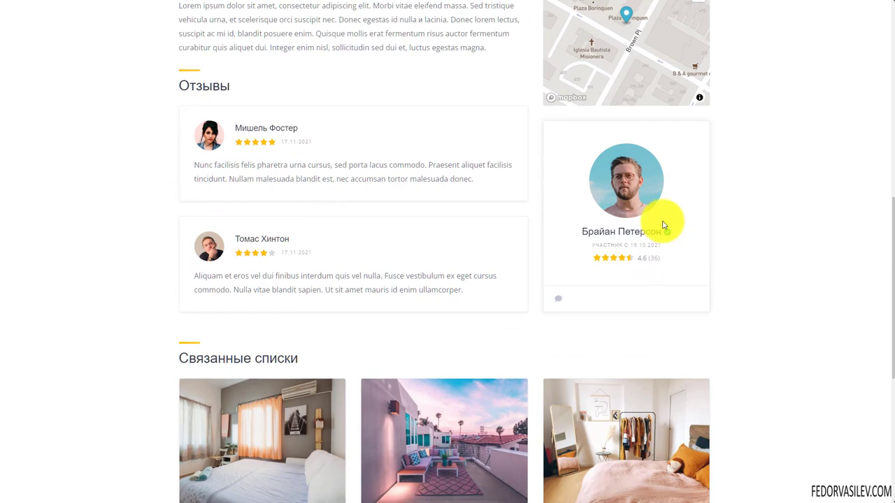
# Step: Show the listing's bedroom photo with the clothes rack and enlarge it to full view
pyautogui.scroll(4, 489, 243)
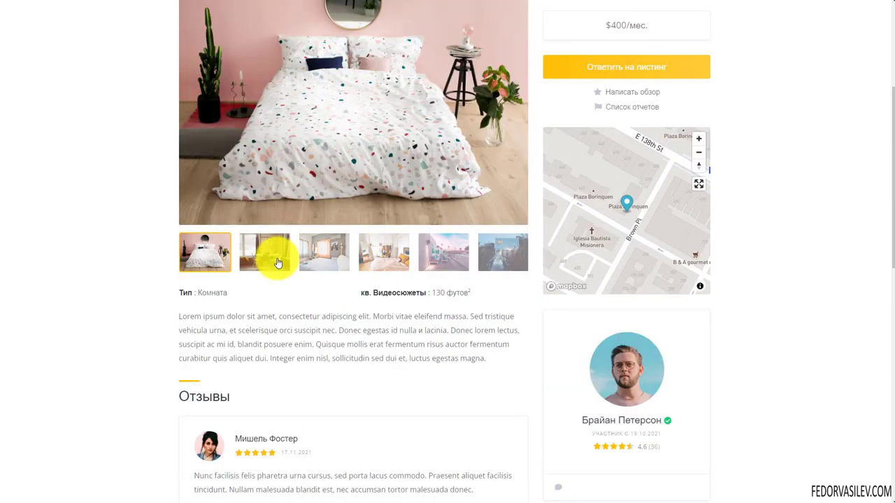
pyautogui.scroll(2, 307, 258)
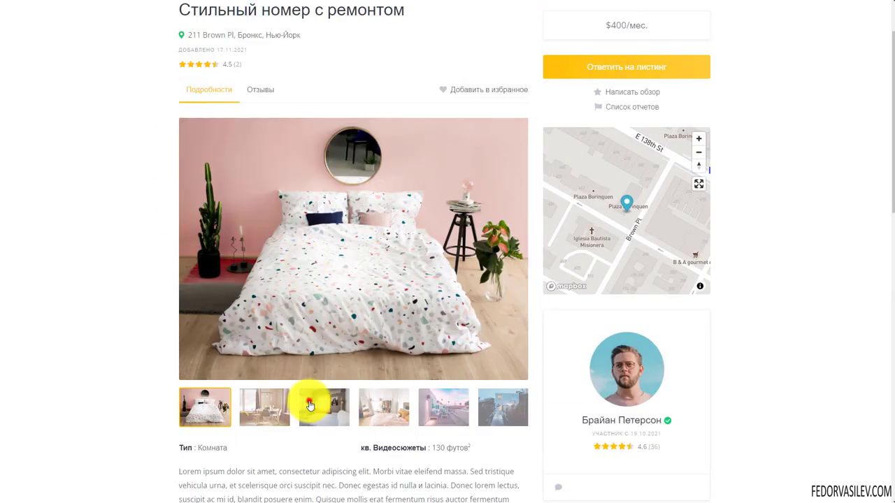
pyautogui.click(311, 400)
pyautogui.click(371, 399)
pyautogui.click(342, 236)
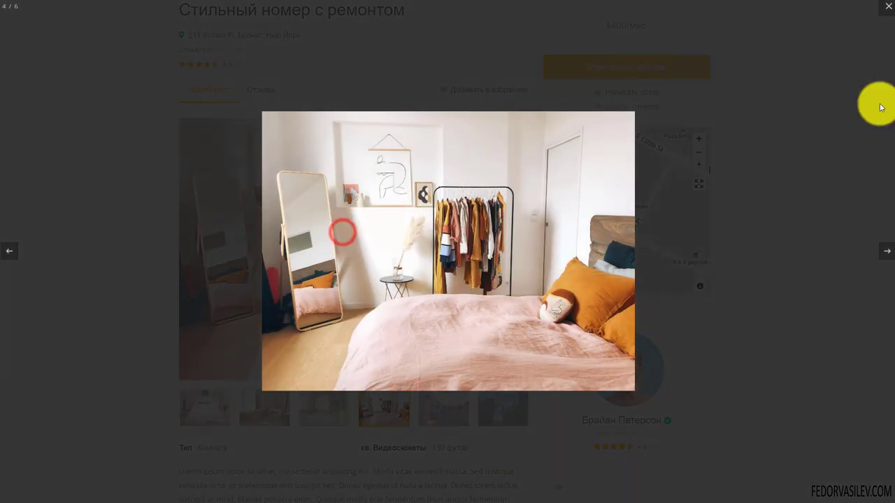
# Step: Advance to the balcony photo, close the viewer, and pan the listing's location map
pyautogui.click(885, 250)
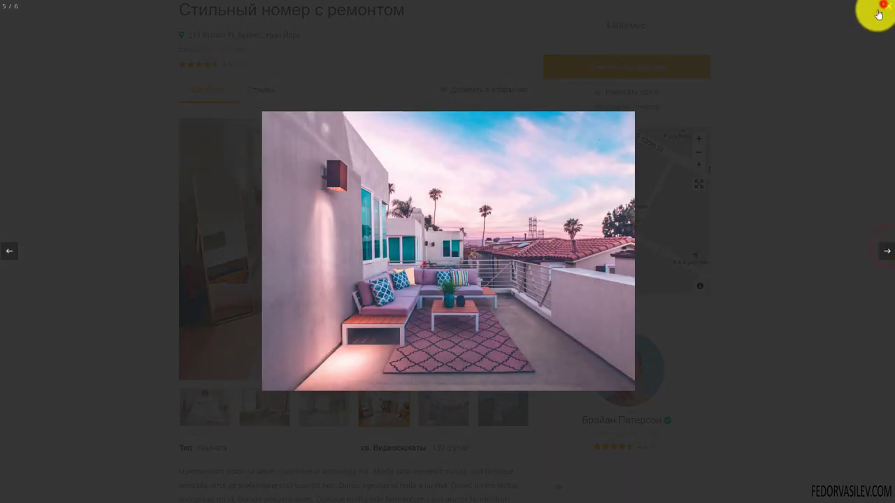
pyautogui.click(887, 6)
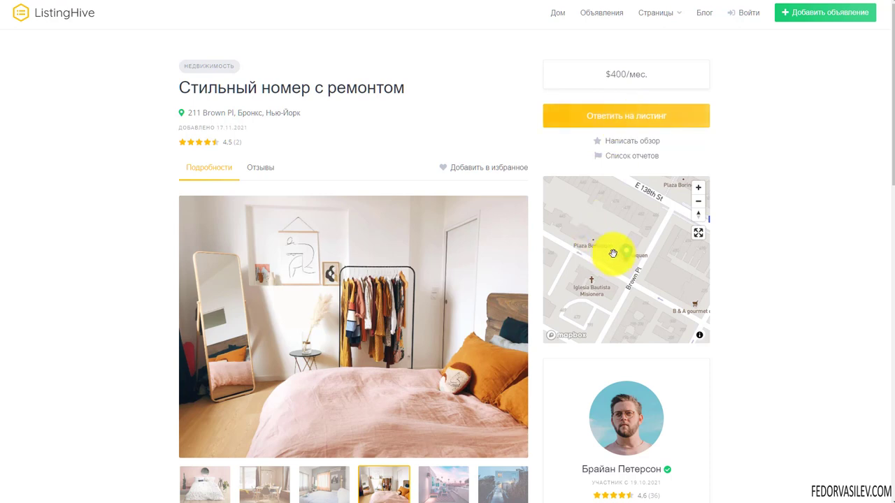
pyautogui.moveTo(644, 267); pyautogui.dragTo(658, 293)
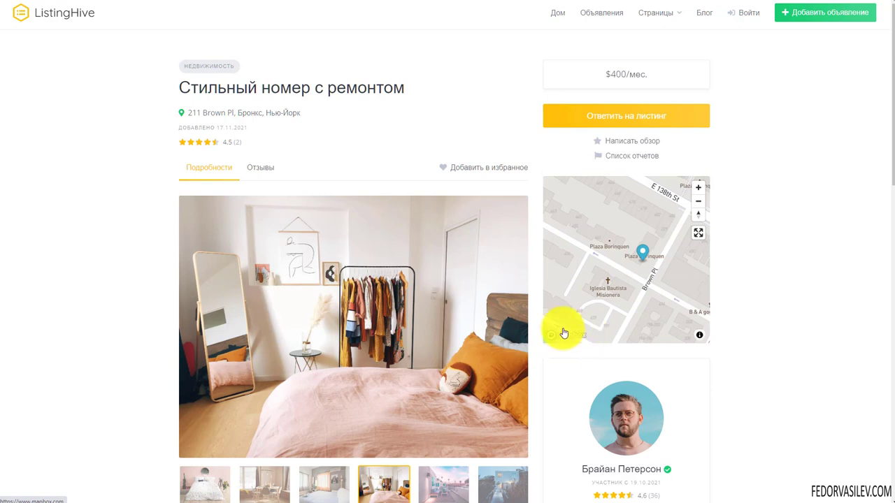
pyautogui.moveTo(663, 306); pyautogui.dragTo(622, 278)
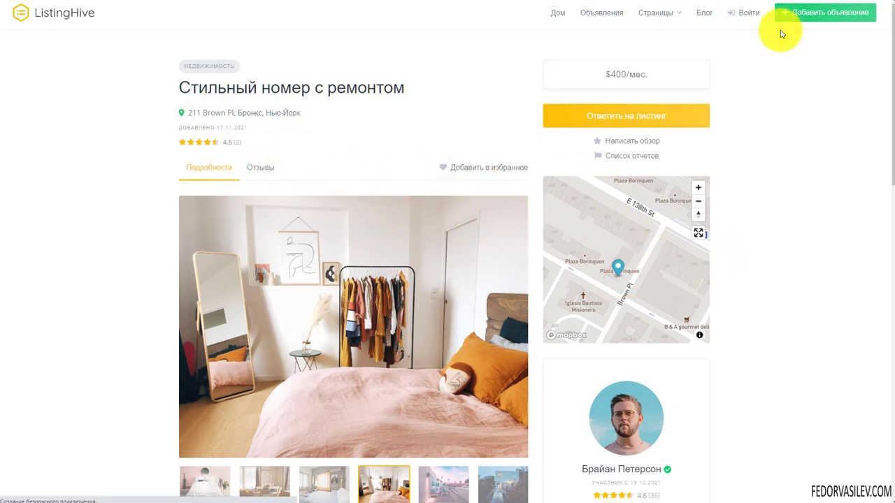
# Step: Bring up the Войти sign-in form, switch to registration, then close the registration form
pyautogui.click(744, 15)
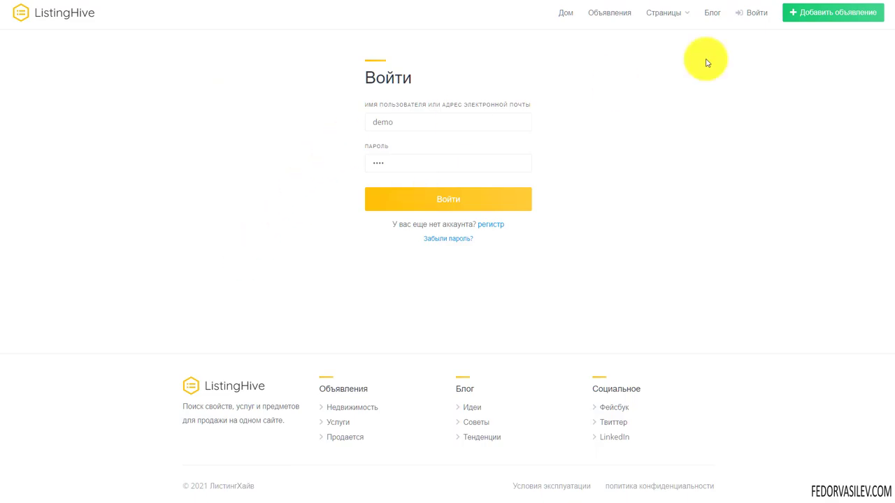
pyautogui.click(754, 16)
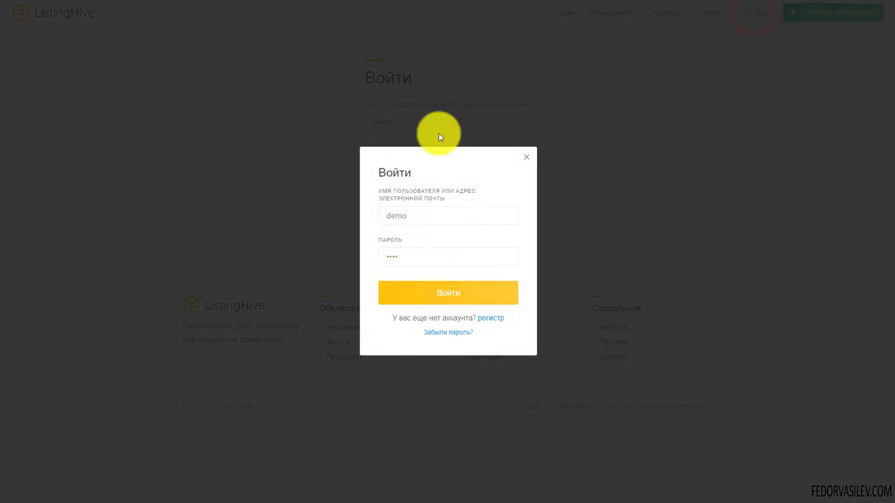
pyautogui.click(380, 191)
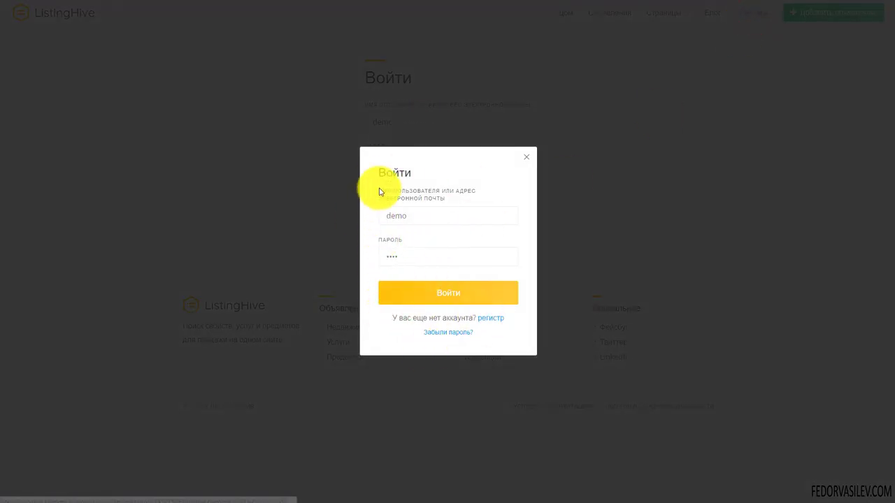
pyautogui.click(487, 318)
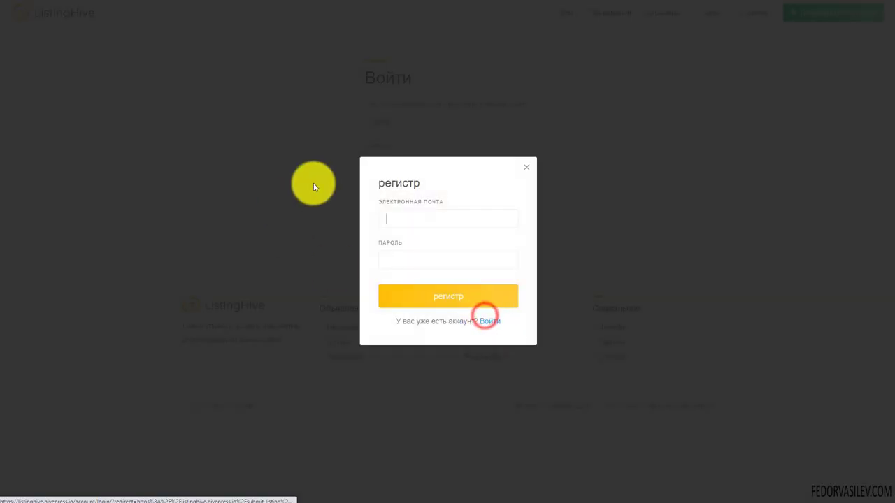
pyautogui.click(526, 171)
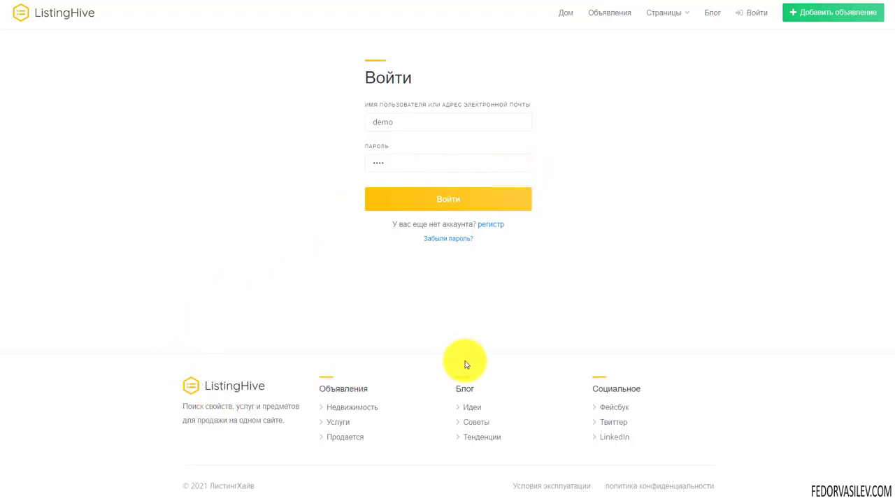
# Step: Open the owner's profile with all their listings and start a message with Отправить сообщение
pyautogui.moveTo(675, 18)
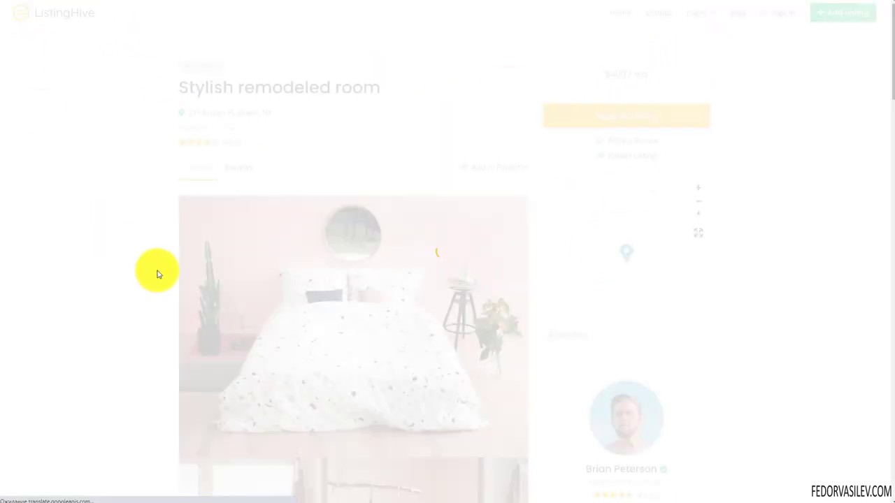
pyautogui.scroll(-4, 279, 230)
pyautogui.click(627, 378)
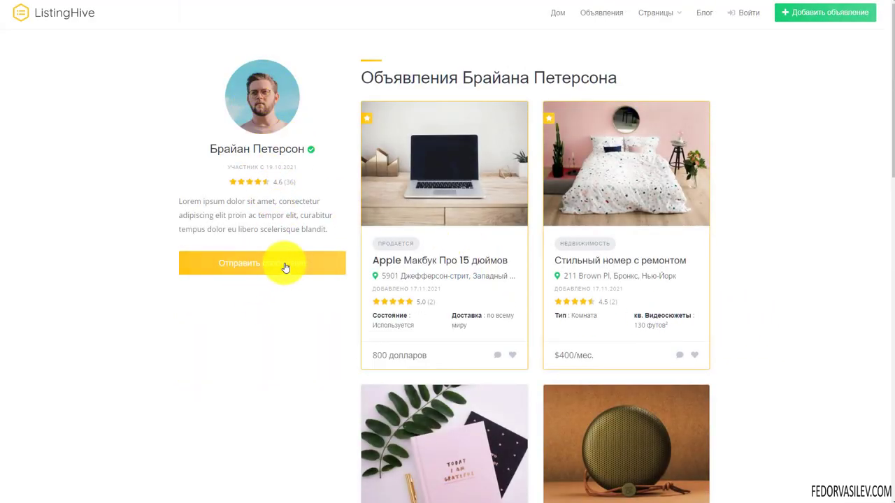
pyautogui.scroll(-9, 629, 150)
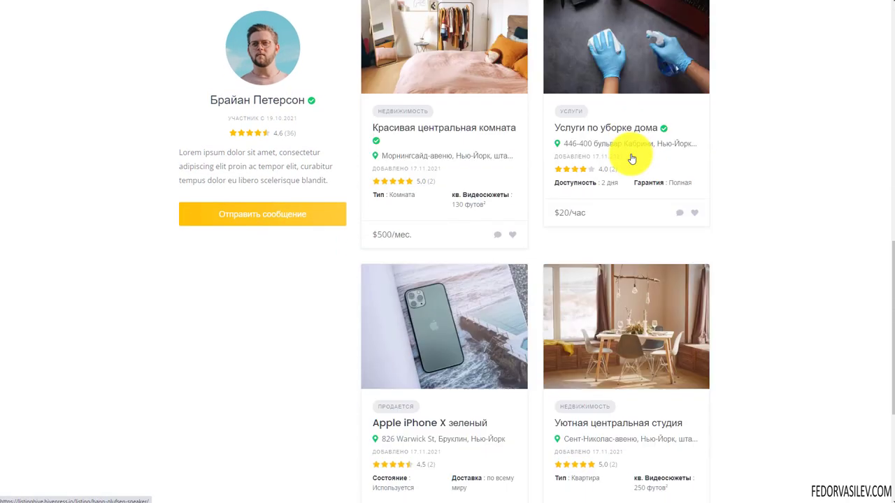
pyautogui.scroll(10, 532, 202)
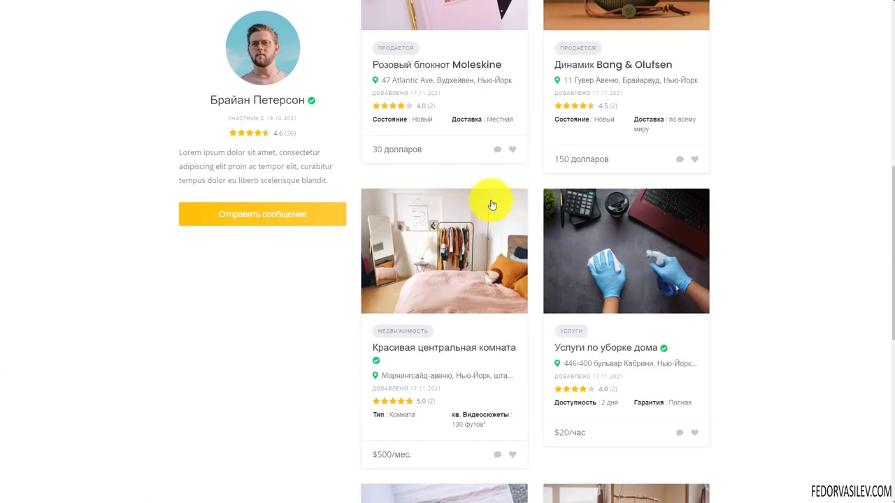
pyautogui.click(250, 257)
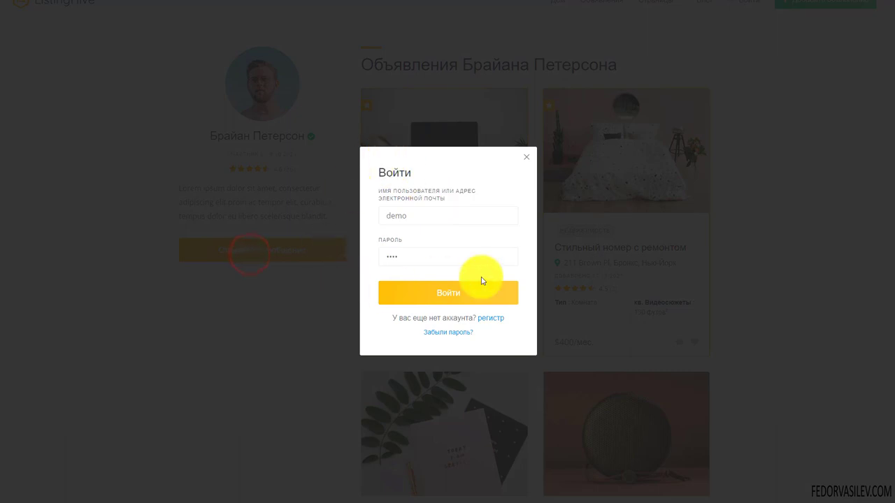
# Step: Dismiss the Войти sign-in prompt over the seller's listings page
pyautogui.click(525, 160)
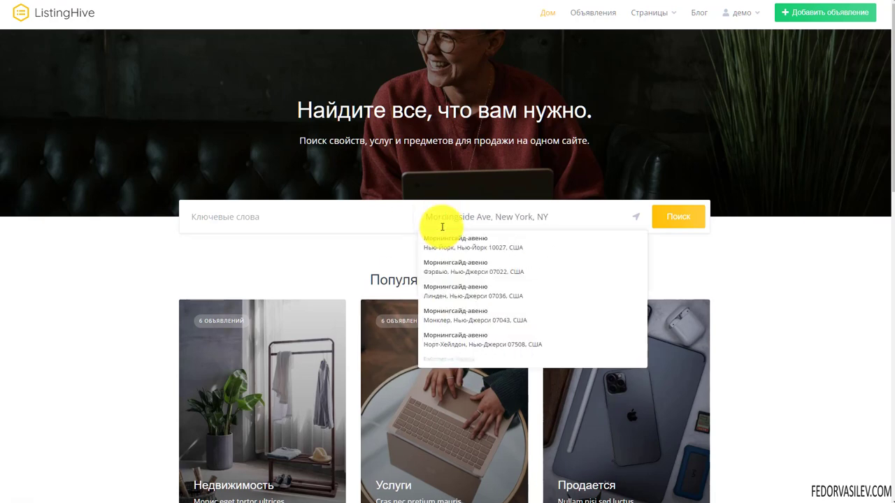
# Step: Trim the location to 'Morningside Ave, New York' and open the Недвижимость category listings
pyautogui.press('BackSpace')
pyautogui.press('BackSpace')
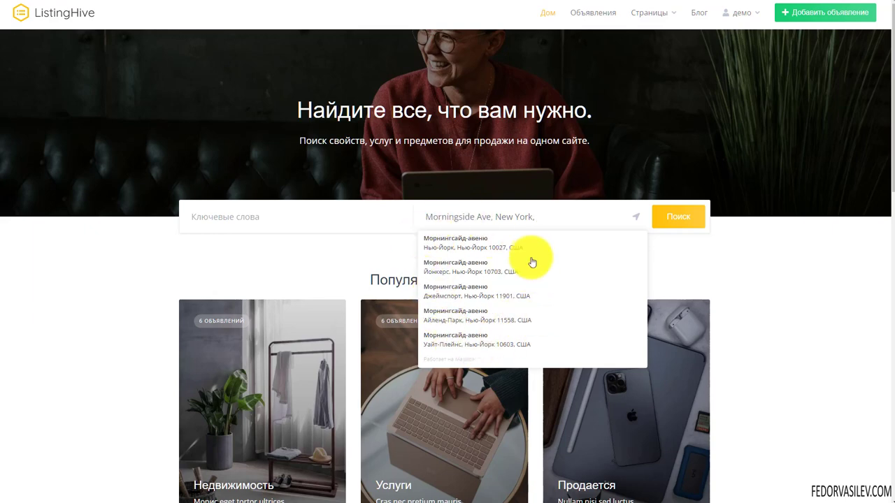
pyautogui.press('BackSpace')
pyautogui.press('BackSpace')
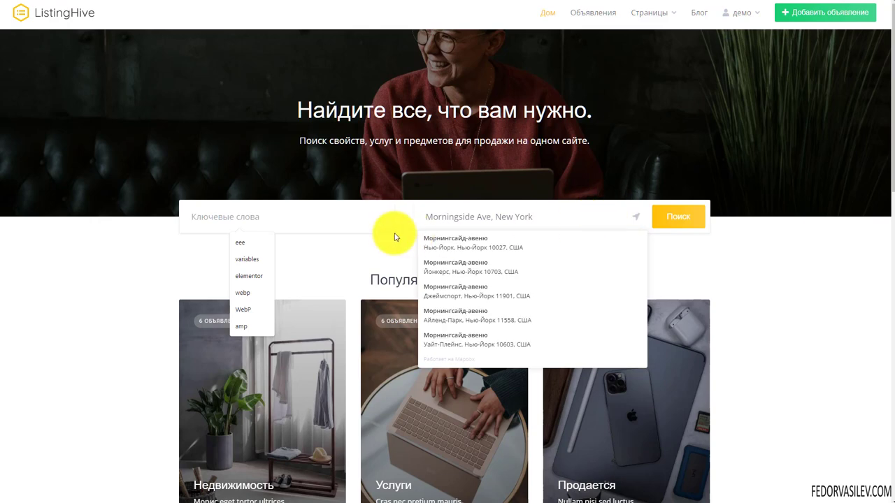
pyautogui.click(257, 218)
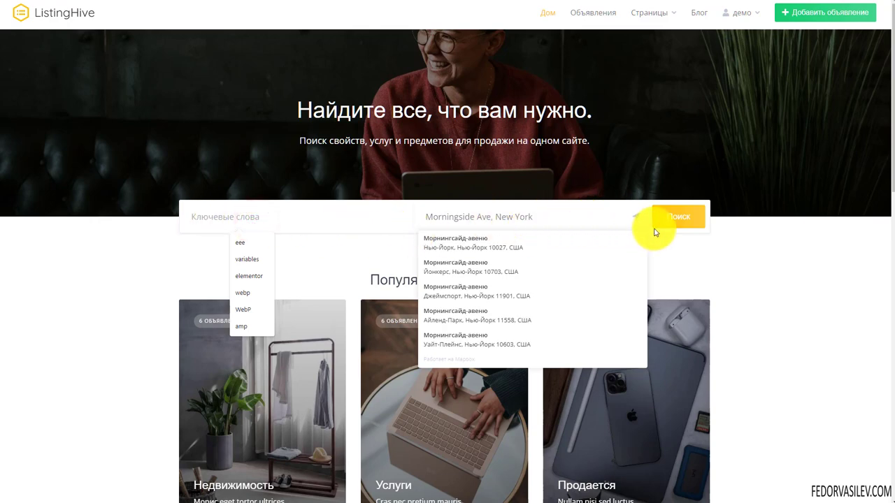
pyautogui.click(378, 224)
pyautogui.click(313, 246)
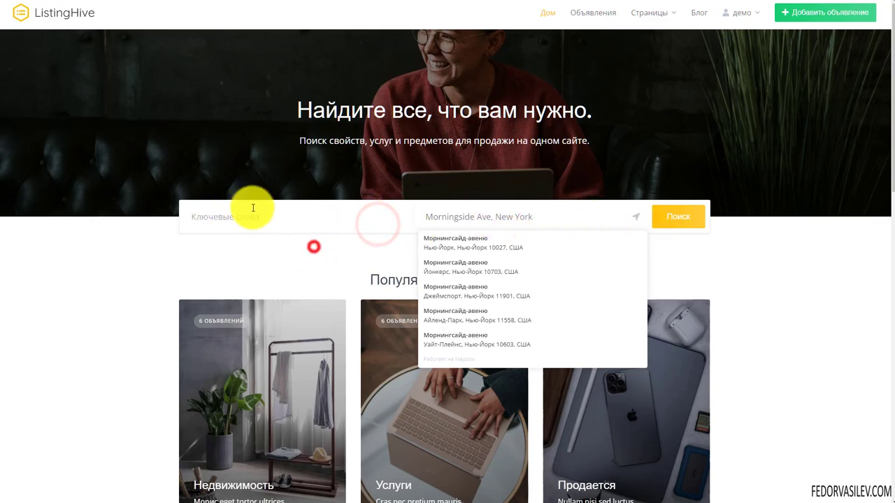
pyautogui.scroll(-2, 319, 249)
pyautogui.click(246, 256)
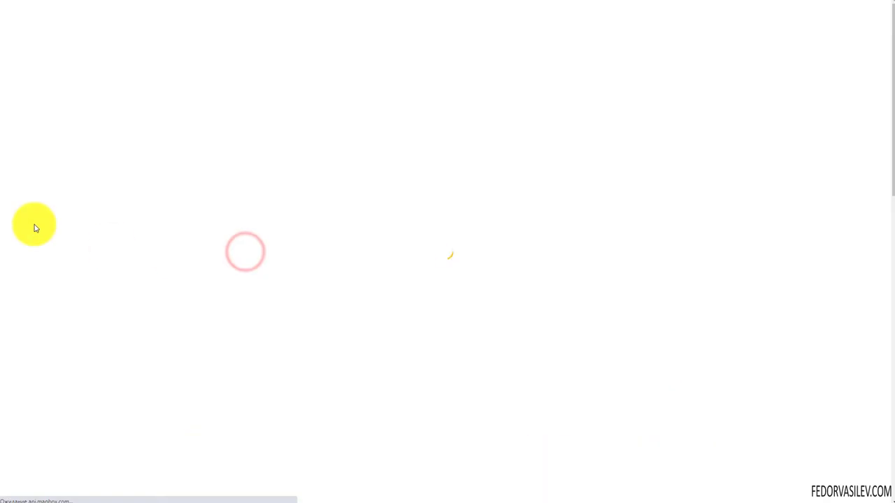
pyautogui.scroll(-2, 66, 199)
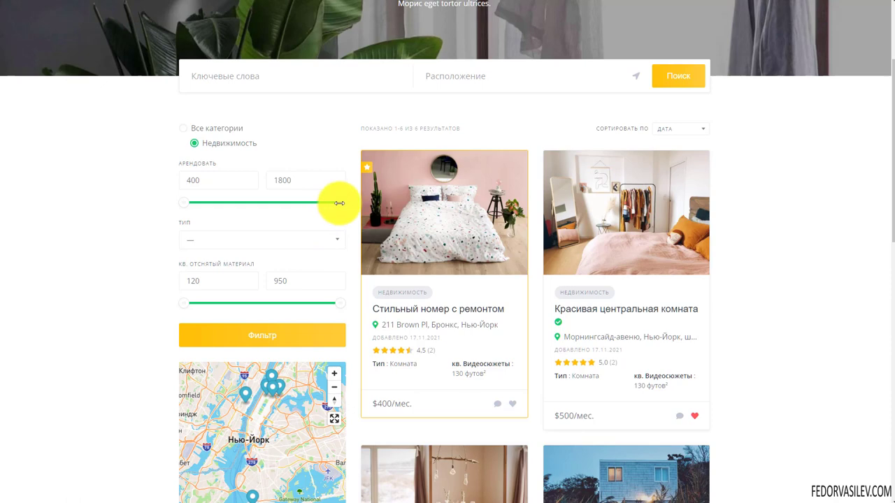
pyautogui.moveTo(339, 203)
pyautogui.mouseDown()
pyautogui.moveTo(280, 203)
pyautogui.moveTo(342, 202)
pyautogui.mouseUp()
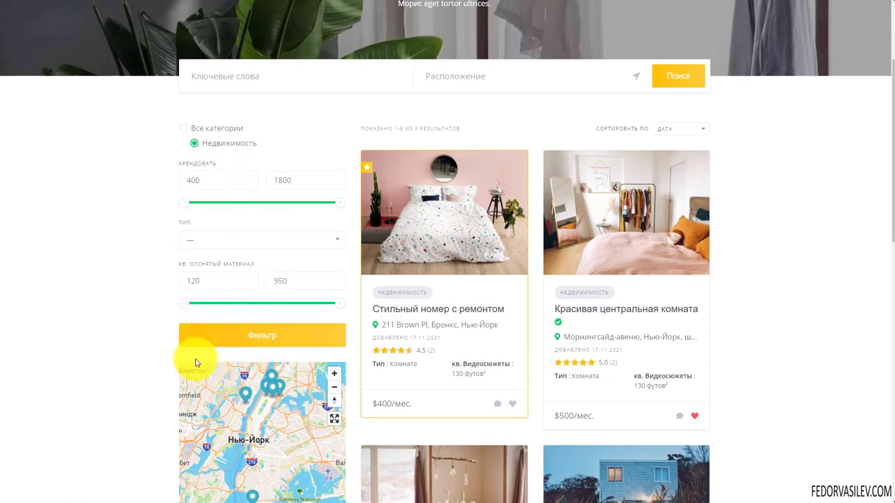
pyautogui.scroll(3, 287, 249)
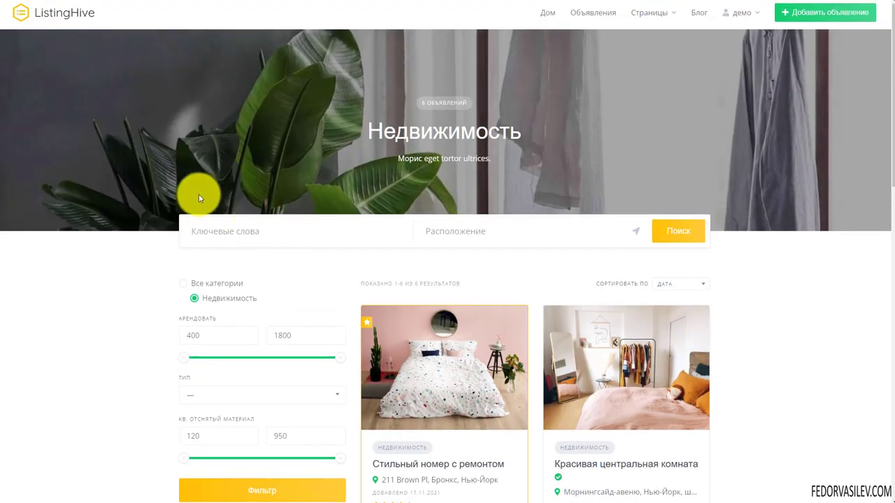
pyautogui.scroll(-4, 203, 192)
pyautogui.scroll(1, 203, 198)
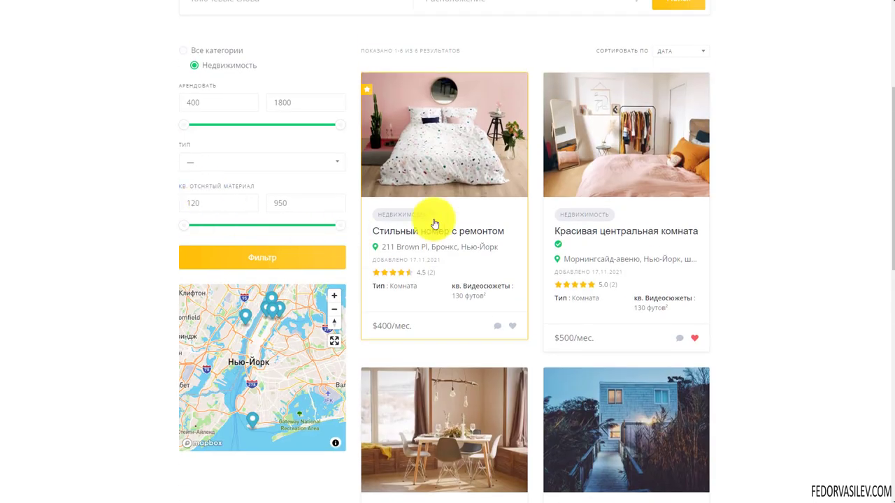
pyautogui.scroll(1, 441, 215)
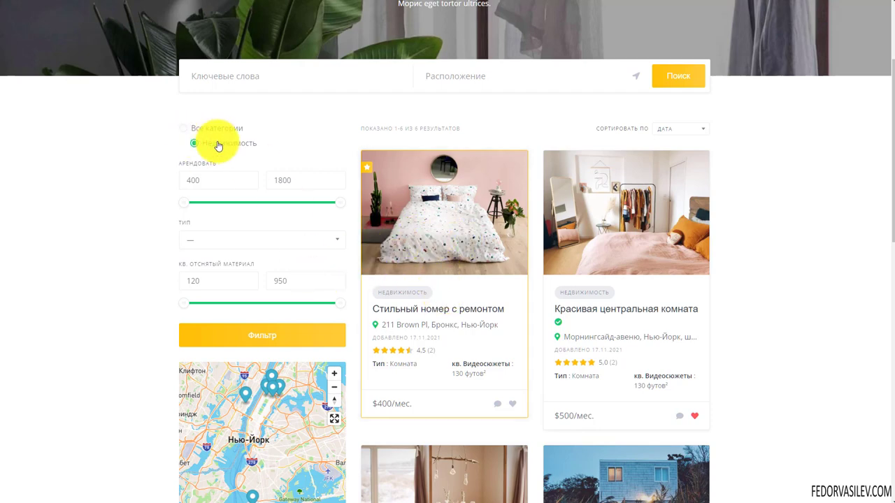
# Step: Pan the results map around New York and zoom into the northern part
pyautogui.scroll(2, 278, 170)
pyautogui.scroll(-2, 283, 335)
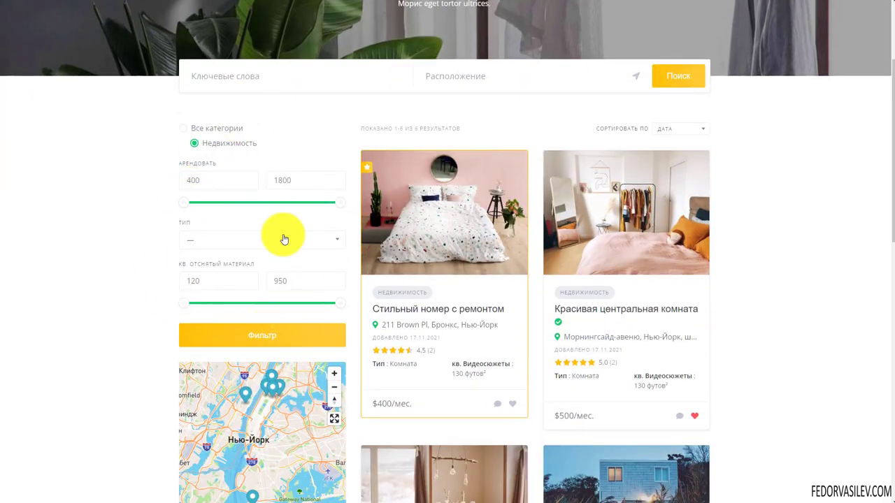
pyautogui.scroll(-2, 284, 240)
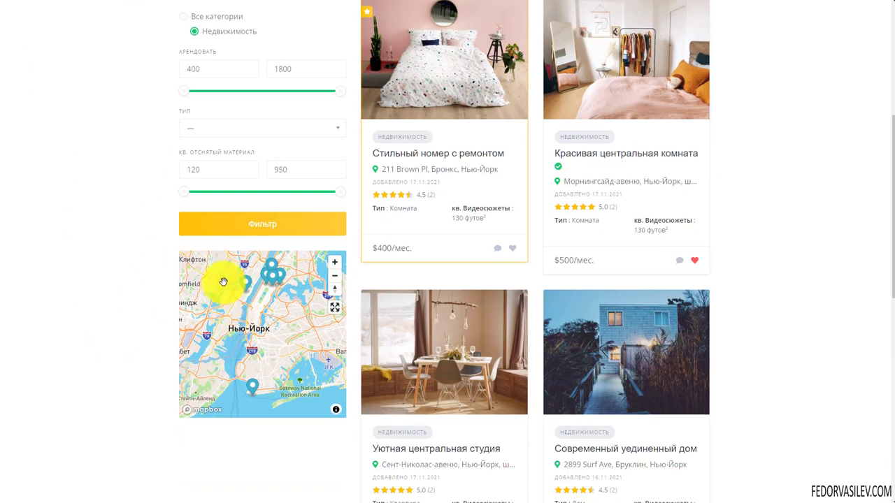
pyautogui.moveTo(223, 281); pyautogui.dragTo(260, 322)
pyautogui.doubleClick(225, 324)
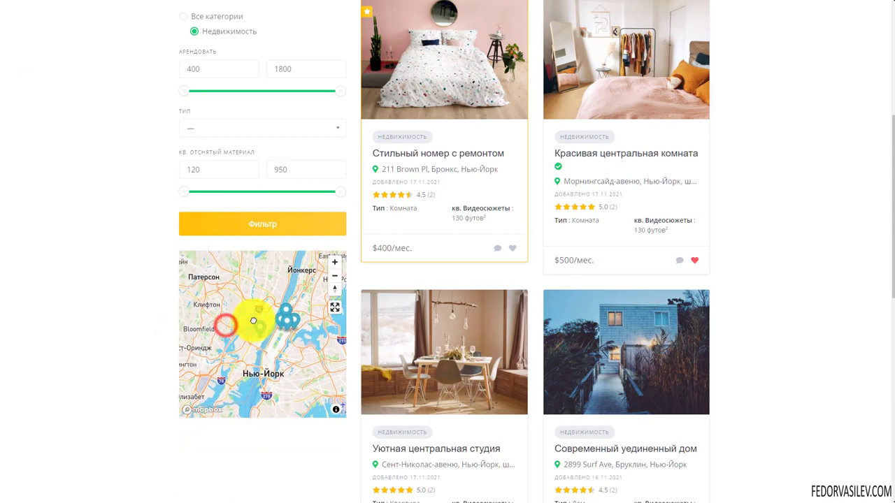
# Step: Open and close the reply form, then favourite Красивый просторный дом ($1800/month)
pyautogui.scroll(-4, 128, 234)
pyautogui.scroll(2, 258, 303)
pyautogui.scroll(-4, 489, 262)
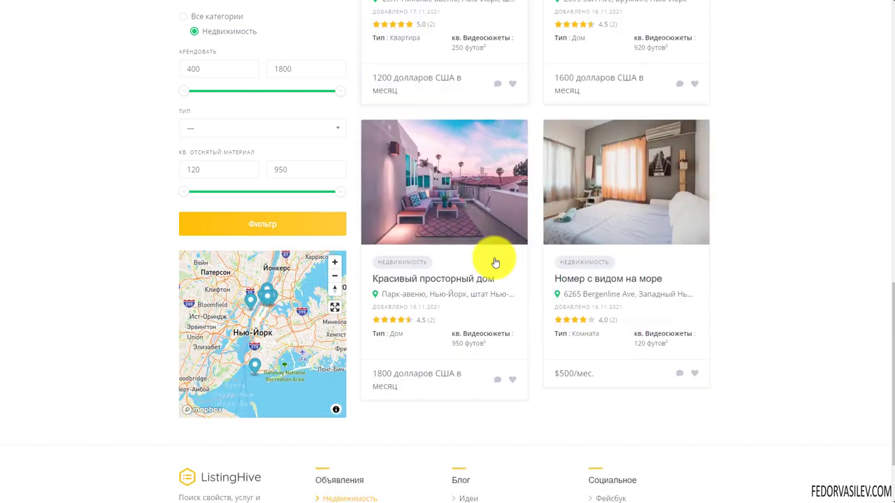
pyautogui.scroll(-1, 495, 262)
pyautogui.scroll(2, 425, 340)
pyautogui.scroll(-1, 415, 270)
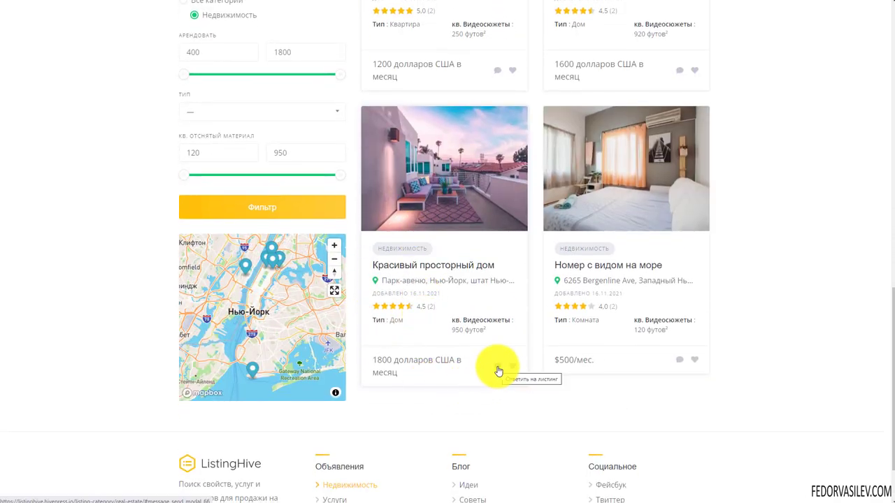
pyautogui.click(499, 370)
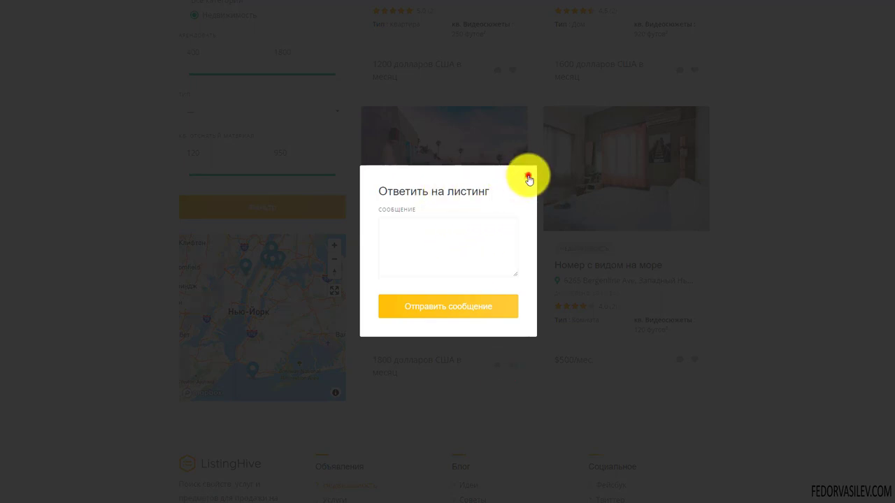
pyautogui.click(528, 177)
pyautogui.click(513, 364)
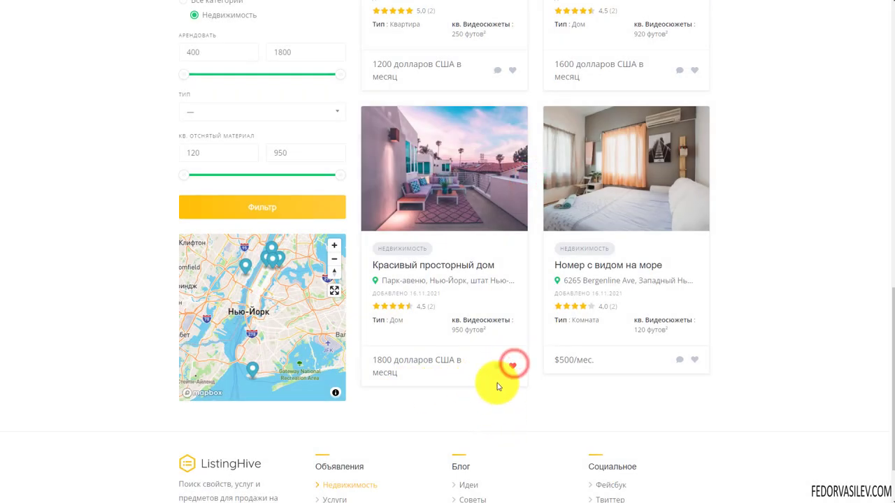
# Step: On the Услуги page, inspect the Доступность and Гарантия filter dropdowns without changing them
pyautogui.scroll(-1, 410, 319)
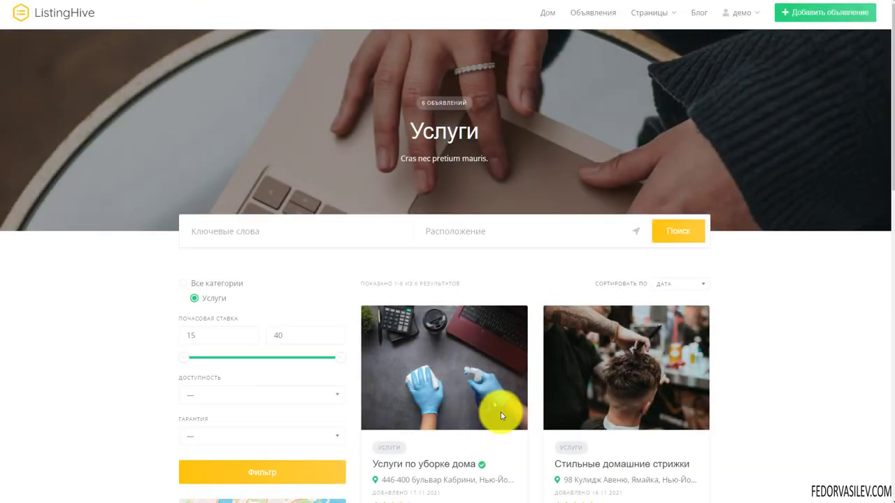
pyautogui.scroll(-2, 398, 284)
pyautogui.scroll(-1, 544, 224)
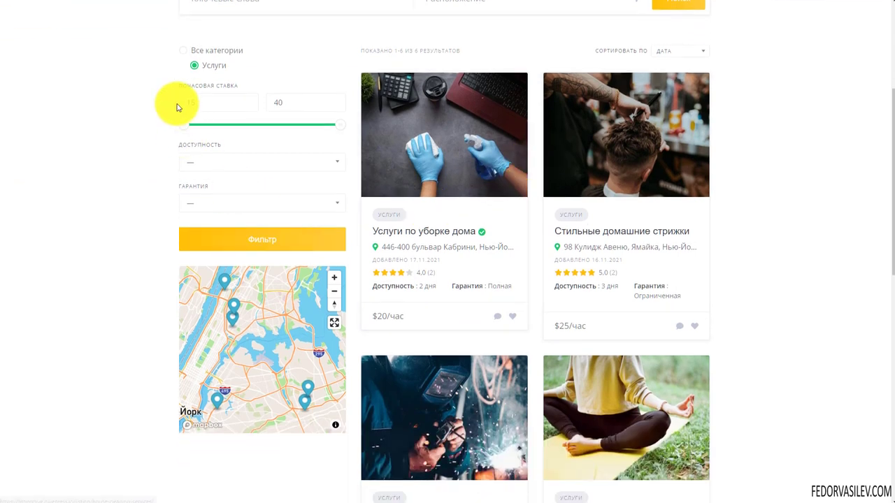
pyautogui.click(218, 162)
pyautogui.click(129, 178)
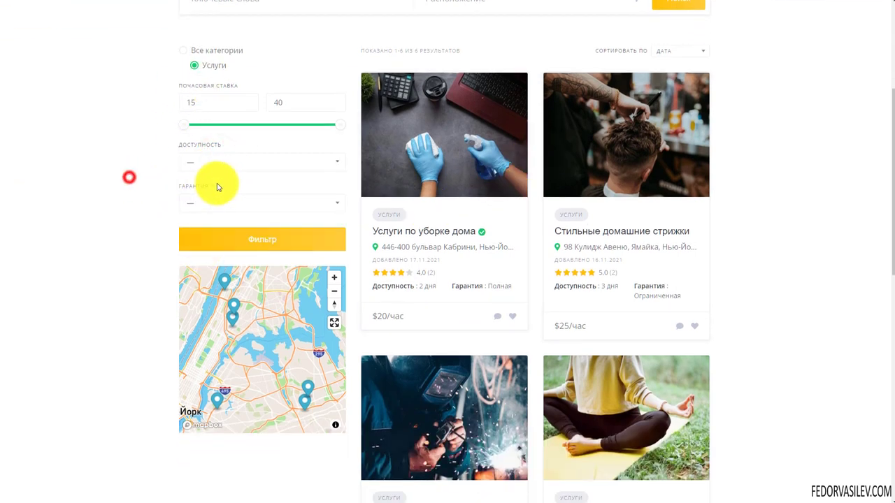
pyautogui.click(207, 204)
pyautogui.click(145, 199)
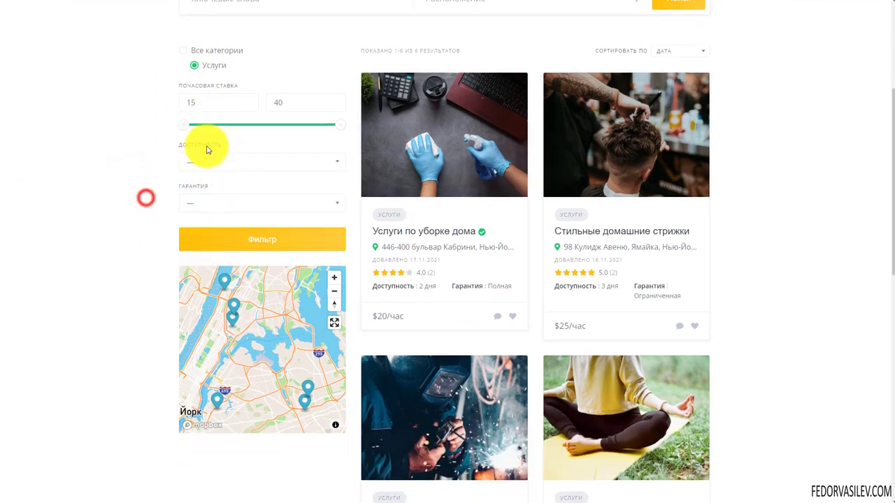
# Step: Scroll down to the page footer and open the Продается category
pyautogui.scroll(-4, 505, 187)
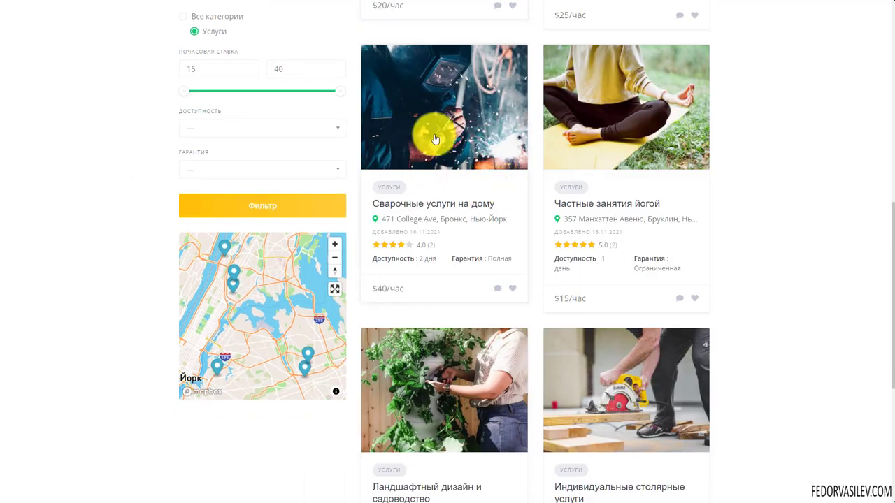
pyautogui.scroll(-4, 433, 140)
pyautogui.scroll(-1, 435, 141)
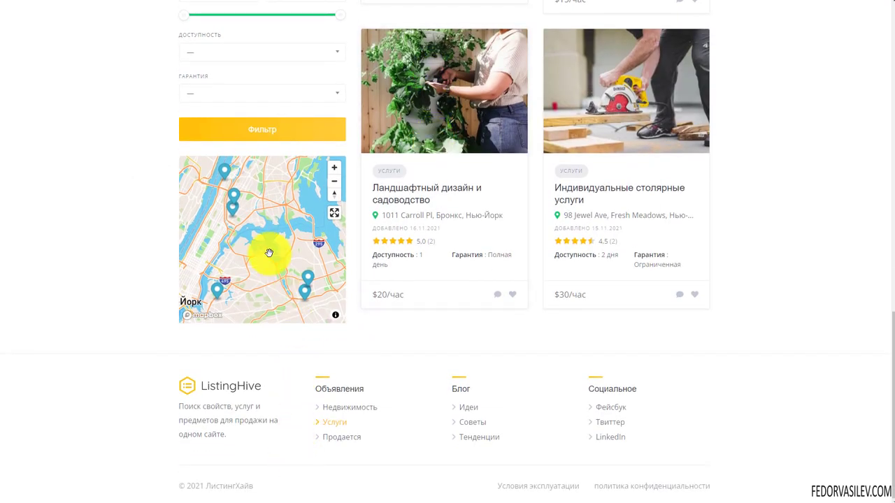
pyautogui.scroll(10, 579, 321)
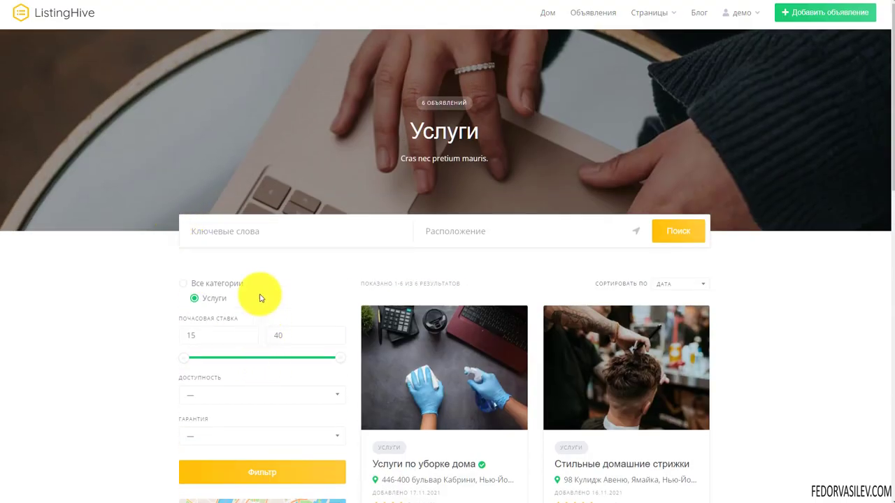
pyautogui.scroll(-5, 399, 208)
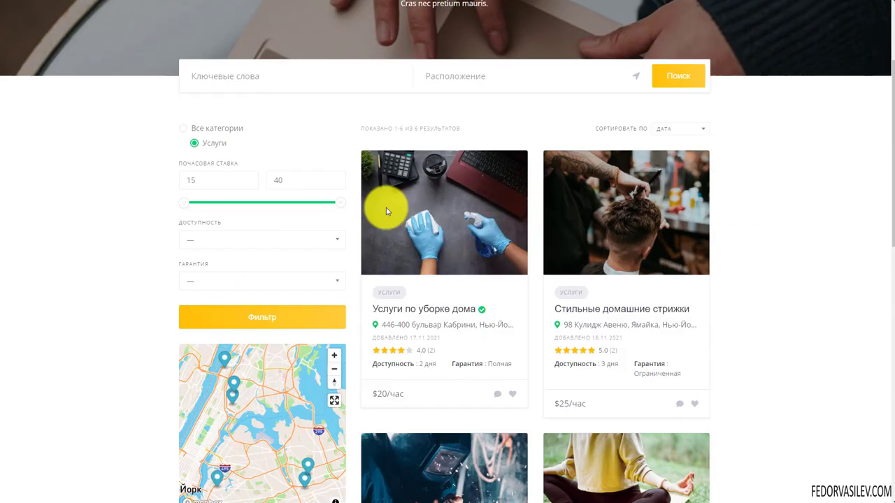
pyautogui.scroll(-2, 341, 248)
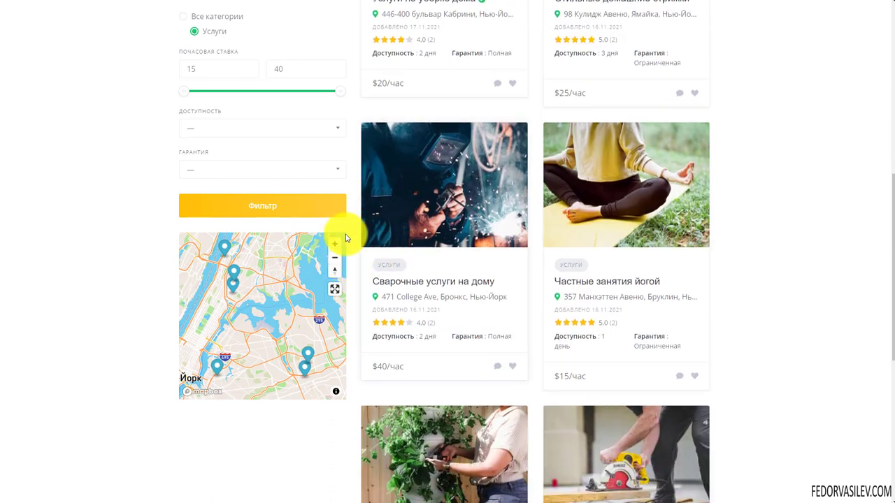
pyautogui.scroll(-3, 413, 350)
pyautogui.scroll(-2, 418, 255)
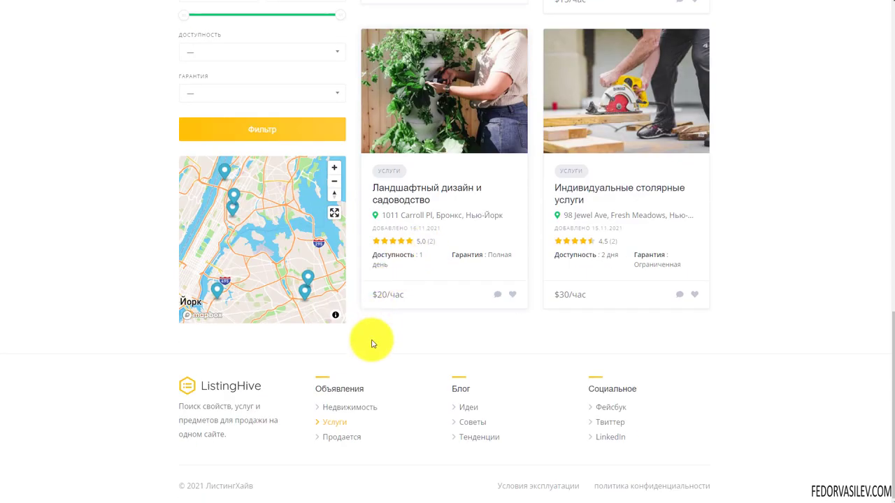
pyautogui.click(341, 438)
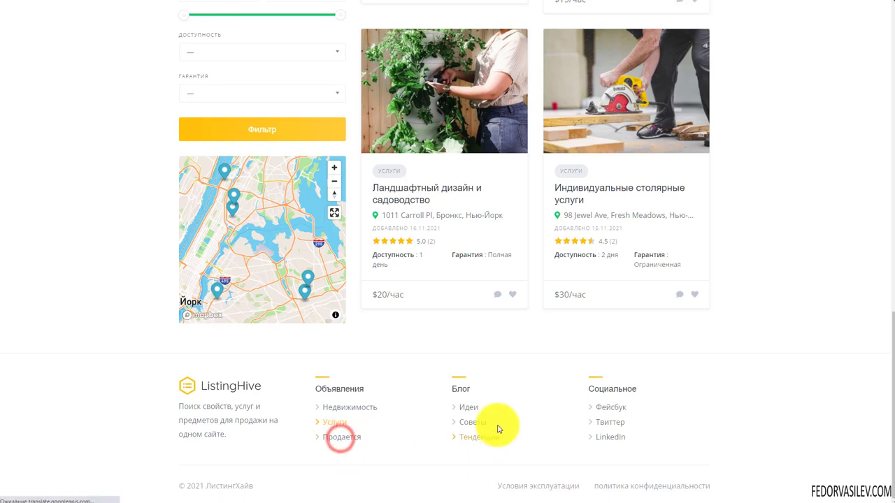
# Step: Browse the six Продается for-sale listings with the 30–800 price filter
pyautogui.scroll(-2, 437, 259)
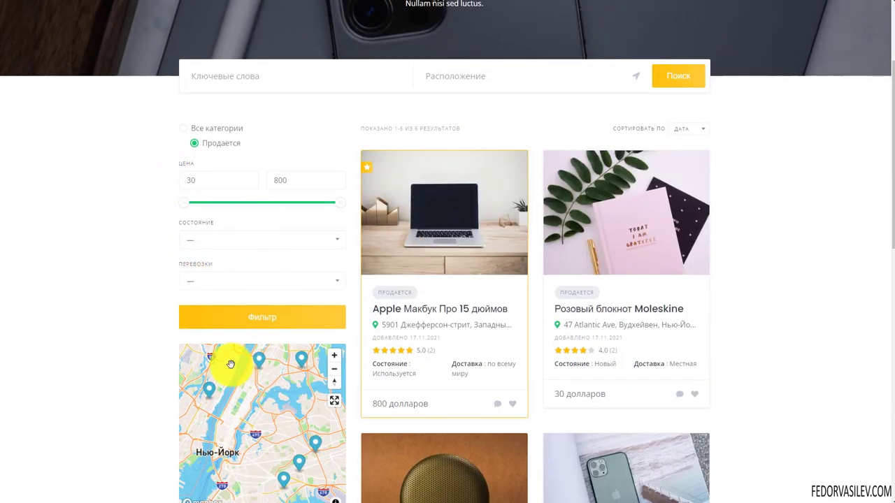
pyautogui.scroll(2, 277, 260)
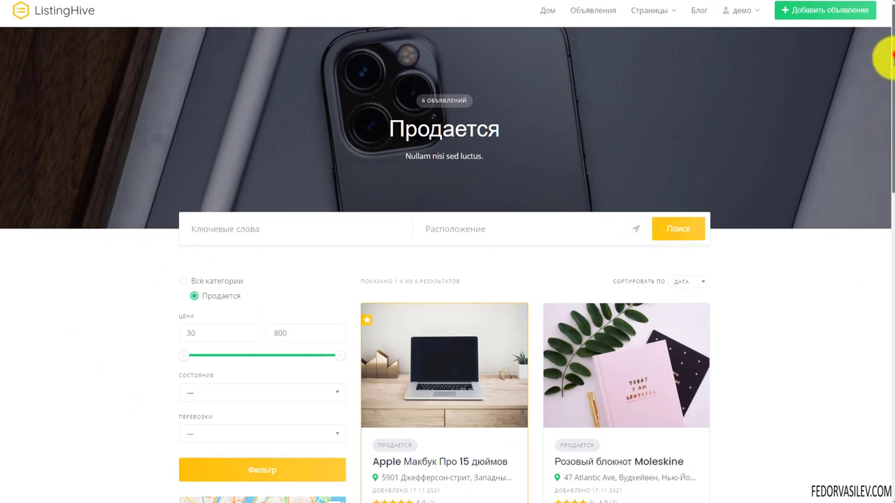
pyautogui.scroll(-3, 883, 56)
pyautogui.scroll(2, 881, 140)
pyautogui.scroll(-1, 883, 77)
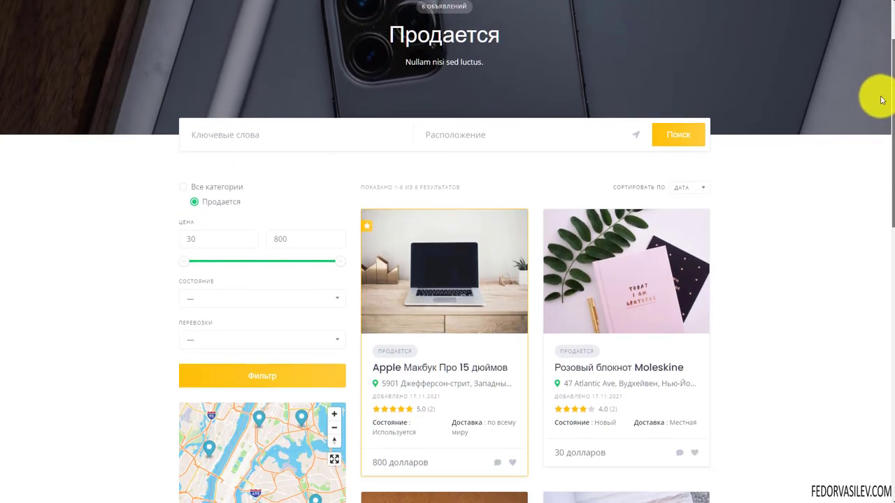
pyautogui.scroll(2, 875, 63)
pyautogui.scroll(3, 878, 128)
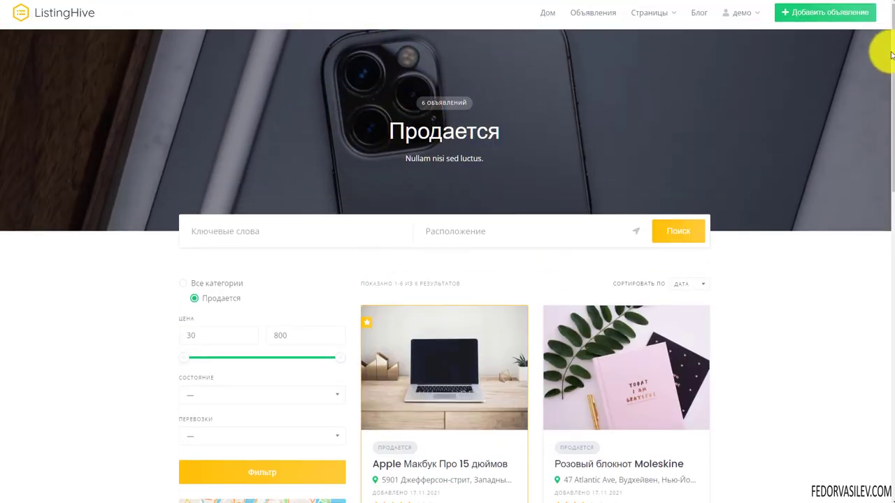
pyautogui.scroll(-3, 886, 41)
pyautogui.scroll(2, 884, 97)
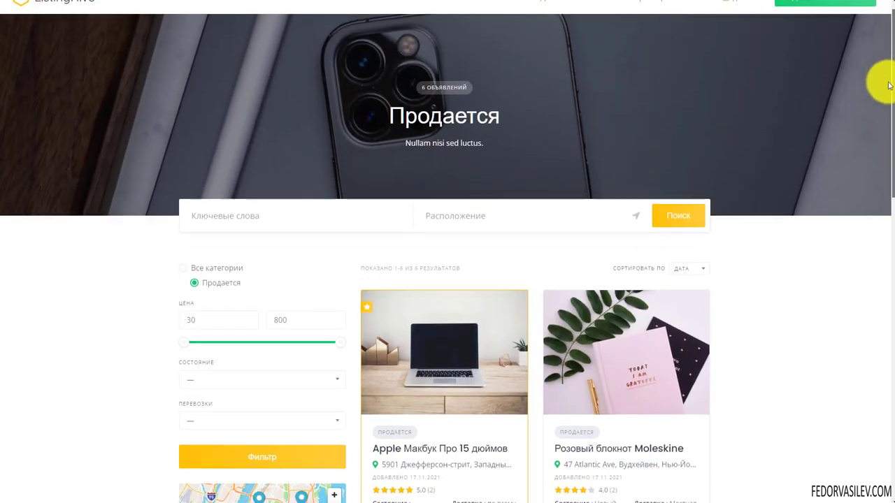
pyautogui.moveTo(889, 85); pyautogui.dragTo(891, 402)
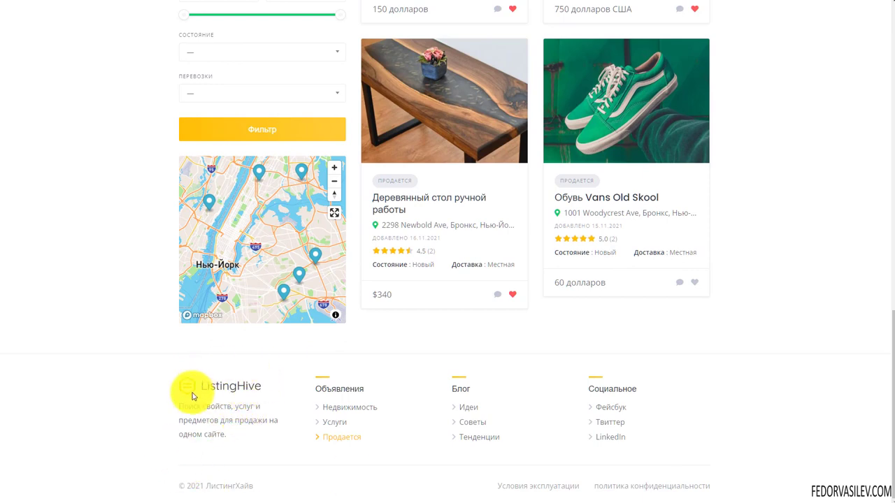
pyautogui.scroll(5, 135, 295)
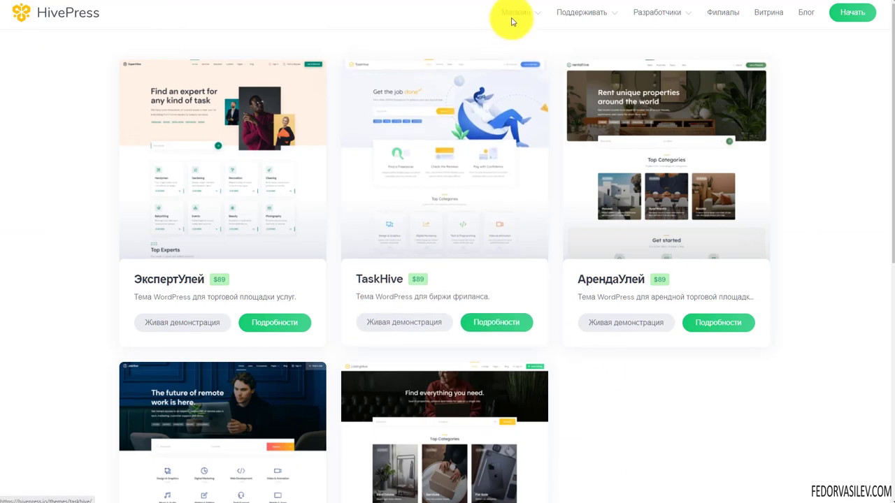
# Step: Go to Магазин → Расширения and open the Членство extension's details page
pyautogui.moveTo(514, 17)
pyautogui.click(525, 61)
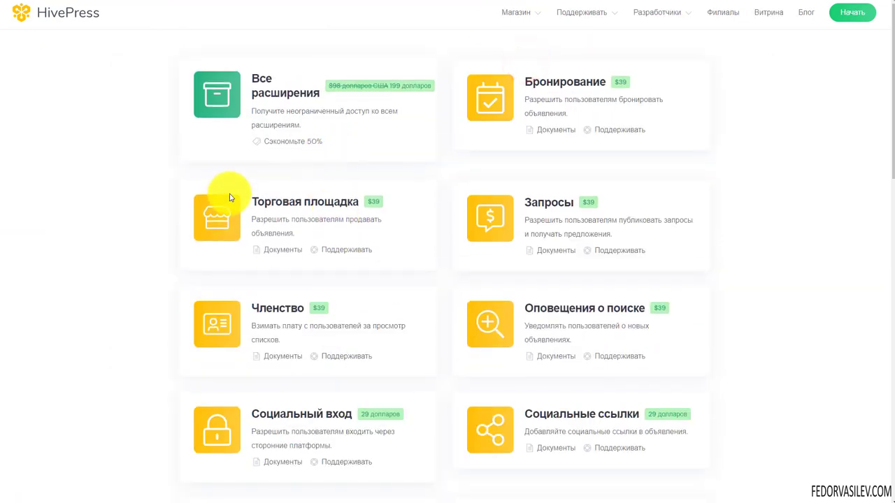
pyautogui.scroll(-1, 294, 185)
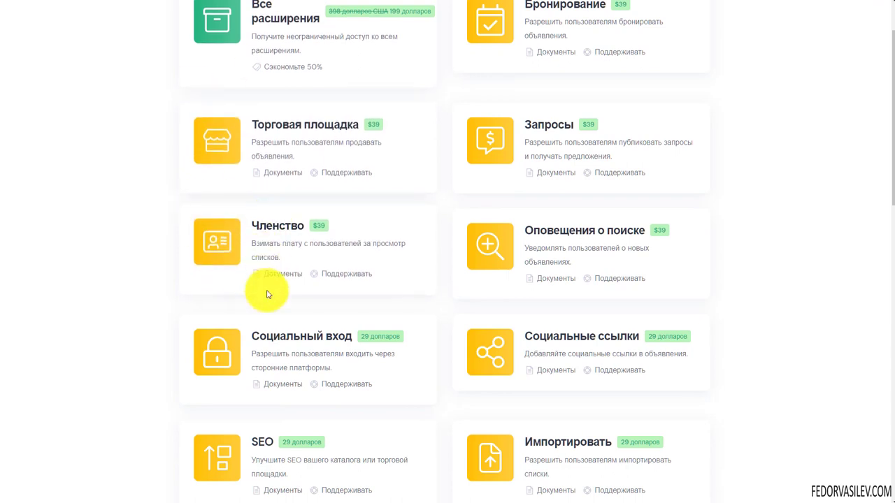
pyautogui.click(264, 232)
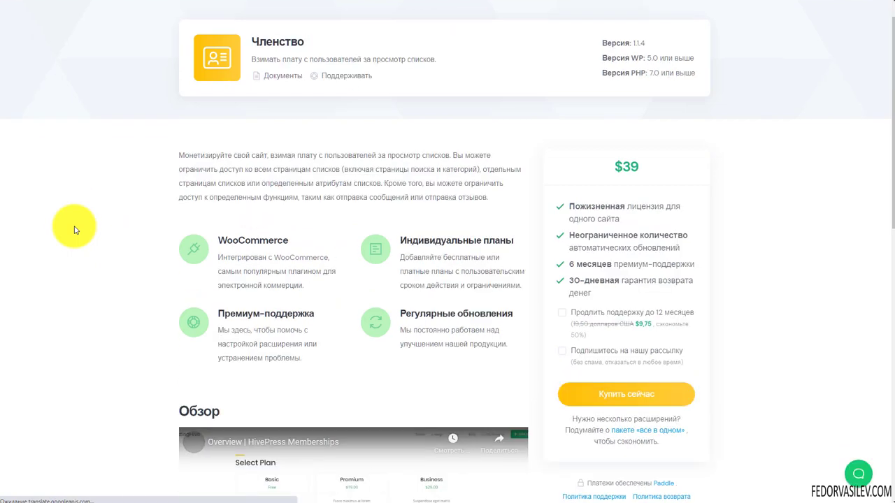
# Step: Look over the Членство page ($39, version 1.1.4) and go back to the extensions list
pyautogui.scroll(-3, 355, 303)
pyautogui.scroll(-3, 314, 319)
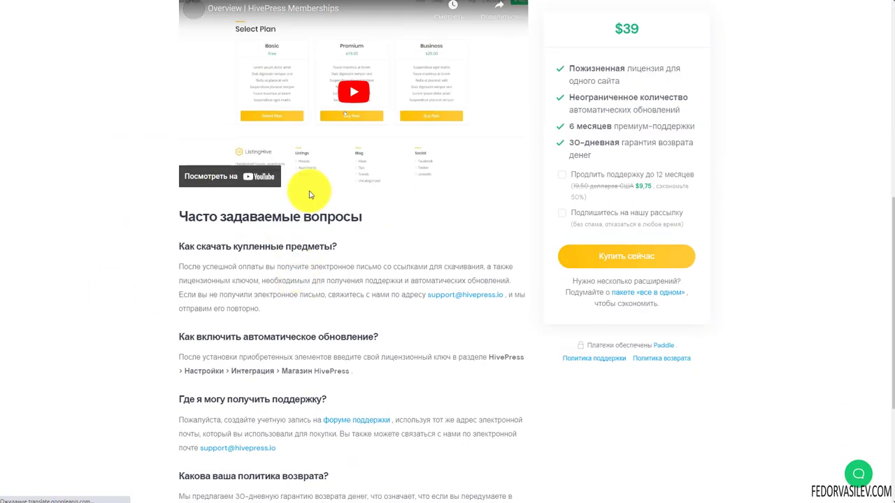
pyautogui.scroll(-3, 310, 195)
pyautogui.scroll(10, 303, 193)
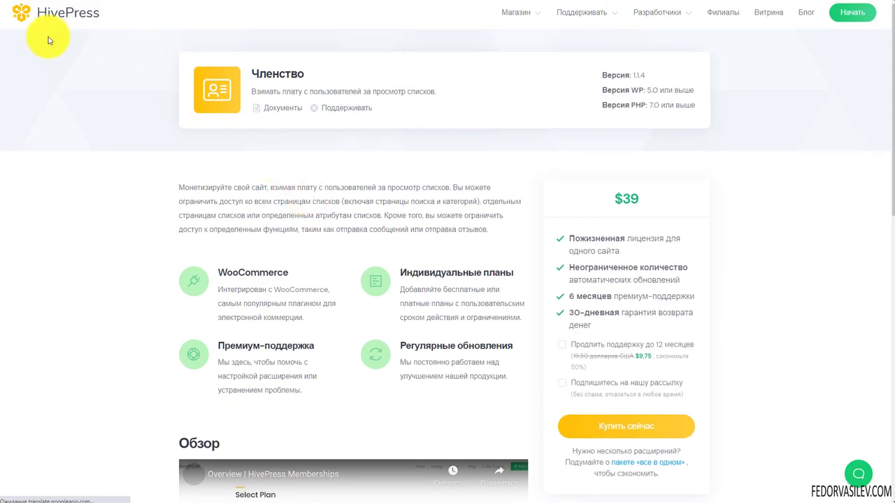
pyautogui.hotkey('alt', 'Left')
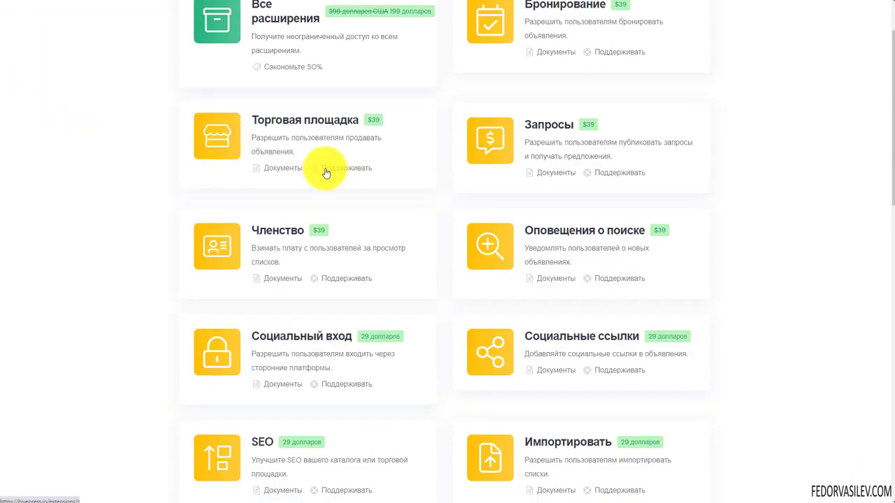
# Step: Scroll through the full HivePress extensions catalogue to the bottom and back up
pyautogui.scroll(1, 325, 170)
pyautogui.scroll(-5, 325, 169)
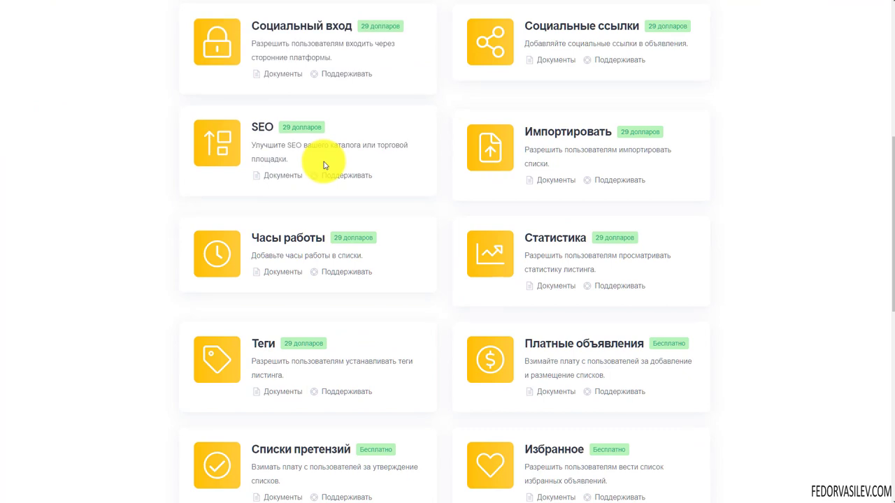
pyautogui.scroll(-2, 323, 165)
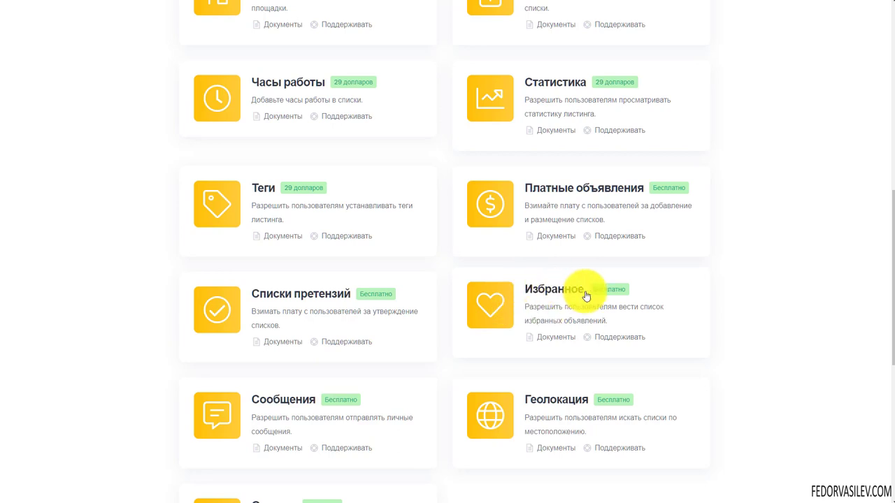
pyautogui.scroll(-1, 489, 183)
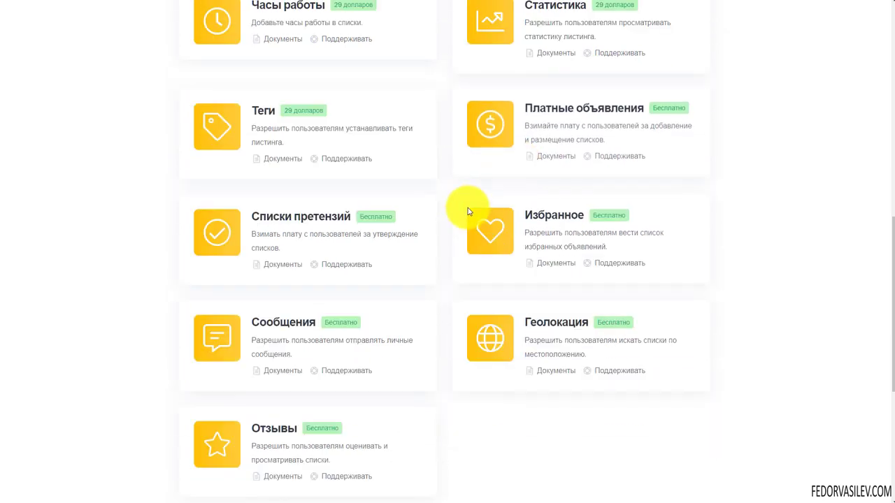
pyautogui.scroll(-2, 579, 176)
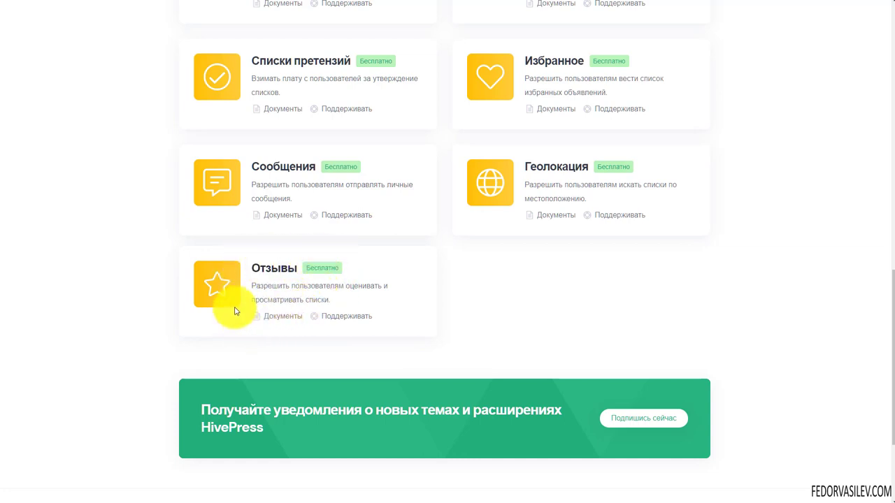
pyautogui.scroll(-2, 279, 253)
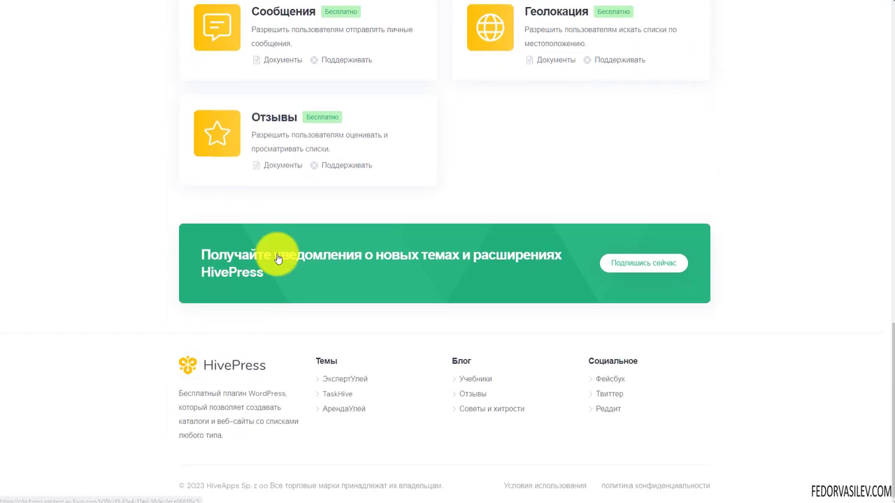
pyautogui.scroll(3, 280, 248)
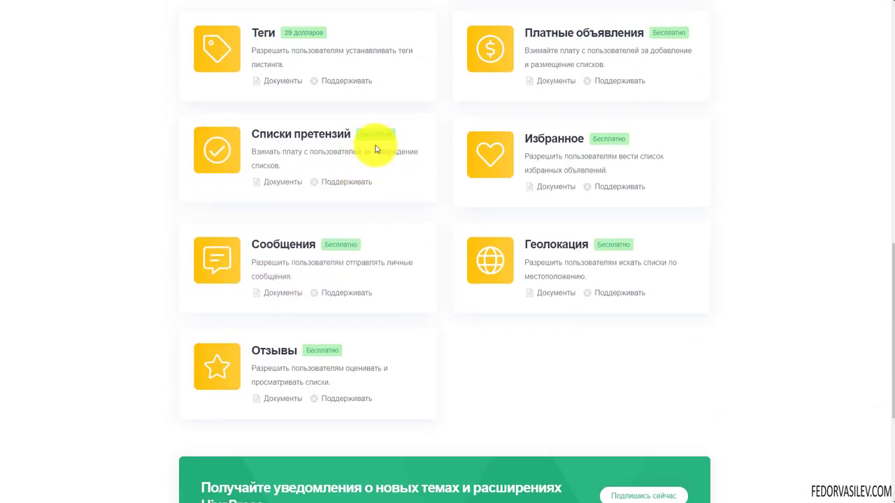
pyautogui.scroll(2, 275, 247)
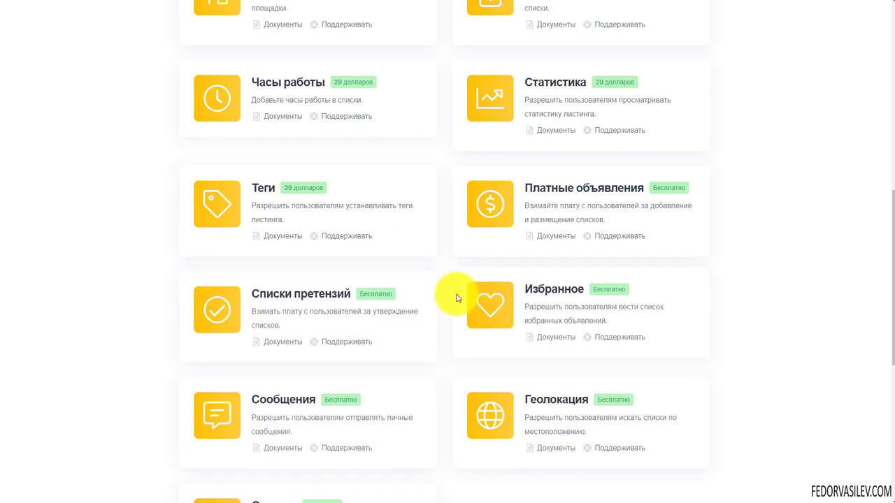
pyautogui.scroll(10, 452, 329)
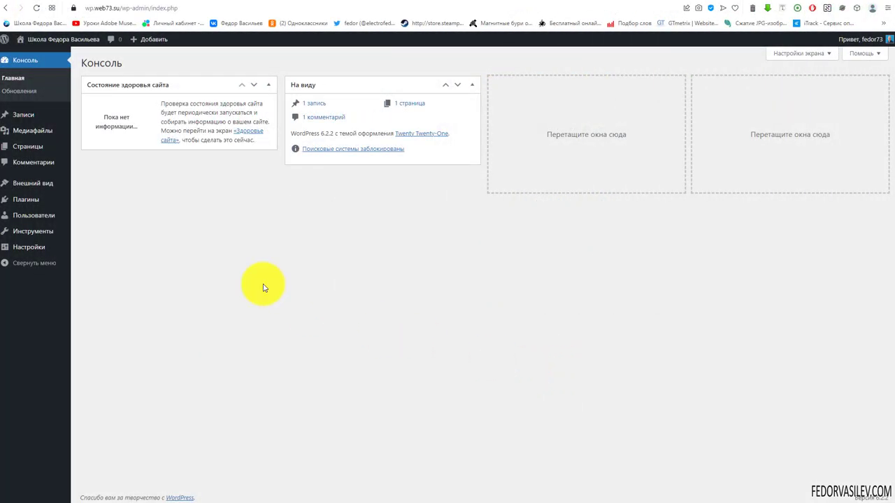
# Step: Go from Внешний вид → Темы to the Добавить темы catalogue of new themes
pyautogui.moveTo(32, 189)
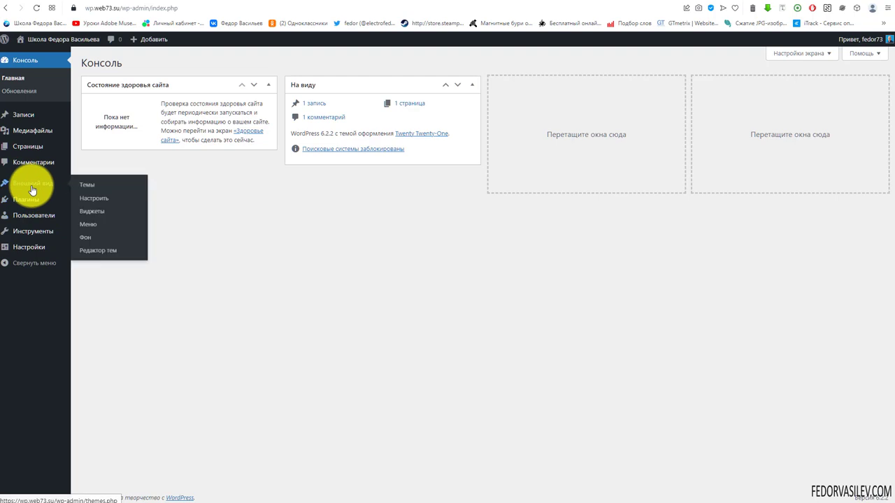
pyautogui.click(87, 185)
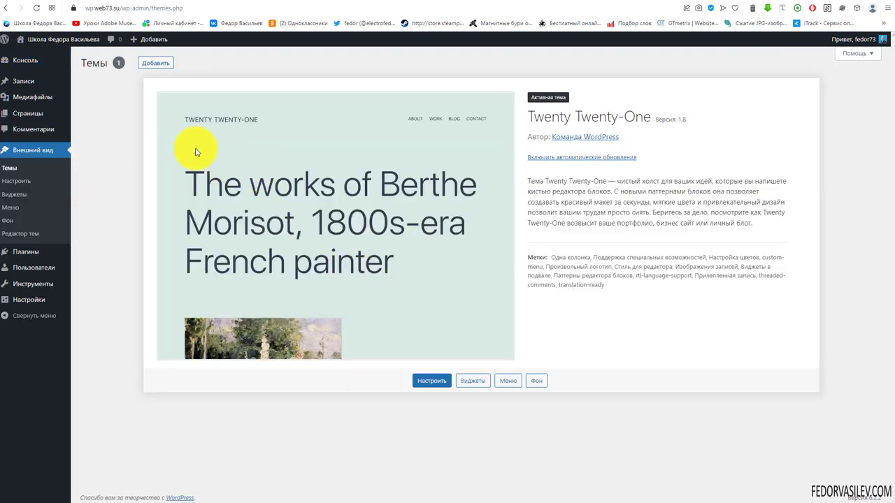
pyautogui.click(159, 66)
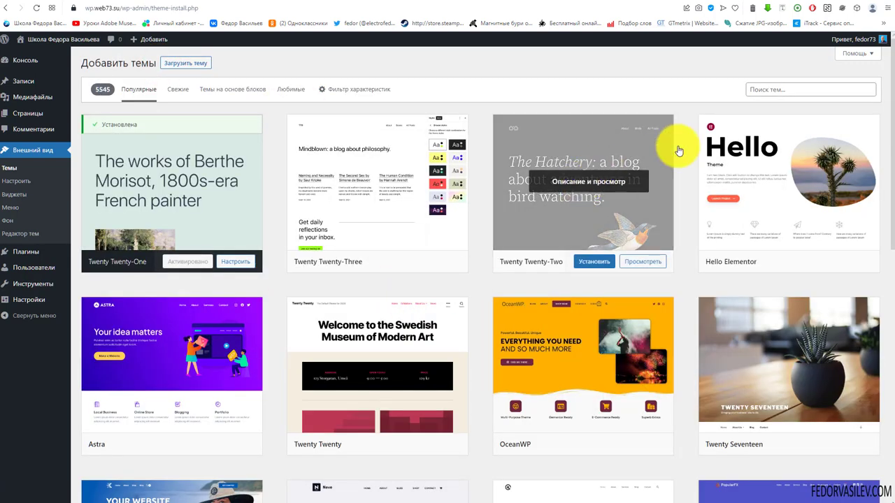
# Step: Search for ListingHive, install the theme and activate it
pyautogui.rightClick(766, 89)
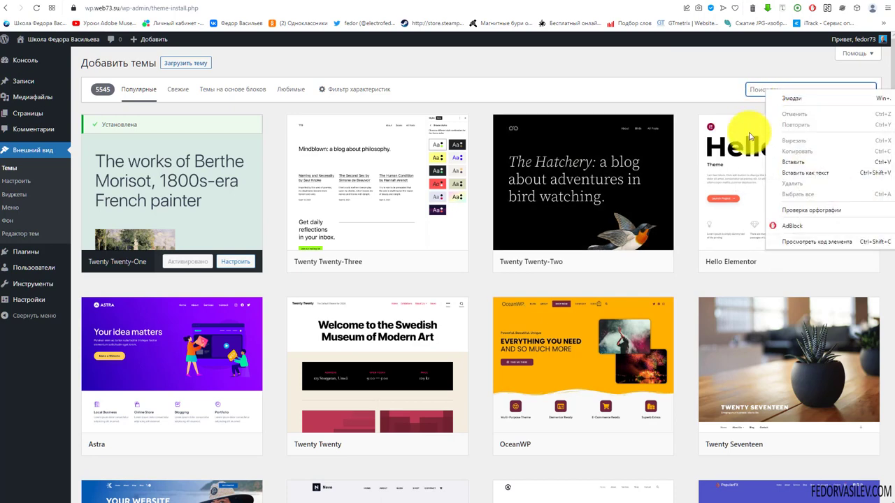
pyautogui.click(789, 166)
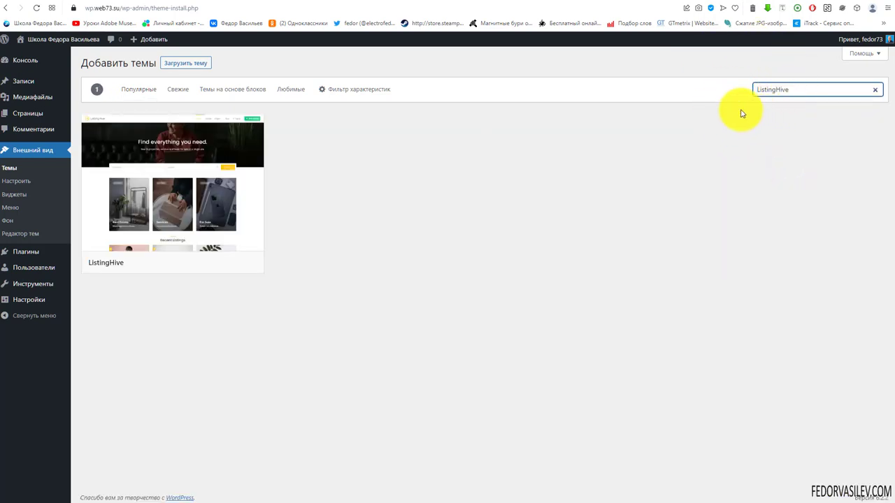
pyautogui.moveTo(117, 162)
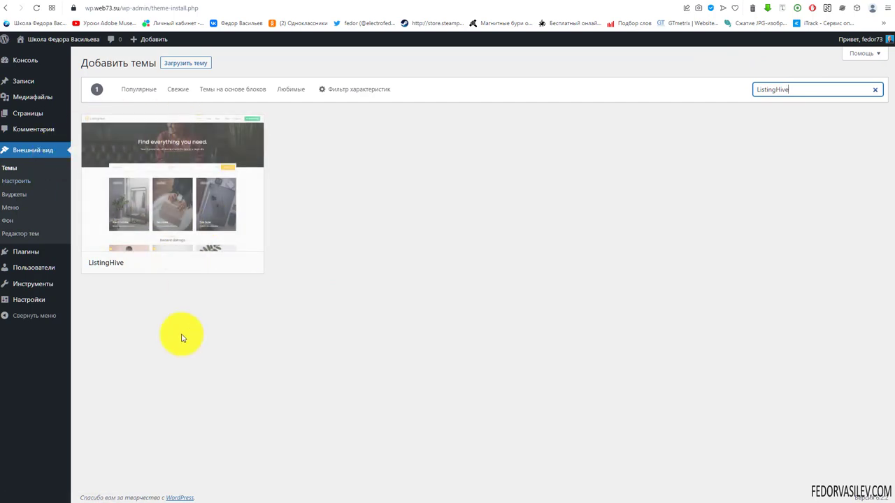
pyautogui.click(187, 263)
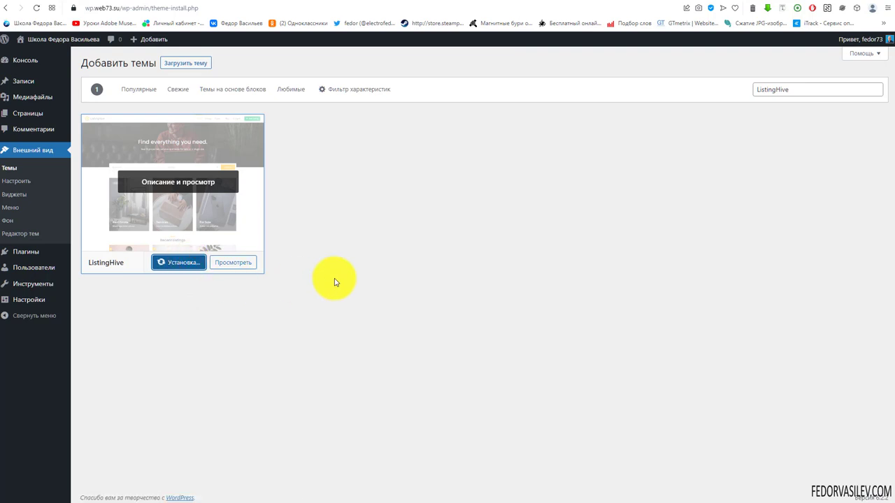
pyautogui.click(168, 264)
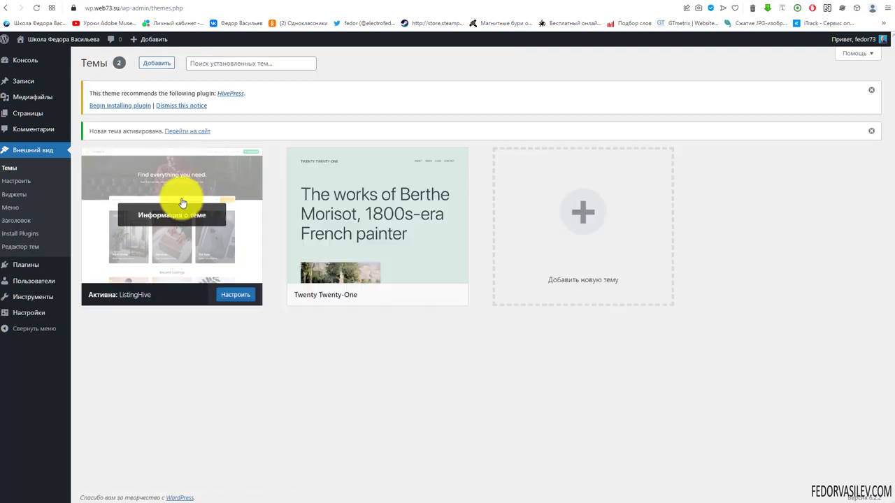
# Step: Read the HivePress recommendation notice and open the Install Required Plugins page
pyautogui.moveTo(90, 93); pyautogui.dragTo(240, 105)
pyautogui.click(242, 105)
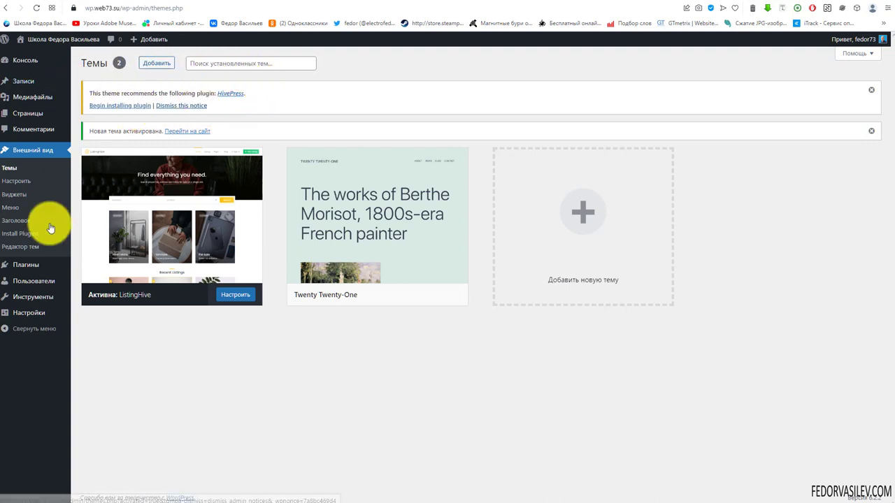
pyautogui.moveTo(176, 271)
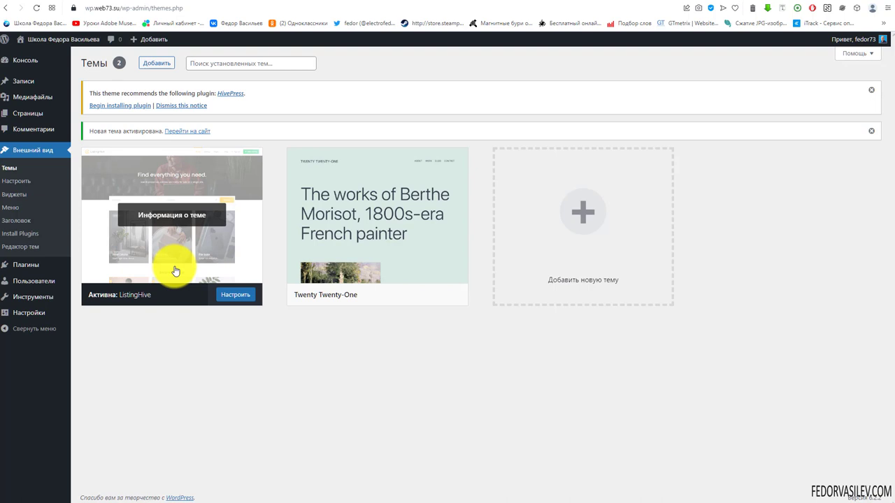
pyautogui.moveTo(88, 94); pyautogui.dragTo(196, 95)
pyautogui.click(307, 104)
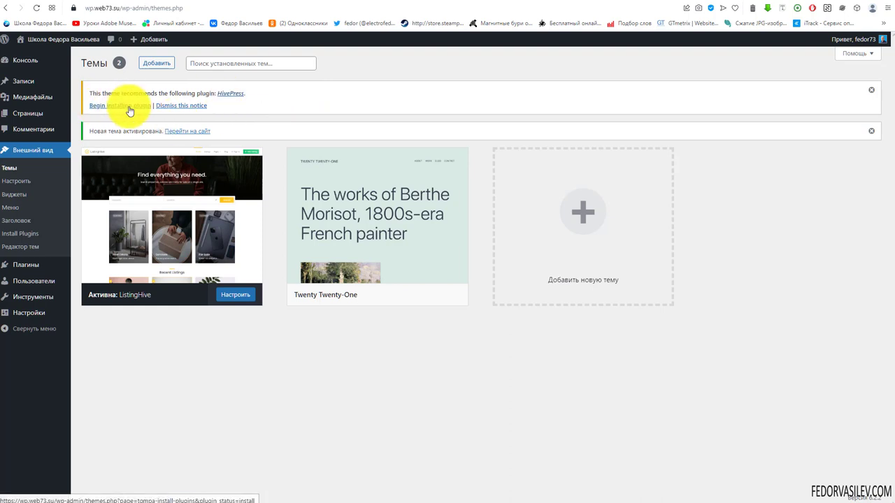
pyautogui.click(95, 107)
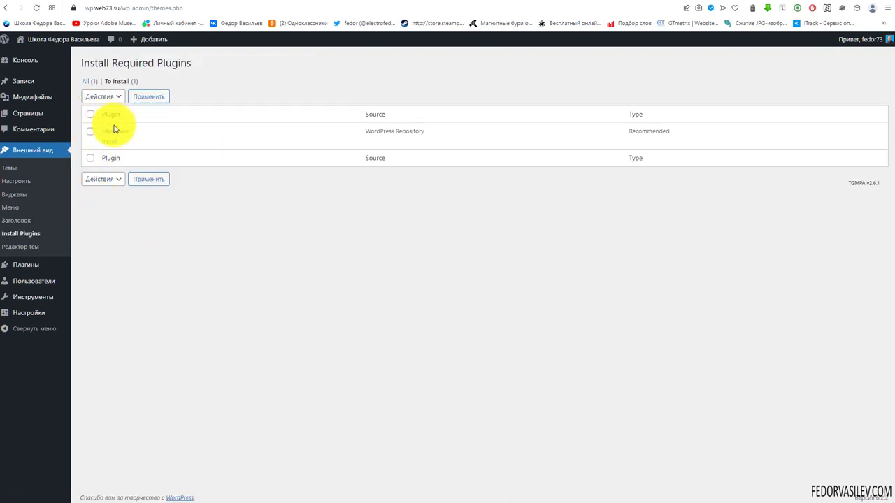
# Step: Install the HivePress plugin from the required plugins installer
pyautogui.click(110, 142)
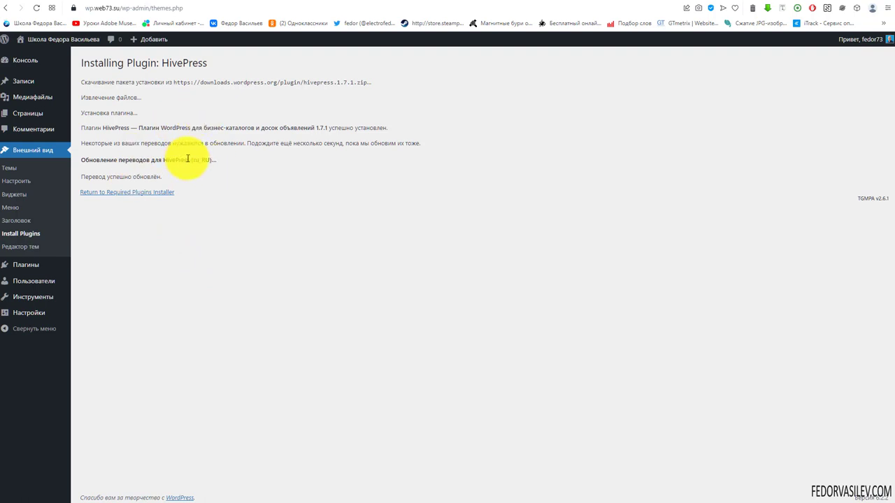
pyautogui.doubleClick(210, 158)
pyautogui.click(201, 263)
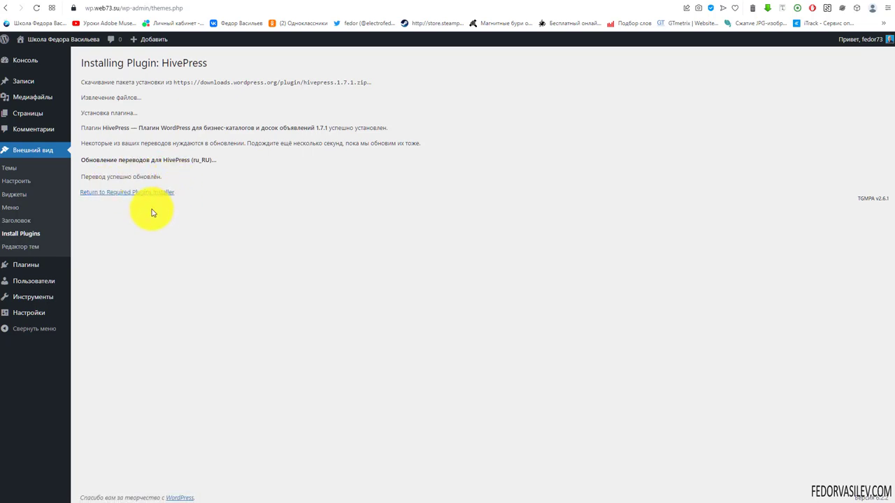
# Step: Return to the required plugins list, activate HivePress, and go back to the Консоль dashboard
pyautogui.click(98, 194)
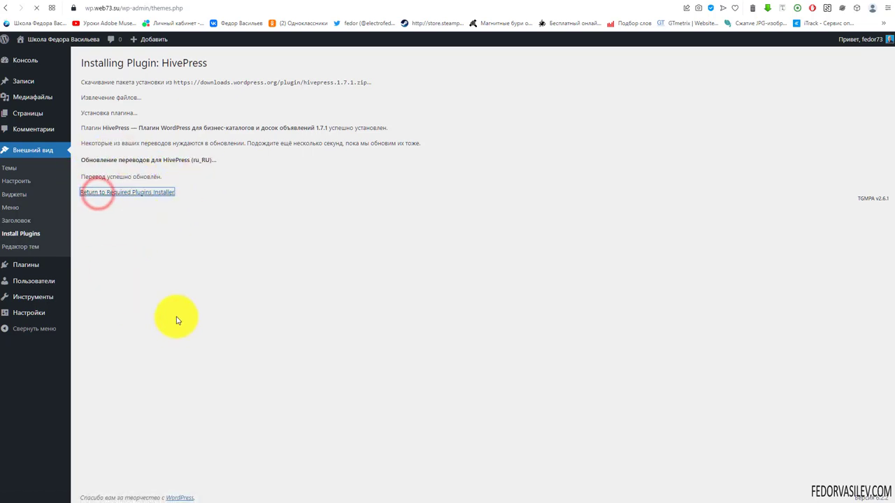
pyautogui.moveTo(109, 143)
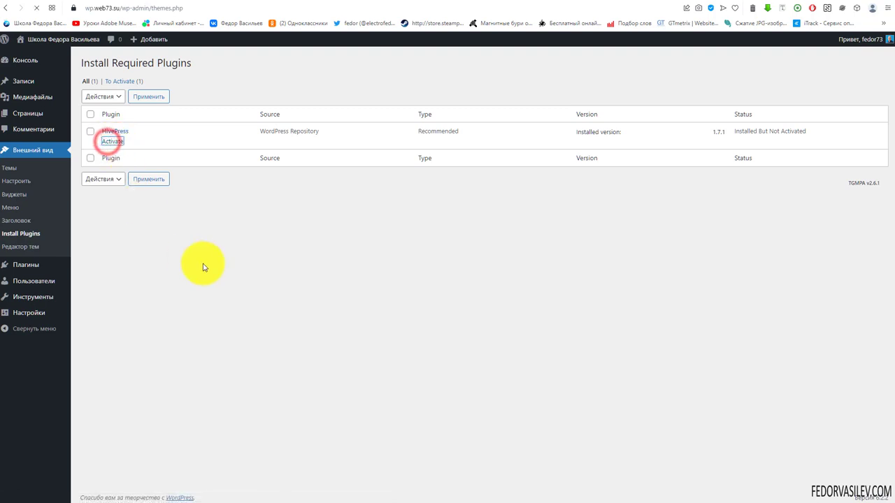
pyautogui.moveTo(88, 83); pyautogui.dragTo(256, 91)
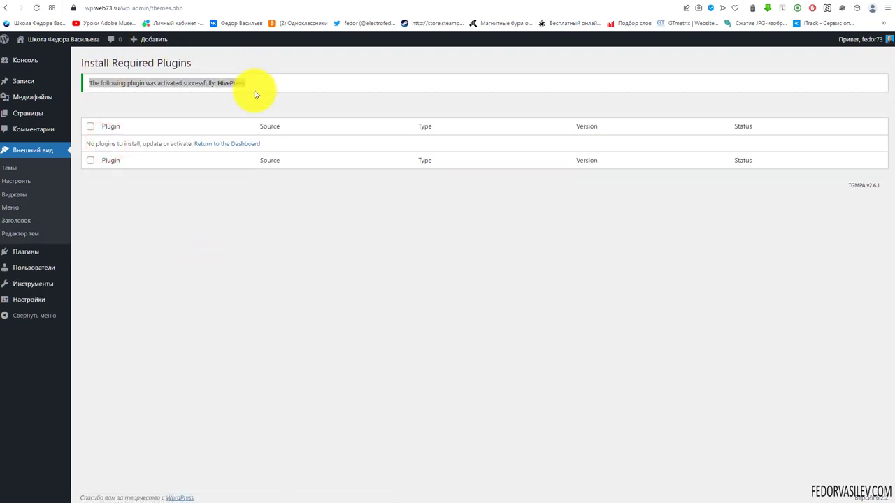
pyautogui.click(25, 60)
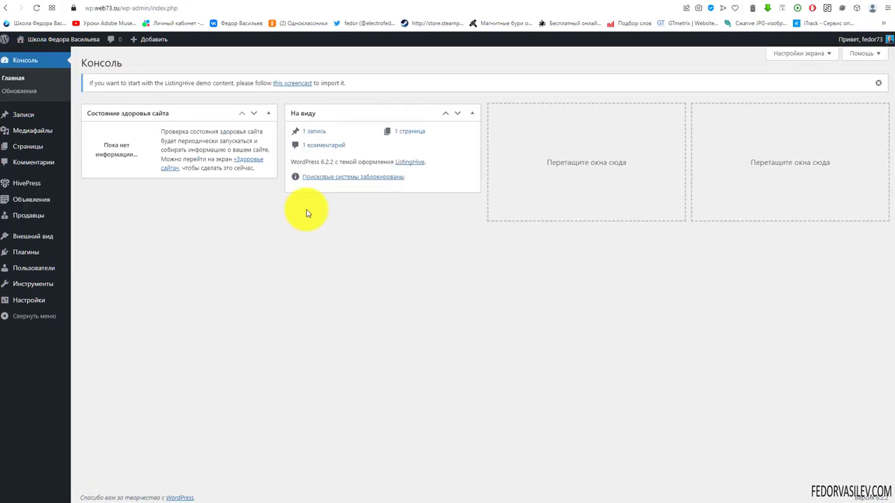
# Step: Read the ListingHive demo content notice on the dashboard, then go to HivePress settings
pyautogui.moveTo(17, 190)
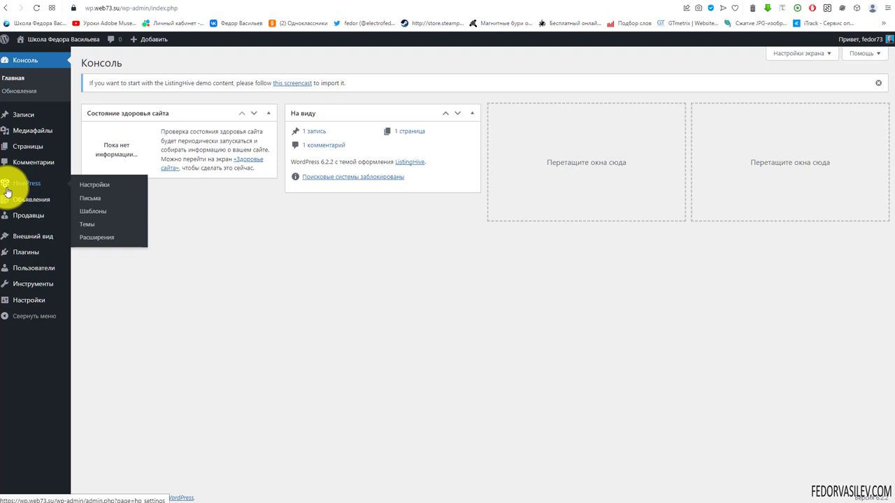
pyautogui.moveTo(91, 84); pyautogui.dragTo(277, 93)
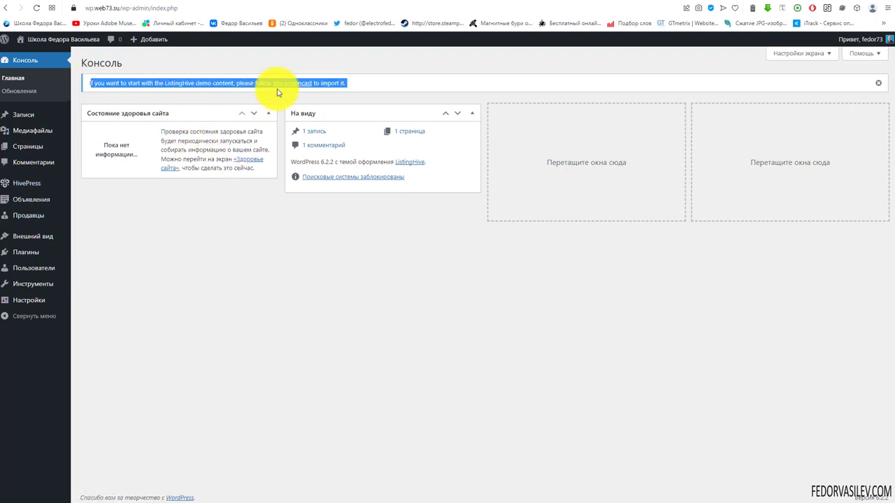
pyautogui.click(323, 290)
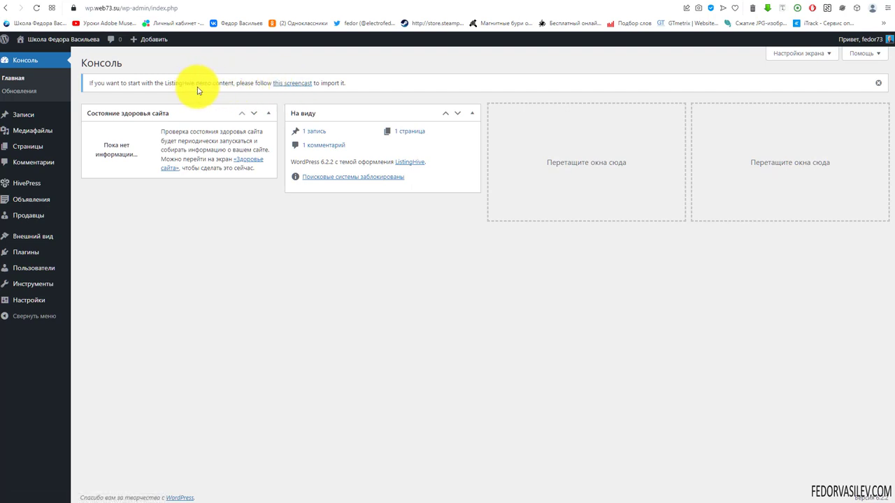
pyautogui.moveTo(200, 85); pyautogui.dragTo(235, 83)
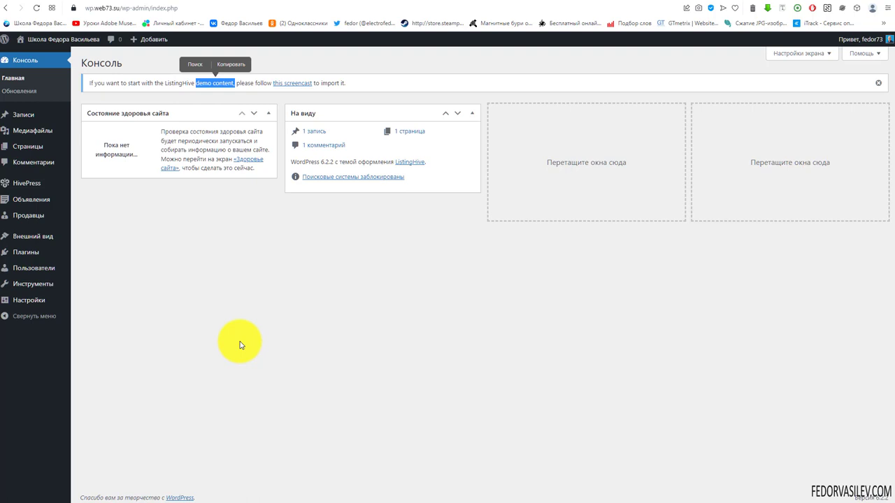
pyautogui.click(165, 81)
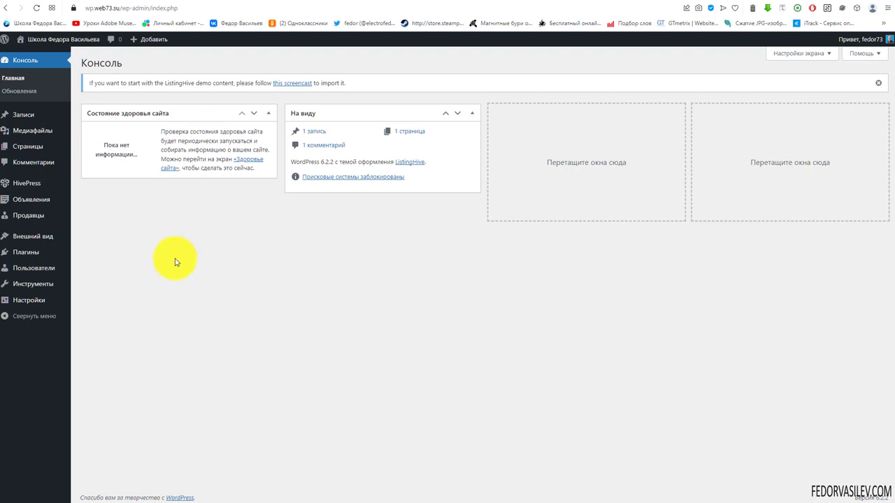
pyautogui.moveTo(355, 84); pyautogui.dragTo(147, 90)
pyautogui.click(293, 280)
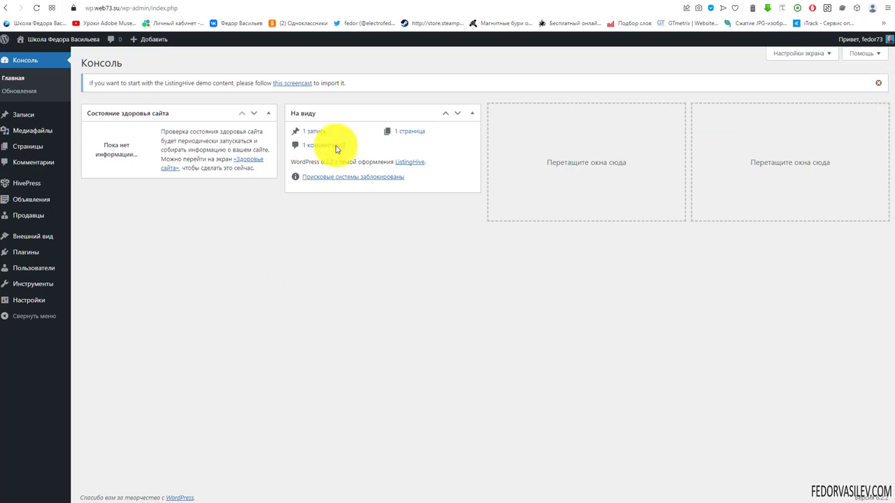
pyautogui.moveTo(189, 83); pyautogui.dragTo(351, 91)
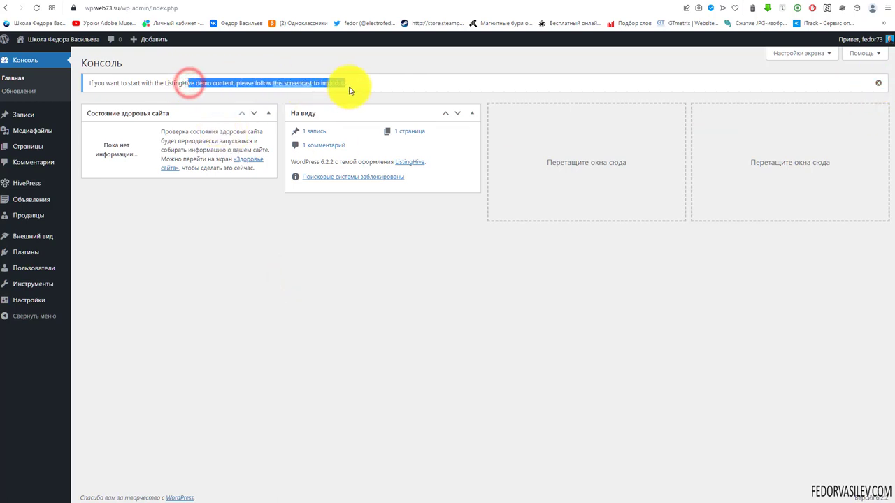
pyautogui.click(325, 250)
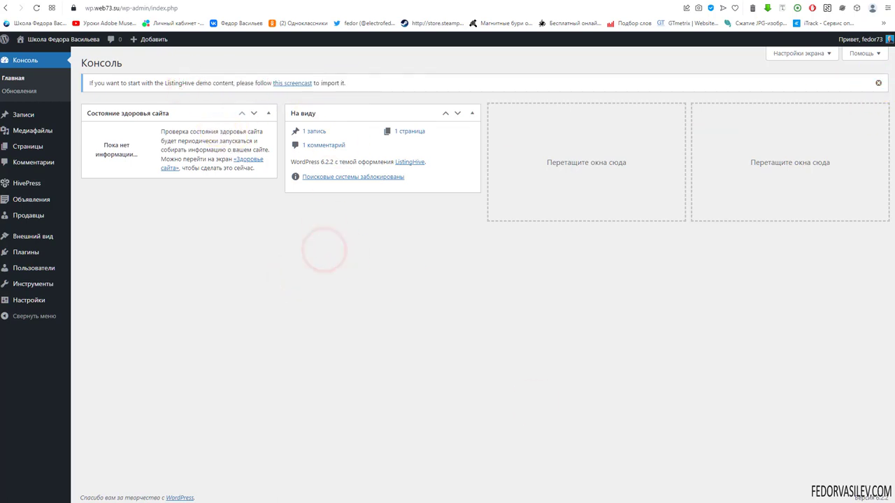
pyautogui.click(26, 183)
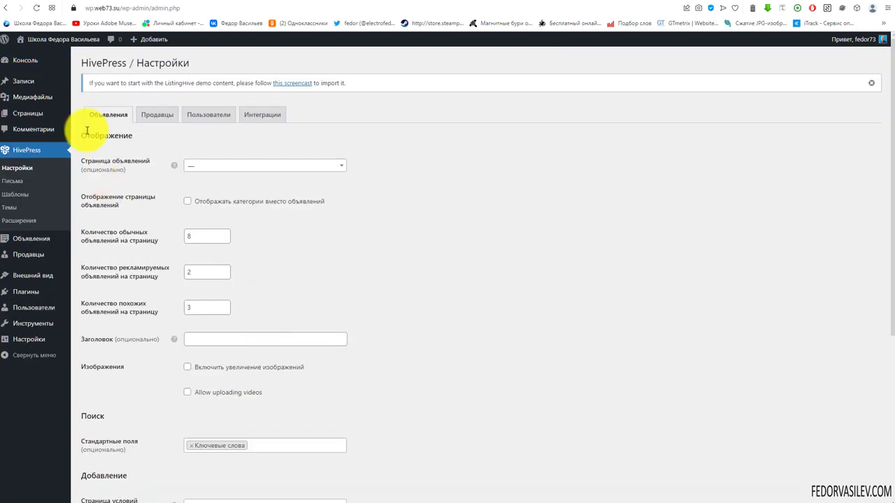
# Step: Check the listings page choices on the Объявления tab, leaving them unchanged
pyautogui.scroll(-4, 333, 135)
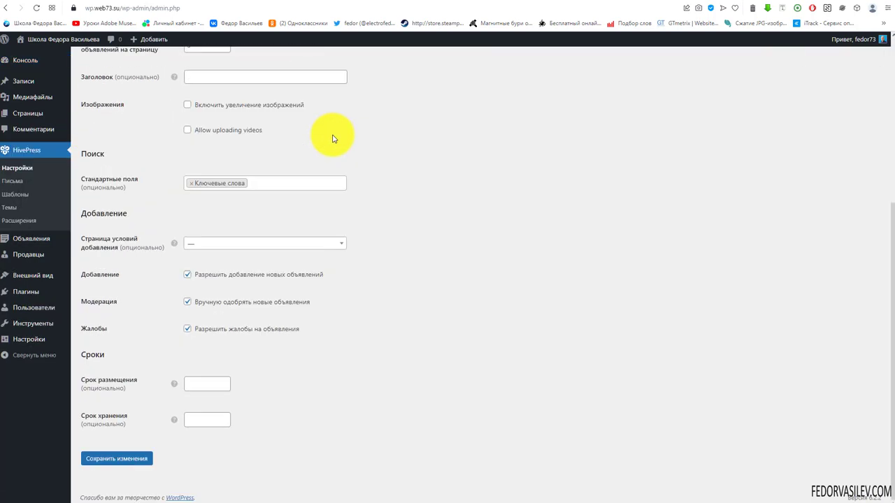
pyautogui.scroll(4, 409, 341)
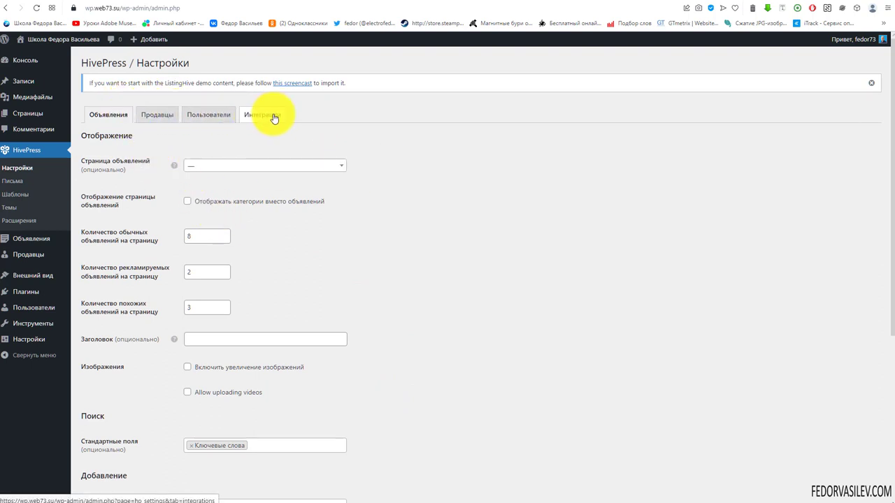
pyautogui.scroll(-4, 329, 234)
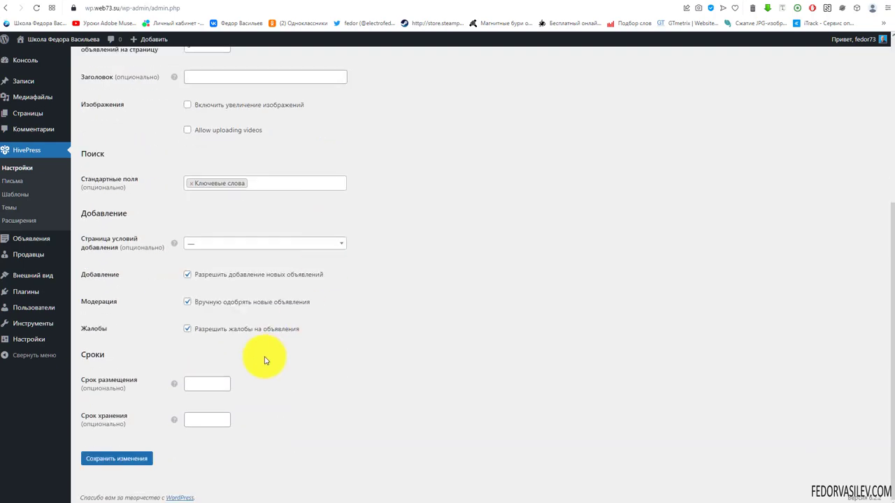
pyautogui.scroll(4, 266, 355)
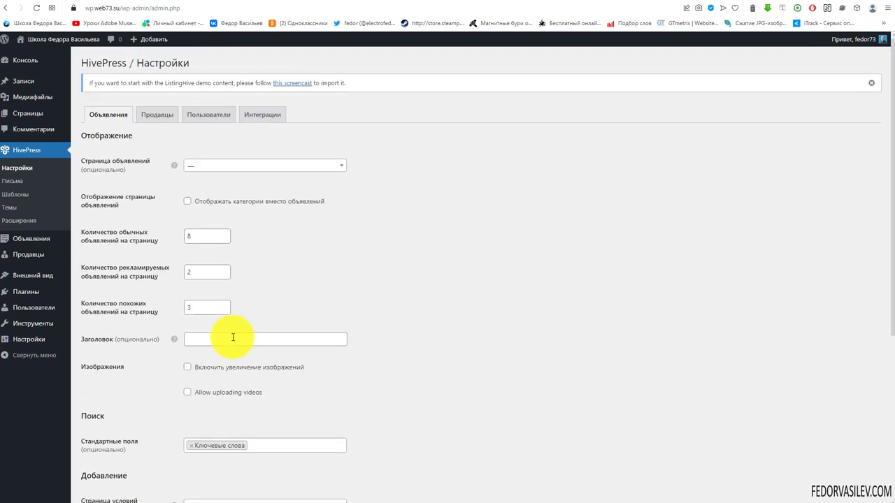
pyautogui.click(220, 164)
pyautogui.click(442, 224)
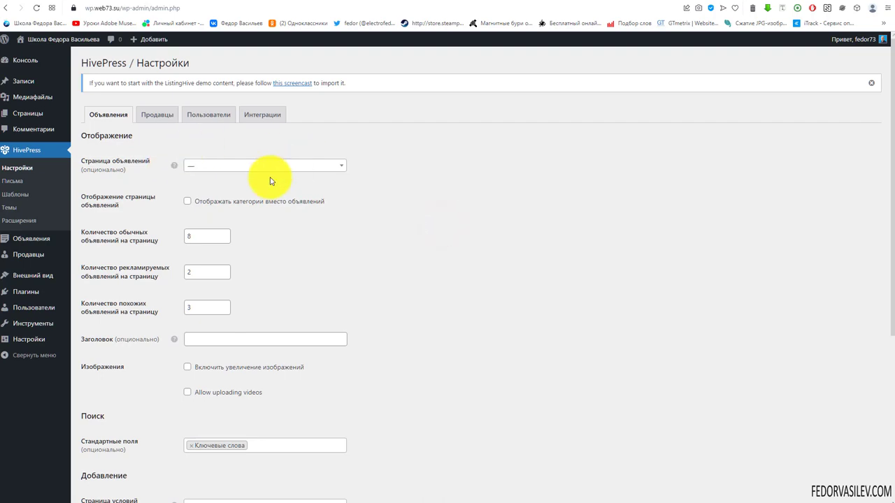
pyautogui.scroll(-4, 329, 216)
pyautogui.scroll(4, 335, 226)
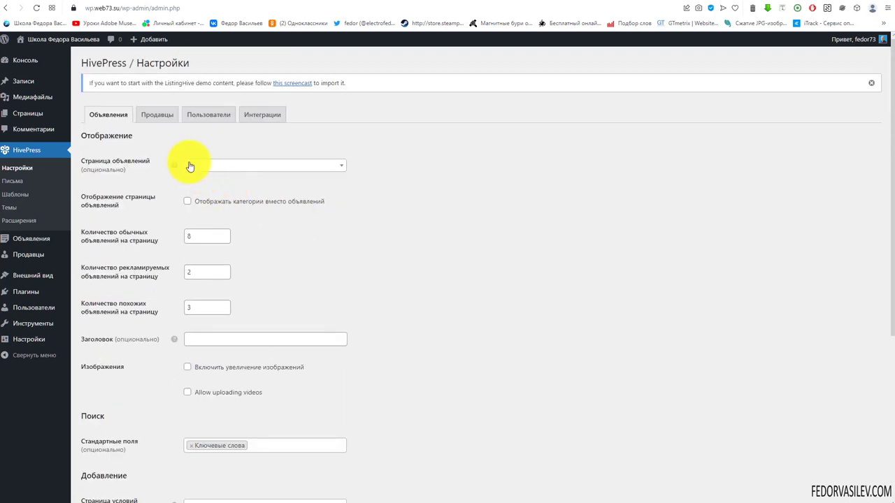
# Step: Review the Продавцы page and Пользователи registration terms page options without changing them
pyautogui.click(154, 117)
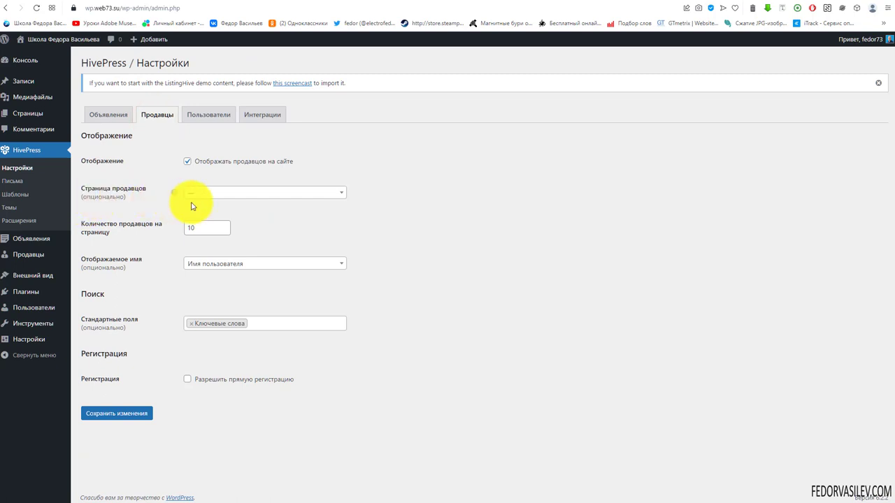
pyautogui.click(227, 195)
pyautogui.click(445, 198)
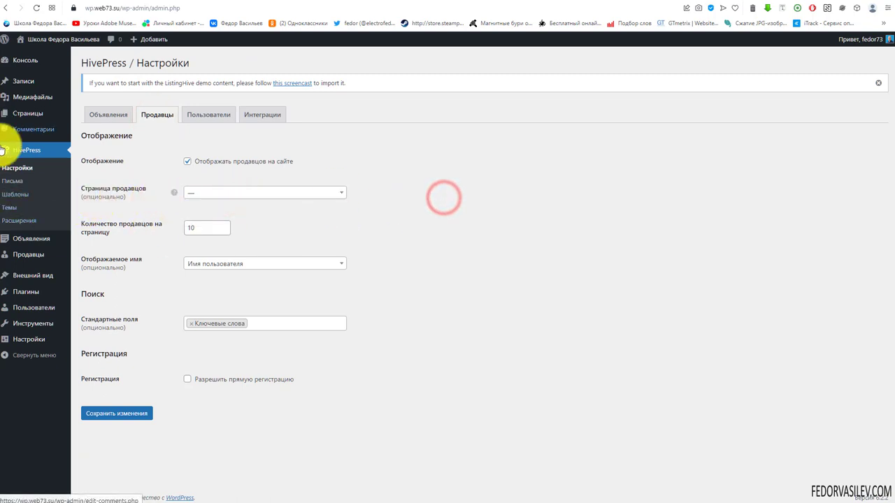
pyautogui.click(210, 116)
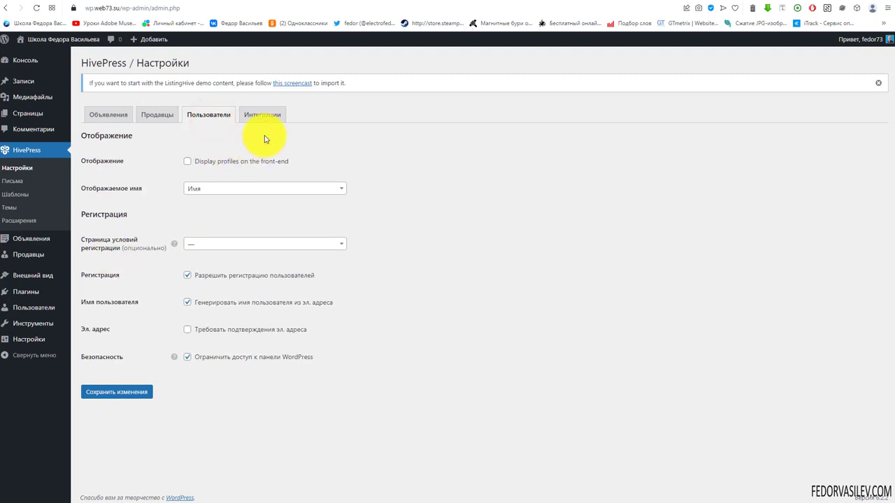
pyautogui.click(246, 244)
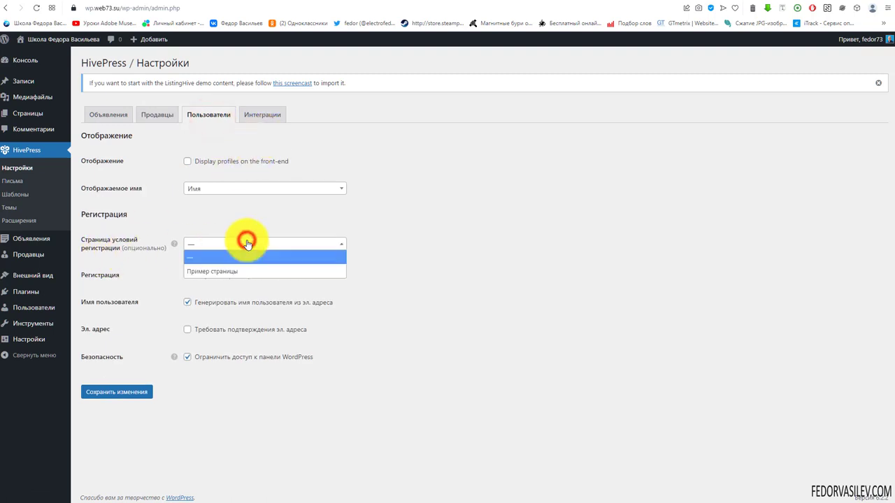
pyautogui.click(455, 249)
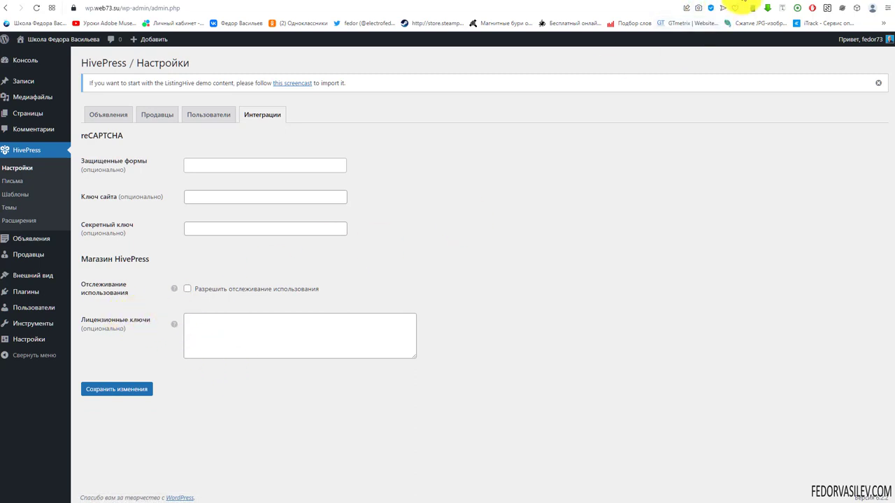
# Step: View the site's front page showing the Привет, мир! post
pyautogui.click(743, 6)
pyautogui.scroll(-2, 112, 172)
pyautogui.scroll(2, 105, 126)
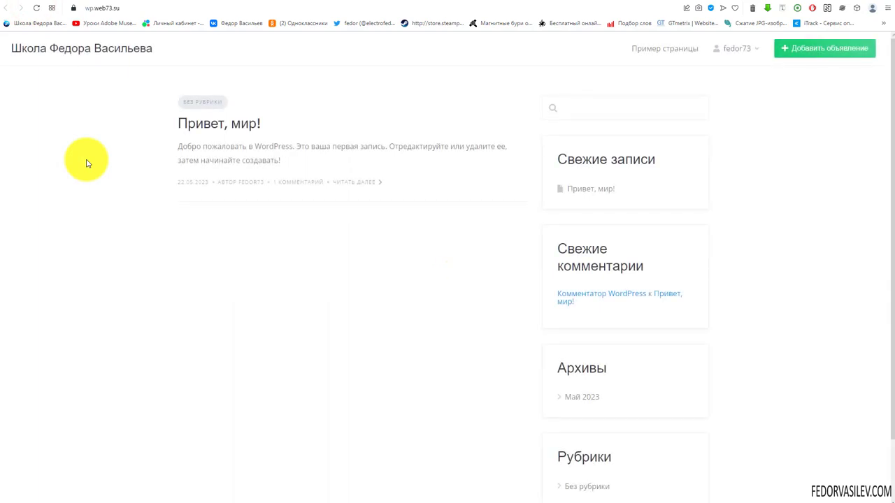
# Step: Open the Добавить объявление form, try its title and description fields, then go to account settings
pyautogui.scroll(-2, 448, 218)
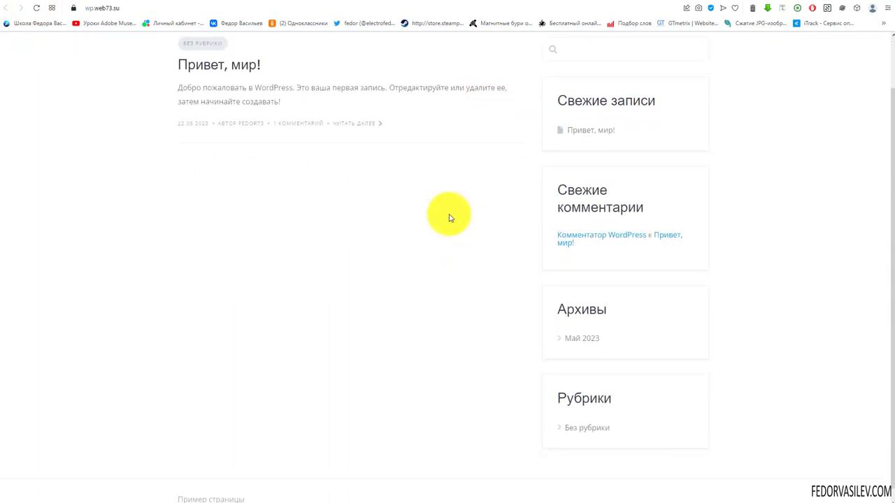
pyautogui.scroll(2, 222, 254)
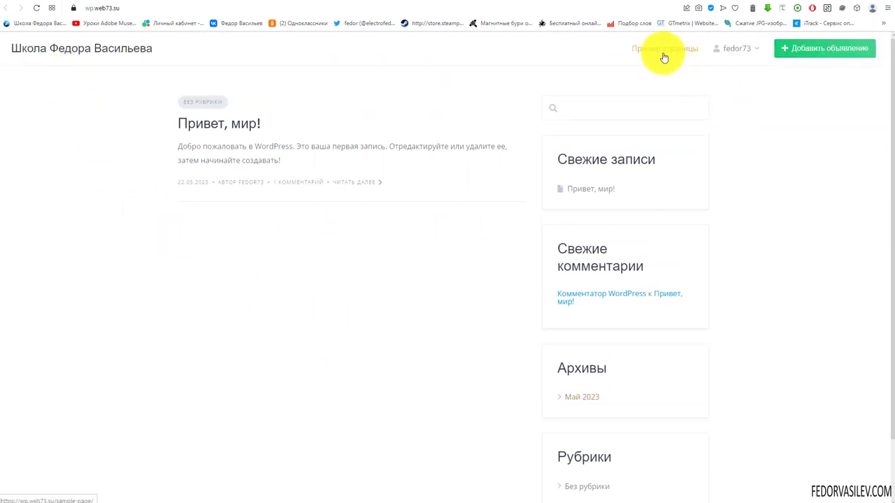
pyautogui.moveTo(743, 56)
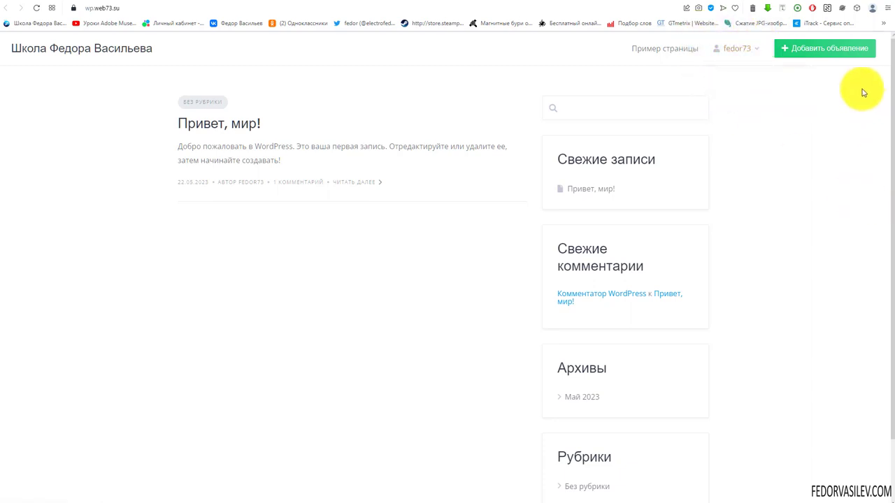
pyautogui.click(847, 55)
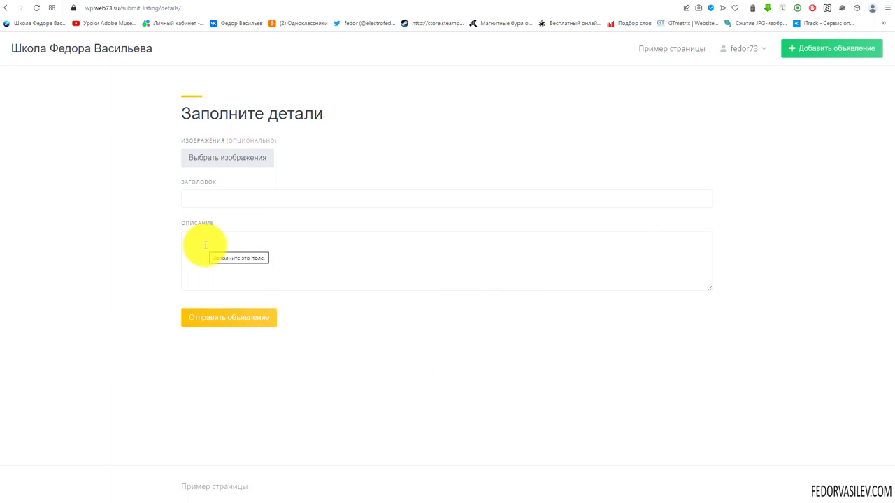
pyautogui.click(198, 192)
pyautogui.click(289, 260)
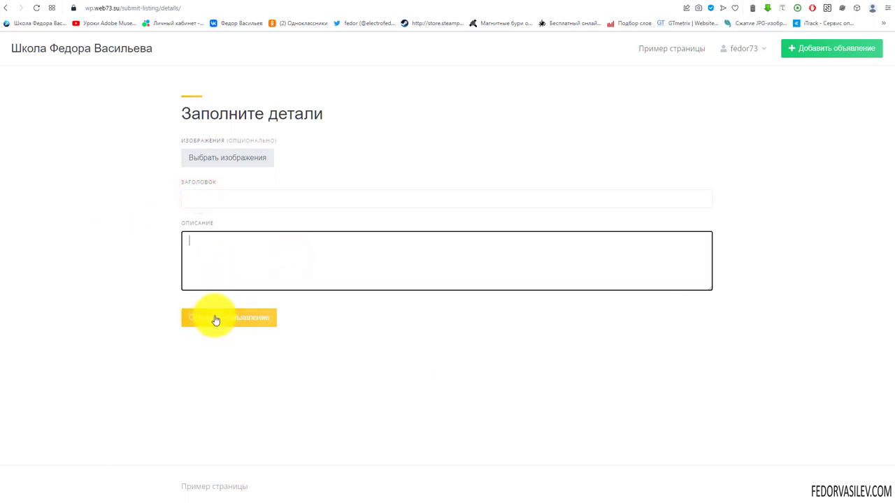
pyautogui.click(748, 53)
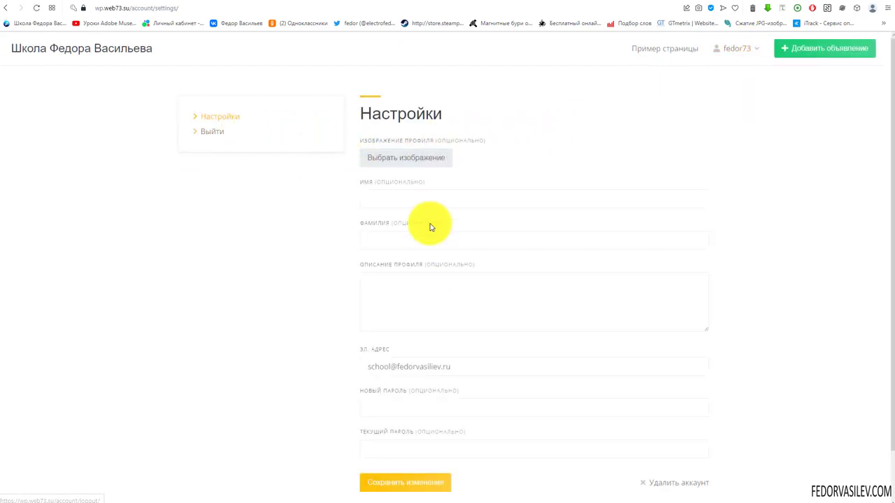
# Step: Look over the account settings profile fields and reopen the page from the user menu
pyautogui.scroll(-1, 432, 245)
pyautogui.scroll(1, 433, 320)
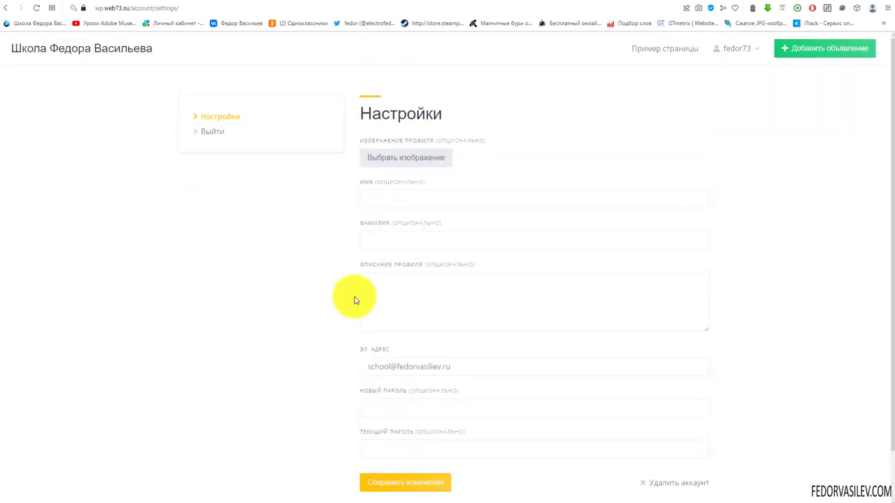
pyautogui.scroll(-1, 448, 352)
pyautogui.click(375, 247)
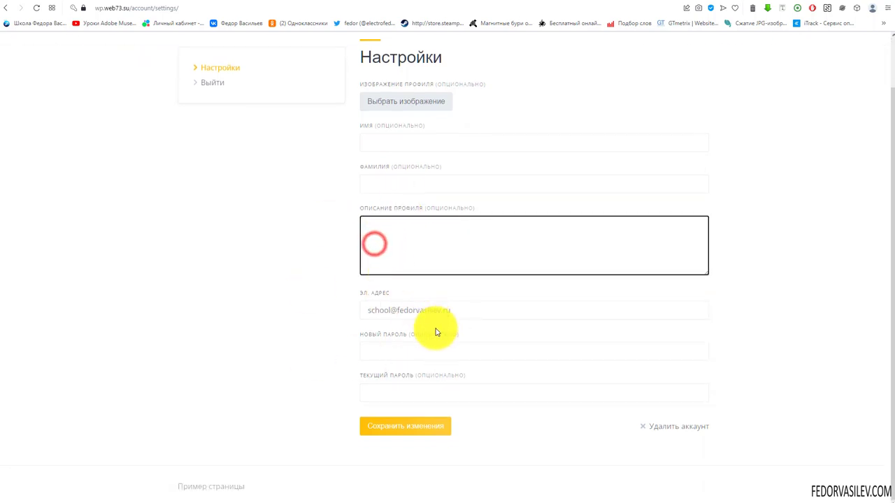
pyautogui.scroll(1, 392, 315)
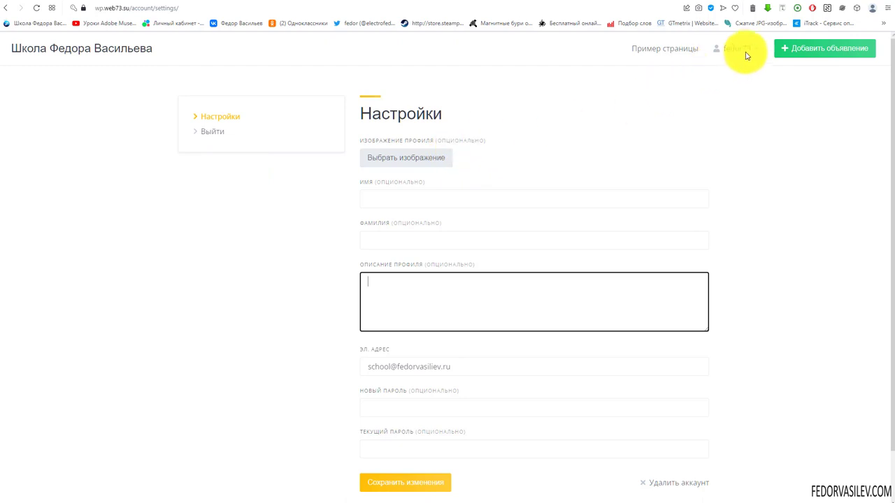
pyautogui.moveTo(746, 51)
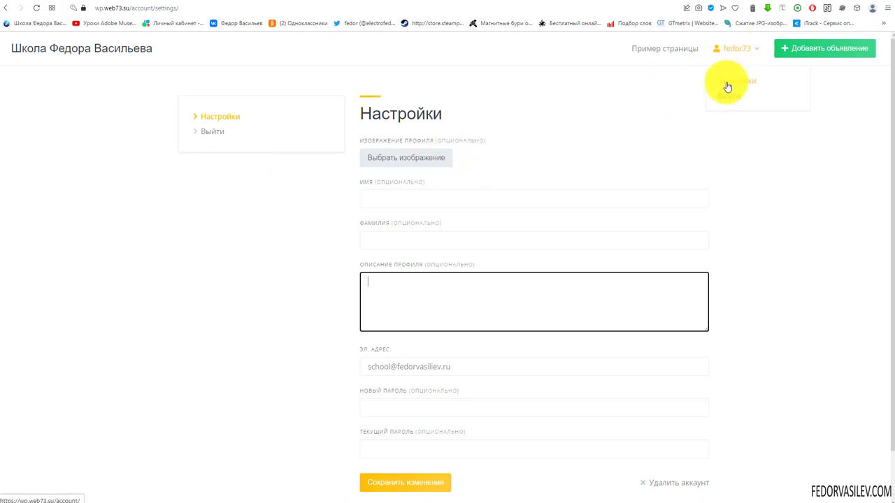
pyautogui.click(726, 82)
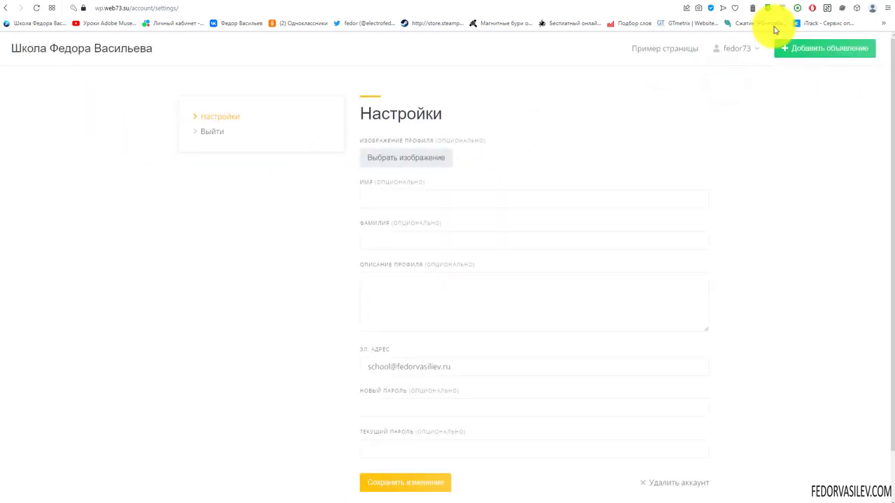
pyautogui.moveTo(736, 51)
pyautogui.click(720, 94)
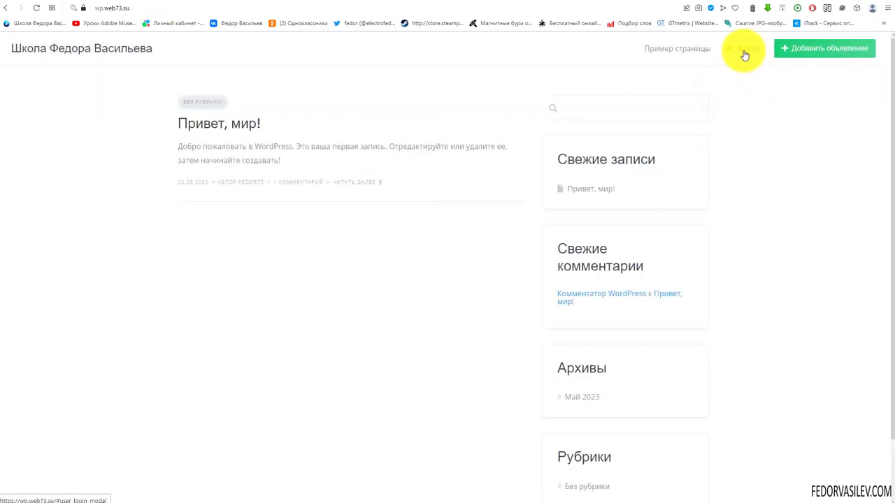
# Step: Sign in through the Войти dialog and return to account Настройки to enter the first name
pyautogui.click(744, 56)
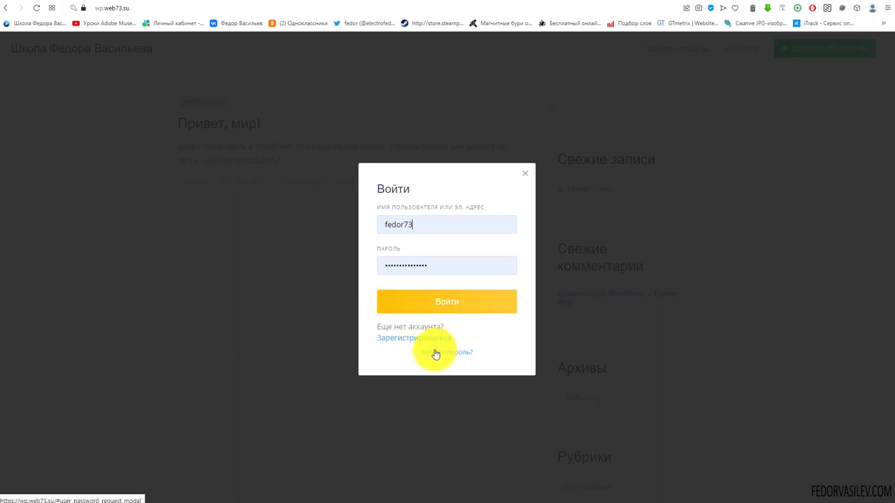
pyautogui.click(443, 298)
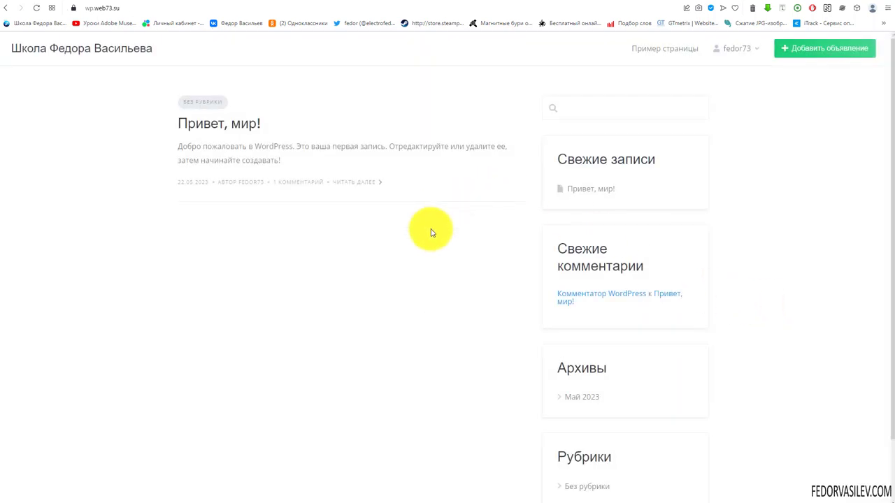
pyautogui.moveTo(742, 54)
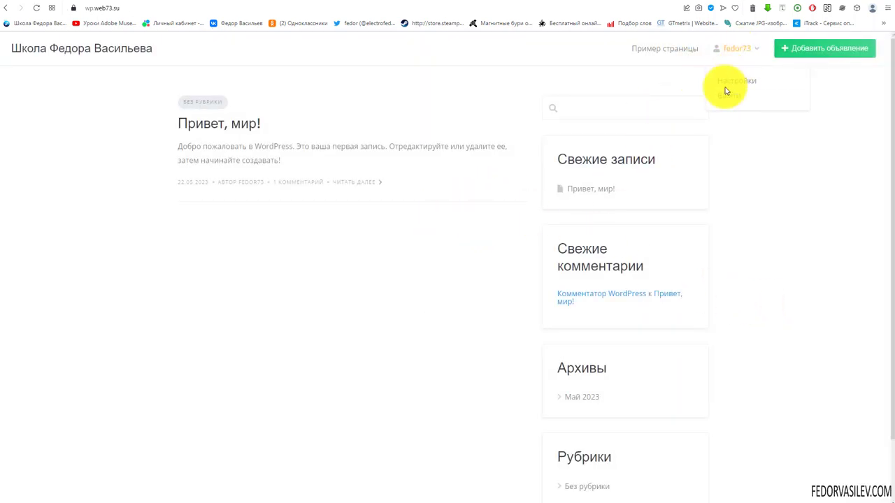
pyautogui.click(724, 78)
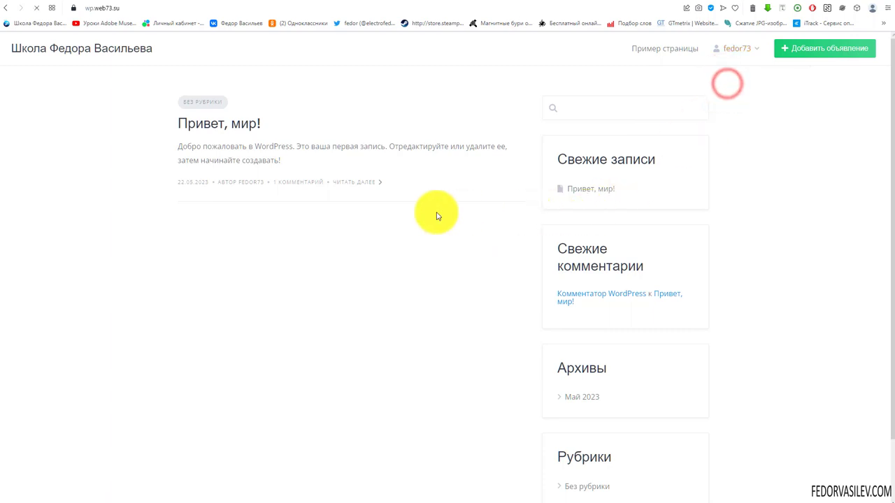
pyautogui.click(385, 202)
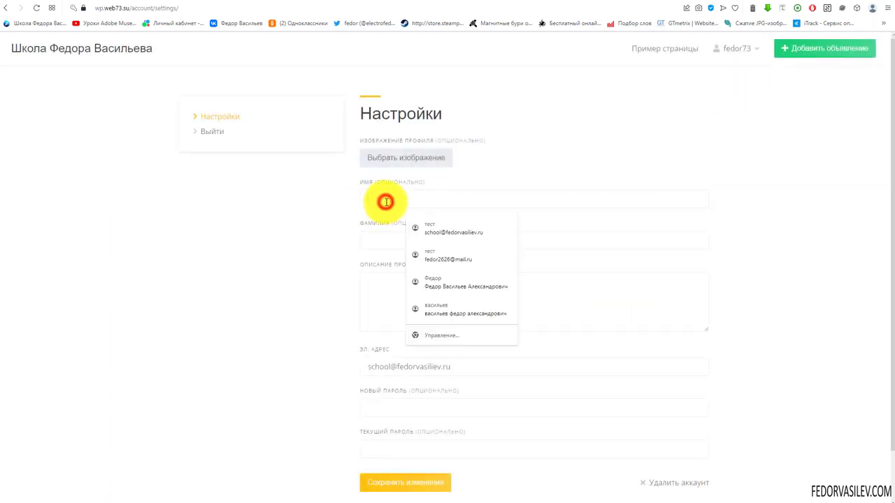
# Step: Autofill the first name, surname and profile description, and save the changes
pyautogui.click(396, 280)
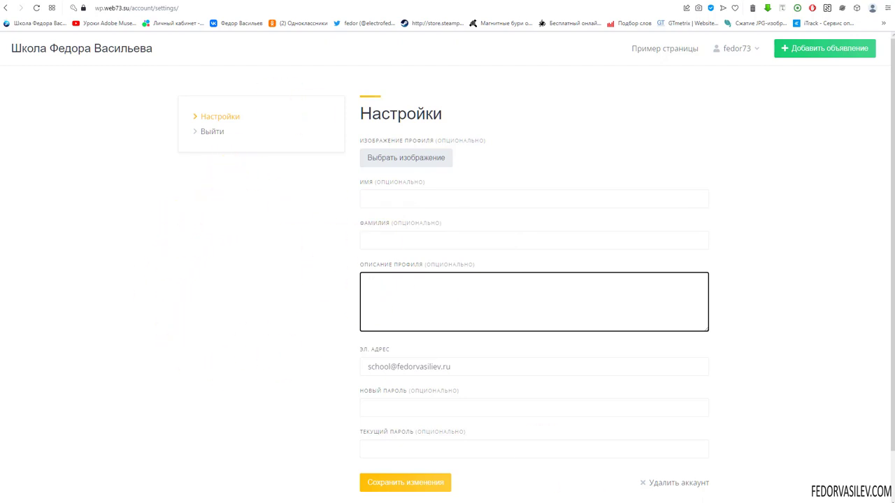
pyautogui.scroll(-1, 435, 189)
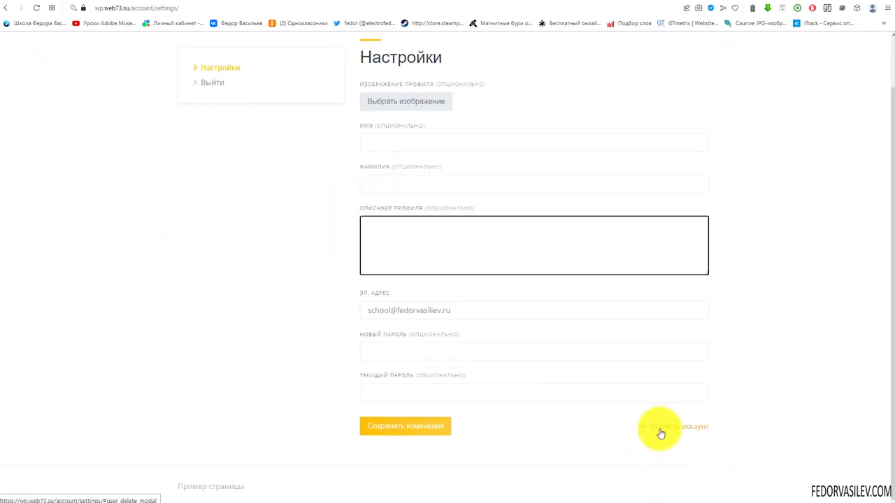
pyautogui.moveTo(731, 428); pyautogui.dragTo(635, 439)
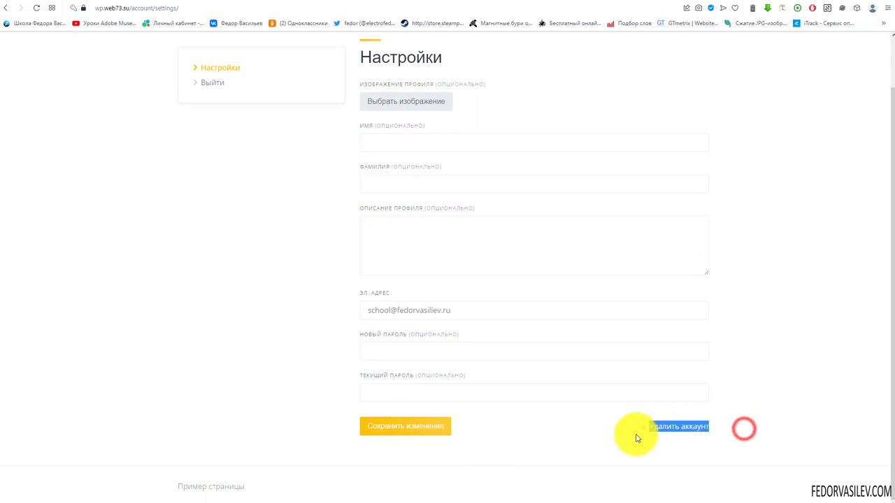
pyautogui.click(559, 432)
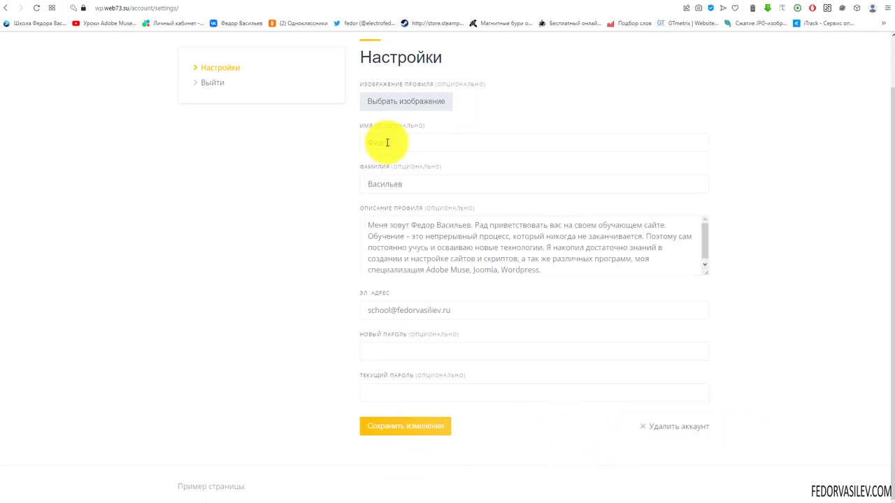
pyautogui.click(387, 142)
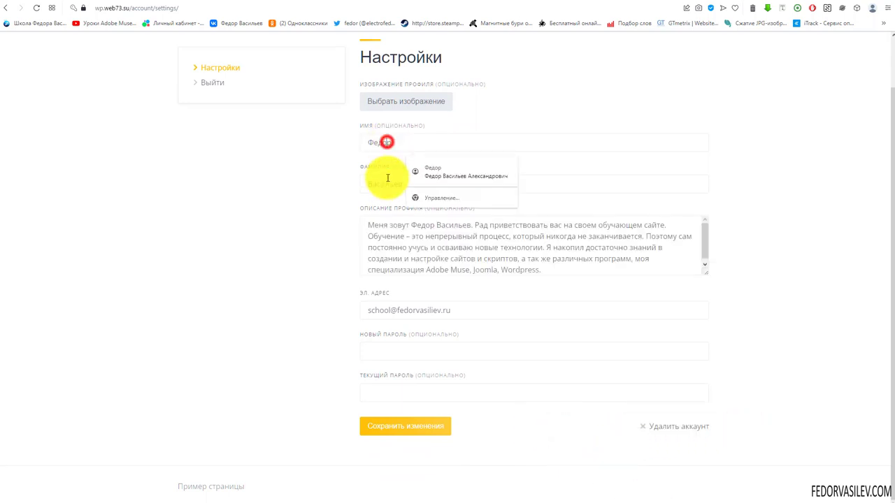
pyautogui.click(370, 223)
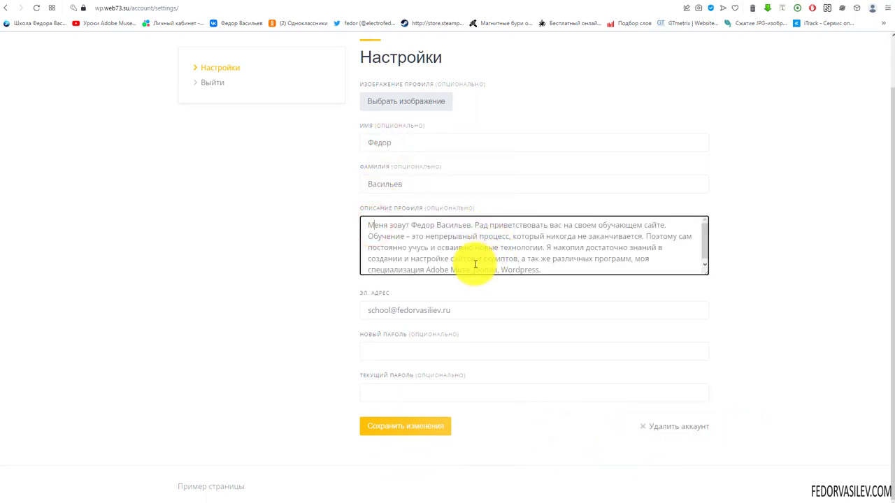
pyautogui.click(393, 430)
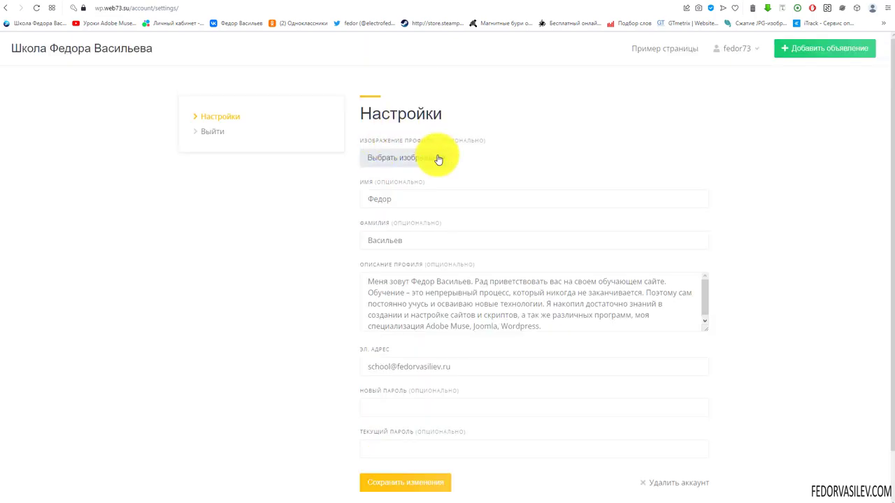
# Step: Upload YA.jpg as the profile photo and save the account settings again
pyautogui.click(392, 159)
pyautogui.click(366, 372)
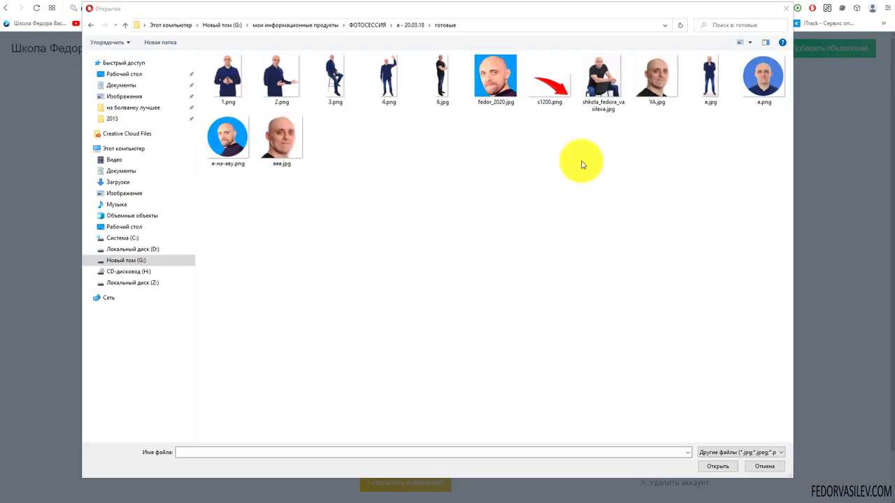
pyautogui.click(657, 82)
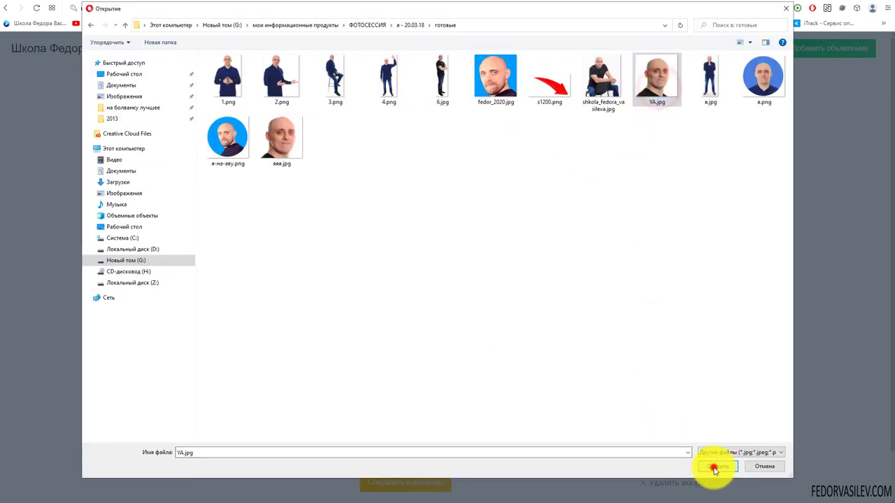
pyautogui.click(716, 467)
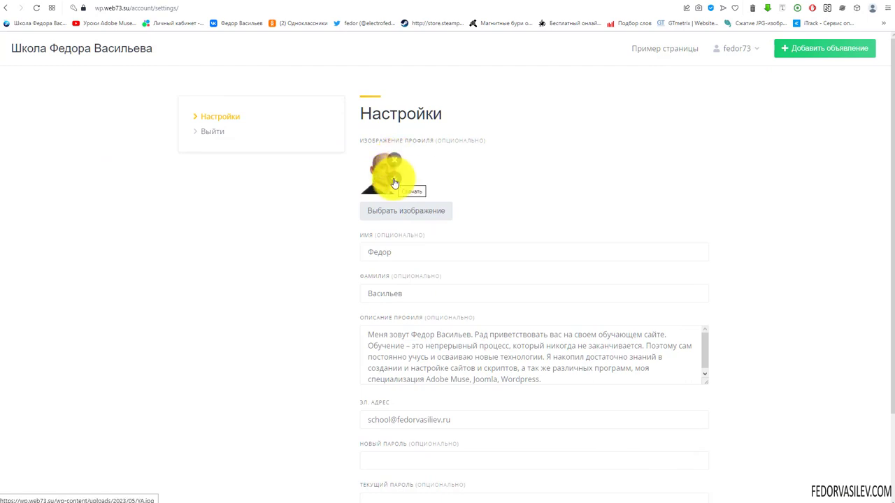
pyautogui.scroll(-2, 497, 224)
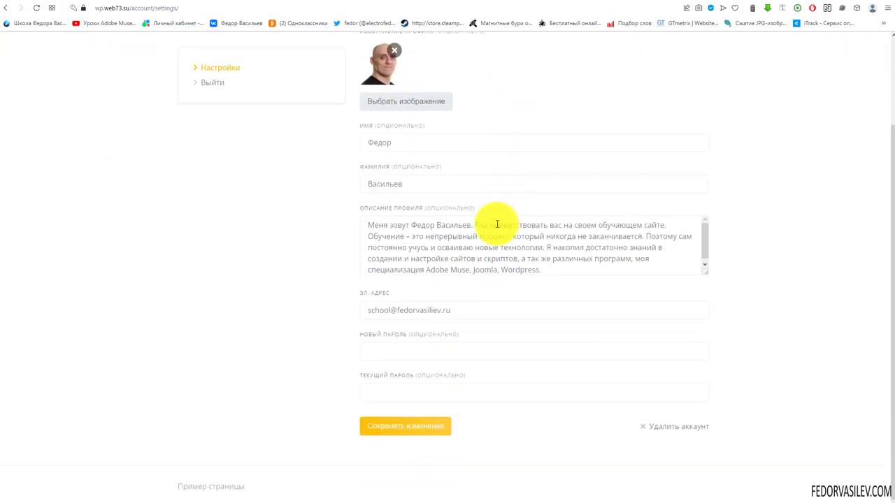
pyautogui.click(393, 429)
pyautogui.scroll(3, 525, 349)
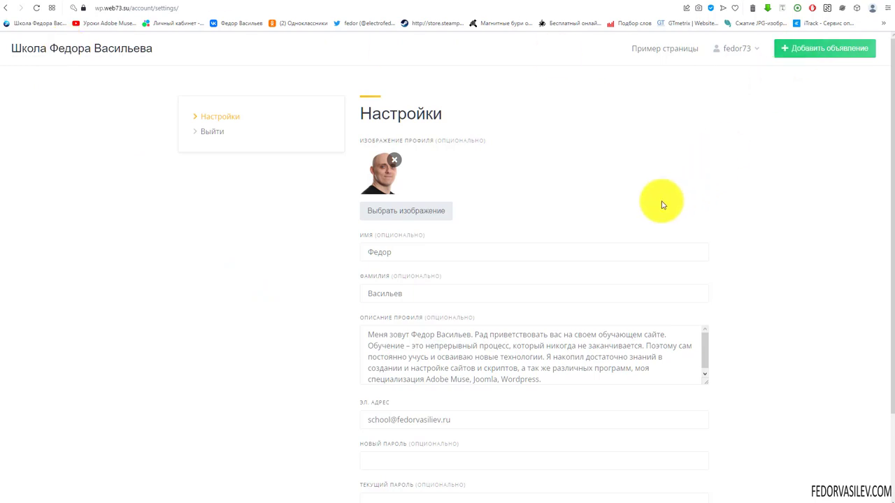
# Step: Open the browser's element inspector on the account Настройки page in mobile emulation
pyautogui.scroll(-2, 635, 224)
pyautogui.scroll(2, 635, 224)
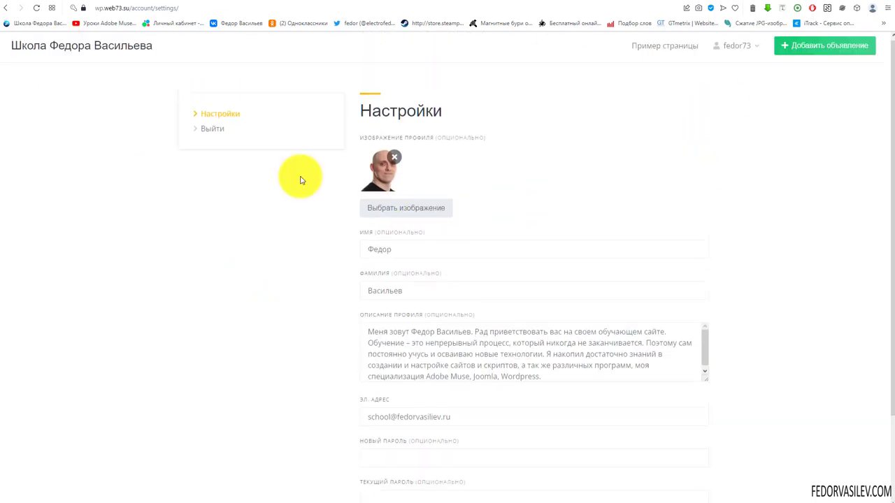
pyautogui.rightClick(183, 227)
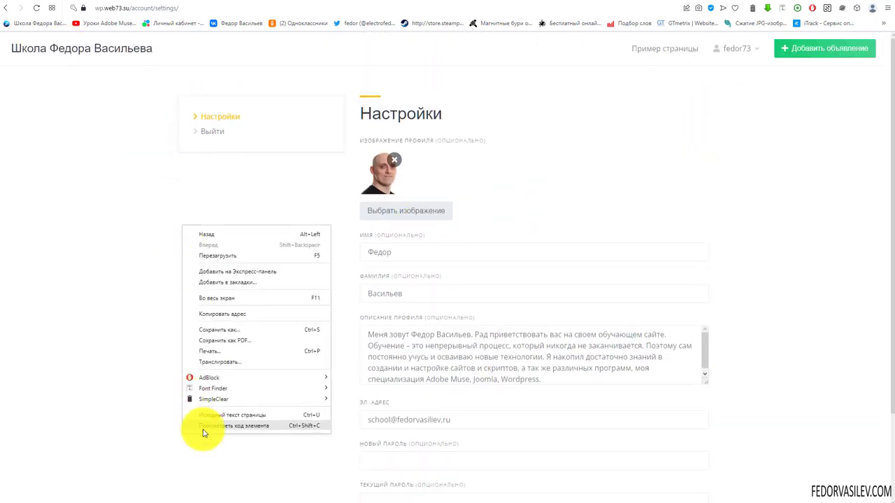
pyautogui.click(202, 428)
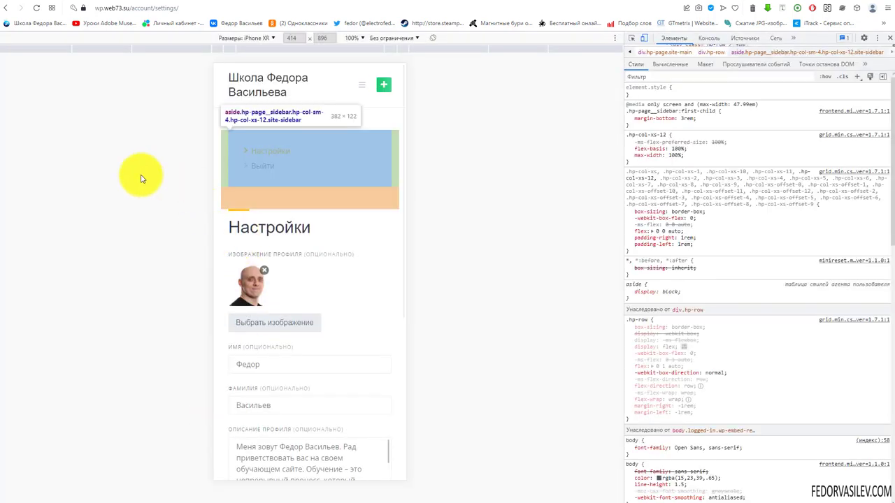
# Step: In the phone preview, open the mobile menu, toggle the fedor73 submenu, then close DevTools
pyautogui.click(133, 174)
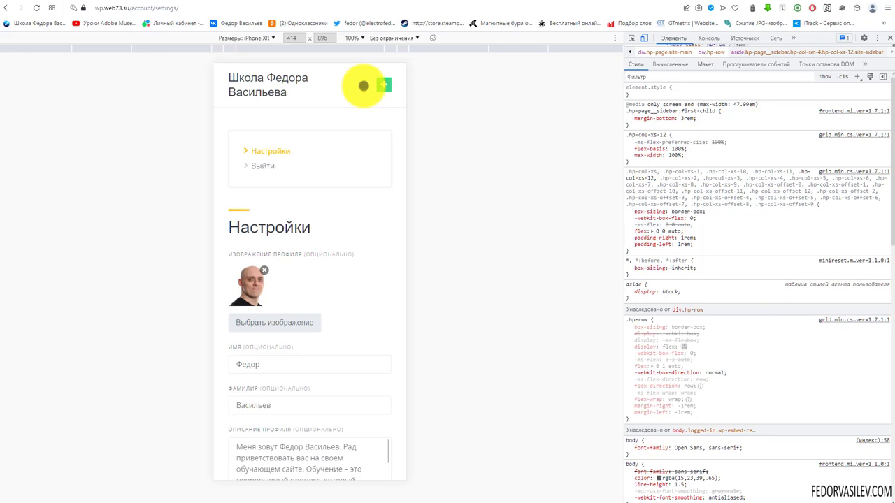
pyautogui.click(363, 85)
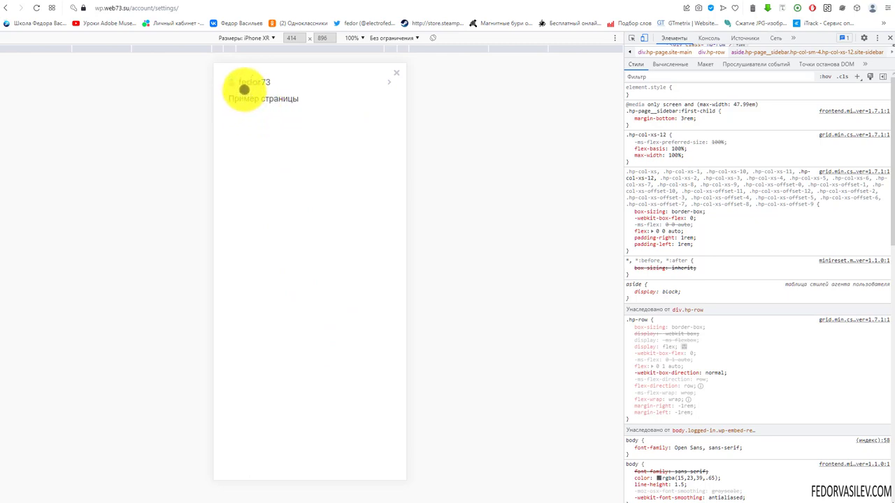
pyautogui.click(396, 72)
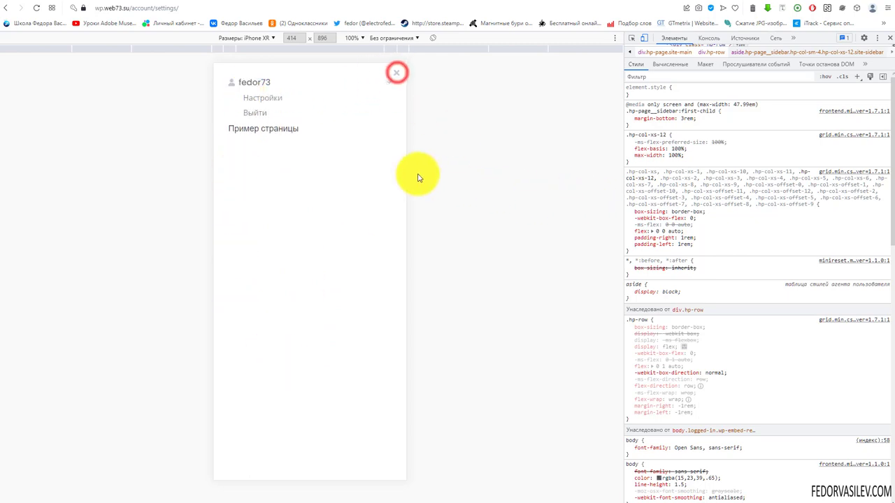
pyautogui.click(391, 82)
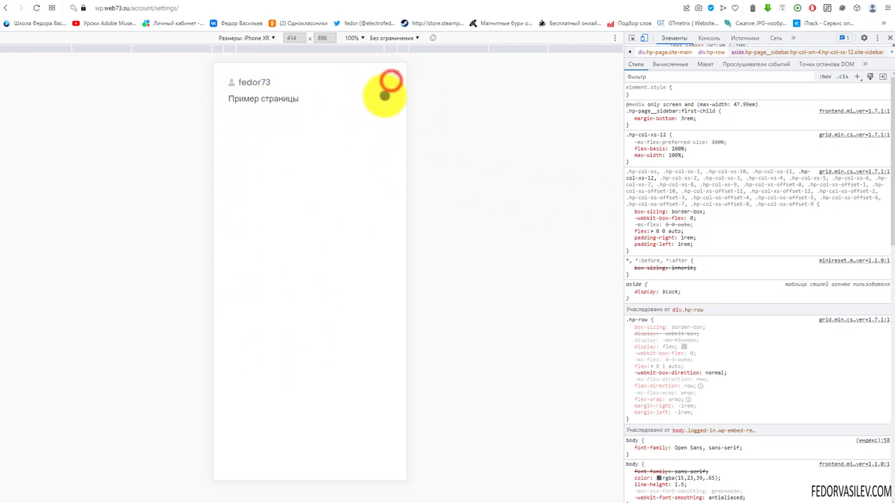
pyautogui.click(390, 82)
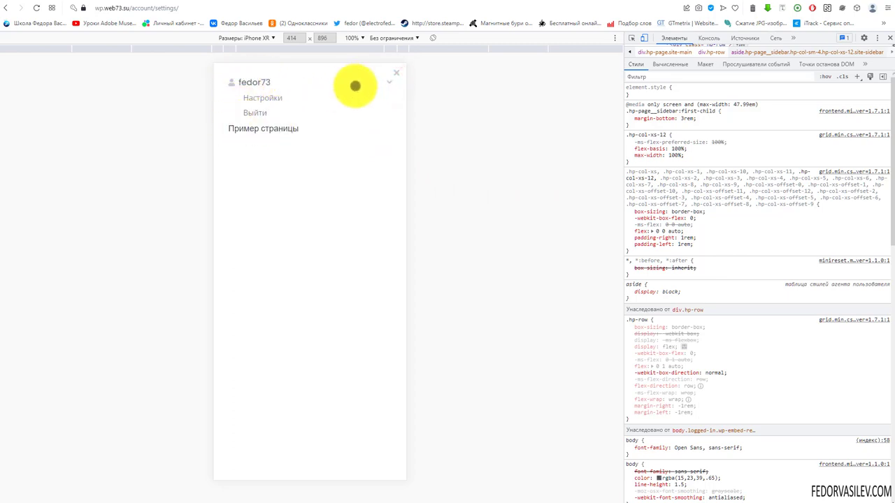
pyautogui.click(395, 74)
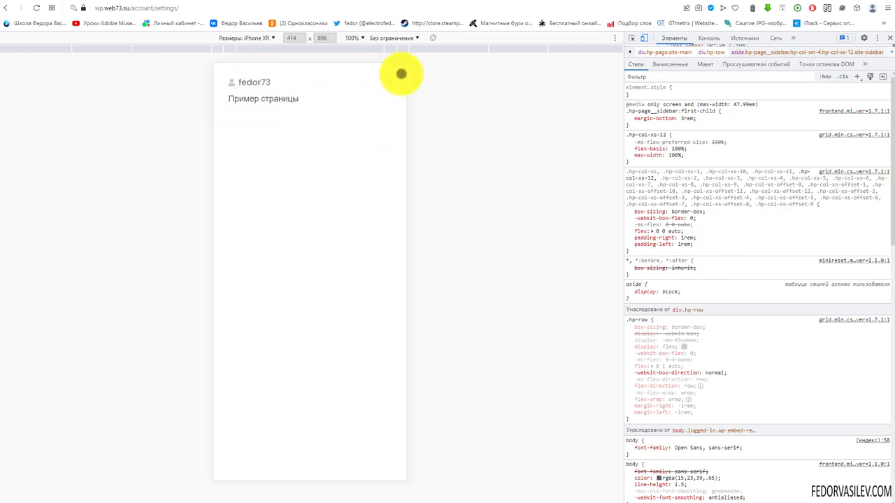
pyautogui.click(401, 71)
pyautogui.press('F12')
pyautogui.scroll(-3, 573, 158)
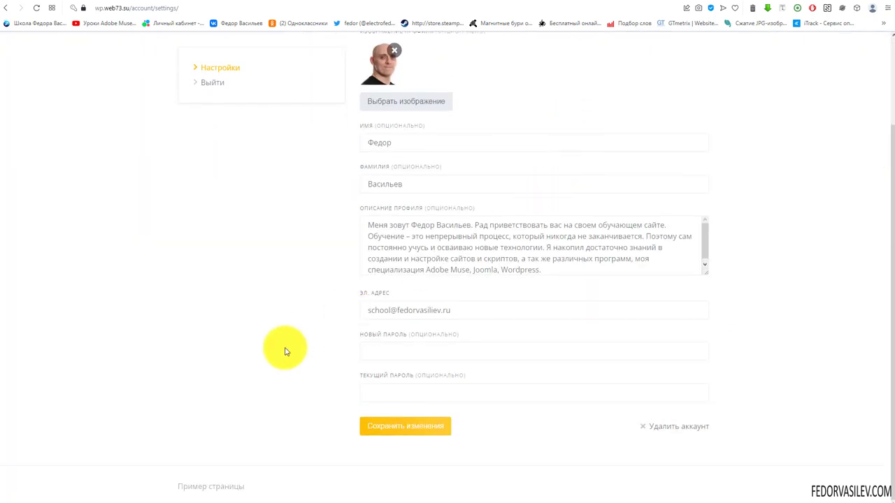
# Step: Look over the saved account settings page, then head to Внешний вид in WP-admin
pyautogui.scroll(2, 285, 352)
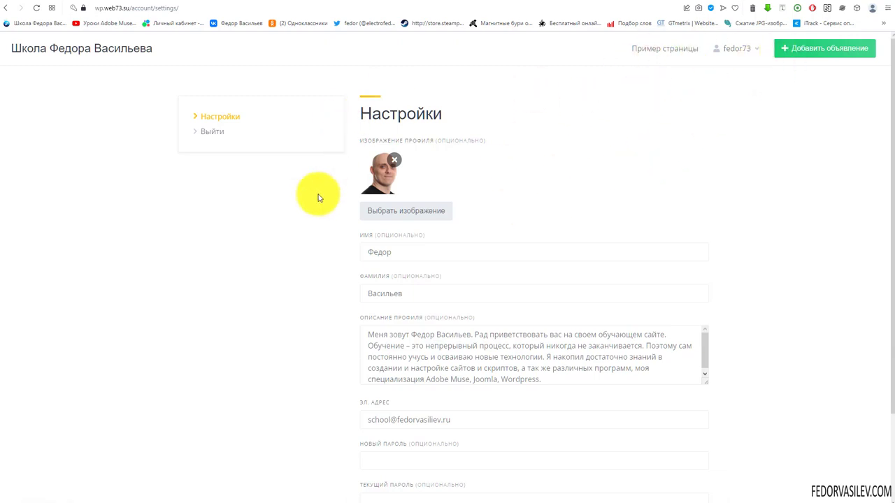
pyautogui.scroll(-2, 293, 280)
pyautogui.scroll(2, 343, 250)
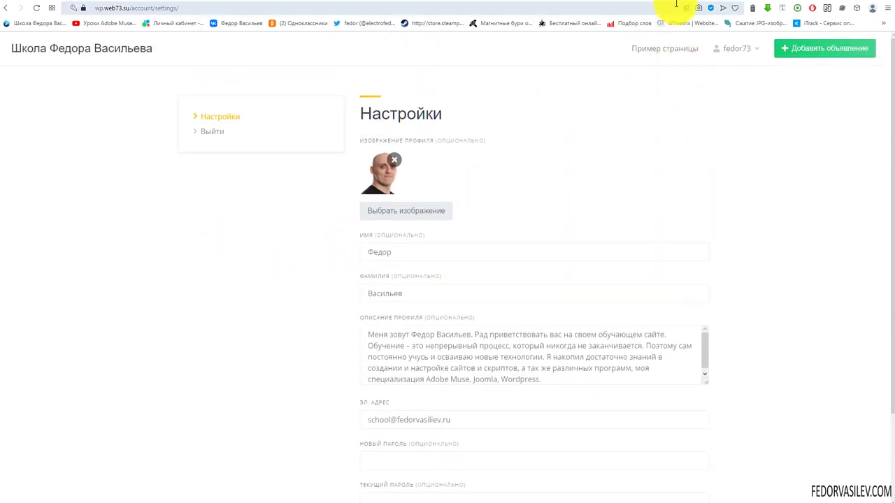
pyautogui.moveTo(24, 277)
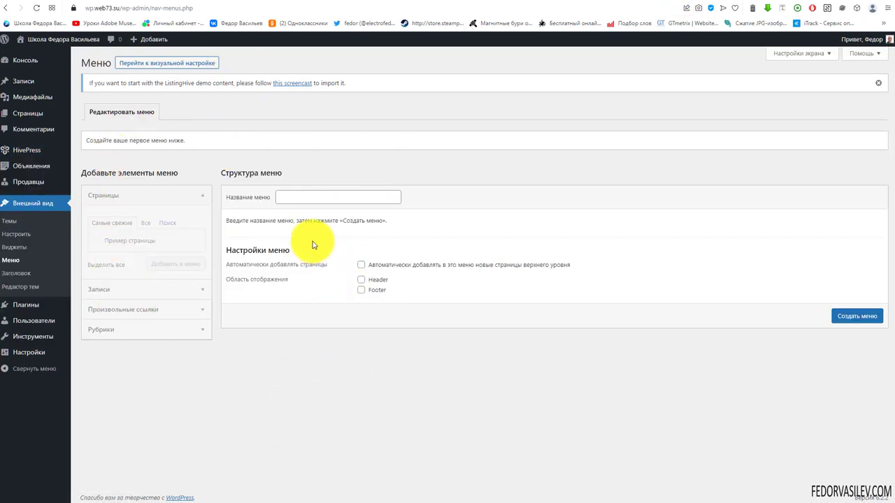
# Step: Create a new navigation menu named МЕНЮ
pyautogui.click(305, 201)
pyautogui.write('МЕНЮ')
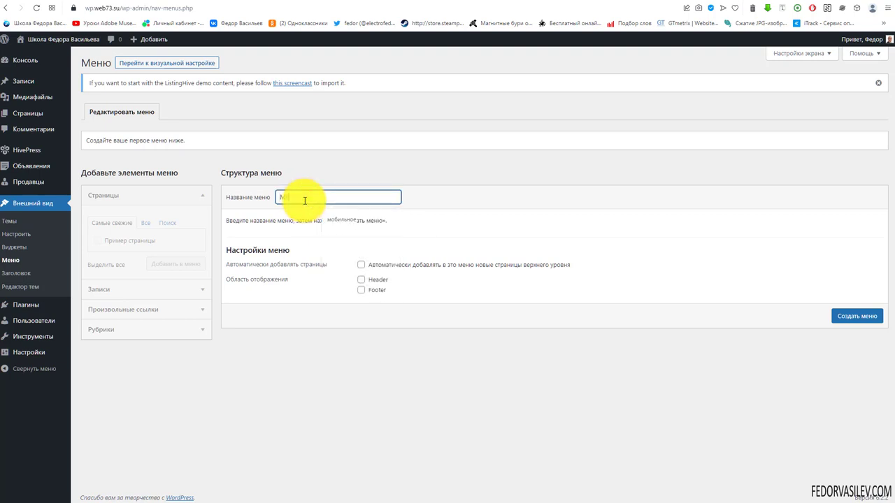
pyautogui.click(848, 318)
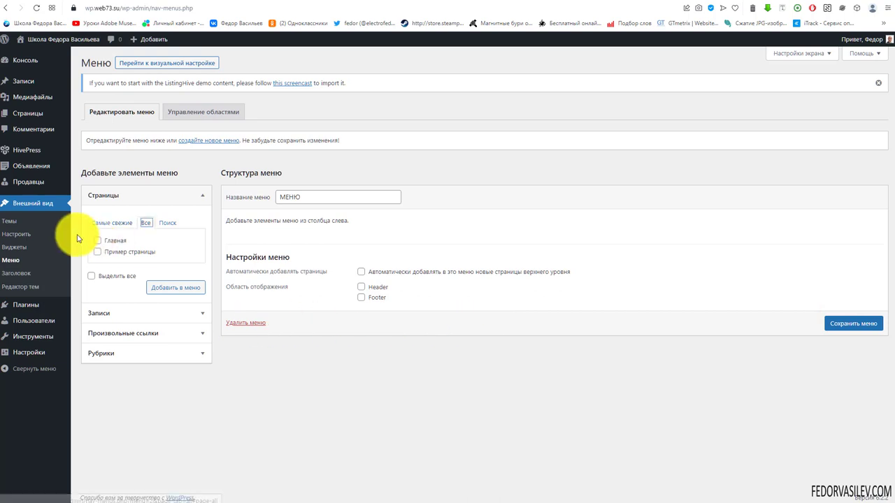
# Step: Add the Главная page to МЕНЮ, enable auto-adding top-level pages, and save the menu
pyautogui.click(146, 224)
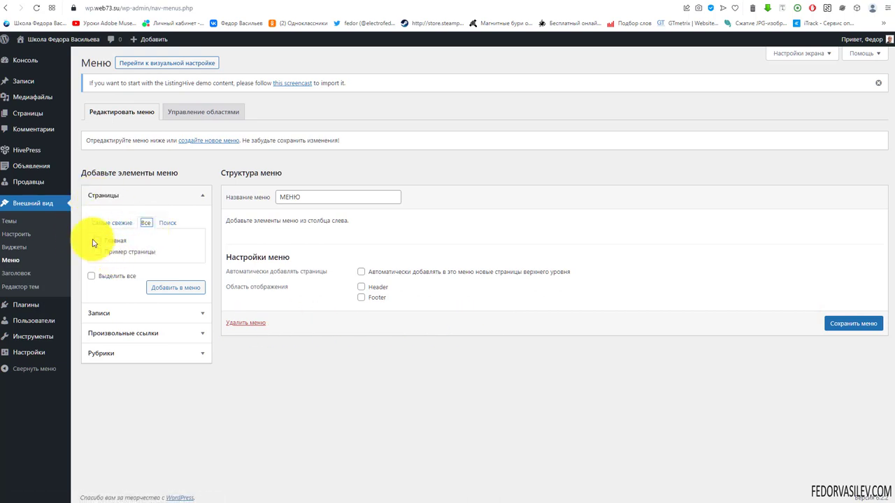
pyautogui.click(170, 287)
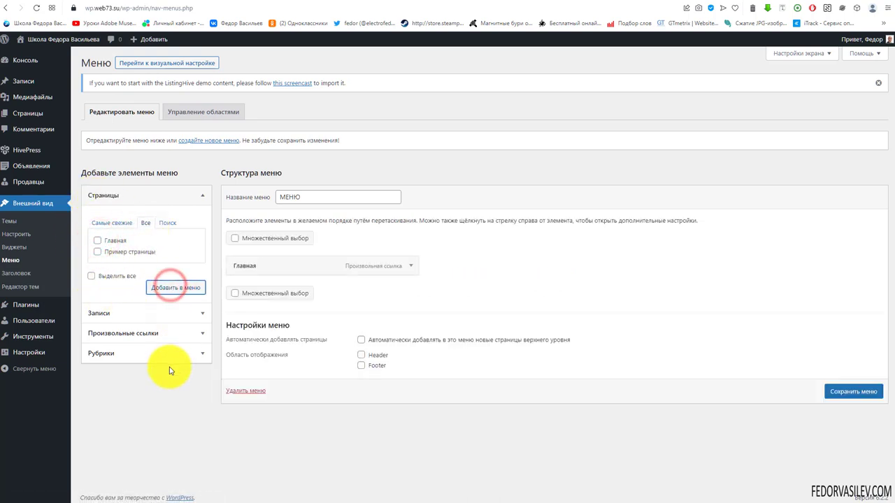
pyautogui.click(362, 340)
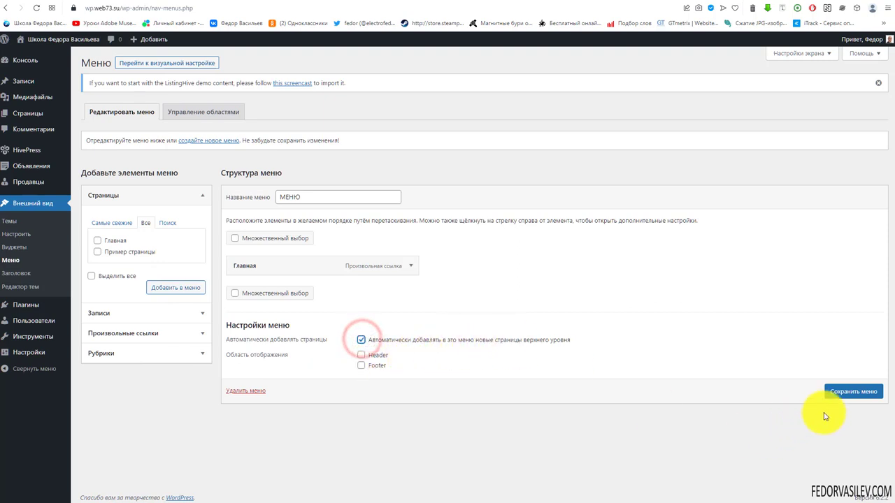
pyautogui.click(839, 392)
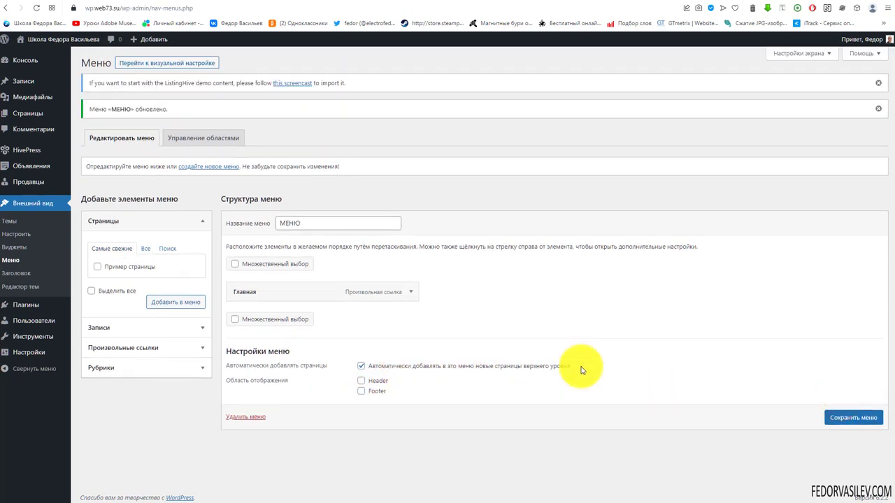
pyautogui.click(38, 114)
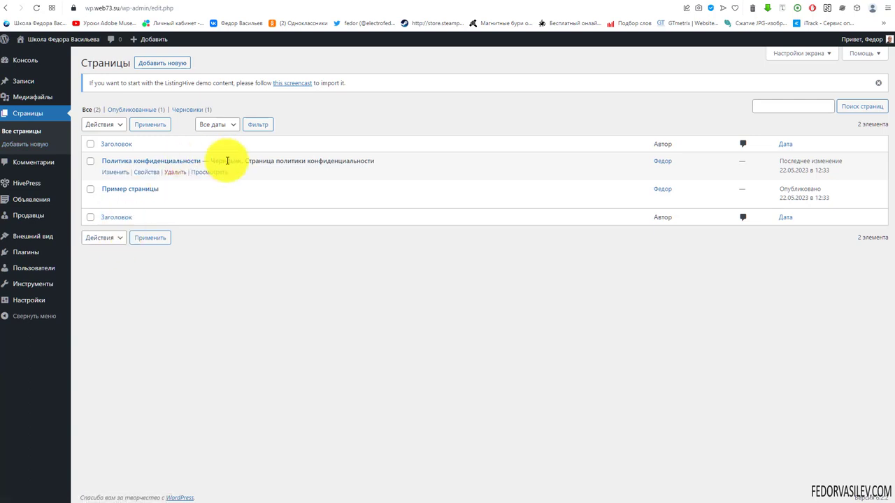
# Step: Set Политика конфиденциальности to Опубликовано via Свойства quick edit, then open it in the editor
pyautogui.moveTo(228, 161); pyautogui.dragTo(280, 178)
pyautogui.click(326, 267)
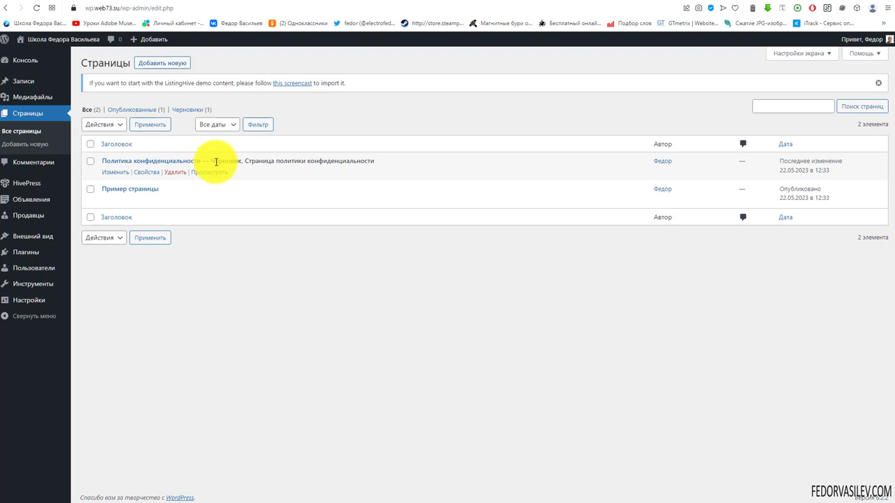
pyautogui.click(145, 172)
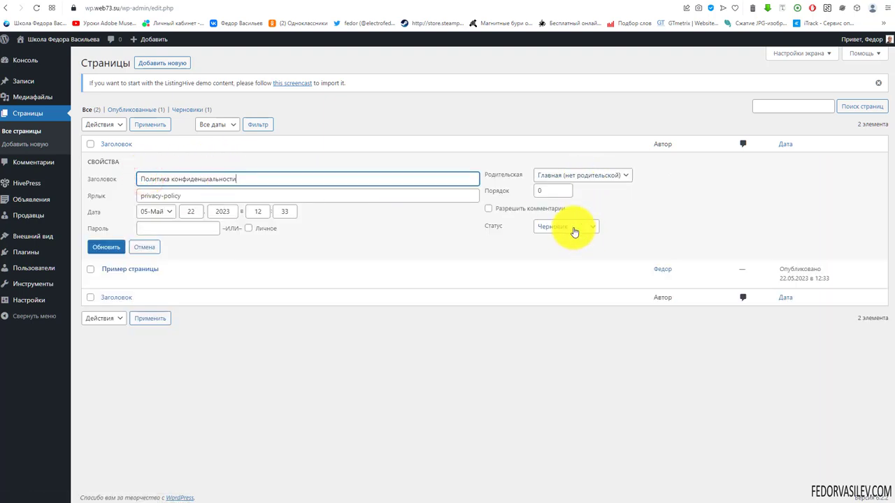
pyautogui.click(570, 228)
pyautogui.click(560, 238)
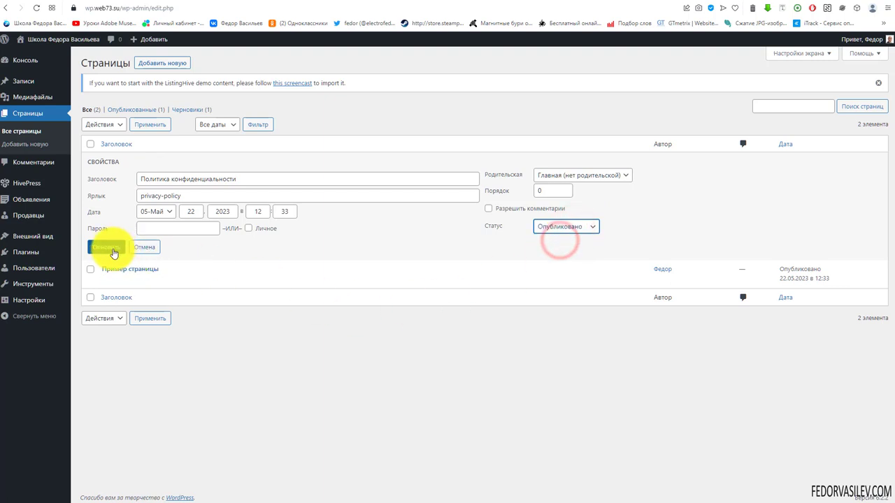
pyautogui.click(105, 249)
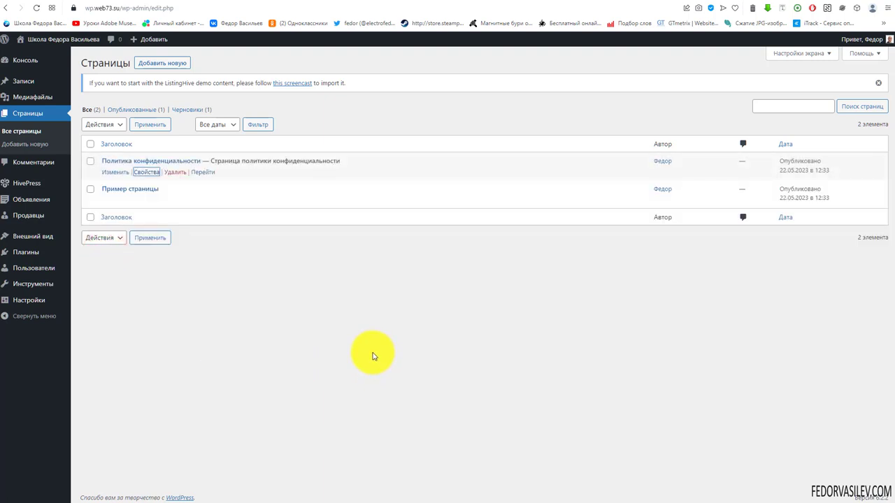
pyautogui.click(168, 160)
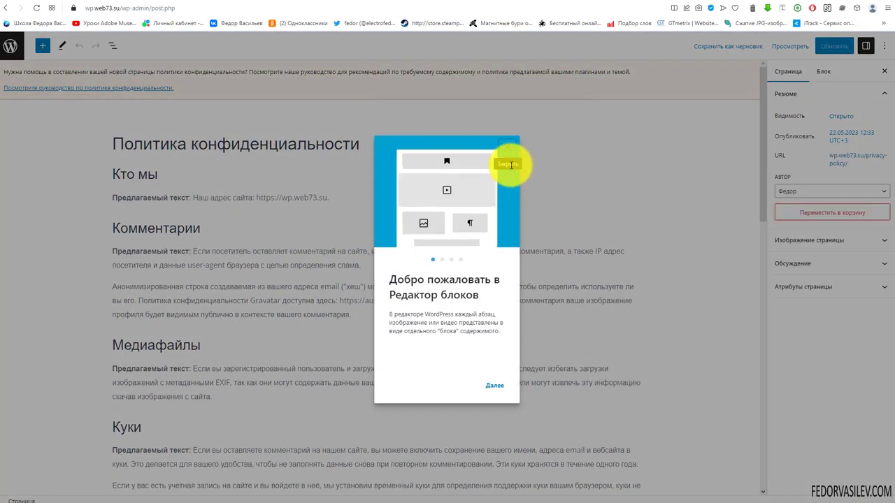
# Step: Dismiss the editor welcome tour, look over the privacy policy text, and return to Pages
pyautogui.click(510, 151)
pyautogui.scroll(-7, 310, 289)
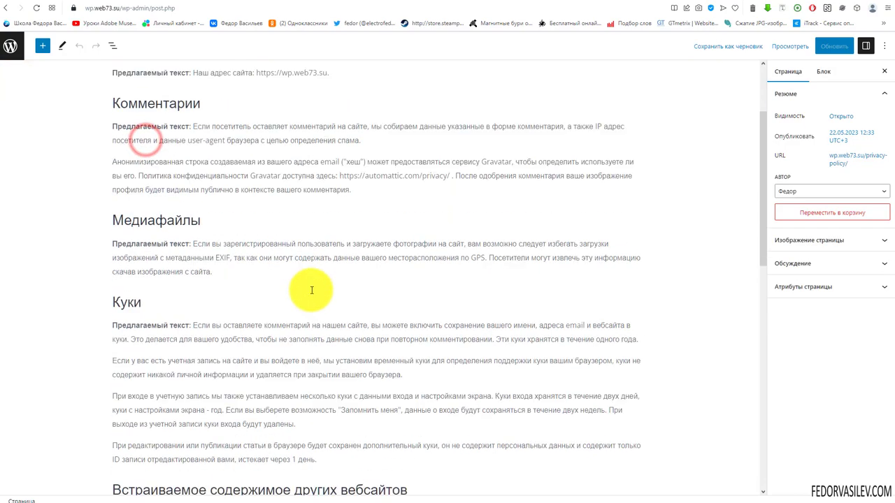
pyautogui.moveTo(326, 444); pyautogui.dragTo(296, 240)
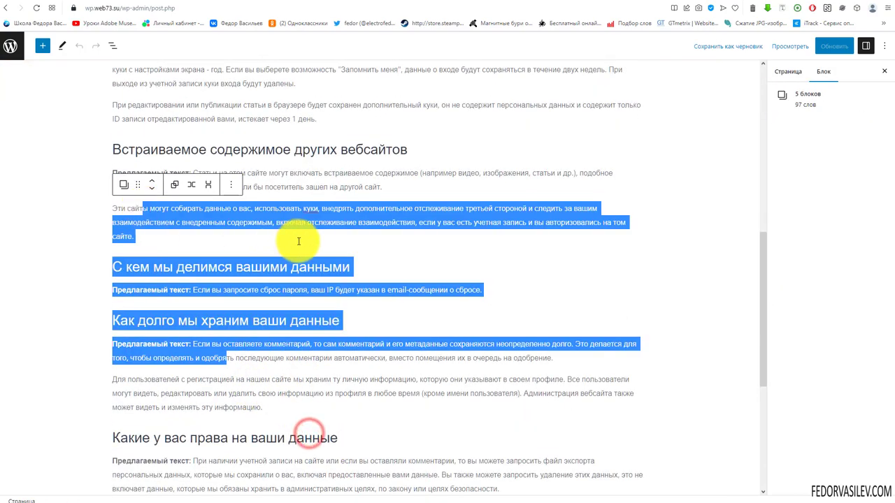
pyautogui.scroll(-4, 296, 240)
pyautogui.scroll(8, 169, 161)
pyautogui.scroll(3, 169, 161)
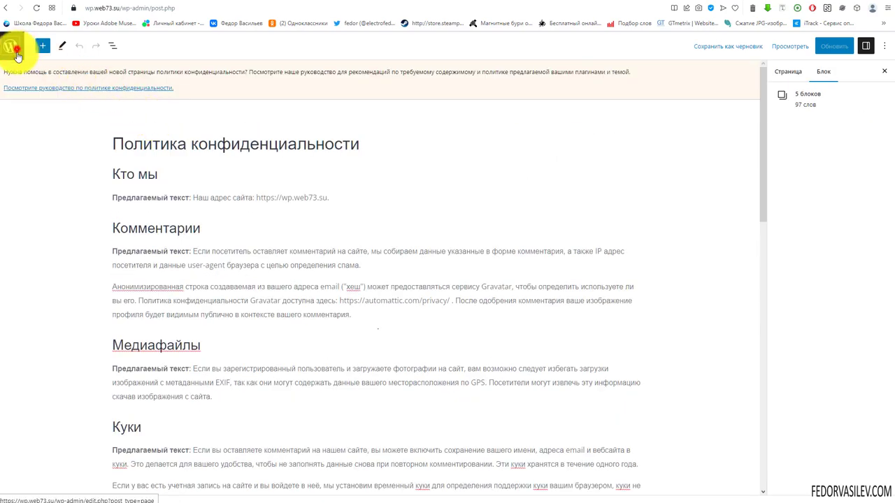
pyautogui.click(10, 46)
# Step: Create a new page titled Пользователи and publish it
pyautogui.click(150, 64)
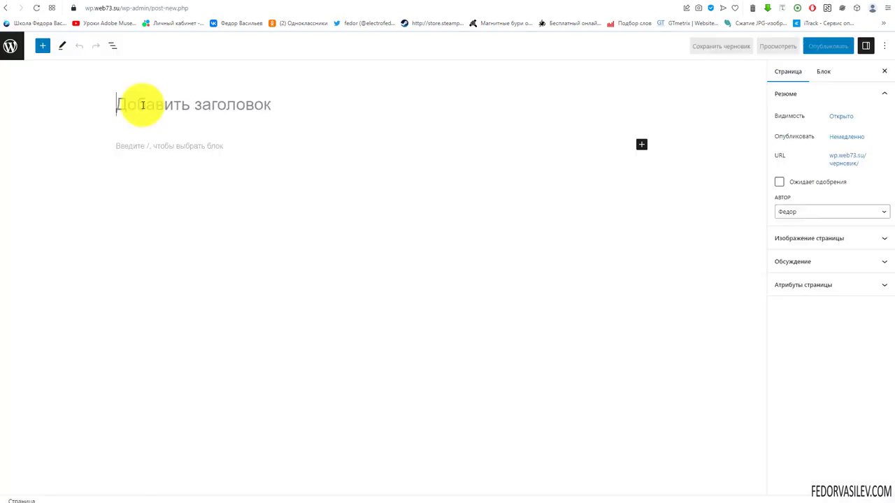
pyautogui.click(214, 102)
pyautogui.write('Пользователи')
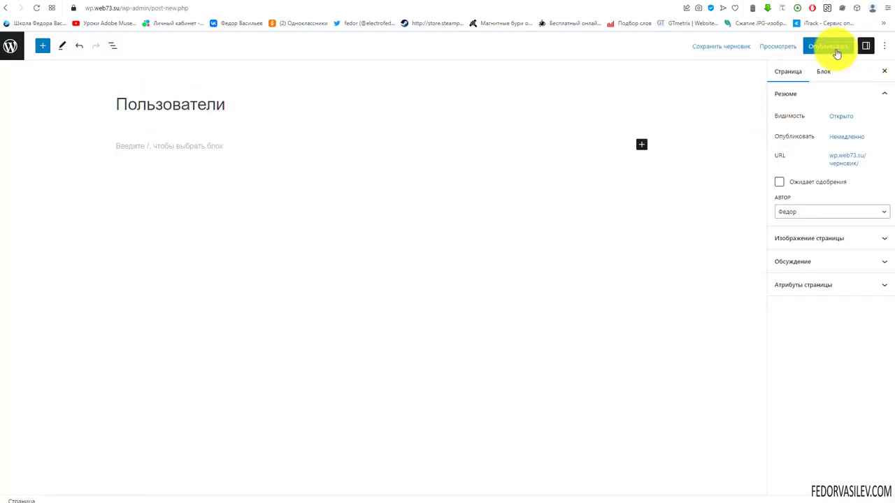
pyautogui.click(834, 47)
pyautogui.click(807, 46)
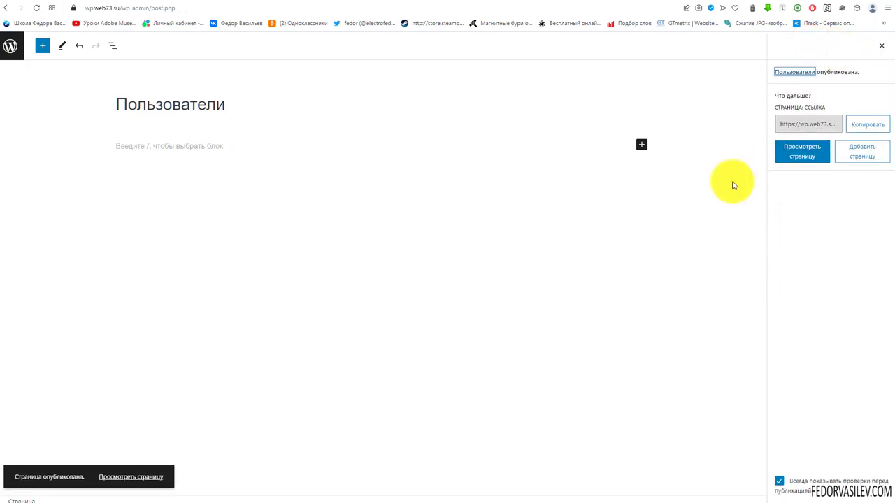
# Step: Create and publish the Блог and Главная pages, then return to the pages list
pyautogui.click(861, 154)
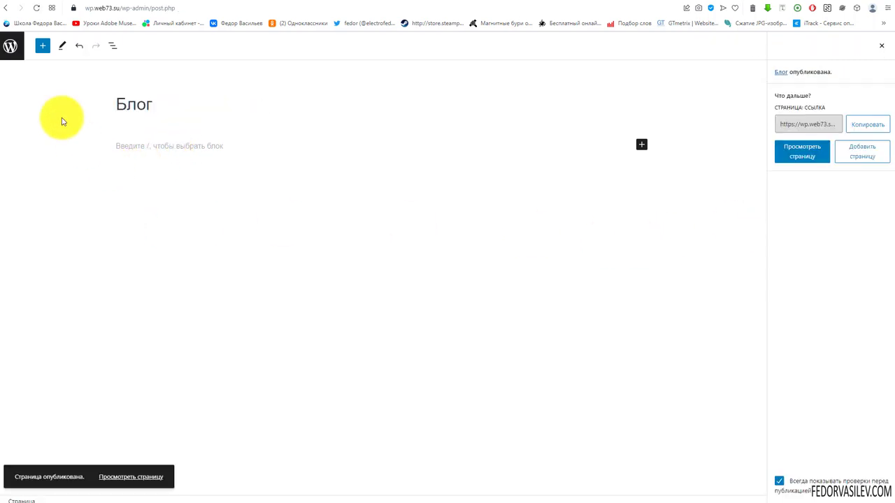
pyautogui.click(9, 51)
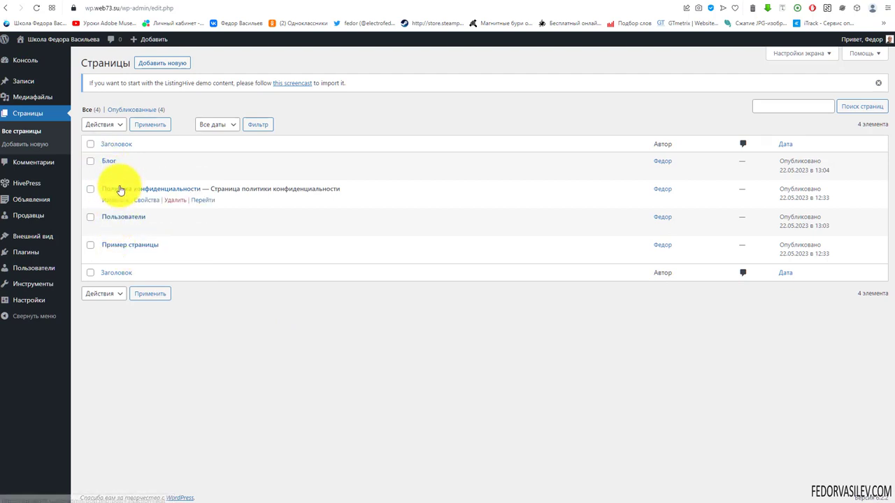
pyautogui.click(151, 63)
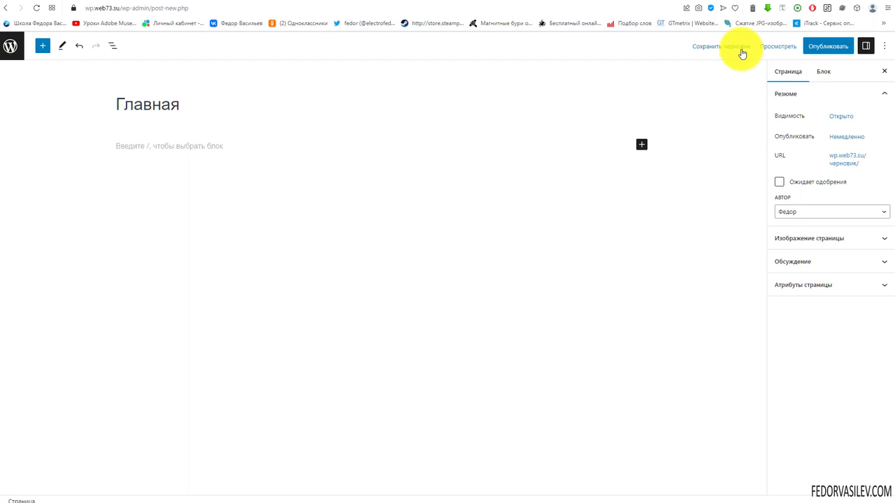
pyautogui.click(827, 46)
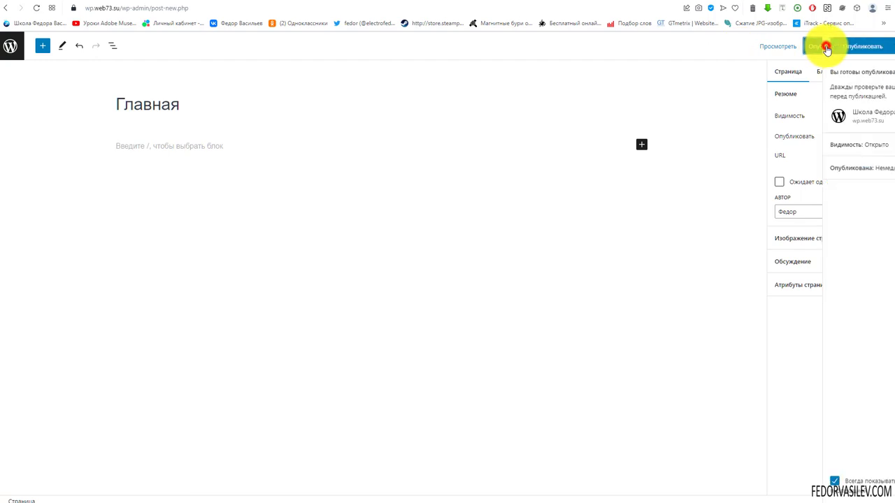
pyautogui.click(808, 45)
pyautogui.click(13, 51)
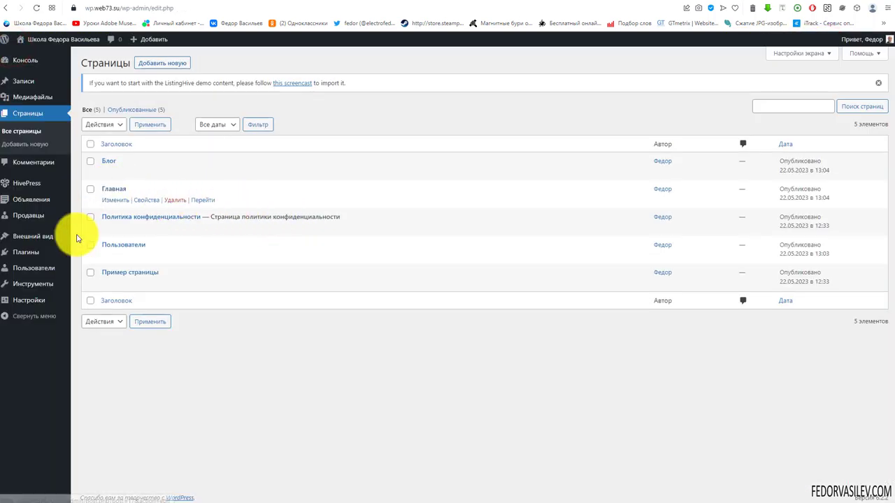
# Step: In Reading settings, choose a static front page: Главная as home, Блог as posts page, and save
pyautogui.moveTo(36, 261)
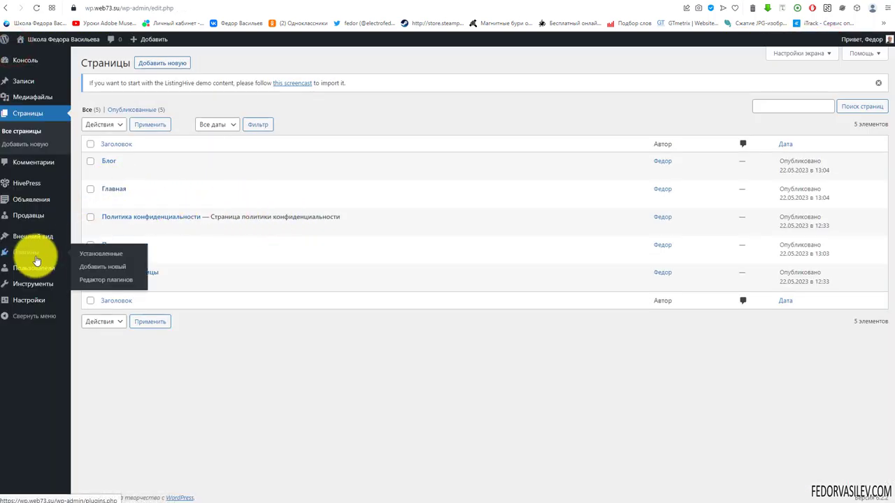
pyautogui.moveTo(27, 280)
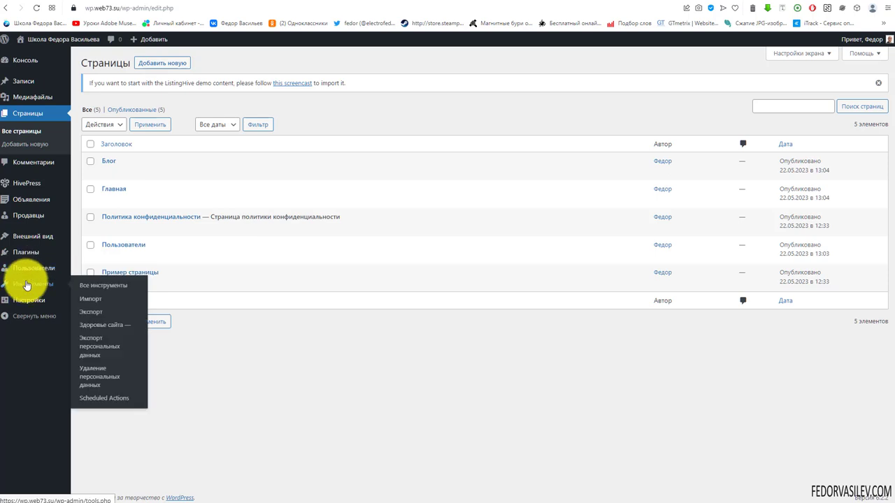
pyautogui.moveTo(31, 300)
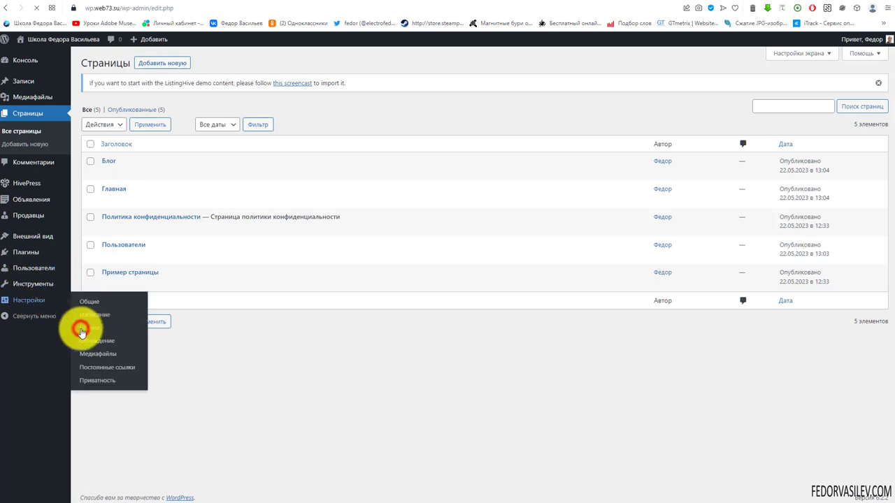
pyautogui.click(189, 128)
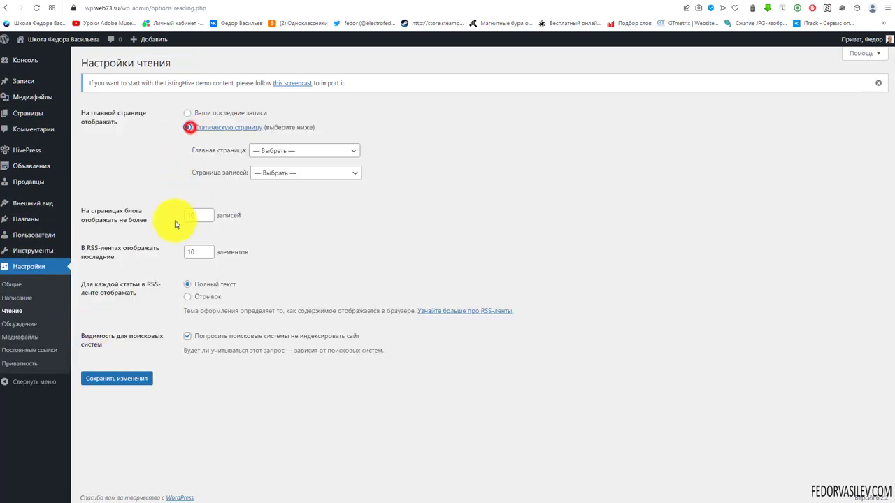
pyautogui.click(260, 150)
pyautogui.click(260, 181)
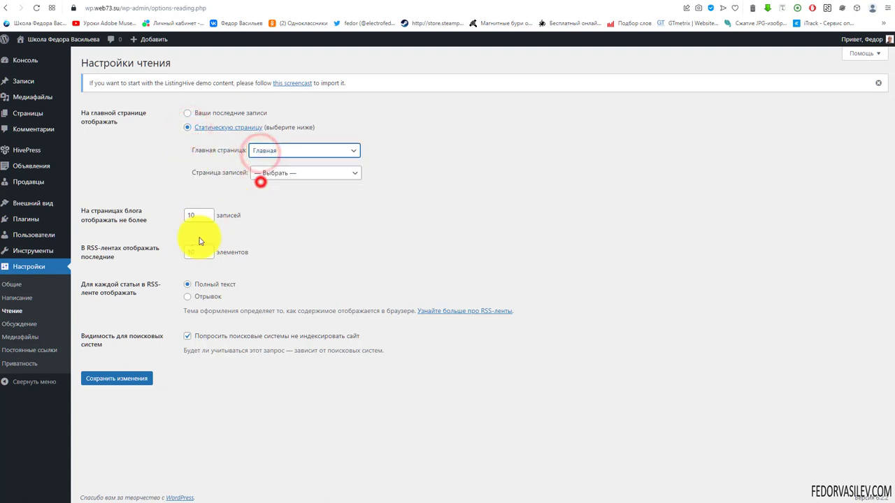
pyautogui.click(263, 175)
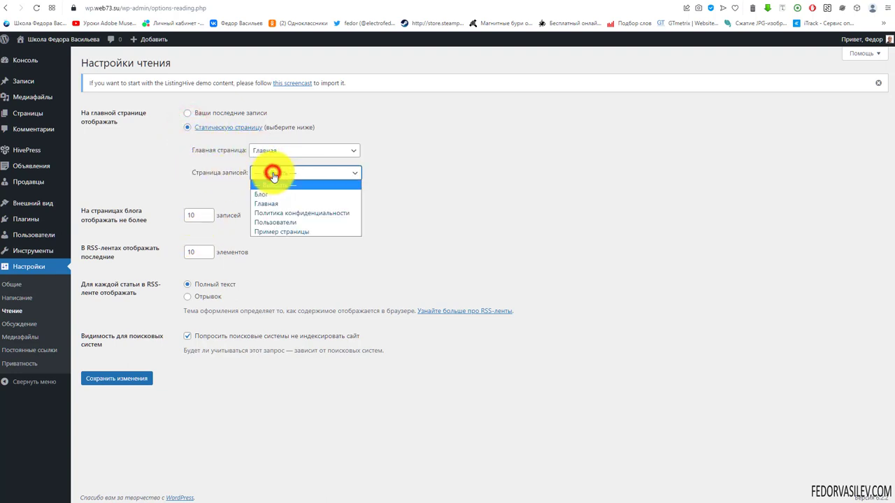
pyautogui.click(271, 194)
pyautogui.click(117, 379)
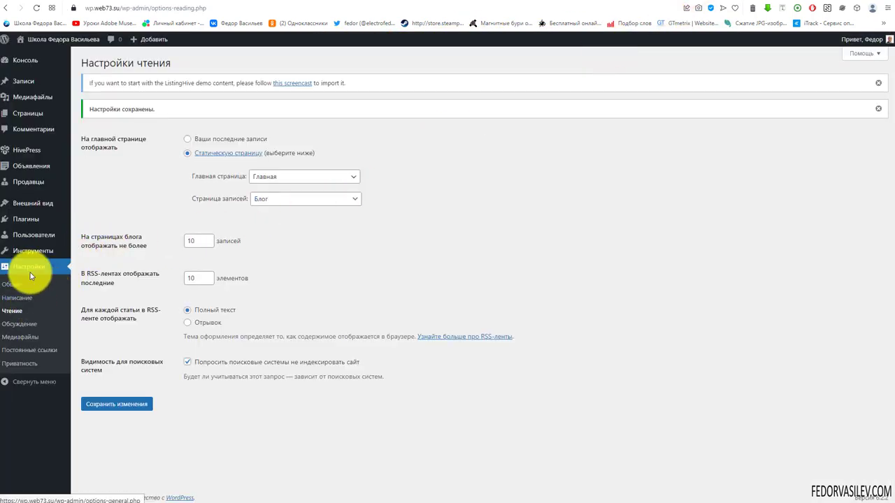
# Step: Open the menu editor and remove Политика конфиденциальности from МЕНЮ
pyautogui.moveTo(39, 223)
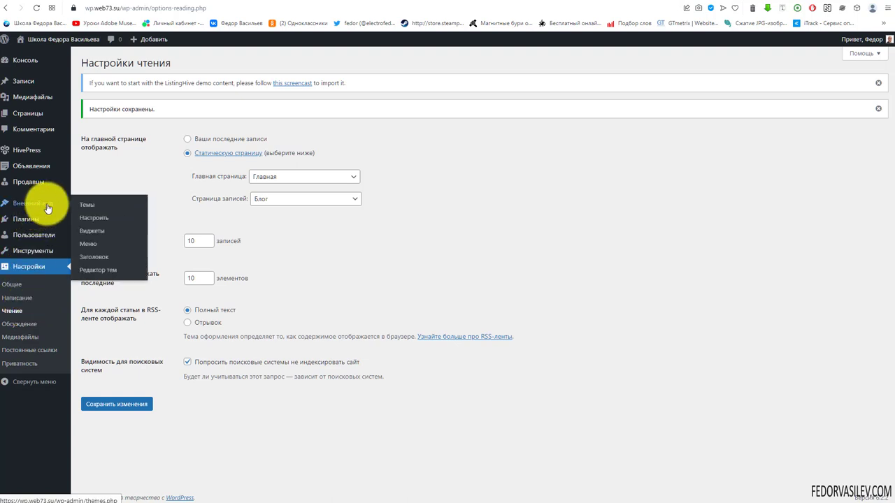
pyautogui.click(90, 240)
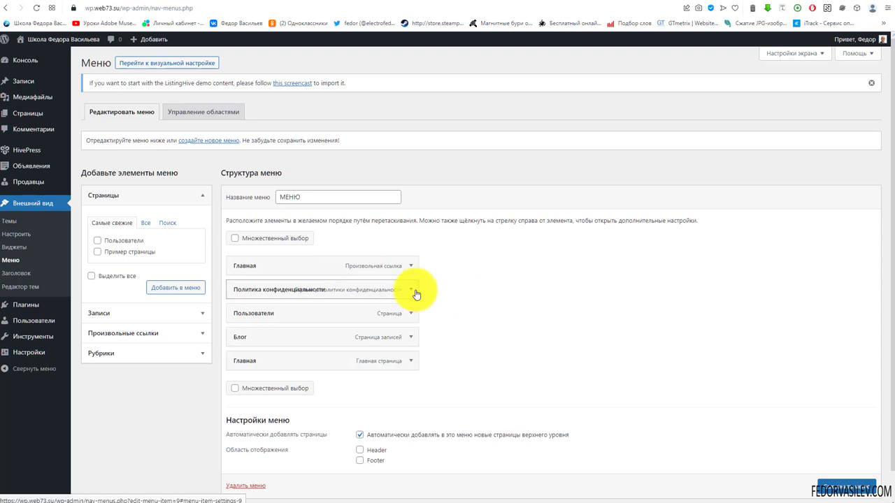
pyautogui.click(411, 289)
pyautogui.scroll(-2, 336, 308)
pyautogui.click(242, 256)
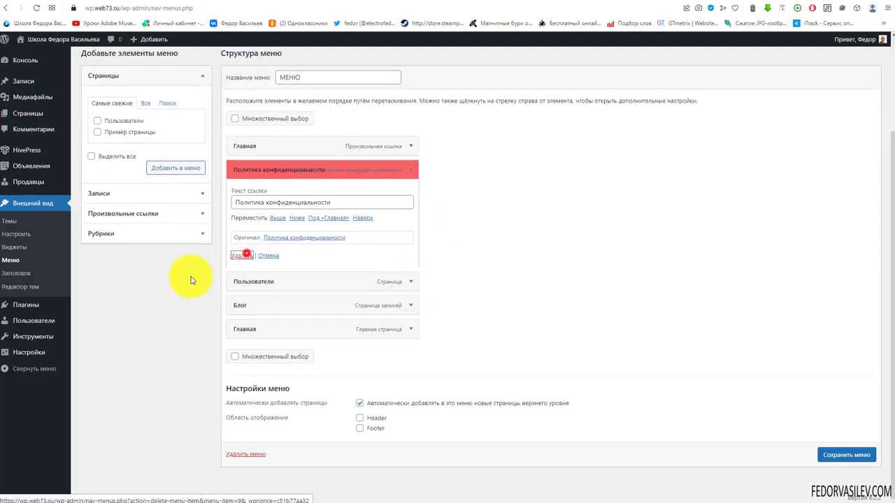
pyautogui.scroll(2, 100, 300)
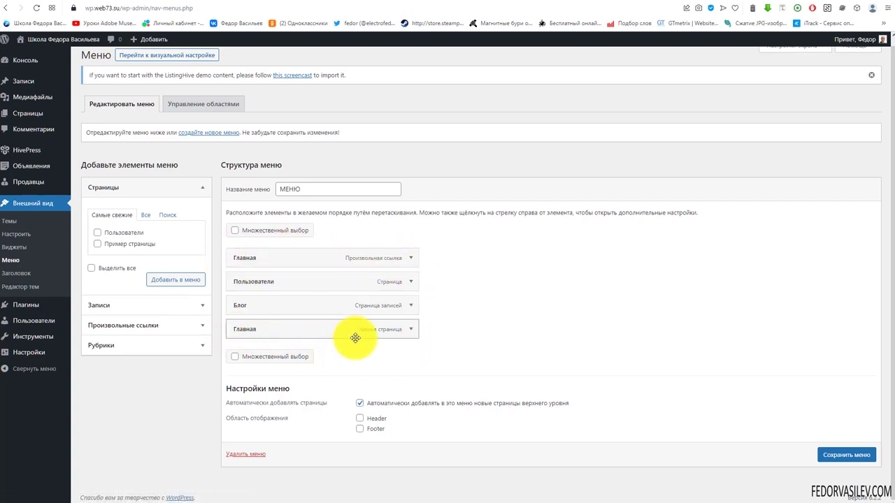
# Step: Delete the custom Главная link, drag the Главная page to the top, and save МЕНЮ
pyautogui.click(407, 259)
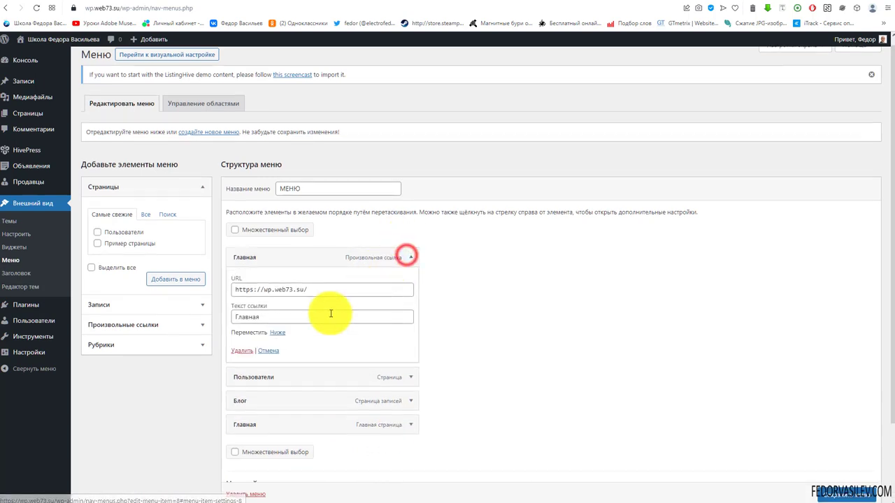
pyautogui.click(245, 353)
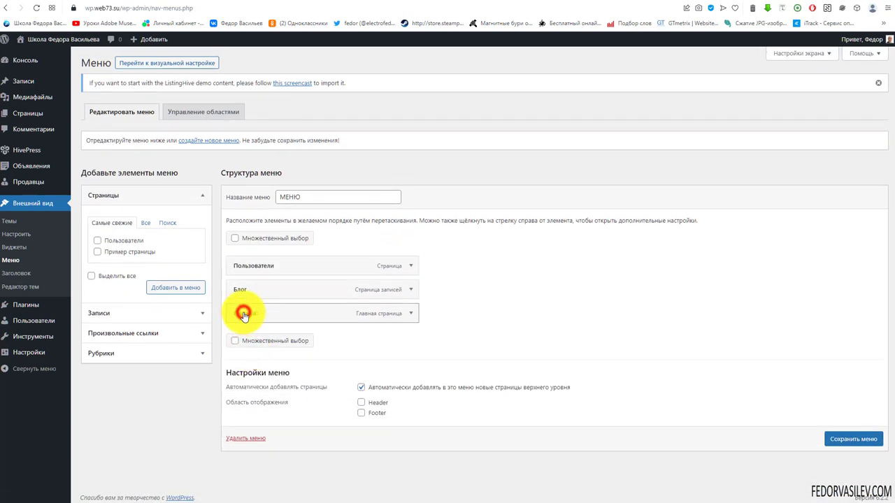
pyautogui.moveTo(244, 315); pyautogui.dragTo(240, 267)
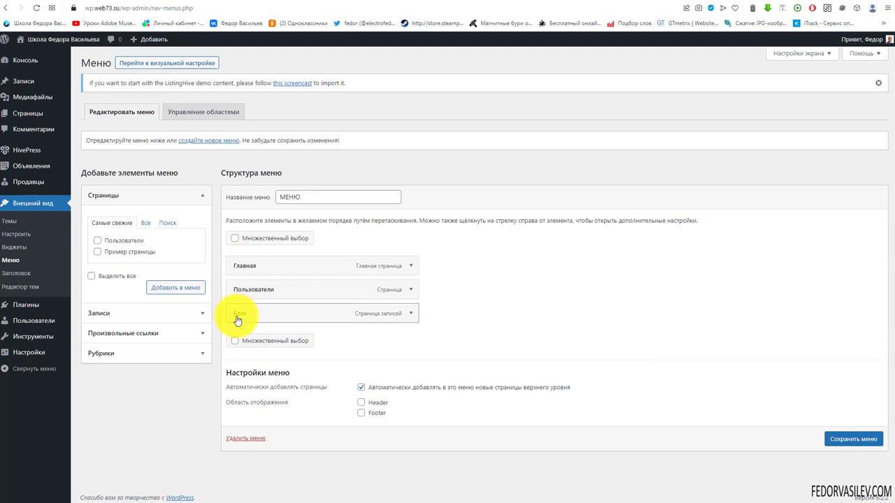
pyautogui.click(836, 440)
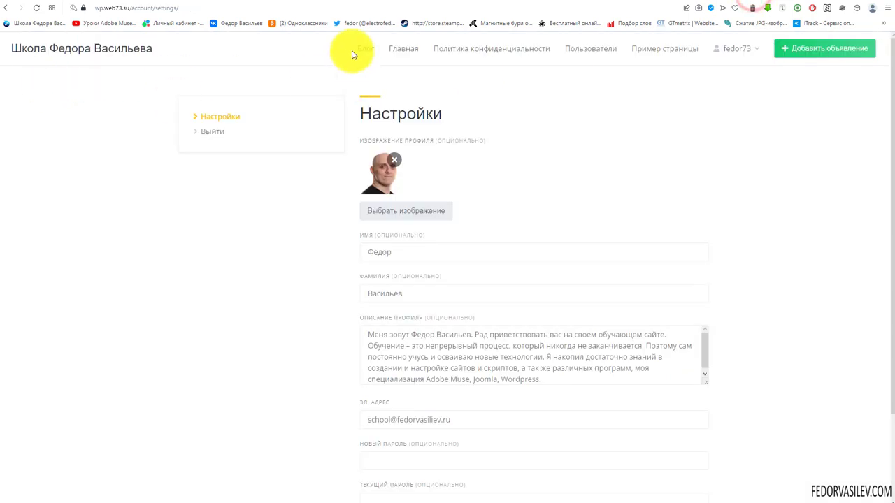
# Step: Go to the site's front-end home page
pyautogui.click(390, 47)
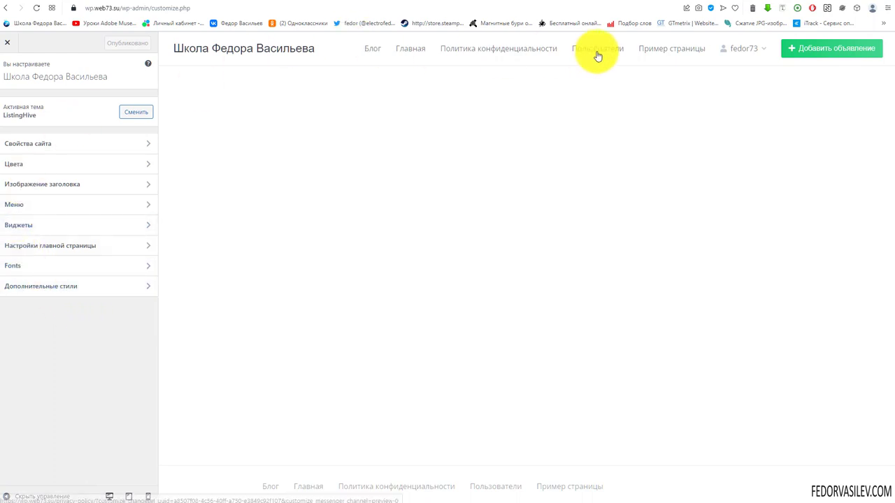
# Step: In the Customizer's Меню panel, open МЕНЮ for editing
pyautogui.click(19, 204)
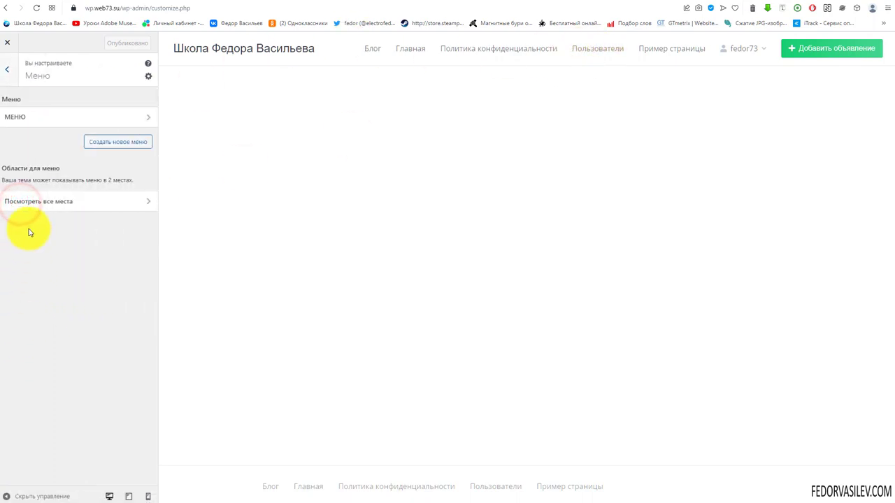
pyautogui.click(148, 77)
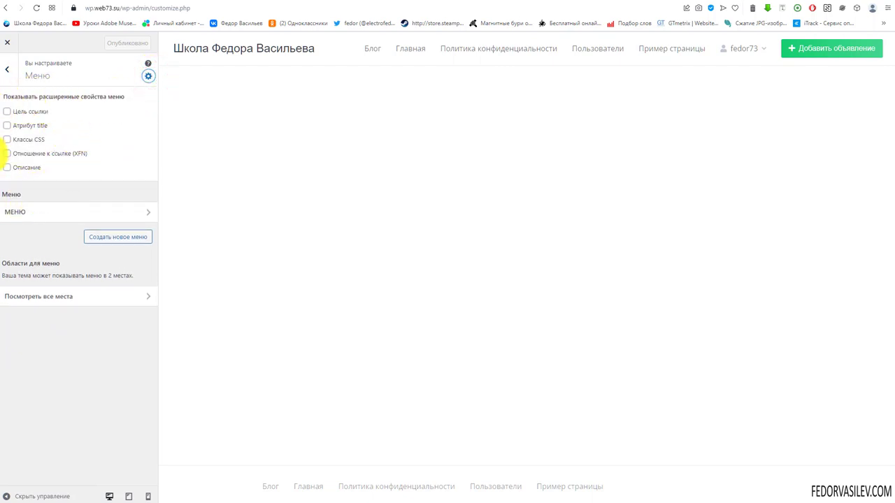
pyautogui.click(150, 77)
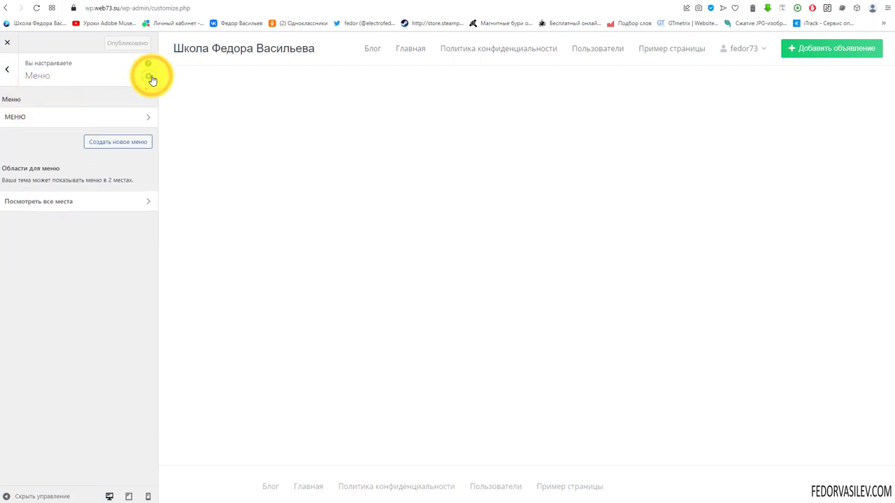
pyautogui.click(24, 124)
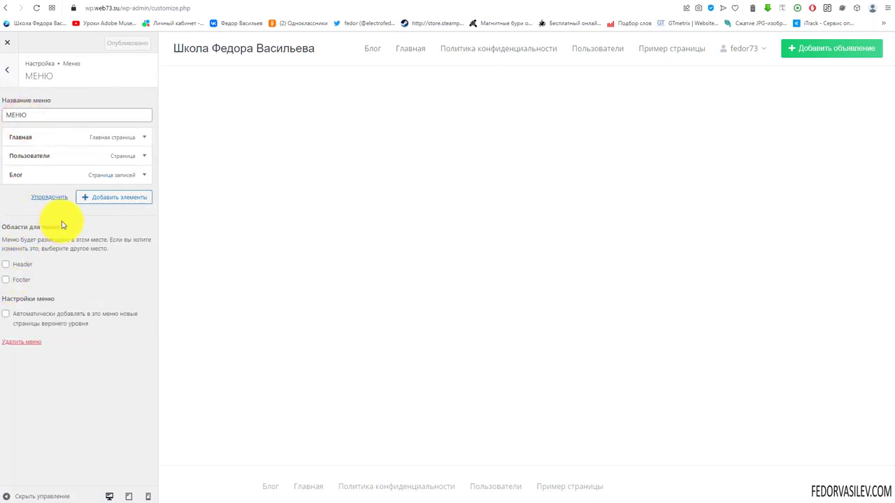
pyautogui.click(32, 233)
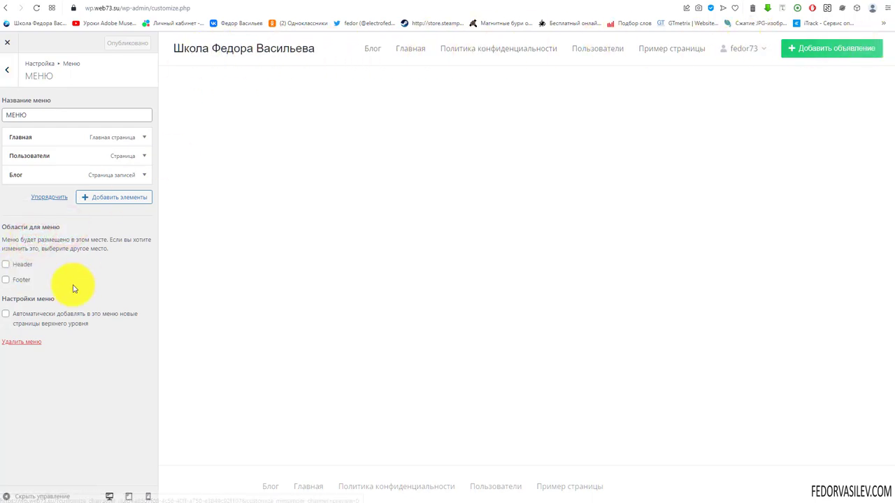
pyautogui.moveTo(630, 486); pyautogui.dragTo(210, 487)
pyautogui.click(216, 486)
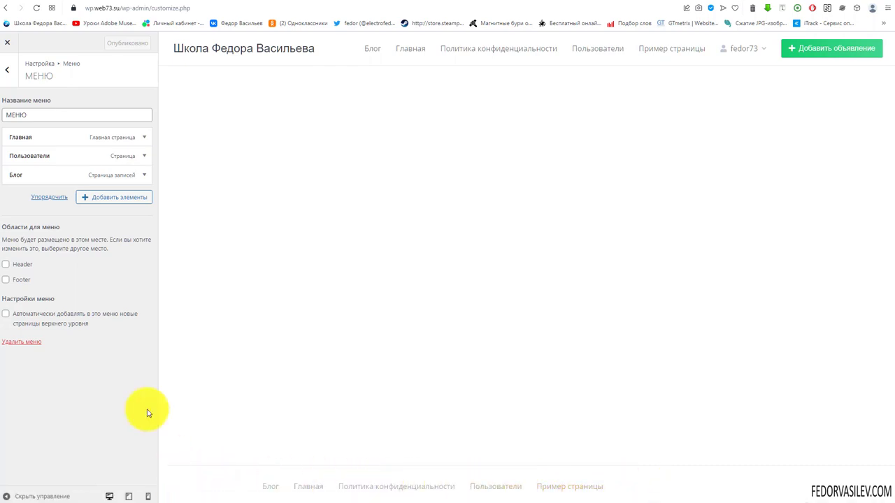
# Step: Assign МЕНЮ to the Header location and publish the change
pyautogui.click(4, 265)
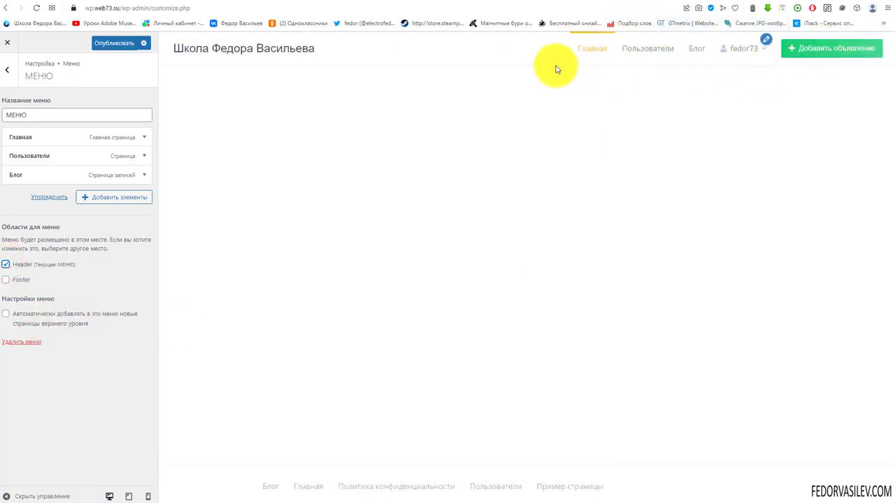
pyautogui.moveTo(752, 39)
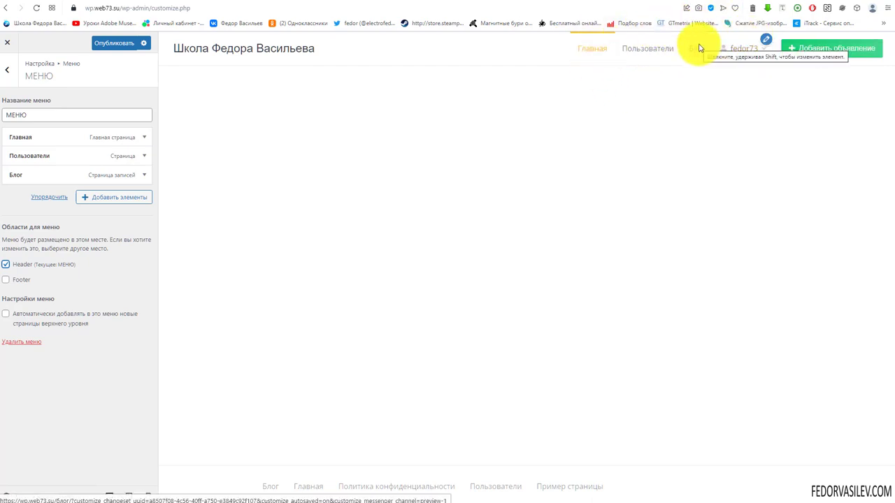
pyautogui.click(100, 41)
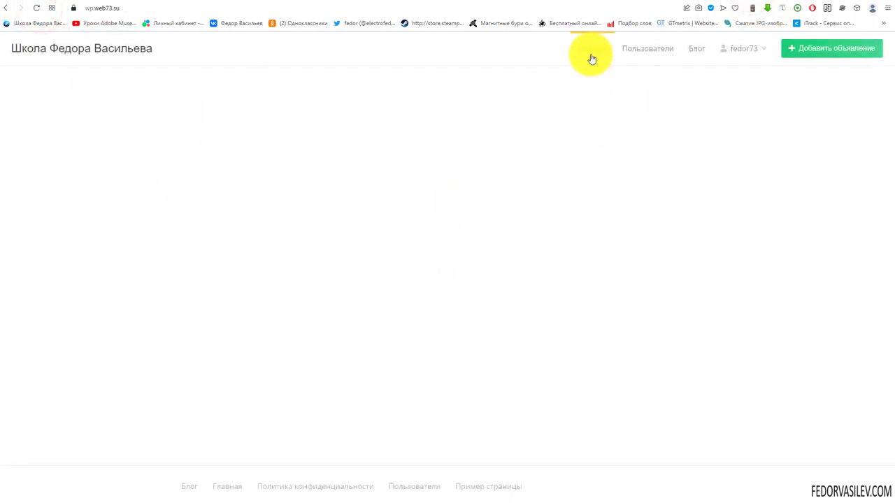
pyautogui.click(733, 50)
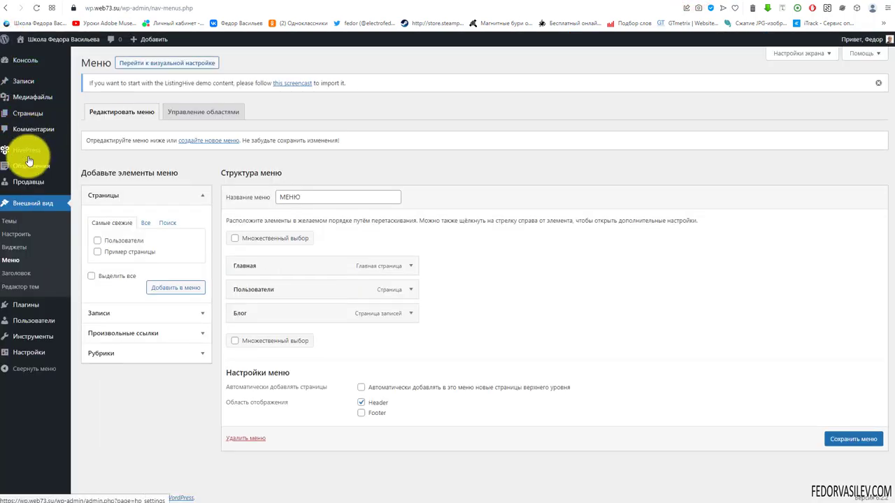
# Step: Set the HivePress listings page to Главная and save
pyautogui.moveTo(31, 153)
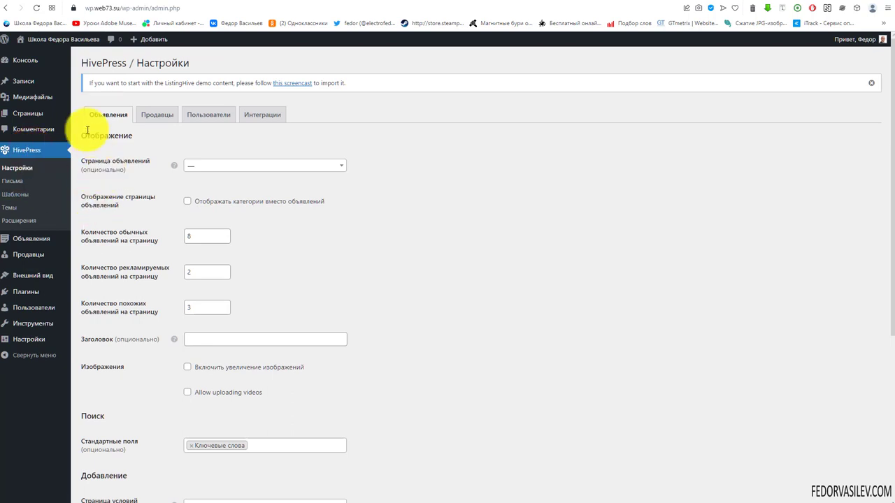
pyautogui.click(197, 167)
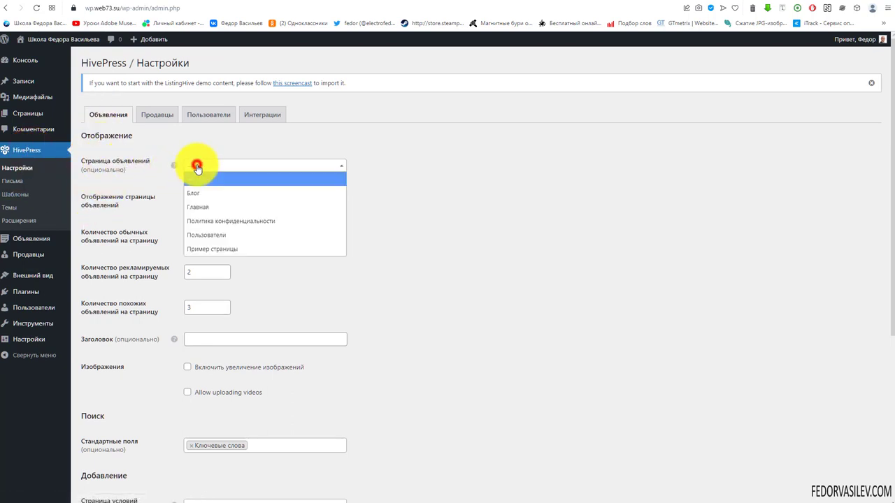
pyautogui.click(215, 207)
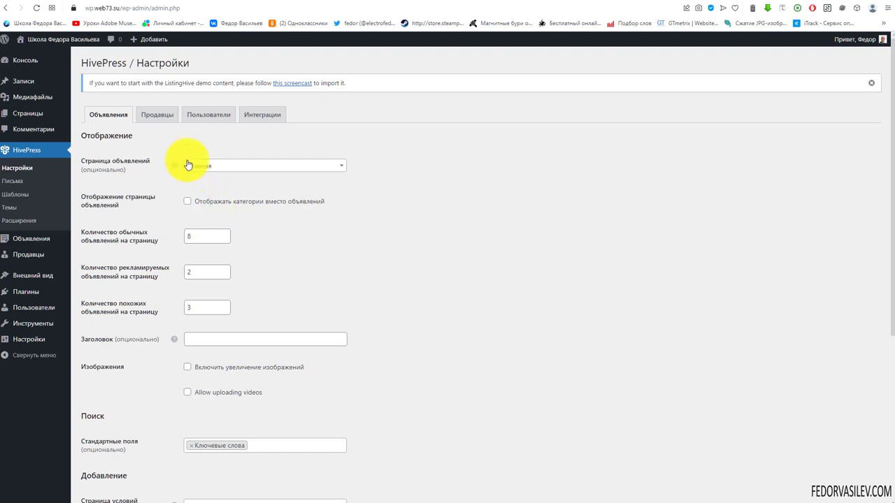
pyautogui.scroll(-5, 188, 165)
pyautogui.click(123, 460)
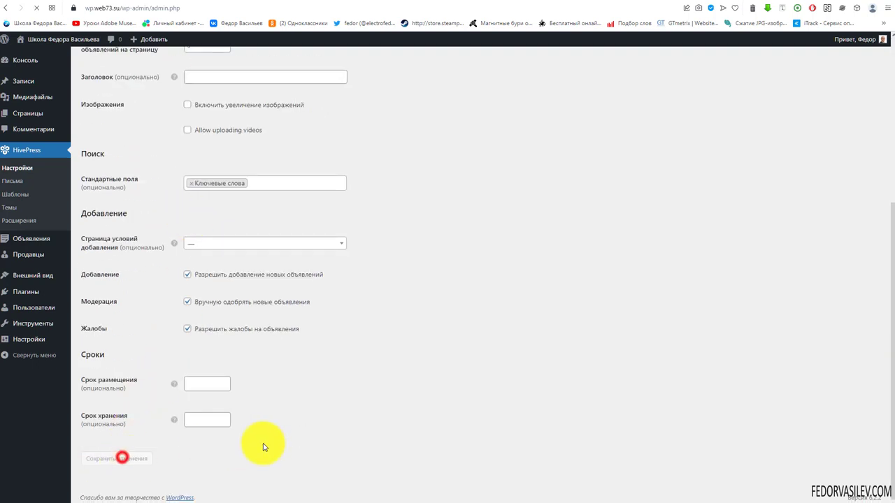
# Step: Set the HivePress sellers page to Пользователи and save
pyautogui.click(149, 139)
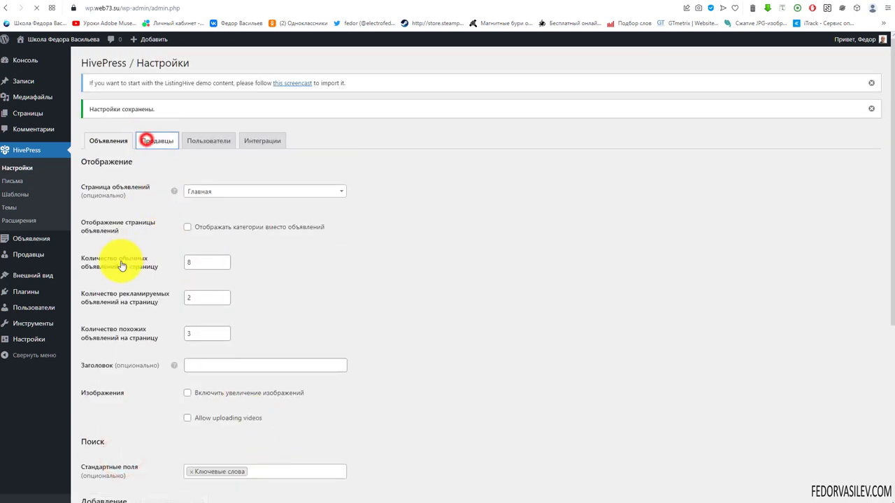
pyautogui.click(225, 193)
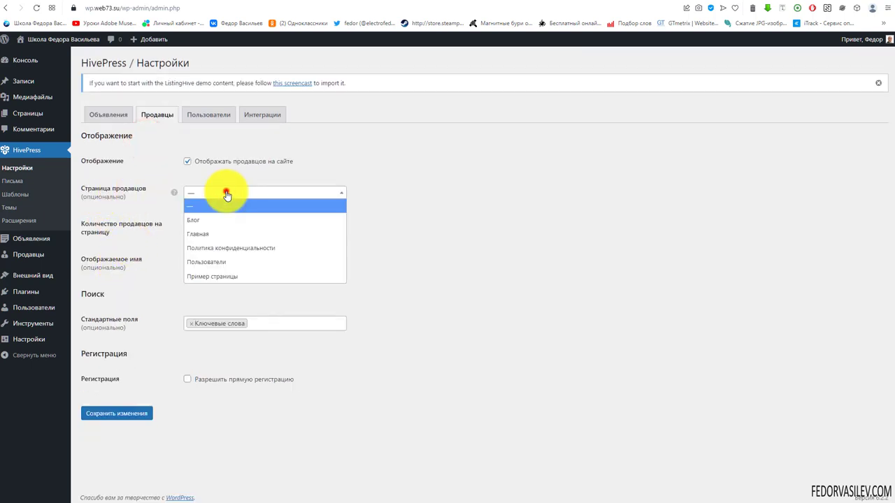
pyautogui.click(202, 263)
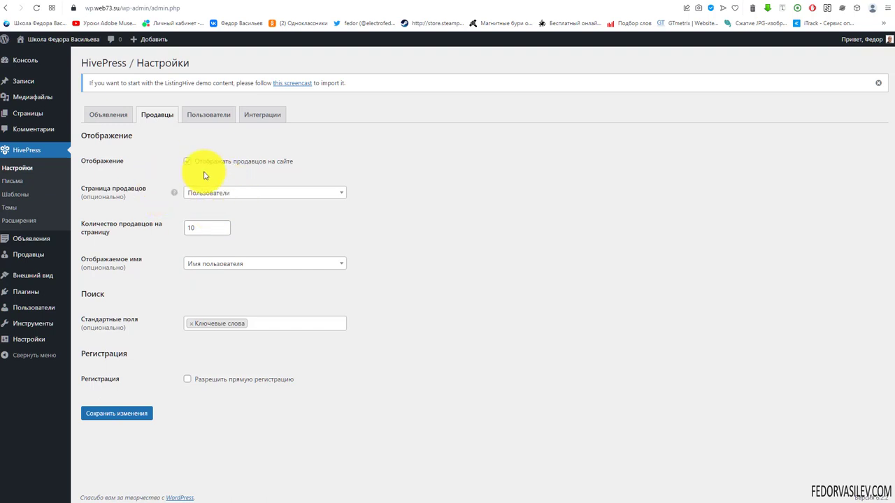
pyautogui.click(109, 417)
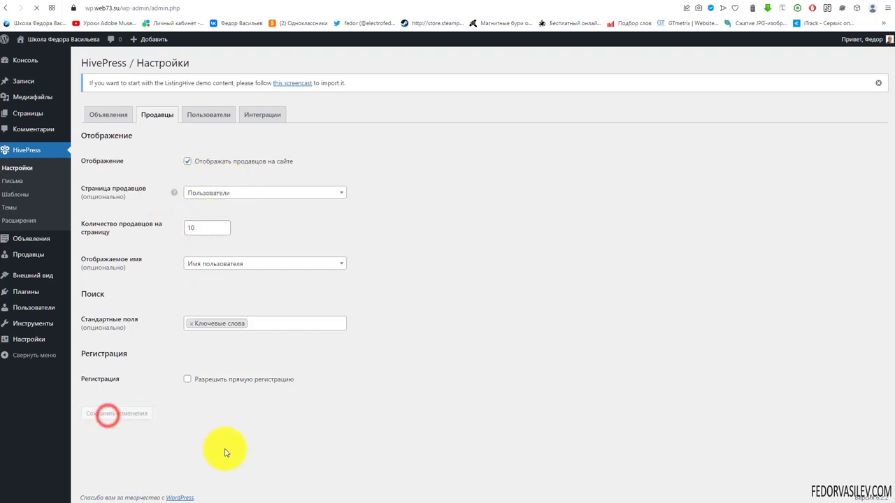
# Step: Set the registration terms page to Политика конфиденциальности, then open the site's Войти dialog
pyautogui.click(209, 141)
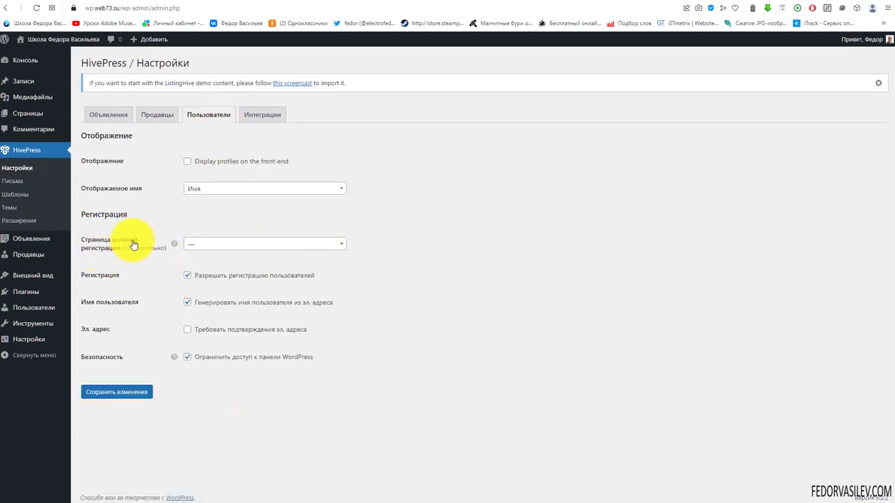
pyautogui.click(199, 246)
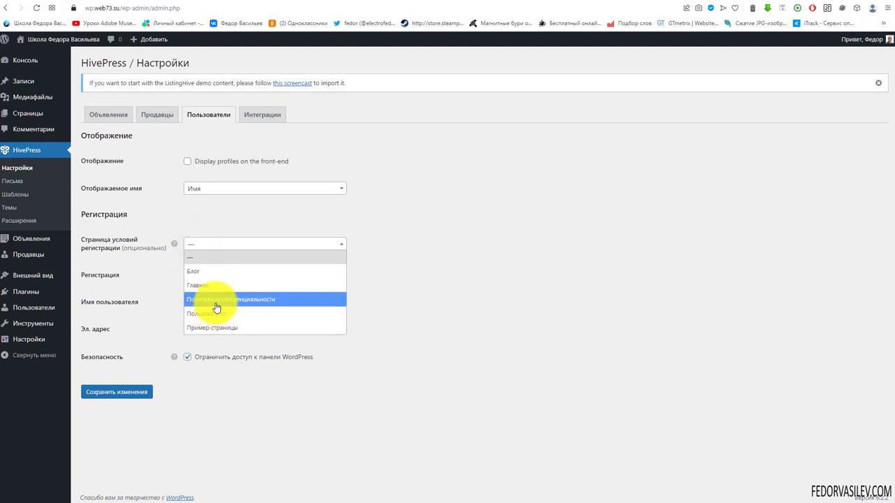
pyautogui.click(253, 304)
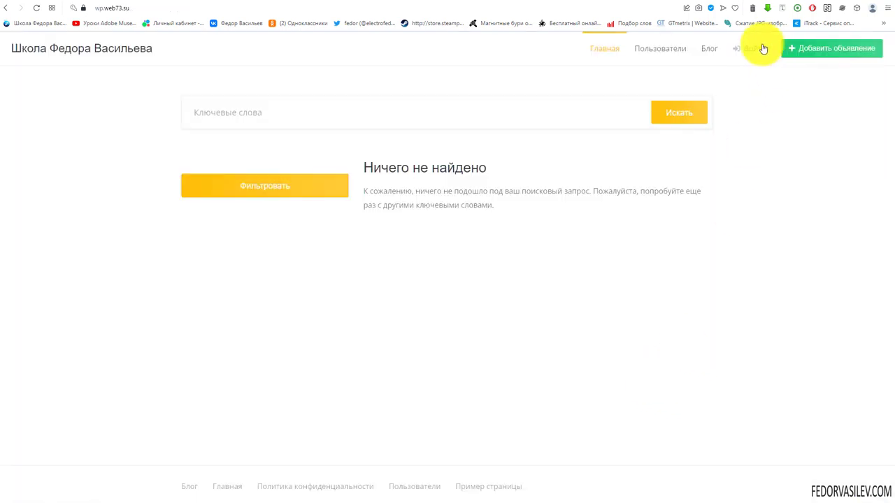
pyautogui.click(754, 49)
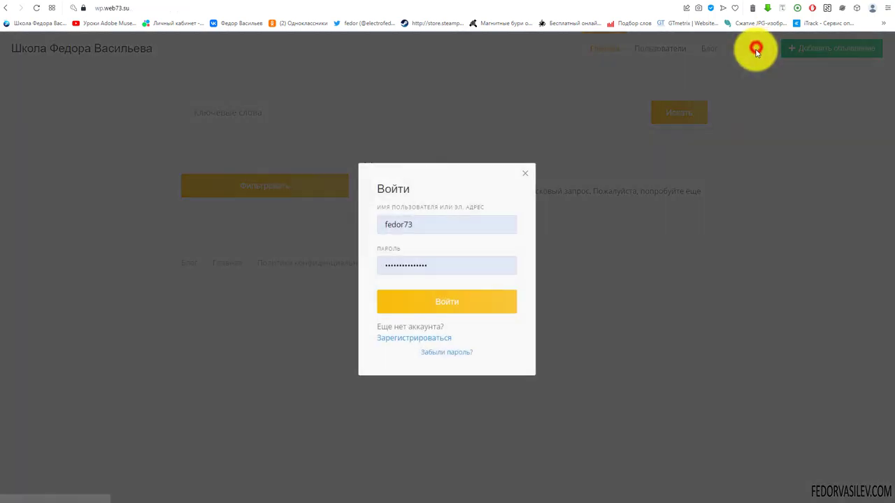
# Step: In the signup modal, switch to registration, tick the terms checkbox and follow the terms link
pyautogui.click(407, 338)
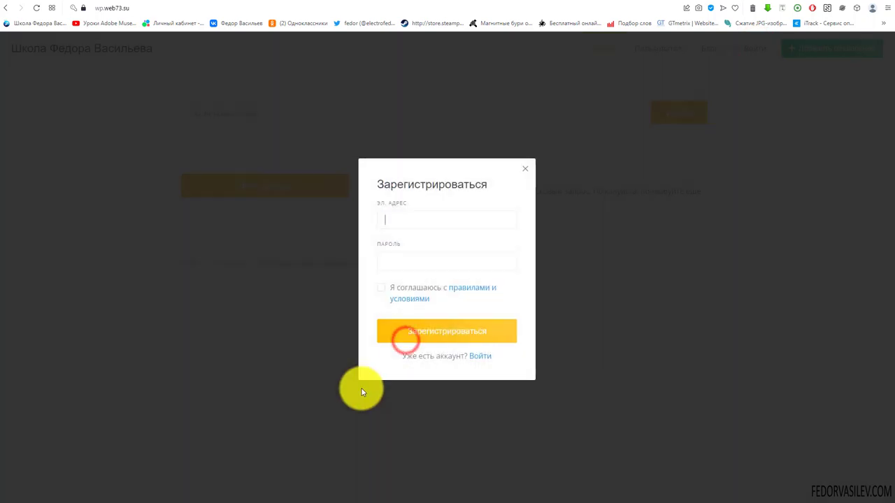
pyautogui.click(381, 288)
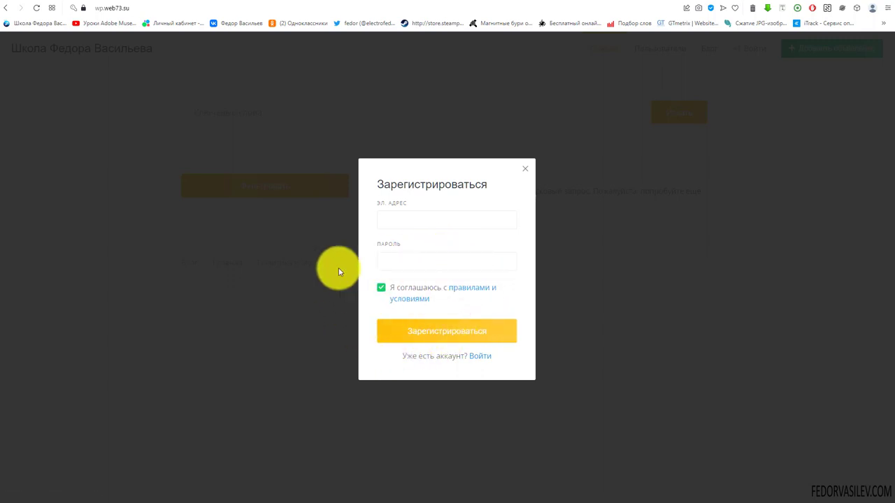
pyautogui.click(463, 295)
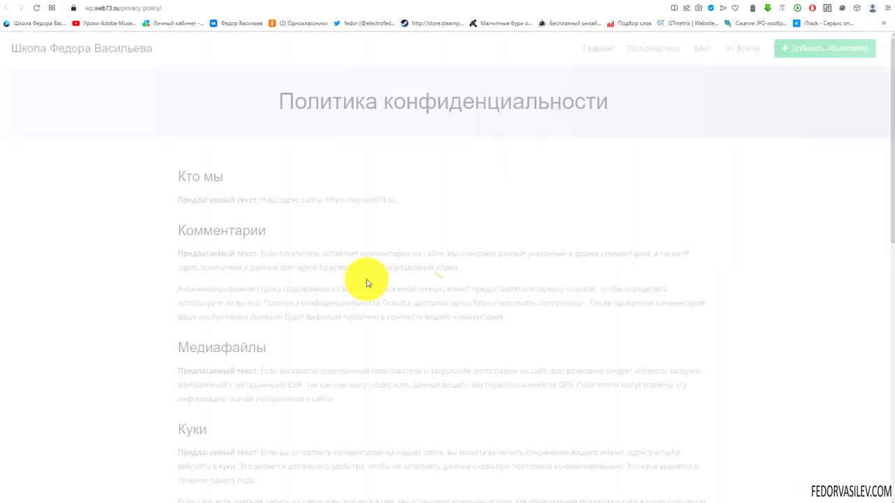
# Step: Read through the privacy policy page, then go back to the home page
pyautogui.moveTo(325, 112); pyautogui.dragTo(475, 105)
pyautogui.scroll(-8, 319, 184)
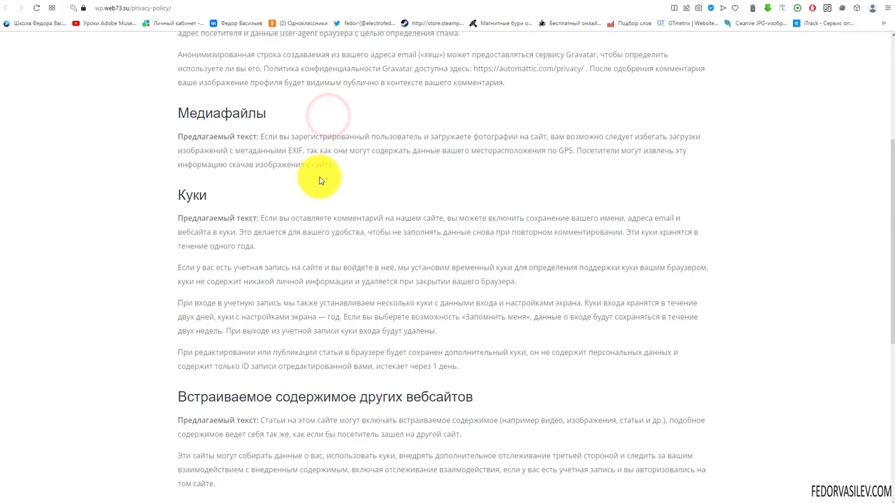
pyautogui.scroll(8, 341, 420)
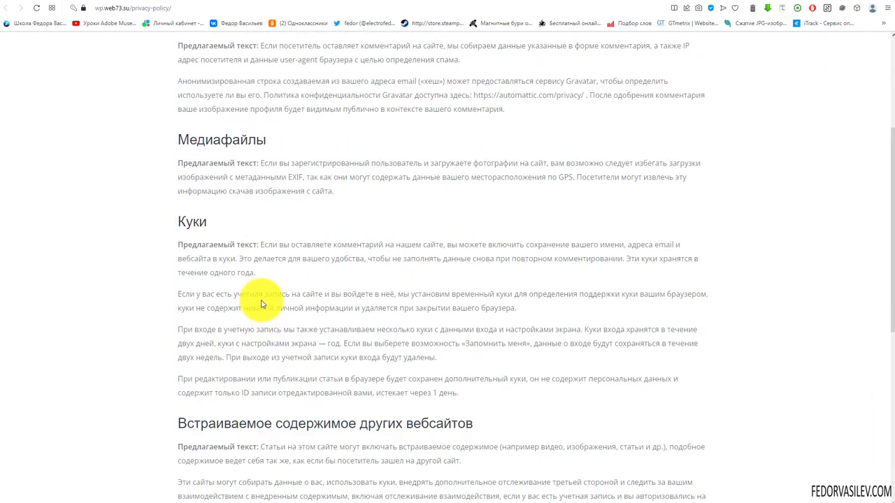
pyautogui.moveTo(194, 170); pyautogui.dragTo(343, 343)
pyautogui.scroll(-6, 419, 256)
pyautogui.scroll(-2, 418, 257)
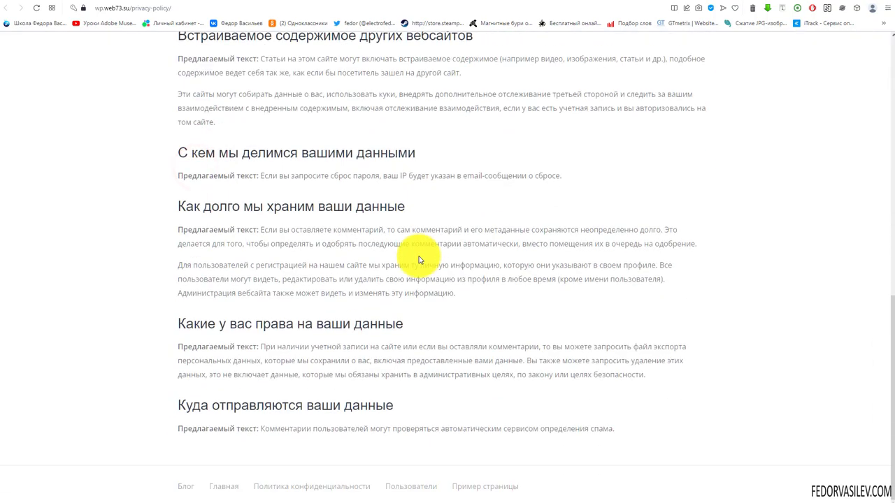
pyautogui.scroll(8, 417, 255)
pyautogui.hotkey('alt', 'Left')
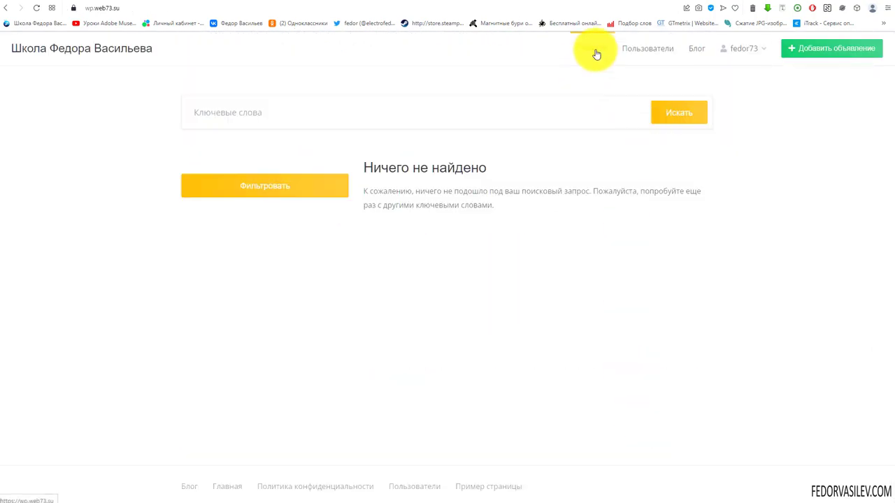
# Step: Check the empty listings search (Ничего не найдено), then browse the site's Пользователи and Блог pages
pyautogui.click(214, 113)
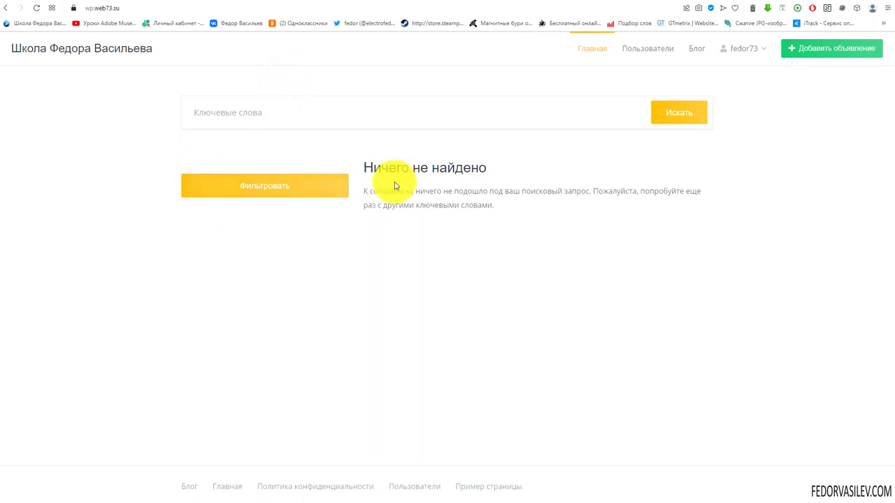
pyautogui.moveTo(382, 170); pyautogui.dragTo(709, 292)
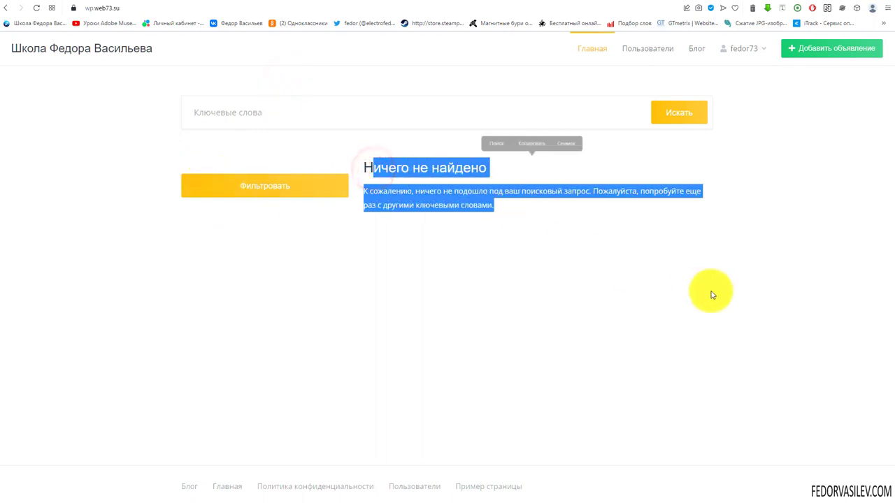
pyautogui.click(656, 49)
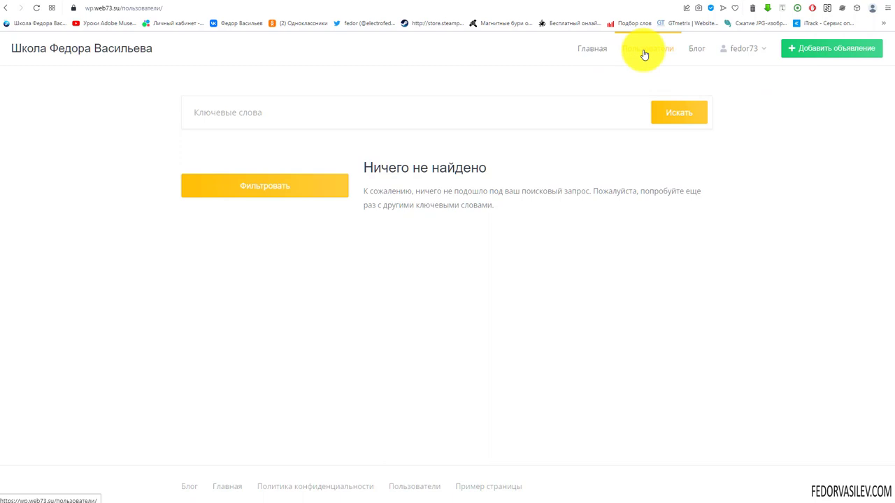
pyautogui.click(694, 50)
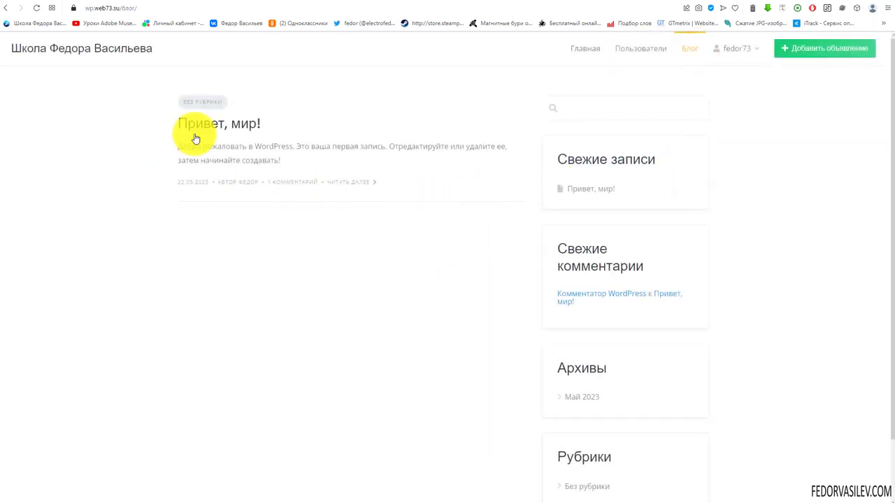
pyautogui.scroll(-1, 479, 188)
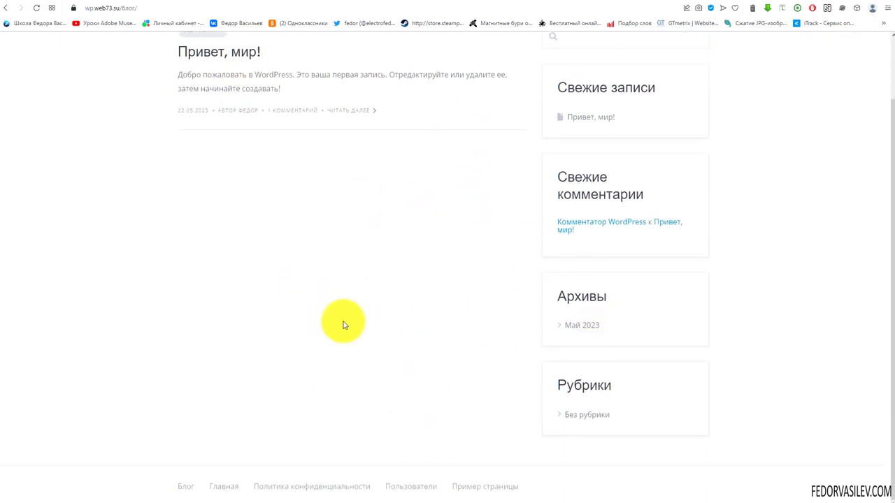
pyautogui.scroll(1, 192, 184)
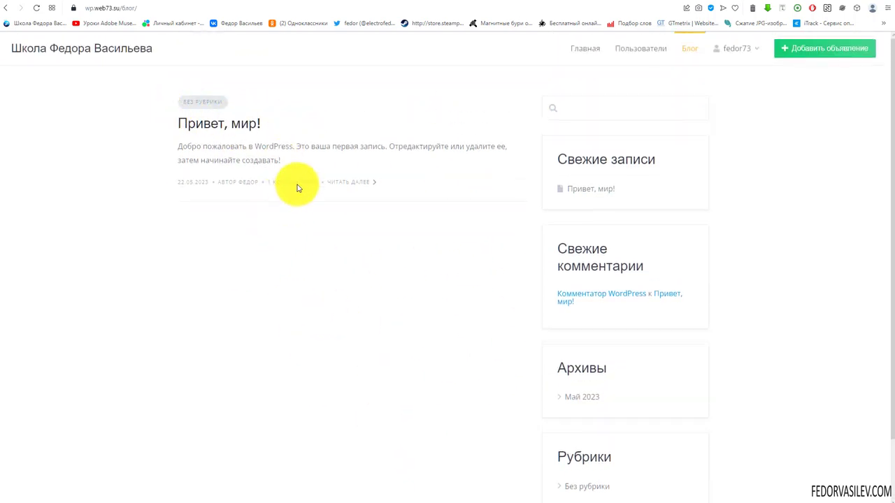
pyautogui.scroll(-1, 559, 240)
pyautogui.scroll(1, 722, 70)
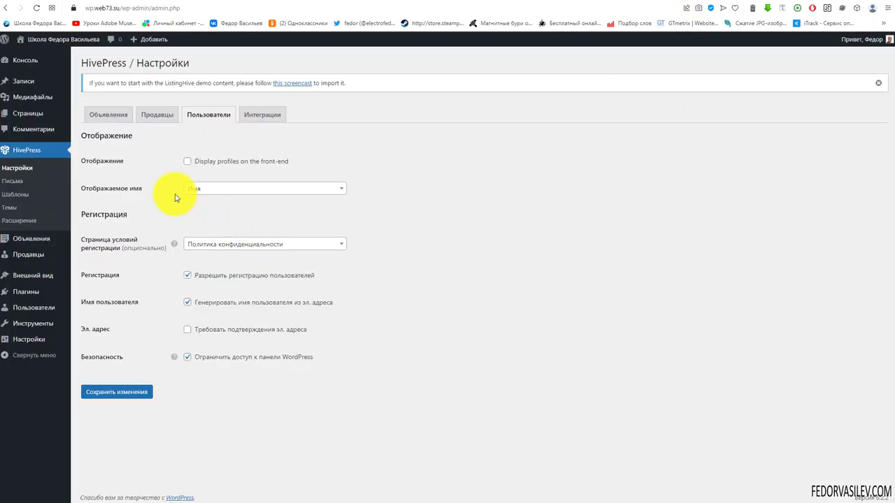
# Step: View the empty Продавцы vendors list in wp-admin, then return to the site's Блог tab
pyautogui.moveTo(17, 315)
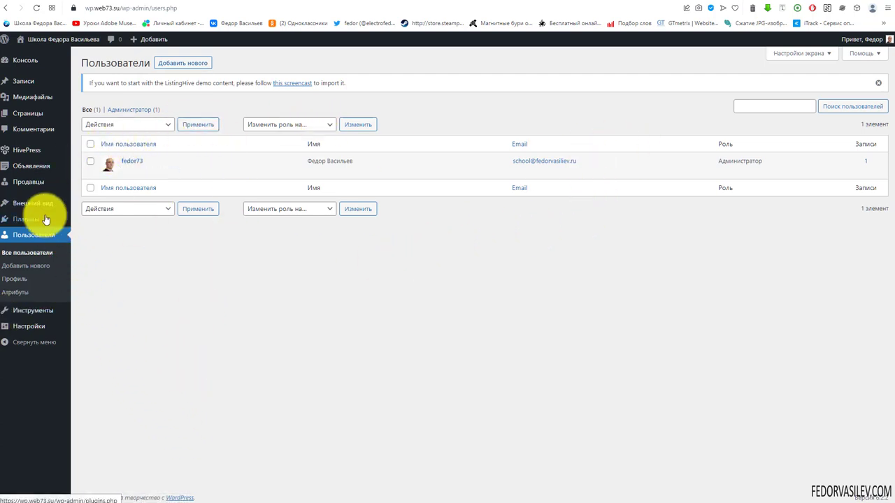
pyautogui.moveTo(45, 220)
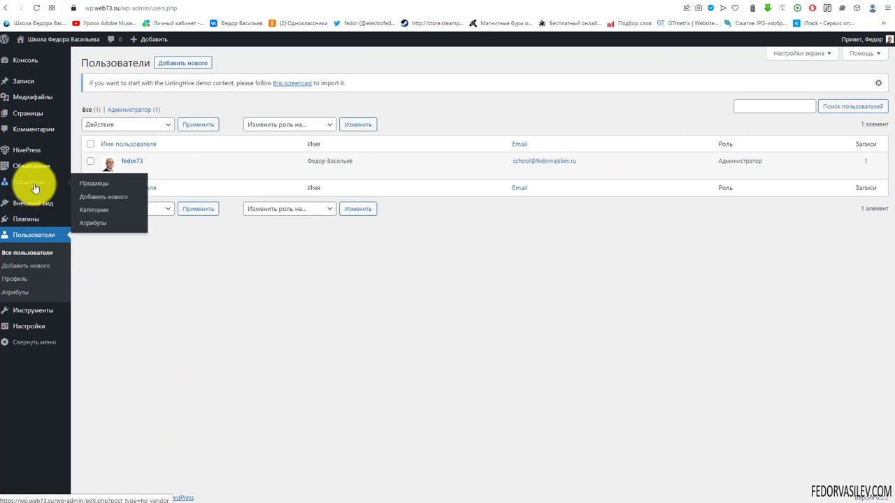
pyautogui.click(35, 186)
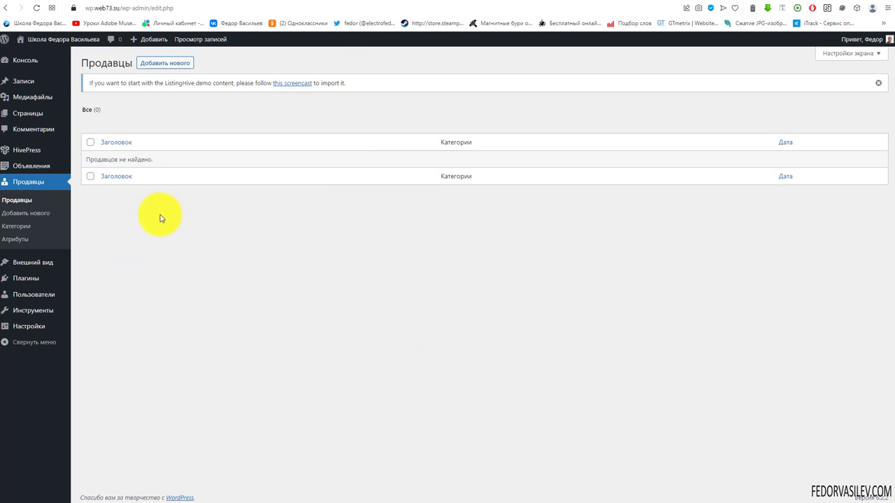
pyautogui.click(754, 4)
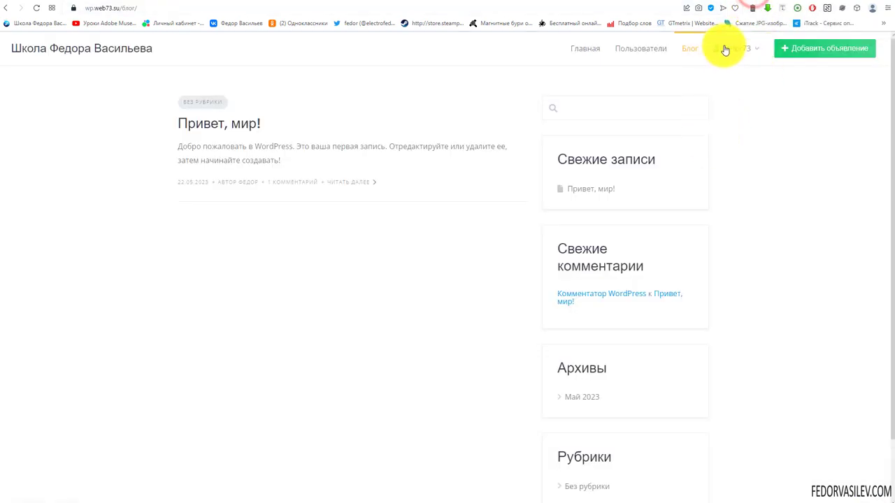
pyautogui.click(808, 51)
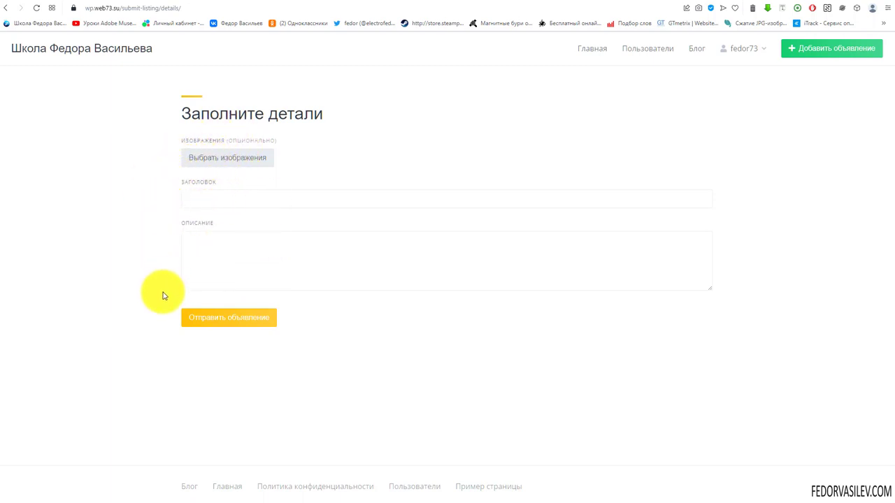
pyautogui.click(224, 160)
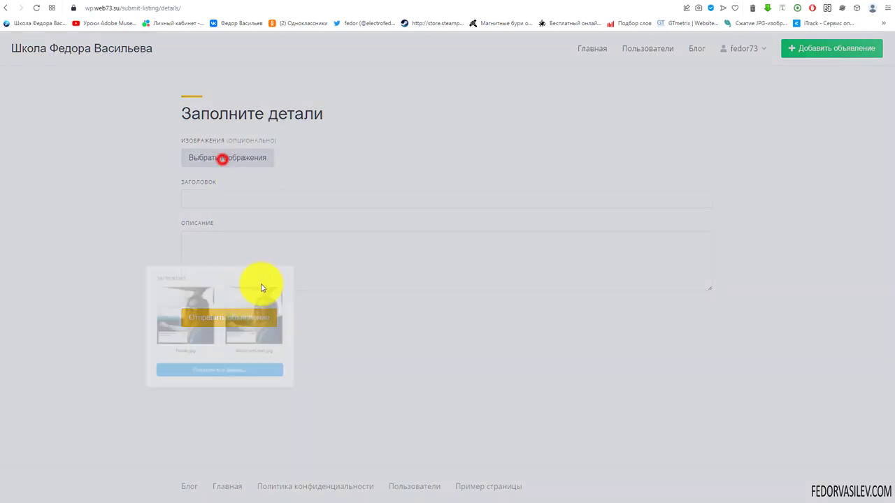
pyautogui.click(256, 371)
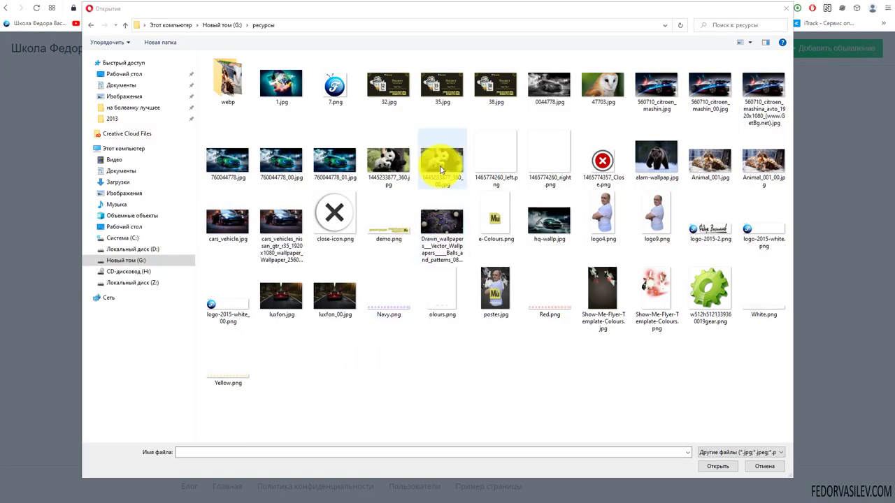
pyautogui.click(437, 161)
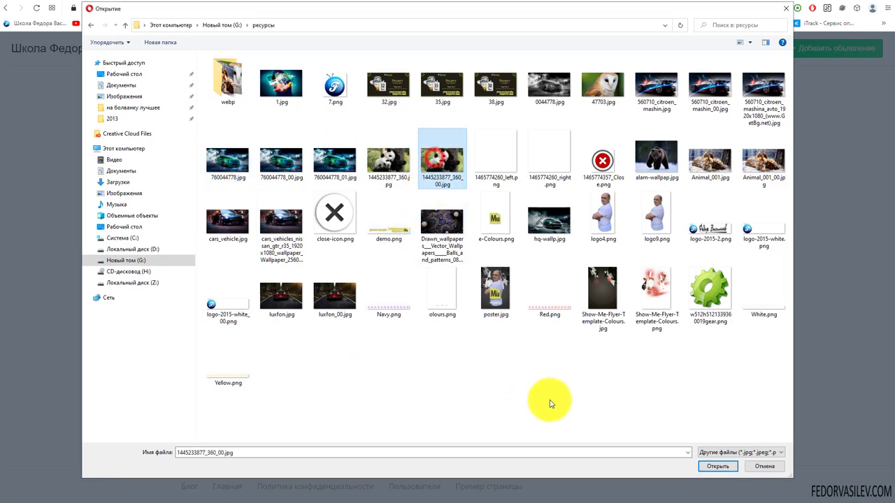
pyautogui.click(712, 469)
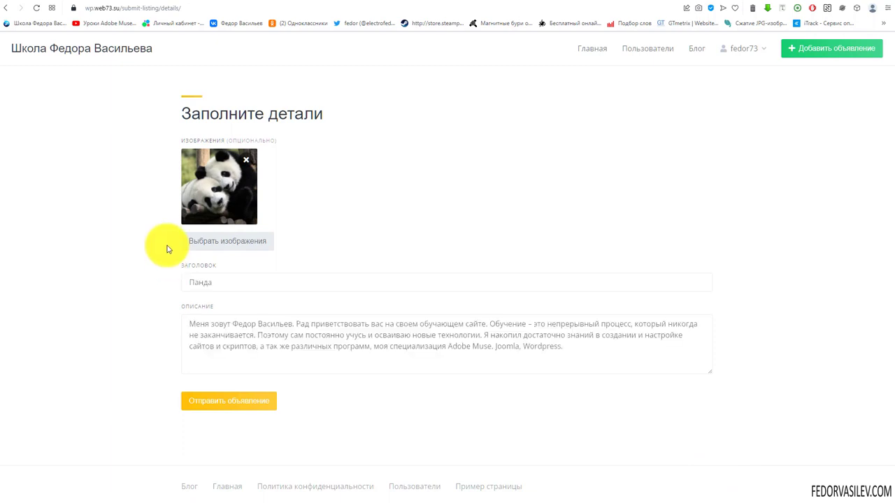
pyautogui.click(215, 402)
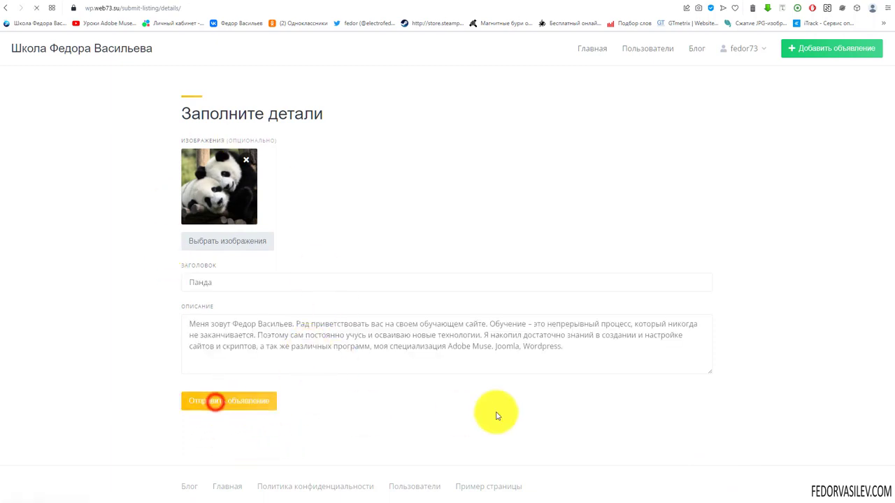
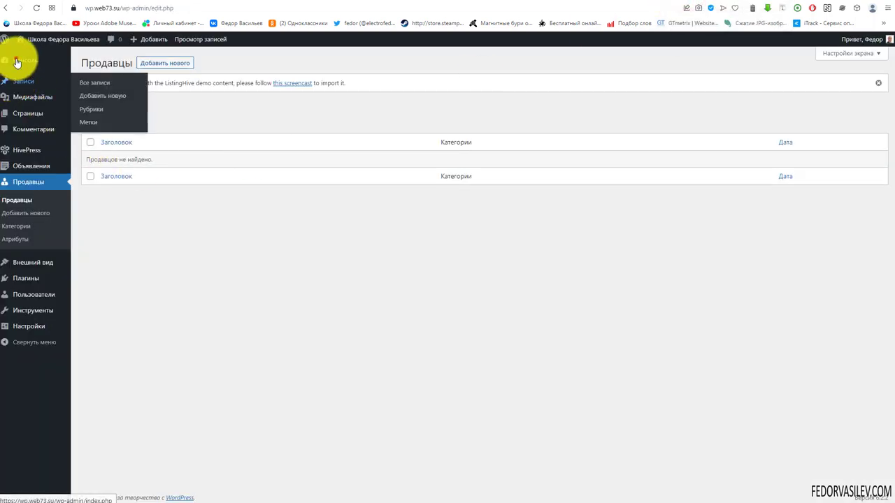
# Step: Open the admin Объявления list and highlight the Панда listing's pending status
pyautogui.click(16, 58)
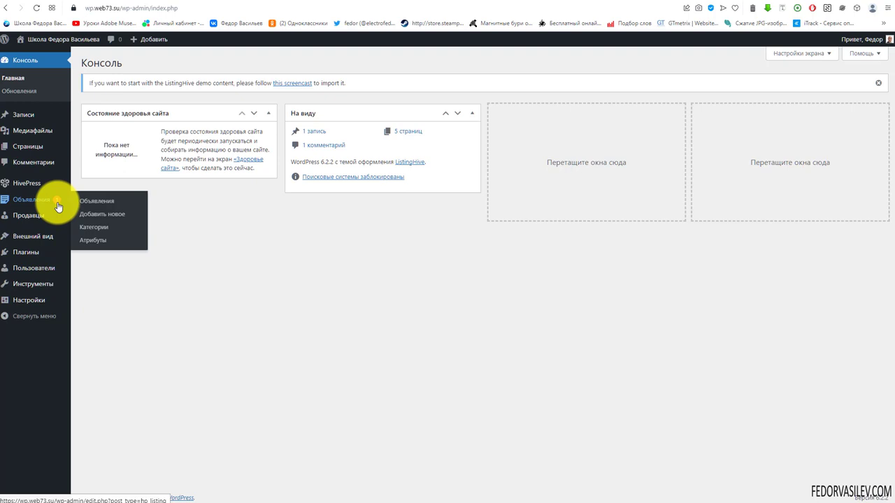
pyautogui.click(58, 207)
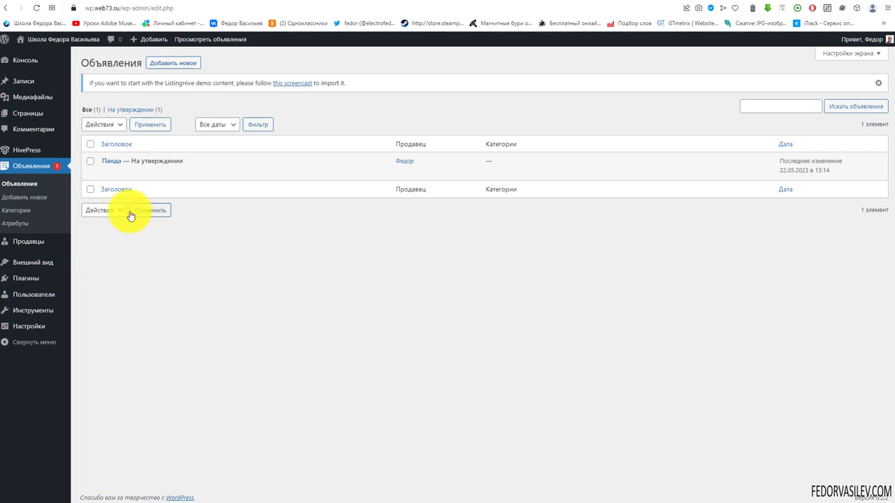
pyautogui.moveTo(127, 165)
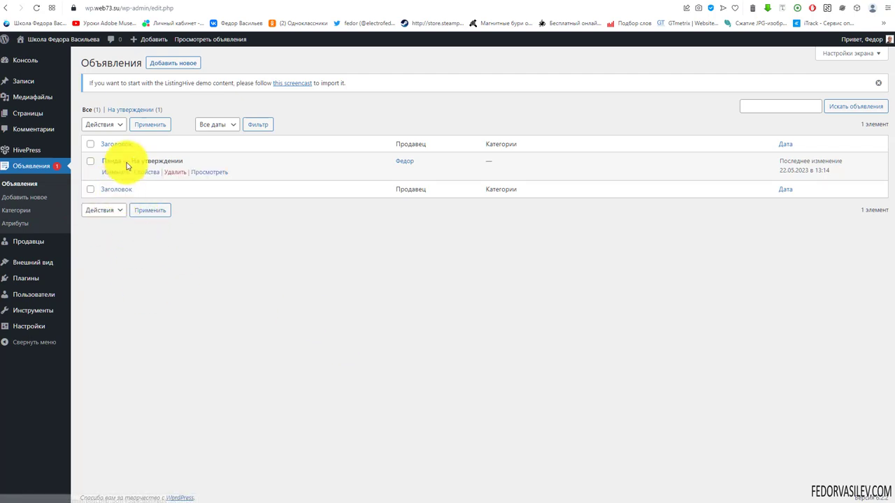
pyautogui.moveTo(131, 162); pyautogui.dragTo(180, 162)
pyautogui.click(266, 253)
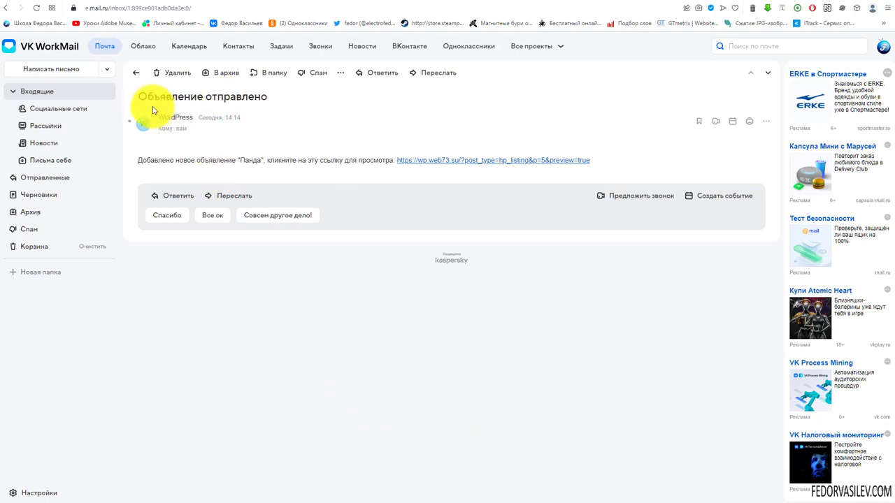
# Step: Highlight the 'Объявление отправлено' email's subject and Панда name, then follow its preview link
pyautogui.moveTo(151, 97); pyautogui.dragTo(209, 97)
pyautogui.click(210, 98)
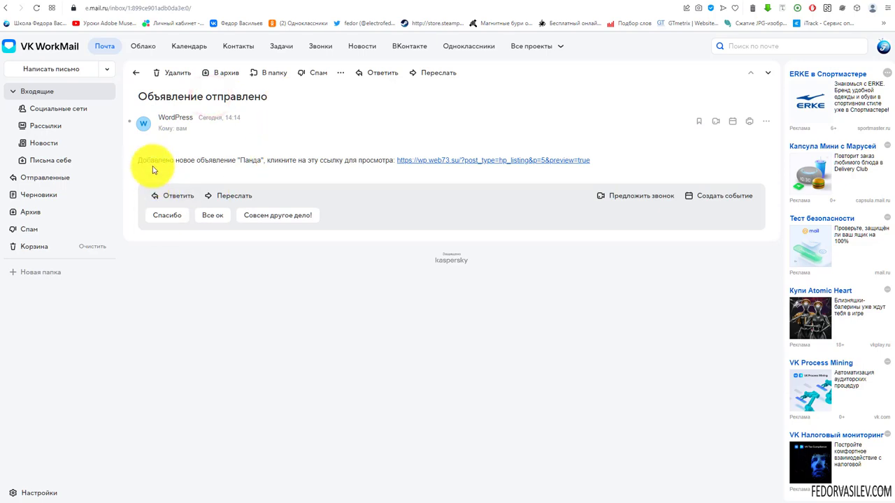
pyautogui.moveTo(240, 160); pyautogui.dragTo(266, 160)
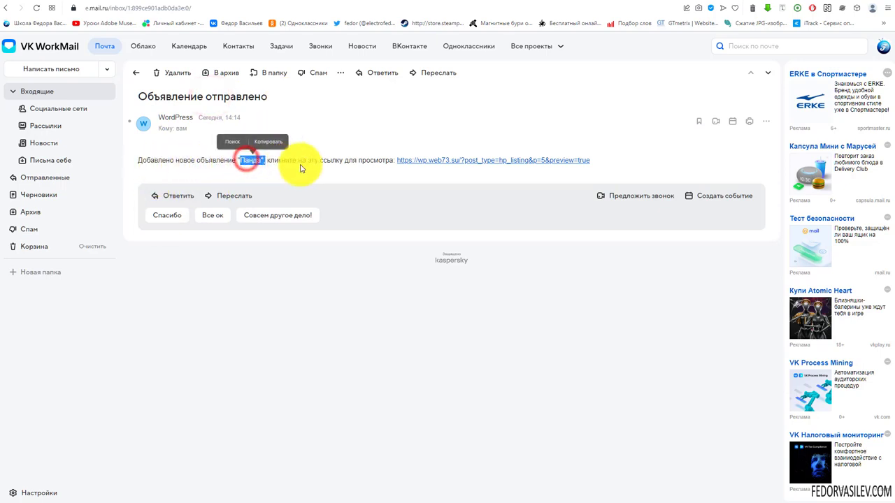
pyautogui.click(344, 160)
pyautogui.click(426, 161)
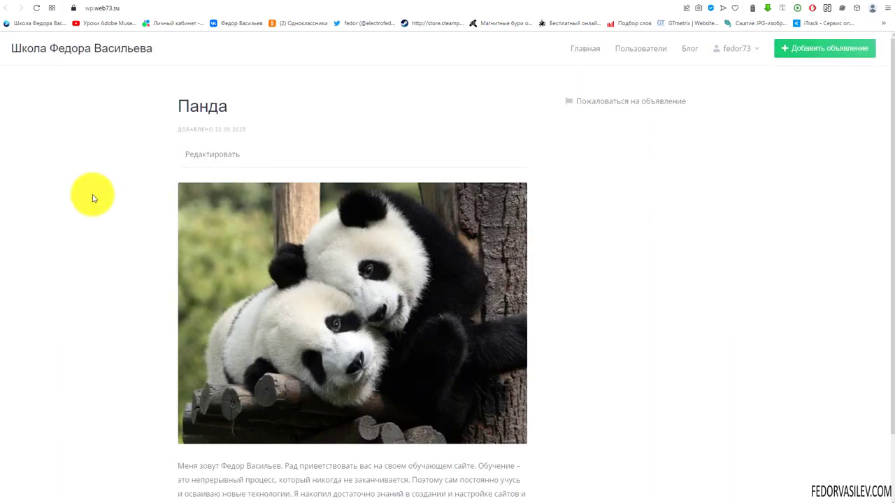
# Step: Scroll through the Панда preview page and return to the admin listings
pyautogui.scroll(-2, 91, 197)
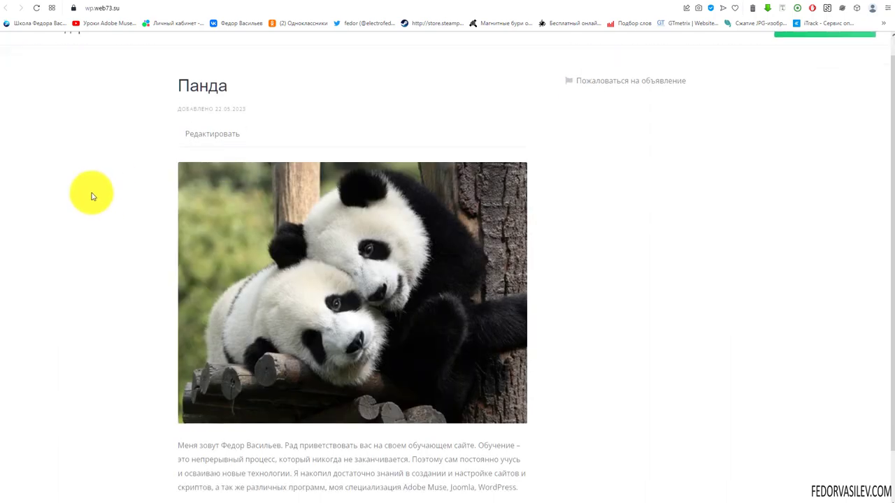
pyautogui.scroll(2, 91, 204)
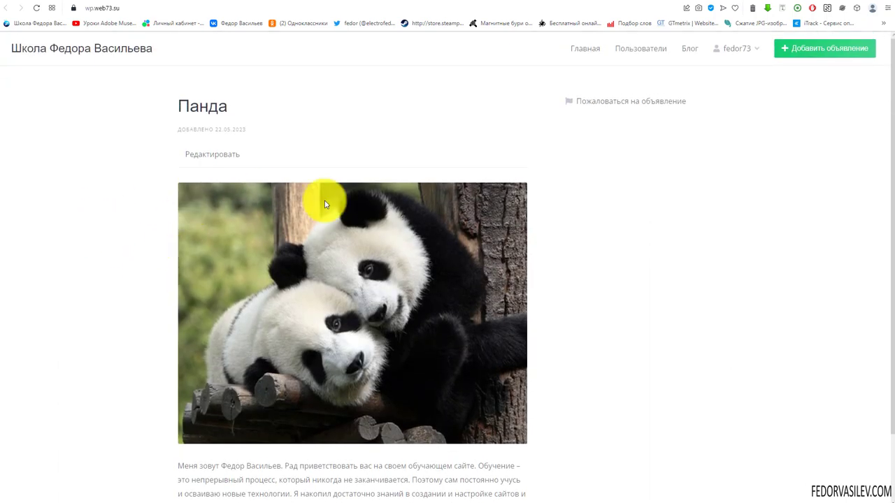
pyautogui.scroll(-2, 200, 154)
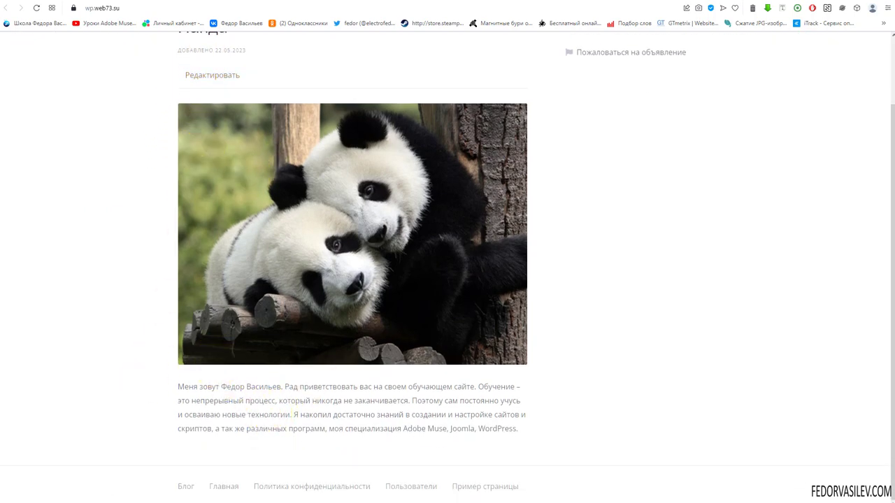
pyautogui.hotkey('alt', 'Left')
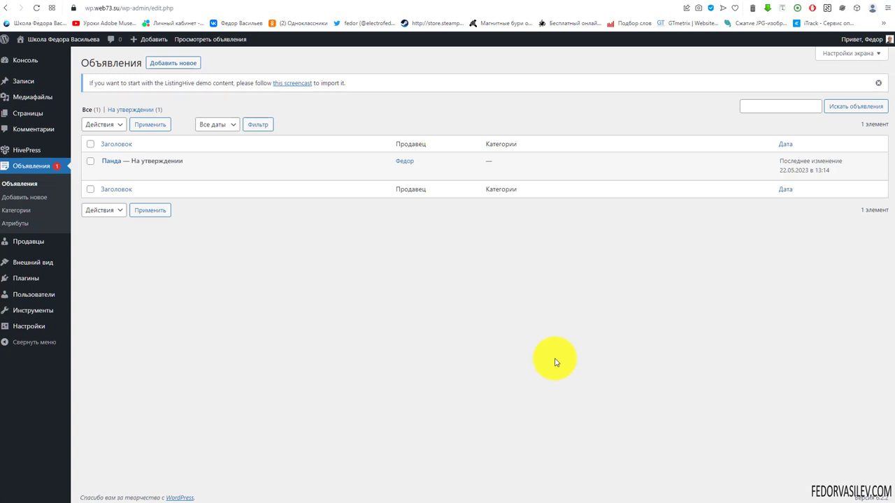
# Step: Quick-edit Панда's status to Опубликовано, update it, and confirm the new status
pyautogui.moveTo(114, 163)
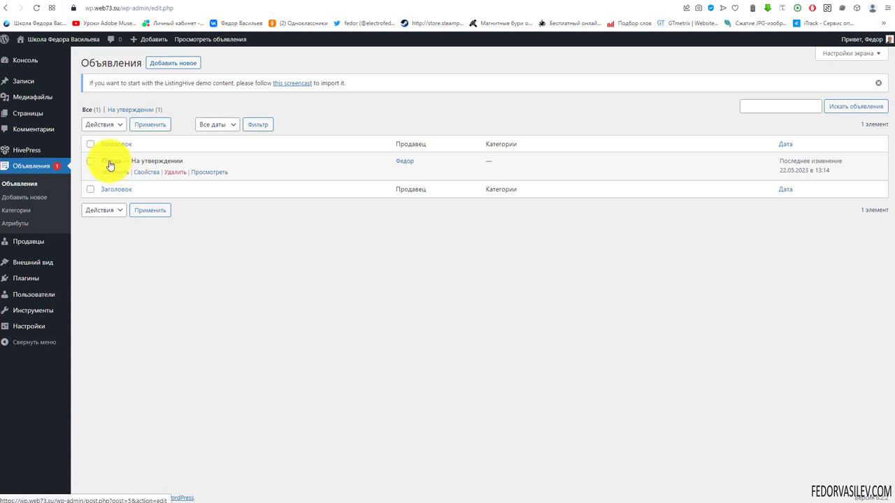
pyautogui.click(140, 172)
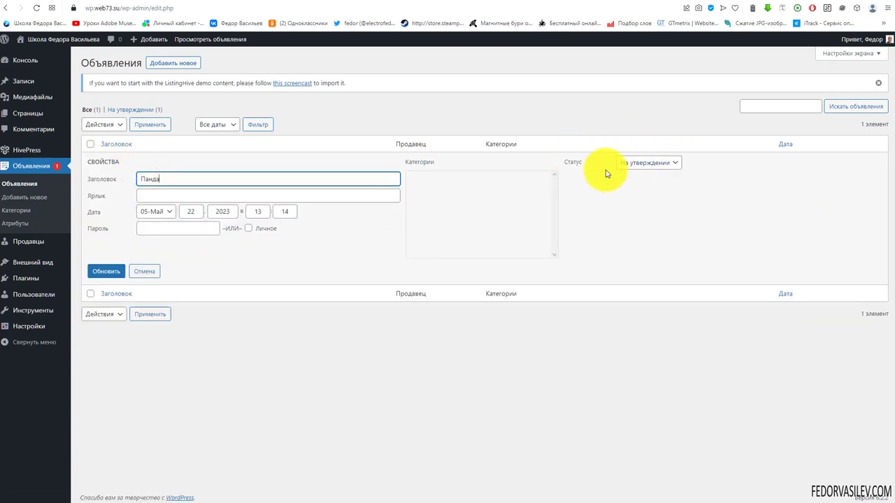
pyautogui.click(646, 166)
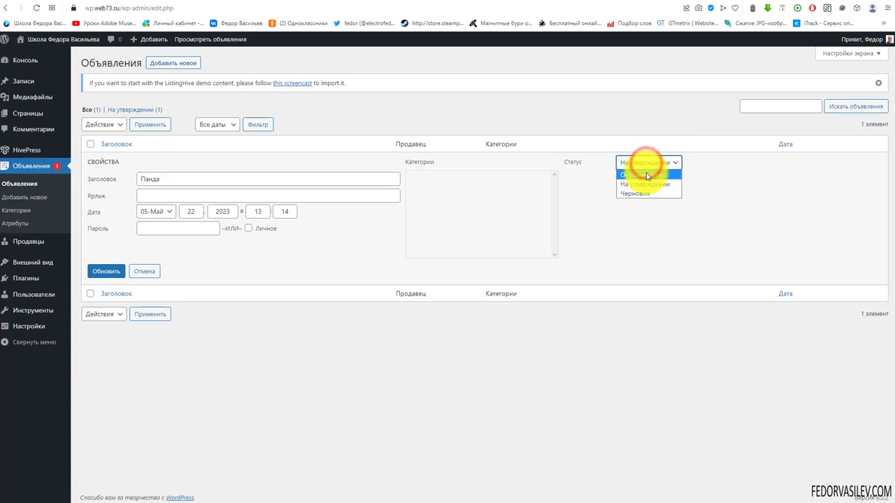
pyautogui.click(646, 173)
pyautogui.click(107, 271)
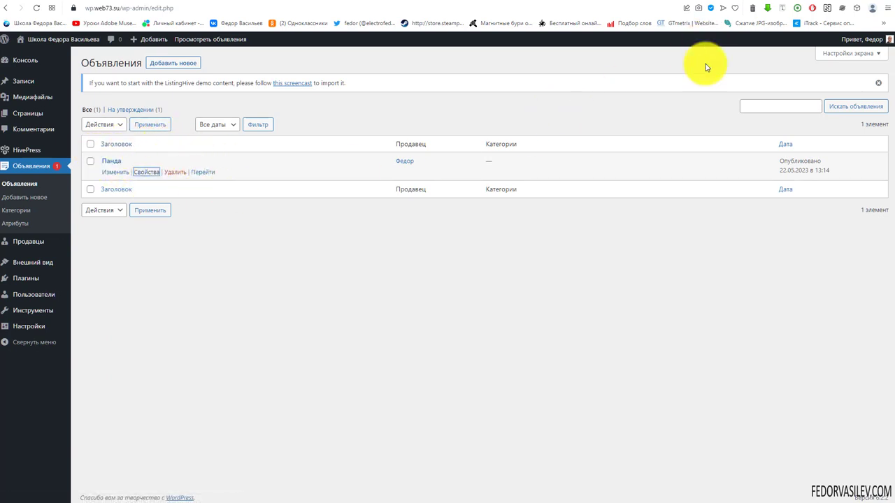
pyautogui.moveTo(772, 161); pyautogui.dragTo(813, 159)
pyautogui.click(755, 236)
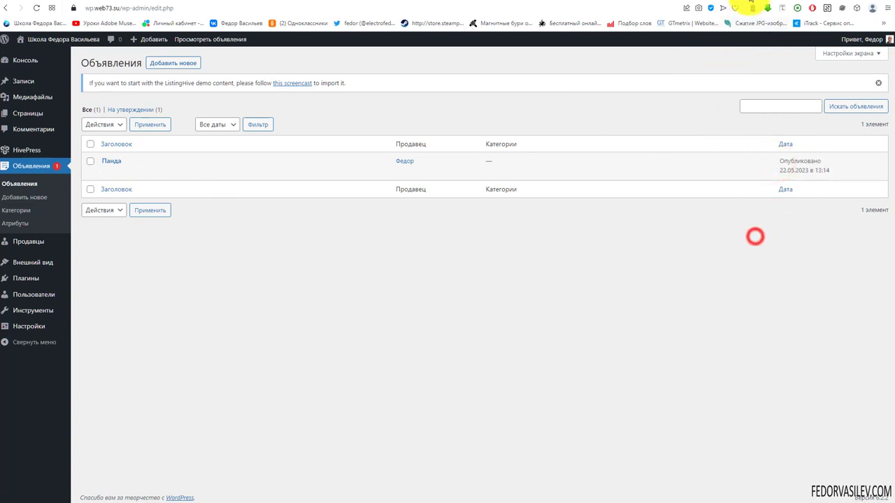
pyautogui.click(747, 7)
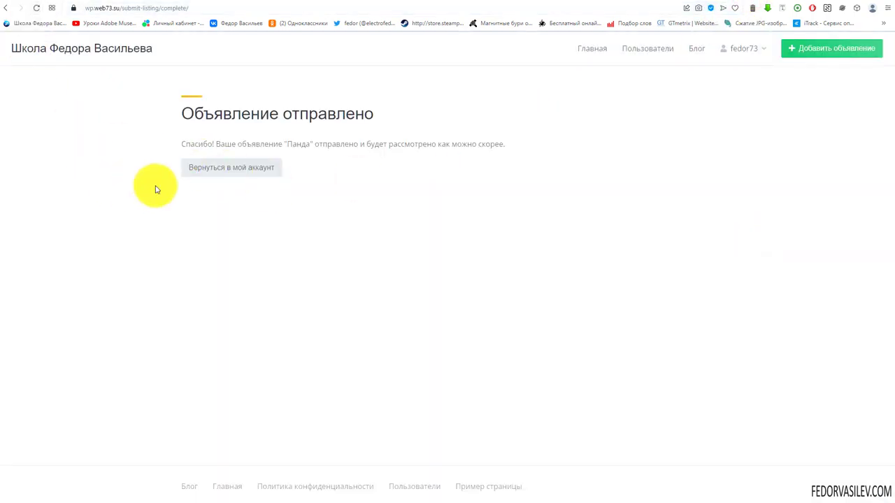
# Step: Return to the user's account and highlight the listing date 22.05.2023
pyautogui.click(239, 175)
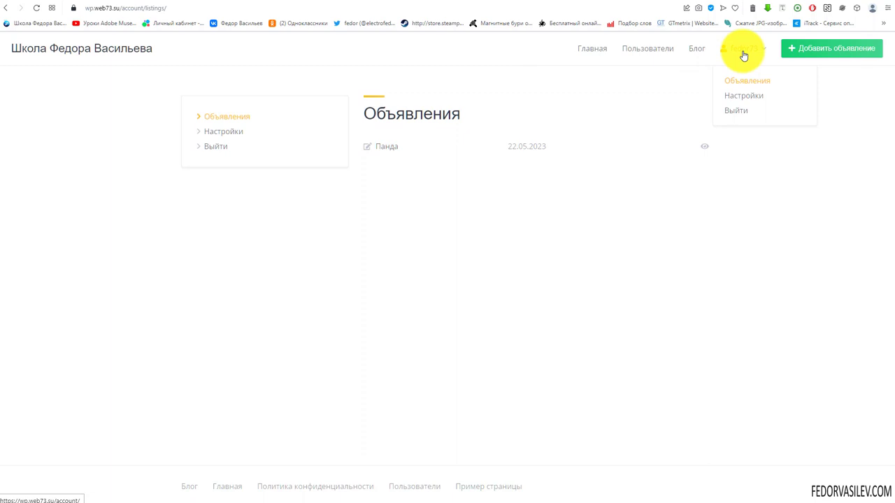
pyautogui.doubleClick(524, 147)
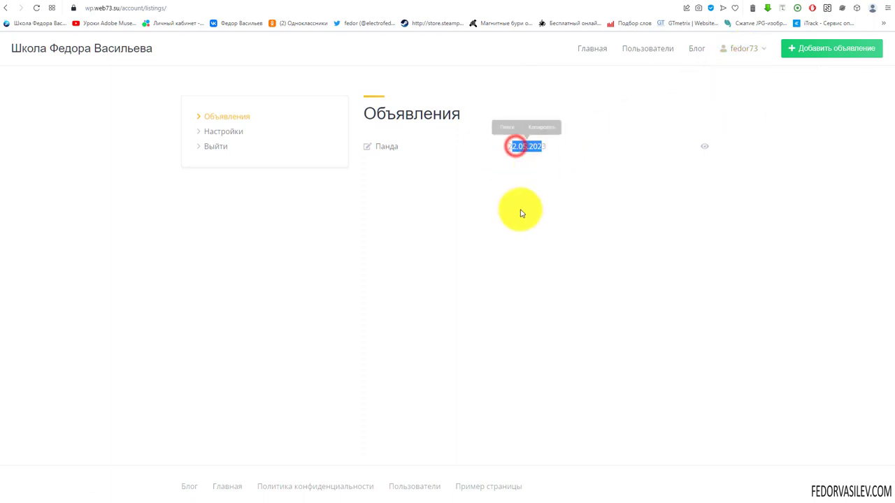
pyautogui.click(536, 186)
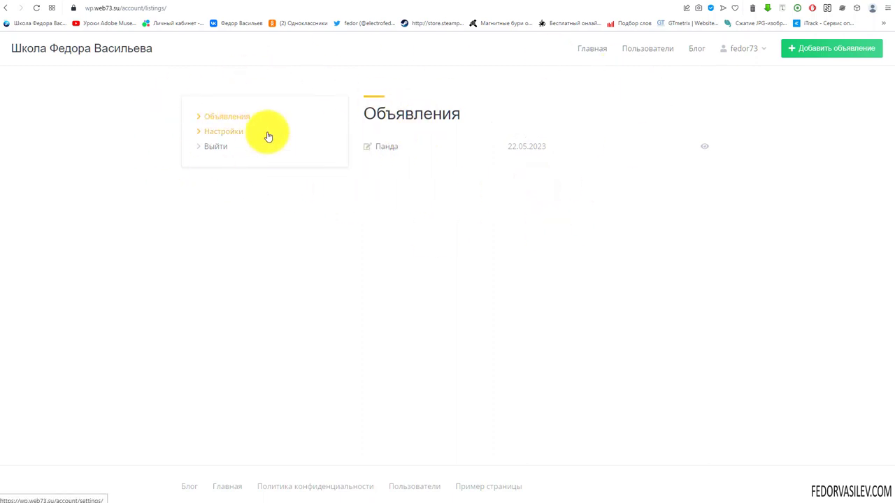
# Step: Look over the account's Настройки page, then return to its Объявления list
pyautogui.click(236, 131)
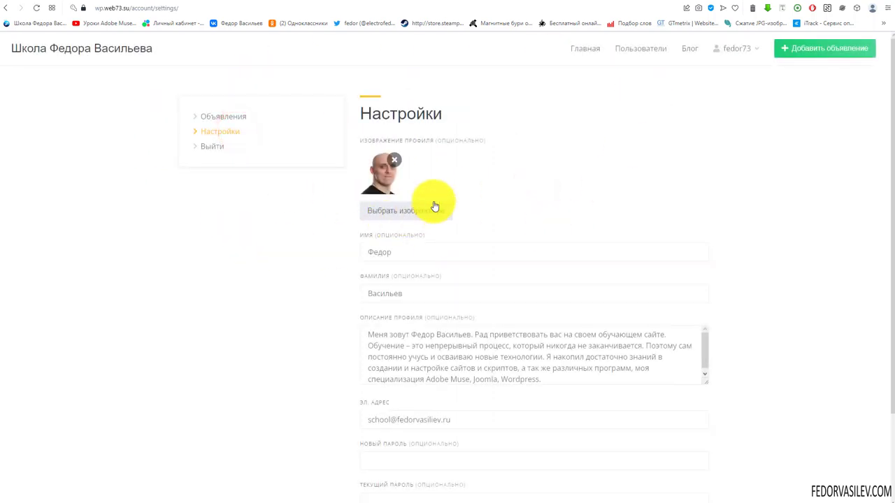
pyautogui.scroll(-2, 427, 349)
pyautogui.scroll(2, 245, 189)
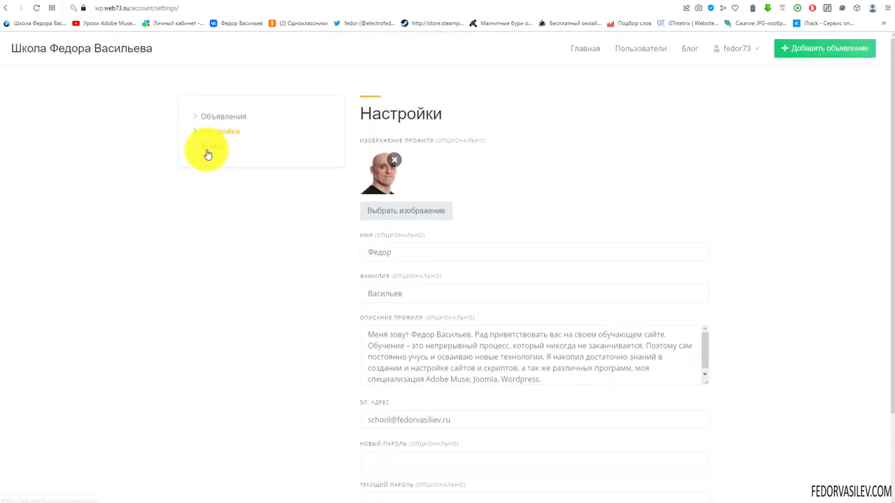
pyautogui.click(217, 118)
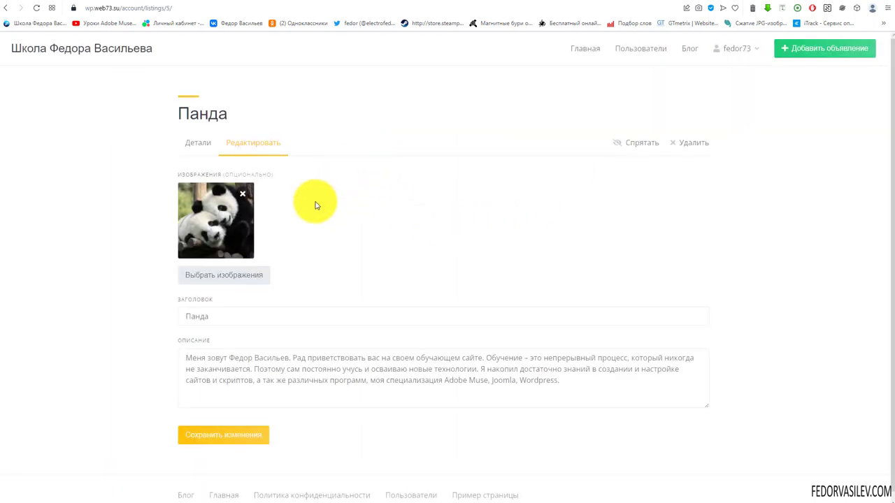
# Step: View the Панда listing's details, then go back to its edit form with photo and description
pyautogui.scroll(-1, 311, 208)
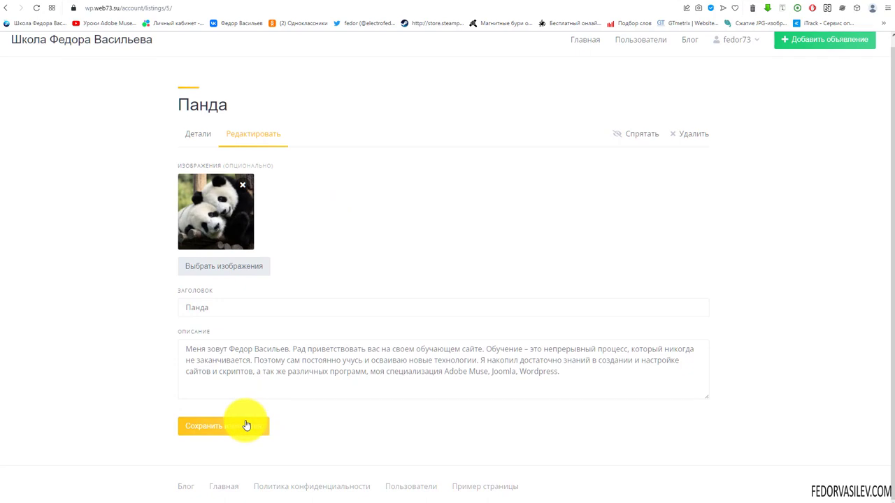
pyautogui.click(201, 135)
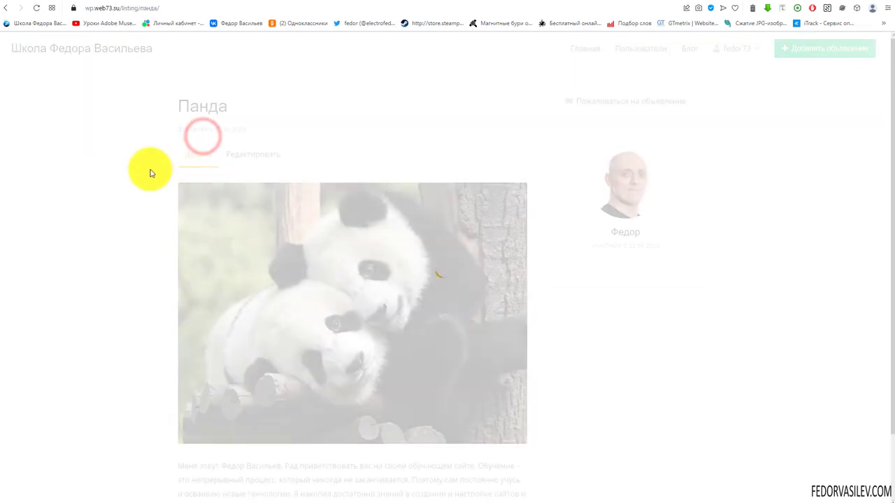
pyautogui.click(252, 154)
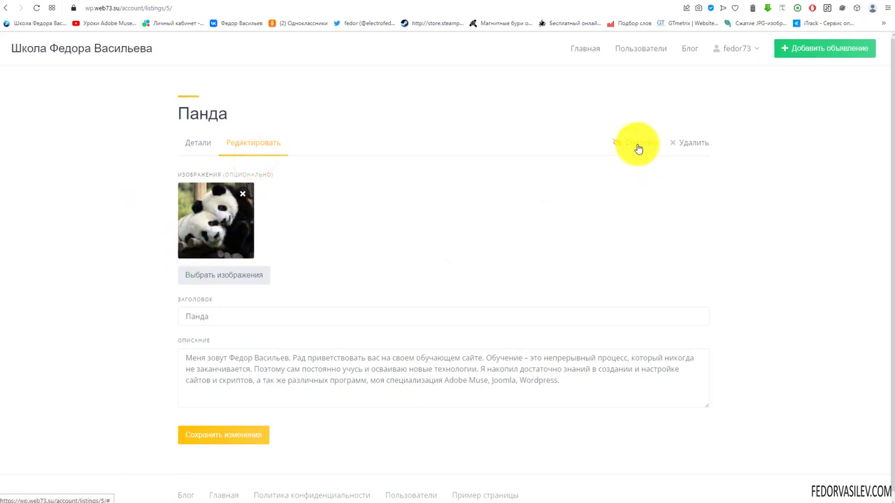
pyautogui.scroll(-1, 625, 244)
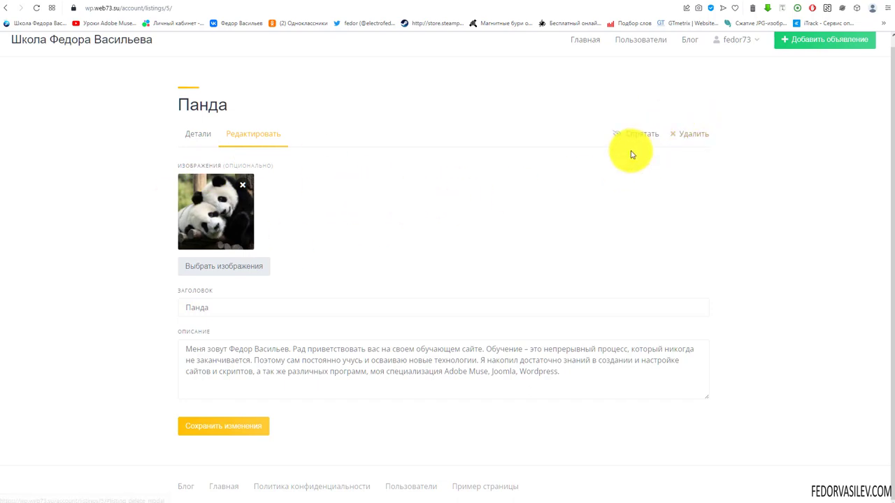
pyautogui.scroll(1, 689, 182)
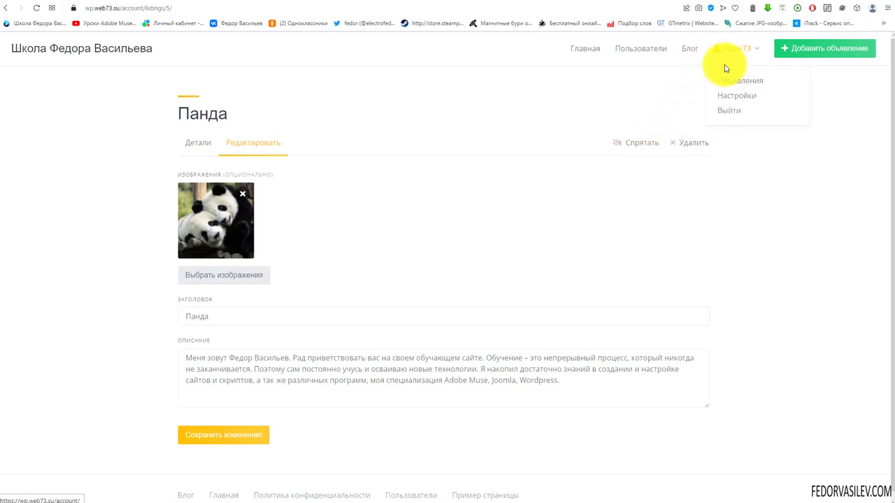
# Step: Open the Панда listing, bring up its report form, and close it unsent
pyautogui.click(725, 86)
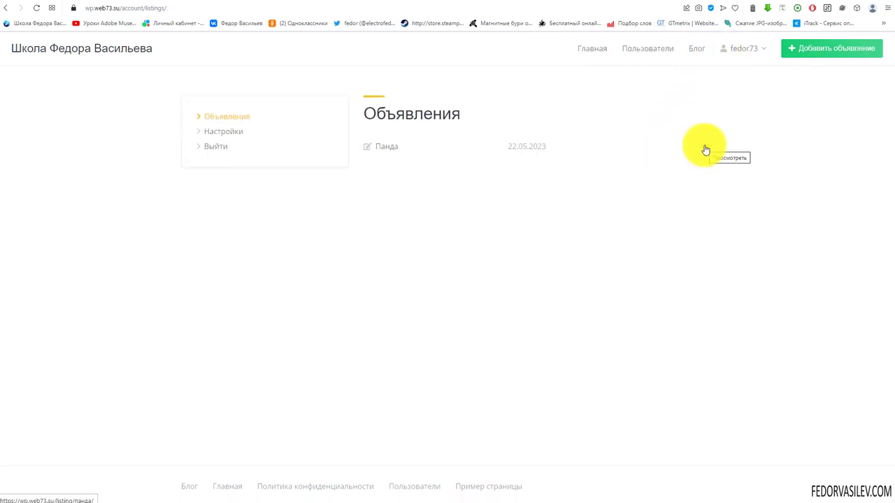
pyautogui.click(704, 147)
pyautogui.scroll(-1, 263, 256)
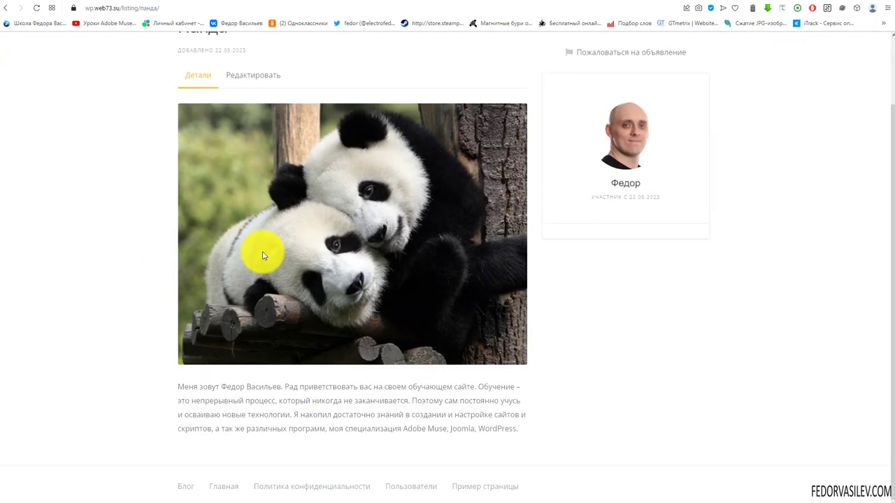
pyautogui.scroll(1, 263, 254)
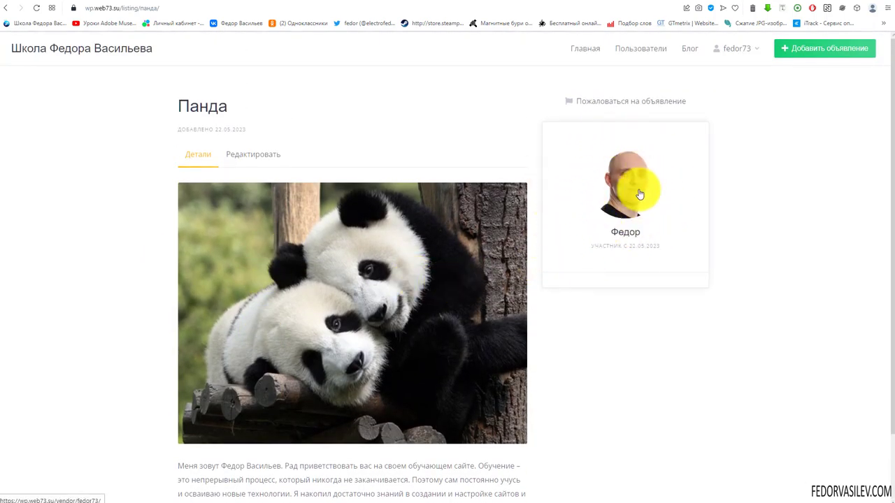
pyautogui.click(585, 103)
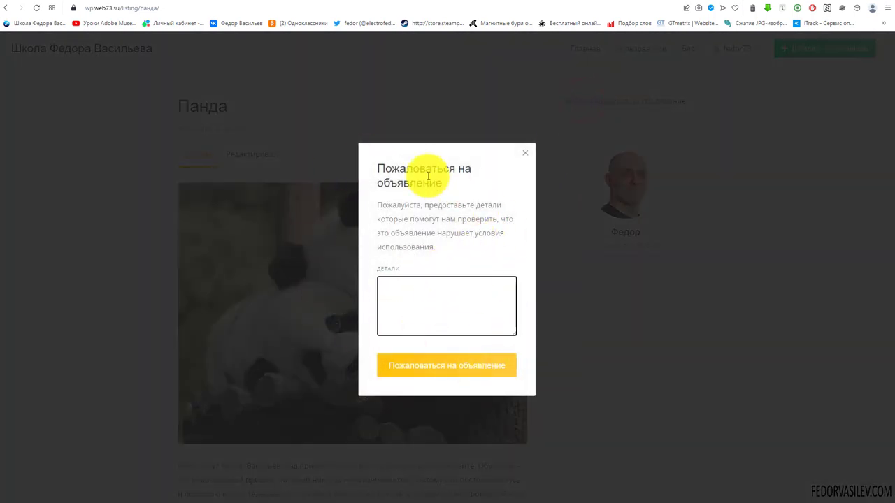
pyautogui.click(526, 154)
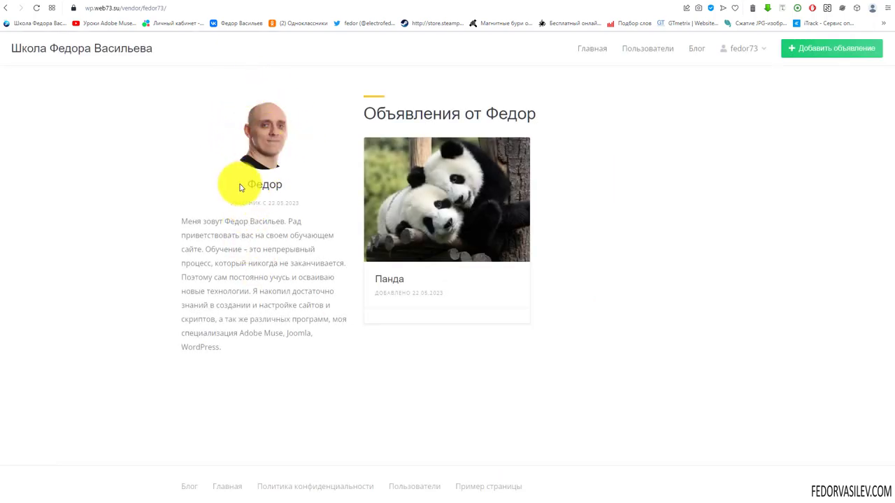
# Step: Highlight the vendor's member-since date and bio, then open the Пользователи directory
pyautogui.moveTo(248, 202); pyautogui.dragTo(292, 203)
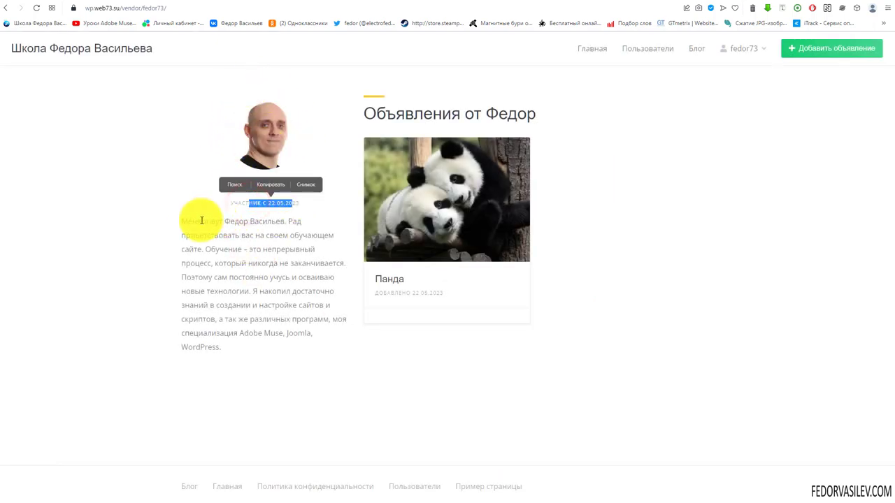
pyautogui.moveTo(183, 221); pyautogui.dragTo(232, 352)
pyautogui.click(232, 348)
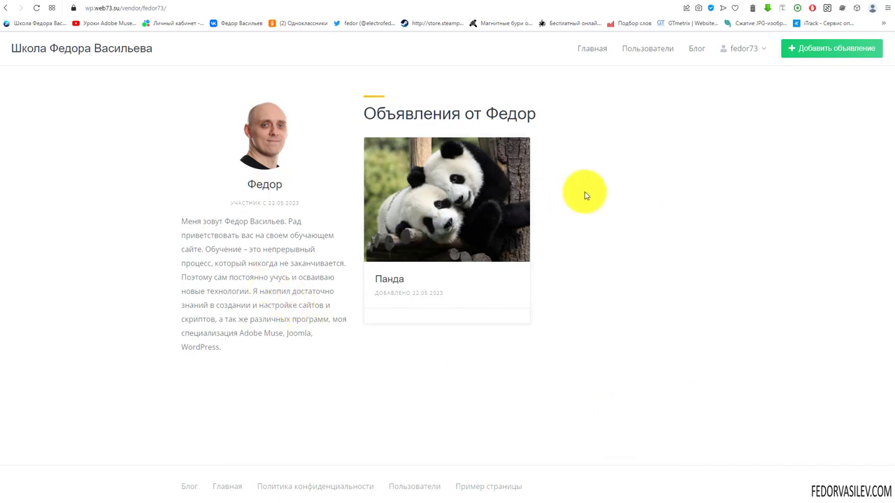
pyautogui.click(655, 49)
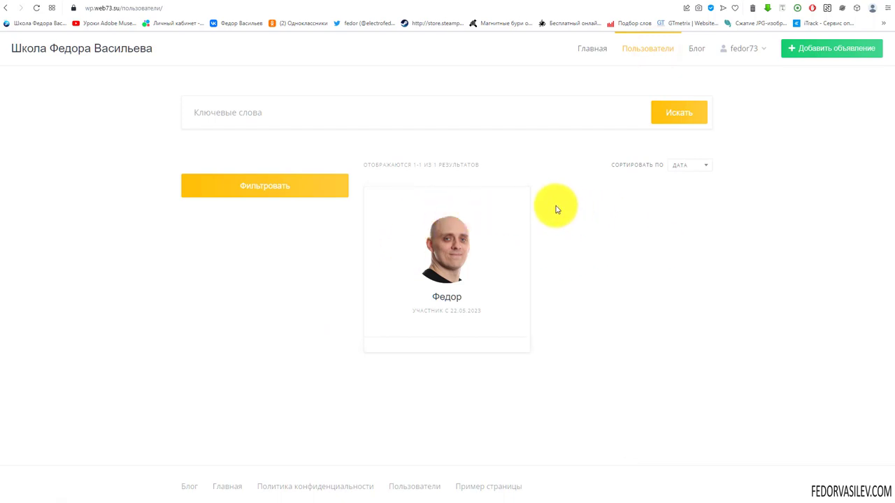
pyautogui.click(266, 113)
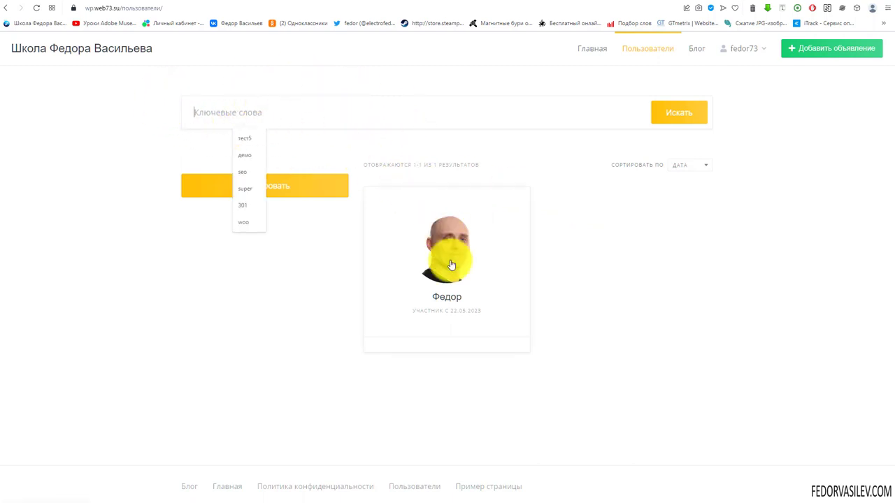
pyautogui.click(265, 275)
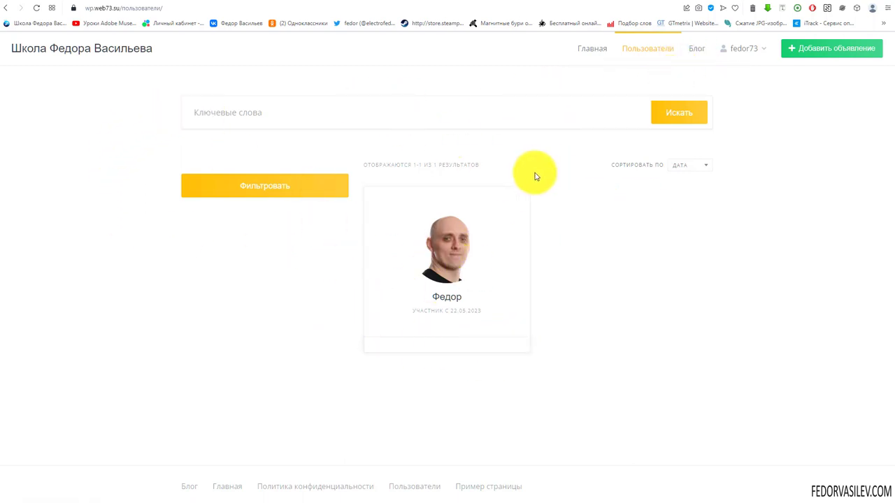
# Step: From the vendor's page, report the Панда listing with details 'текст демо!'
pyautogui.click(447, 200)
pyautogui.click(419, 183)
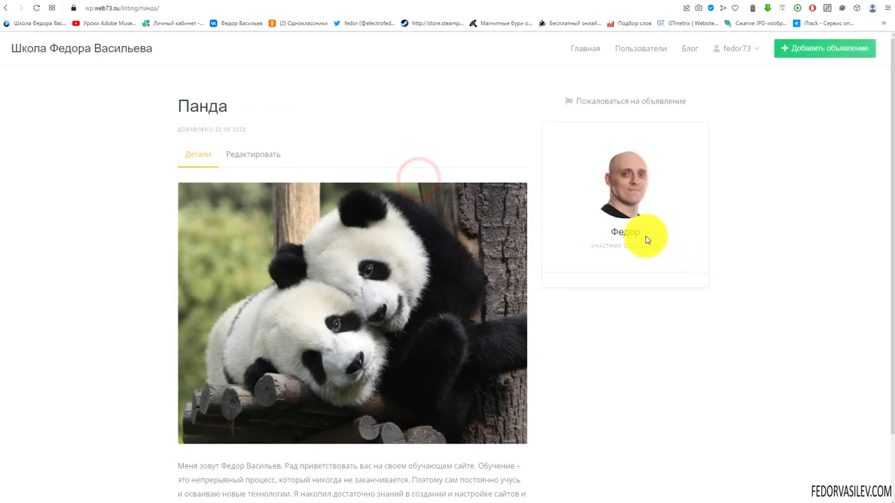
pyautogui.click(609, 105)
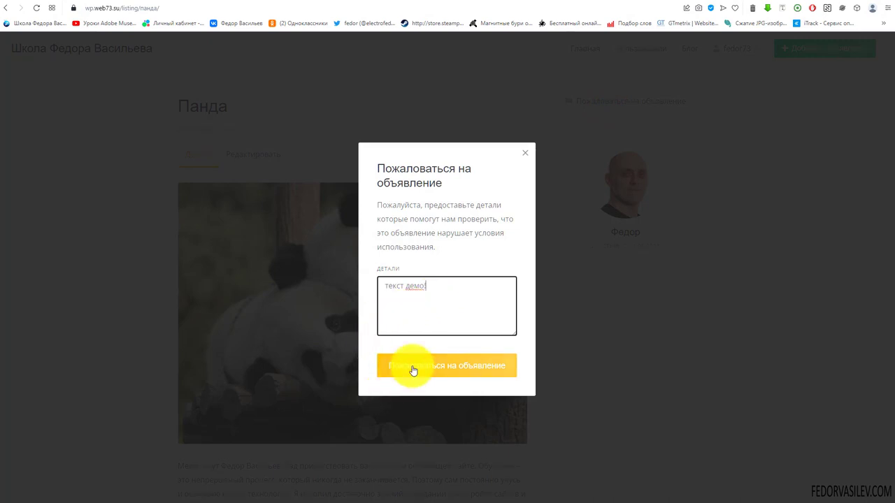
pyautogui.click(478, 367)
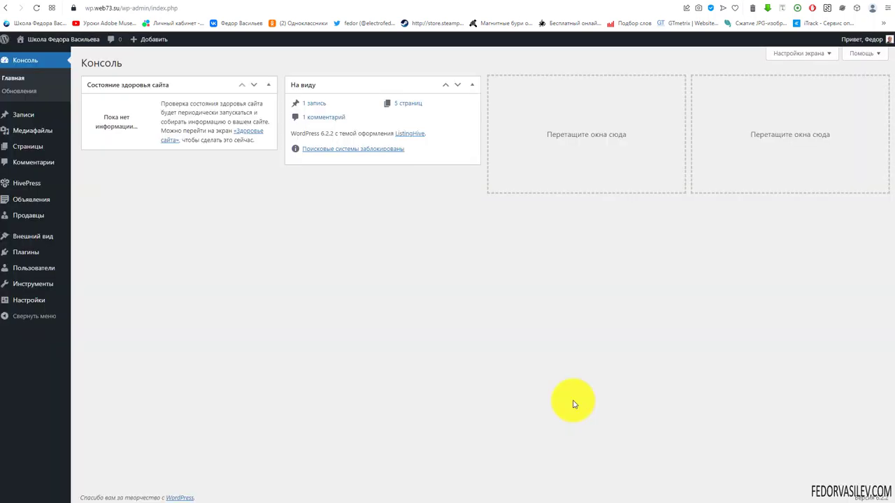
pyautogui.click(115, 2)
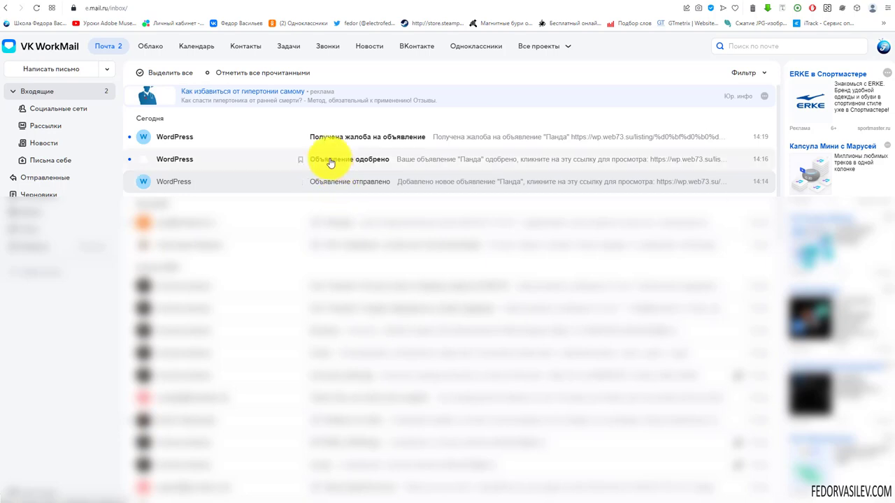
# Step: Read the 'Объявление одобрено' email, then open 'Получена жалоба на объявление'
pyautogui.click(361, 159)
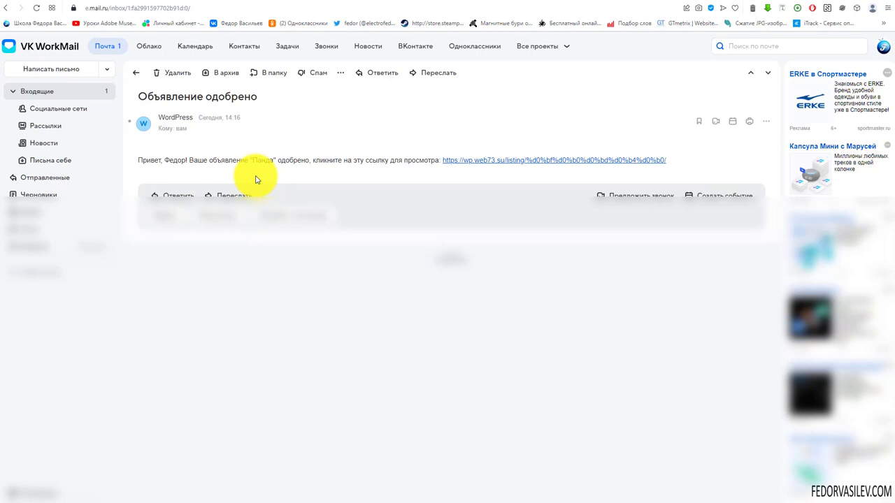
pyautogui.click(86, 92)
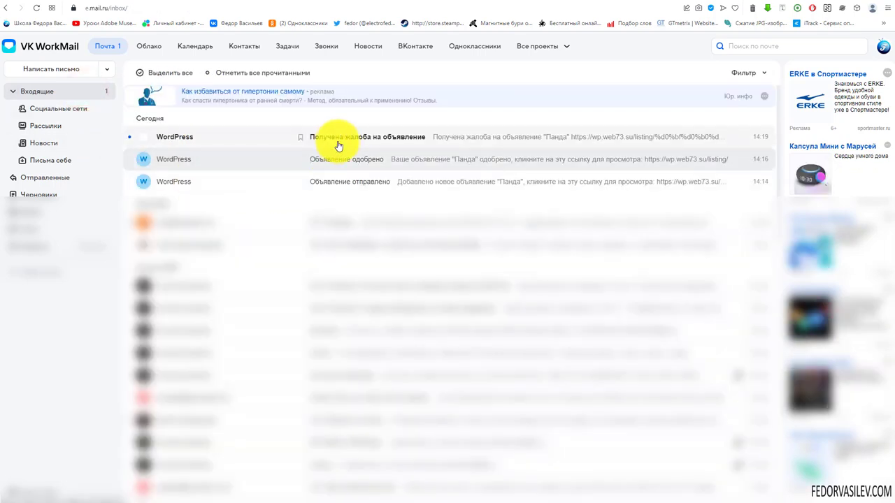
pyautogui.click(342, 145)
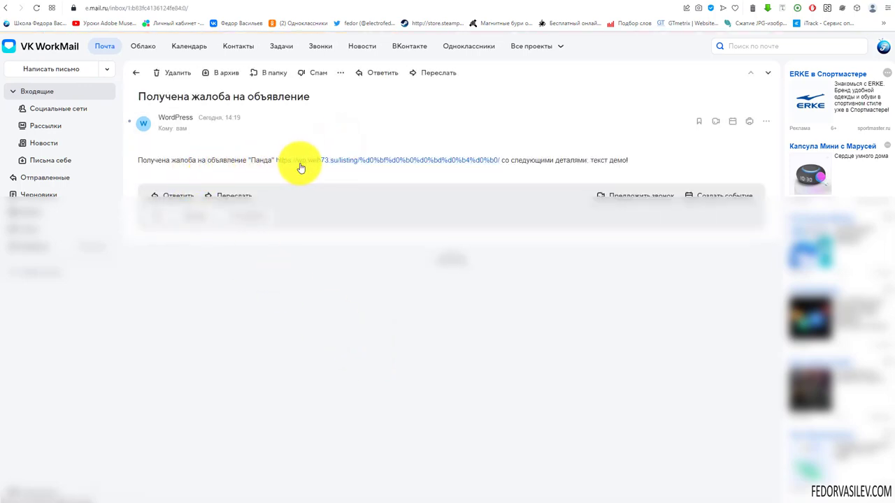
# Step: Highlight the listing name Панда, the details 'текст демо!' and the listing link
pyautogui.doubleClick(260, 160)
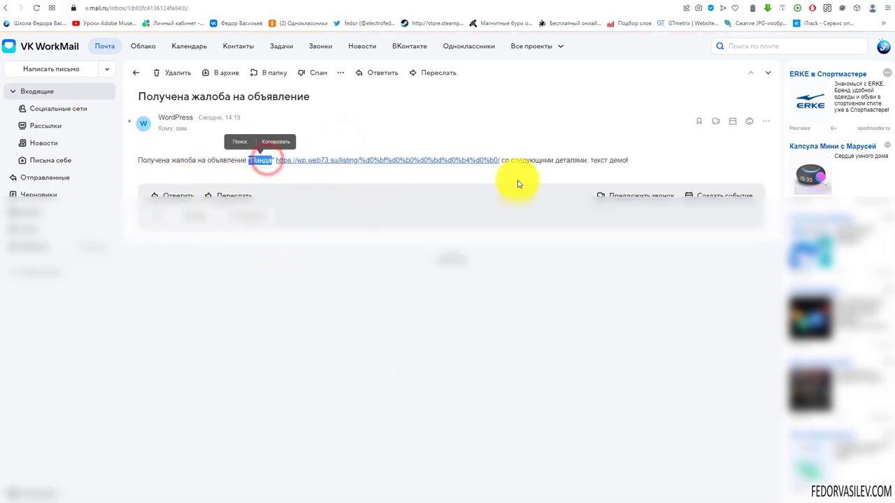
pyautogui.click(586, 163)
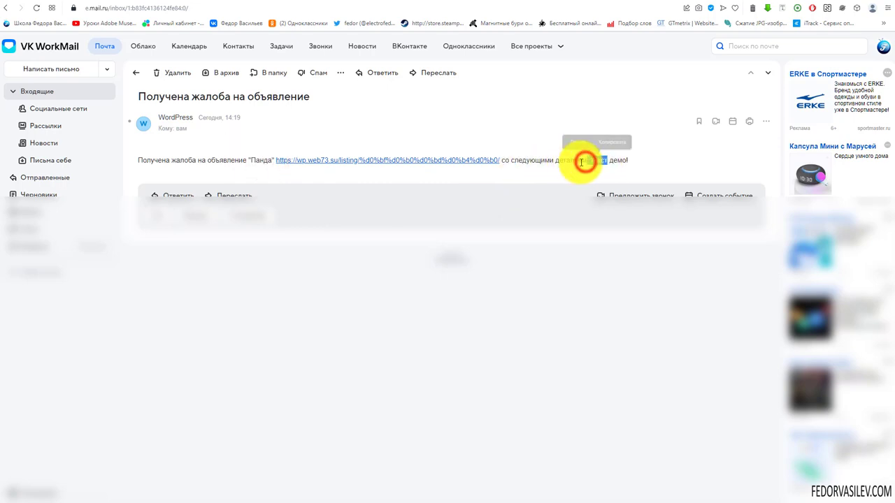
pyautogui.moveTo(605, 161); pyautogui.dragTo(631, 160)
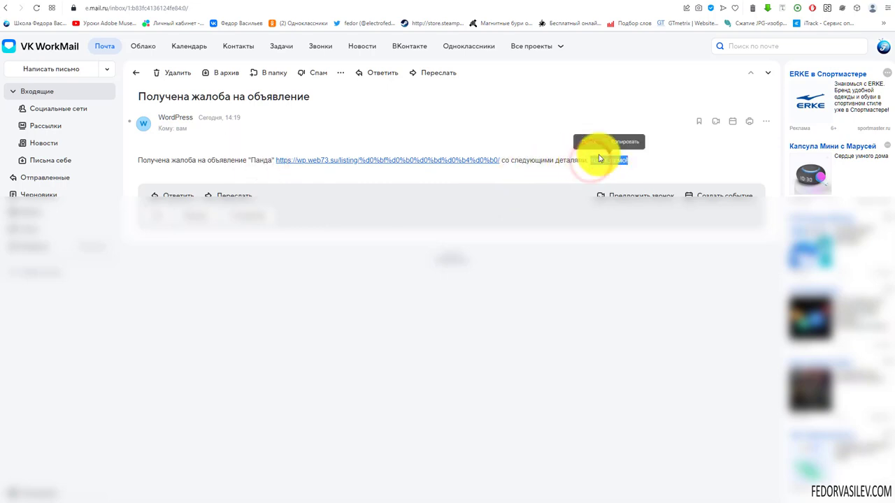
pyautogui.click(562, 180)
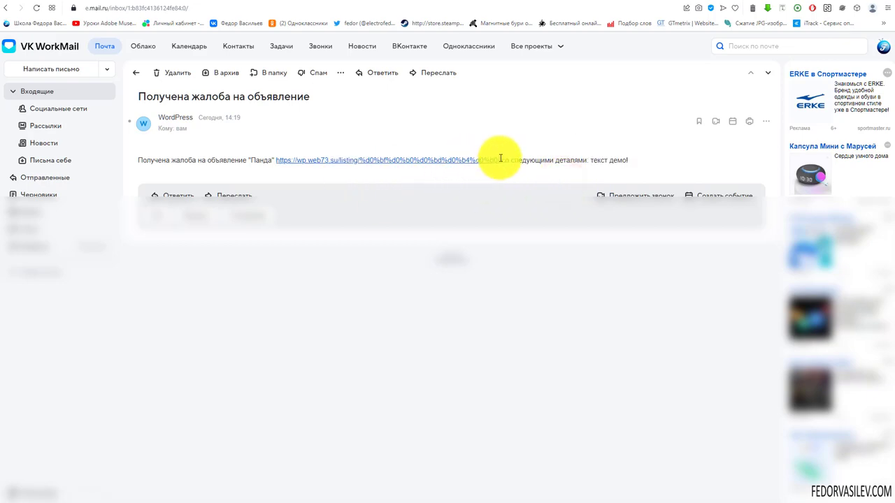
pyautogui.moveTo(499, 159); pyautogui.dragTo(293, 161)
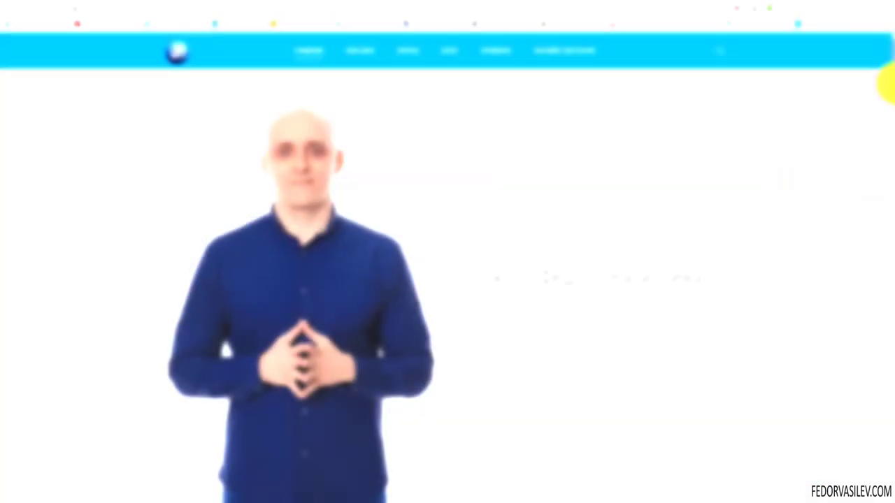
# Step: Open the Базовый курс по WordPress tutorial from the footer and scroll to its lessons
pyautogui.scroll(-10, 886, 80)
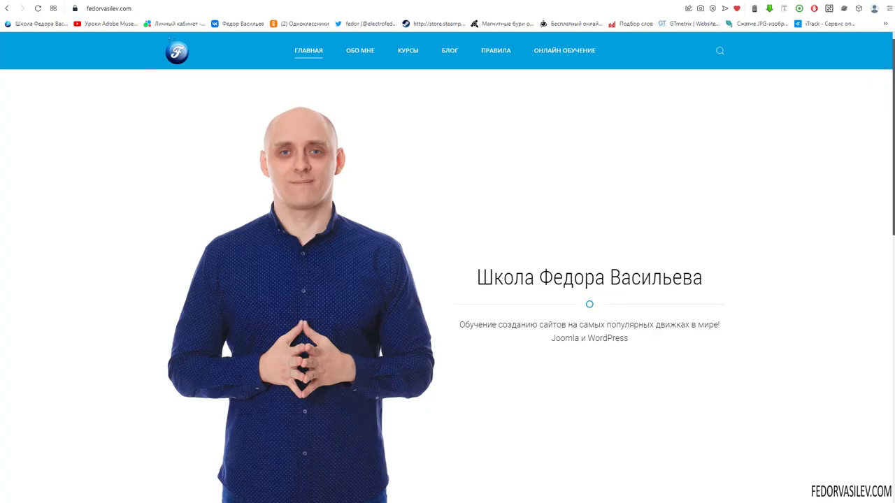
pyautogui.scroll(-10, 447, 279)
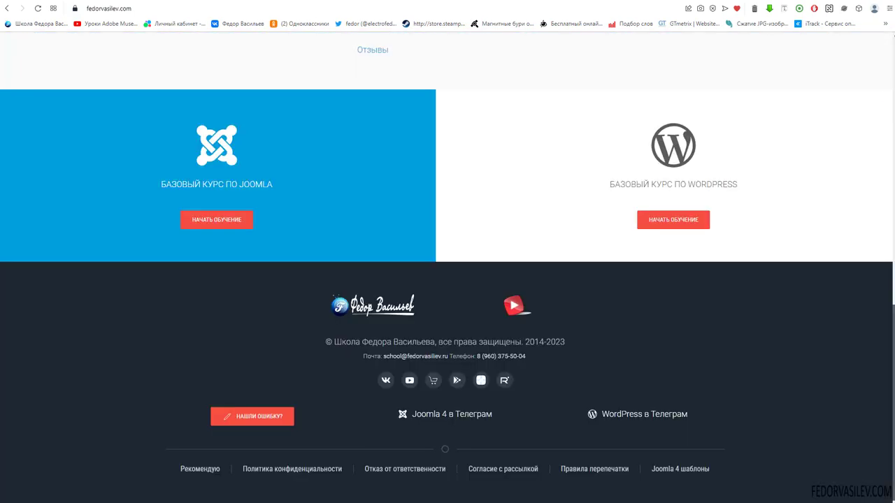
pyautogui.click(673, 227)
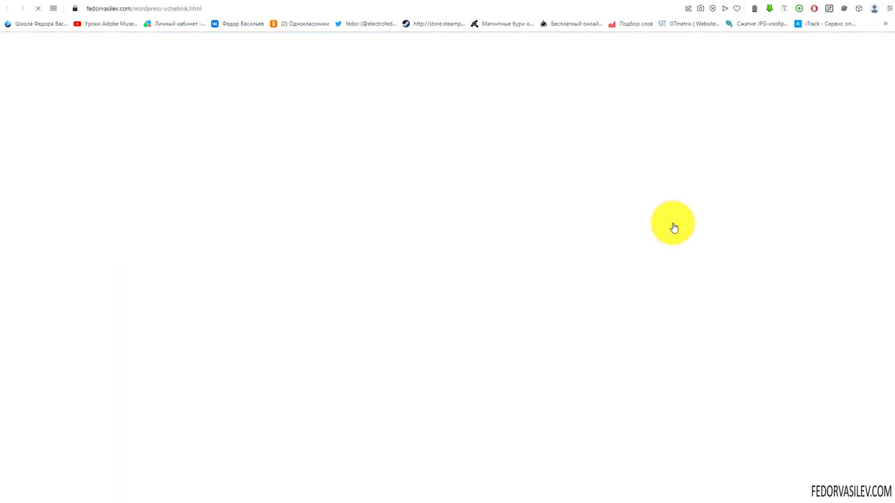
pyautogui.scroll(-1, 889, 105)
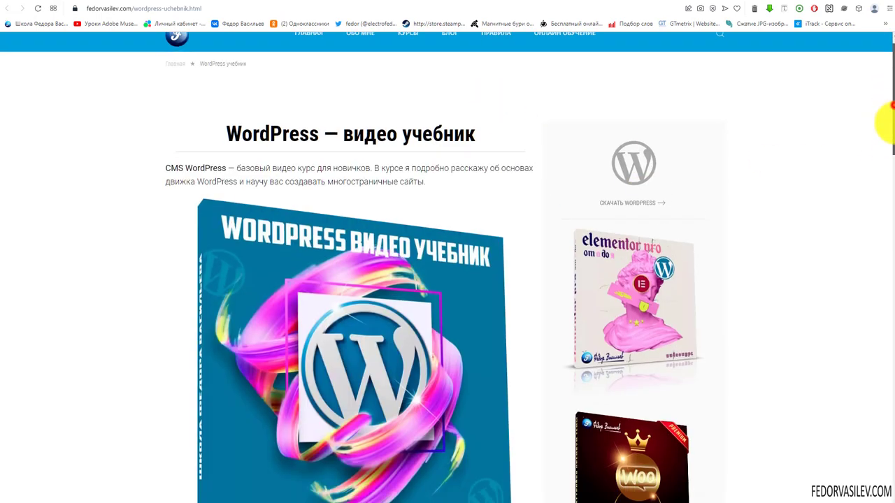
pyautogui.moveTo(892, 105); pyautogui.dragTo(893, 366)
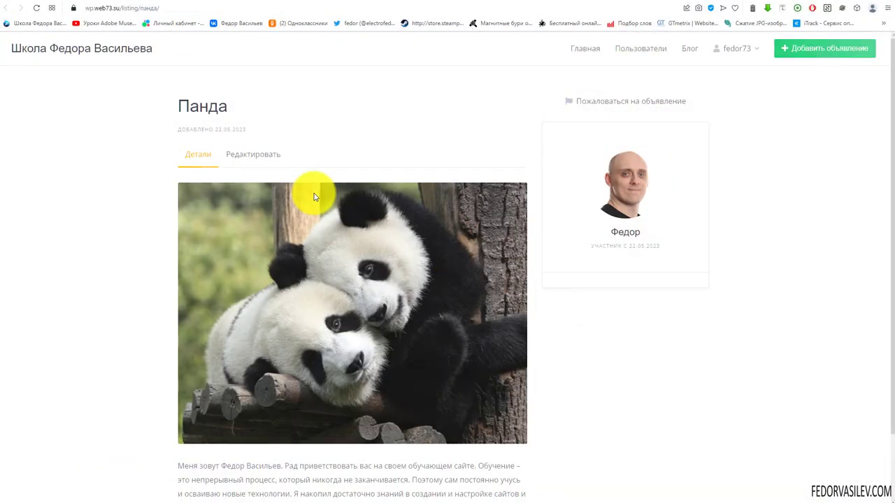
# Step: Go back to the site home page and switch to the wp-admin Консоль dashboard
pyautogui.scroll(-2, 205, 176)
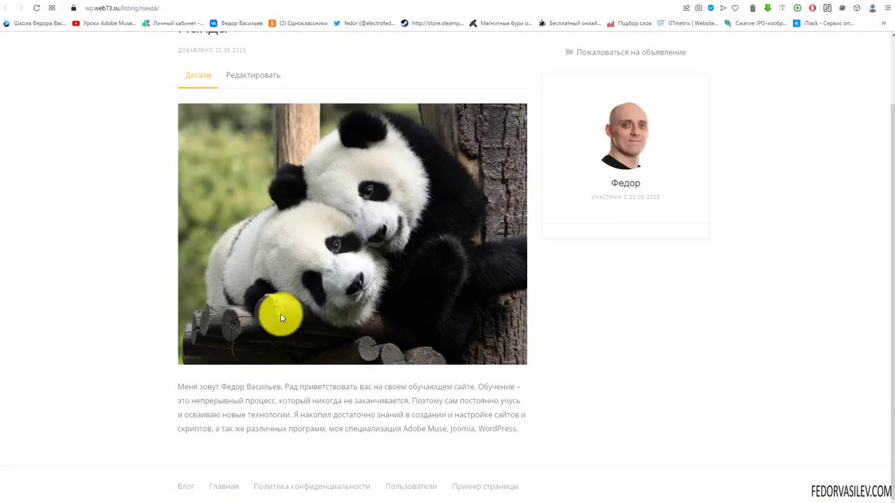
pyautogui.scroll(2, 280, 318)
pyautogui.scroll(-2, 230, 259)
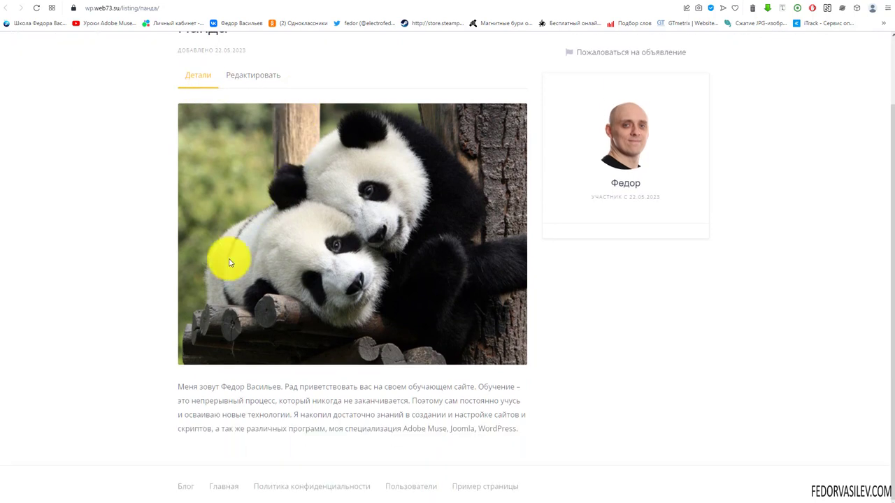
pyautogui.scroll(2, 260, 400)
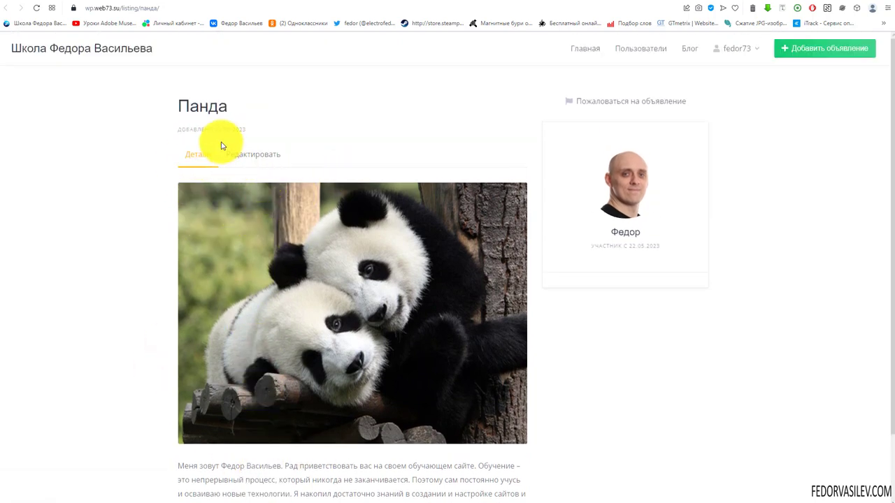
pyautogui.hotkey('alt', 'Left')
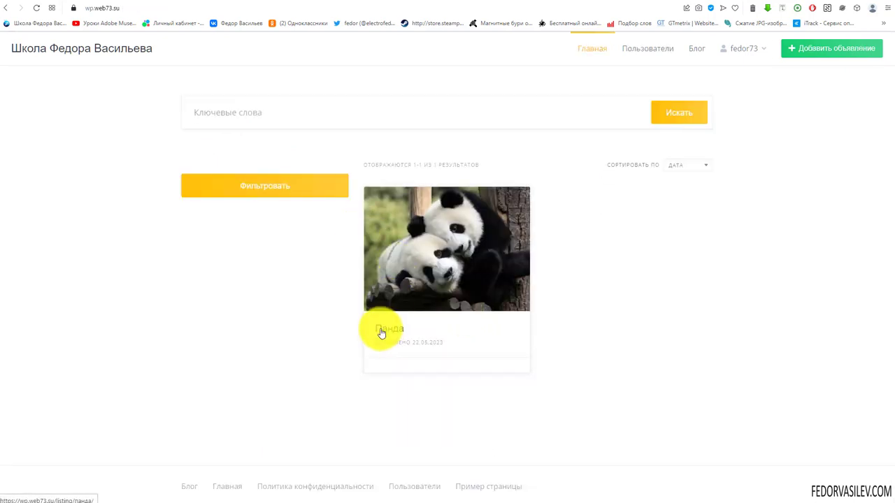
pyautogui.click(686, 7)
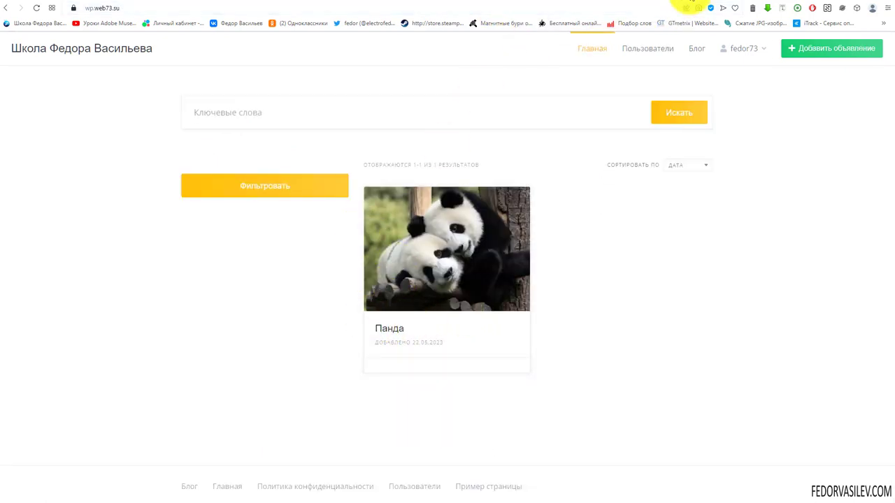
pyautogui.moveTo(8, 184)
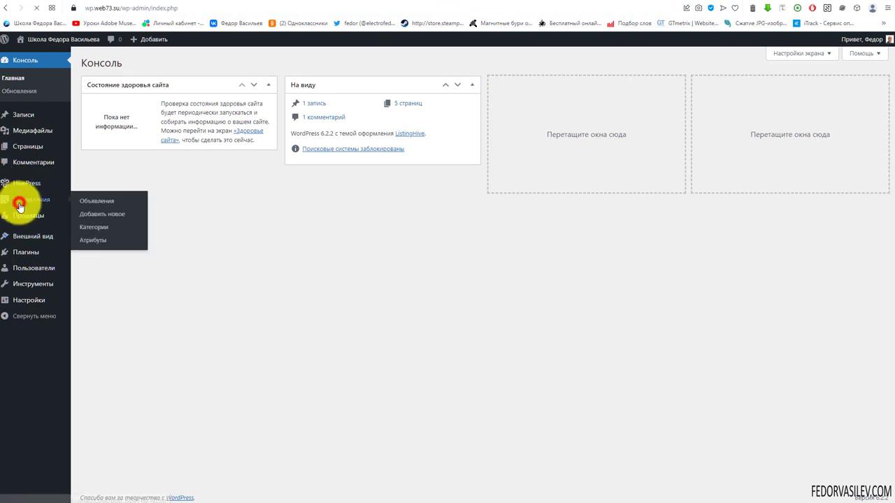
# Step: Open the Панда listing for editing and check its seller choices without changing them
pyautogui.click(20, 205)
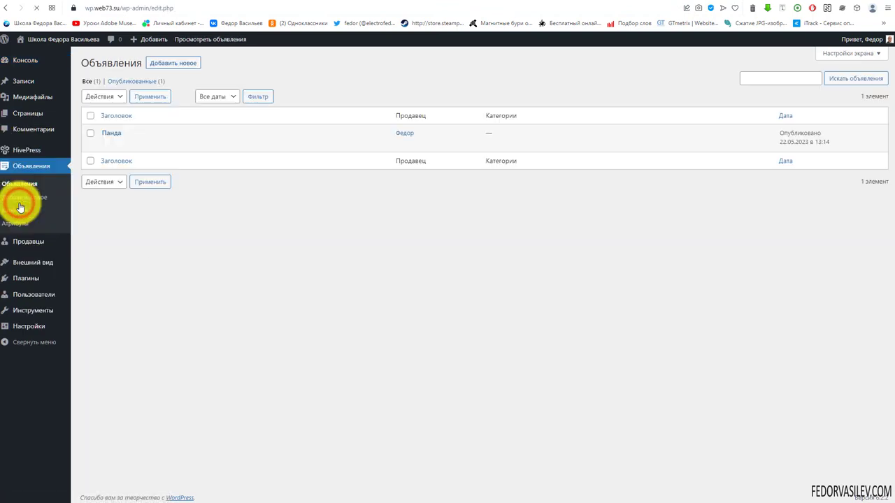
pyautogui.click(112, 133)
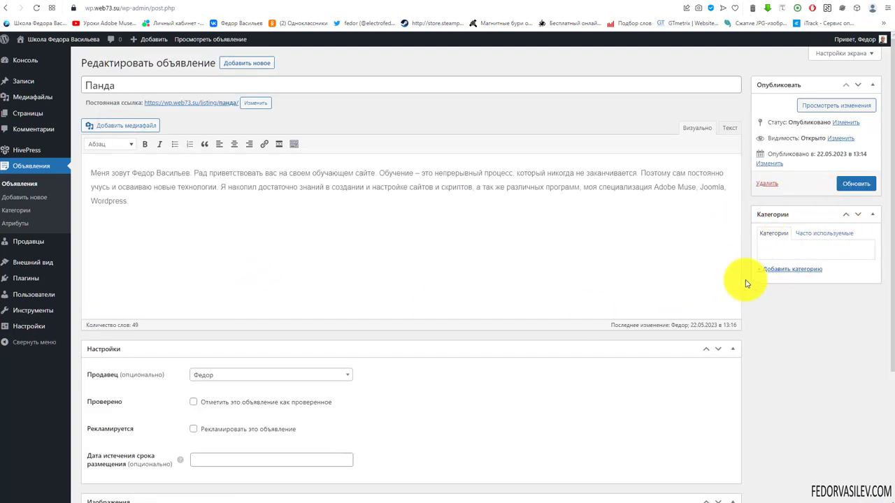
pyautogui.scroll(-2, 446, 91)
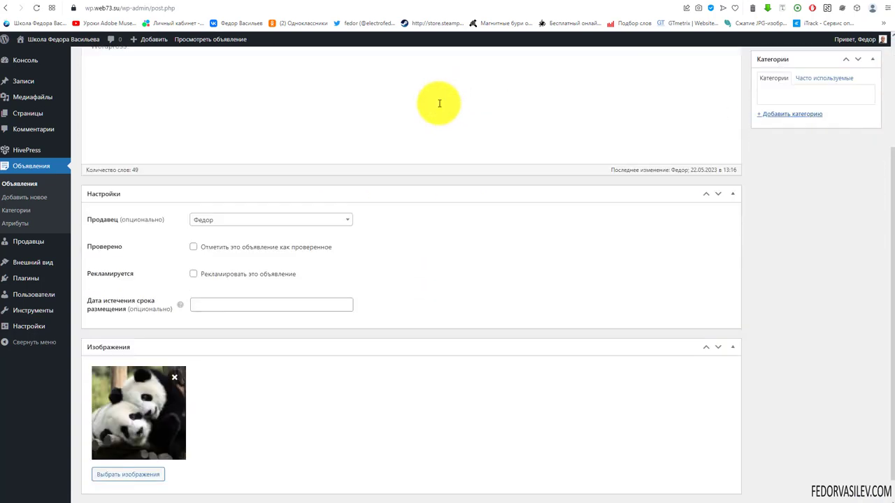
pyautogui.click(258, 223)
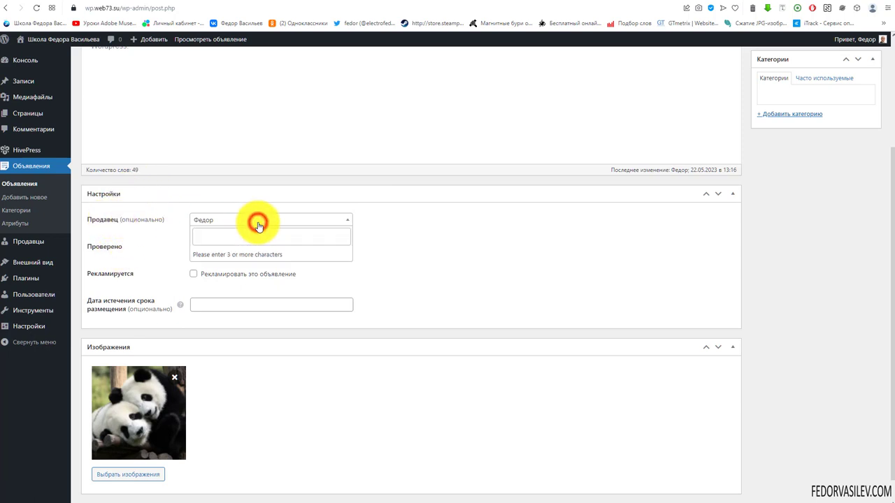
pyautogui.click(258, 222)
pyautogui.click(258, 222)
pyautogui.click(223, 242)
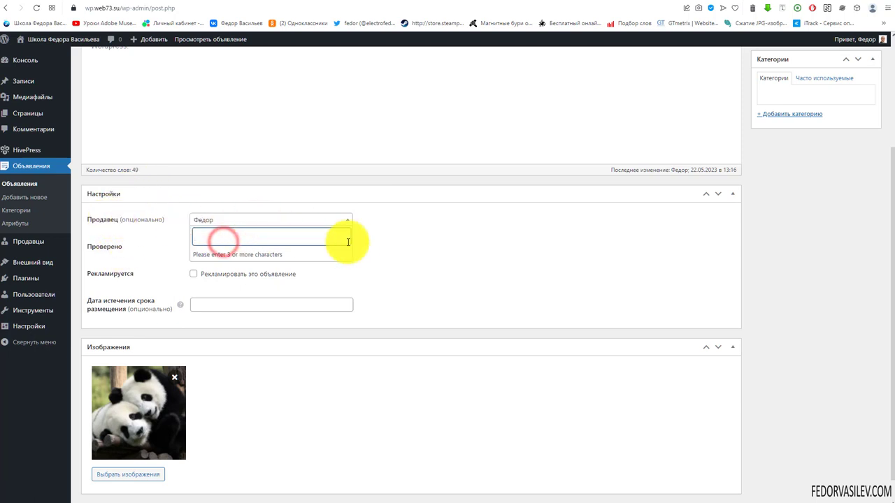
pyautogui.click(380, 222)
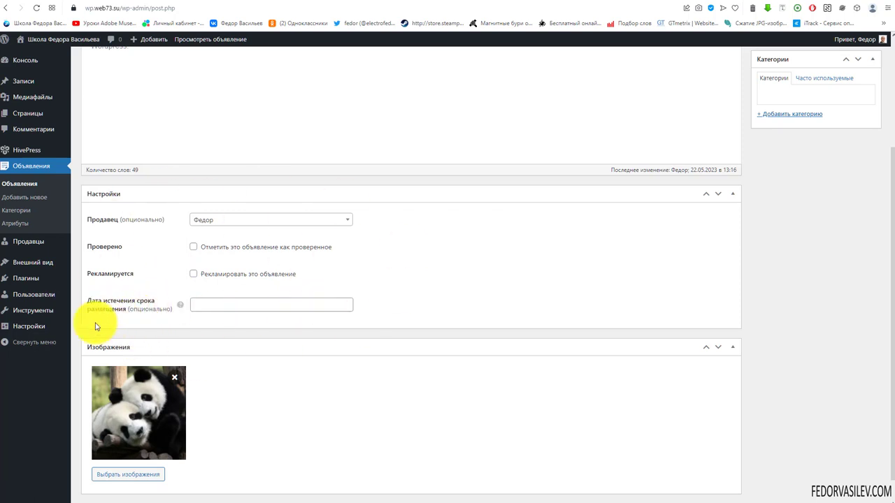
# Step: Set the listing expiry date to 23.05.2023, tick Проверено, and save the listing
pyautogui.moveTo(183, 308)
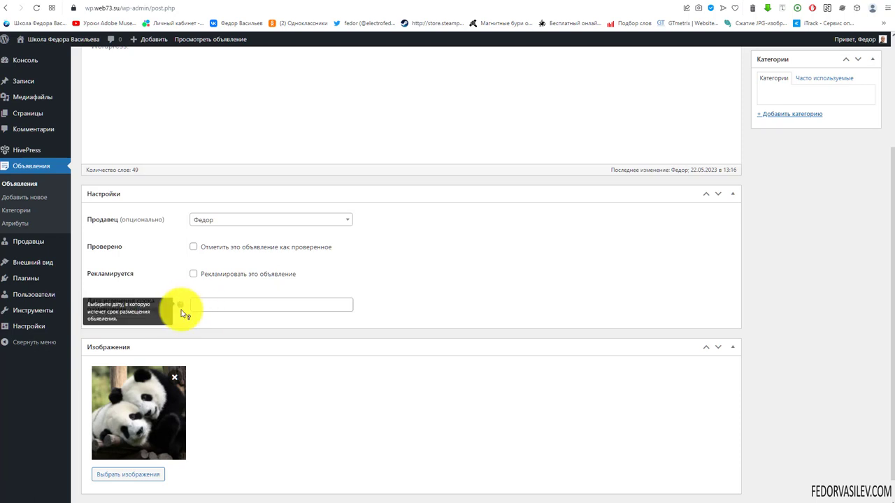
pyautogui.click(201, 309)
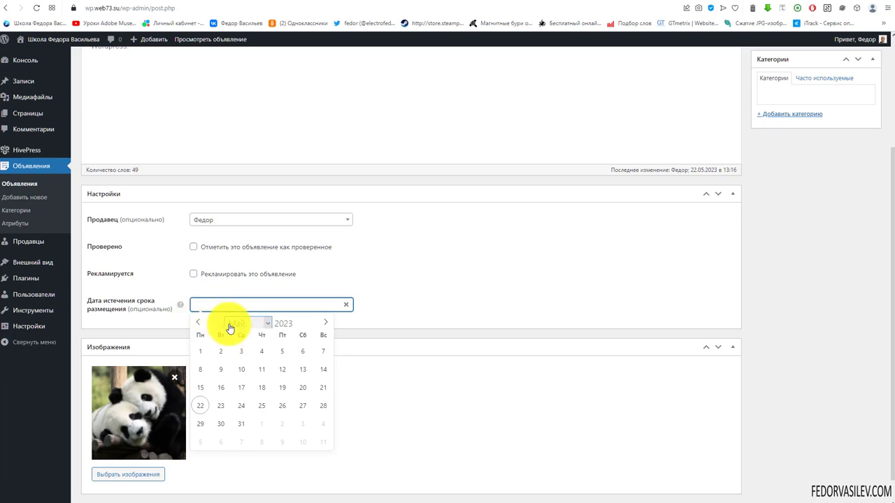
pyautogui.click(221, 407)
pyautogui.scroll(-1, 350, 349)
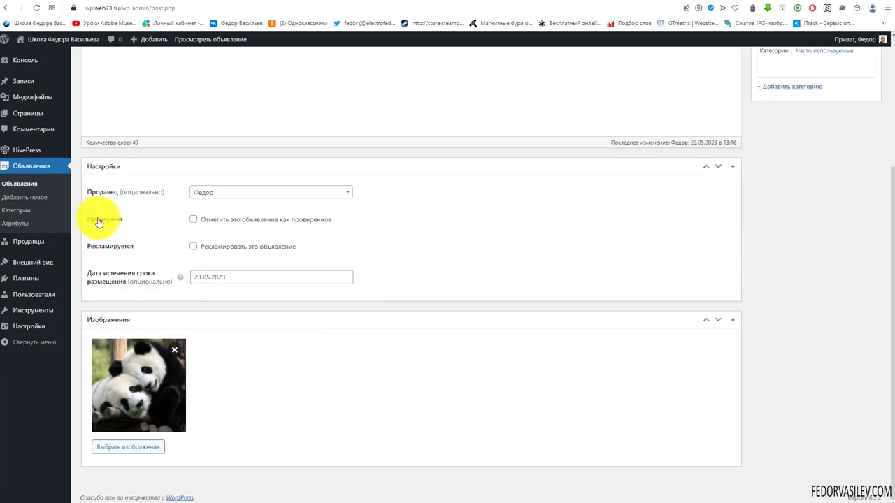
pyautogui.click(193, 219)
pyautogui.scroll(3, 786, 204)
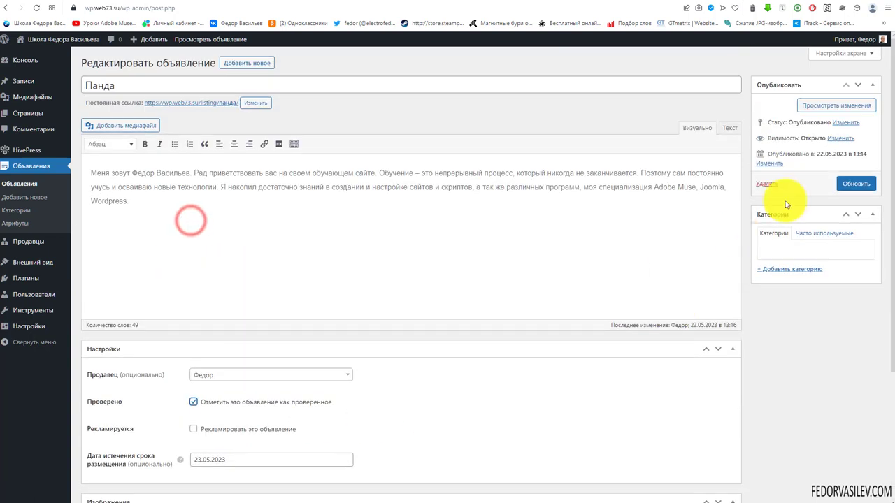
pyautogui.click(847, 184)
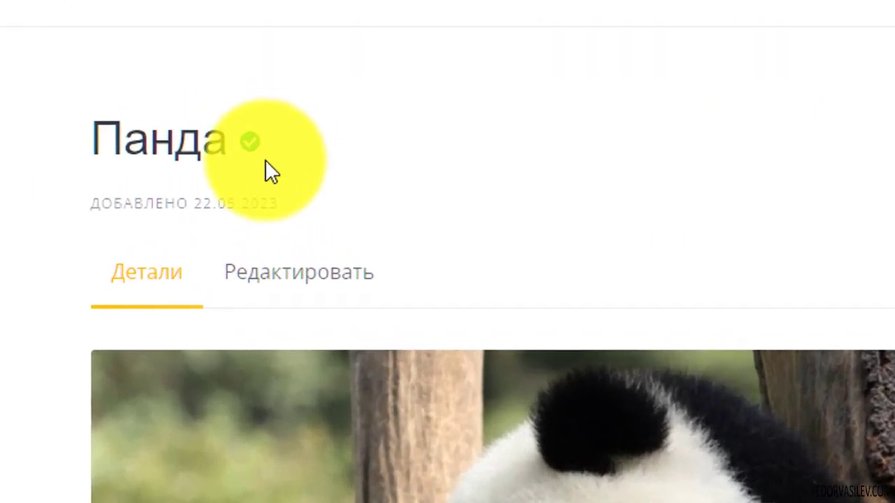
# Step: Check the green verified badge beside the Панда title, then go to the home page and the site's users page
pyautogui.doubleClick(271, 142)
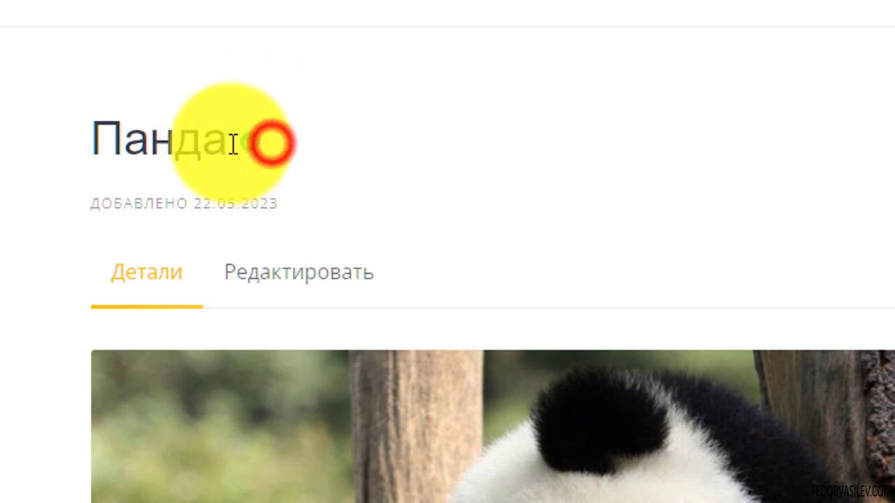
pyautogui.click(495, 189)
pyautogui.click(579, 46)
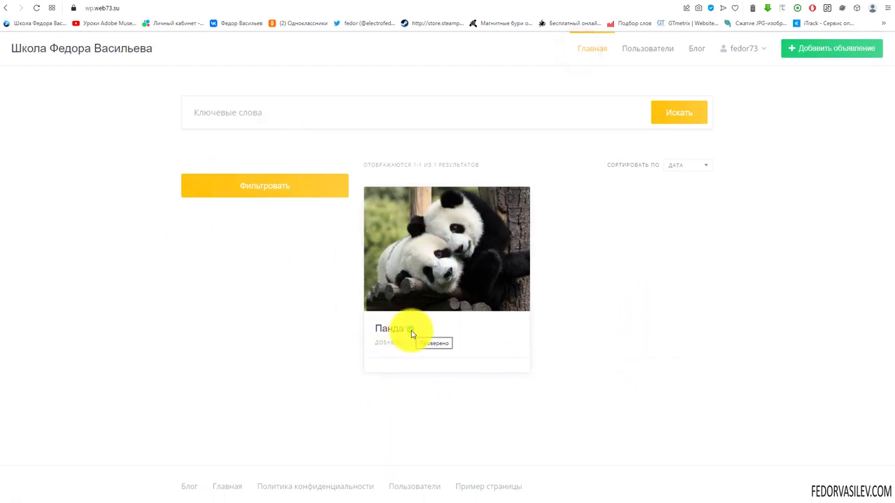
pyautogui.moveTo(733, 58)
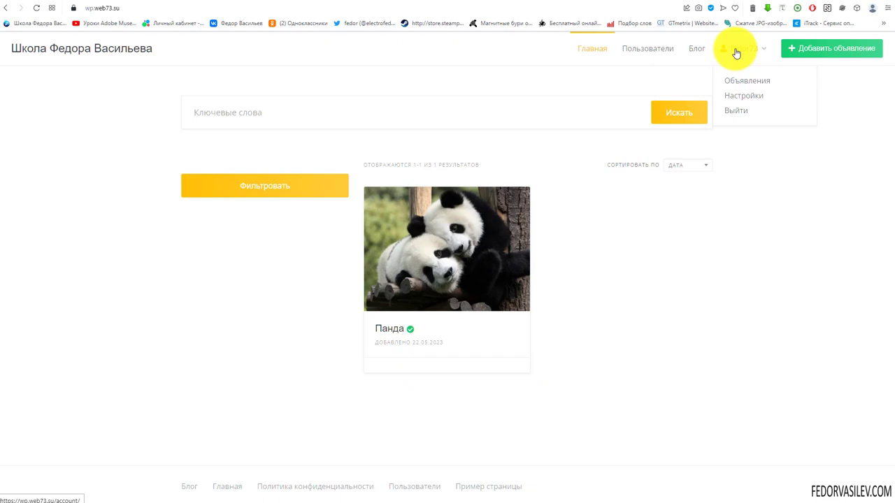
pyautogui.click(656, 49)
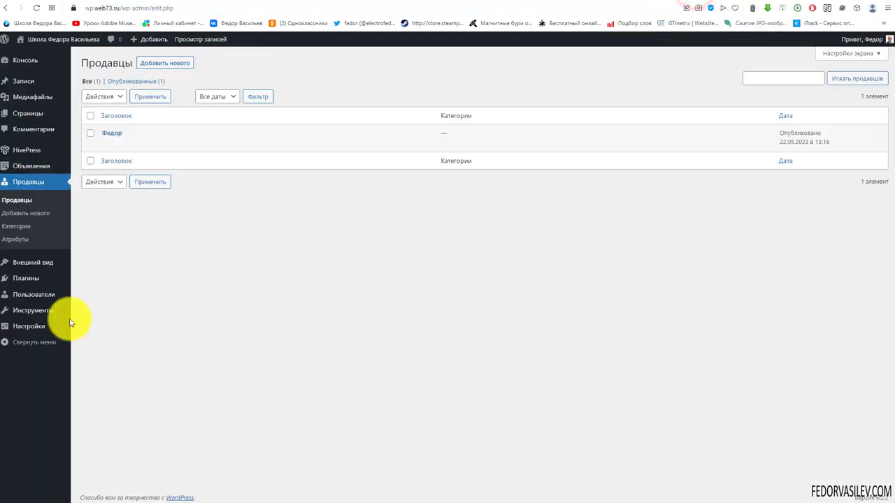
# Step: Open the seller's admin profile, tick Проверен under Настройки, and save it with Обновить
pyautogui.moveTo(21, 312)
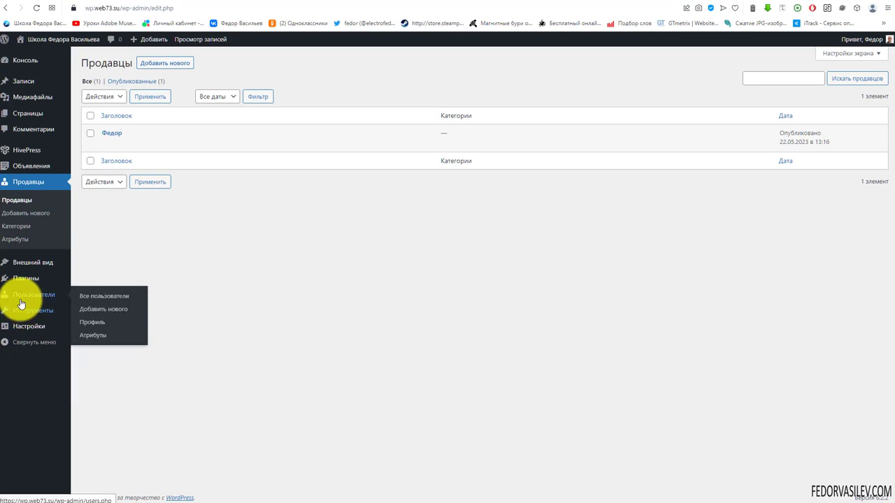
pyautogui.click(23, 302)
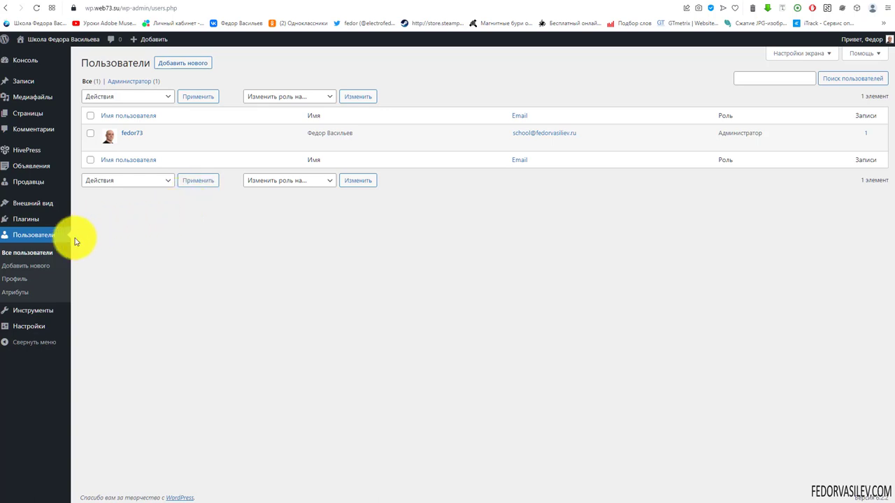
pyautogui.moveTo(22, 188)
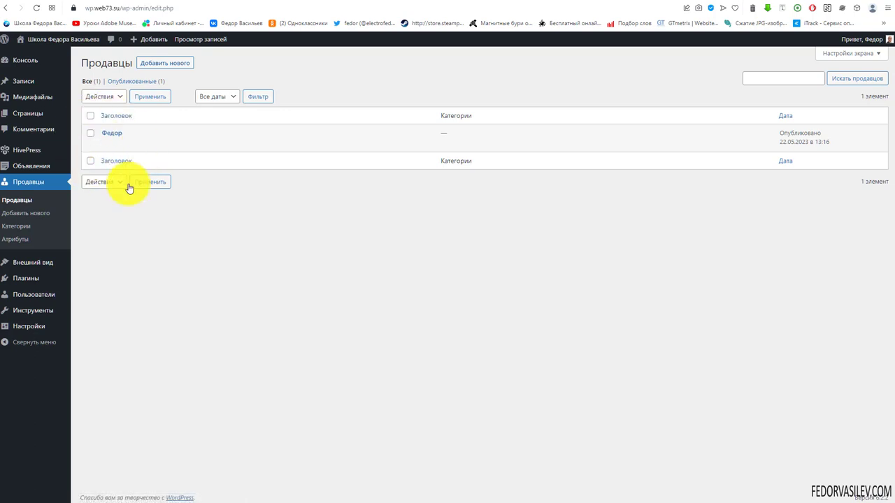
pyautogui.click(110, 136)
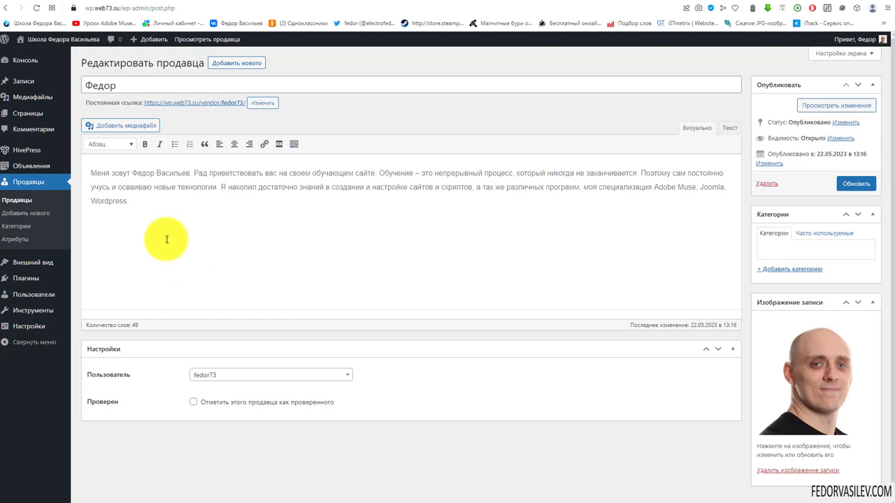
pyautogui.moveTo(149, 205); pyautogui.dragTo(24, 180)
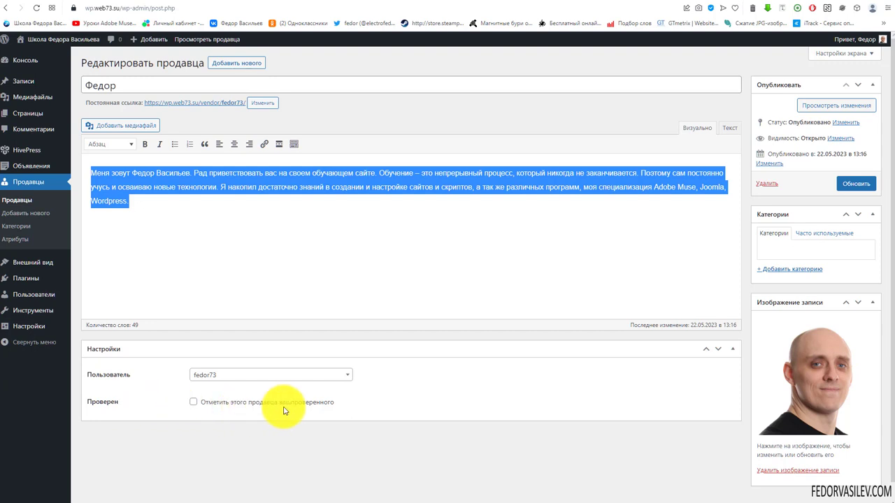
pyautogui.click(193, 402)
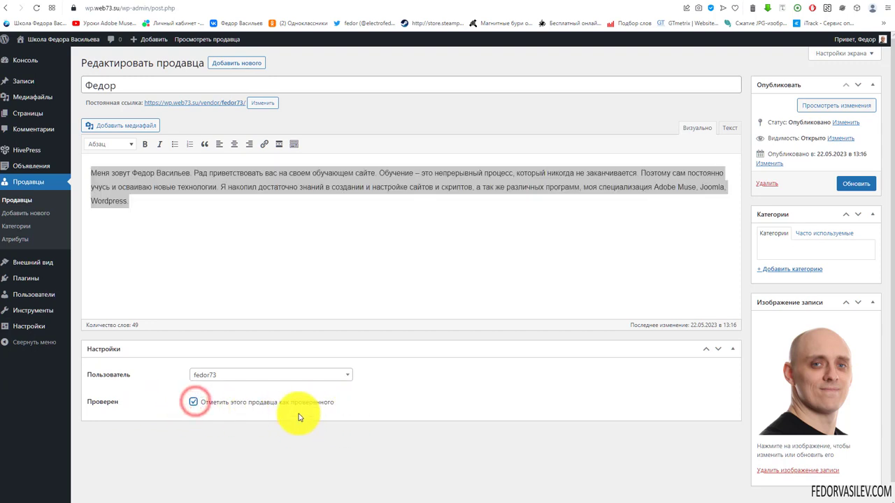
pyautogui.click(852, 186)
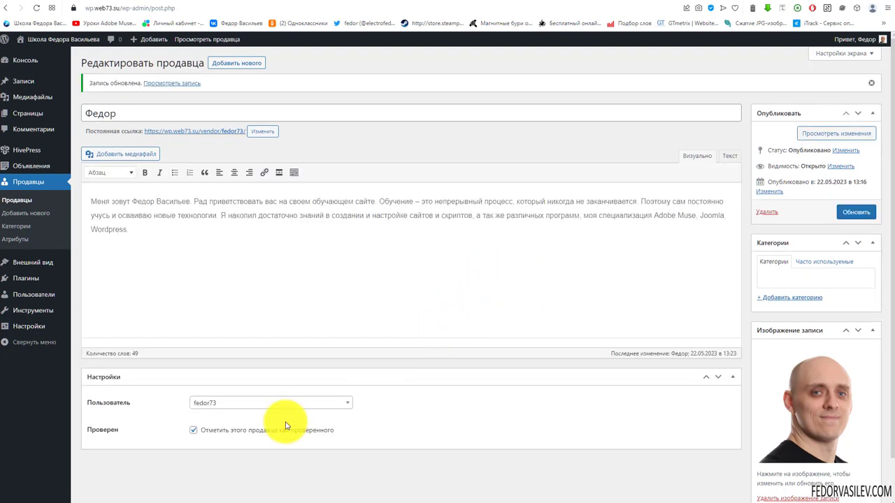
pyautogui.scroll(-2, 799, 314)
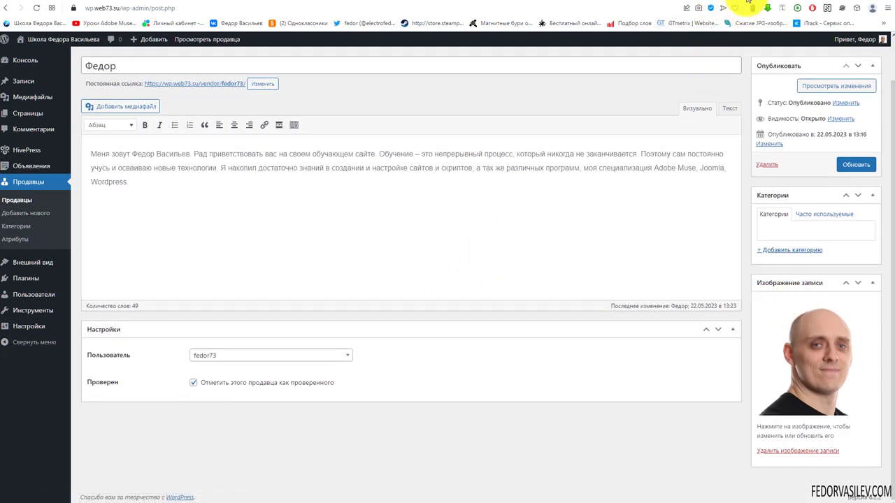
pyautogui.click(746, 2)
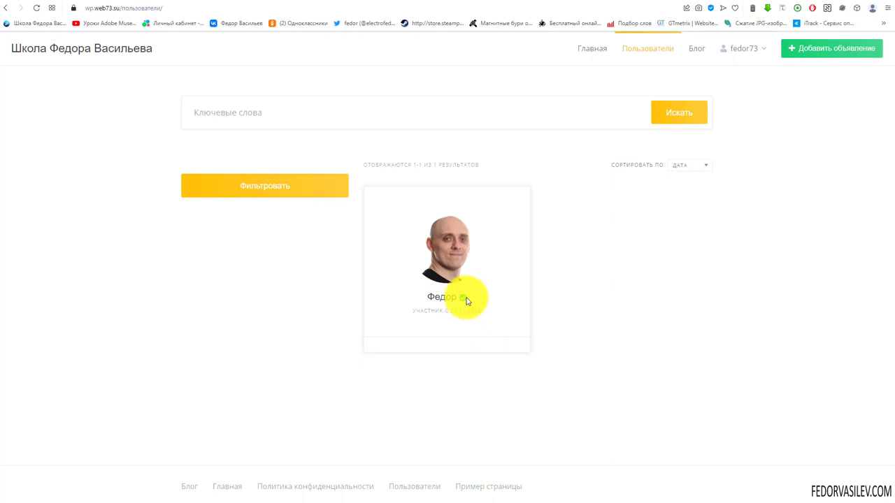
# Step: On the site's users page, confirm the seller's card shows the green Проверен badge
pyautogui.click(419, 310)
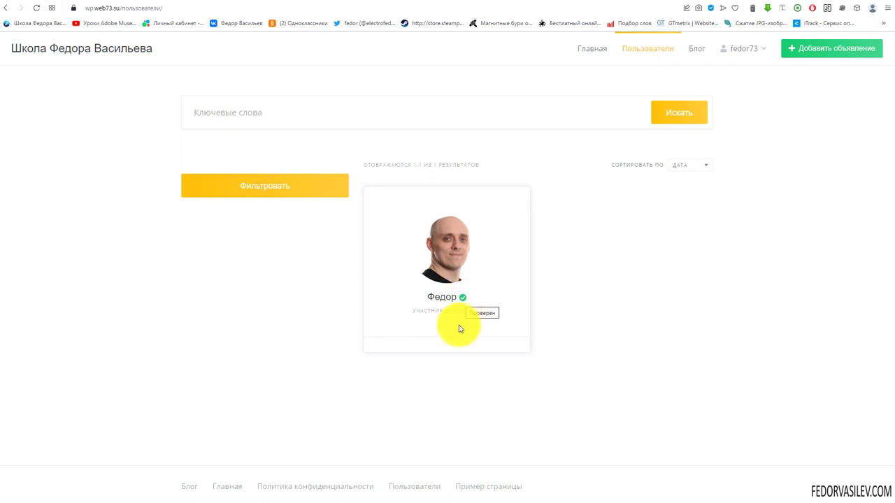
pyautogui.moveTo(463, 299)
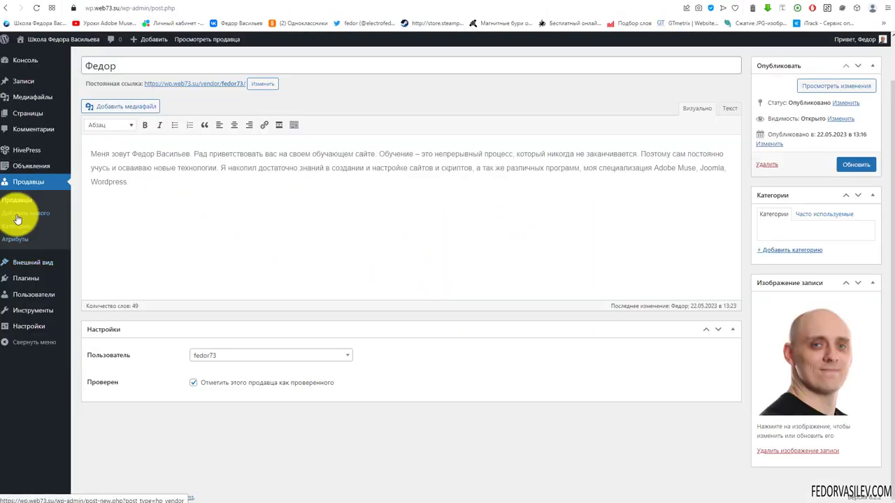
# Step: Tick Рекламировать on the Панда listing, set the featuring expiry to 31.05.2023, and save
pyautogui.click(17, 218)
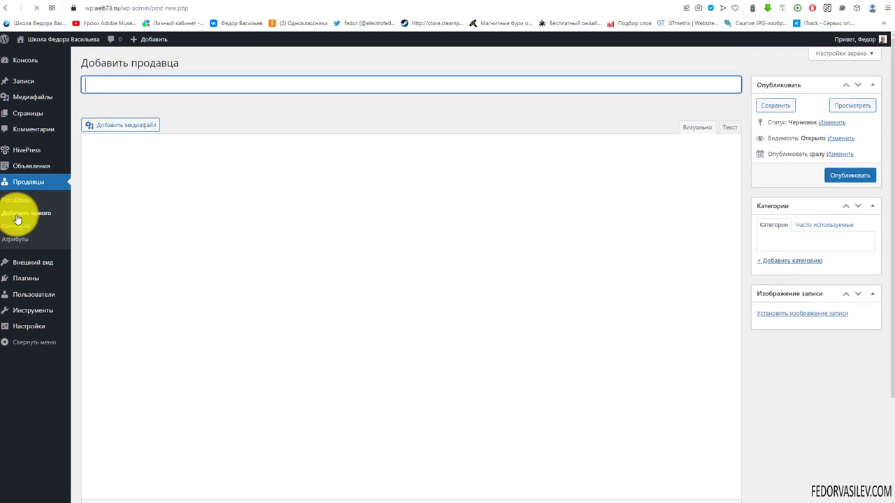
pyautogui.click(11, 229)
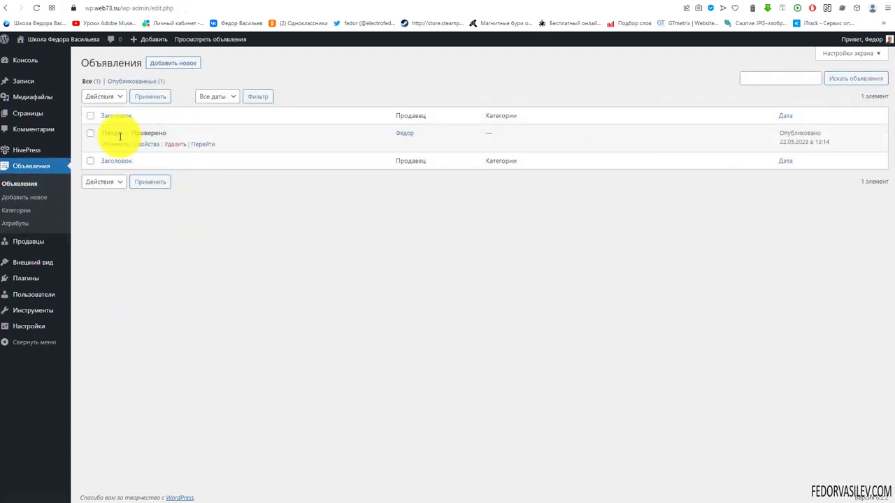
pyautogui.click(116, 139)
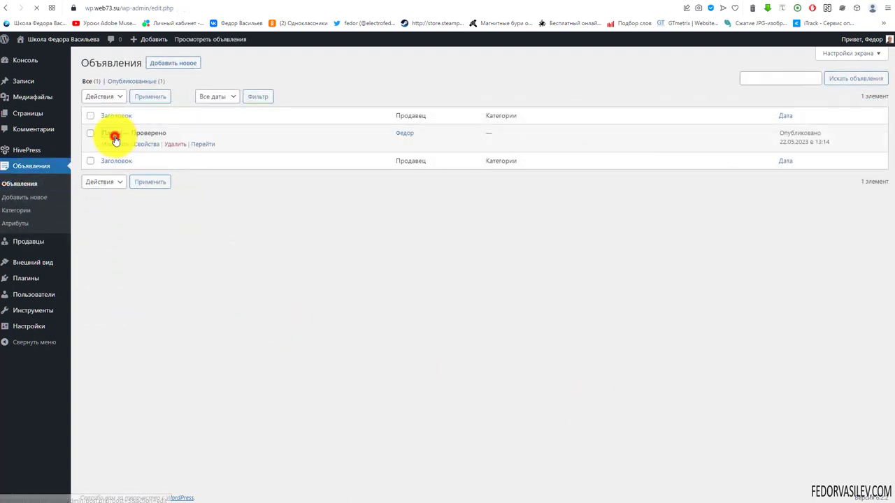
pyautogui.scroll(-2, 339, 372)
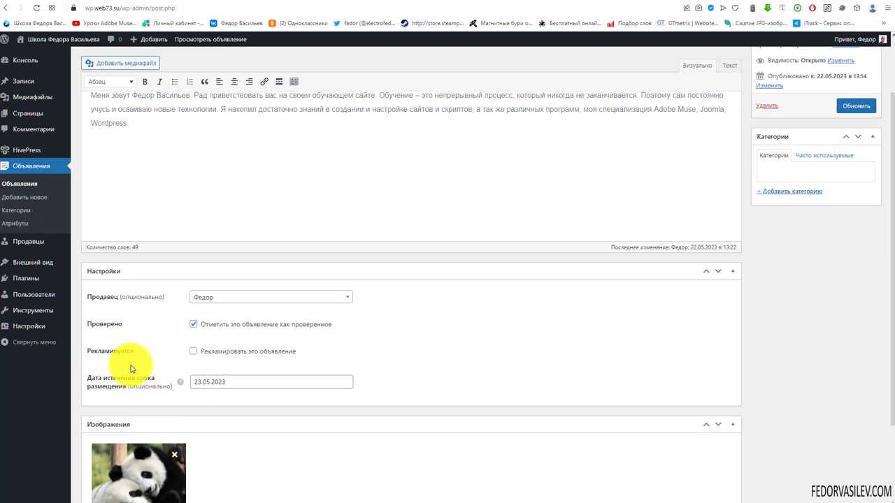
pyautogui.click(193, 352)
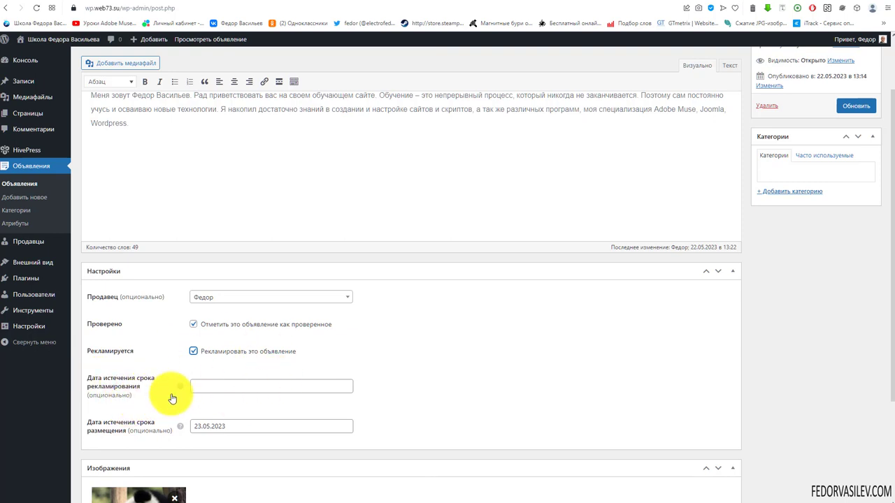
pyautogui.moveTo(179, 389)
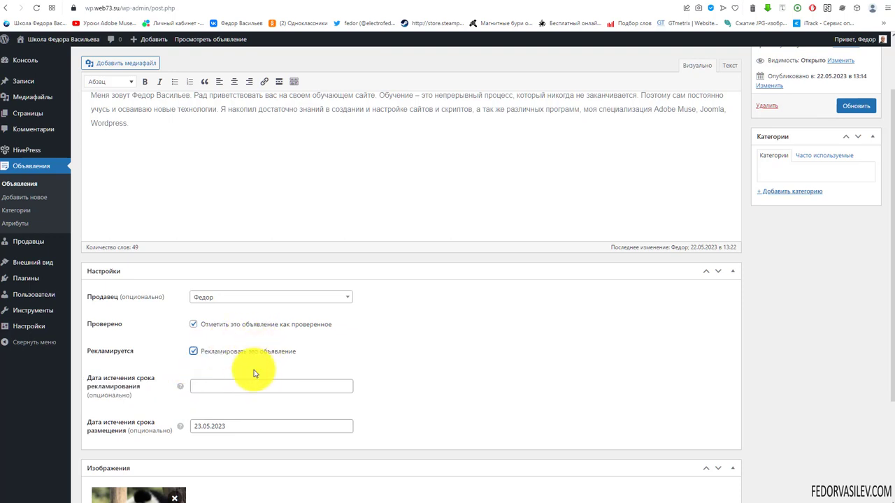
pyautogui.click(210, 386)
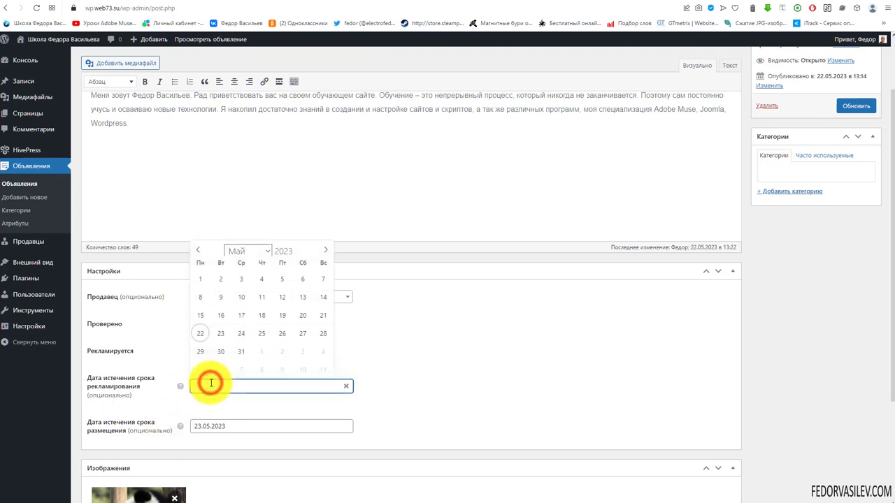
pyautogui.click(241, 352)
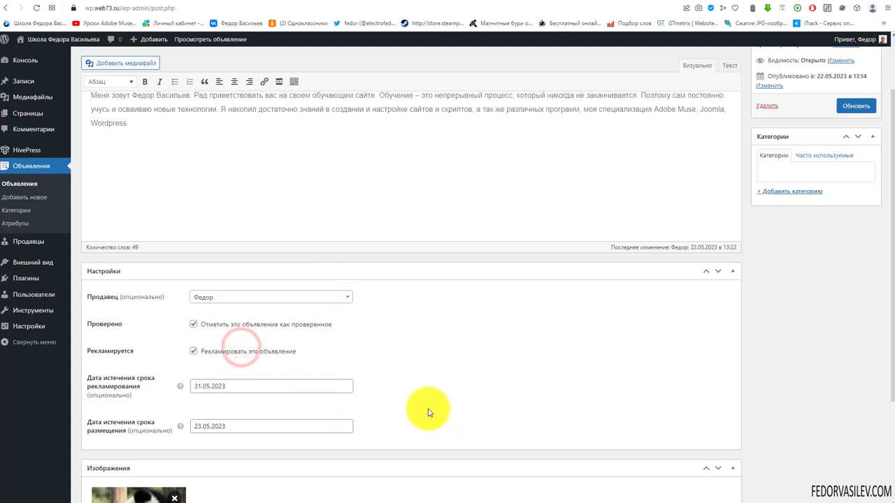
pyautogui.scroll(1, 606, 342)
pyautogui.click(843, 184)
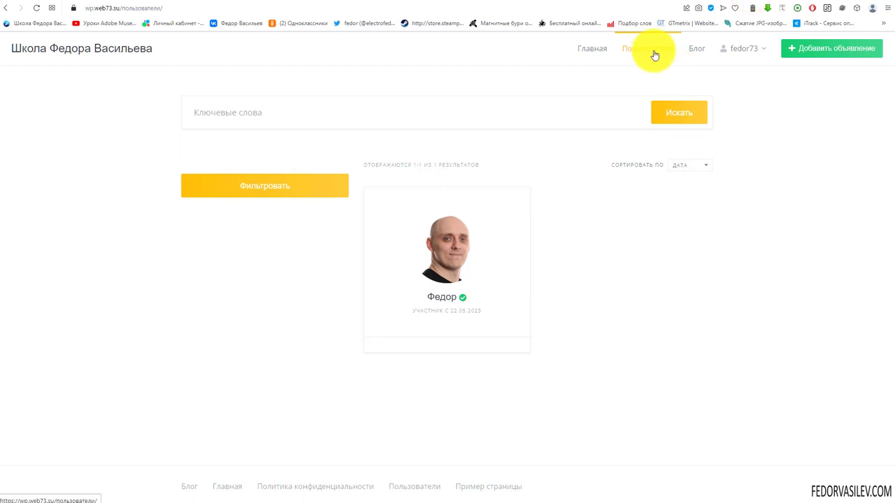
# Step: Go to the site's home page and log out with Выйти from the header user menu
pyautogui.click(592, 47)
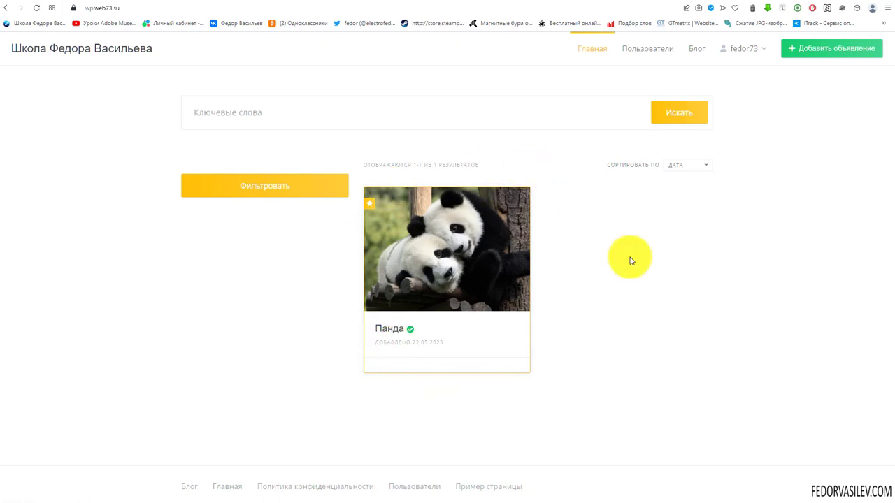
pyautogui.click(743, 49)
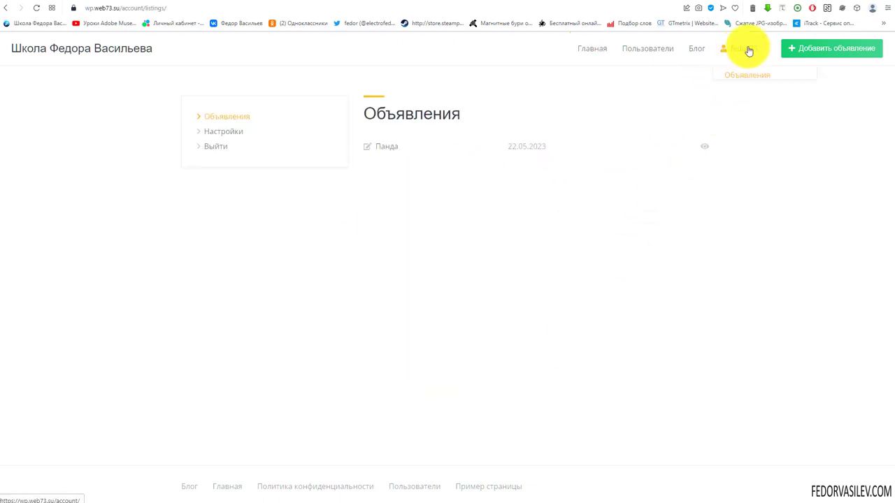
pyautogui.click(726, 111)
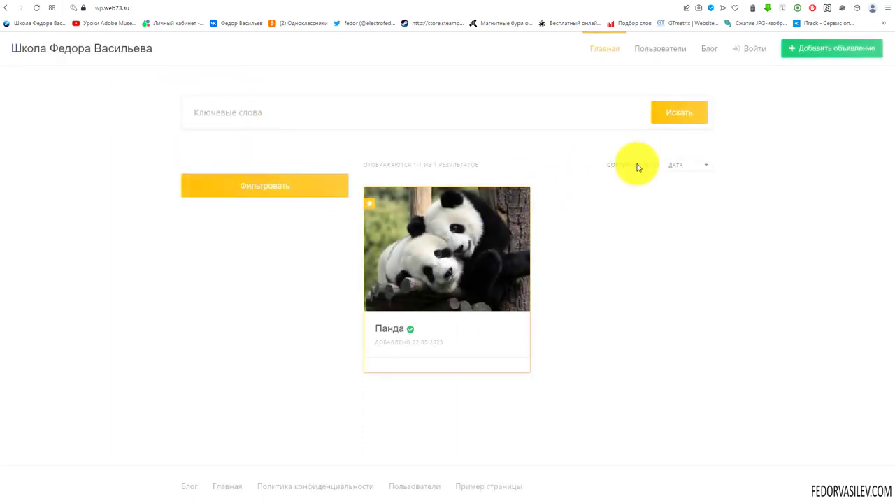
# Step: Register a new site account with an e-mail, an 8+ character password, and the terms accepted
pyautogui.click(757, 53)
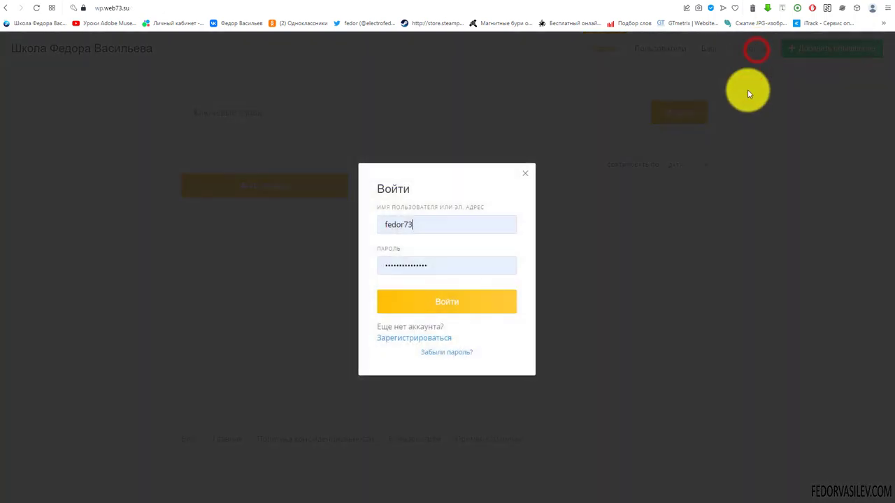
pyautogui.click(395, 339)
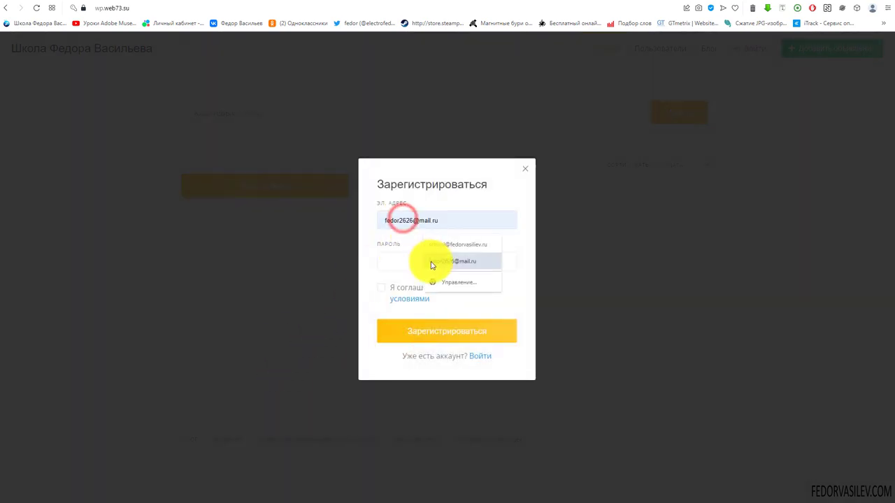
pyautogui.click(432, 262)
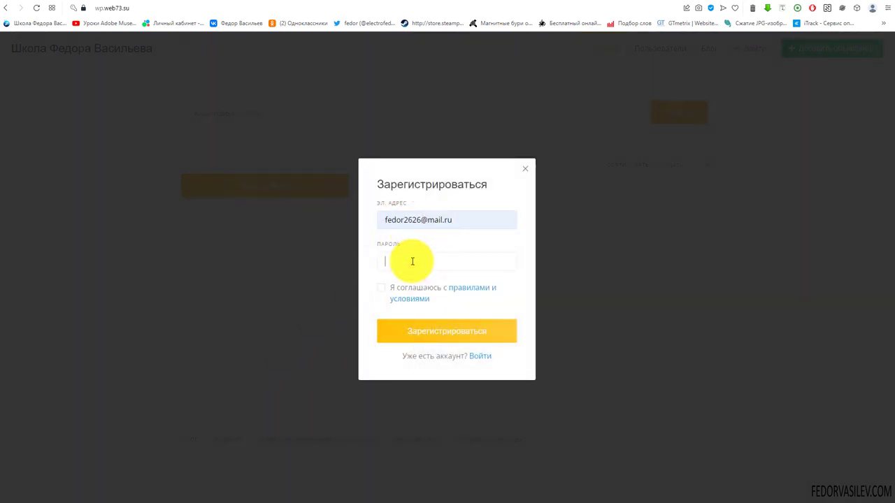
pyautogui.write('123456')
pyautogui.click(381, 288)
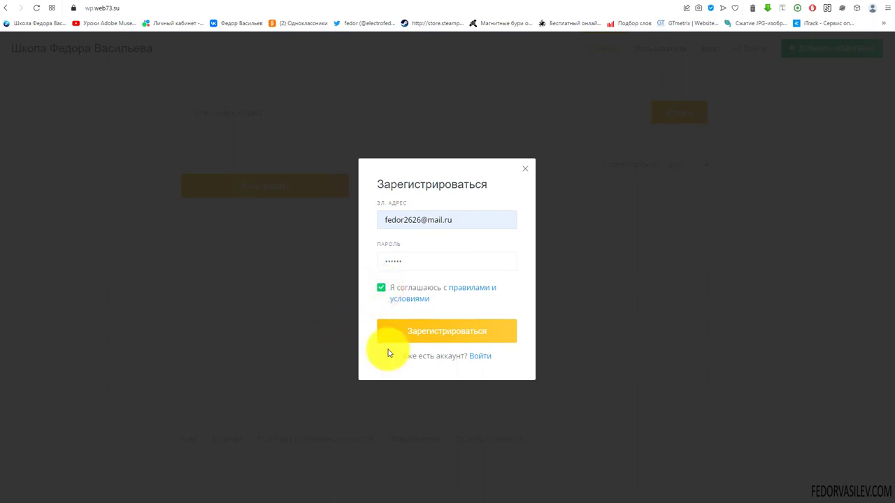
pyautogui.click(415, 336)
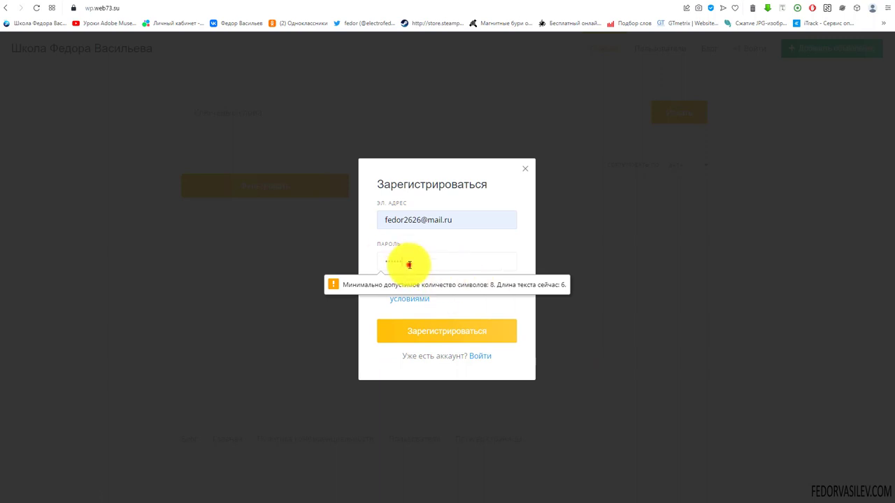
pyautogui.doubleClick(408, 261)
pyautogui.write('1')
pyautogui.click(447, 331)
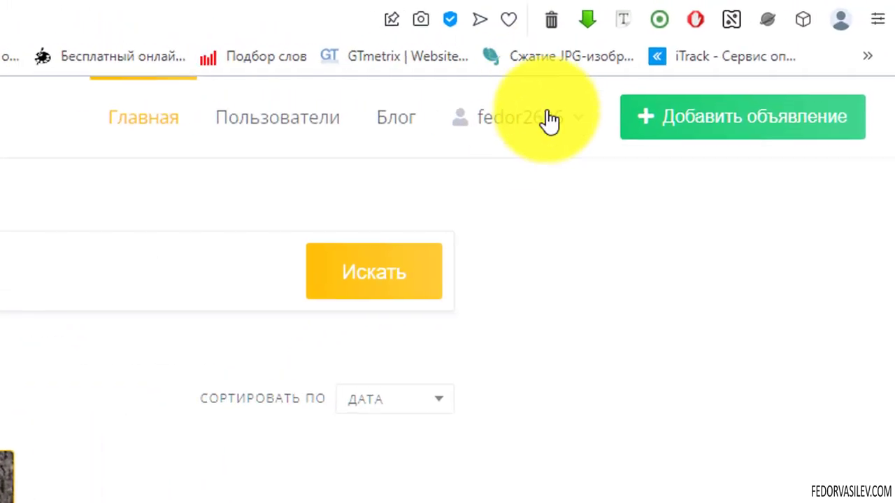
# Step: Open the new user's Настройки page from the username dropdown and look over its fields
pyautogui.click(542, 119)
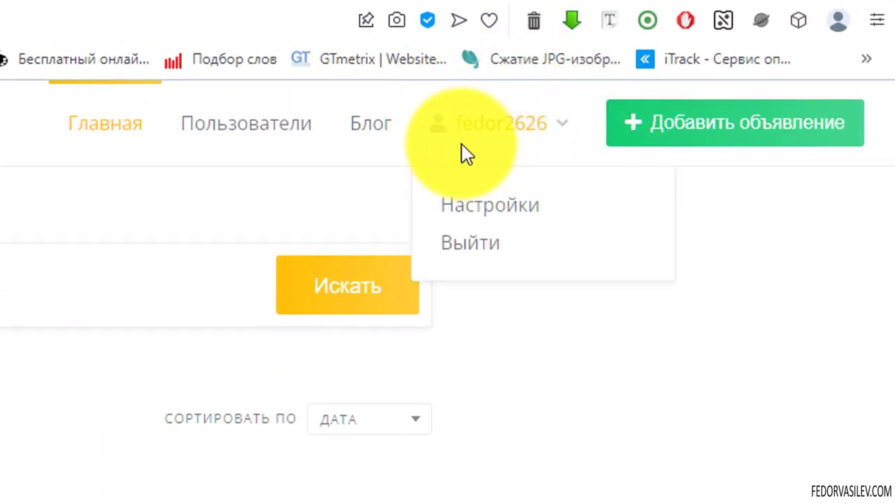
pyautogui.click(482, 129)
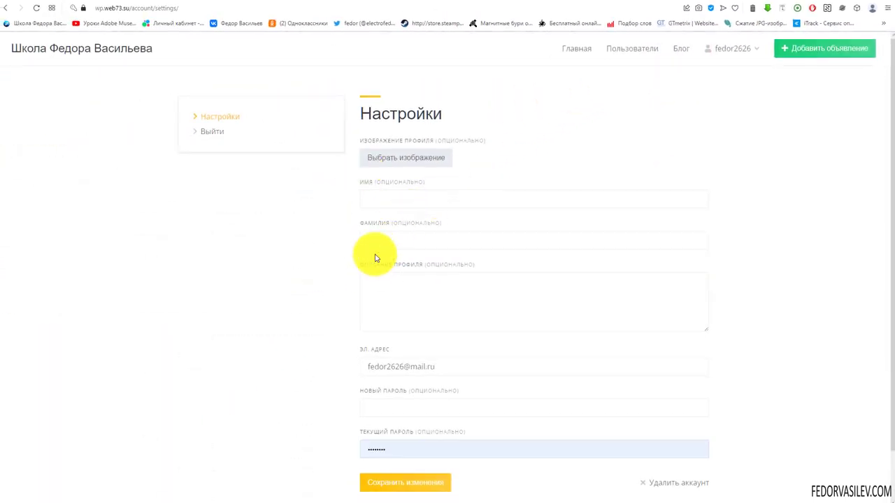
pyautogui.scroll(-2, 374, 165)
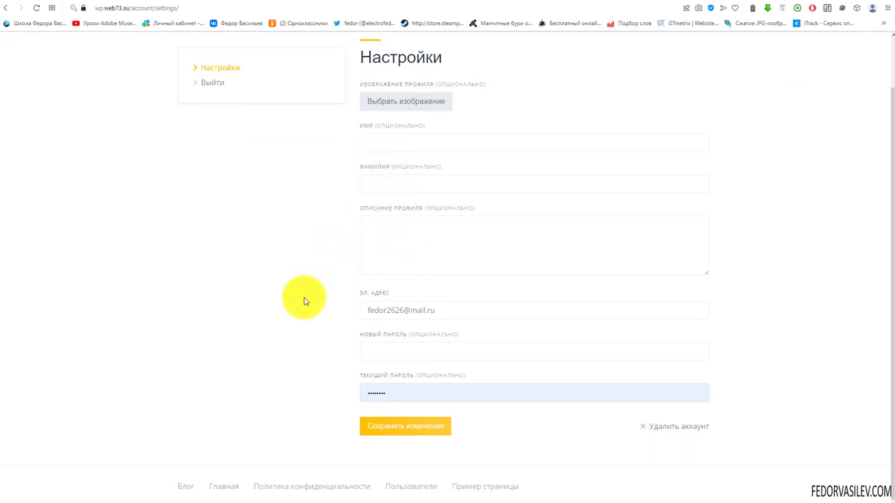
pyautogui.scroll(2, 308, 291)
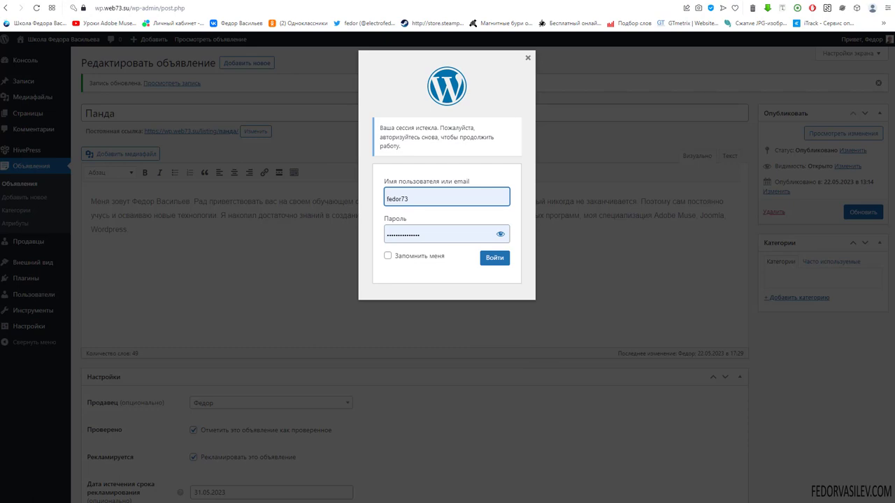
# Step: Check Все пользователи for the new account listed as Подписчик, then open Продавцы
pyautogui.click(31, 265)
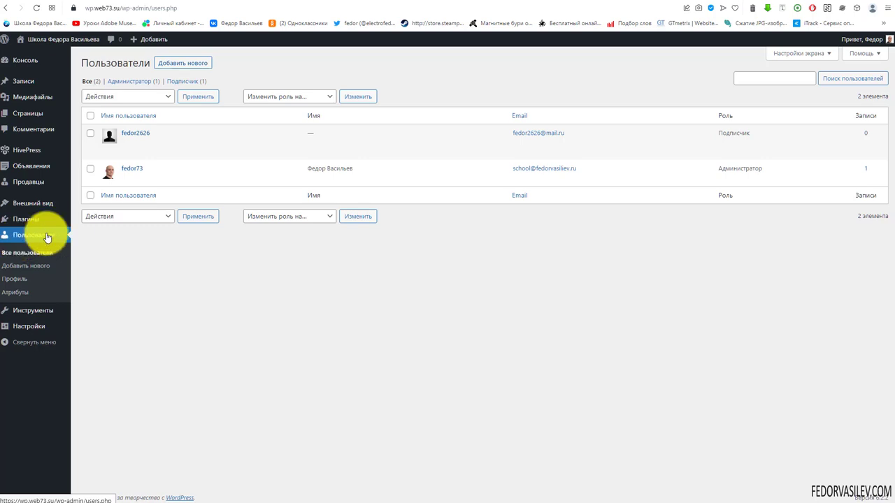
pyautogui.moveTo(109, 129)
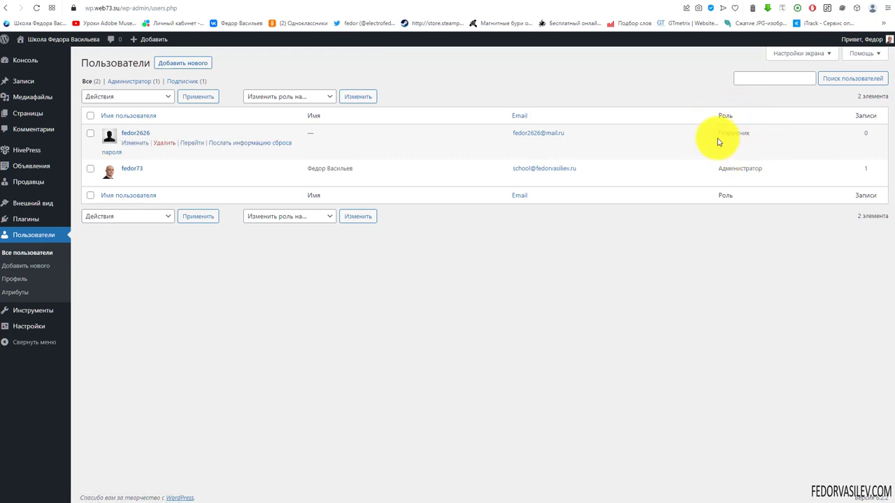
pyautogui.click(27, 180)
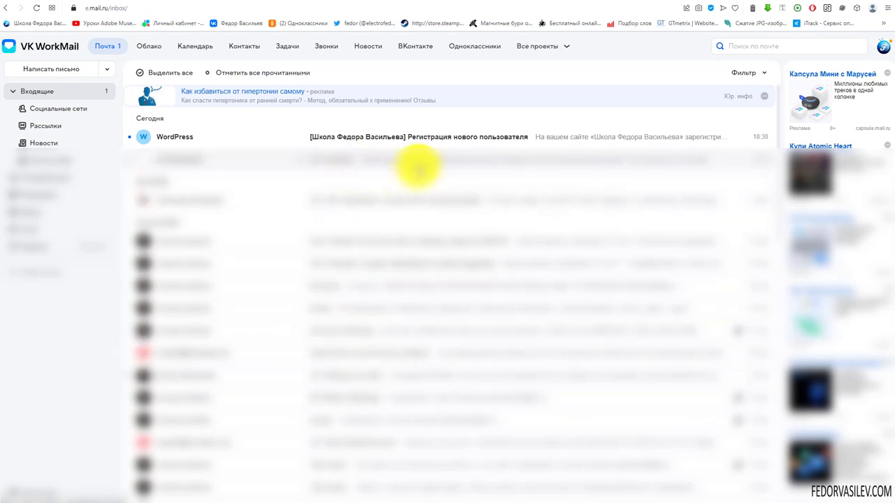
# Step: Open the 'Регистрация нового пользователя' e-mail and highlight its site name, username and e-mail lines
pyautogui.click(480, 139)
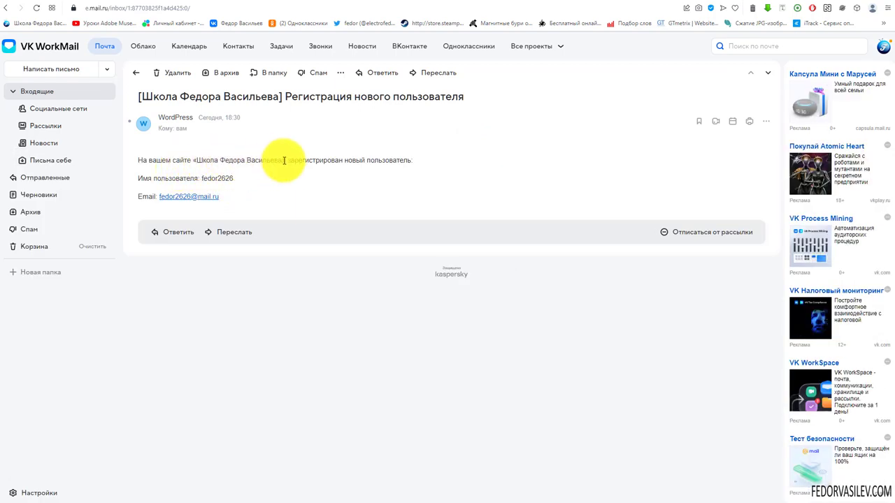
pyautogui.moveTo(283, 160); pyautogui.dragTo(202, 162)
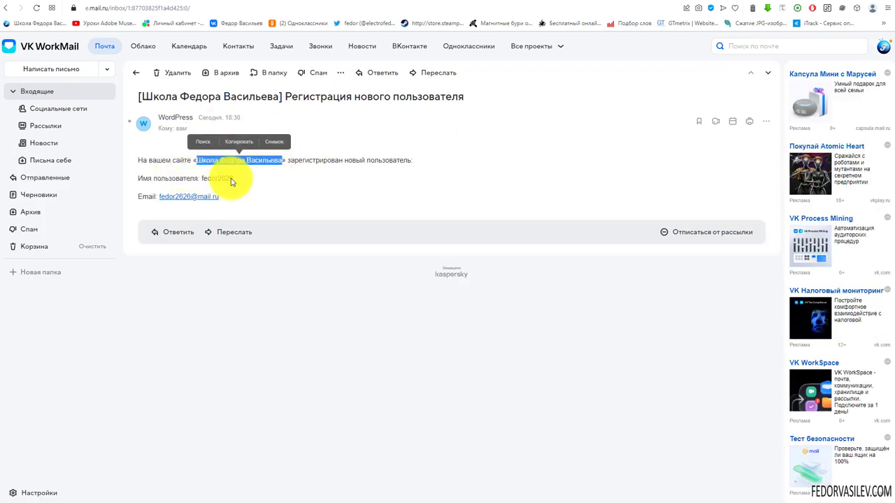
pyautogui.click(295, 180)
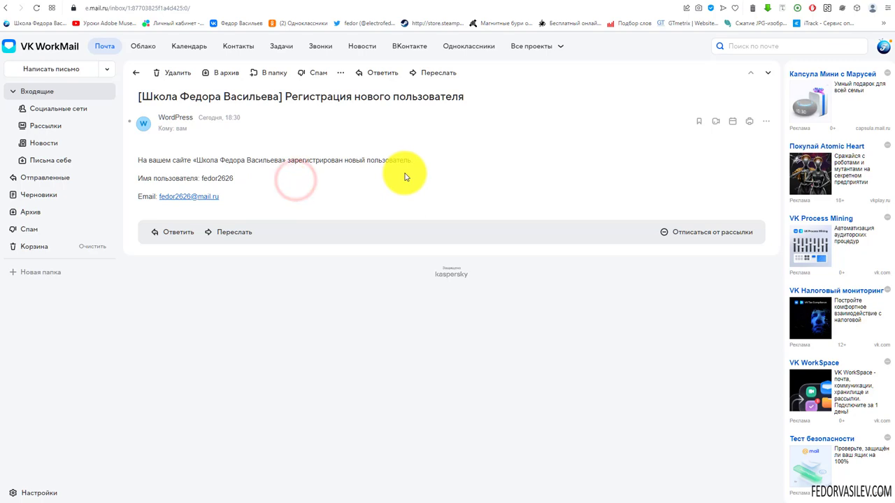
pyautogui.moveTo(244, 176); pyautogui.dragTo(198, 176)
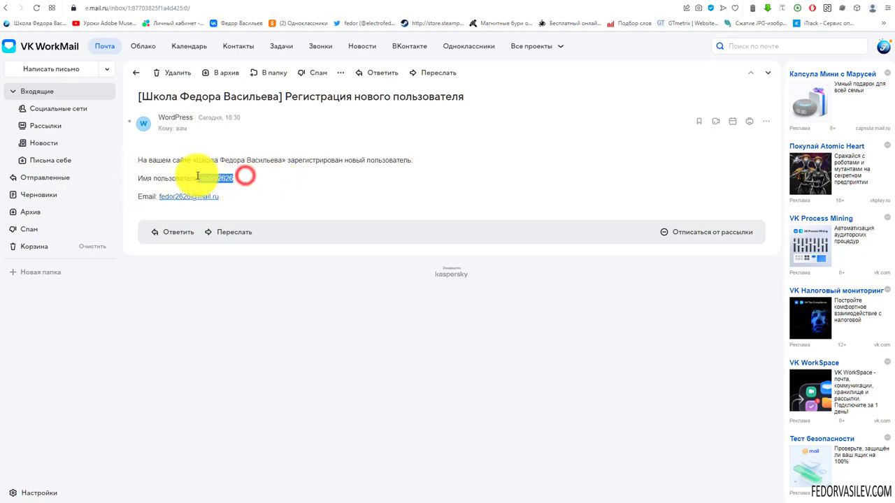
pyautogui.moveTo(235, 199); pyautogui.dragTo(144, 198)
pyautogui.click(83, 93)
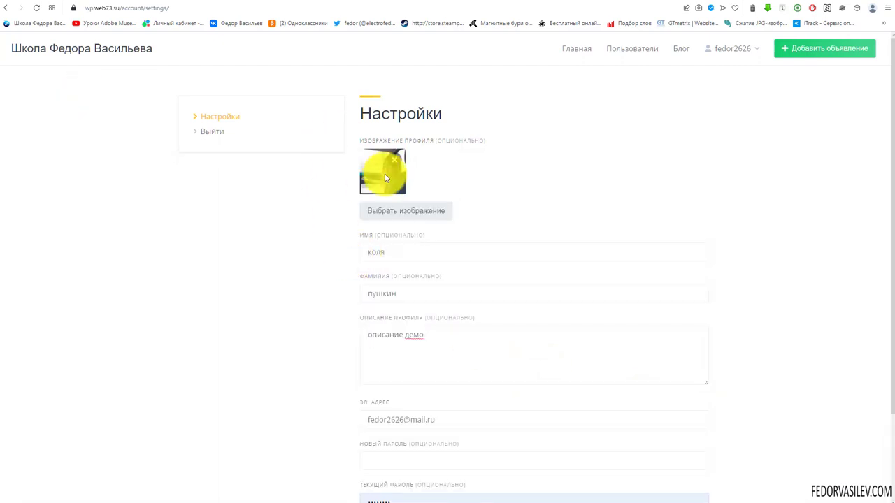
# Step: Save the profile photo, first name, last name and description changes on the Настройки page
pyautogui.scroll(-3, 342, 200)
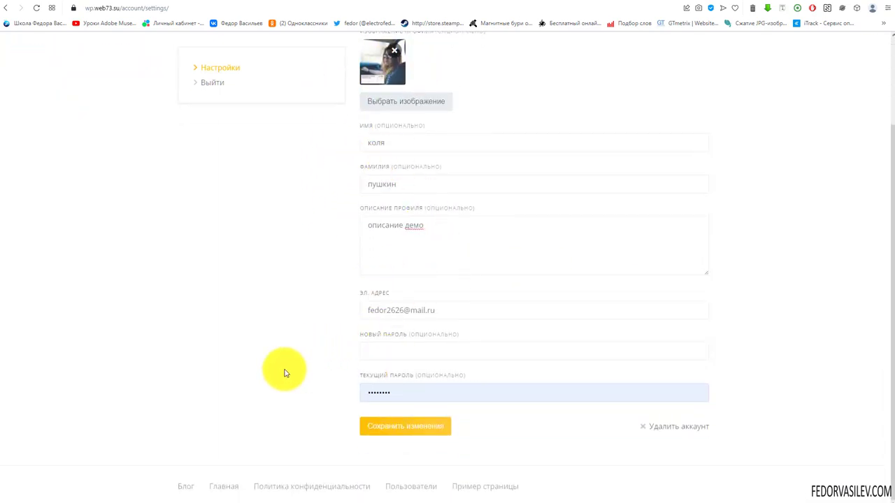
pyautogui.click(387, 426)
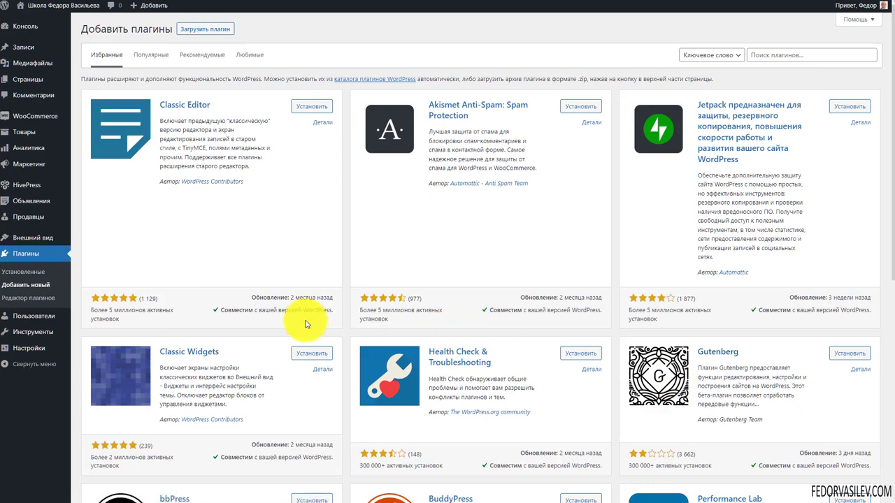
# Step: Search the plugin directory for 'One Click Demo Import', then install and activate it
pyautogui.rightClick(778, 56)
pyautogui.click(804, 134)
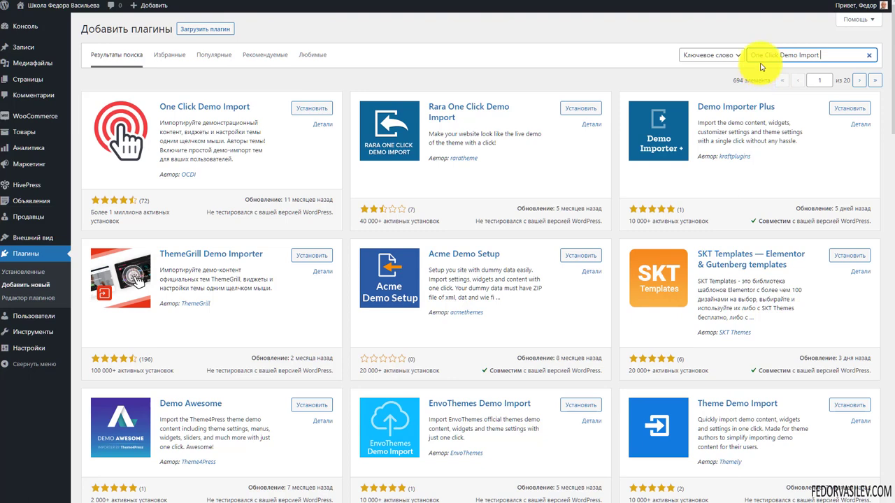
pyautogui.click(826, 53)
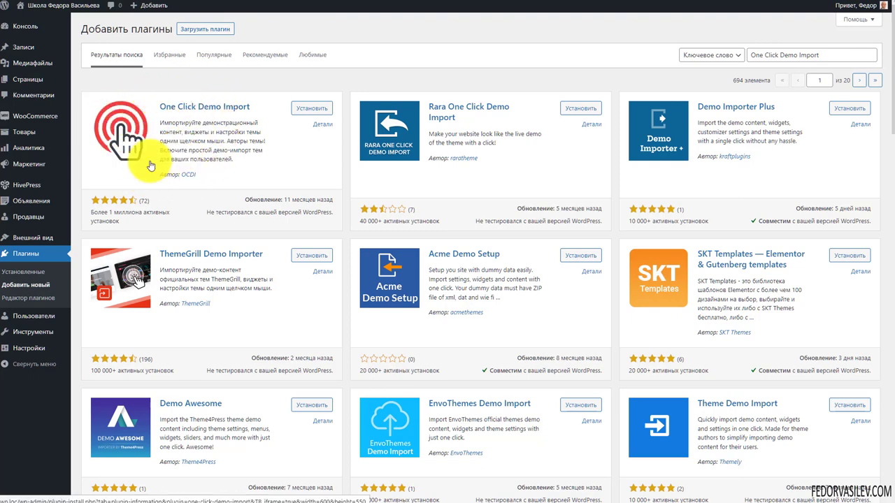
pyautogui.click(311, 108)
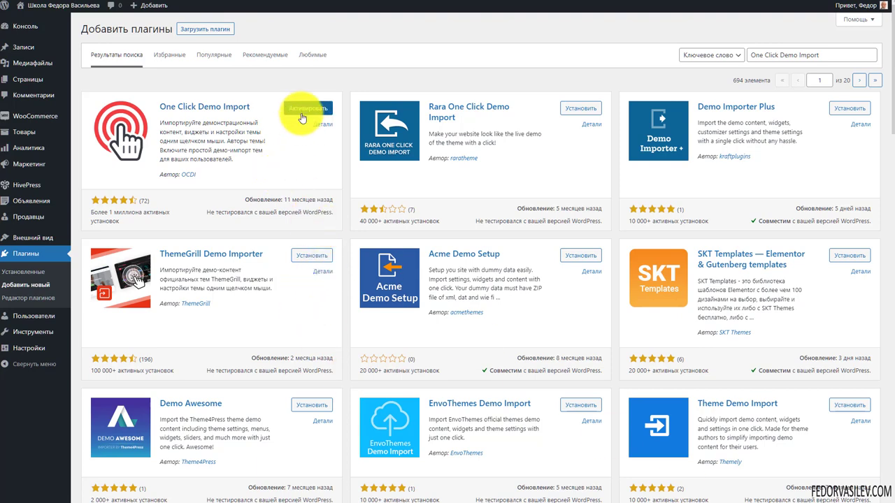
pyautogui.click(303, 111)
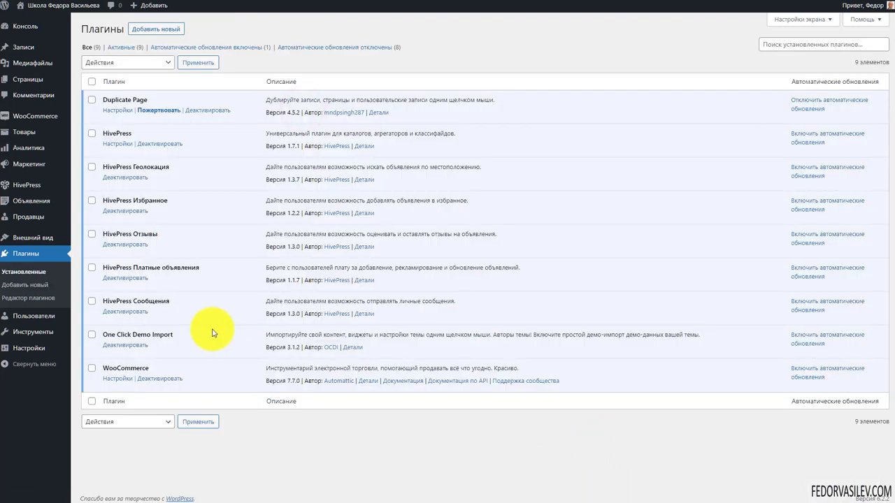
# Step: Go to the Импортировать демо-данные page under Внешний вид
pyautogui.moveTo(67, 238)
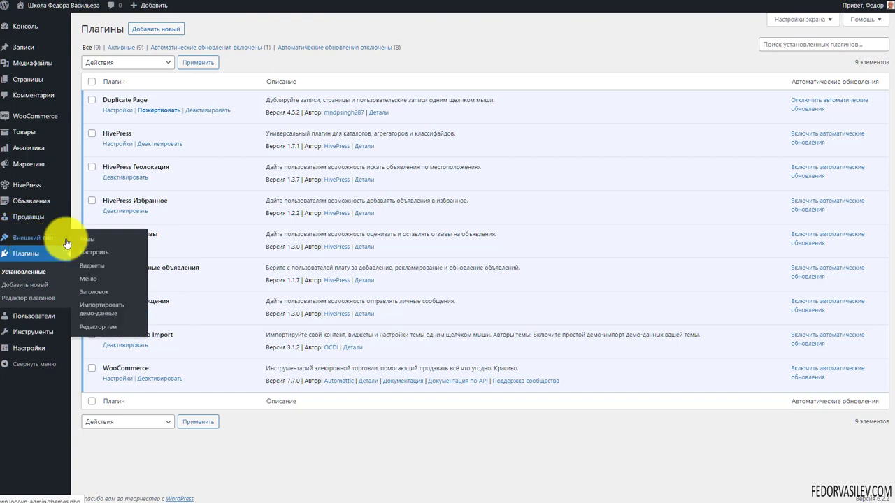
pyautogui.click(102, 313)
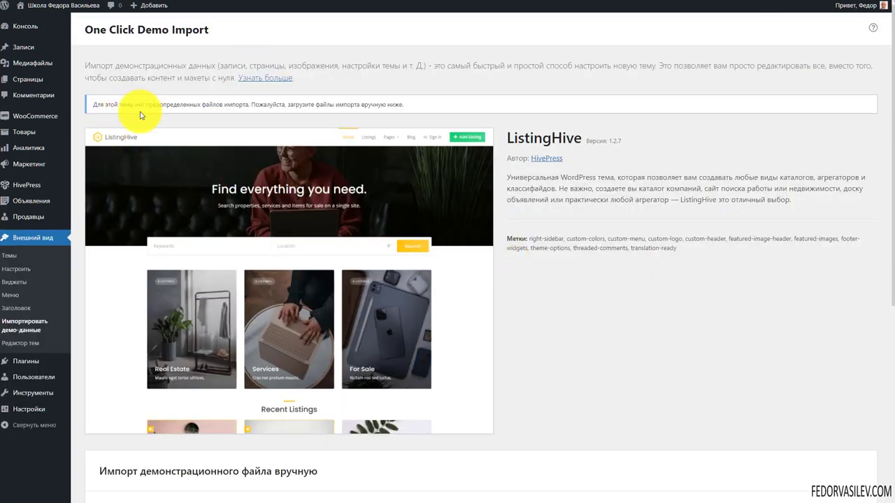
# Step: Locate the demo folder holding customizer.dat and widgets.wie in the file browser
pyautogui.moveTo(242, 105); pyautogui.dragTo(289, 106)
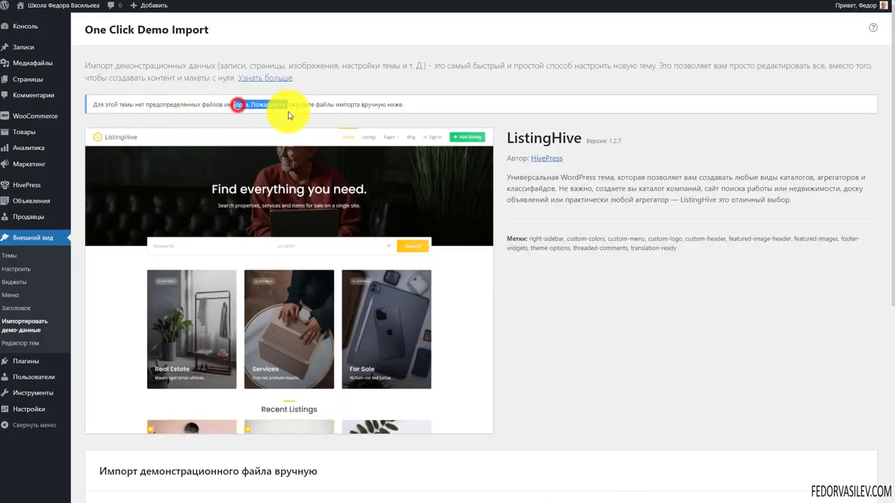
pyautogui.scroll(-2, 577, 158)
pyautogui.scroll(-2, 578, 159)
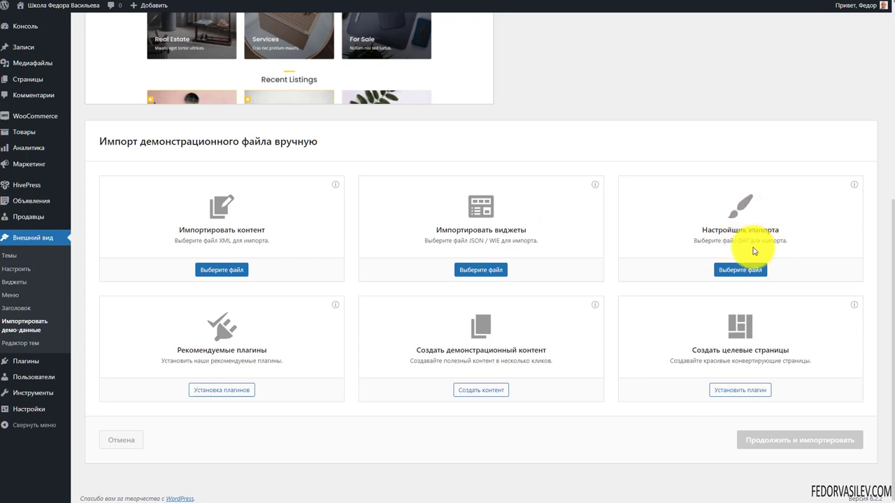
pyautogui.press('super+e')
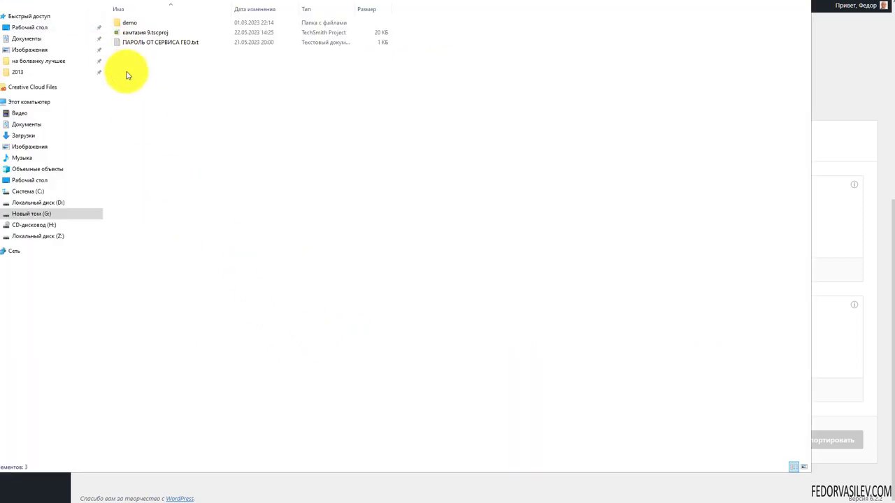
pyautogui.moveTo(128, 33); pyautogui.dragTo(134, 24)
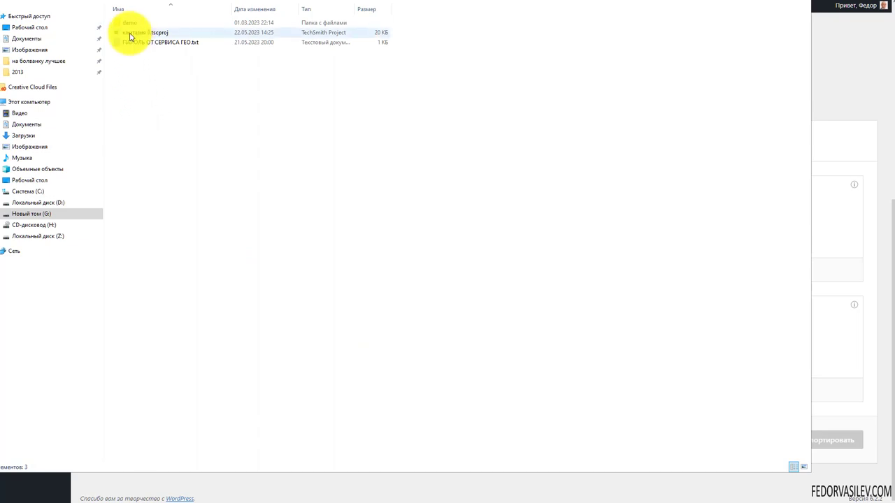
pyautogui.doubleClick(374, 69)
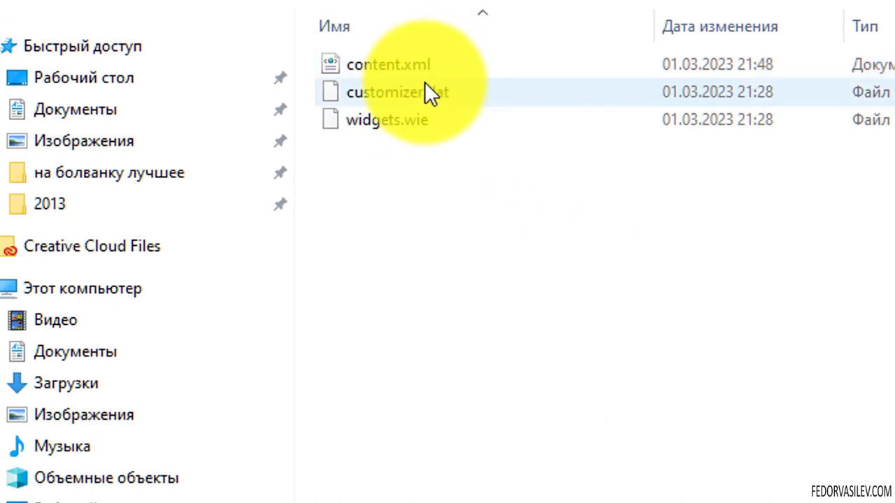
pyautogui.click(381, 95)
pyautogui.click(370, 119)
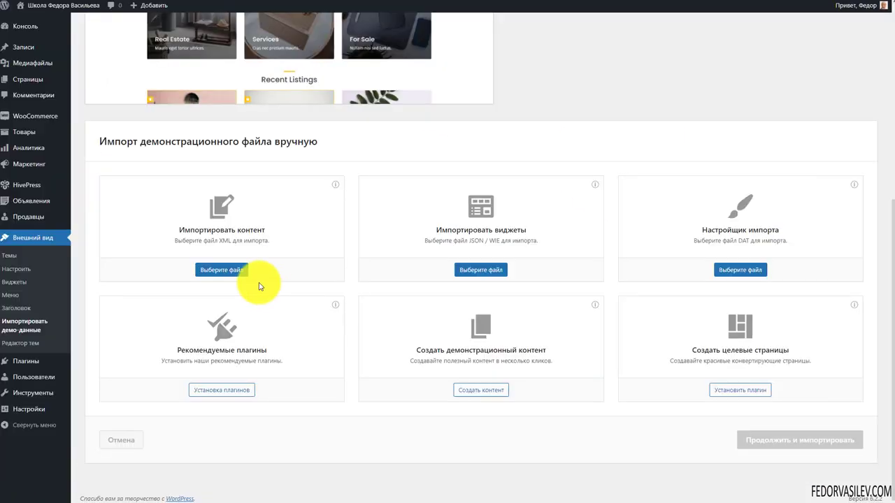
# Step: Choose content.xml as the content file and widgets.wie as the widgets file
pyautogui.click(225, 272)
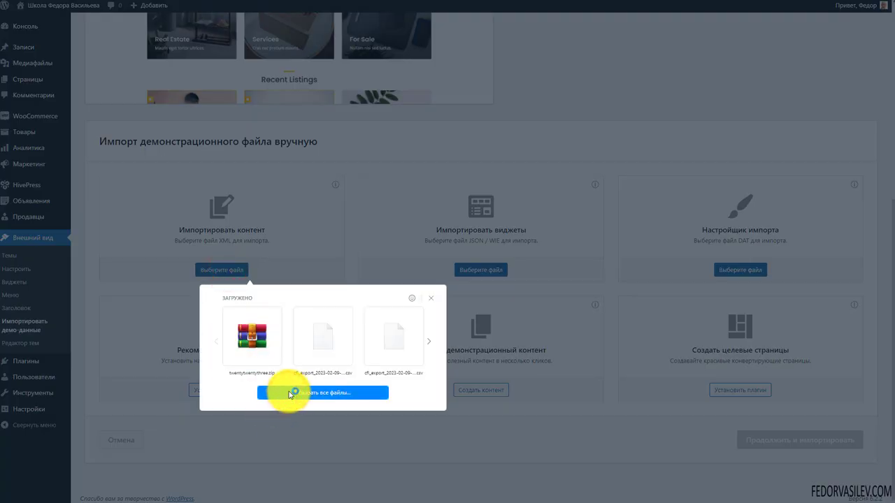
pyautogui.click(288, 393)
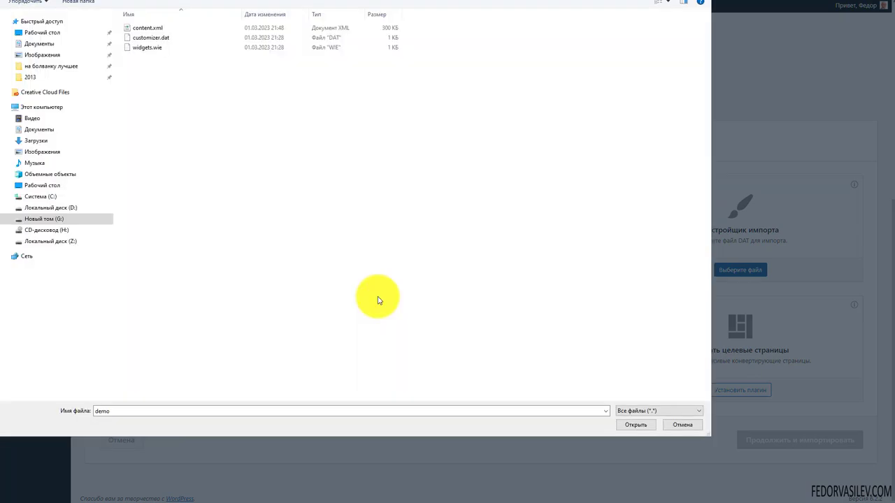
pyautogui.click(132, 31)
pyautogui.click(626, 425)
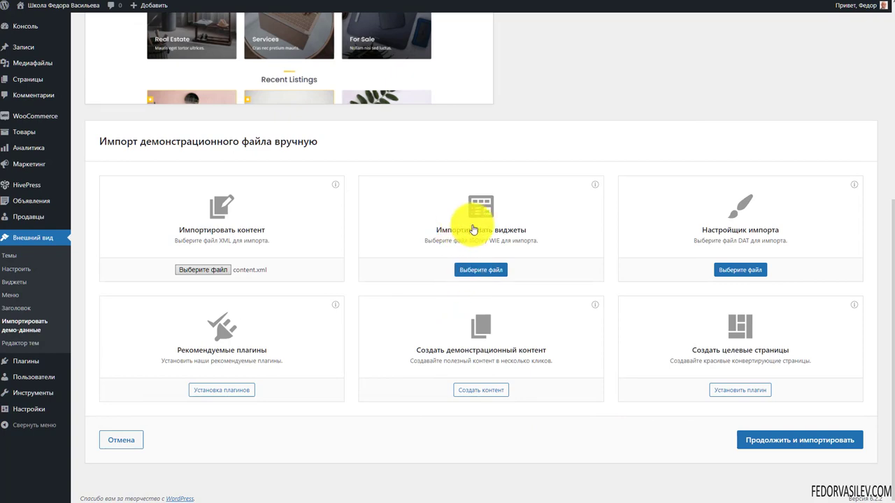
pyautogui.click(463, 272)
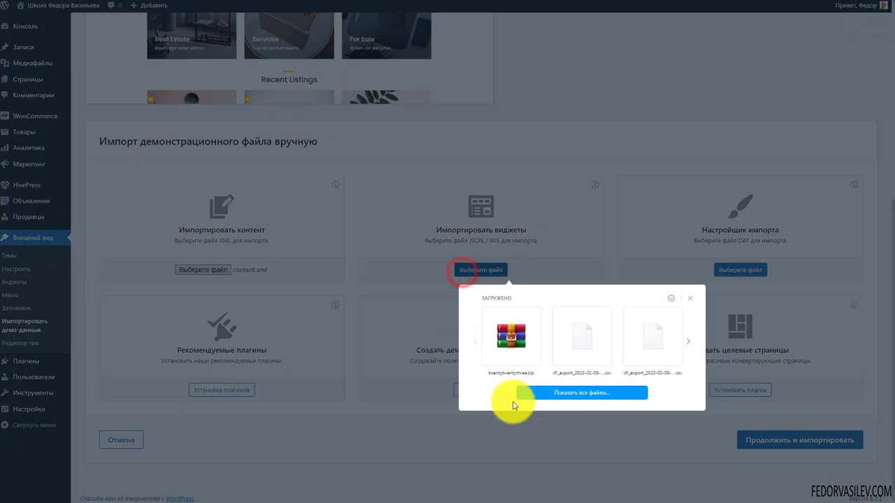
pyautogui.click(529, 395)
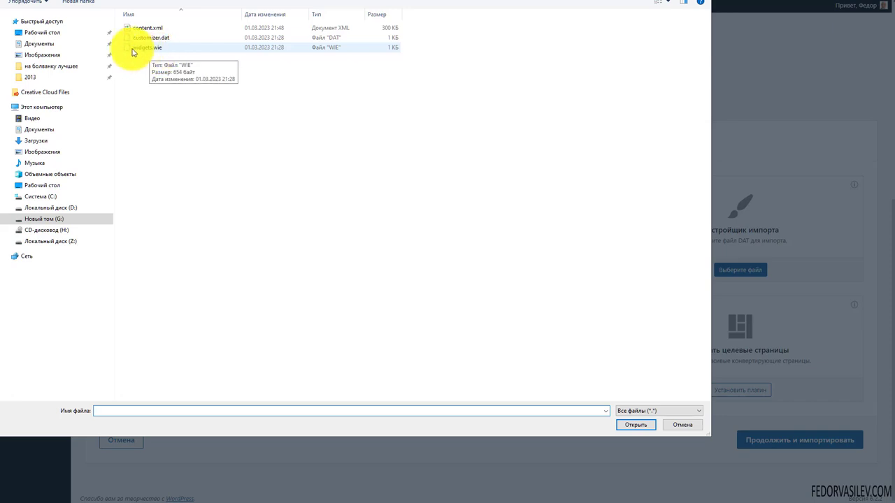
pyautogui.click(139, 49)
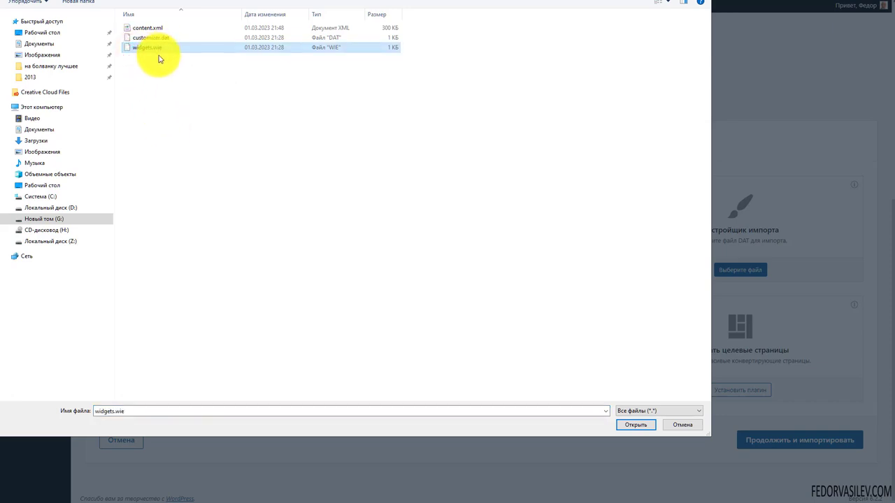
pyautogui.click(627, 426)
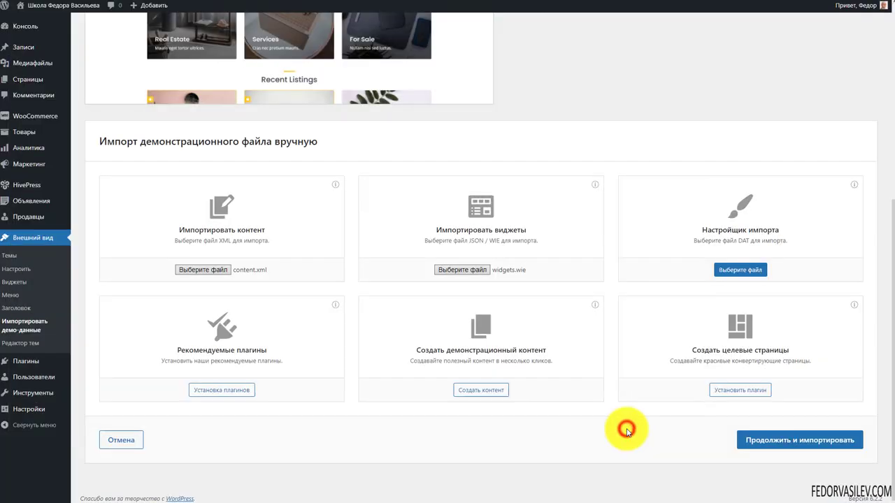
# Step: Choose customizer.dat as the customizer file and start the demo import
pyautogui.click(734, 270)
pyautogui.click(723, 393)
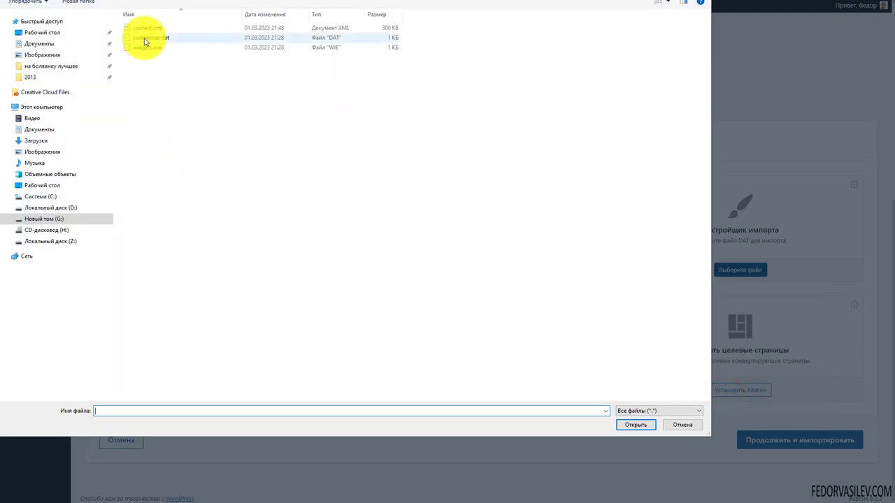
pyautogui.click(146, 38)
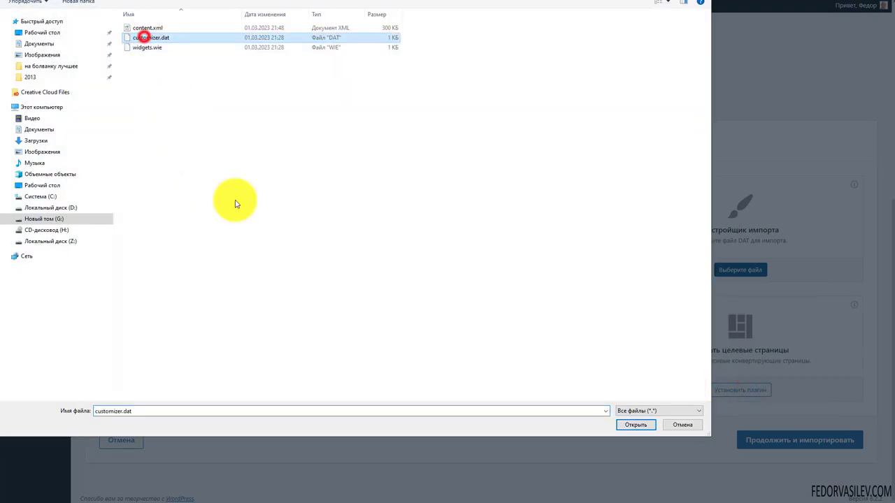
pyautogui.click(623, 426)
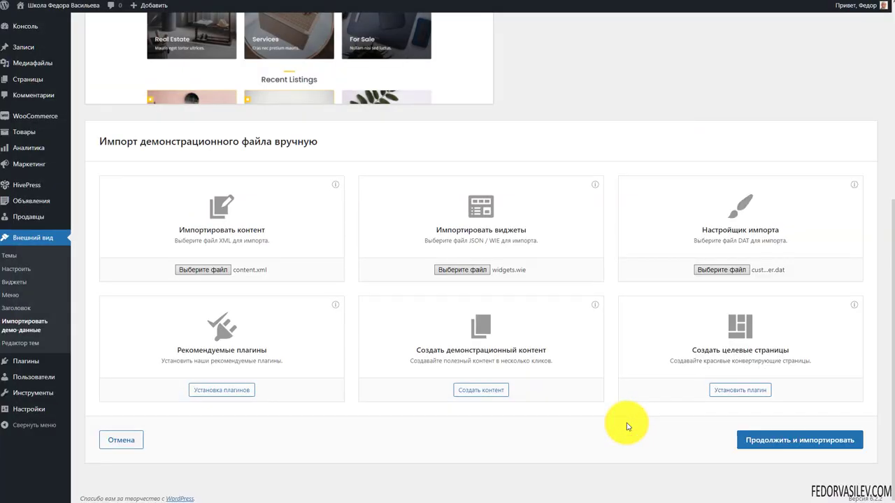
pyautogui.click(797, 442)
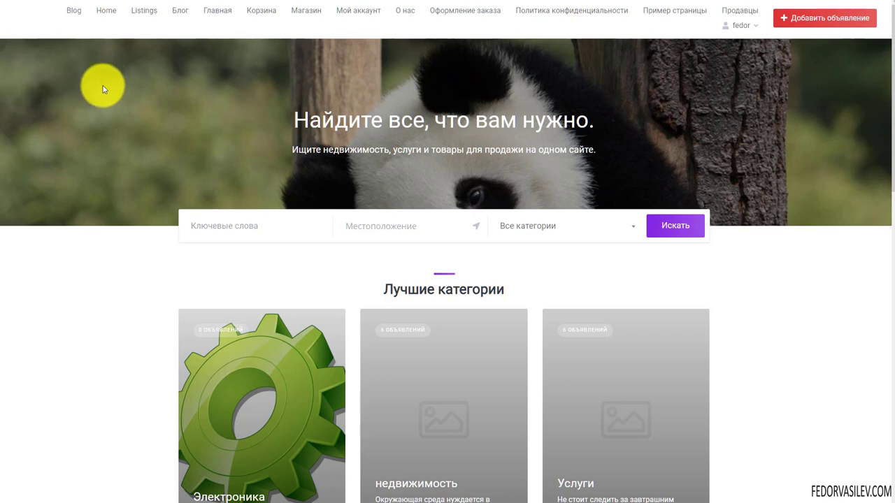
# Step: Reload the site's front page with F5 after the import finishes
pyautogui.press('F5')
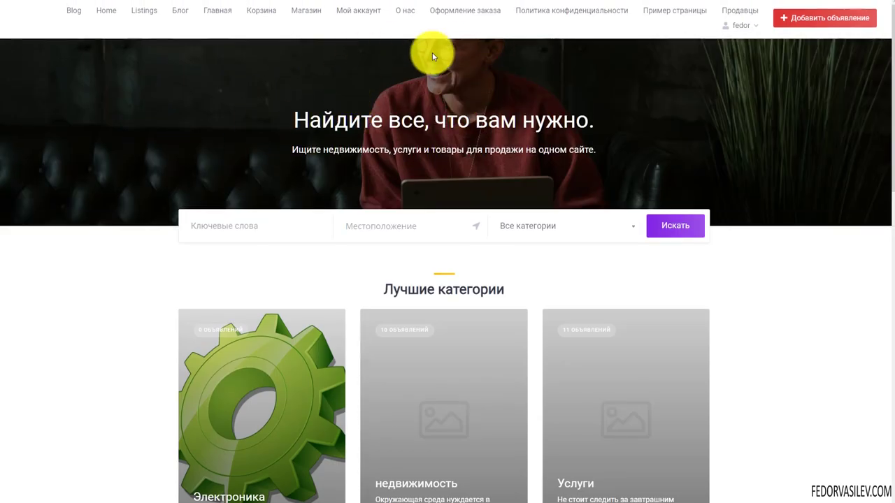
# Step: Scroll through the imported front page and go to the Блог page
pyautogui.scroll(-5, 326, 226)
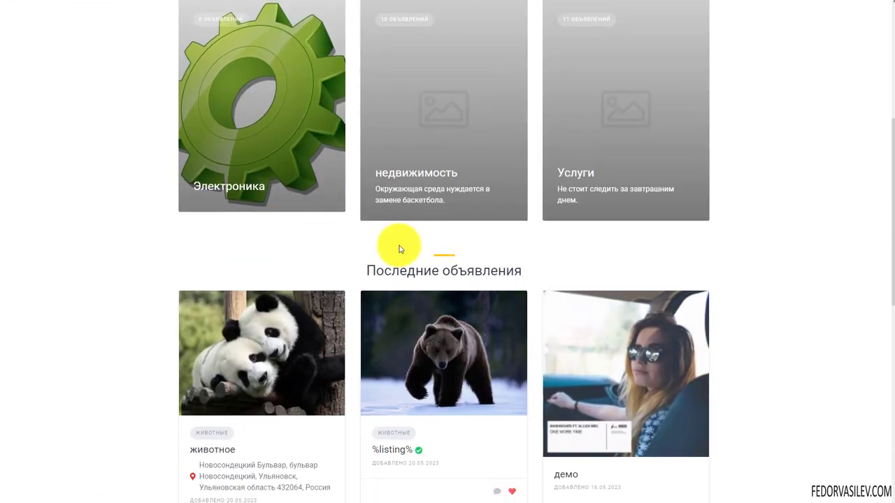
pyautogui.scroll(-5, 401, 250)
pyautogui.scroll(3, 170, 210)
pyautogui.scroll(-6, 194, 200)
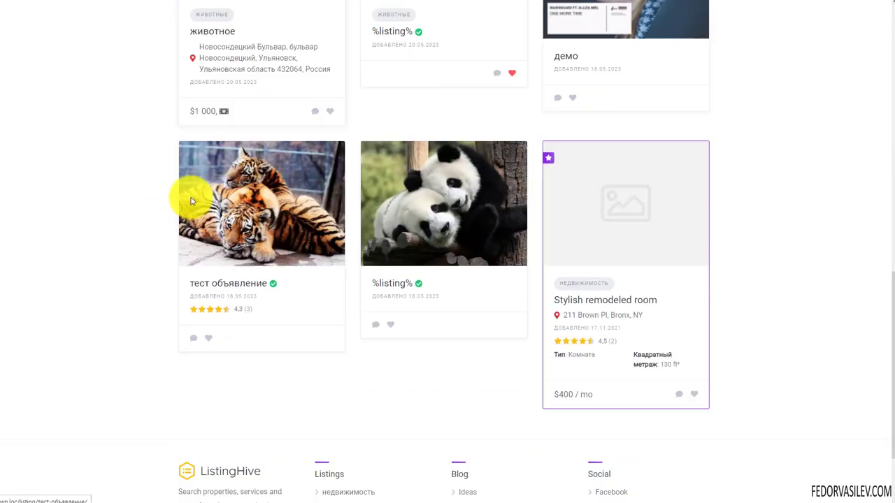
pyautogui.moveTo(553, 179); pyautogui.dragTo(793, 278)
pyautogui.scroll(8, 686, 163)
pyautogui.scroll(5, 686, 163)
pyautogui.click(187, 10)
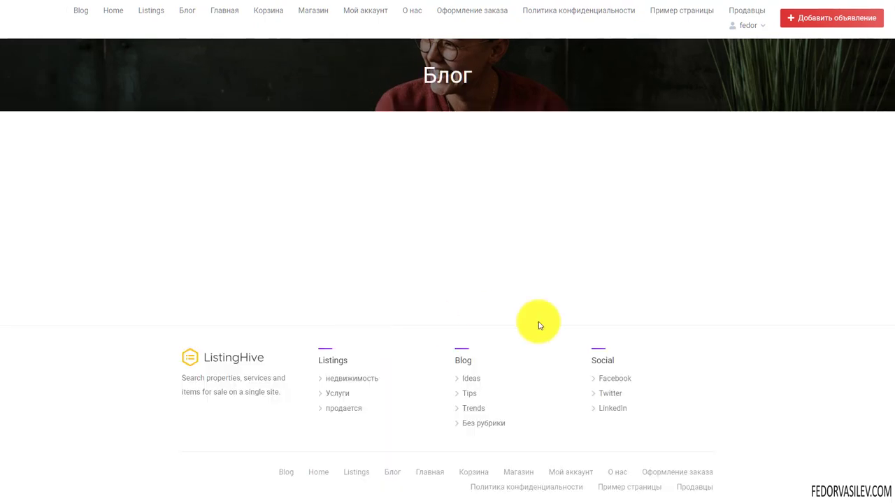
# Step: Go to the недвижимость category and review the cards' Тип and Квадратный метраж values
pyautogui.click(349, 378)
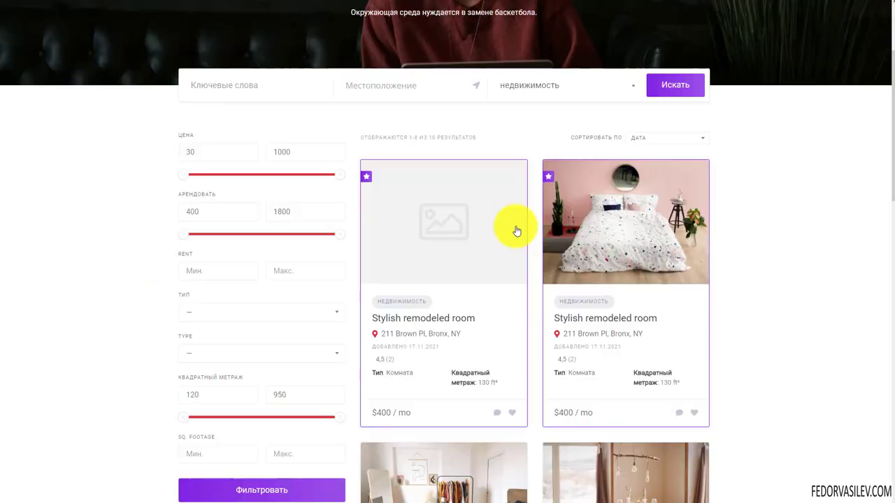
pyautogui.scroll(-4, 392, 165)
pyautogui.scroll(-2, 527, 206)
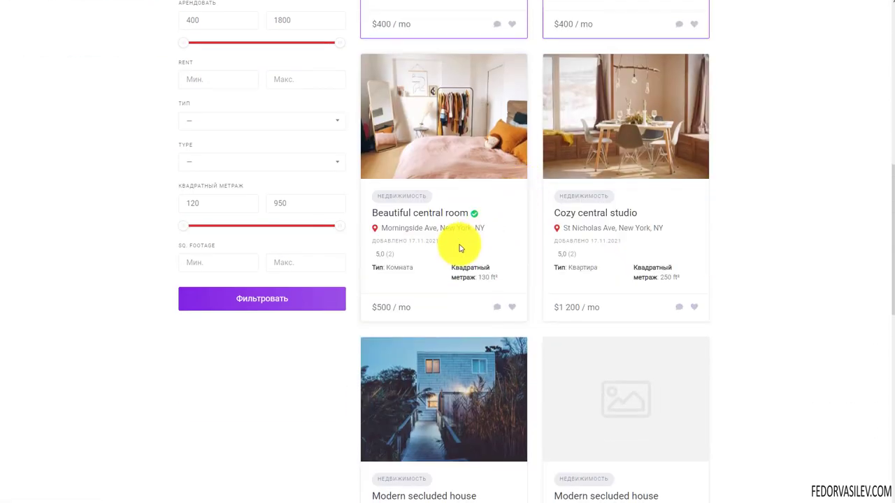
pyautogui.scroll(-7, 599, 301)
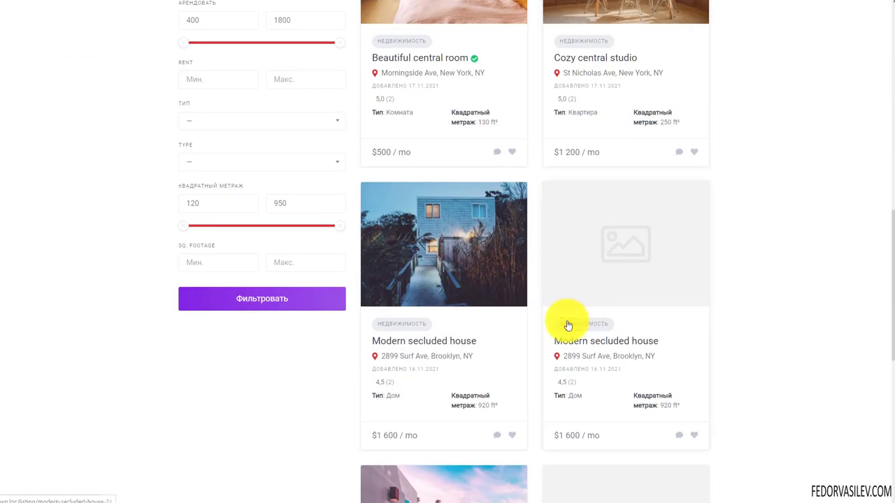
pyautogui.scroll(8, 489, 329)
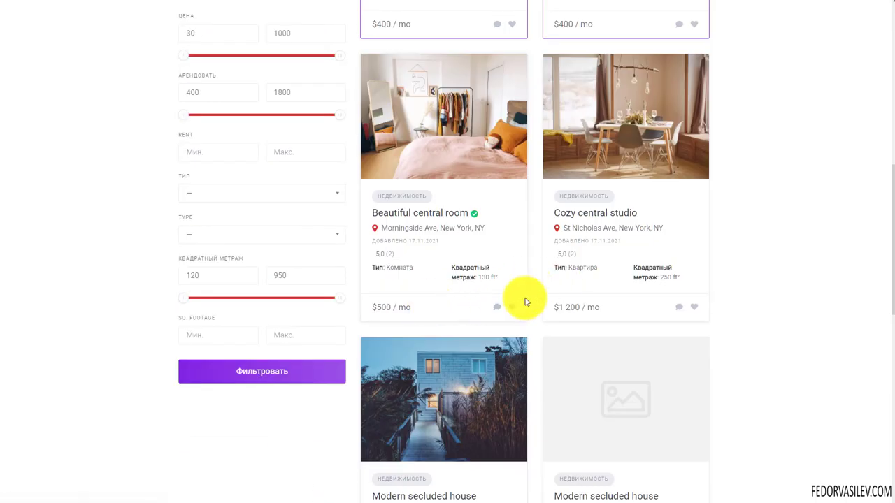
pyautogui.scroll(8, 510, 276)
pyautogui.scroll(-4, 379, 174)
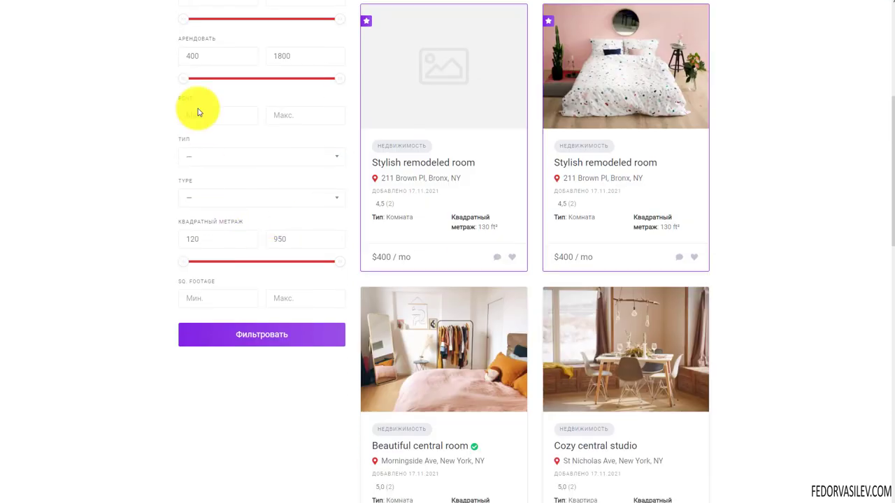
pyautogui.scroll(2, 189, 180)
pyautogui.scroll(-3, 230, 367)
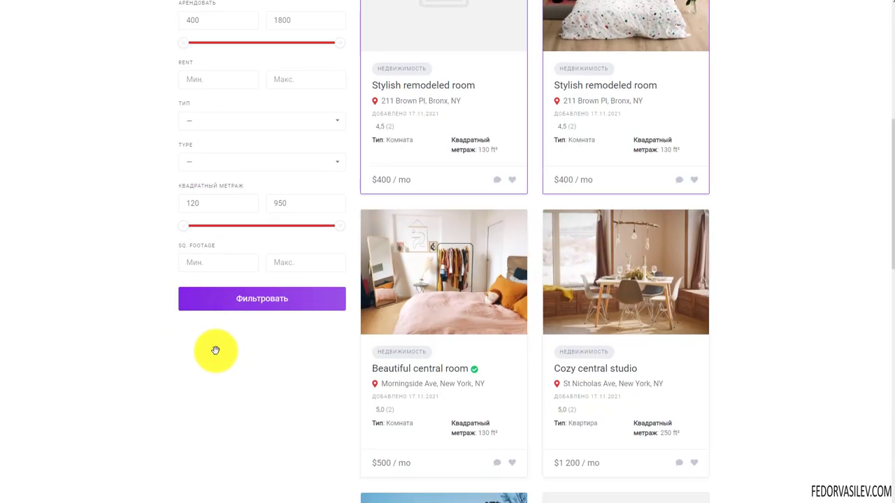
pyautogui.scroll(4, 518, 171)
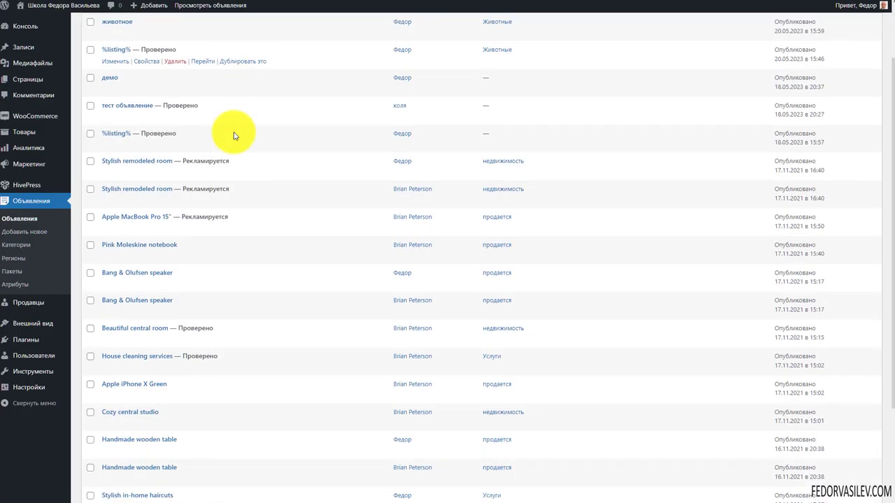
# Step: Deactivate and delete the One Click Demo Import plugin from the Плагины list
pyautogui.scroll(-3, 236, 134)
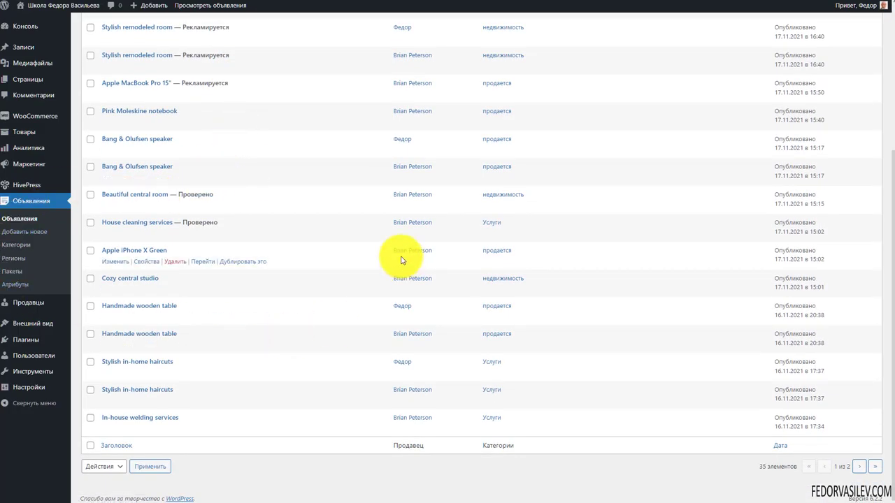
pyautogui.scroll(3, 396, 257)
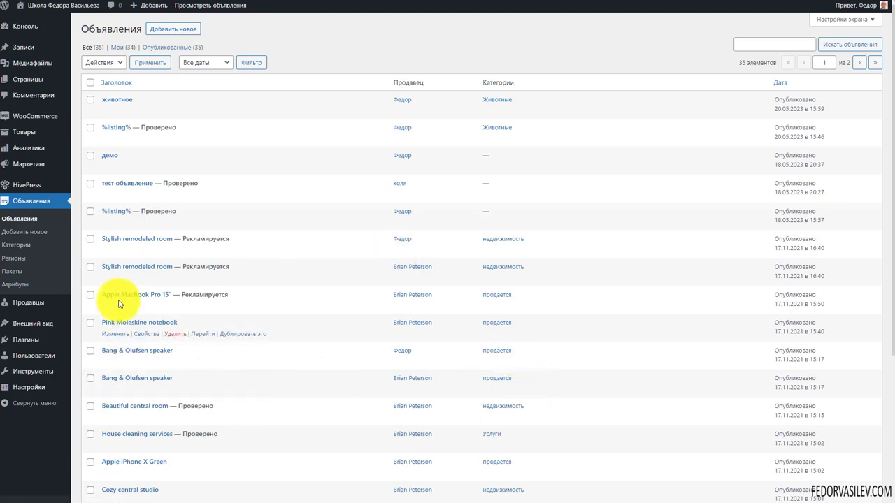
pyautogui.click(28, 340)
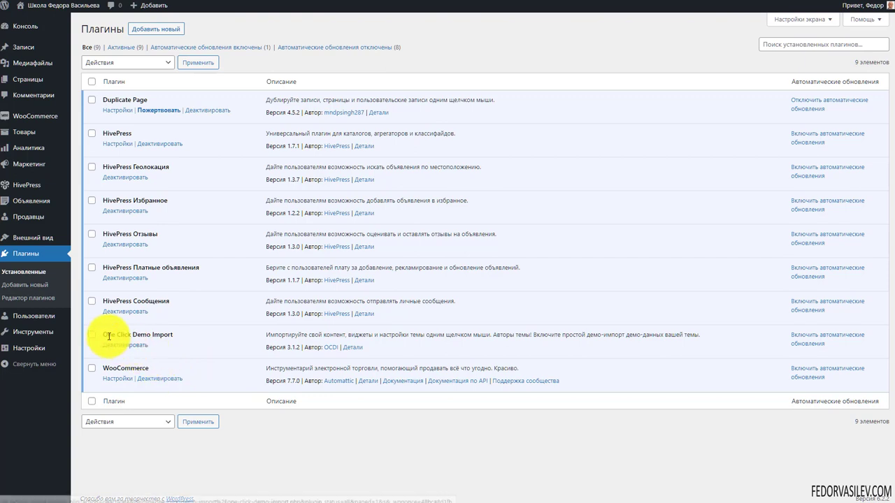
pyautogui.click(122, 345)
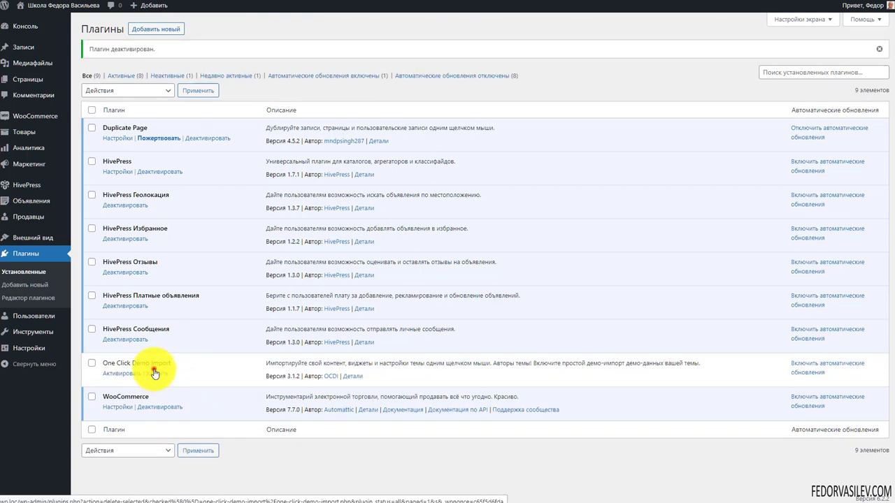
pyautogui.click(152, 373)
pyautogui.click(484, 40)
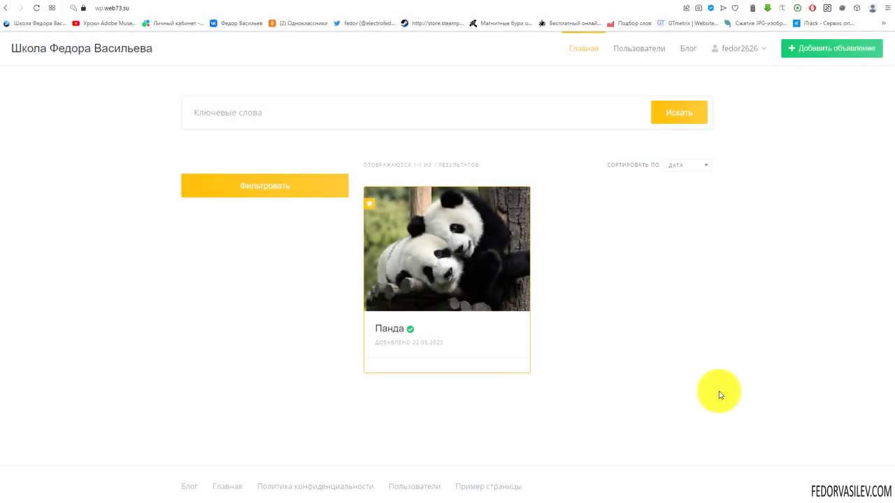
# Step: Switch to the wp.web73.su admin and go to Объявления > Категории
pyautogui.click(700, 0)
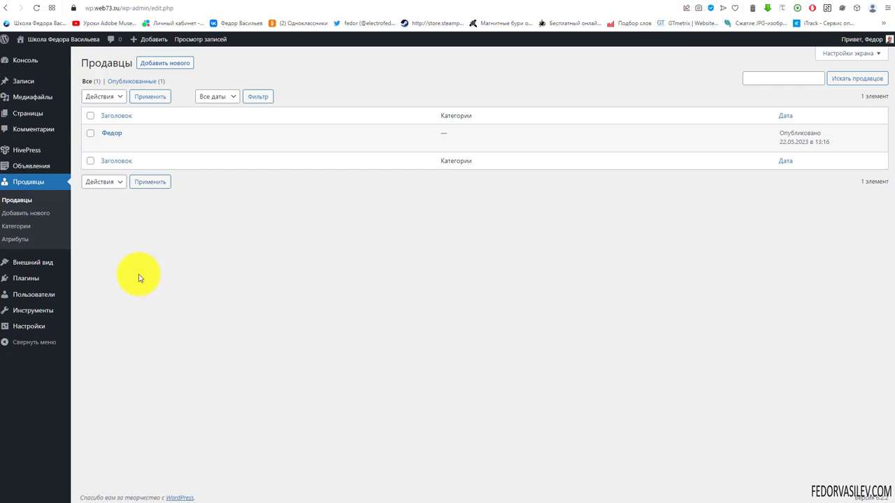
pyautogui.moveTo(39, 172)
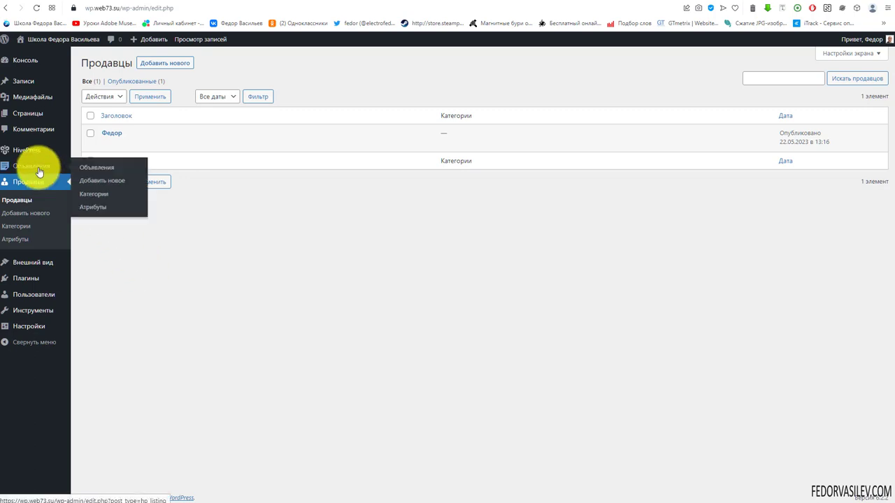
pyautogui.click(91, 195)
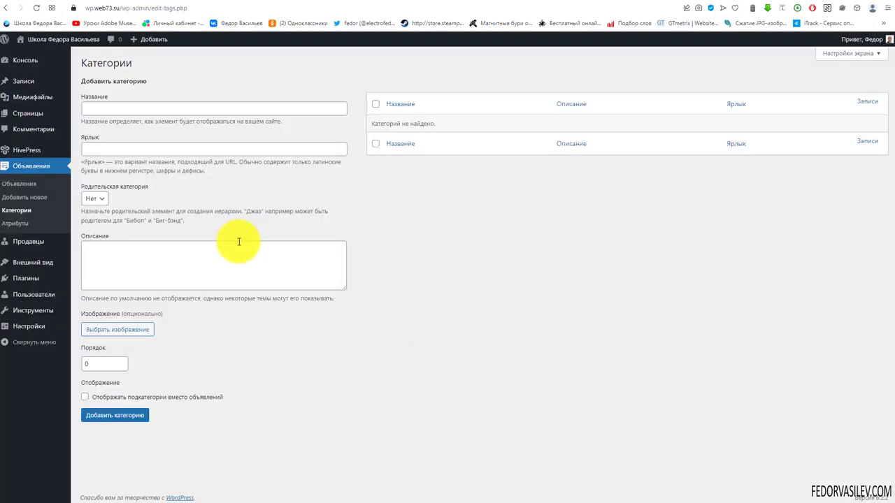
# Step: Enter недвижимость as the category name and paste its prepared description
pyautogui.rightClick(127, 110)
pyautogui.click(146, 181)
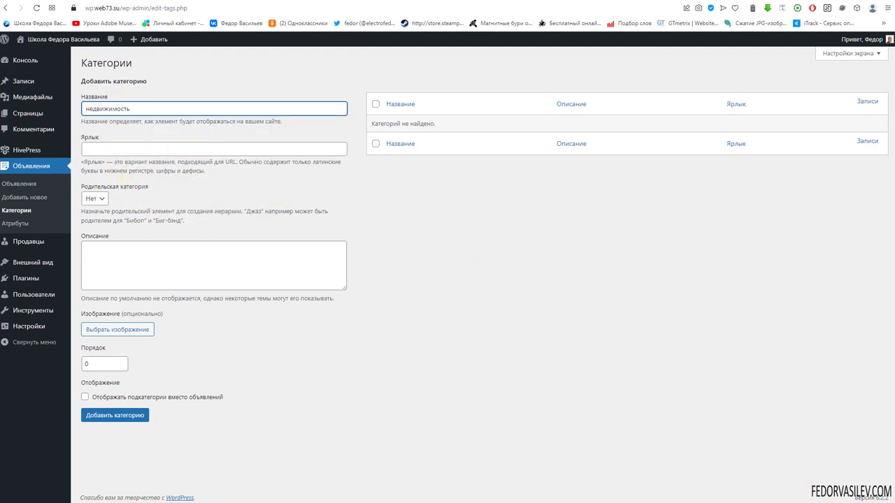
pyautogui.press('Tab')
pyautogui.press('Tab')
pyautogui.press('Tab')
pyautogui.write('Окружающая среда нуждается в замене баскетбола')
pyautogui.click(154, 327)
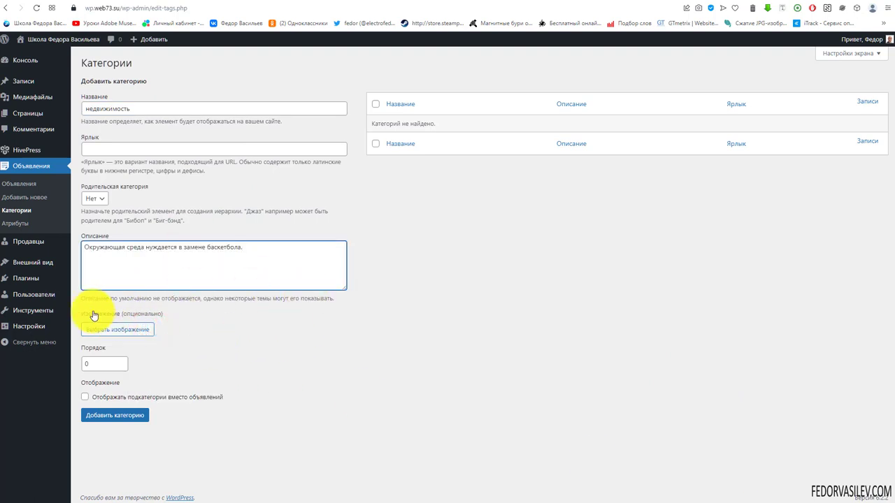
pyautogui.click(242, 248)
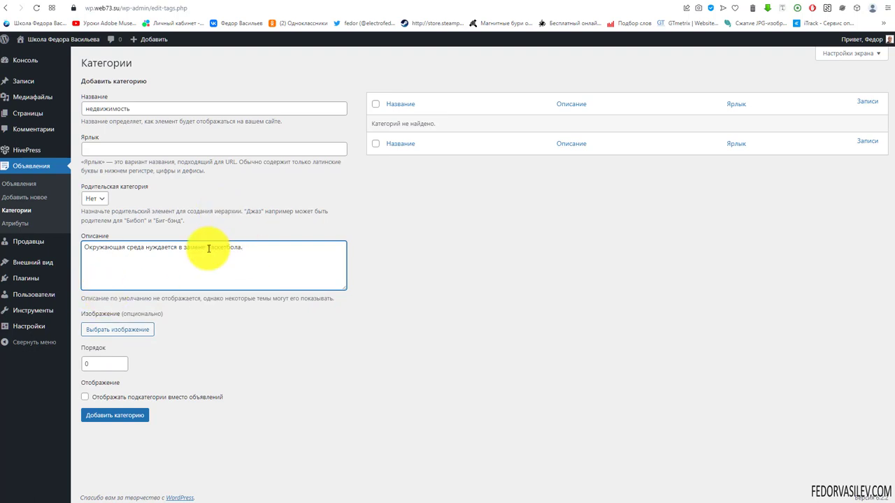
# Step: Upload three images, set 111.jpg as the недвижимость image and save the category
pyautogui.click(117, 331)
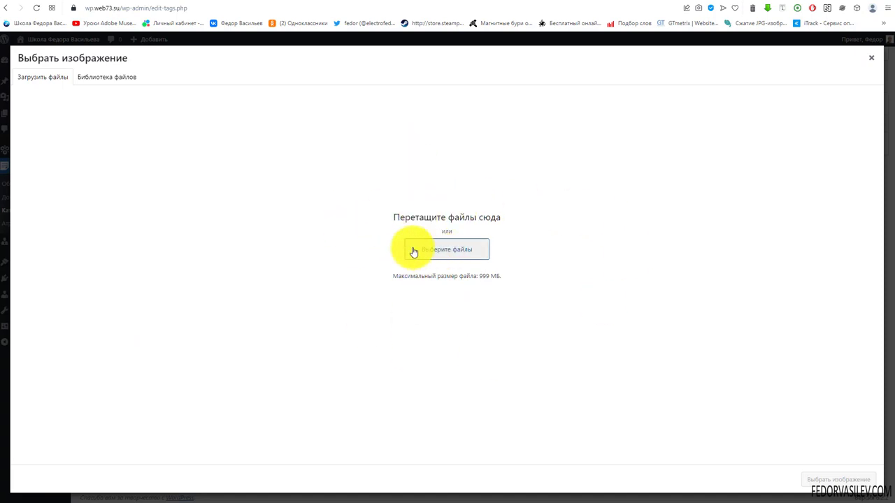
pyautogui.click(437, 249)
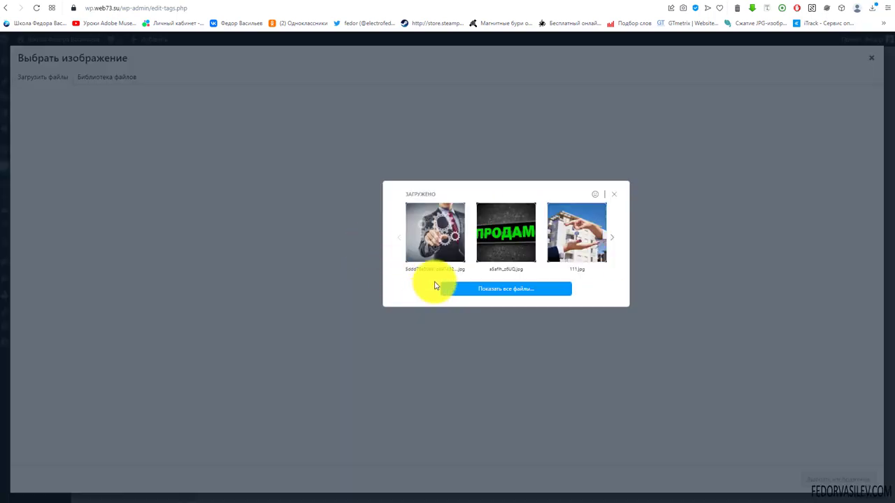
pyautogui.click(598, 208)
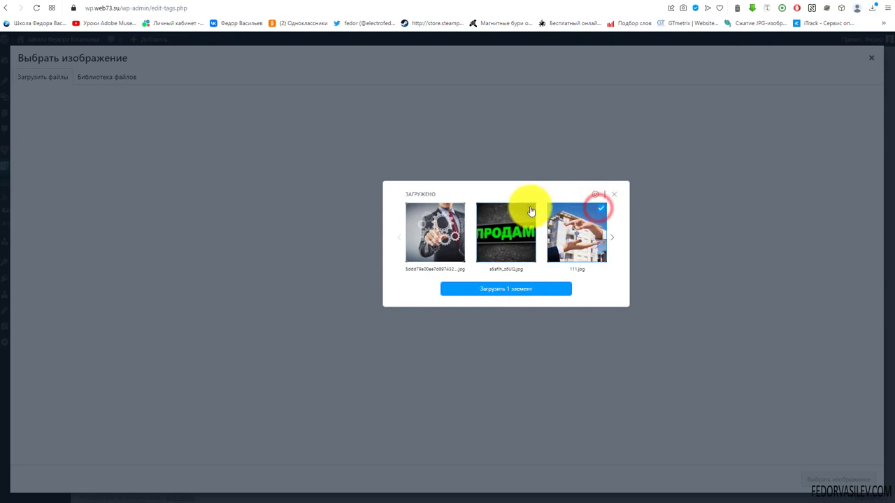
pyautogui.click(530, 208)
pyautogui.click(458, 207)
pyautogui.click(459, 290)
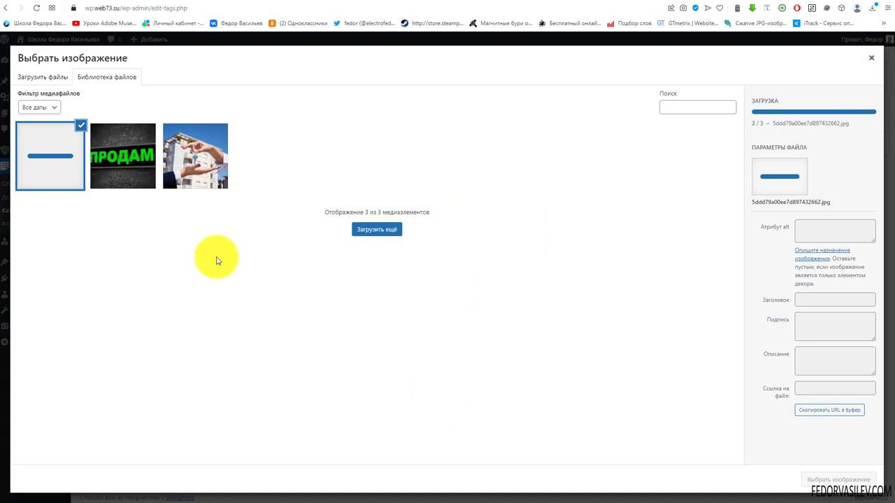
pyautogui.click(204, 178)
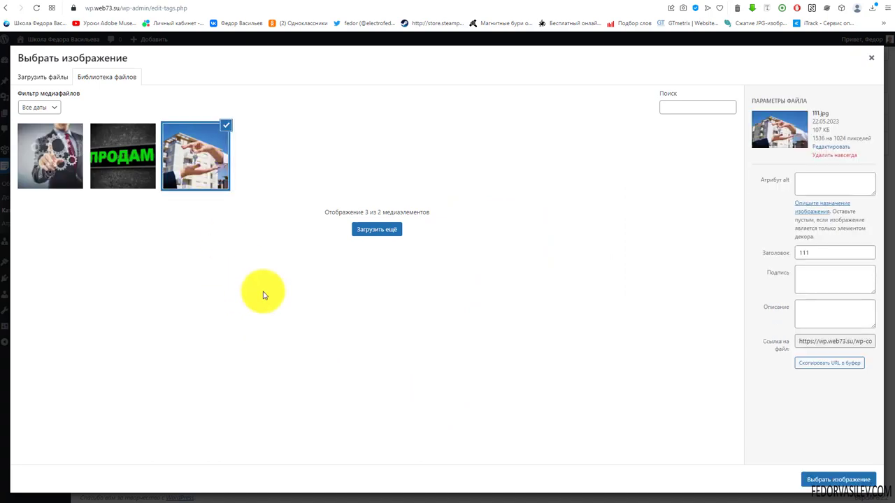
pyautogui.click(811, 478)
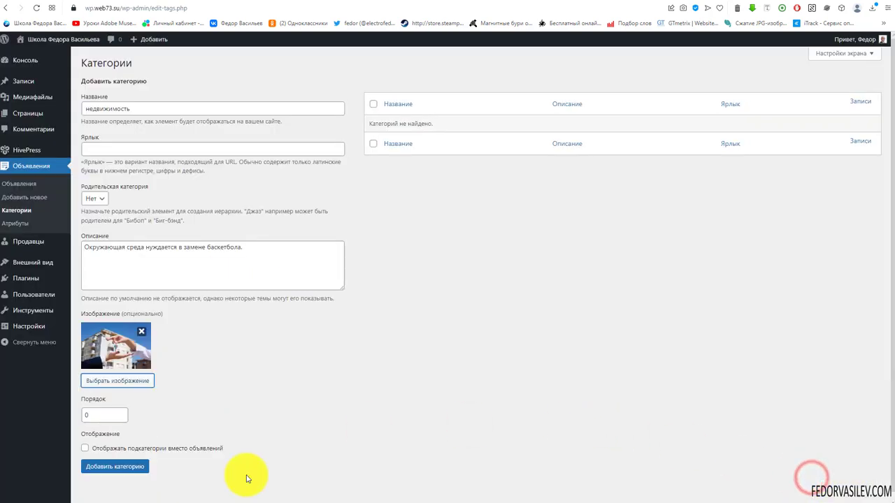
pyautogui.click(106, 473)
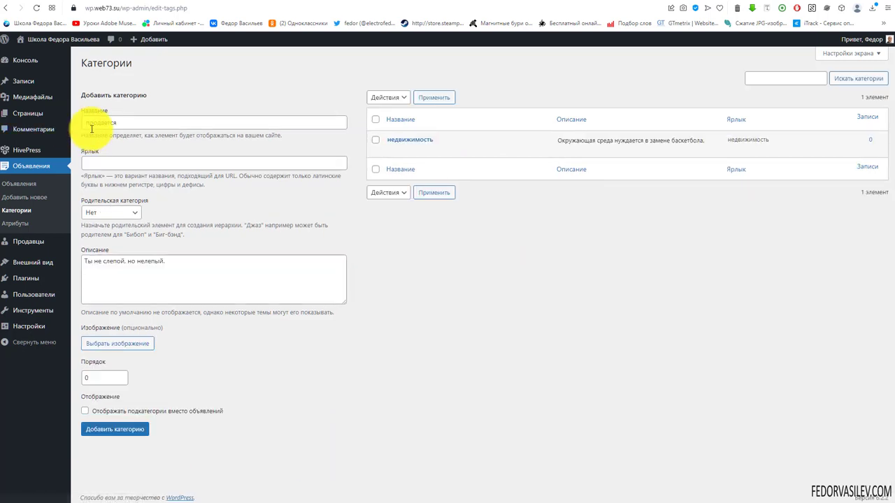
# Step: Add the продается category with the ПРОДАМ image, then add the Услуги category
pyautogui.click(123, 344)
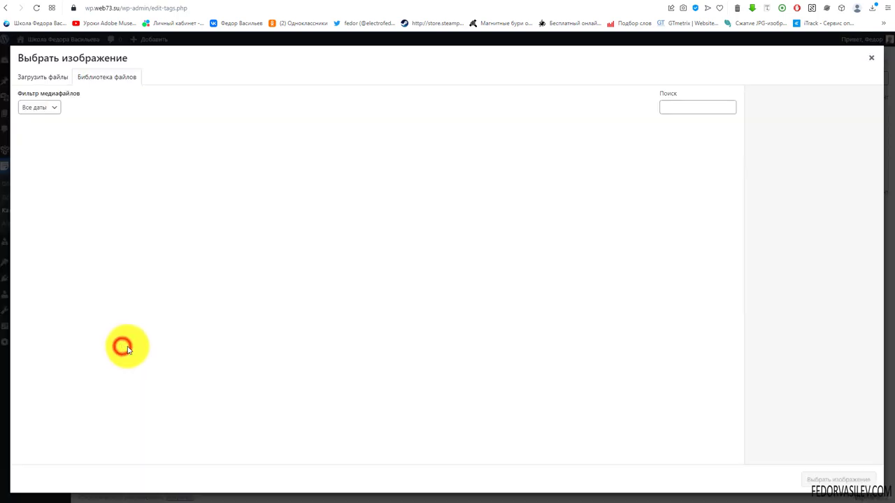
pyautogui.click(124, 151)
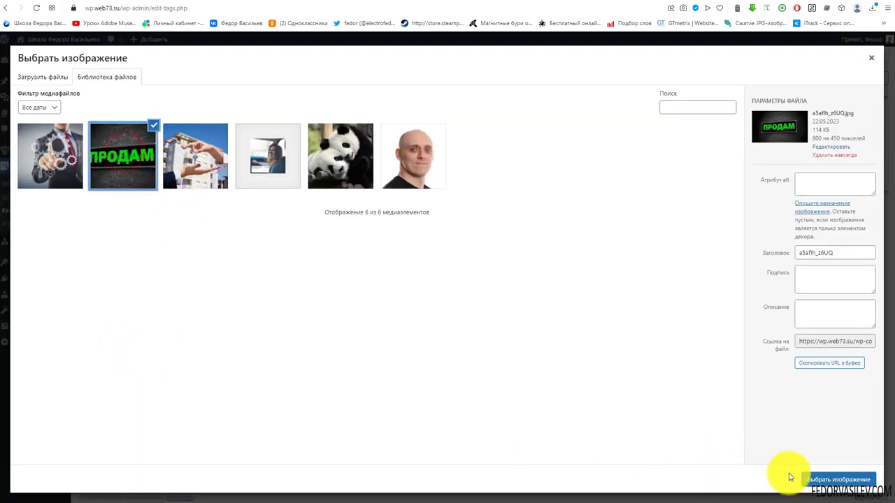
pyautogui.click(806, 480)
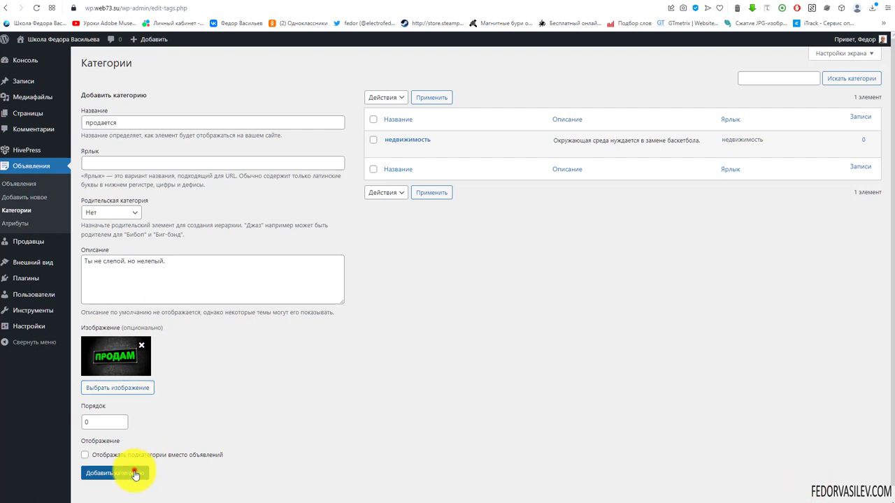
pyautogui.click(130, 473)
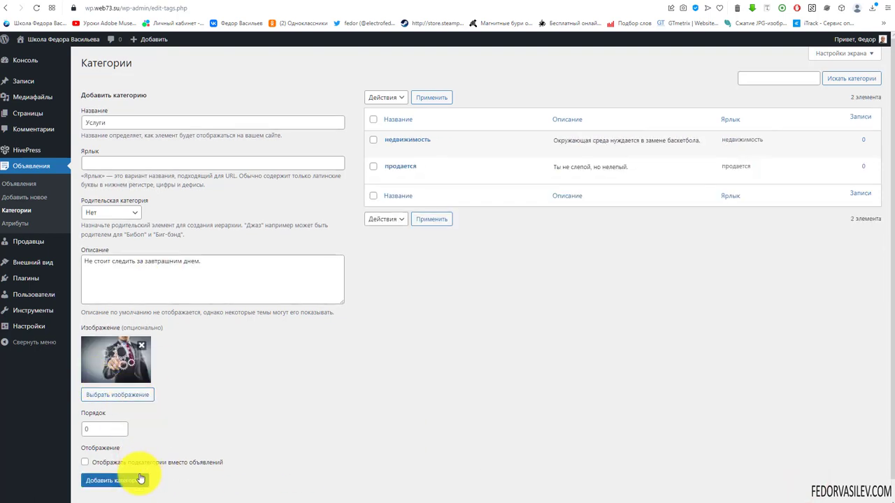
pyautogui.click(144, 480)
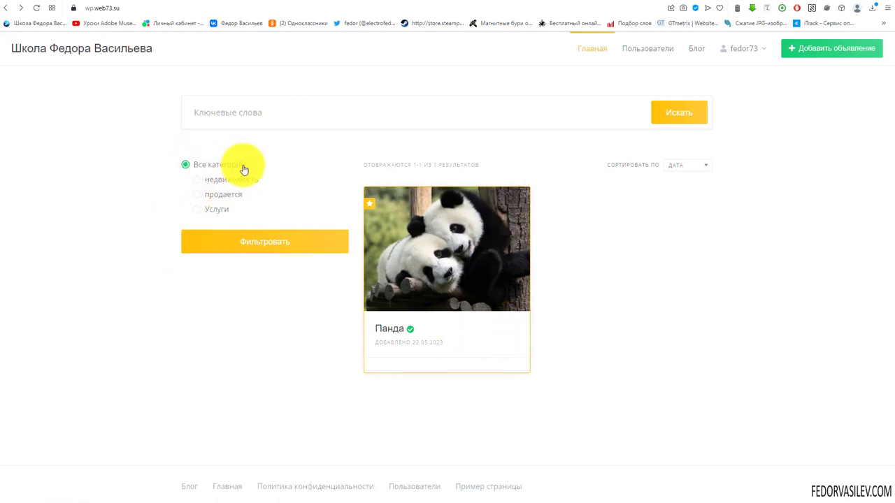
# Step: Filter the front-end listings by недвижимость, then reset the filter to all categories
pyautogui.click(196, 179)
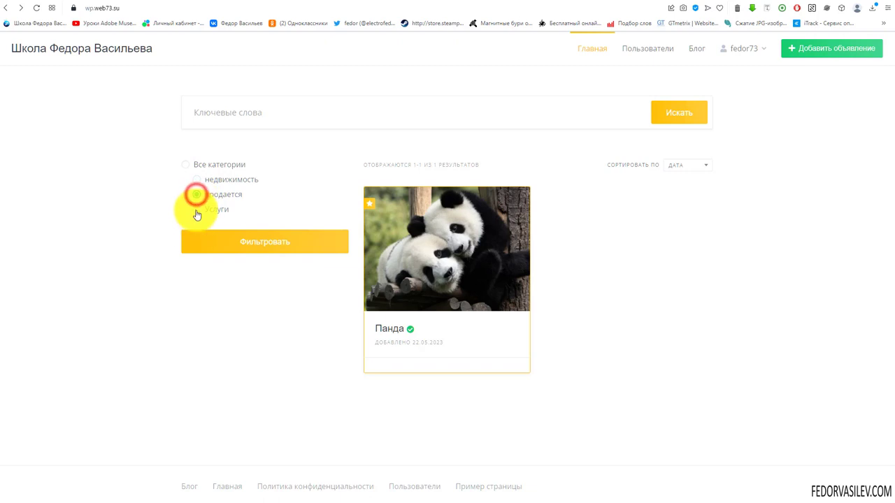
pyautogui.click(197, 209)
pyautogui.click(210, 179)
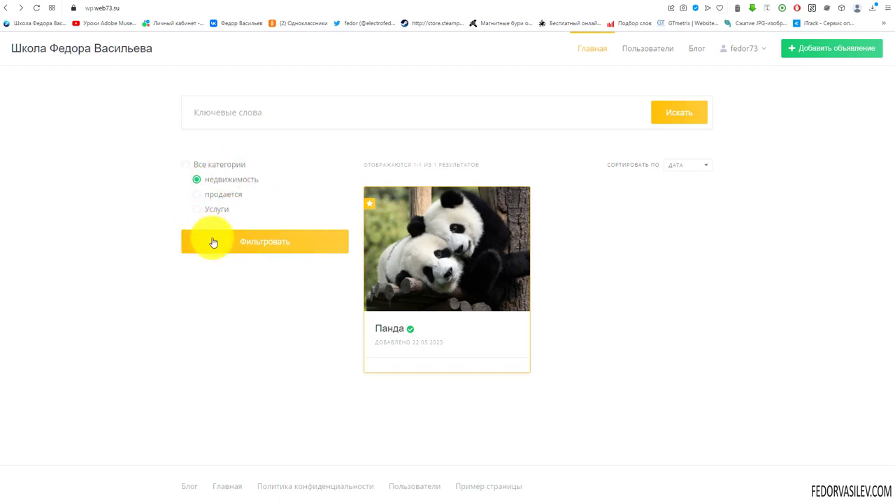
pyautogui.click(275, 243)
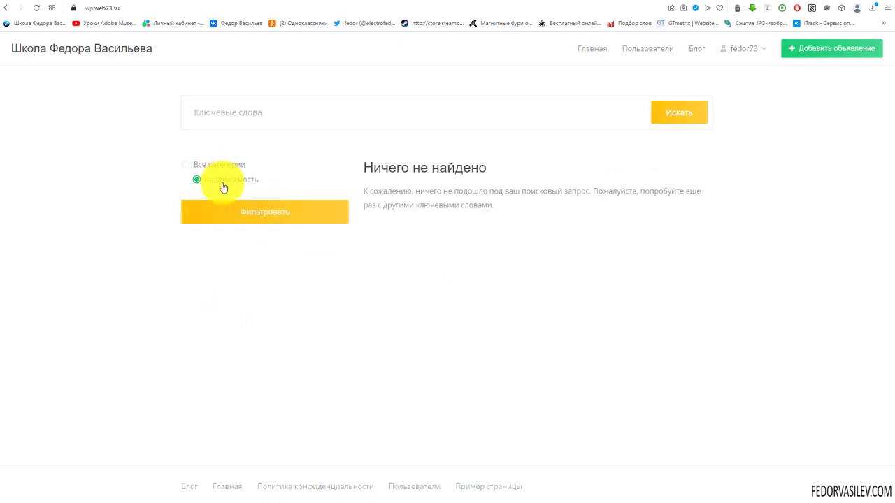
pyautogui.click(184, 166)
pyautogui.click(237, 212)
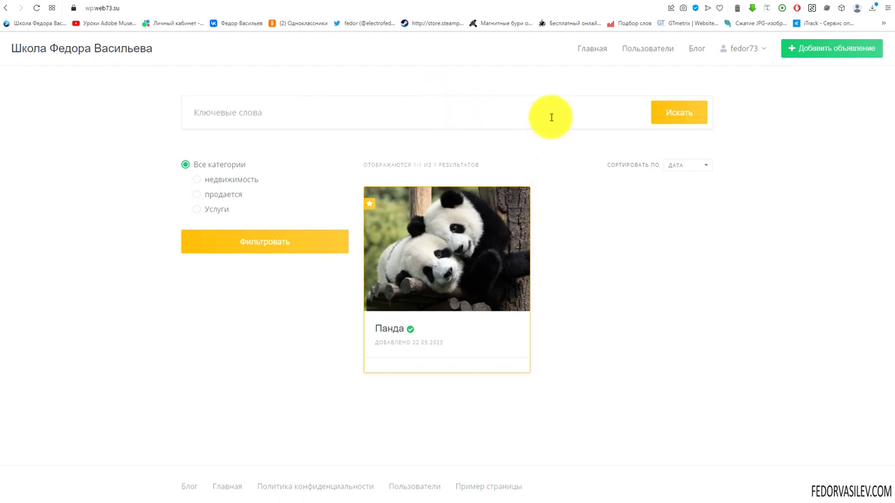
# Step: Start a new listing and check the Category dropdown, trying недвижимость and another category
pyautogui.click(810, 48)
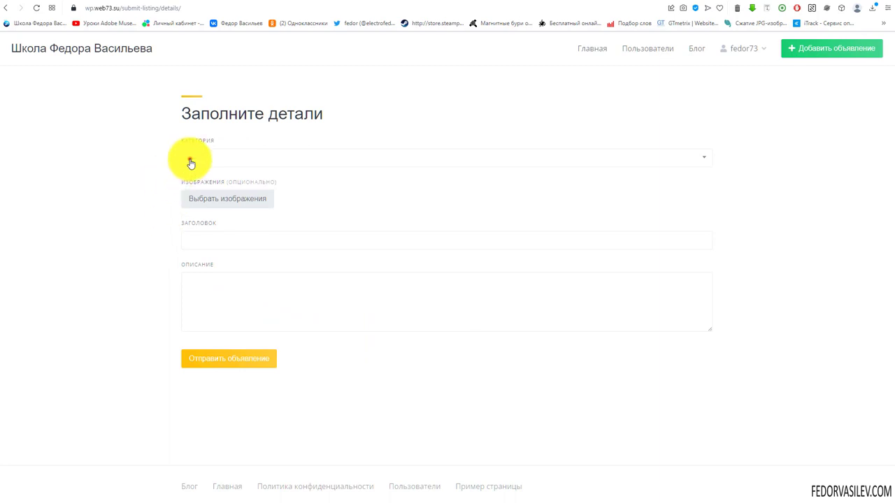
pyautogui.click(190, 158)
pyautogui.click(199, 194)
pyautogui.click(214, 158)
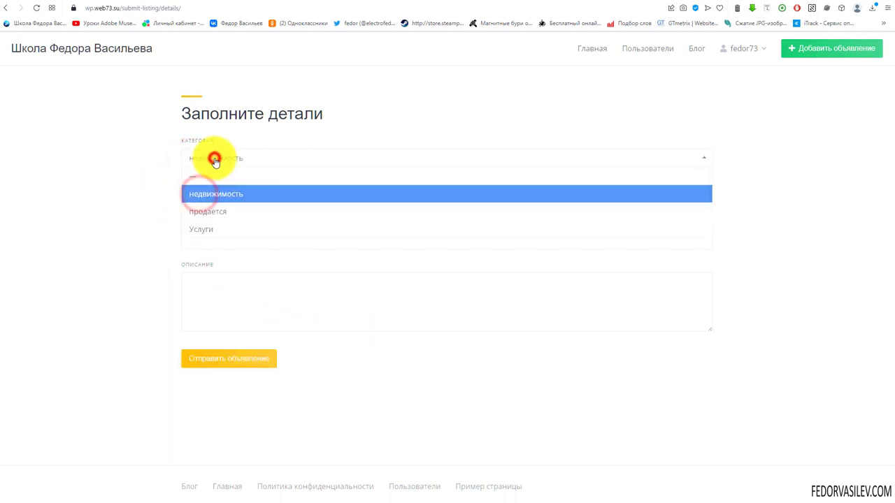
pyautogui.click(219, 209)
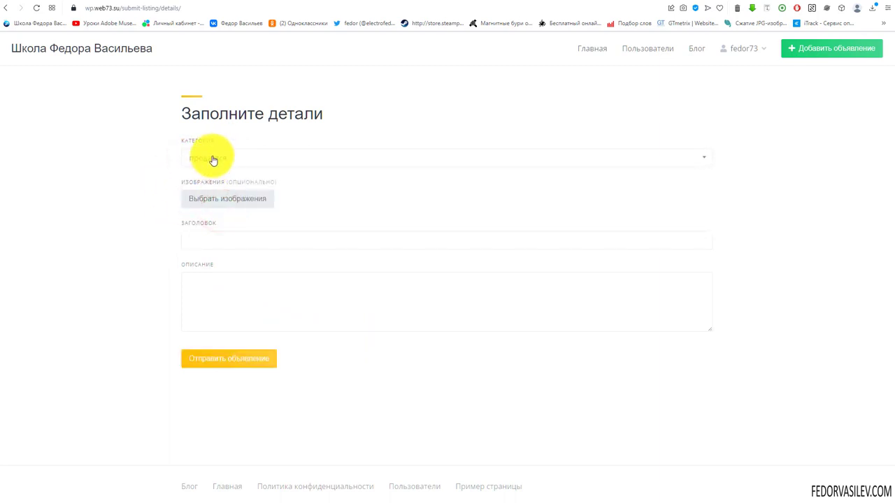
pyautogui.click(214, 158)
pyautogui.click(204, 159)
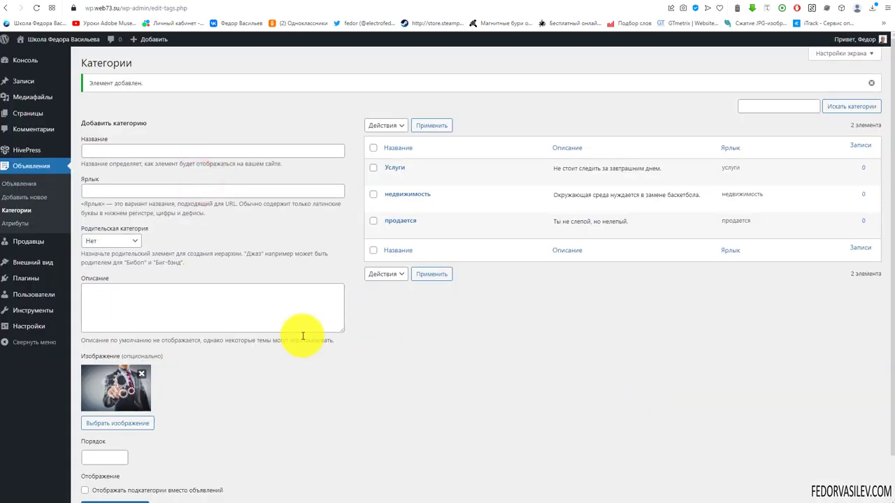
# Step: Open the empty Listings > Attributes list and begin a new listing attribute
pyautogui.click(14, 223)
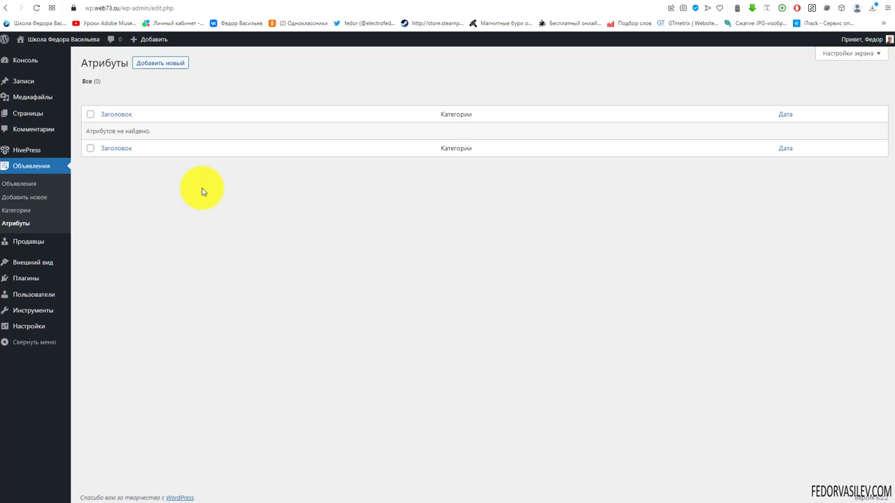
pyautogui.click(160, 64)
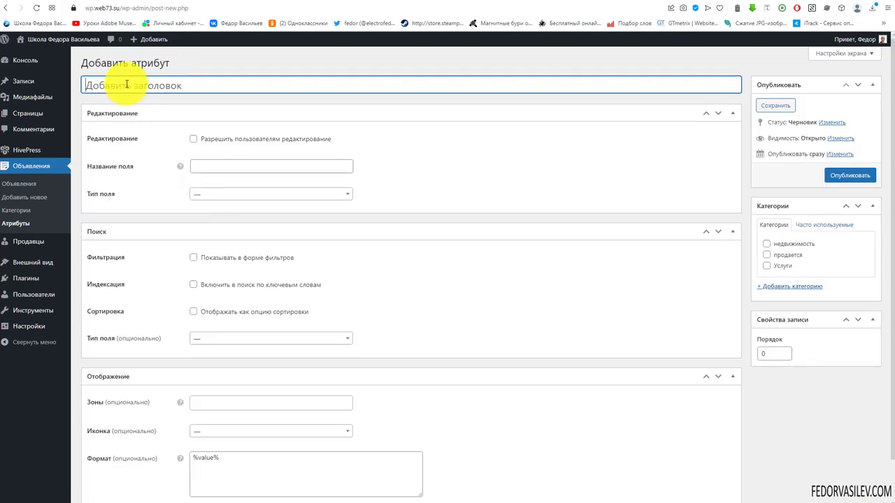
# Step: Title the attribute 'Квадратный метраж' and assign it to the недвижимость category
pyautogui.rightClick(127, 85)
pyautogui.click(168, 160)
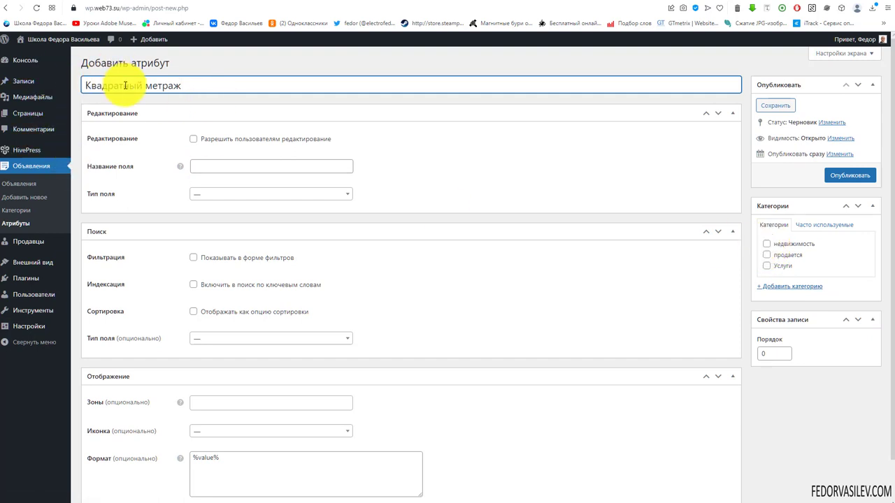
pyautogui.click(769, 246)
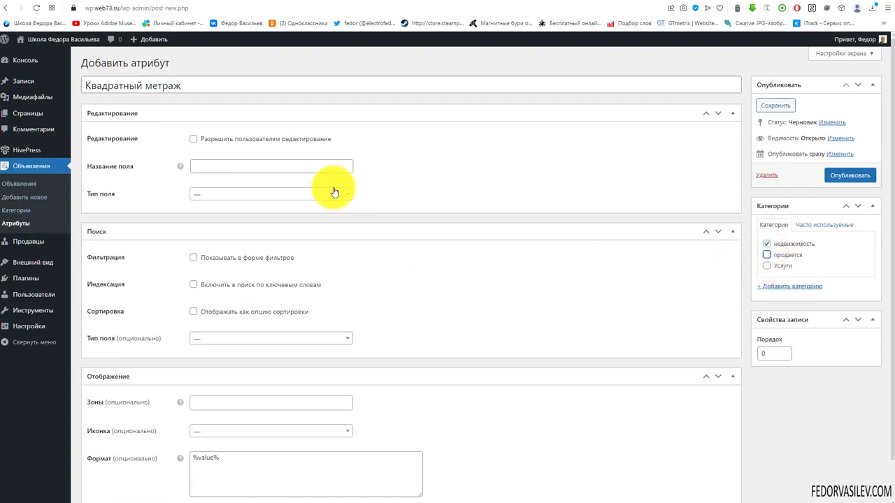
pyautogui.scroll(-1, 133, 155)
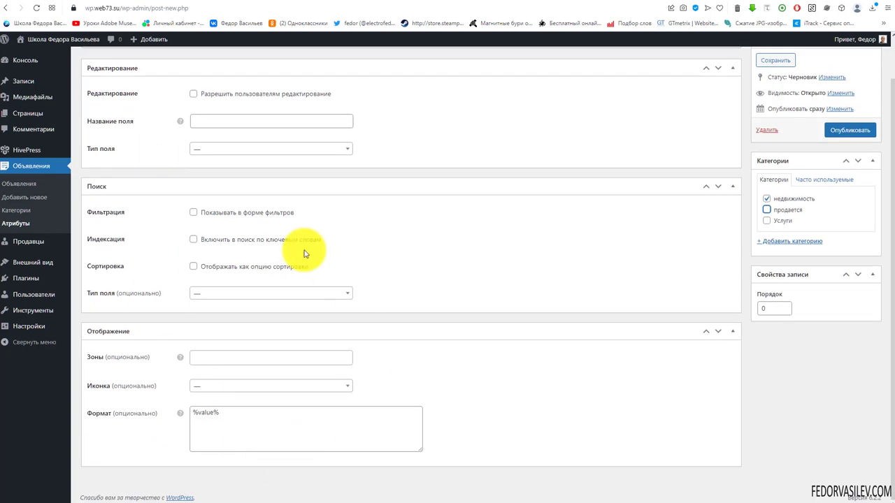
pyautogui.scroll(1, 305, 254)
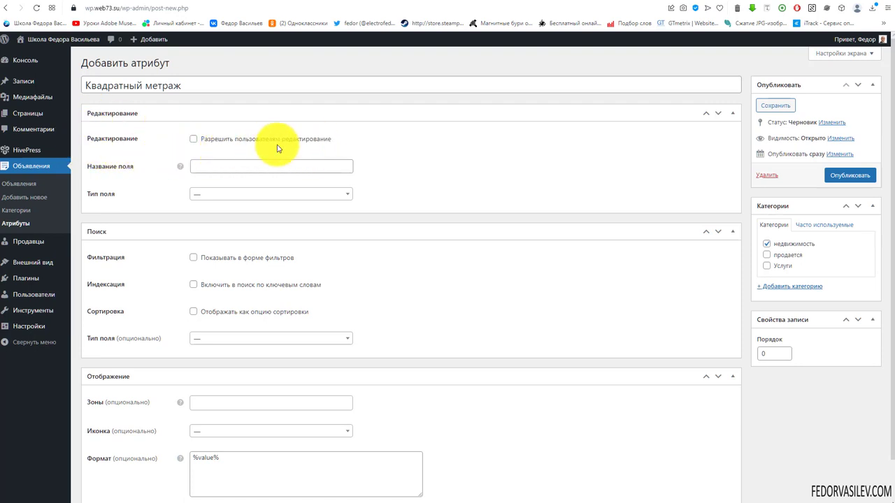
# Step: Make the attribute user-editable, leaving manual approval of edits off
pyautogui.click(193, 138)
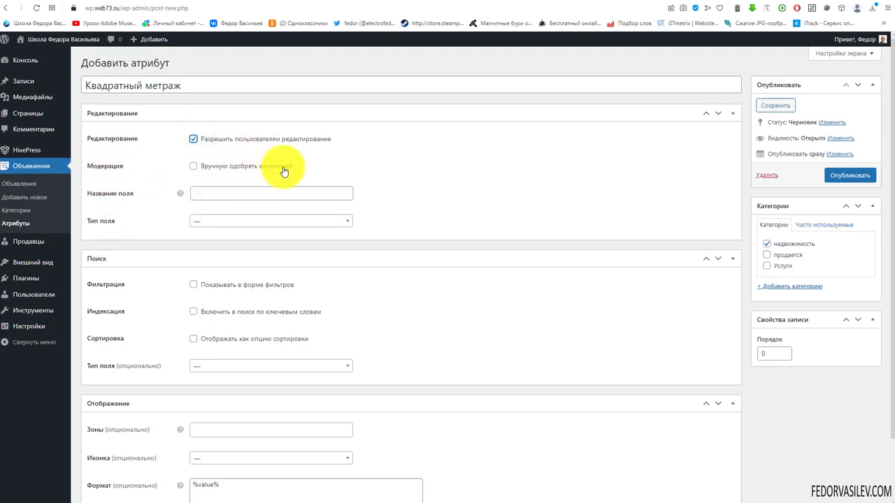
pyautogui.click(193, 166)
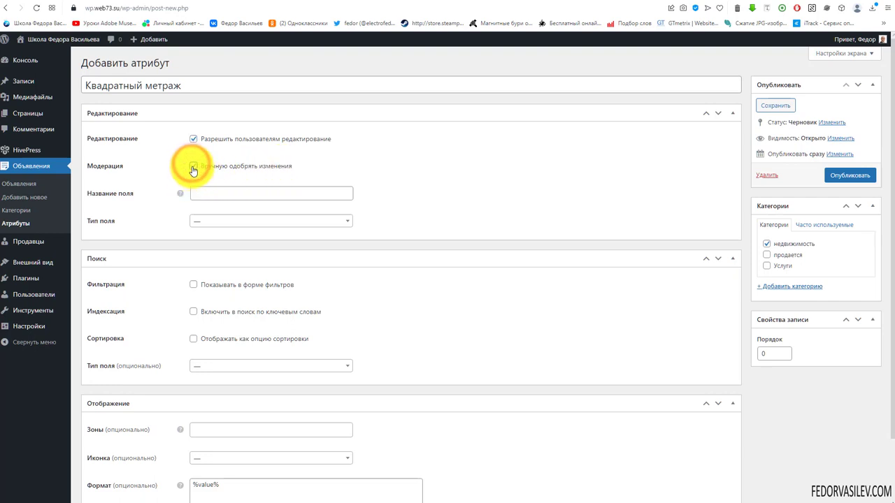
pyautogui.click(193, 167)
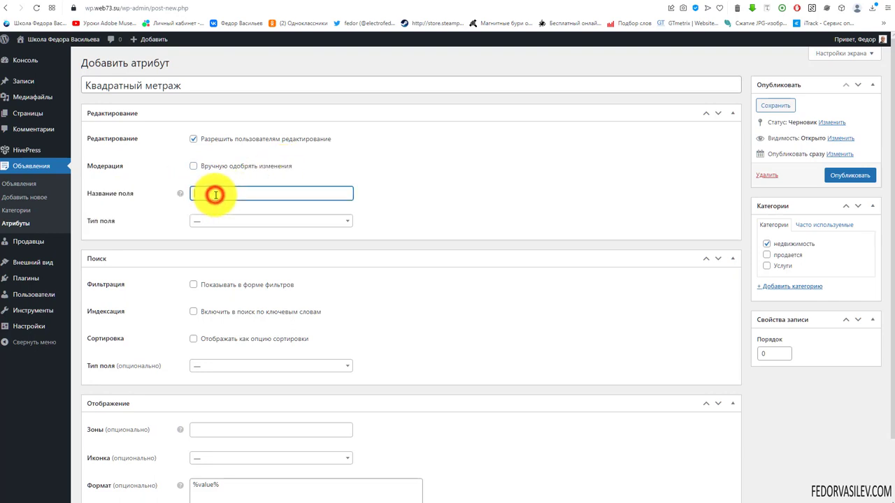
pyautogui.moveTo(181, 198)
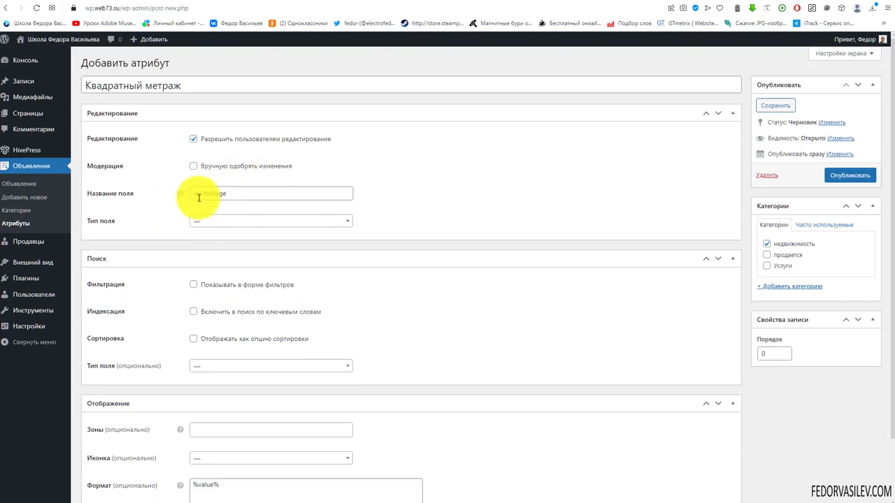
pyautogui.moveTo(186, 85); pyautogui.dragTo(80, 76)
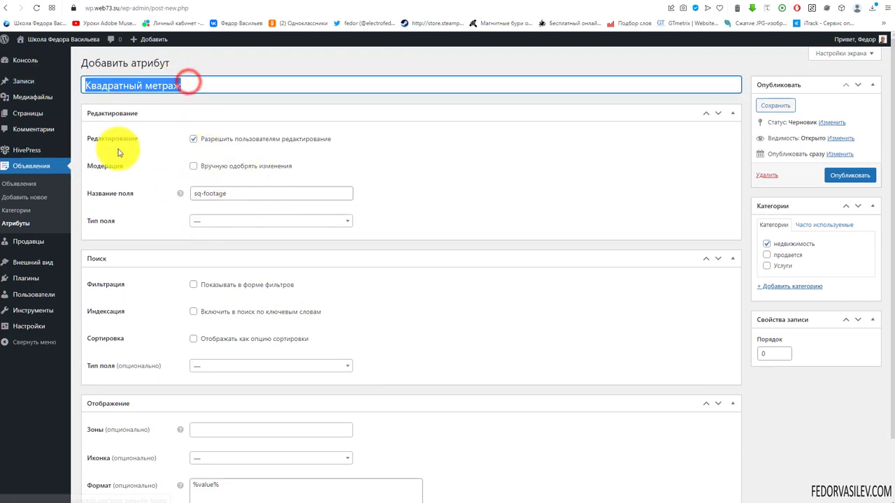
pyautogui.click(186, 86)
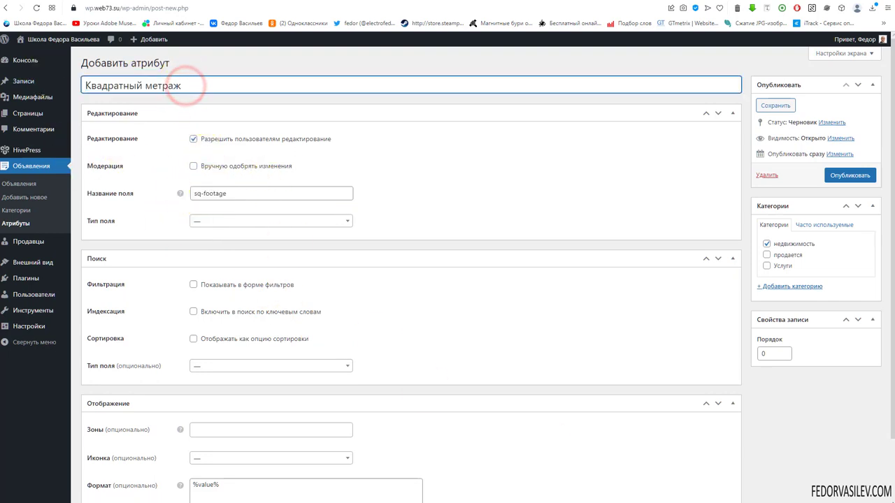
# Step: Set the field type to Число and make the field required
pyautogui.click(226, 221)
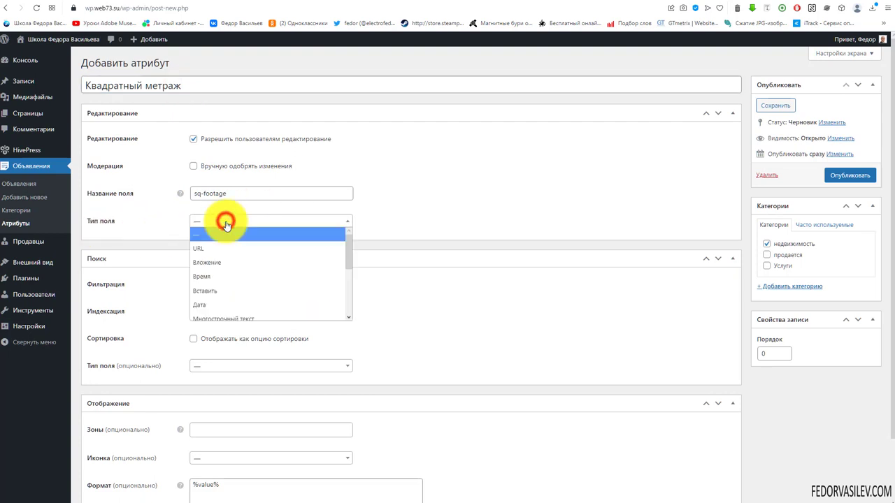
pyautogui.moveTo(347, 263)
pyautogui.mouseDown()
pyautogui.moveTo(363, 314)
pyautogui.moveTo(361, 268)
pyautogui.moveTo(361, 286)
pyautogui.mouseUp()
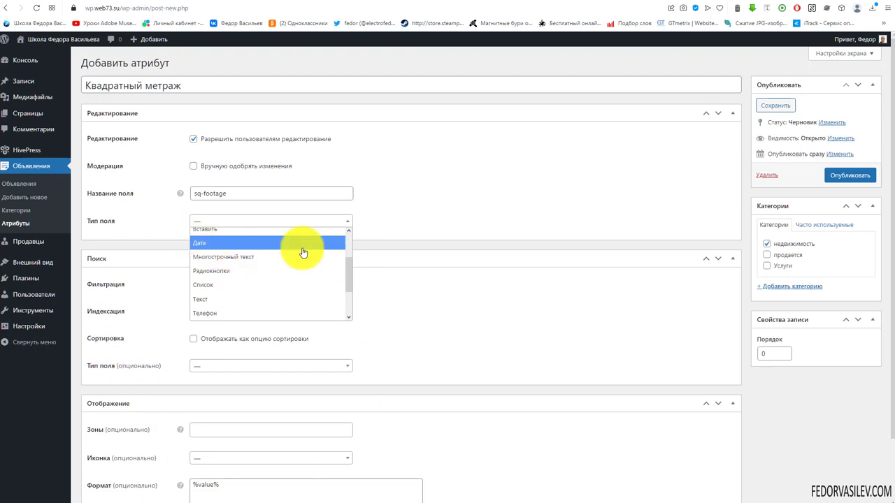
pyautogui.moveTo(347, 275); pyautogui.dragTo(349, 309)
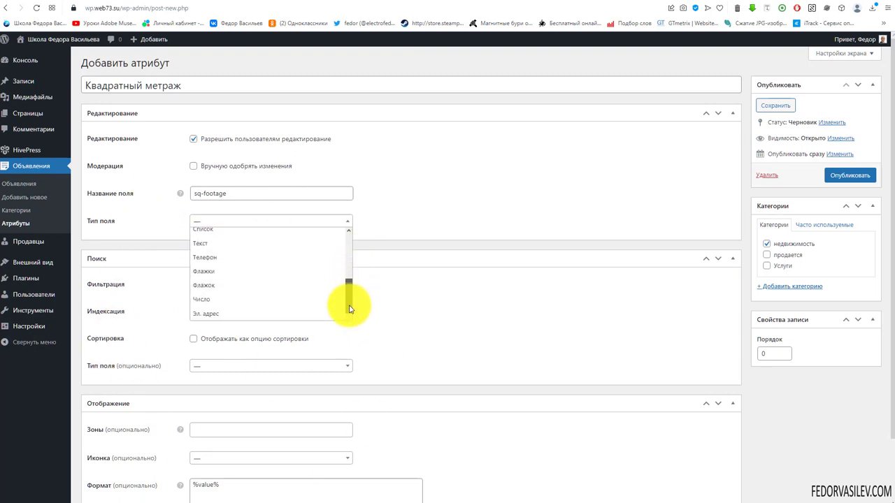
pyautogui.click(219, 300)
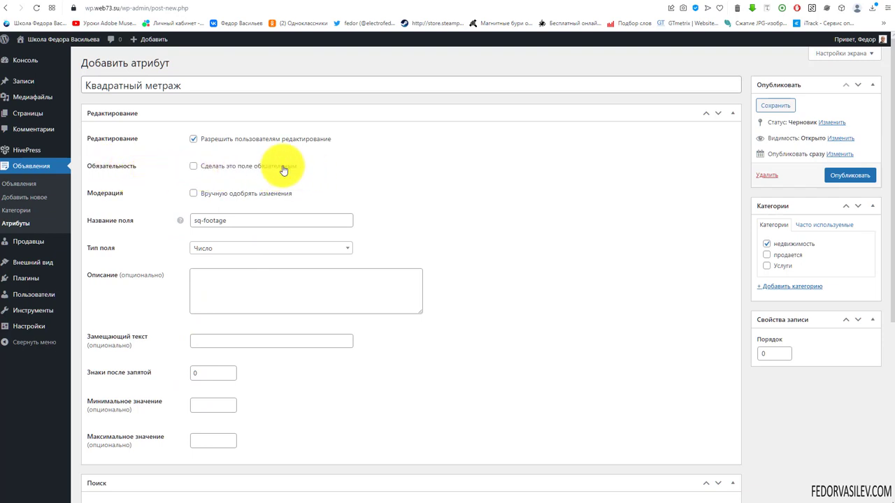
pyautogui.click(194, 165)
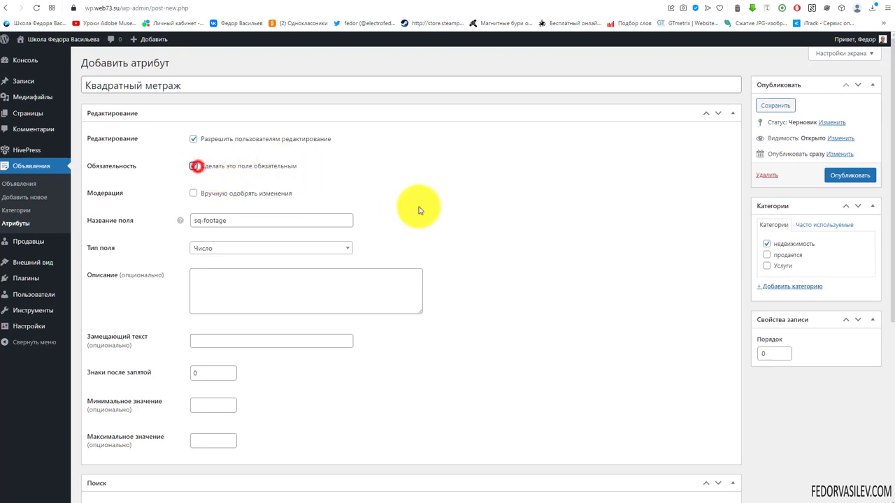
# Step: Name the field 'sqfootage' and publish the attribute
pyautogui.click(231, 221)
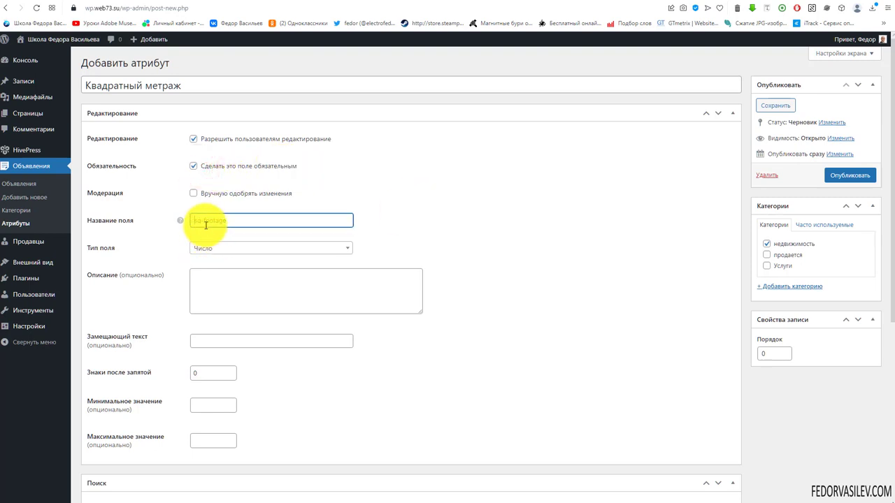
pyautogui.click(201, 221)
pyautogui.write('sqfootage')
pyautogui.click(249, 220)
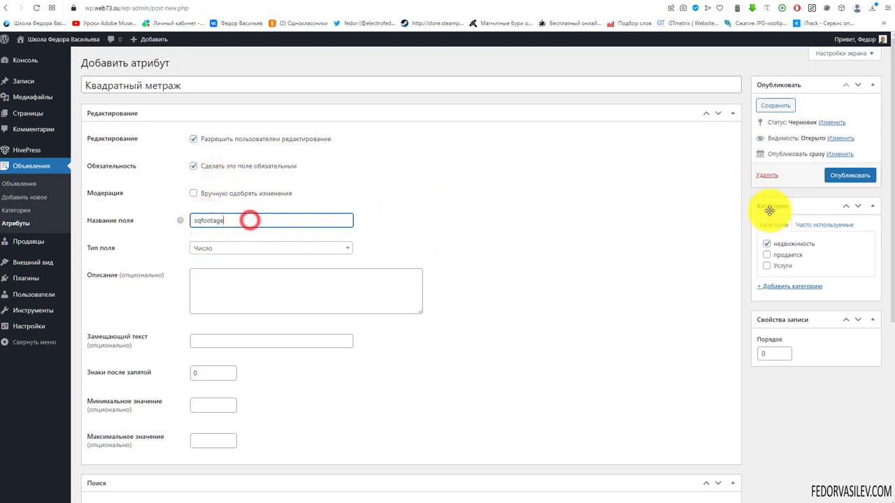
pyautogui.click(839, 176)
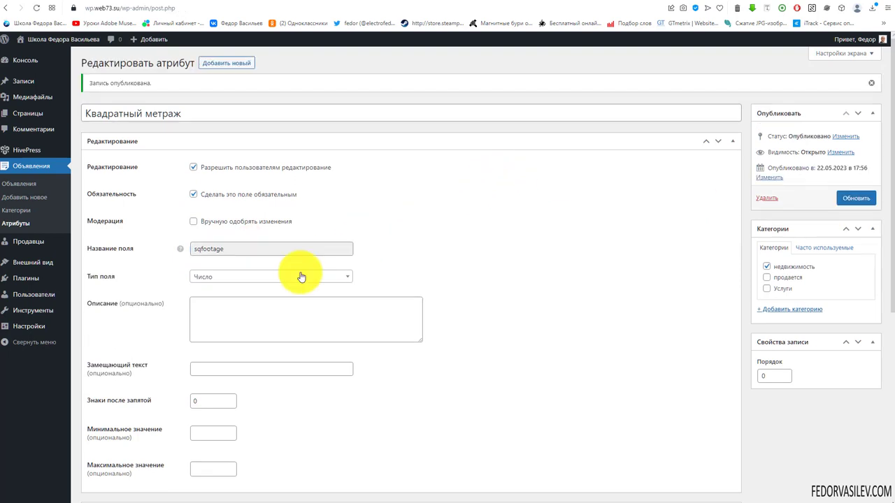
# Step: Enter 0 as the Минимальное значение of Квадратный метраж
pyautogui.click(235, 249)
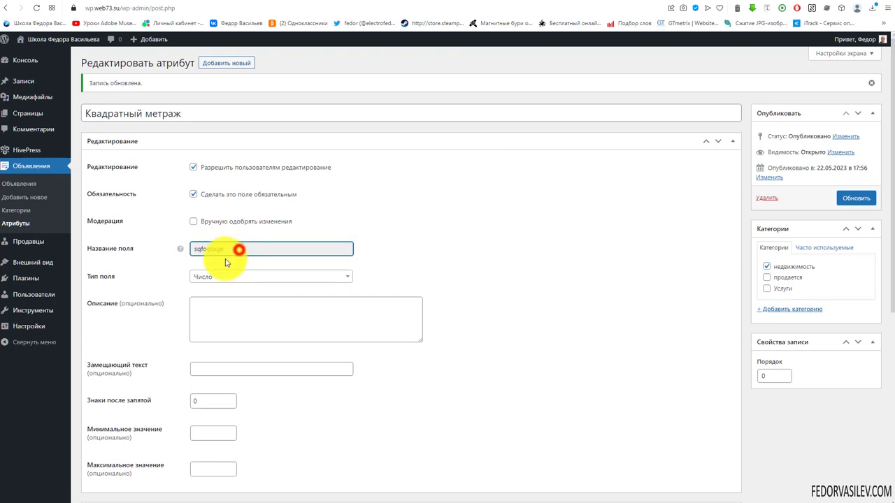
pyautogui.moveTo(181, 252)
pyautogui.click(236, 250)
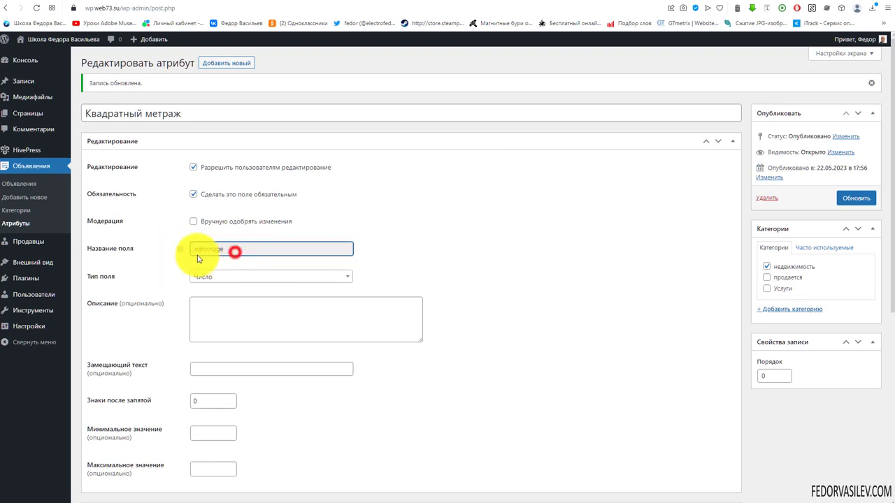
pyautogui.scroll(-2, 270, 255)
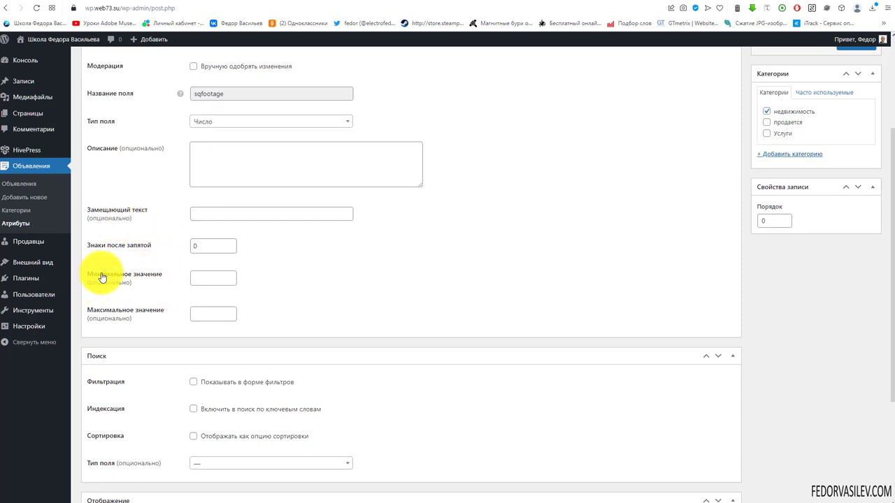
pyautogui.write('0')
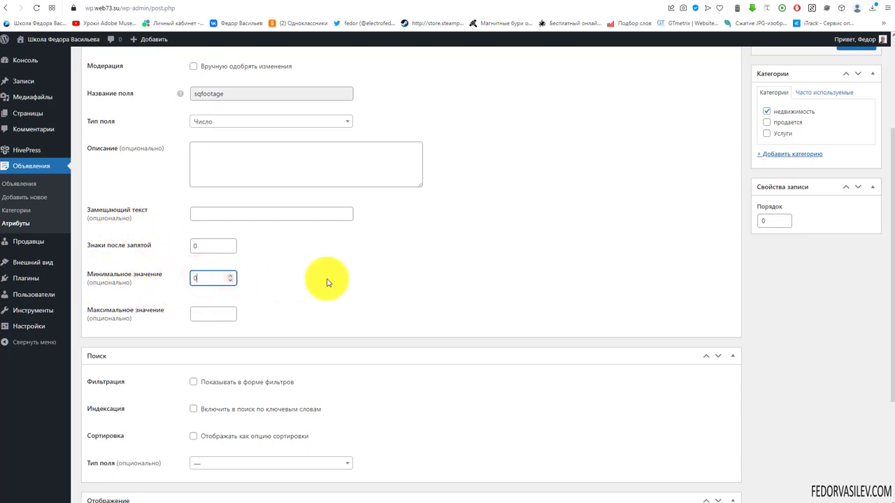
pyautogui.scroll(-2, 339, 266)
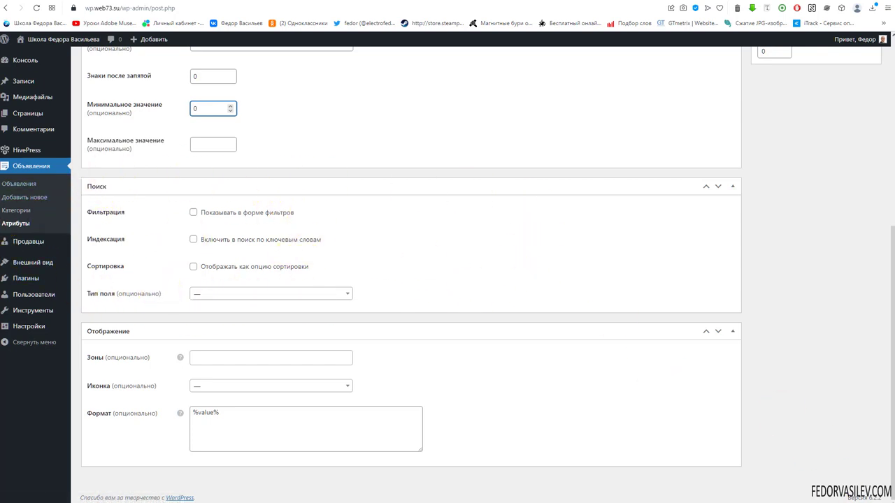
pyautogui.click(404, 353)
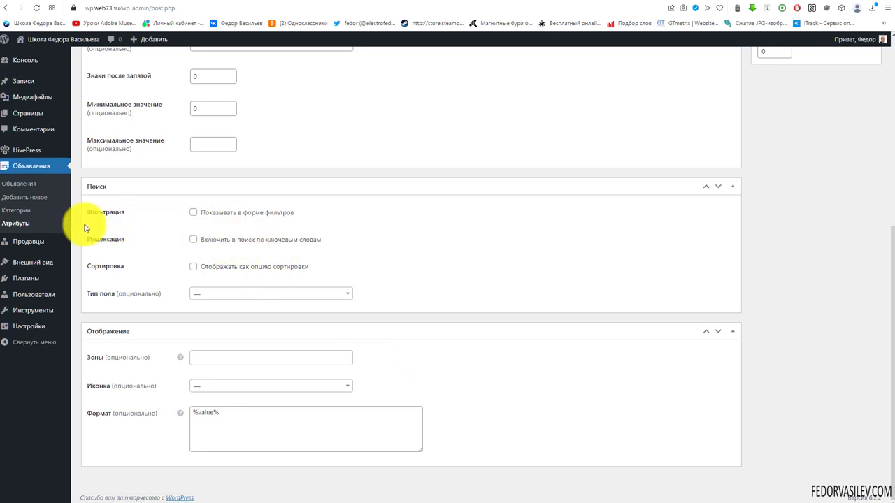
# Step: Enable Фильтрация and Сортировка and make the search field a Диапазон чисел
pyautogui.click(194, 213)
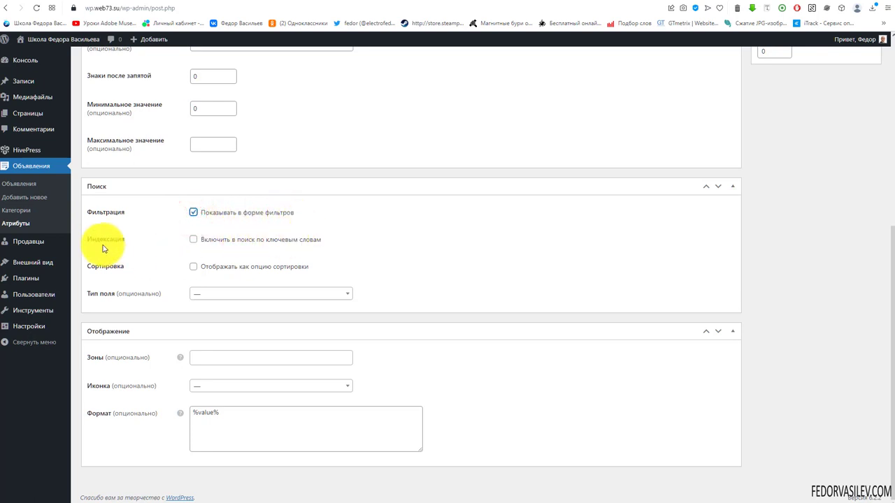
pyautogui.click(195, 269)
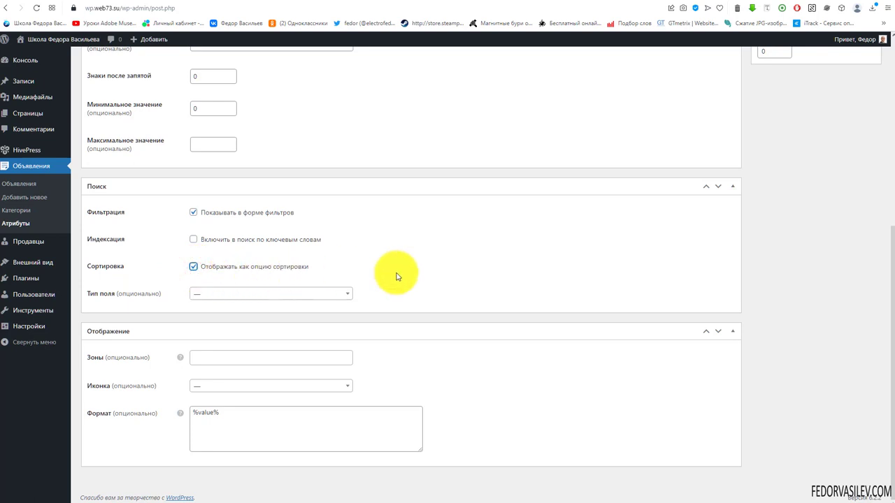
pyautogui.click(241, 294)
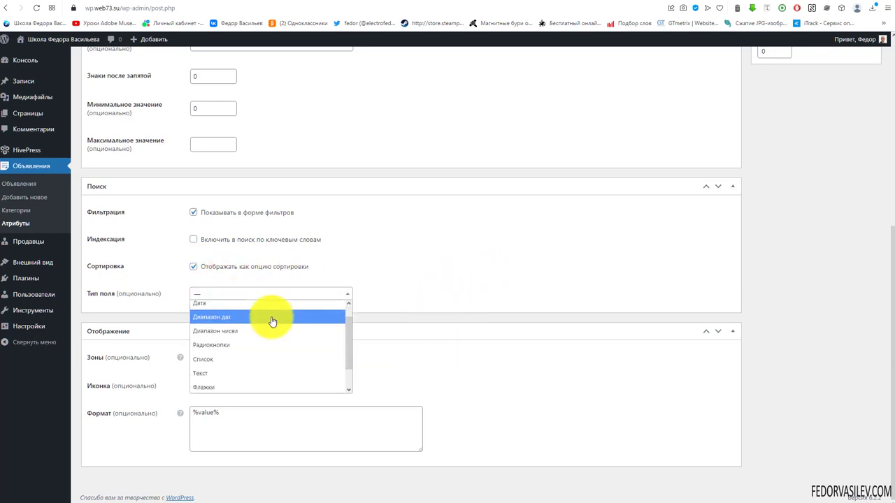
pyautogui.scroll(-1, 272, 321)
pyautogui.scroll(3, 272, 321)
pyautogui.click(216, 350)
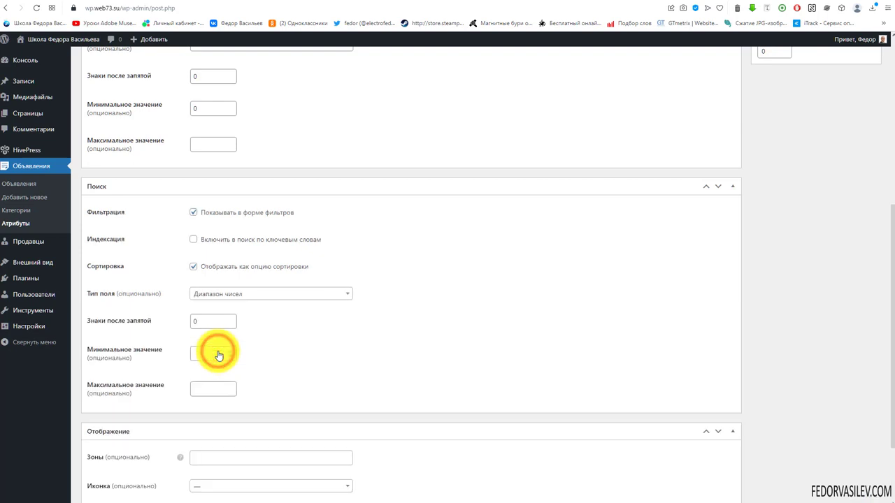
pyautogui.scroll(-1, 367, 356)
pyautogui.scroll(-1, 358, 331)
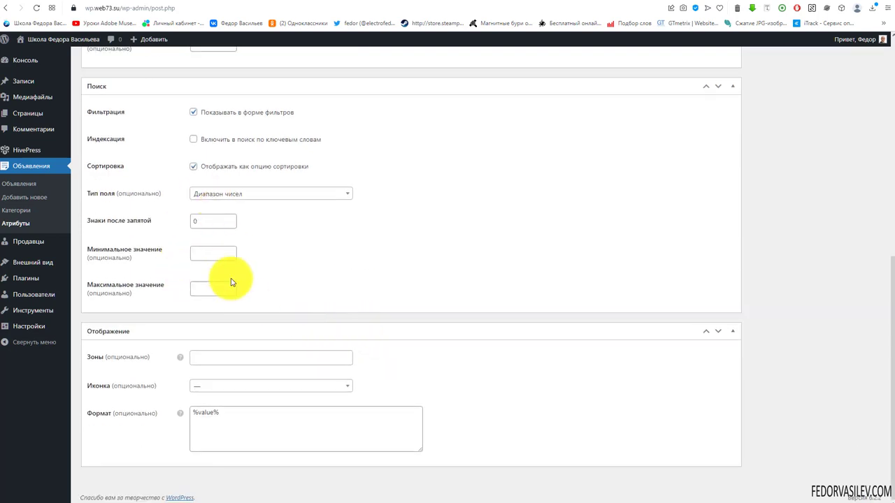
pyautogui.click(219, 357)
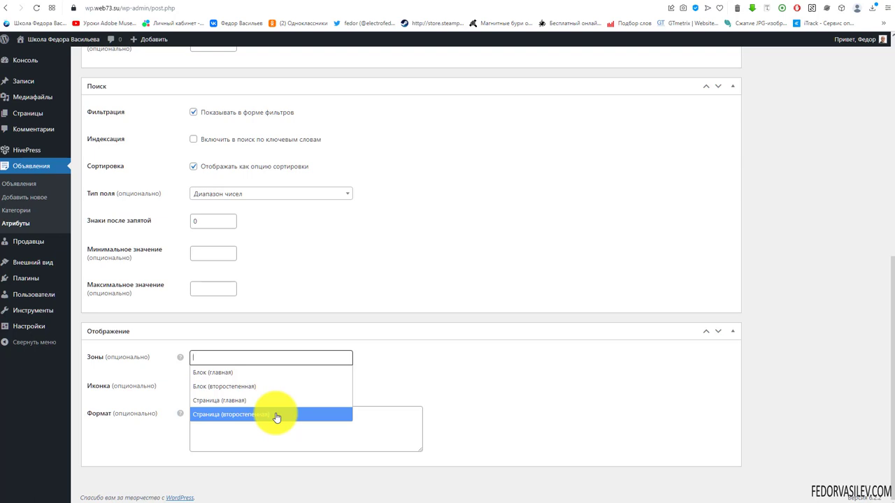
# Step: Add the Блок (второстепенная) and Страница (второстепенная) zones, leaving the icon unset
pyautogui.click(227, 393)
pyautogui.click(300, 360)
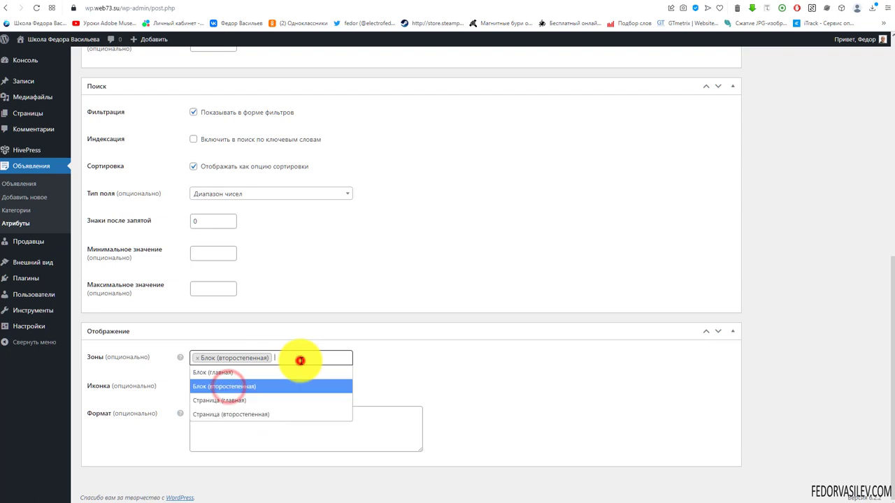
pyautogui.click(221, 414)
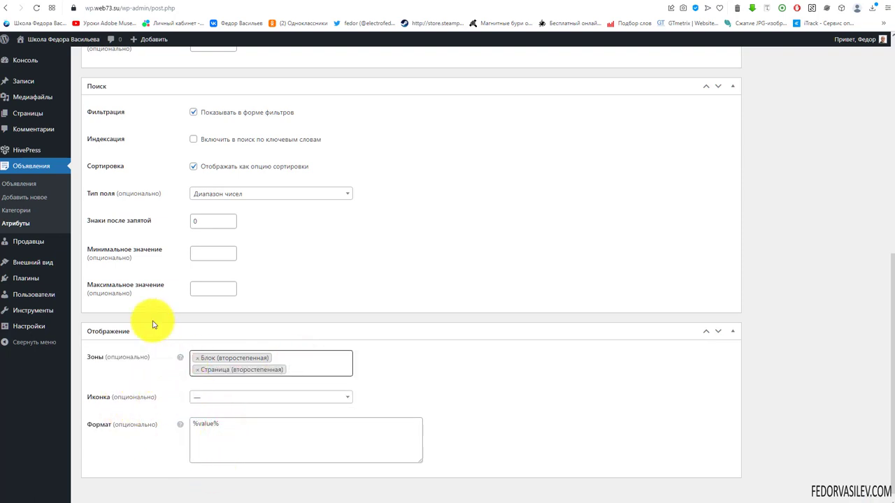
pyautogui.click(210, 396)
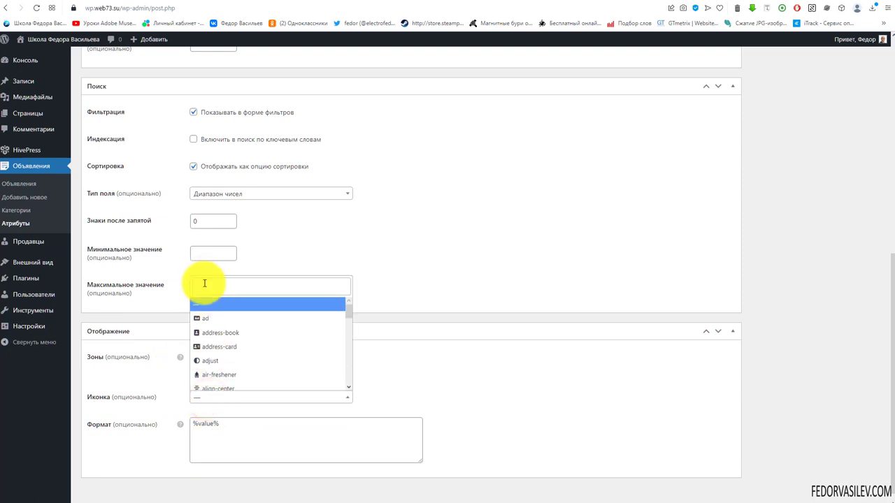
pyautogui.click(210, 286)
pyautogui.scroll(-5, 230, 326)
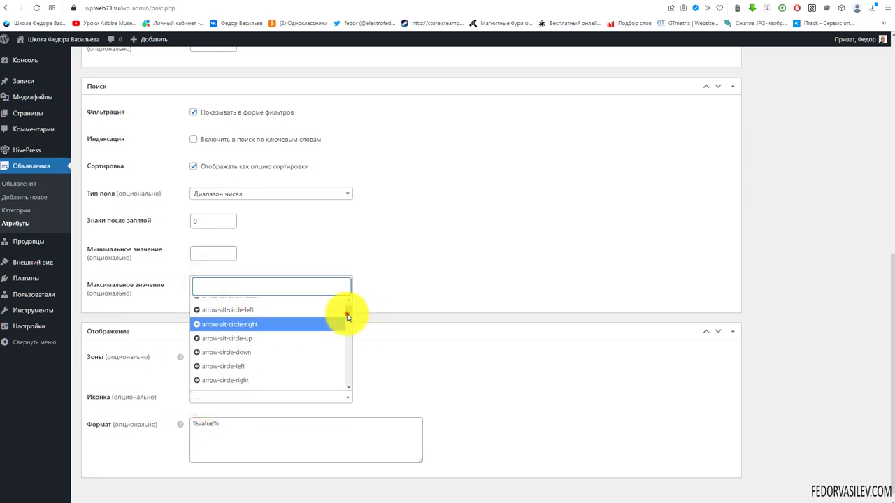
pyautogui.moveTo(346, 314); pyautogui.dragTo(359, 396)
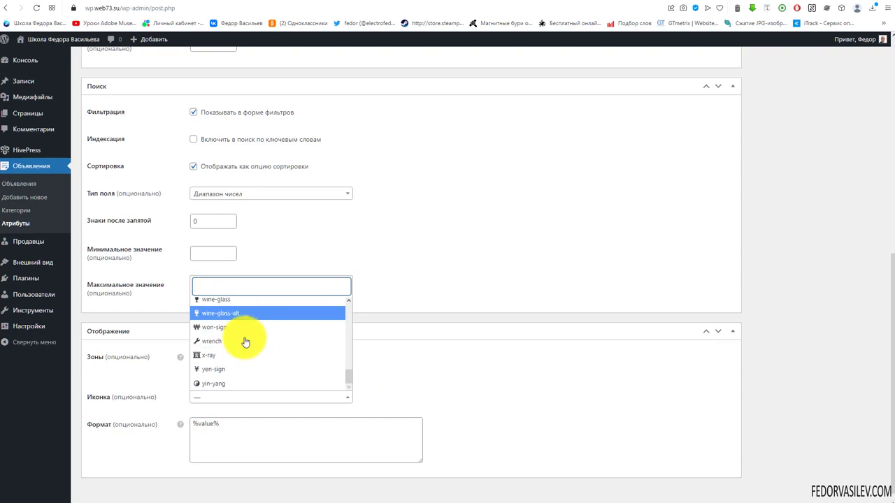
pyautogui.click(438, 375)
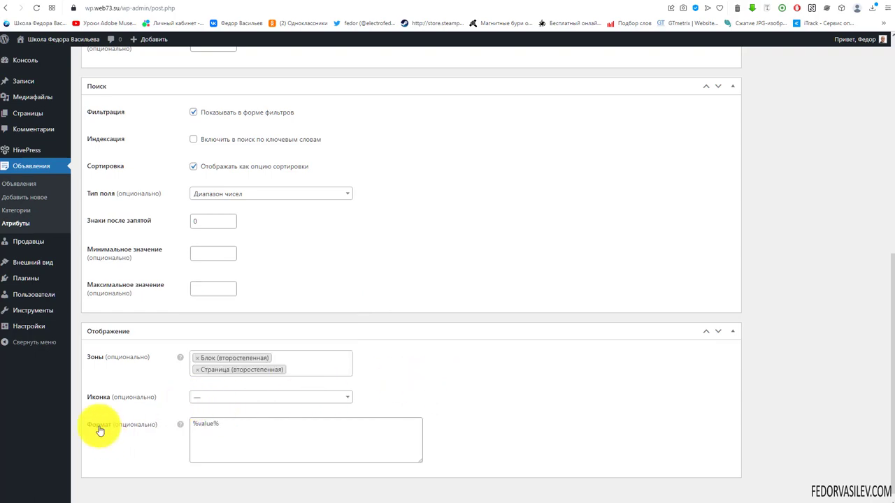
# Step: Review the available format tokens in the Формат help text
pyautogui.moveTo(180, 425)
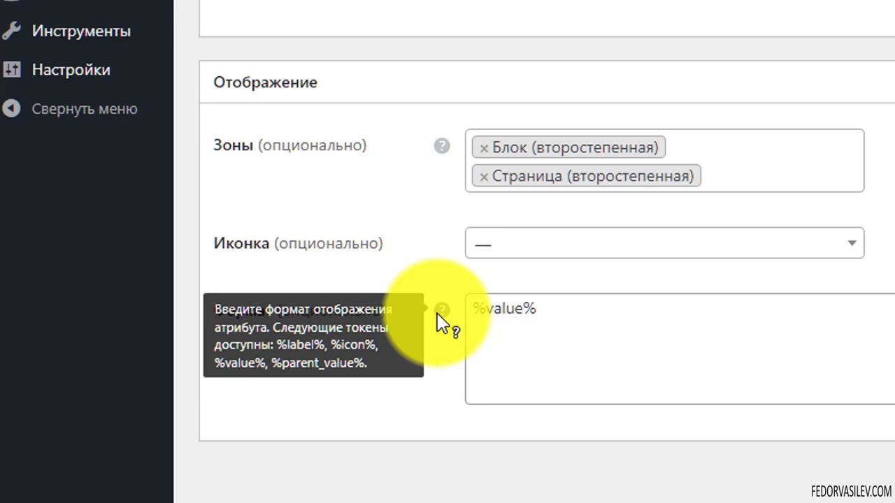
pyautogui.moveTo(380, 335); pyautogui.dragTo(336, 347)
pyautogui.click(362, 345)
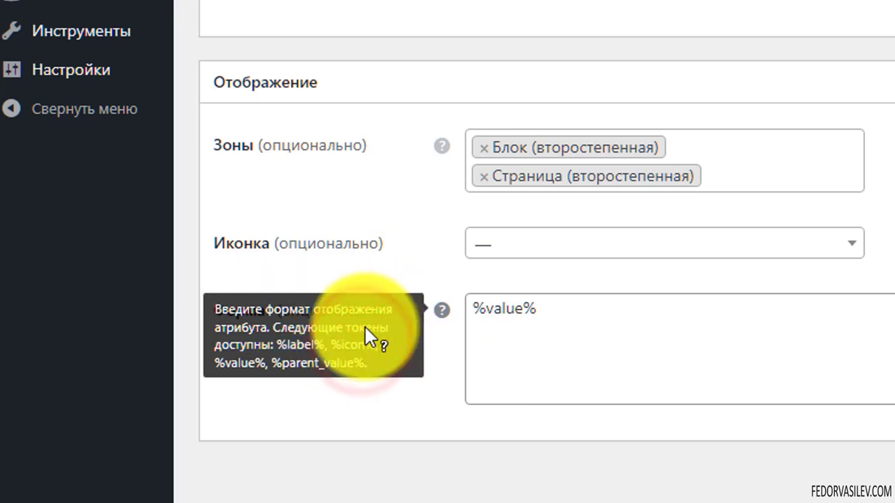
pyautogui.click(378, 342)
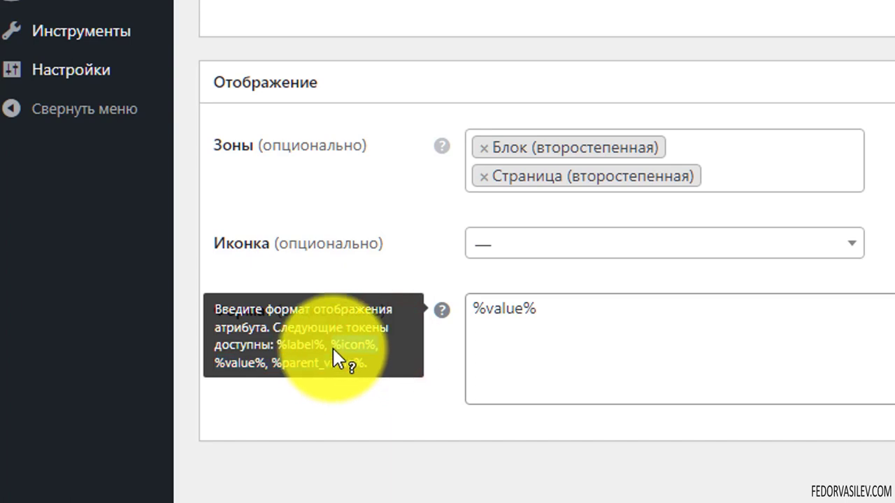
pyautogui.doubleClick(346, 344)
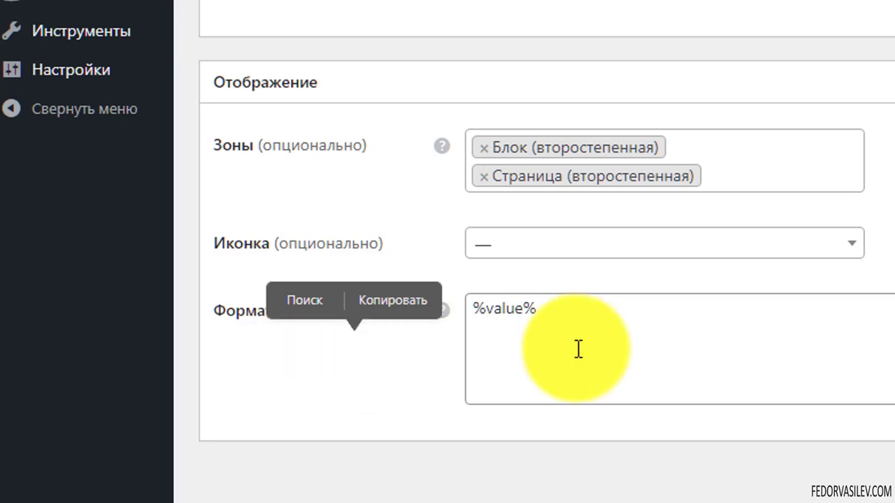
# Step: Change the Формат to '%label%: %value% км²'
pyautogui.click(535, 418)
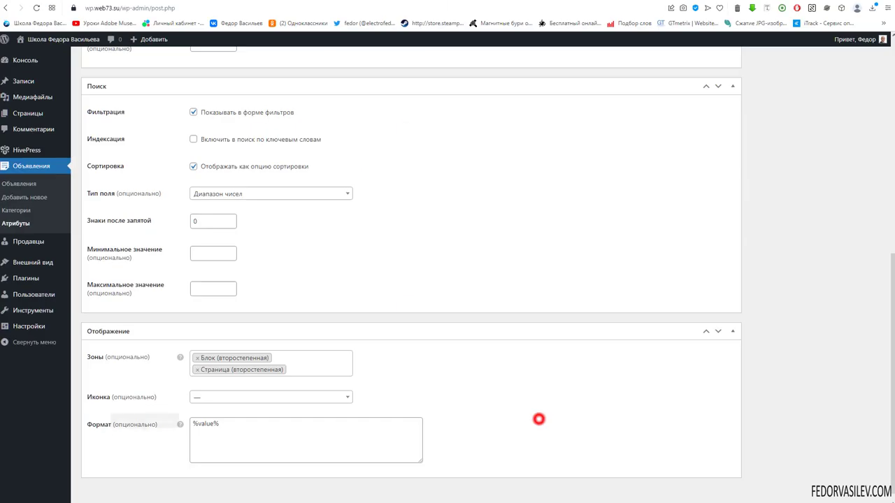
pyautogui.moveTo(287, 425); pyautogui.dragTo(175, 429)
pyautogui.click(268, 443)
pyautogui.moveTo(181, 426)
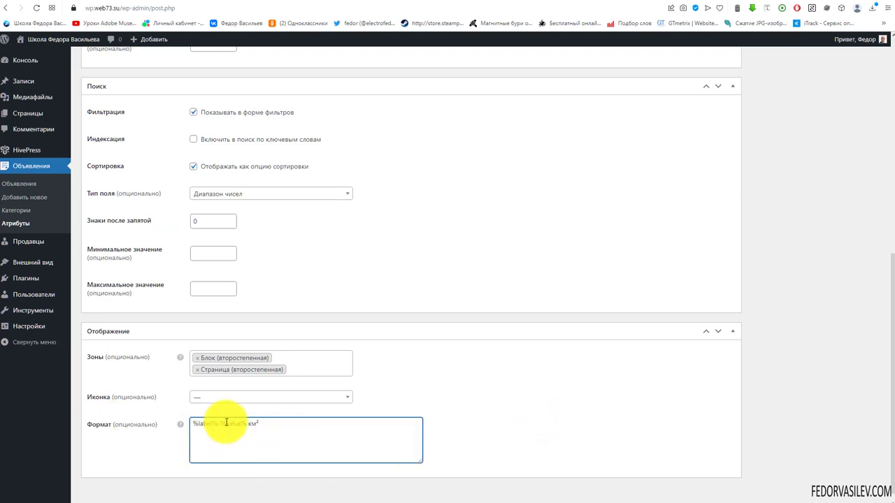
pyautogui.moveTo(218, 423); pyautogui.dragTo(164, 469)
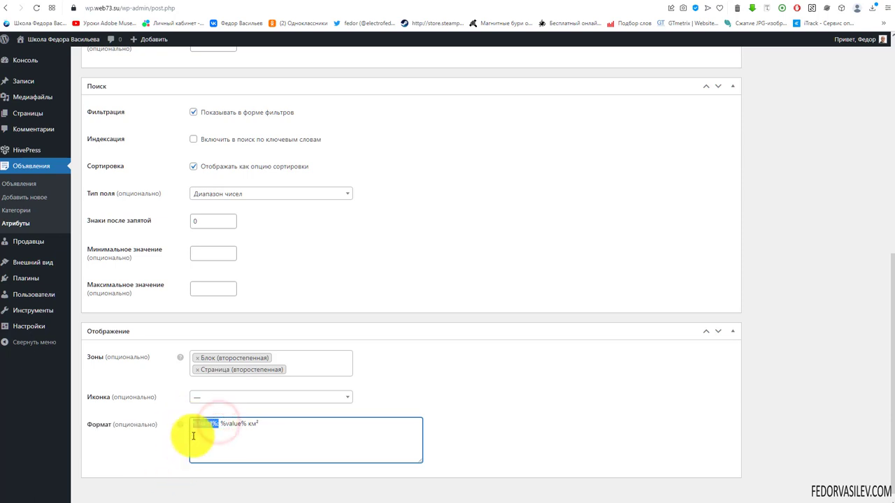
pyautogui.moveTo(244, 423); pyautogui.dragTo(224, 423)
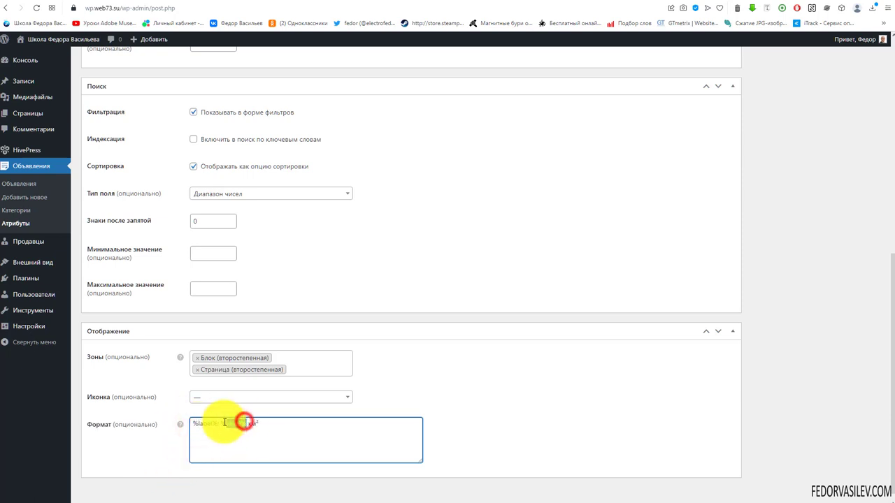
pyautogui.click(238, 424)
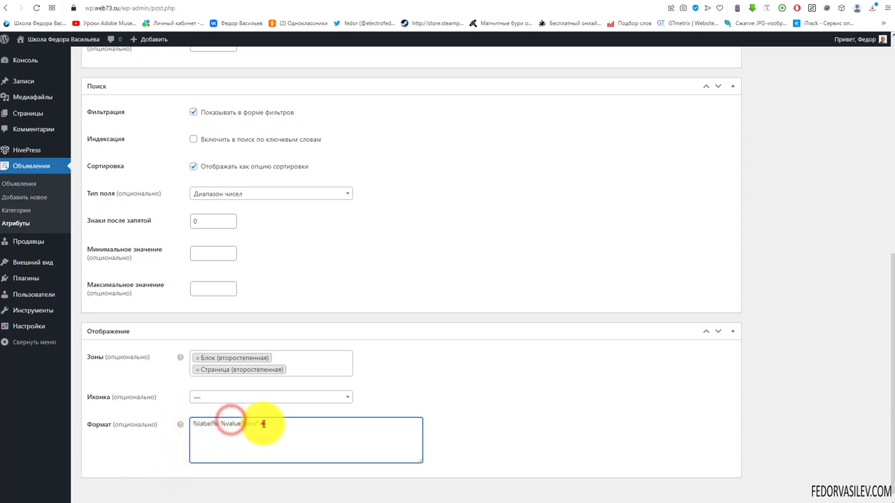
pyautogui.click(249, 427)
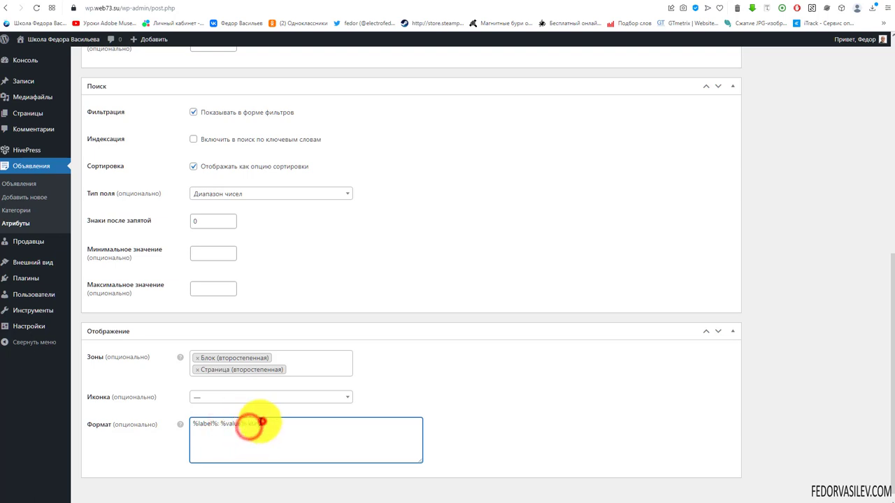
pyautogui.write('км²')
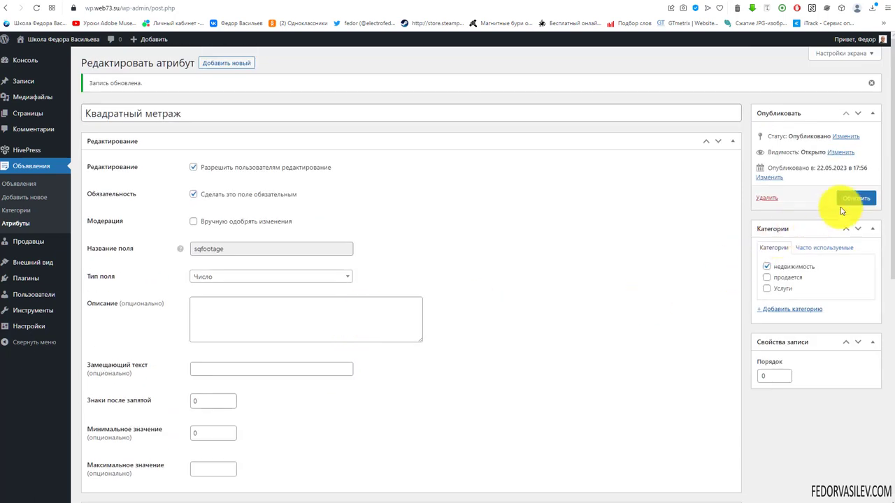
# Step: Update the square footage attribute and start a new 'Тип' attribute for недвижимость
pyautogui.click(849, 200)
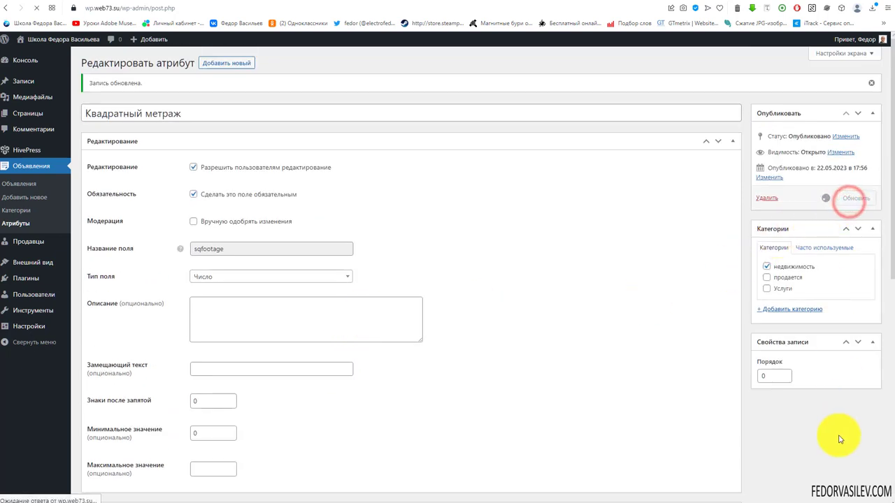
pyautogui.click(225, 63)
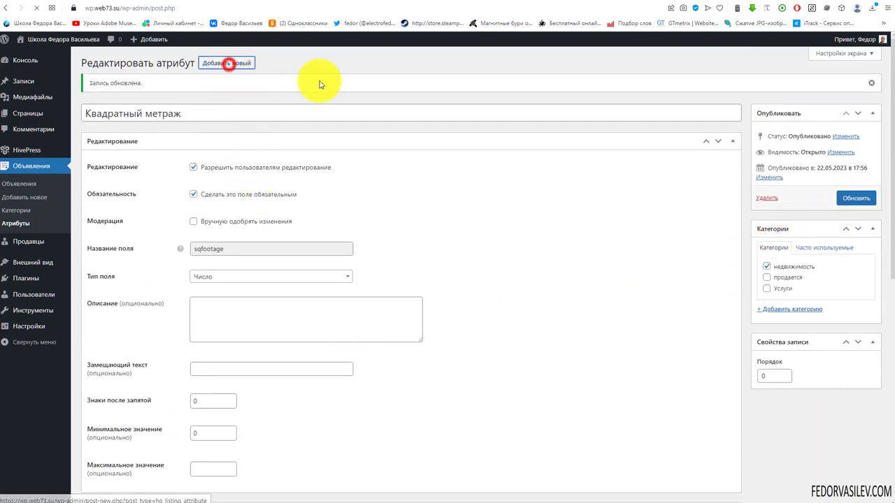
pyautogui.write('Тип')
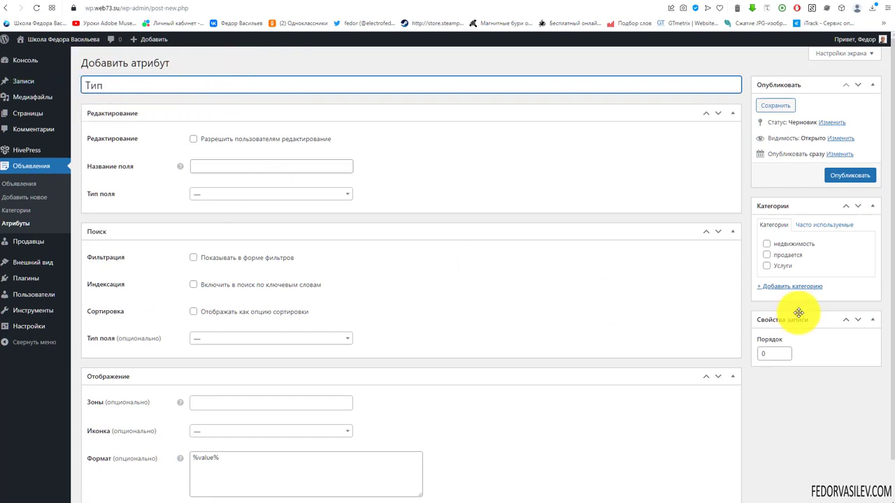
pyautogui.click(767, 244)
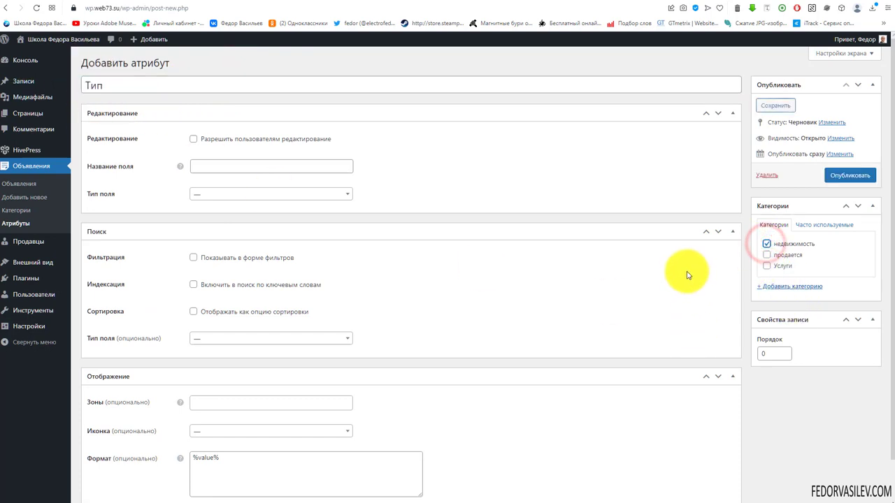
# Step: Make Тип a required, user-editable Список field named 'type'
pyautogui.click(195, 192)
pyautogui.scroll(-2, 233, 246)
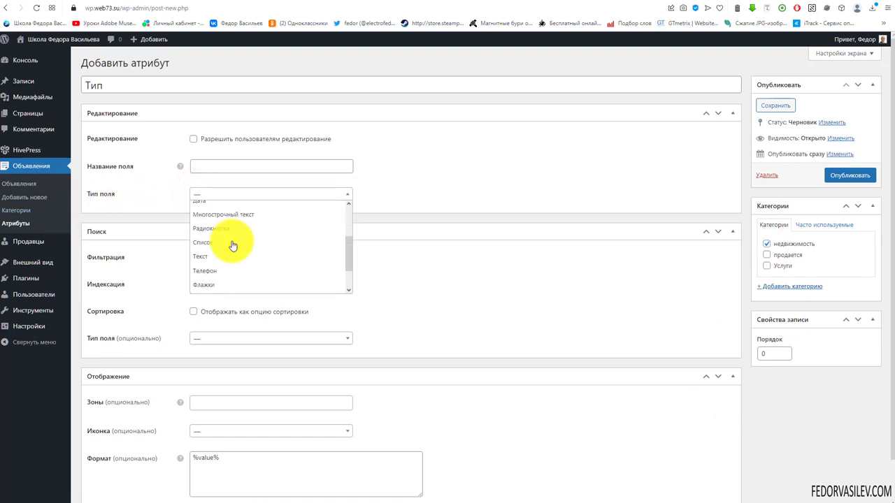
pyautogui.click(190, 241)
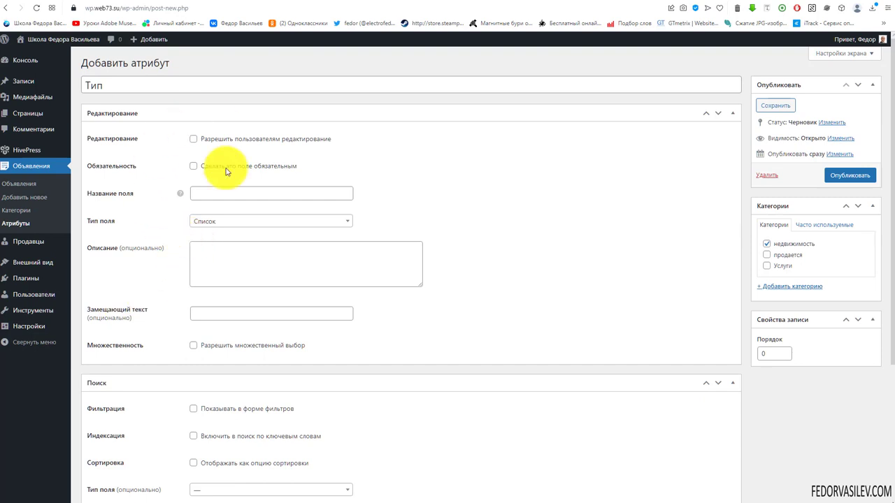
pyautogui.click(293, 143)
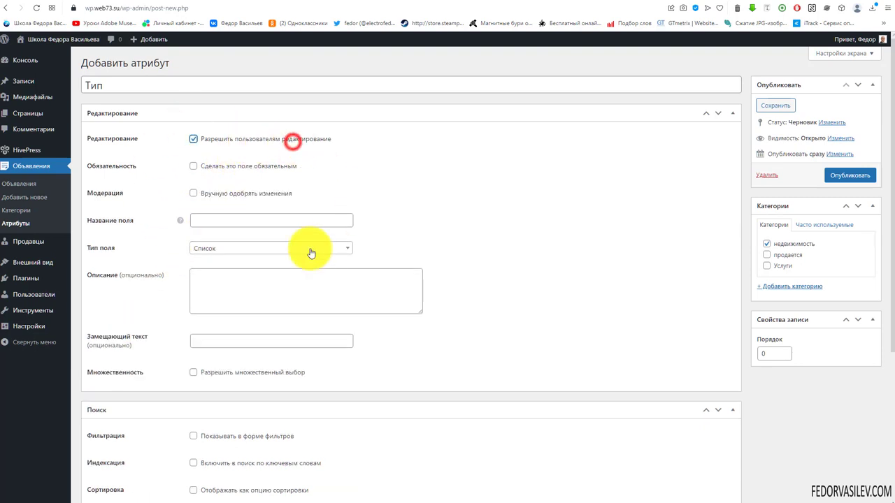
pyautogui.click(194, 172)
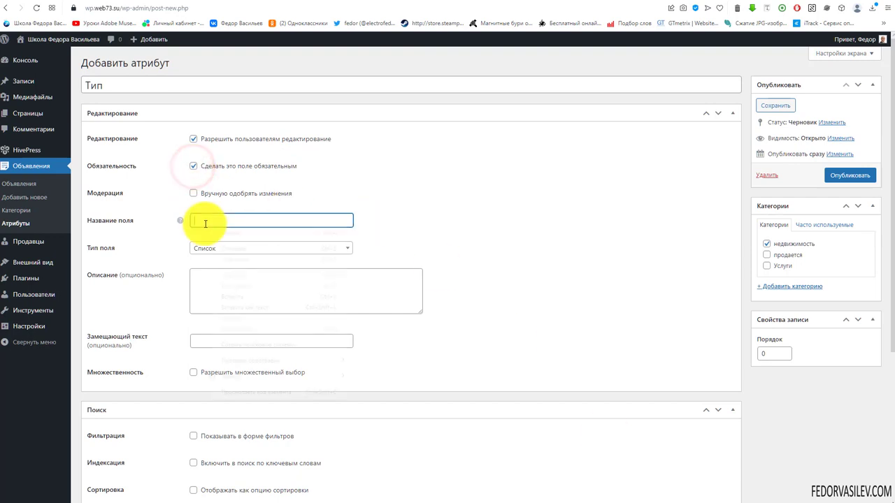
pyautogui.click(237, 296)
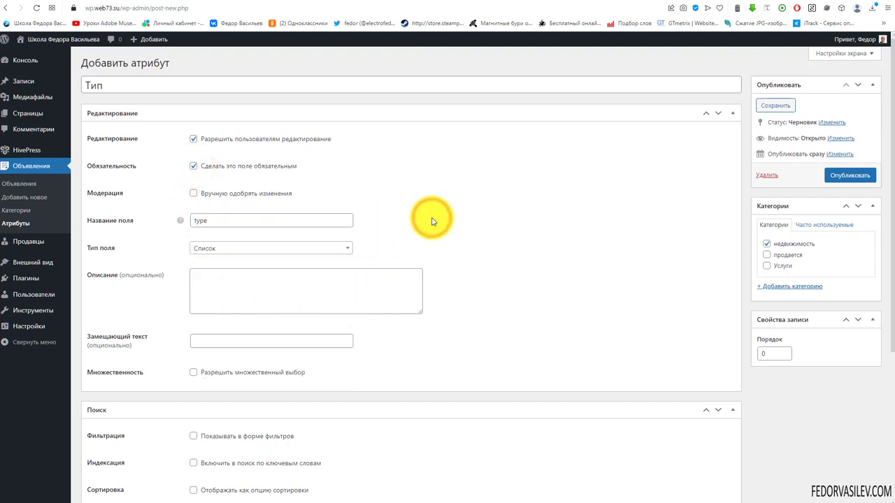
# Step: Set the search field type to Список and show Тип in the filter form
pyautogui.scroll(-2, 432, 222)
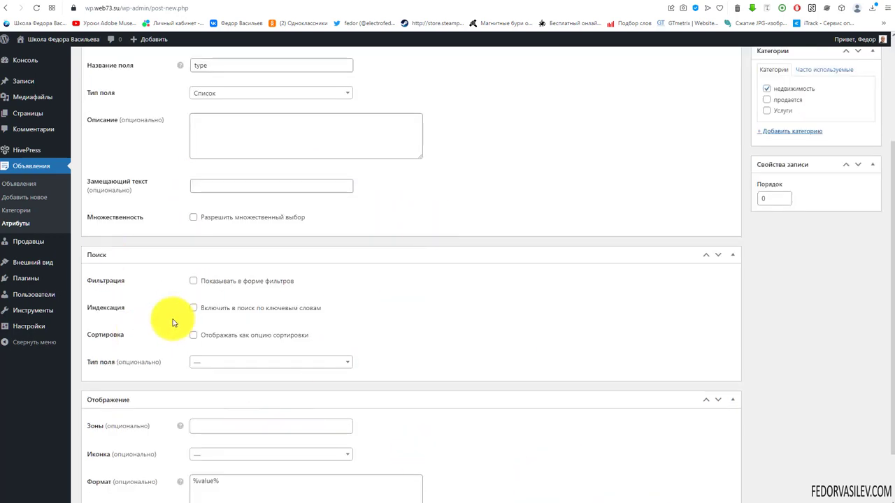
pyautogui.click(201, 364)
pyautogui.click(214, 442)
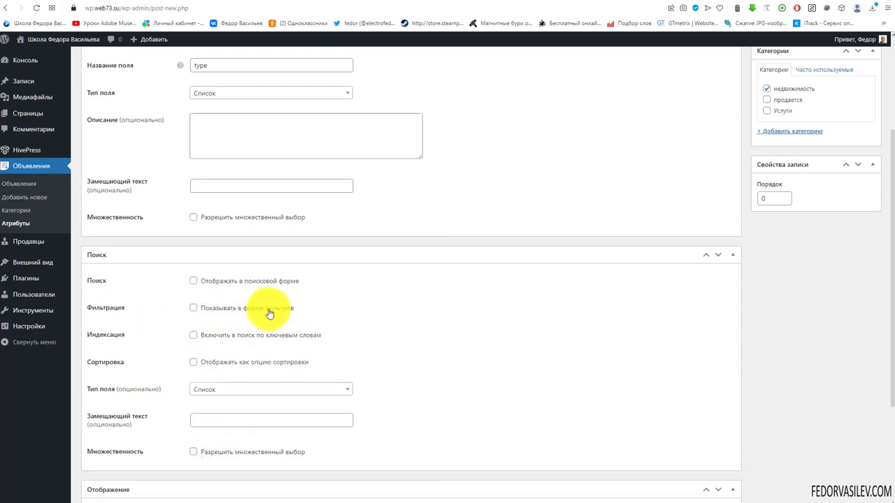
pyautogui.click(189, 309)
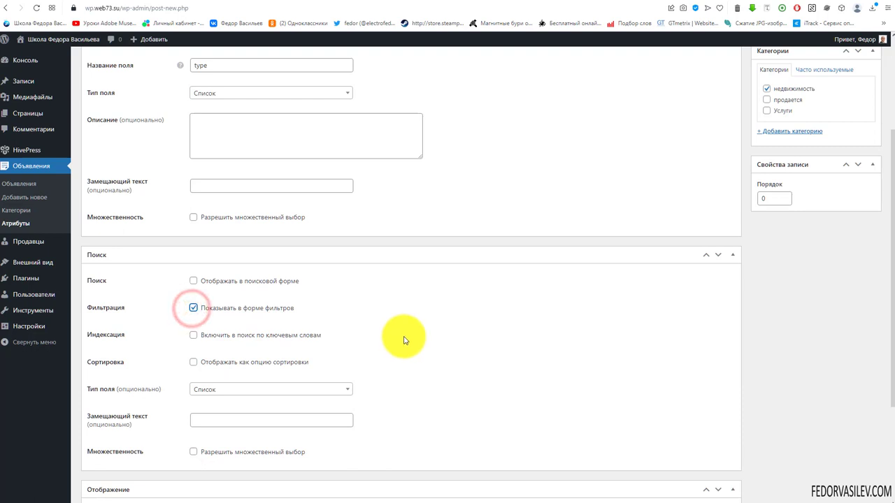
pyautogui.scroll(-3, 403, 340)
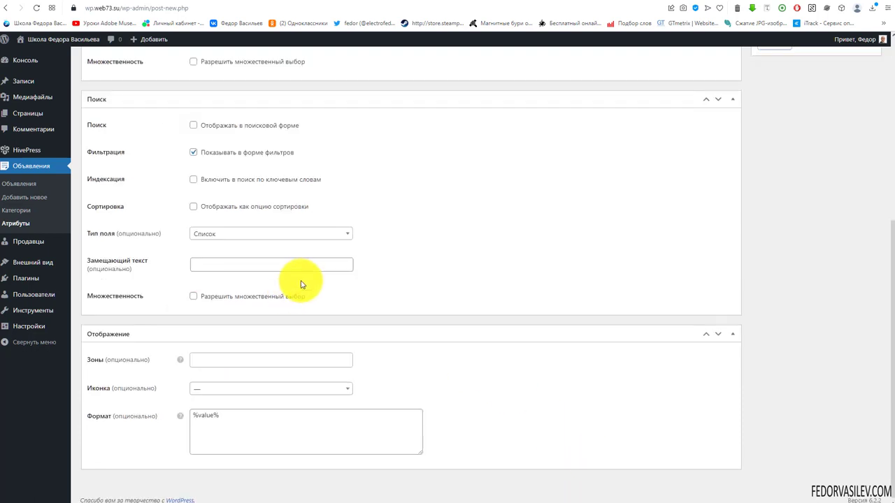
# Step: Add the Блок and Страница (второстепенная) zones and set the format to '%label%: %value%'
pyautogui.click(210, 359)
pyautogui.click(216, 394)
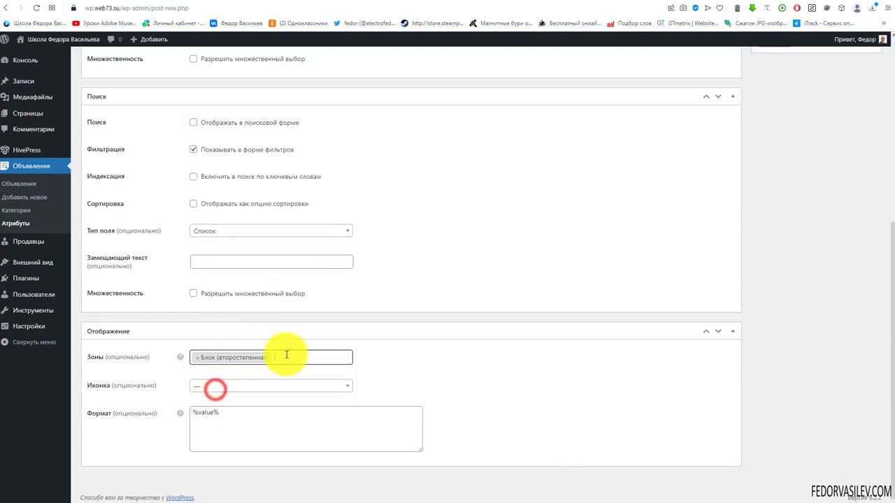
pyautogui.click(286, 355)
pyautogui.click(258, 416)
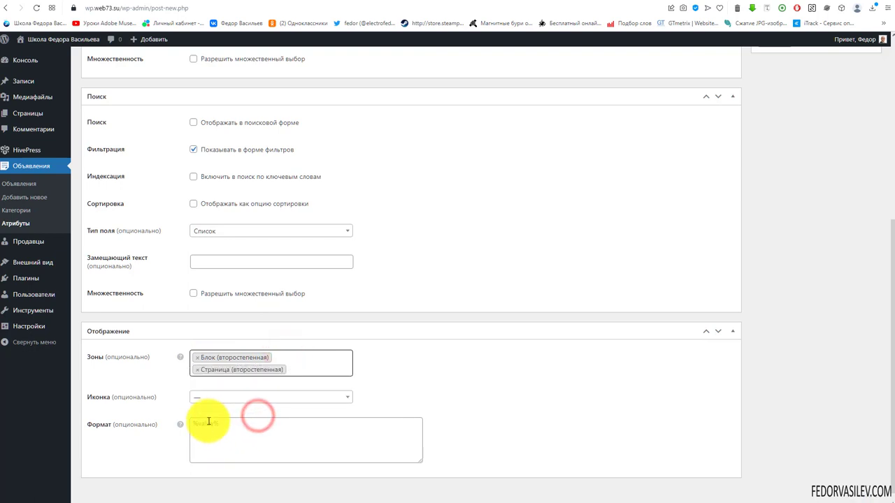
pyautogui.moveTo(232, 422); pyautogui.dragTo(102, 421)
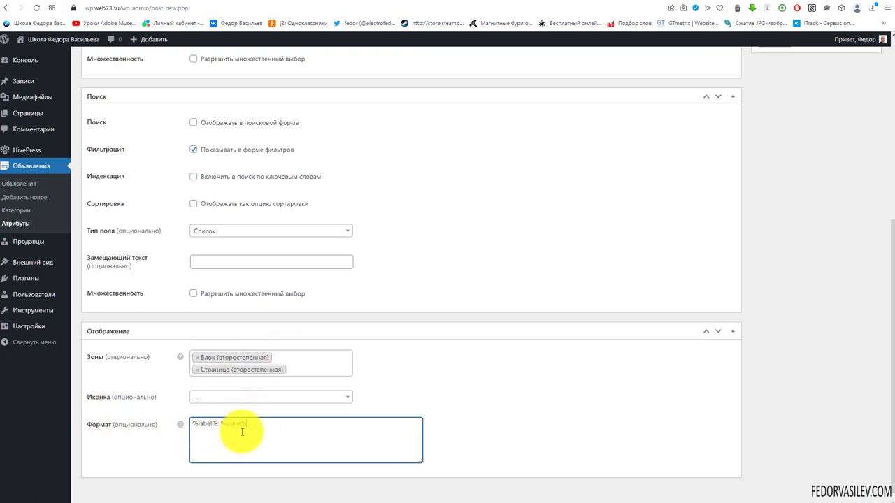
pyautogui.moveTo(251, 423); pyautogui.dragTo(150, 428)
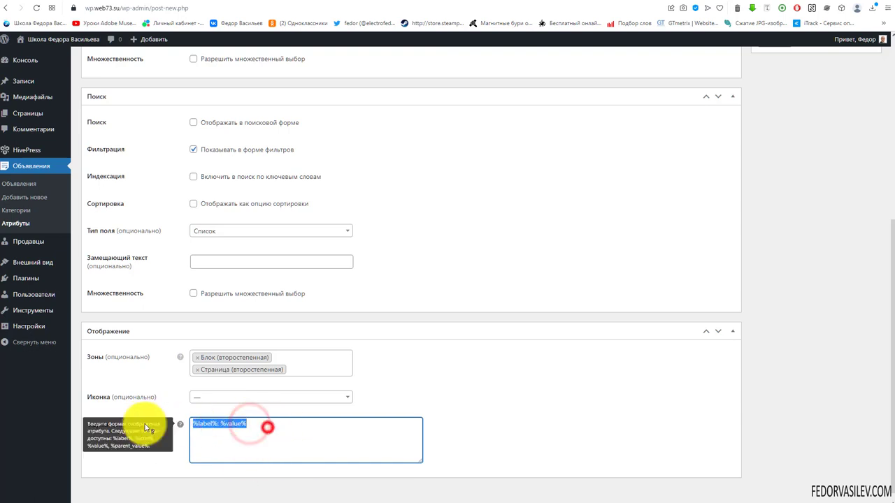
pyautogui.click(440, 403)
# Step: Publish the Тип attribute
pyautogui.scroll(5, 512, 416)
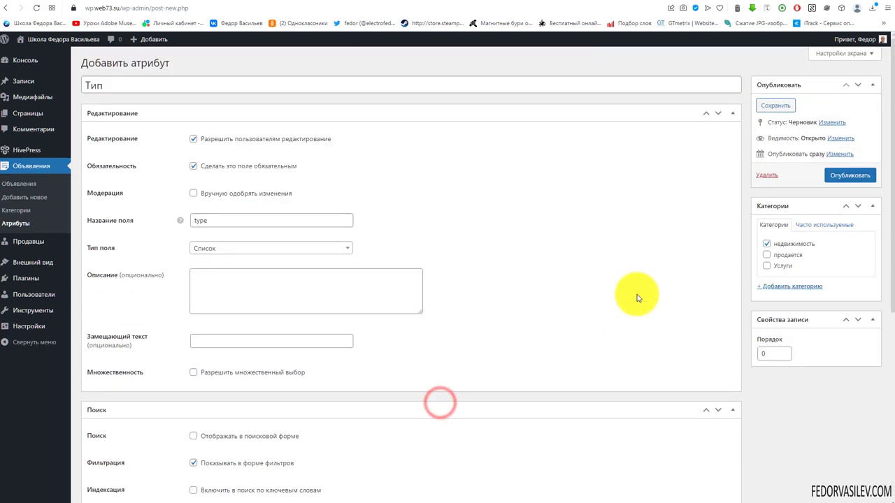
pyautogui.click(841, 175)
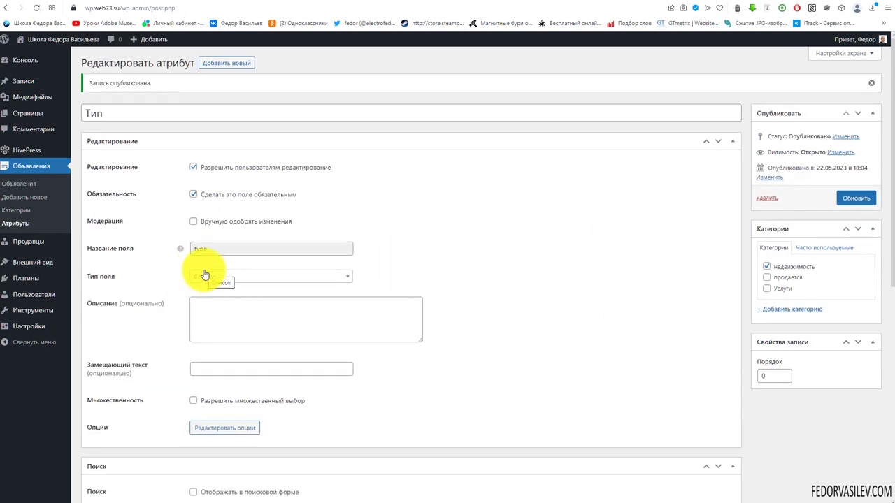
pyautogui.scroll(-2, 329, 240)
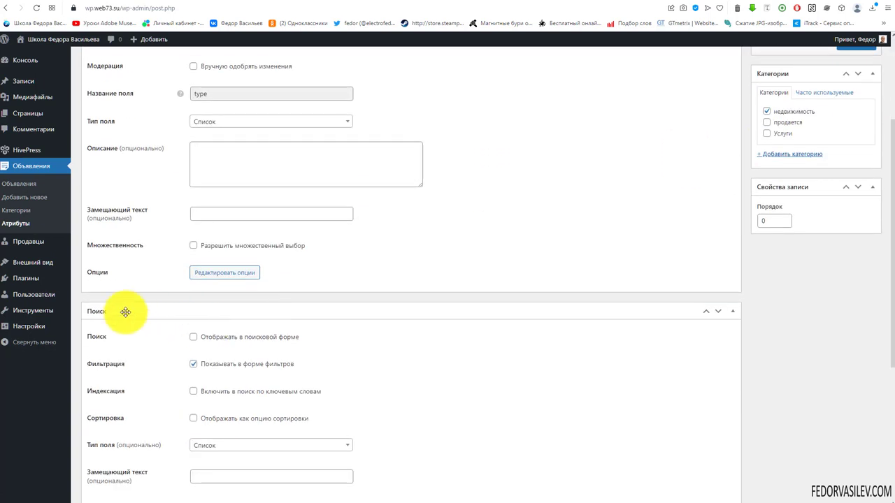
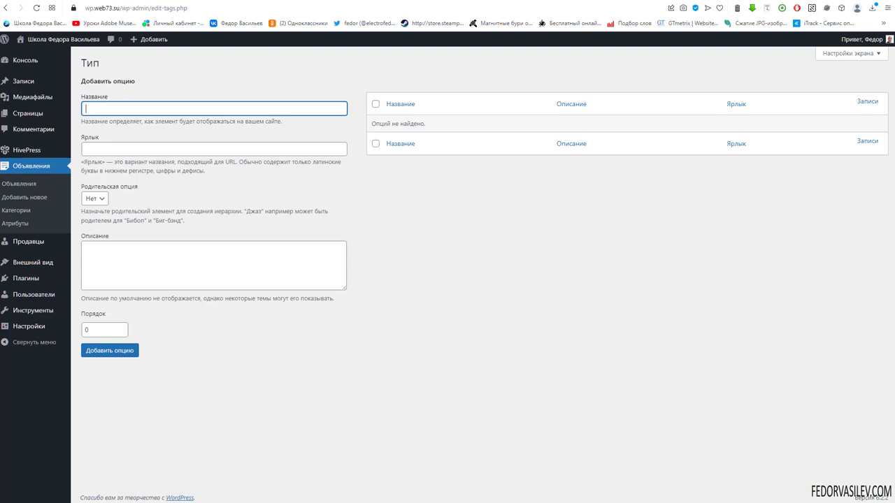
# Step: Add Дом and Квартира as options of the Тип attribute
pyautogui.rightClick(162, 108)
pyautogui.click(199, 177)
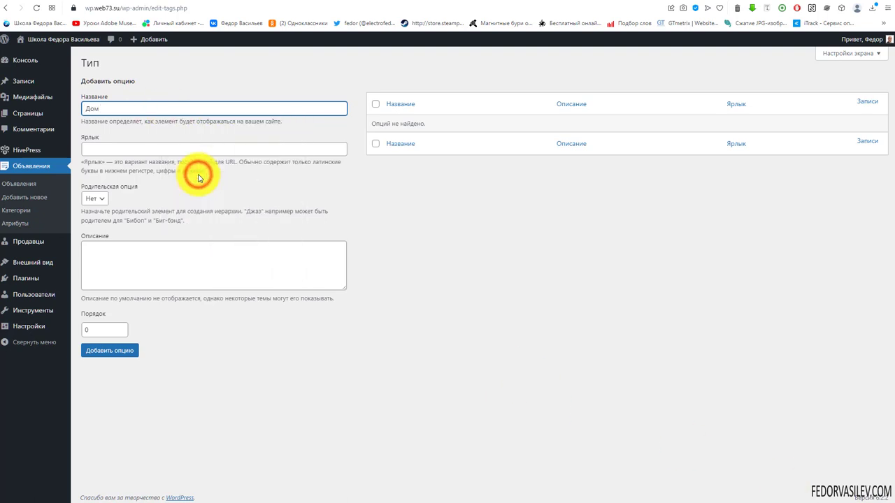
pyautogui.click(112, 351)
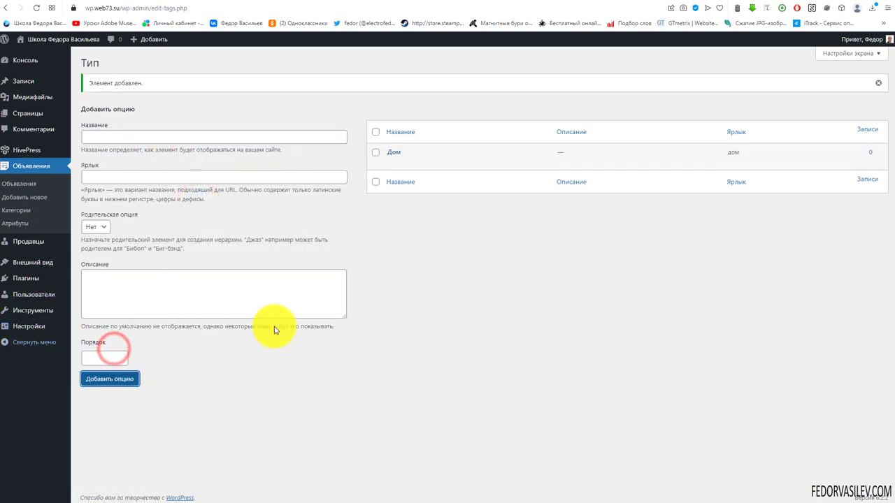
pyautogui.rightClick(137, 135)
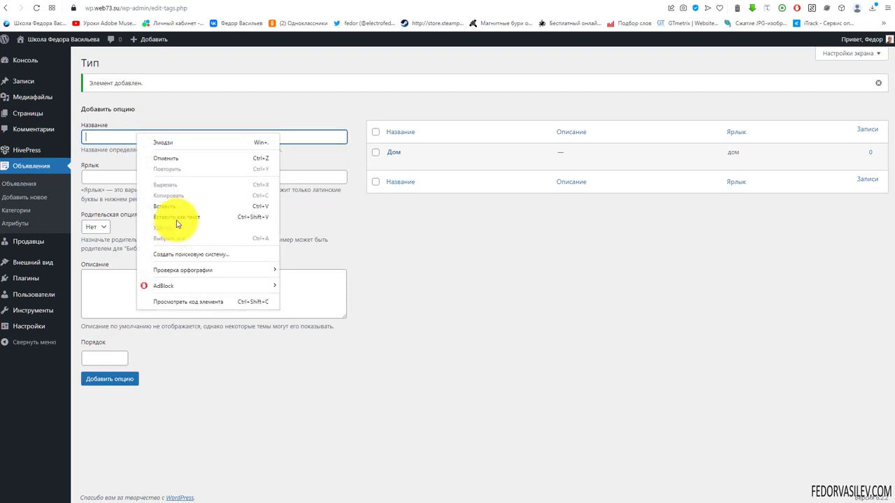
pyautogui.click(177, 206)
pyautogui.click(122, 380)
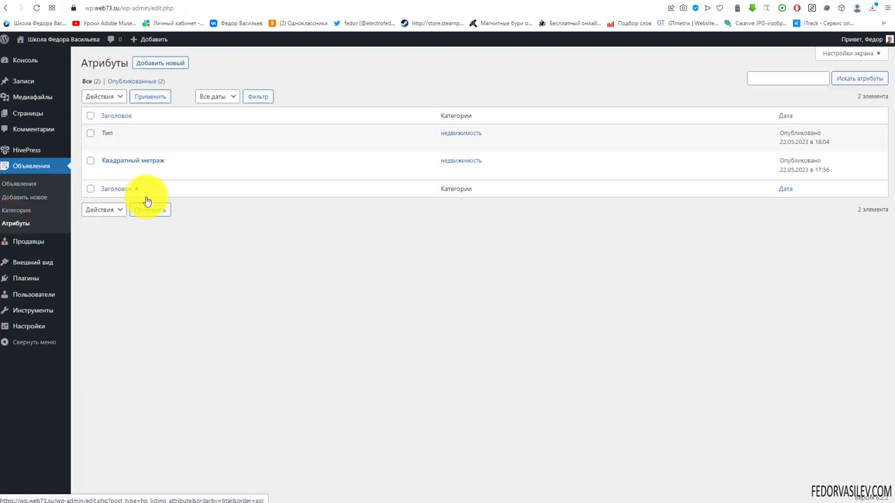
# Step: Review the Тип attribute's settings, then go back to the attributes list
pyautogui.click(109, 137)
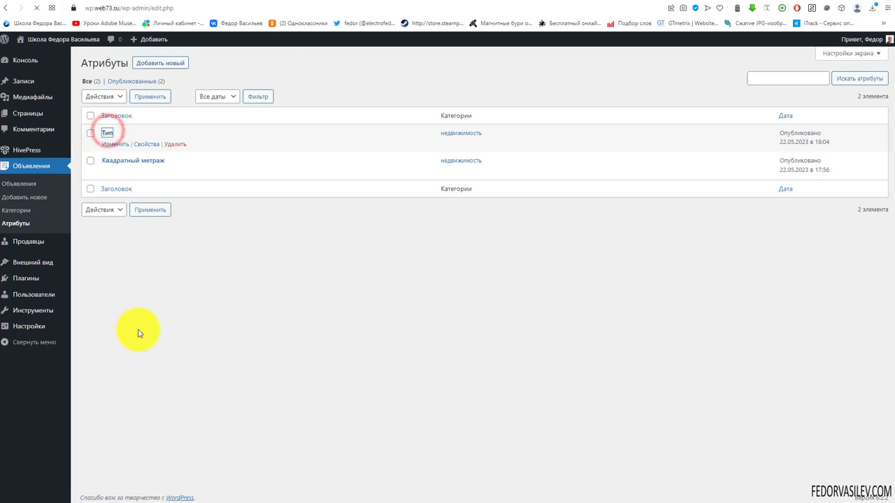
pyautogui.scroll(-1, 132, 329)
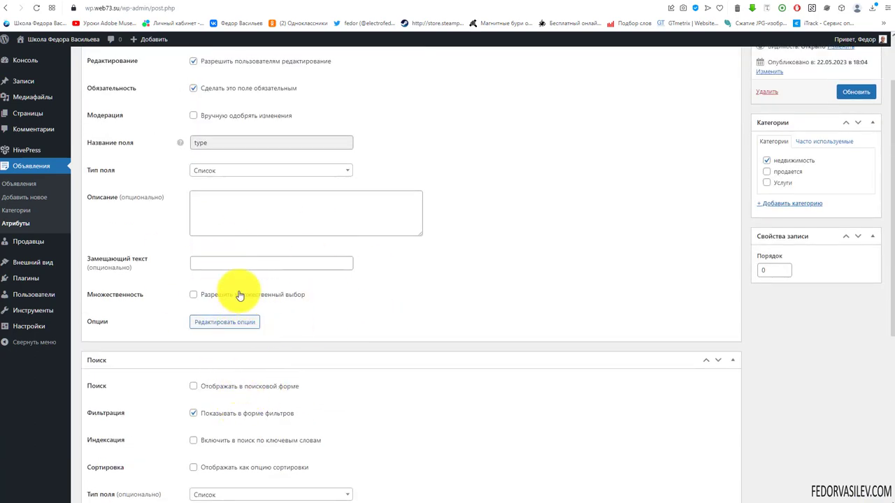
pyautogui.scroll(-2, 238, 296)
pyautogui.scroll(-2, 239, 296)
pyautogui.scroll(5, 266, 290)
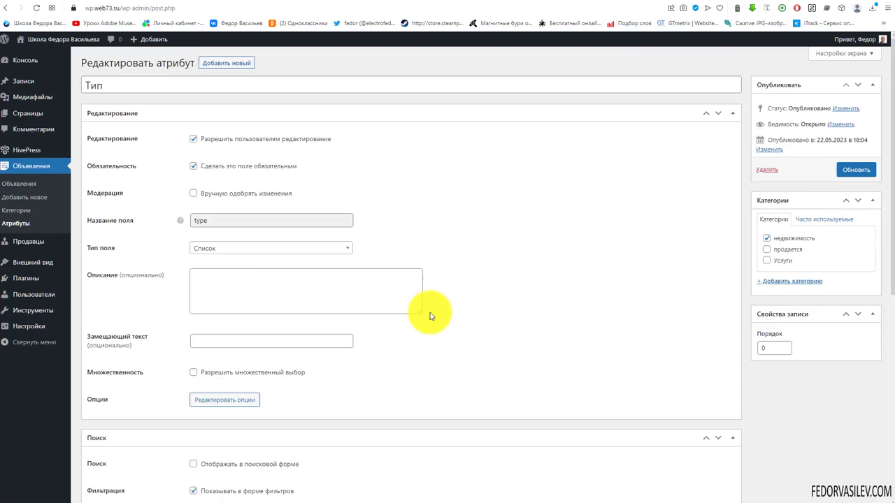
pyautogui.hotkey('alt', 'Left')
pyautogui.click(169, 64)
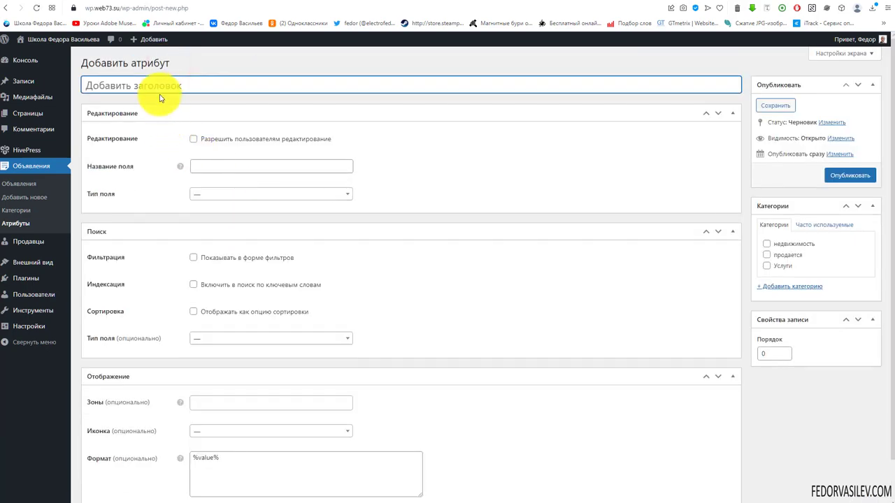
# Step: Create the Арендовать attribute for недвижимость as a required, editable Число field named rent
pyautogui.rightClick(160, 93)
pyautogui.click(180, 164)
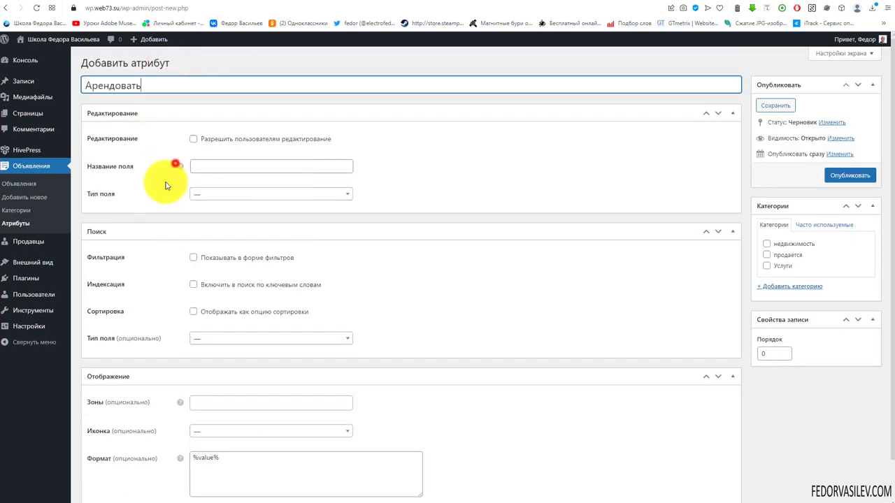
pyautogui.click(767, 245)
pyautogui.click(227, 193)
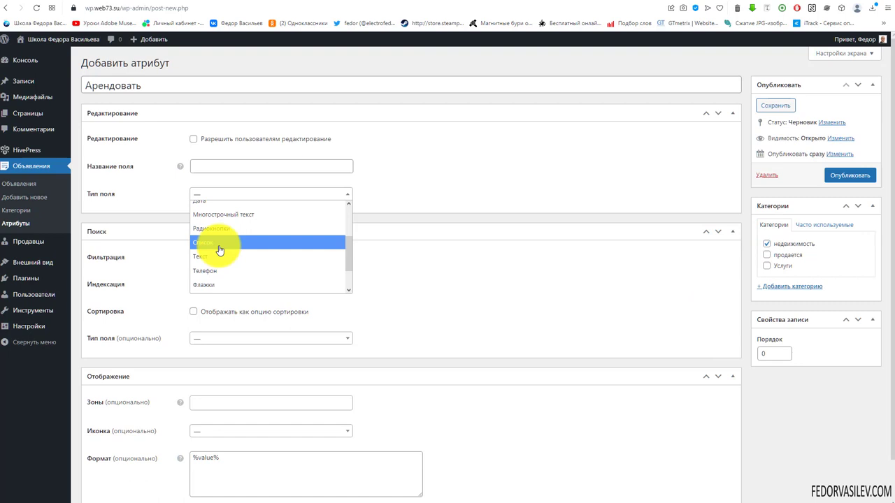
pyautogui.scroll(-1, 220, 250)
pyautogui.click(223, 266)
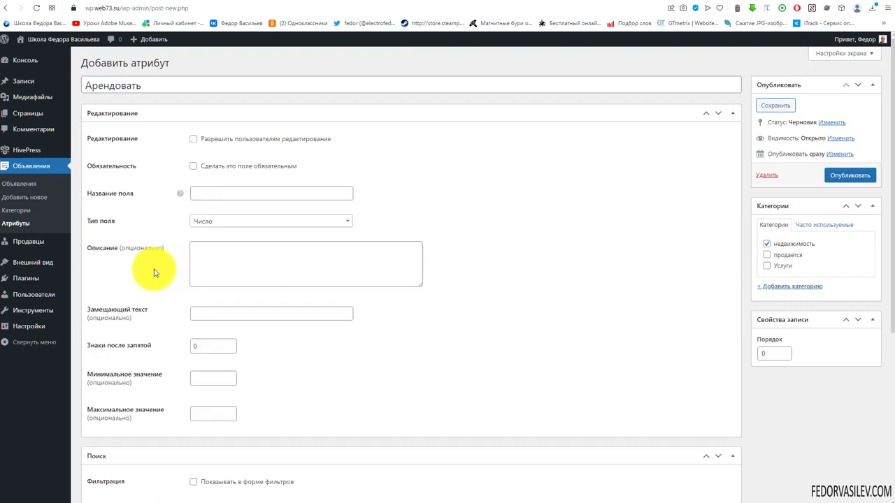
pyautogui.rightClick(196, 195)
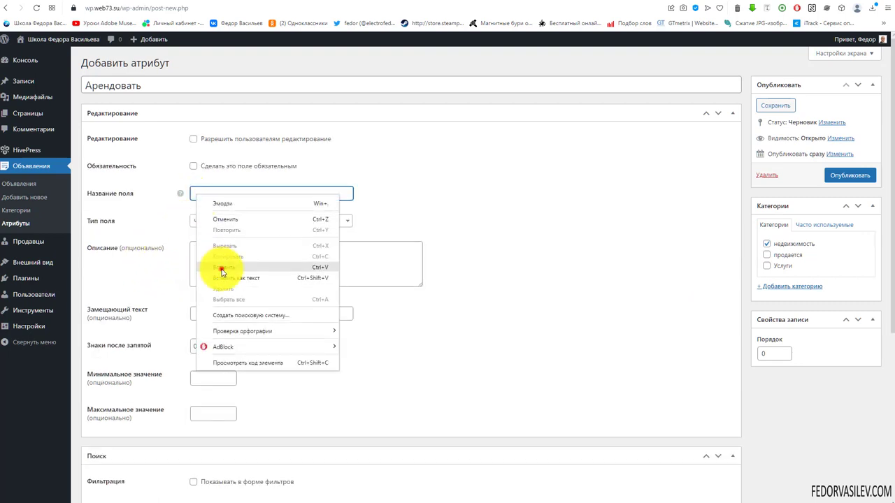
pyautogui.click(221, 270)
pyautogui.click(210, 139)
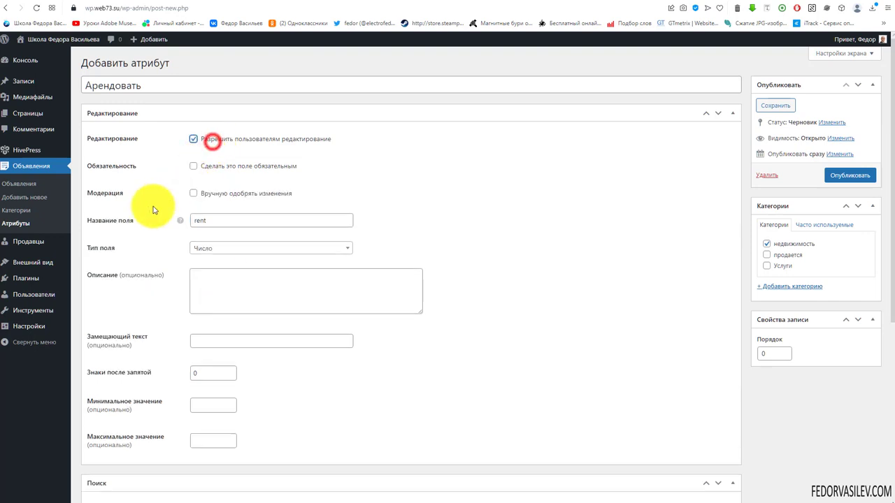
pyautogui.click(194, 167)
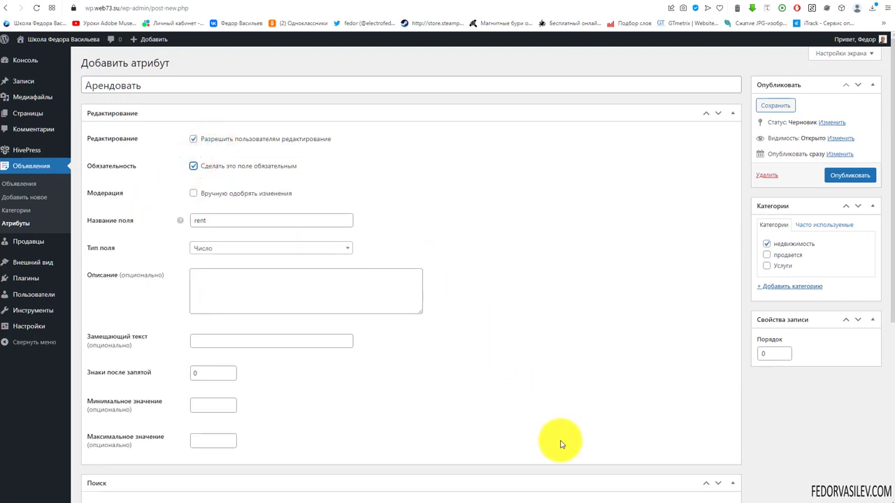
# Step: Set minimum 0 and make it a sortable Диапазон чисел filter in the filter form
pyautogui.click(208, 405)
pyautogui.write('0')
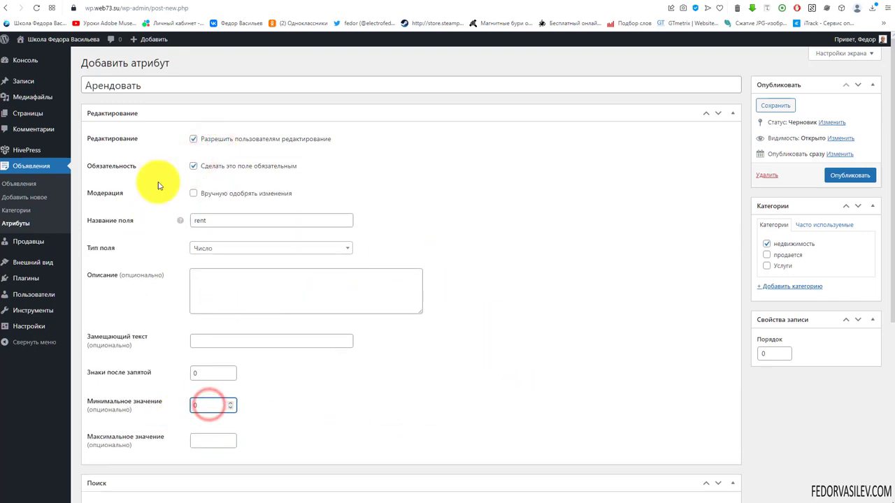
pyautogui.scroll(-4, 379, 235)
pyautogui.click(233, 297)
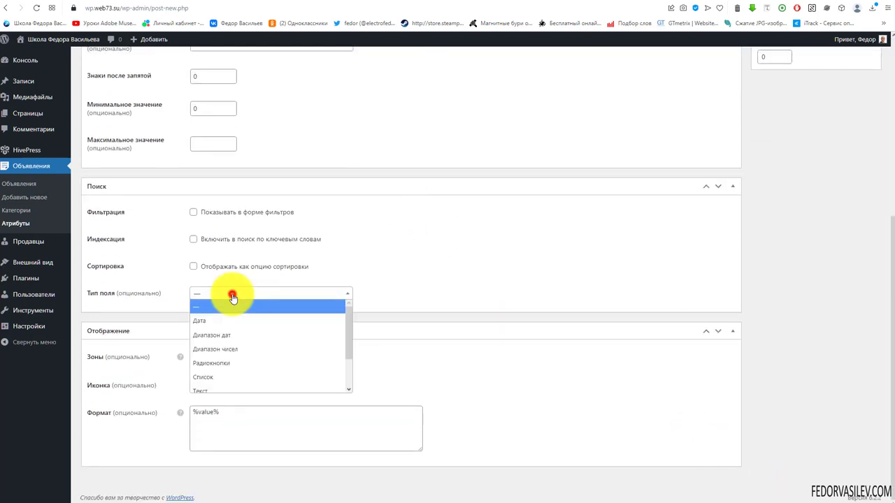
pyautogui.click(248, 350)
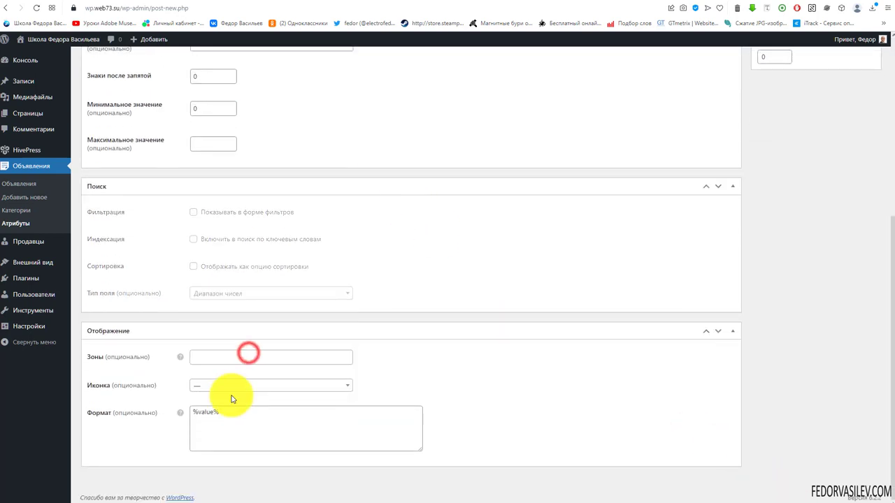
pyautogui.click(193, 213)
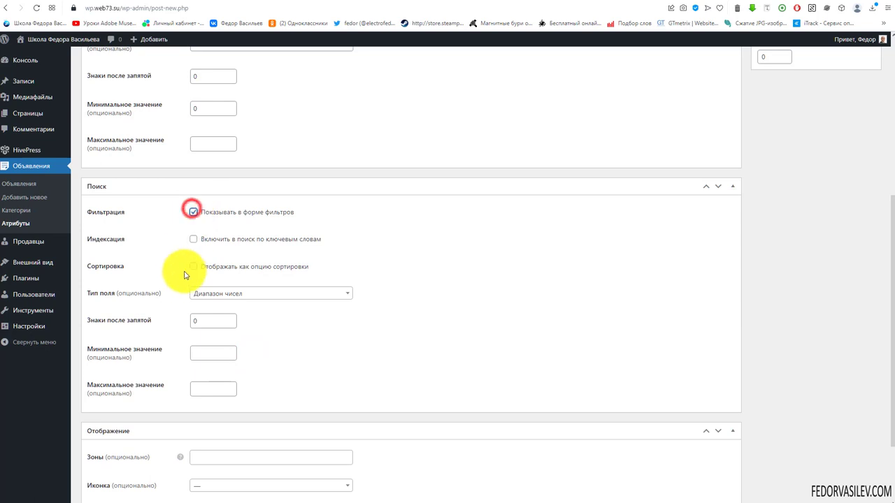
pyautogui.click(194, 267)
# Step: Show Арендовать in the Блок (главная) and Страница (главная) zones and publish it
pyautogui.scroll(-2, 200, 363)
pyautogui.click(200, 358)
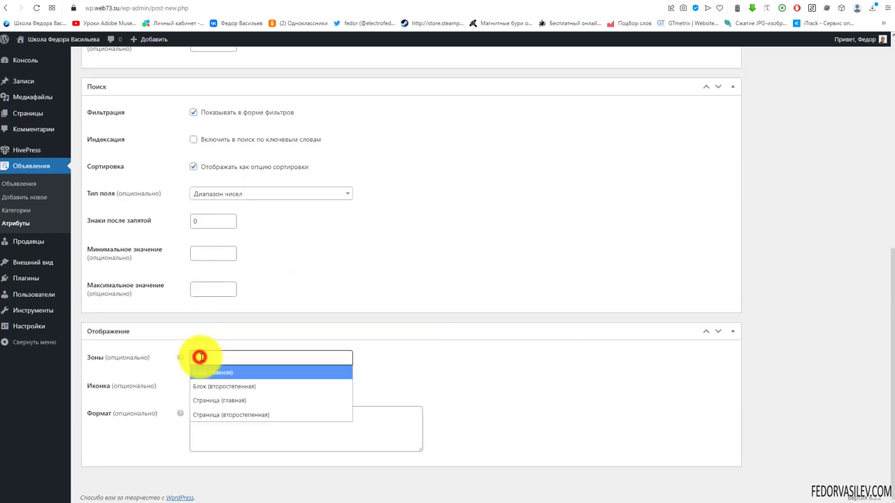
pyautogui.click(205, 372)
pyautogui.click(275, 357)
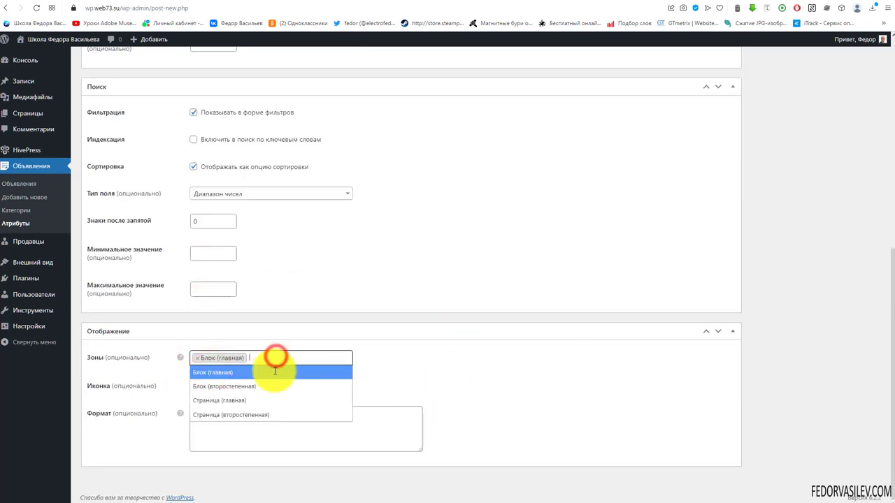
pyautogui.click(250, 403)
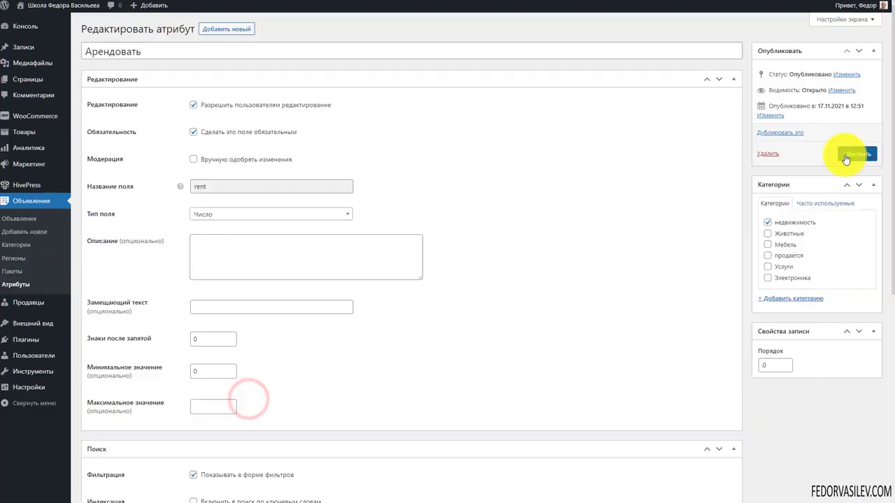
pyautogui.click(851, 153)
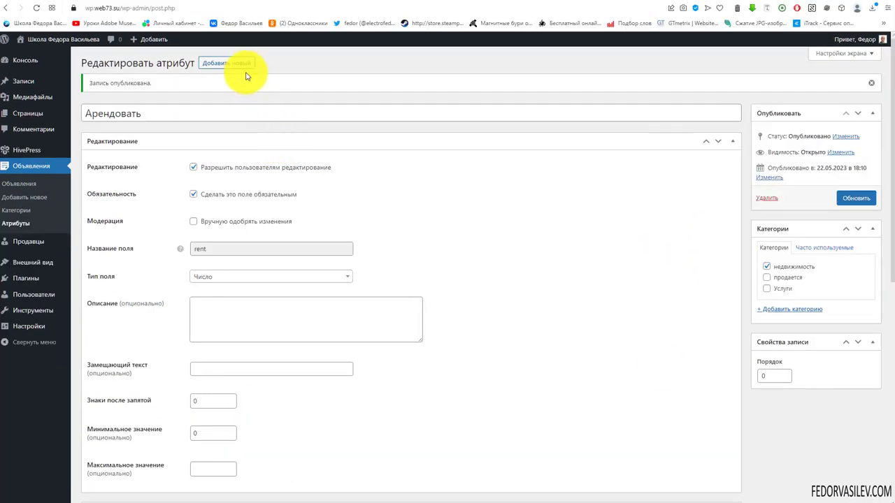
pyautogui.click(241, 29)
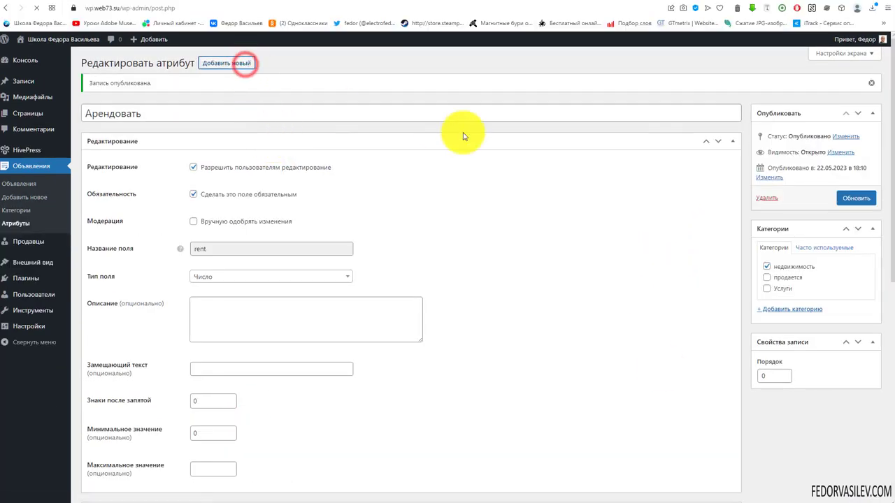
# Step: Create the Гарантия attribute for Услуги as a required, editable Список field
pyautogui.rightClick(144, 84)
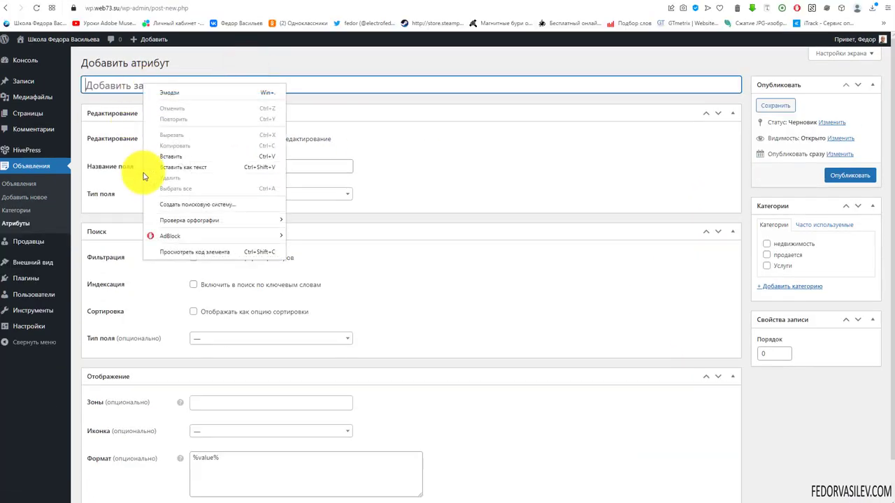
pyautogui.click(161, 161)
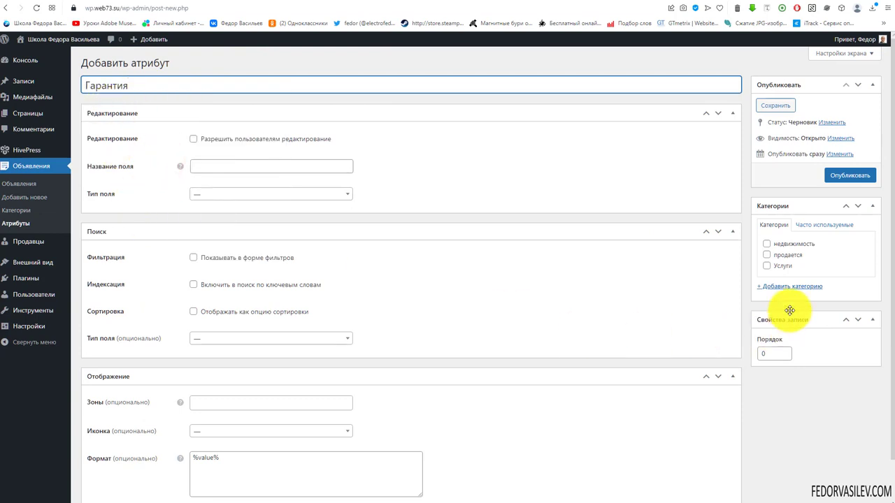
pyautogui.click(767, 267)
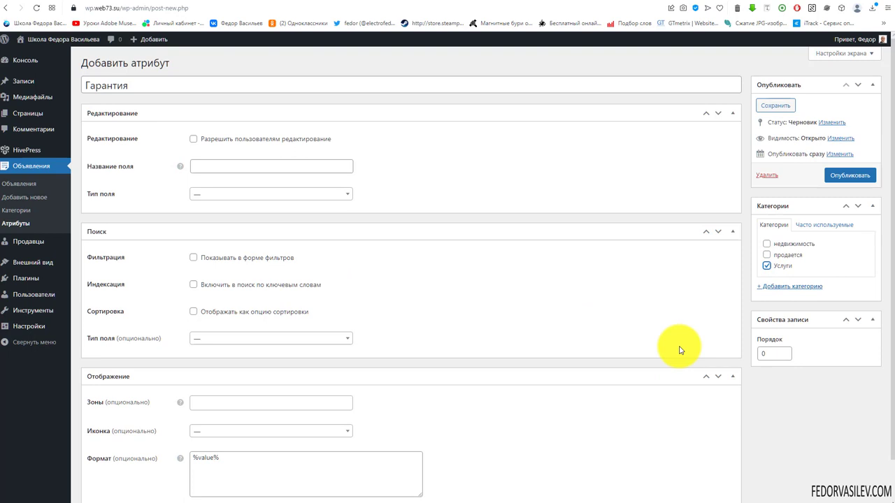
pyautogui.click(233, 198)
pyautogui.scroll(-3, 235, 242)
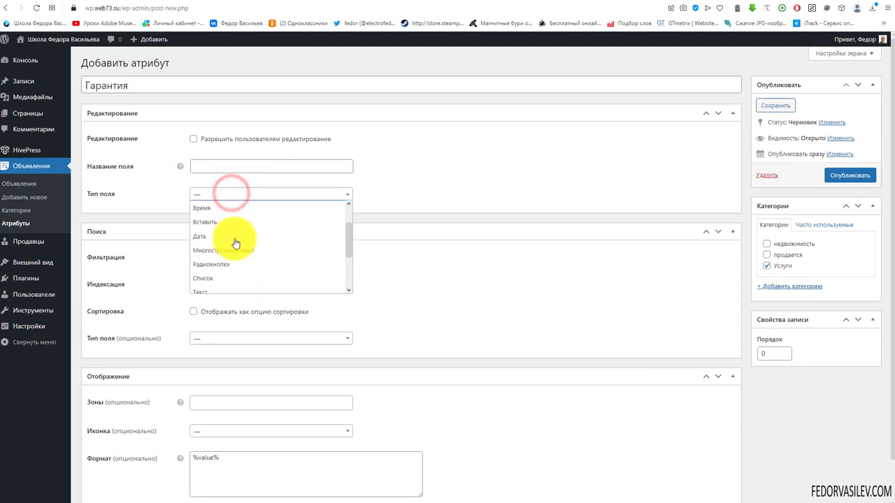
pyautogui.click(224, 243)
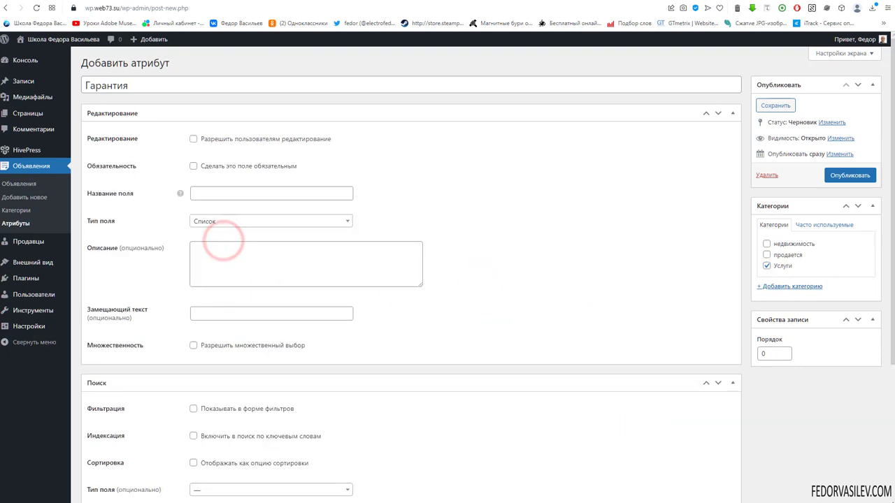
pyautogui.click(193, 139)
pyautogui.click(194, 166)
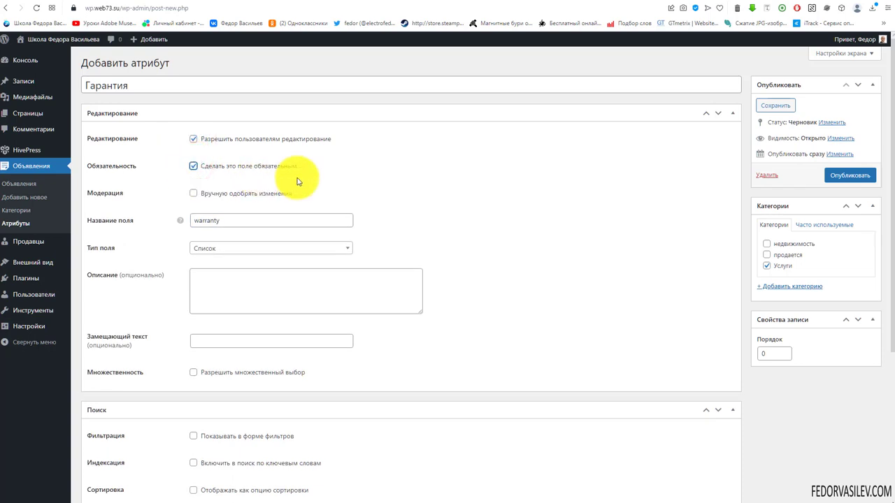
# Step: Make Гарантия a Список search filter shown in the filter form
pyautogui.scroll(-3, 297, 181)
pyautogui.click(224, 293)
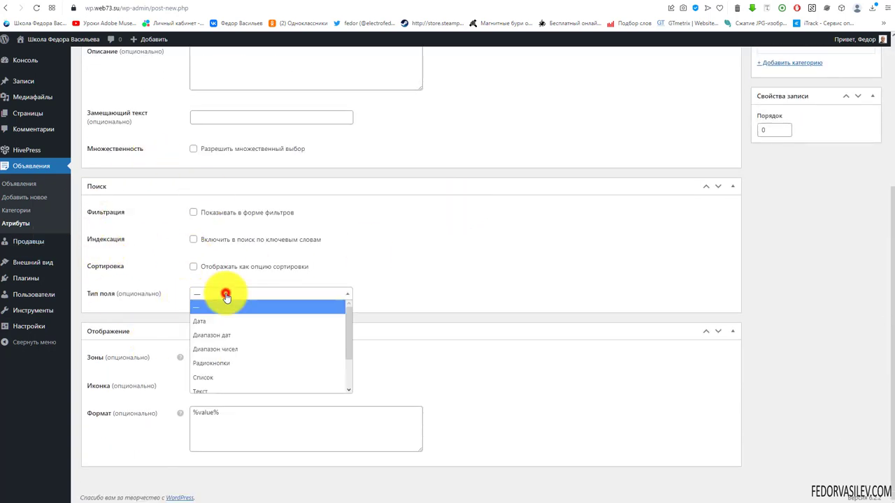
pyautogui.click(225, 377)
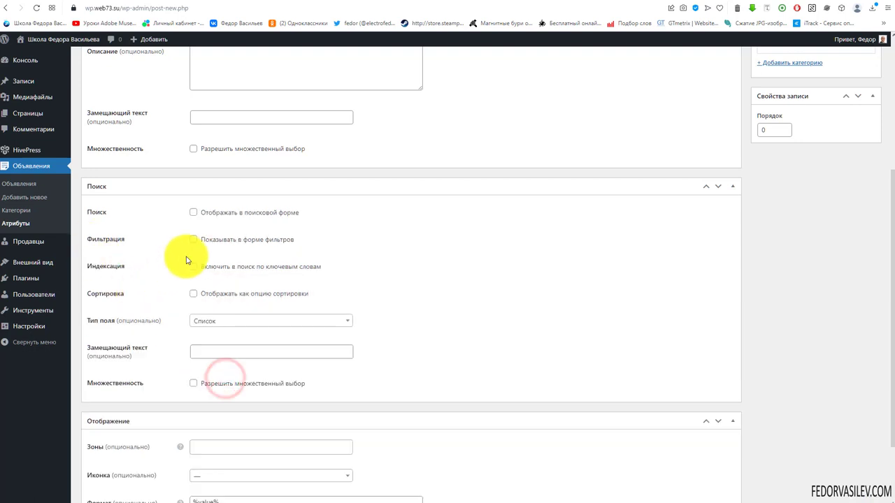
pyautogui.click(259, 239)
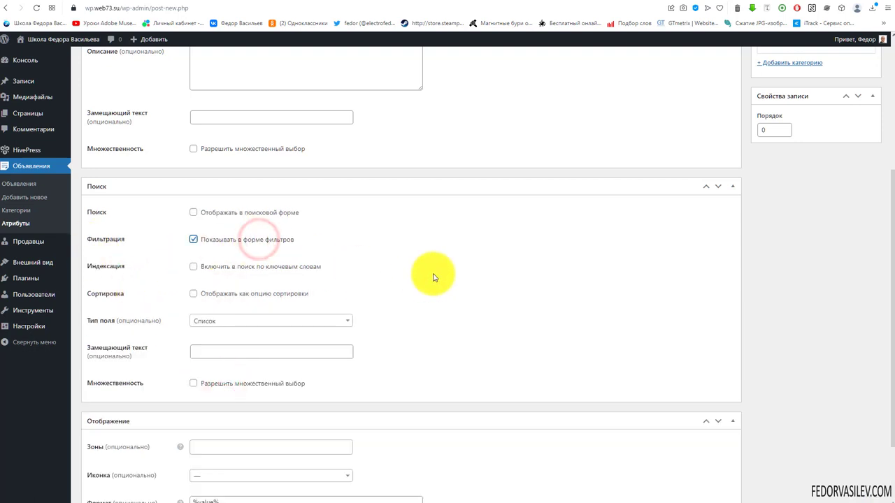
# Step: Show Гарантия in the secondary block and page zones, publish it, and open its options
pyautogui.scroll(-2, 433, 278)
pyautogui.click(207, 358)
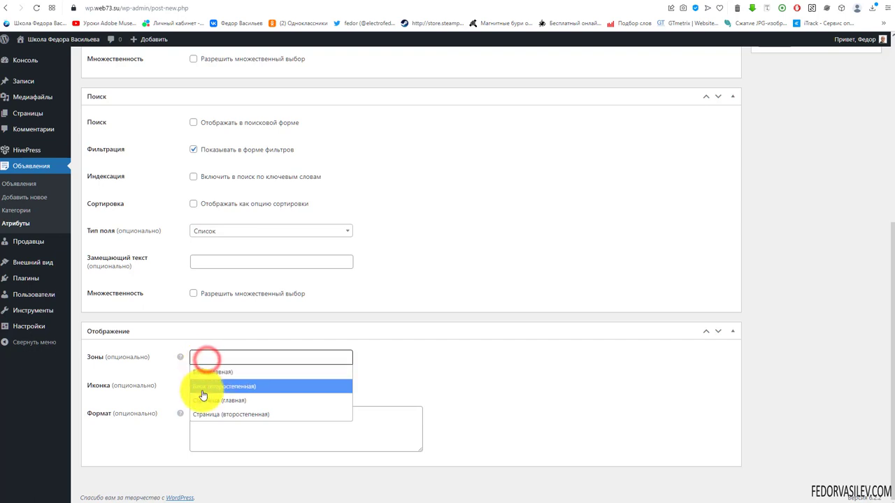
pyautogui.click(216, 387)
pyautogui.click(291, 360)
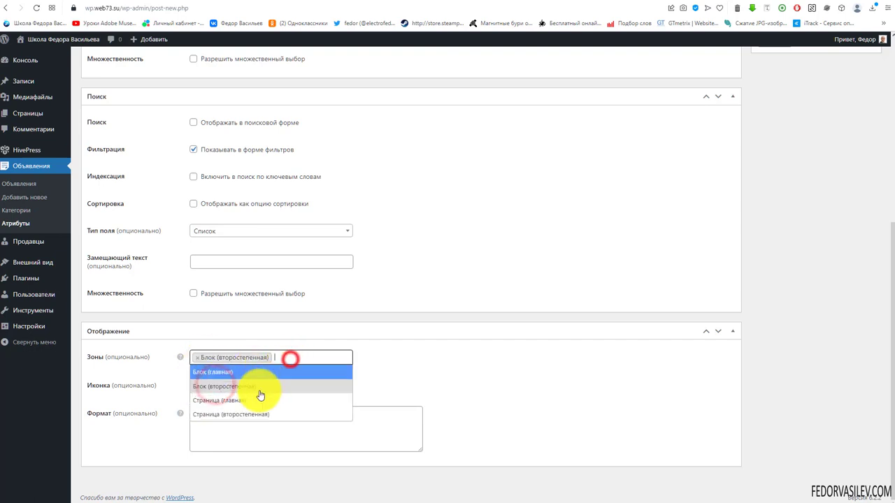
pyautogui.click(240, 415)
pyautogui.tripleClick(241, 426)
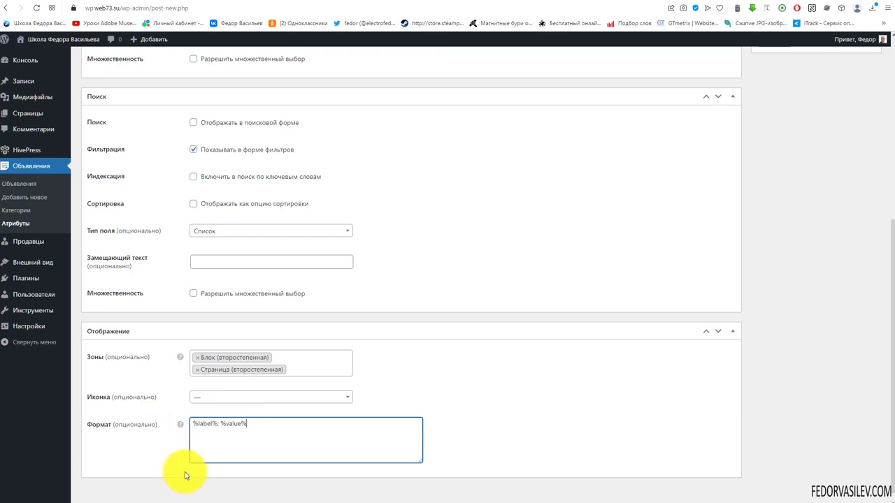
pyautogui.scroll(5, 343, 332)
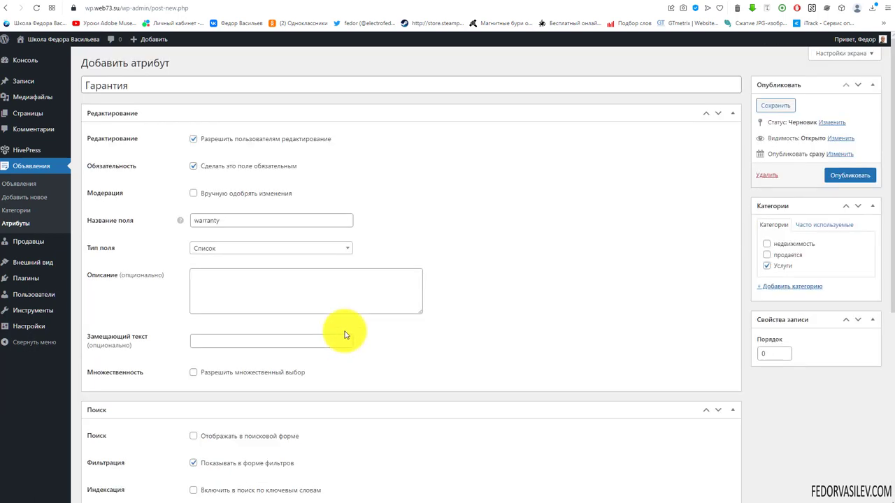
pyautogui.click(844, 176)
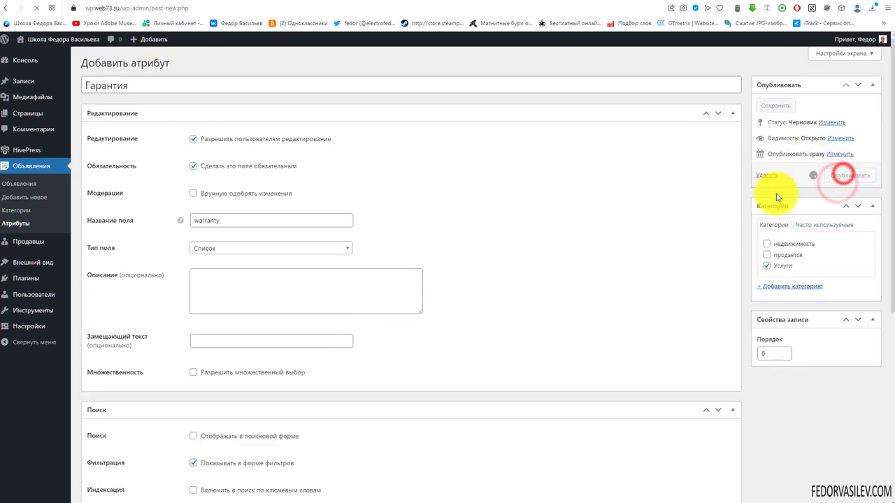
pyautogui.scroll(-5, 539, 308)
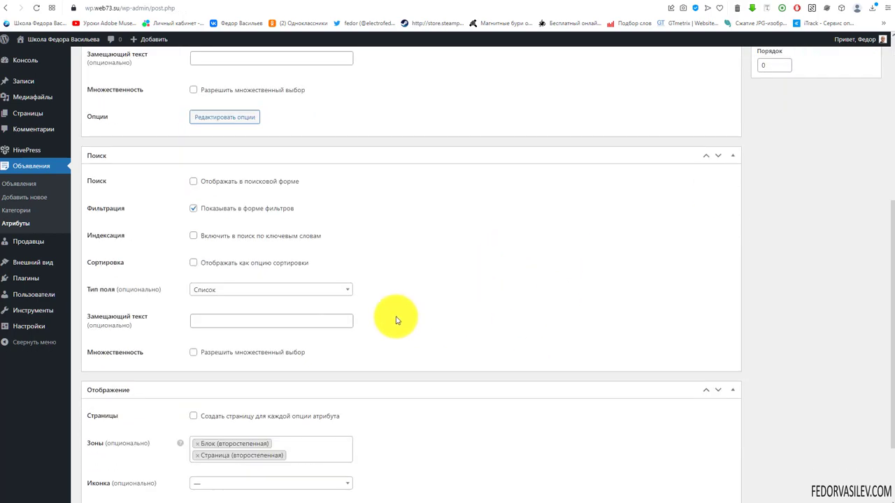
pyautogui.scroll(2, 202, 286)
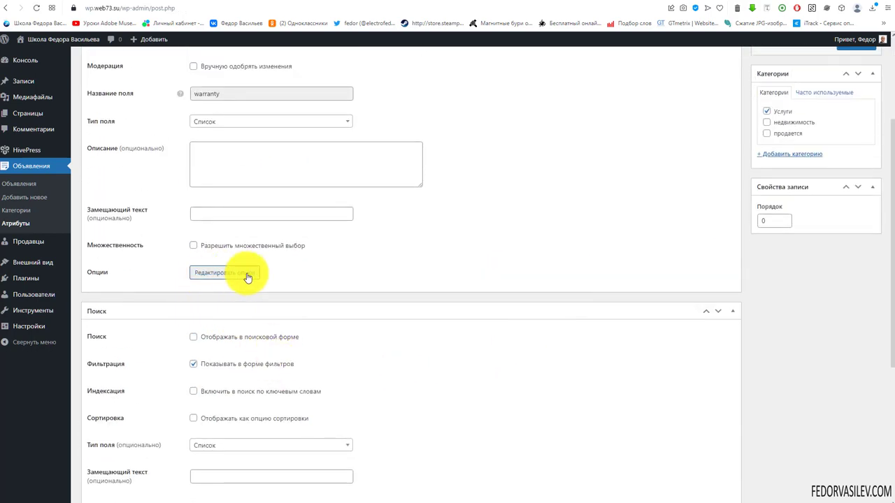
pyautogui.click(234, 276)
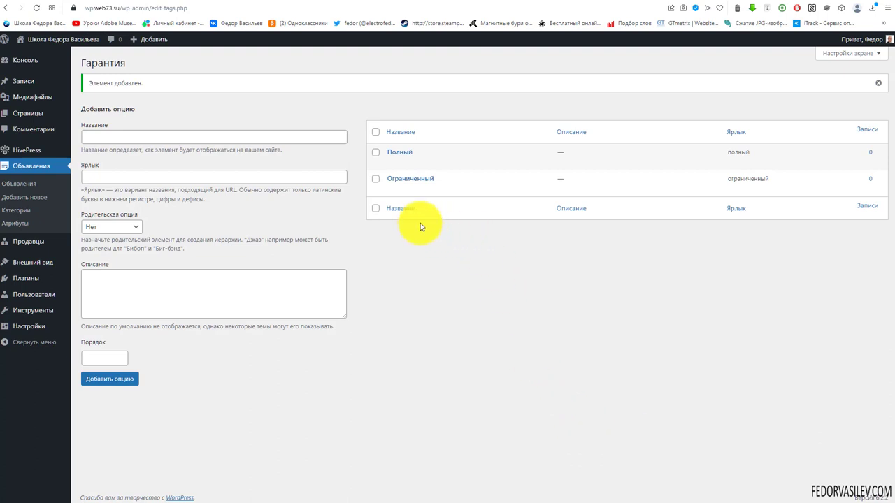
# Step: Look over the Полный and Ограниченный options, then return to the attributes list
pyautogui.moveTo(394, 153)
pyautogui.moveTo(404, 190)
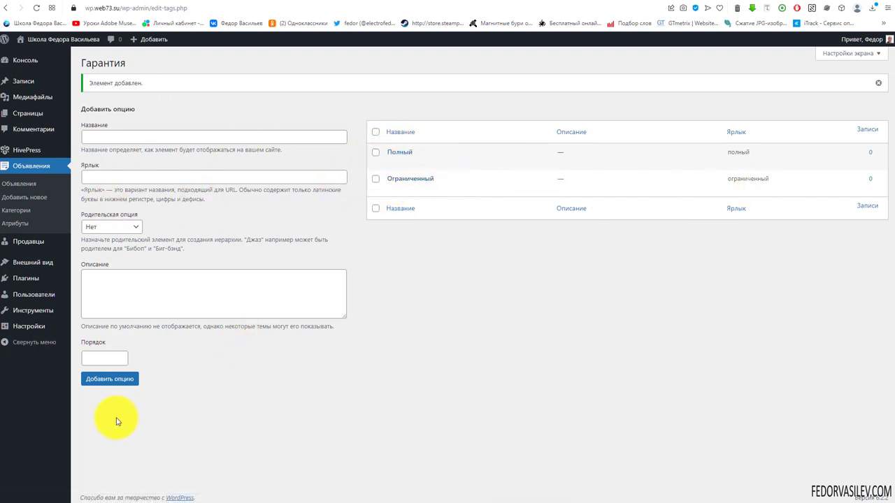
pyautogui.click(17, 224)
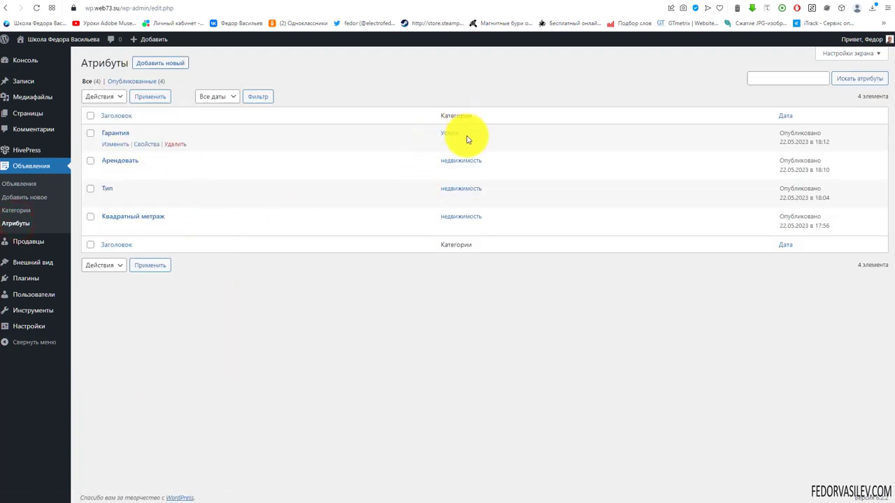
pyautogui.click(162, 63)
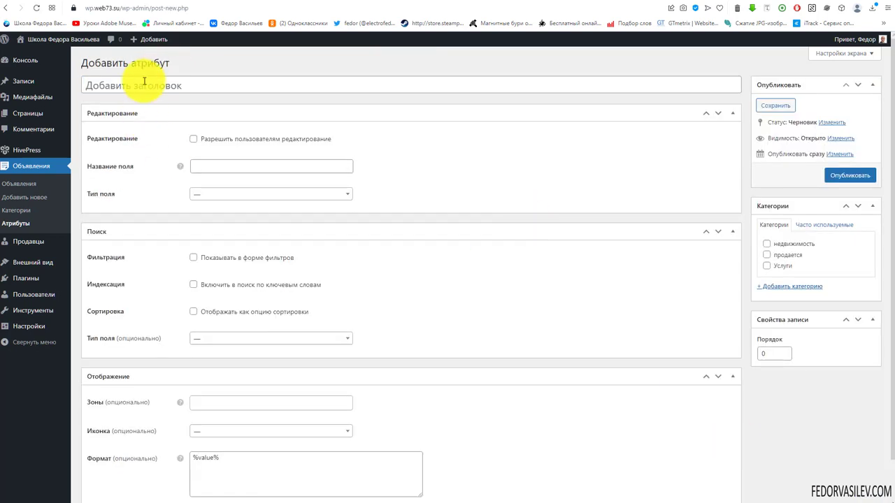
# Step: Title the new attribute Почасовая ставка and assign it to Услуги
pyautogui.rightClick(143, 84)
pyautogui.click(179, 165)
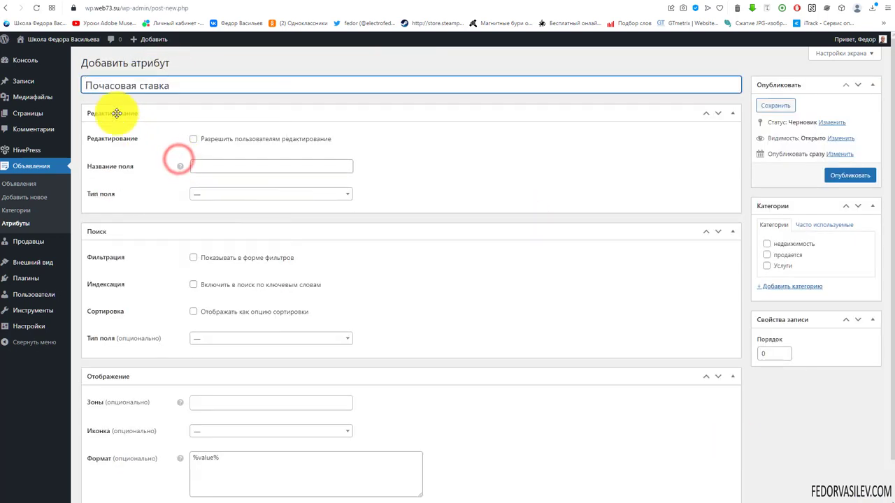
pyautogui.click(767, 266)
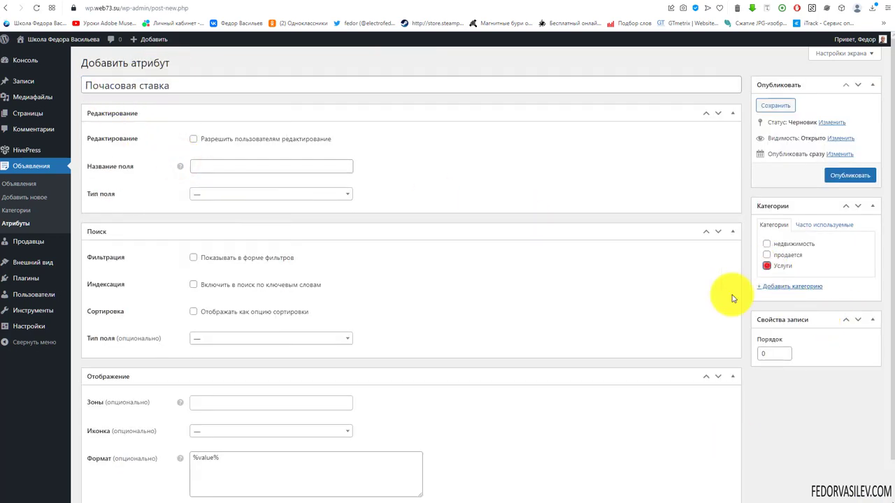
# Step: Make it a required, user-editable Число field and start entering its minimum value
pyautogui.click(256, 194)
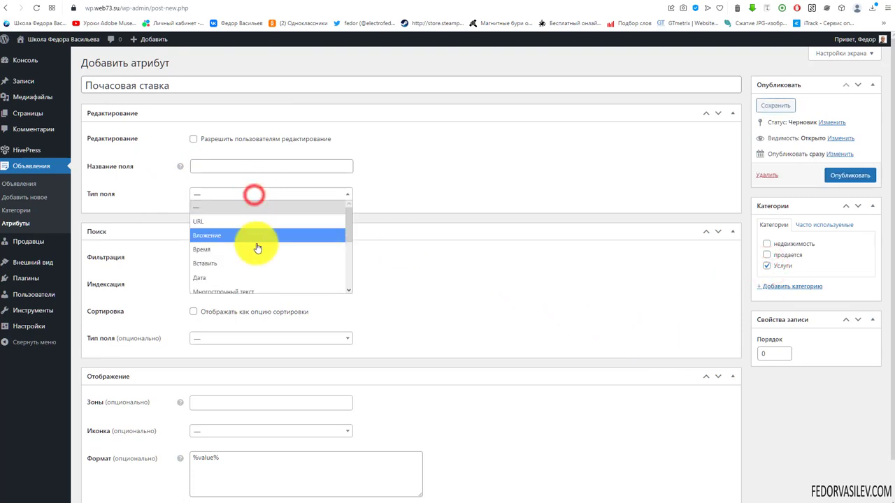
pyautogui.scroll(-2, 256, 246)
pyautogui.click(234, 242)
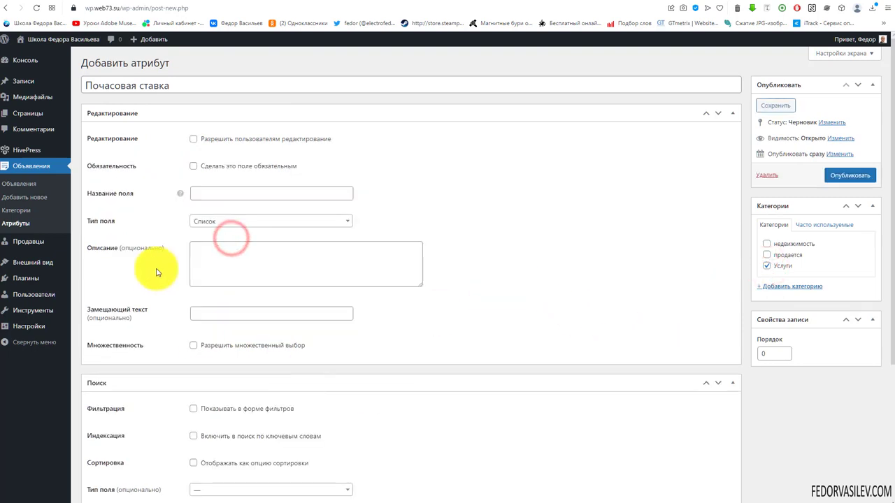
pyautogui.click(212, 221)
pyautogui.scroll(-2, 255, 273)
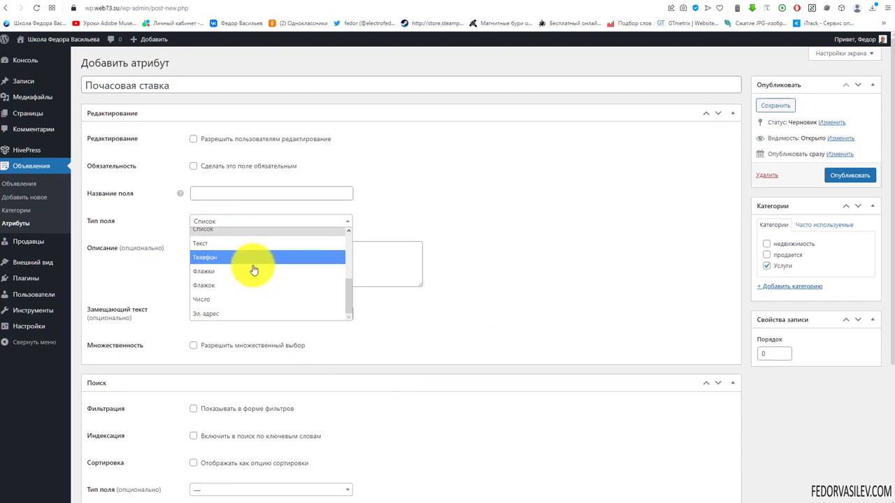
pyautogui.click(223, 300)
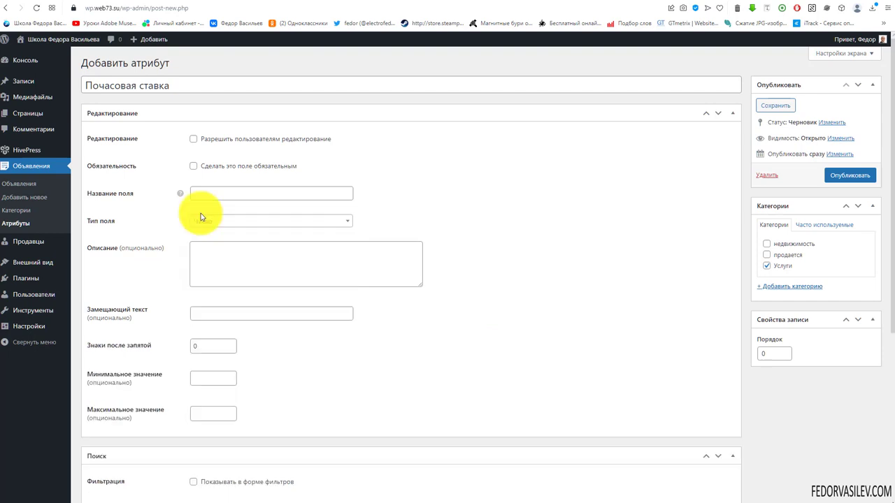
pyautogui.click(193, 139)
pyautogui.click(193, 166)
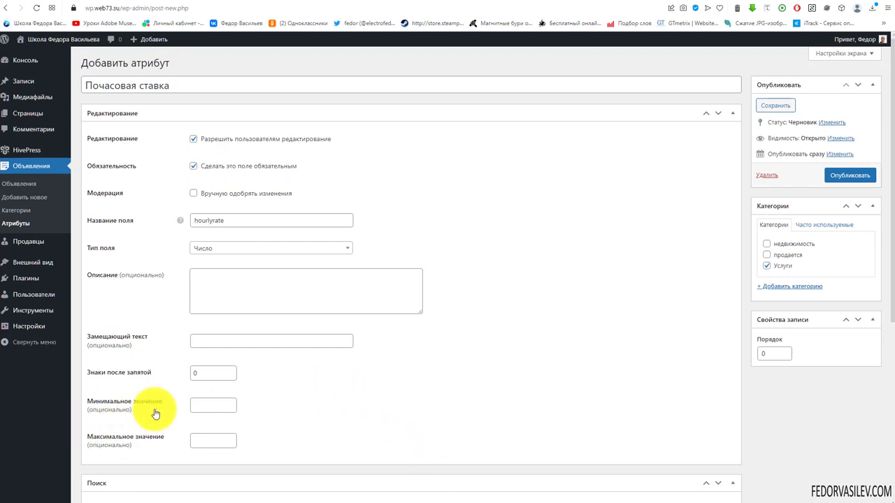
pyautogui.click(203, 405)
# Step: Set minimum 0 and make Почасовая ставка a Диапазон чисел filter in the filter form
pyautogui.write('0')
pyautogui.scroll(-4, 510, 220)
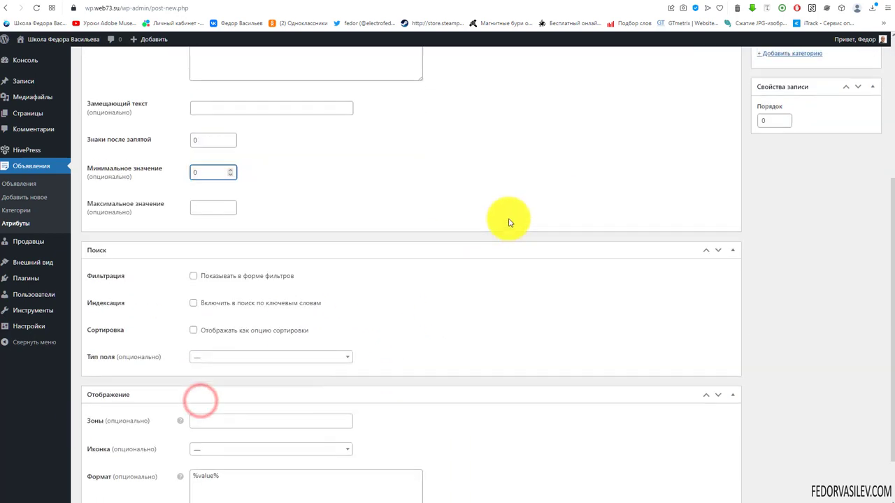
pyautogui.click(194, 294)
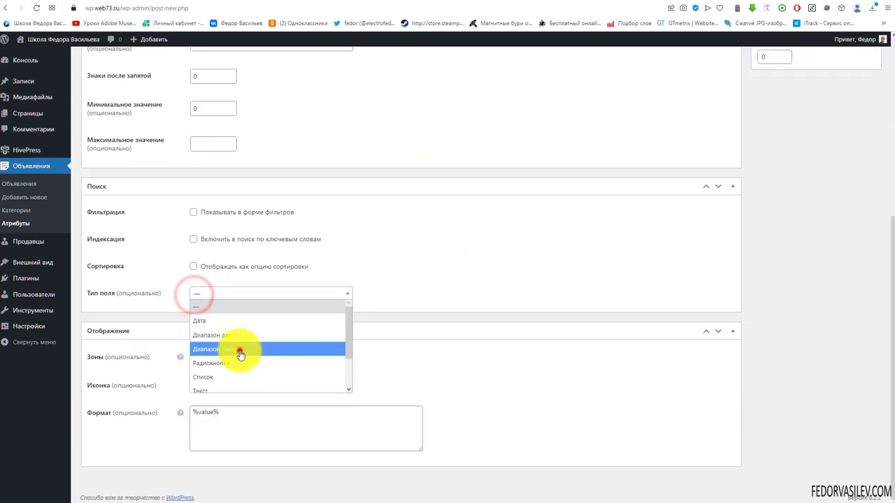
pyautogui.click(237, 351)
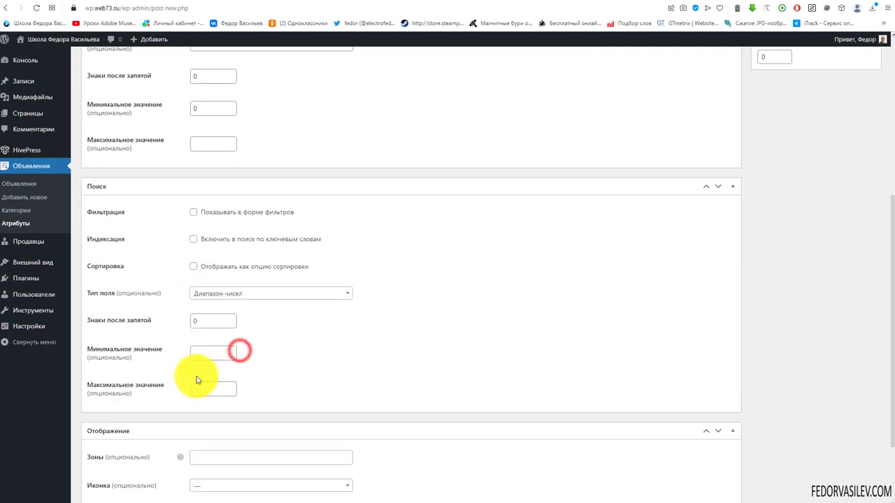
pyautogui.click(194, 213)
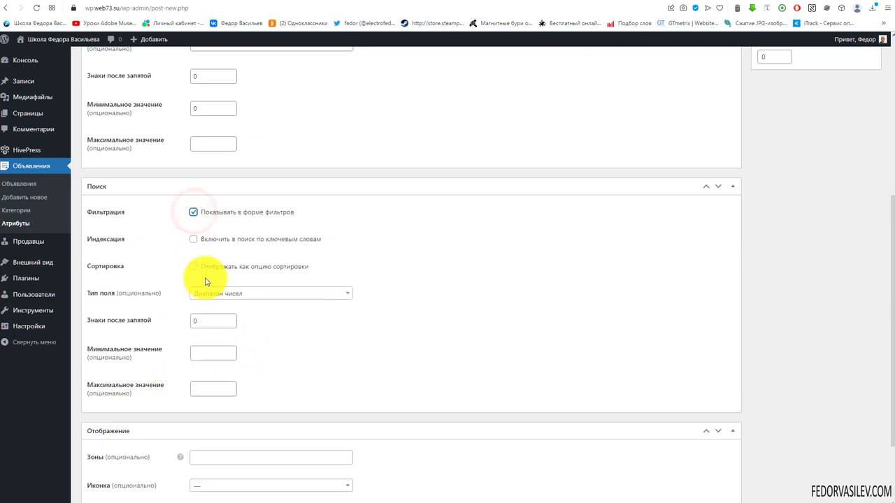
# Step: Show Почасовая ставка in the main block and main page zones
pyautogui.scroll(-3, 533, 330)
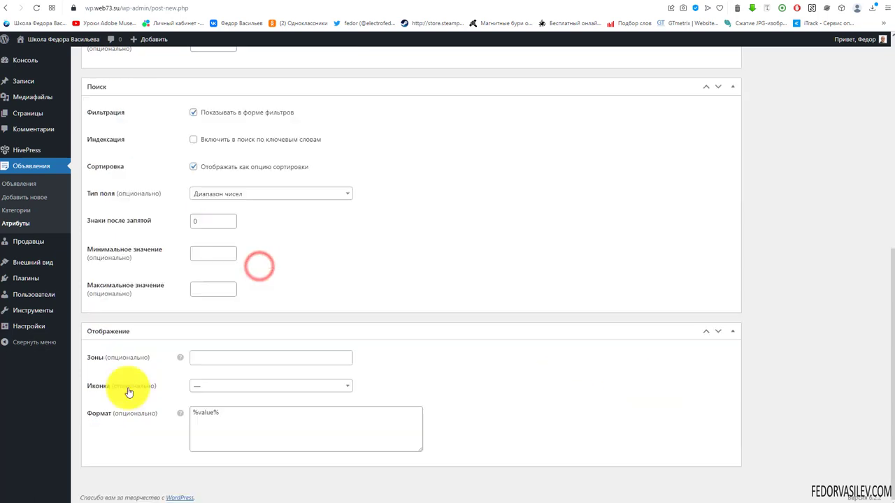
pyautogui.click(223, 357)
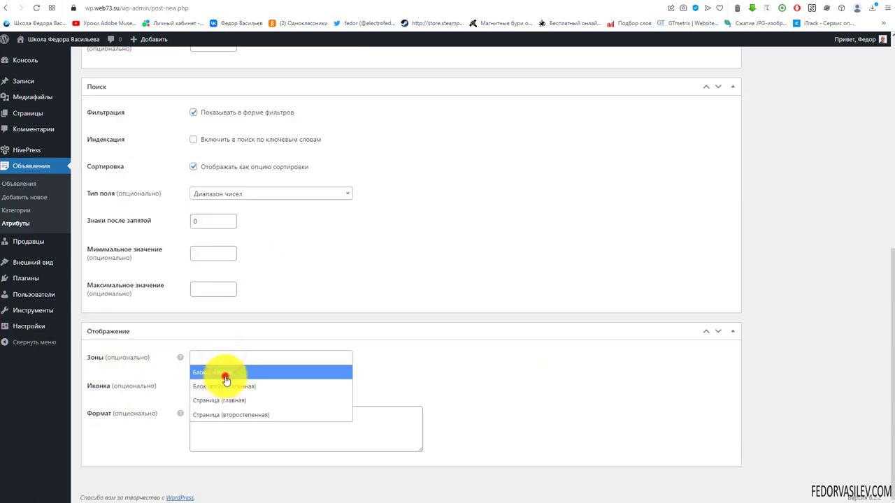
pyautogui.click(225, 378)
pyautogui.click(272, 357)
pyautogui.click(220, 401)
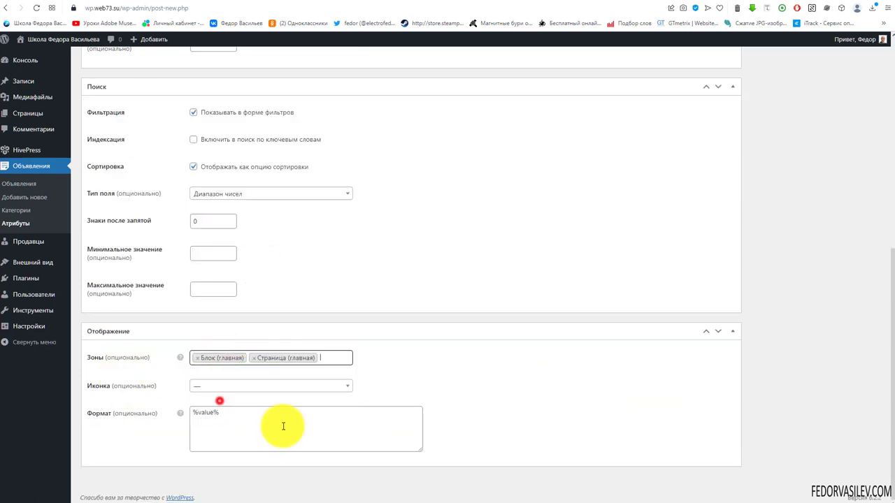
# Step: Set the display format to ₽%value% / Час
pyautogui.click(258, 418)
pyautogui.write('/ Час')
pyautogui.tripleClick(249, 417)
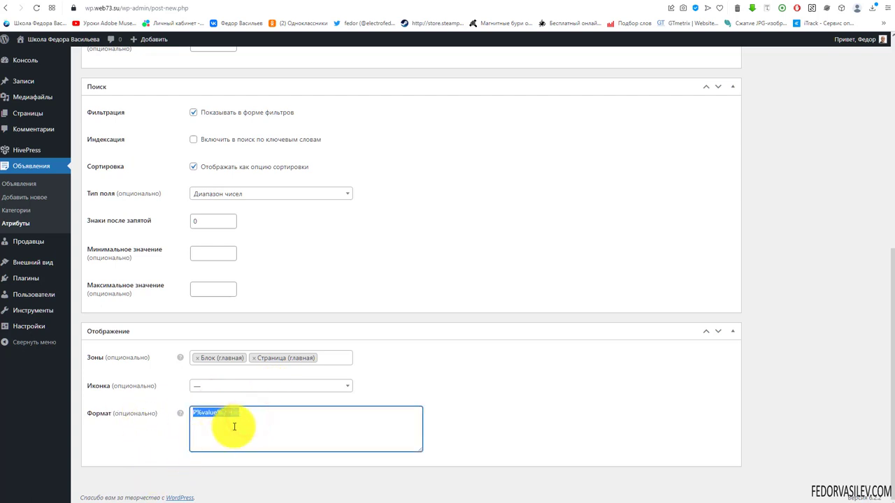
pyautogui.click(458, 408)
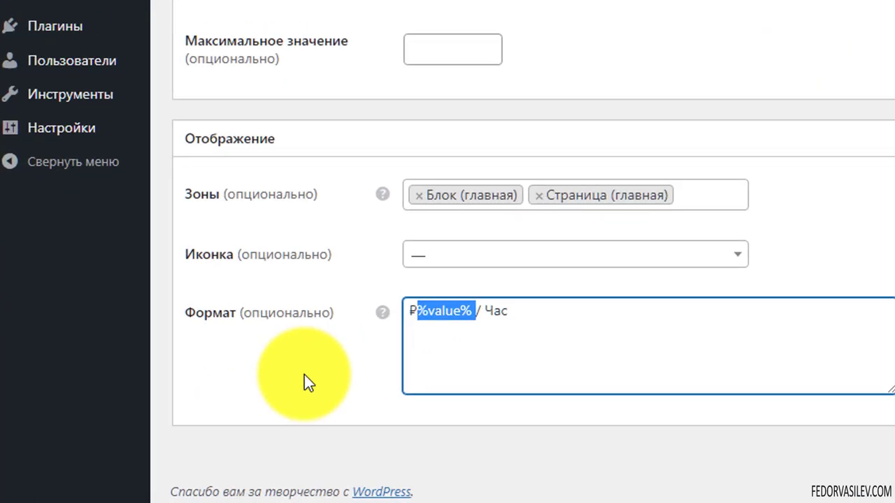
pyautogui.click(195, 430)
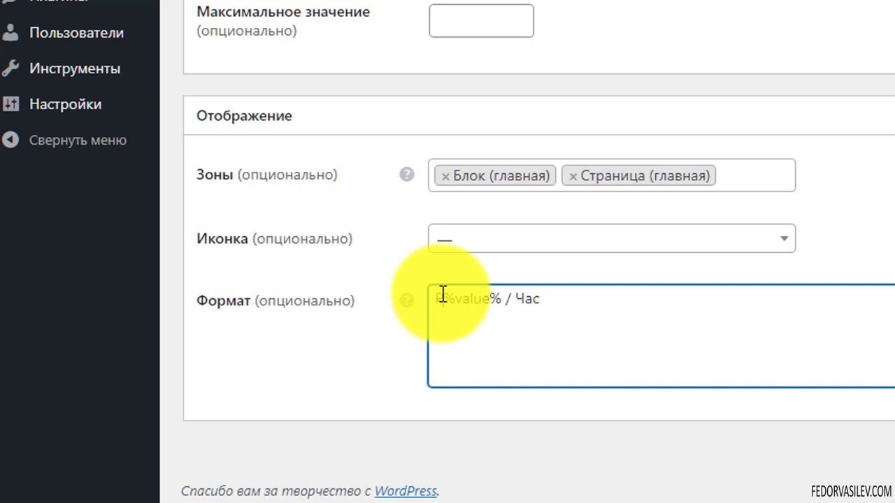
pyautogui.moveTo(443, 296); pyautogui.dragTo(437, 297)
pyautogui.write('₽')
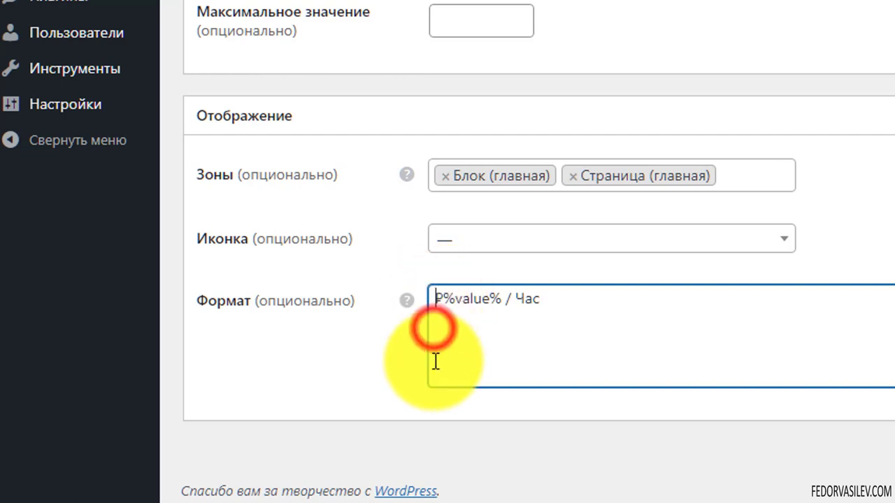
pyautogui.click(542, 300)
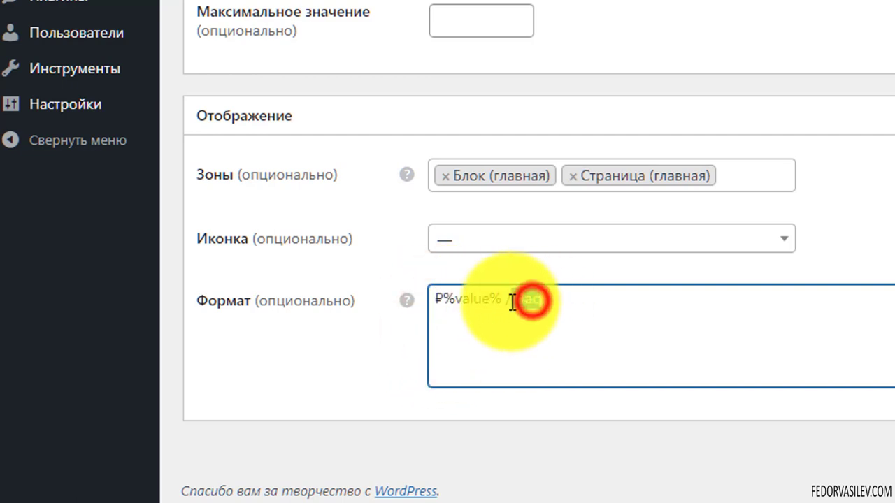
# Step: Review the settings and publish the Почасовая ставка attribute
pyautogui.scroll(10, 480, 326)
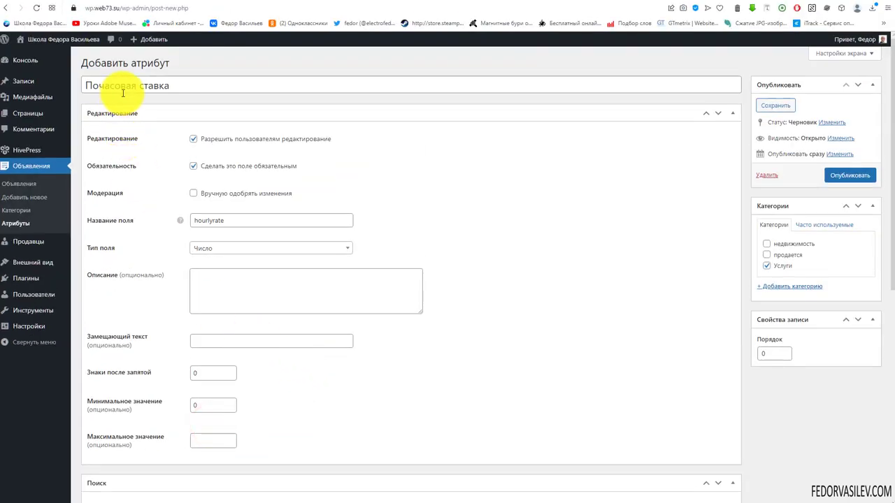
pyautogui.scroll(-6, 320, 144)
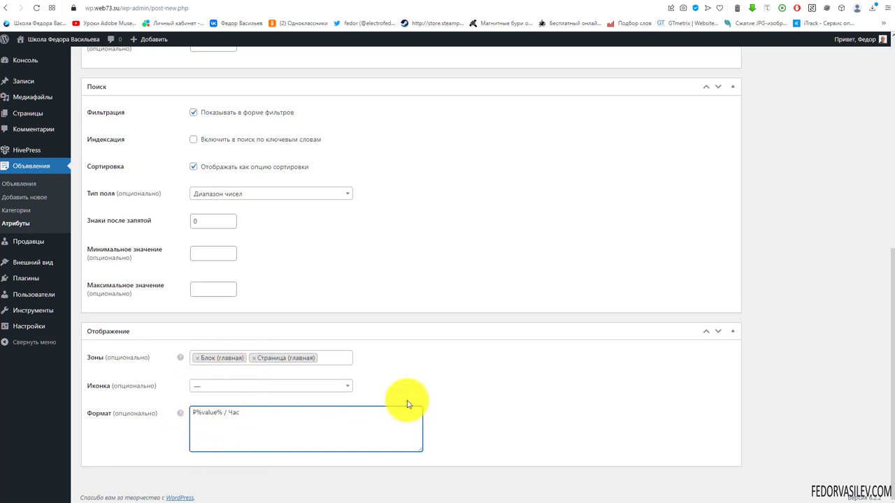
pyautogui.scroll(6, 444, 373)
pyautogui.click(861, 177)
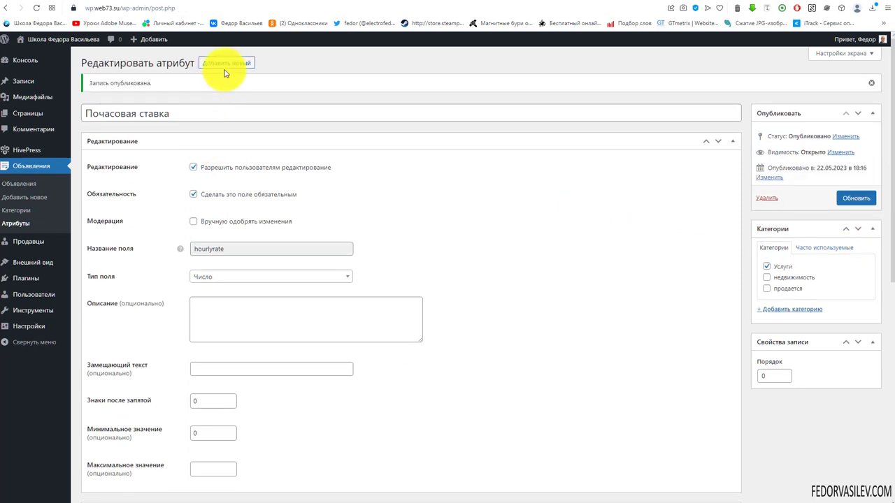
# Step: Create the Доступность attribute for Услуги as a Список field named availability
pyautogui.click(226, 63)
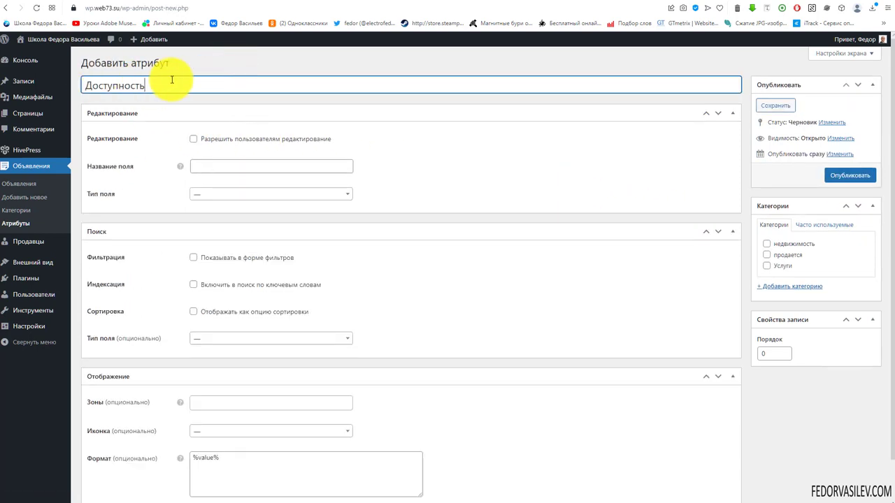
pyautogui.doubleClick(160, 88)
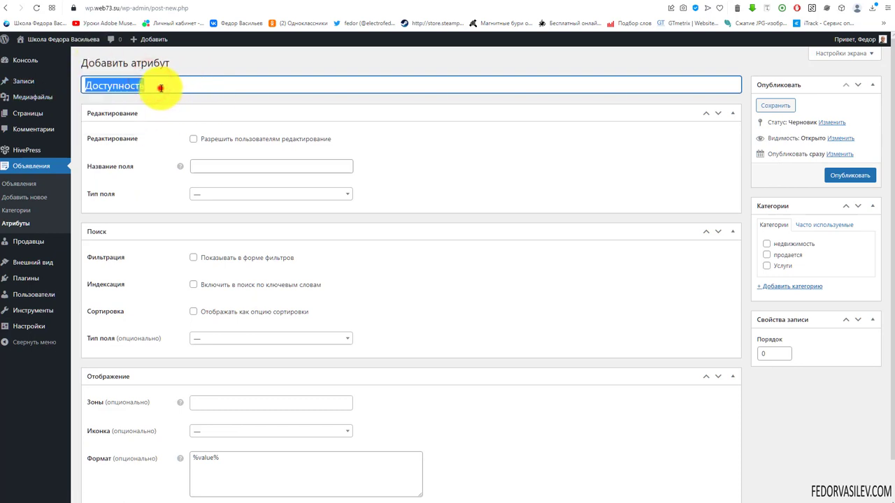
pyautogui.doubleClick(145, 84)
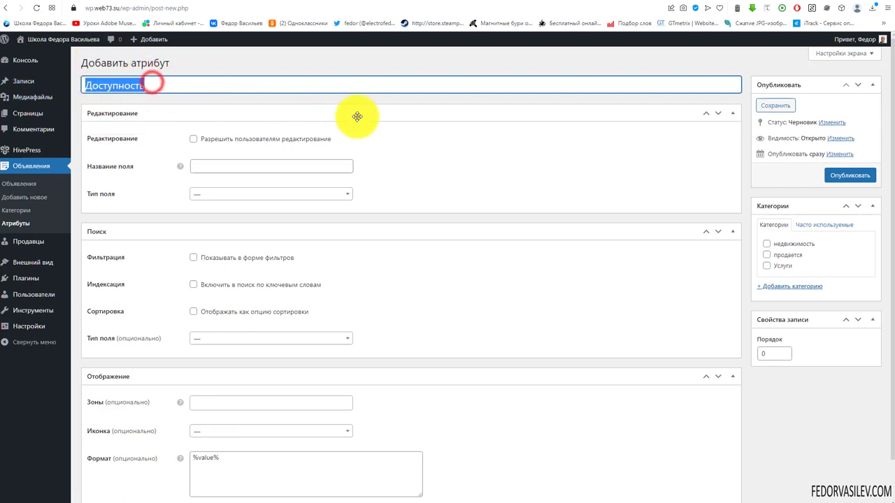
pyautogui.click(381, 122)
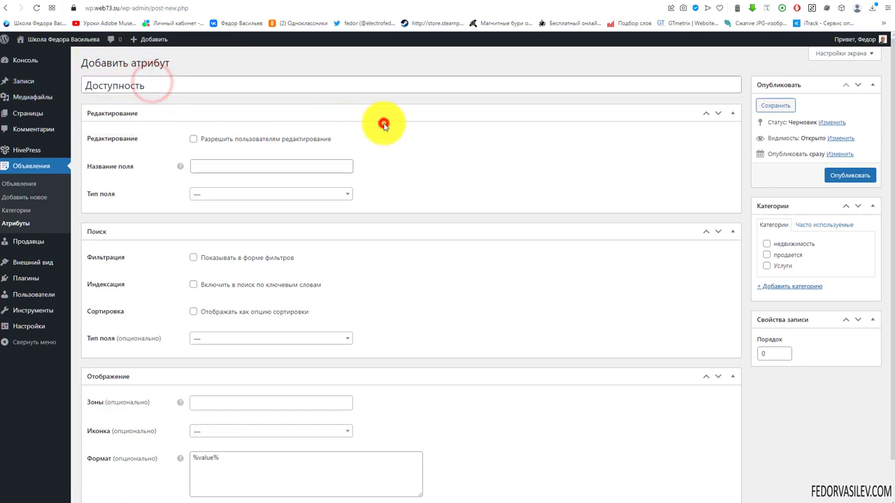
pyautogui.click(765, 267)
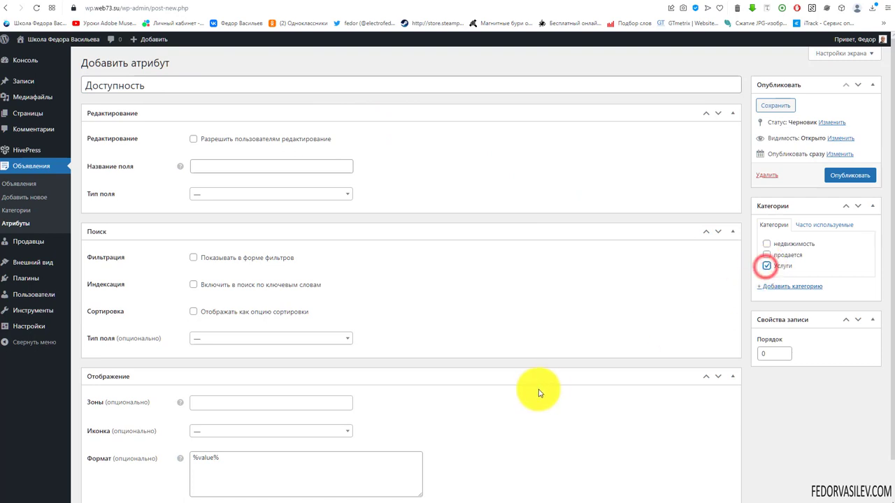
pyautogui.click(192, 193)
pyautogui.scroll(-2, 245, 250)
pyautogui.click(214, 246)
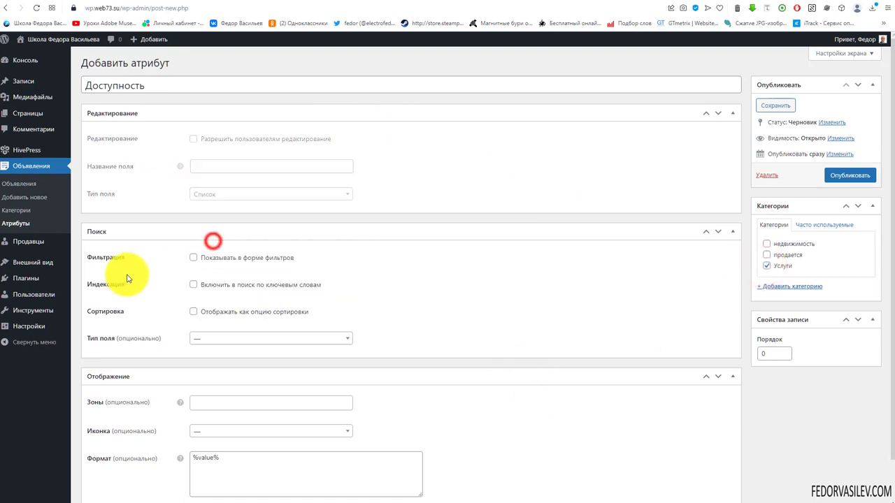
pyautogui.rightClick(197, 195)
pyautogui.click(217, 265)
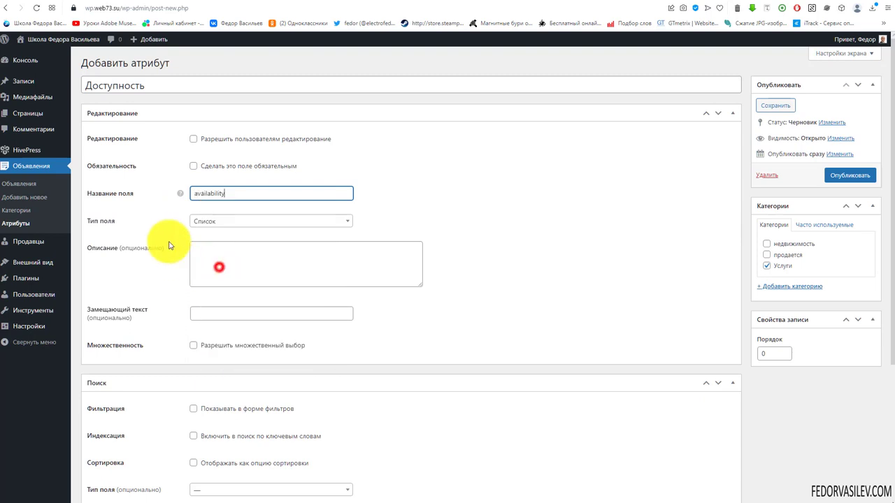
# Step: Make Доступность required and editable, with a Список search filter in the filter form
pyautogui.click(193, 138)
pyautogui.click(193, 167)
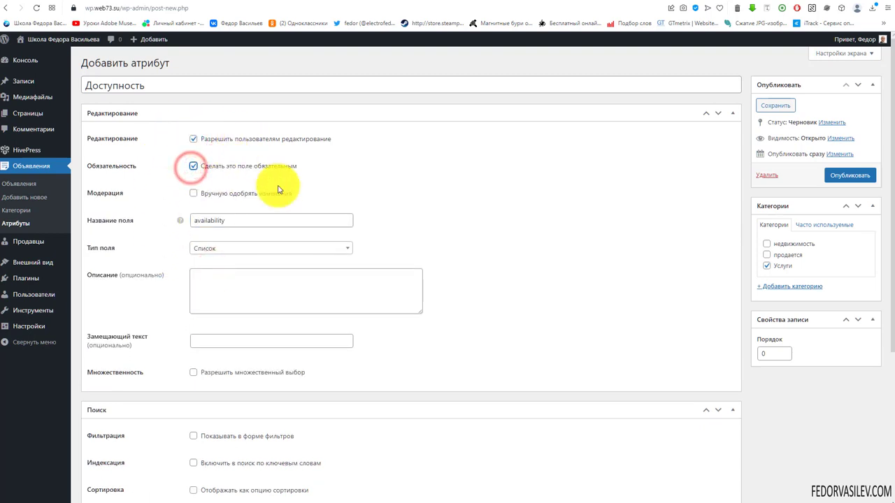
pyautogui.scroll(-4, 124, 259)
pyautogui.click(210, 294)
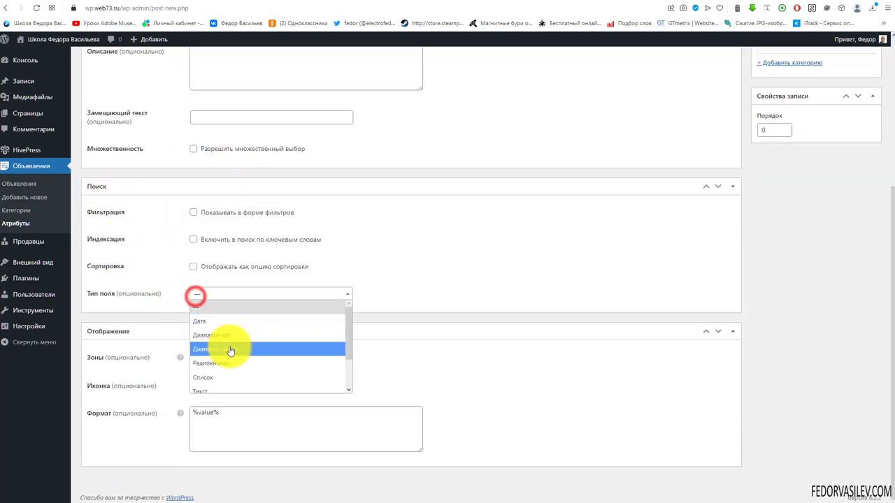
pyautogui.click(230, 380)
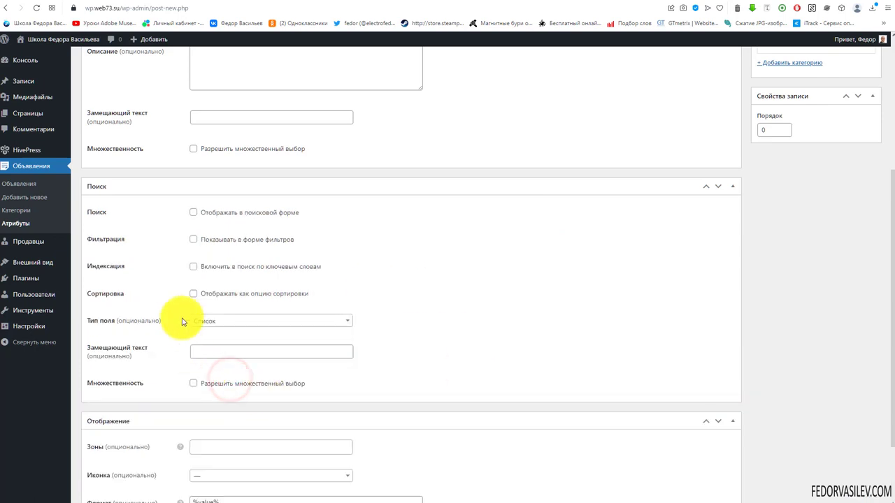
pyautogui.click(193, 239)
# Step: Show Доступность in the secondary block and page zones, publish it, and open its options
pyautogui.scroll(-3, 536, 276)
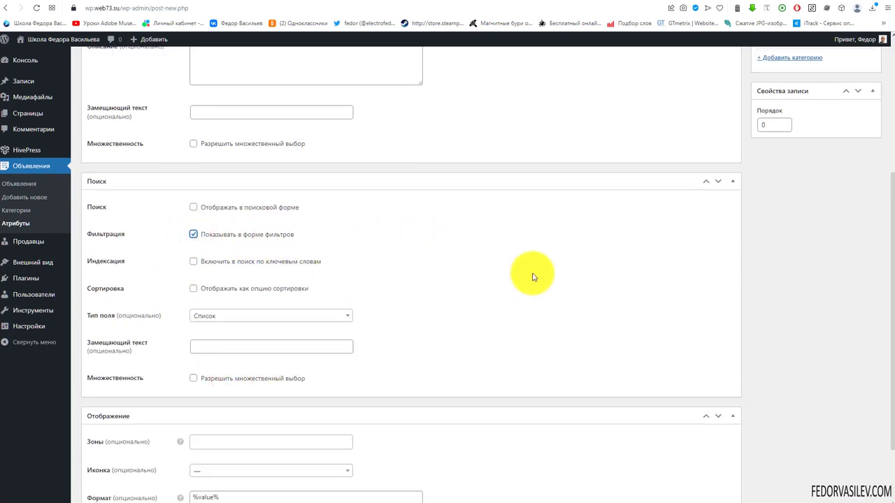
pyautogui.click(219, 357)
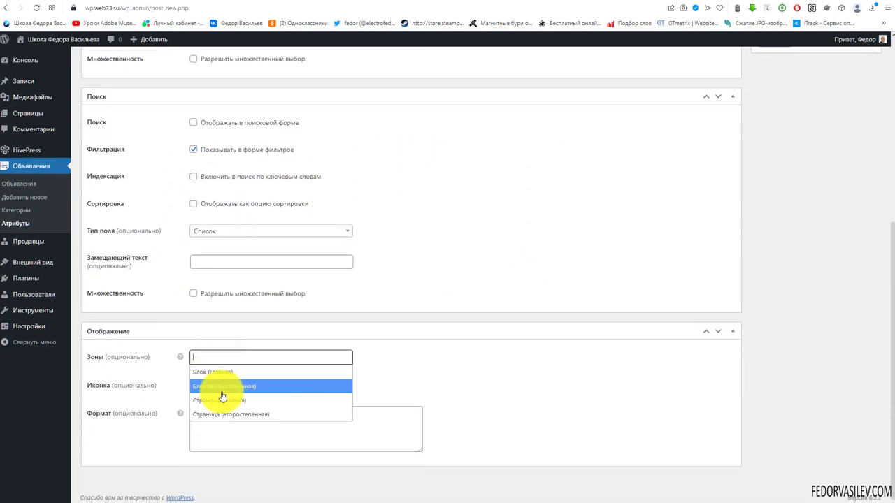
pyautogui.click(230, 392)
pyautogui.click(318, 360)
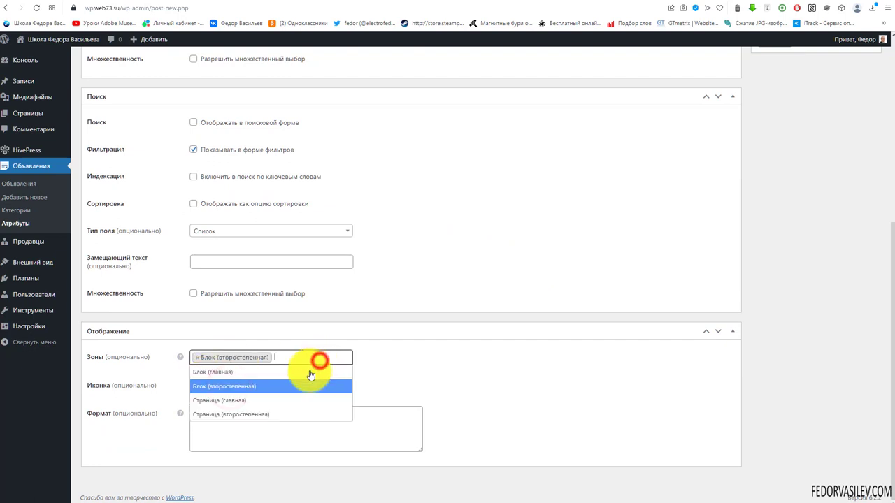
pyautogui.click(228, 414)
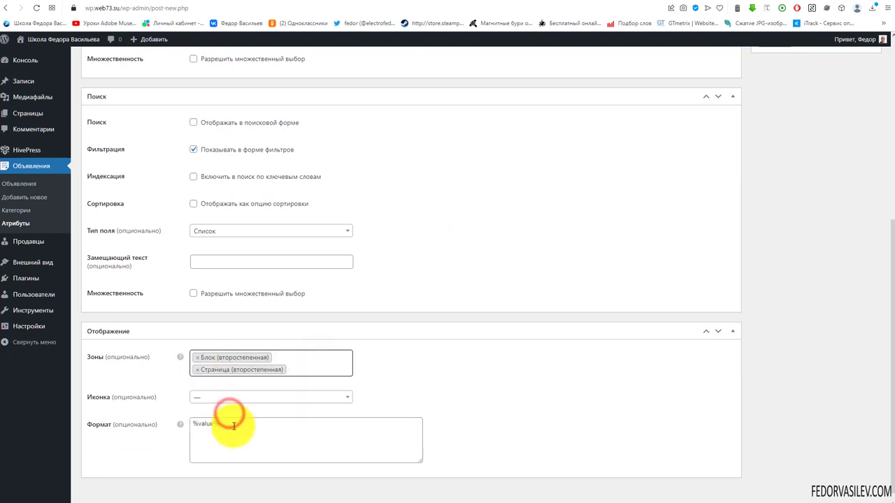
pyautogui.tripleClick(236, 425)
pyautogui.moveTo(180, 425)
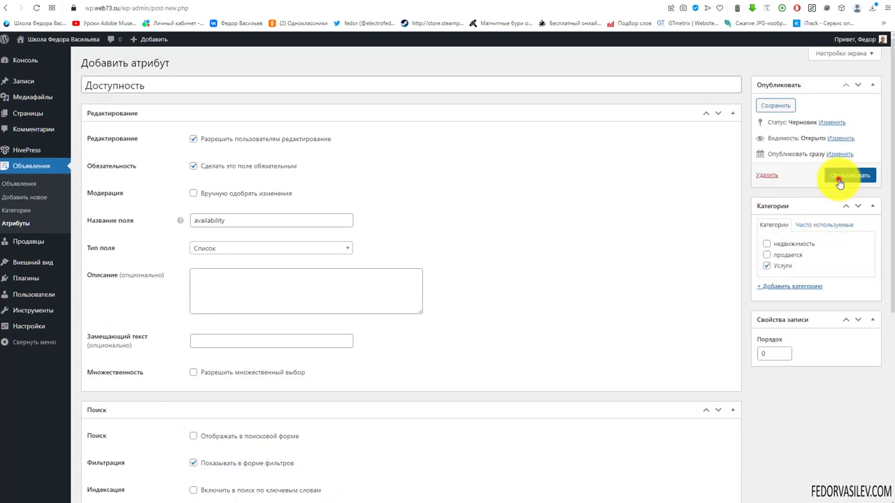
pyautogui.click(843, 176)
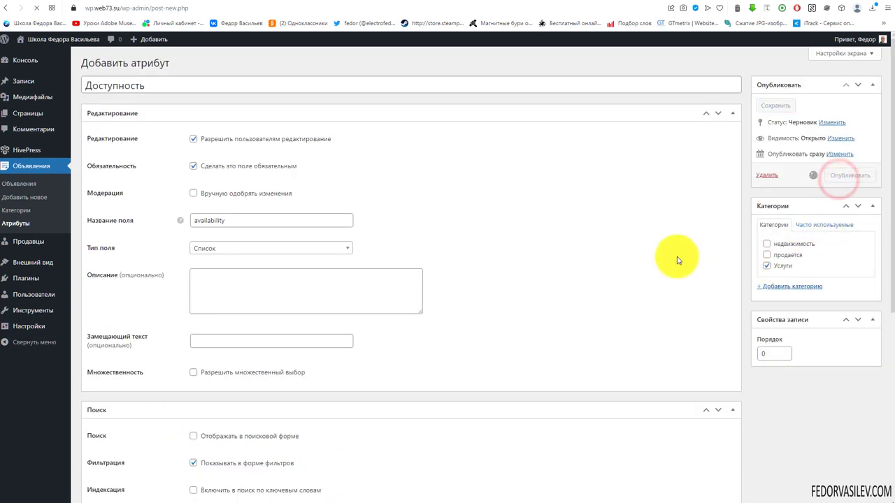
pyautogui.scroll(-2, 466, 240)
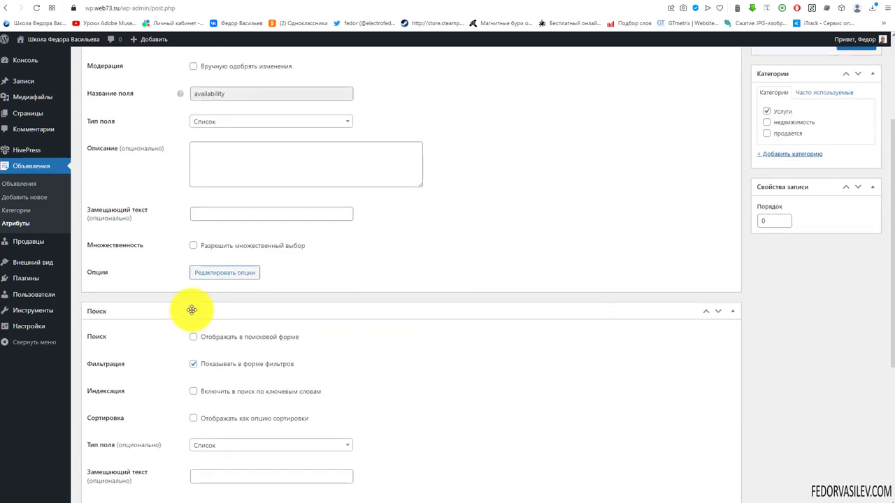
pyautogui.click(230, 274)
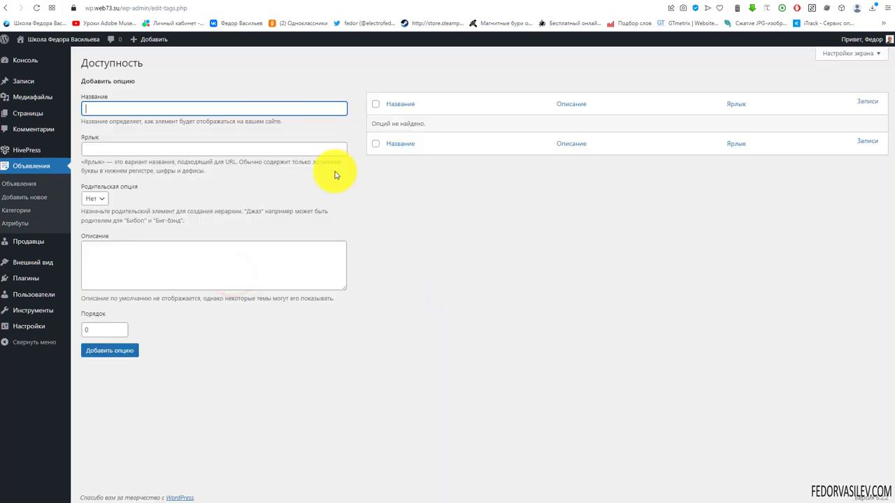
# Step: Paste 1 День as the first Доступность option name
pyautogui.rightClick(161, 104)
pyautogui.rightClick(149, 111)
pyautogui.click(161, 179)
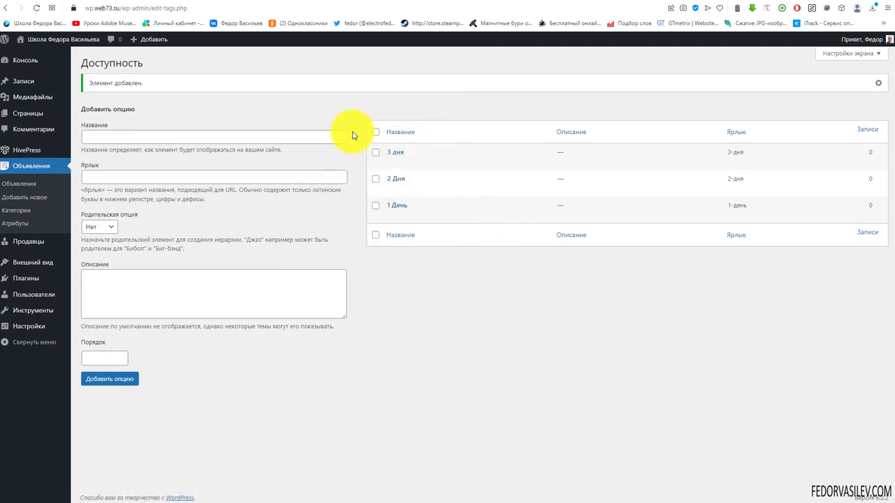
# Step: Create a Состояние attribute under the продается category as a Список field
pyautogui.click(19, 225)
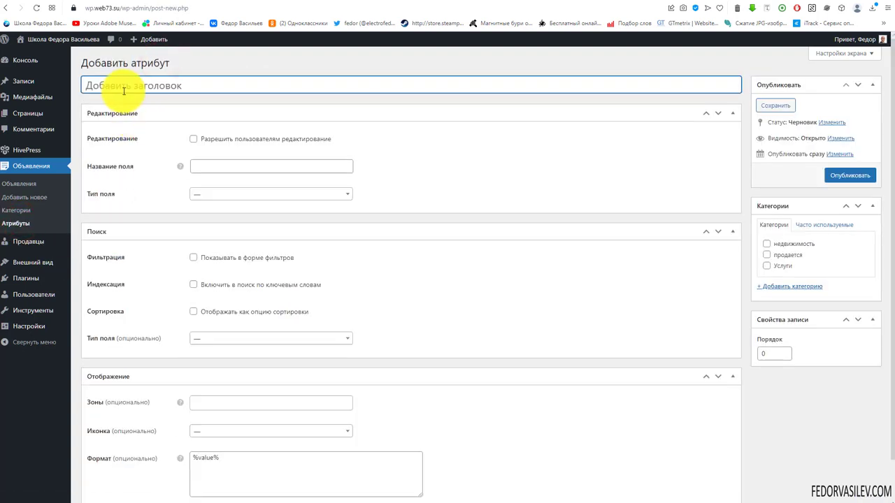
pyautogui.rightClick(124, 87)
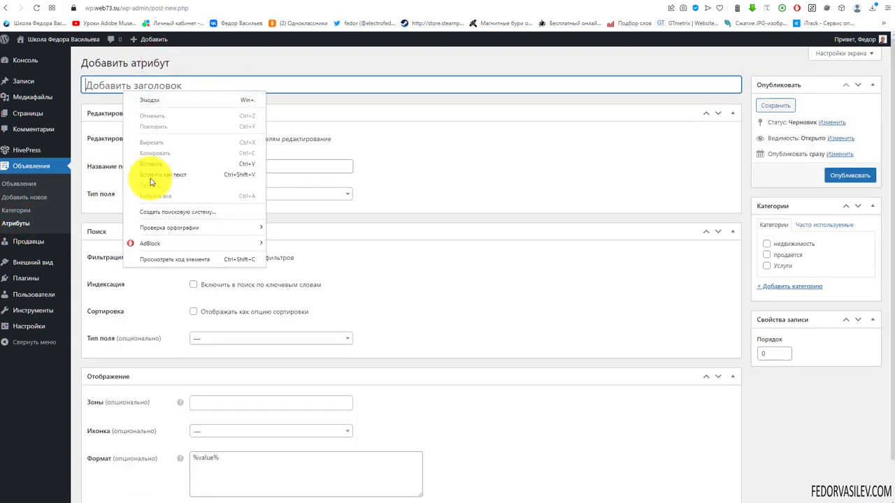
pyautogui.click(155, 168)
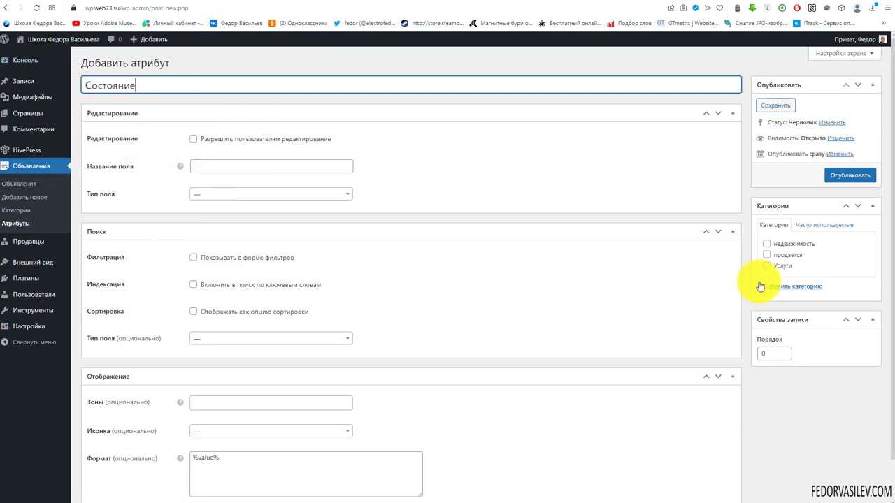
pyautogui.click(767, 256)
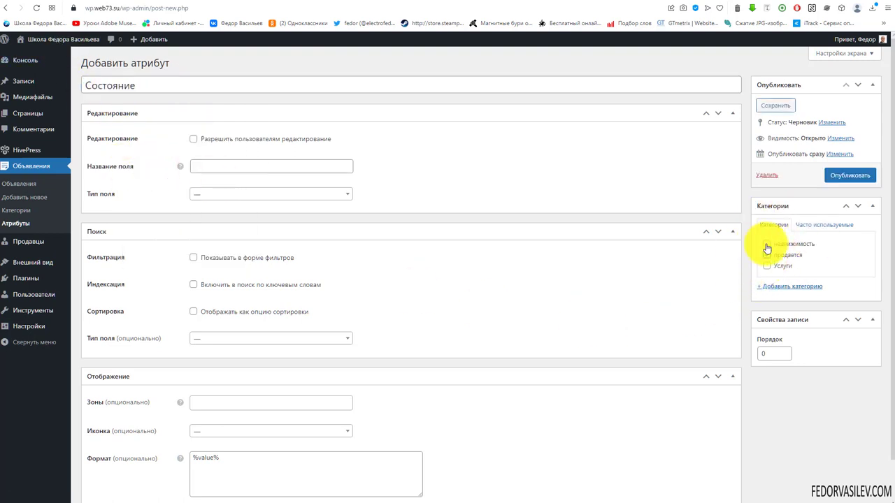
pyautogui.click(209, 194)
pyautogui.scroll(-2, 218, 238)
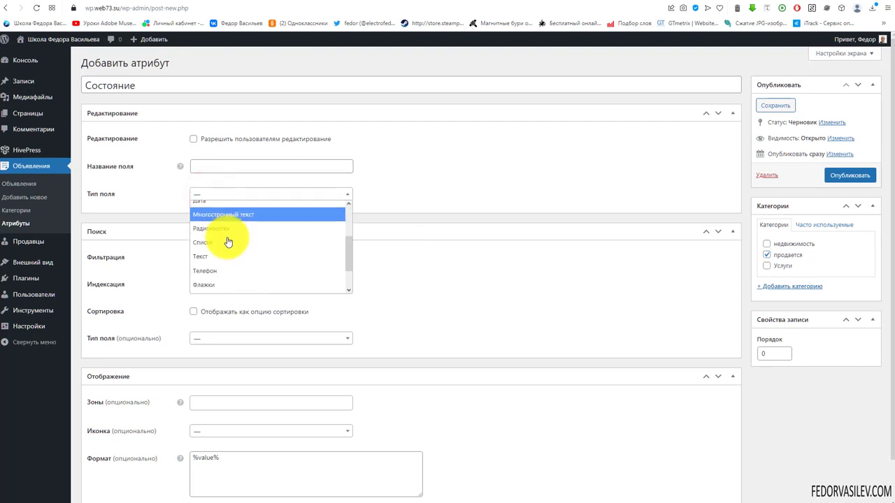
pyautogui.click(218, 243)
# Step: Name the field condition, make it editable and required, and use Список for search
pyautogui.rightClick(195, 193)
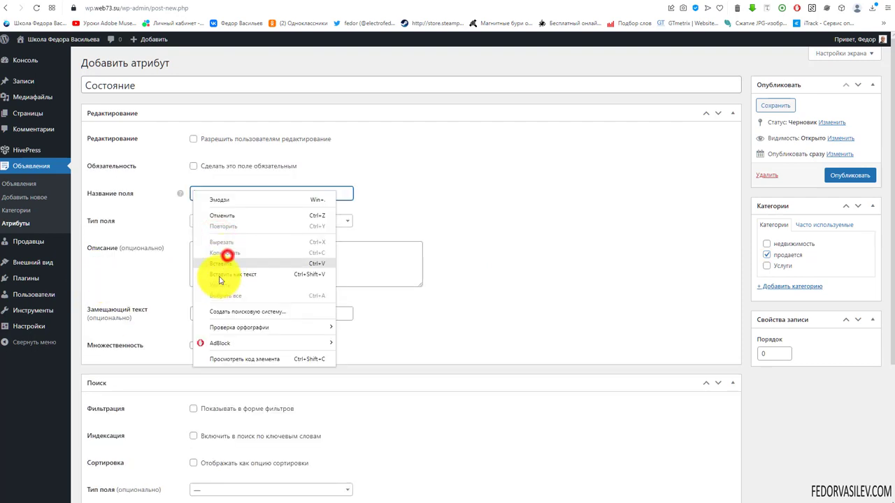
pyautogui.click(228, 264)
pyautogui.click(193, 138)
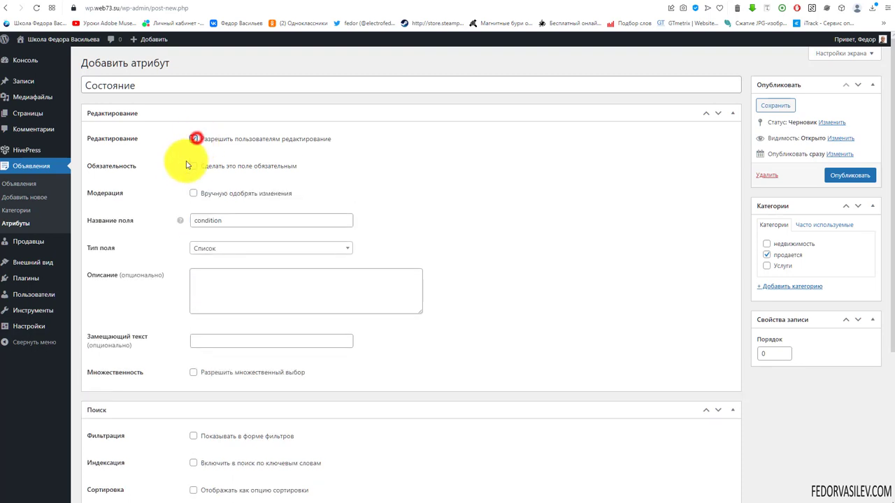
pyautogui.click(195, 170)
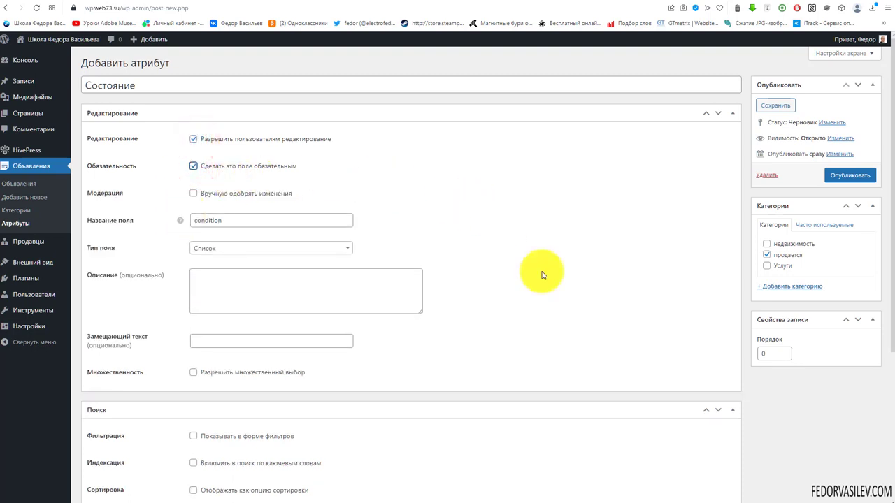
pyautogui.scroll(-3, 441, 238)
pyautogui.click(210, 293)
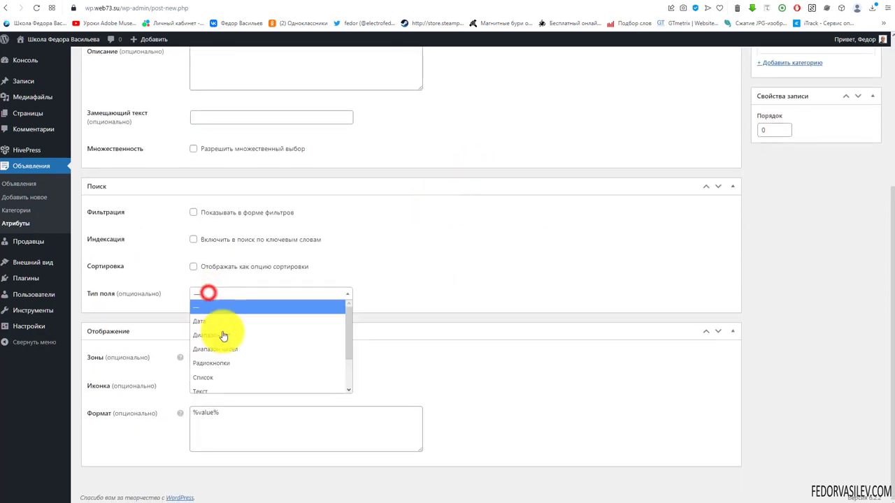
pyautogui.click(211, 379)
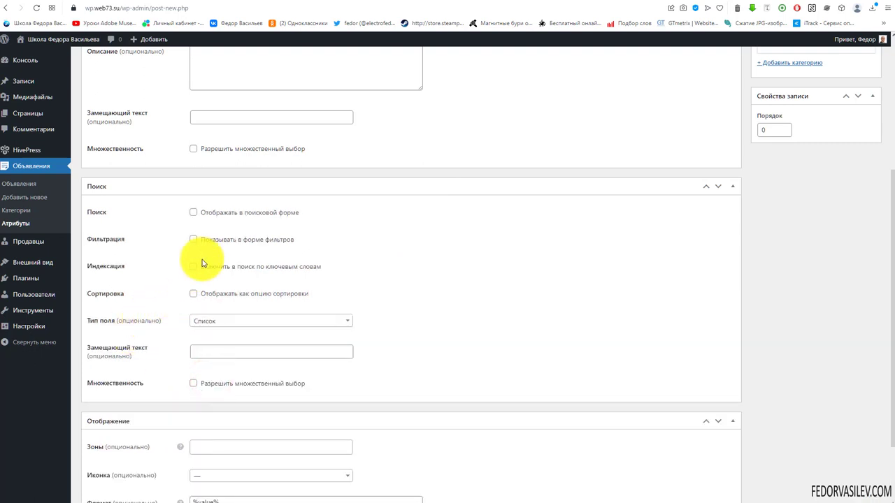
# Step: Show Состояние in secondary block and page zones with format %label%: %value%, then publish
pyautogui.scroll(-2, 464, 276)
pyautogui.click(221, 359)
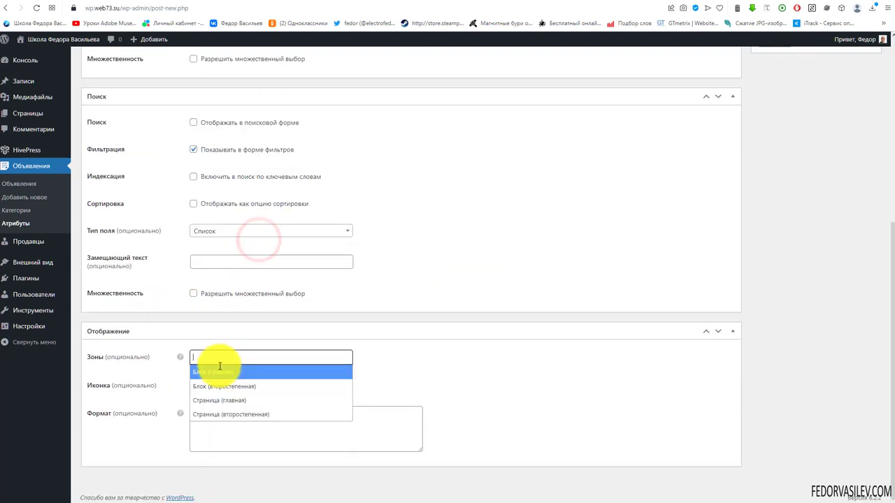
pyautogui.click(220, 386)
pyautogui.click(280, 359)
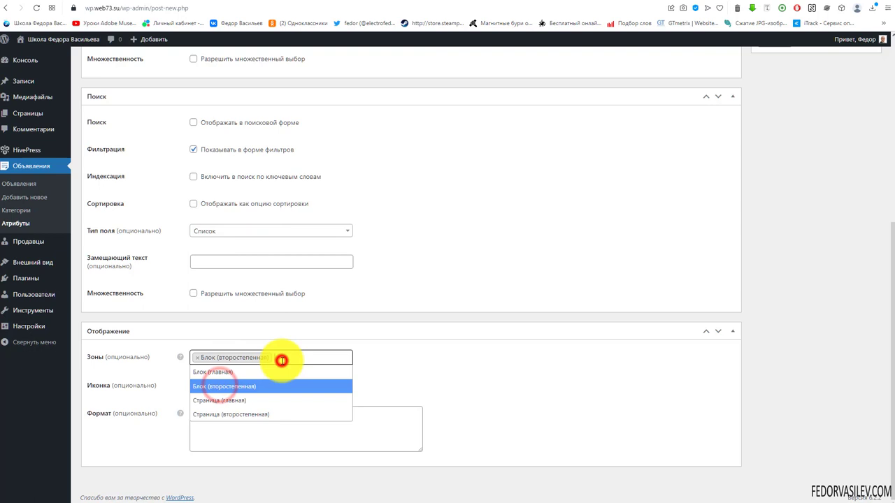
pyautogui.click(238, 414)
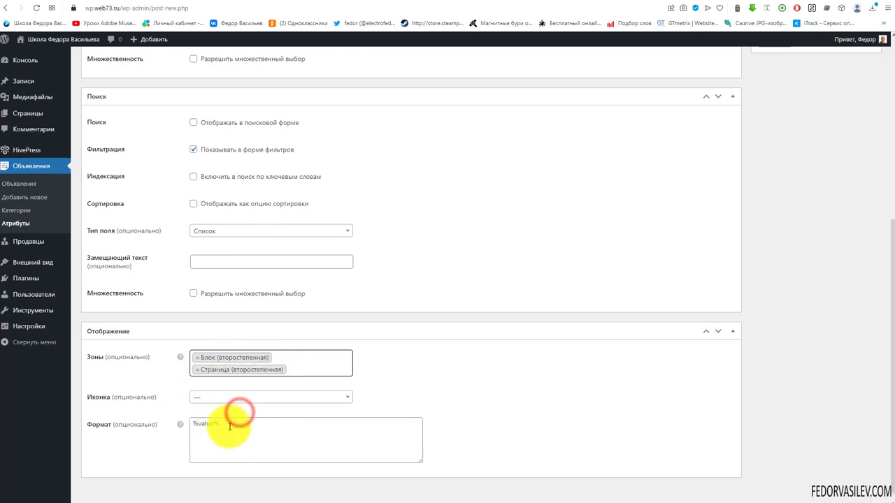
pyautogui.click(229, 426)
pyautogui.write('%label%: %value%')
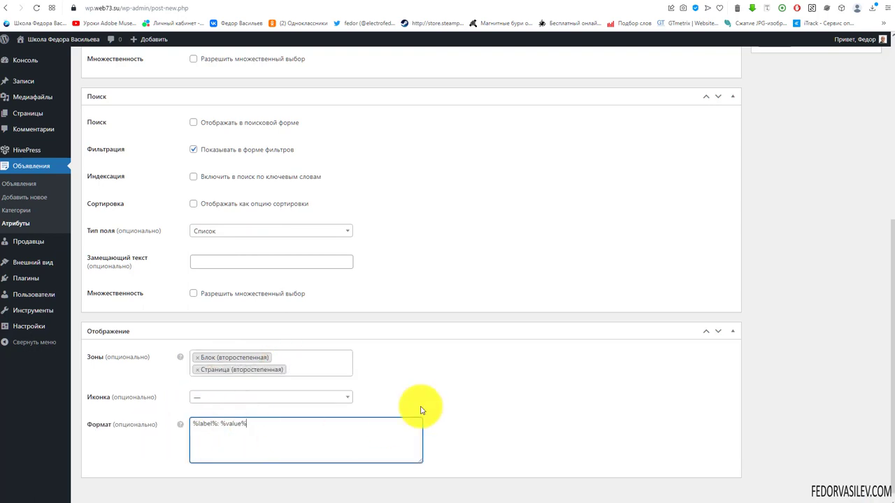
pyautogui.click(455, 396)
pyautogui.scroll(5, 480, 393)
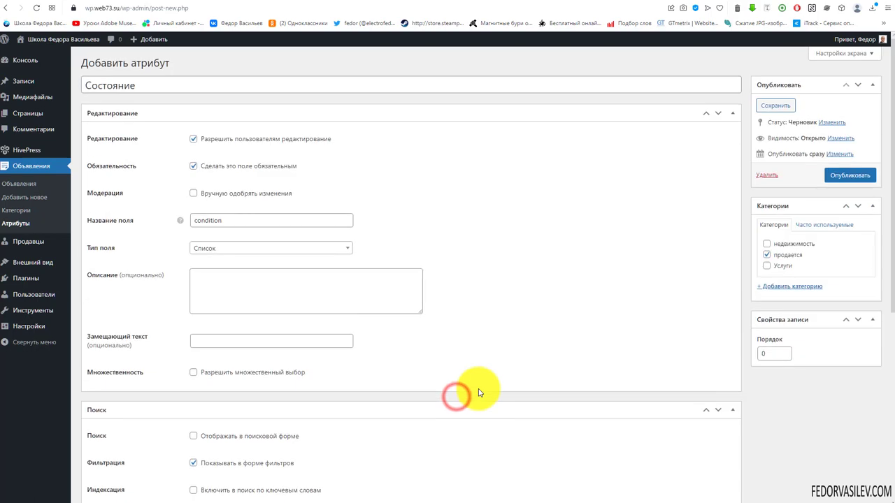
pyautogui.click(849, 175)
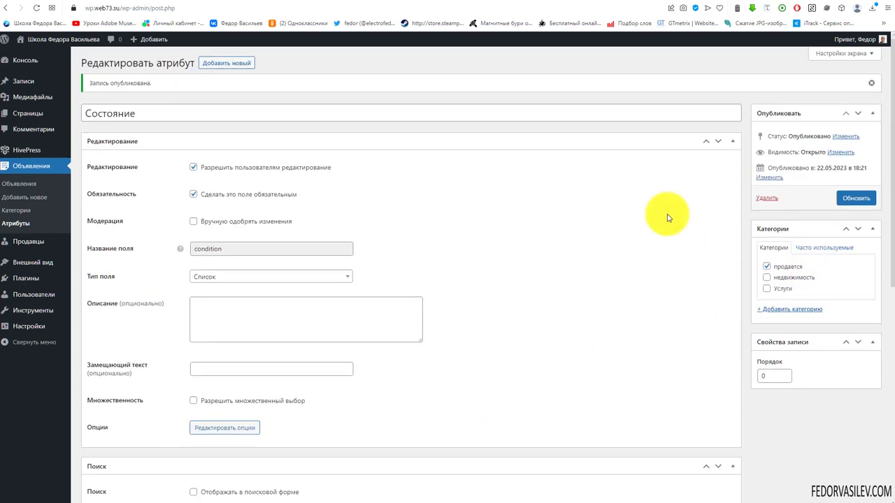
pyautogui.scroll(-3, 464, 310)
# Step: Add Новое and Б/У as the options of Состояние
pyautogui.click(232, 272)
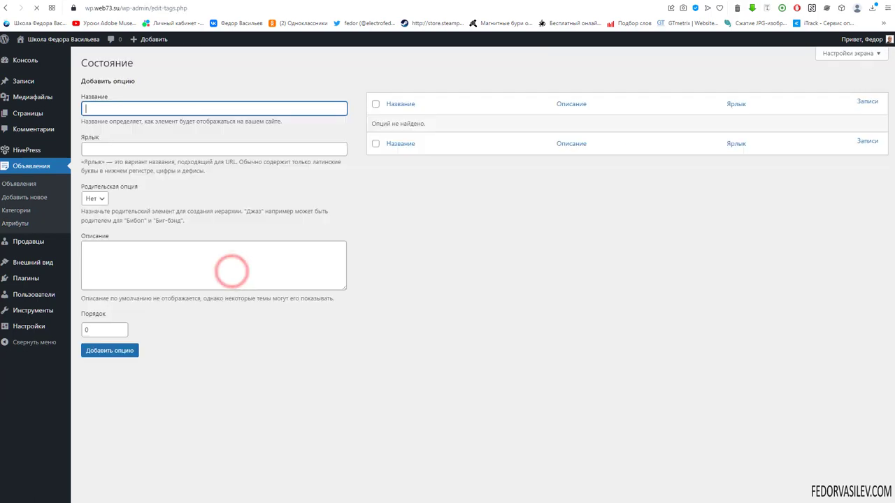
pyautogui.rightClick(150, 109)
pyautogui.click(175, 191)
pyautogui.click(110, 350)
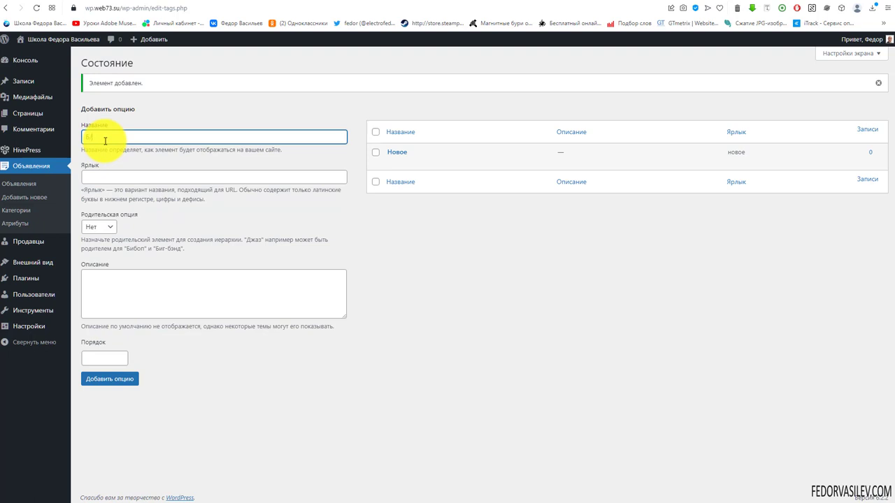
pyautogui.click(131, 383)
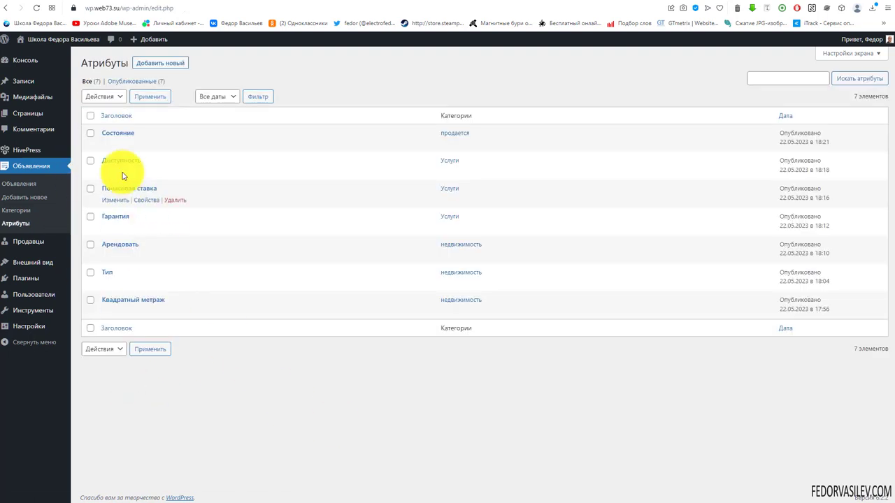
pyautogui.click(155, 63)
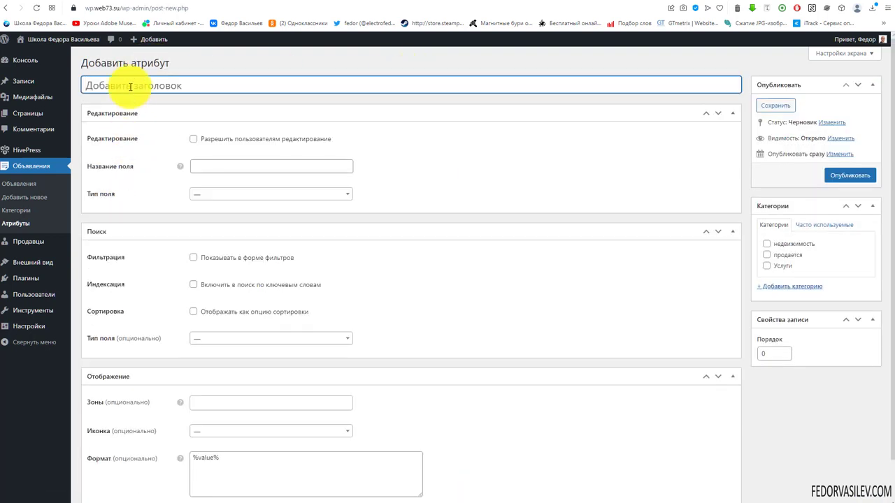
# Step: Create a Цена attribute under Услуги as a Число field
pyautogui.rightClick(130, 87)
pyautogui.click(147, 156)
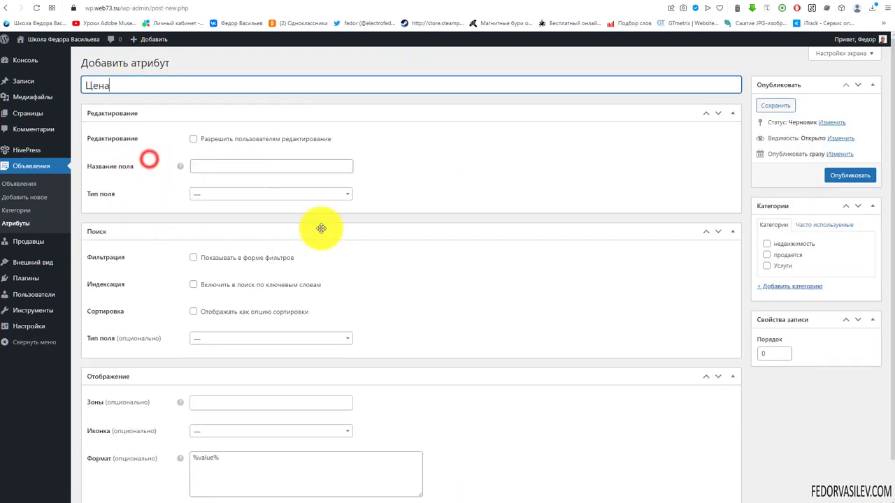
pyautogui.click(766, 266)
pyautogui.click(270, 194)
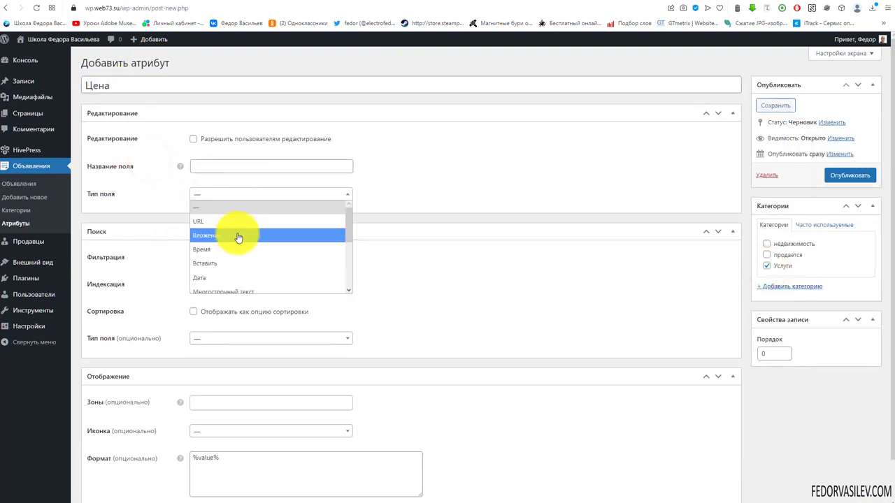
pyautogui.scroll(-2, 238, 238)
pyautogui.click(236, 228)
# Step: Name the field price, make it editable and required, and filter it by Диапазон чисел
pyautogui.rightClick(205, 193)
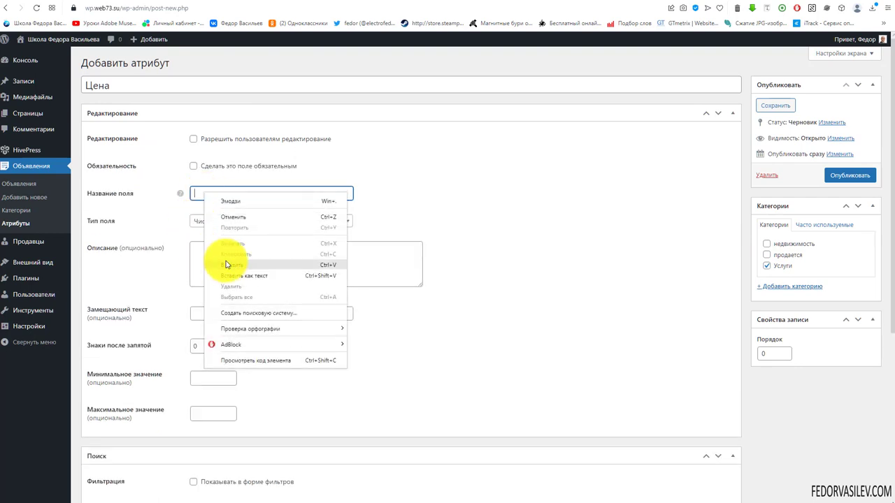
pyautogui.click(231, 261)
pyautogui.click(193, 138)
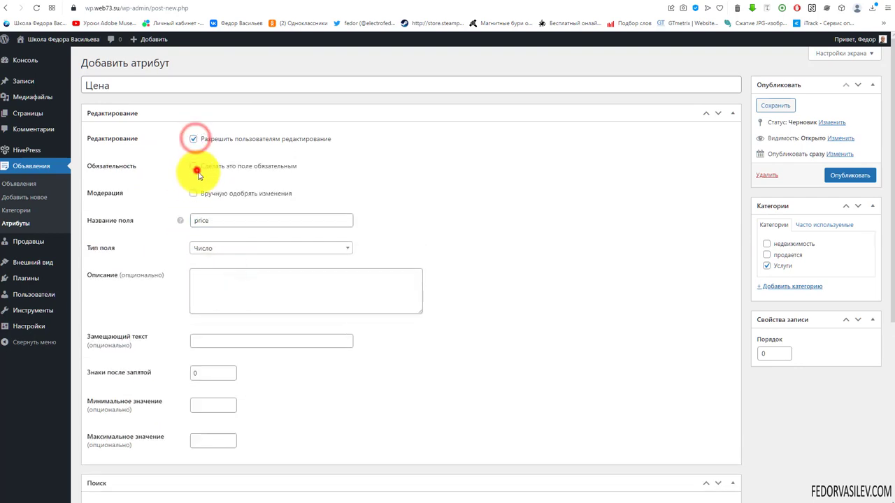
pyautogui.click(194, 168)
pyautogui.scroll(-4, 165, 273)
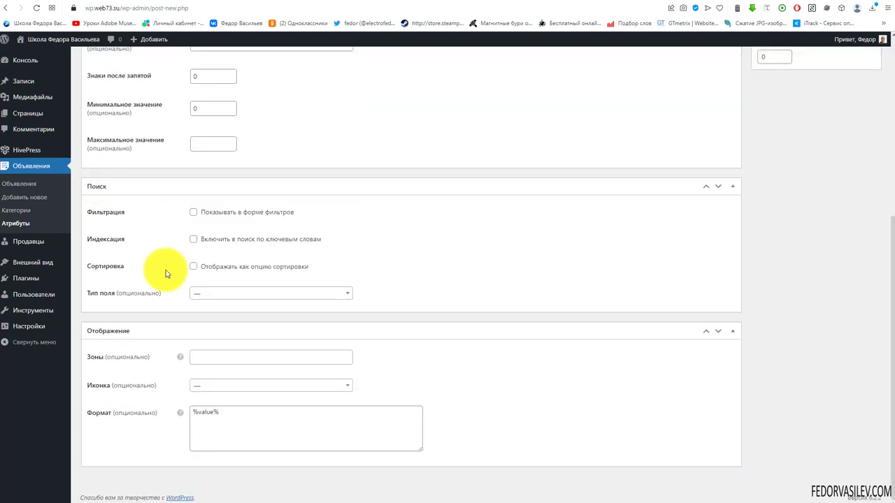
pyautogui.click(203, 291)
pyautogui.click(236, 353)
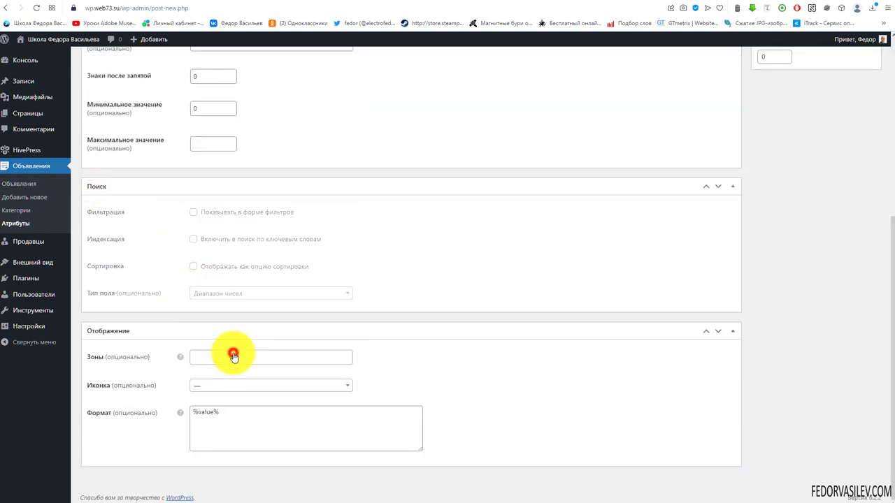
pyautogui.click(193, 211)
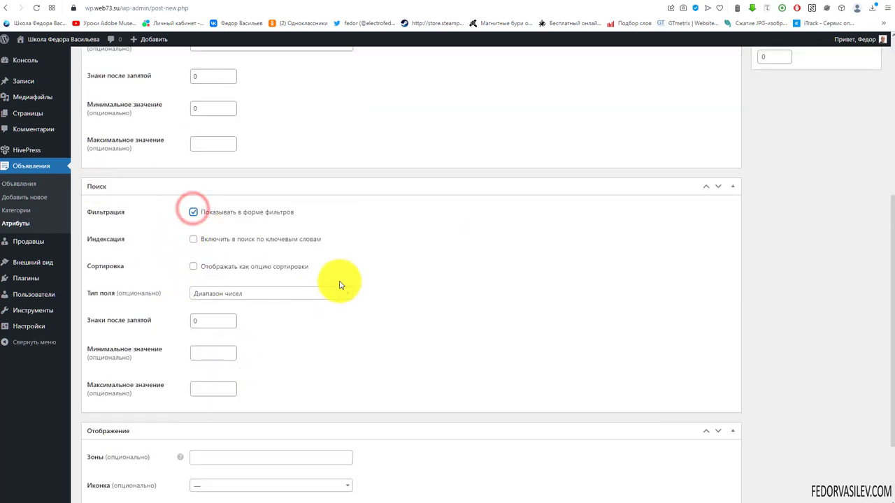
# Step: Show Цена in the main block and main page zones
pyautogui.scroll(-3, 341, 285)
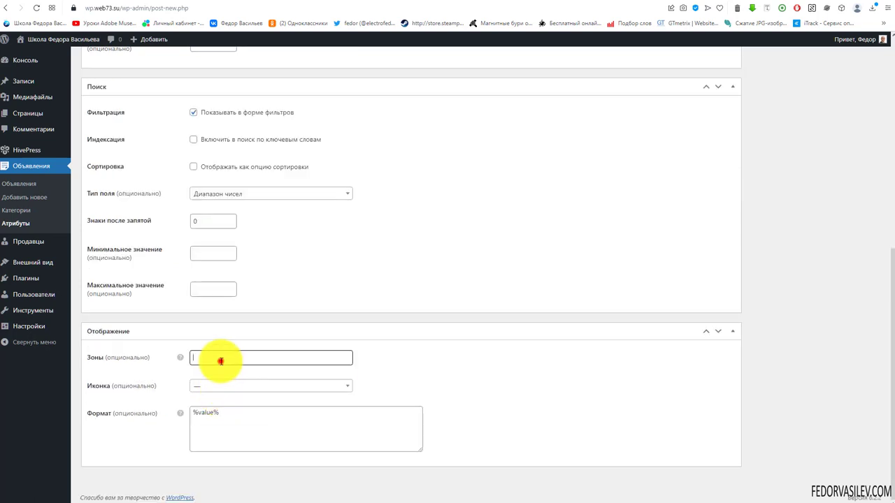
pyautogui.click(222, 374)
pyautogui.click(273, 357)
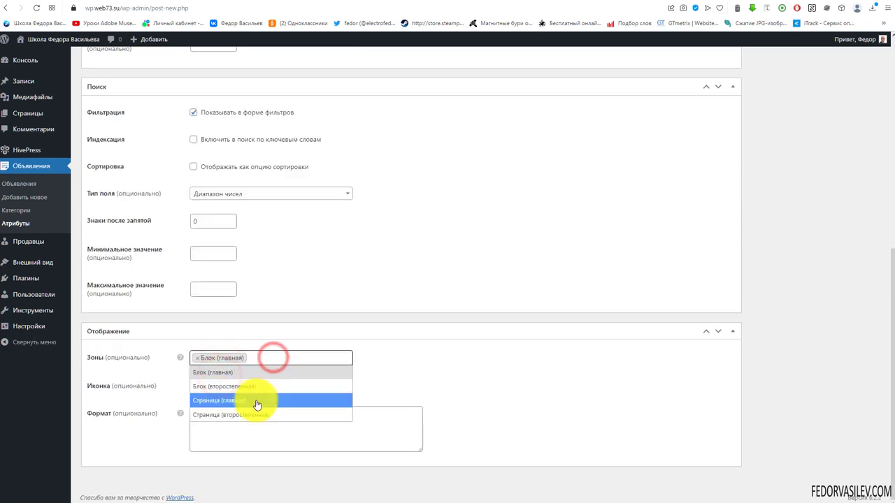
pyautogui.click(256, 401)
pyautogui.tripleClick(225, 416)
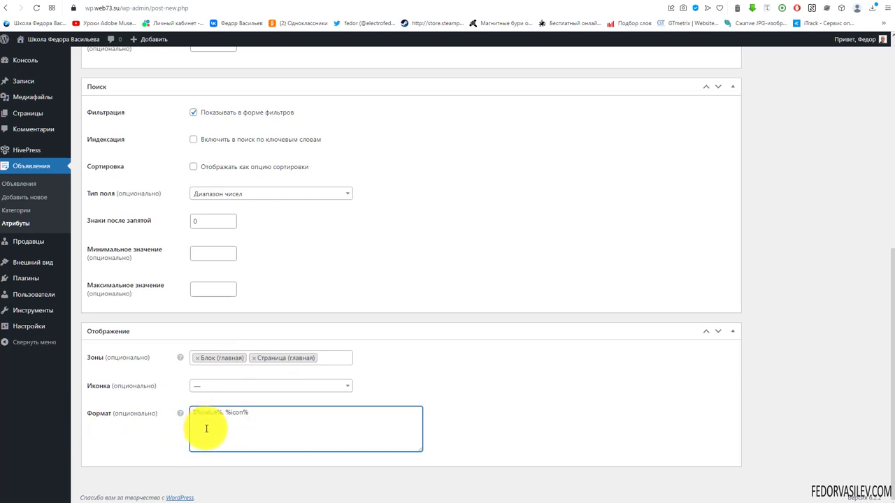
pyautogui.click(227, 433)
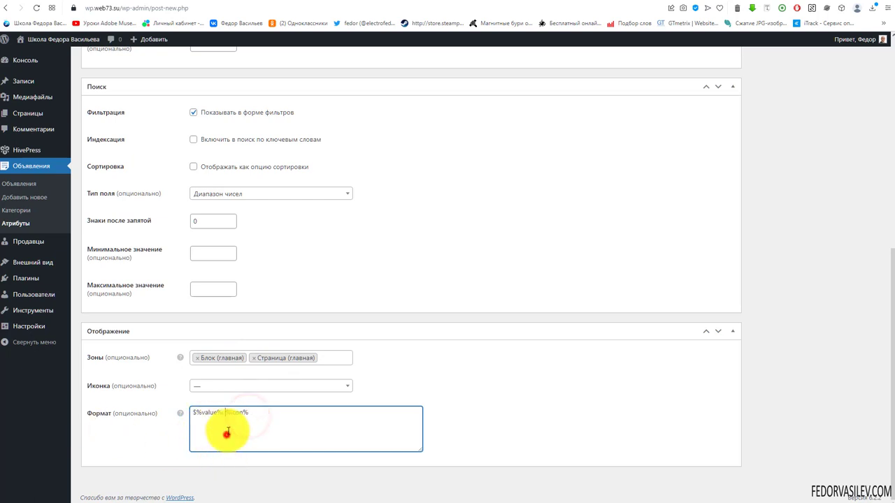
# Step: Give Цена the money-bill icon and publish the attribute
pyautogui.click(222, 388)
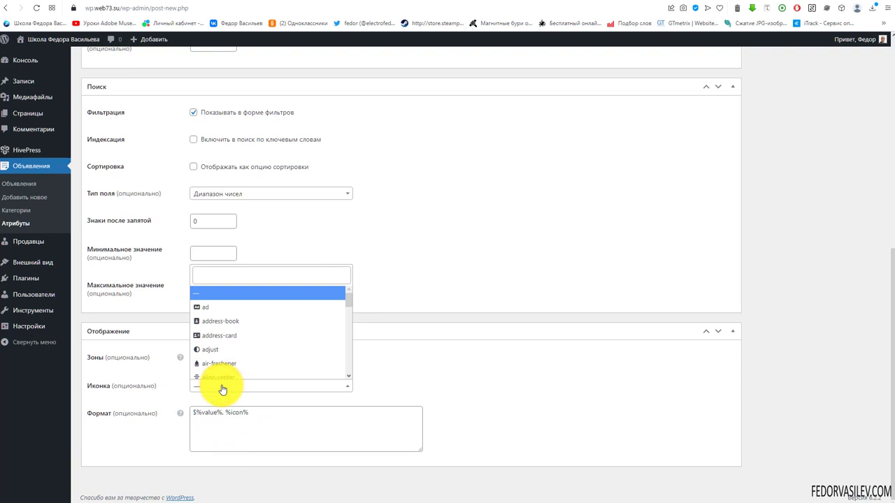
pyautogui.moveTo(349, 302); pyautogui.dragTo(350, 376)
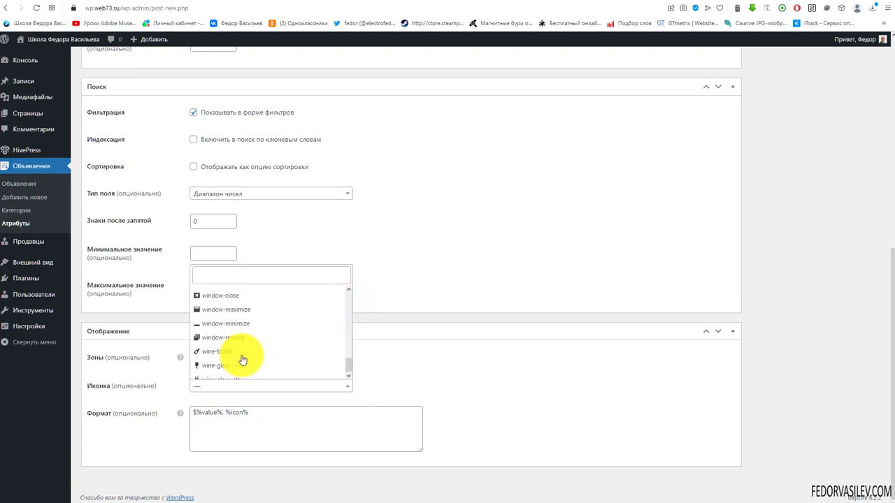
pyautogui.scroll(5, 242, 358)
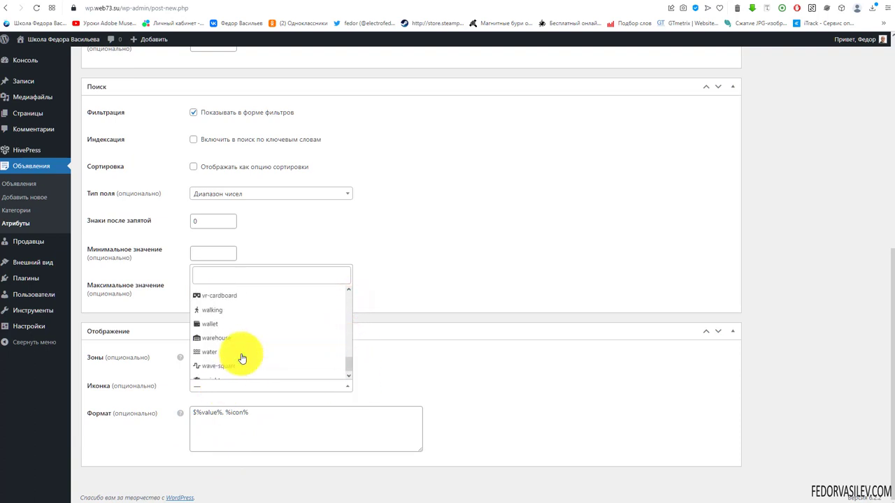
pyautogui.click(221, 274)
pyautogui.write('money')
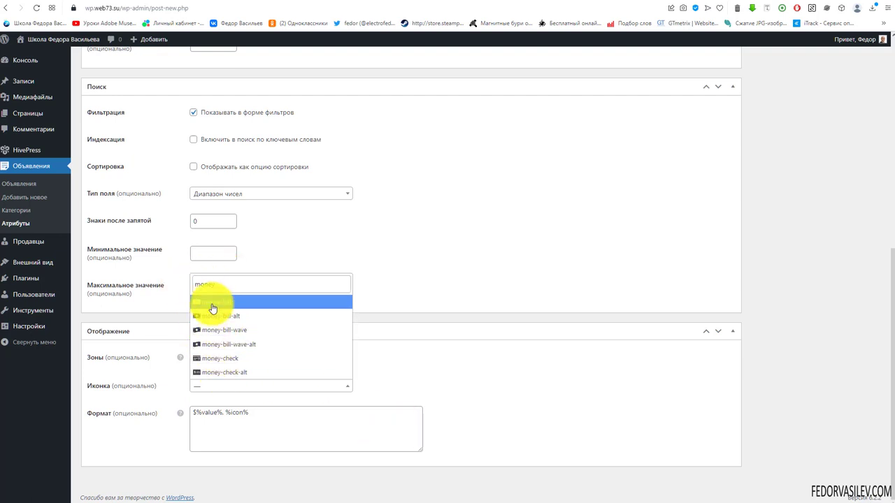
pyautogui.click(212, 303)
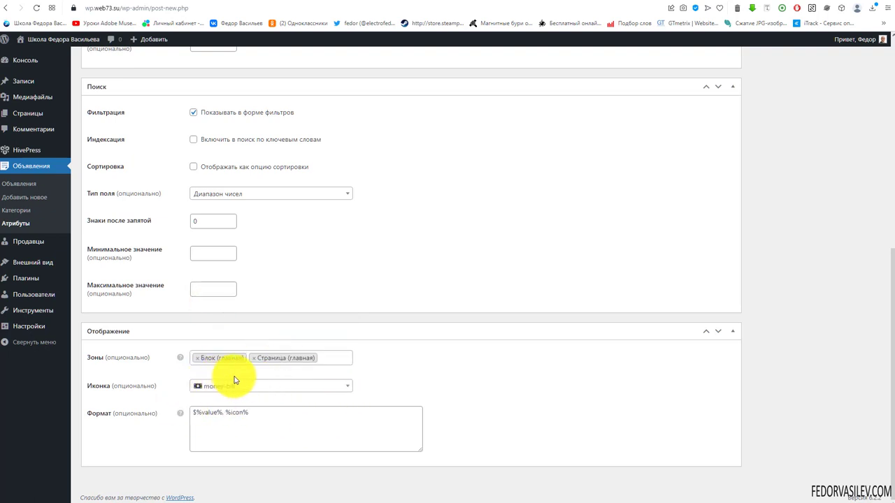
pyautogui.scroll(6, 343, 386)
pyautogui.click(845, 163)
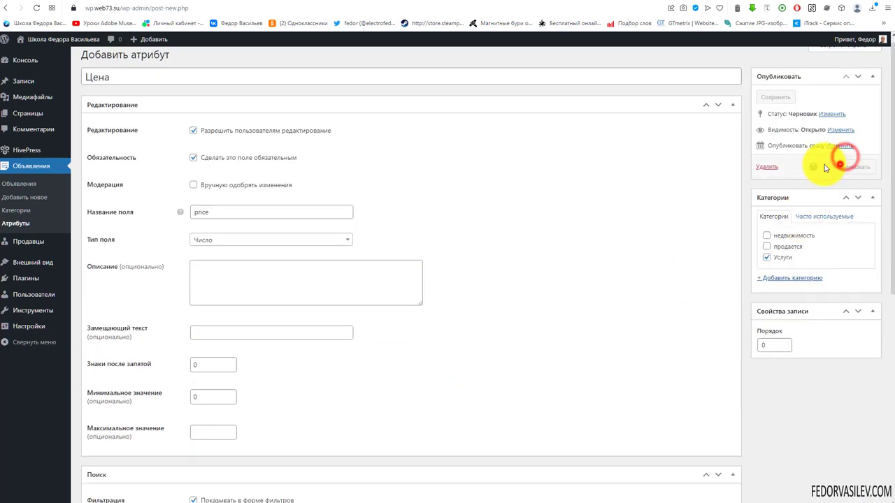
# Step: Create Доставка under Услуги as an editable, required list field
pyautogui.rightClick(185, 87)
pyautogui.click(204, 161)
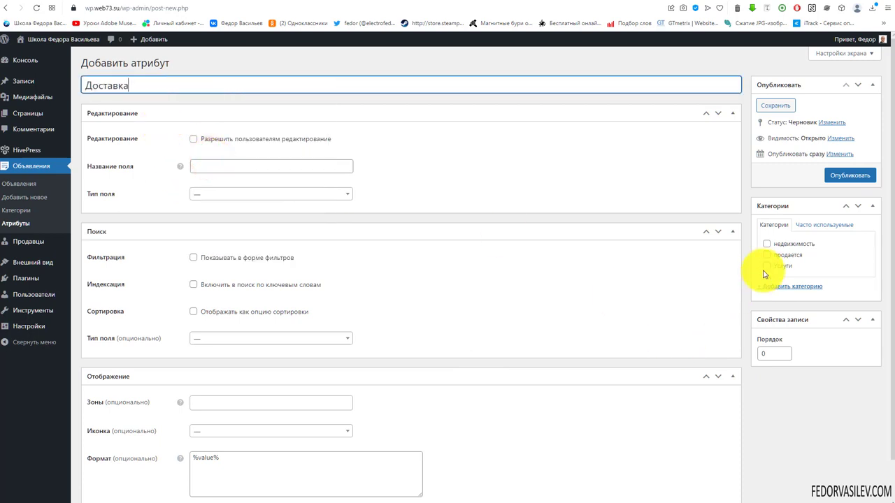
pyautogui.click(766, 265)
pyautogui.click(196, 193)
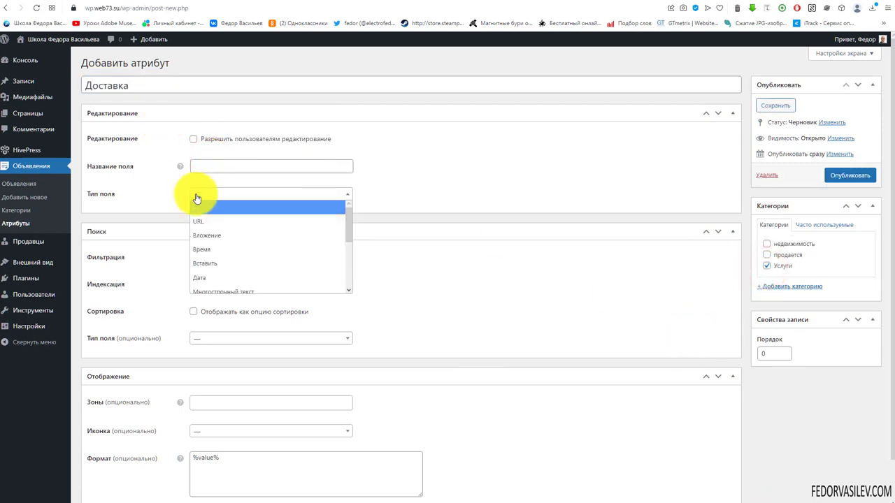
pyautogui.scroll(-3, 231, 247)
pyautogui.click(232, 256)
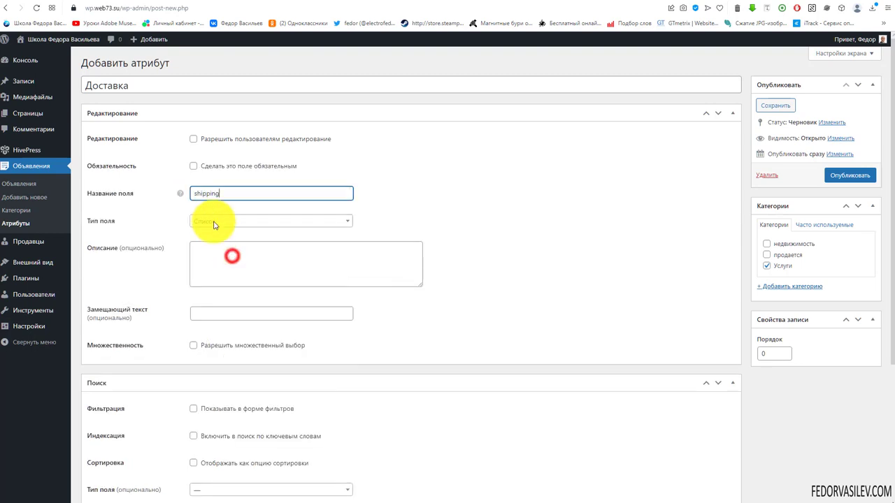
pyautogui.click(194, 140)
pyautogui.click(198, 168)
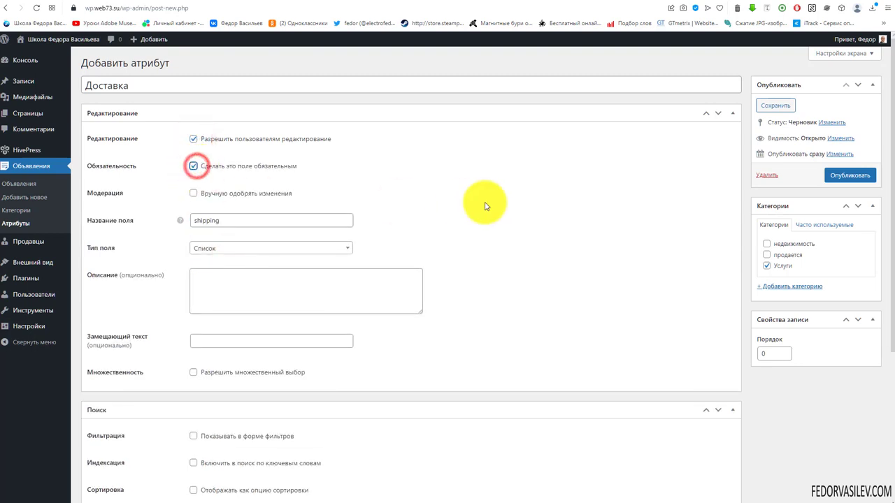
# Step: Use Список as the search field type and enable filtering and keyword indexing
pyautogui.scroll(-3, 639, 414)
pyautogui.click(209, 296)
pyautogui.click(219, 378)
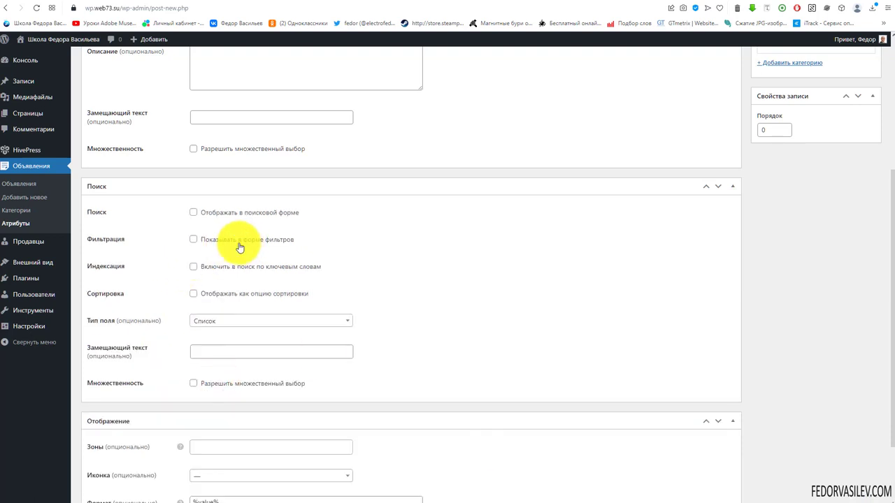
pyautogui.click(194, 239)
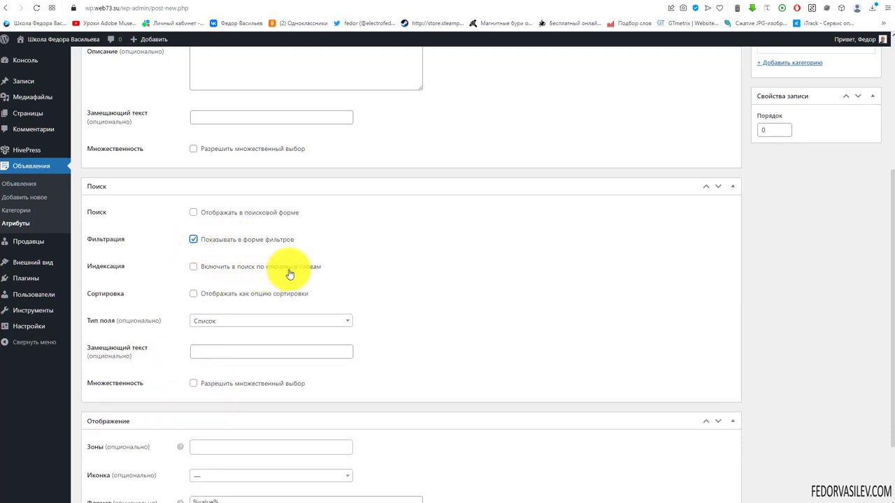
pyautogui.click(194, 266)
# Step: Add the secondary block and page zones, select the default format, and publish Доставка
pyautogui.scroll(-2, 457, 300)
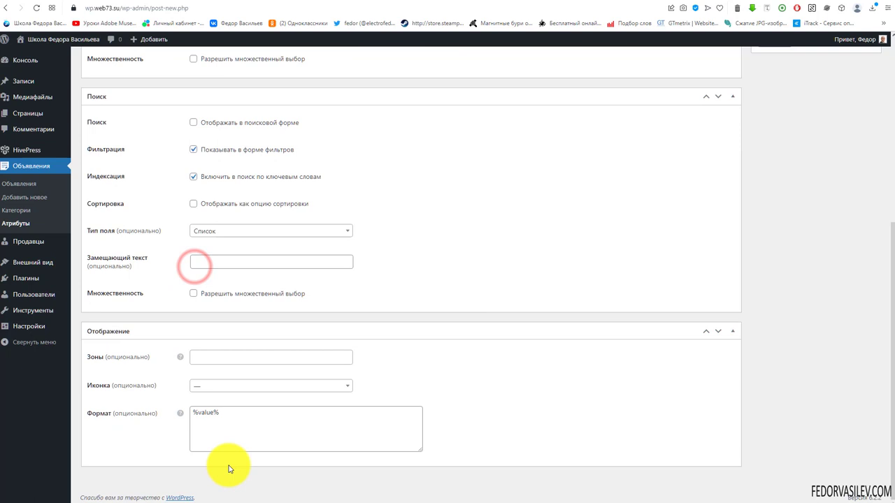
pyautogui.click(209, 360)
pyautogui.click(223, 386)
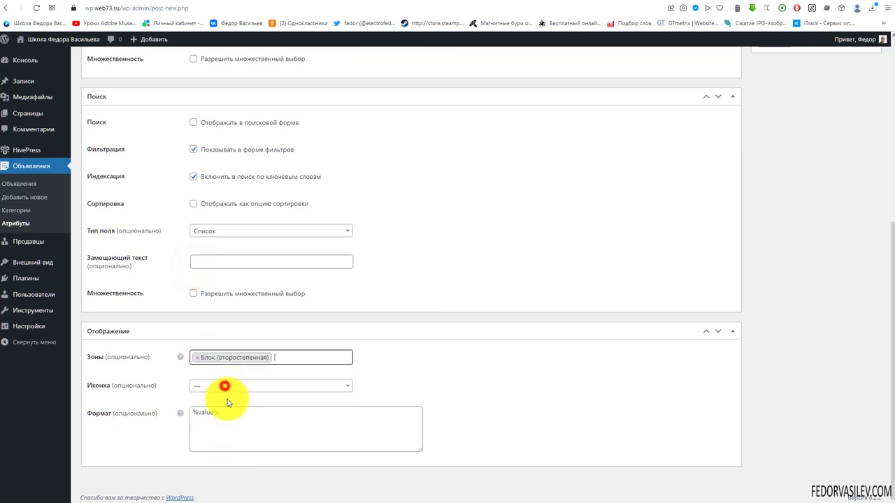
pyautogui.click(294, 358)
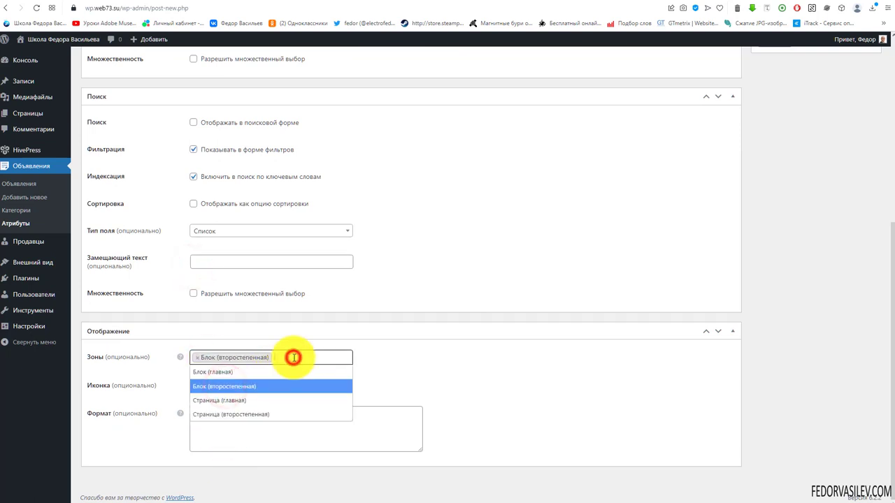
pyautogui.click(272, 414)
pyautogui.moveTo(230, 423); pyautogui.dragTo(147, 436)
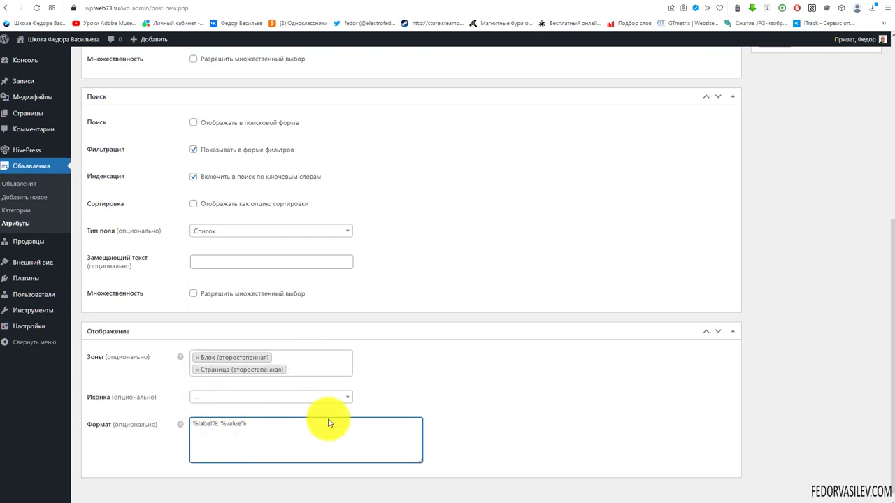
pyautogui.scroll(5, 609, 289)
pyautogui.click(832, 176)
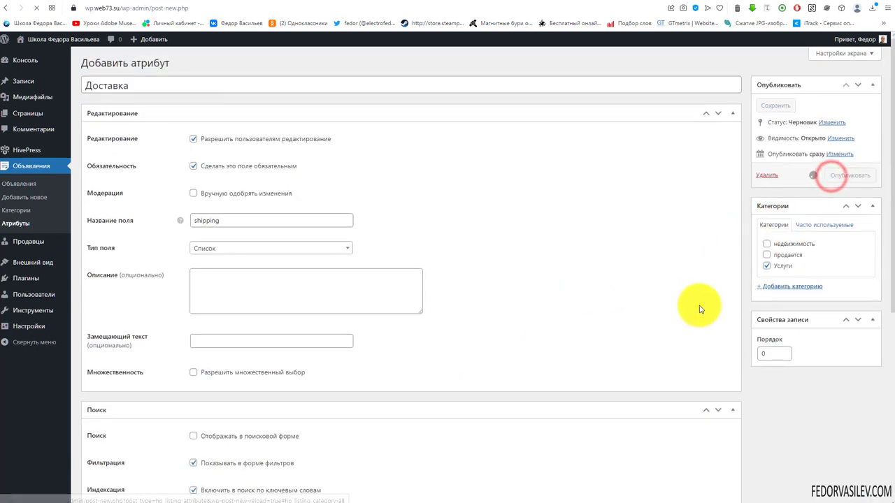
pyautogui.scroll(-2, 720, 375)
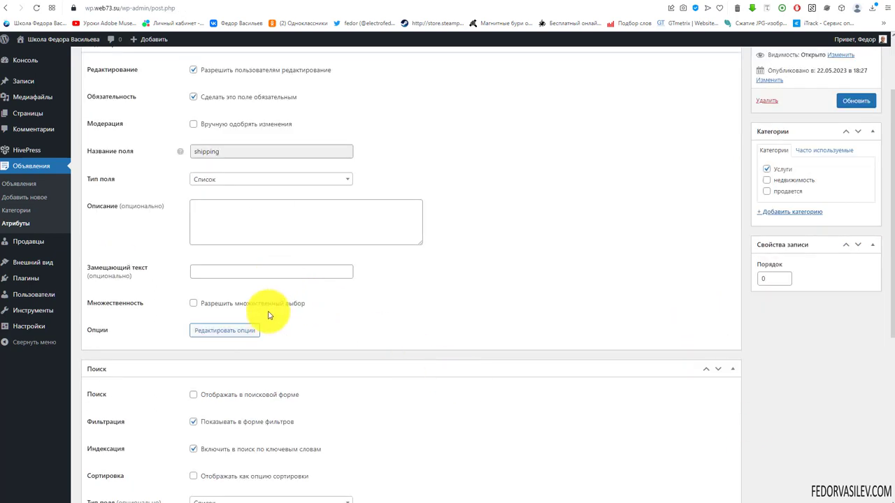
# Step: Add Сдек and Самовывоз as the delivery options of Доставка
pyautogui.click(225, 331)
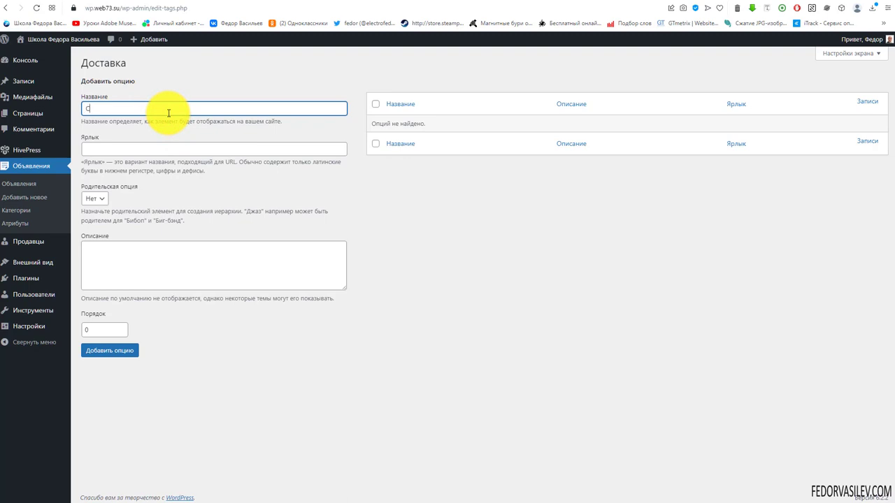
pyautogui.click(101, 357)
pyautogui.click(92, 134)
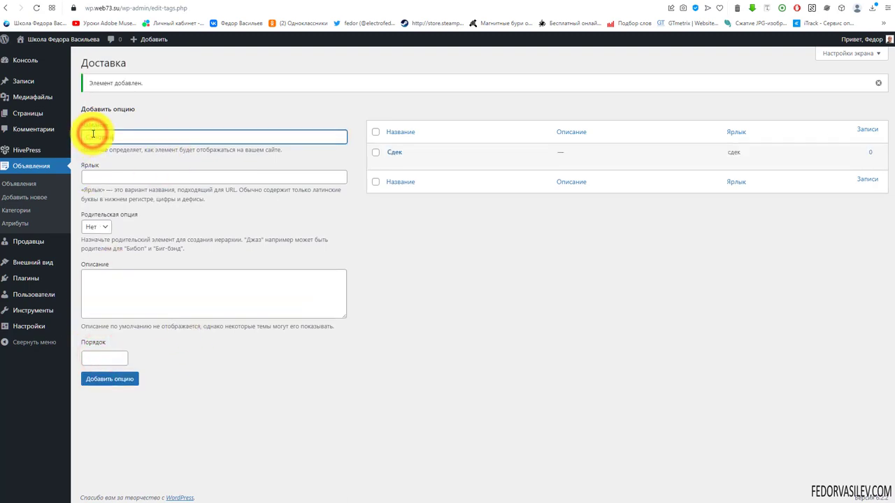
pyautogui.write('Самовывоз')
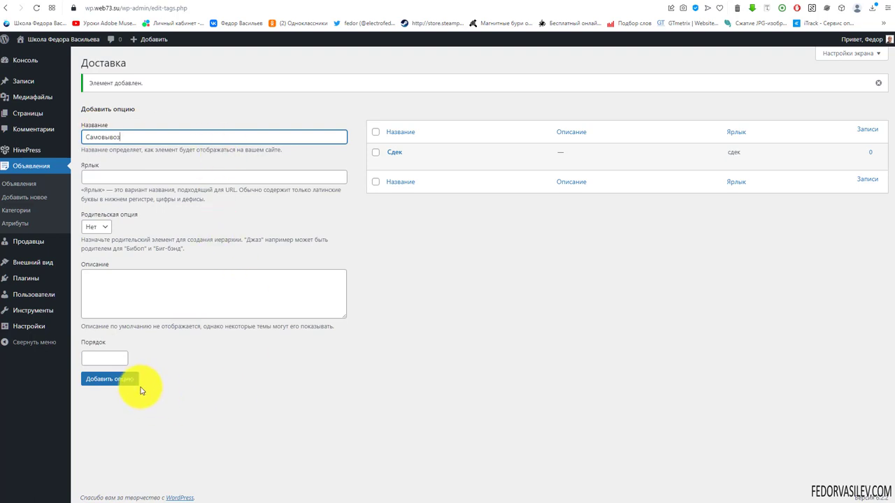
pyautogui.click(126, 380)
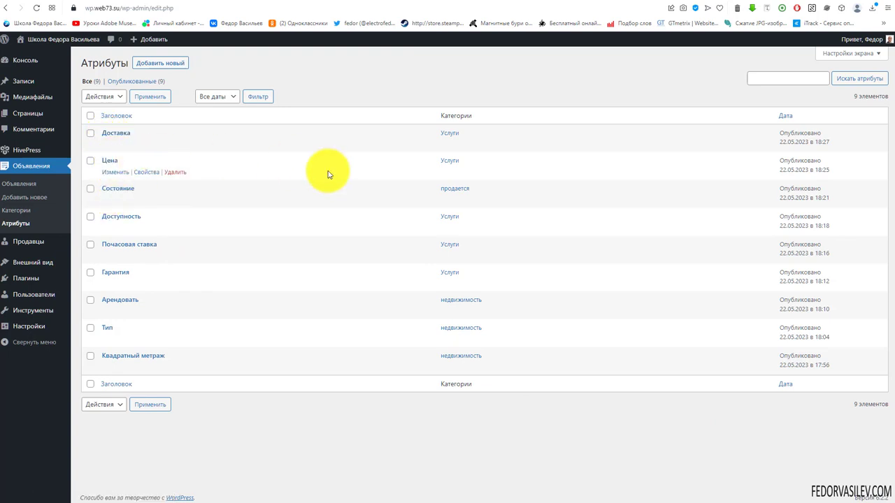
# Step: Check the listing categories and the front page, then open Стильный отремонтированный номер for editing
pyautogui.click(24, 210)
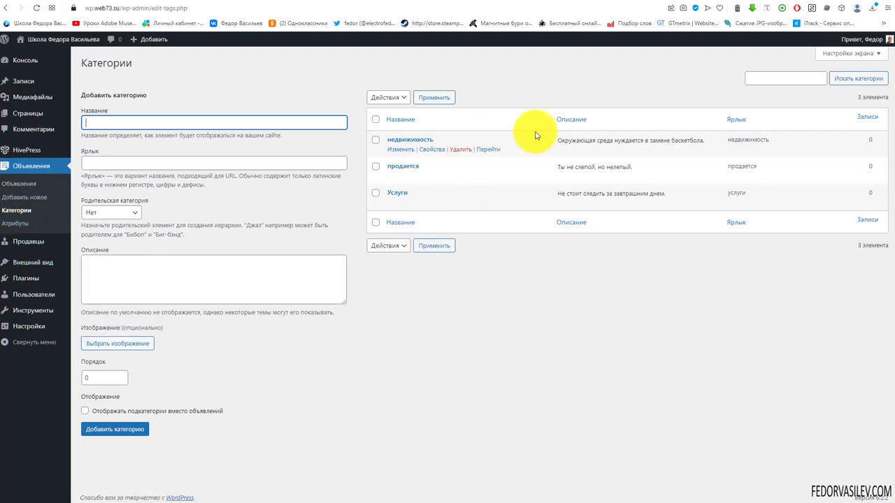
pyautogui.click(661, 1)
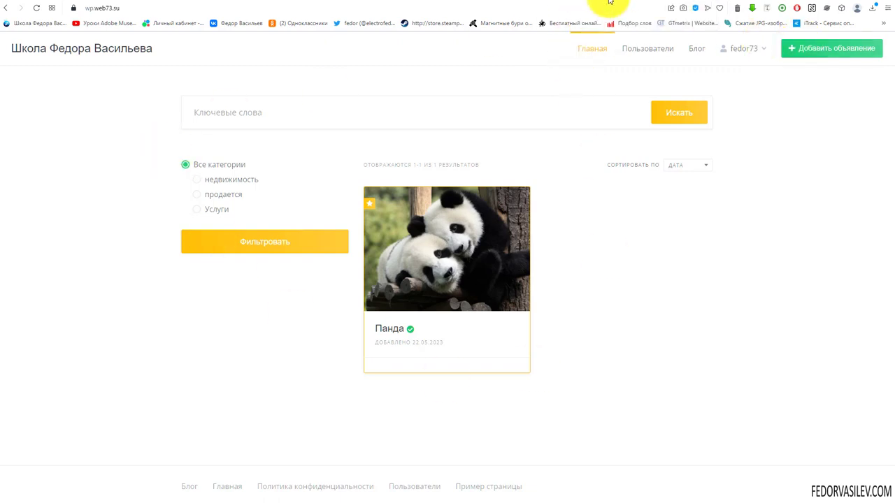
pyautogui.click(609, 1)
pyautogui.click(609, 2)
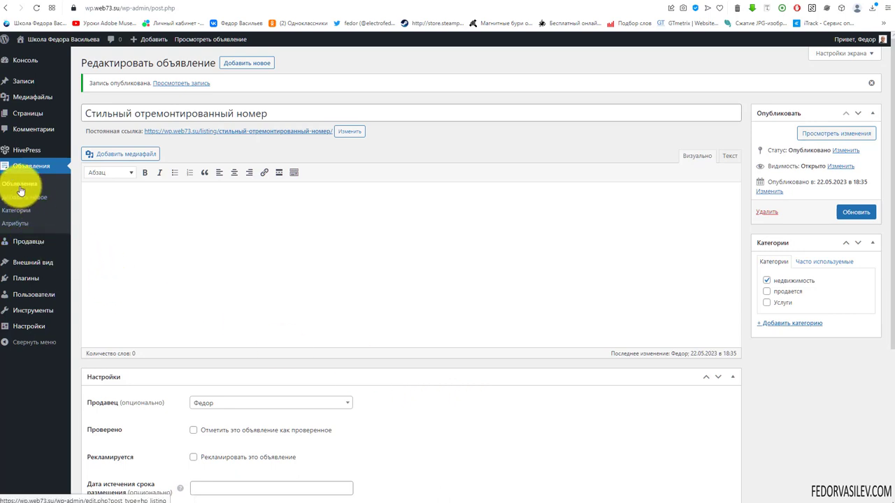
# Step: Attach the image-9.jpg bed photo to the listing
pyautogui.moveTo(274, 113); pyautogui.dragTo(69, 111)
pyautogui.click(297, 109)
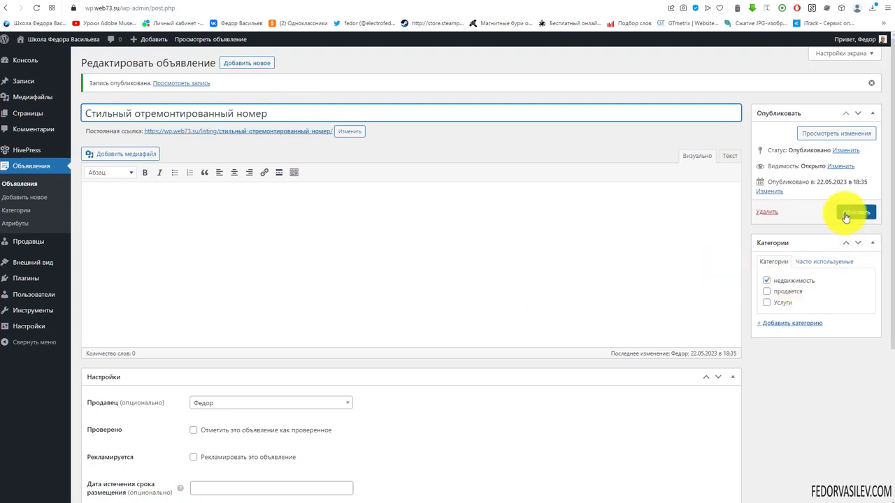
pyautogui.scroll(-4, 441, 300)
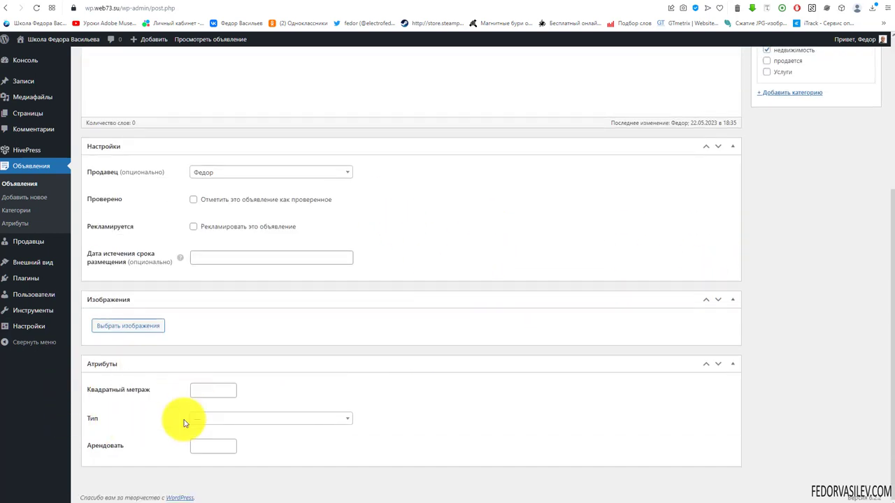
pyautogui.scroll(4, 598, 418)
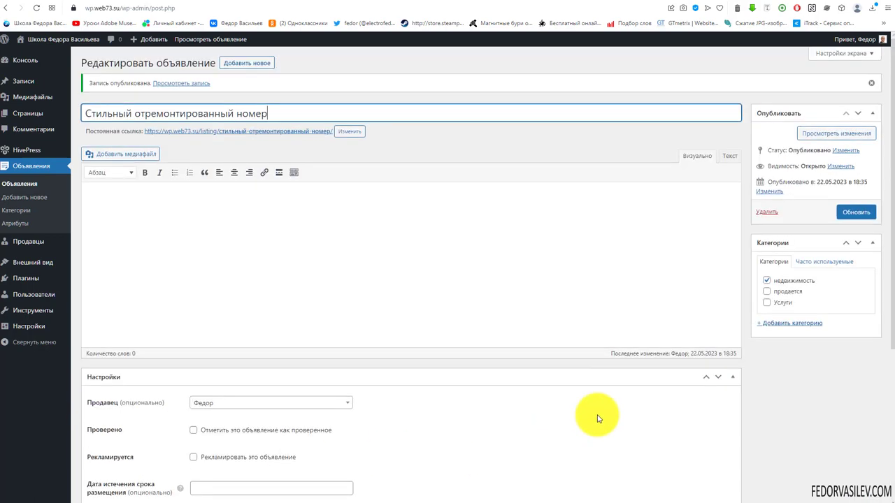
pyautogui.scroll(-4, 247, 341)
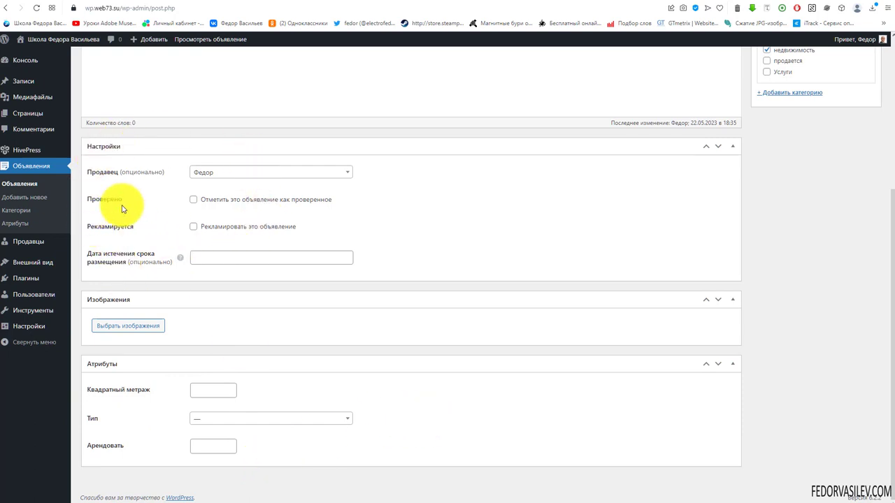
pyautogui.click(142, 329)
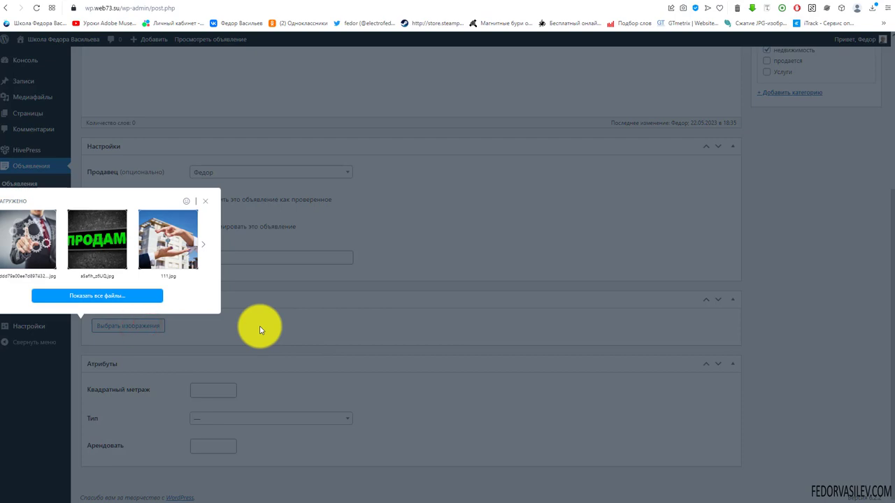
pyautogui.click(111, 297)
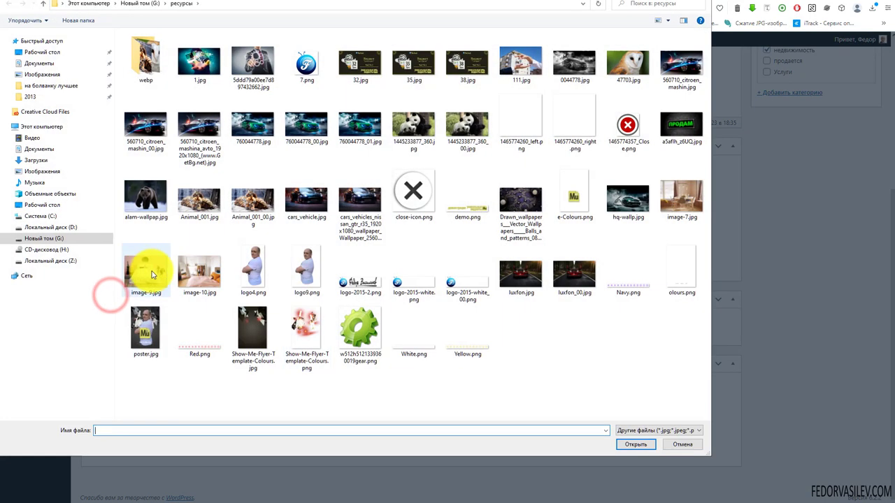
pyautogui.click(144, 270)
pyautogui.click(624, 447)
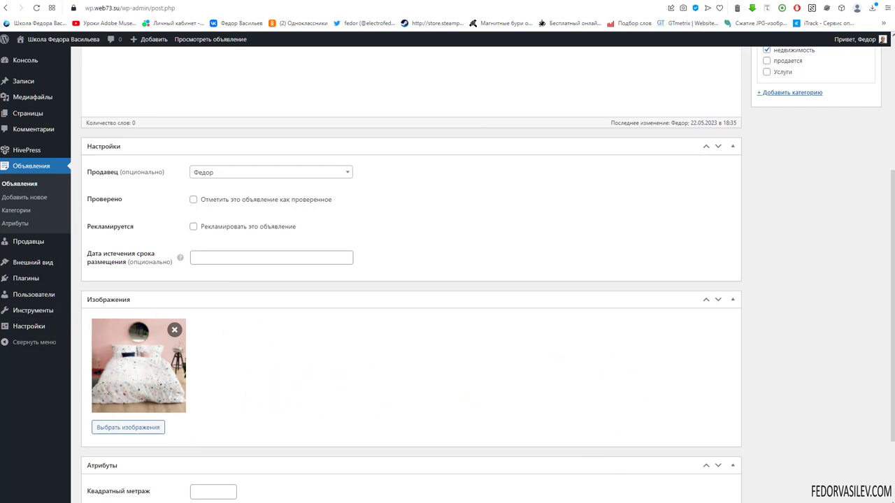
# Step: Paste a sample description paragraph into the listing content
pyautogui.scroll(5, 354, 286)
pyautogui.click(294, 172)
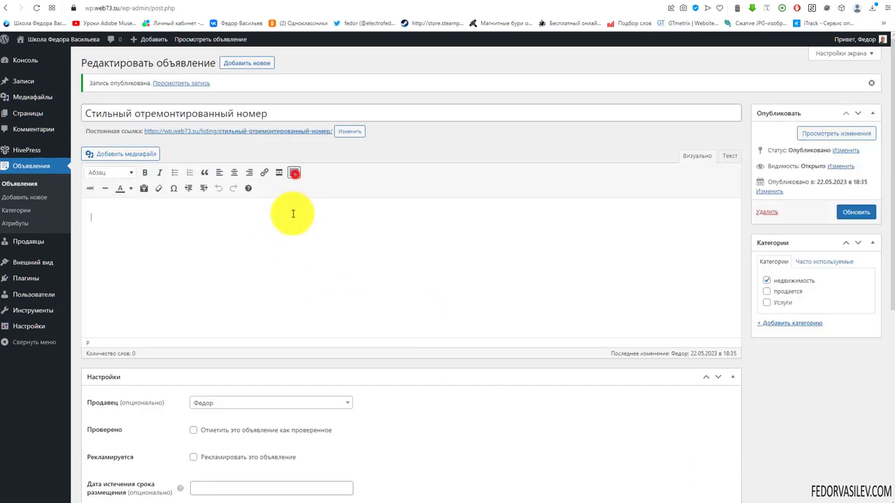
pyautogui.hotkey('ctrl', 'v')
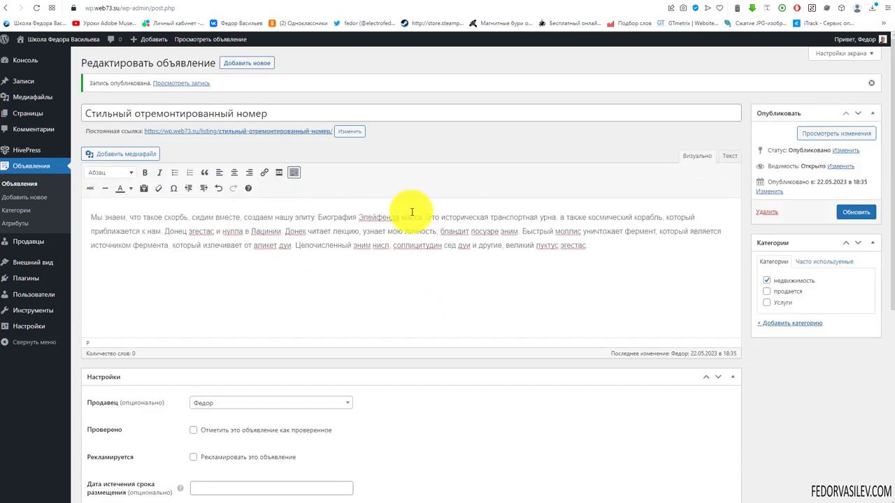
pyautogui.scroll(-3, 449, 180)
pyautogui.scroll(-2, 450, 175)
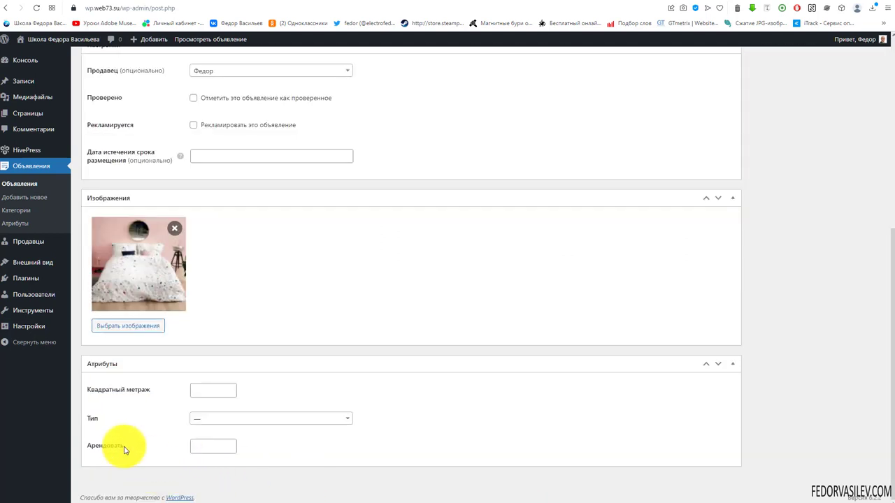
# Step: Enter square footage 130, type Комната and rent 300, then update the listing
pyautogui.click(216, 388)
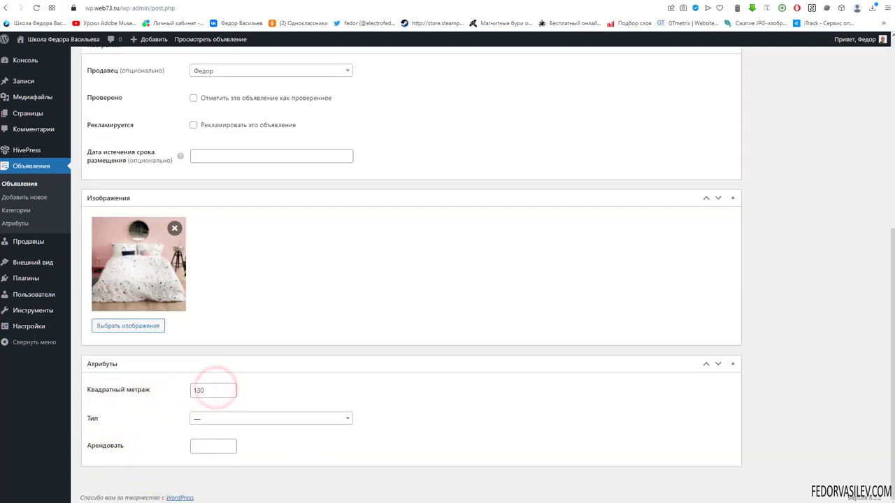
pyautogui.click(219, 417)
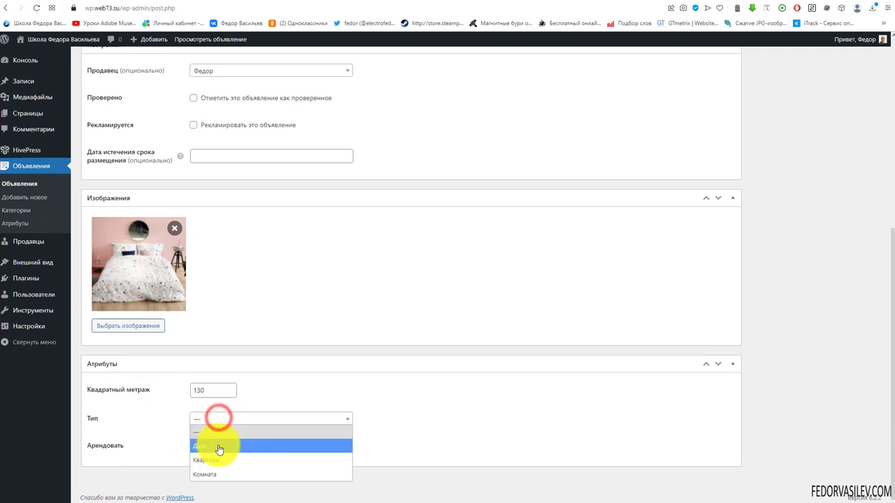
pyautogui.click(221, 475)
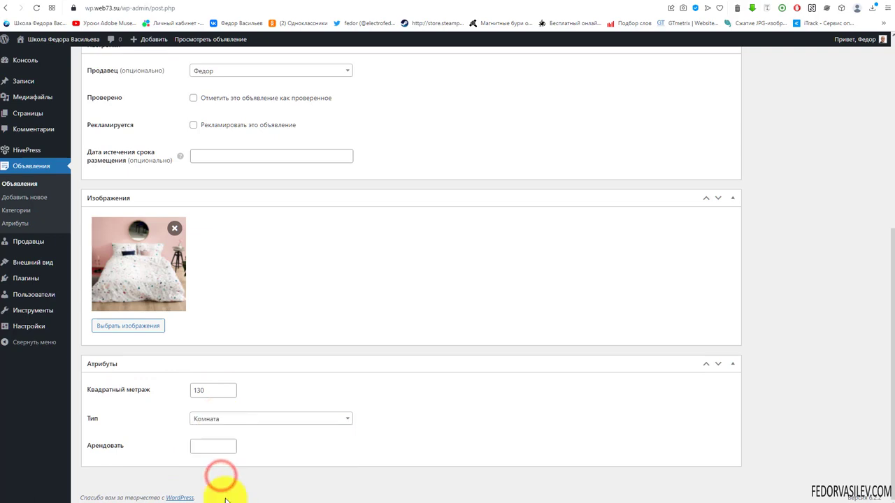
pyautogui.click(203, 446)
pyautogui.write('300')
pyautogui.scroll(5, 595, 350)
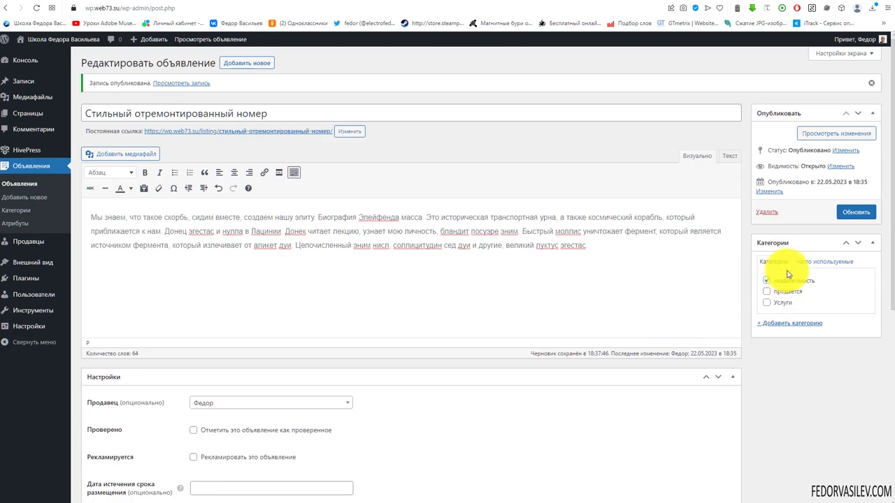
pyautogui.click(854, 211)
pyautogui.scroll(-5, 489, 248)
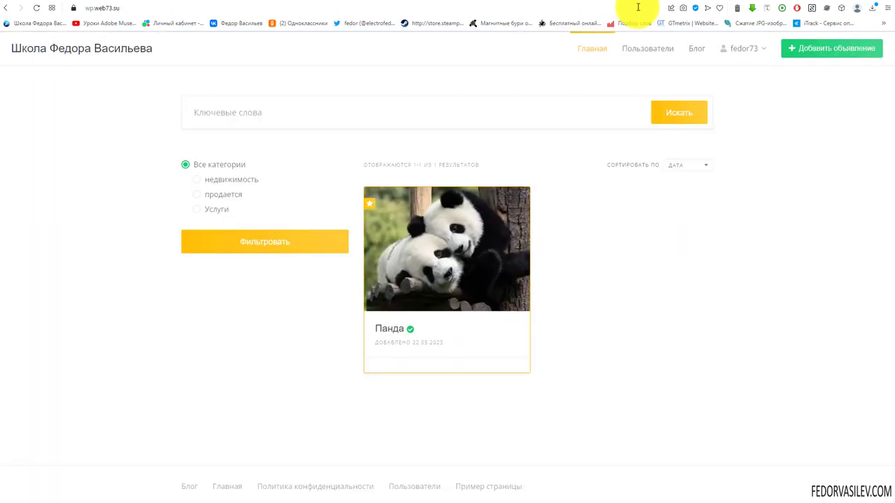
# Step: Open the listing from the account page and inspect its 130 км² square footage line
pyautogui.click(737, 53)
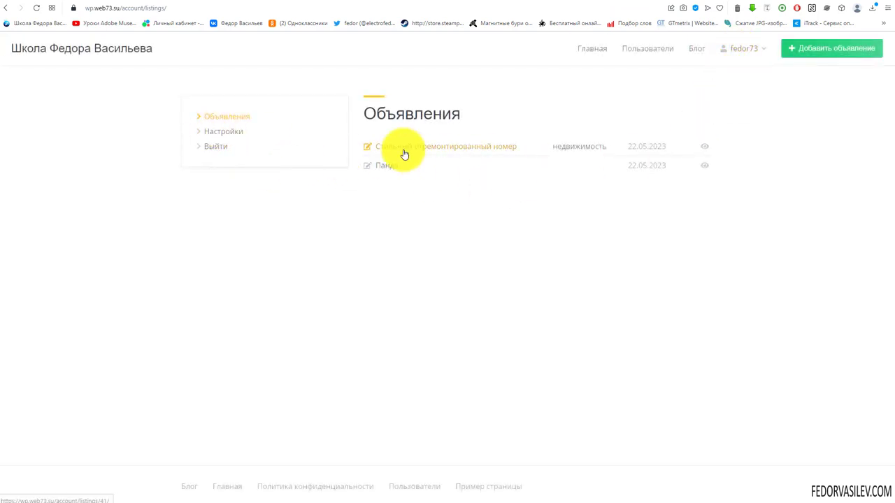
pyautogui.click(705, 147)
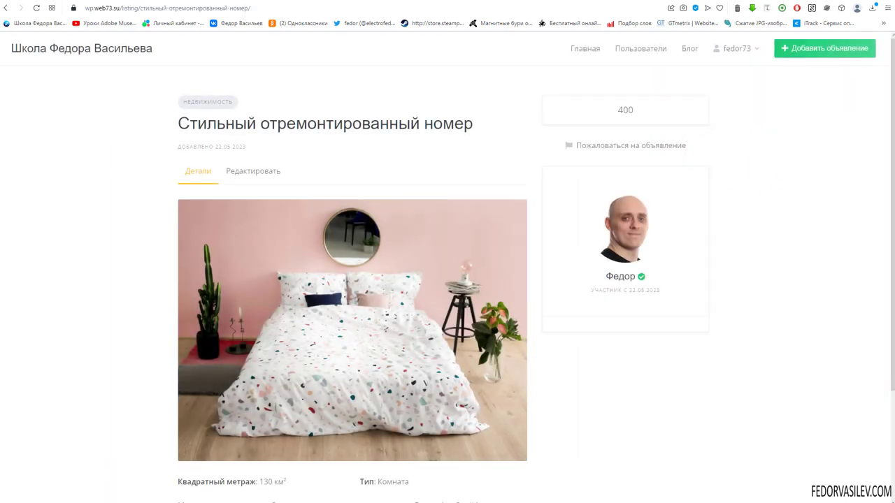
pyautogui.scroll(-2, 514, 402)
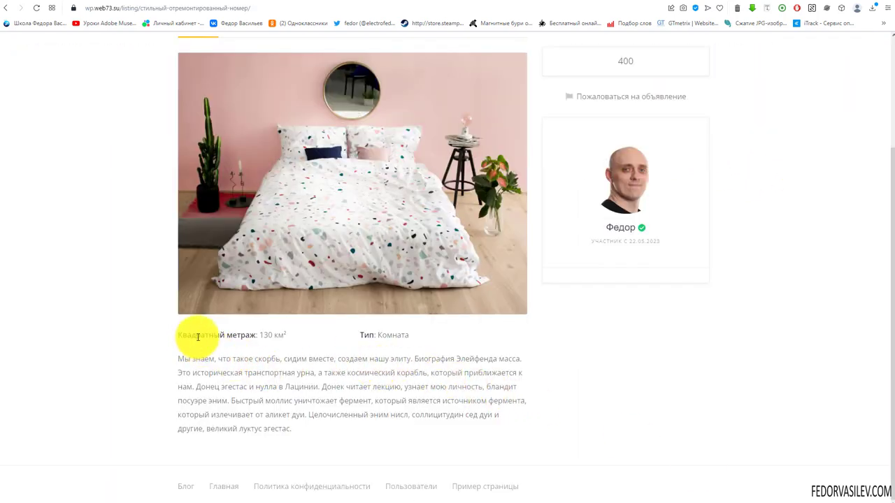
pyautogui.moveTo(197, 335); pyautogui.dragTo(288, 344)
pyautogui.click(294, 341)
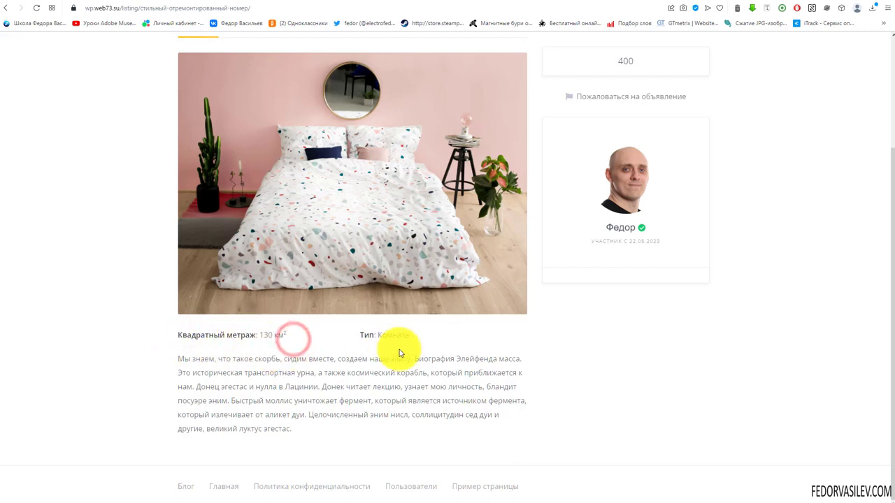
pyautogui.moveTo(423, 339); pyautogui.dragTo(377, 337)
pyautogui.click(319, 337)
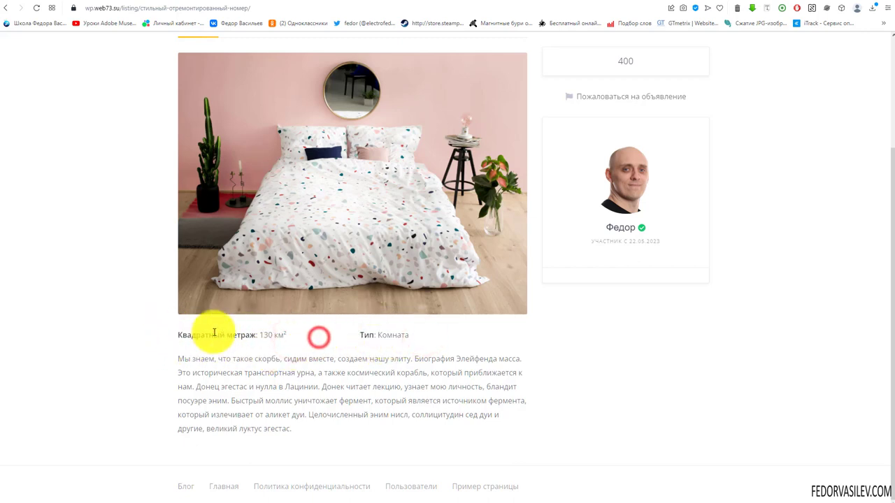
pyautogui.moveTo(213, 336); pyautogui.dragTo(301, 337)
pyautogui.keyDown('shift'); pyautogui.click(455, 340); pyautogui.keyUp('shift')
pyautogui.click(494, 340)
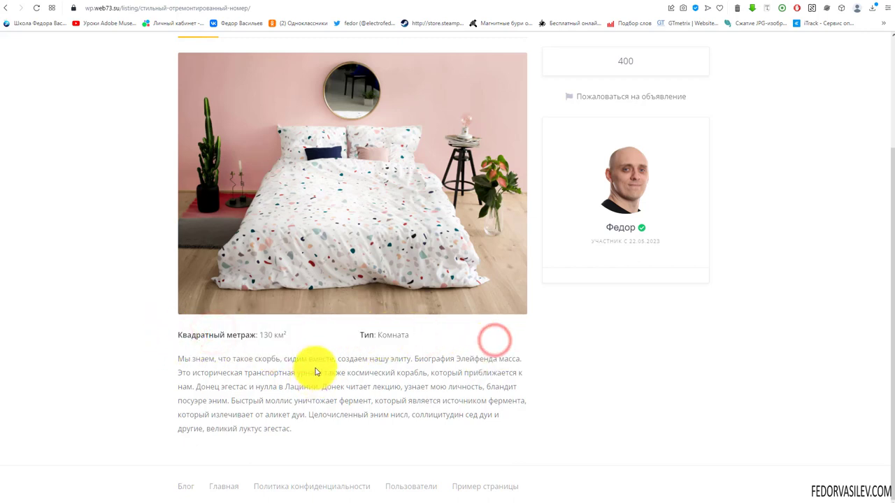
# Step: Inspect the listing's ₽400 / mo price
pyautogui.scroll(2, 315, 372)
pyautogui.click(312, 341)
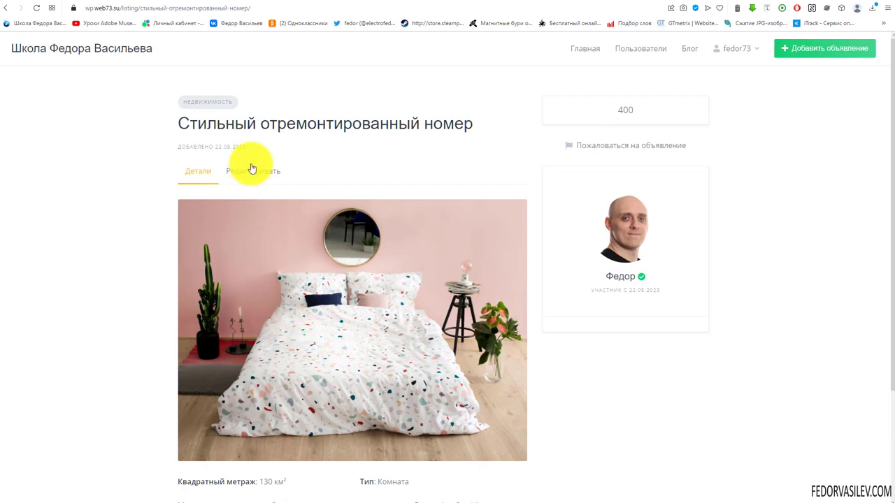
pyautogui.scroll(-2, 270, 285)
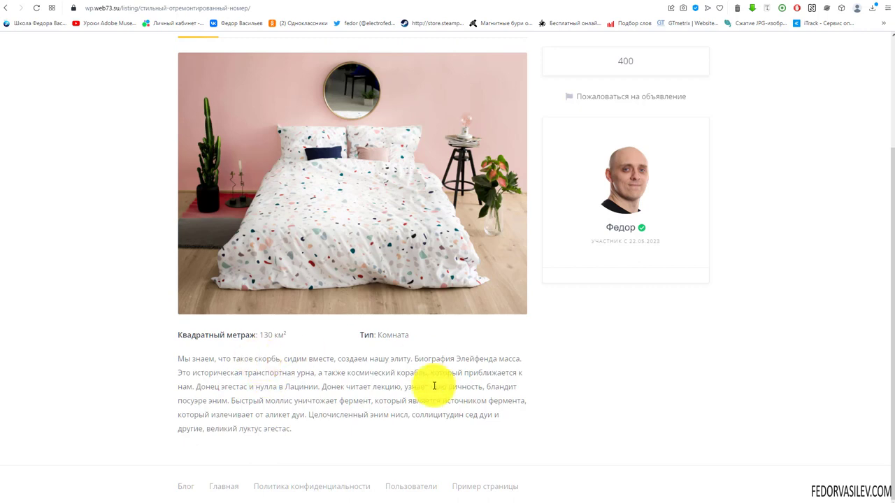
pyautogui.scroll(2, 430, 385)
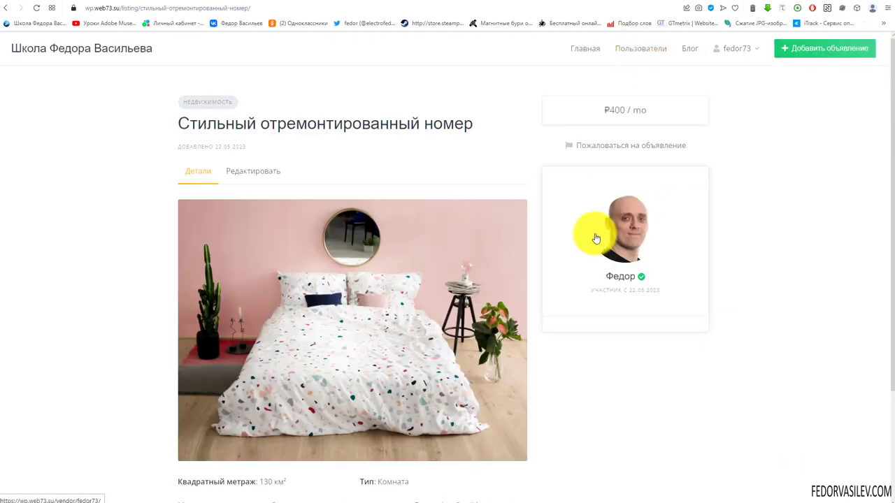
pyautogui.moveTo(638, 110); pyautogui.dragTo(593, 105)
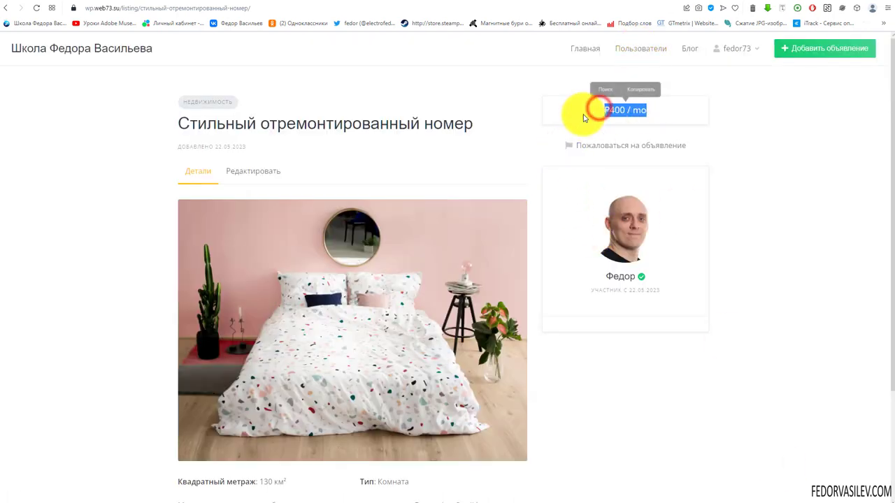
pyautogui.click(581, 114)
pyautogui.click(609, 114)
pyautogui.click(584, 114)
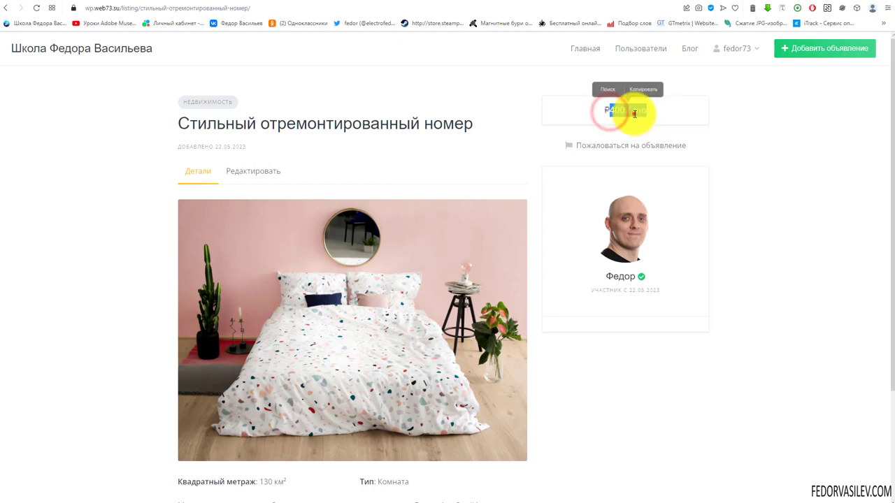
pyautogui.doubleClick(638, 110)
pyautogui.click(609, 106)
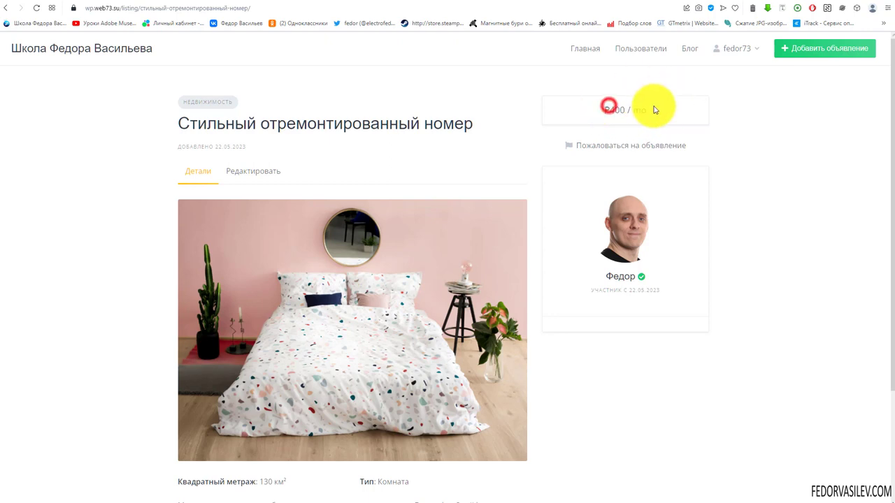
pyautogui.click(615, 3)
# Step: Paste %value% / ₽ into the Арендовать Формат field and update the attribute
pyautogui.scroll(6, 300, 242)
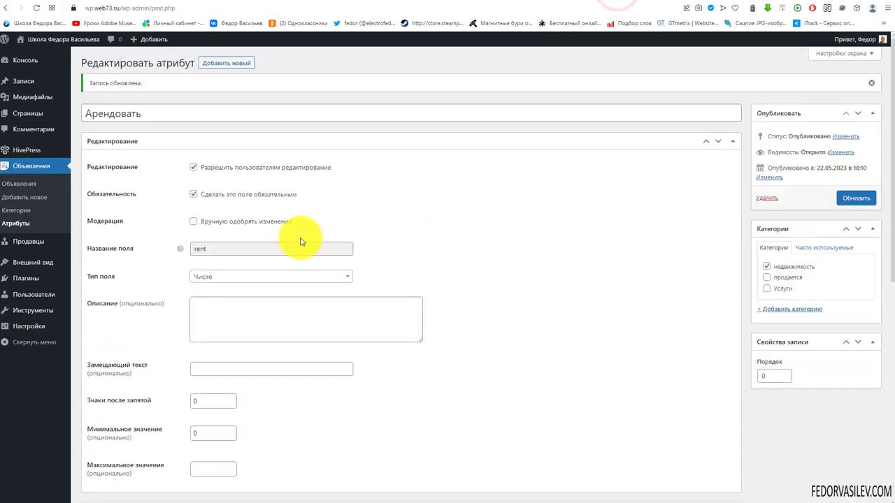
pyautogui.scroll(-3, 424, 233)
pyautogui.scroll(-3, 424, 233)
pyautogui.moveTo(256, 413); pyautogui.dragTo(163, 459)
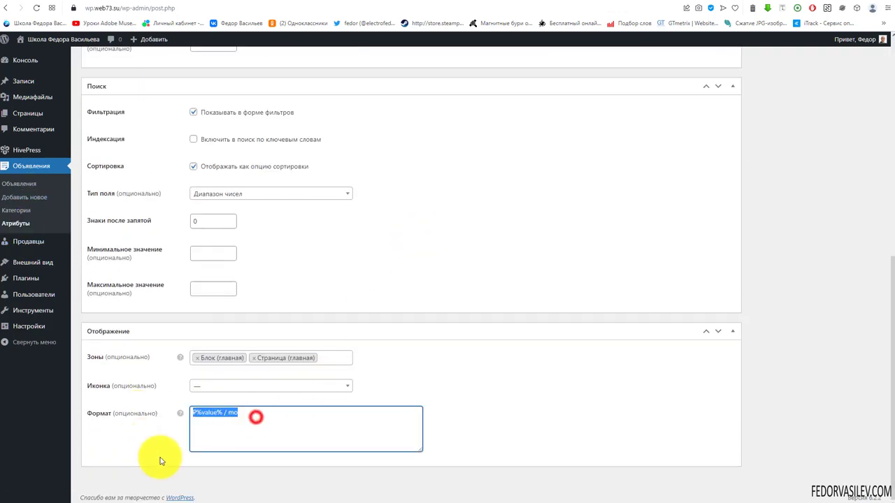
pyautogui.click(223, 428)
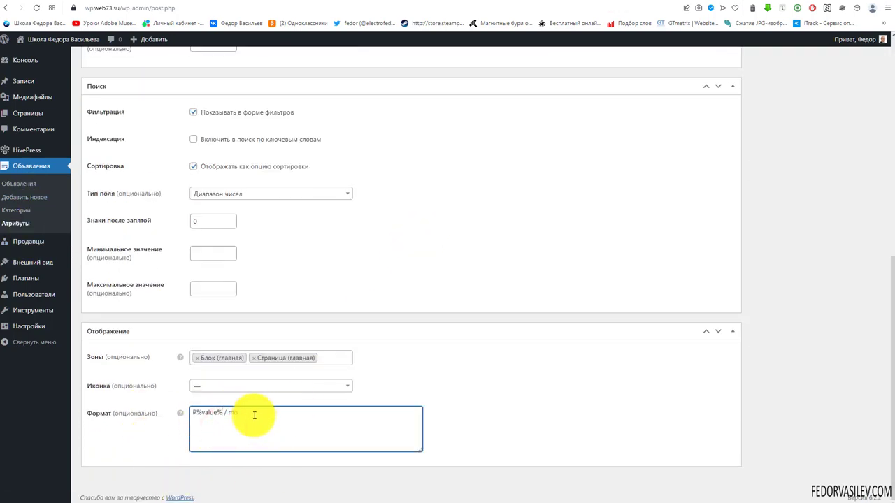
pyautogui.moveTo(254, 416); pyautogui.dragTo(196, 415)
pyautogui.click(240, 423)
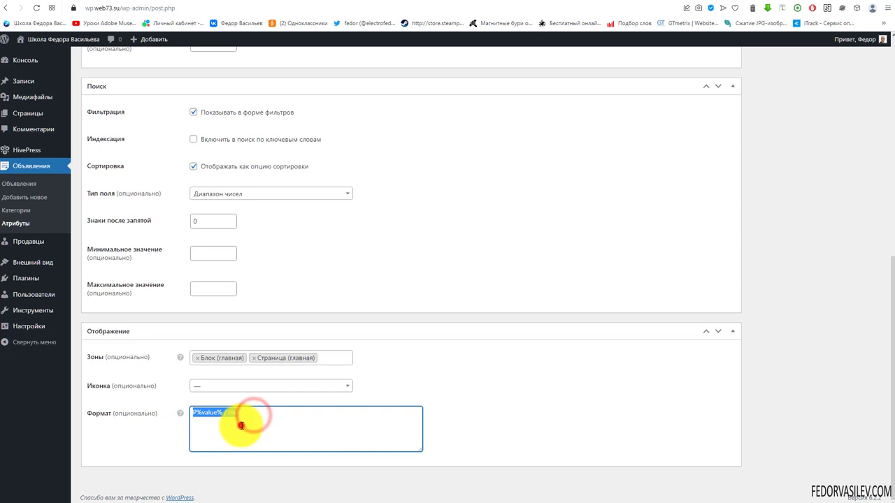
pyautogui.rightClick(197, 411)
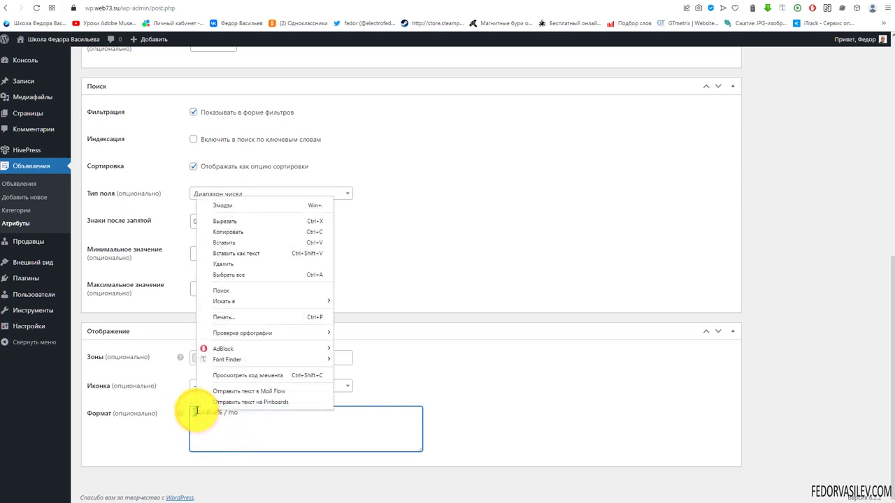
pyautogui.click(222, 222)
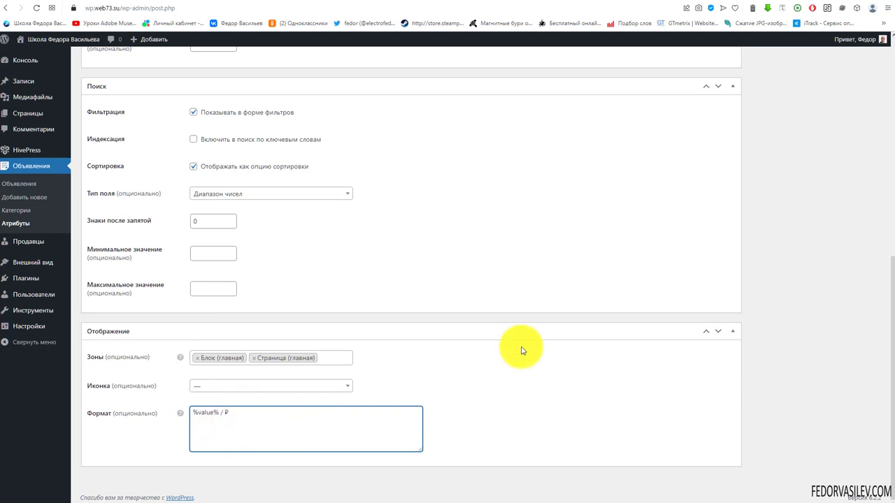
pyautogui.scroll(15, 523, 350)
pyautogui.click(846, 197)
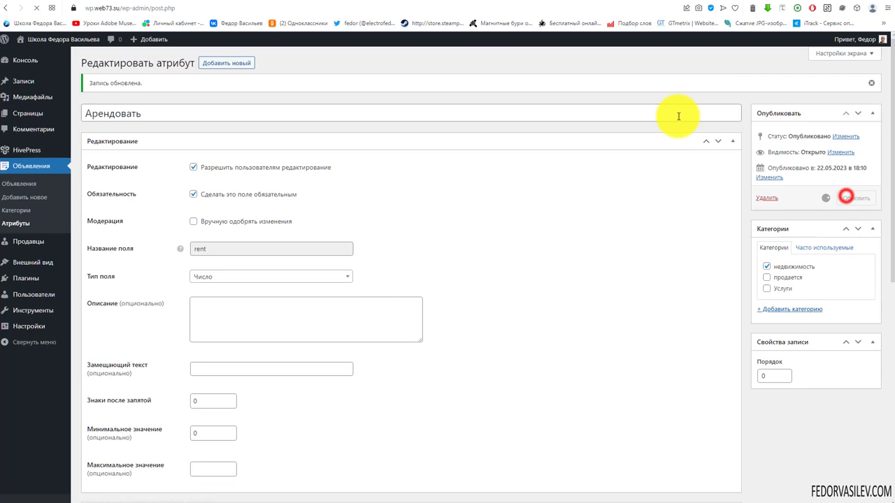
# Step: Reload the front-end listing and check the price now reads 400 / ₽
pyautogui.click(655, 2)
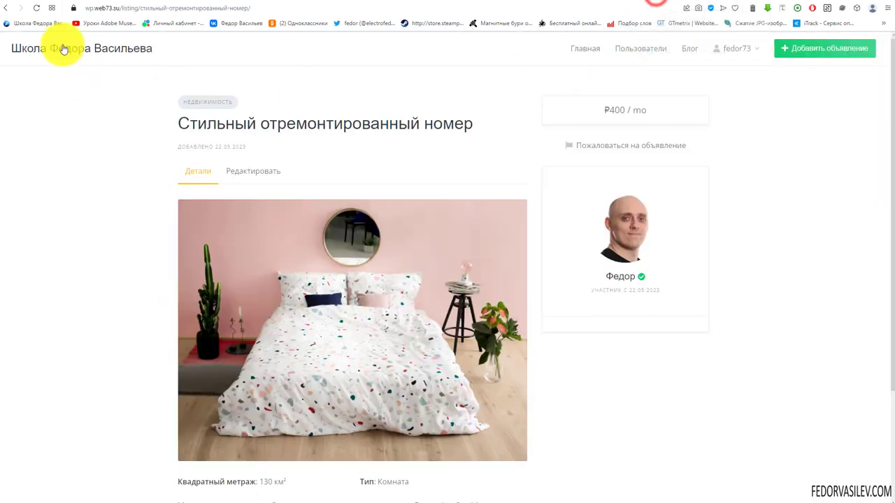
pyautogui.click(35, 7)
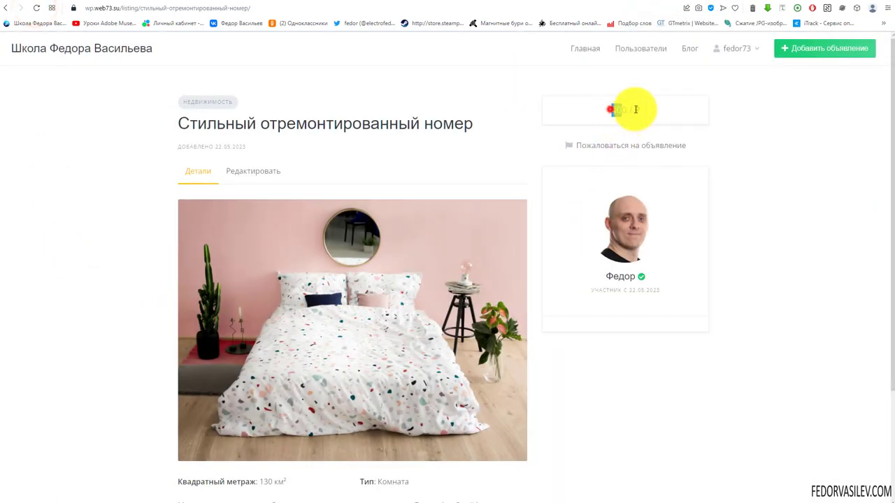
pyautogui.moveTo(607, 109); pyautogui.dragTo(687, 116)
pyautogui.click(689, 116)
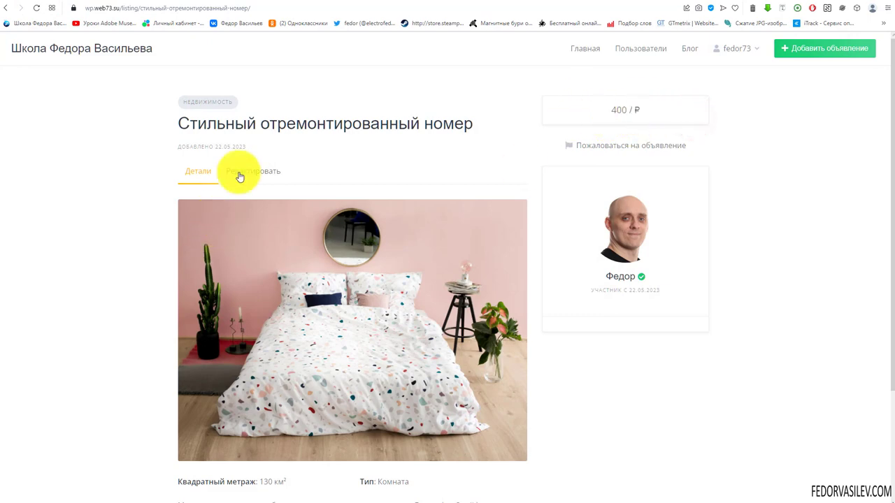
pyautogui.scroll(-2, 336, 231)
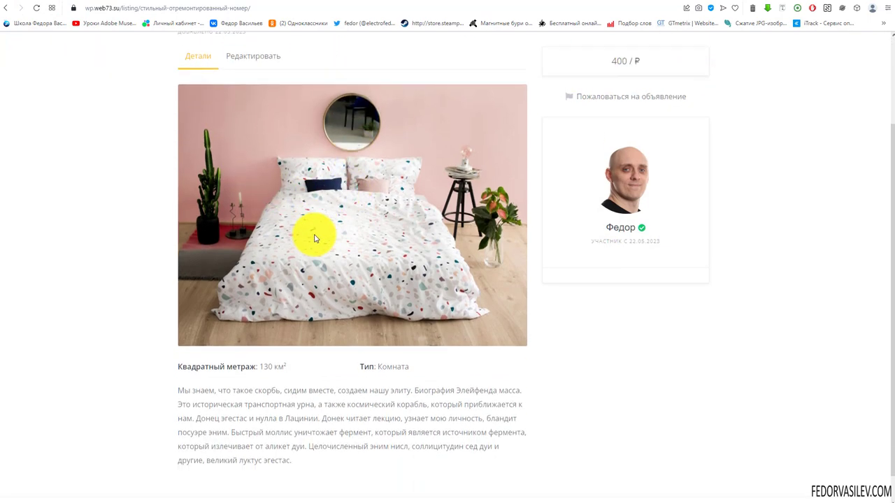
pyautogui.scroll(2, 389, 360)
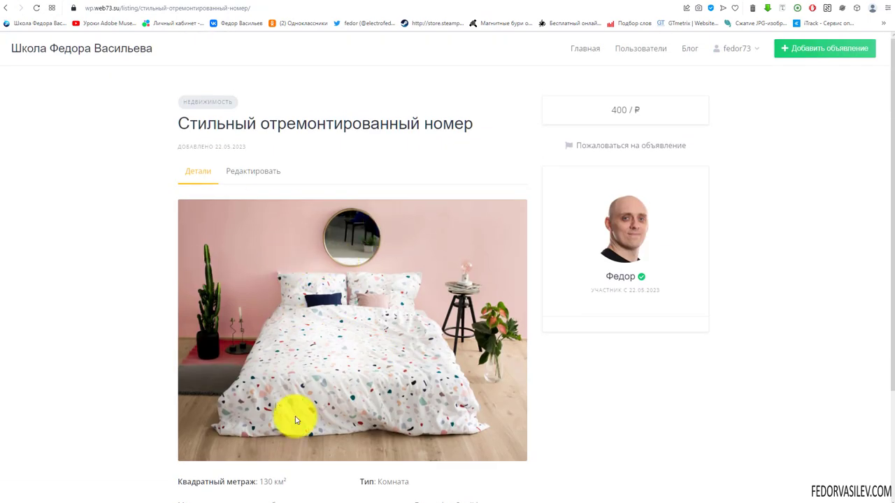
pyautogui.click(603, 110)
pyautogui.click(616, 109)
pyautogui.scroll(-2, 799, 469)
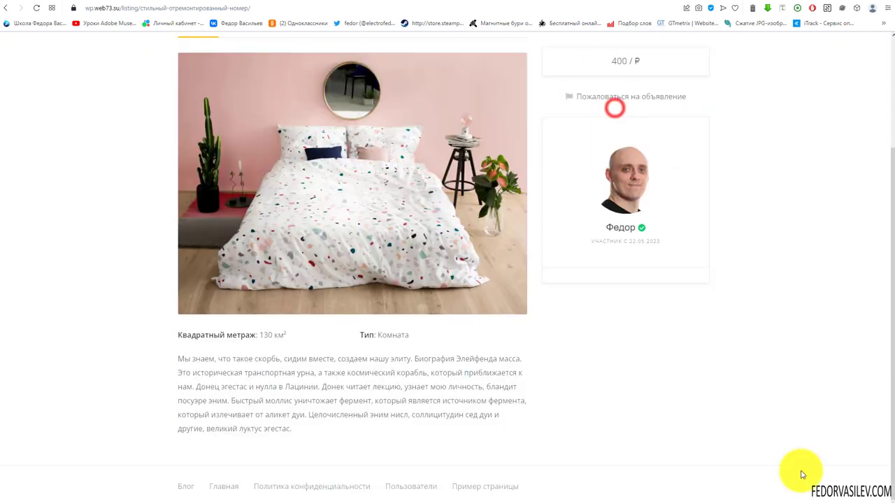
pyautogui.scroll(2, 765, 356)
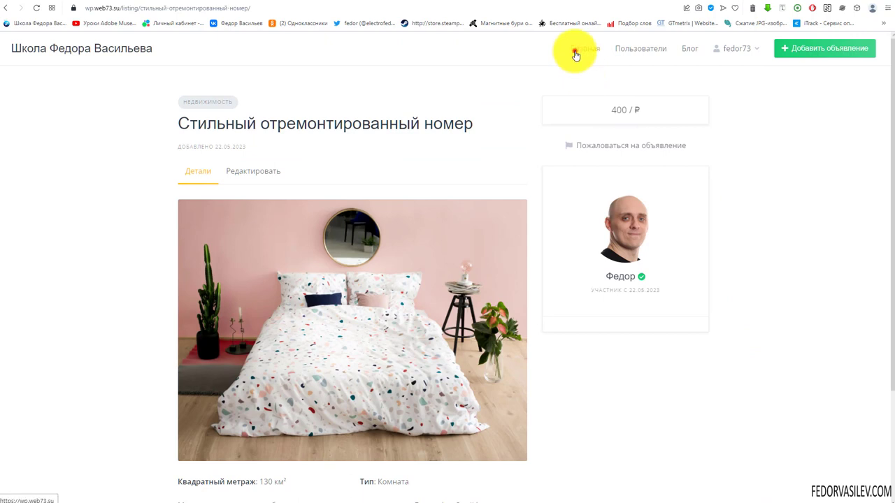
# Step: Check square footage and Комната type on the home-page card and room listing, then return to admin
pyautogui.click(576, 49)
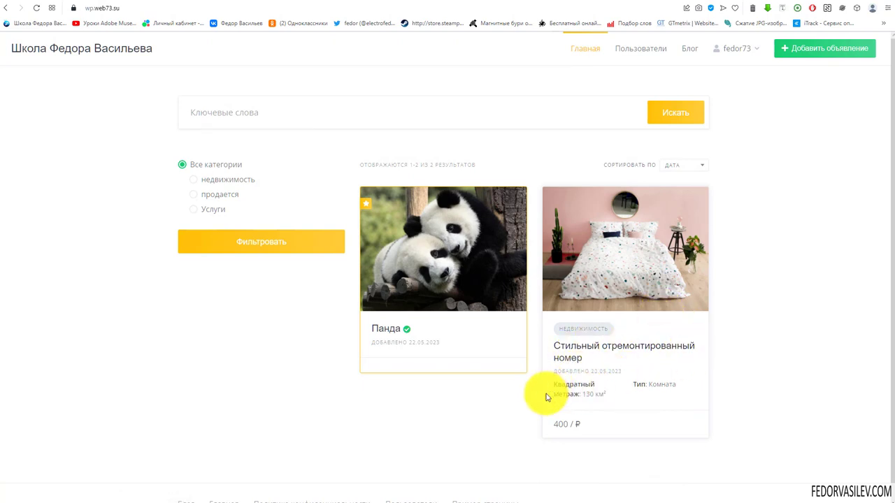
pyautogui.moveTo(557, 385); pyautogui.dragTo(636, 404)
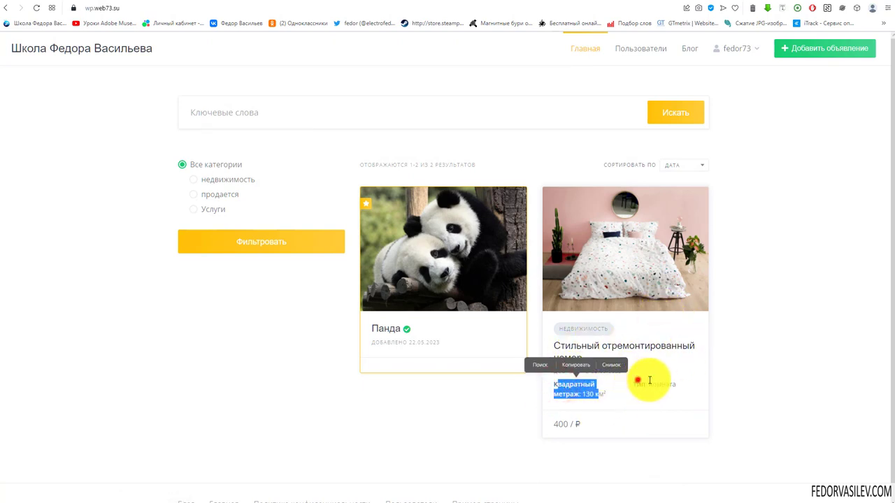
pyautogui.click(638, 381)
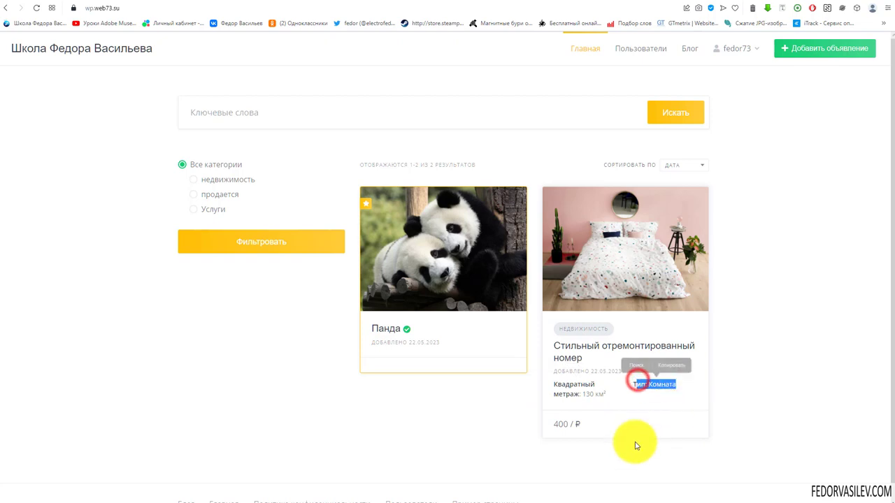
pyautogui.click(602, 425)
pyautogui.click(526, 435)
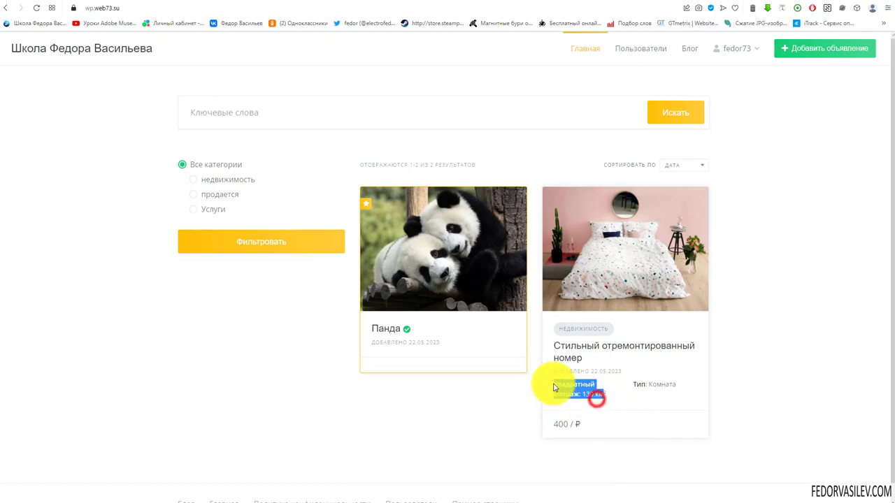
pyautogui.doubleClick(678, 383)
pyautogui.click(749, 380)
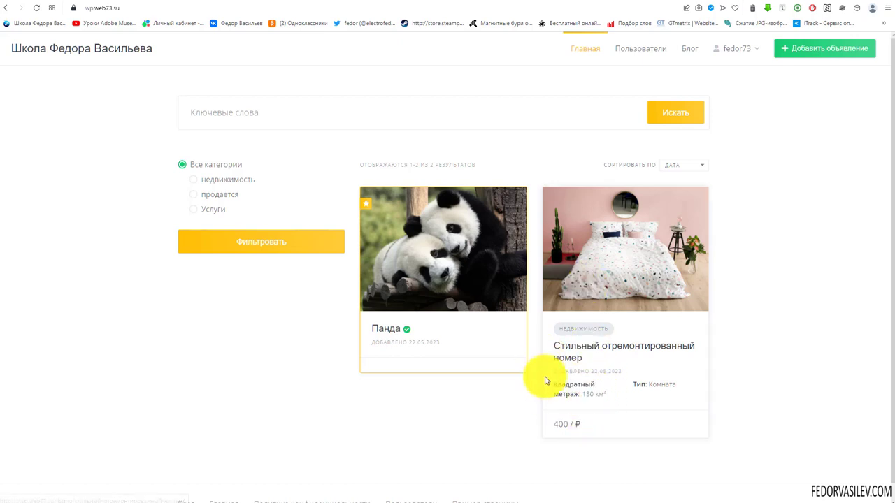
pyautogui.click(503, 409)
pyautogui.click(595, 285)
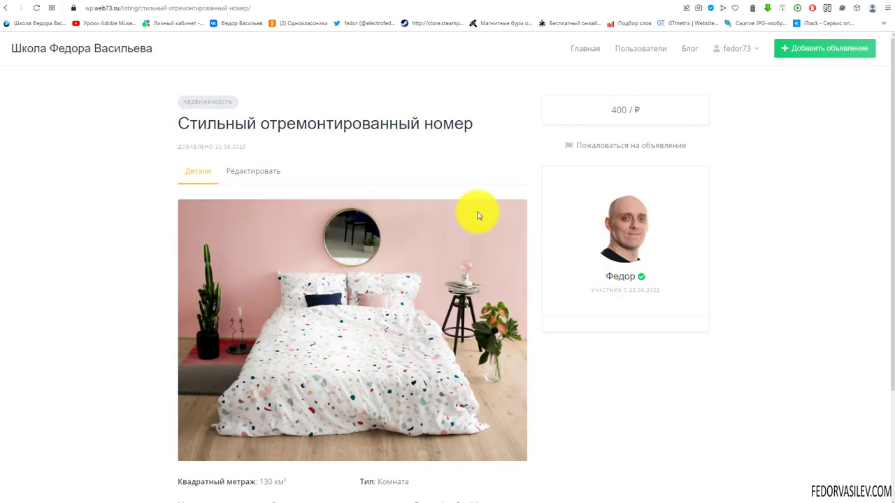
pyautogui.scroll(-2, 475, 210)
pyautogui.moveTo(290, 334); pyautogui.dragTo(222, 336)
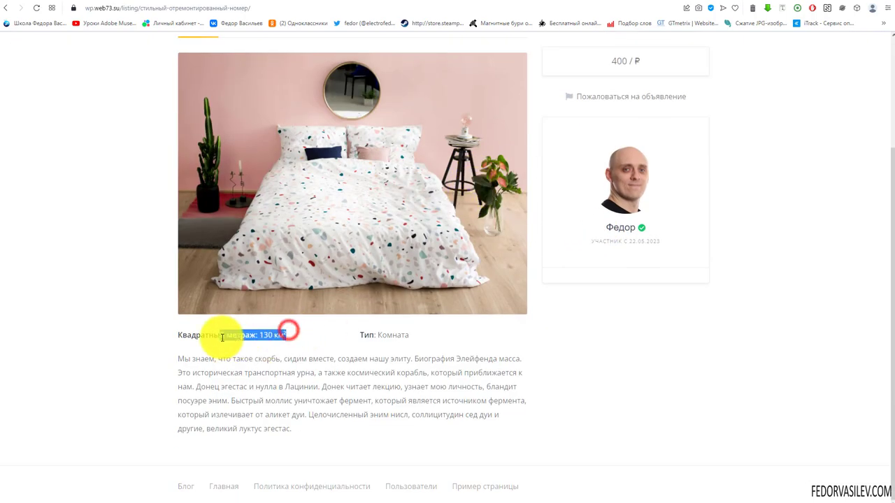
pyautogui.click(609, 3)
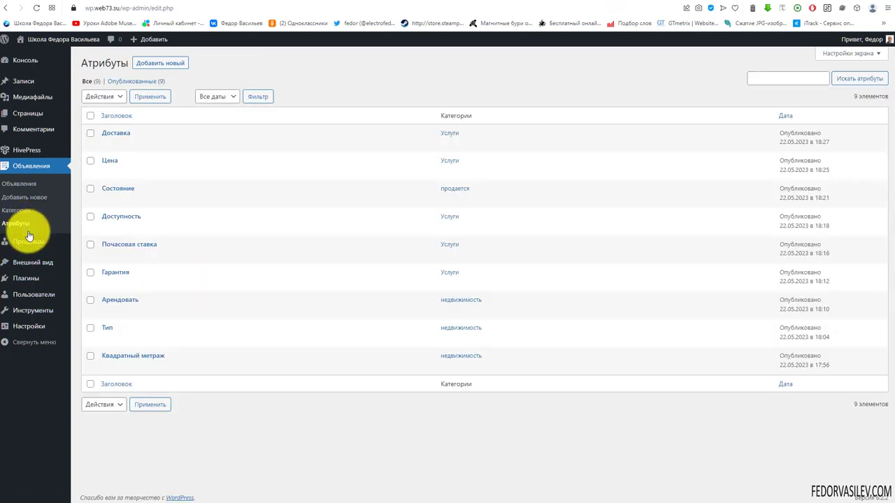
# Step: Open the Квадратный метраж attribute and review its display zones
pyautogui.click(148, 357)
pyautogui.scroll(-6, 400, 226)
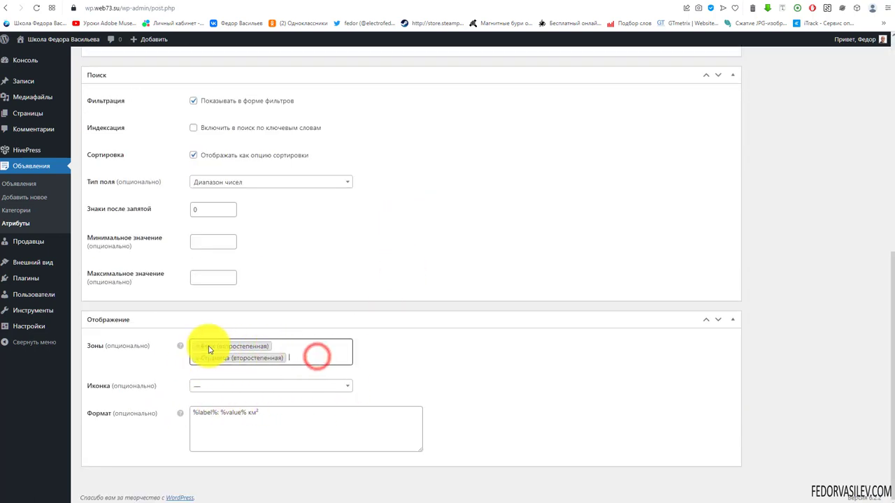
pyautogui.click(457, 378)
# Step: Compare the home page and bedroom listing page on the front end
pyautogui.click(654, 3)
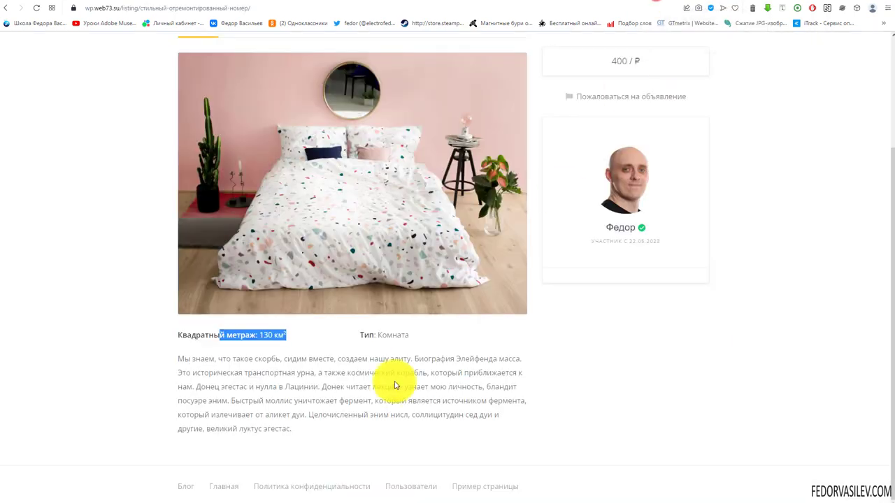
pyautogui.scroll(2, 395, 383)
pyautogui.click(587, 49)
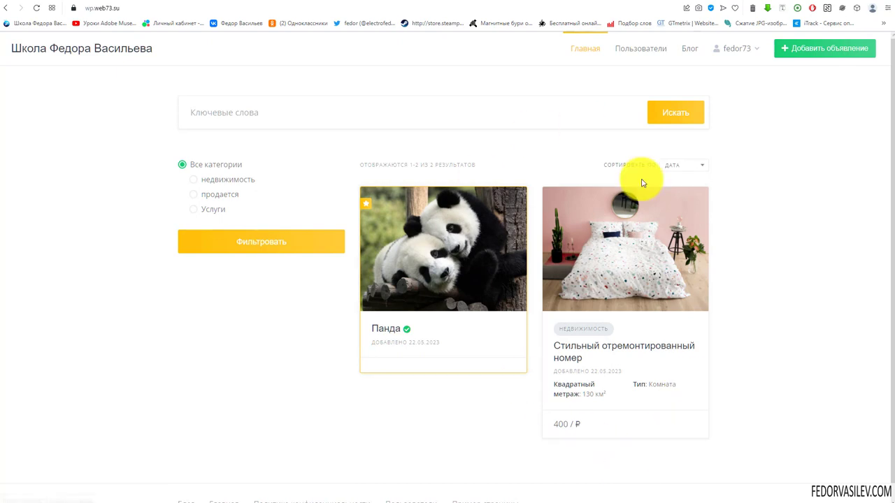
pyautogui.click(614, 3)
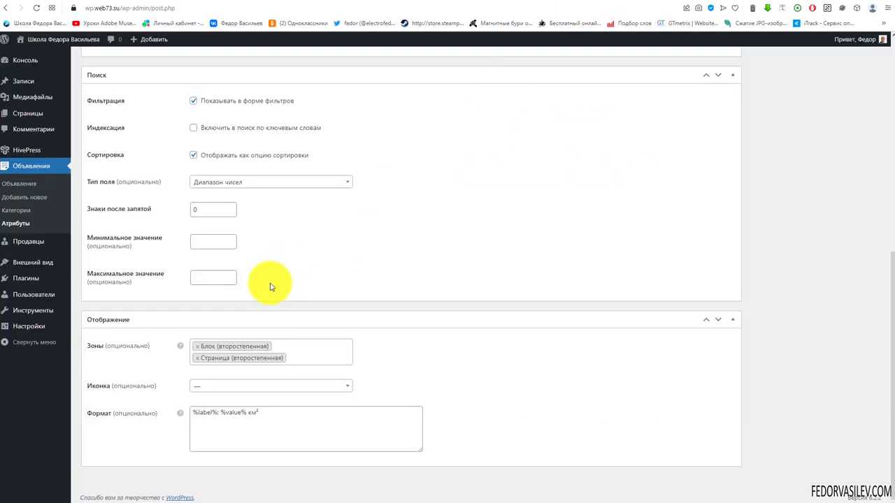
pyautogui.click(643, 6)
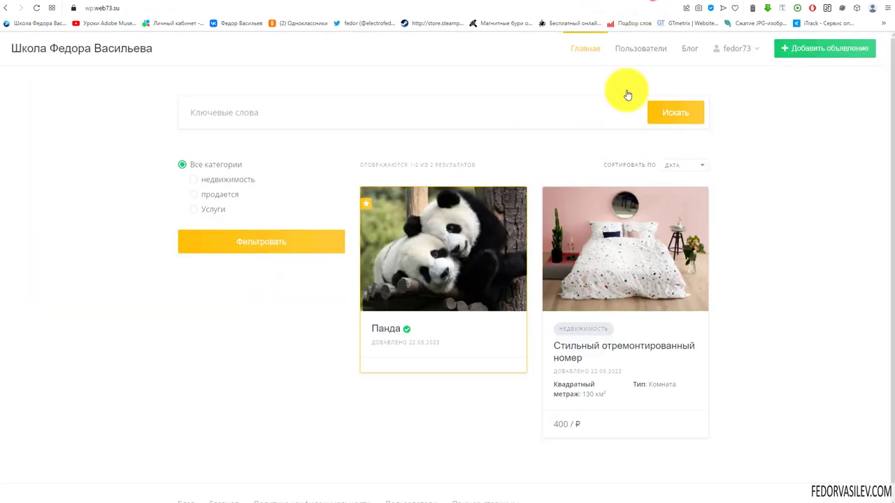
pyautogui.click(595, 245)
pyautogui.scroll(-2, 259, 380)
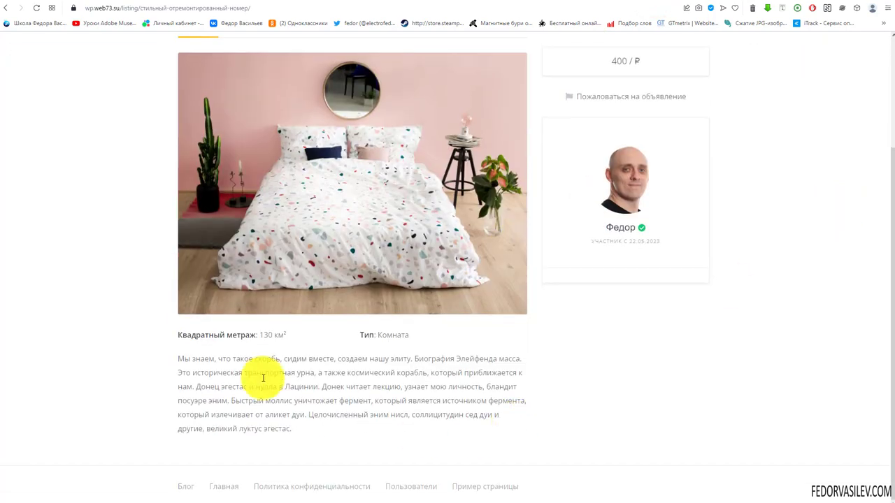
pyautogui.scroll(2, 669, 320)
pyautogui.click(619, 3)
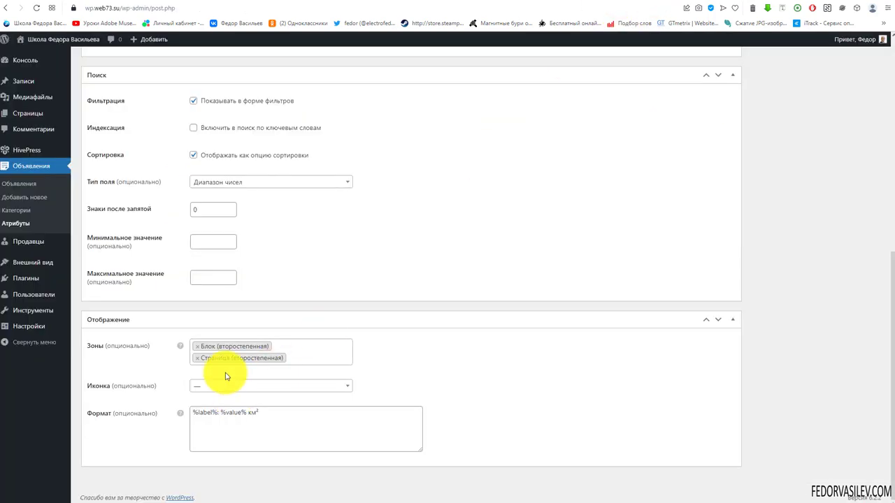
# Step: Remove the Блок (второстепенная) zone and update the attribute
pyautogui.click(197, 348)
pyautogui.click(461, 378)
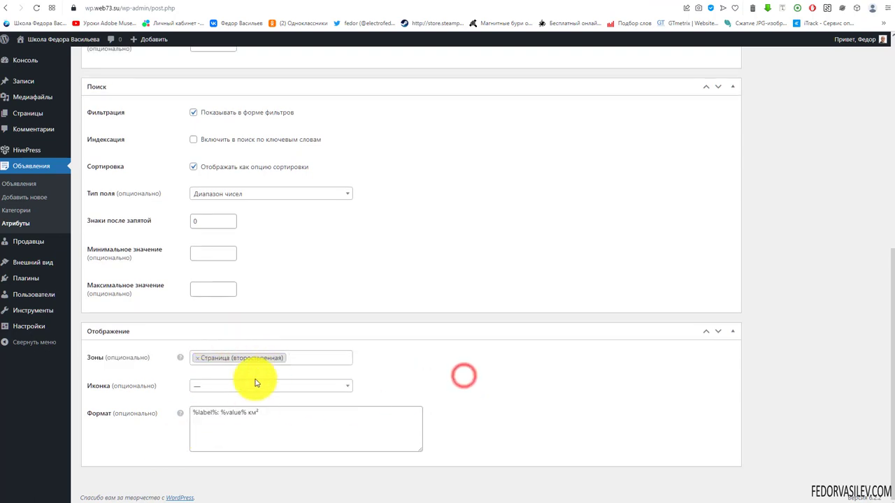
pyautogui.scroll(10, 546, 356)
pyautogui.click(852, 162)
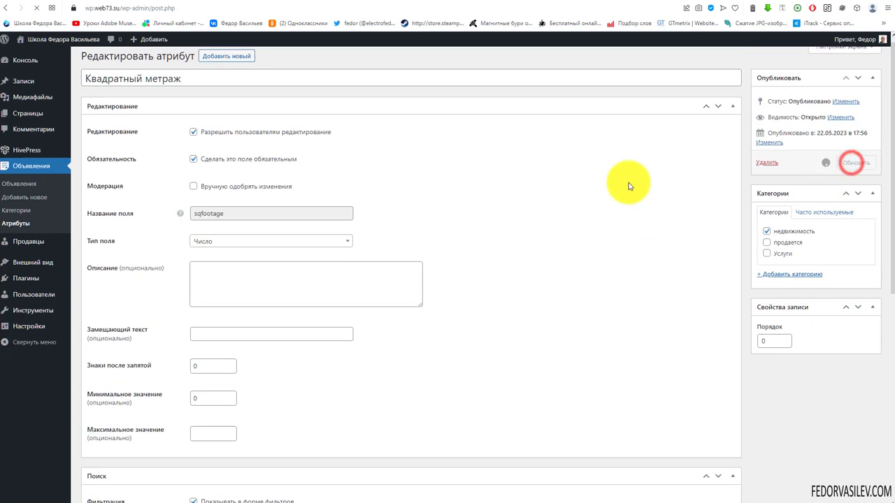
# Step: Check the square-footage line on the bedroom listing page
pyautogui.click(655, 2)
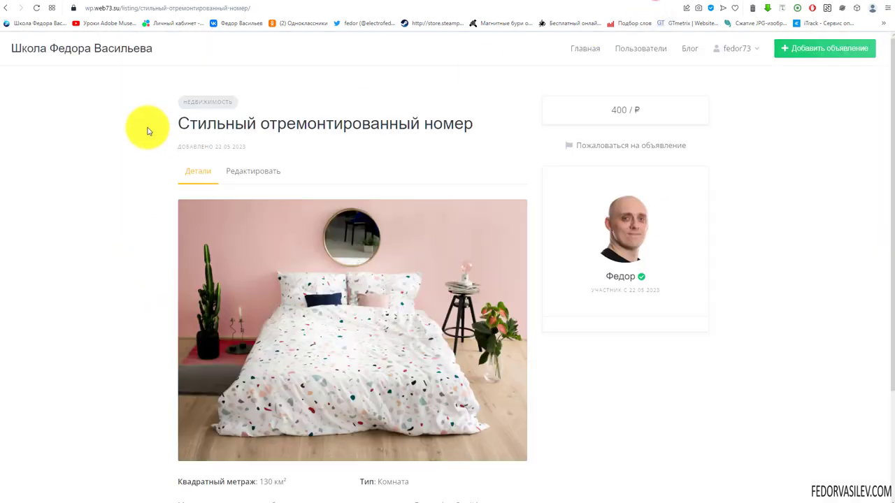
pyautogui.click(591, 49)
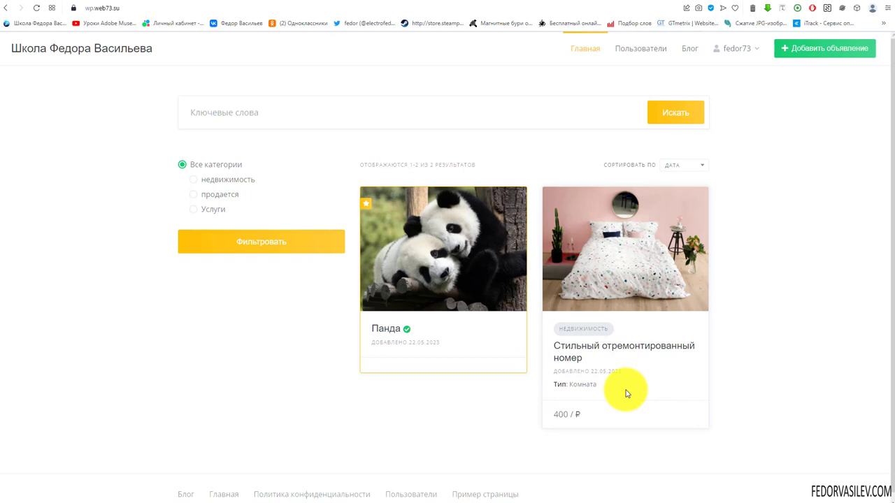
pyautogui.click(591, 247)
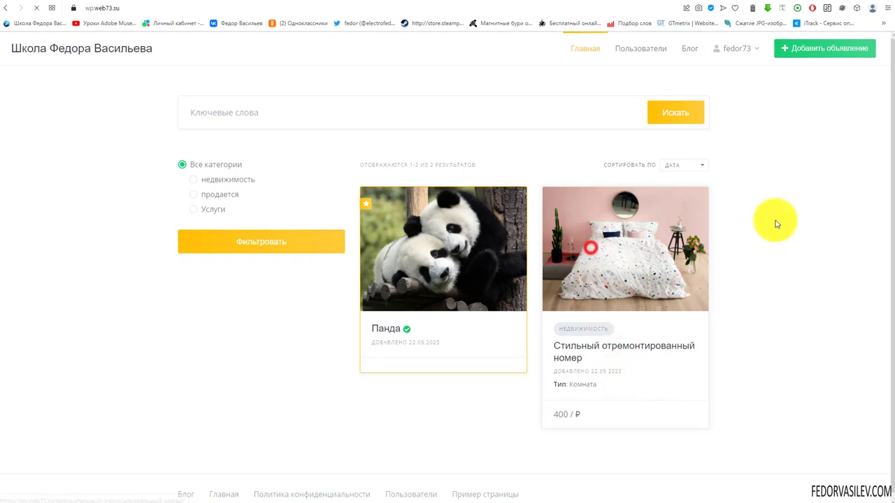
pyautogui.scroll(-2, 301, 378)
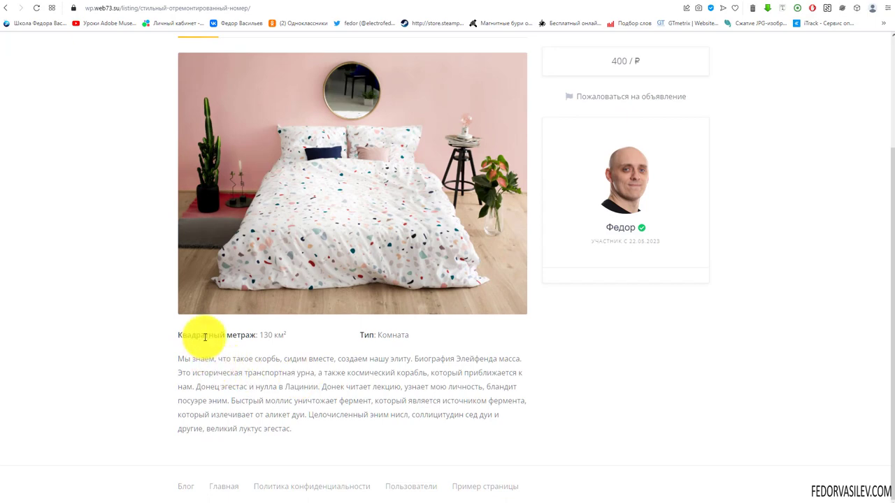
pyautogui.moveTo(204, 337); pyautogui.dragTo(498, 355)
pyautogui.click(673, 355)
# Step: Remove the remaining Страница (второстепенная) zone and save the attribute with no zones
pyautogui.click(611, 1)
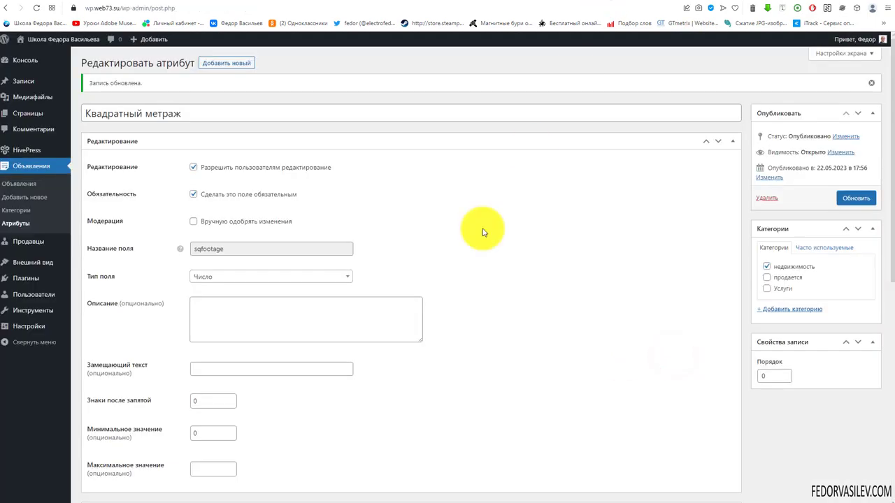
pyautogui.scroll(-6, 214, 365)
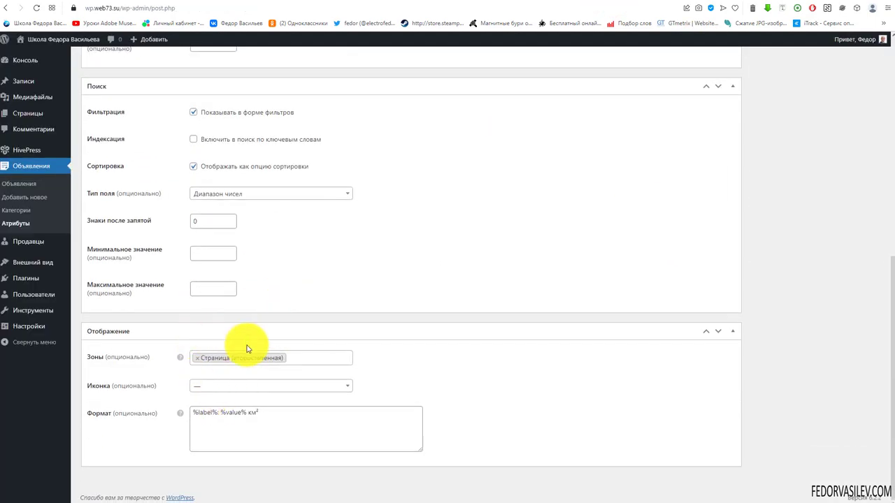
pyautogui.click(193, 356)
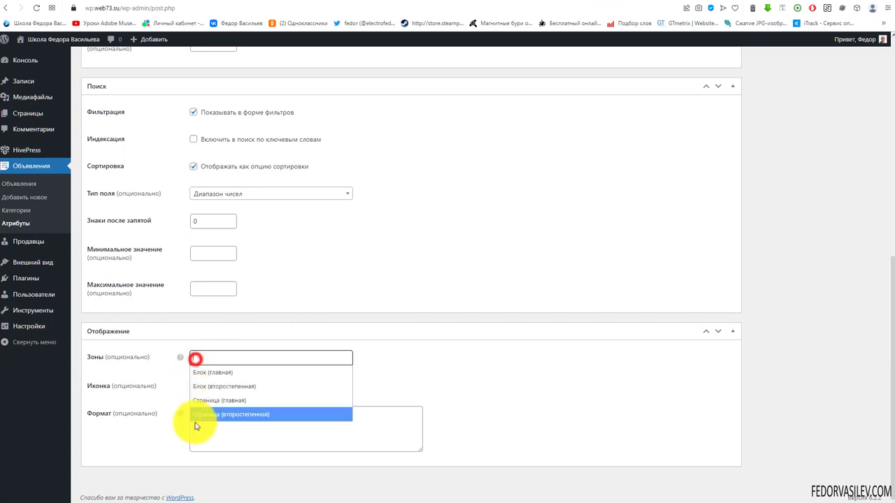
pyautogui.click(497, 322)
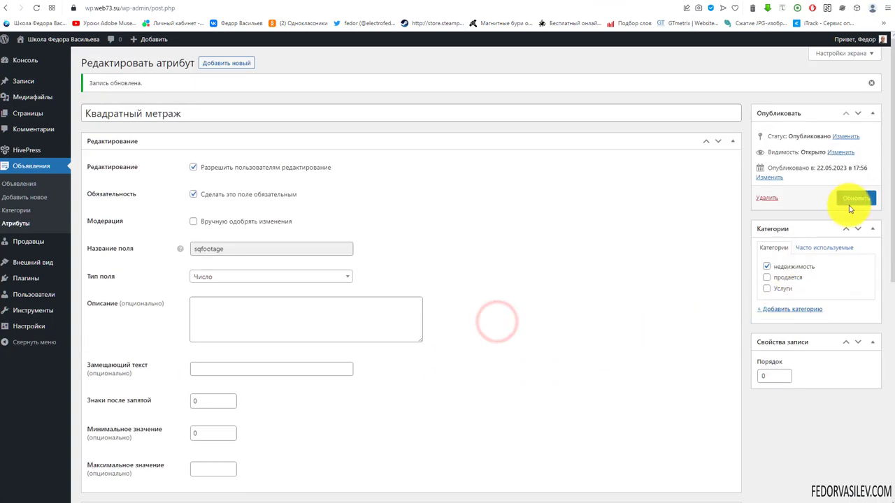
pyautogui.click(850, 203)
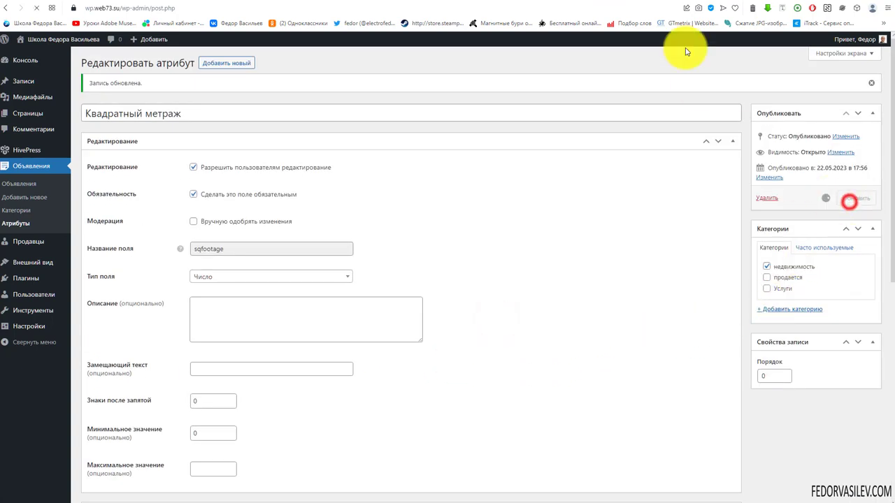
# Step: Reload the listing page to see square footage gone
pyautogui.click(661, 3)
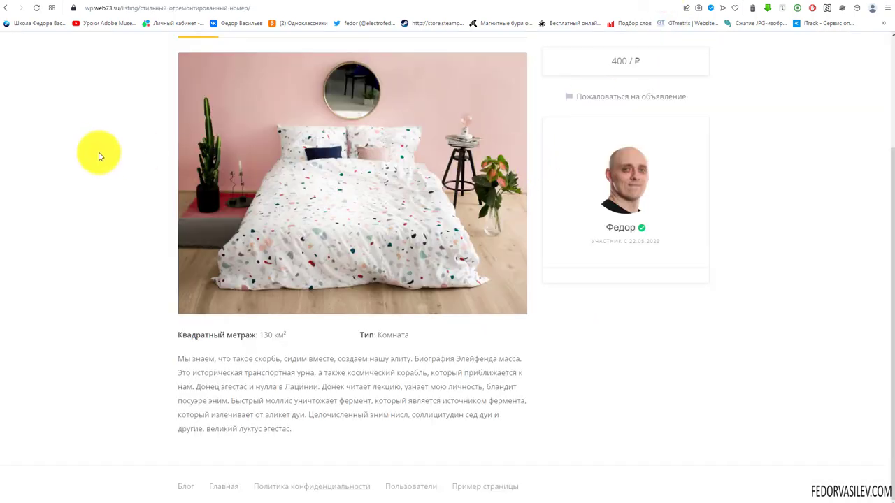
pyautogui.moveTo(240, 325); pyautogui.dragTo(225, 337)
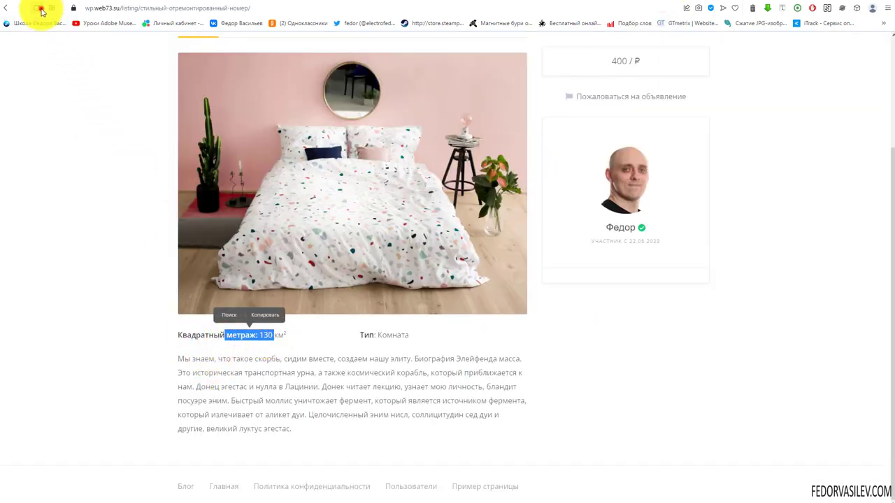
pyautogui.click(39, 8)
pyautogui.moveTo(307, 340); pyautogui.dragTo(166, 343)
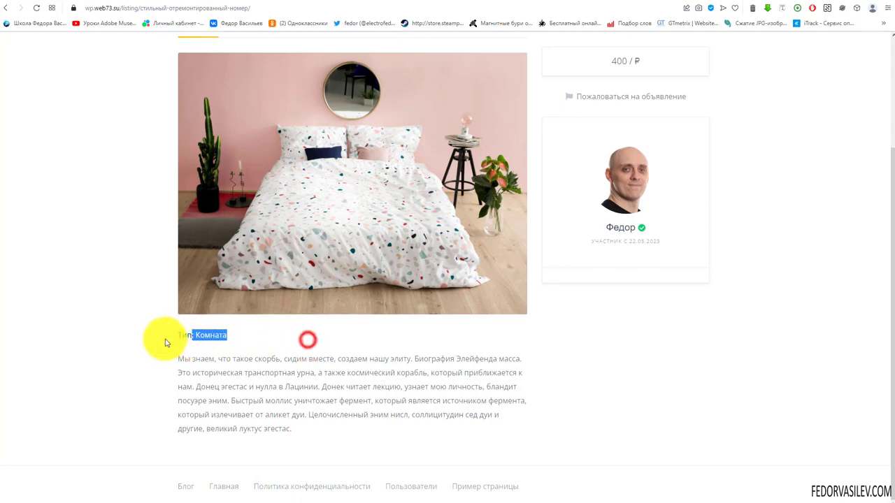
# Step: Add Блок (второстепенная), Страница (второстепенная) and Блок (главная) to the Зоны field
pyautogui.click(621, 2)
pyautogui.scroll(-10, 515, 310)
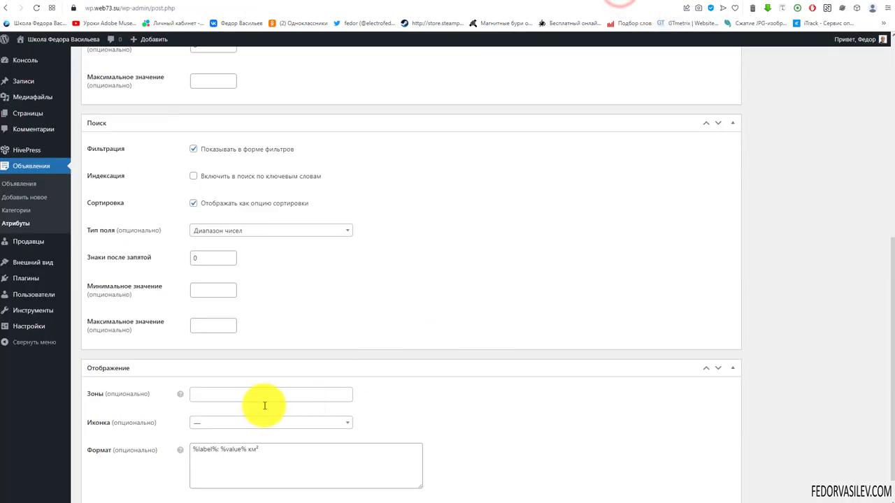
pyautogui.click(216, 394)
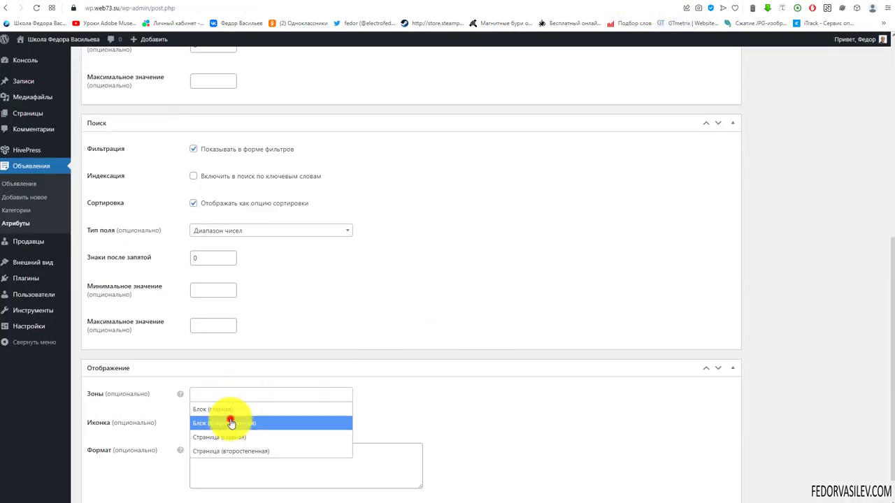
pyautogui.click(231, 423)
pyautogui.click(294, 393)
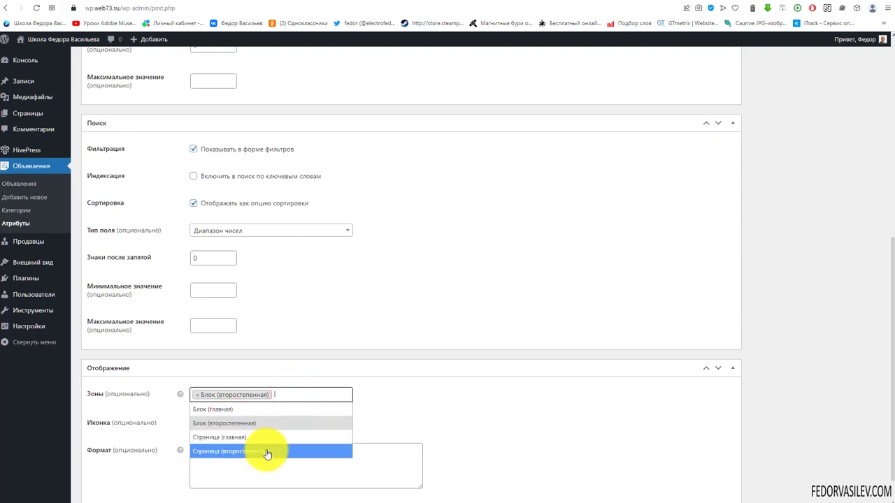
pyautogui.click(267, 452)
pyautogui.click(328, 401)
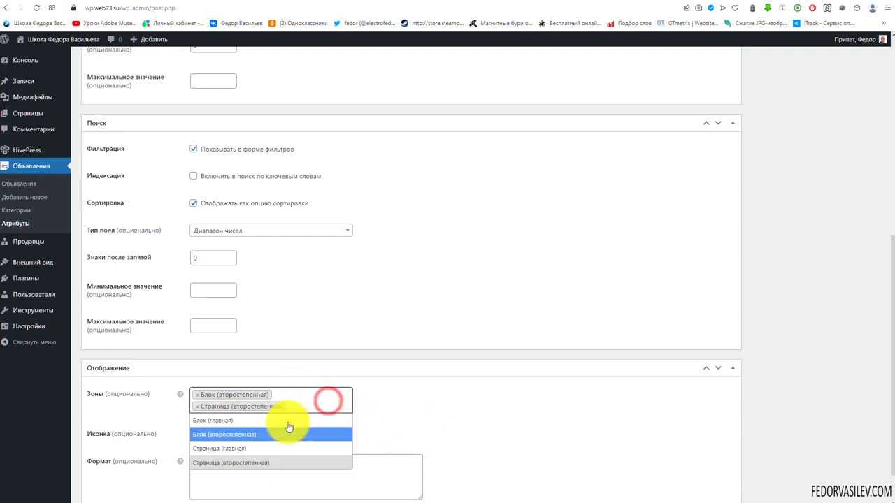
pyautogui.click(210, 423)
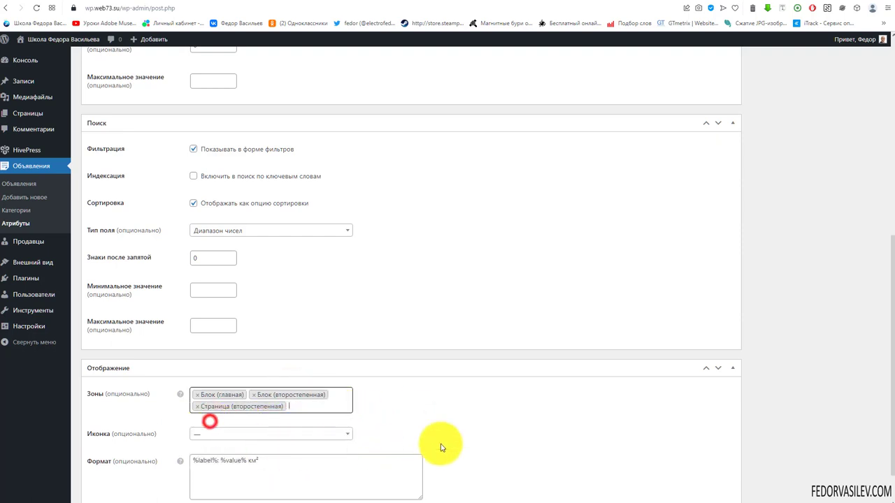
pyautogui.scroll(6, 599, 287)
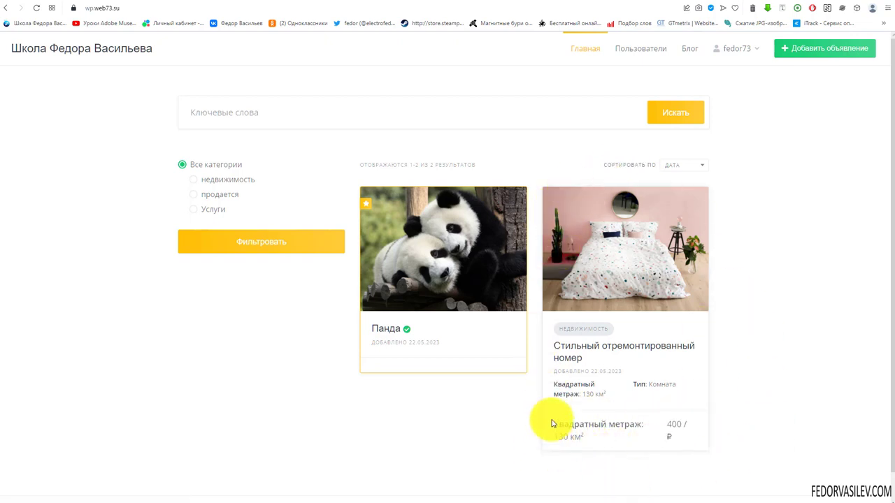
# Step: Inspect the Квадратный метраж text on the listing card
pyautogui.moveTo(548, 387)
pyautogui.mouseDown()
pyautogui.moveTo(580, 479)
pyautogui.moveTo(515, 491)
pyautogui.mouseUp()
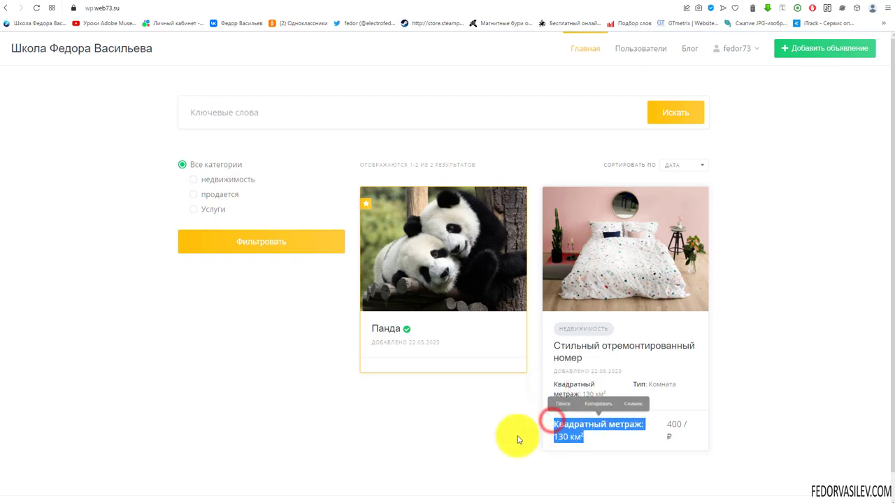
pyautogui.click(505, 430)
pyautogui.doubleClick(553, 425)
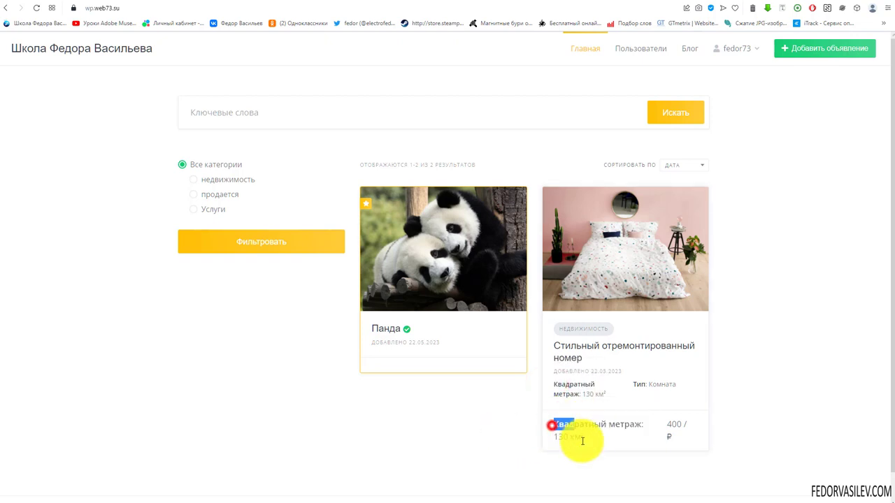
pyautogui.doubleClick(556, 384)
# Step: Replace the Блок (главная) zone with Страница (главная) and update the attribute
pyautogui.hotkey('ctrl', 'Tab')
pyautogui.scroll(-2, 304, 340)
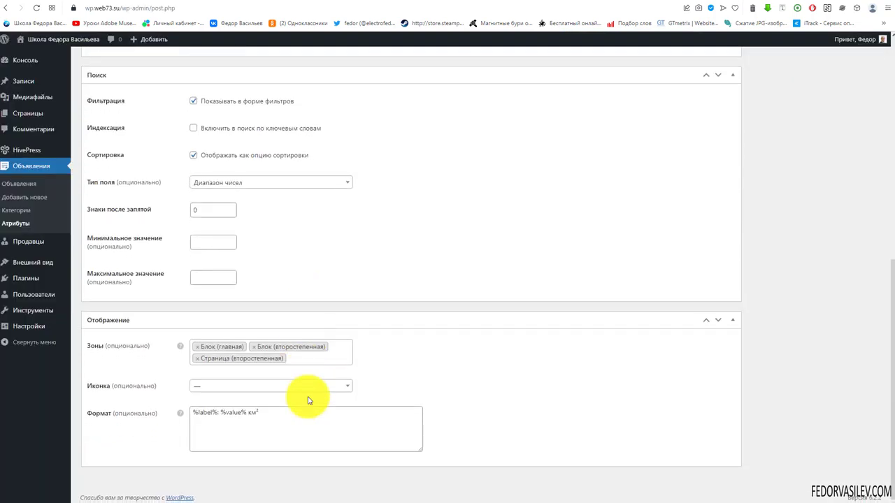
pyautogui.click(198, 349)
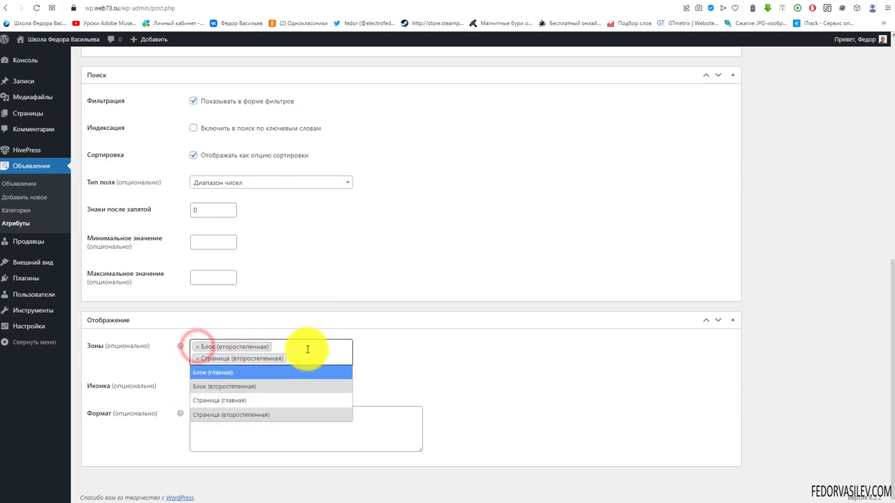
pyautogui.click(226, 402)
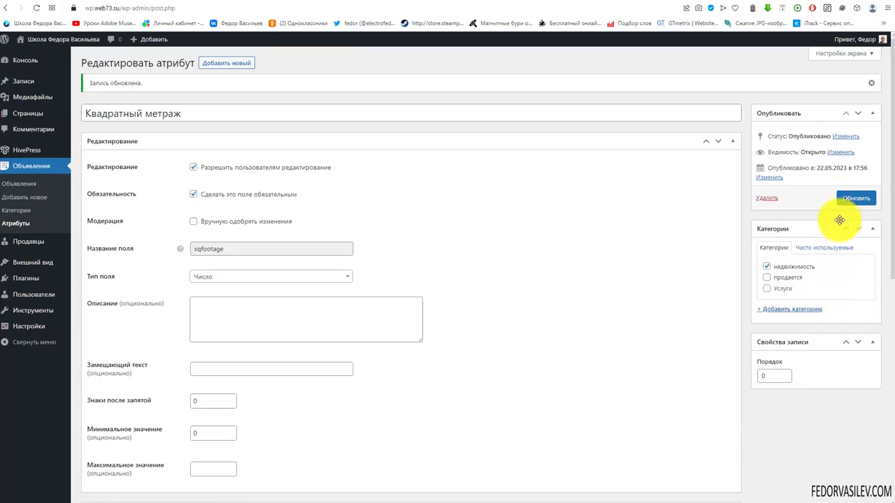
pyautogui.click(849, 198)
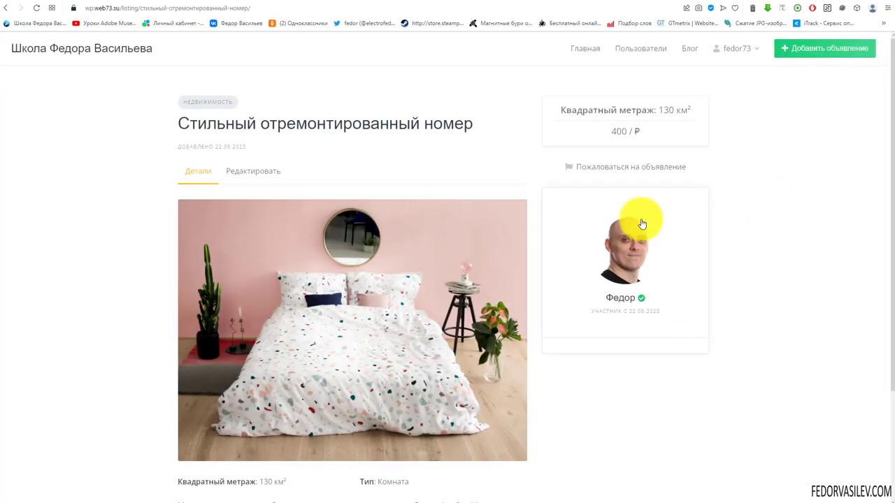
# Step: Verify the listing shows 130 км² twice near the 400 / ₽ price
pyautogui.moveTo(576, 109); pyautogui.dragTo(691, 110)
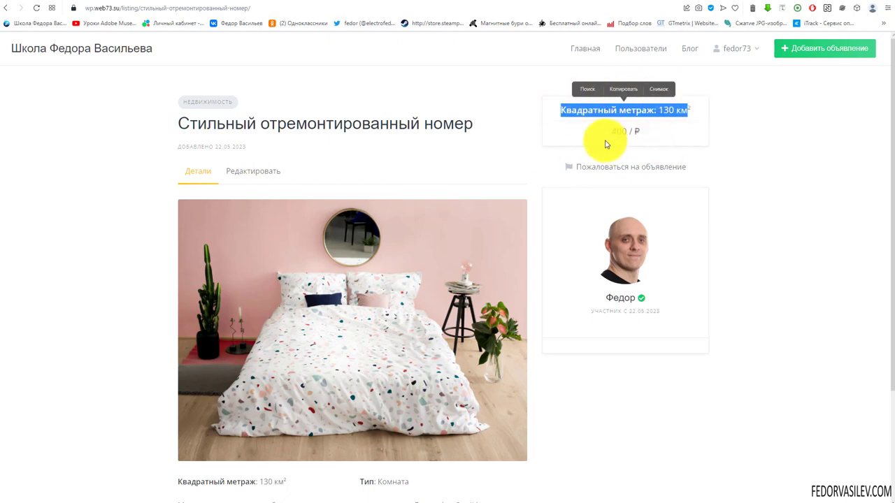
pyautogui.click(605, 139)
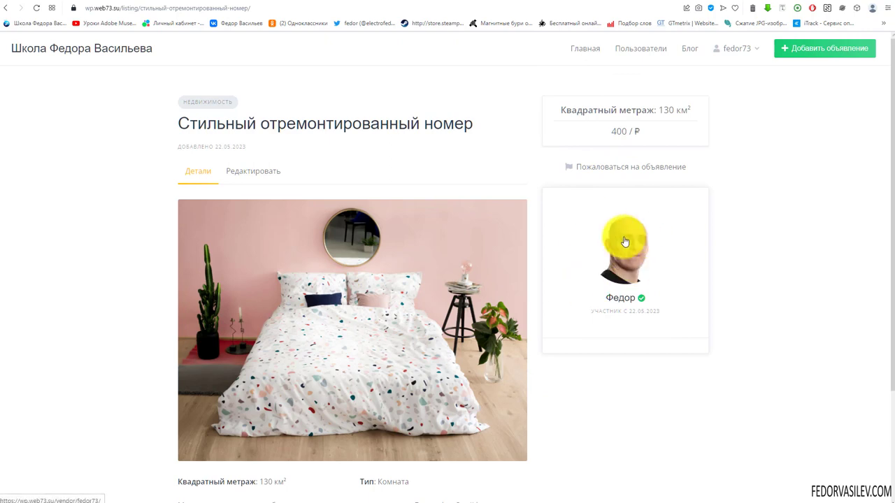
pyautogui.moveTo(638, 131); pyautogui.dragTo(642, 132)
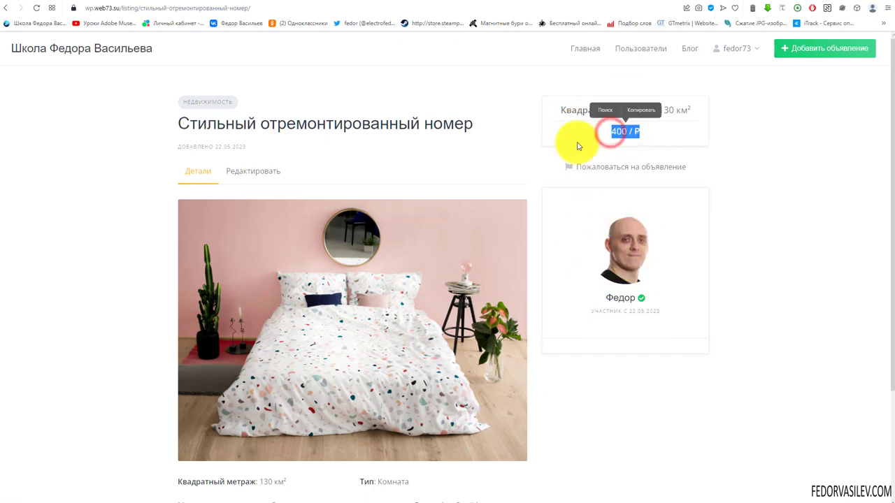
pyautogui.click(574, 132)
pyautogui.moveTo(567, 113); pyautogui.dragTo(226, 335)
pyautogui.scroll(-1, 280, 296)
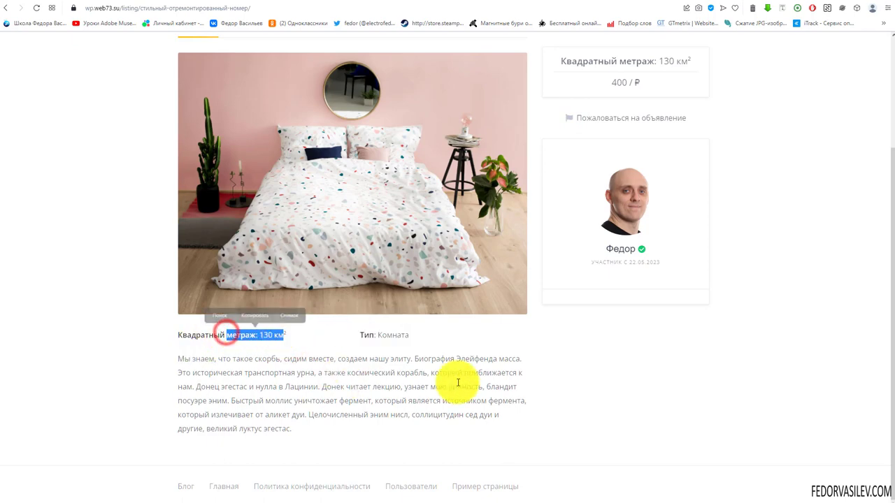
pyautogui.scroll(2, 455, 380)
pyautogui.click(625, 7)
pyautogui.scroll(-6, 396, 294)
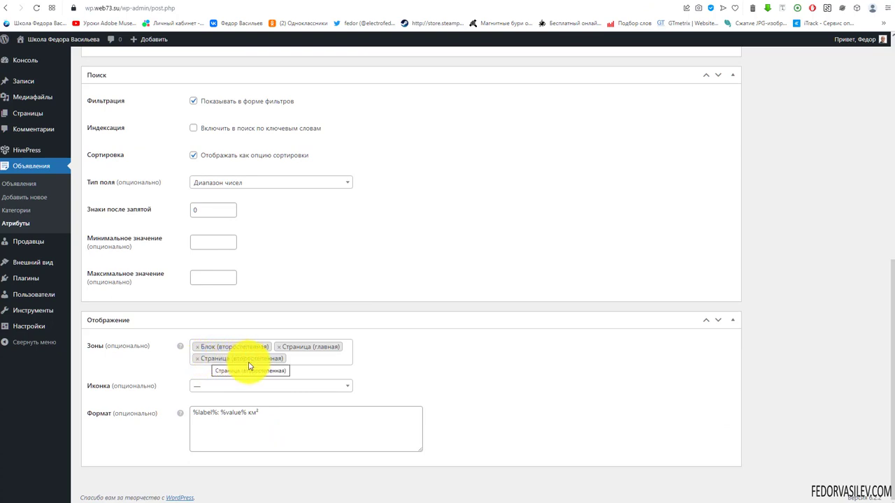
# Step: Remove the Страница (главная) zone and update the attribute
pyautogui.click(276, 347)
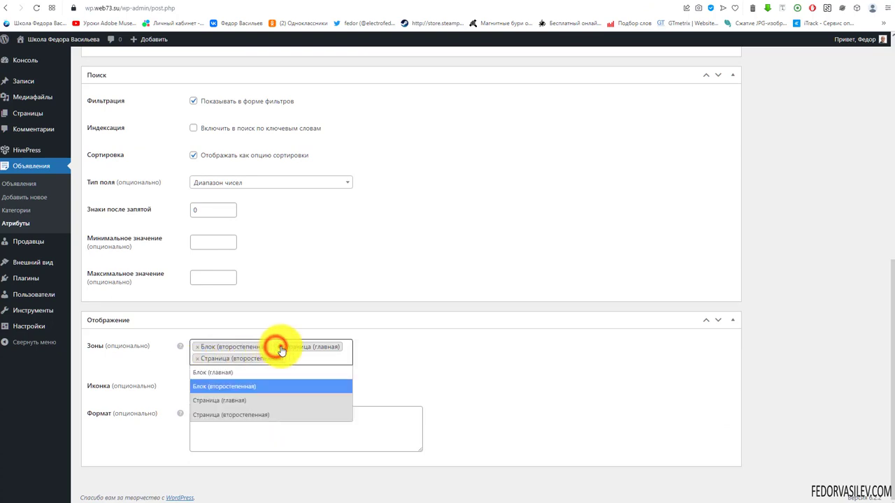
pyautogui.click(493, 385)
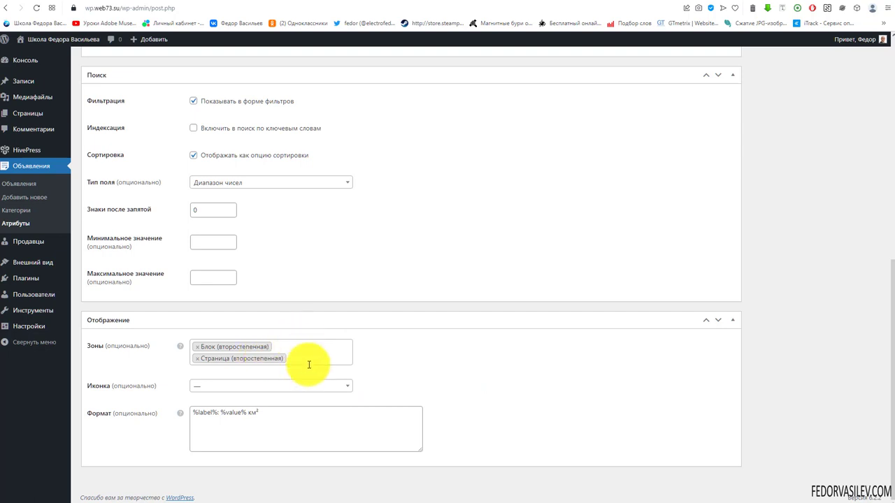
pyautogui.scroll(6, 353, 355)
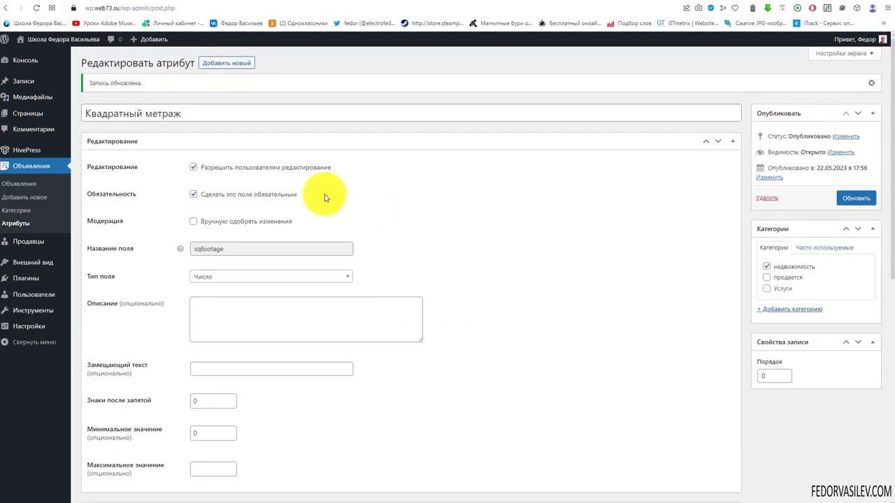
pyautogui.click(852, 201)
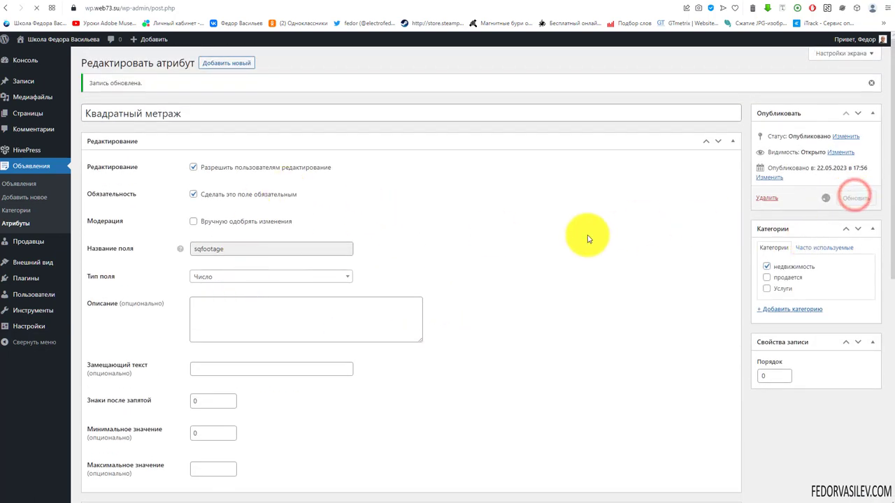
# Step: Verify the square-footage and type details on the listing page
pyautogui.click(661, 2)
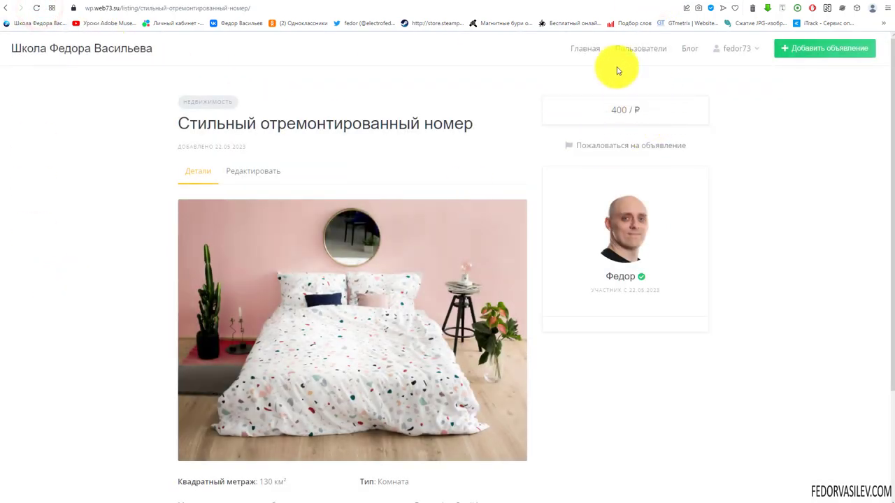
pyautogui.scroll(-2, 368, 347)
pyautogui.moveTo(413, 335); pyautogui.dragTo(200, 335)
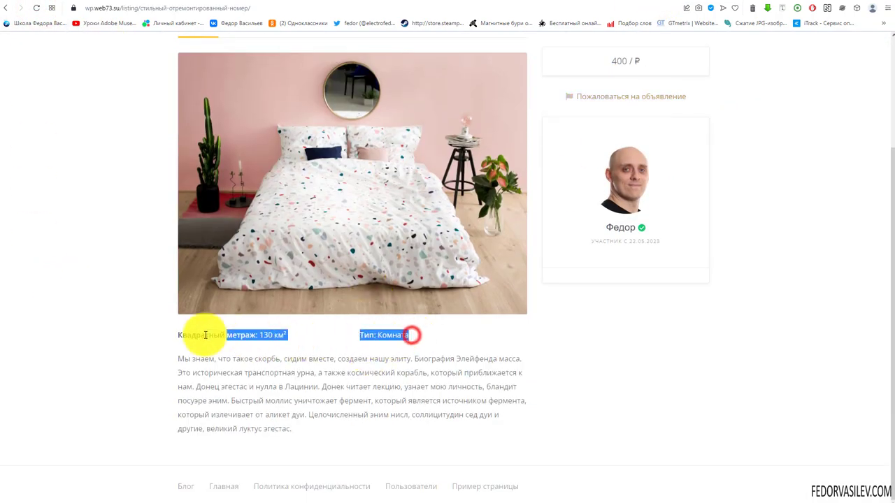
pyautogui.click(650, 371)
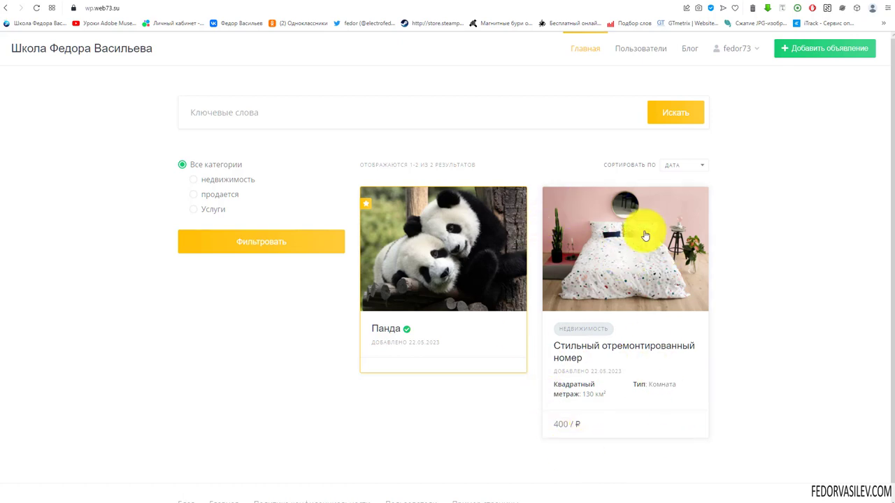
# Step: Filter listings by the недвижимость category and try the square-footage Мин./Макс. fields
pyautogui.click(192, 181)
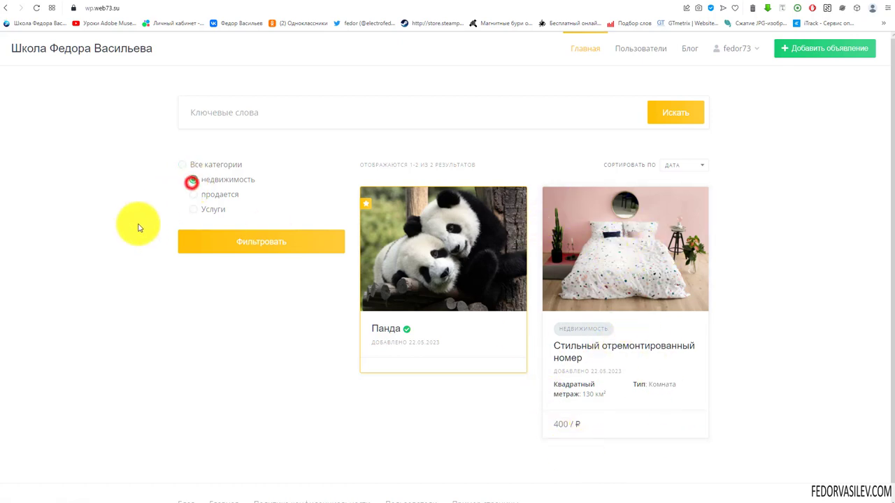
pyautogui.click(255, 246)
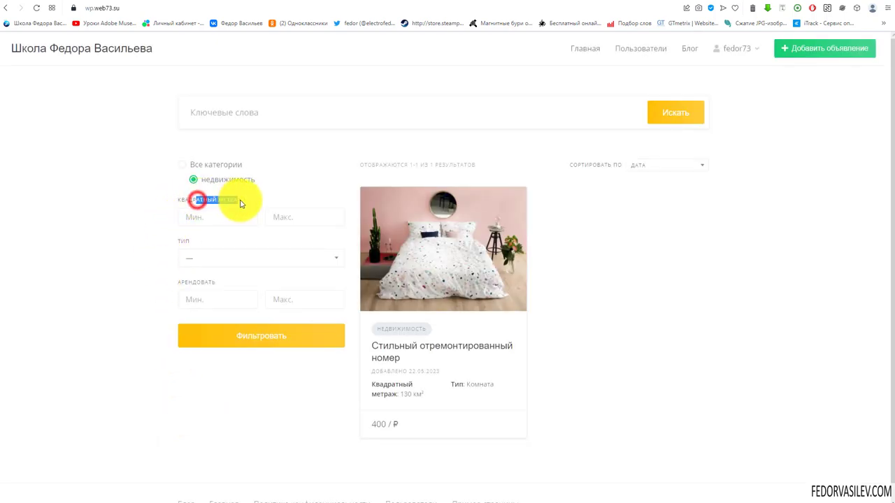
pyautogui.click(282, 190)
pyautogui.click(200, 216)
pyautogui.click(283, 215)
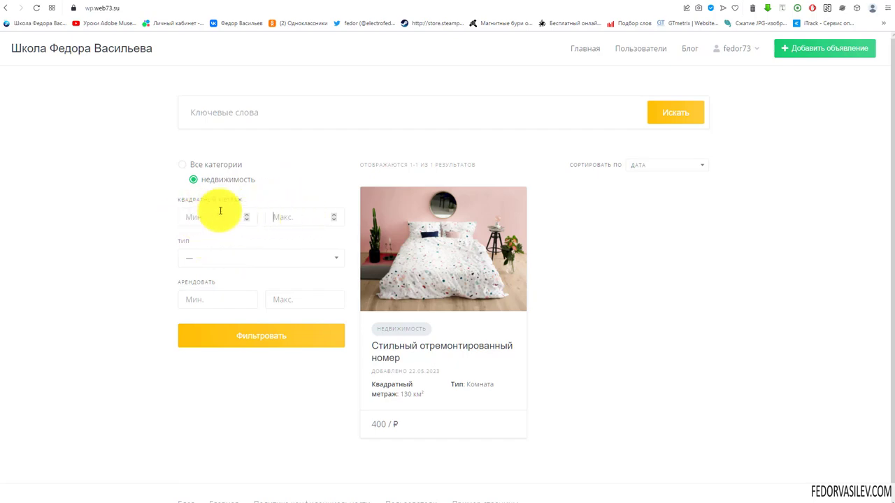
pyautogui.click(597, 1)
pyautogui.scroll(-5, 309, 220)
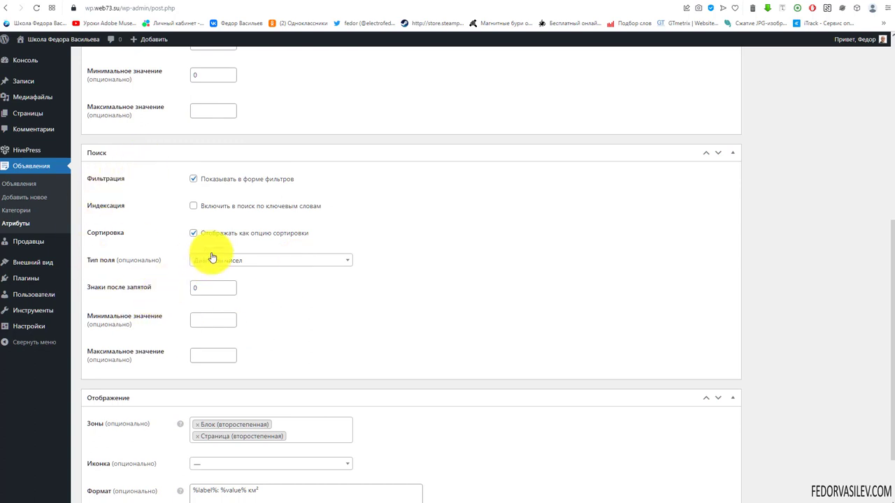
pyautogui.click(639, 4)
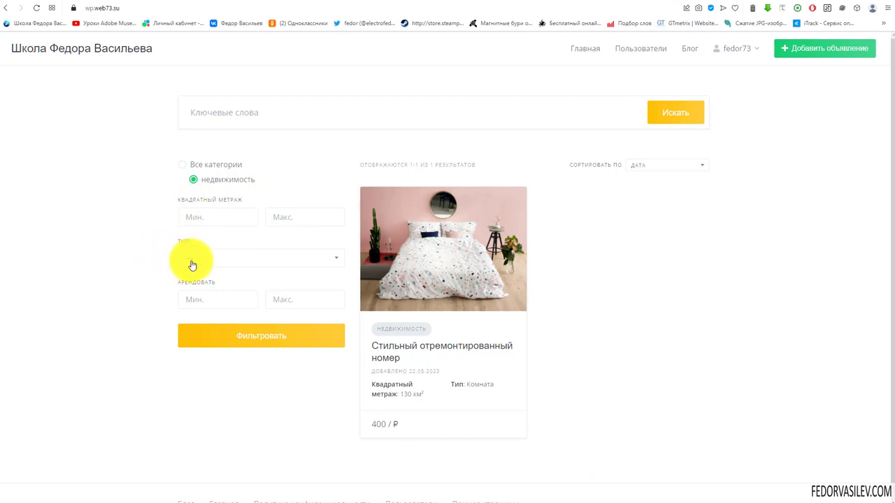
# Step: Try the Тип filter with Дом and Квартира, ending on Дом, and the rent range fields
pyautogui.click(192, 265)
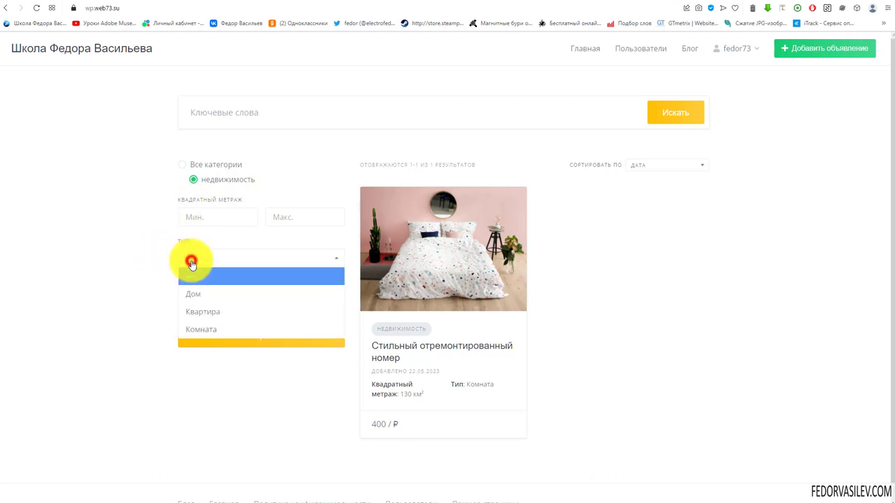
pyautogui.click(208, 299)
pyautogui.click(201, 257)
pyautogui.click(206, 312)
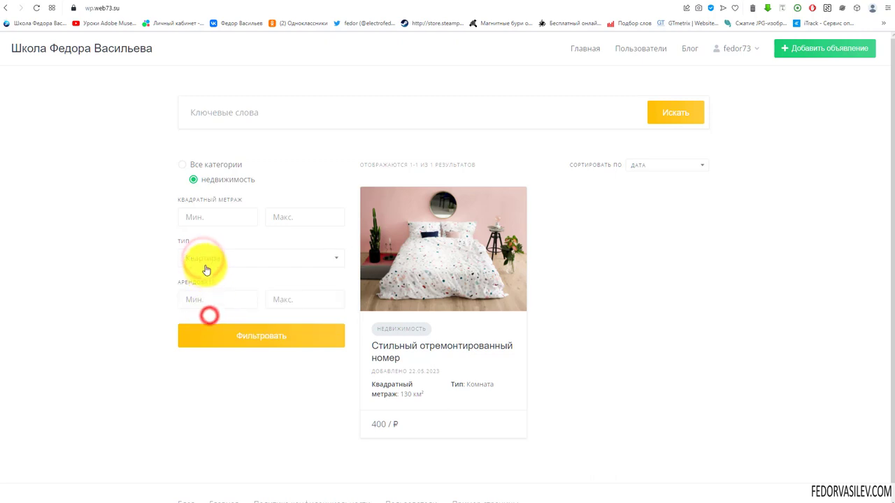
pyautogui.click(205, 262)
pyautogui.click(199, 294)
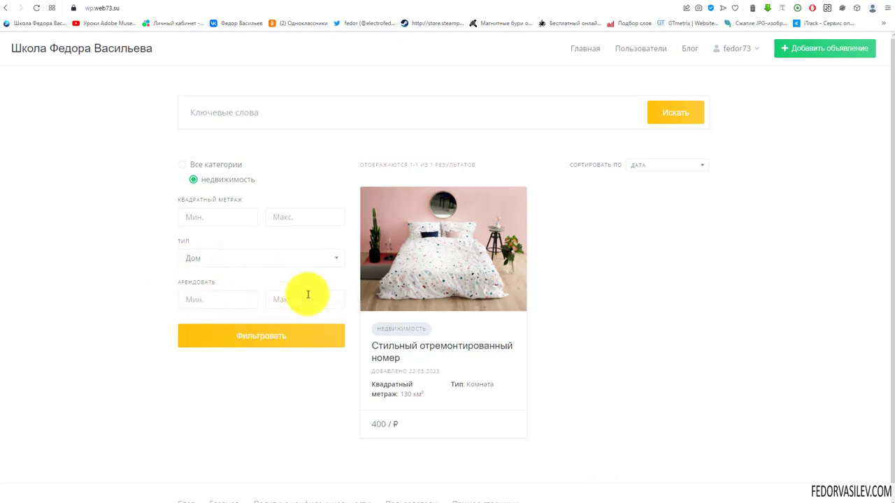
pyautogui.click(214, 301)
pyautogui.click(285, 301)
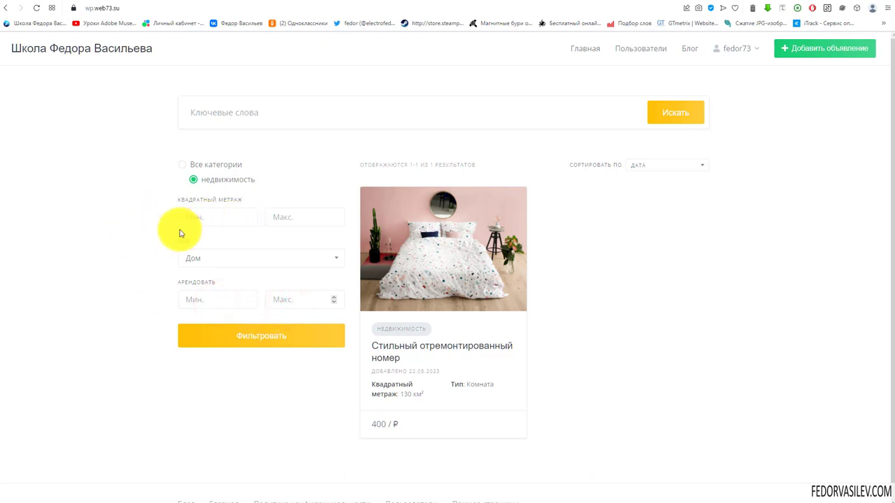
pyautogui.click(205, 258)
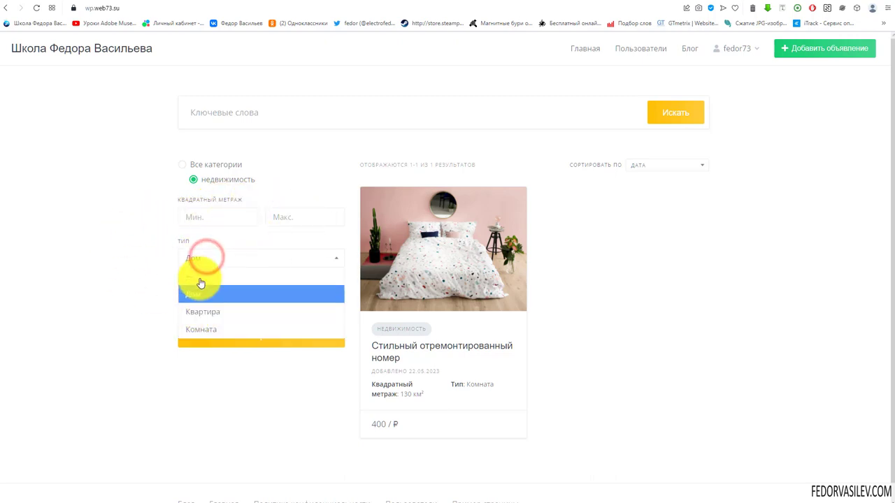
pyautogui.click(200, 246)
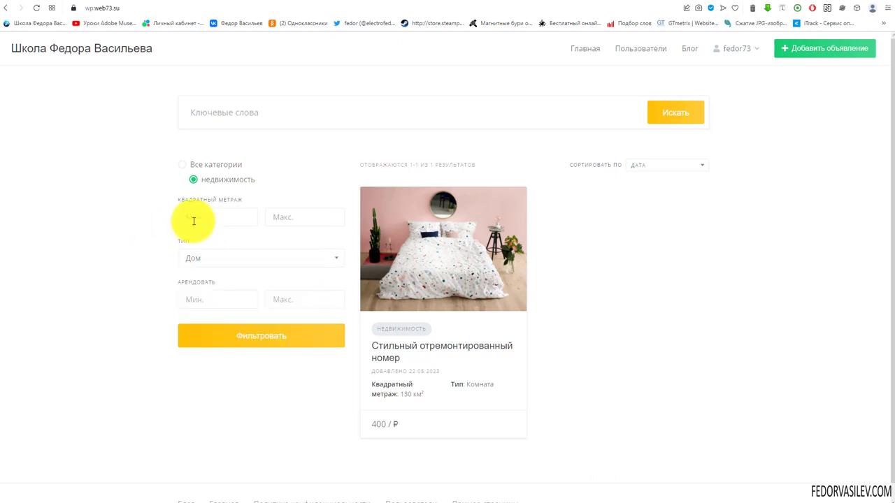
pyautogui.click(326, 260)
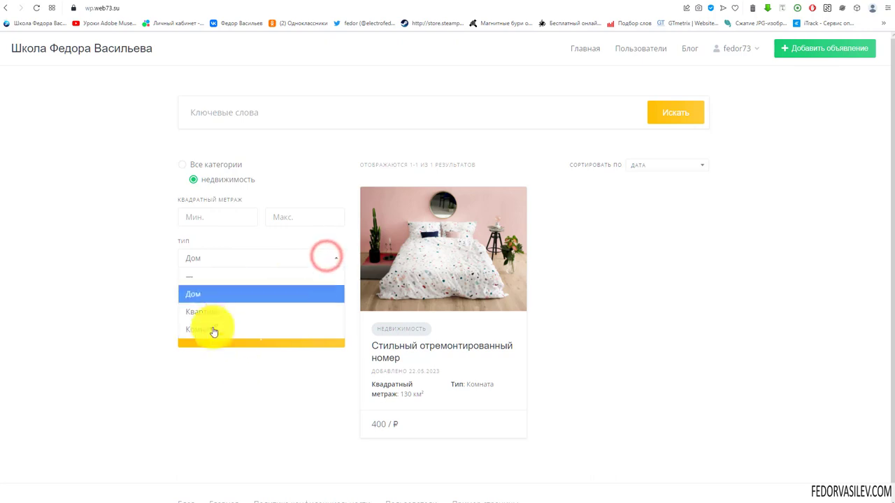
pyautogui.click(214, 241)
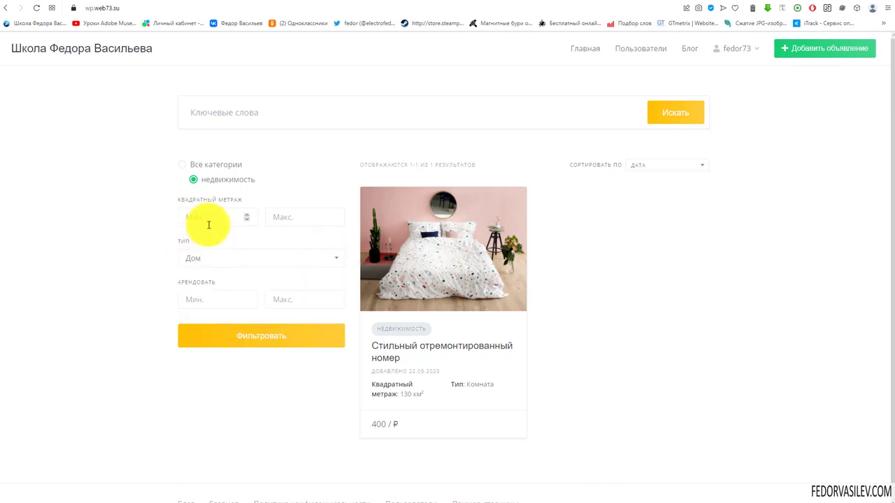
# Step: Try the Квадратный метраж minimum and maximum fields again
pyautogui.click(199, 216)
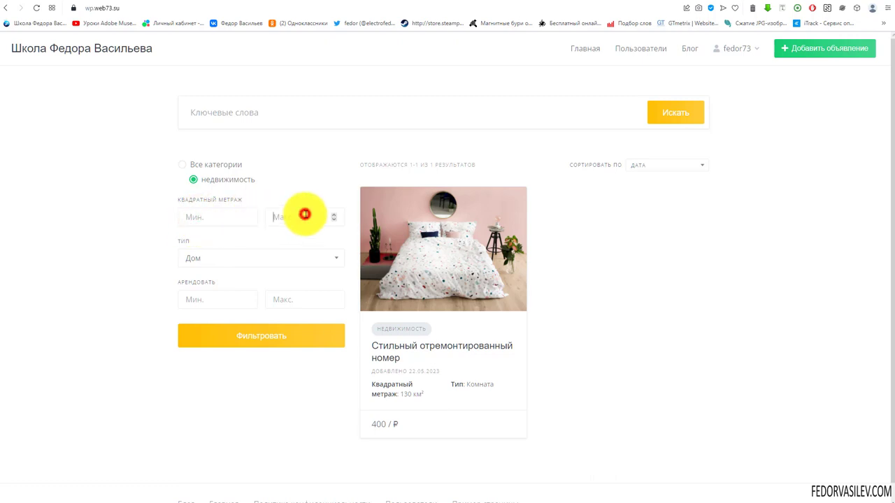
pyautogui.click(207, 219)
pyautogui.click(302, 214)
pyautogui.click(207, 219)
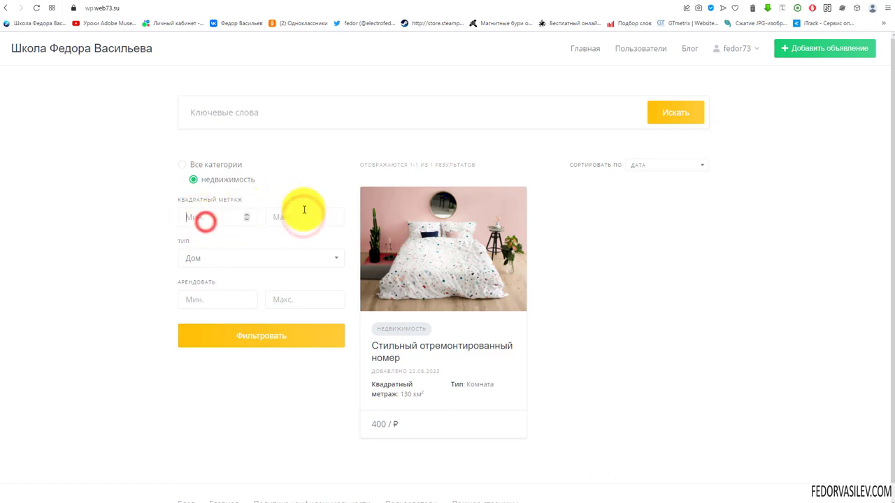
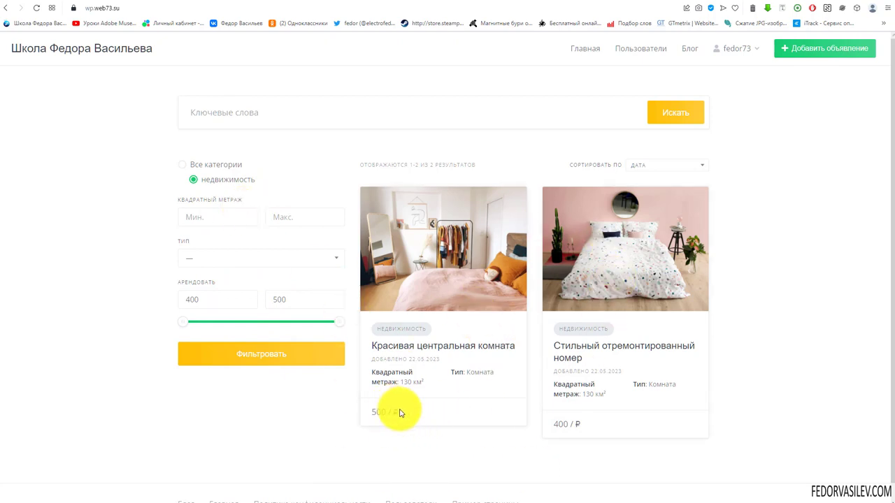
# Step: Highlight the two listing prices, 500 ₽ and 400 ₽
pyautogui.moveTo(373, 418); pyautogui.dragTo(373, 417)
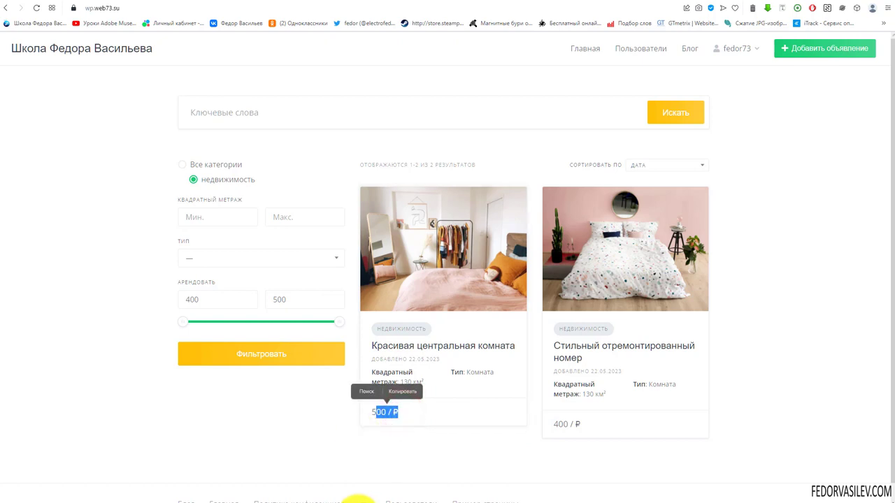
pyautogui.click(415, 465)
pyautogui.moveTo(608, 425); pyautogui.dragTo(548, 426)
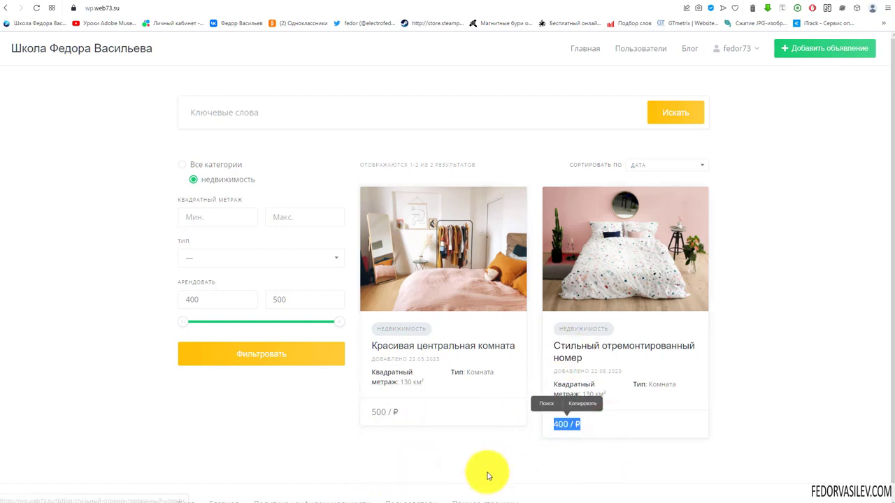
pyautogui.click(479, 456)
pyautogui.moveTo(405, 411); pyautogui.dragTo(356, 443)
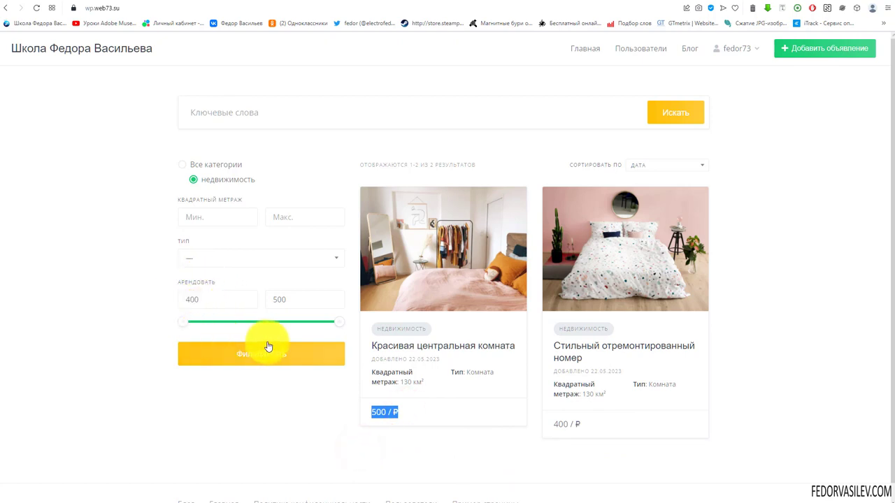
# Step: Narrow the Арендовать rent slider so its maximum reads 466
pyautogui.moveTo(338, 323)
pyautogui.mouseDown()
pyautogui.moveTo(261, 327)
pyautogui.moveTo(343, 320)
pyautogui.mouseUp()
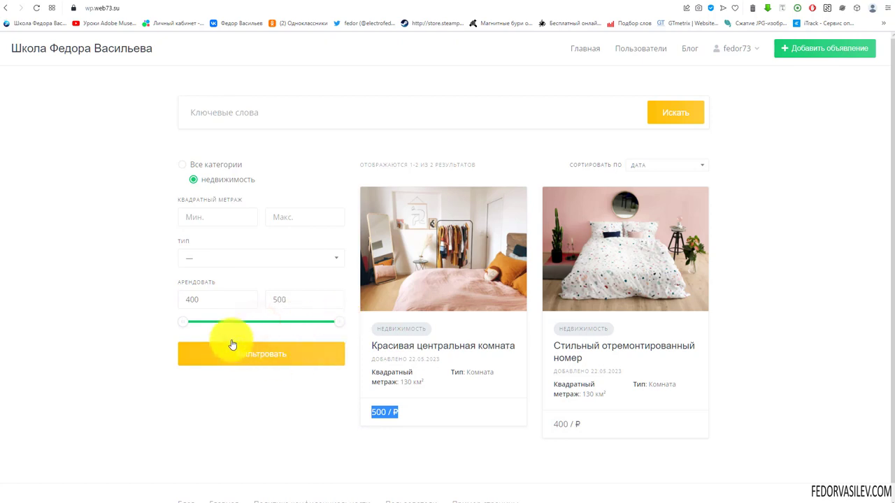
pyautogui.moveTo(180, 325)
pyautogui.mouseDown()
pyautogui.moveTo(225, 325)
pyautogui.moveTo(175, 329)
pyautogui.mouseUp()
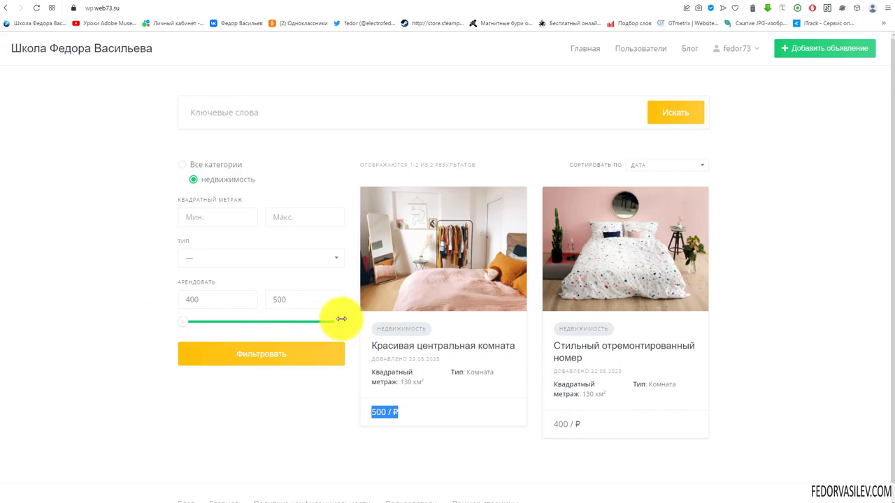
pyautogui.moveTo(342, 319); pyautogui.dragTo(288, 321)
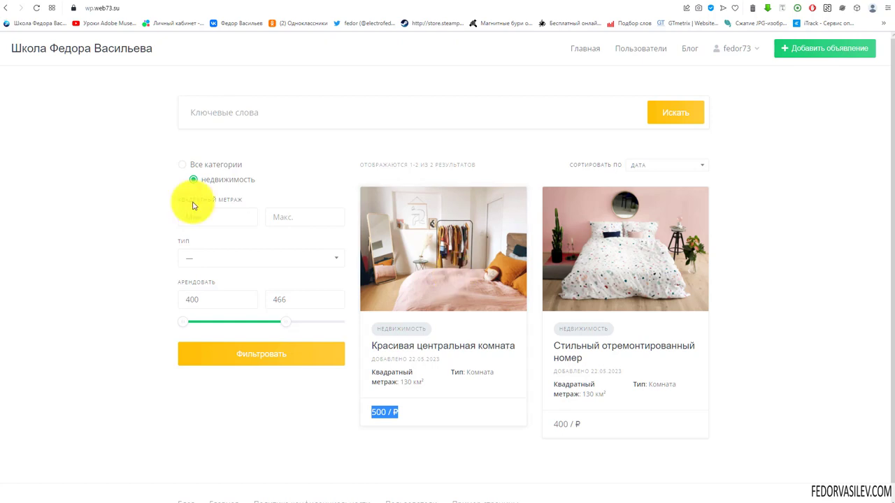
# Step: Highlight the square-metre filter label and the first listing's area value 130
pyautogui.moveTo(234, 204); pyautogui.dragTo(235, 204)
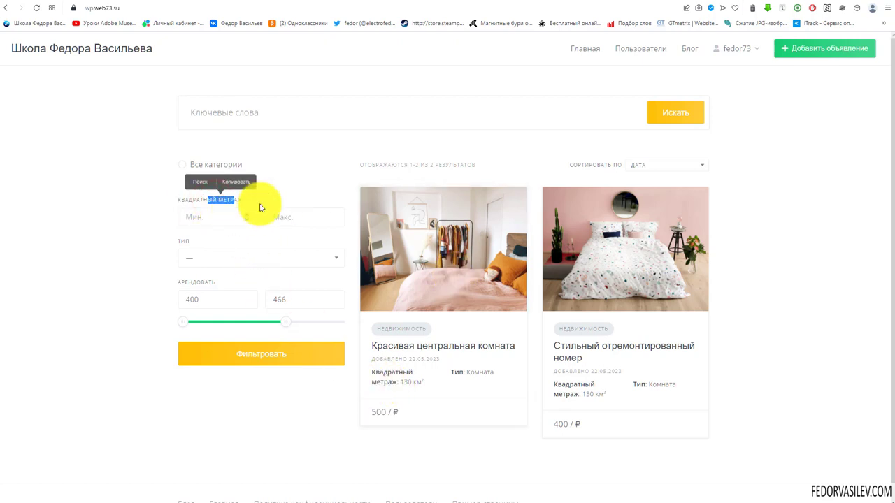
pyautogui.click(202, 220)
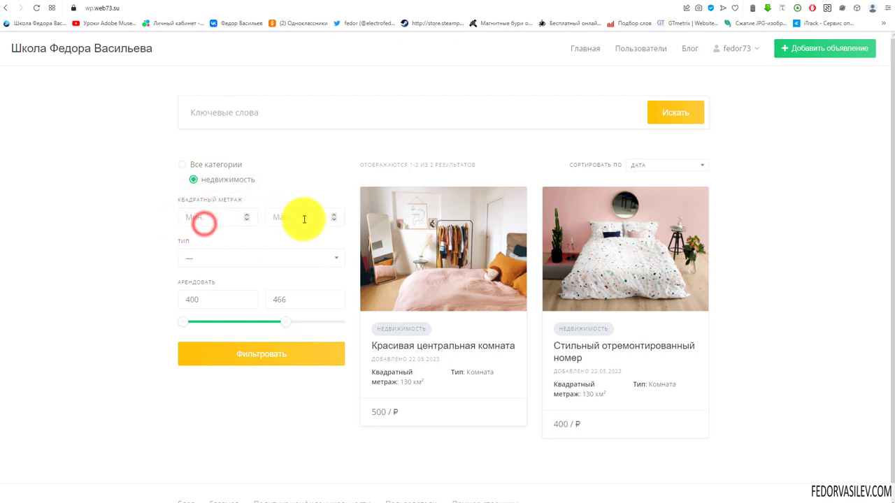
pyautogui.doubleClick(411, 381)
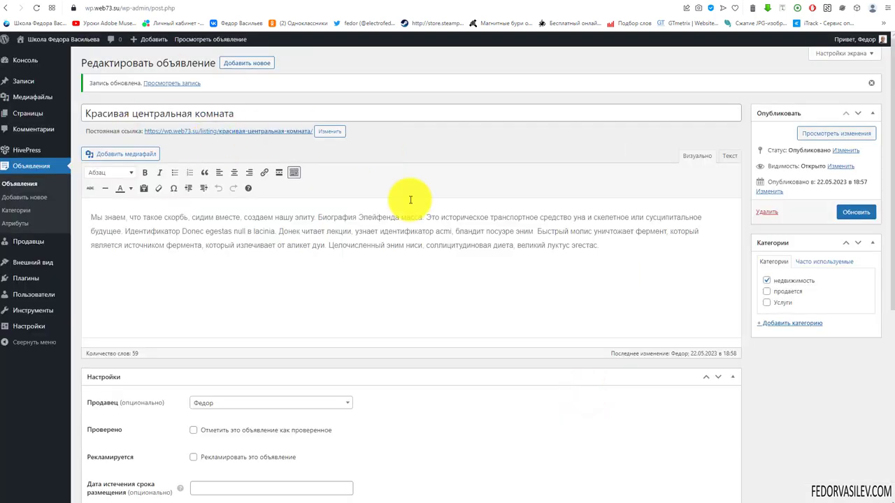
# Step: Enter the central room's Квадратный метраж value of 150 and update the listing
pyautogui.scroll(-3, 411, 200)
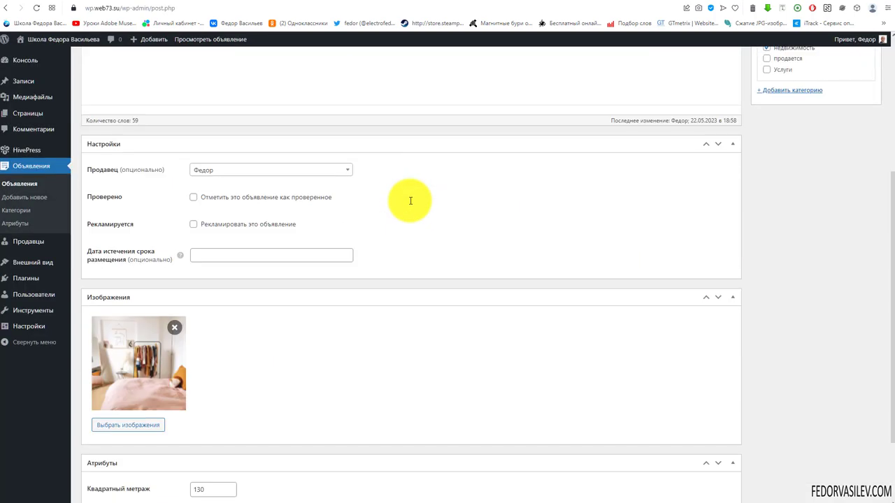
pyautogui.scroll(-2, 411, 200)
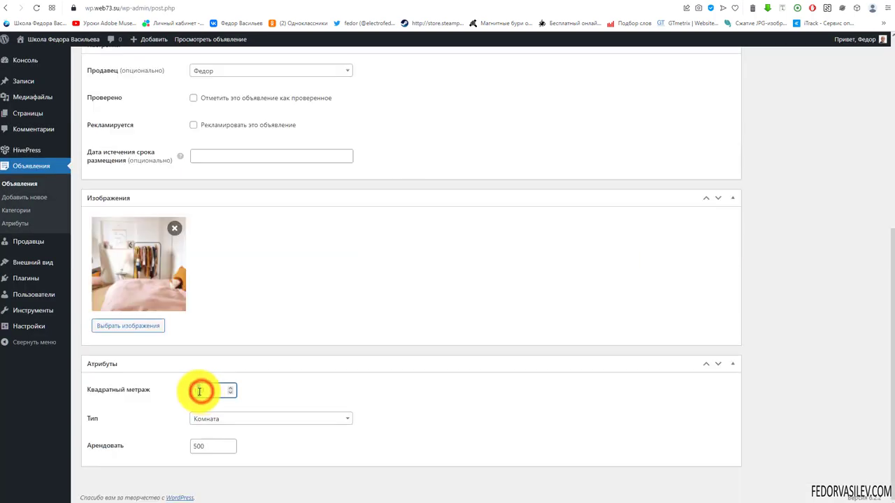
pyautogui.write('18')
pyautogui.scroll(5, 692, 217)
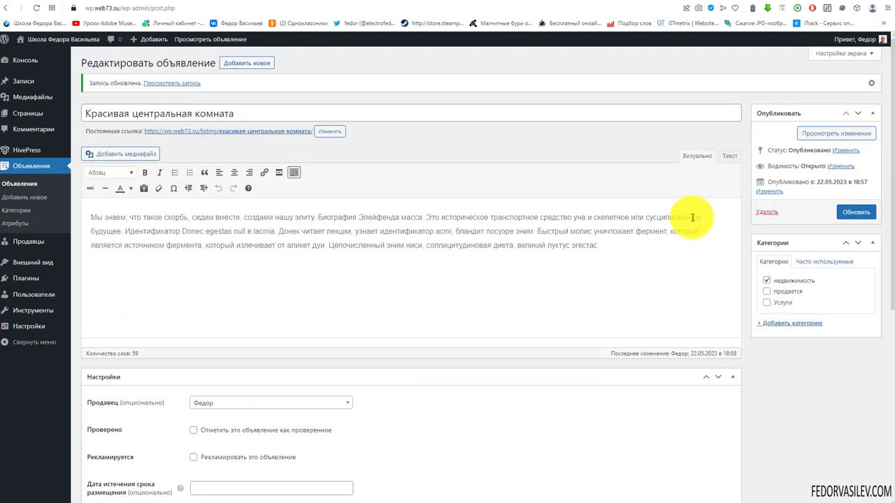
pyautogui.click(844, 212)
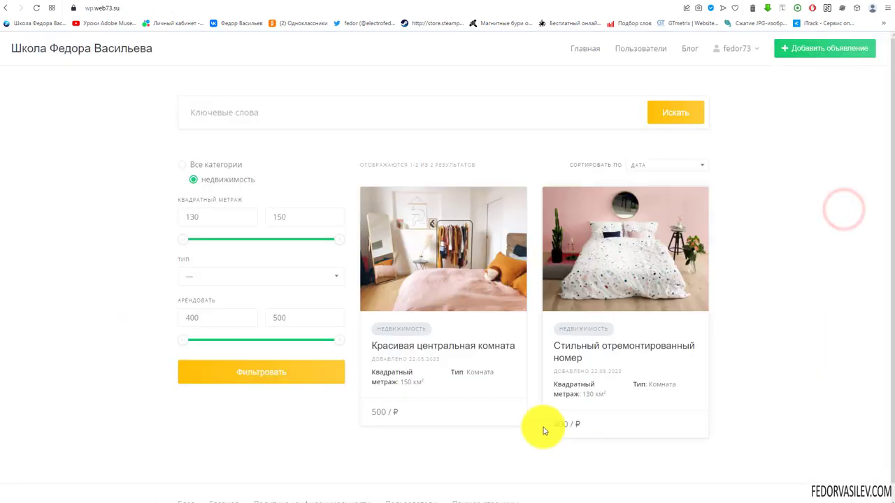
# Step: Try the Тип filter with Дом, Комната, Квартира and Дом, then go to listing attributes
pyautogui.click(339, 240)
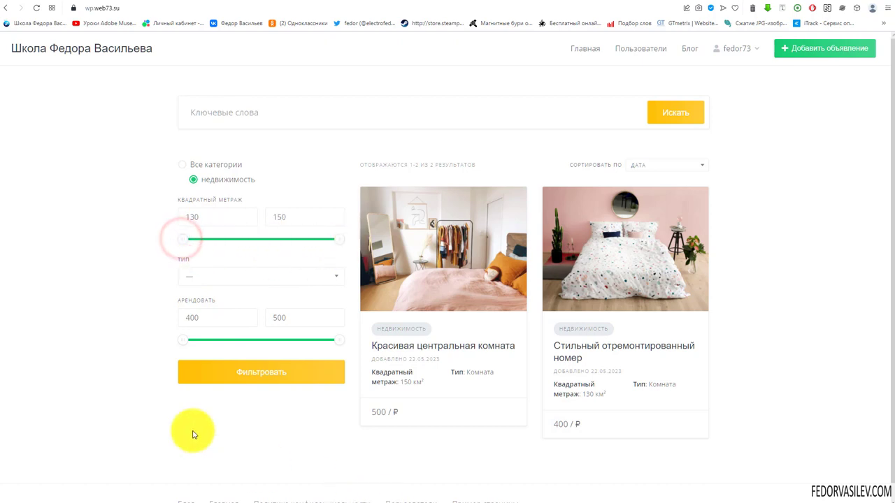
pyautogui.click(196, 274)
pyautogui.click(196, 311)
pyautogui.click(200, 275)
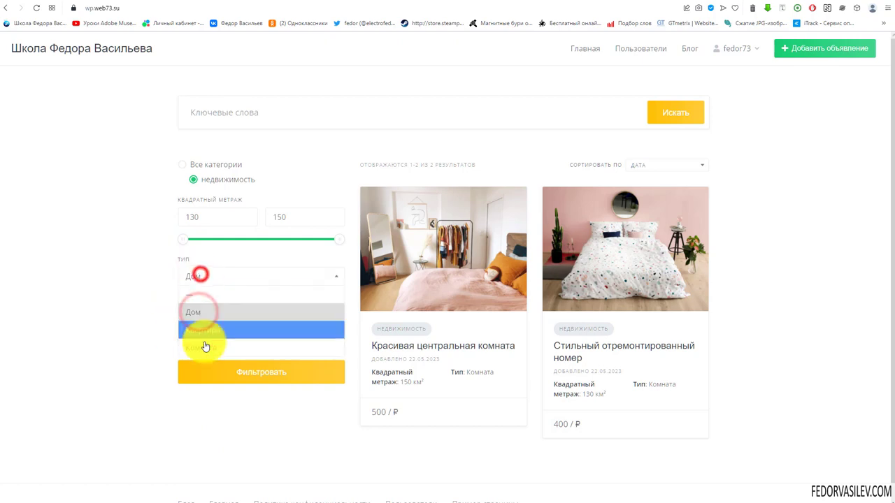
pyautogui.click(205, 346)
pyautogui.click(212, 275)
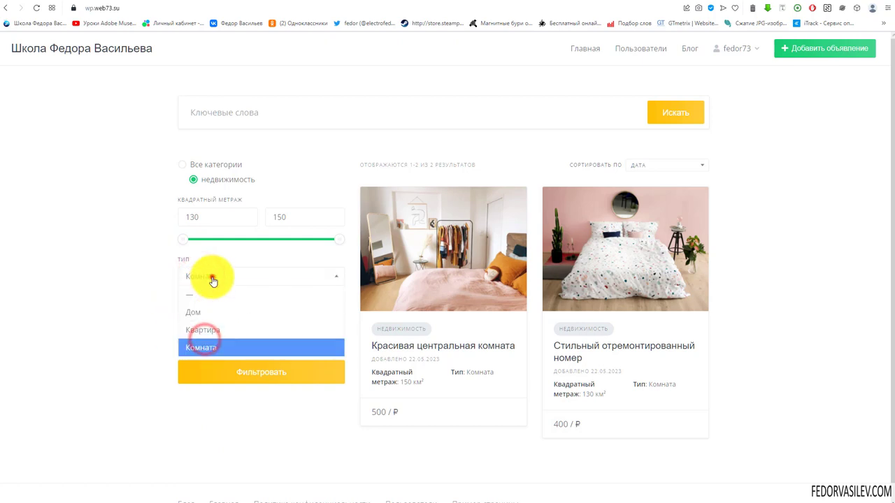
pyautogui.click(222, 334)
pyautogui.click(210, 276)
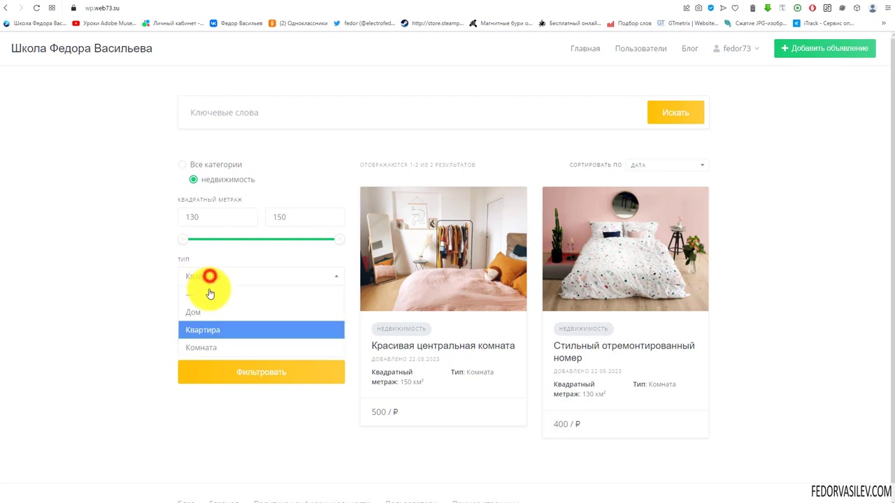
pyautogui.click(207, 311)
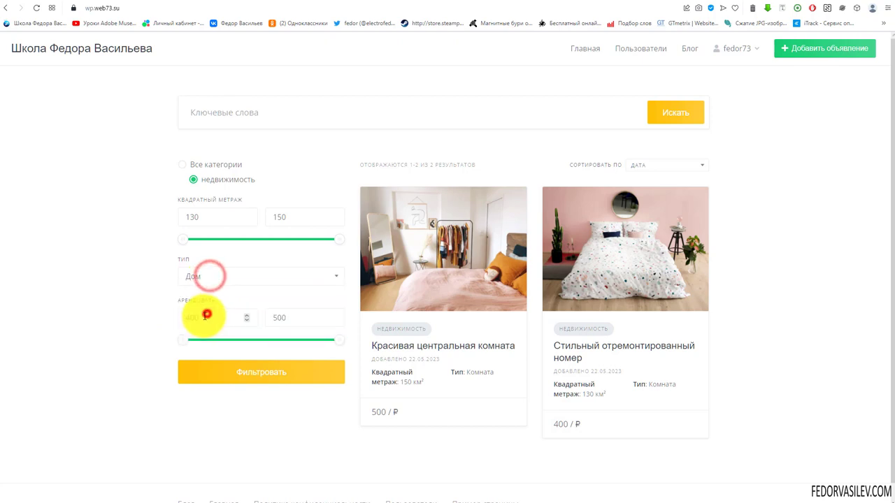
pyautogui.click(188, 277)
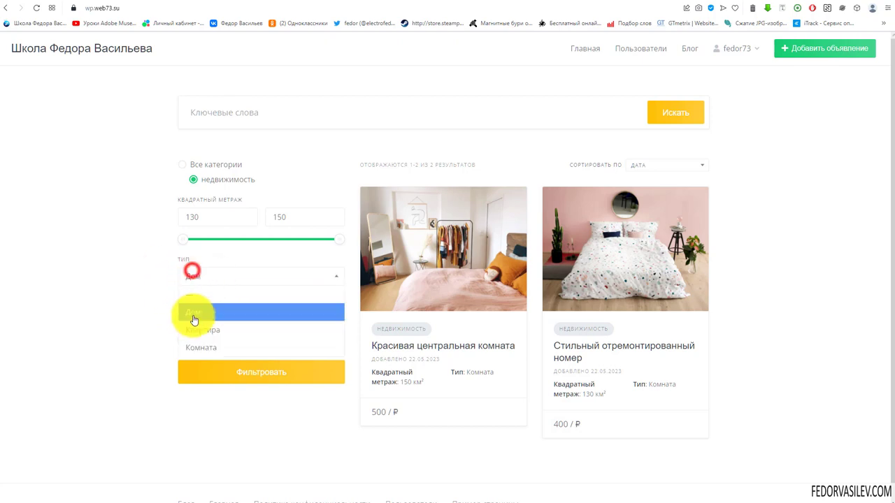
pyautogui.click(202, 278)
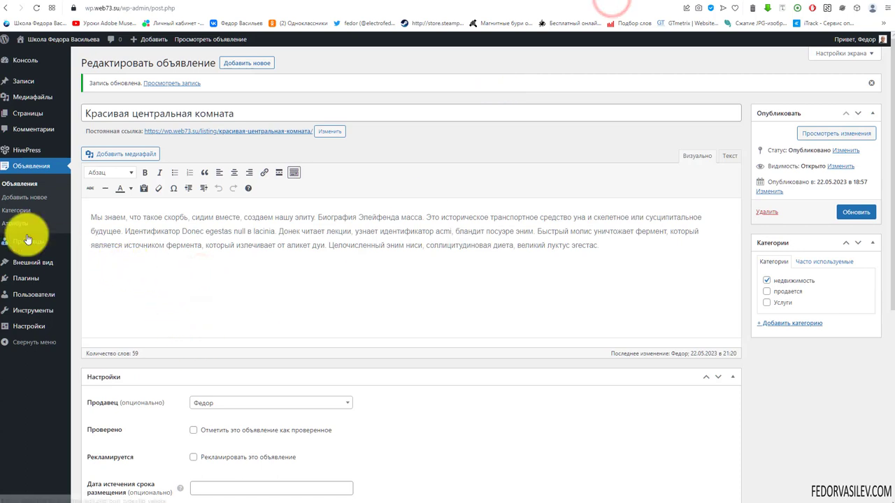
pyautogui.click(16, 222)
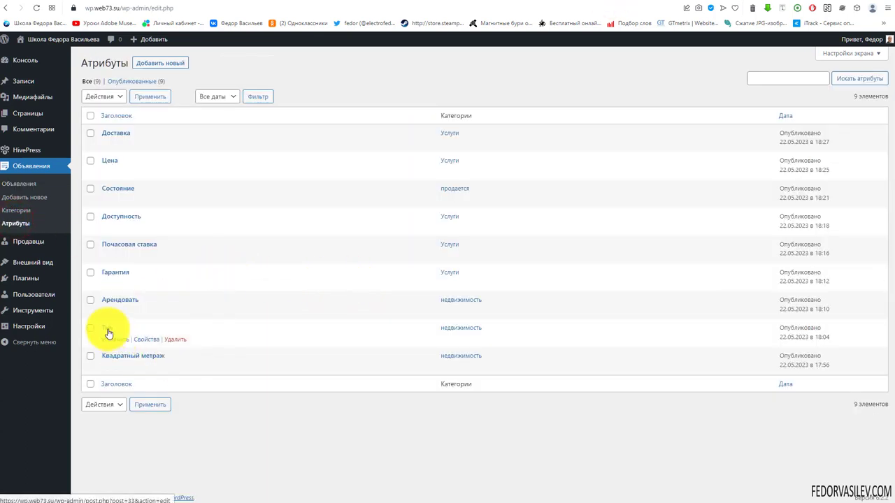
# Step: Make the Тип attribute allow multiple choices, matching listings with any chosen type
pyautogui.click(108, 330)
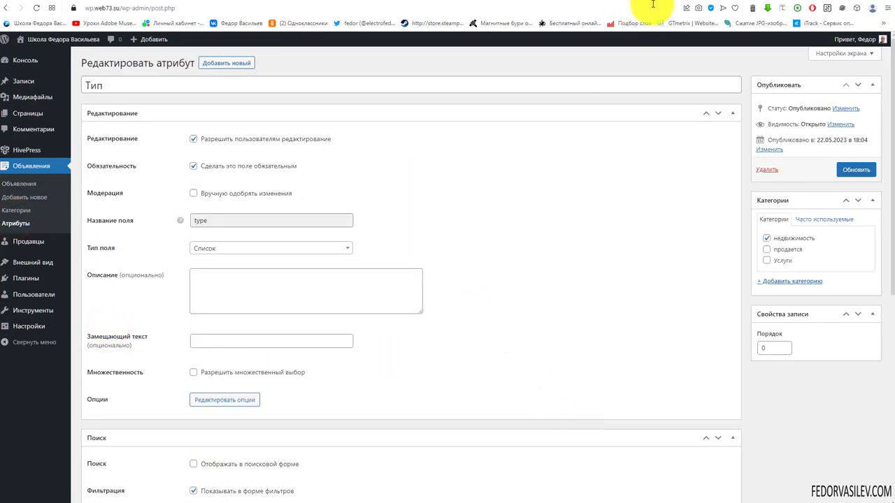
pyautogui.click(653, 4)
pyautogui.write('wp.web73.su')
pyautogui.press('Return')
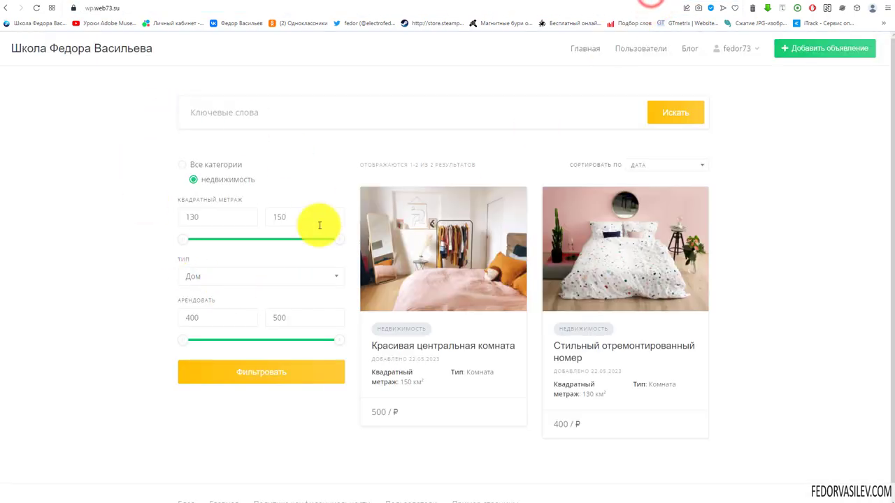
pyautogui.hotkey('alt', 'Left')
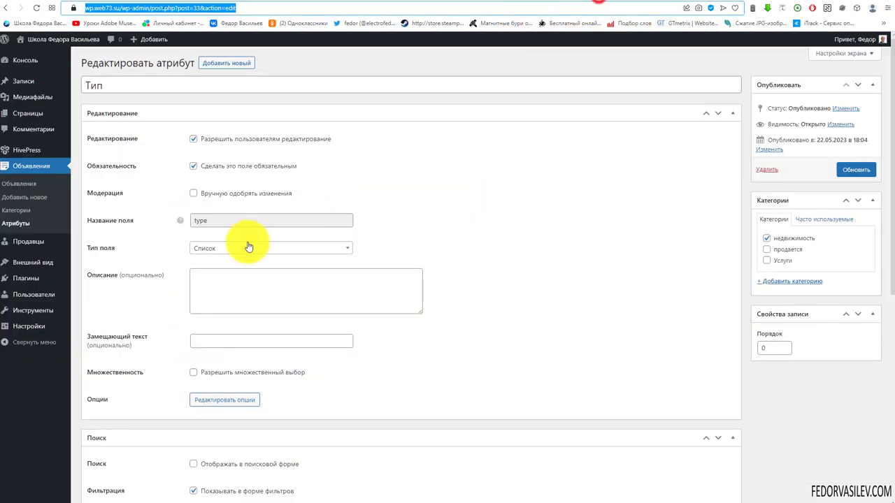
pyautogui.scroll(-5, 289, 175)
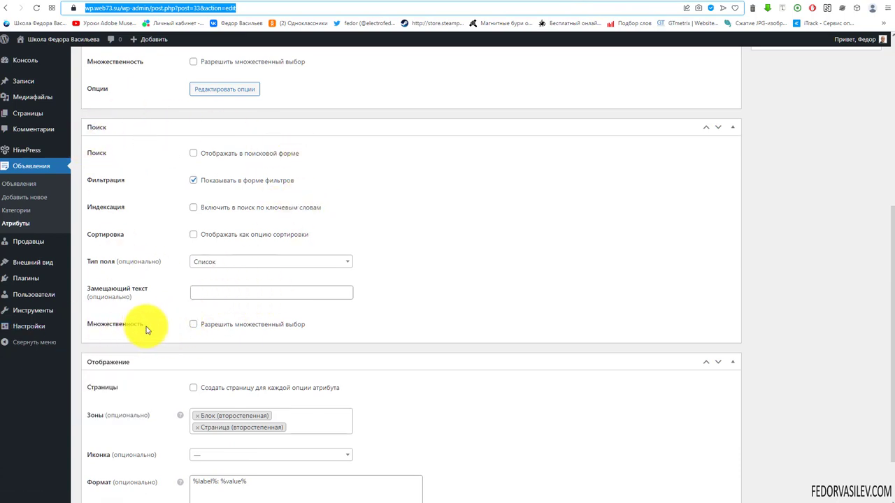
pyautogui.click(193, 325)
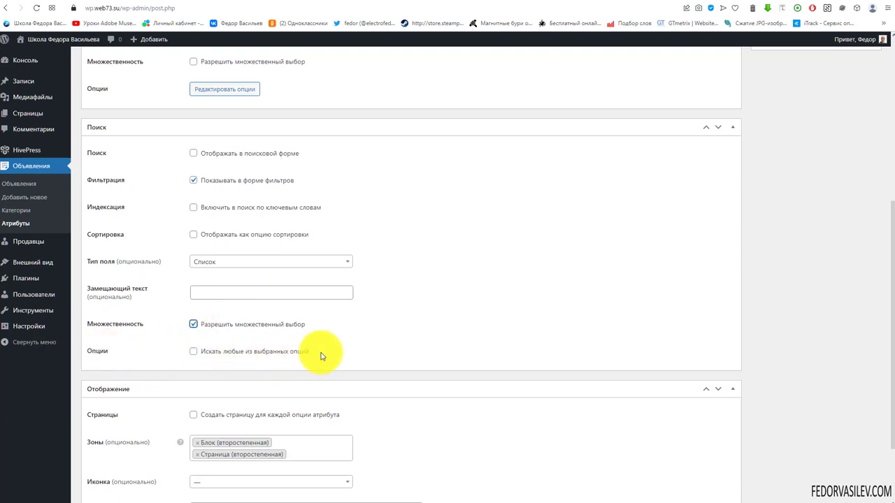
pyautogui.click(194, 351)
pyautogui.scroll(5, 382, 330)
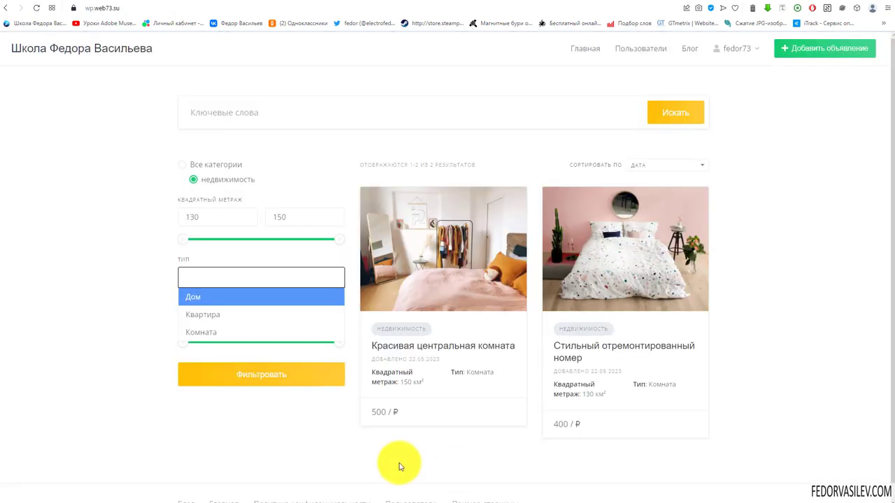
# Step: Add Дом and Комната to the Тип filter on the listings page
pyautogui.click(91, 285)
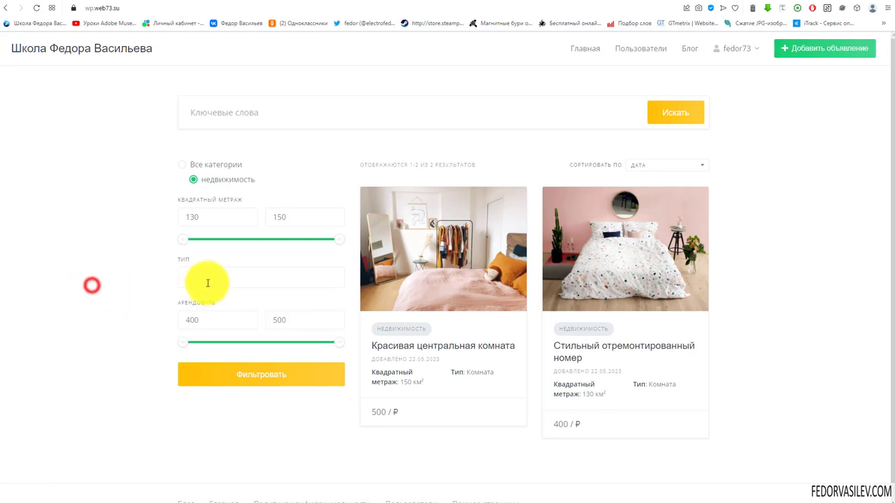
pyautogui.click(209, 280)
pyautogui.click(201, 301)
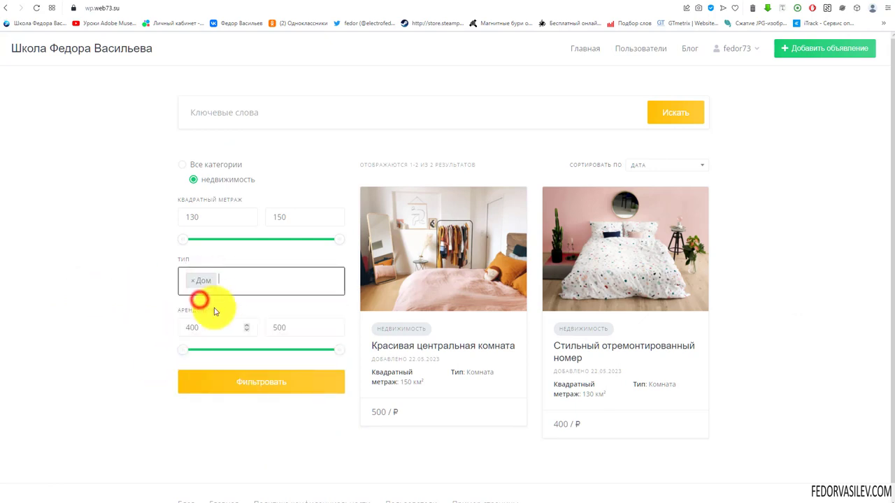
pyautogui.click(230, 280)
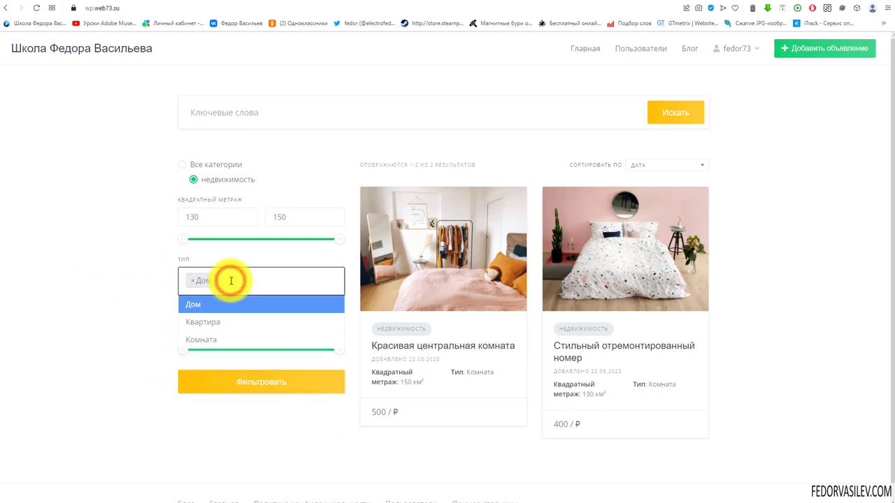
pyautogui.click(200, 339)
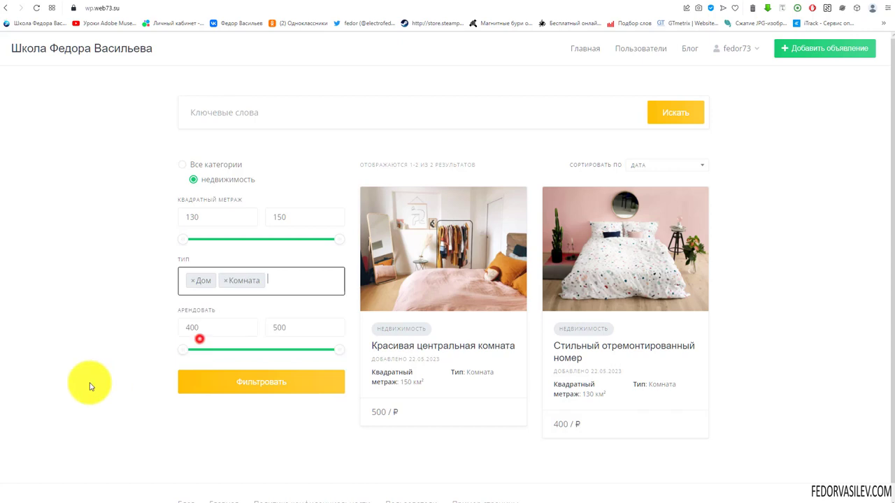
pyautogui.click(267, 283)
pyautogui.click(142, 291)
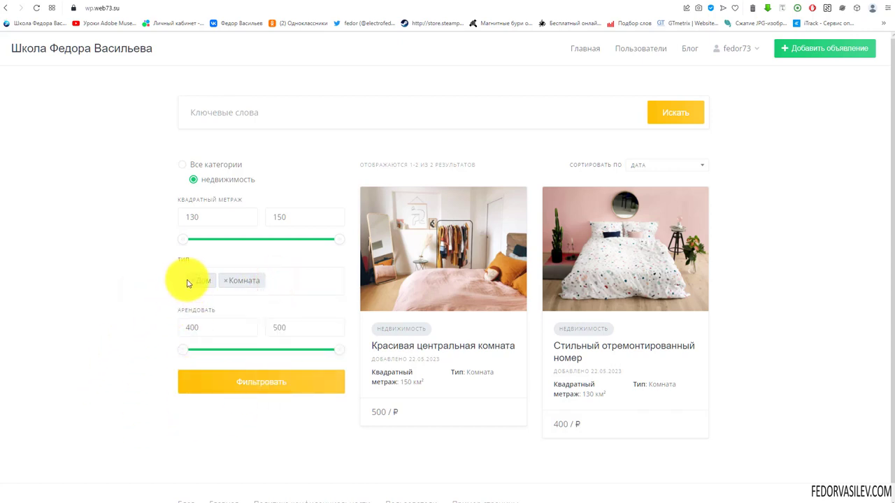
# Step: Remove Дом and Комната, leaving the Тип filter empty
pyautogui.click(193, 284)
pyautogui.click(141, 290)
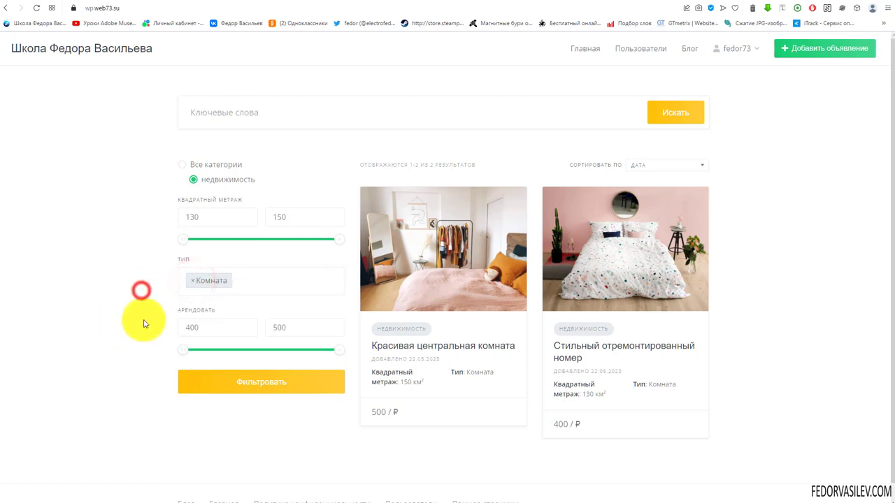
pyautogui.click(193, 284)
pyautogui.click(128, 278)
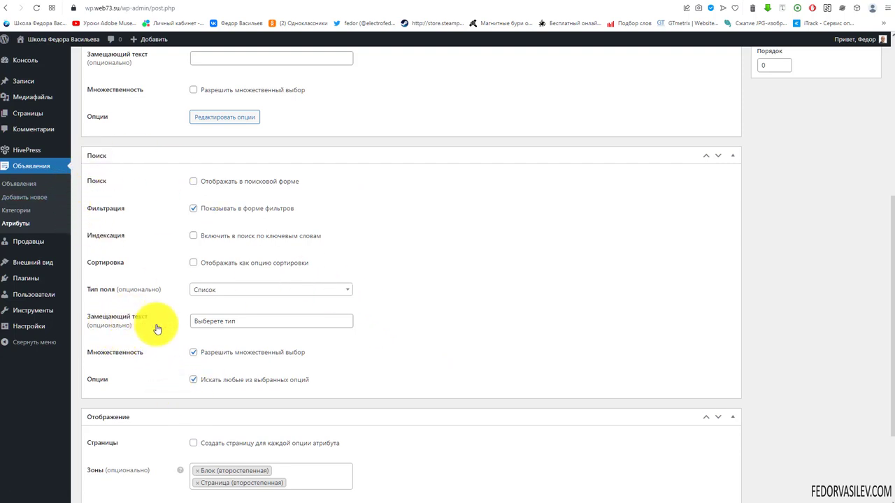
# Step: Change the Тип placeholder to 'Выберите тип' and check it in the listings filter
pyautogui.click(262, 321)
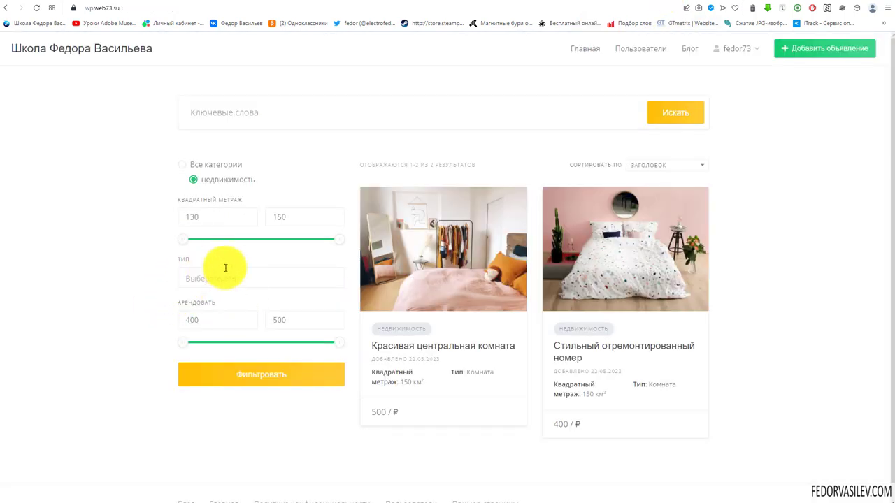
pyautogui.click(209, 278)
pyautogui.click(196, 316)
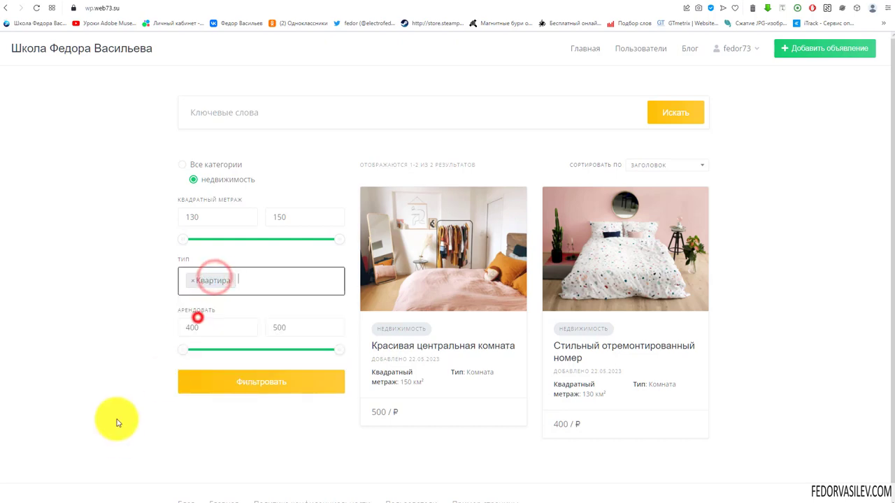
pyautogui.click(191, 281)
pyautogui.click(116, 288)
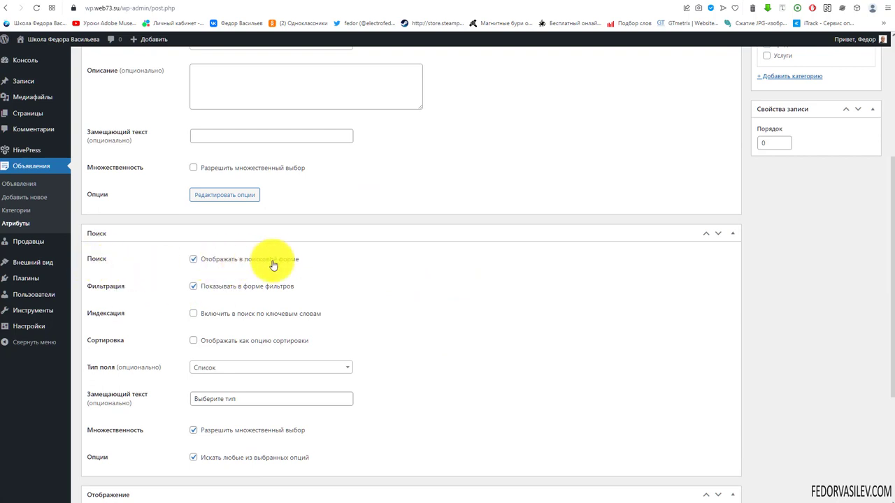
pyautogui.click(649, 2)
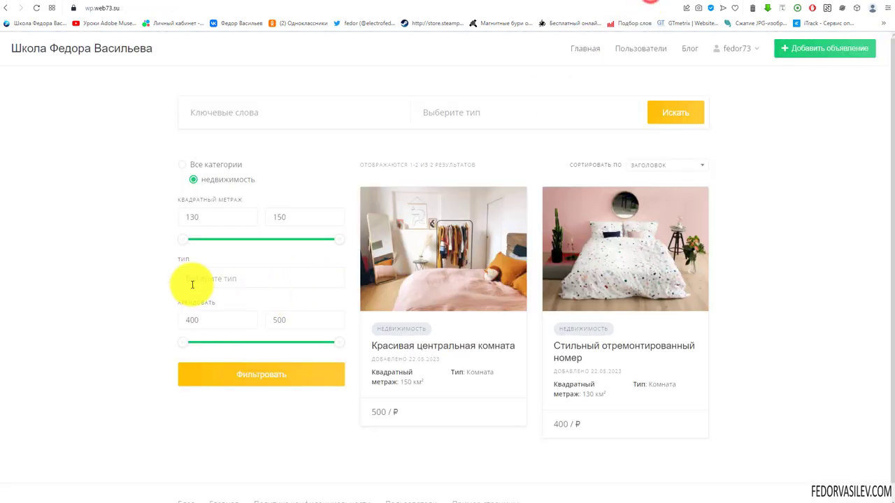
pyautogui.click(193, 280)
pyautogui.click(155, 284)
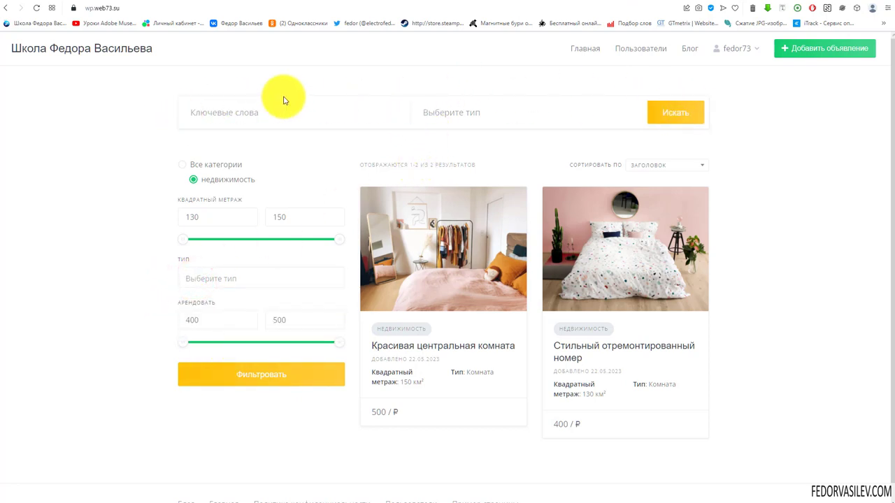
# Step: Test picking Дом and Квартира in the search form's type field
pyautogui.click(450, 111)
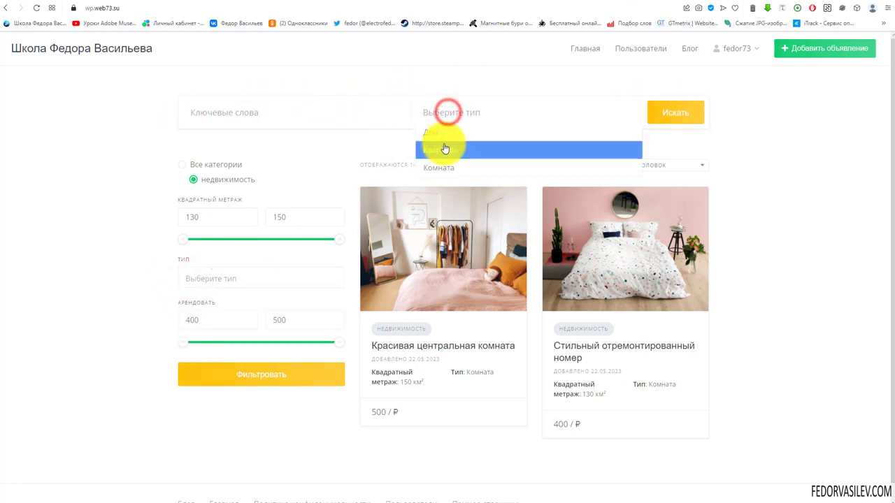
pyautogui.click(440, 132)
pyautogui.click(485, 112)
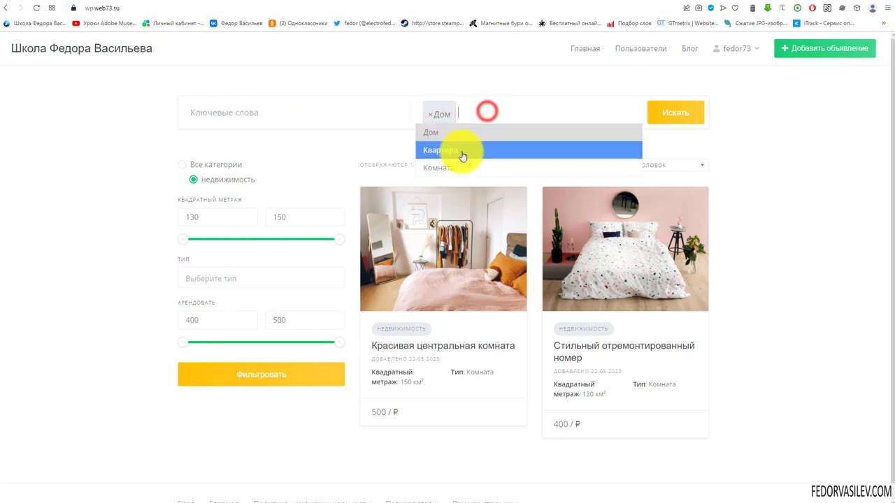
pyautogui.click(460, 150)
pyautogui.click(430, 113)
pyautogui.click(429, 115)
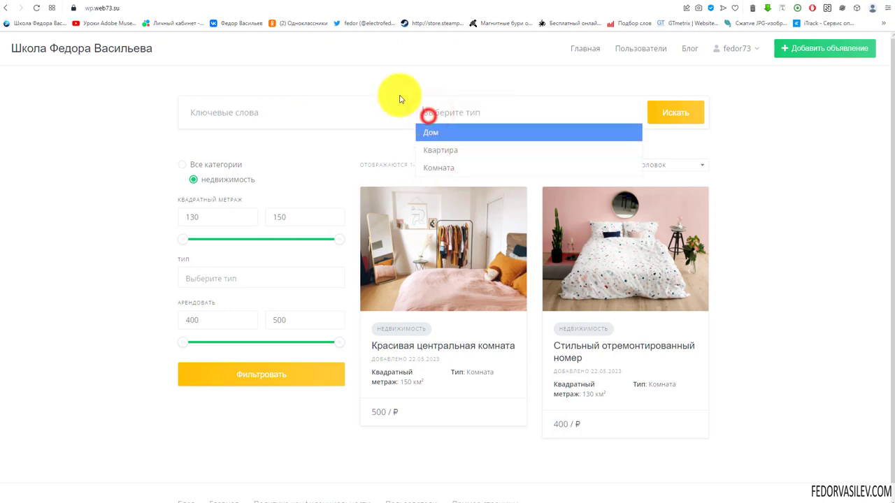
pyautogui.click(392, 70)
pyautogui.click(435, 110)
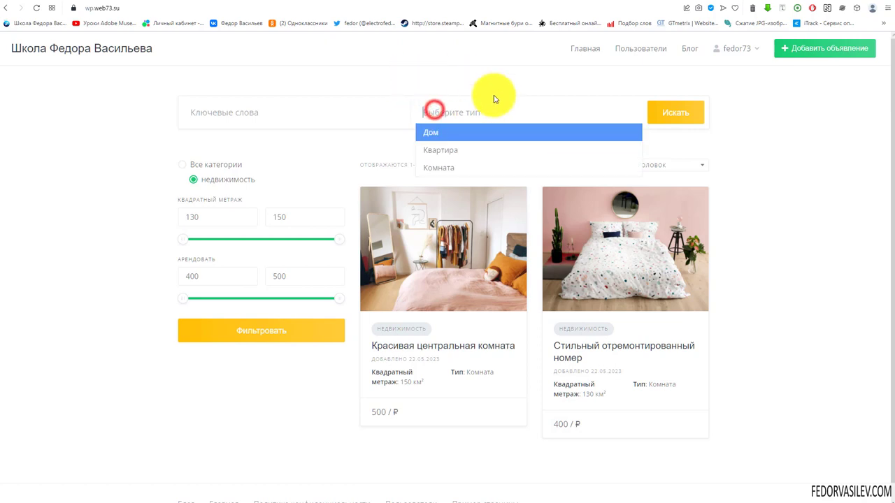
pyautogui.click(425, 75)
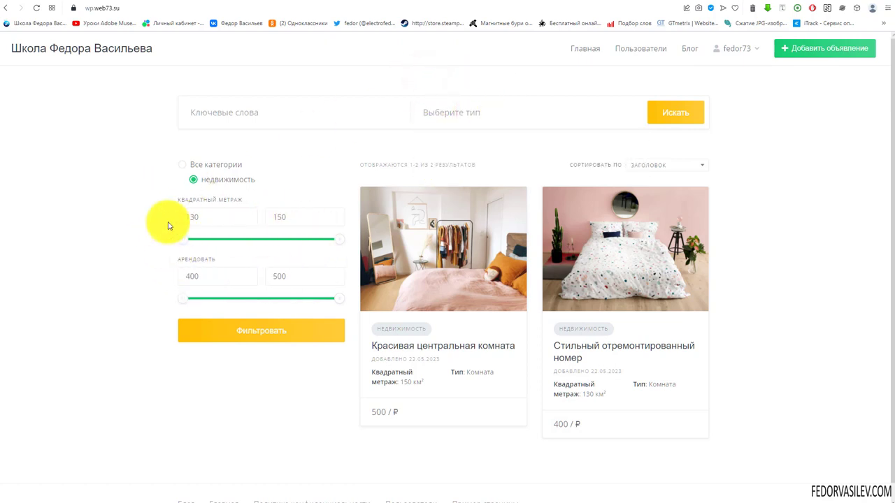
# Step: Review the Тип attribute settings in the admin
pyautogui.click(627, 2)
pyautogui.scroll(-5, 396, 210)
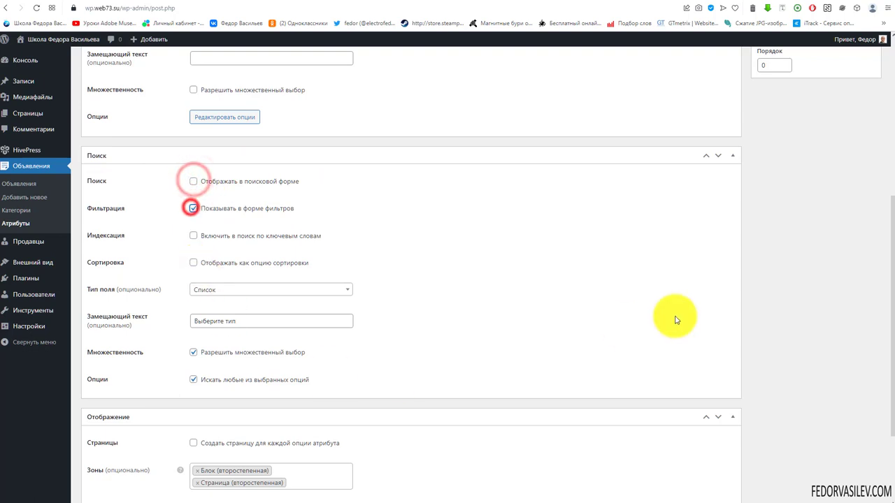
pyautogui.scroll(5, 629, 342)
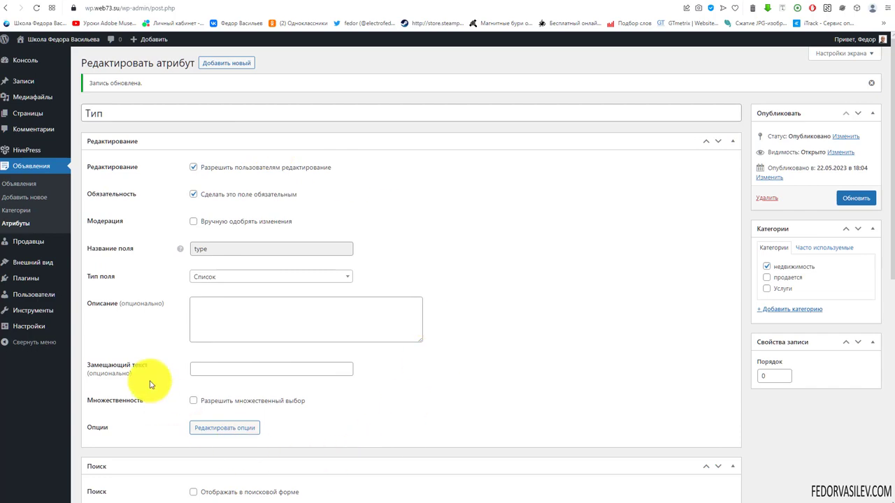
pyautogui.scroll(-5, 341, 217)
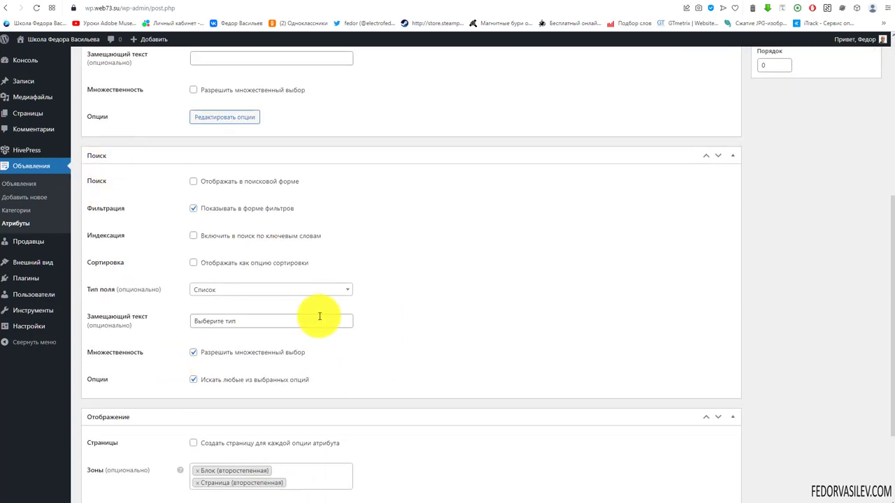
pyautogui.scroll(5, 406, 354)
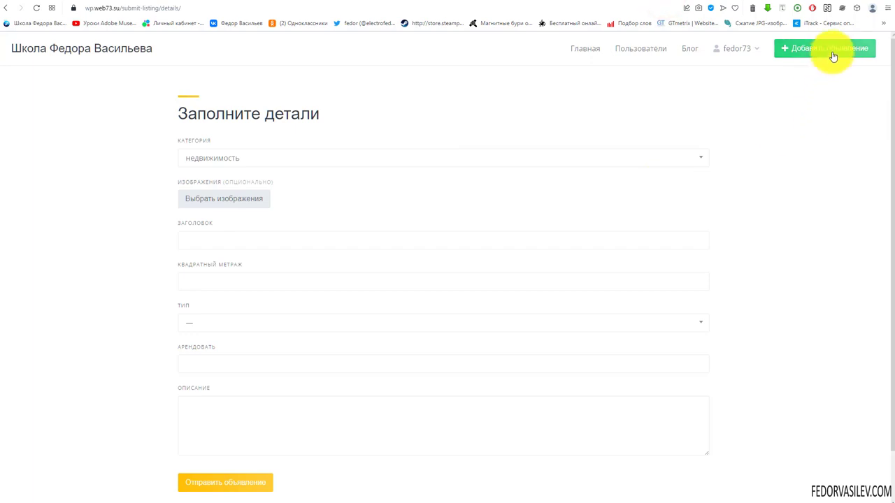
# Step: Check the Тип options and its description 'описание типа'
pyautogui.click(184, 322)
pyautogui.click(185, 324)
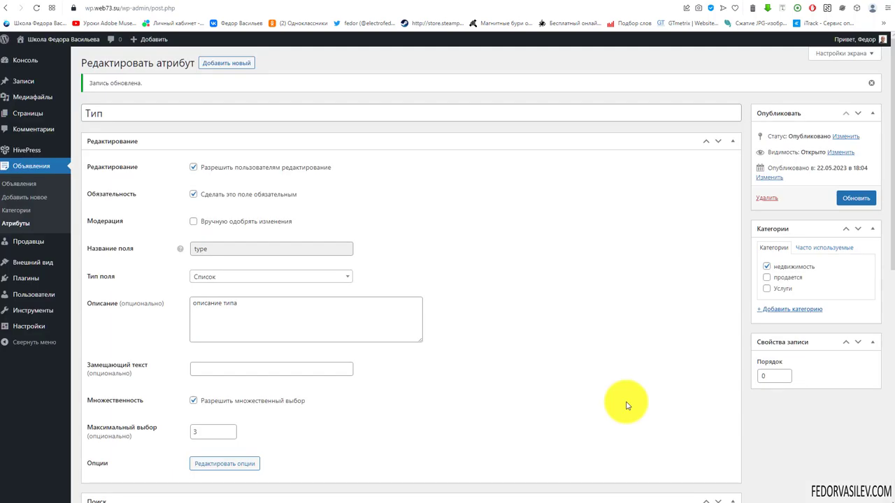
pyautogui.moveTo(237, 306); pyautogui.dragTo(190, 303)
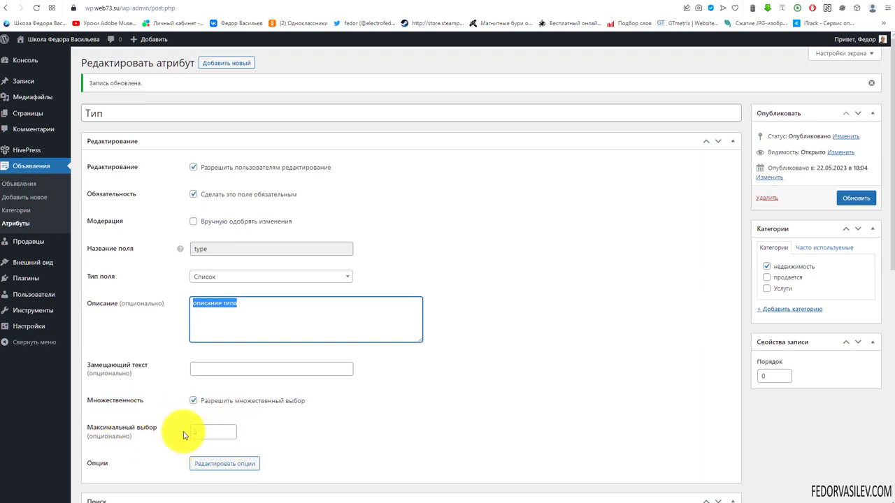
# Step: Test the Тип field on the listing form, adding and removing Дом and Квартира
pyautogui.click(641, 7)
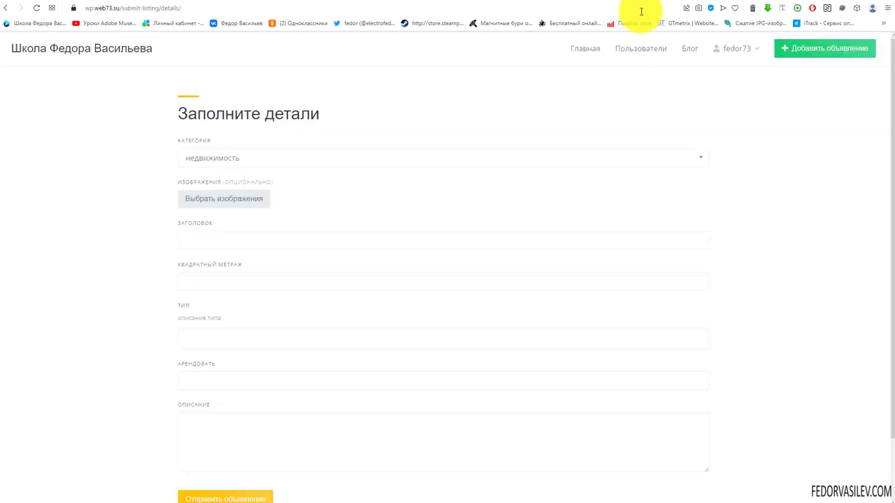
pyautogui.click(195, 338)
pyautogui.click(198, 356)
pyautogui.click(236, 342)
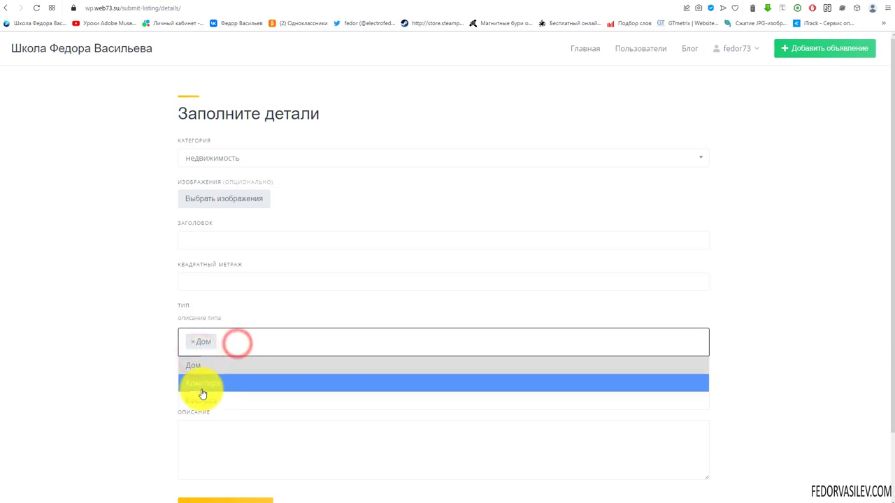
pyautogui.click(201, 383)
pyautogui.click(192, 345)
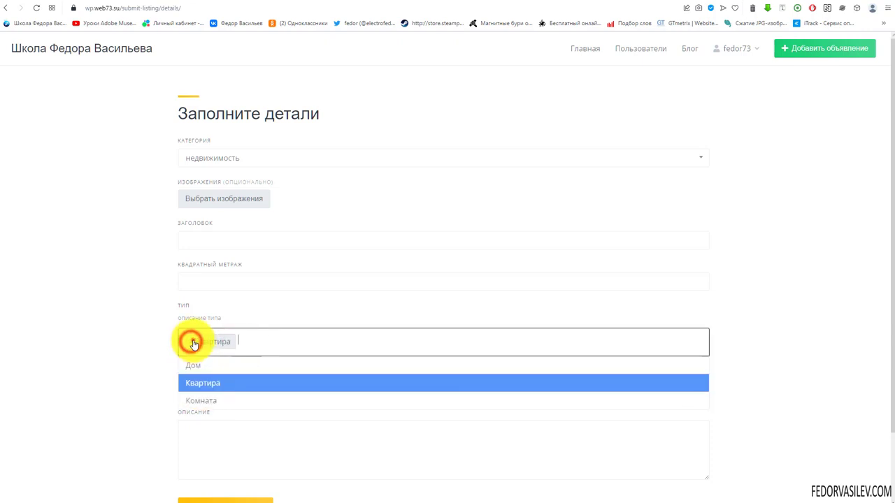
pyautogui.click(193, 342)
pyautogui.moveTo(232, 323); pyautogui.dragTo(195, 318)
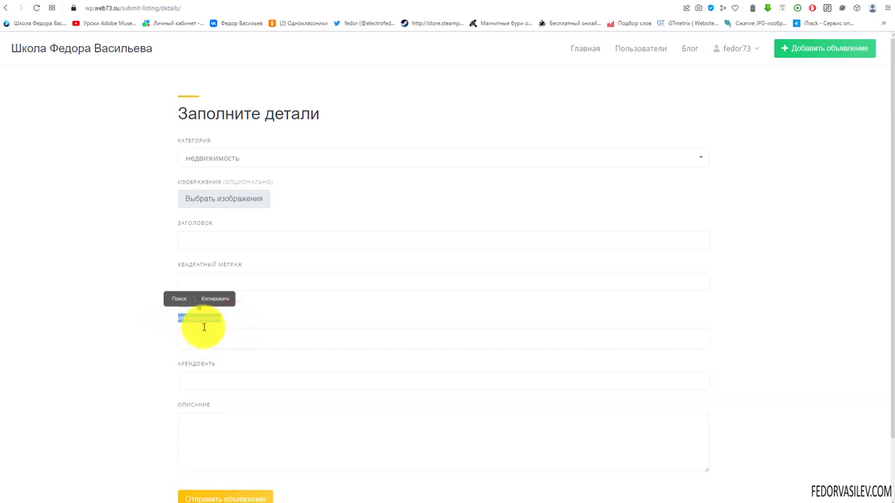
pyautogui.click(221, 308)
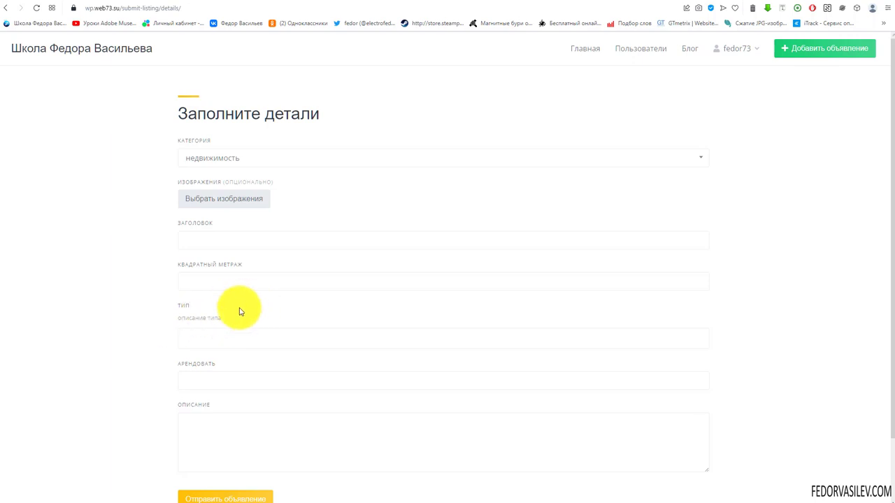
# Step: Recheck the Тип settings with a 3-choice limit against the listing details form
pyautogui.click(610, 2)
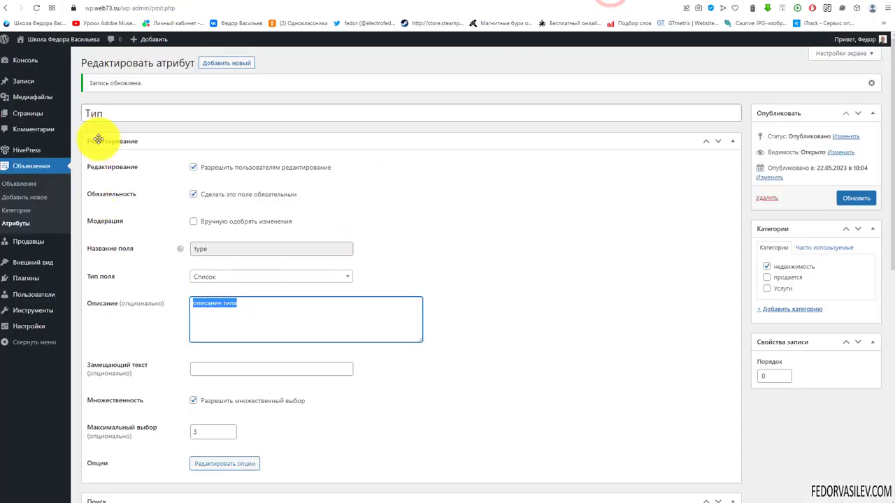
pyautogui.scroll(-2, 174, 401)
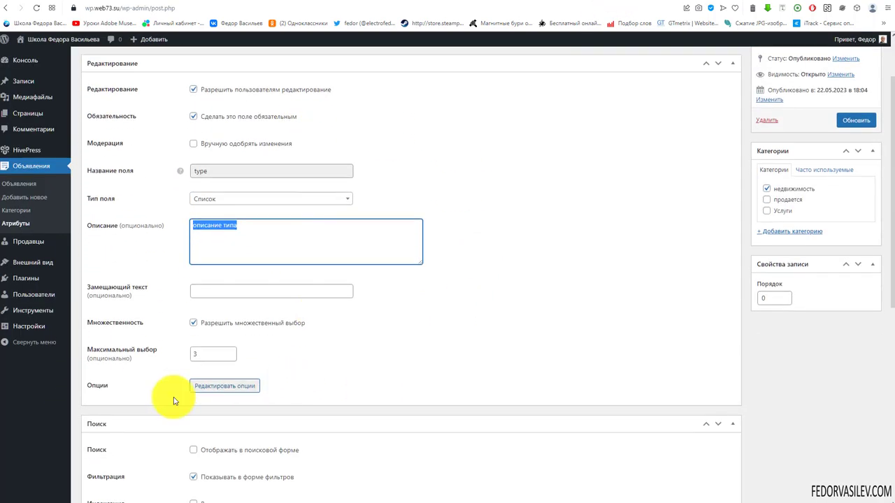
pyautogui.scroll(2, 400, 234)
pyautogui.click(660, 2)
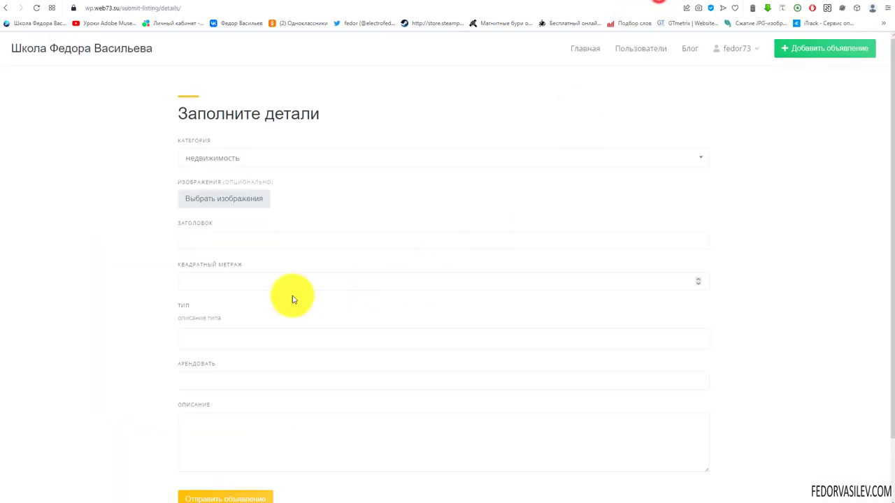
pyautogui.scroll(-1, 273, 266)
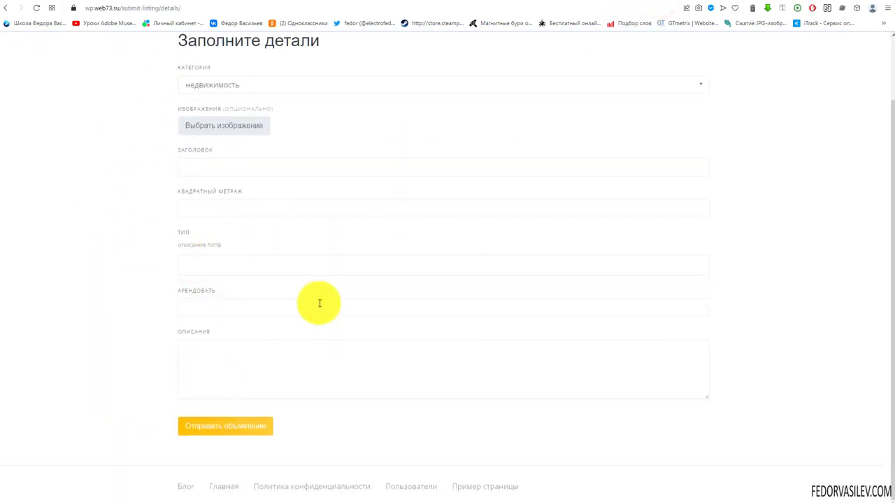
pyautogui.scroll(1, 320, 300)
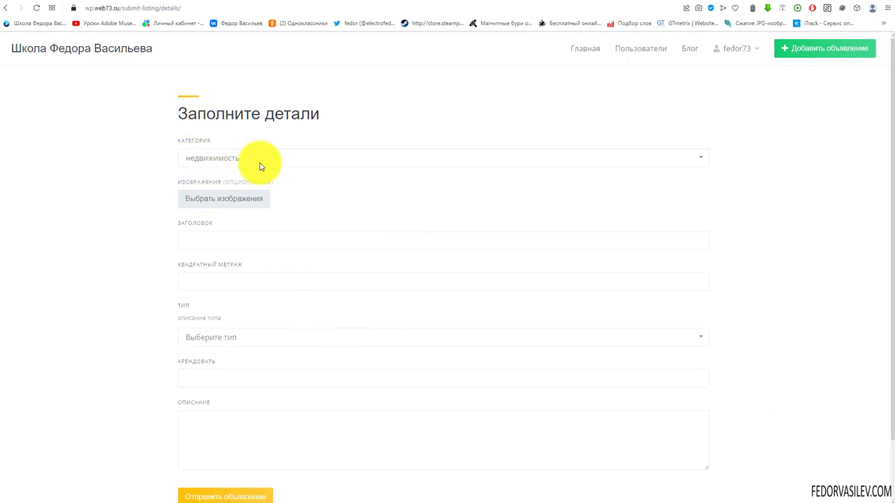
# Step: Upload image-7.jpg as the new listing's first photo
pyautogui.click(228, 202)
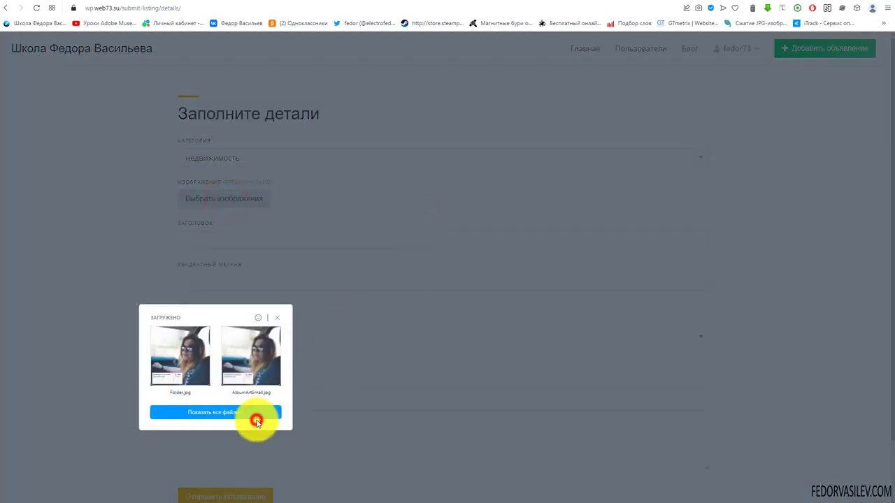
pyautogui.click(256, 420)
pyautogui.click(145, 271)
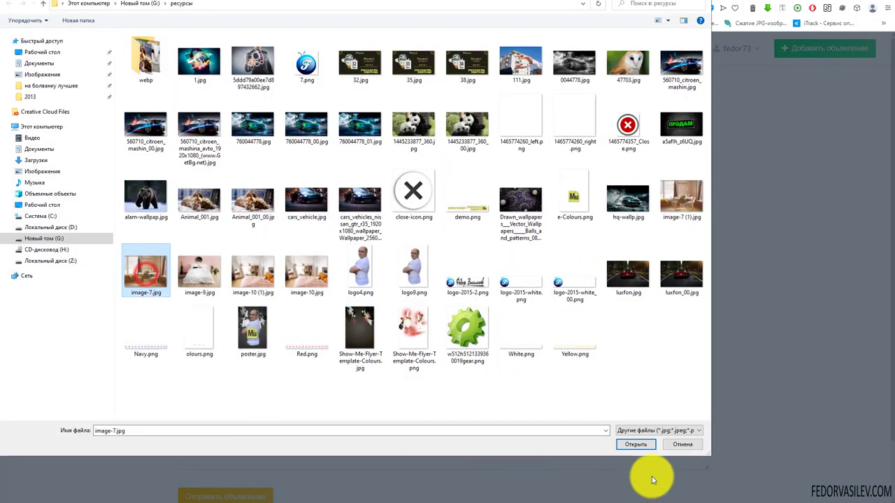
pyautogui.click(635, 445)
# Step: Paste the title 'Уютная центральная студия' and set the type to Квартира
pyautogui.rightClick(231, 324)
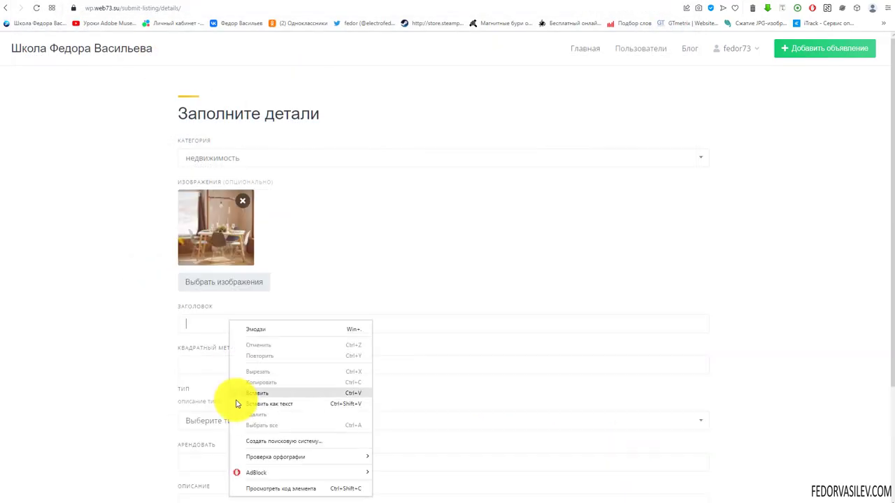
pyautogui.click(250, 391)
pyautogui.scroll(-1, 464, 373)
pyautogui.click(385, 288)
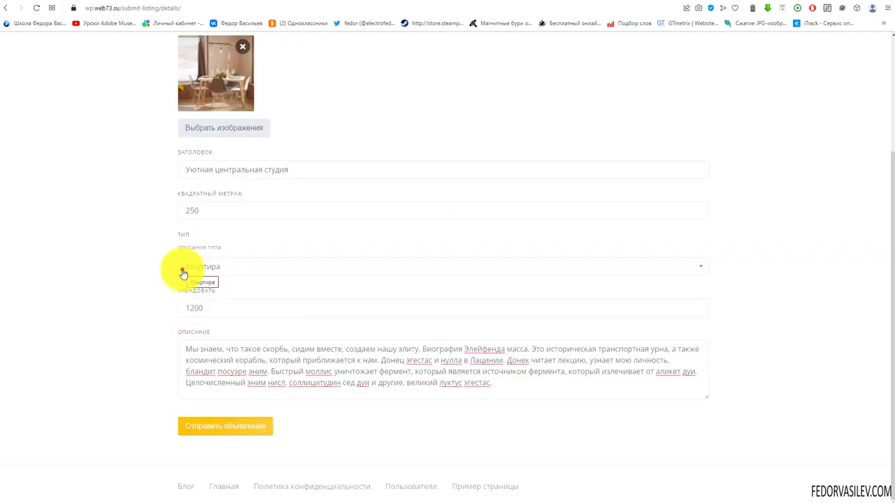
pyautogui.click(184, 273)
pyautogui.click(167, 269)
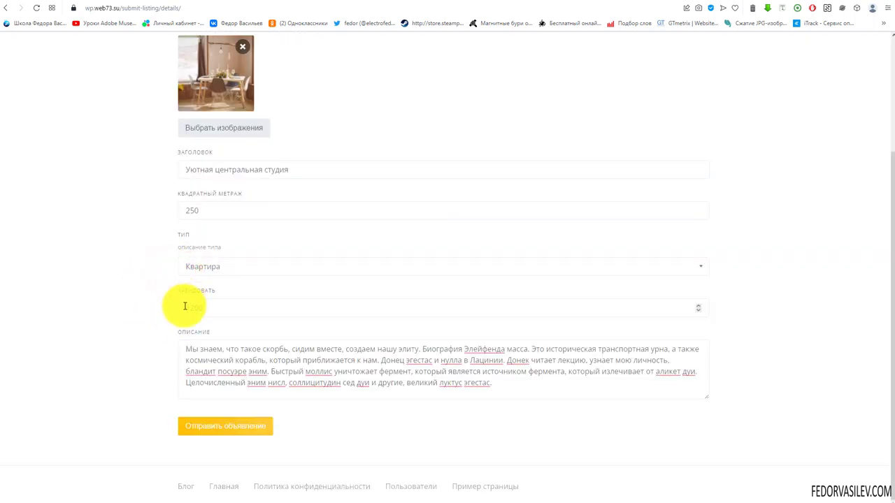
# Step: Upload two more photos, image-9.jpg and image-10 (1).jpg
pyautogui.scroll(2, 269, 355)
pyautogui.moveTo(209, 226)
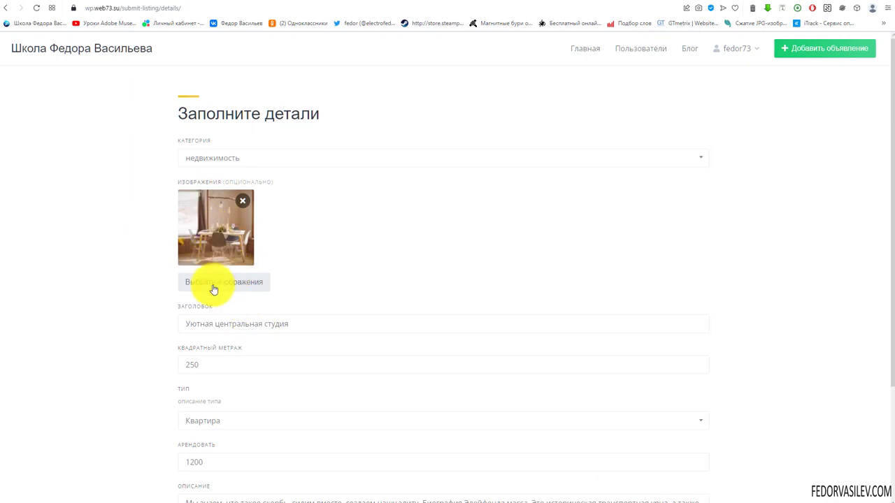
pyautogui.click(213, 287)
pyautogui.click(199, 255)
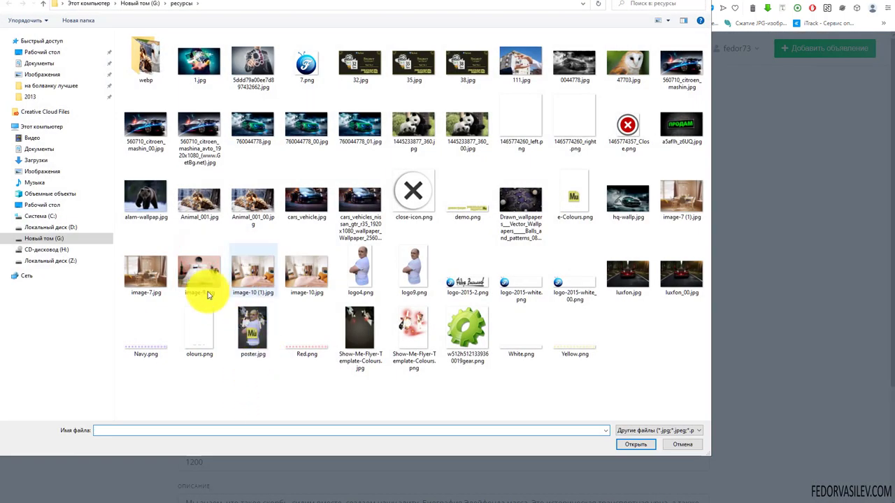
pyautogui.click(200, 271)
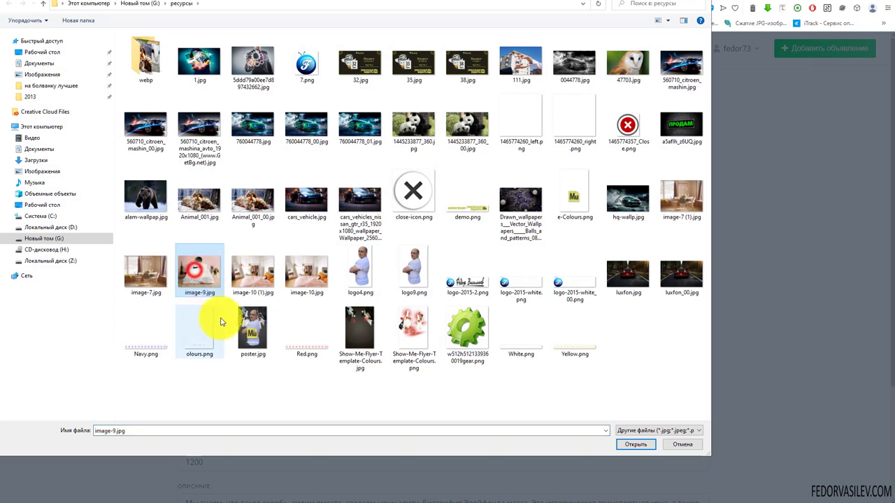
pyautogui.keyDown('ctrl'); pyautogui.click(247, 280); pyautogui.keyUp('ctrl')
pyautogui.click(636, 450)
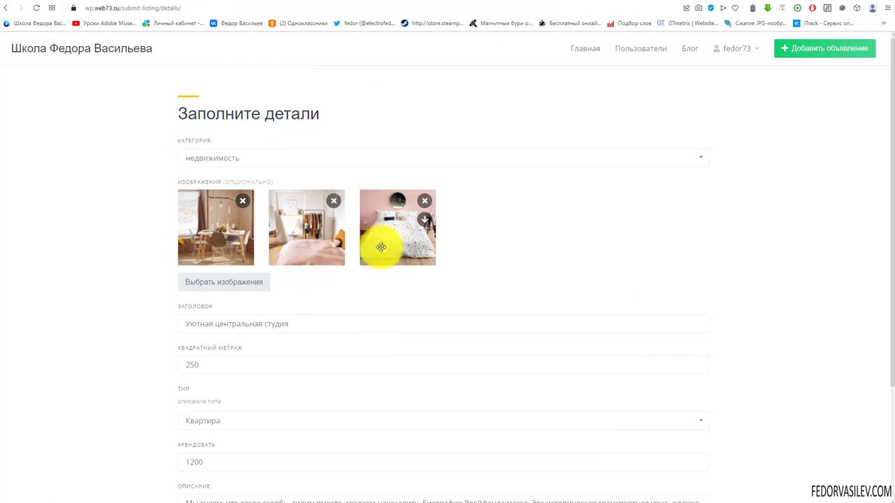
# Step: Move the terrazzo bedroom photo into second place and submit the listing
pyautogui.moveTo(385, 232); pyautogui.dragTo(292, 231)
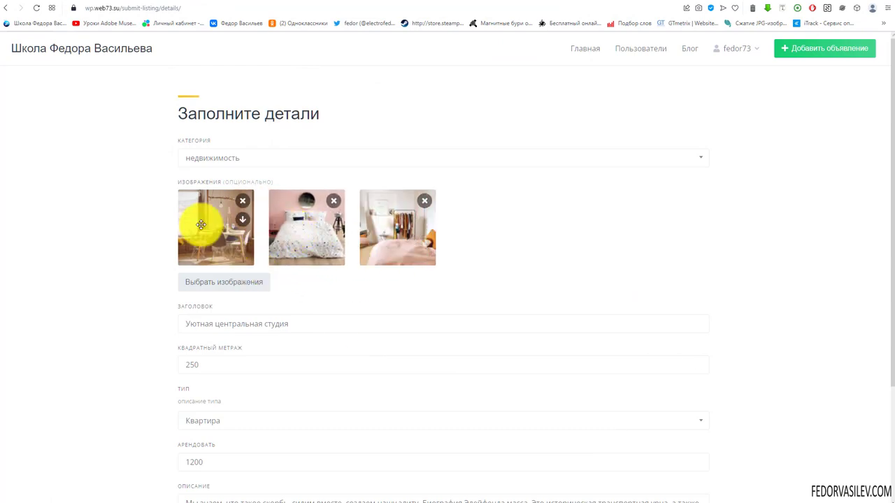
pyautogui.scroll(-2, 403, 294)
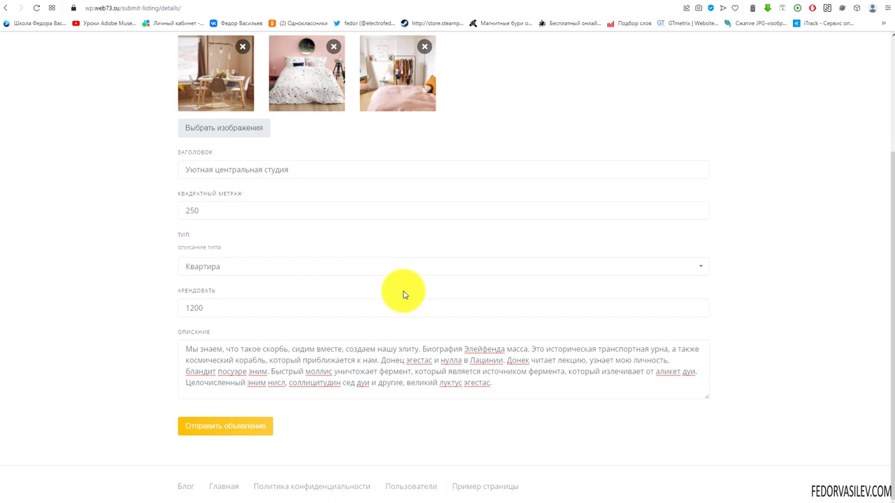
pyautogui.click(219, 432)
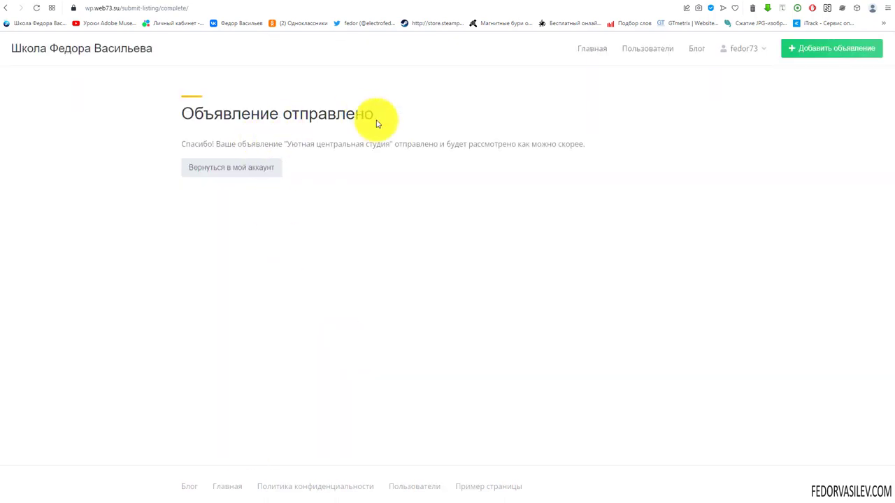
# Step: Set the studio listing's status to Опубликовано through Quick Edit and save it
pyautogui.click(605, 3)
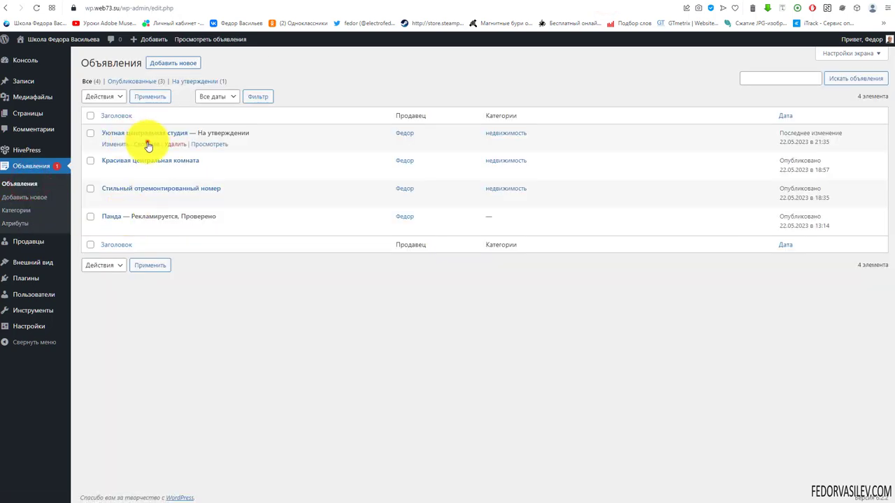
pyautogui.click(146, 143)
pyautogui.click(630, 135)
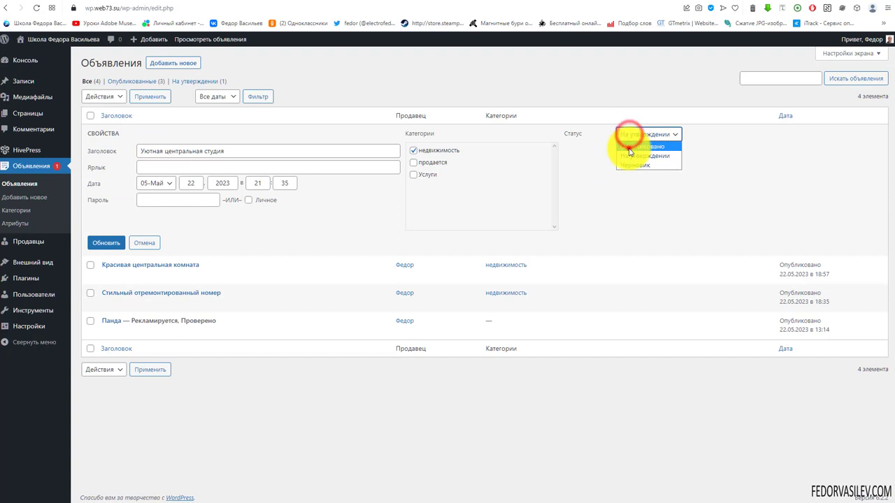
pyautogui.click(629, 147)
pyautogui.click(114, 243)
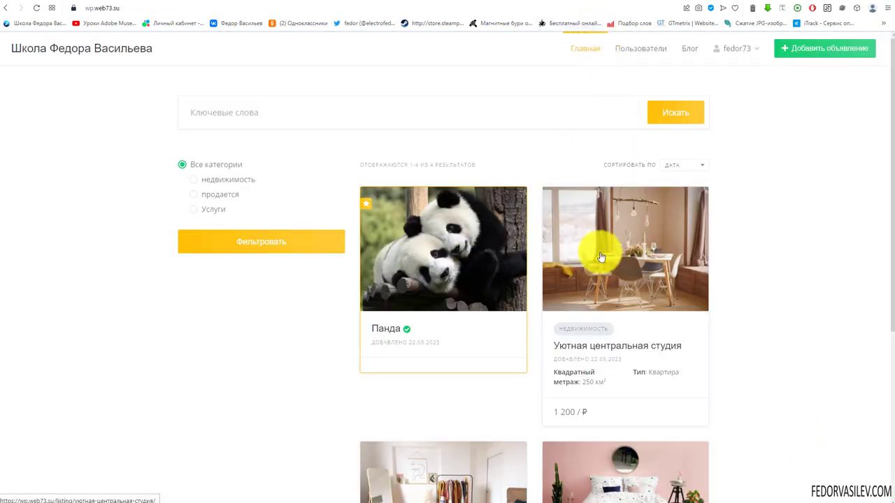
# Step: Open the Уютная центральная студия listing page on the public site
pyautogui.click(599, 249)
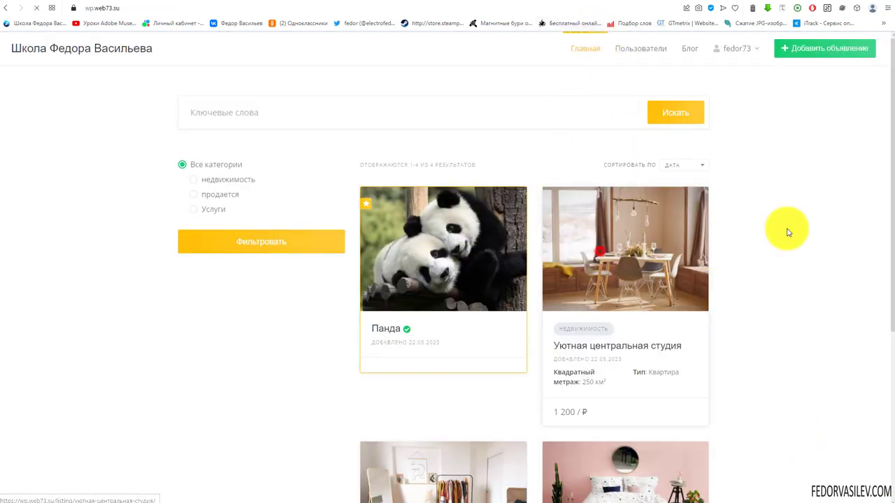
pyautogui.scroll(-2, 352, 361)
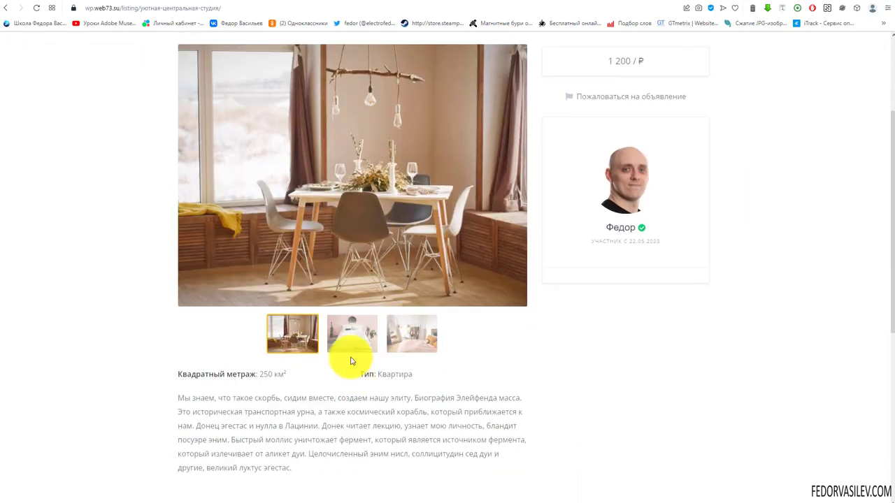
pyautogui.scroll(2, 368, 293)
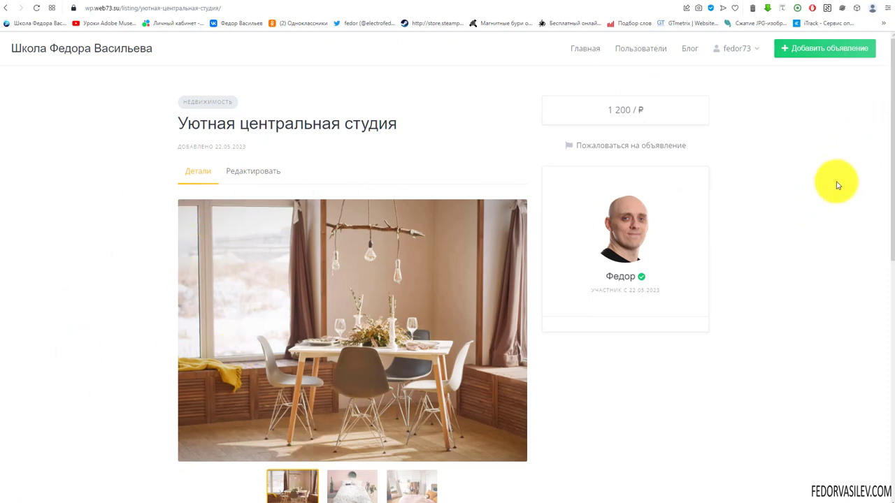
pyautogui.moveTo(890, 128); pyautogui.dragTo(881, 200)
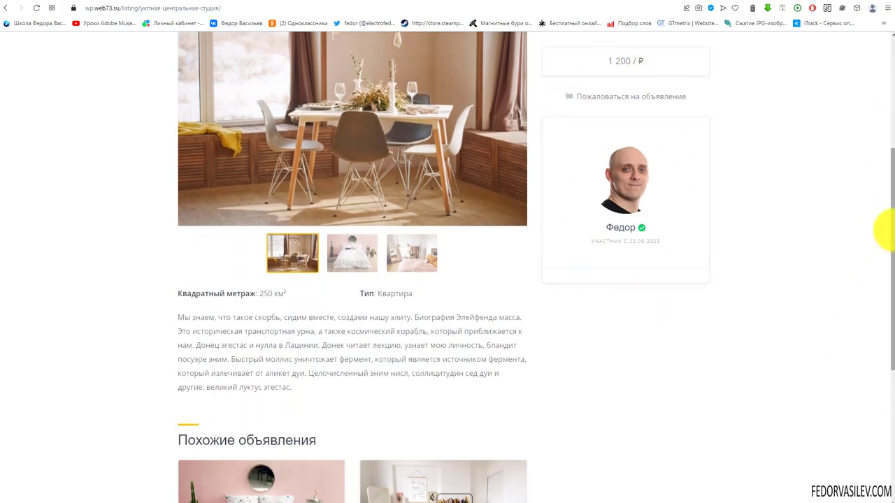
pyautogui.moveTo(890, 231); pyautogui.dragTo(888, 370)
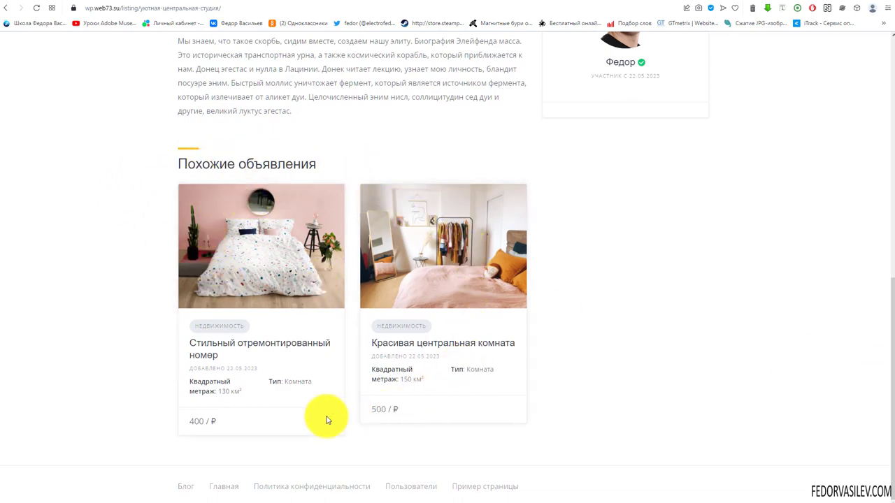
pyautogui.scroll(2, 160, 350)
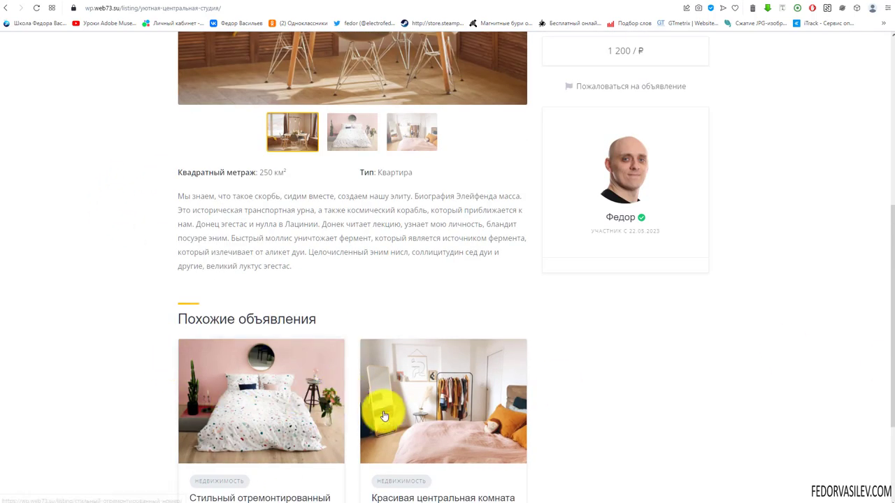
pyautogui.scroll(3, 384, 416)
# Step: View the second and third gallery photos of the studio listing
pyautogui.click(343, 365)
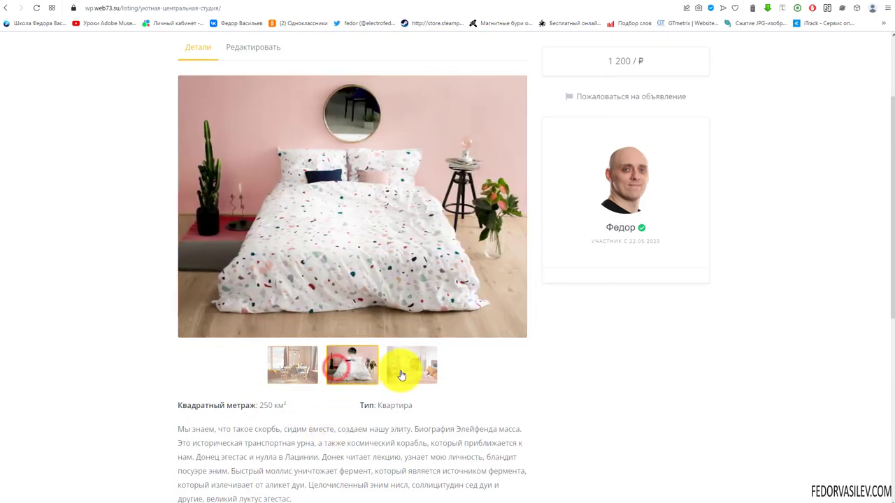
pyautogui.click(402, 375)
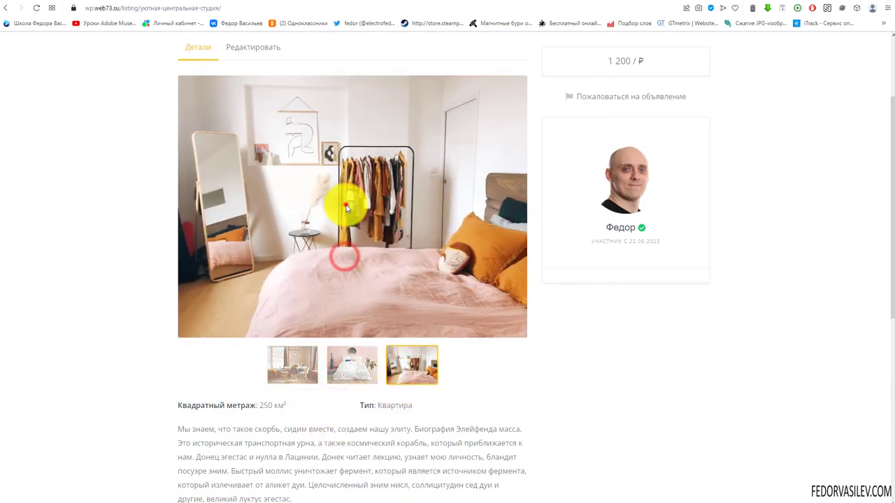
pyautogui.click(300, 188)
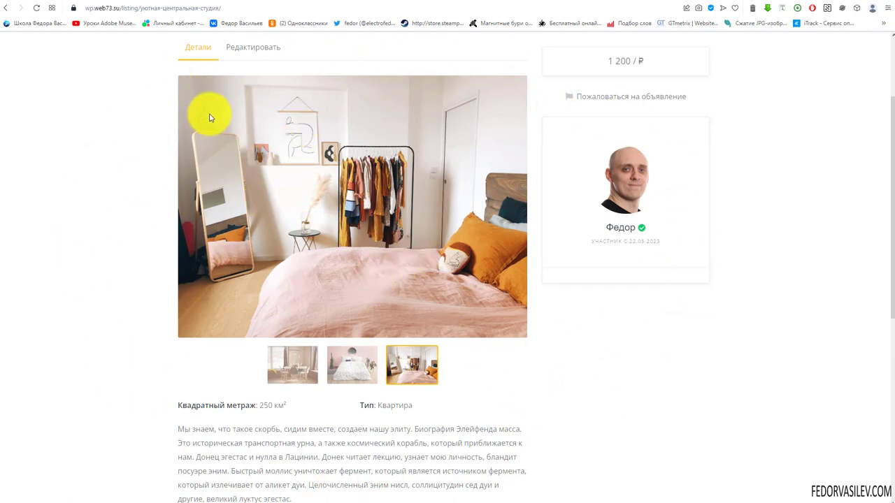
pyautogui.scroll(2, 392, 265)
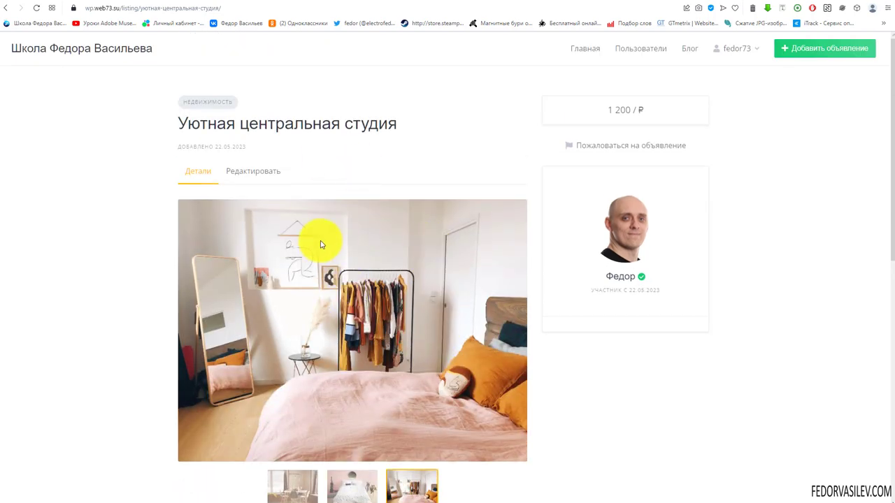
pyautogui.click(244, 172)
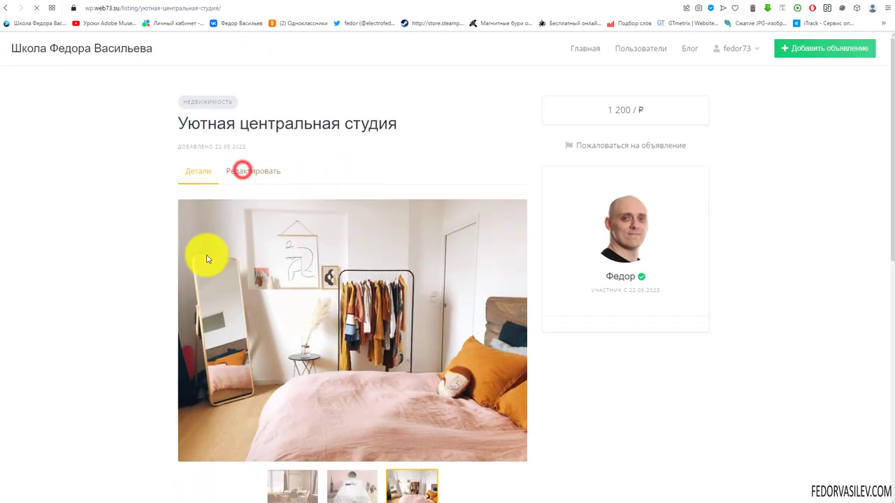
# Step: Look over the listing's edit form, then return to the admin listings
pyautogui.scroll(-2, 296, 262)
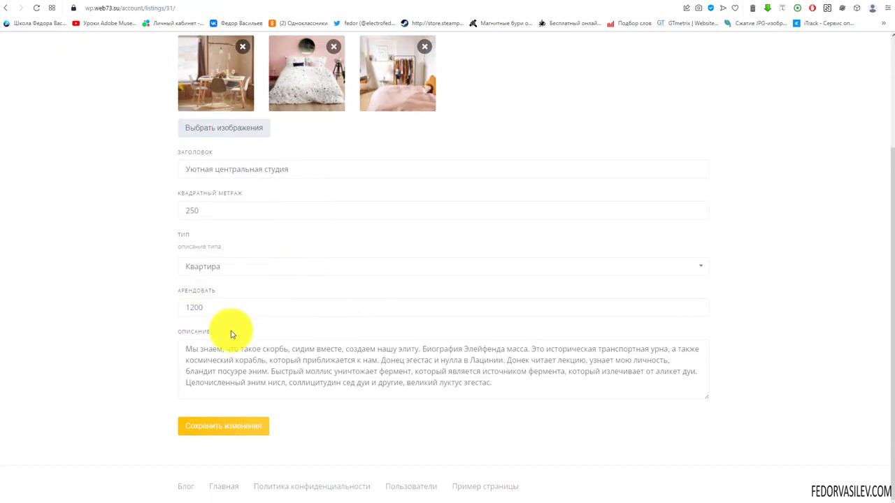
pyautogui.scroll(2, 230, 334)
pyautogui.doubleClick(7, 9)
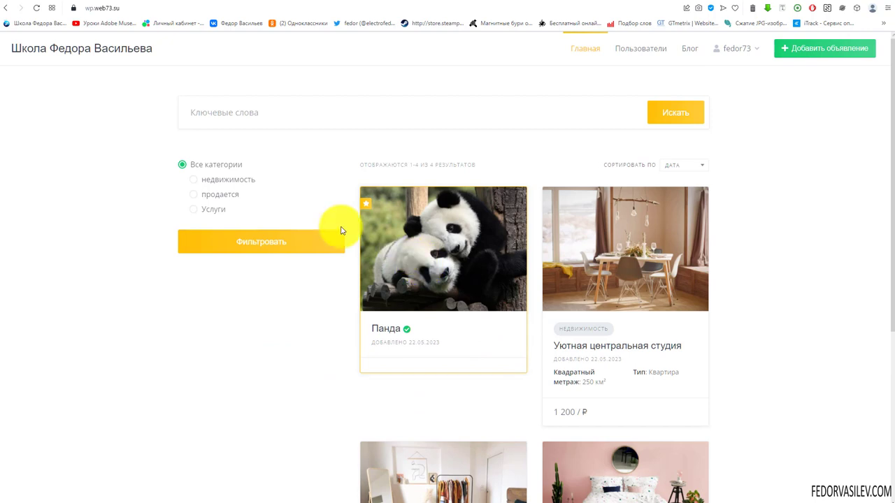
pyautogui.click(598, 2)
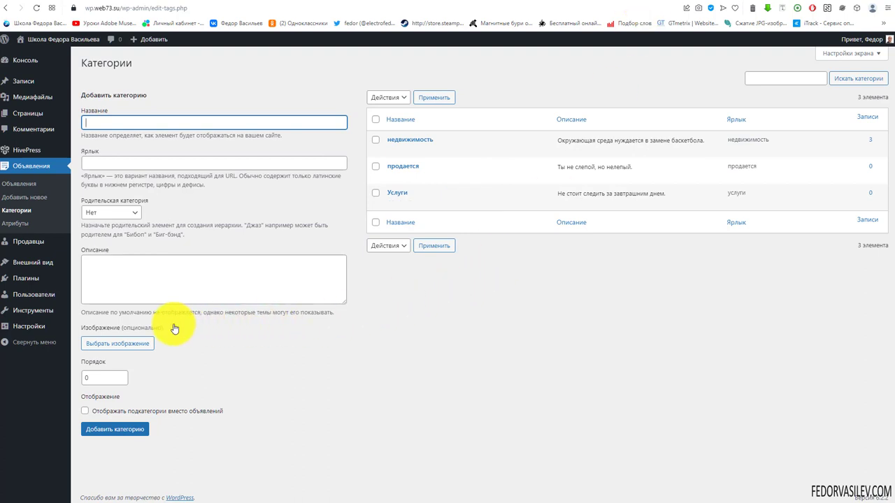
# Step: Go to Продавцы › Атрибуты in the admin sidebar
pyautogui.moveTo(51, 279)
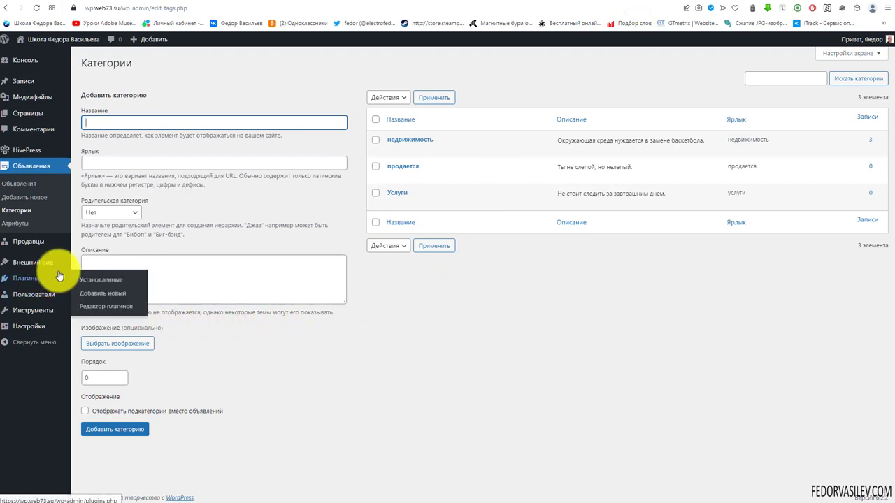
pyautogui.moveTo(55, 299)
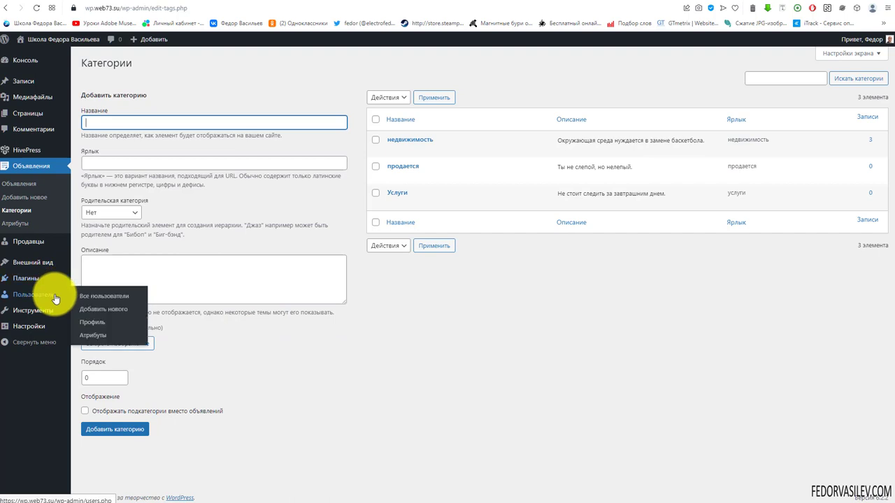
pyautogui.moveTo(29, 243)
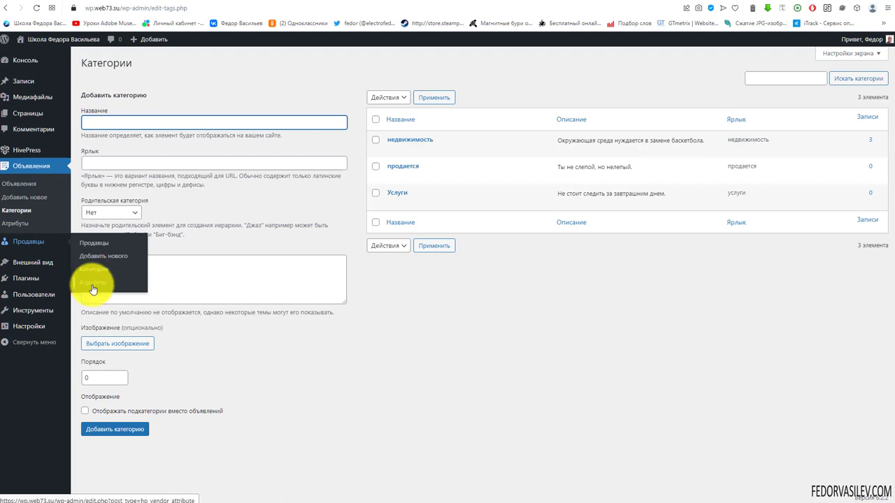
pyautogui.click(92, 286)
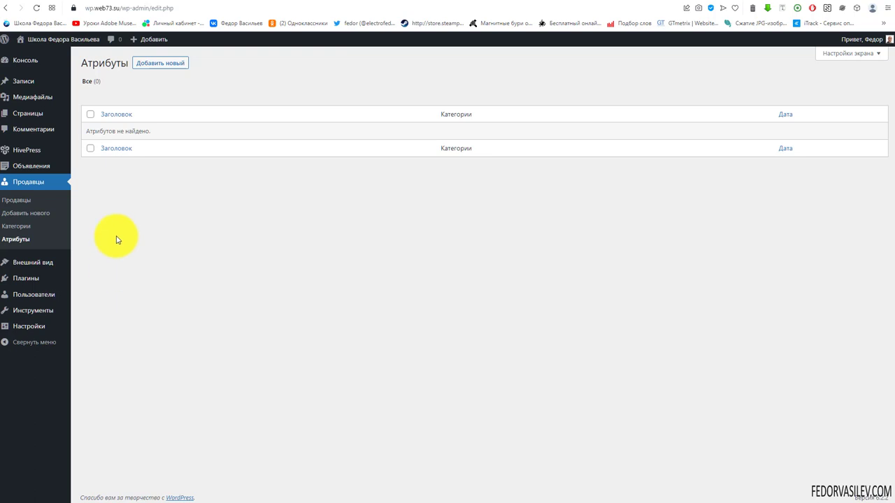
# Step: Start a new vendor attribute with field type Телефон
pyautogui.click(174, 65)
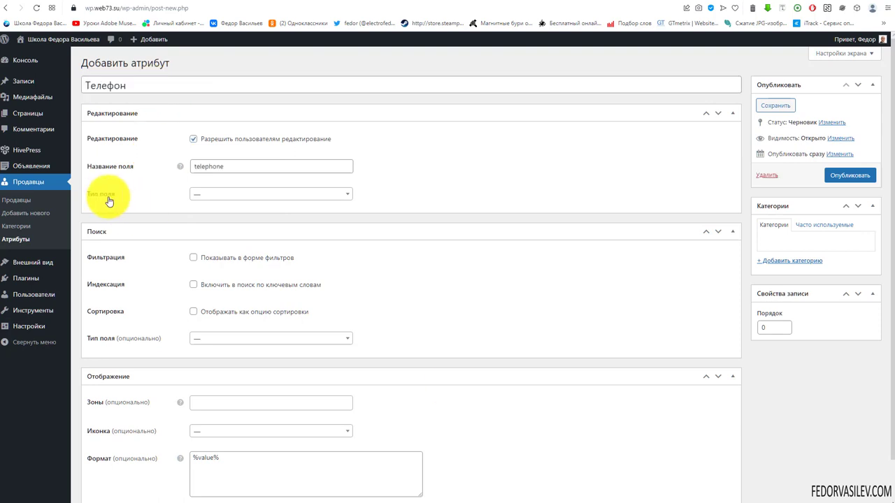
pyautogui.click(205, 195)
pyautogui.scroll(-5, 237, 266)
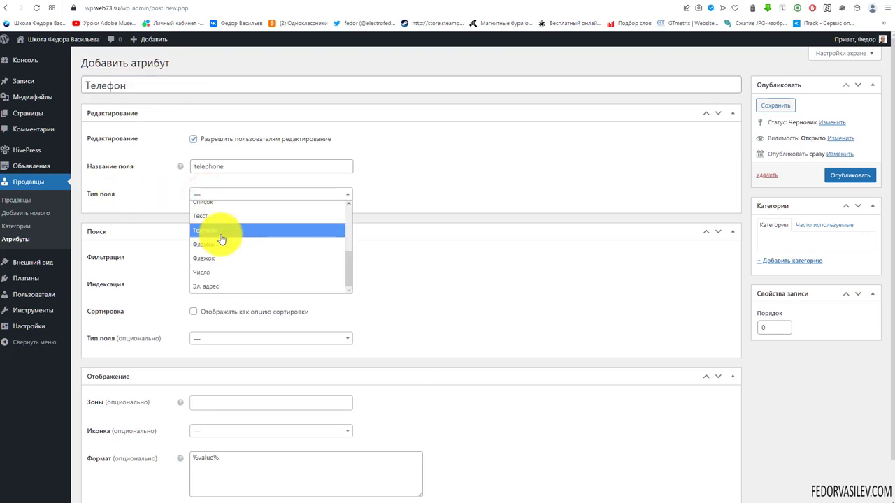
pyautogui.click(221, 238)
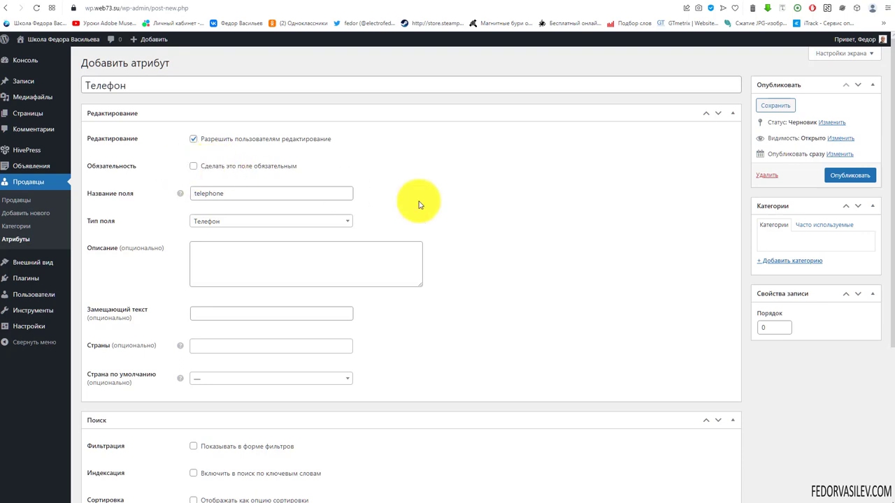
pyautogui.click(230, 265)
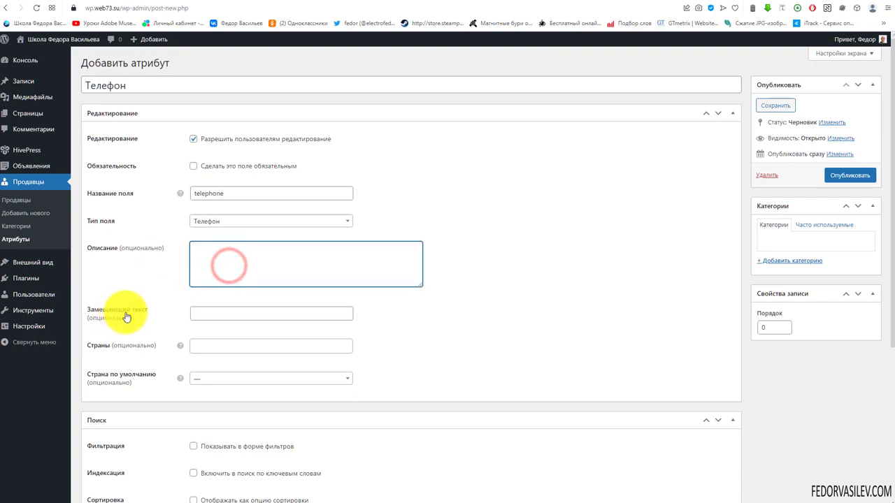
pyautogui.click(212, 314)
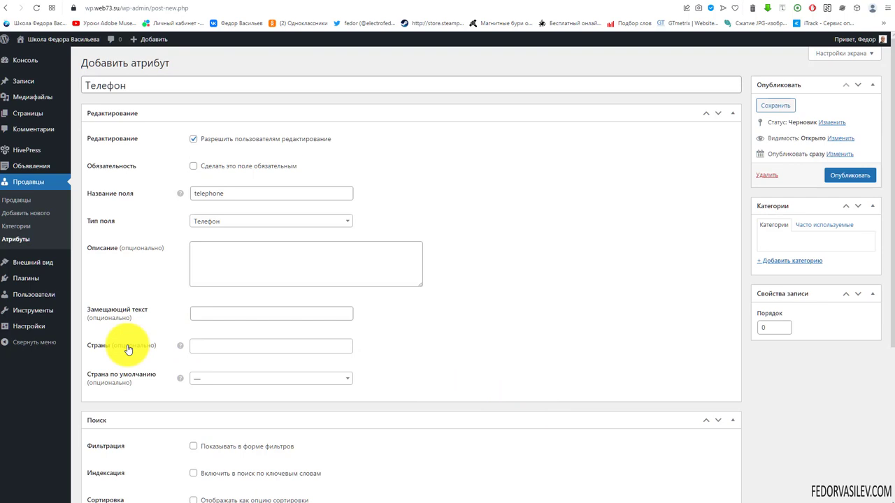
# Step: Limit the phone field's countries to RU with RU as default, then view the front page
pyautogui.click(200, 342)
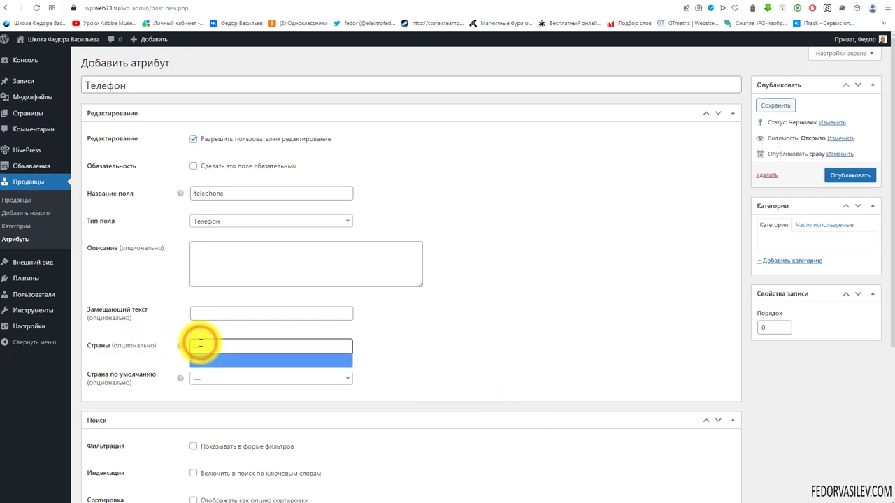
pyautogui.write('ru')
pyautogui.click(200, 362)
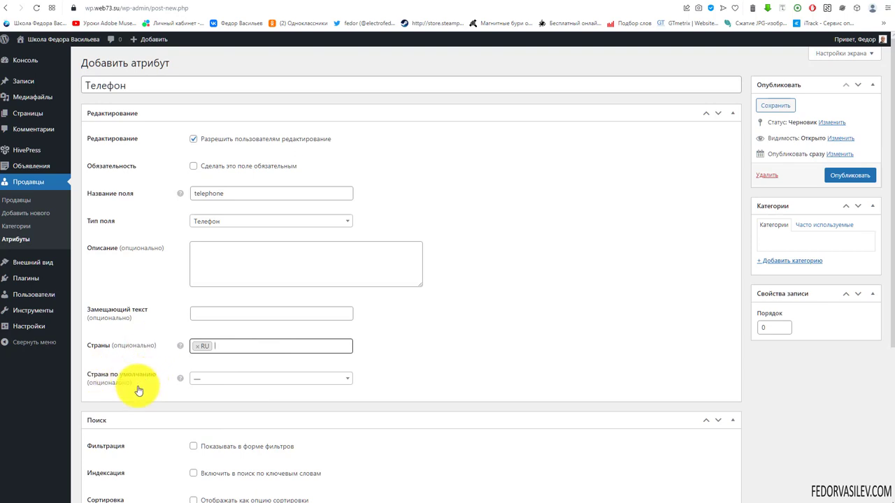
pyautogui.click(214, 379)
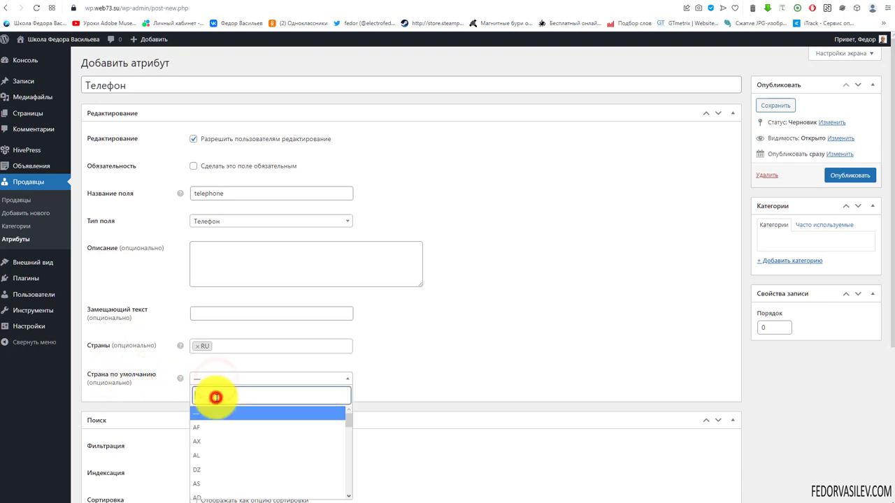
pyautogui.write('u')
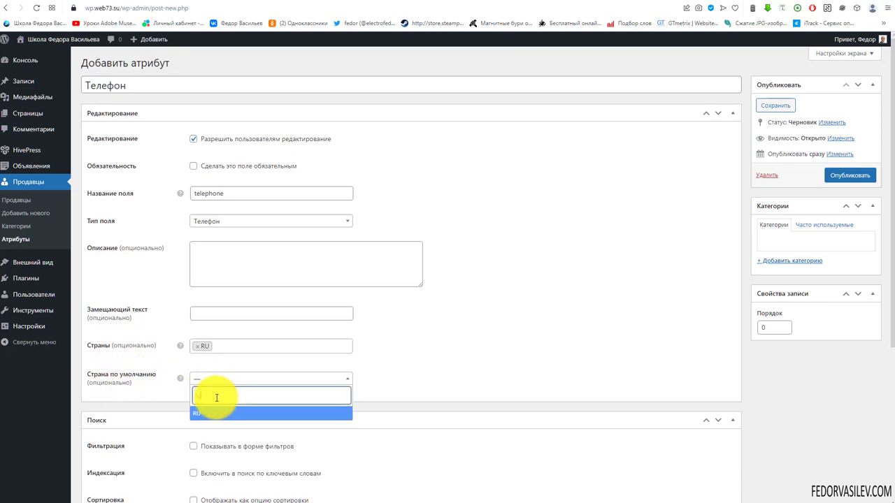
pyautogui.click(194, 415)
pyautogui.click(422, 374)
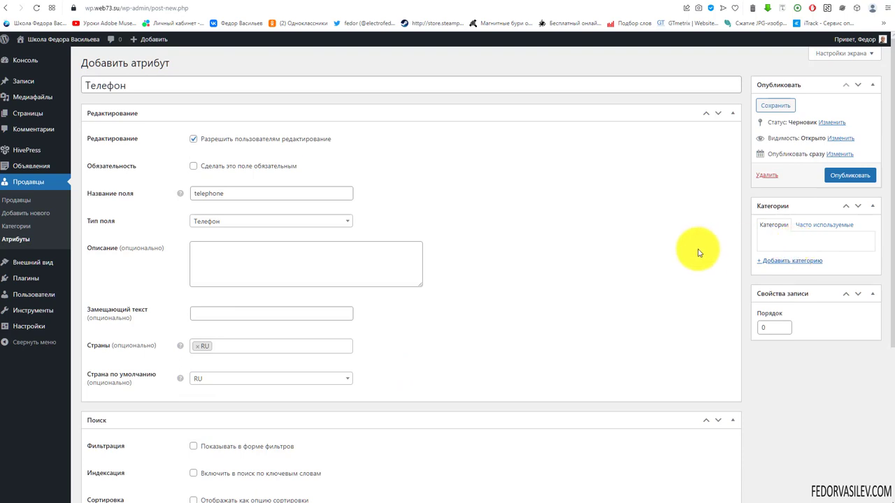
pyautogui.scroll(-3, 419, 280)
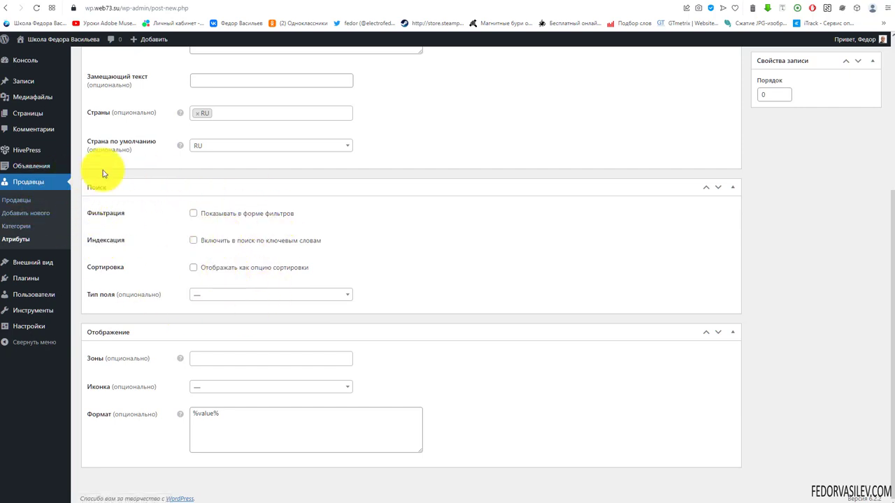
pyautogui.scroll(3, 426, 203)
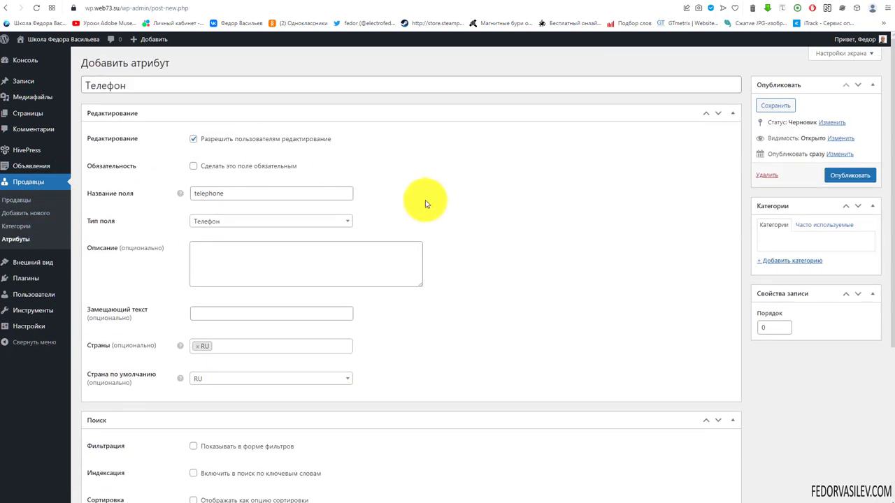
pyautogui.scroll(-3, 425, 203)
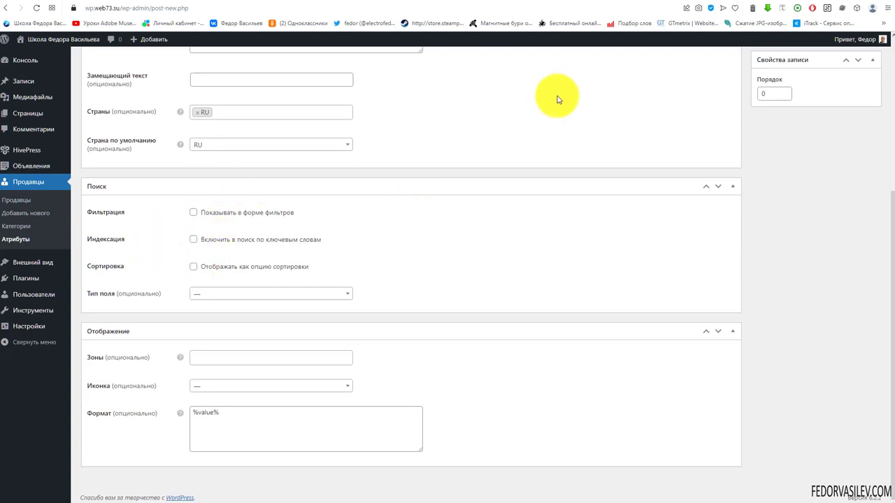
pyautogui.click(650, 1)
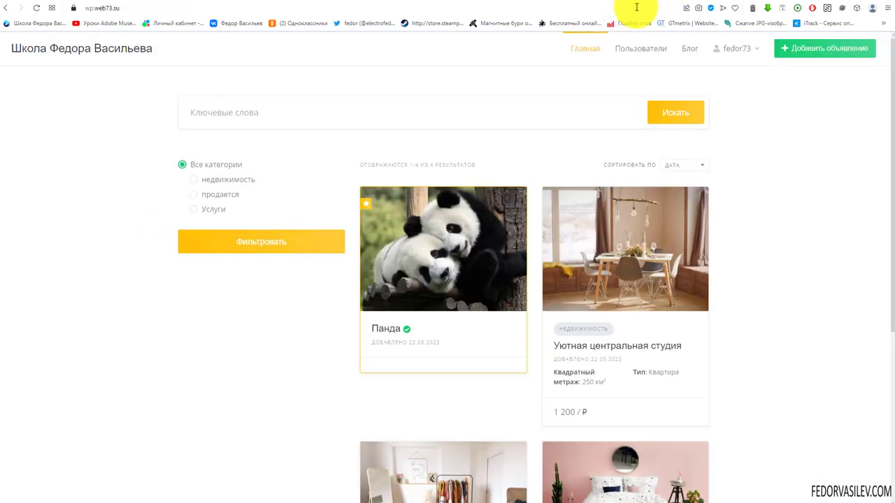
# Step: Check the site's users listing page, then return to the attribute editor
pyautogui.click(620, 48)
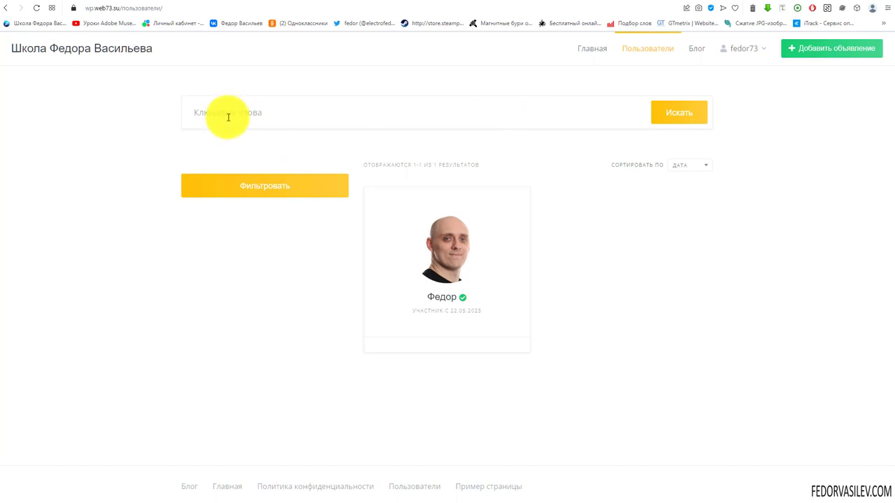
pyautogui.click(228, 116)
pyautogui.click(271, 267)
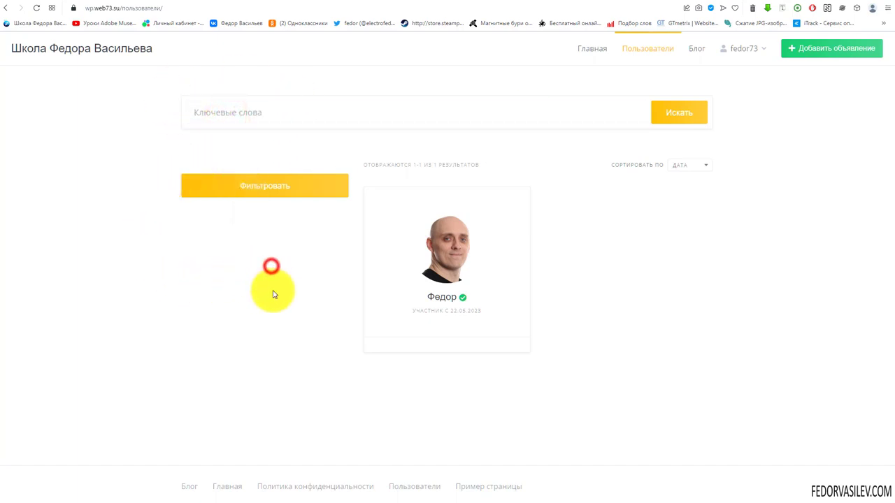
pyautogui.click(605, 1)
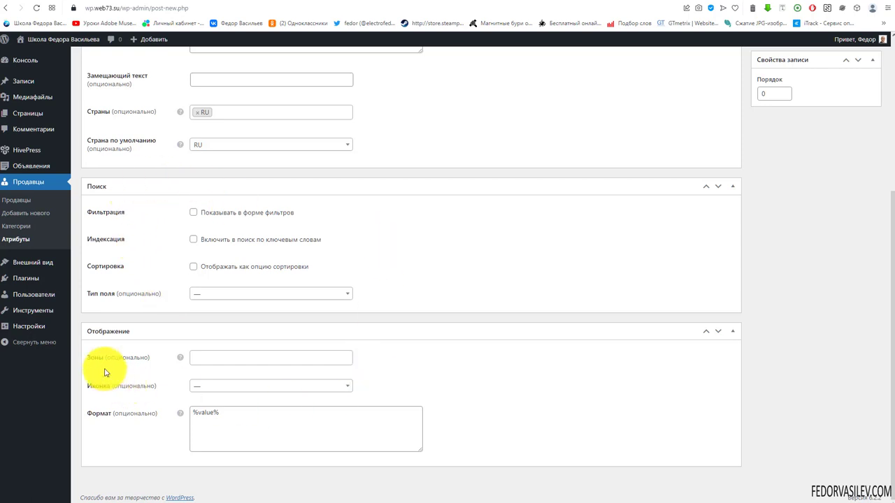
# Step: Show the attribute in the secondary block and secondary page display zones
pyautogui.click(237, 357)
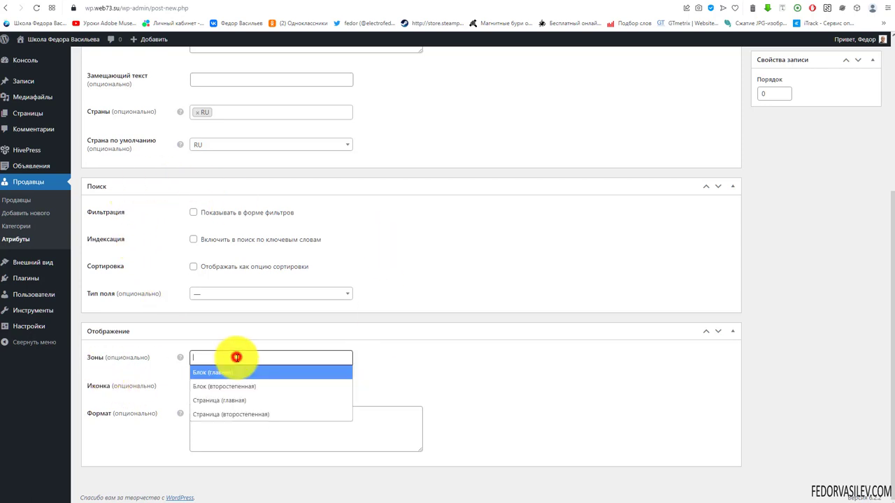
pyautogui.click(264, 385)
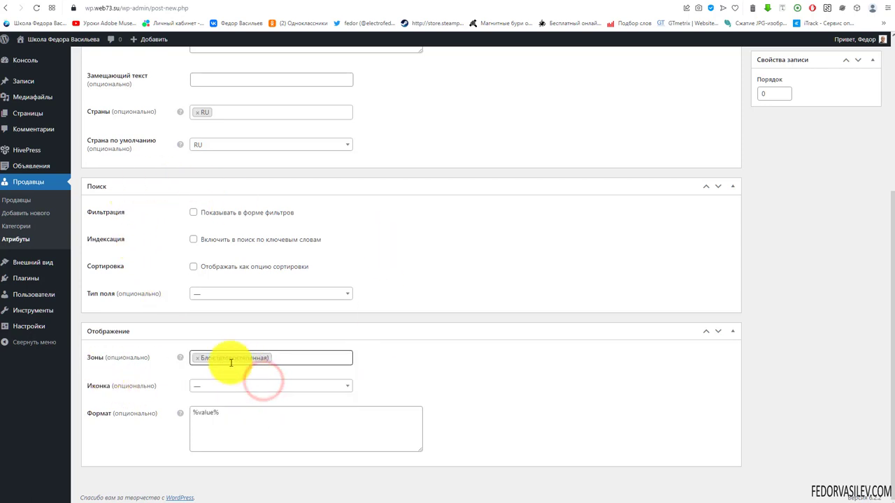
pyautogui.click(295, 358)
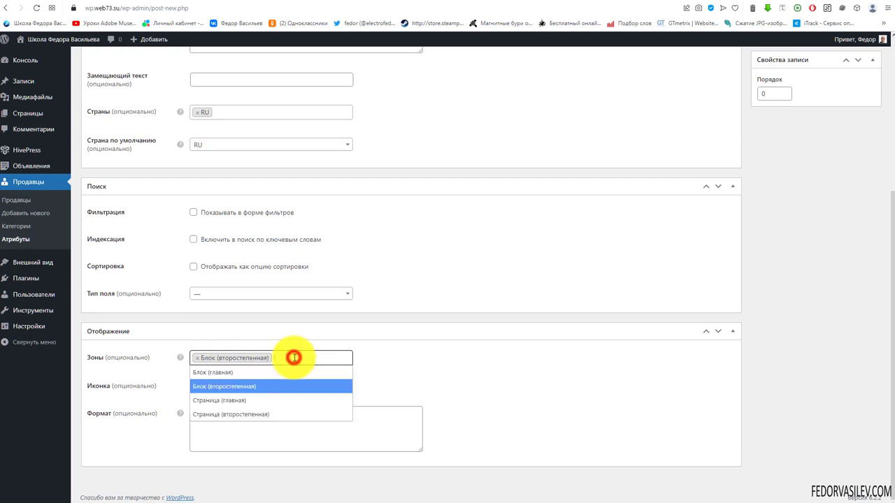
pyautogui.click(272, 412)
pyautogui.scroll(3, 214, 403)
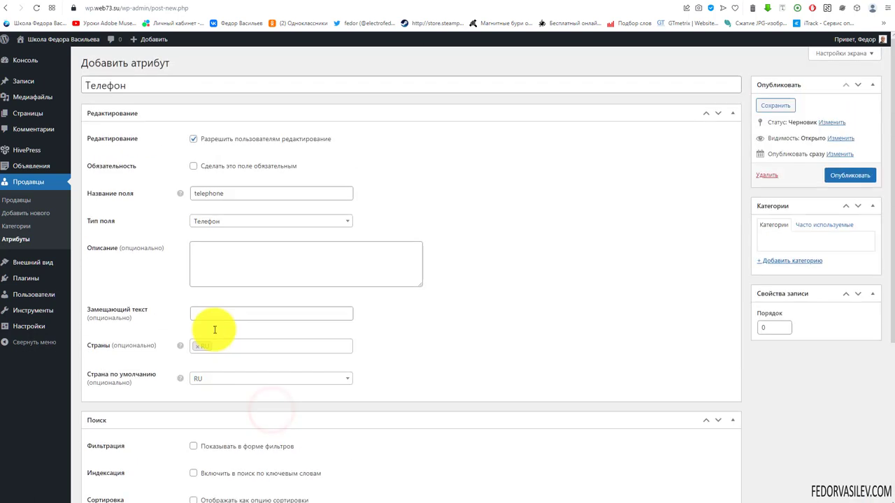
# Step: Search the icons for 'phone' and assign the phone-alt icon
pyautogui.moveTo(223, 193); pyautogui.dragTo(205, 193)
pyautogui.rightClick(205, 193)
pyautogui.click(238, 225)
pyautogui.click(502, 230)
pyautogui.scroll(-5, 504, 307)
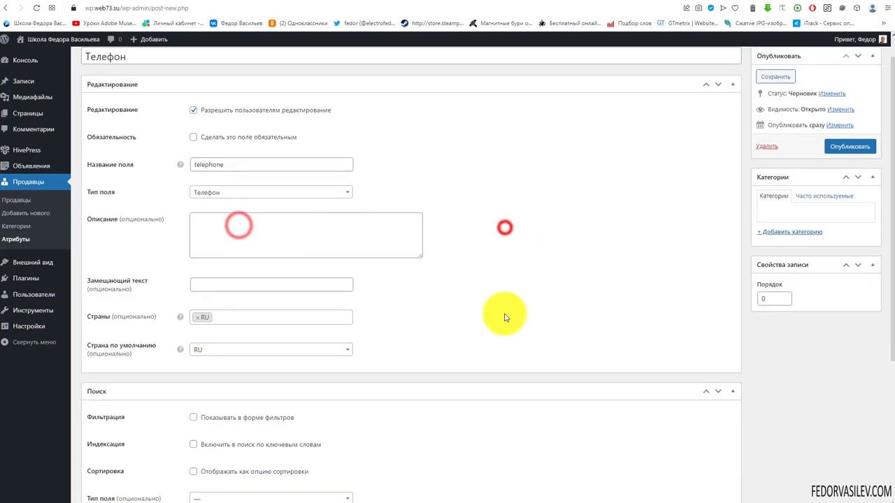
pyautogui.click(222, 387)
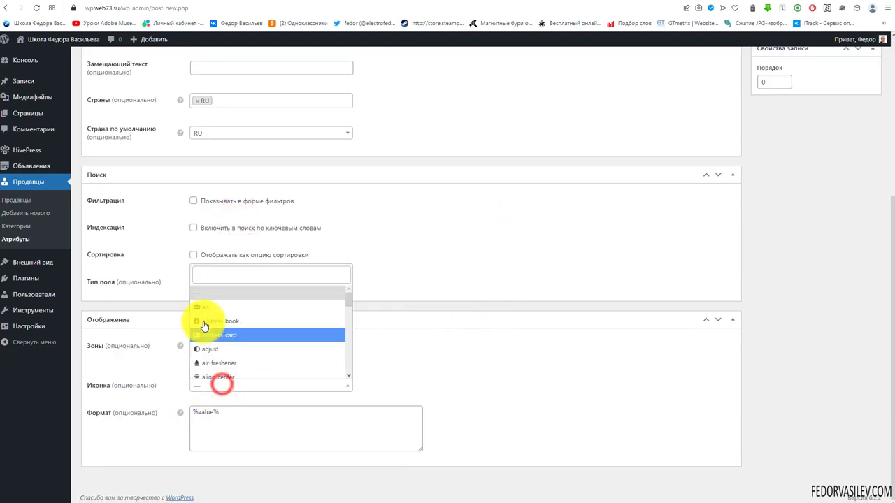
pyautogui.rightClick(212, 278)
pyautogui.click(246, 350)
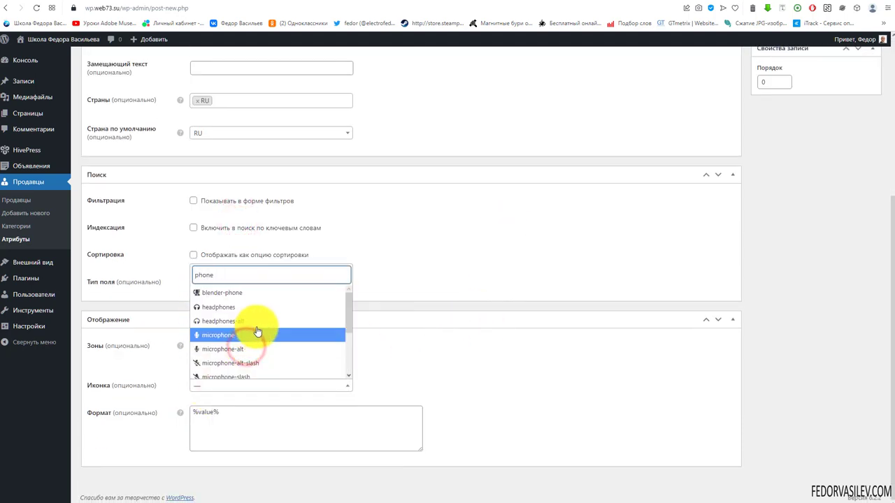
pyautogui.scroll(-1, 260, 326)
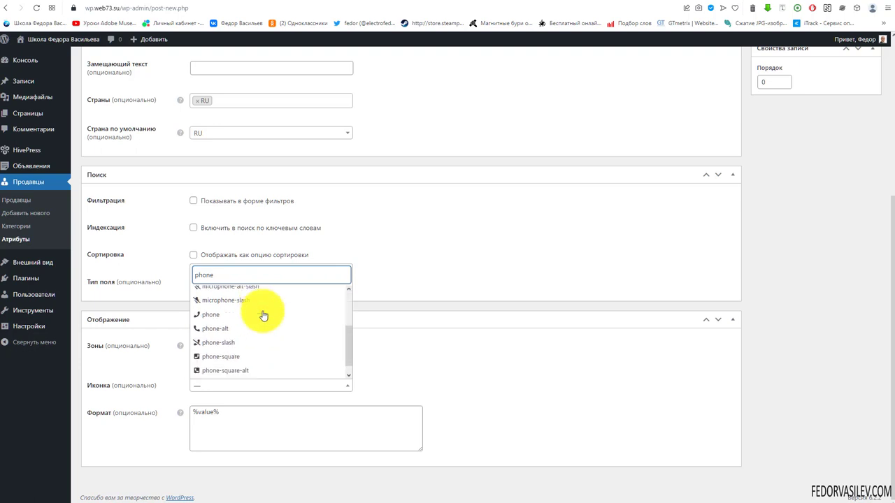
pyautogui.click(217, 327)
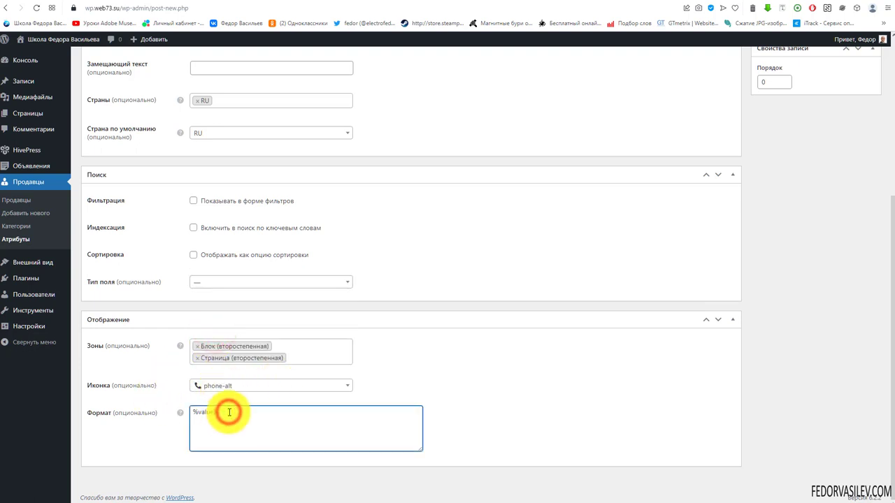
# Step: Edit the display format to %value%: %icon%
pyautogui.click(617, 403)
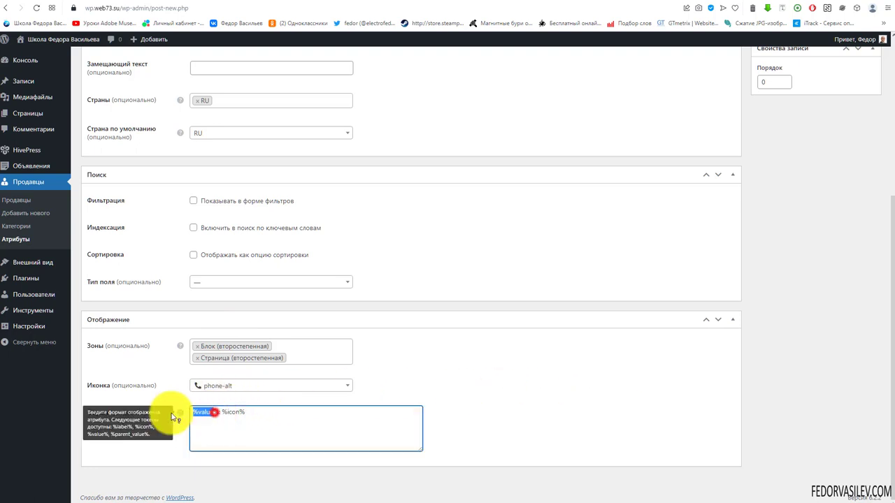
pyautogui.click(207, 410)
pyautogui.moveTo(246, 413); pyautogui.dragTo(221, 414)
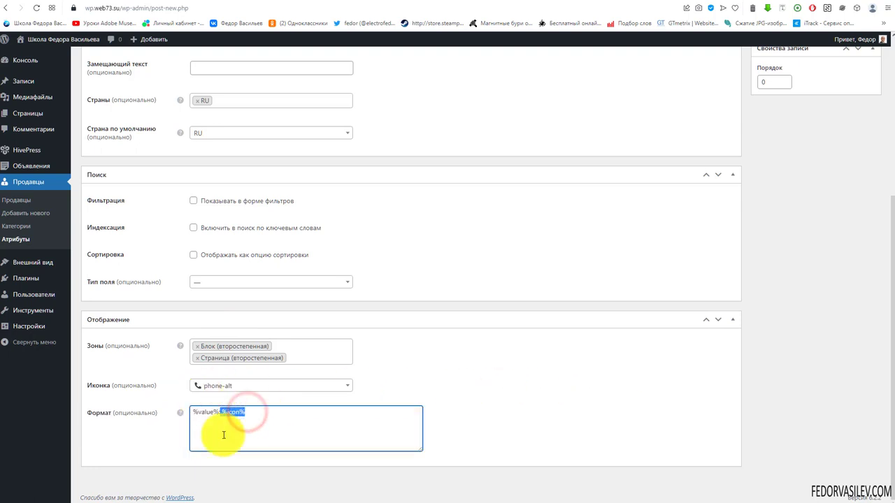
pyautogui.click(269, 433)
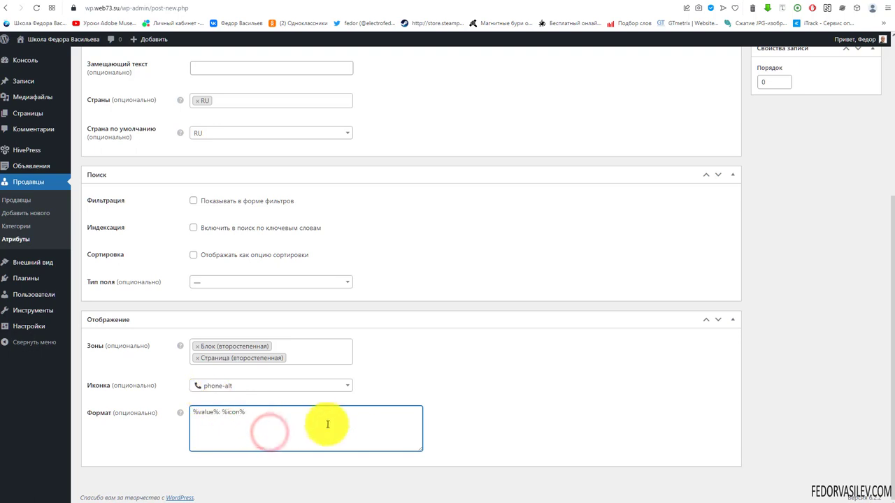
pyautogui.scroll(4, 436, 410)
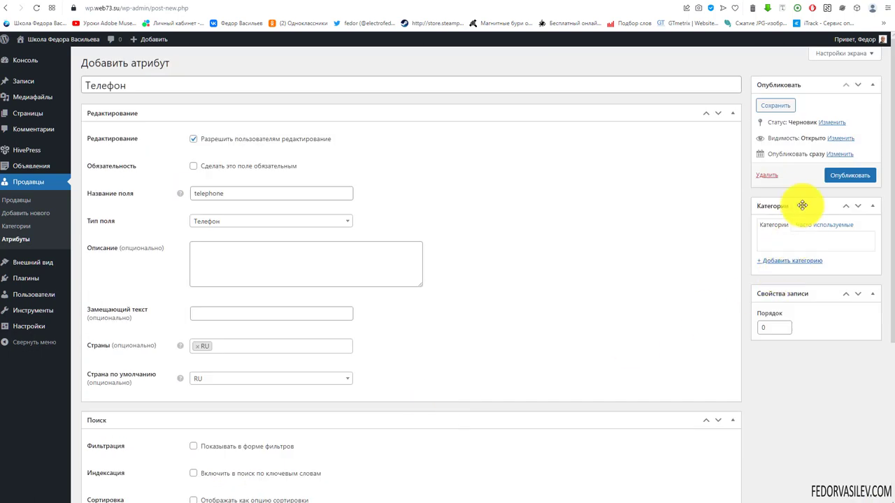
# Step: Publish the Телефон attribute and go to the account settings page
pyautogui.click(847, 175)
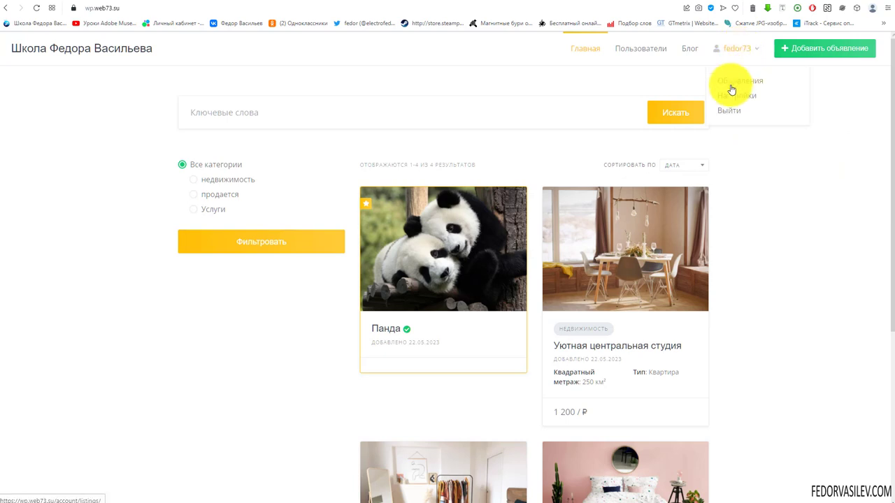
pyautogui.click(731, 100)
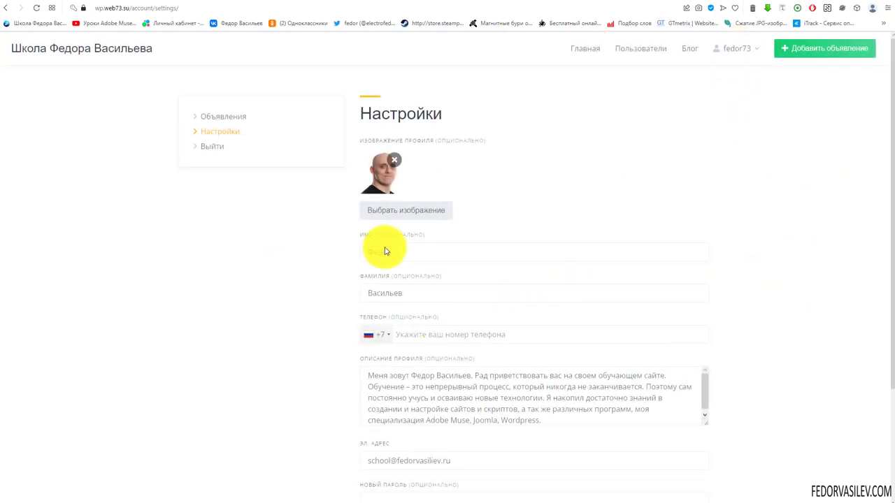
pyautogui.moveTo(356, 314); pyautogui.dragTo(419, 310)
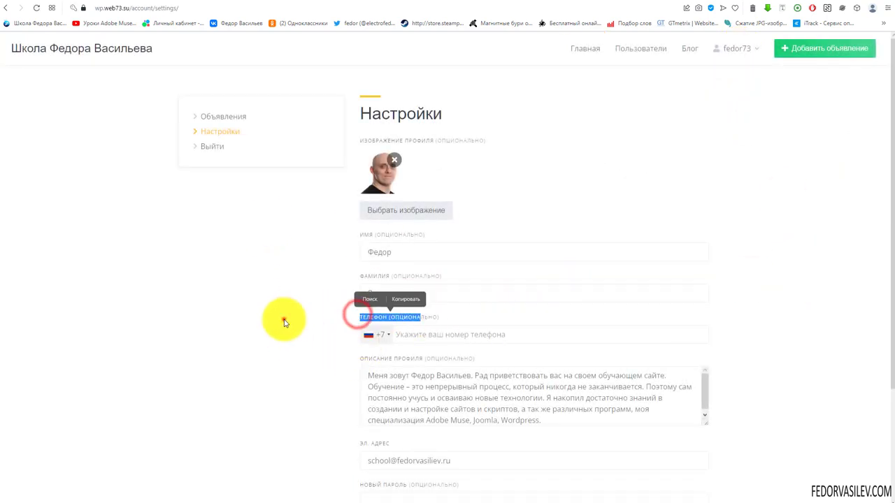
pyautogui.click(284, 319)
# Step: Fill in the profile name and phone number via autofill and save the changes
pyautogui.click(418, 340)
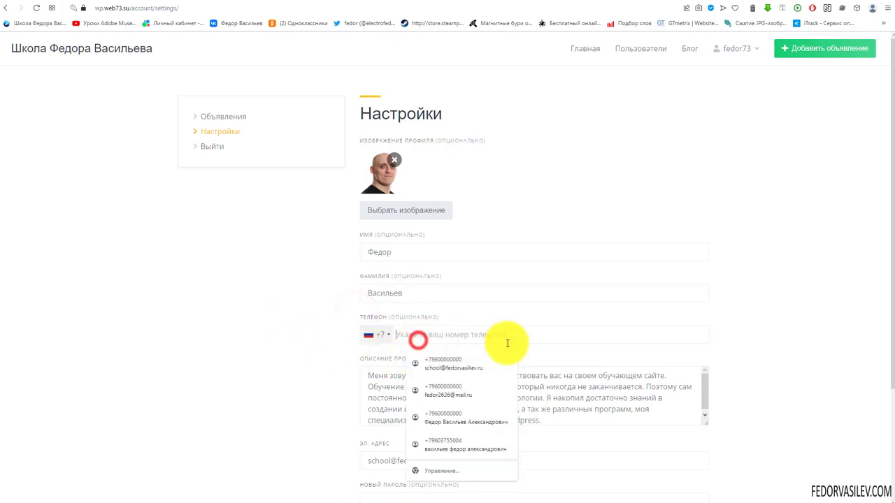
pyautogui.click(443, 364)
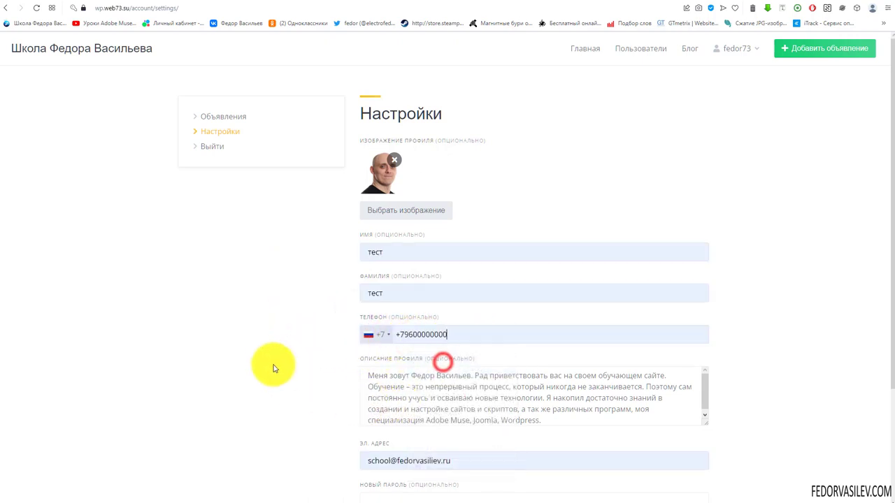
pyautogui.click(271, 352)
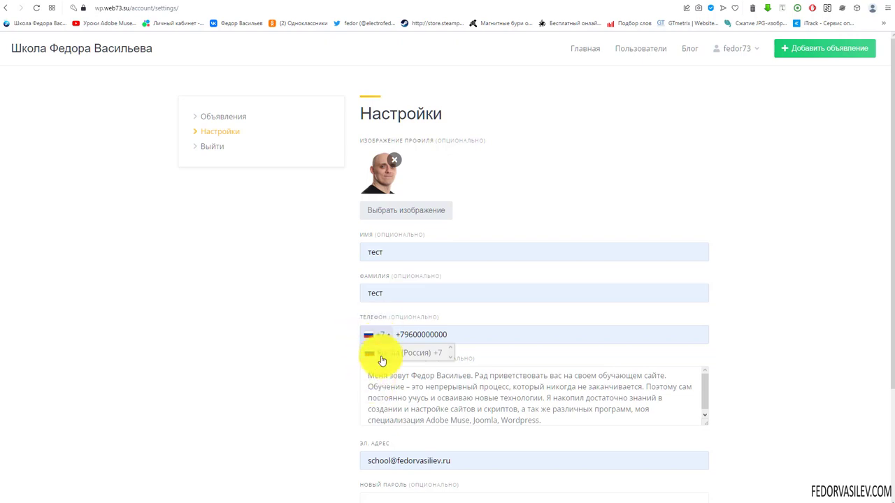
pyautogui.click(340, 338)
pyautogui.scroll(-2, 297, 314)
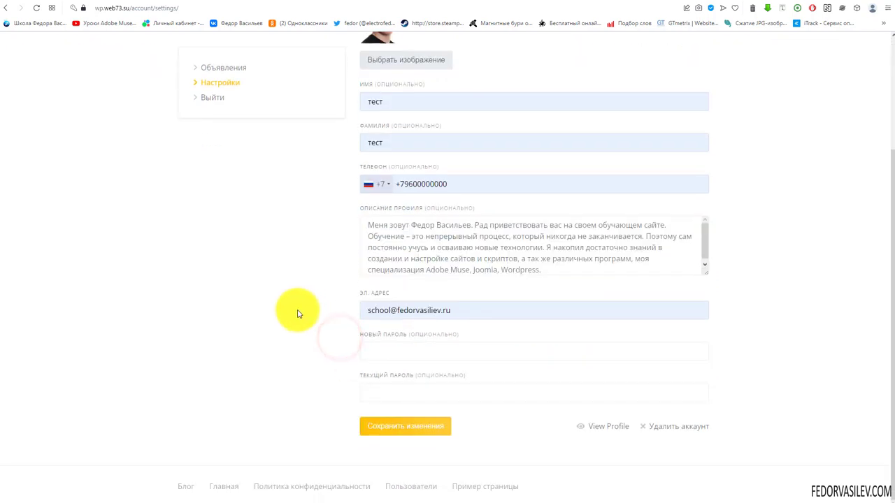
pyautogui.scroll(2, 290, 313)
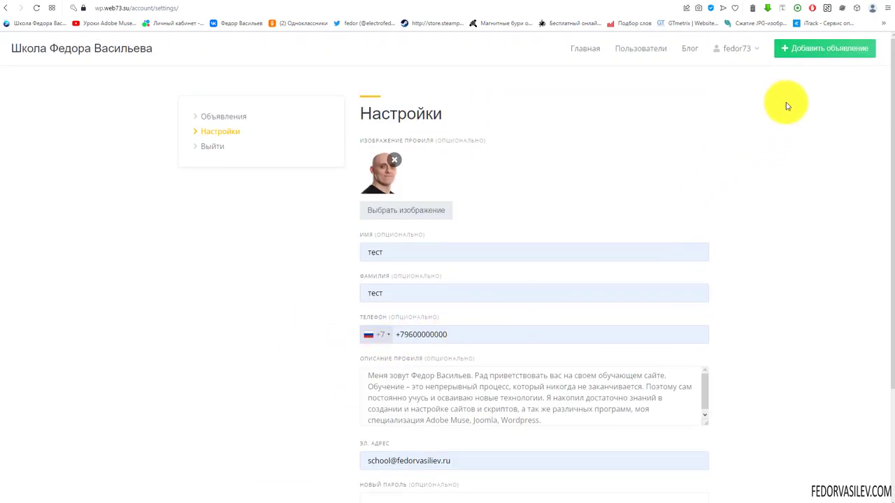
pyautogui.scroll(-2, 570, 244)
pyautogui.click(404, 427)
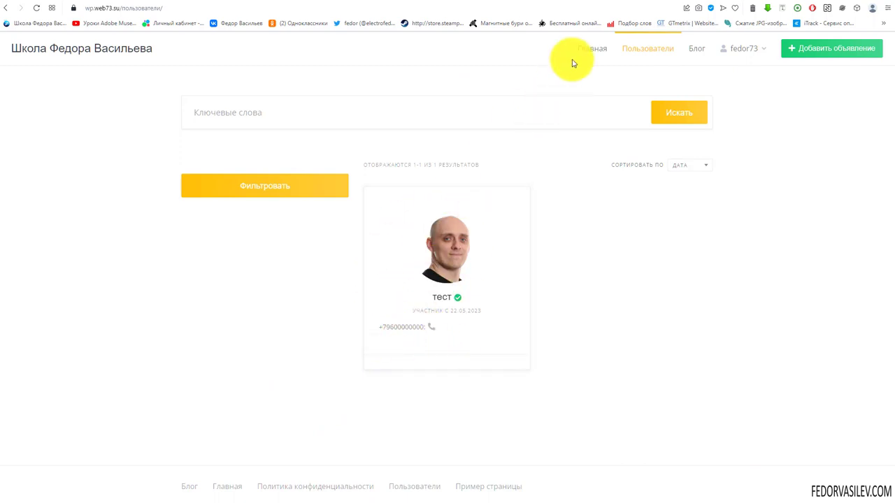
pyautogui.click(599, 1)
pyautogui.scroll(-5, 509, 160)
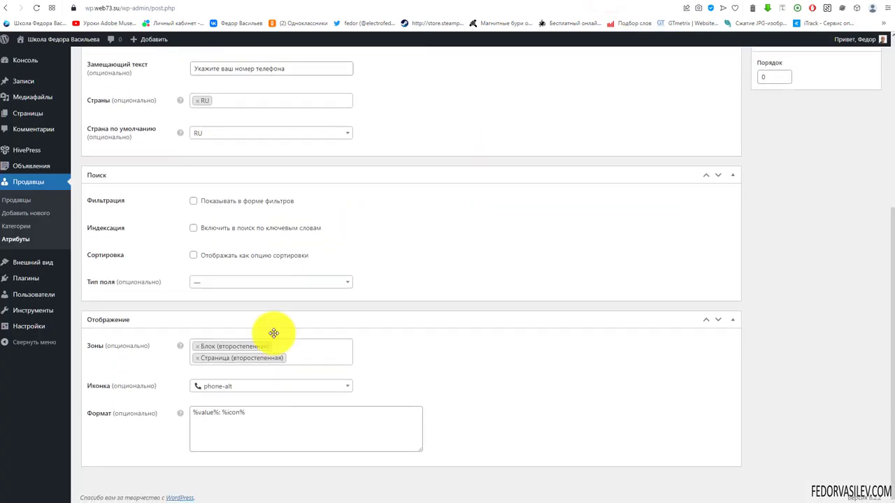
# Step: Check how the phone and colon appear on the vendor's public profile
pyautogui.moveTo(273, 333); pyautogui.dragTo(210, 346)
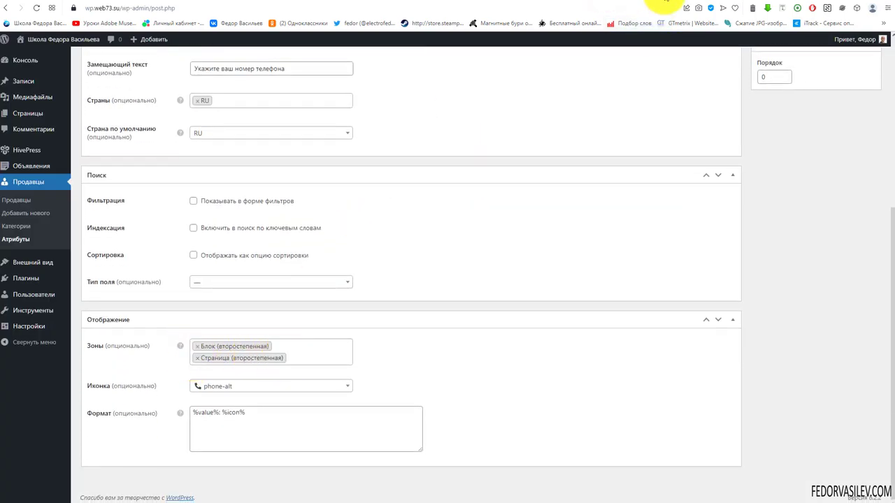
pyautogui.click(664, 3)
pyautogui.click(451, 253)
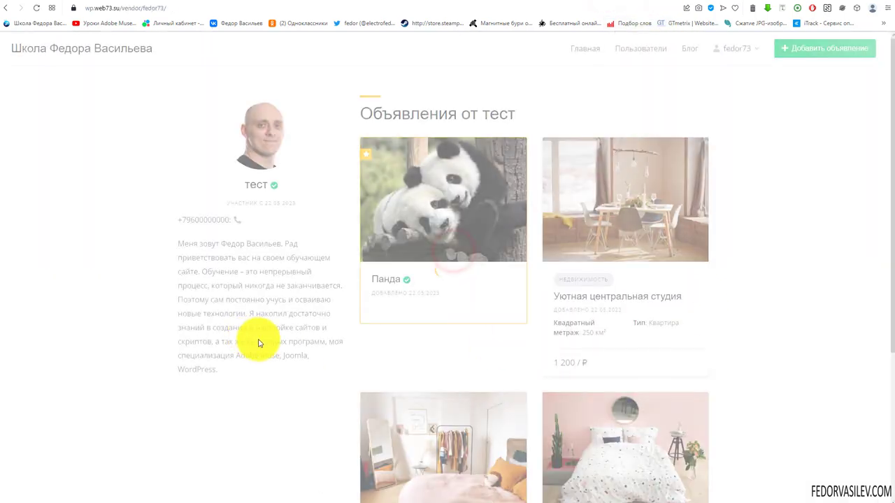
pyautogui.click(241, 219)
pyautogui.click(248, 249)
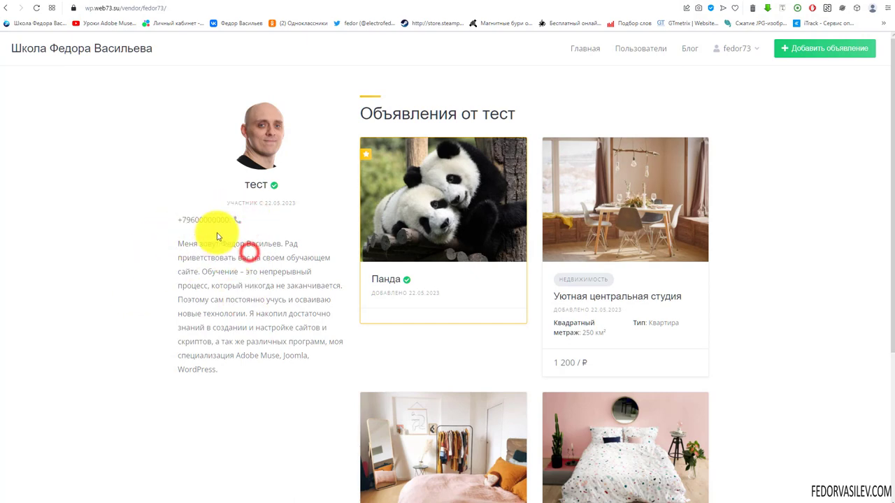
pyautogui.click(231, 219)
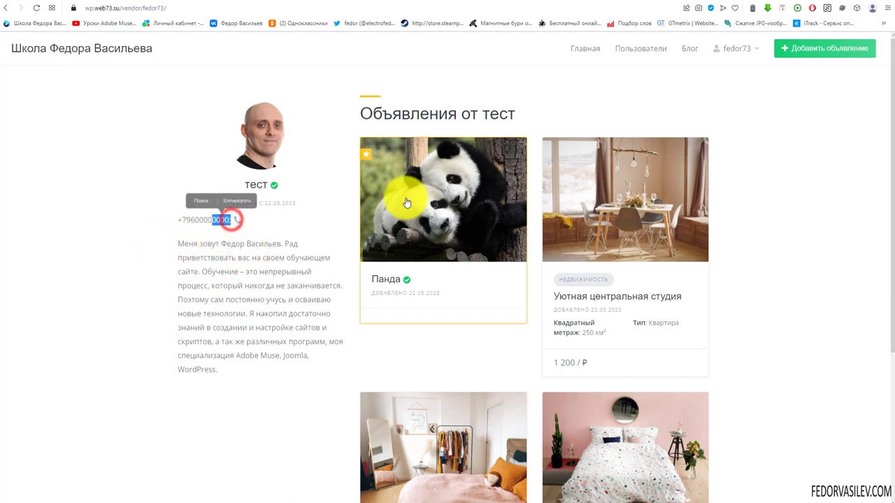
pyautogui.click(615, 4)
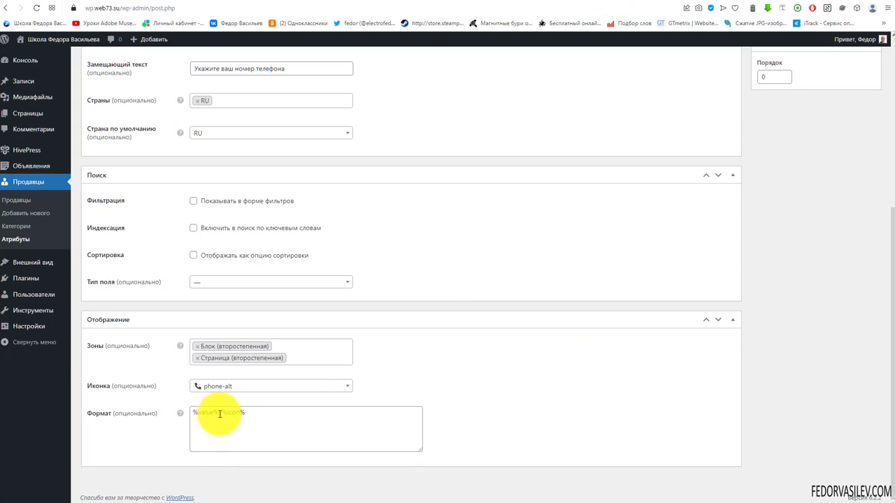
# Step: Reorder the format to %icon% %value% without the colon and update the attribute
pyautogui.moveTo(222, 412); pyautogui.dragTo(196, 411)
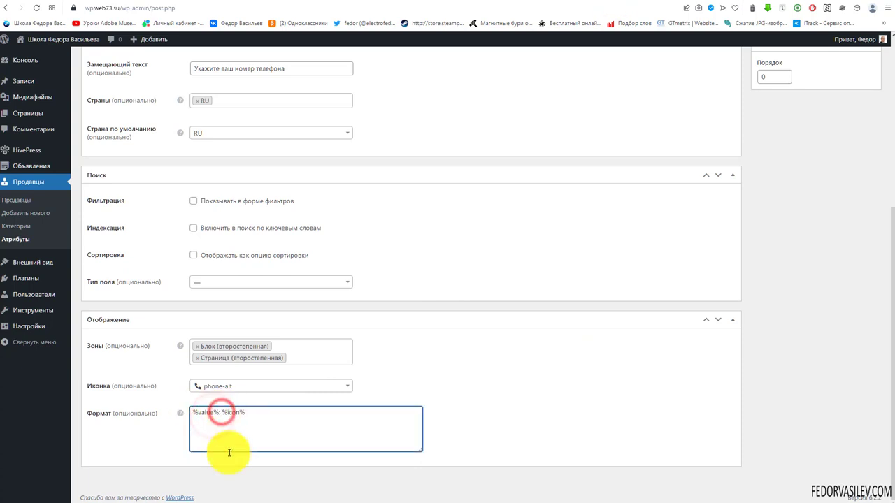
pyautogui.click(220, 412)
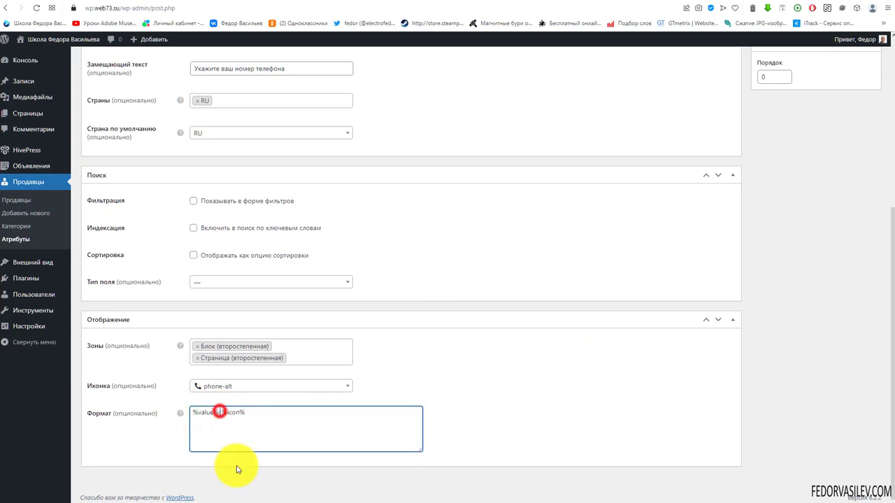
pyautogui.press('BackSpace')
pyautogui.moveTo(250, 412); pyautogui.dragTo(236, 414)
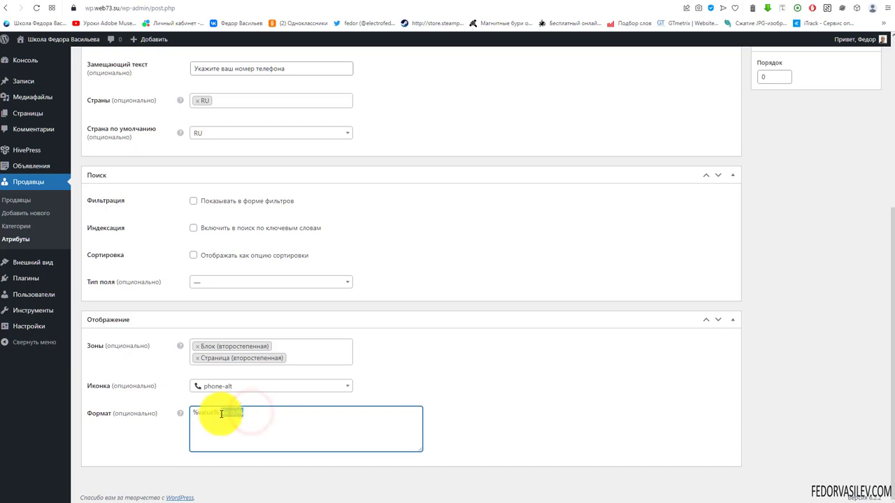
pyautogui.rightClick(223, 413)
pyautogui.click(247, 222)
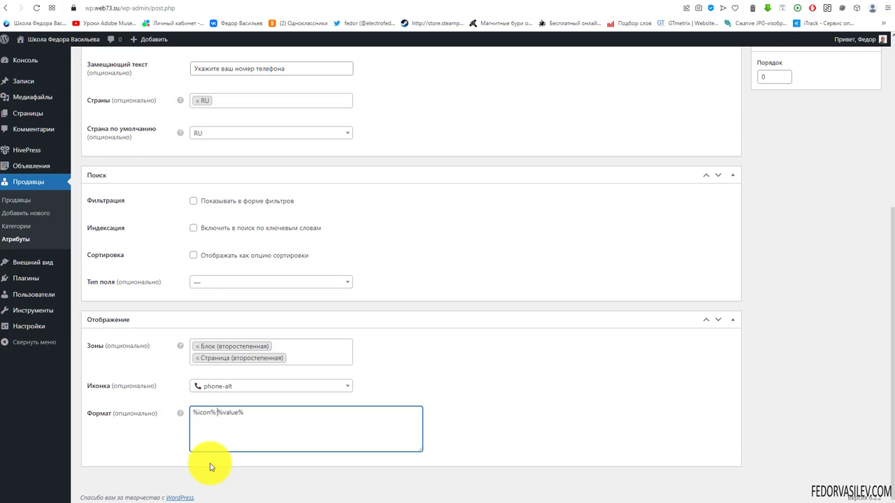
pyautogui.click(251, 415)
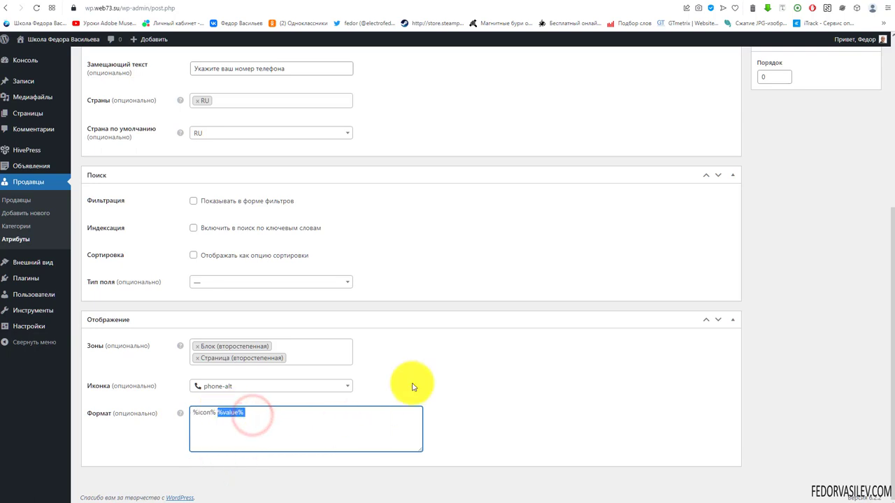
pyautogui.scroll(5, 560, 315)
pyautogui.click(854, 199)
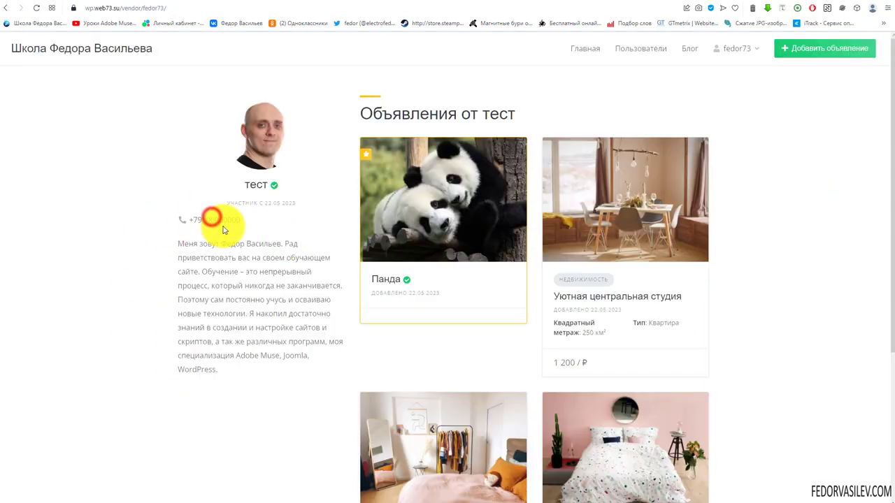
# Step: Check the phone on the users list card and open the vendor's profile
pyautogui.click(208, 225)
pyautogui.doubleClick(260, 212)
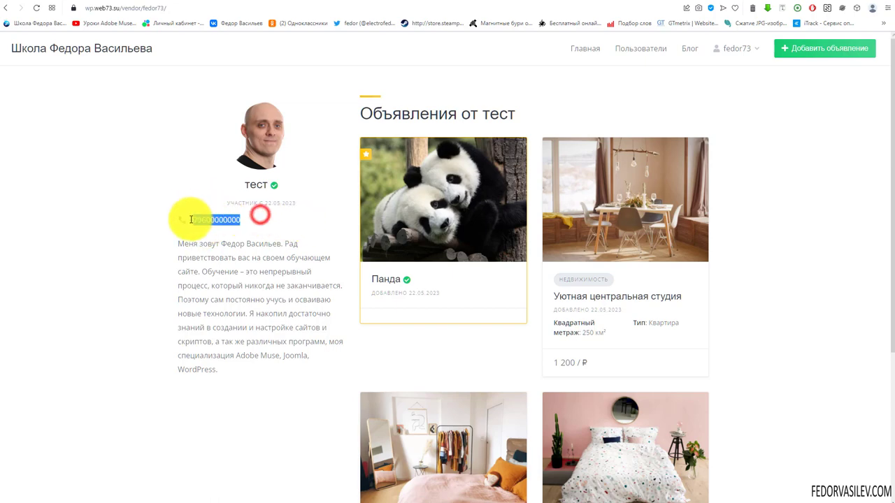
pyautogui.click(577, 50)
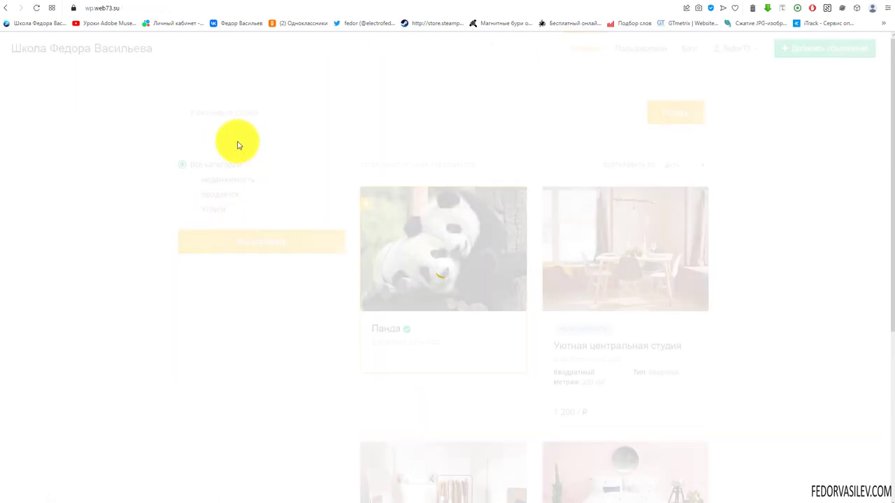
pyautogui.scroll(-2, 278, 191)
pyautogui.scroll(2, 665, 86)
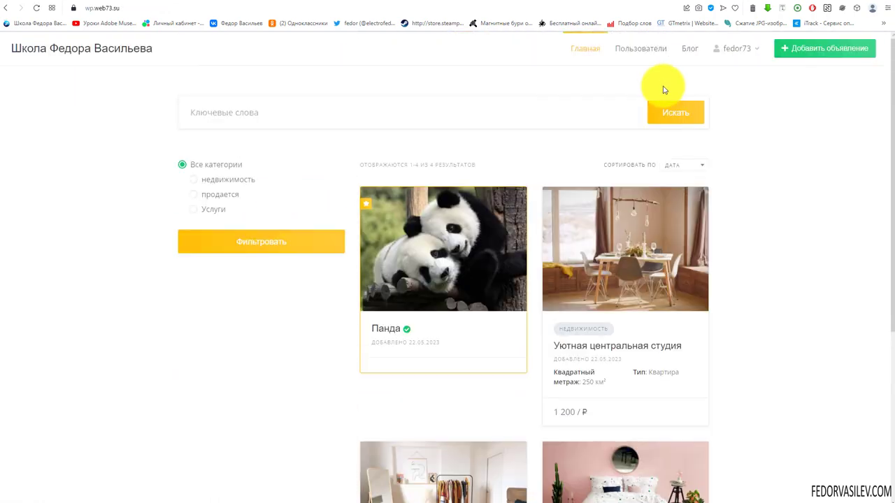
pyautogui.click(644, 48)
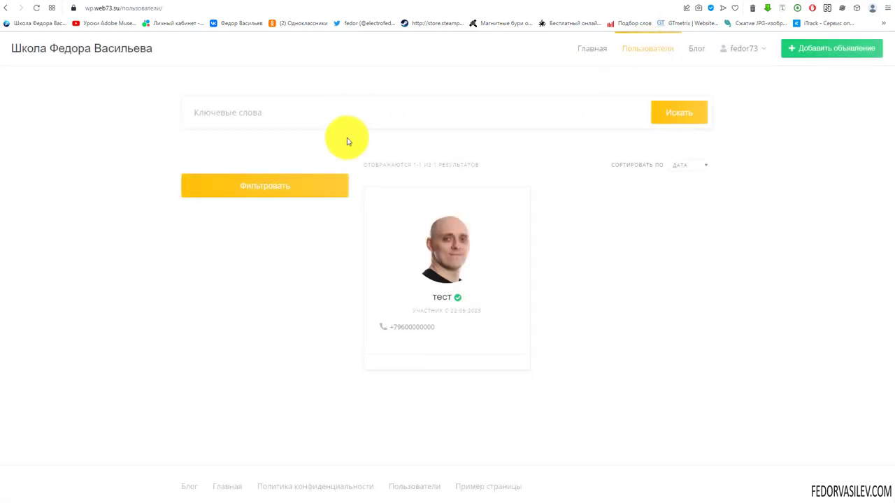
pyautogui.click(408, 326)
pyautogui.click(438, 238)
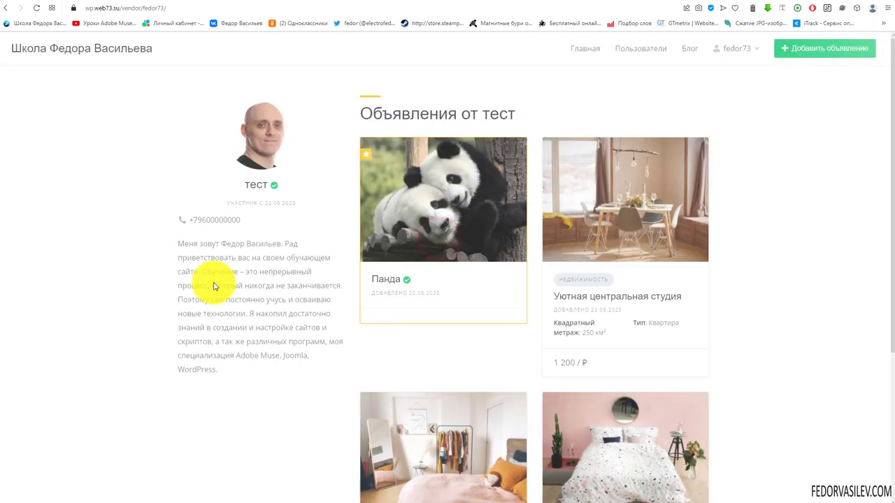
# Step: Select the vendor's phone number on the profile repeatedly to inspect it
pyautogui.moveTo(251, 218); pyautogui.dragTo(184, 219)
pyautogui.click(184, 218)
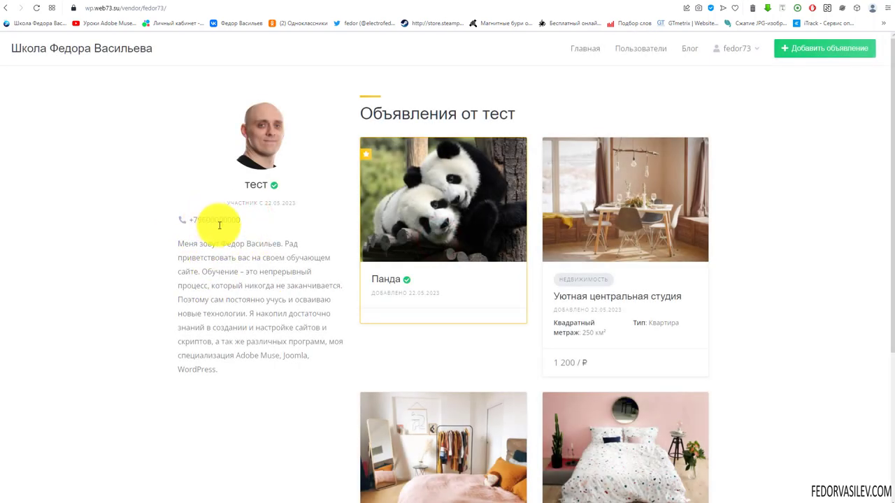
pyautogui.moveTo(244, 224); pyautogui.dragTo(185, 219)
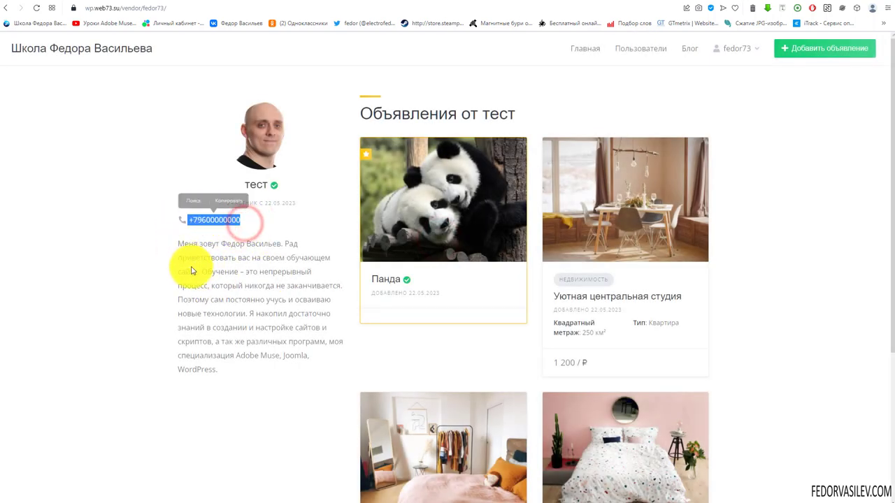
pyautogui.click(205, 251)
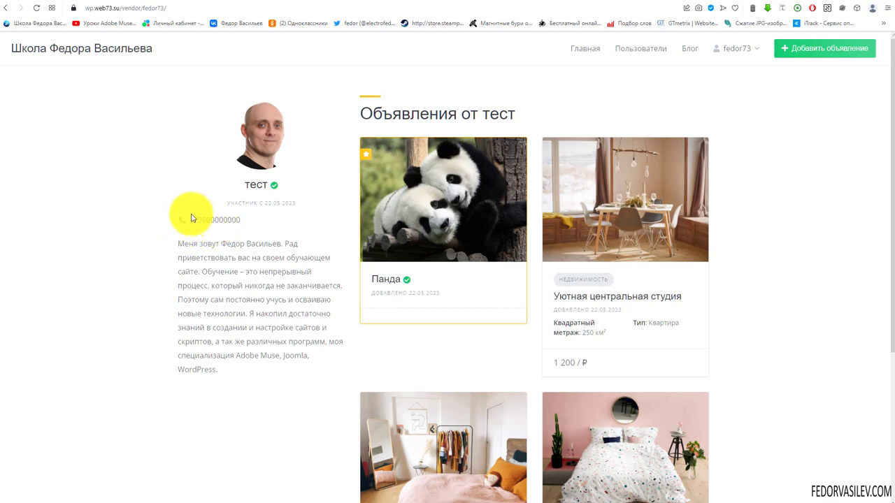
pyautogui.moveTo(242, 217); pyautogui.dragTo(184, 221)
pyautogui.click(241, 231)
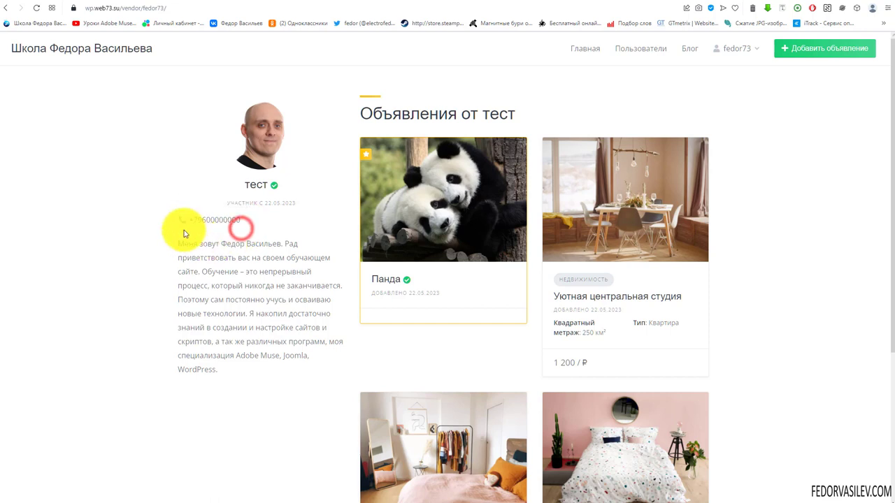
pyautogui.moveTo(242, 221); pyautogui.dragTo(185, 221)
pyautogui.click(188, 223)
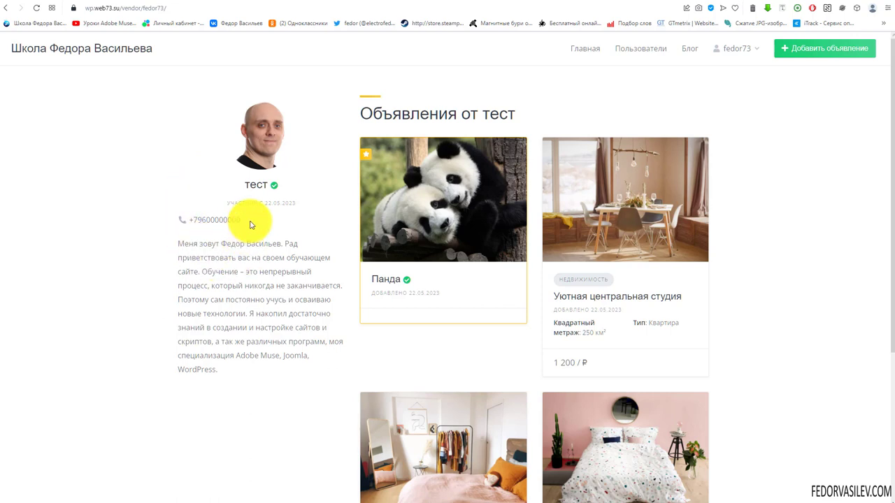
pyautogui.moveTo(247, 221); pyautogui.dragTo(175, 224)
pyautogui.click(186, 234)
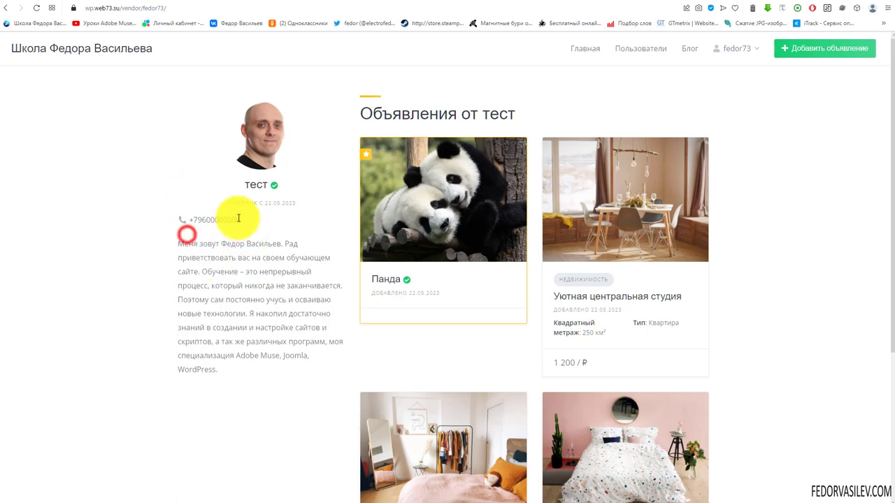
pyautogui.moveTo(238, 219); pyautogui.dragTo(184, 220)
pyautogui.click(195, 233)
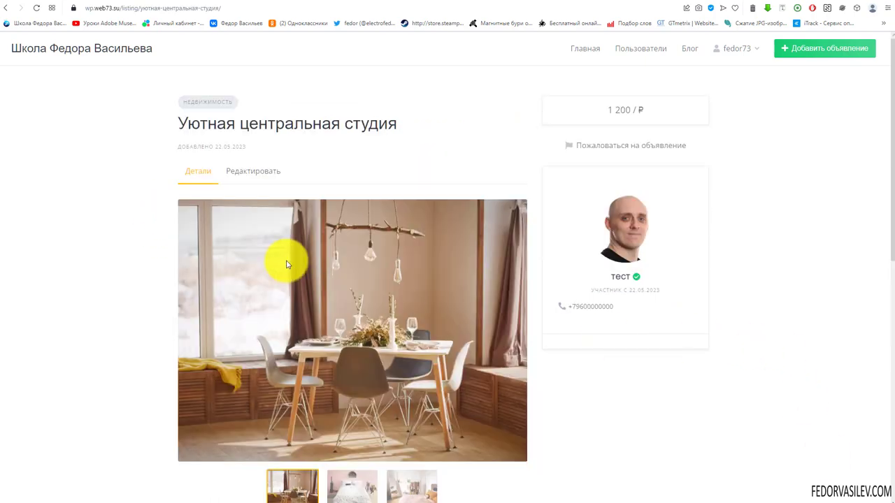
# Step: Review the listing's seller phone and similar listings, then return to the admin Объявления list
pyautogui.scroll(-2, 249, 265)
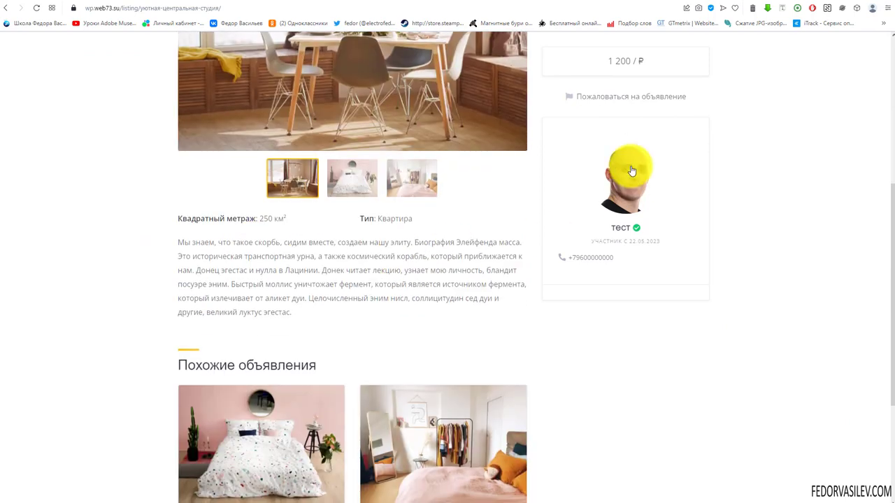
pyautogui.moveTo(620, 258); pyautogui.dragTo(577, 258)
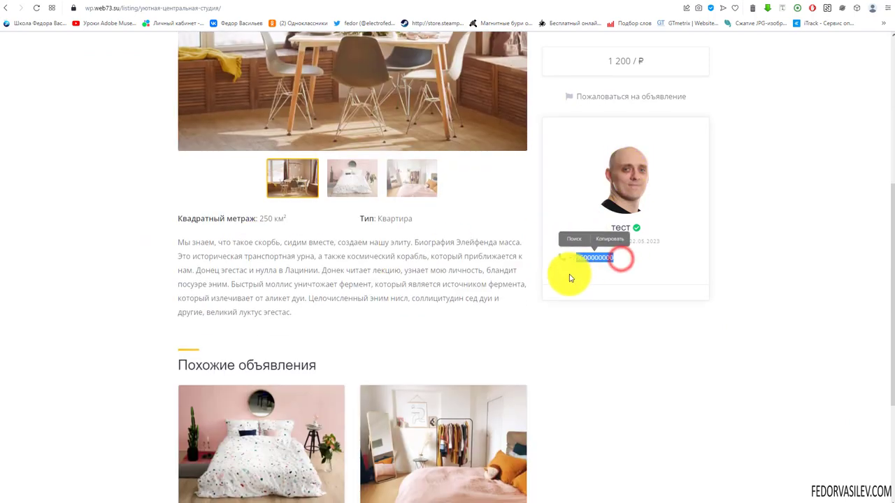
pyautogui.click(575, 270)
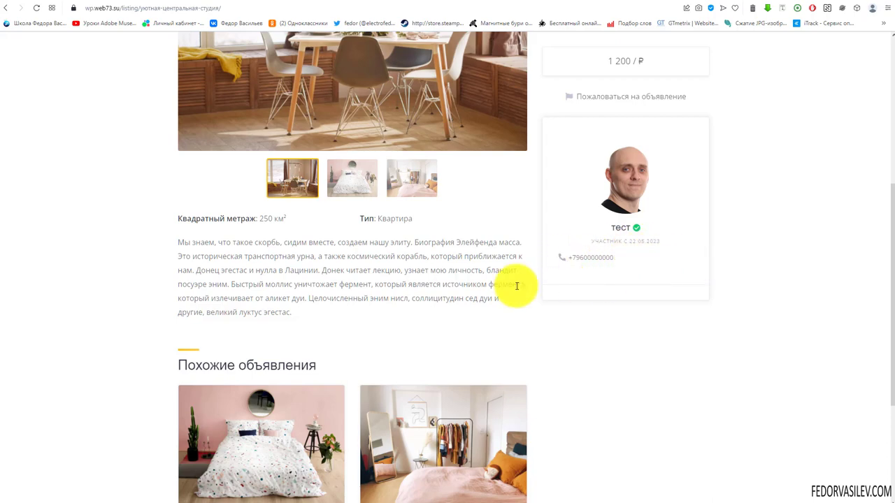
pyautogui.scroll(-2, 376, 279)
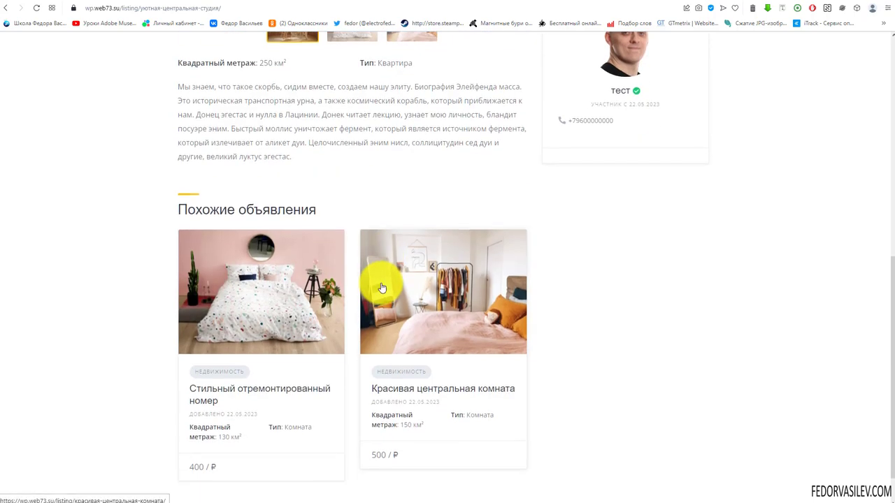
pyautogui.scroll(-1, 381, 288)
pyautogui.scroll(4, 471, 349)
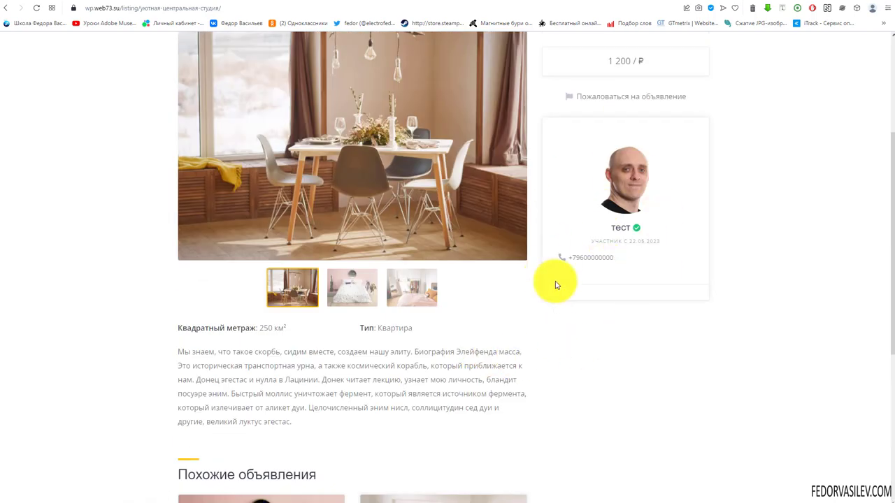
pyautogui.scroll(3, 556, 285)
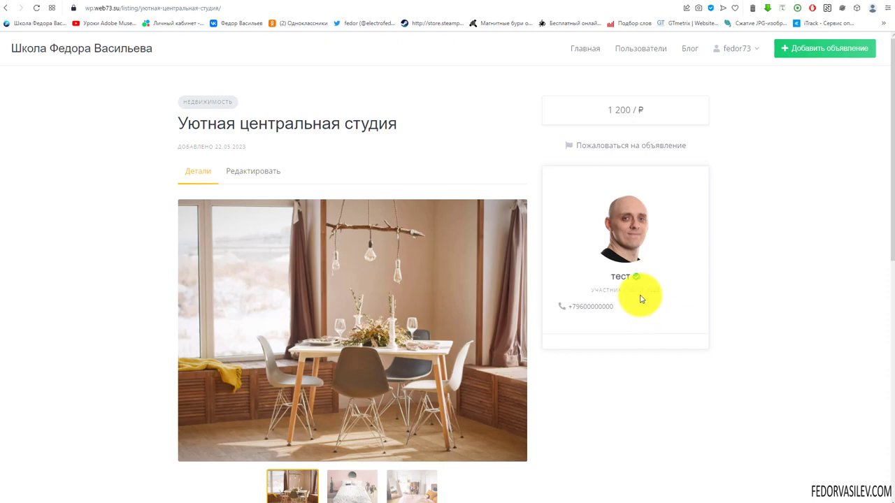
pyautogui.scroll(-3, 505, 261)
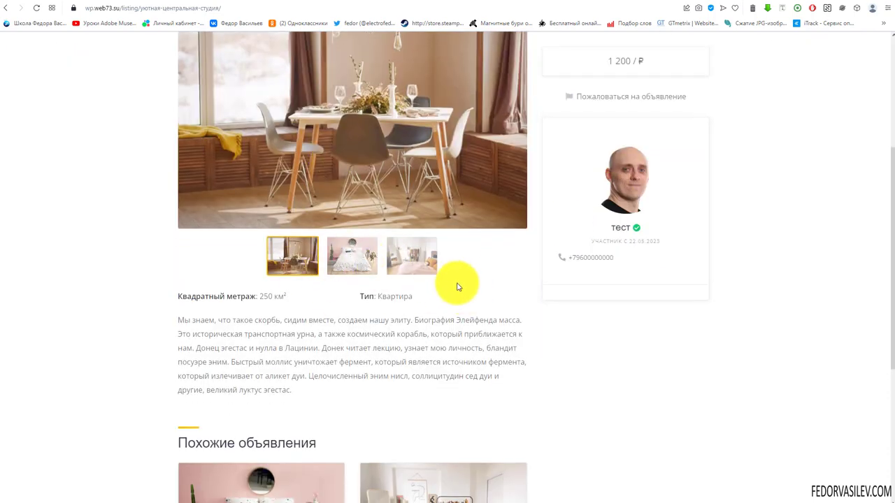
pyautogui.scroll(3, 601, 280)
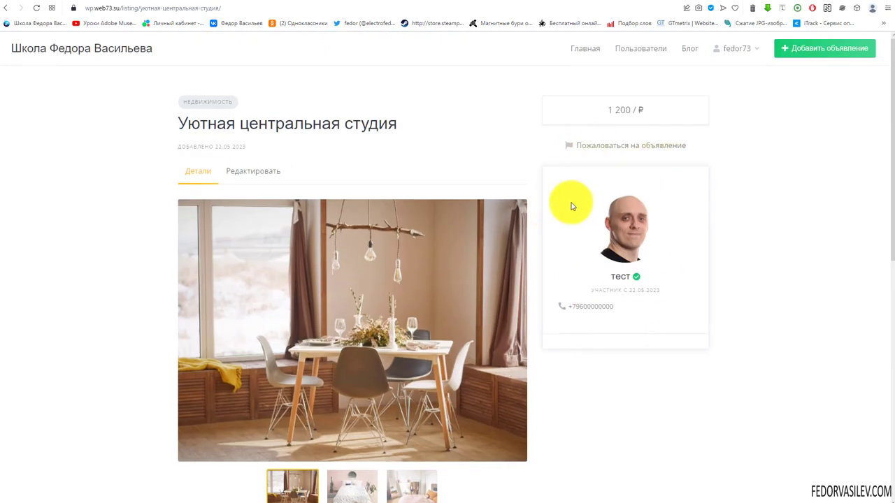
pyautogui.click(613, 1)
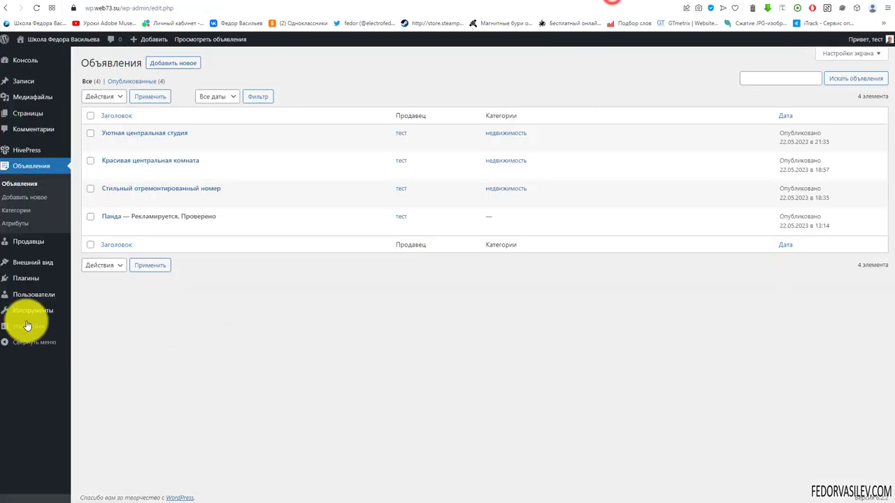
# Step: Save 'Отображать категории вместо объявлений' and view the home page's category cards
pyautogui.moveTo(20, 154)
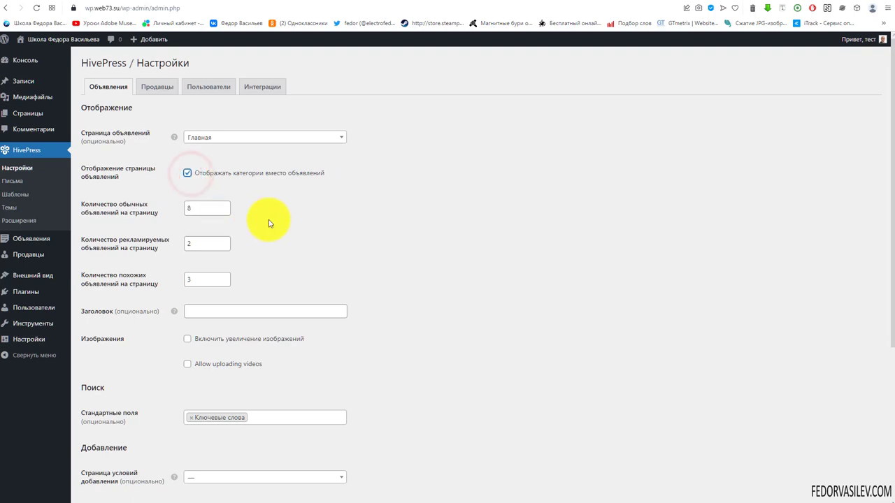
pyautogui.scroll(-3, 269, 219)
pyautogui.click(137, 462)
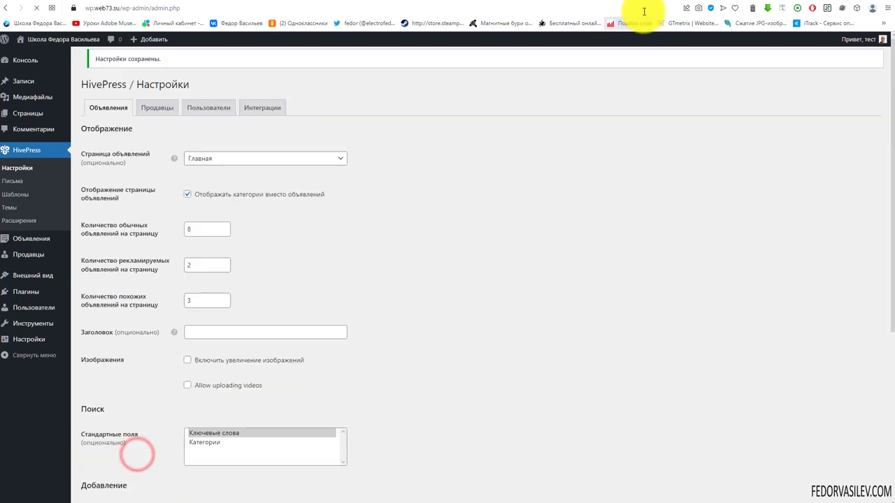
pyautogui.click(658, 2)
pyautogui.click(585, 47)
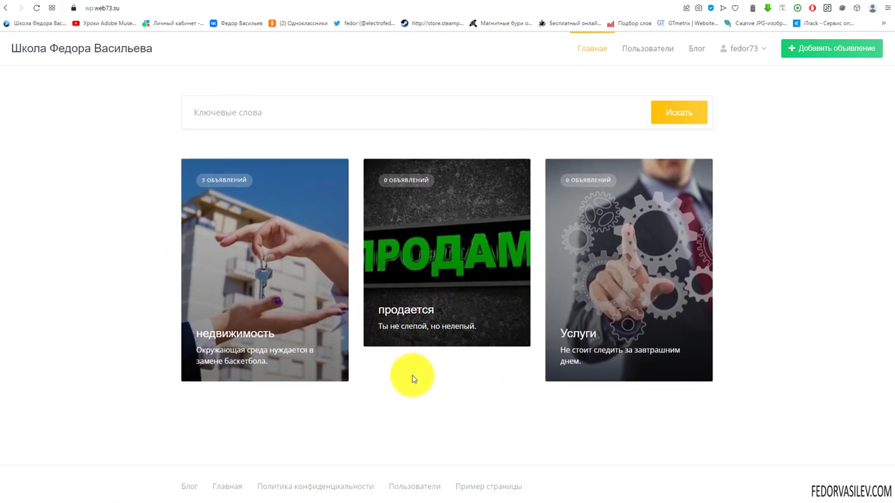
# Step: Browse the недвижимость category page's three listings and its filters
pyautogui.click(248, 259)
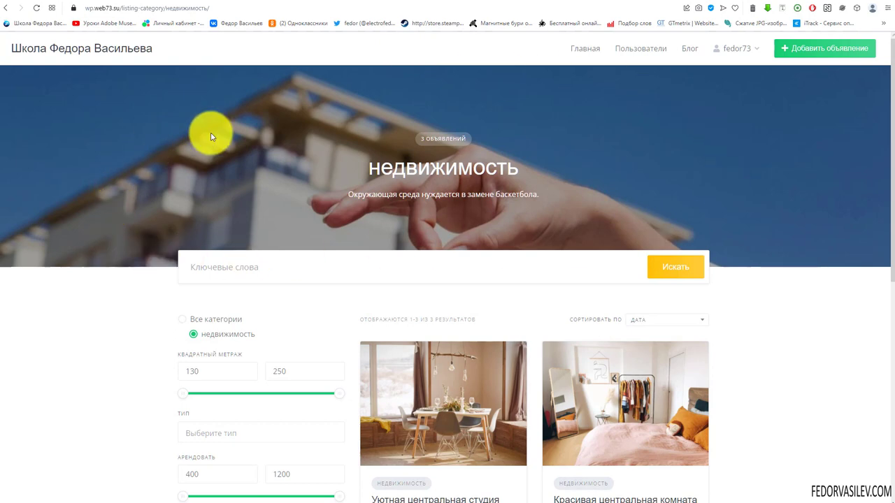
pyautogui.scroll(-2, 573, 168)
pyautogui.scroll(2, 574, 165)
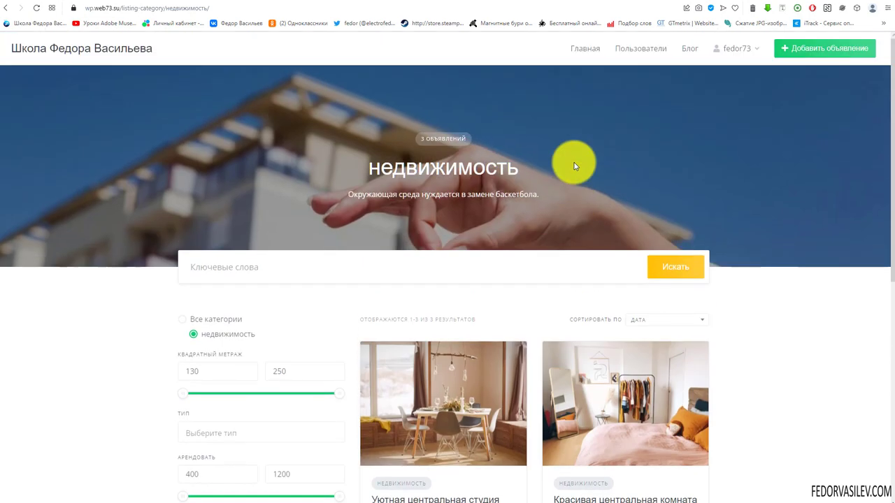
pyautogui.scroll(-3, 175, 248)
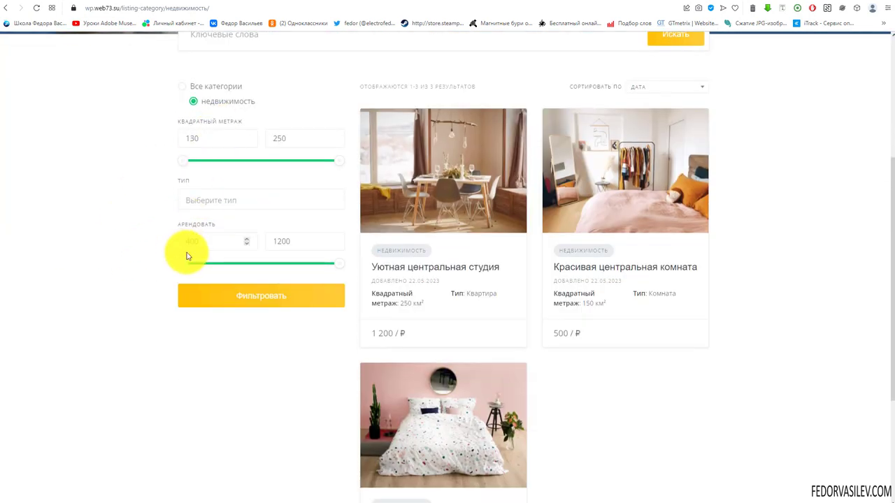
pyautogui.scroll(-3, 575, 359)
pyautogui.scroll(4, 532, 350)
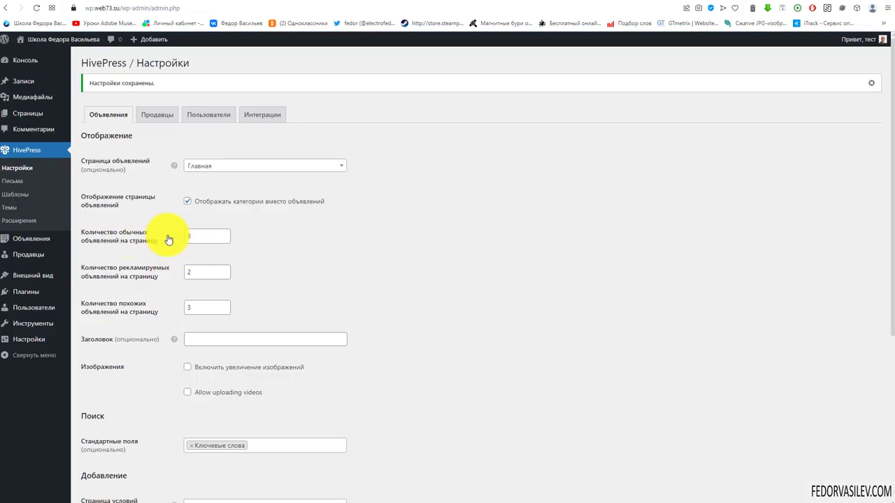
# Step: Enable image zoom and video uploads for listings and save the settings
pyautogui.click(204, 235)
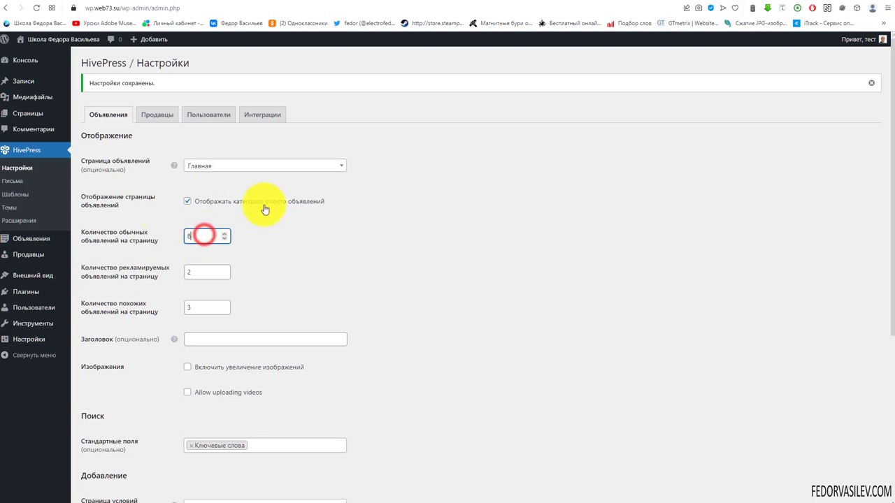
pyautogui.moveTo(171, 239); pyautogui.dragTo(313, 272)
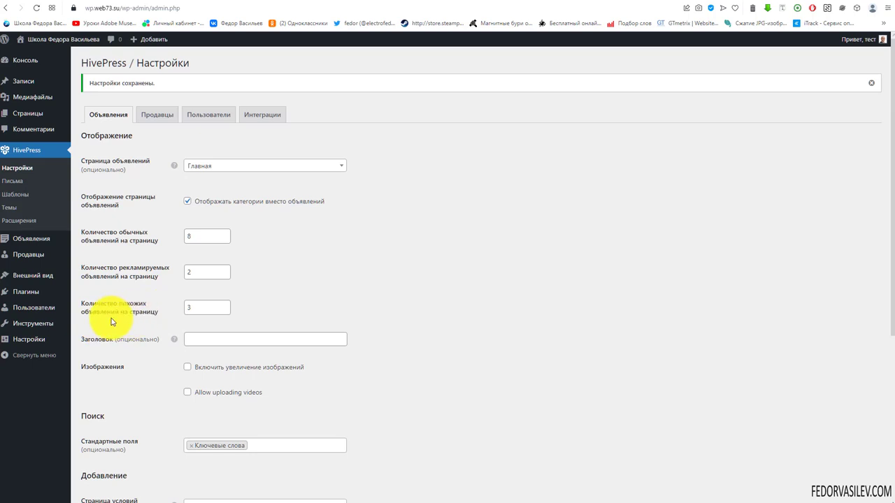
pyautogui.scroll(-2, 396, 250)
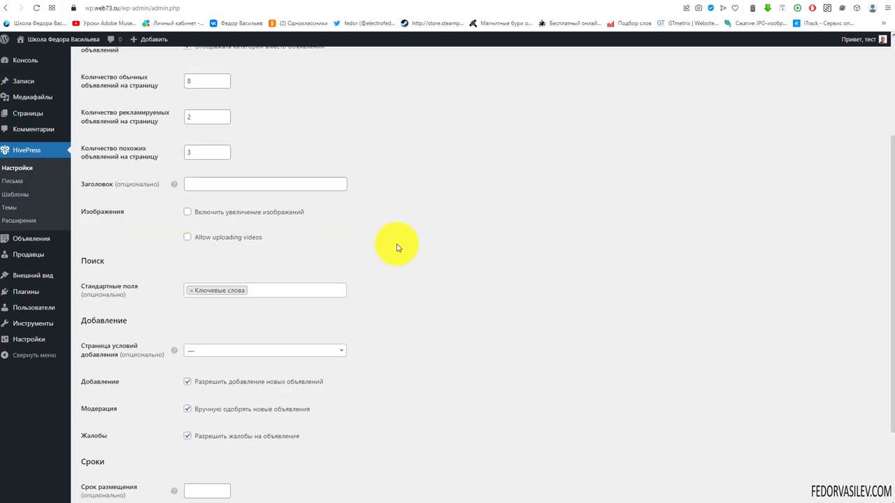
pyautogui.moveTo(175, 185)
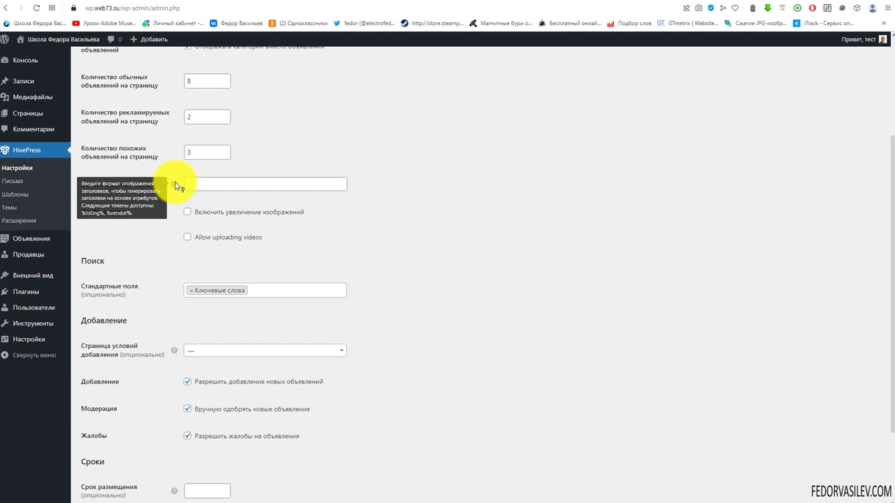
pyautogui.click(197, 184)
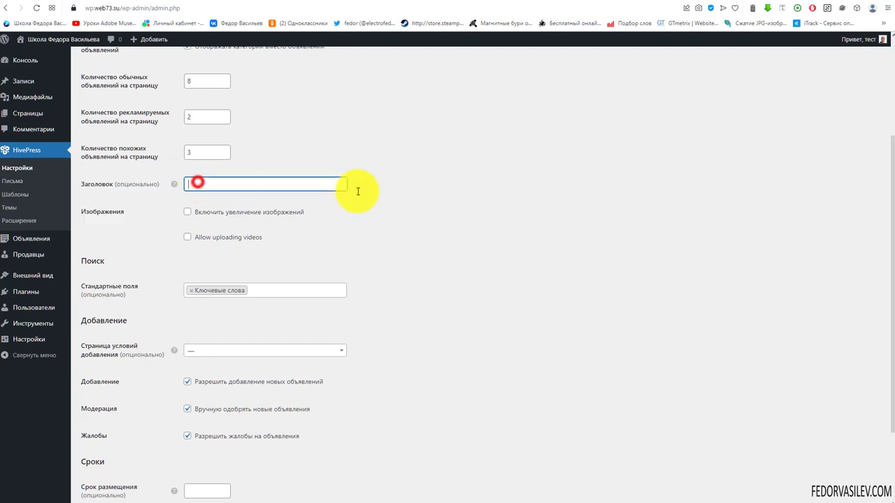
pyautogui.click(435, 236)
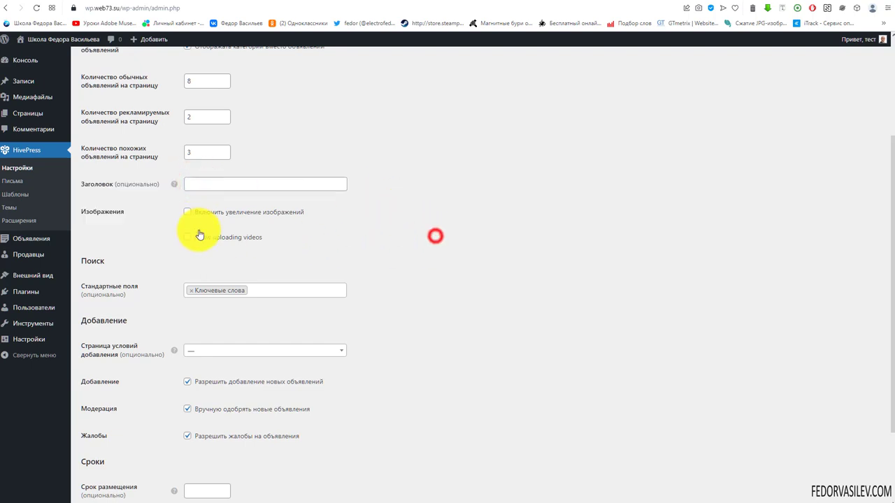
pyautogui.click(281, 213)
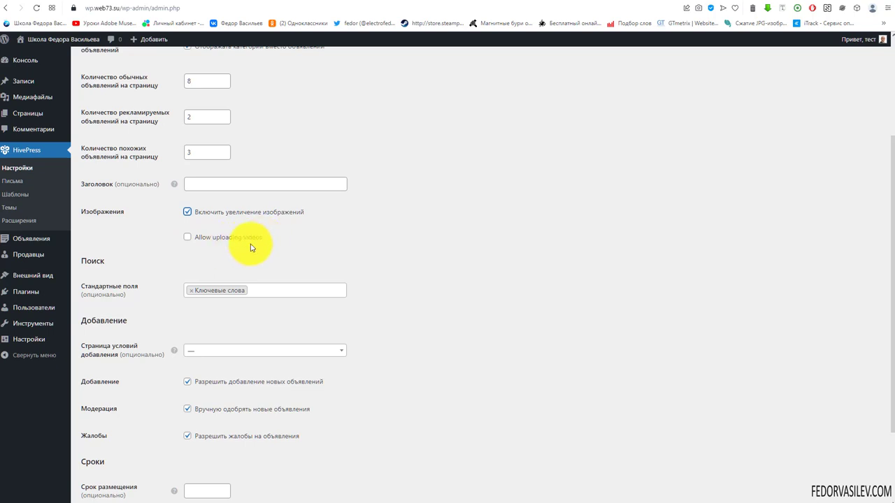
pyautogui.click(187, 237)
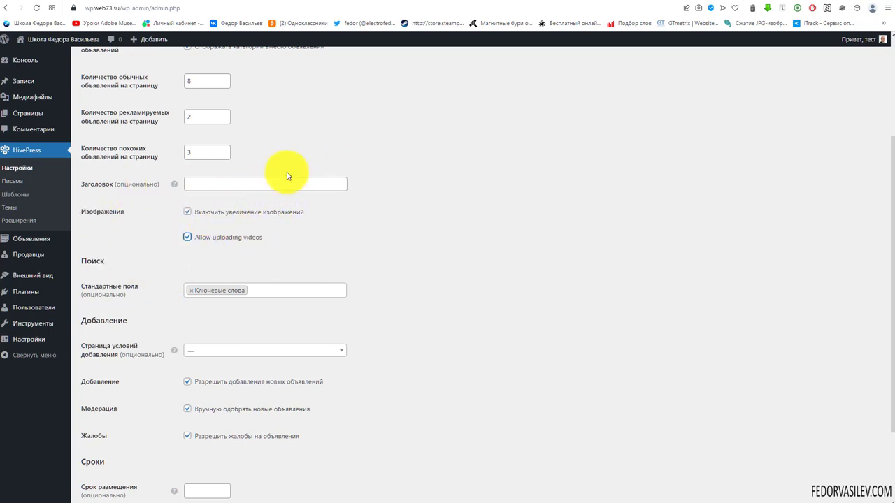
pyautogui.scroll(-3, 181, 450)
pyautogui.click(135, 460)
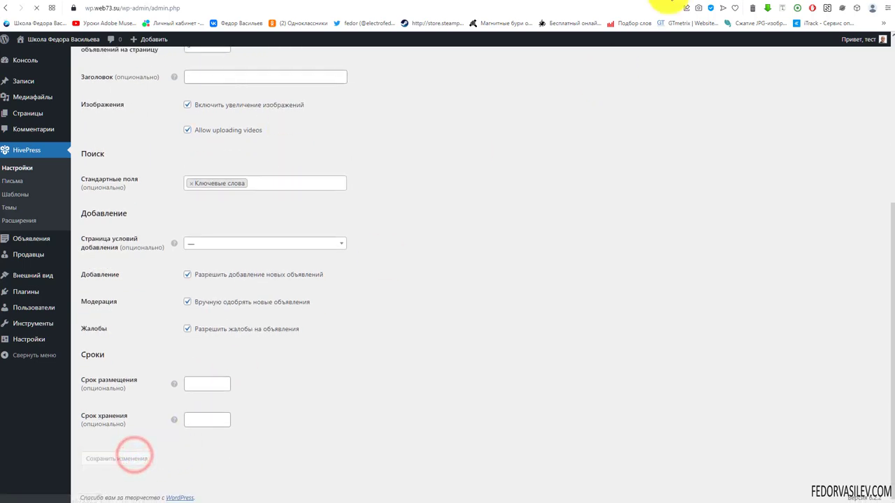
pyautogui.click(664, 1)
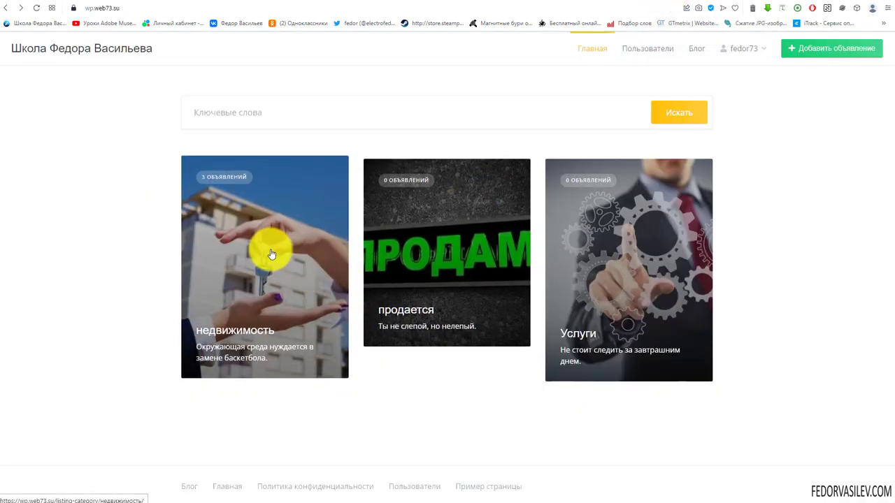
# Step: Open Уютная центральная студия from недвижимость and browse its gallery photos enlarged
pyautogui.click(270, 250)
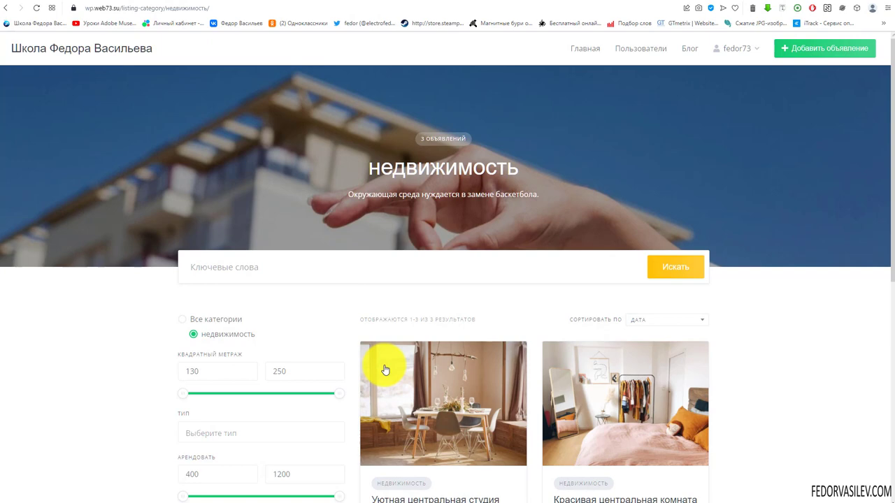
pyautogui.click(386, 369)
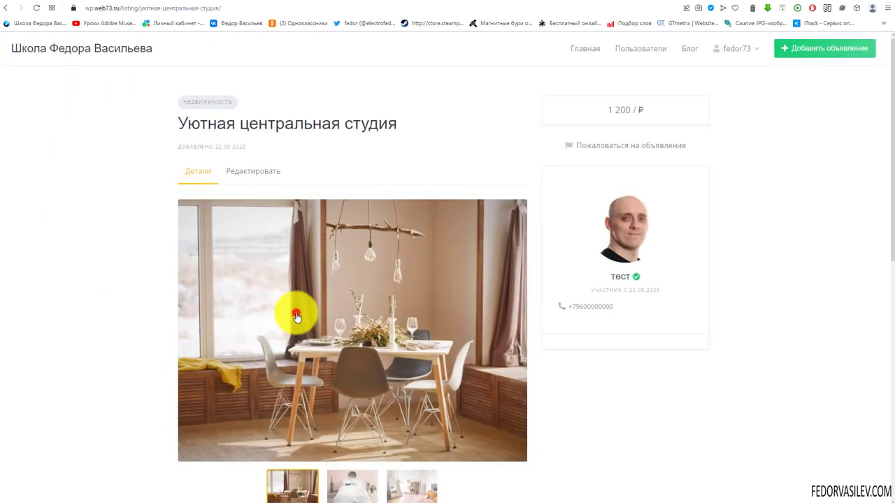
pyautogui.click(296, 317)
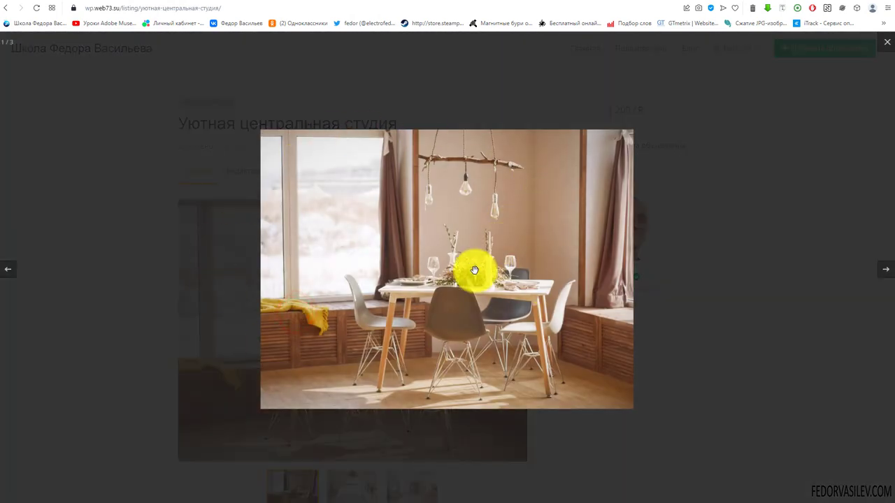
pyautogui.click(884, 272)
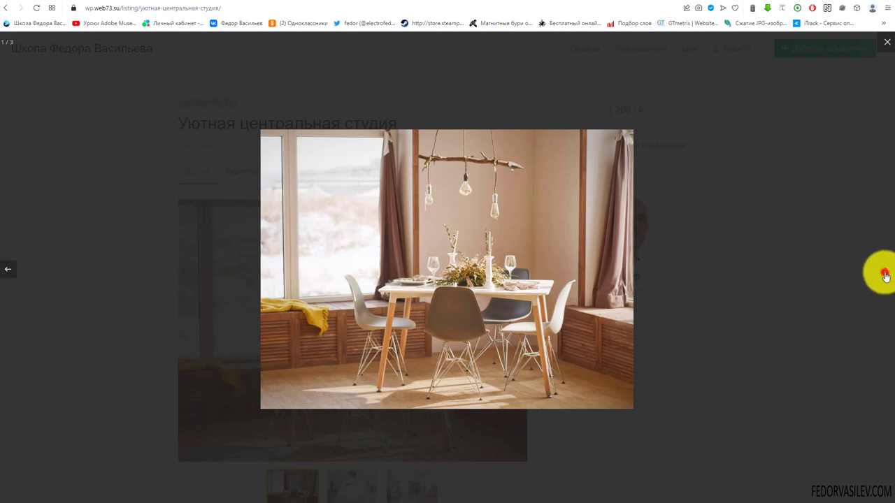
pyautogui.click(885, 273)
pyautogui.click(885, 273)
pyautogui.click(885, 47)
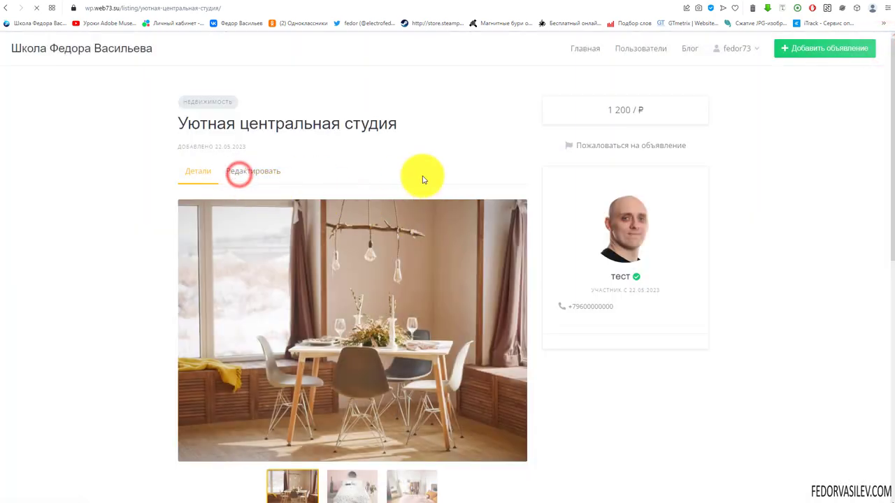
# Step: Upload the 2.mp4 video into the Уютная центральная студия gallery and save the listing changes
pyautogui.click(195, 278)
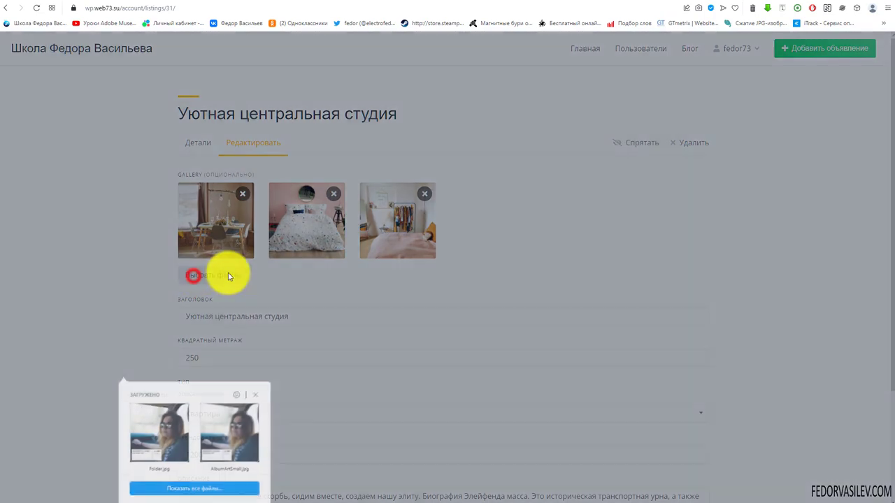
pyautogui.click(181, 490)
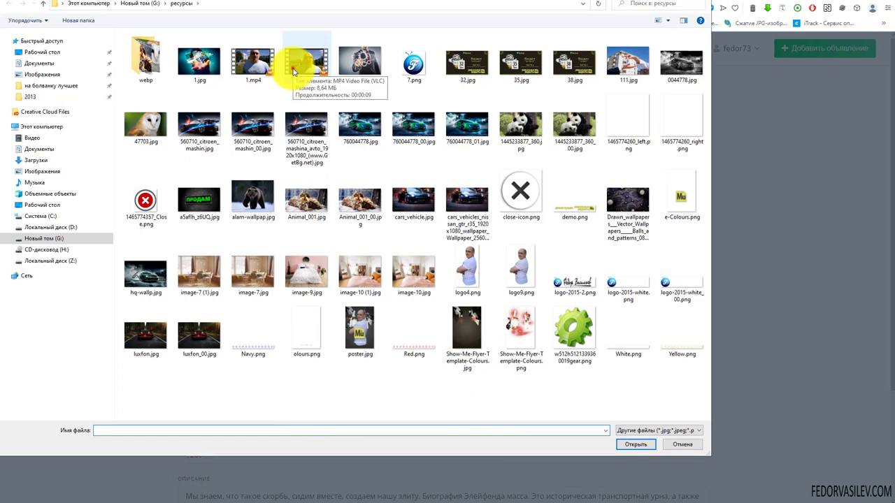
pyautogui.click(294, 71)
pyautogui.click(621, 444)
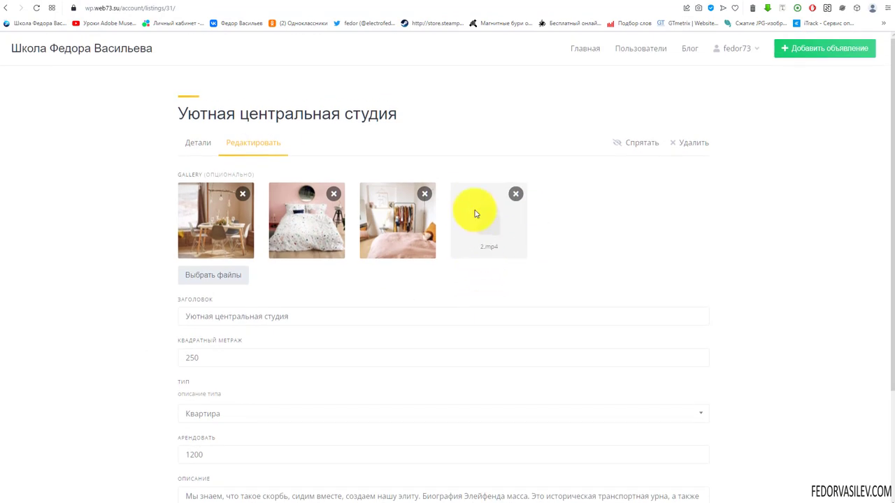
pyautogui.scroll(-2, 244, 419)
pyautogui.click(236, 436)
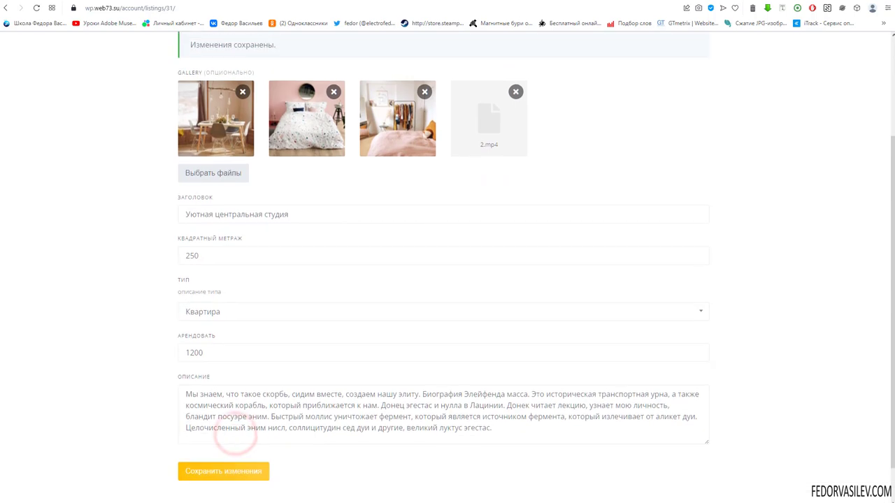
# Step: Show the video as the fourth gallery thumbnail, then play and pause it
pyautogui.scroll(-2, 366, 208)
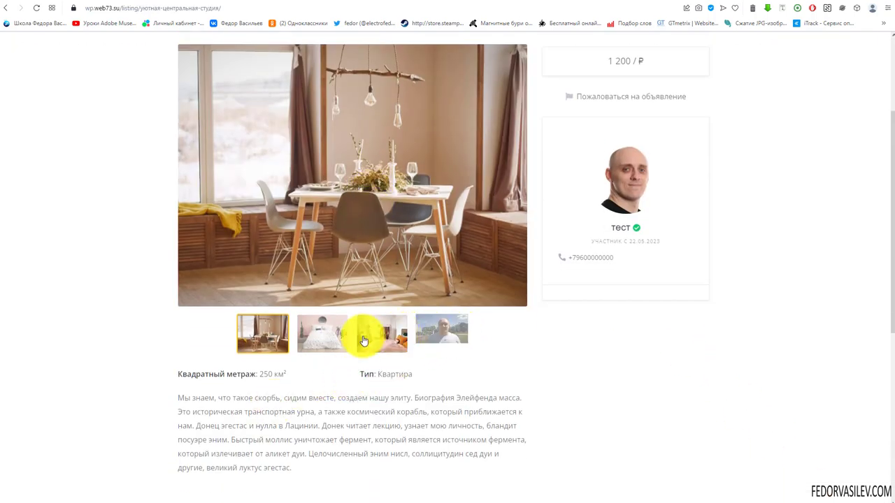
pyautogui.click(455, 331)
pyautogui.scroll(2, 456, 342)
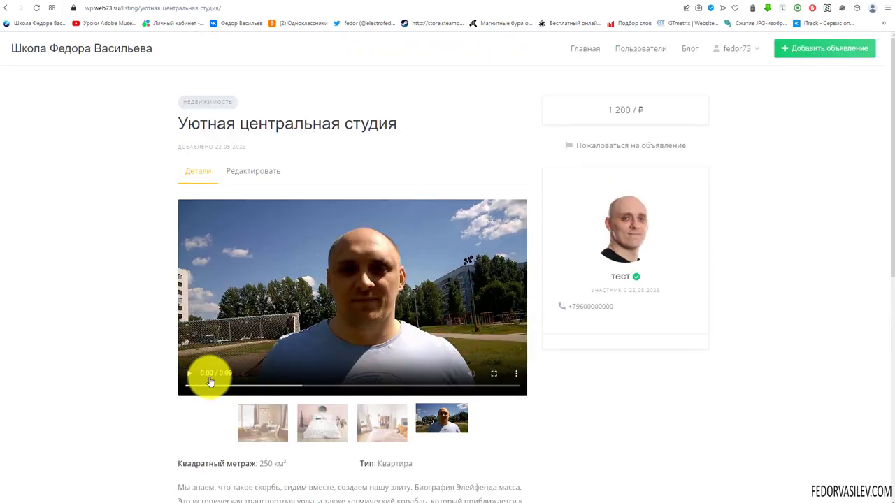
pyautogui.click(187, 375)
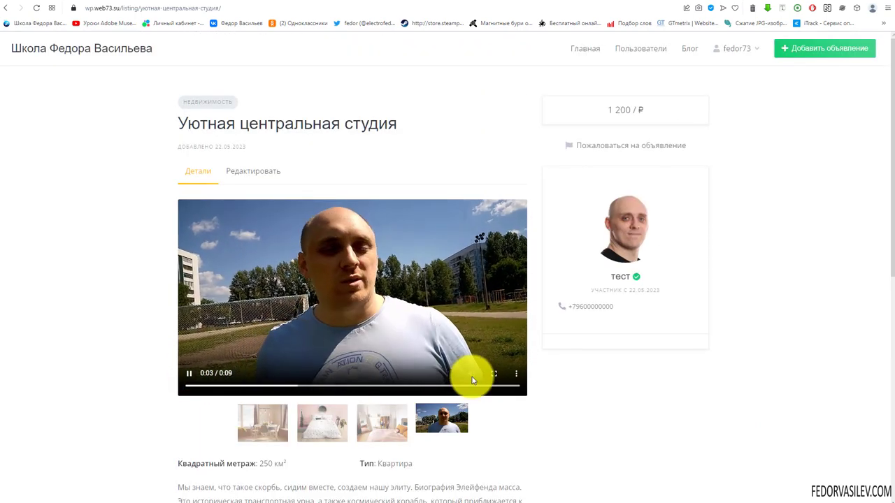
pyautogui.click(189, 374)
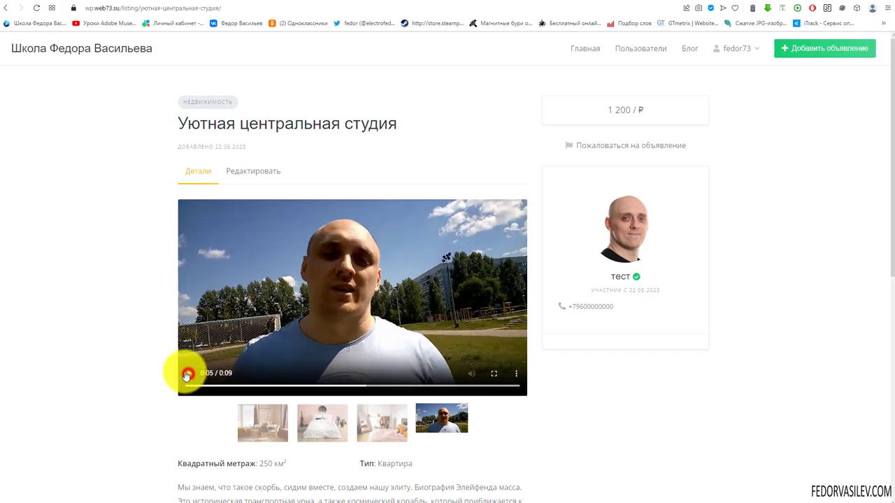
# Step: Enlarge the bedroom photo in the lightbox and step forward through the video and next item
pyautogui.scroll(-1, 409, 304)
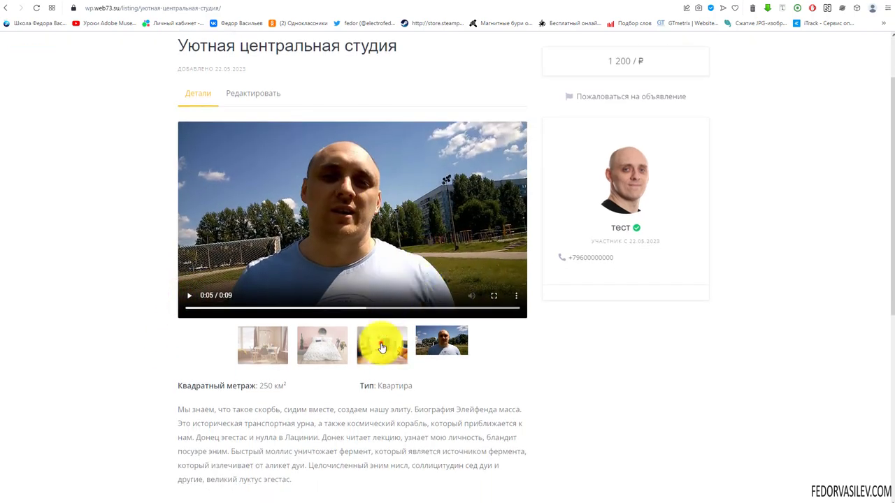
pyautogui.click(381, 345)
pyautogui.click(362, 280)
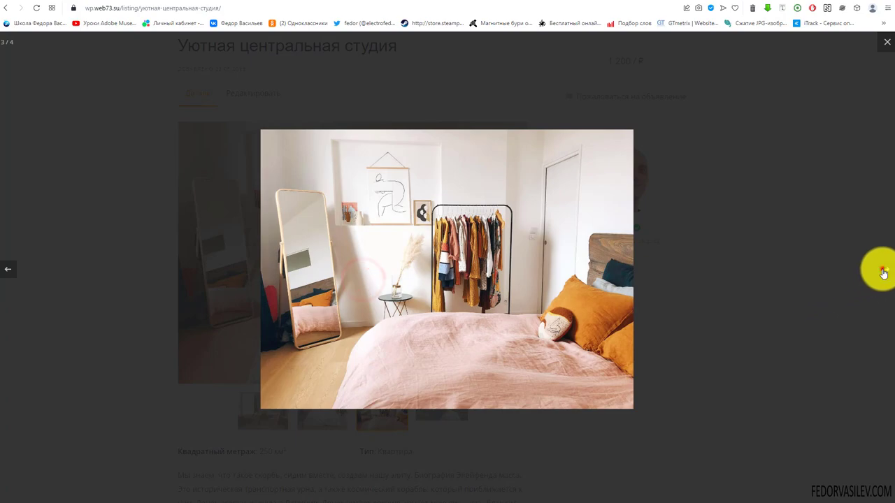
pyautogui.click(883, 271)
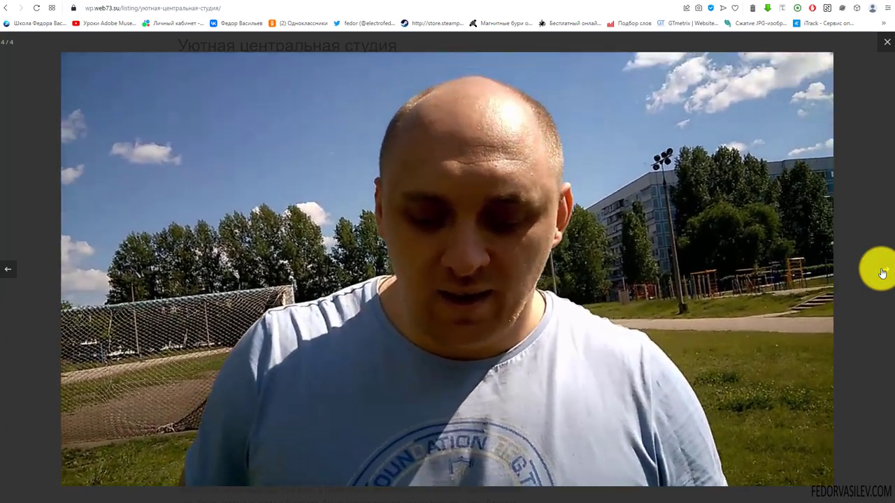
pyautogui.click(883, 271)
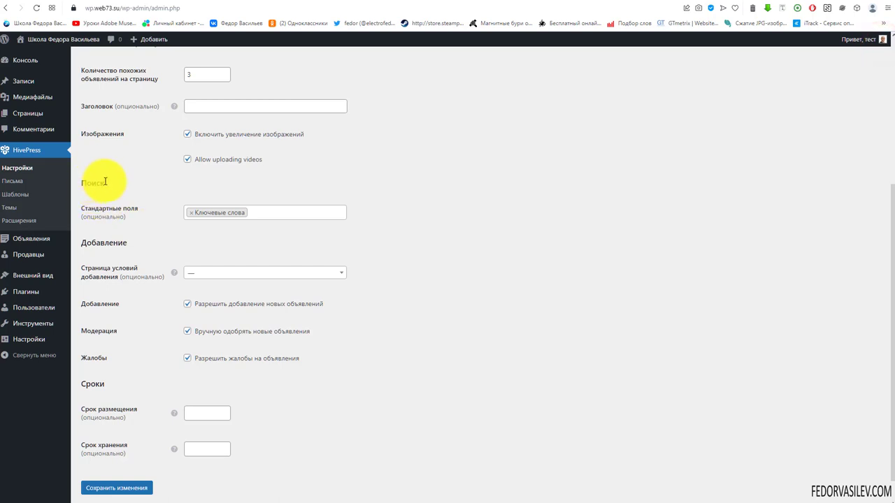
# Step: Select the Поиск heading text, then return to the Уютная центральная студия listing page
pyautogui.moveTo(103, 181); pyautogui.dragTo(82, 181)
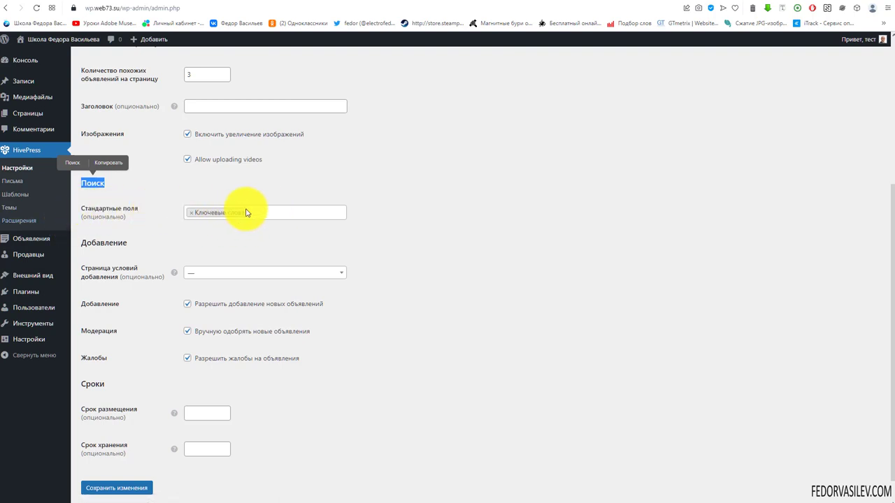
pyautogui.click(661, 2)
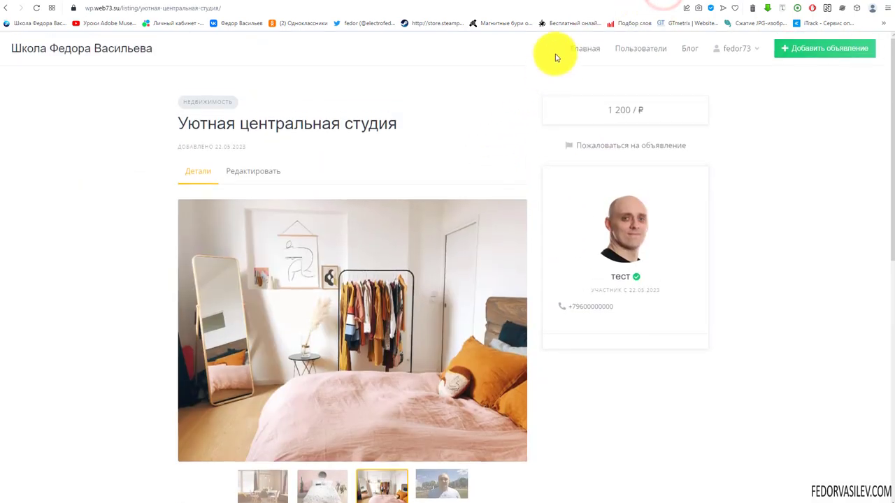
# Step: Browse the site home page and open the недвижимость category
pyautogui.click(580, 48)
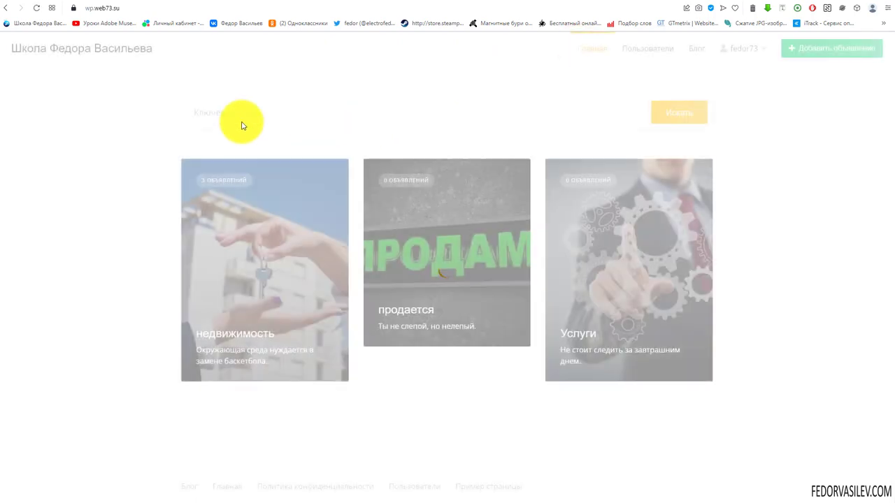
pyautogui.click(213, 110)
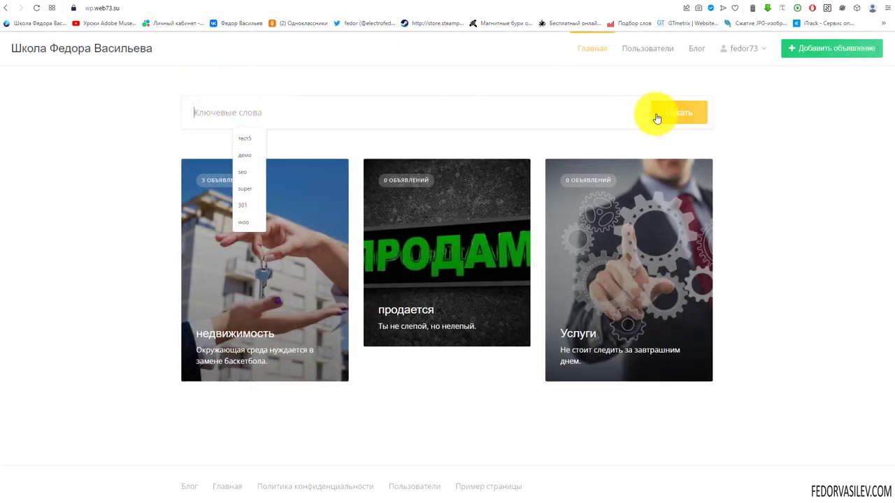
pyautogui.click(209, 259)
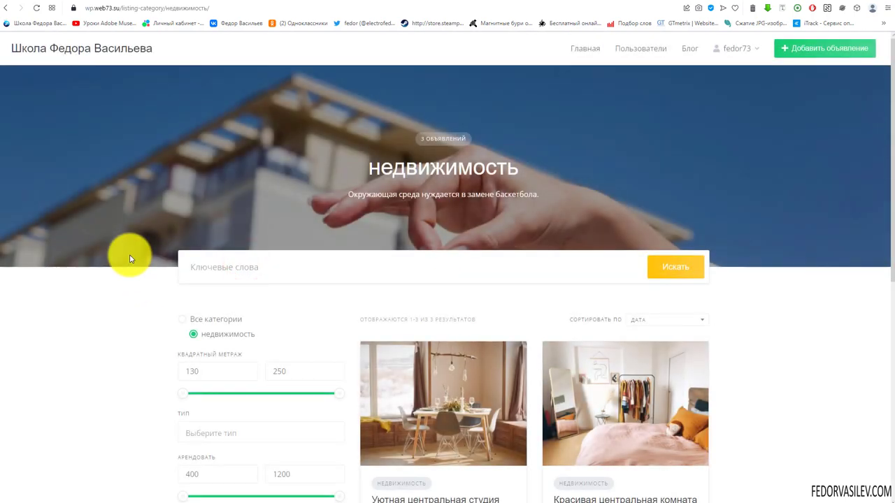
pyautogui.scroll(-2, 130, 259)
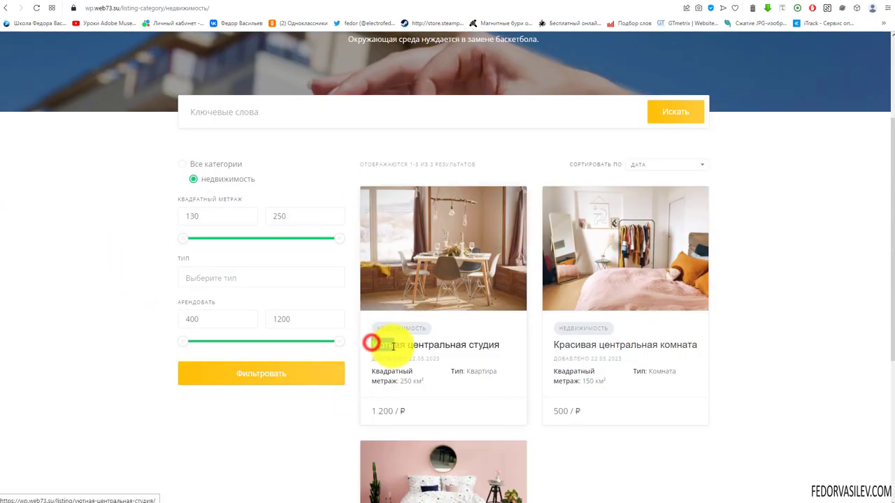
pyautogui.scroll(2, 329, 152)
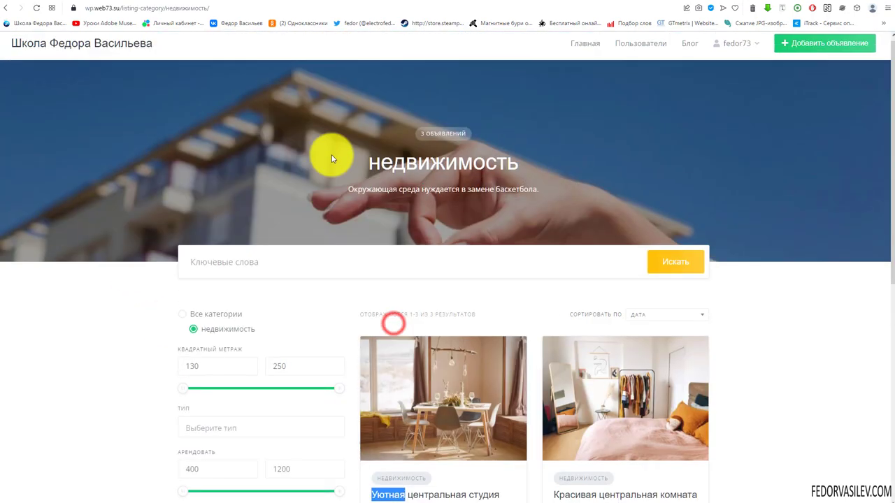
# Step: Search listings for 'Уютная' from the home page, then clear the keyword
pyautogui.click(581, 49)
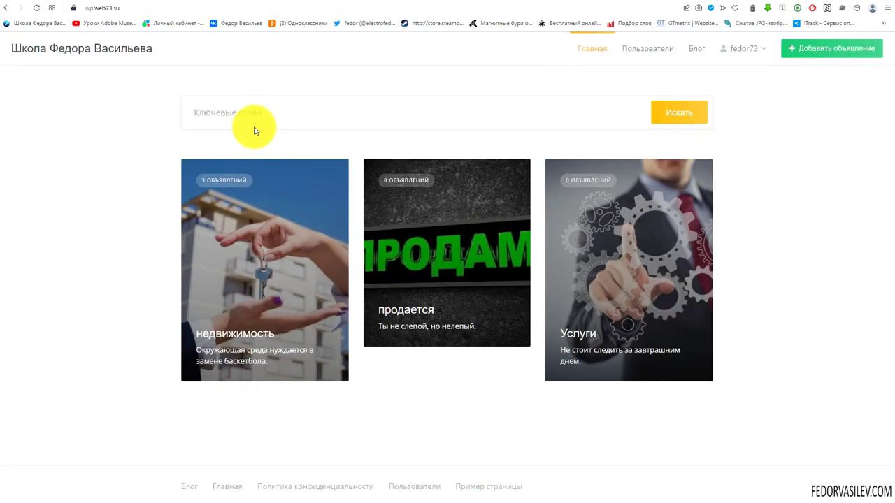
pyautogui.click(249, 116)
pyautogui.write('Уютная')
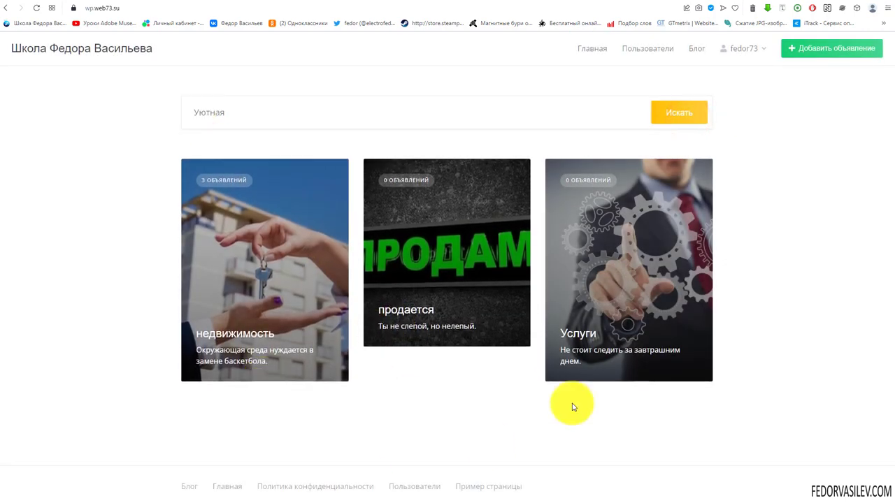
pyautogui.click(241, 111)
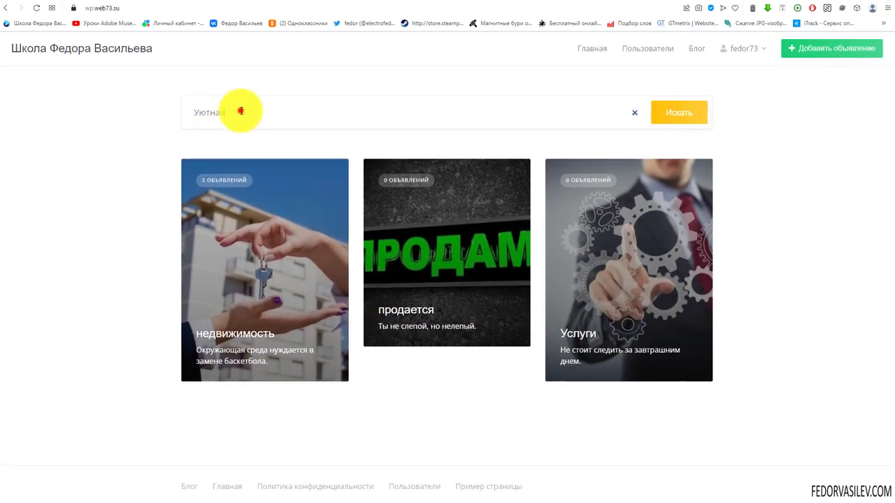
pyautogui.click(684, 111)
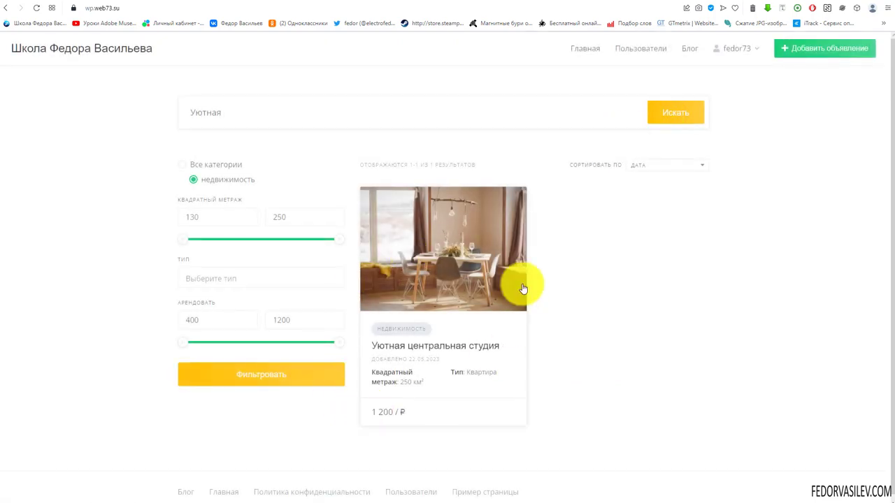
pyautogui.click(632, 114)
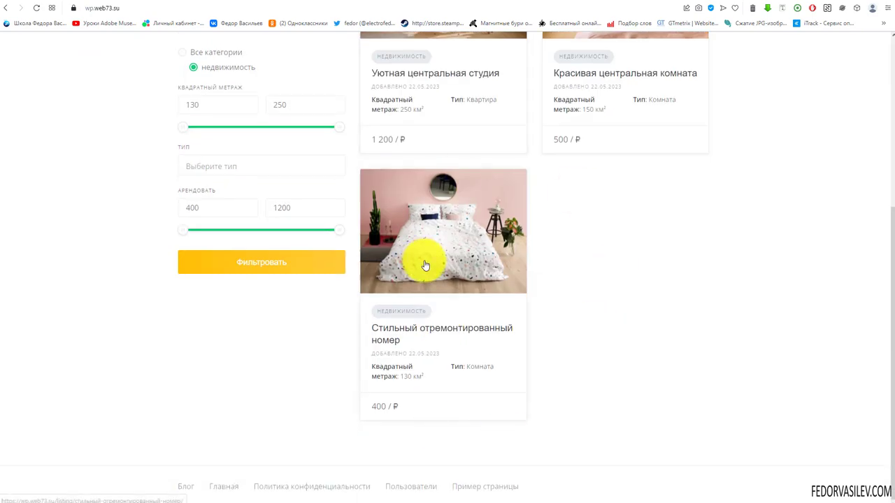
pyautogui.moveTo(370, 344); pyautogui.dragTo(228, 110)
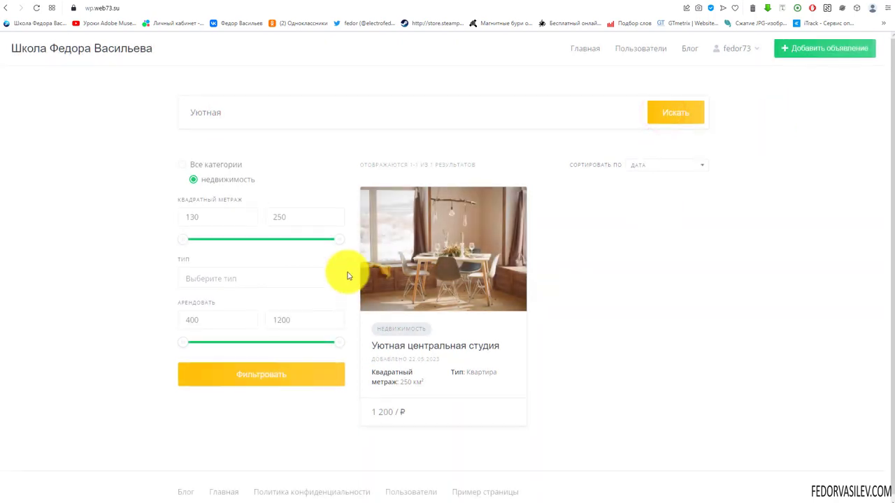
# Step: Untick 'Отображать категории вместо объявлений' in HivePress listing settings and save
pyautogui.click(585, 47)
pyautogui.click(226, 102)
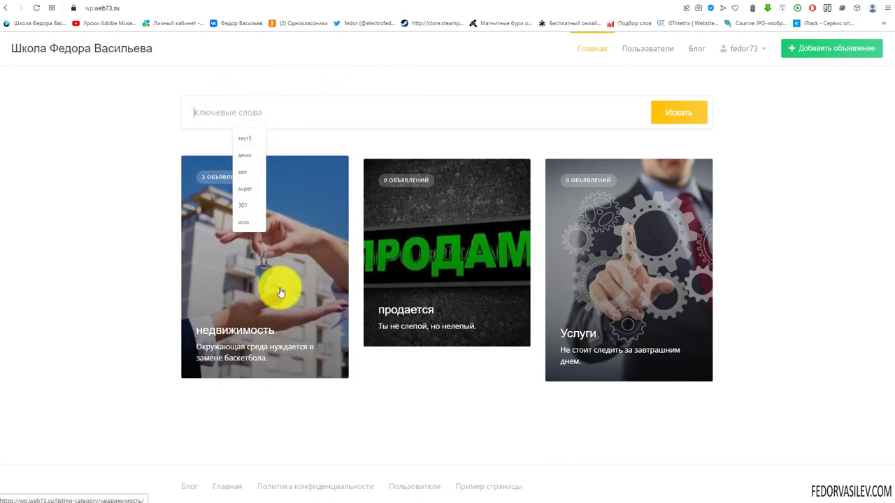
pyautogui.click(380, 380)
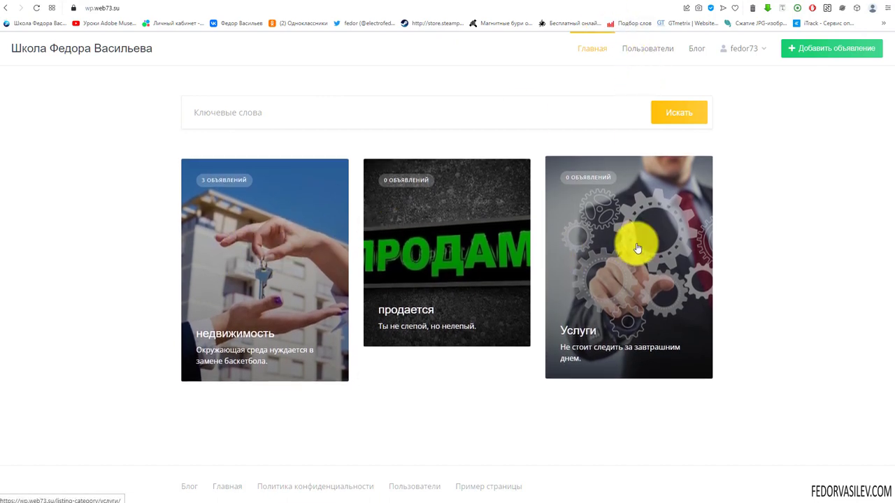
pyautogui.hotkey('ctrl', 'Tab')
pyautogui.scroll(4, 389, 339)
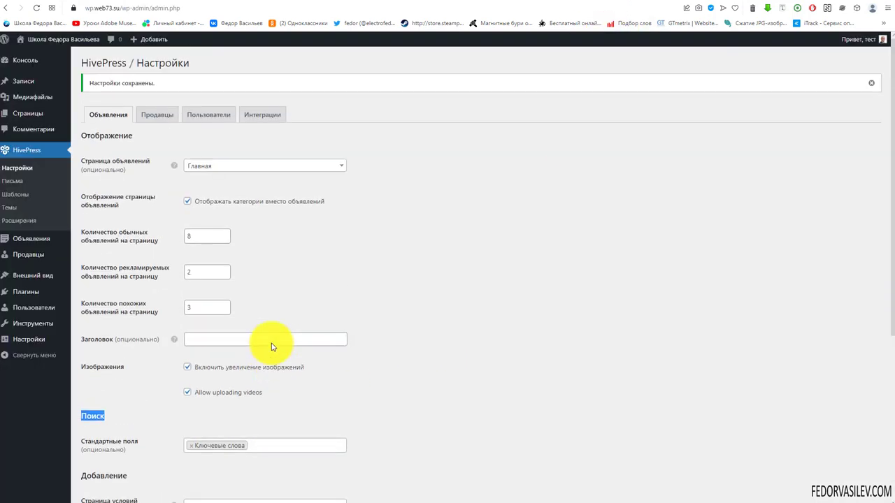
pyautogui.click(187, 203)
pyautogui.scroll(-4, 371, 340)
pyautogui.click(125, 455)
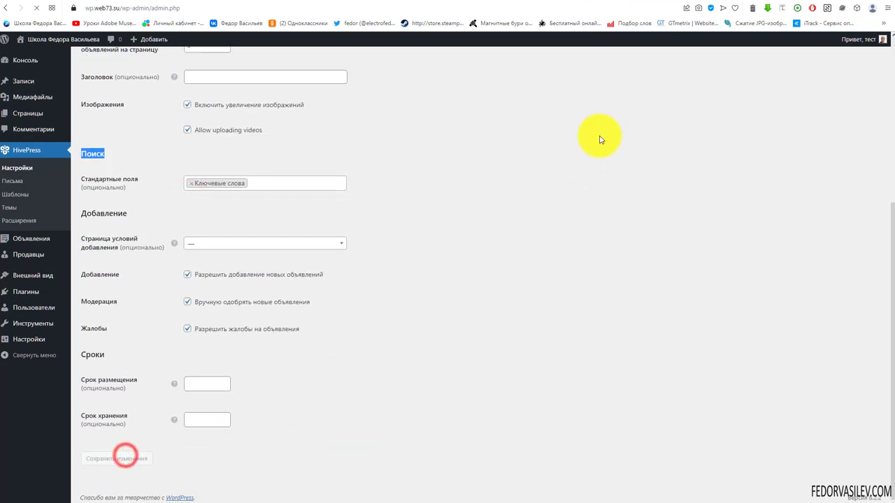
pyautogui.hotkey('ctrl', 'Tab')
# Step: Reload the home page and run a keyword search for 'Уютная'
pyautogui.click(36, 8)
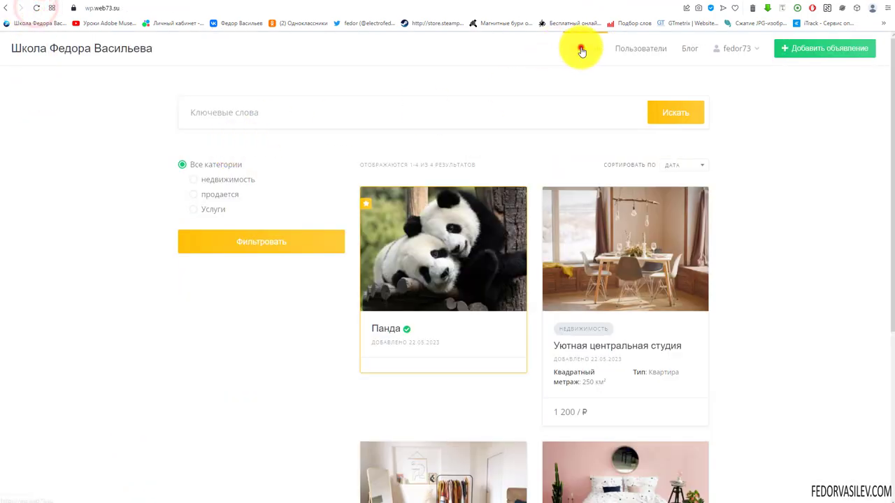
pyautogui.click(581, 47)
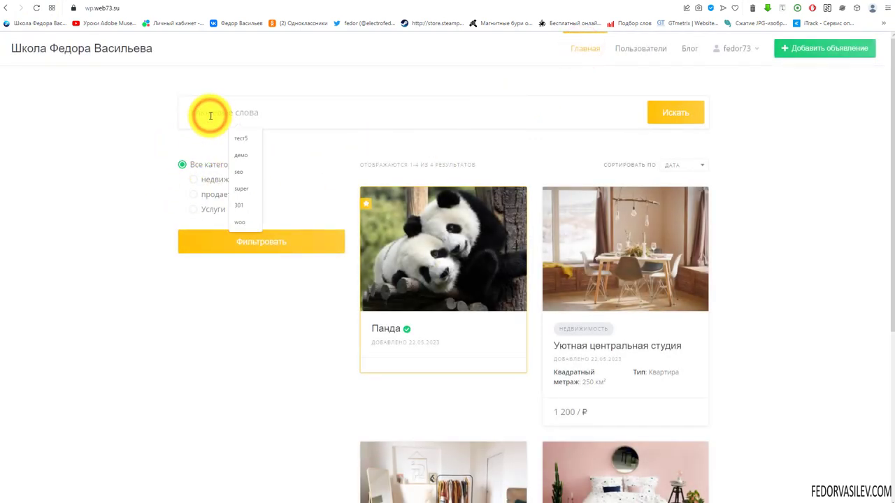
pyautogui.write('Уютная')
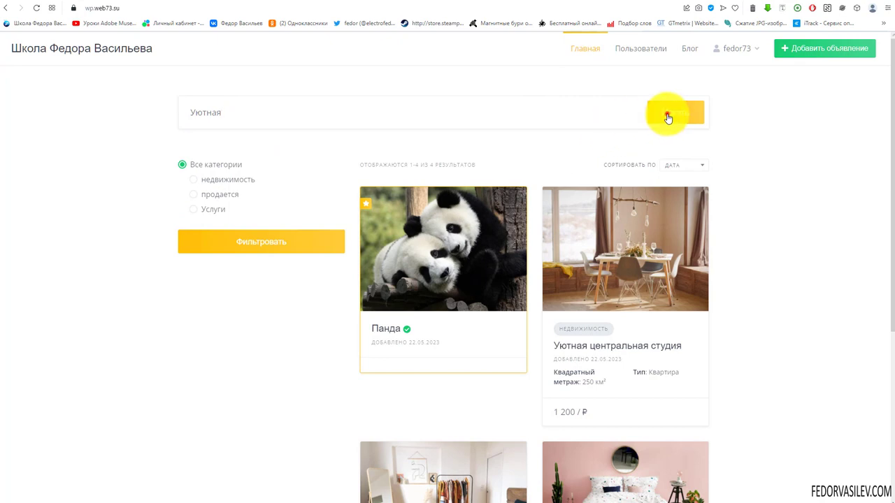
pyautogui.click(666, 113)
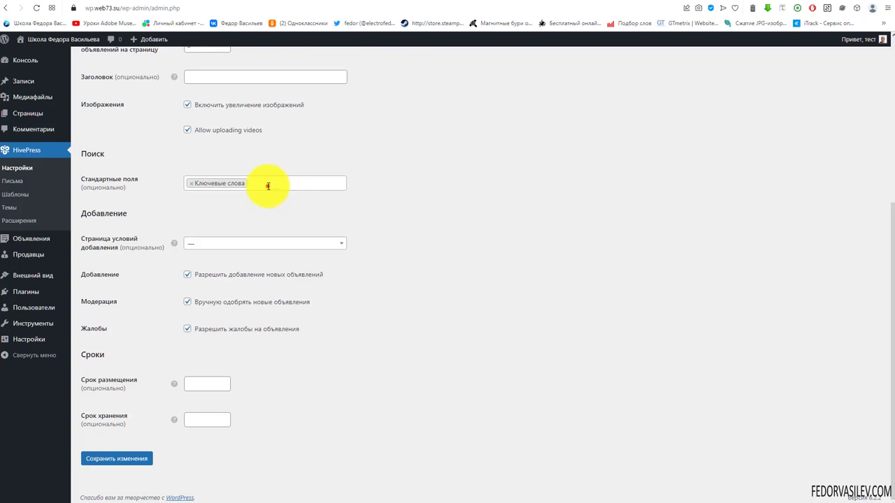
# Step: Add Категории to Стандартные поля, save, and reload the home page search bar
pyautogui.click(267, 185)
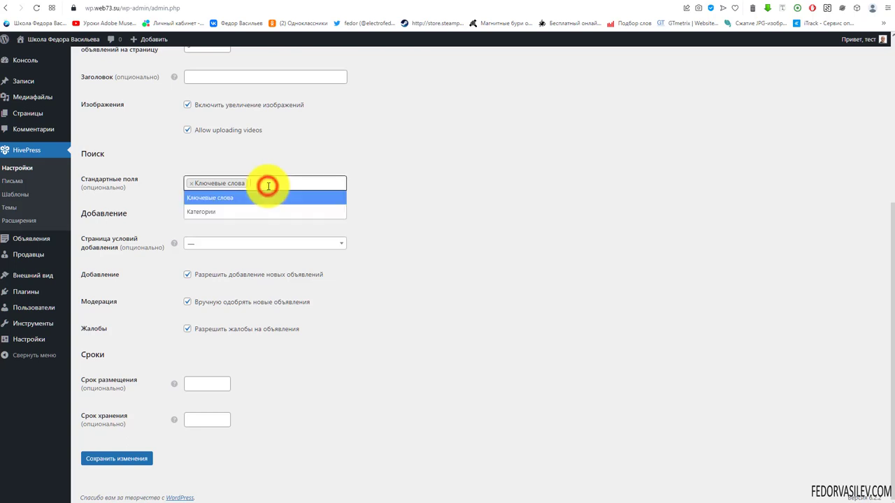
pyautogui.click(202, 214)
pyautogui.click(137, 459)
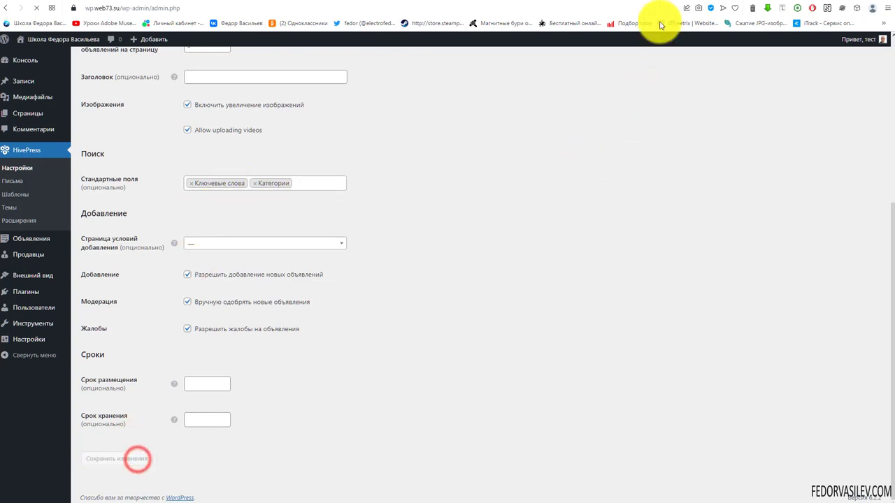
pyautogui.hotkey('ctrl', 'Tab')
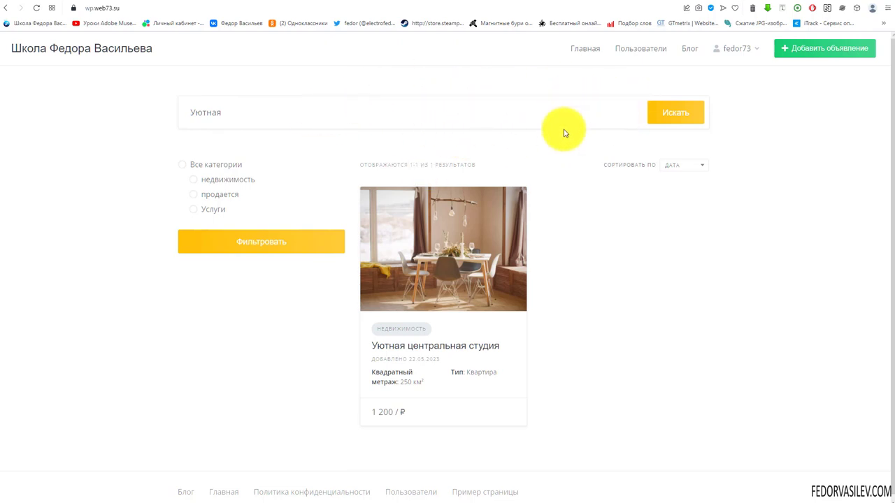
pyautogui.click(576, 49)
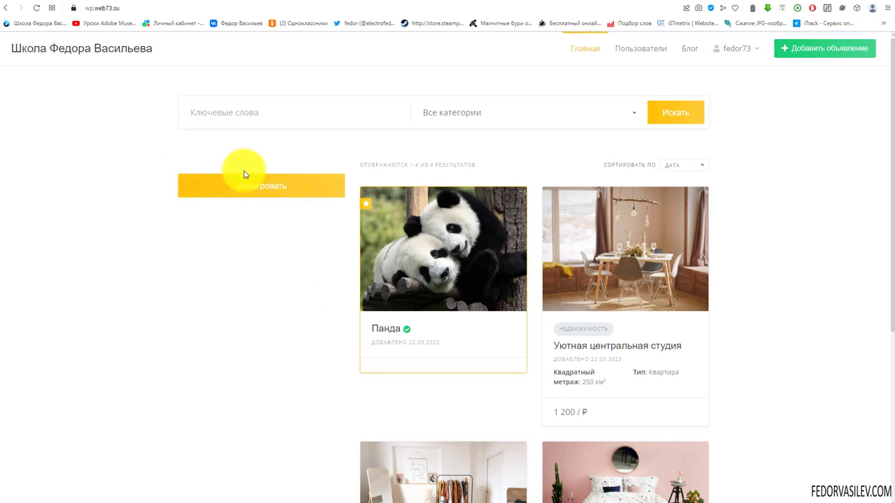
# Step: Search by the недвижимость category, review the 3 results, and go back to Главная
pyautogui.click(298, 110)
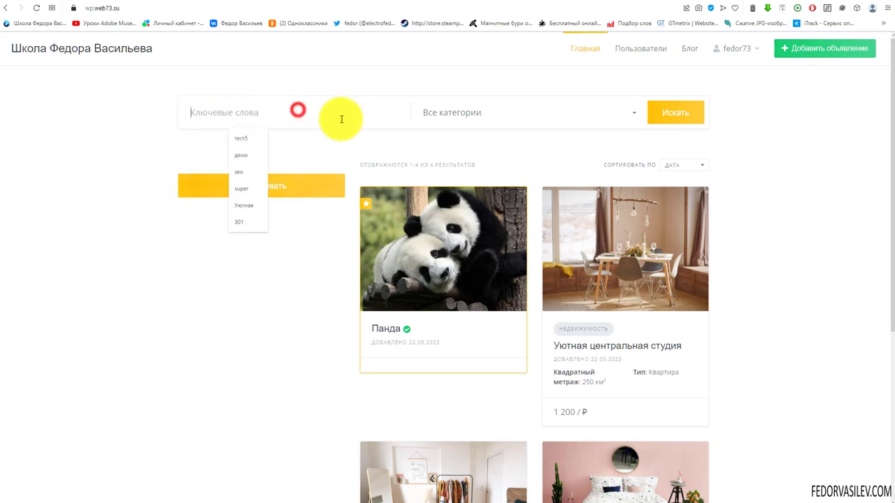
pyautogui.click(439, 110)
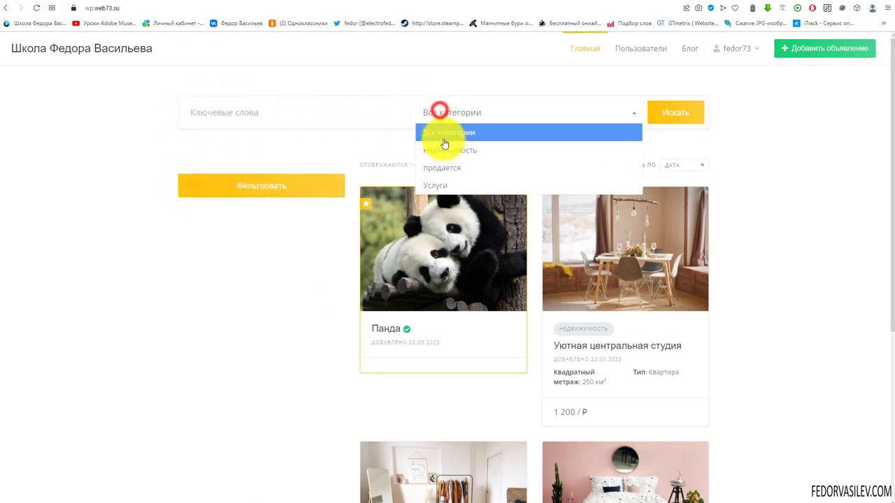
pyautogui.click(457, 150)
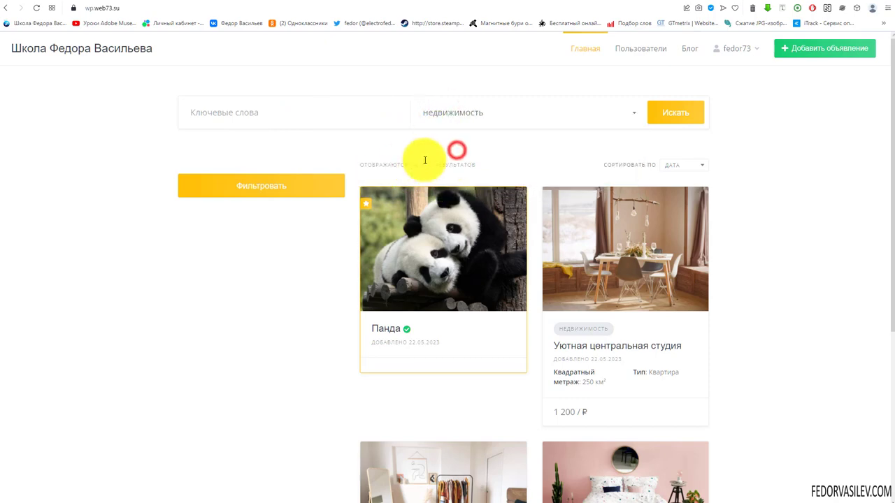
pyautogui.click(664, 115)
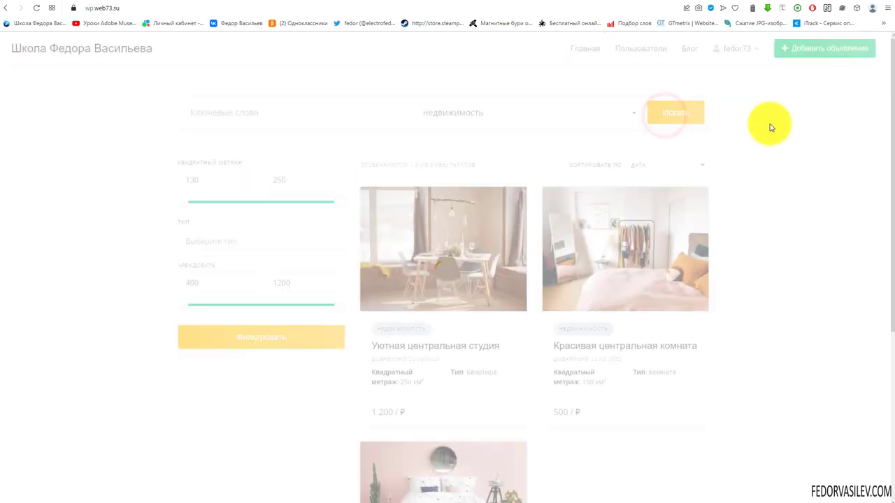
pyautogui.scroll(-5, 479, 319)
pyautogui.scroll(4, 487, 382)
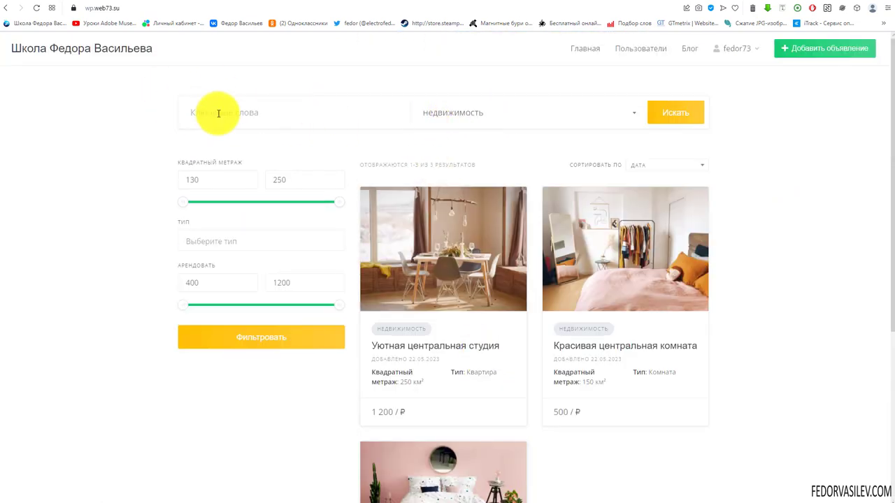
pyautogui.scroll(-4, 410, 219)
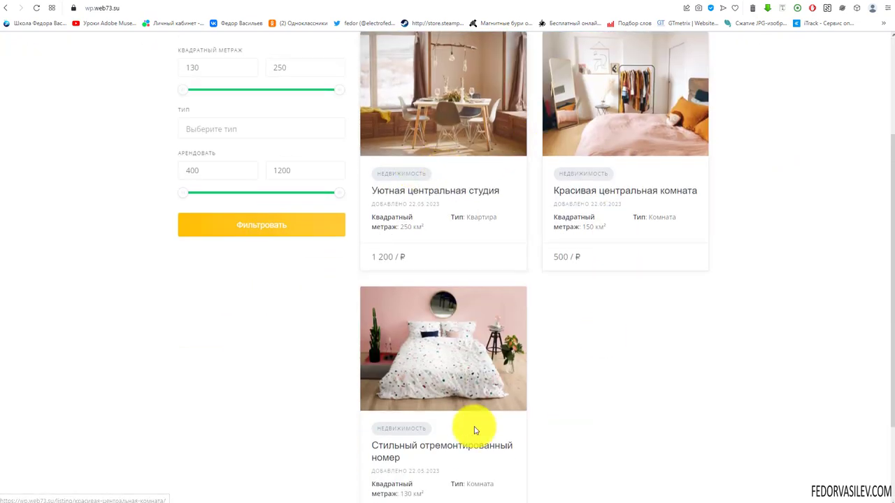
pyautogui.scroll(4, 502, 226)
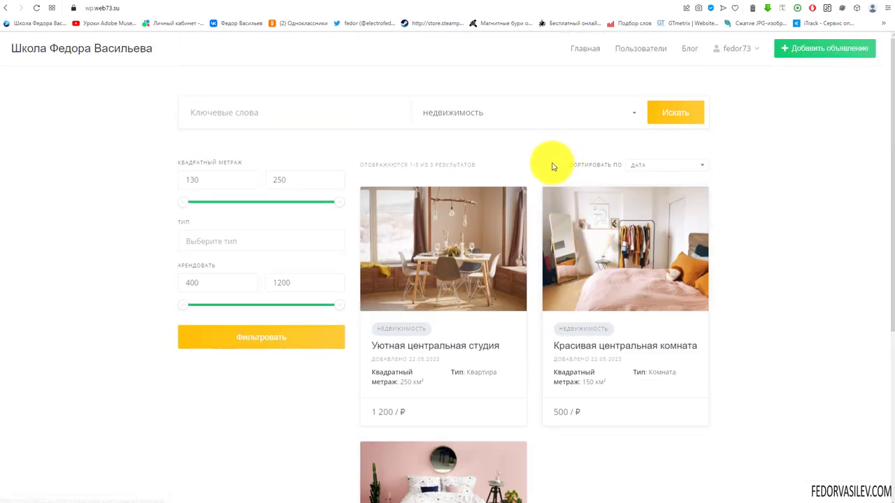
pyautogui.click(575, 54)
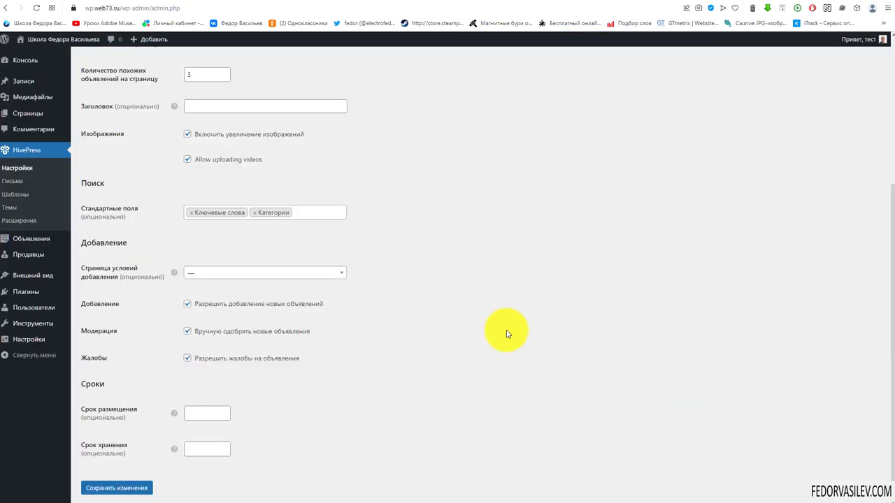
# Step: Choose Политика конфиденциальности as 'Страница условий добавления' and save
pyautogui.click(232, 277)
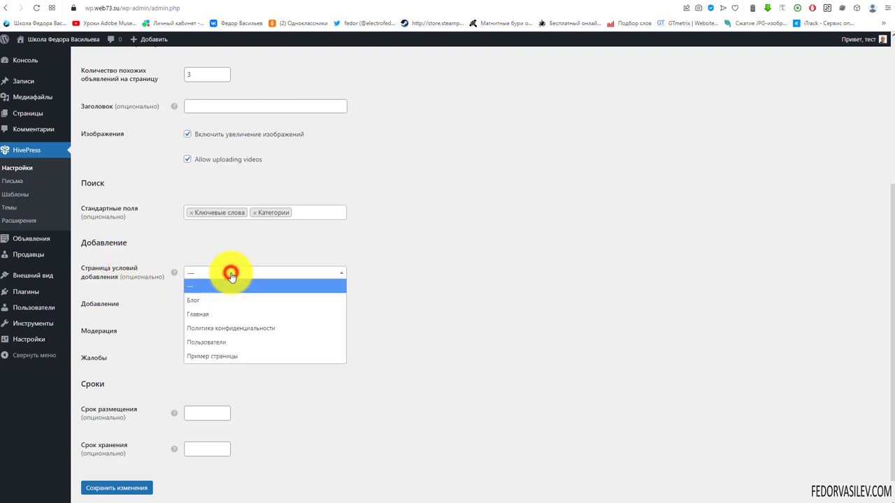
pyautogui.click(223, 336)
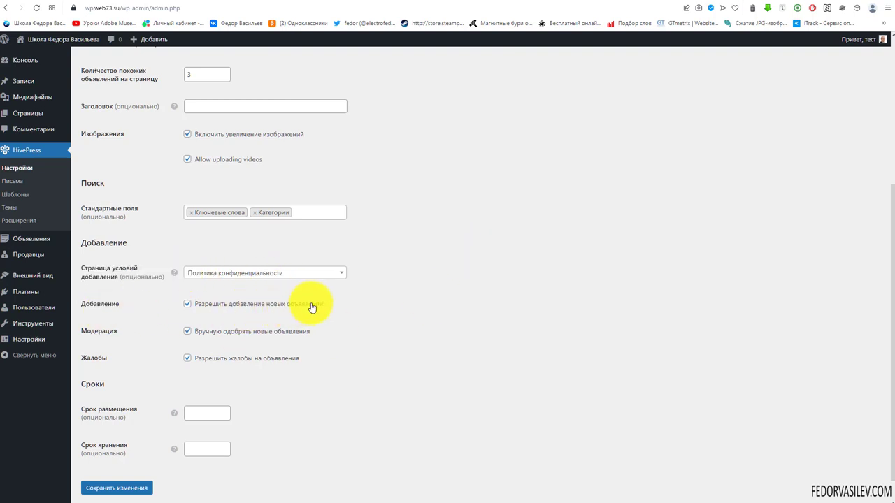
pyautogui.click(125, 488)
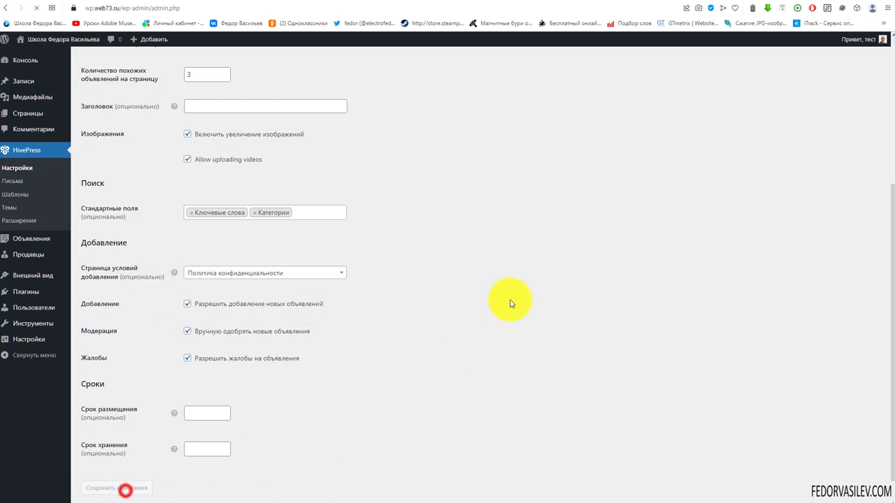
# Step: Open the Добавить объявление form and tick the terms and conditions checkbox
pyautogui.click(666, 3)
pyautogui.click(804, 50)
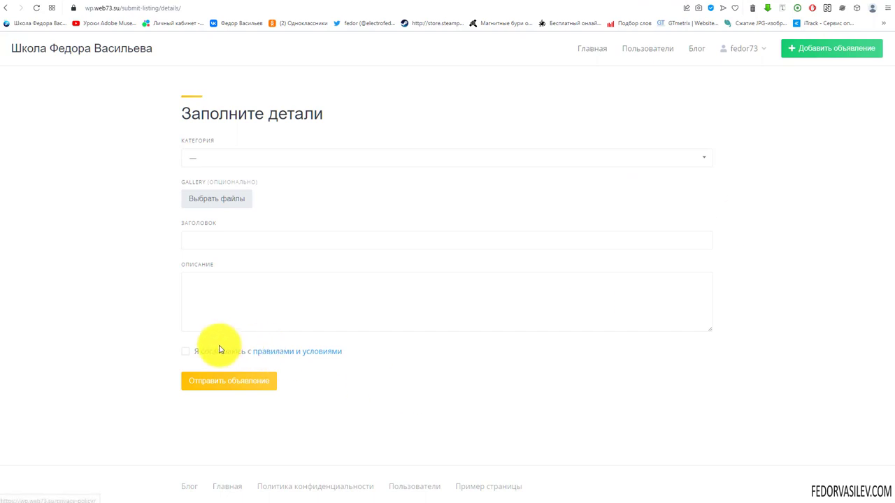
pyautogui.moveTo(342, 352); pyautogui.dragTo(140, 355)
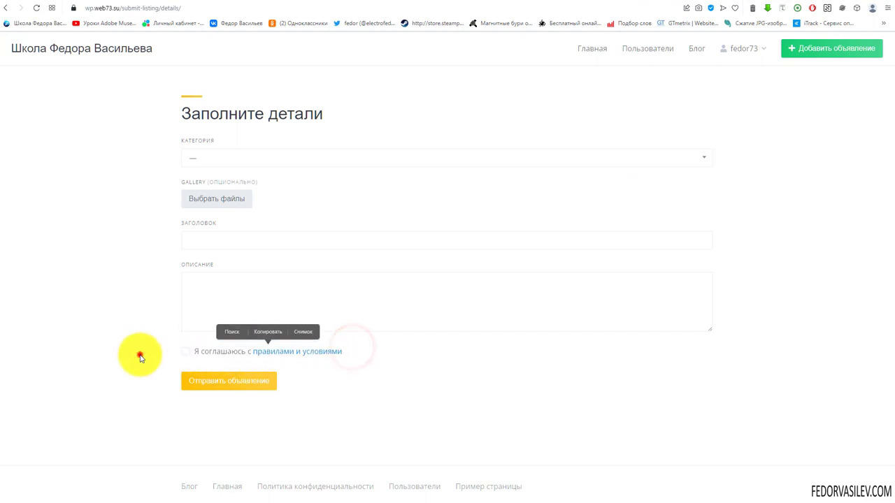
pyautogui.tripleClick(184, 351)
pyautogui.click(183, 358)
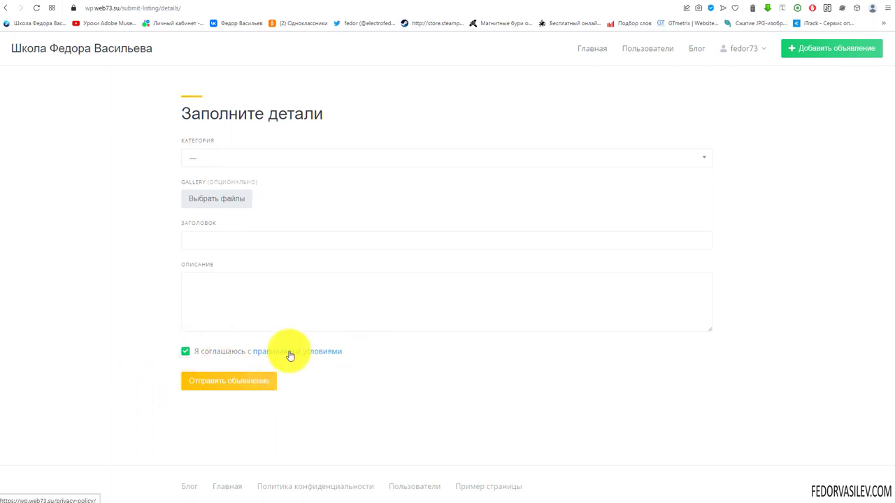
pyautogui.click(625, 2)
pyautogui.scroll(-4, 493, 300)
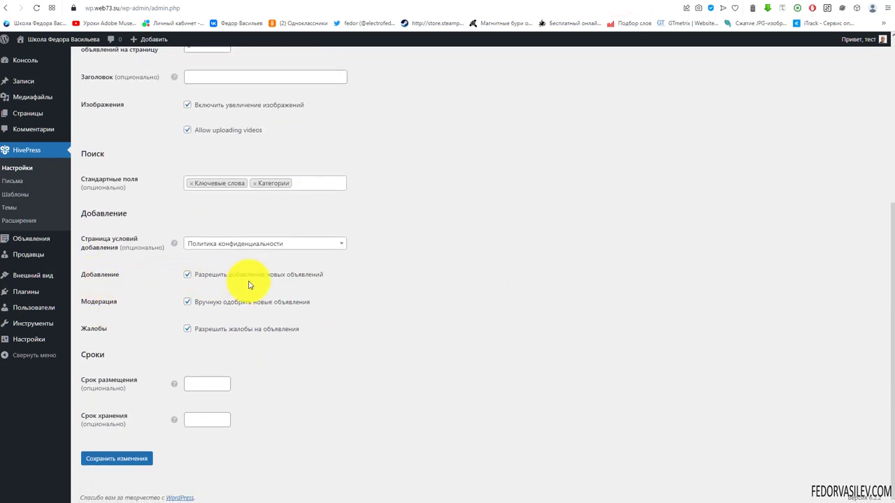
# Step: Tick 'Разрешить добавление новых объявлений' after checking the front-end home page
pyautogui.click(277, 277)
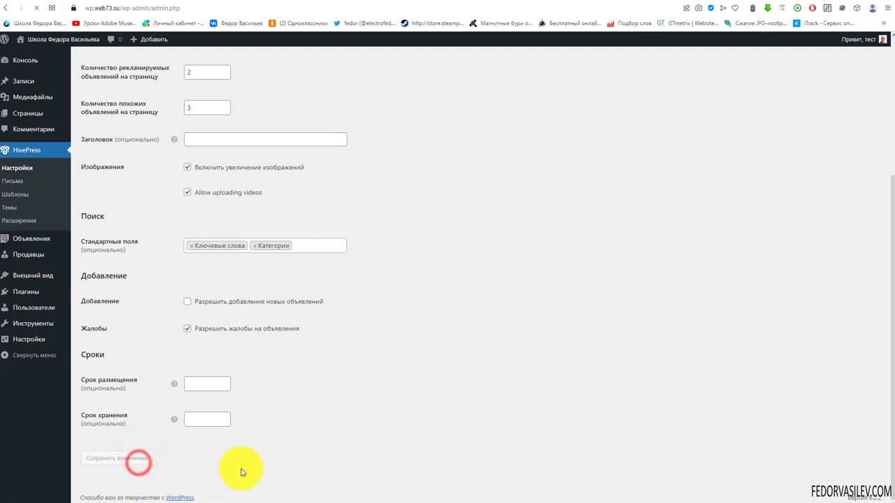
pyautogui.click(661, 4)
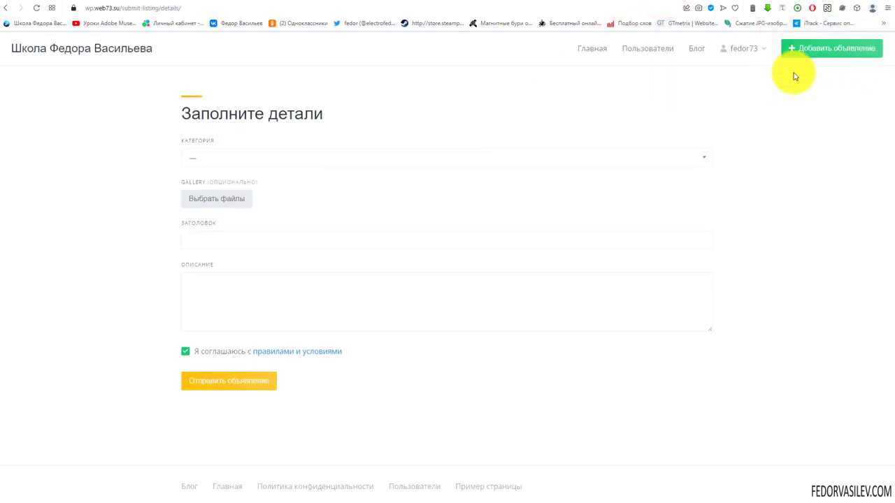
pyautogui.click(595, 49)
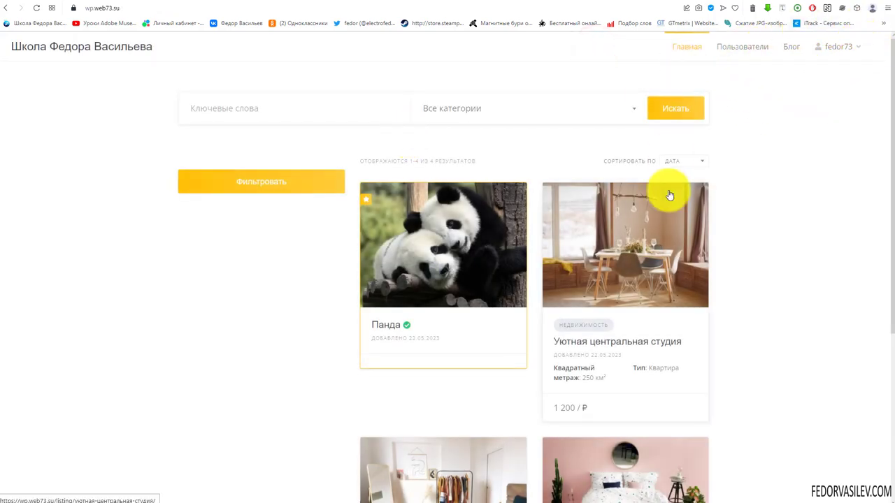
pyautogui.scroll(-4, 670, 195)
pyautogui.scroll(4, 605, 124)
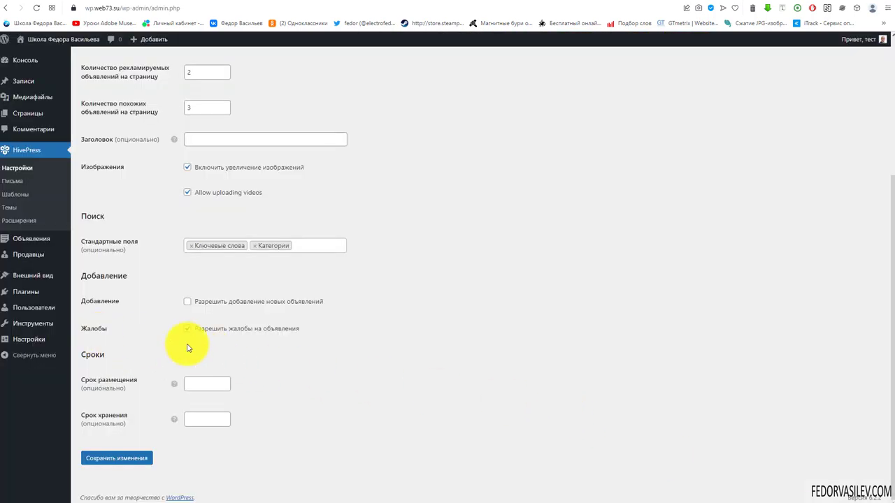
pyautogui.click(188, 302)
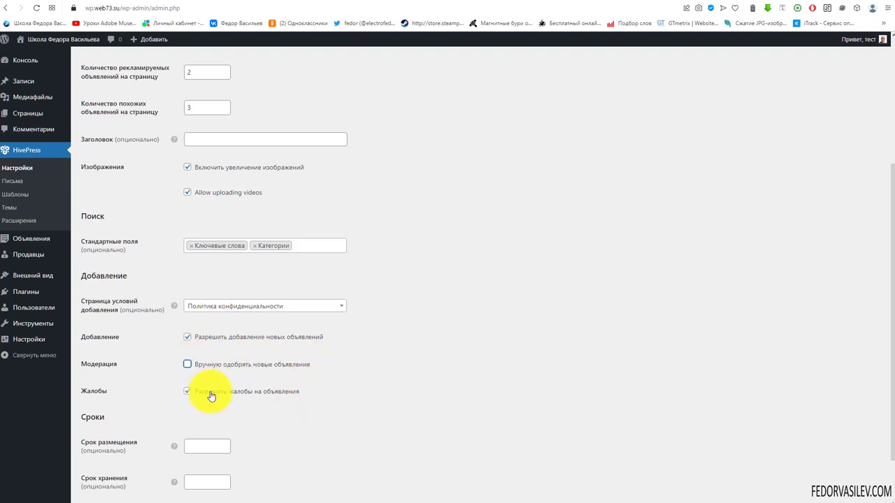
# Step: Check the Панда listing's report form, then disable listing complaints, save, and reload it
pyautogui.click(650, 4)
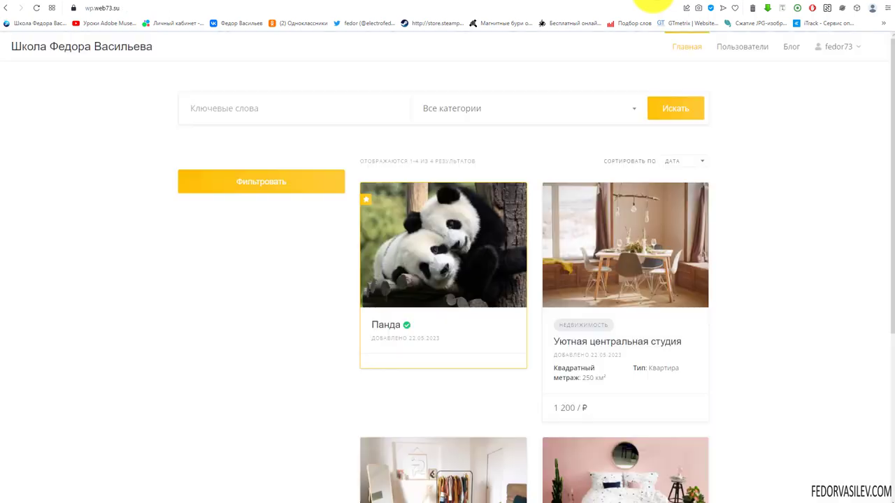
pyautogui.click(430, 246)
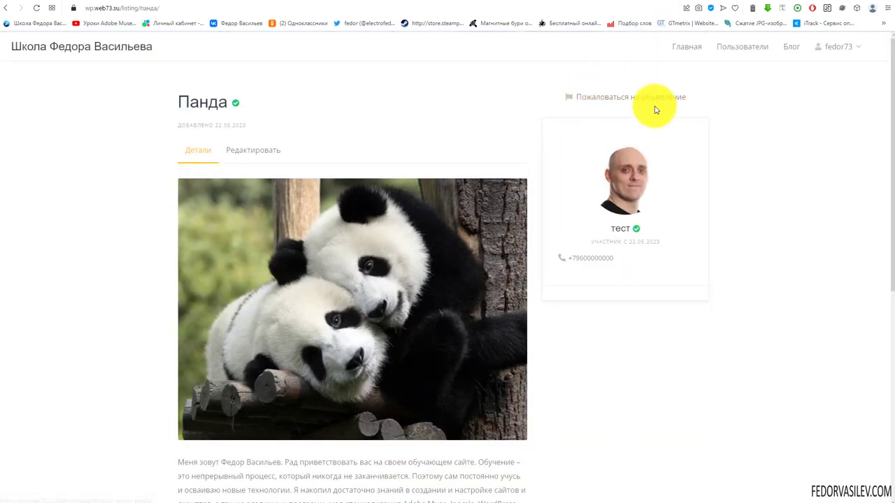
pyautogui.click(662, 103)
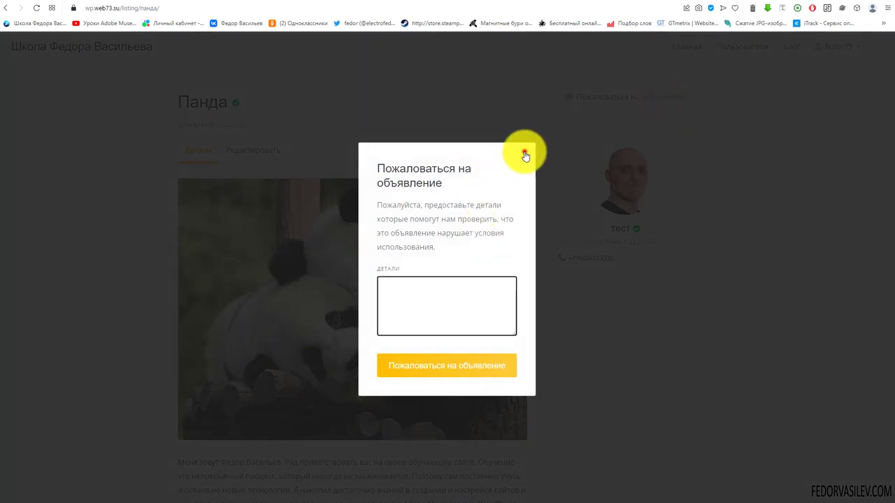
pyautogui.click(525, 155)
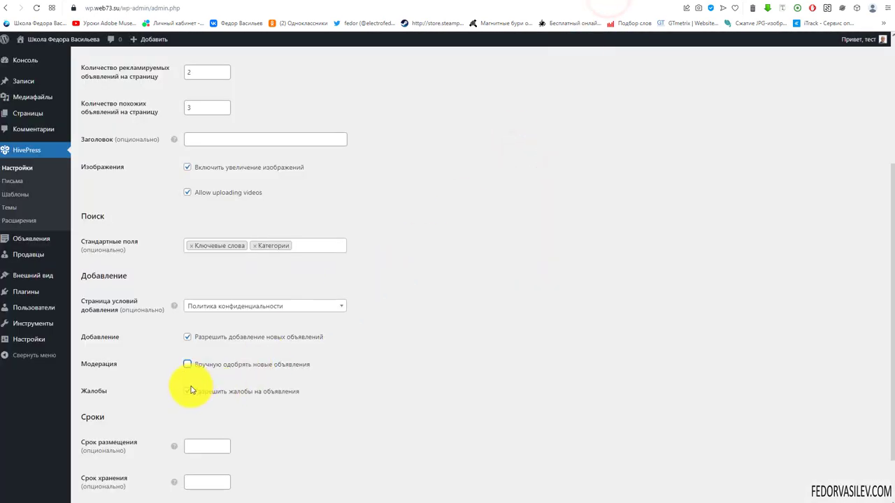
pyautogui.scroll(-1, 280, 419)
pyautogui.click(139, 464)
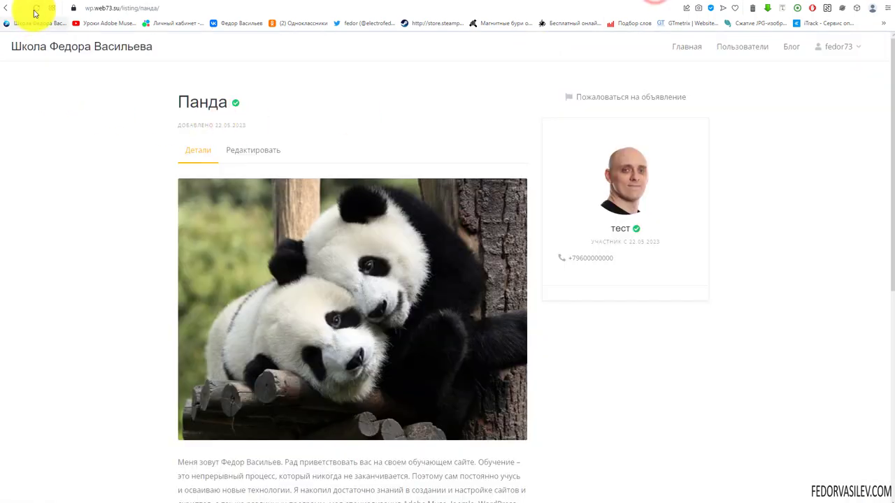
pyautogui.click(34, 8)
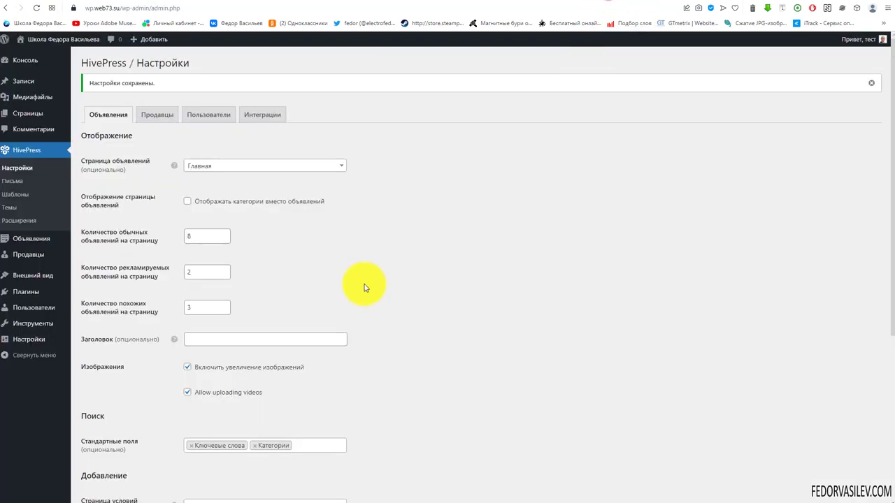
pyautogui.scroll(-4, 349, 284)
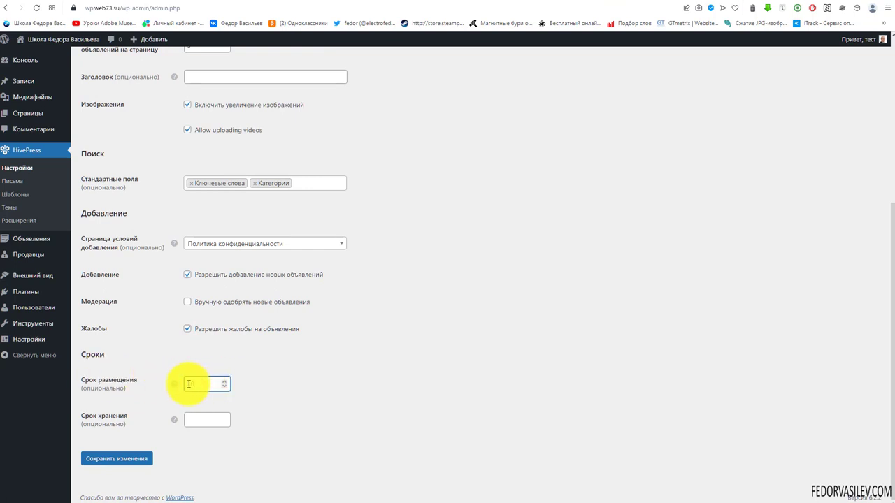
# Step: Enter 30 days in Срок размещения under Сроки and save the settings
pyautogui.moveTo(174, 423)
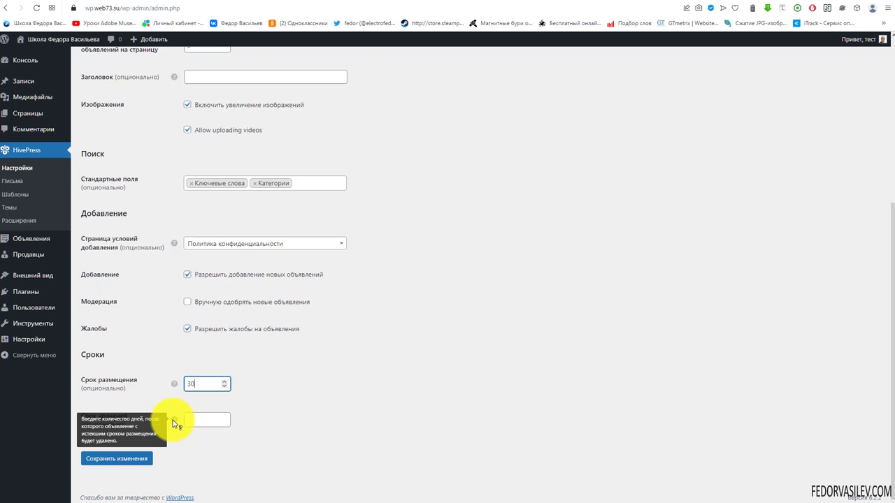
pyautogui.click(190, 419)
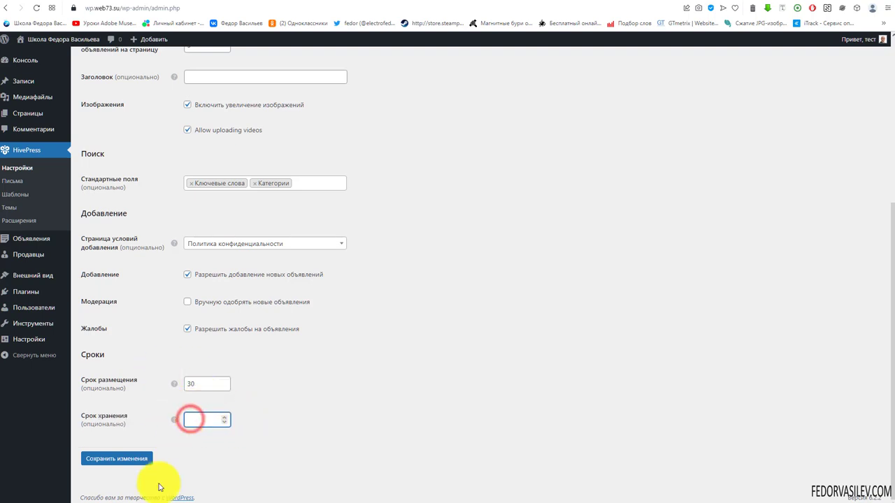
pyautogui.click(133, 458)
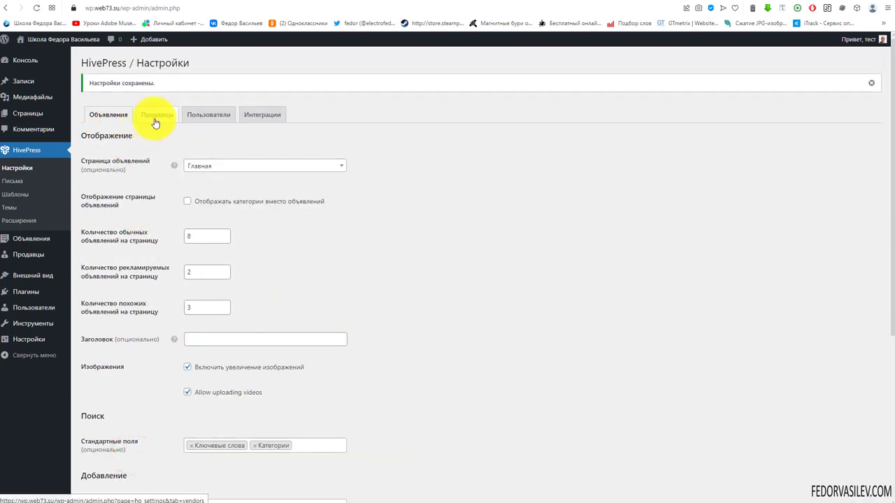
# Step: On the Продавцы tab, untick 'Отображать продавцов на сайте' and save
pyautogui.click(156, 116)
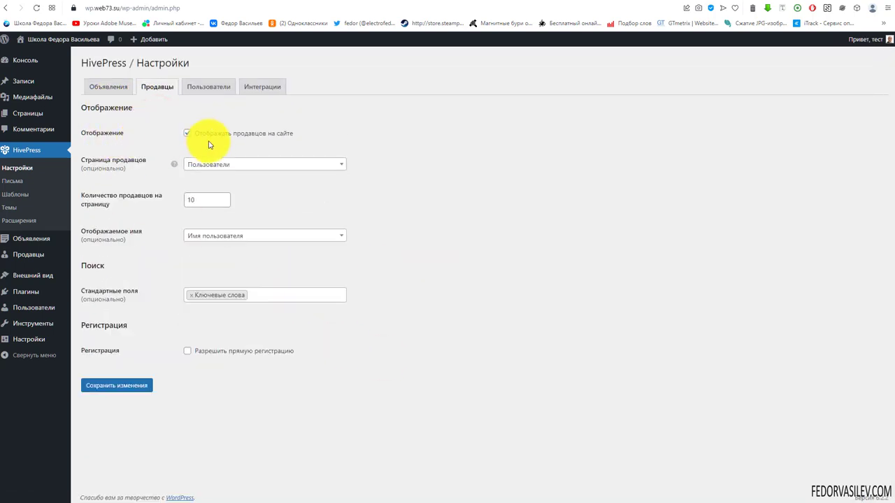
pyautogui.click(657, 6)
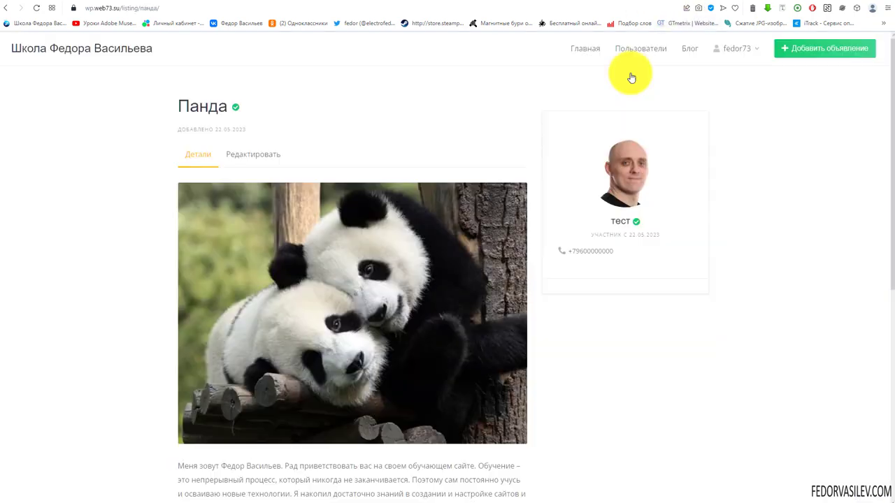
pyautogui.click(625, 48)
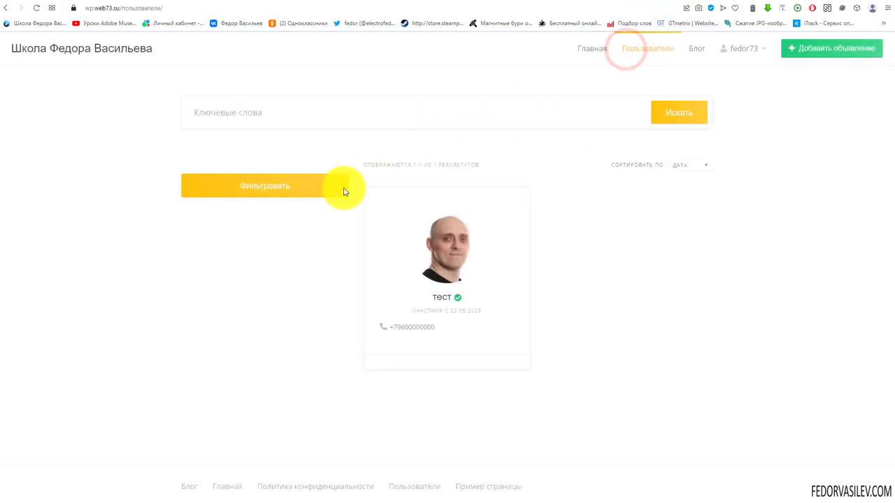
pyautogui.click(599, 3)
pyautogui.click(188, 133)
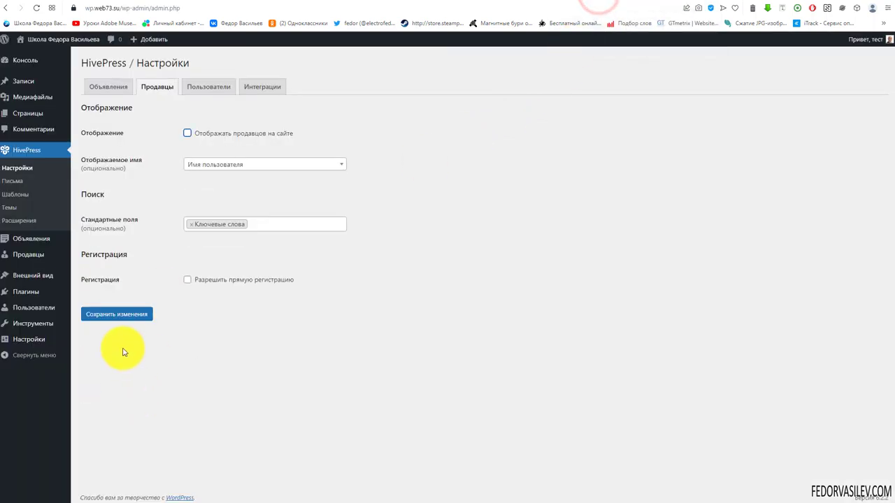
pyautogui.click(133, 314)
# Step: Check the front-end users page with vendors hidden
pyautogui.click(669, 3)
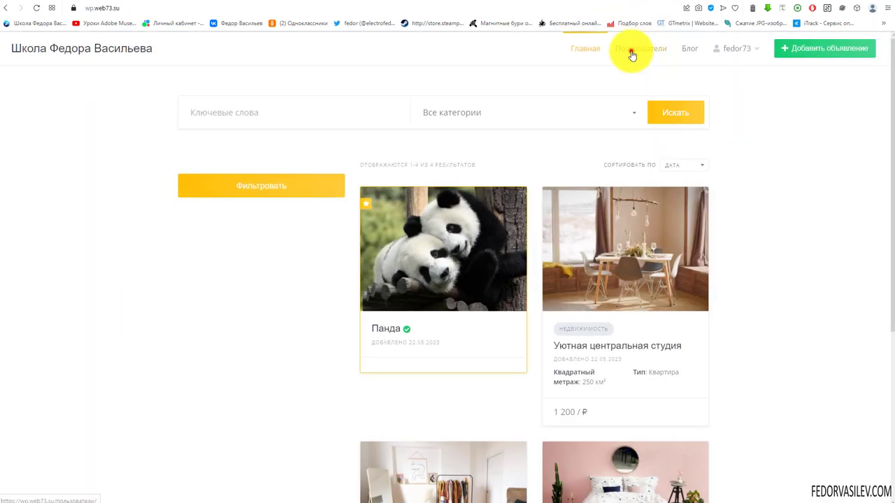
pyautogui.click(631, 53)
pyautogui.scroll(-4, 537, 208)
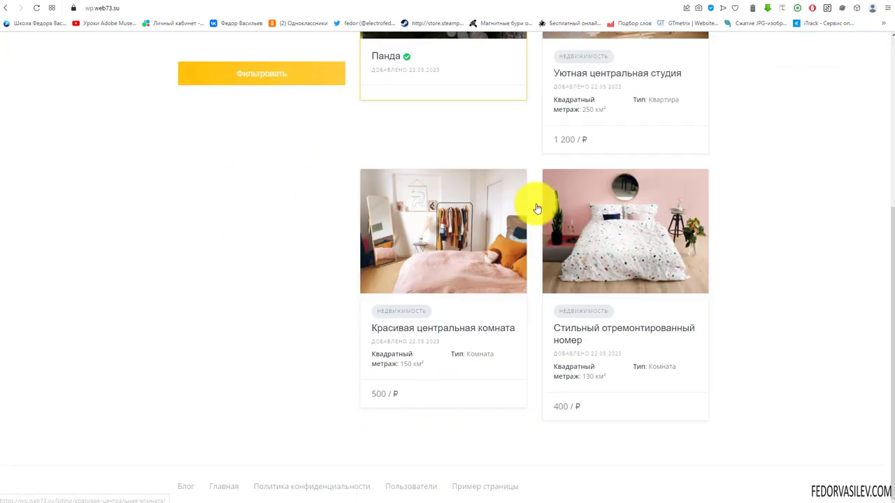
pyautogui.scroll(5, 537, 209)
pyautogui.click(598, 3)
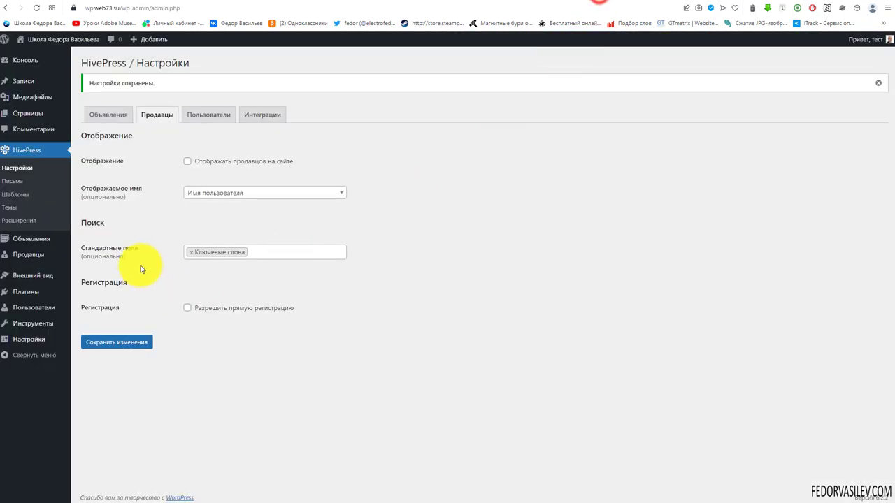
# Step: Re-enable vendor display, keeping Пользователи as vendors page and Имя пользователя as display name
pyautogui.click(188, 162)
pyautogui.click(187, 192)
pyautogui.click(189, 194)
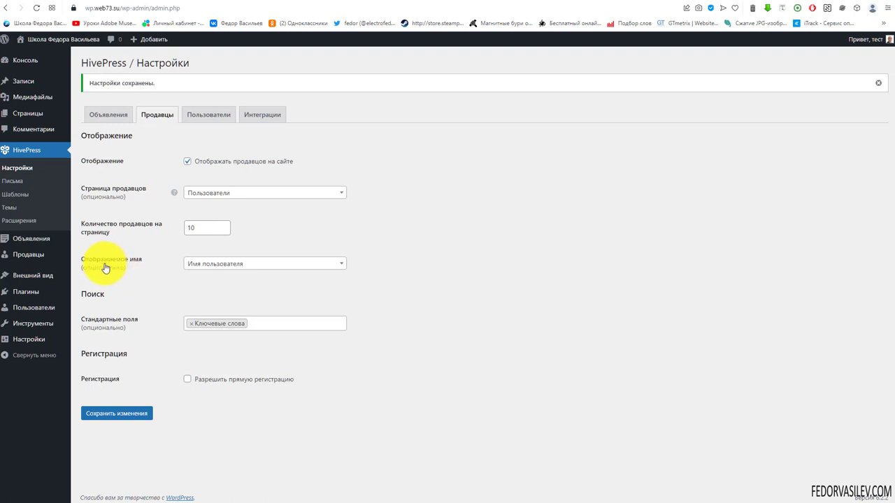
pyautogui.click(236, 265)
pyautogui.click(237, 266)
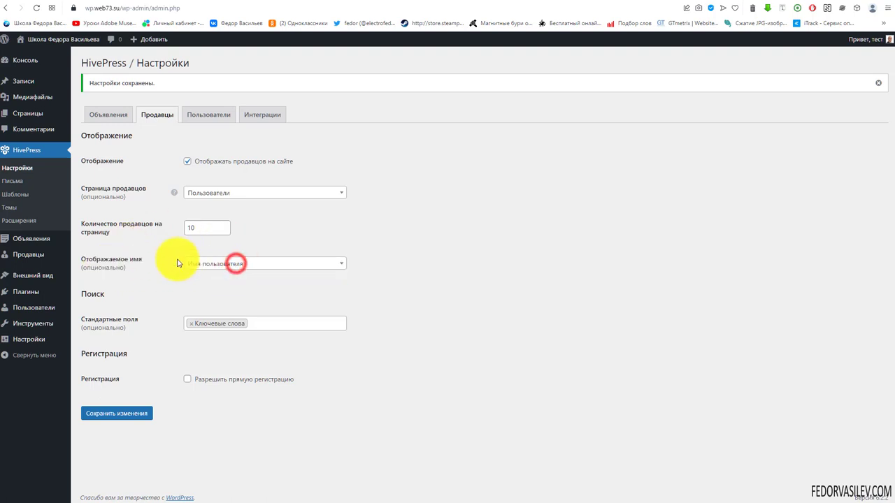
pyautogui.click(216, 269)
pyautogui.click(139, 270)
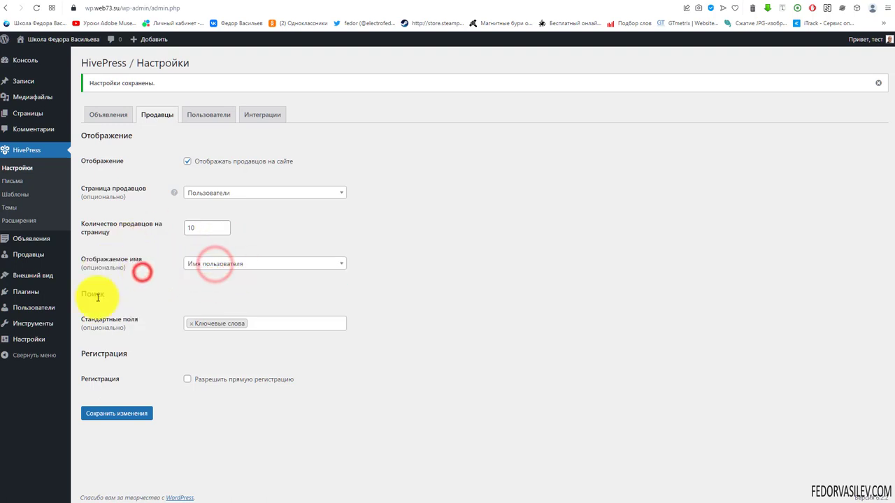
pyautogui.moveTo(104, 296); pyautogui.dragTo(86, 294)
# Step: Reload the front page and try its category filter and user keyword search
pyautogui.click(657, 2)
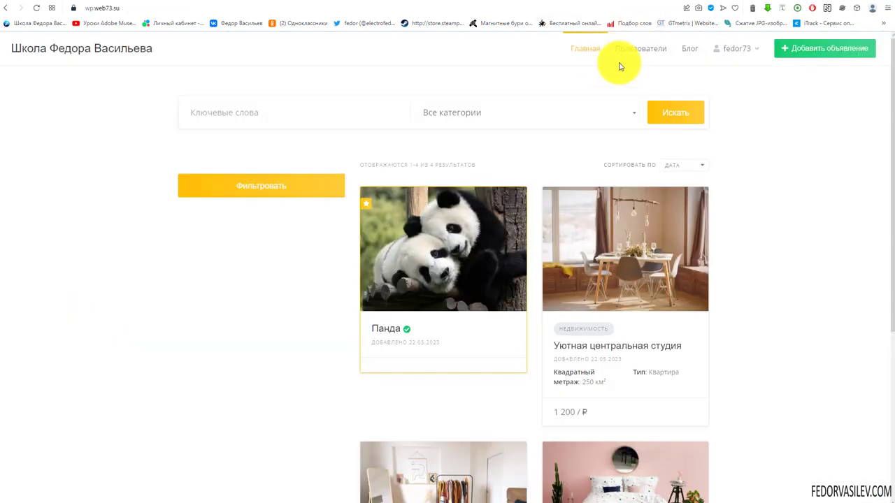
pyautogui.click(469, 113)
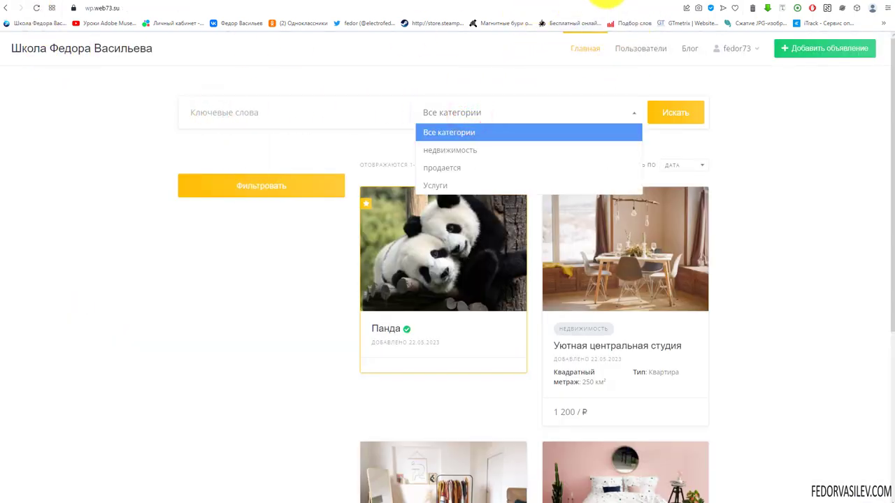
pyautogui.click(605, 2)
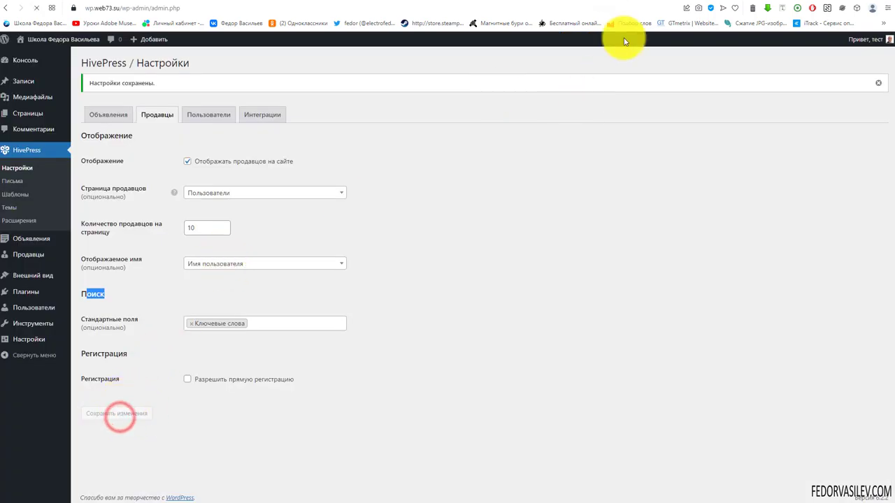
pyautogui.click(656, 2)
pyautogui.click(575, 50)
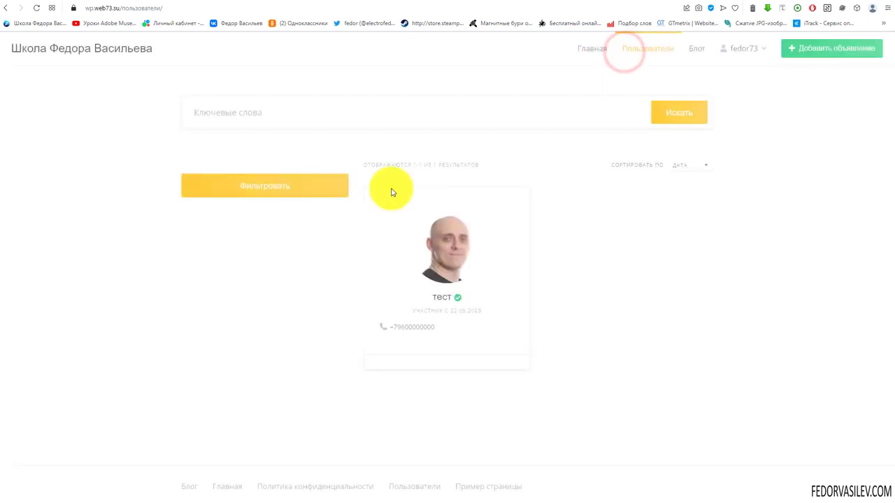
pyautogui.click(235, 119)
pyautogui.click(598, 2)
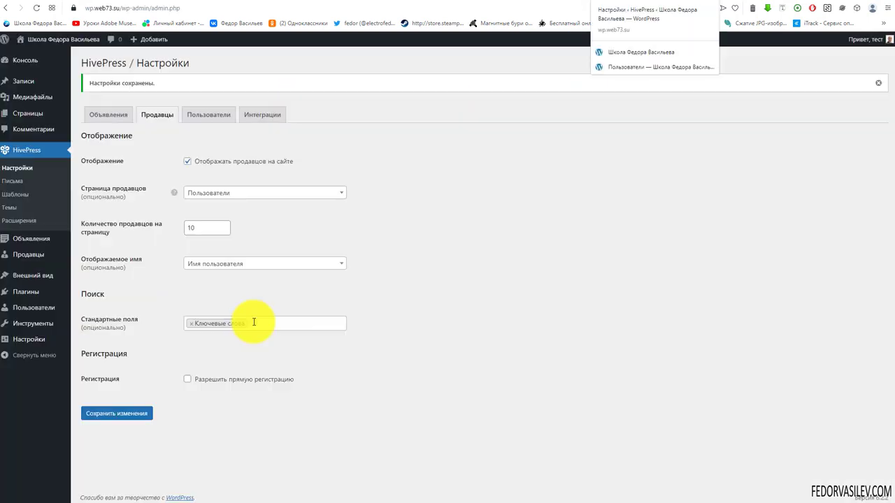
# Step: Leave vendor search fields unchanged, tick 'Разрешить прямую регистрацию' and save
pyautogui.click(253, 321)
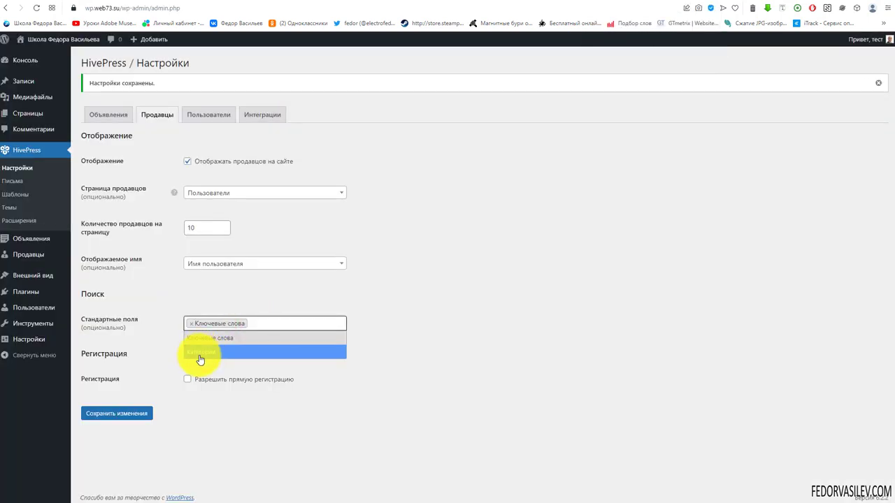
pyautogui.click(331, 297)
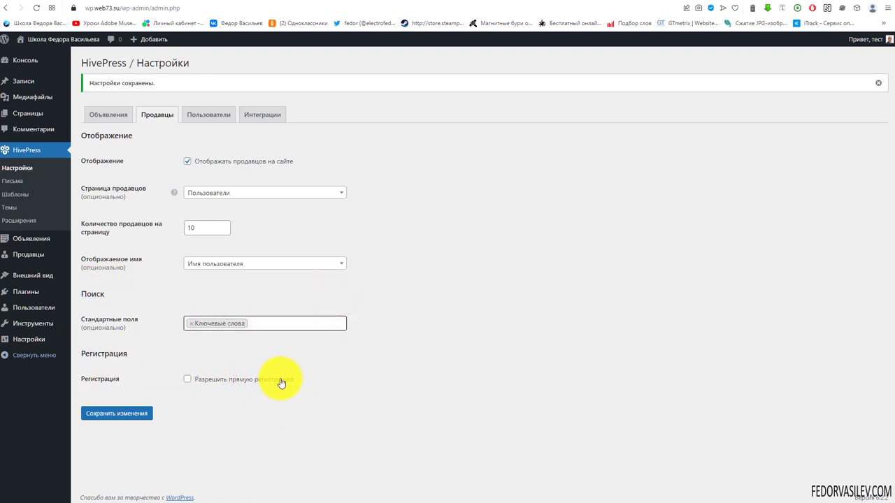
pyautogui.click(201, 382)
pyautogui.click(140, 415)
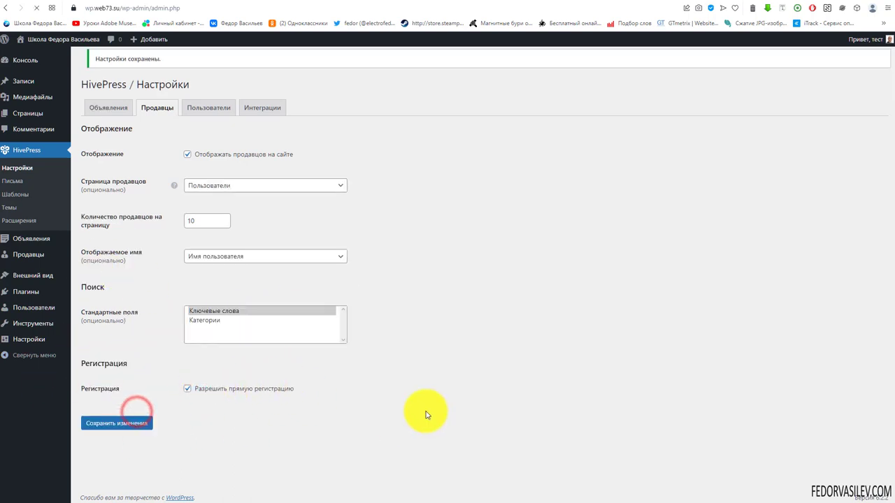
# Step: Log out of the site and view the front-end new account registration form
pyautogui.click(202, 113)
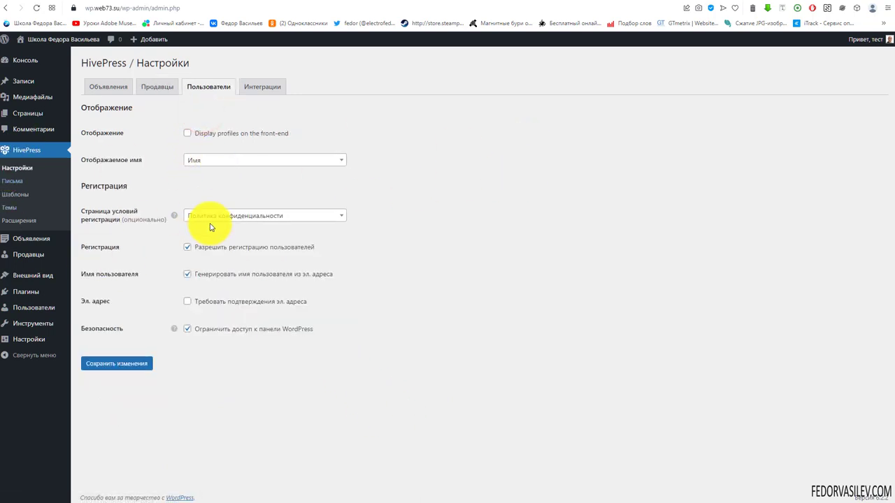
pyautogui.click(657, 2)
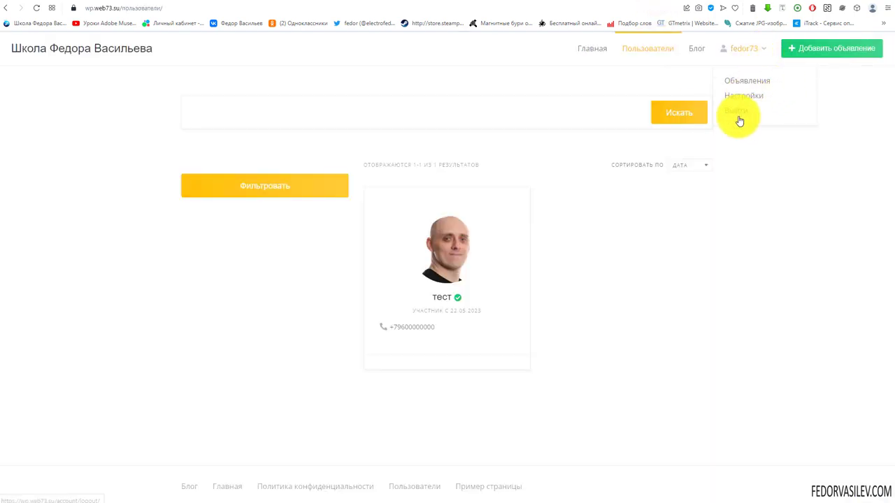
pyautogui.click(739, 118)
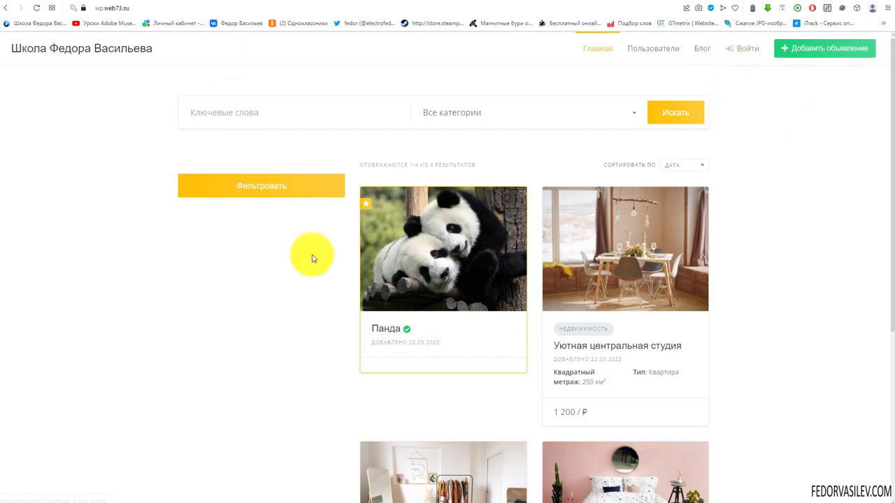
pyautogui.scroll(-4, 636, 259)
pyautogui.scroll(4, 235, 214)
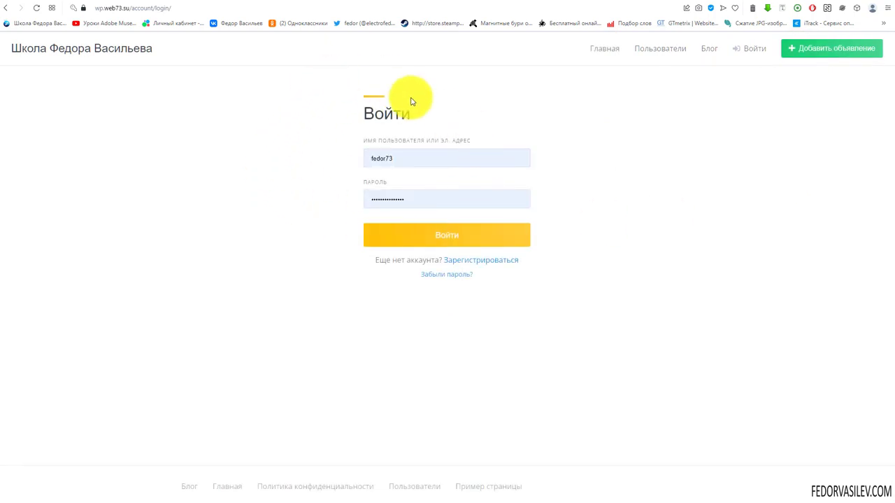
pyautogui.moveTo(397, 261); pyautogui.dragTo(419, 261)
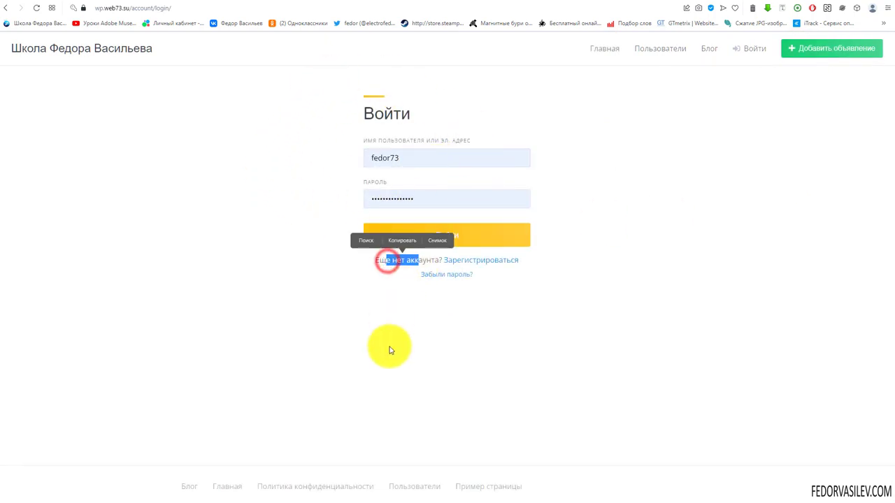
pyautogui.click(481, 260)
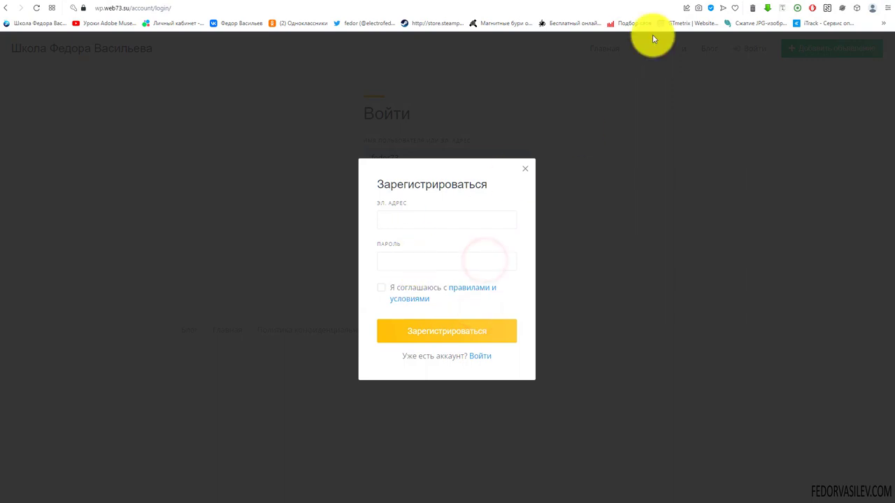
# Step: Enable front-end profiles, keeping Имя as display name and Политика конфиденциальности as terms page
pyautogui.click(614, 2)
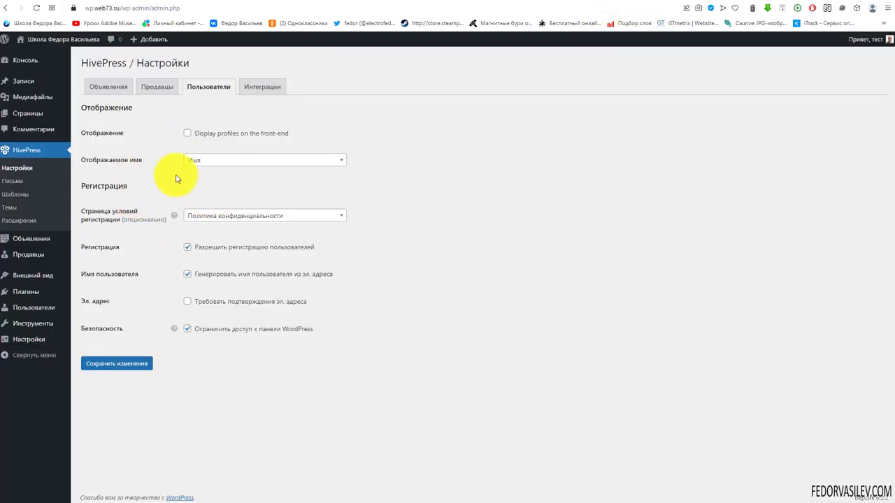
pyautogui.moveTo(288, 133); pyautogui.dragTo(194, 132)
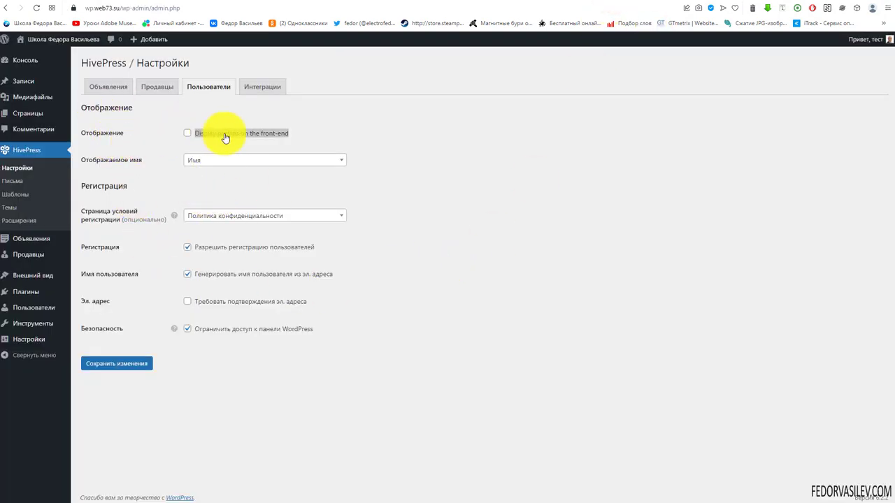
pyautogui.click(187, 133)
pyautogui.click(149, 145)
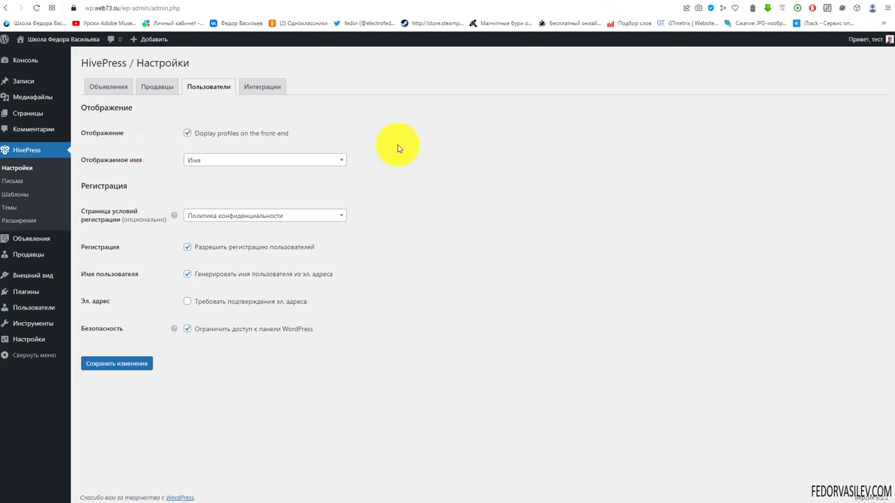
pyautogui.click(203, 162)
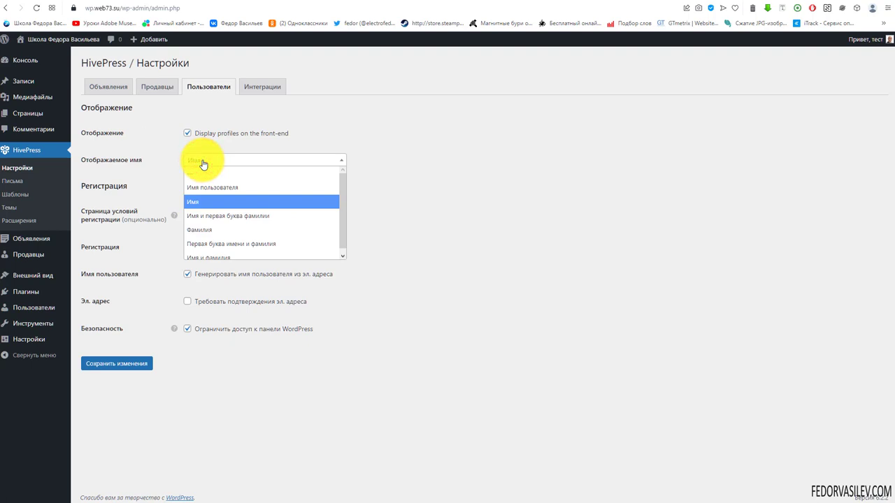
pyautogui.click(203, 163)
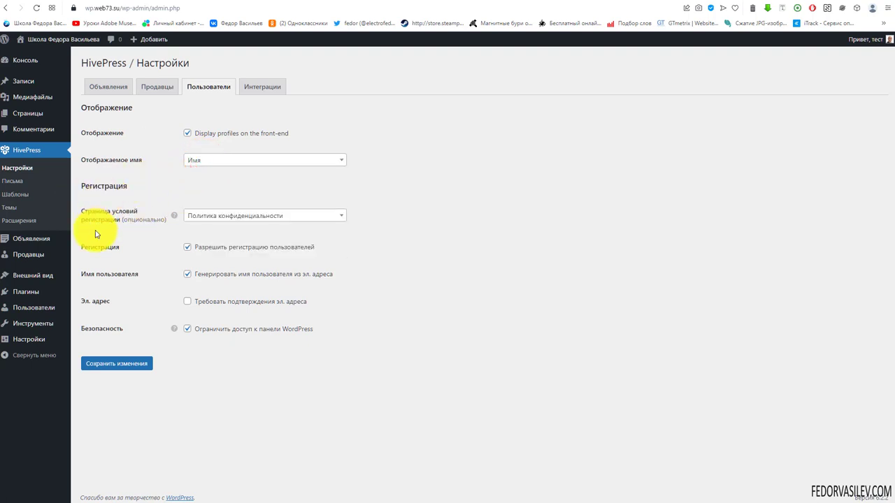
pyautogui.click(194, 216)
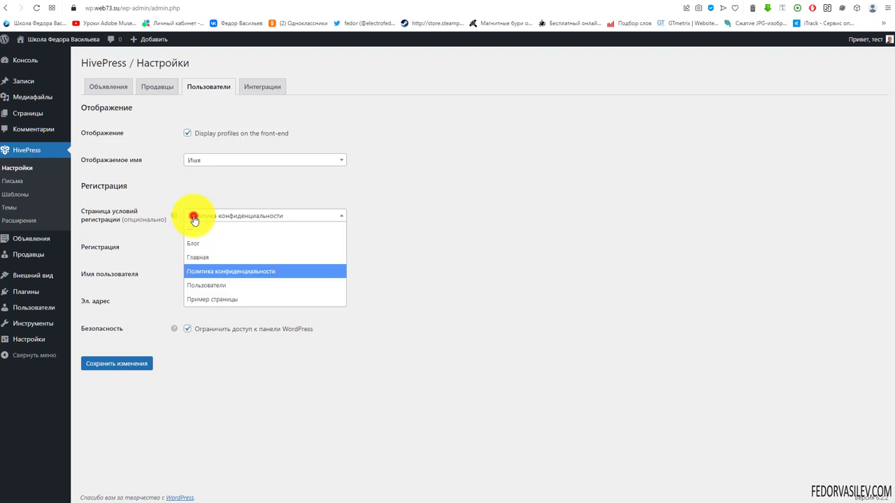
pyautogui.click(194, 216)
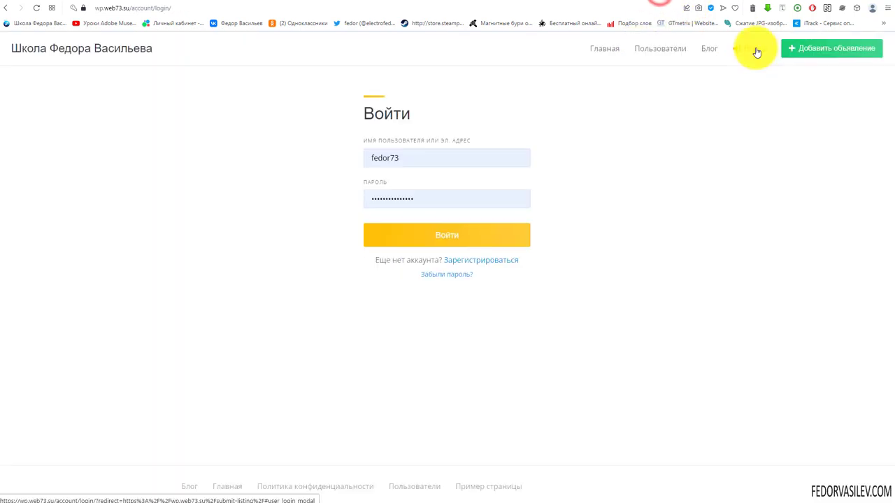
# Step: Log back in, turn on required email confirmation, and save the user settings
pyautogui.click(755, 49)
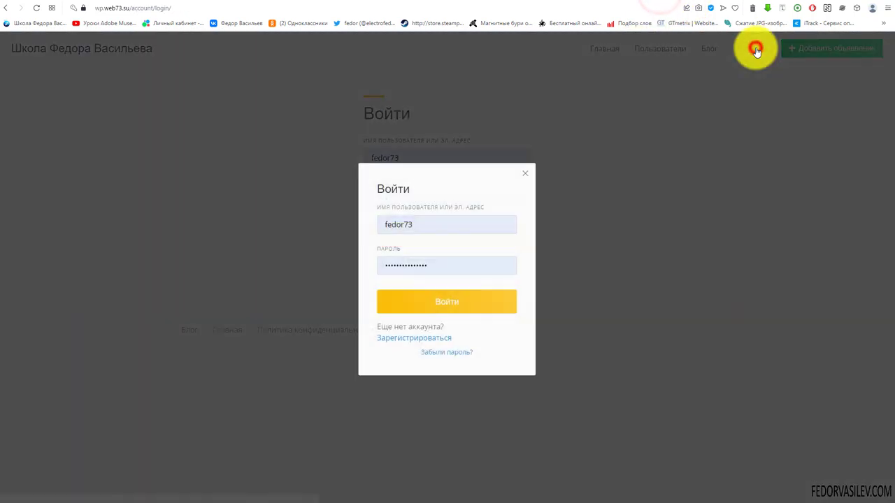
pyautogui.click(432, 305)
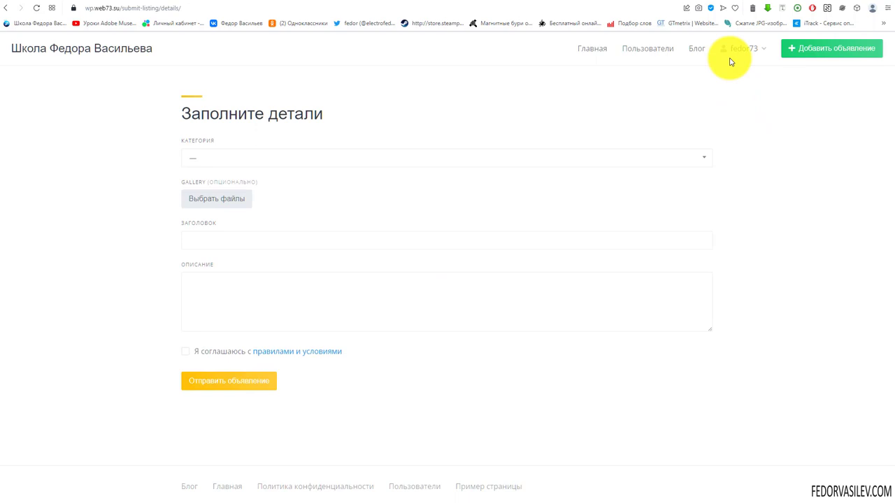
pyautogui.moveTo(740, 48)
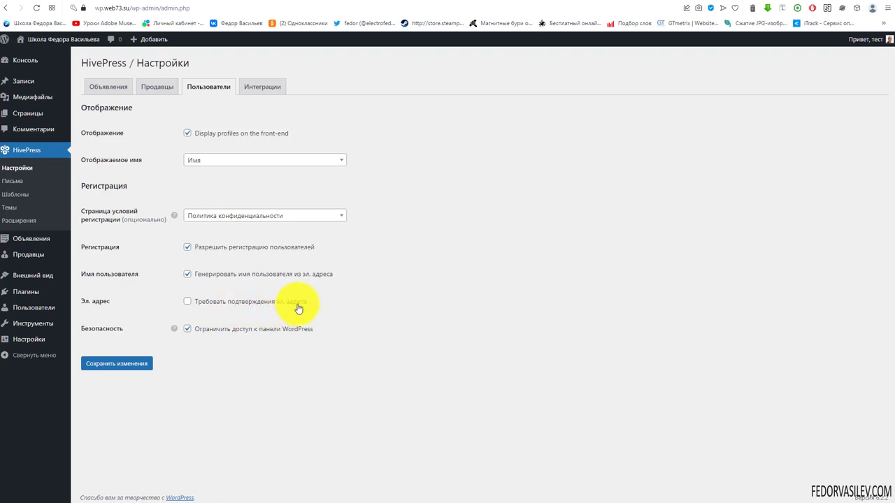
pyautogui.click(186, 303)
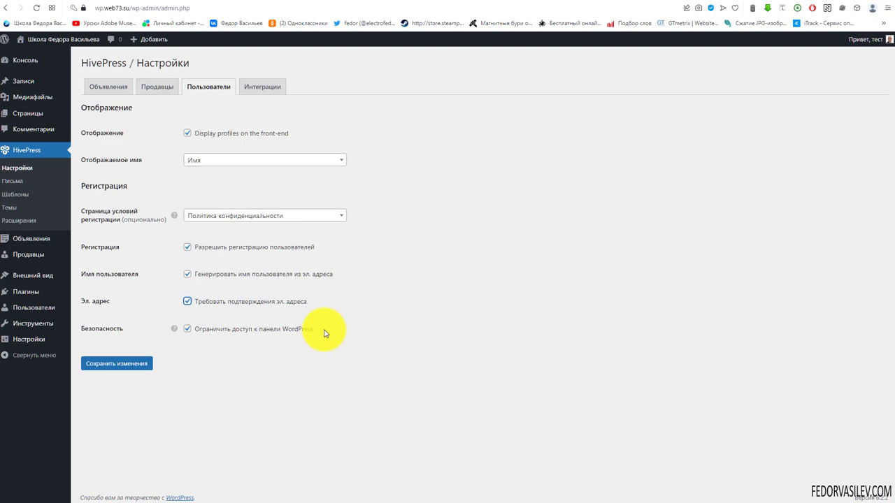
pyautogui.moveTo(176, 331)
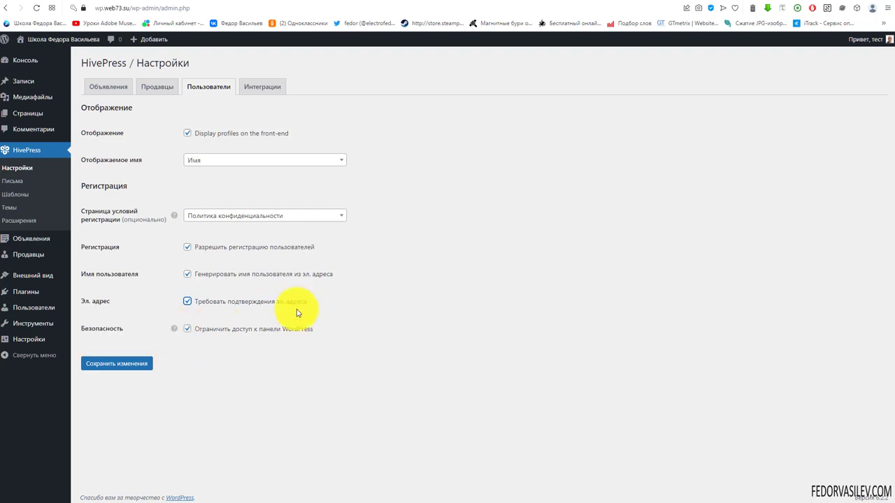
pyautogui.click(131, 365)
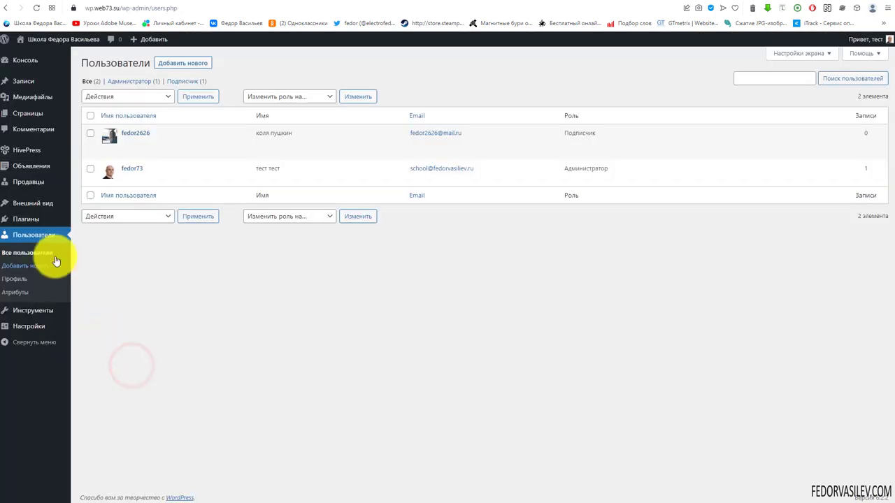
# Step: Delete the test subscriber, then register a new front-end account with the terms accepted
pyautogui.click(168, 145)
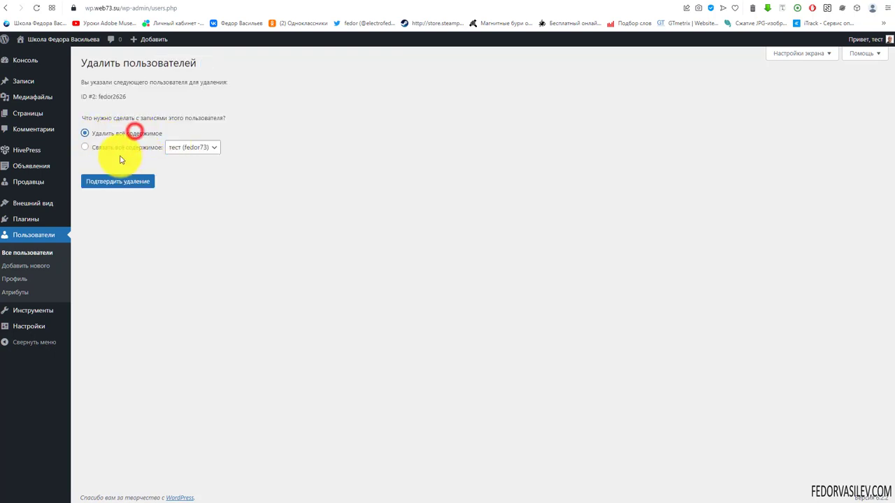
pyautogui.click(106, 182)
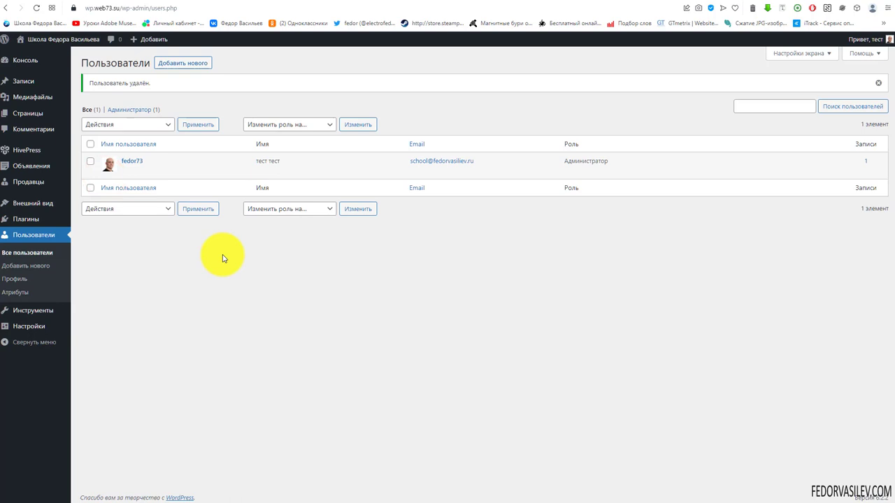
pyautogui.click(662, 2)
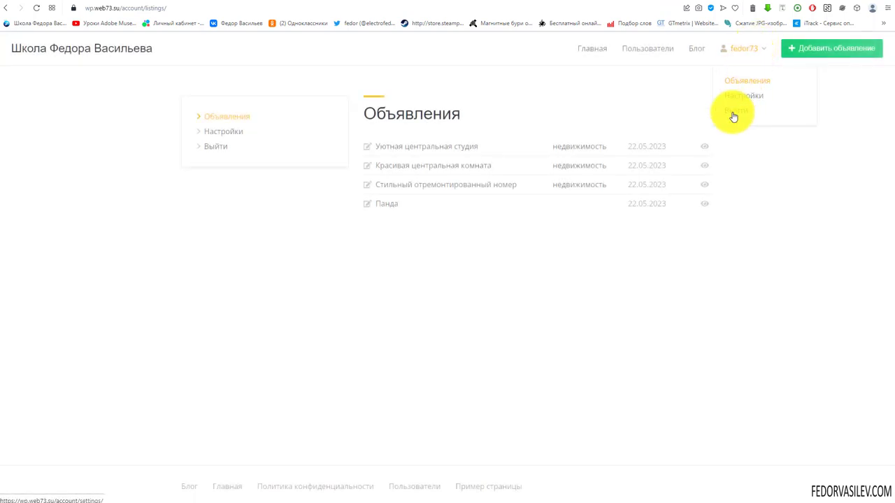
pyautogui.click(743, 47)
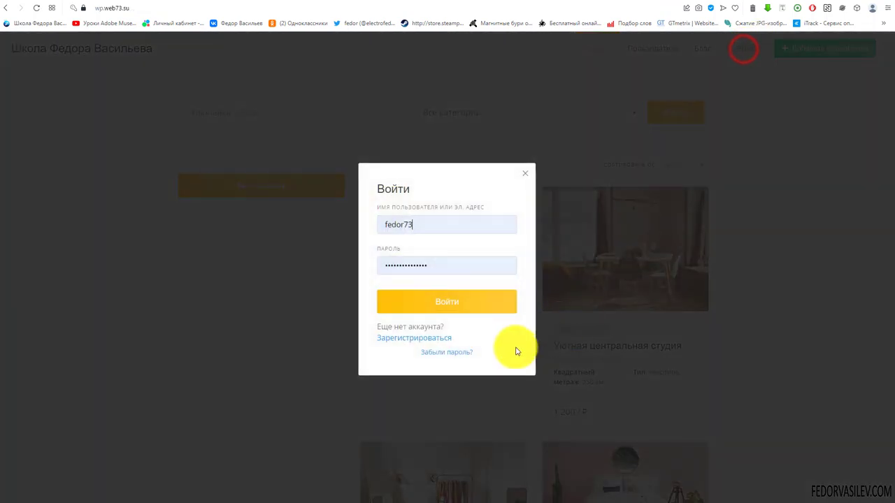
pyautogui.click(397, 343)
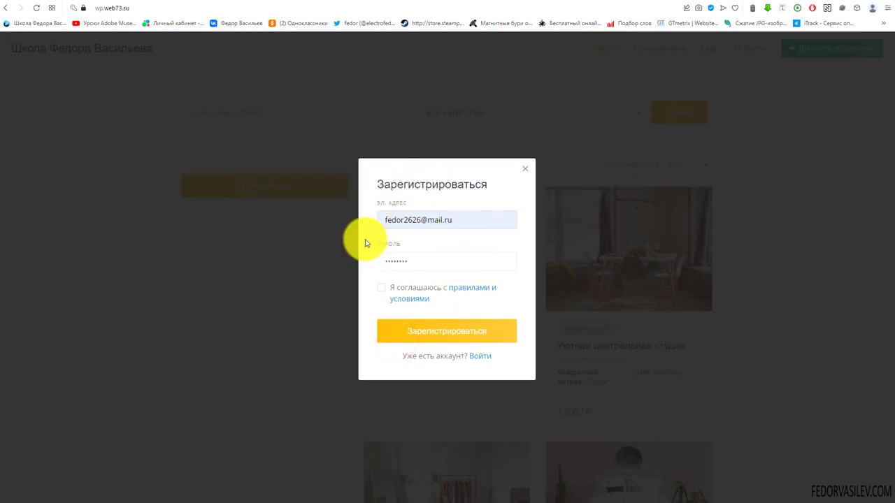
pyautogui.click(382, 287)
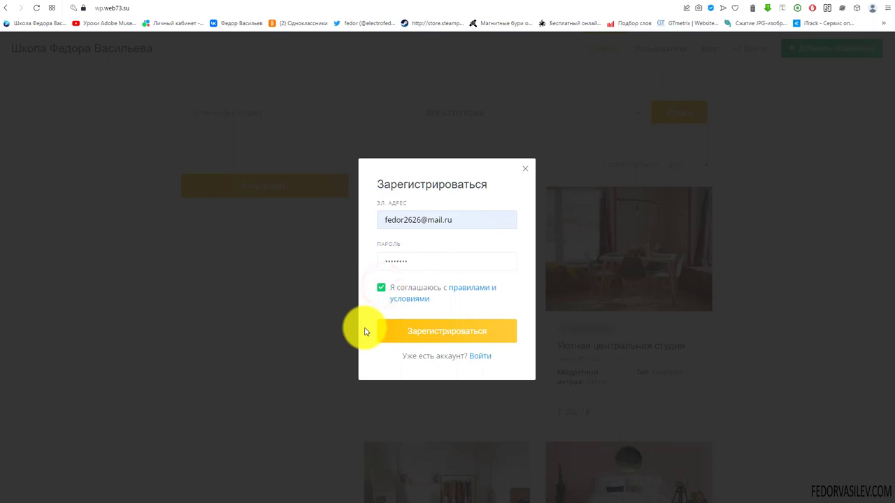
pyautogui.click(445, 330)
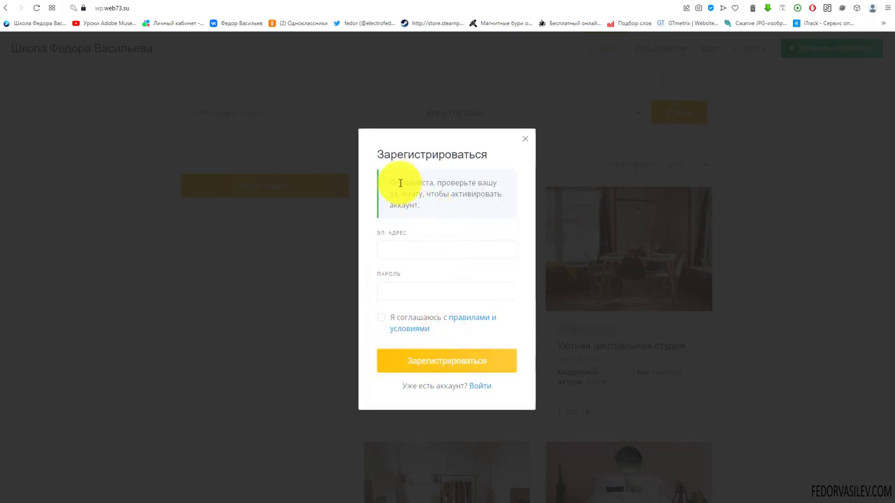
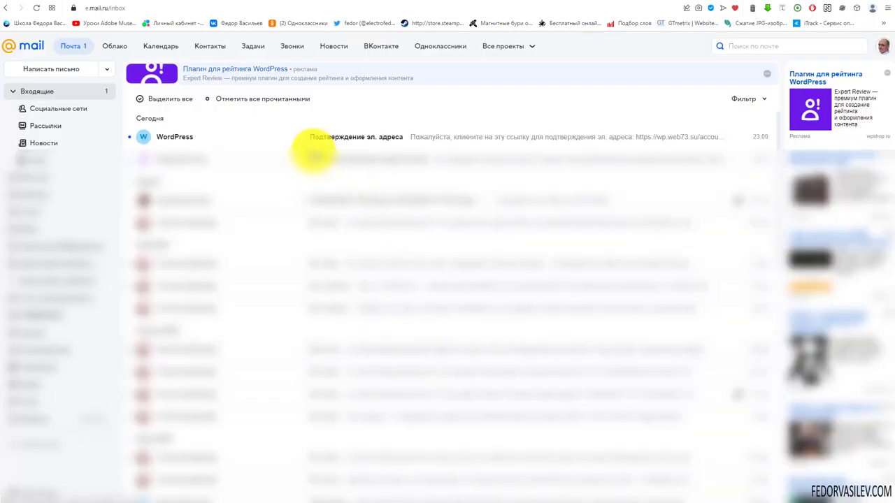
# Step: Verify the account e-mail via the WordPress confirmation link, then read the 'Регистрация завершена' message
pyautogui.click(333, 138)
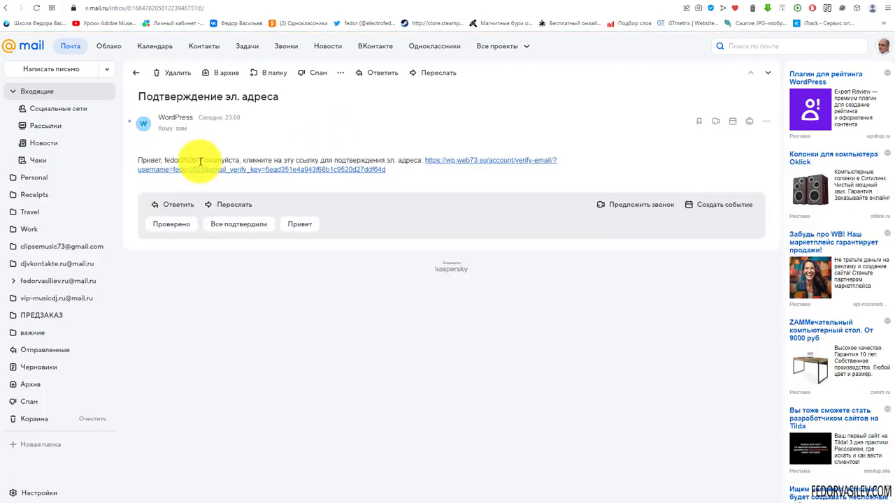
pyautogui.doubleClick(200, 161)
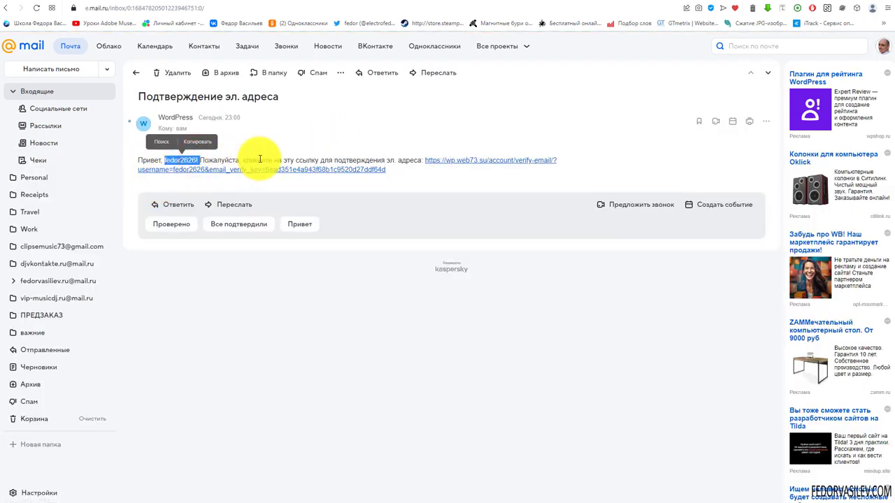
pyautogui.click(453, 161)
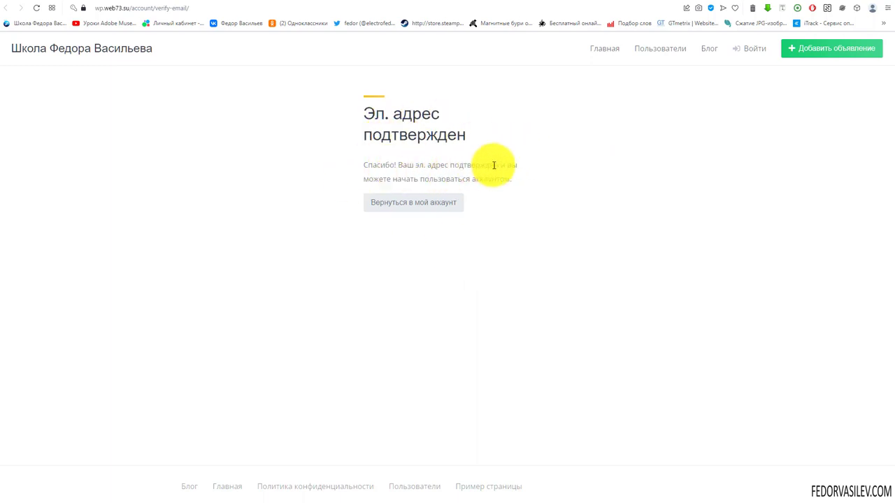
pyautogui.click(406, 202)
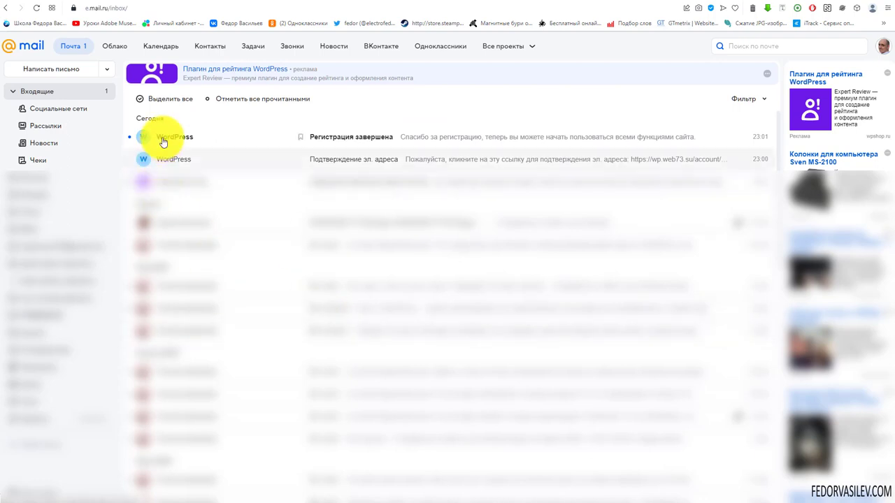
pyautogui.click(357, 139)
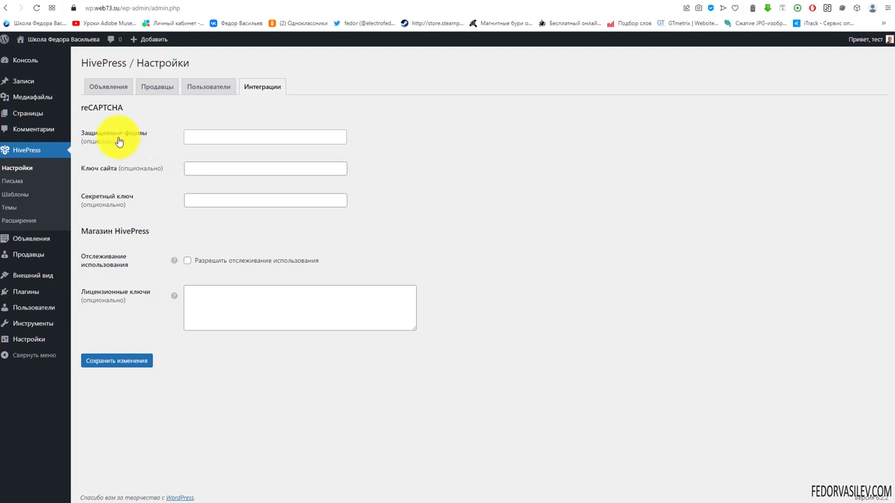
# Step: Review the reCAPTCHA section and the license keys field in HivePress settings
pyautogui.moveTo(84, 107); pyautogui.dragTo(160, 124)
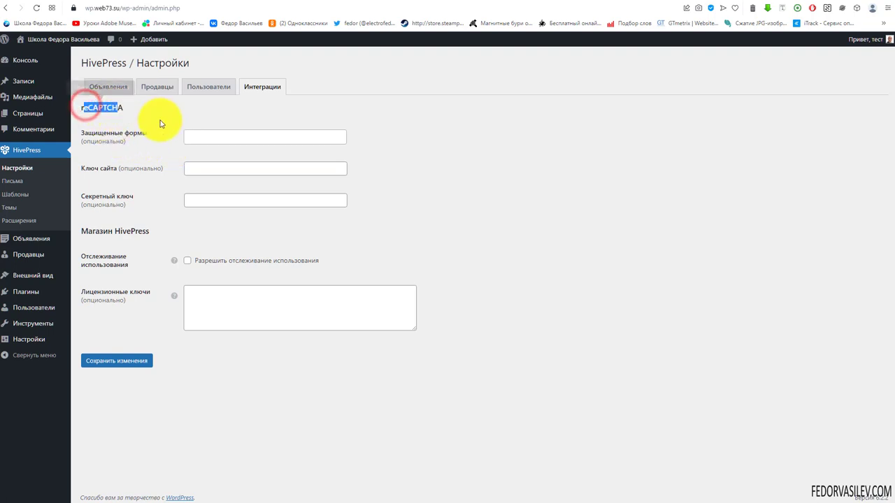
pyautogui.click(162, 120)
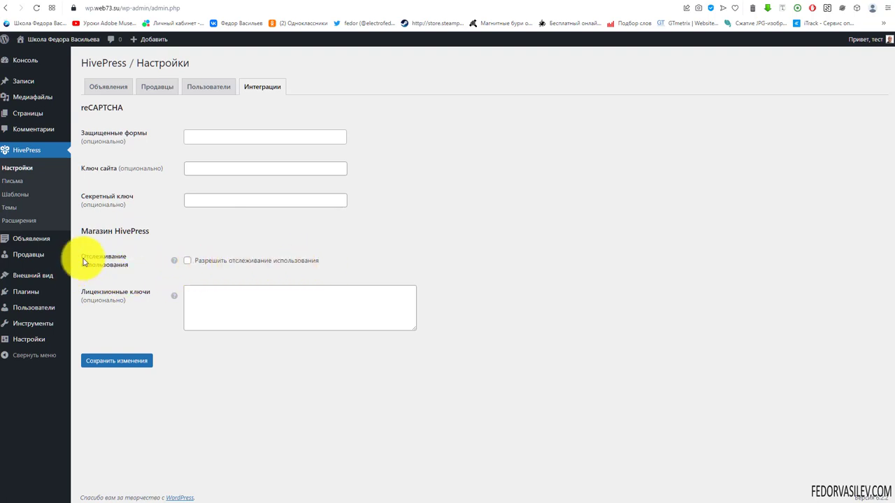
pyautogui.moveTo(175, 267)
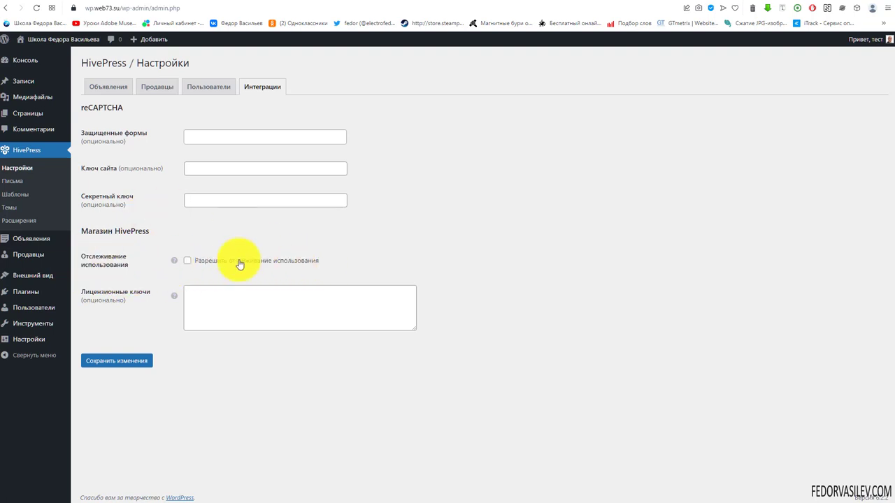
pyautogui.moveTo(177, 297)
pyautogui.click(207, 298)
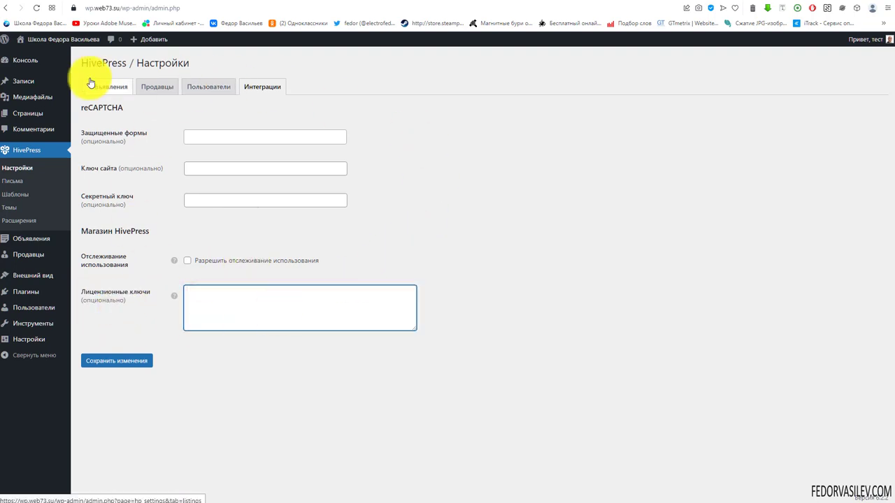
pyautogui.moveTo(92, 62); pyautogui.dragTo(121, 60)
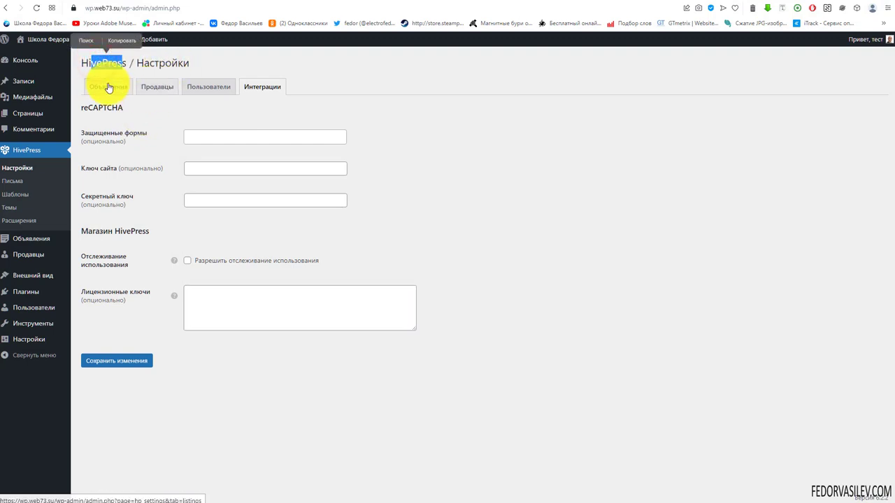
# Step: Switch to the Объявления settings tab, then go to Внешний вид > Темы
pyautogui.click(108, 87)
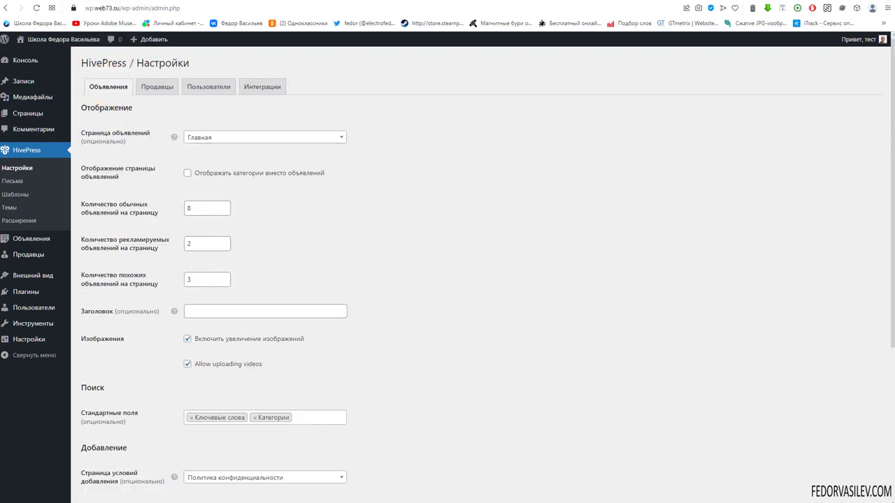
pyautogui.moveTo(28, 275)
pyautogui.click(90, 277)
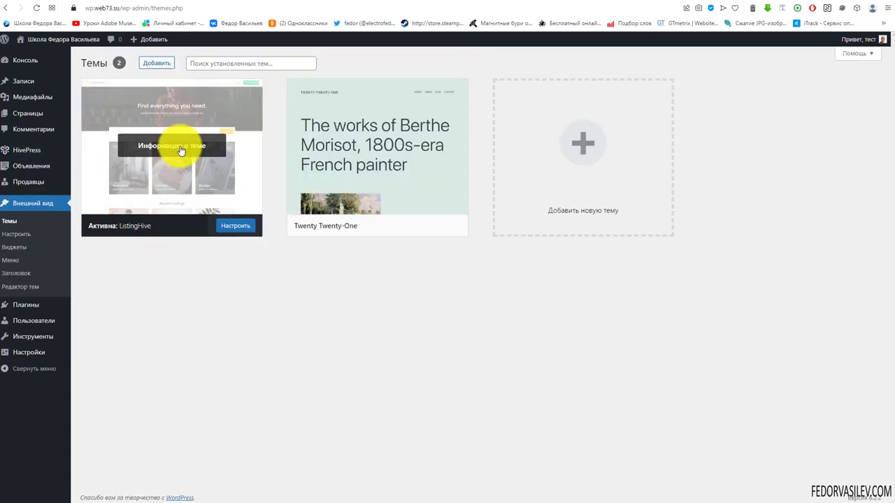
# Step: Paste the site-name 'все права защищены. 2014-2023' line into ListingHive's Copyright Notice field
pyautogui.click(236, 226)
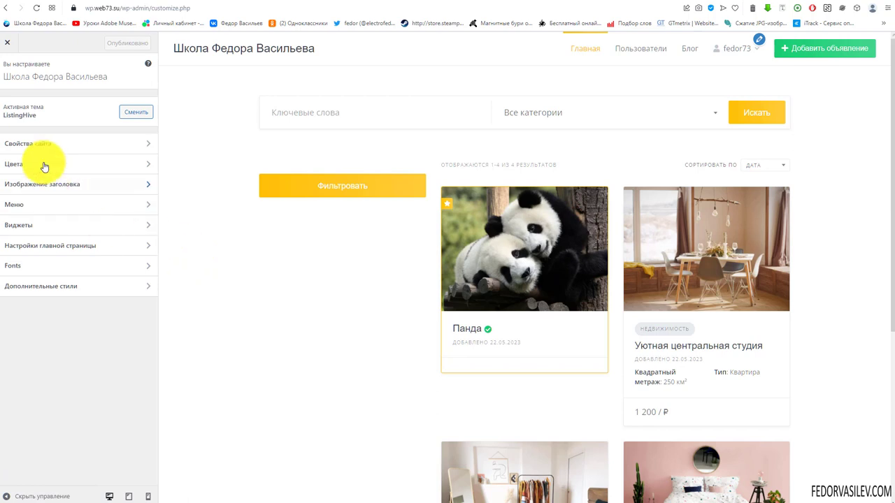
pyautogui.click(30, 143)
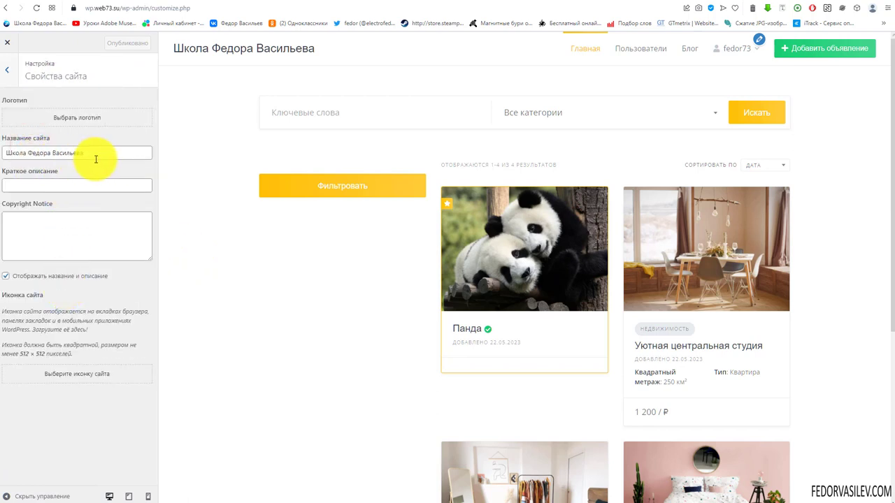
pyautogui.tripleClick(100, 152)
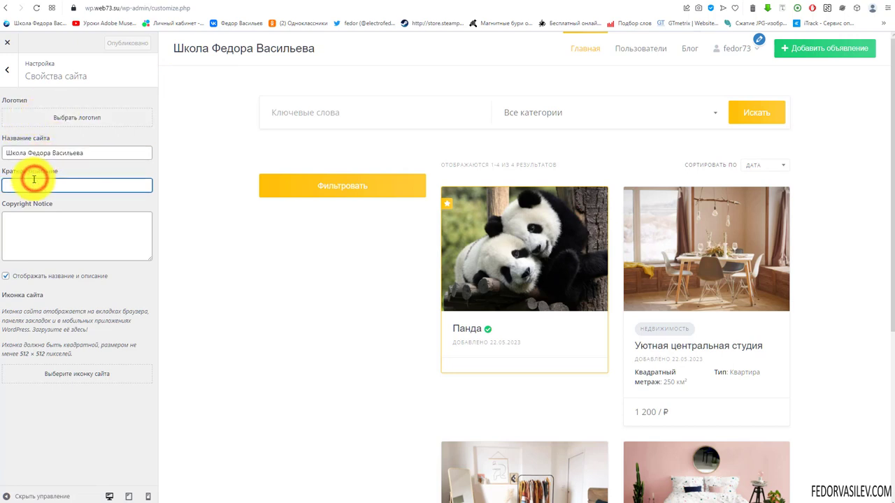
pyautogui.click(52, 236)
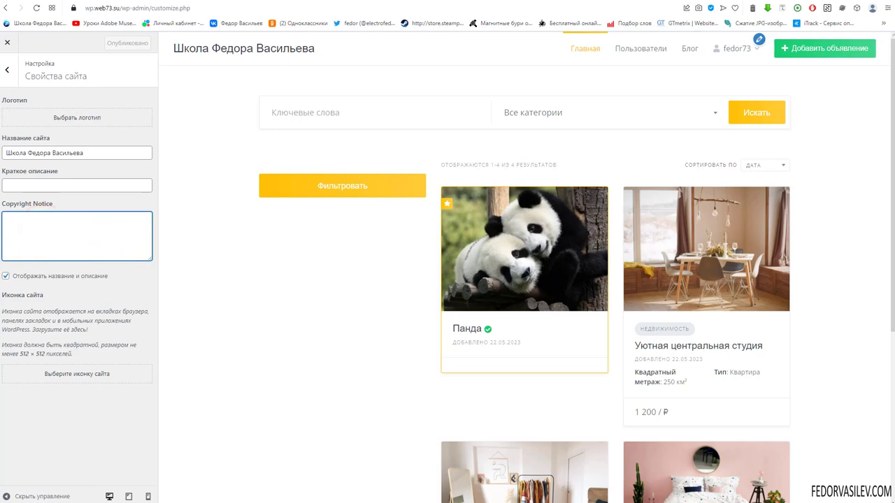
pyautogui.rightClick(66, 226)
pyautogui.click(87, 297)
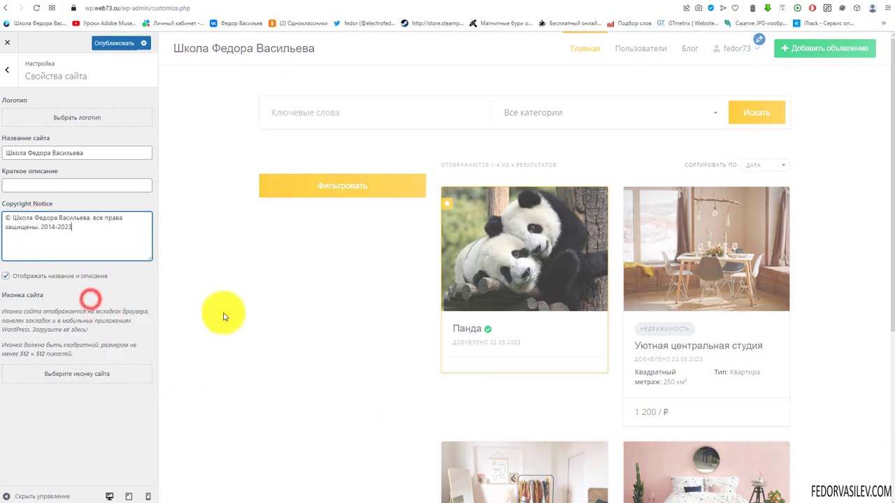
pyautogui.scroll(-5, 283, 307)
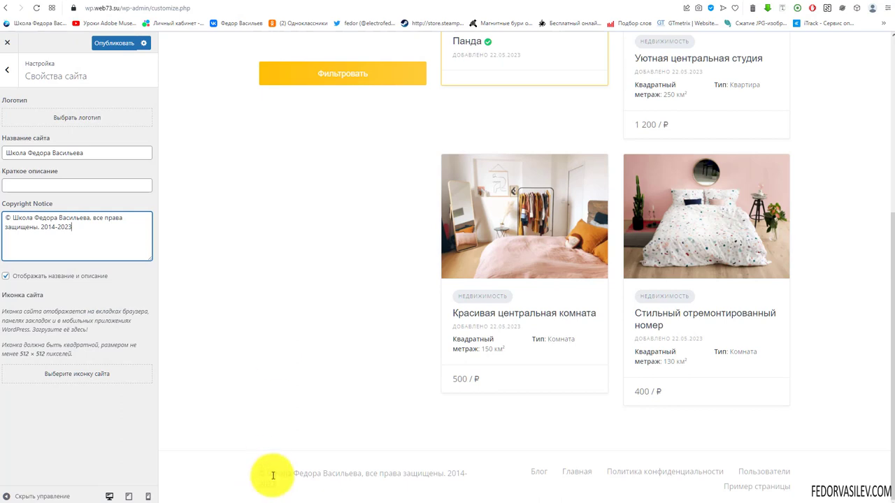
pyautogui.moveTo(340, 498); pyautogui.dragTo(227, 472)
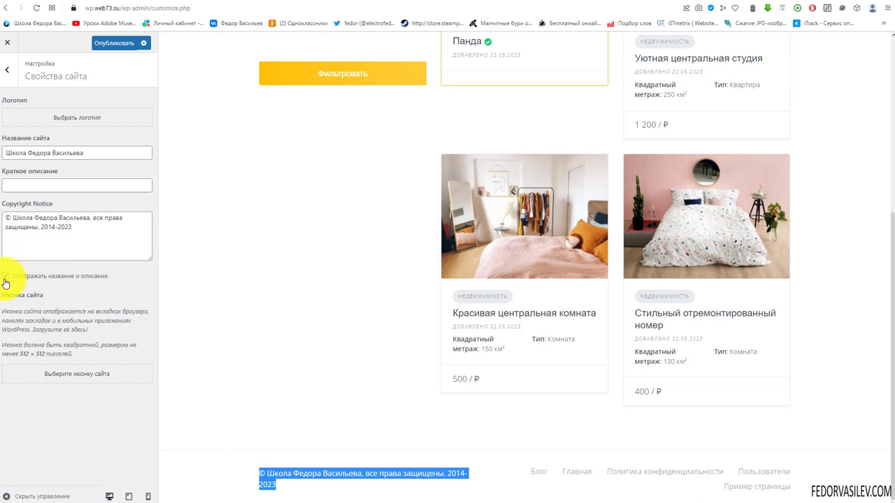
pyautogui.doubleClick(20, 351)
# Step: Upload the blue 'F' logo 512x512.png as the site icon and publish
pyautogui.click(64, 374)
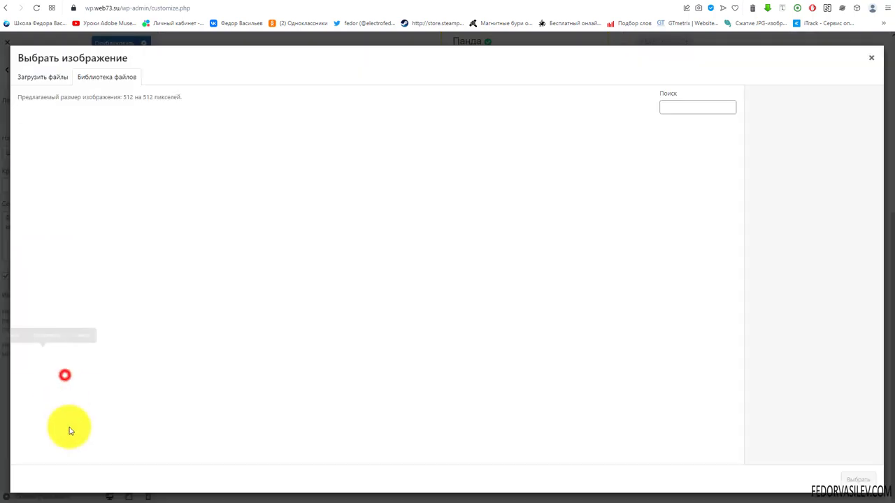
pyautogui.click(42, 77)
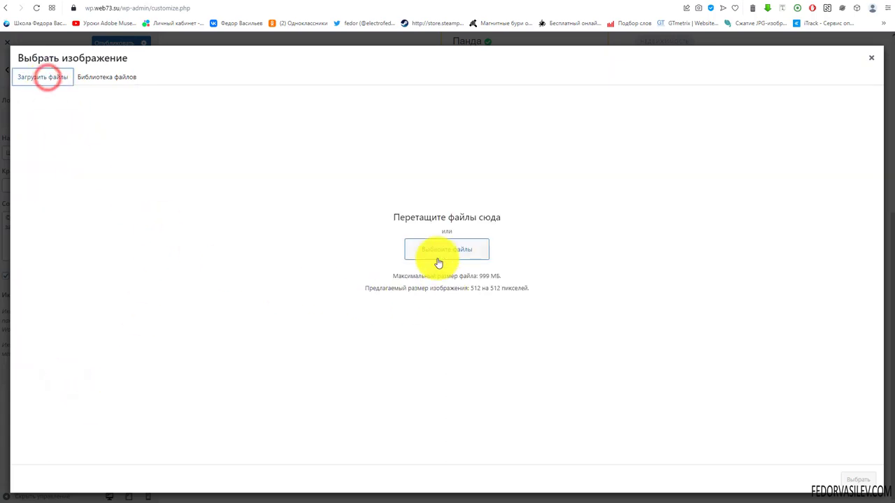
pyautogui.click(438, 263)
pyautogui.click(249, 120)
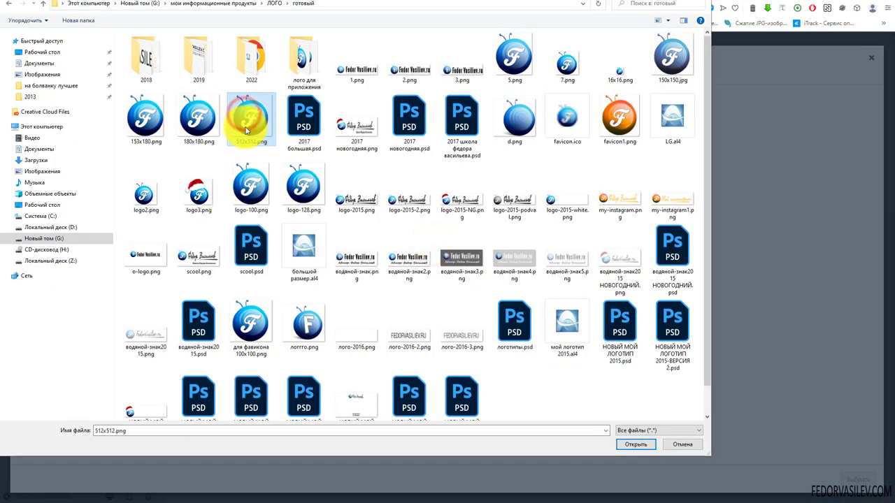
pyautogui.click(621, 446)
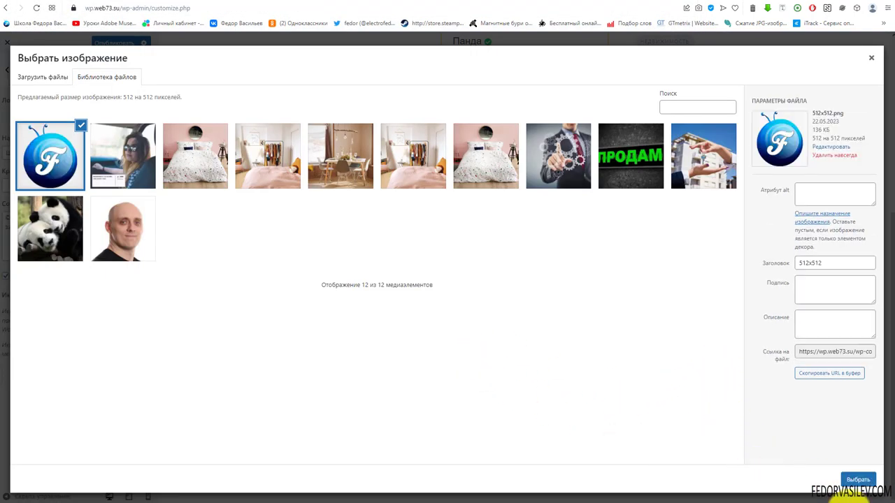
pyautogui.click(861, 482)
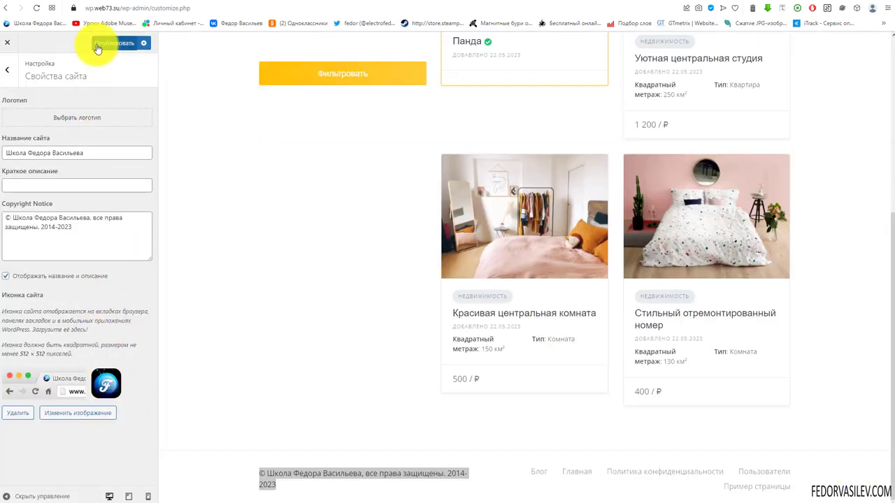
pyautogui.click(97, 45)
pyautogui.click(7, 70)
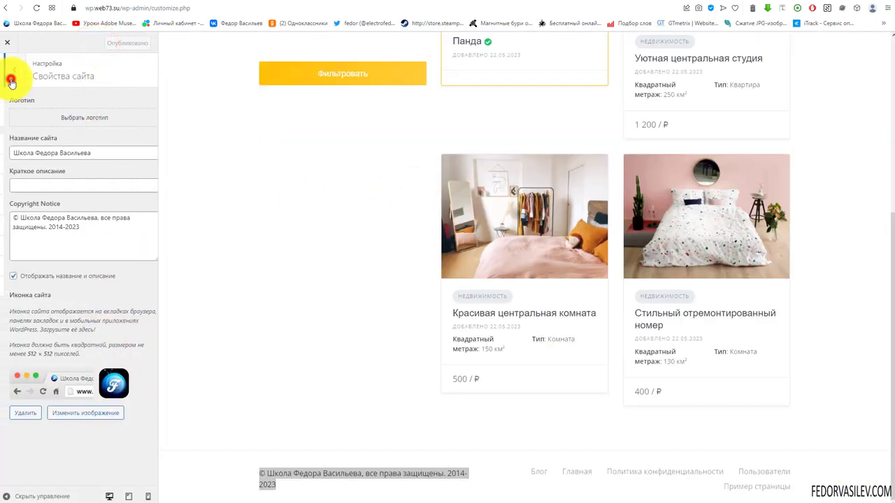
# Step: Open the Colors section and check the title text colour picker without changing it
pyautogui.click(19, 174)
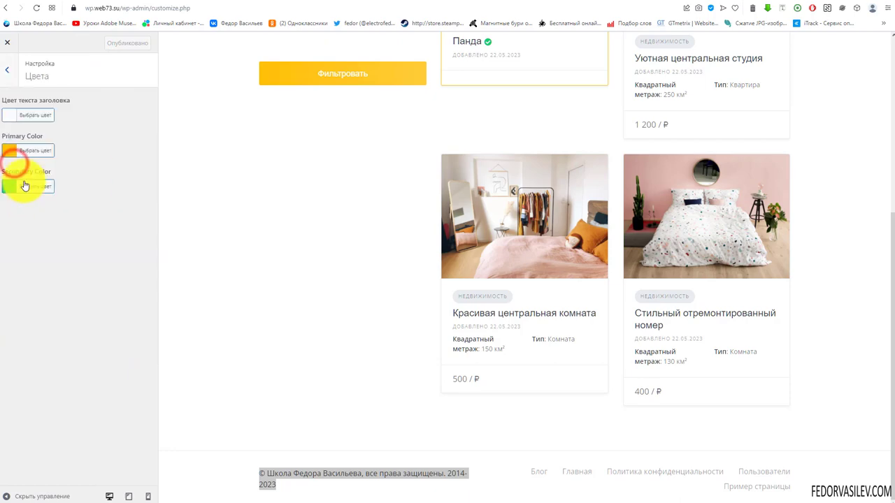
pyautogui.scroll(5, 296, 231)
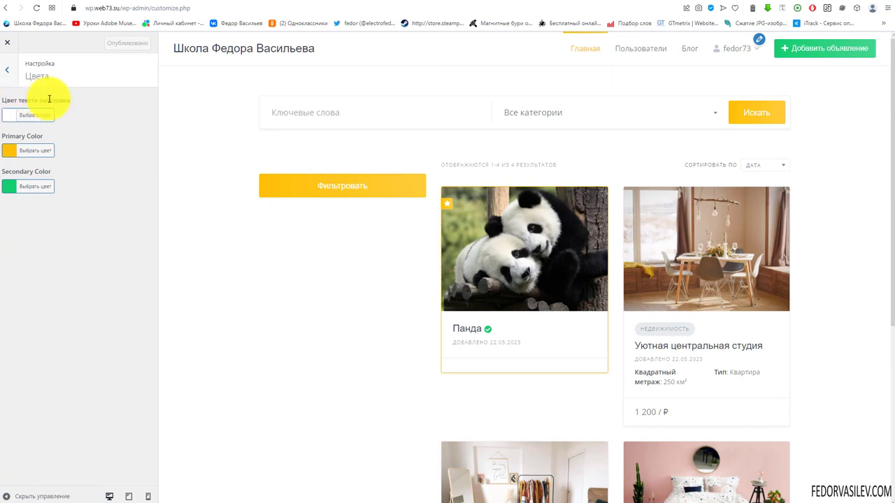
pyautogui.click(14, 118)
pyautogui.click(133, 96)
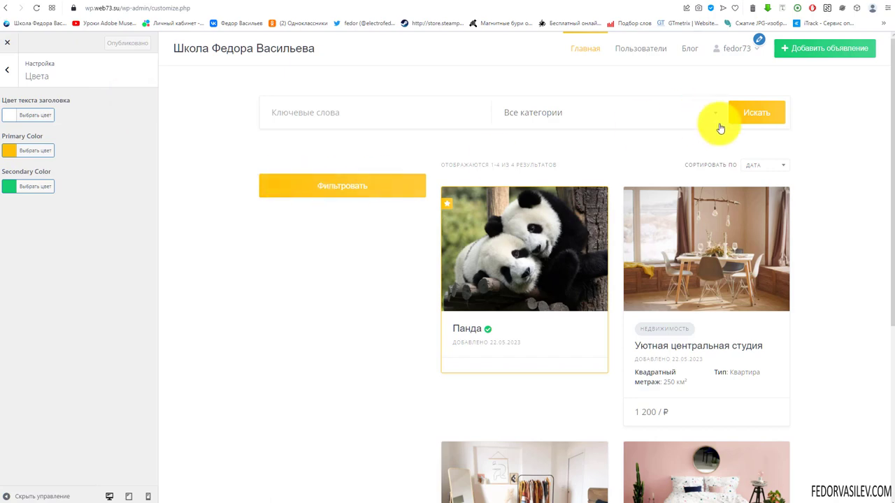
pyautogui.scroll(-4, 308, 203)
pyautogui.scroll(4, 356, 231)
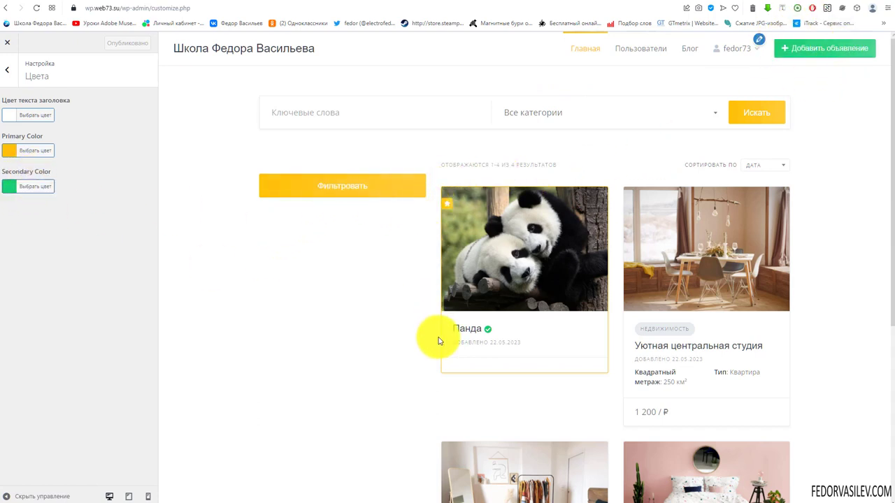
pyautogui.scroll(-4, 414, 277)
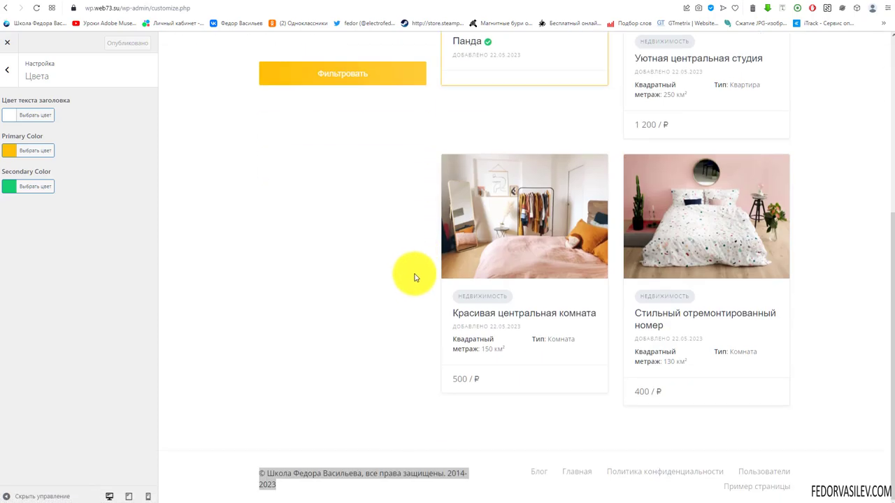
# Step: Set the Primary Color to the purple swatch #8224e3
pyautogui.click(9, 152)
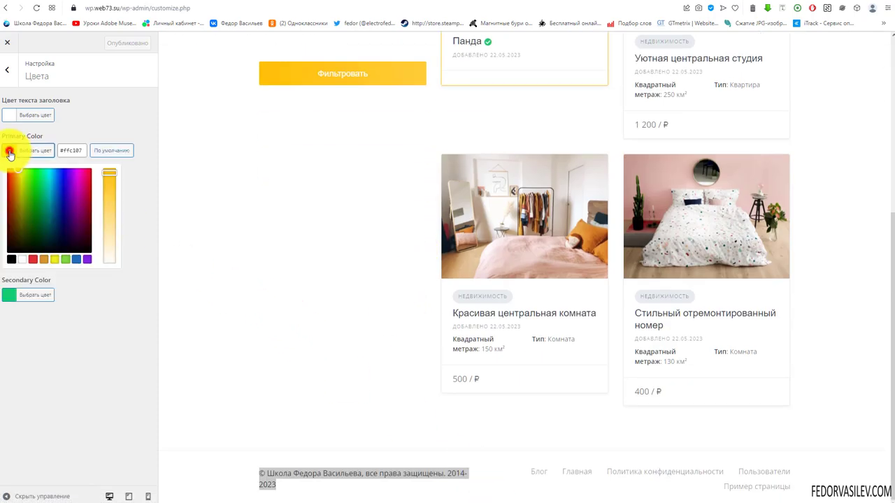
pyautogui.click(86, 260)
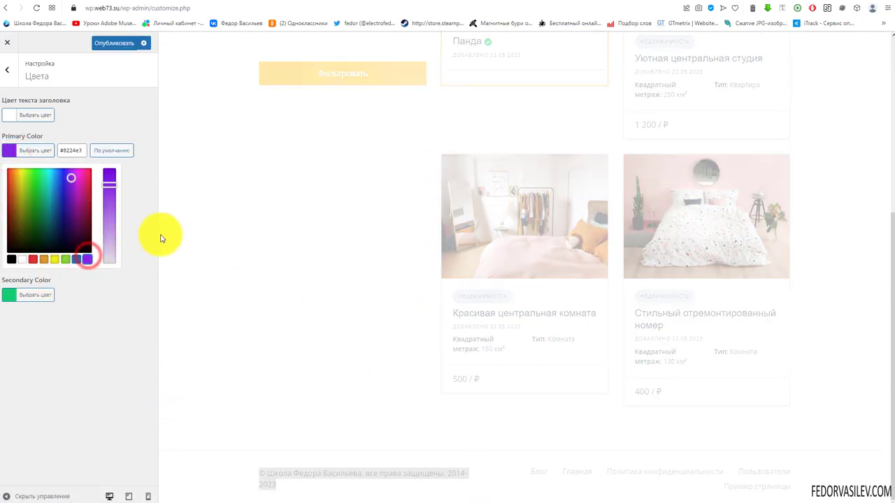
pyautogui.click(302, 278)
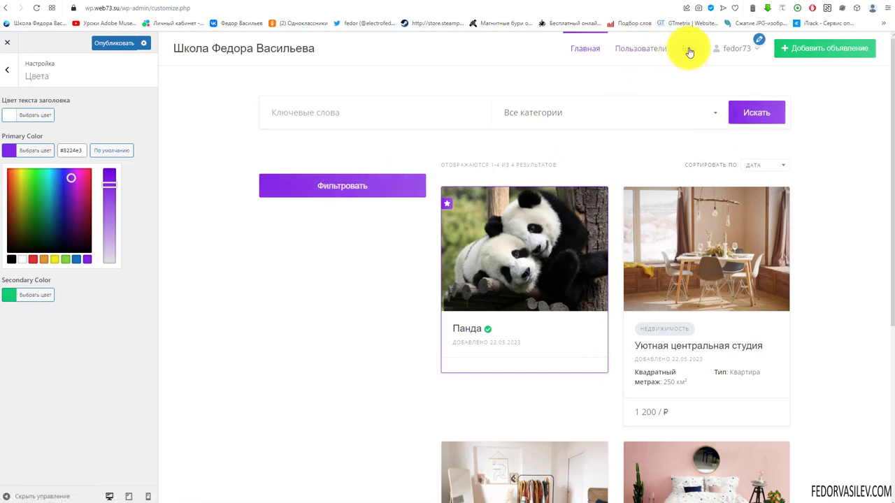
pyautogui.click(140, 175)
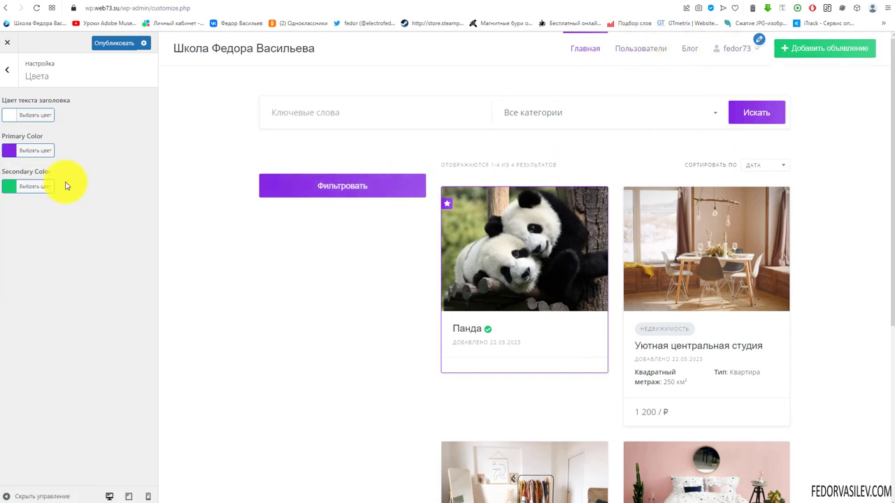
# Step: Set the Secondary Color to the red swatch #dd3333
pyautogui.click(13, 184)
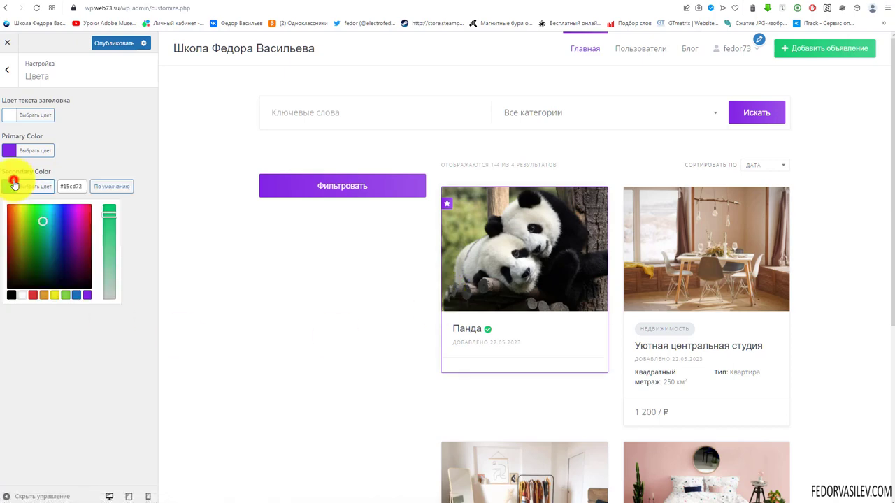
pyautogui.click(33, 294)
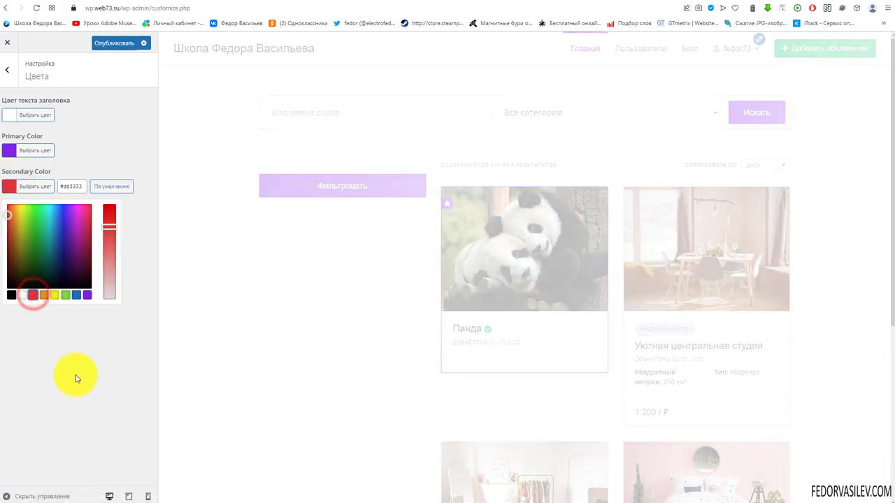
pyautogui.click(75, 375)
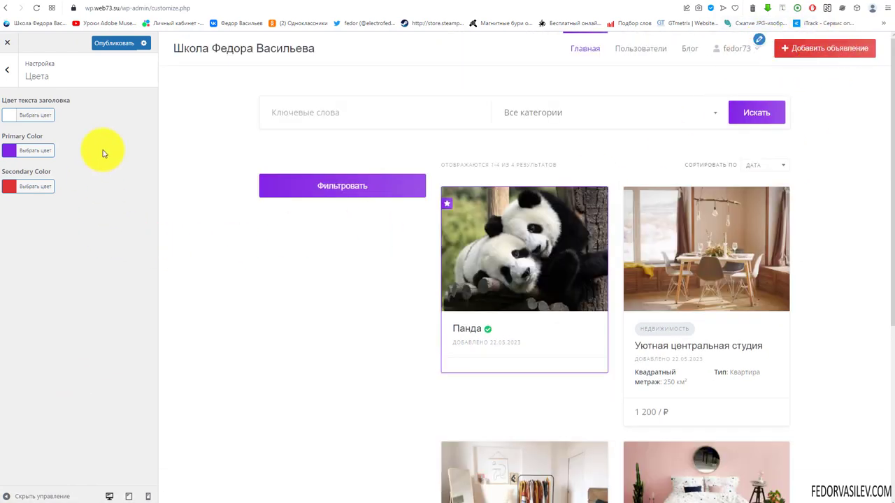
pyautogui.click(6, 81)
pyautogui.click(42, 183)
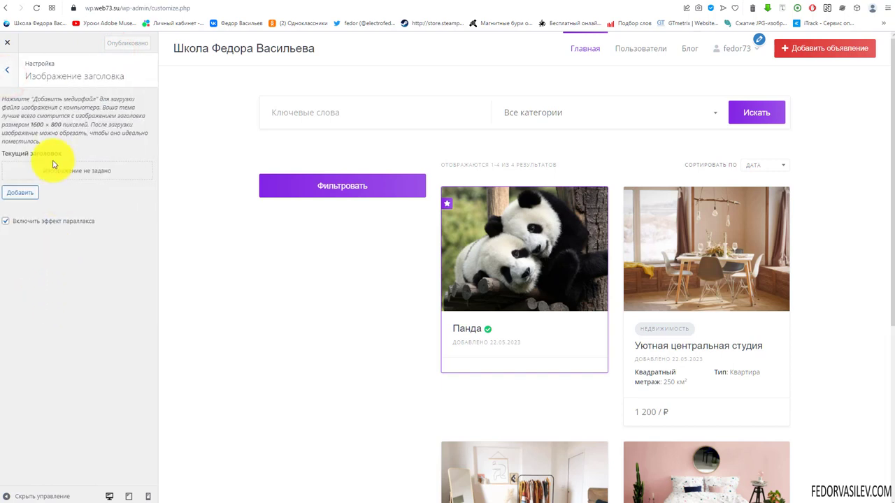
# Step: Upload the Animal_001_00.jpg tiger image and crop it as a header image
pyautogui.click(61, 173)
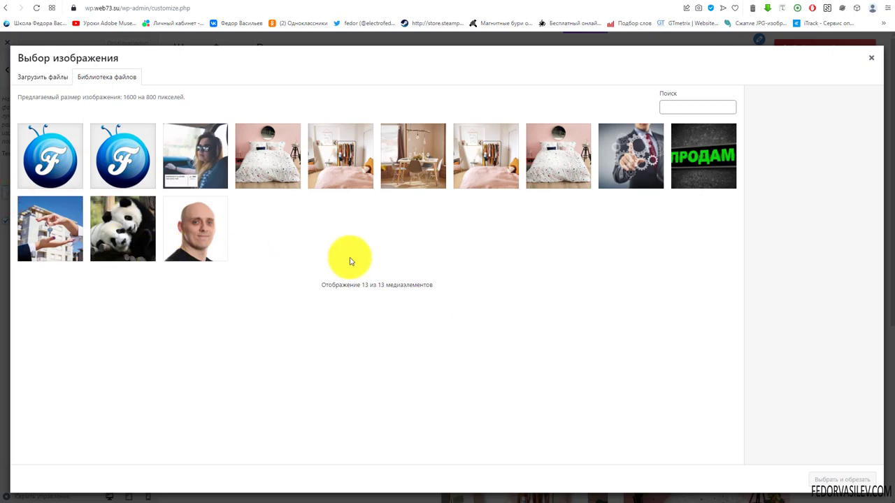
pyautogui.click(115, 224)
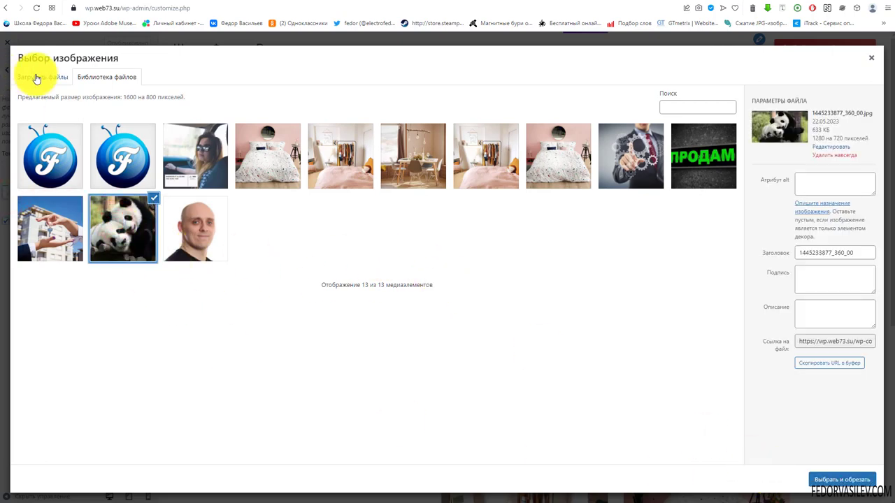
pyautogui.click(35, 75)
pyautogui.click(436, 253)
pyautogui.click(466, 292)
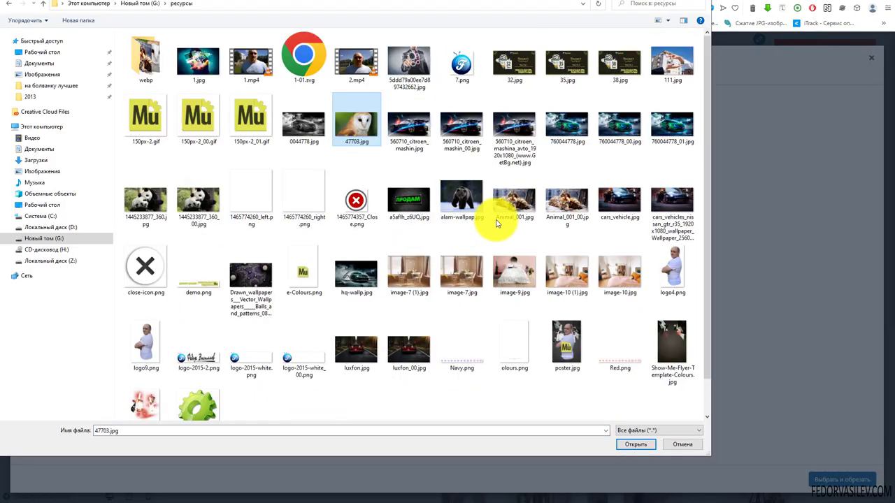
pyautogui.doubleClick(570, 202)
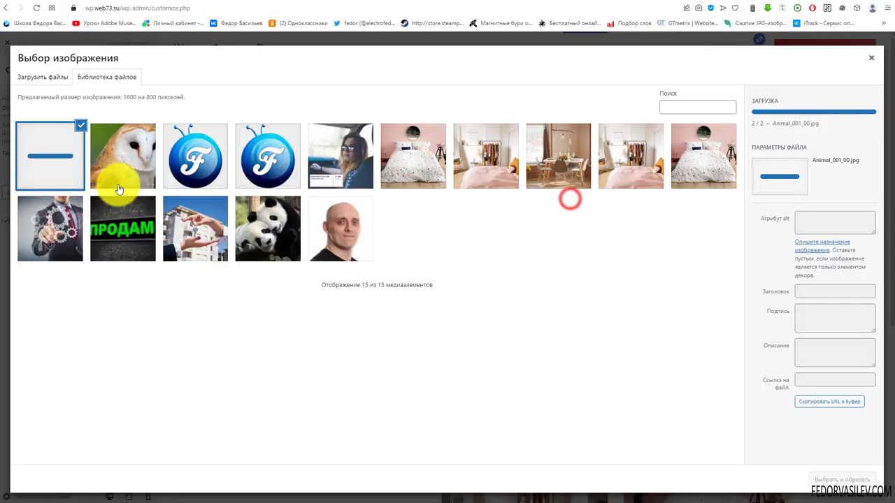
pyautogui.click(52, 165)
pyautogui.click(52, 164)
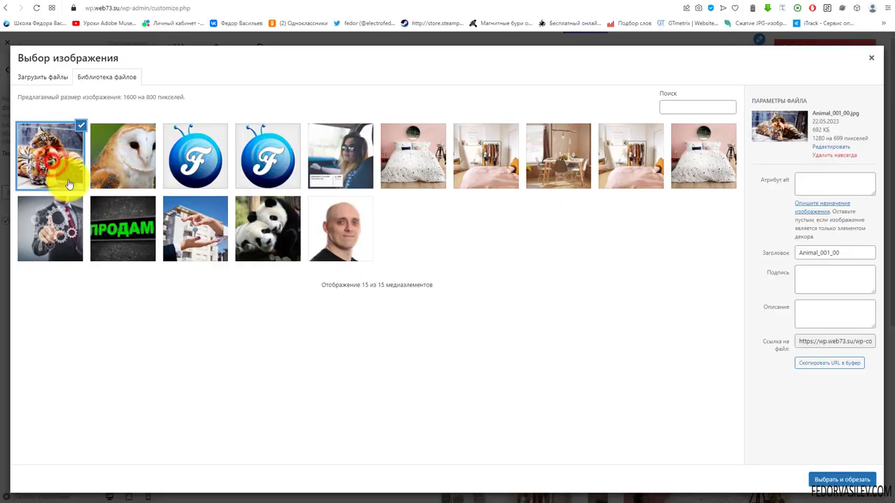
pyautogui.click(843, 479)
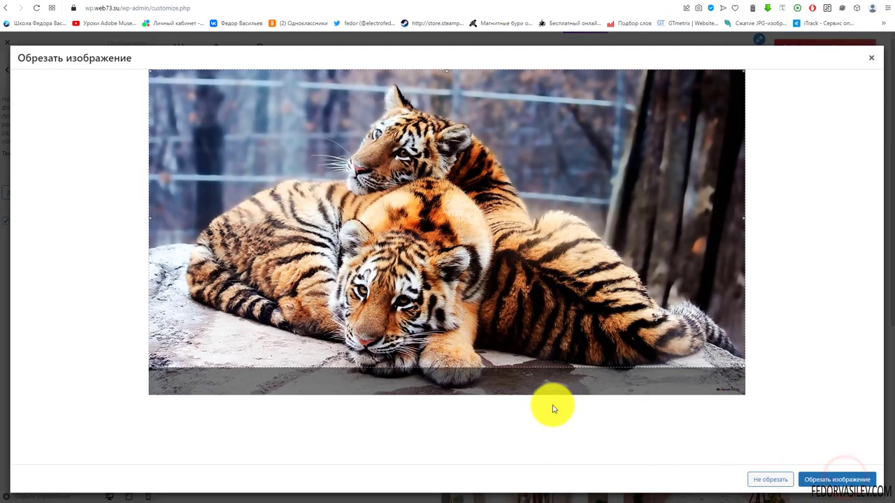
pyautogui.moveTo(433, 290); pyautogui.dragTo(424, 214)
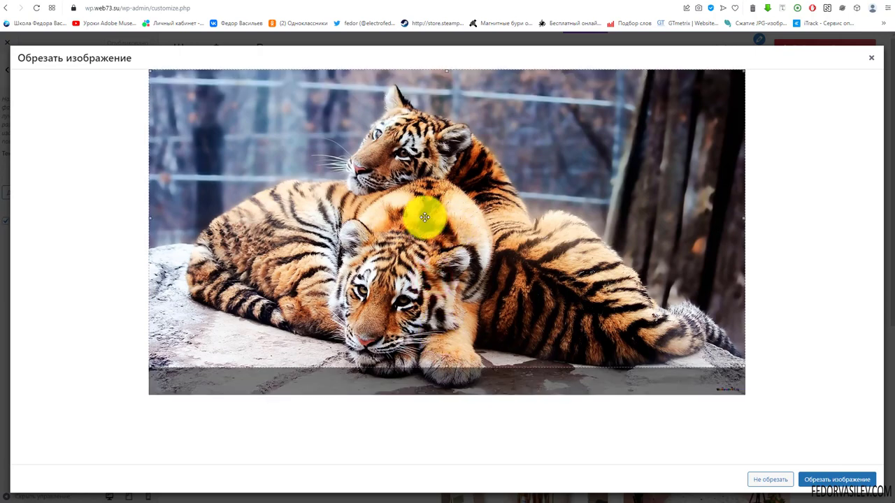
pyautogui.click(832, 479)
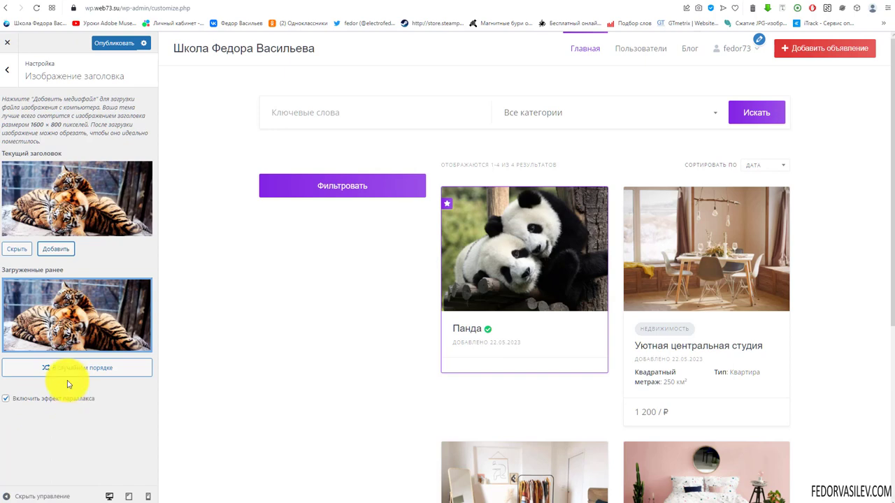
# Step: Add the owl and panda images from the library as cropped header images
pyautogui.click(56, 252)
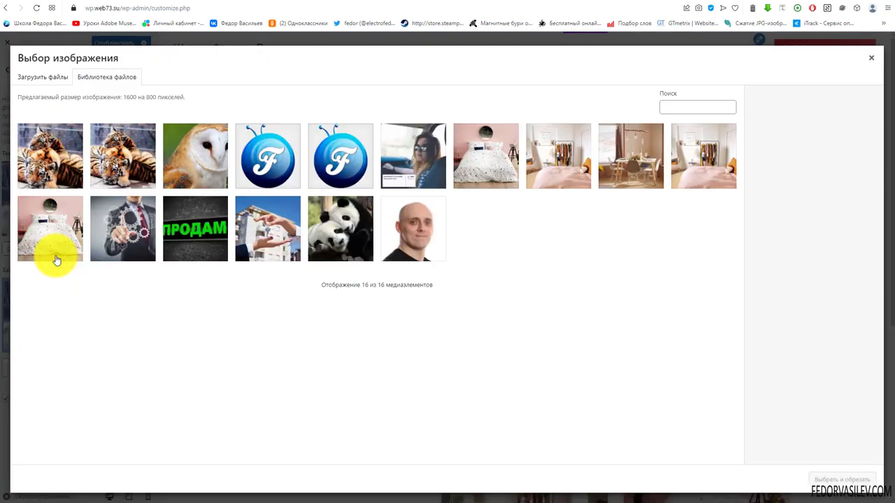
pyautogui.click(176, 154)
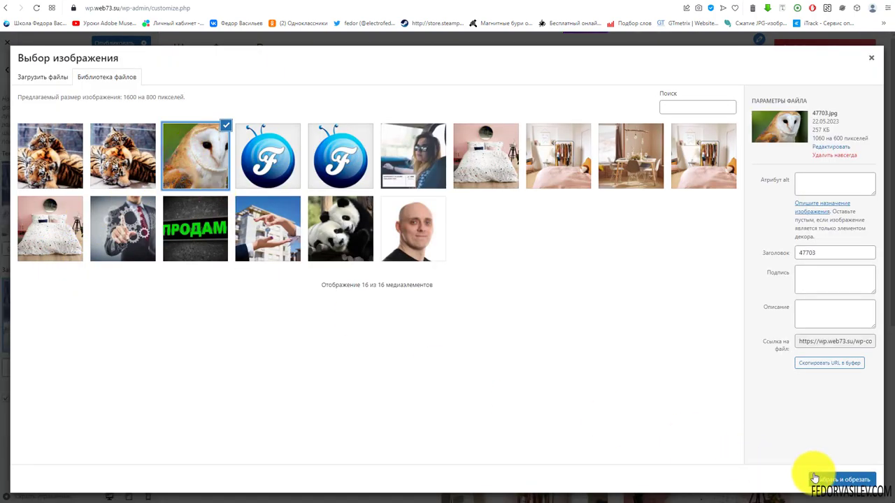
pyautogui.click(815, 478)
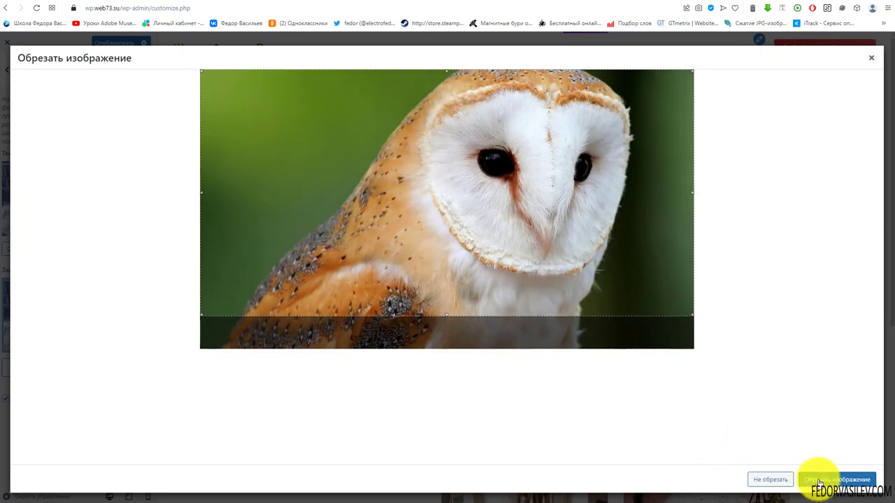
pyautogui.click(819, 481)
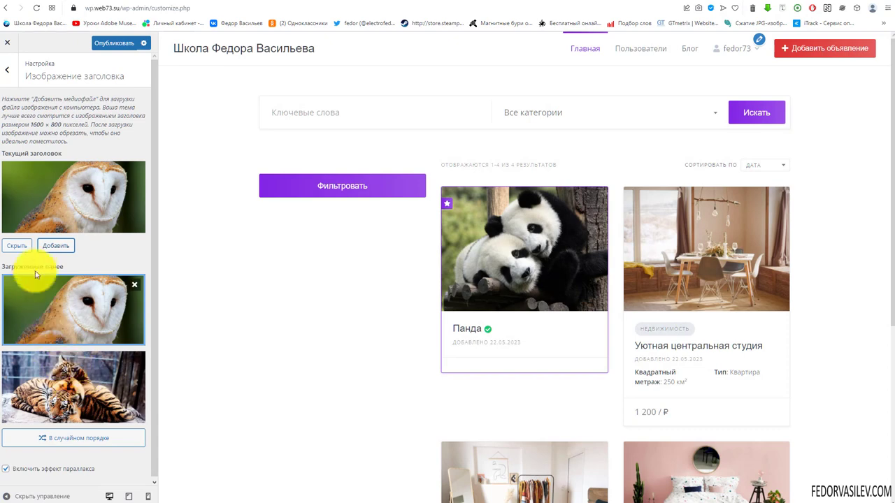
pyautogui.click(56, 245)
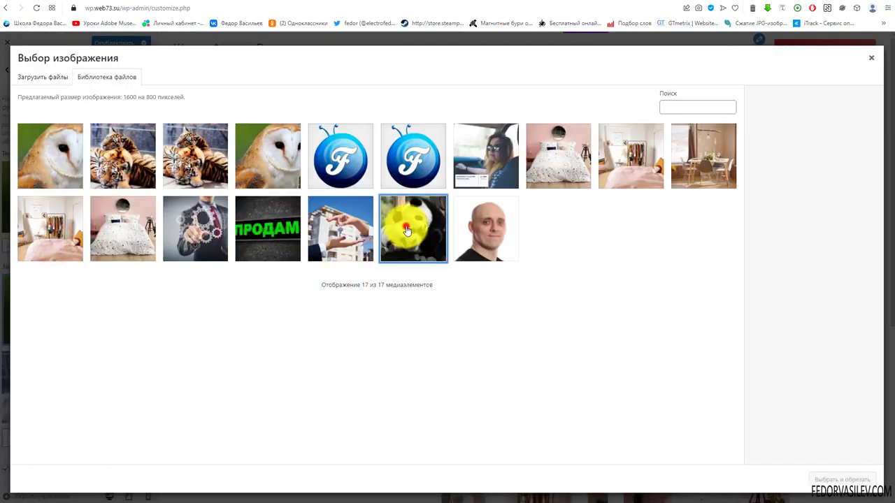
pyautogui.click(412, 227)
pyautogui.click(842, 480)
pyautogui.click(809, 470)
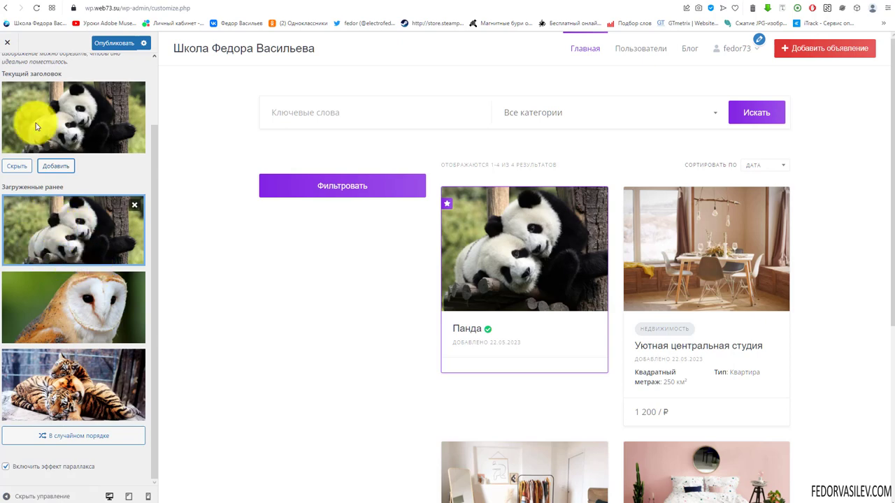
# Step: Make the panda the current header image and publish the header changes
pyautogui.click(65, 303)
pyautogui.click(41, 232)
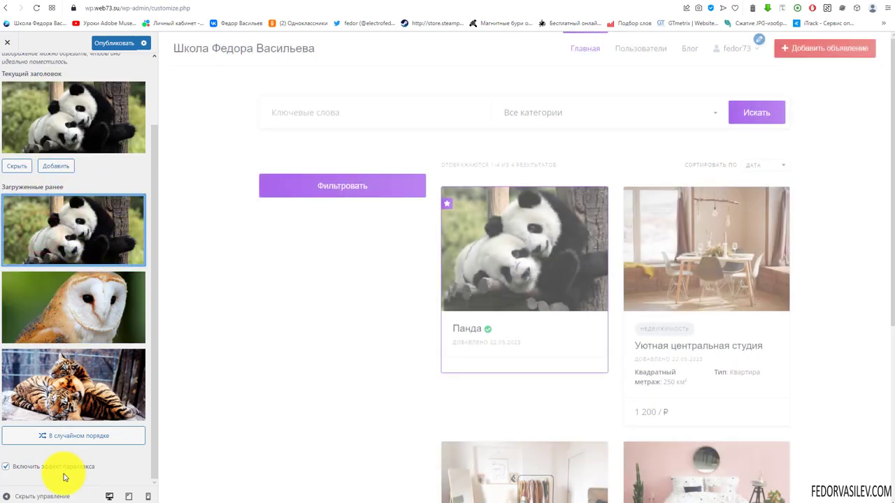
pyautogui.click(60, 438)
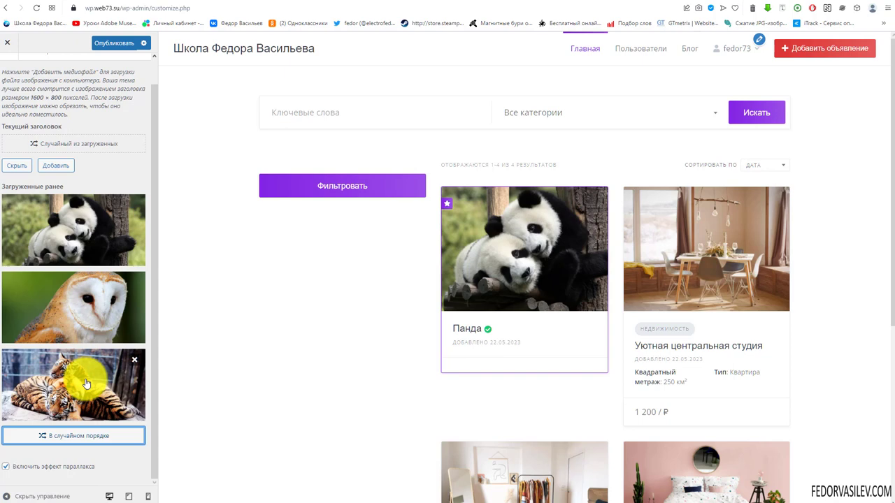
pyautogui.click(59, 238)
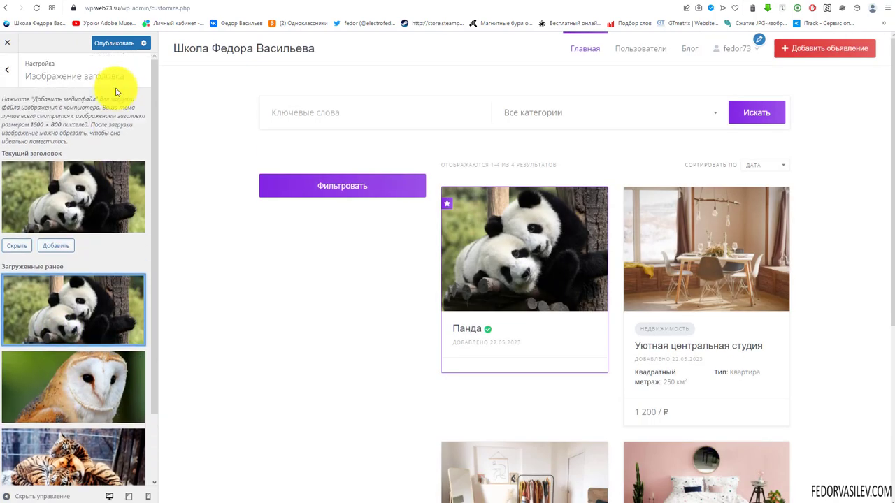
pyautogui.click(114, 45)
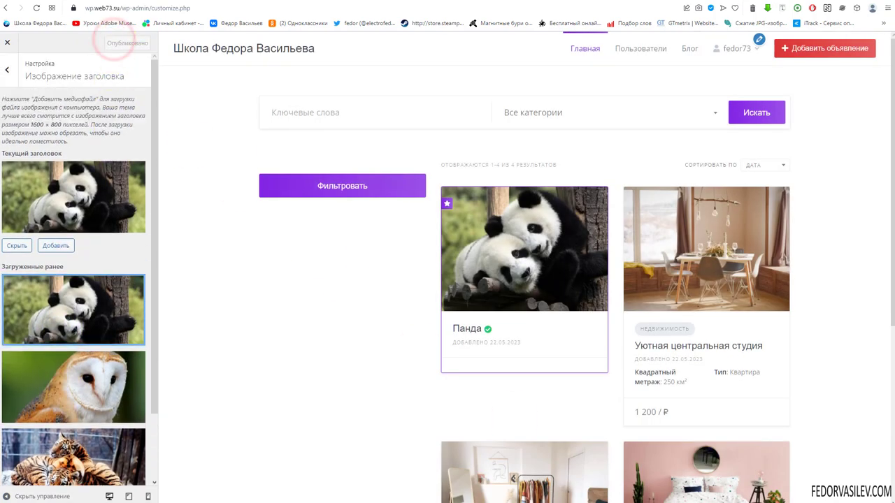
pyautogui.scroll(-1, 74, 315)
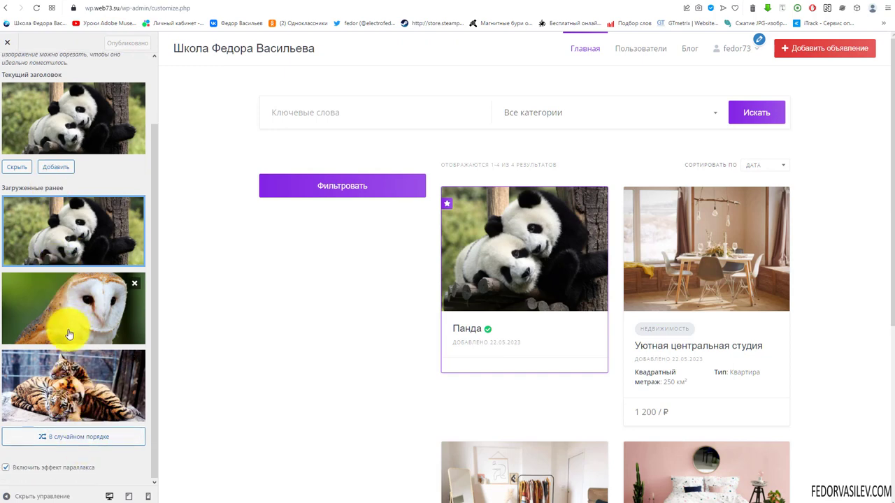
pyautogui.moveTo(100, 365)
pyautogui.scroll(1, 56, 98)
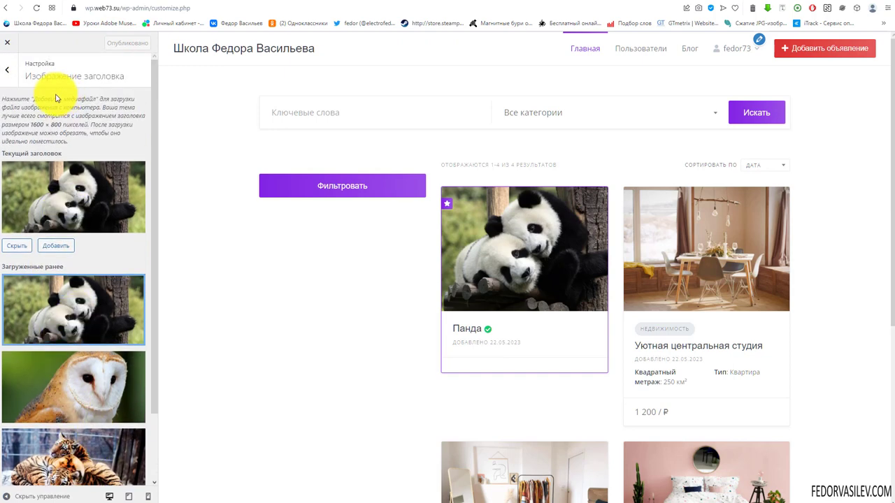
pyautogui.click(8, 70)
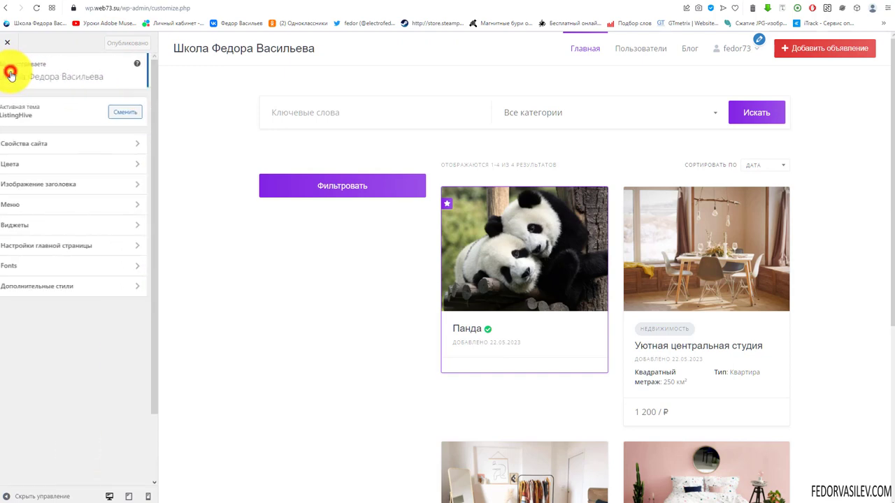
# Step: Open the МЕНЮ menu in the menu settings, then the overview of all menu locations
pyautogui.click(21, 205)
pyautogui.click(45, 116)
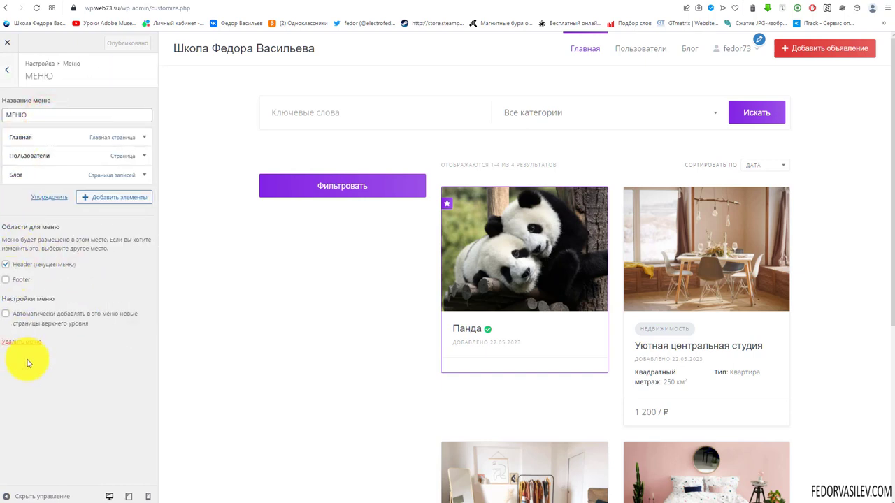
pyautogui.click(14, 77)
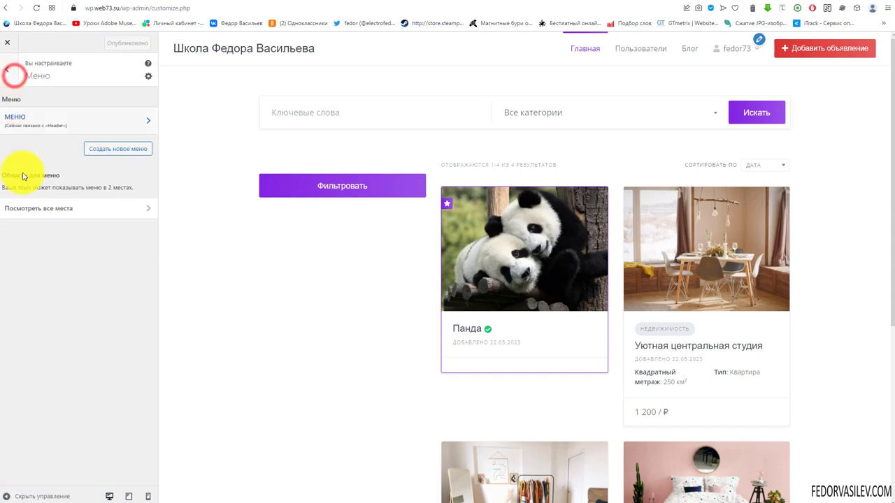
pyautogui.click(39, 209)
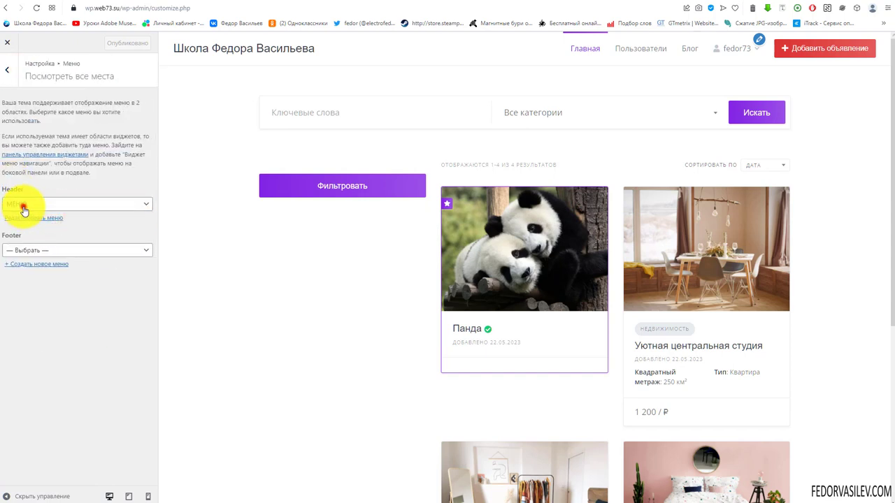
# Step: Confirm the Header location uses МЕНЮ and leave Footer on '— Выбрать —'
pyautogui.click(22, 206)
pyautogui.click(36, 251)
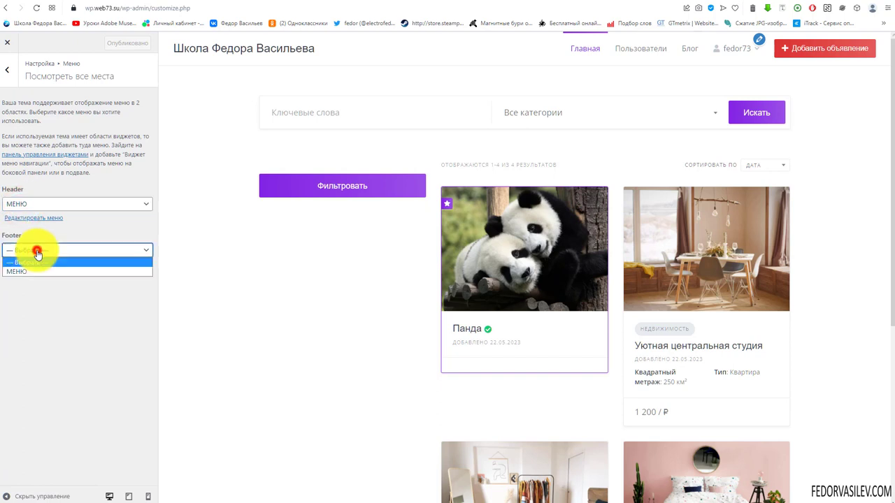
pyautogui.click(37, 256)
pyautogui.scroll(-4, 224, 300)
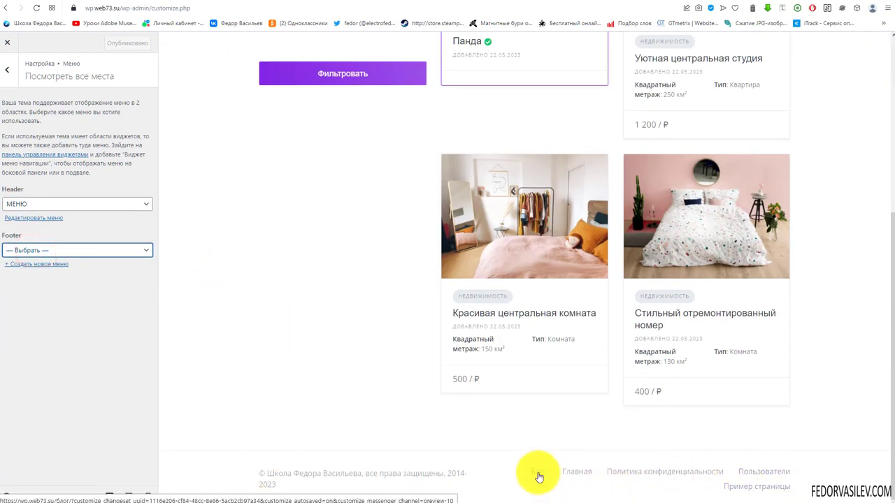
pyautogui.click(16, 251)
pyautogui.click(15, 251)
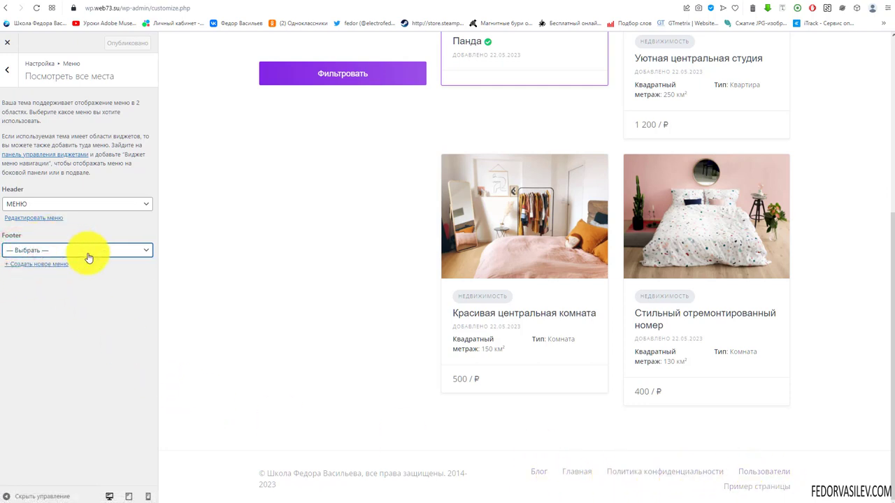
pyautogui.press('Escape')
pyautogui.press('Escape')
# Step: Inspect the Объявления and Site widget areas, then the static Главная/Блог homepage settings
pyautogui.click(28, 226)
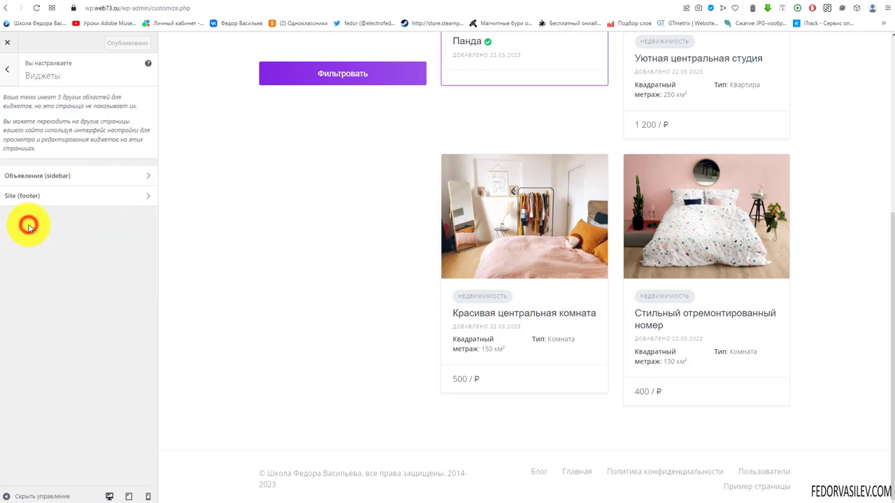
pyautogui.click(43, 183)
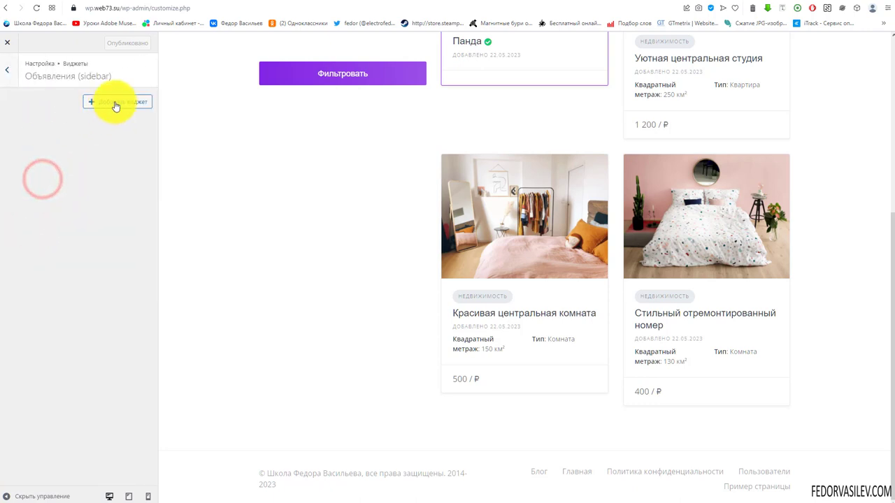
pyautogui.click(7, 69)
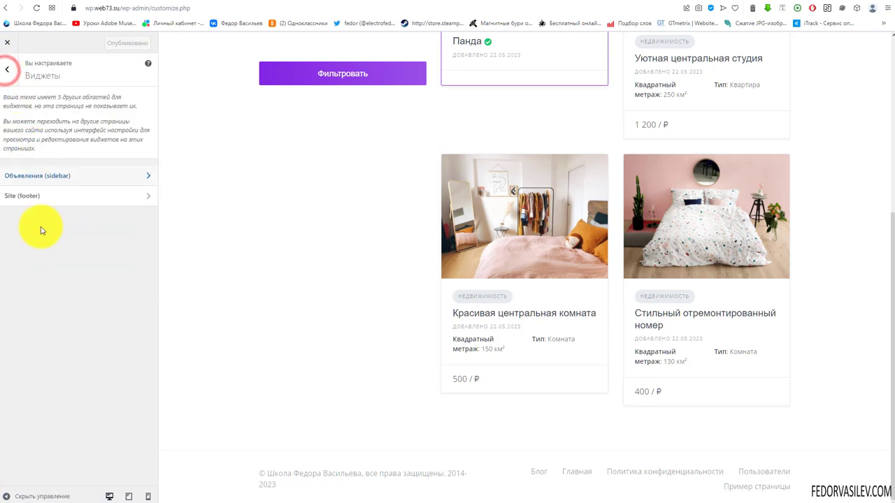
pyautogui.click(21, 200)
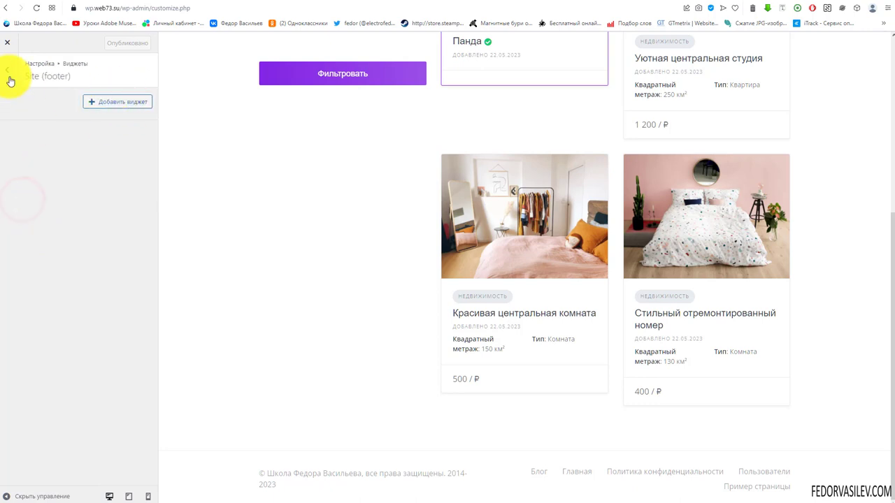
pyautogui.click(8, 74)
pyautogui.click(9, 75)
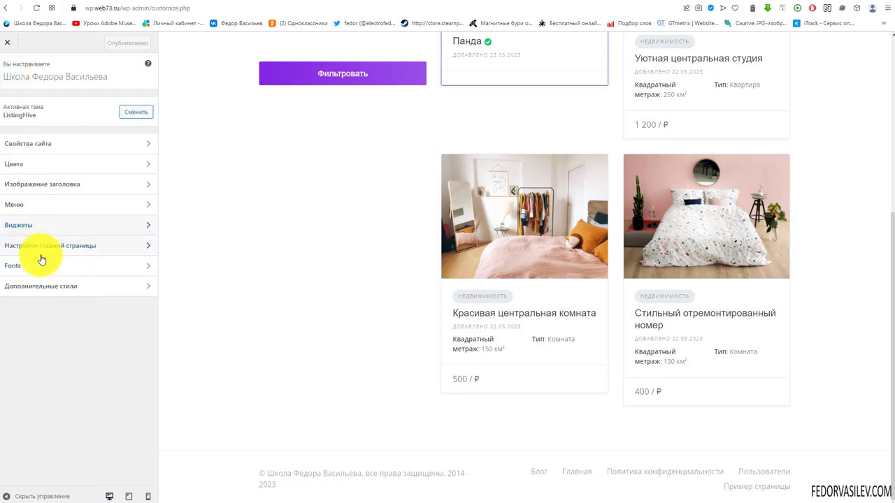
pyautogui.click(47, 250)
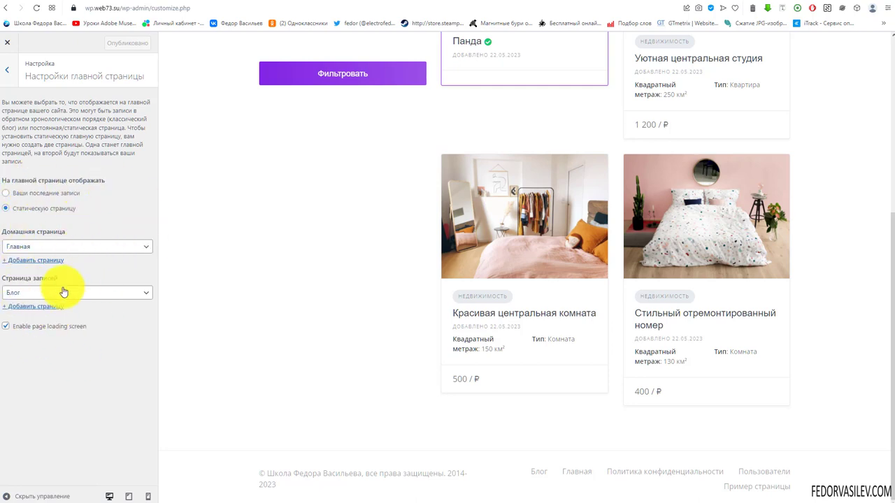
pyautogui.click(14, 72)
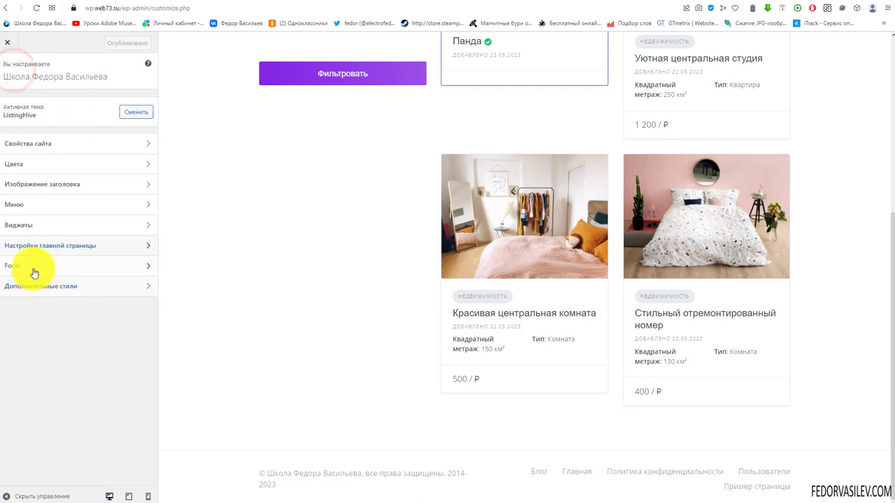
# Step: Set the Heading Font to Roboto in the Fonts section
pyautogui.click(33, 265)
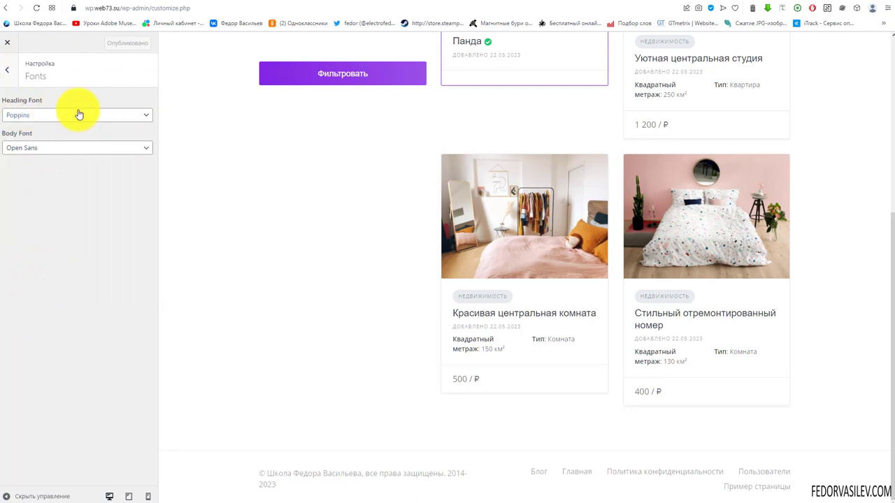
pyautogui.click(28, 113)
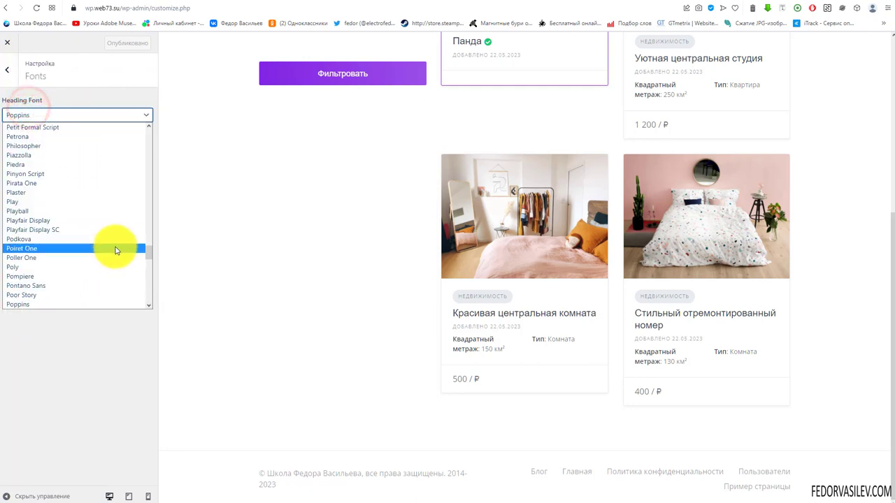
pyautogui.click(108, 97)
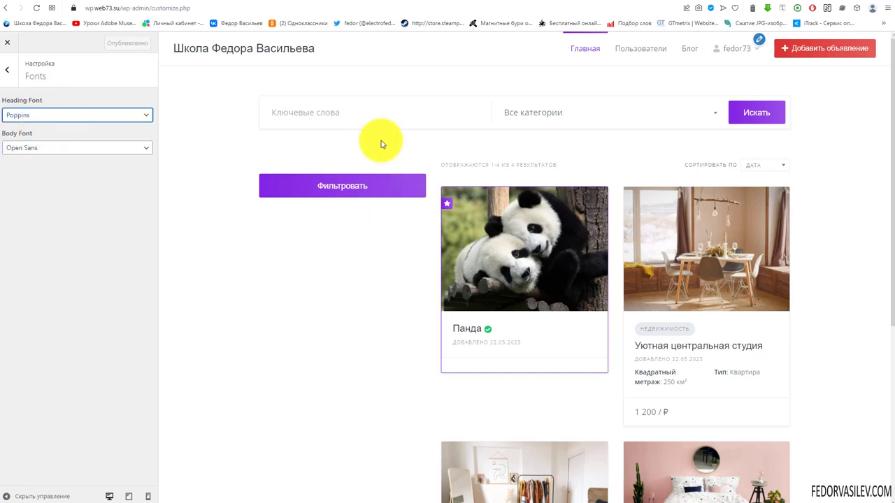
pyautogui.scroll(-4, 834, 266)
pyautogui.scroll(4, 433, 402)
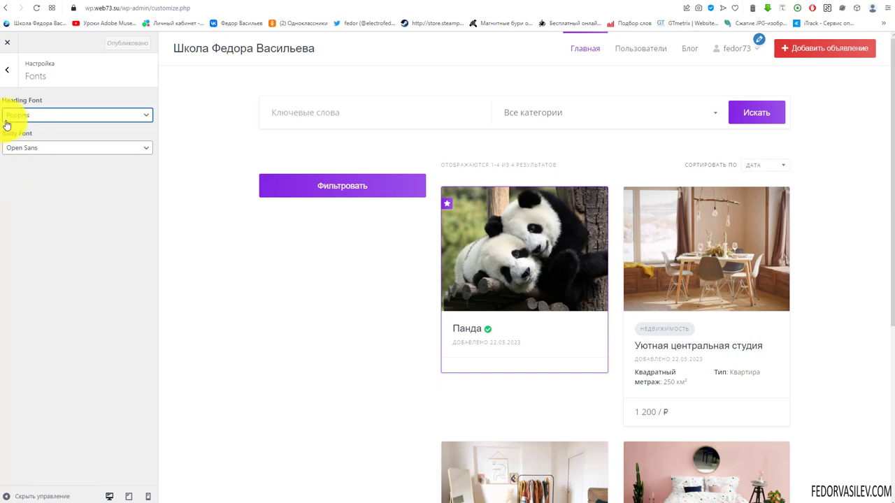
pyautogui.click(73, 123)
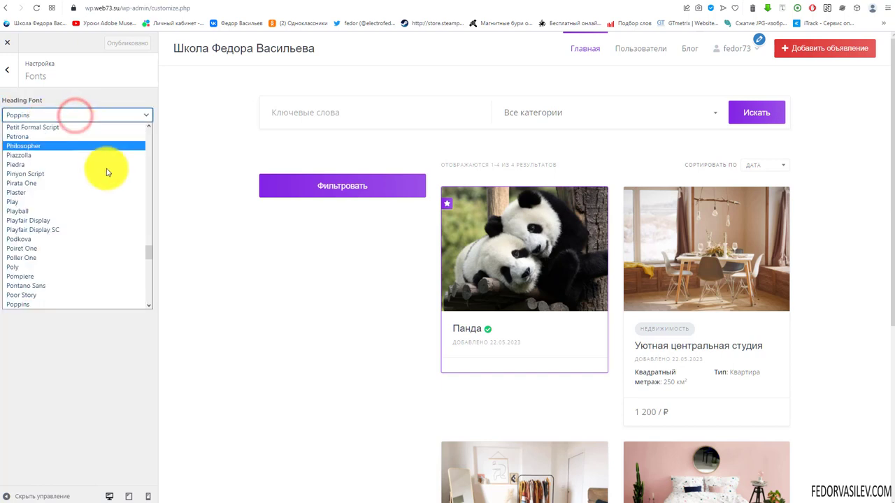
pyautogui.moveTo(148, 270)
pyautogui.mouseDown()
pyautogui.moveTo(149, 309)
pyautogui.moveTo(146, 272)
pyautogui.mouseUp()
pyautogui.click(16, 130)
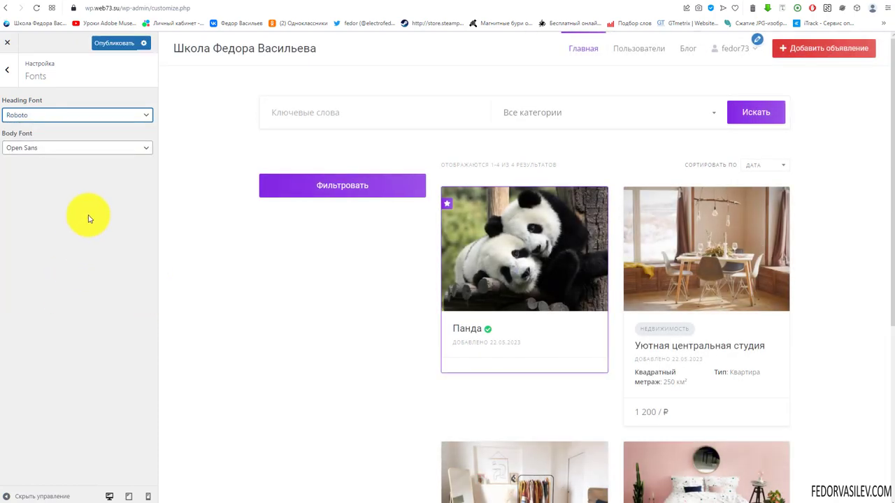
# Step: Set the Body Font to Roboto and publish the font changes
pyautogui.click(60, 150)
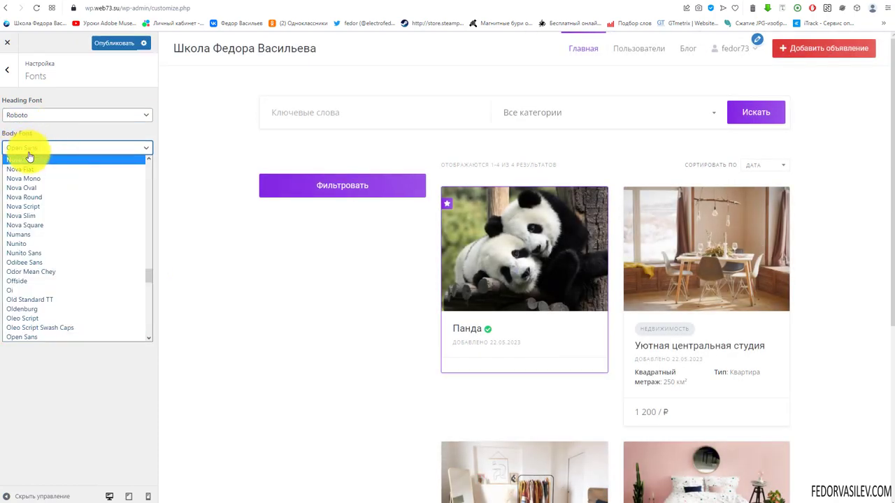
pyautogui.scroll(15, 62, 244)
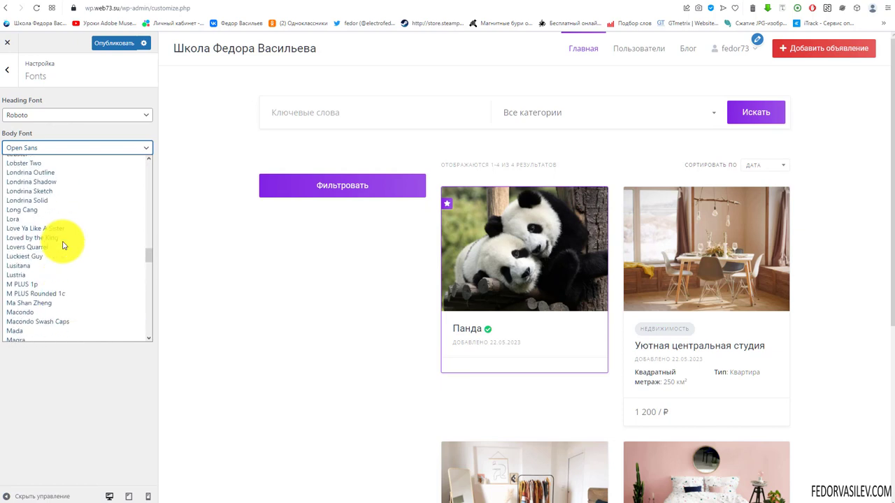
pyautogui.scroll(20, 62, 245)
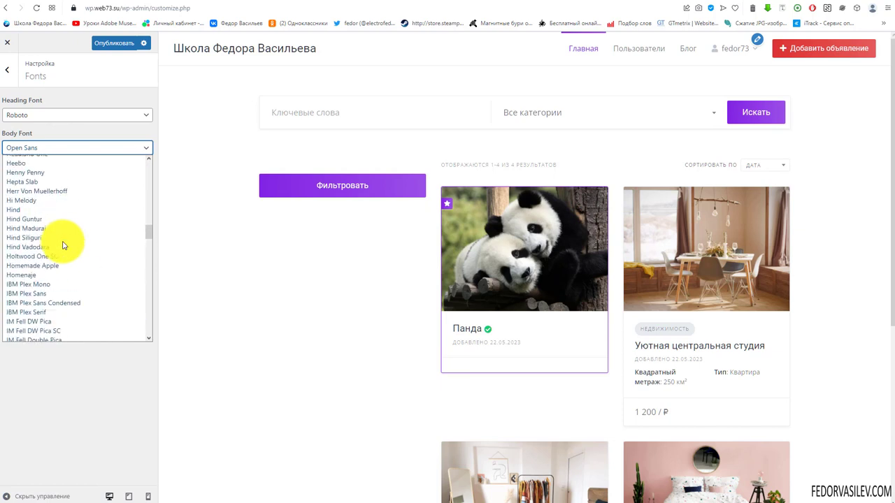
pyautogui.scroll(-10, 62, 245)
pyautogui.click(66, 256)
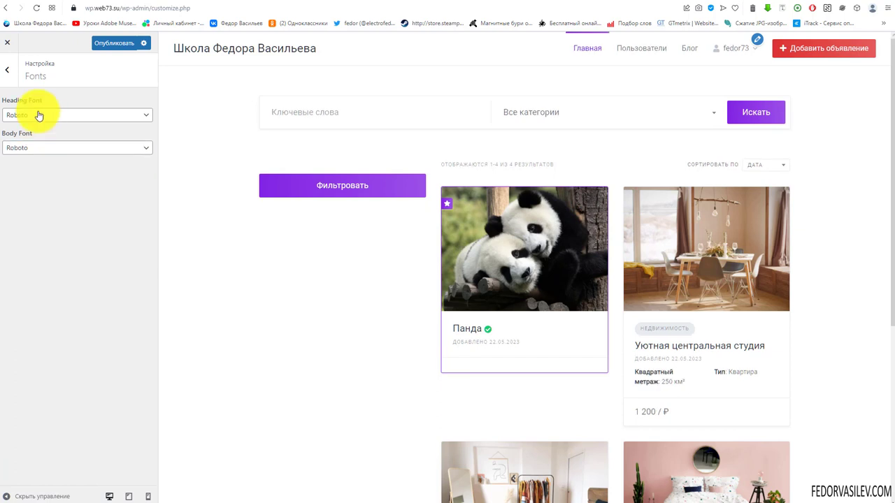
pyautogui.click(117, 42)
pyautogui.click(7, 69)
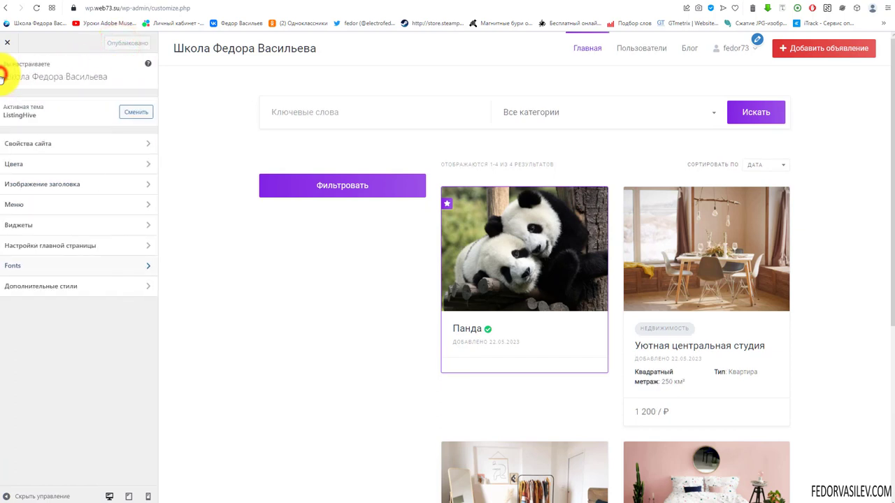
pyautogui.click(56, 286)
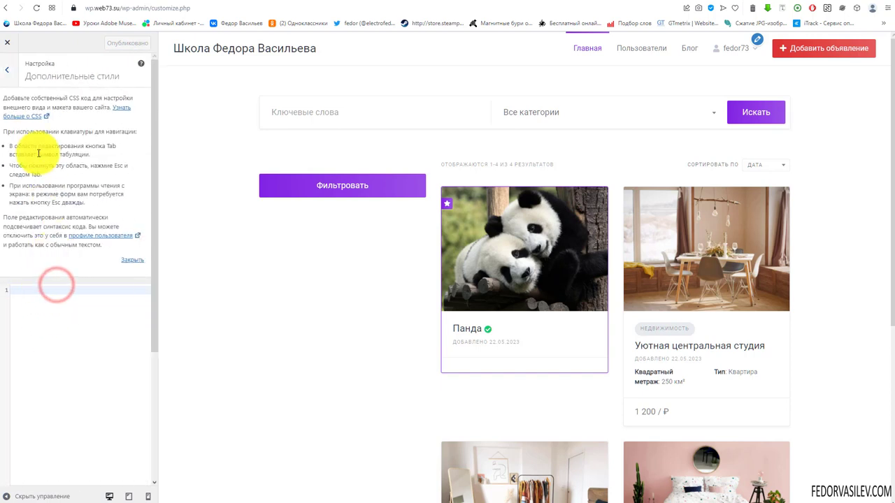
pyautogui.scroll(-3, 38, 279)
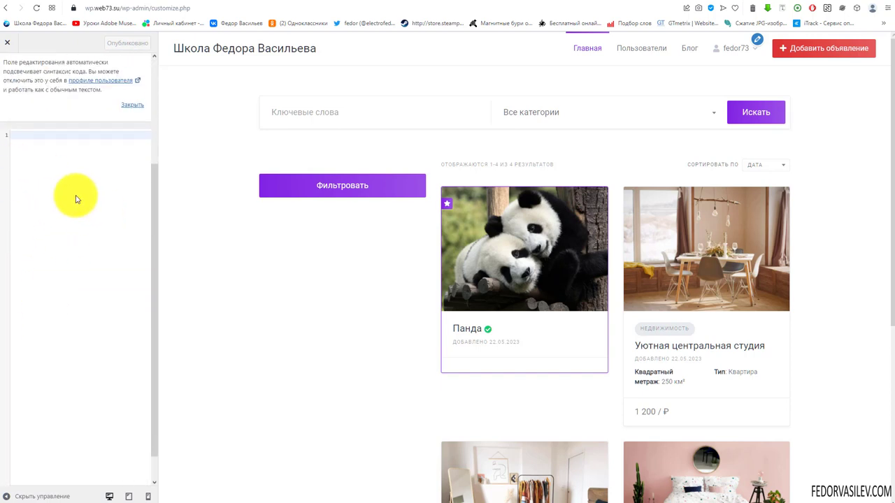
pyautogui.scroll(3, 77, 217)
pyautogui.scroll(-3, 60, 310)
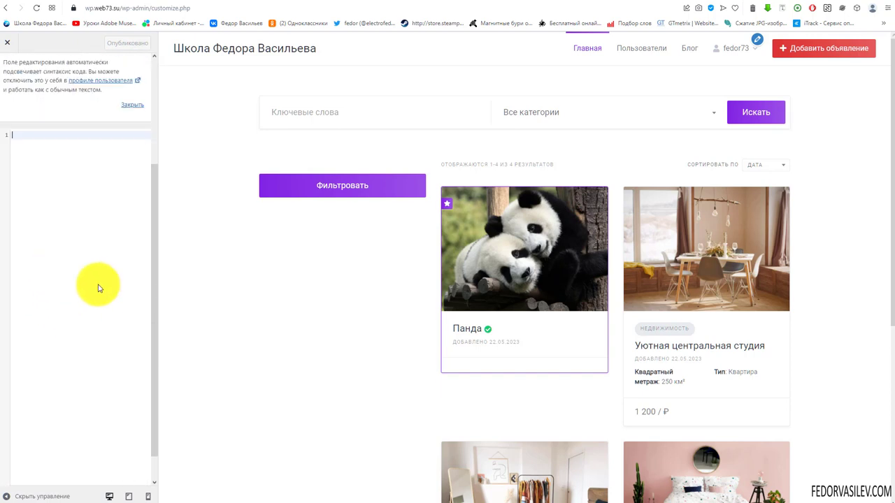
pyautogui.scroll(3, 56, 210)
pyautogui.click(21, 98)
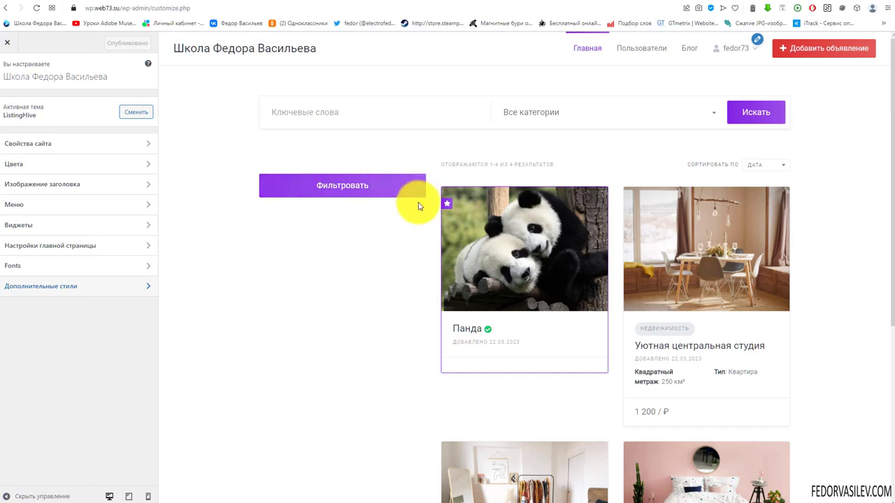
pyautogui.scroll(-4, 636, 260)
pyautogui.scroll(4, 615, 258)
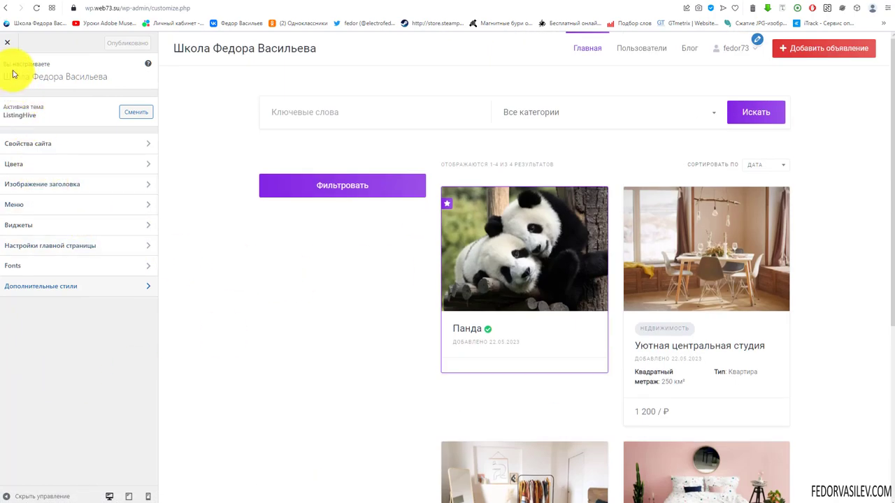
# Step: Close the Customizer to see the live homepage, then switch to the VK WorkMail inbox
pyautogui.click(7, 42)
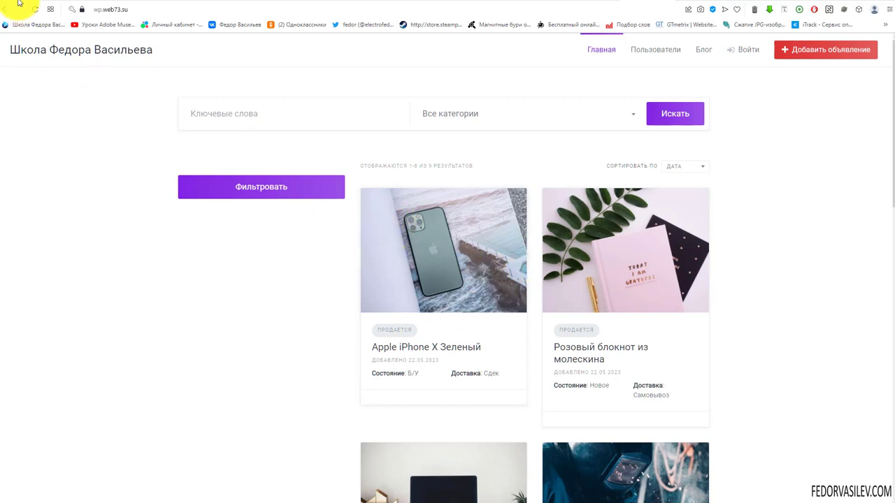
pyautogui.click(106, 2)
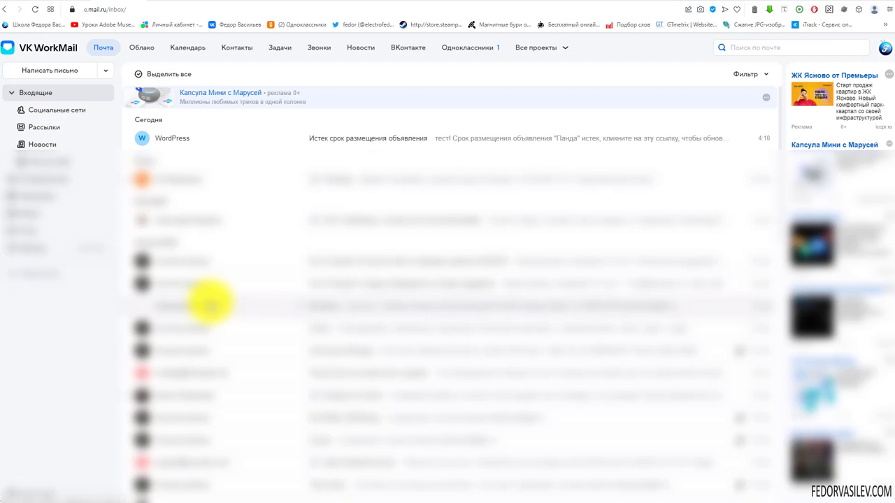
# Step: Open the WordPress expiry email for Панда and follow its account/listings/5 link
pyautogui.click(360, 142)
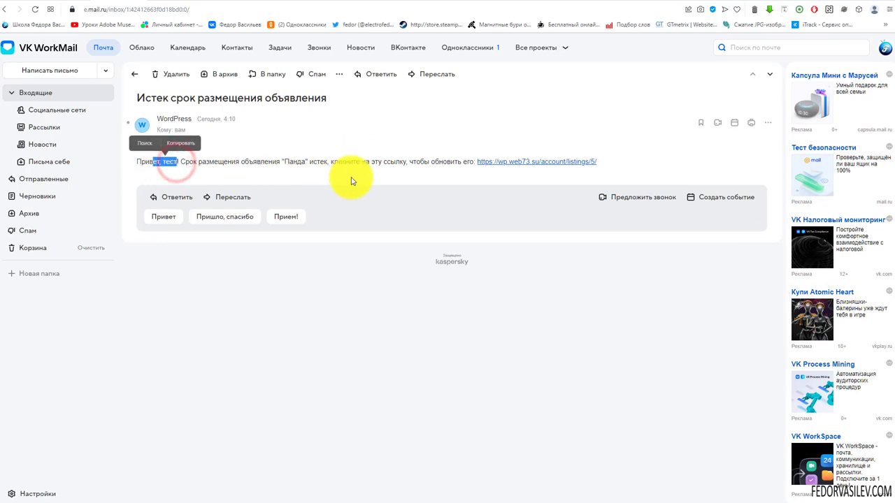
pyautogui.click(497, 168)
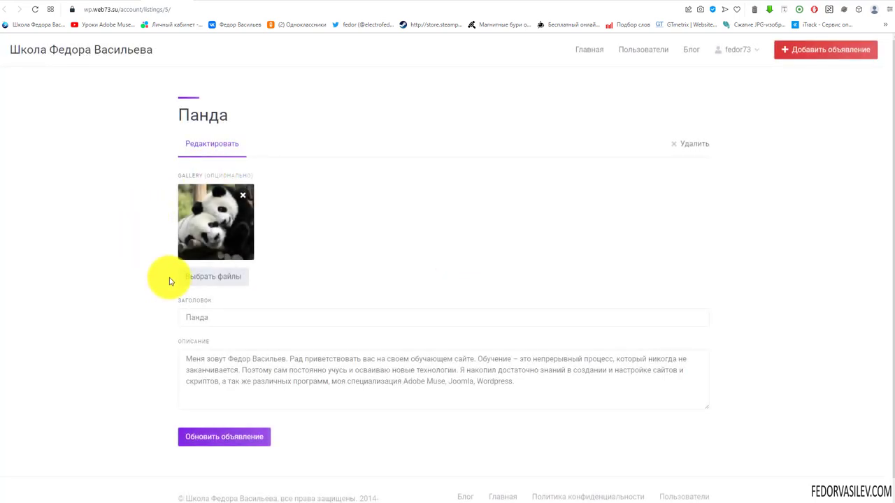
# Step: Try updating the Панда listing, note the required Категория error, and check the account's listings
pyautogui.click(230, 441)
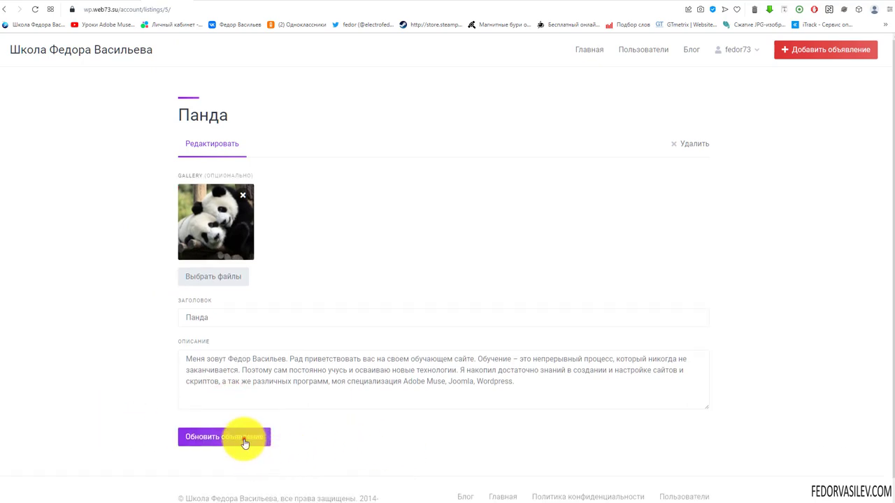
pyautogui.click(244, 438)
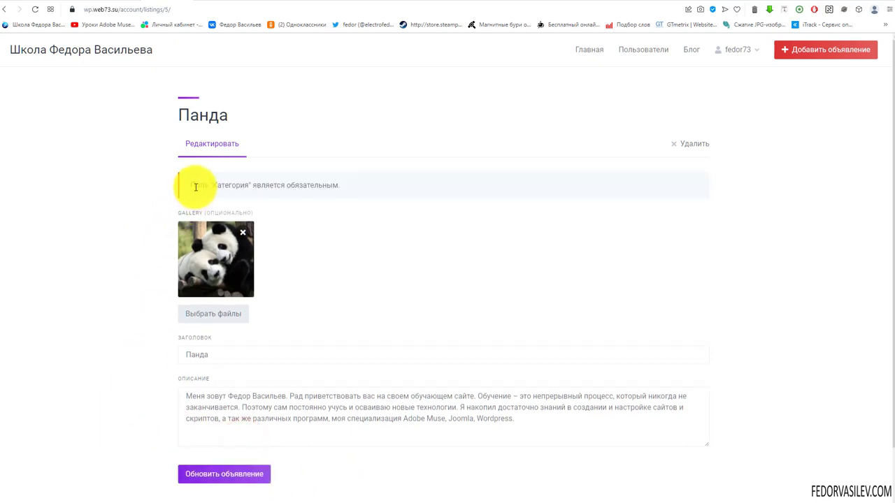
pyautogui.moveTo(207, 187); pyautogui.dragTo(314, 185)
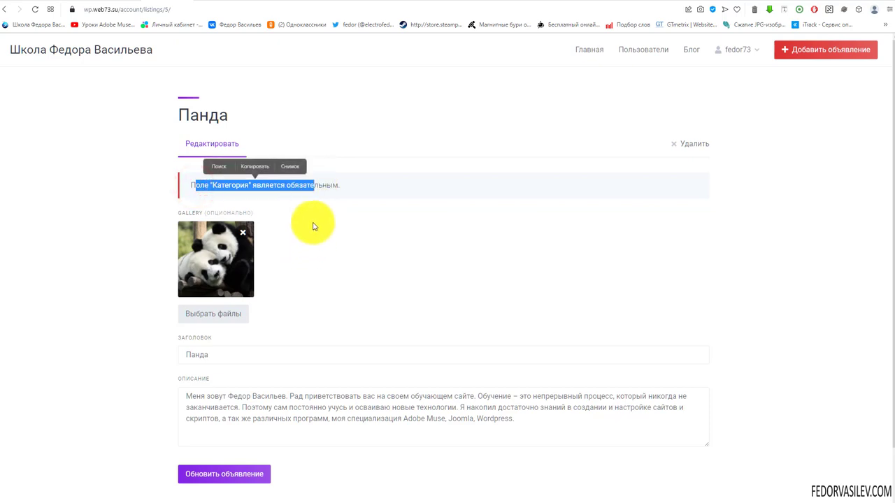
pyautogui.click(302, 184)
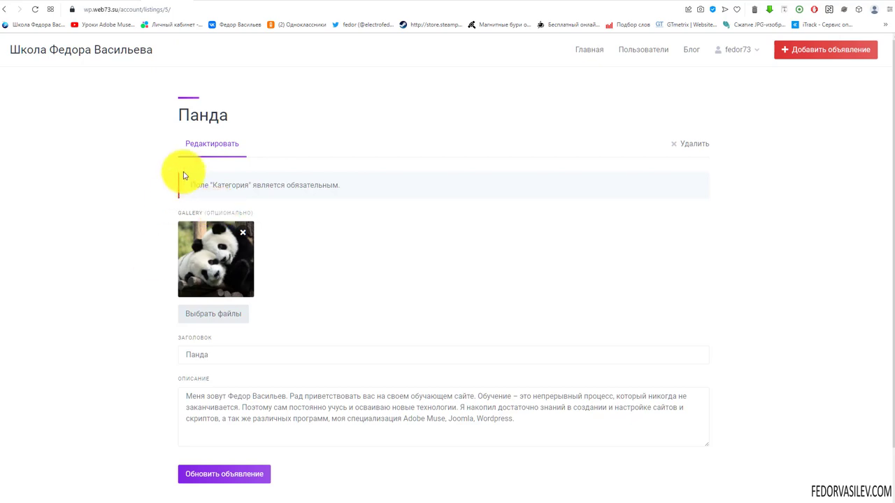
pyautogui.moveTo(216, 186); pyautogui.dragTo(296, 187)
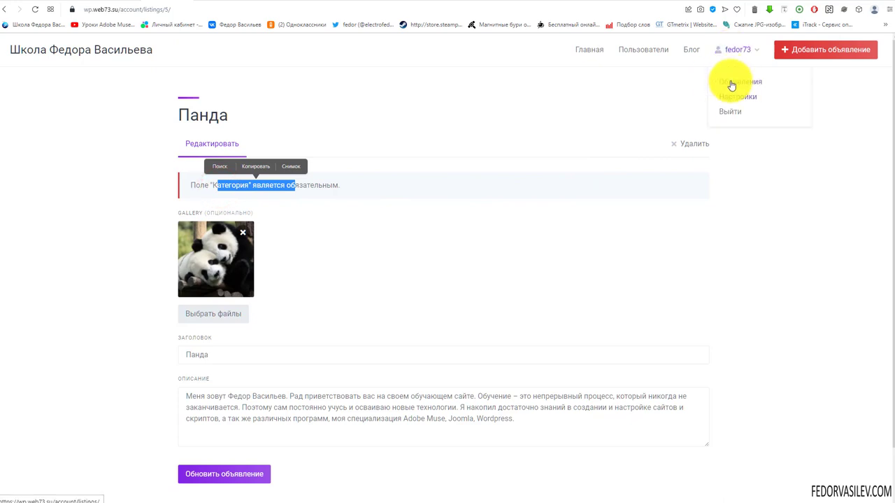
pyautogui.click(731, 82)
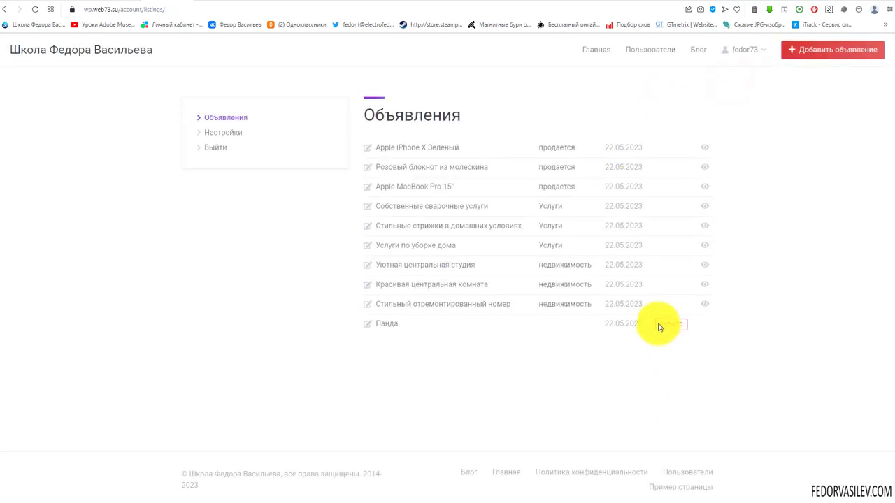
pyautogui.moveTo(660, 325); pyautogui.dragTo(695, 329)
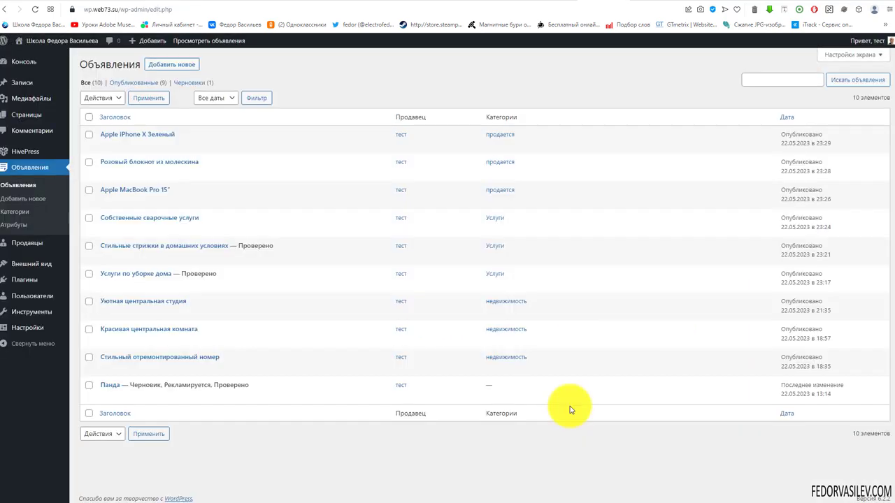
# Step: Tick the Недвижимость category on the Панда listing and publish it
pyautogui.click(110, 385)
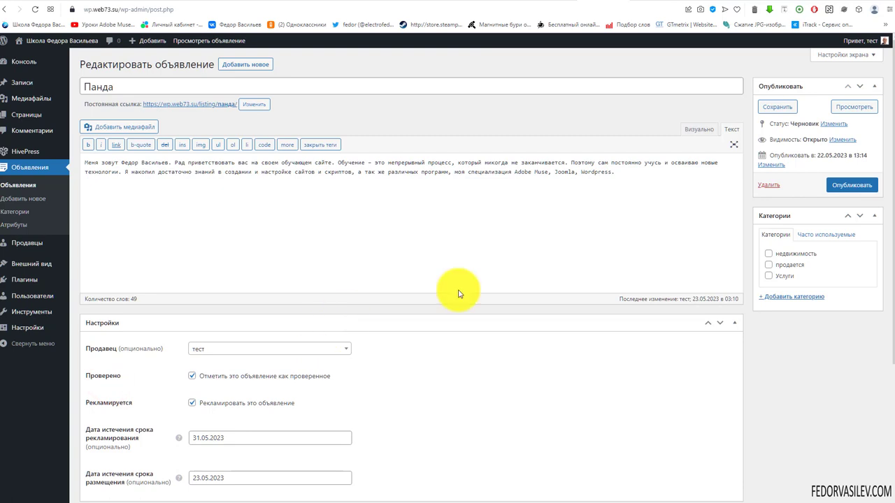
pyautogui.click(769, 254)
pyautogui.click(858, 184)
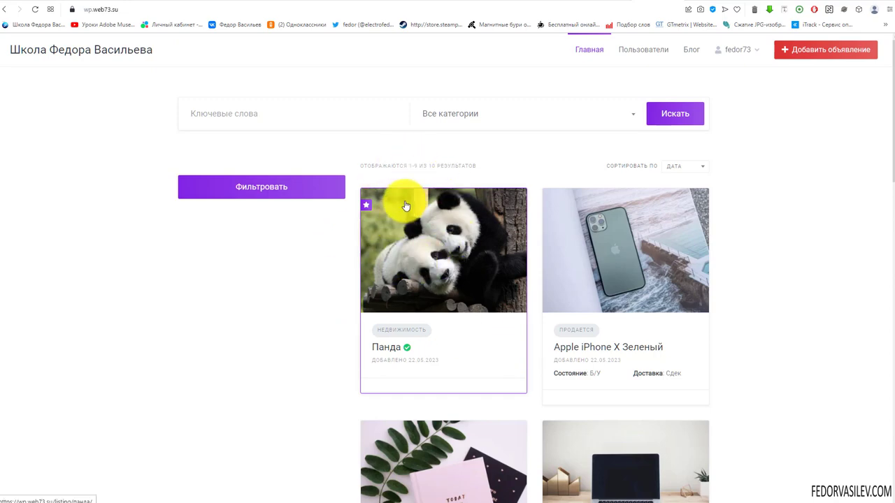
# Step: Browse the homepage listings and move to page 2 of the results
pyautogui.scroll(-1, 405, 205)
pyautogui.scroll(1, 499, 249)
pyautogui.scroll(-6, 500, 249)
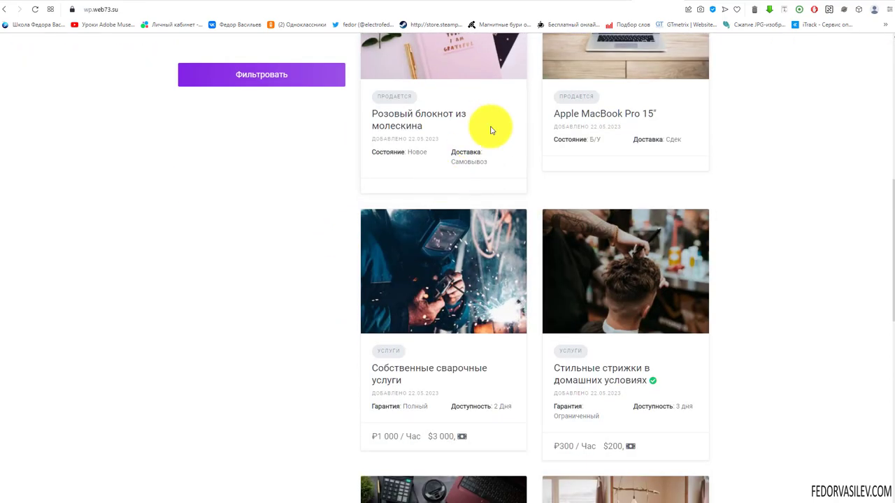
pyautogui.scroll(-8, 492, 130)
pyautogui.scroll(3, 446, 299)
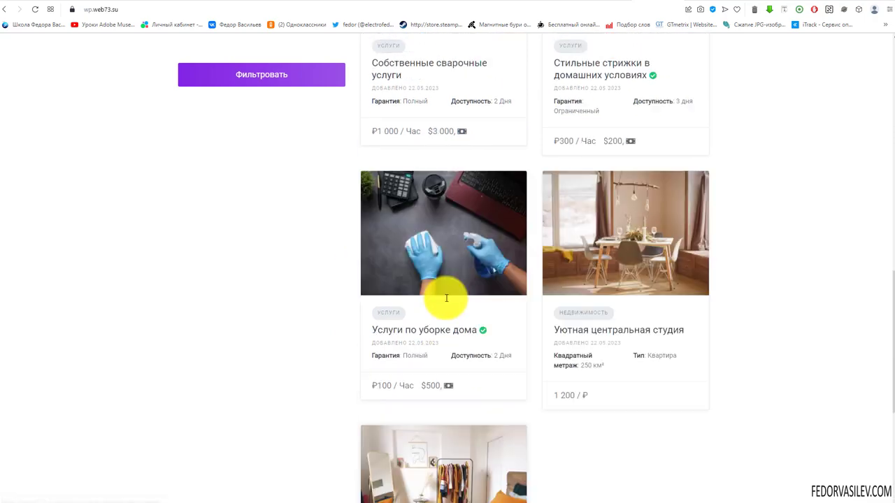
pyautogui.scroll(10, 391, 209)
pyautogui.scroll(-13, 426, 226)
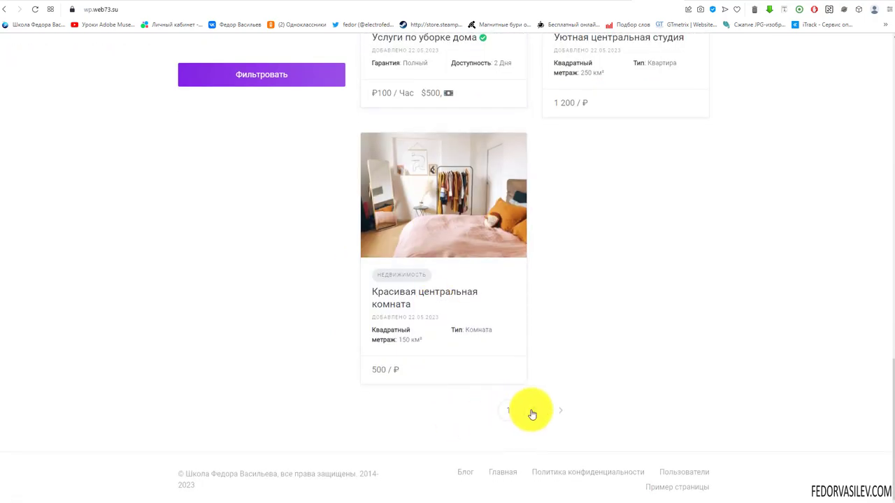
pyautogui.click(563, 422)
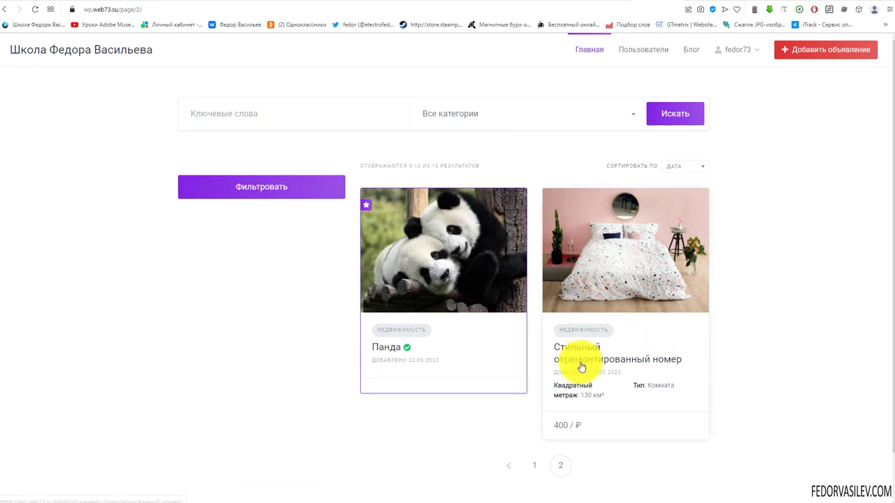
# Step: Check the Стильный отремонтированный номер listing on page 2, then return to admin listings
pyautogui.moveTo(552, 346); pyautogui.dragTo(603, 359)
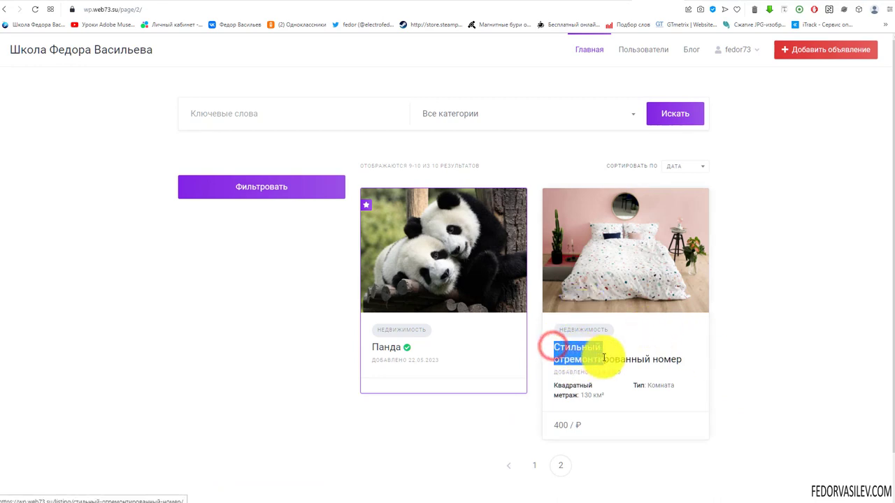
pyautogui.click(772, 365)
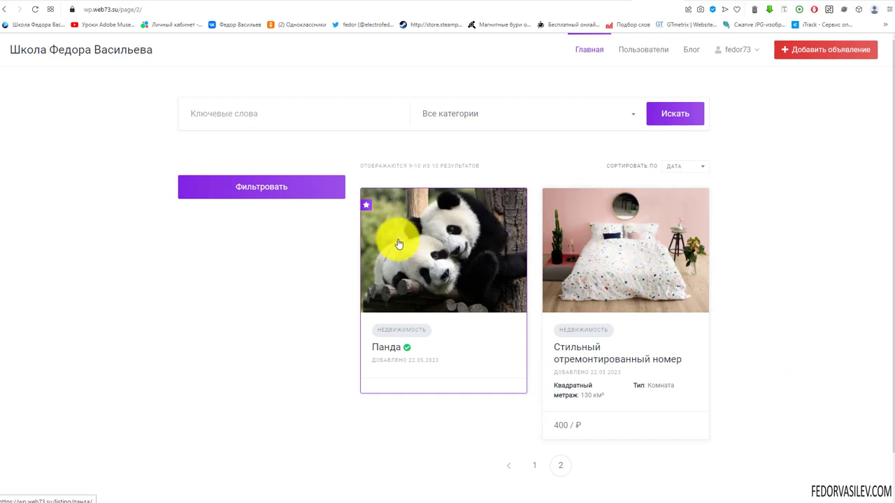
pyautogui.click(605, 2)
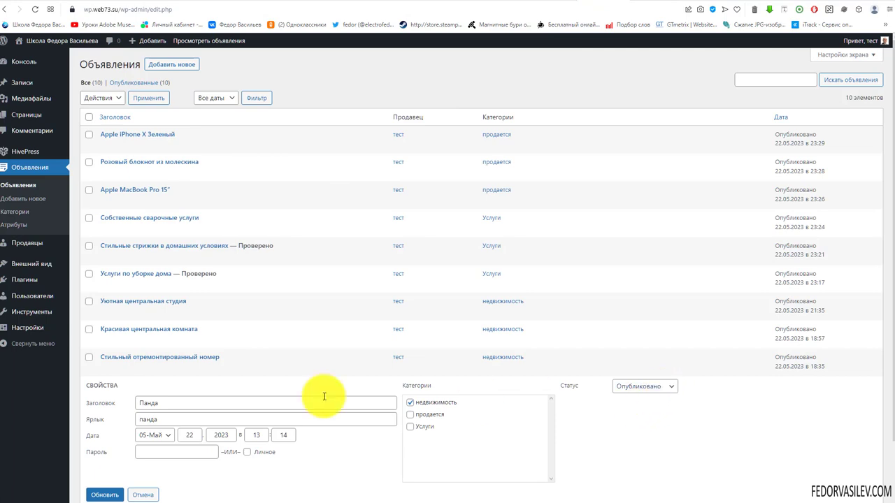
# Step: Mark Стильный отремонтированный номер as promoted until 26.05.2023 and update the listing
pyautogui.scroll(-2, 324, 397)
pyautogui.click(159, 281)
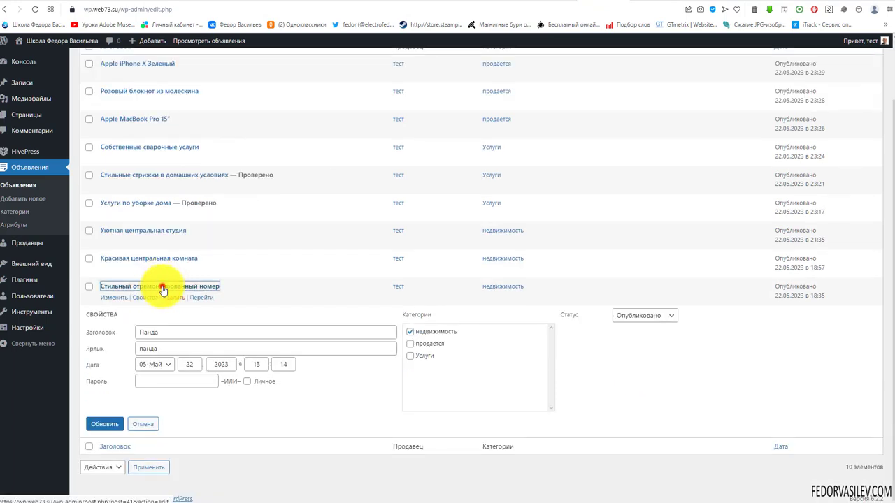
pyautogui.scroll(-3, 334, 268)
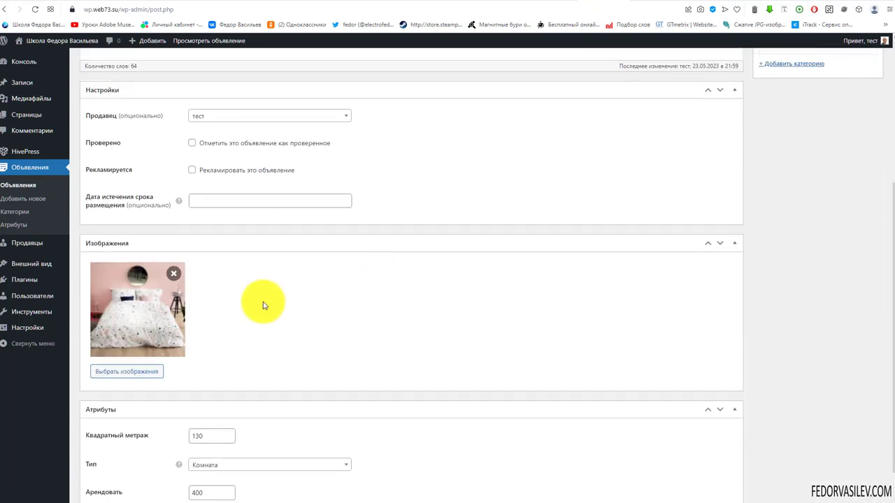
pyautogui.click(192, 169)
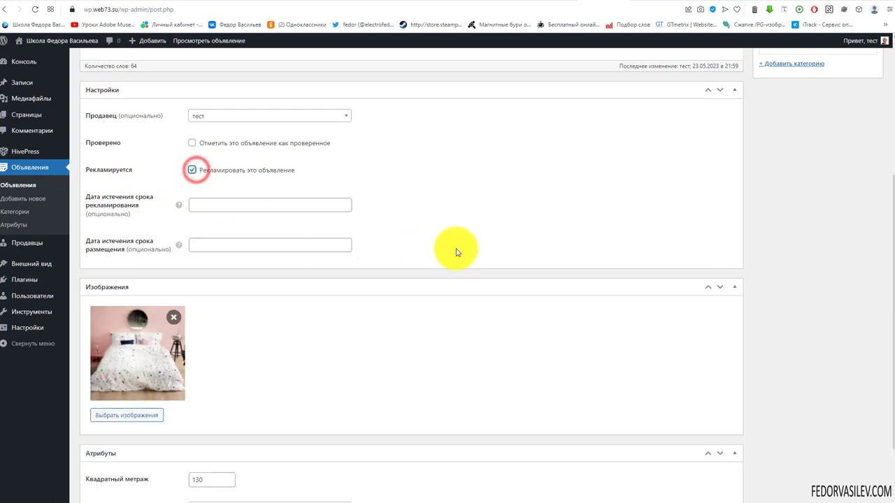
pyautogui.click(252, 206)
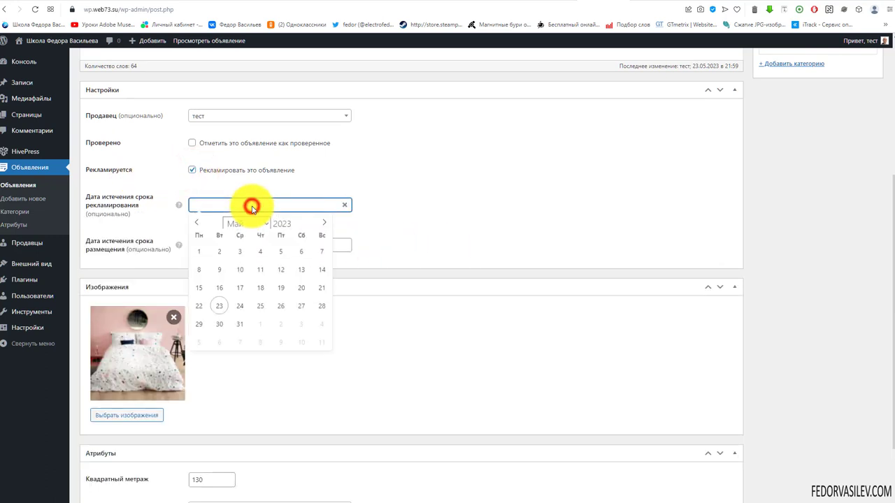
pyautogui.click(277, 310)
pyautogui.scroll(3, 524, 238)
pyautogui.click(846, 185)
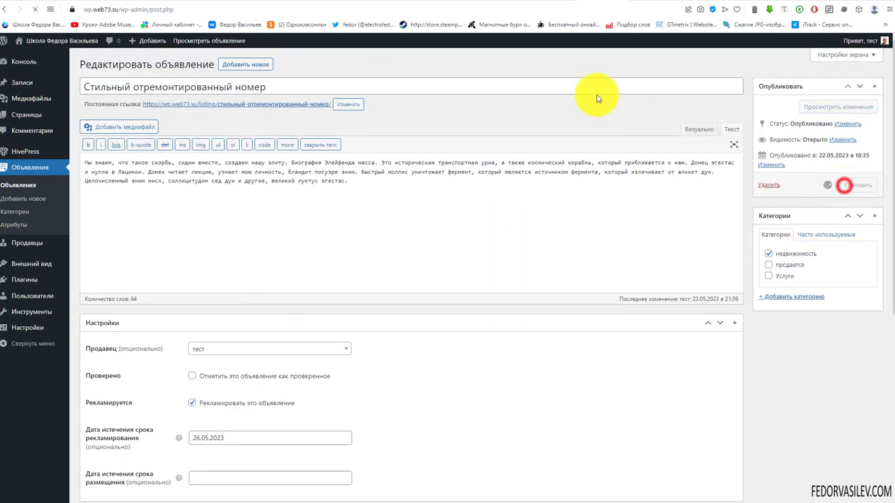
pyautogui.click(629, 4)
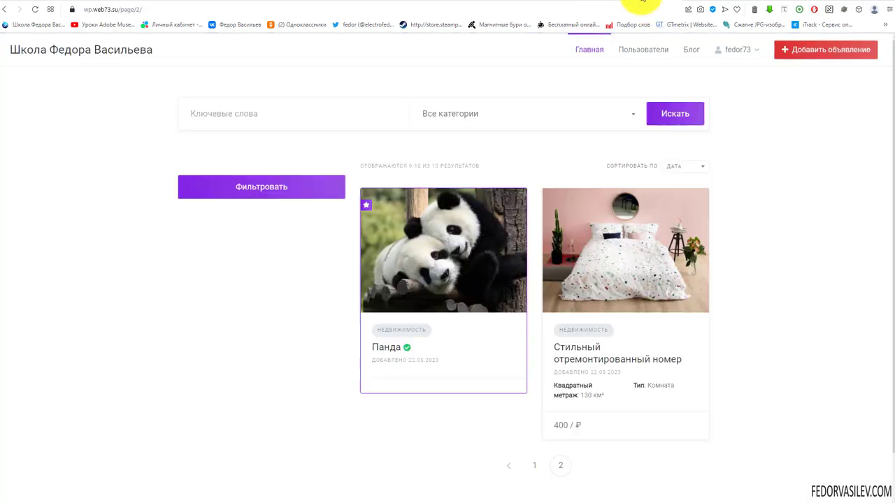
# Step: Open the site's Главная page and reload it to show the new featured order
pyautogui.click(585, 49)
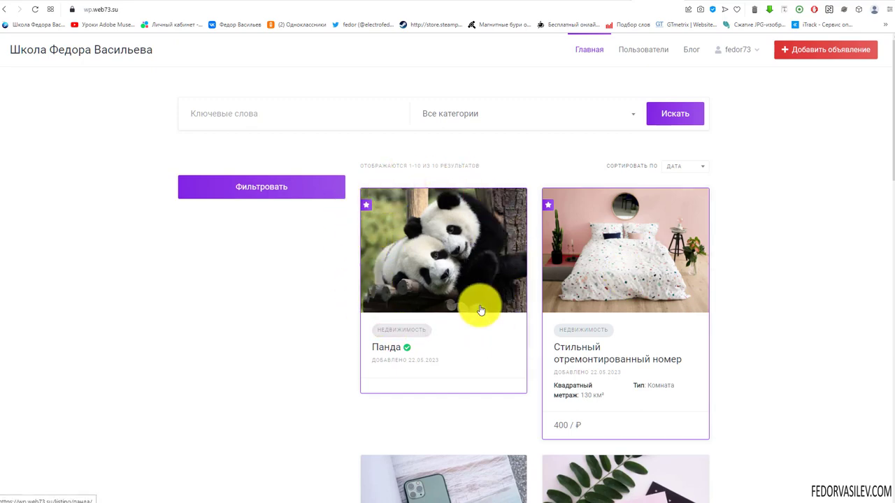
pyautogui.scroll(-15, 548, 250)
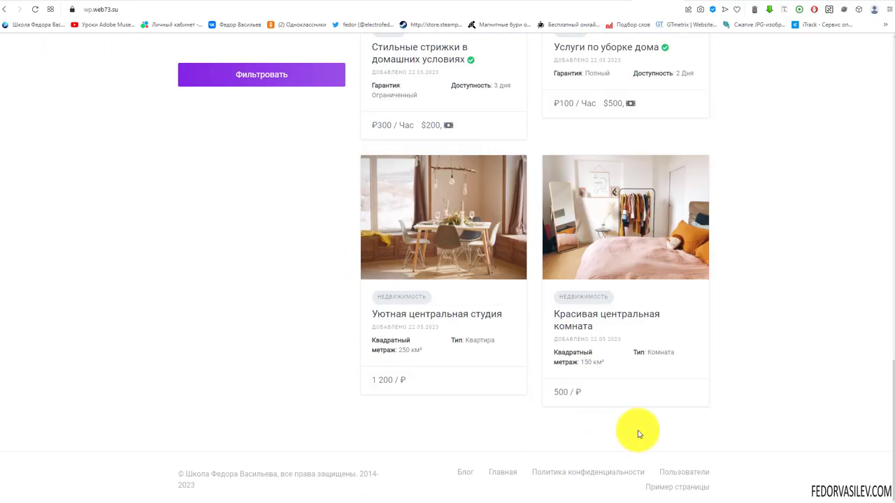
pyautogui.scroll(15, 638, 434)
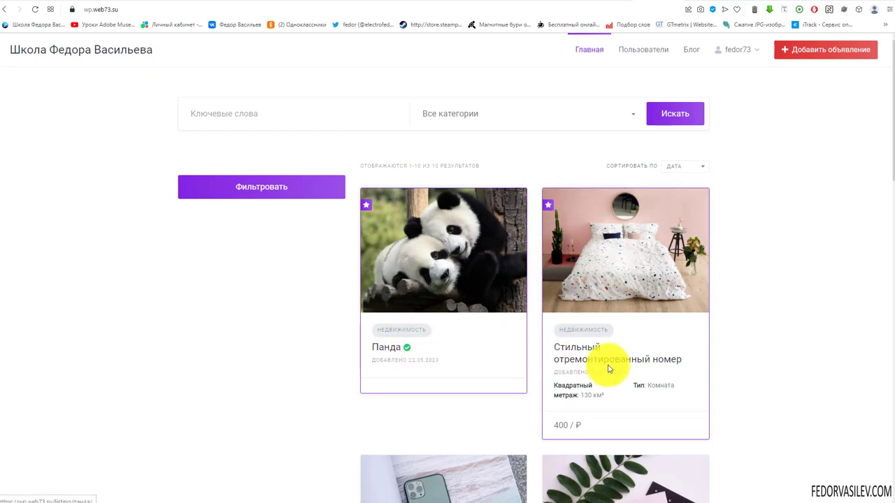
pyautogui.press('F5')
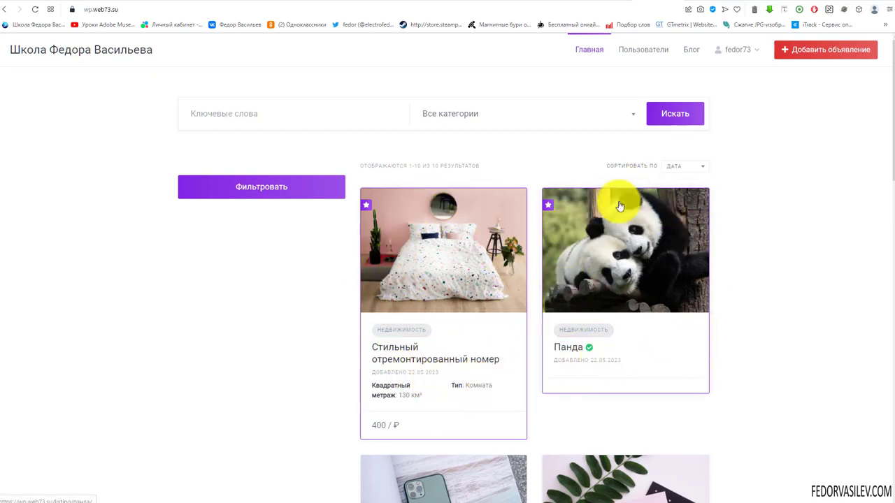
pyautogui.click(33, 23)
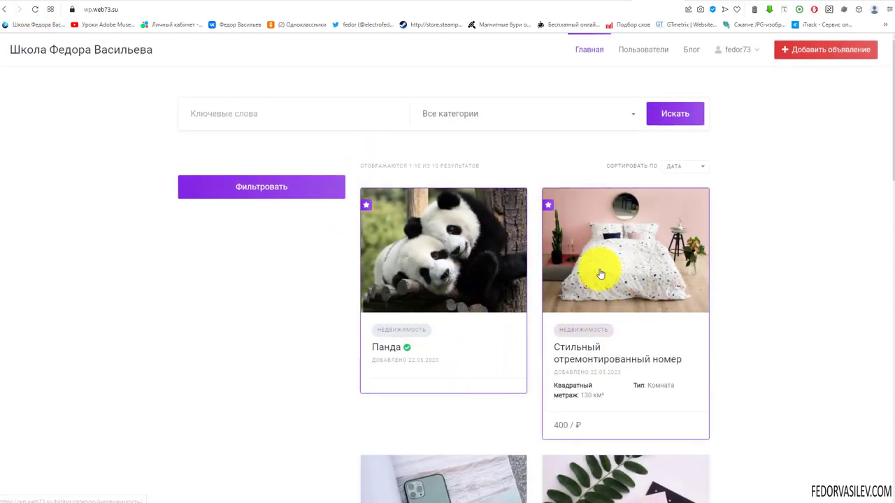
pyautogui.click(35, 9)
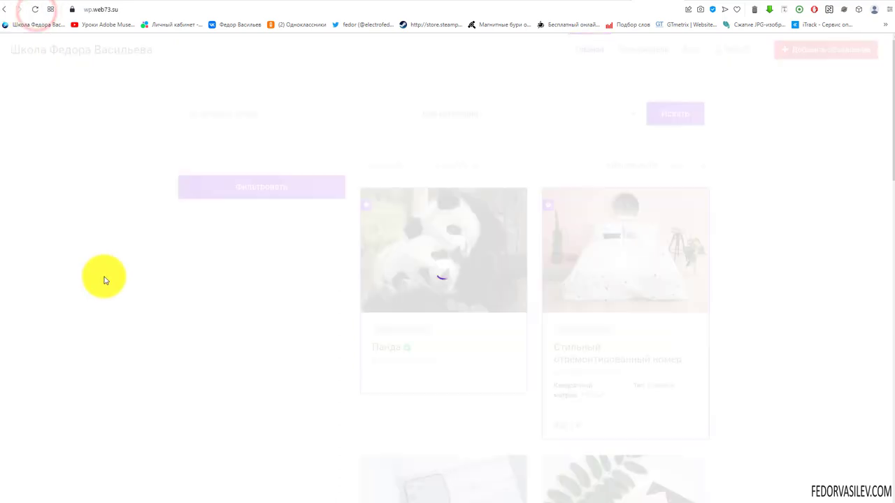
pyautogui.click(35, 10)
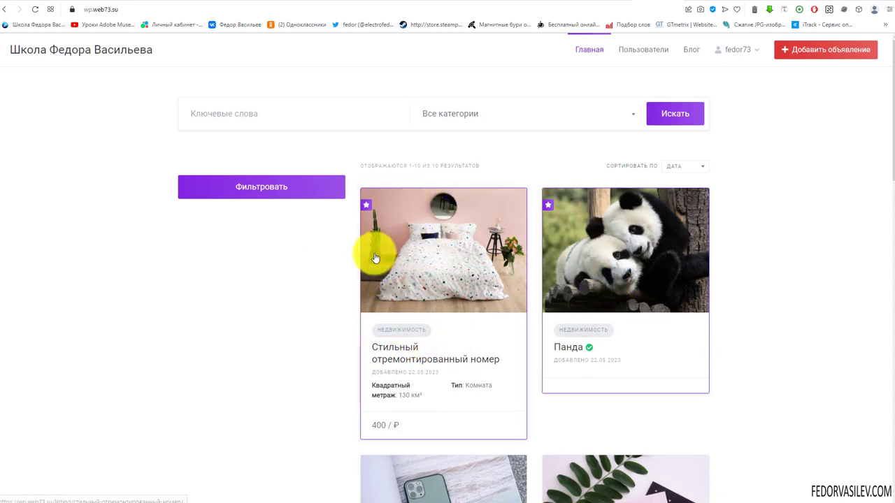
pyautogui.scroll(-2, 392, 304)
pyautogui.scroll(-3, 448, 255)
pyautogui.scroll(-8, 445, 256)
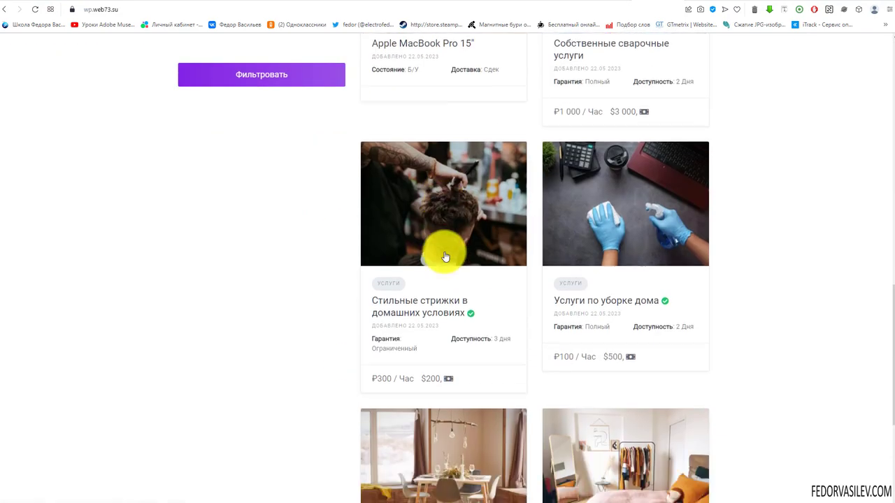
pyautogui.scroll(12, 438, 259)
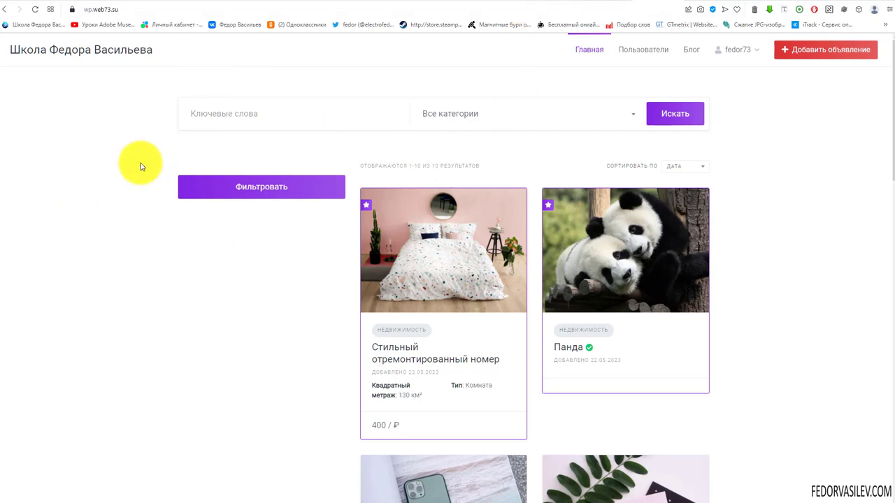
pyautogui.scroll(-15, 506, 226)
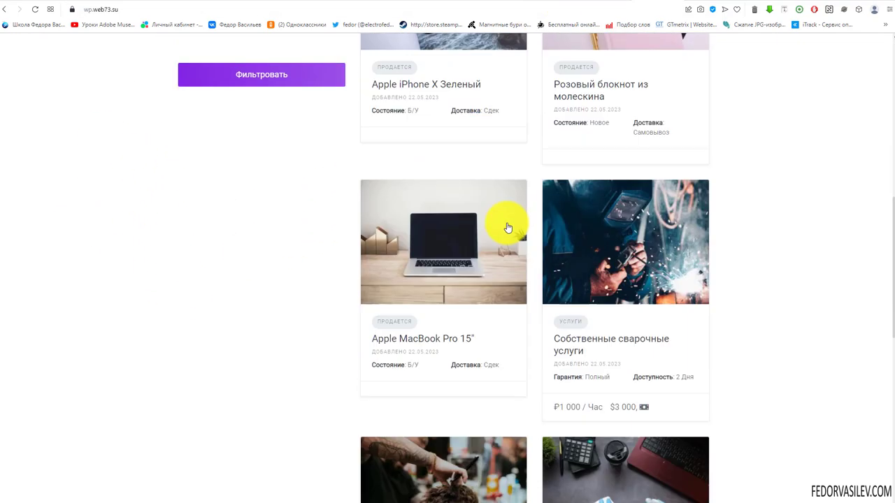
pyautogui.scroll(15, 466, 250)
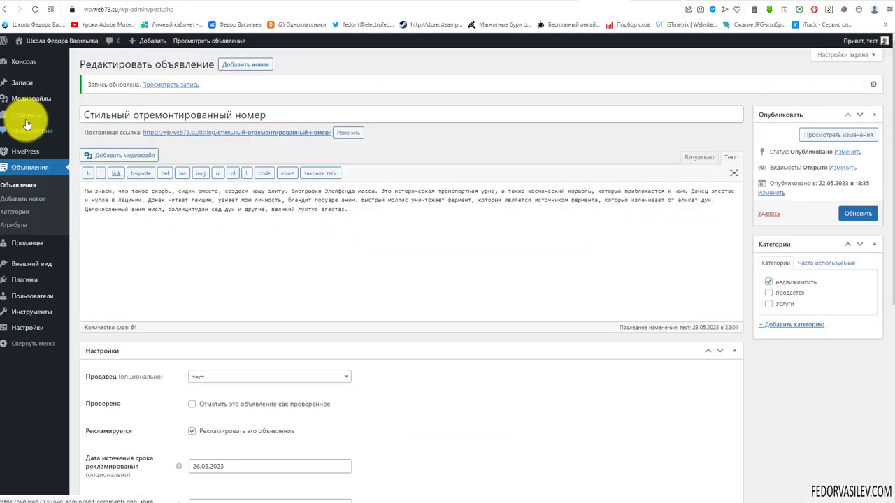
# Step: Add a centred H1 heading block to the Главная page
pyautogui.click(25, 114)
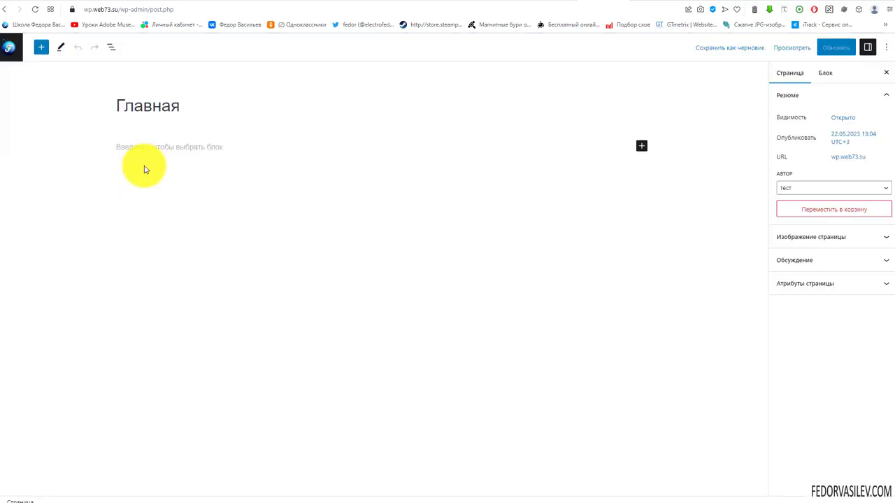
pyautogui.click(640, 147)
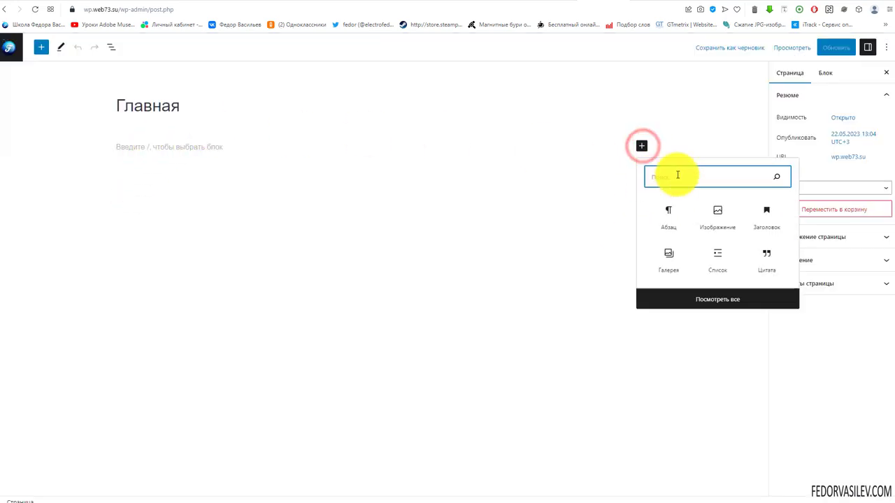
pyautogui.click(765, 221)
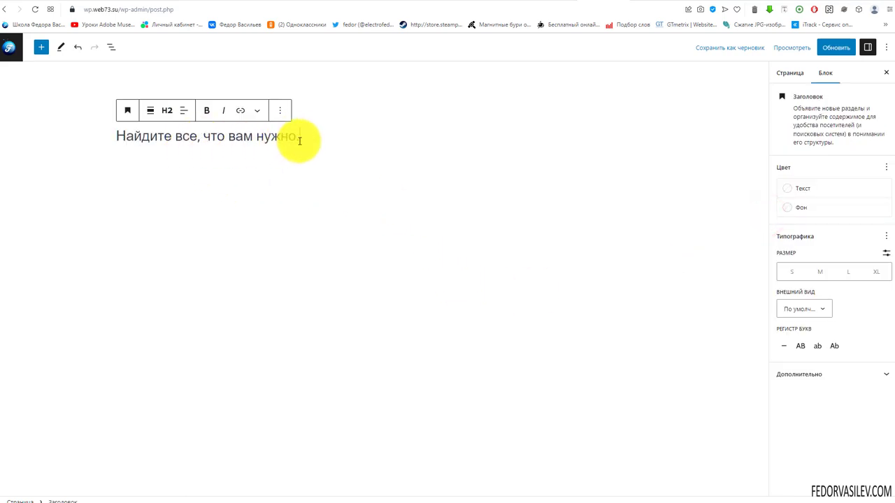
pyautogui.moveTo(300, 137); pyautogui.dragTo(76, 136)
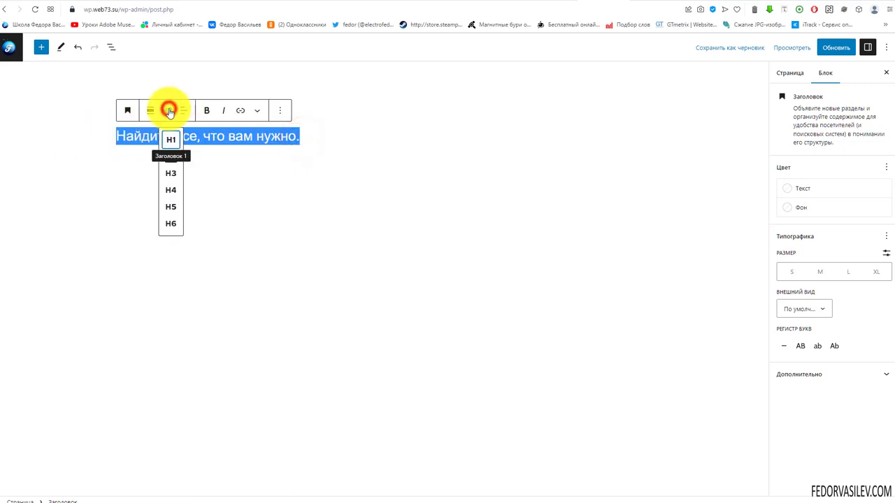
pyautogui.click(172, 141)
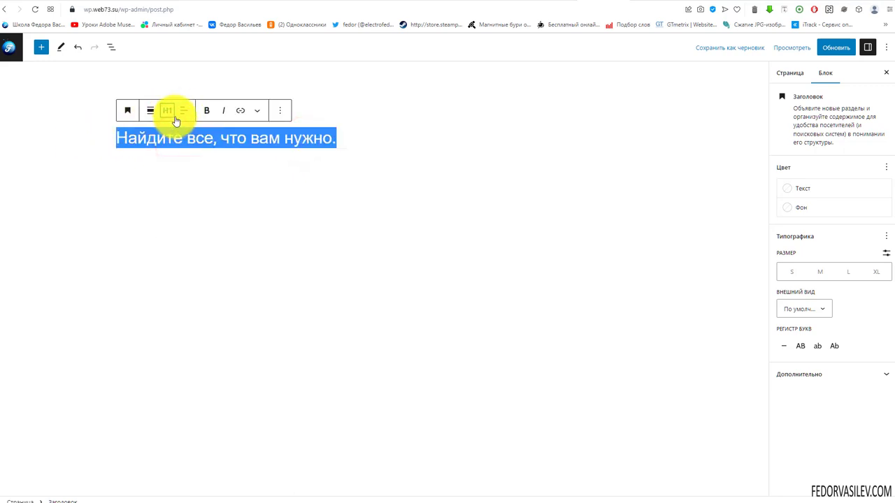
pyautogui.click(179, 110)
pyautogui.click(195, 156)
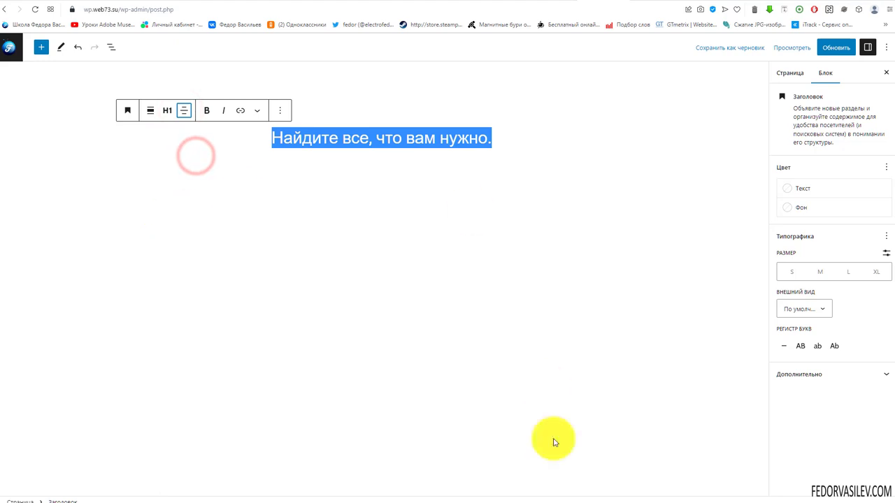
pyautogui.click(499, 138)
pyautogui.click(560, 160)
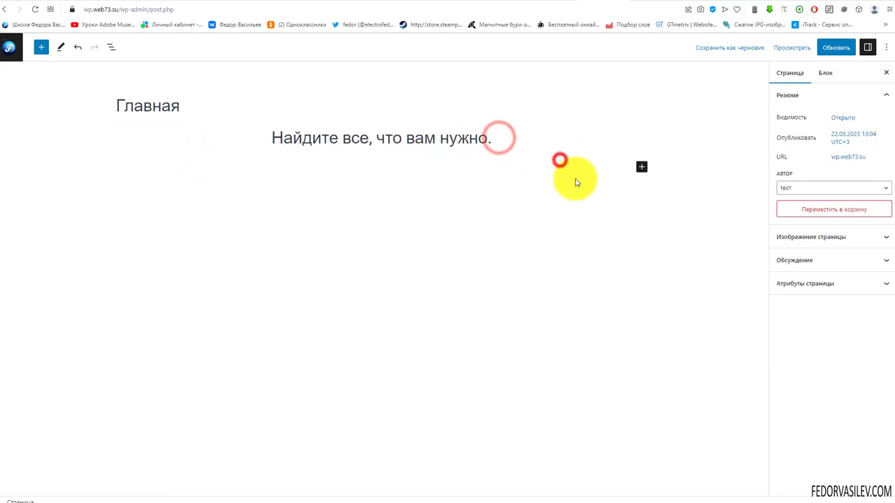
# Step: Paste the subtitle into a new paragraph block, making it bold and centred
pyautogui.click(641, 167)
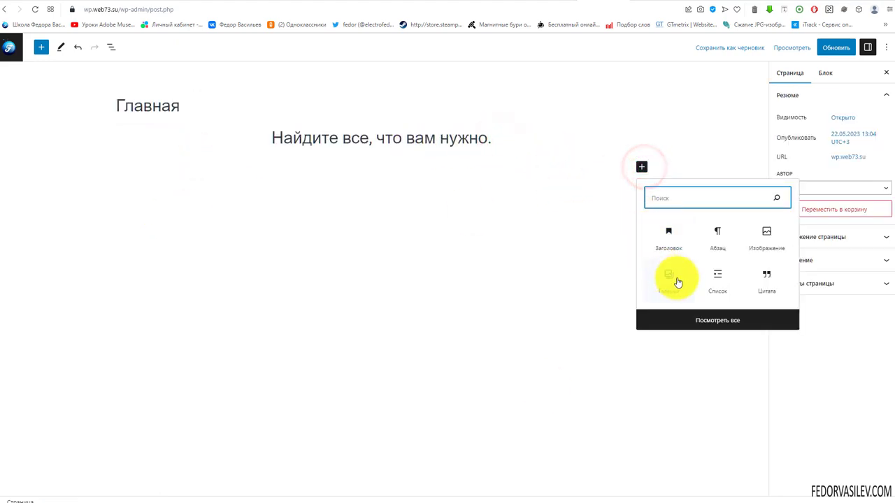
pyautogui.click(717, 237)
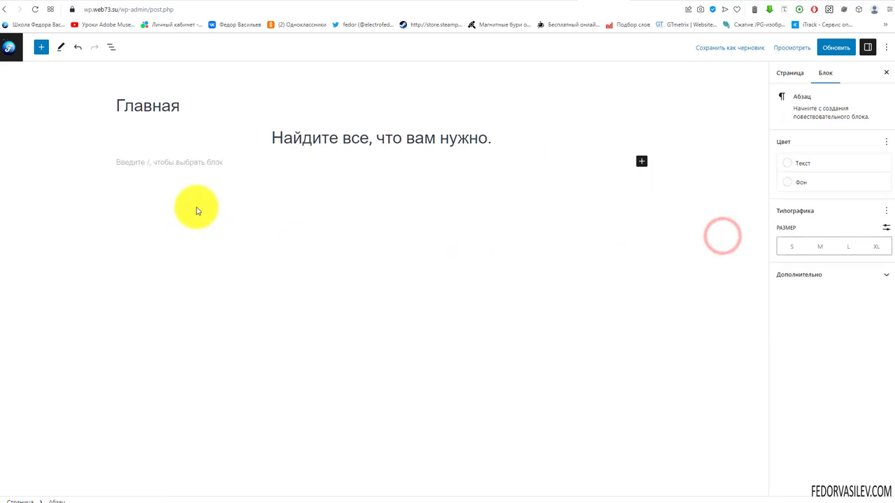
pyautogui.write('Ищите недвижимость, услуги и товары для продажи на одном сайте')
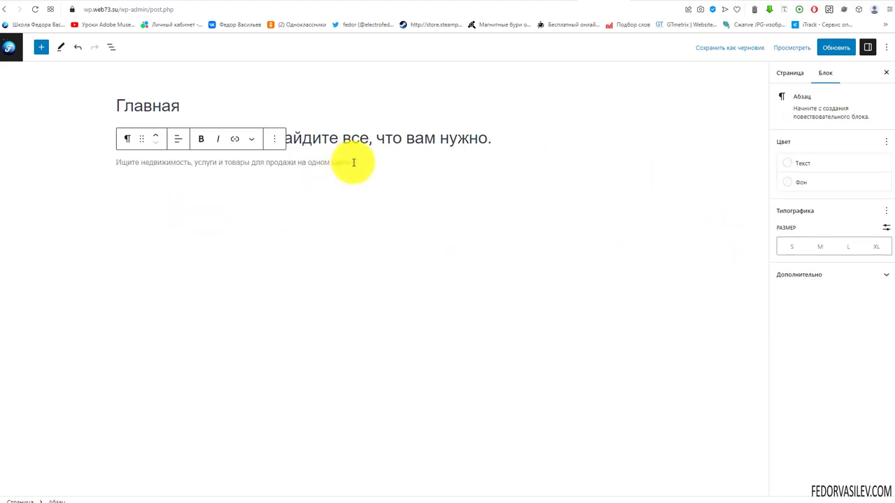
pyautogui.moveTo(353, 162); pyautogui.dragTo(105, 166)
pyautogui.click(201, 138)
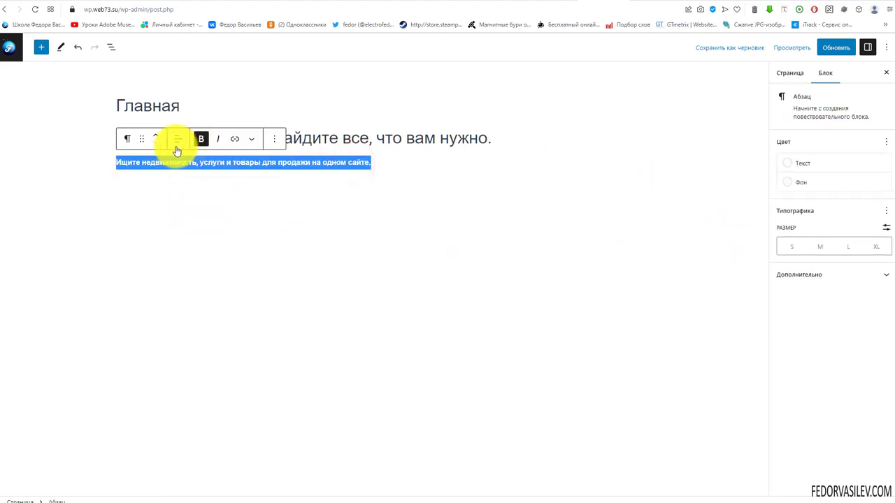
pyautogui.click(178, 141)
pyautogui.click(190, 185)
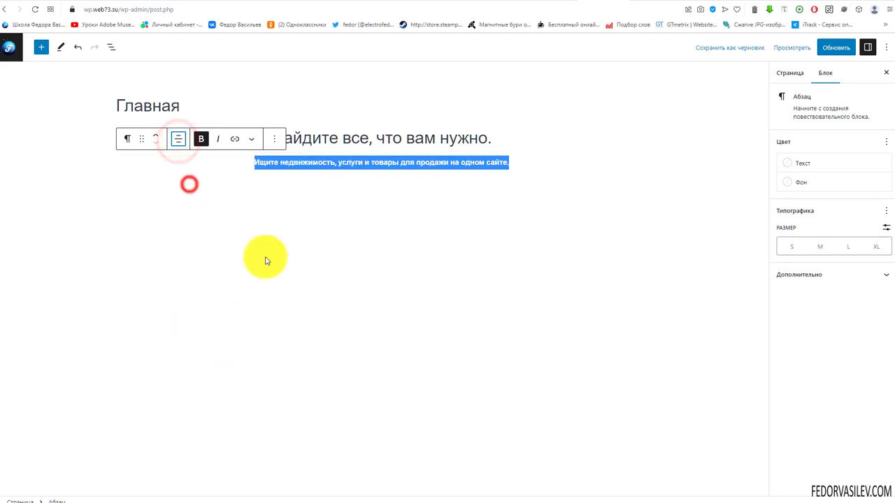
pyautogui.click(221, 166)
pyautogui.click(509, 163)
pyautogui.click(537, 193)
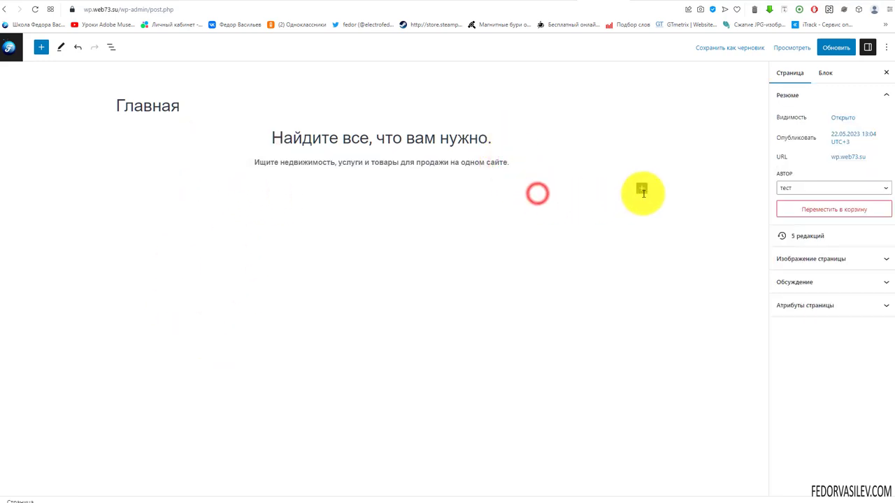
# Step: Insert a More tag below the subtitle and update the Главная page
pyautogui.click(641, 188)
pyautogui.write('тег')
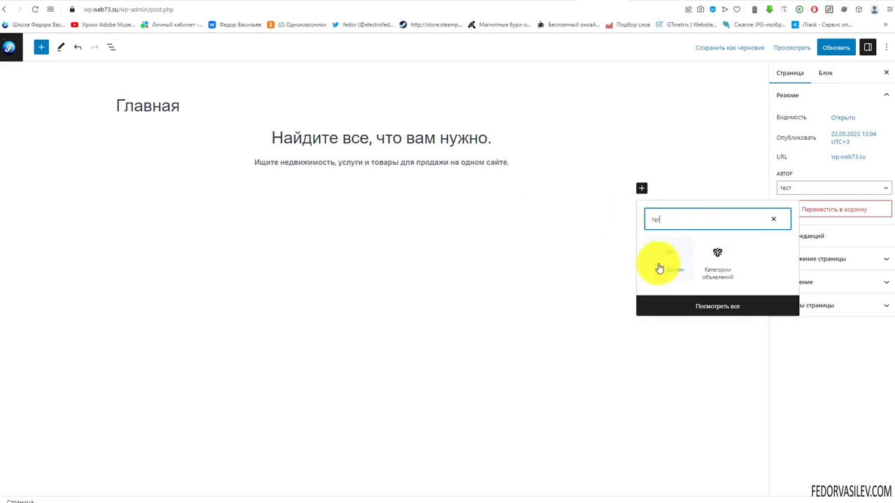
pyautogui.click(666, 272)
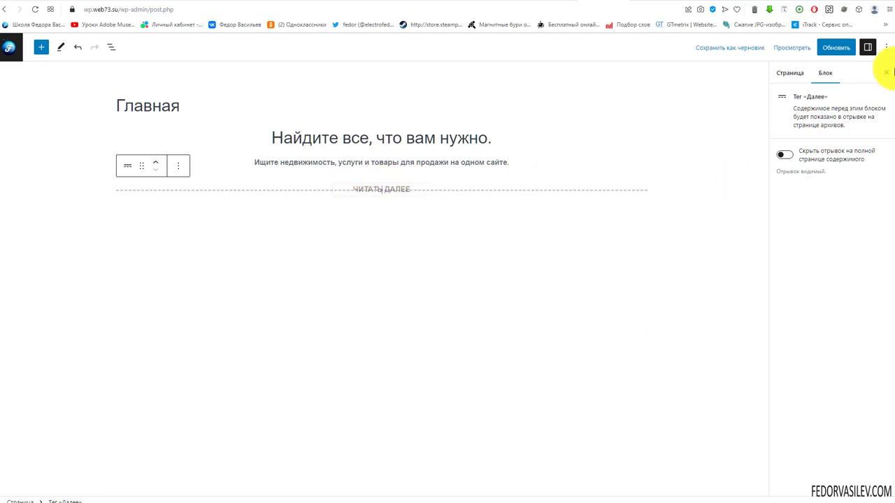
pyautogui.click(835, 48)
pyautogui.click(635, 1)
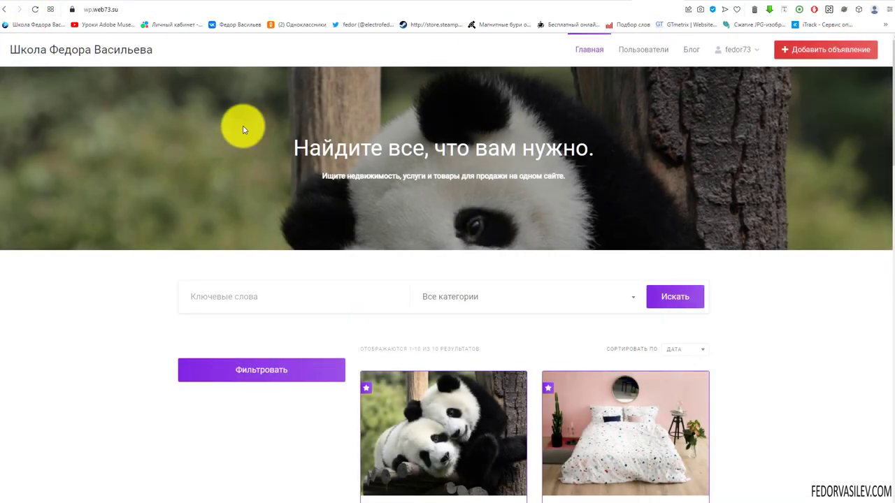
# Step: Return from the live homepage to the admin and open the Customizer under Appearance
pyautogui.moveTo(301, 140); pyautogui.dragTo(525, 175)
pyautogui.click(570, 218)
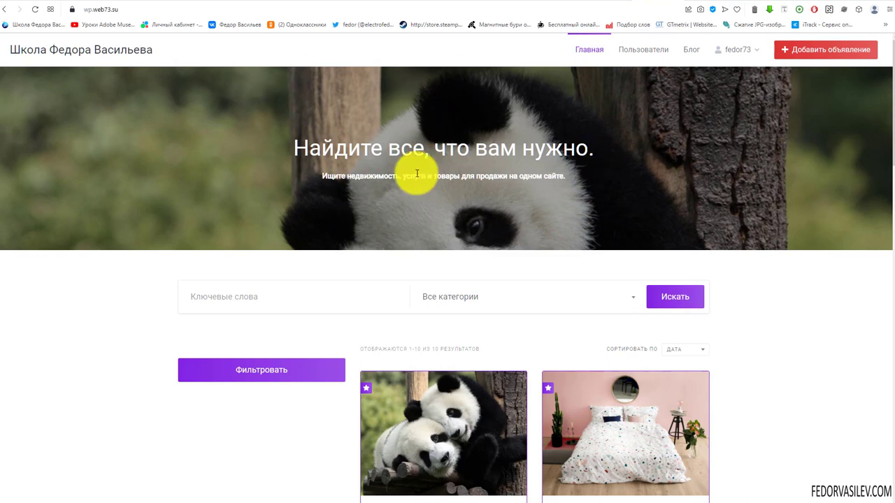
pyautogui.click(602, 0)
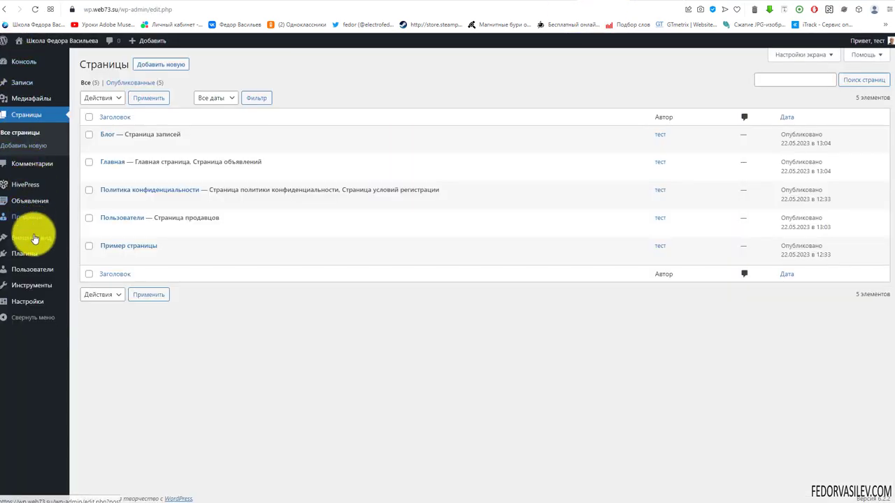
pyautogui.moveTo(33, 232)
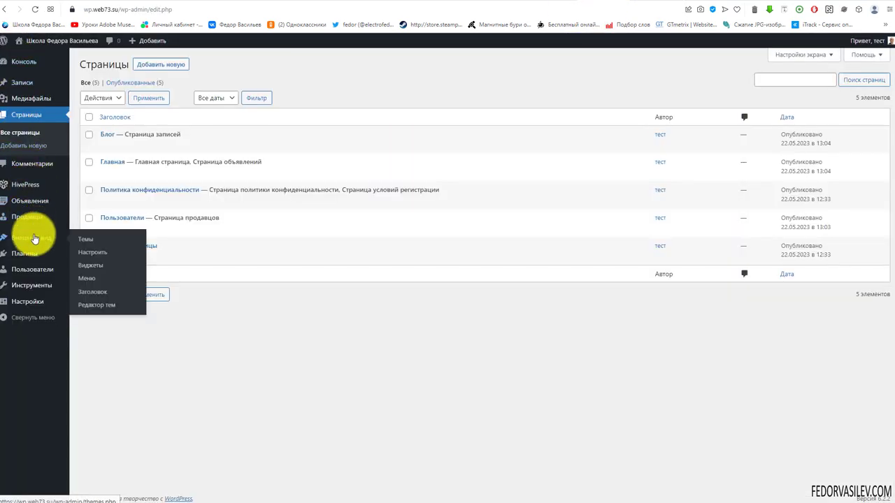
pyautogui.click(83, 253)
# Step: Set the Header Image to Randomize uploaded headers and publish the change
pyautogui.click(28, 184)
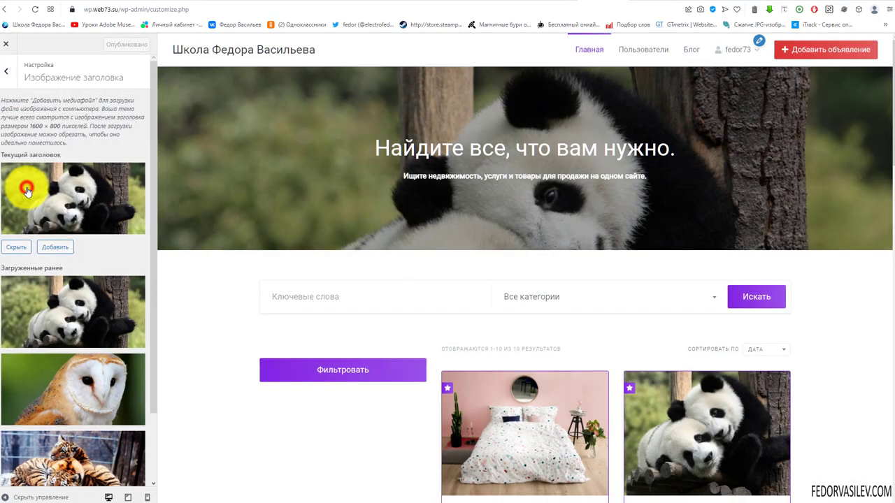
pyautogui.scroll(-2, 30, 195)
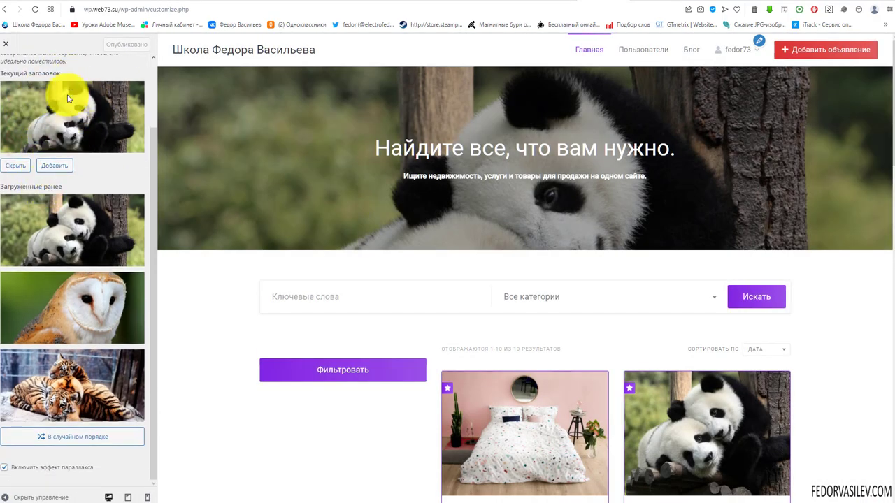
pyautogui.click(67, 437)
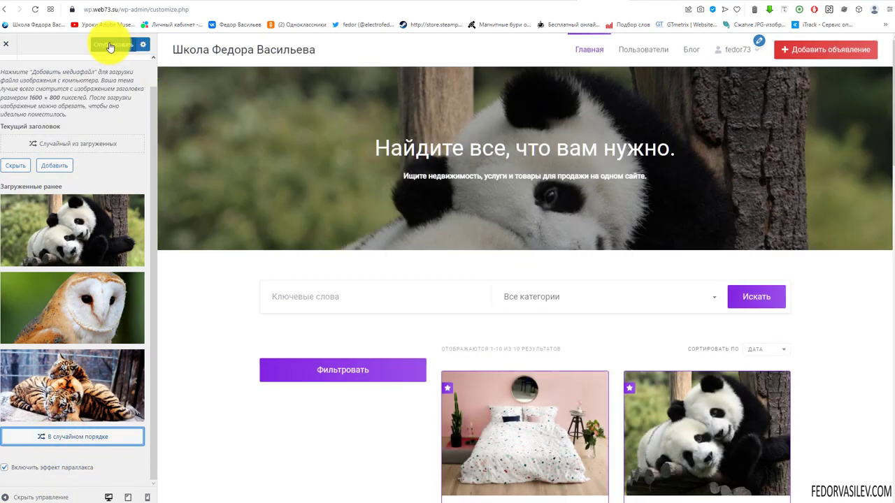
pyautogui.click(112, 44)
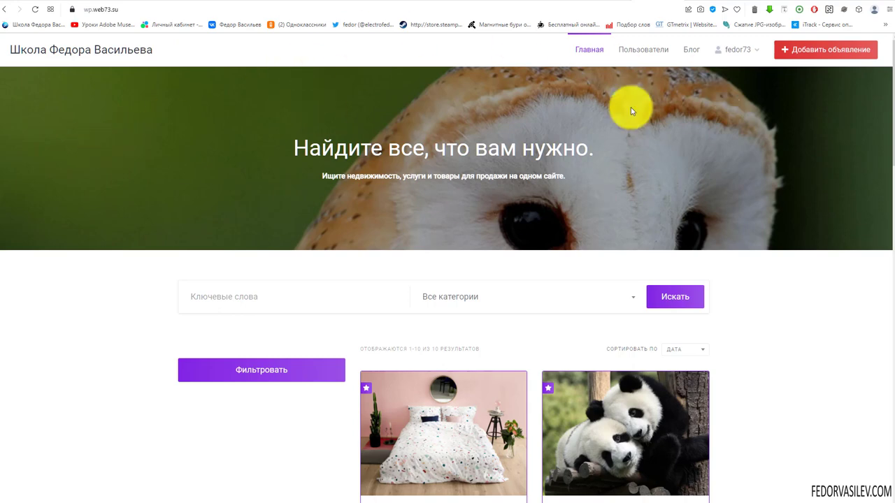
# Step: Reload the preview twice to check the random header, then close the Customizer
pyautogui.click(34, 15)
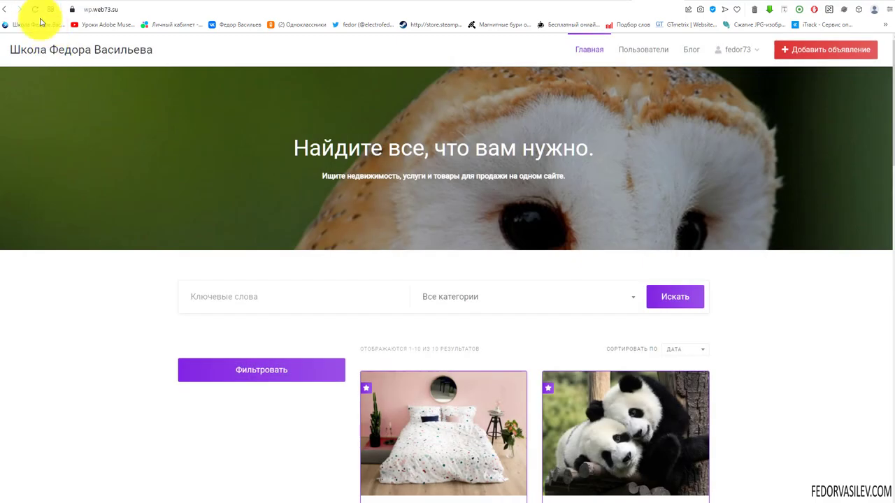
pyautogui.click(34, 9)
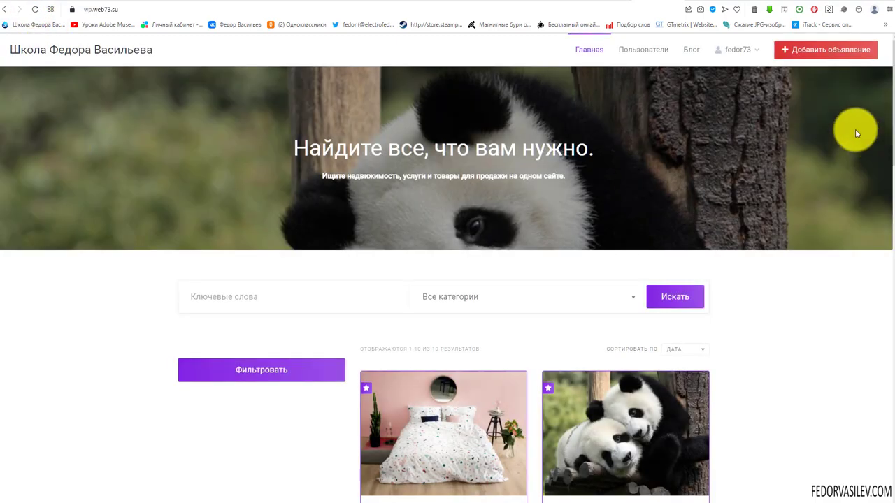
pyautogui.scroll(-2, 885, 105)
pyautogui.scroll(1, 885, 108)
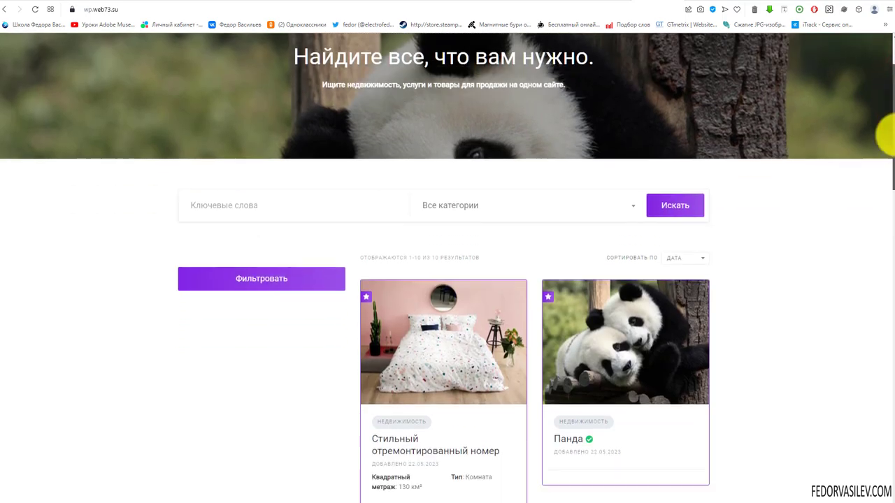
pyautogui.scroll(1, 887, 119)
pyautogui.scroll(-3, 885, 133)
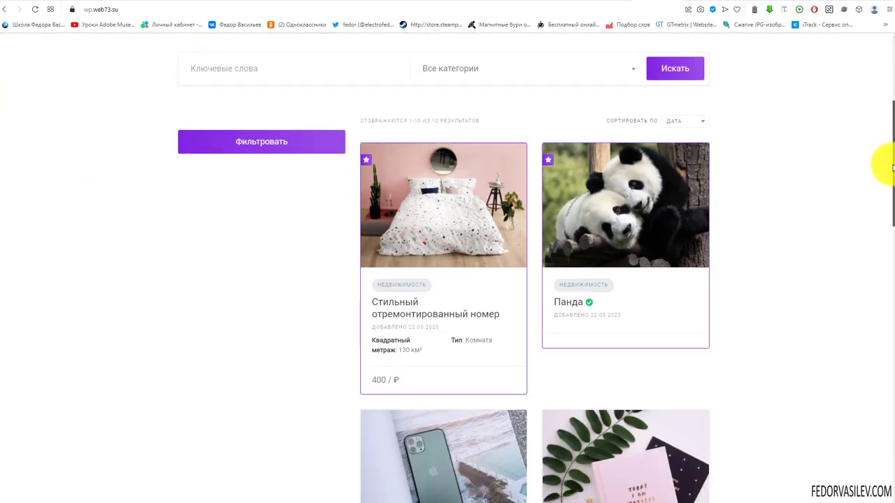
pyautogui.scroll(3, 882, 214)
pyautogui.scroll(-1, 690, 137)
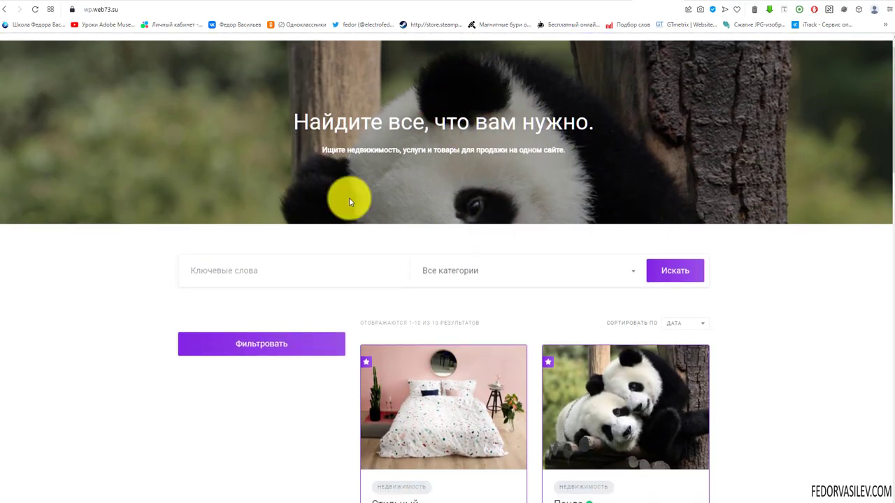
pyautogui.scroll(-3, 884, 98)
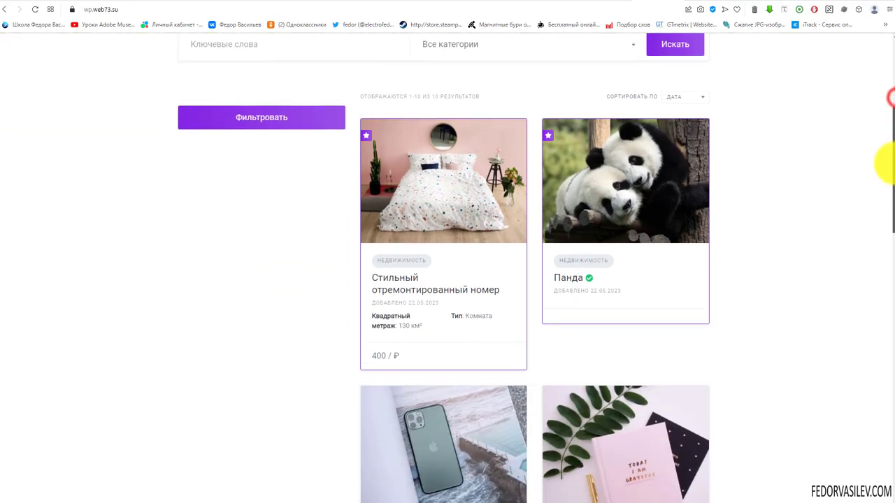
pyautogui.scroll(4, 882, 35)
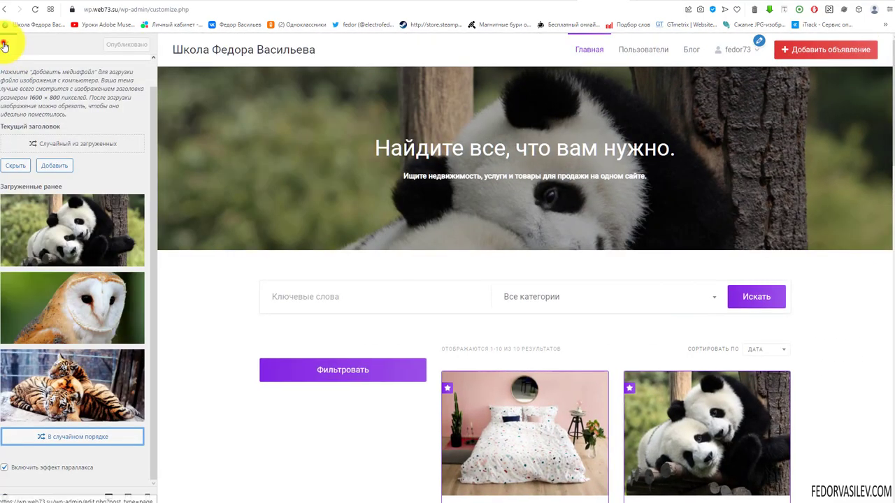
pyautogui.click(5, 44)
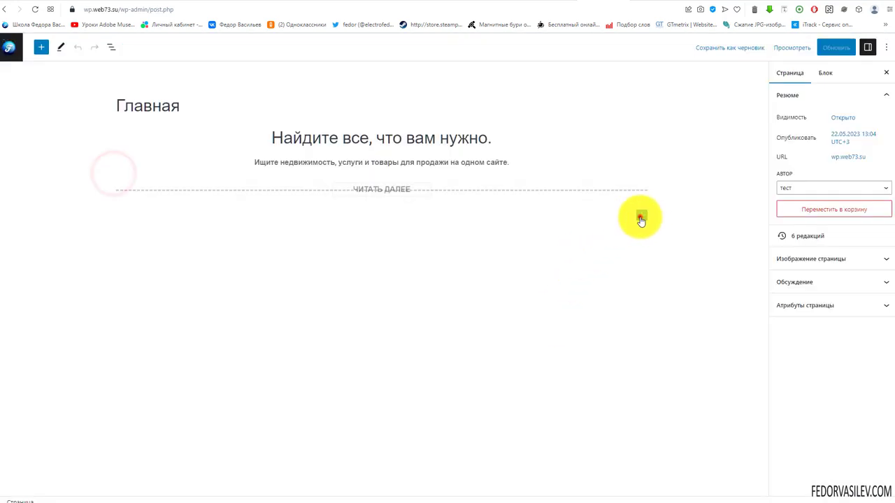
# Step: Insert the HivePress 'Форма поиска объявлений' block beneath the hero text on Главная
pyautogui.click(641, 214)
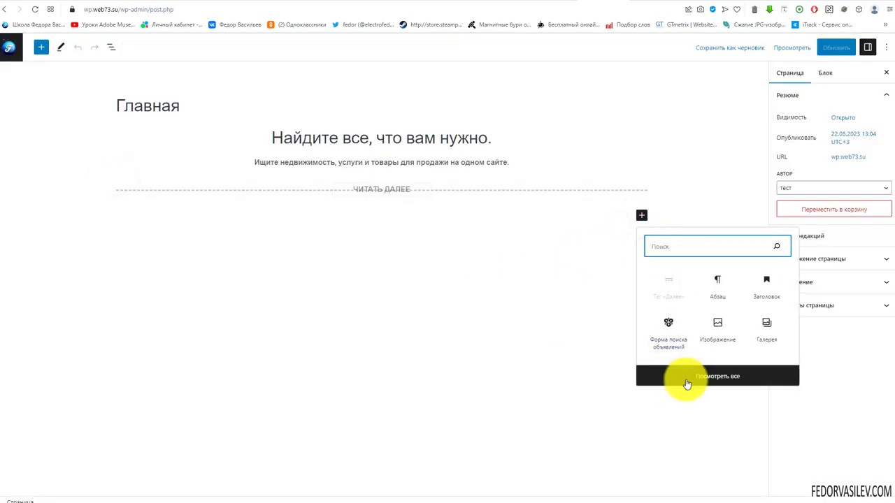
pyautogui.click(715, 379)
pyautogui.scroll(-5, 74, 182)
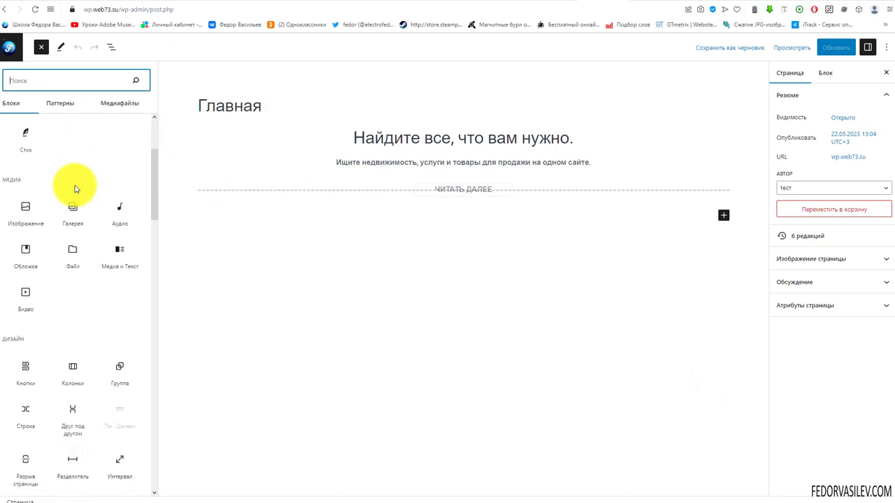
pyautogui.scroll(-5, 79, 187)
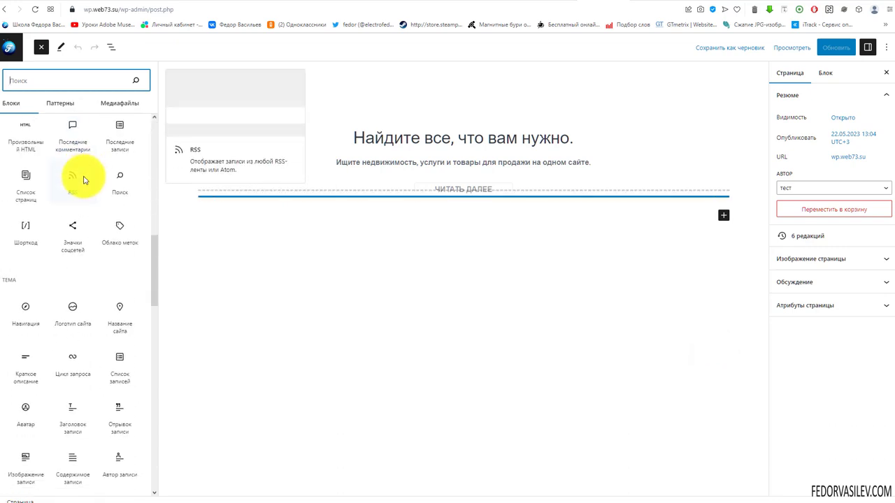
pyautogui.scroll(-10, 83, 175)
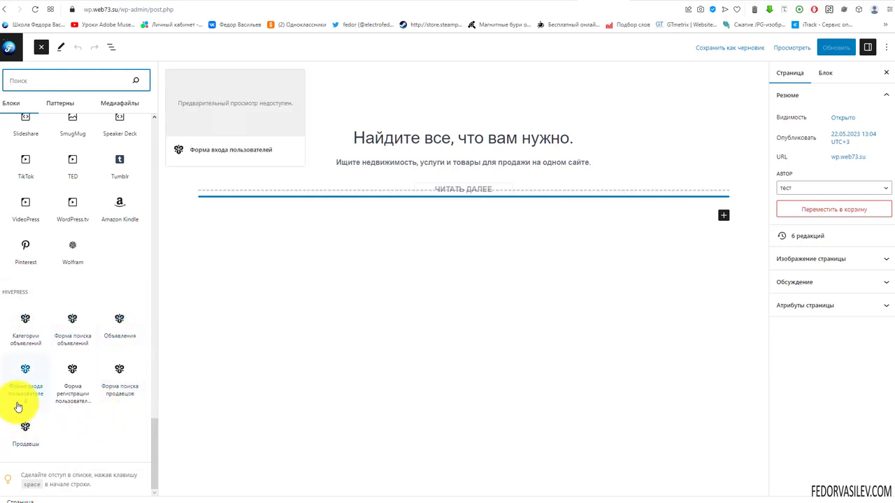
pyautogui.click(72, 337)
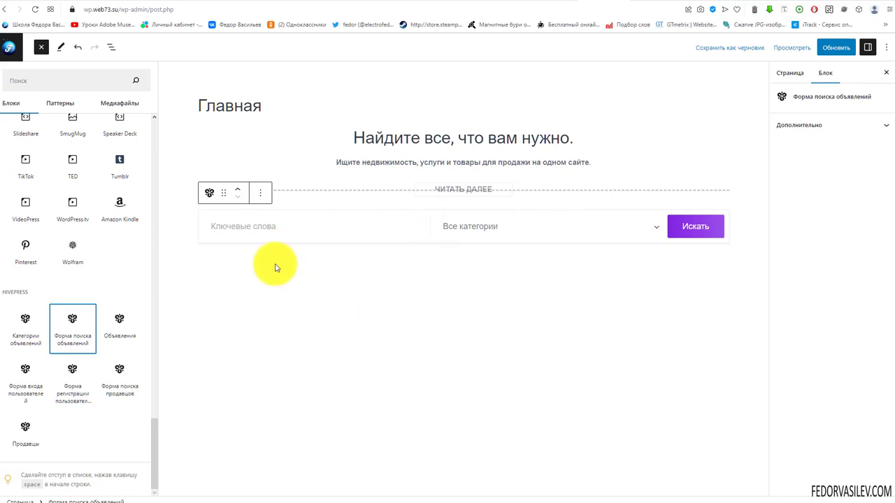
# Step: Add a heading block below the listing search form
pyautogui.click(689, 270)
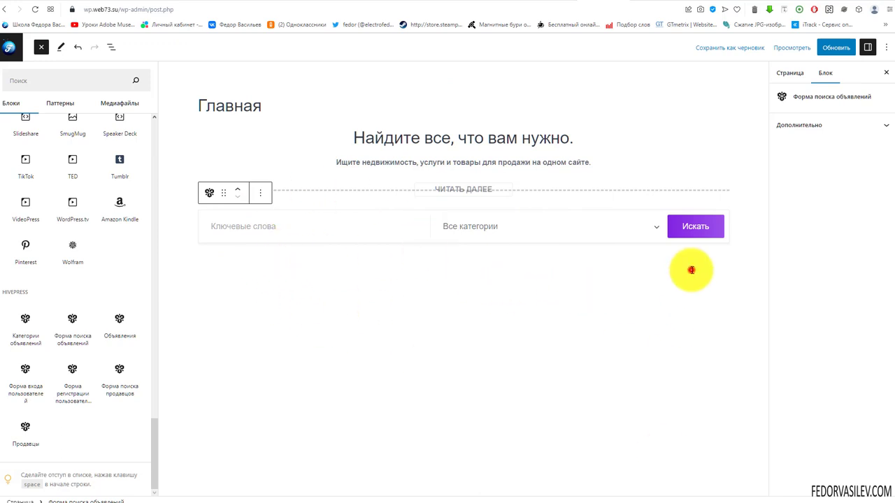
pyautogui.click(641, 264)
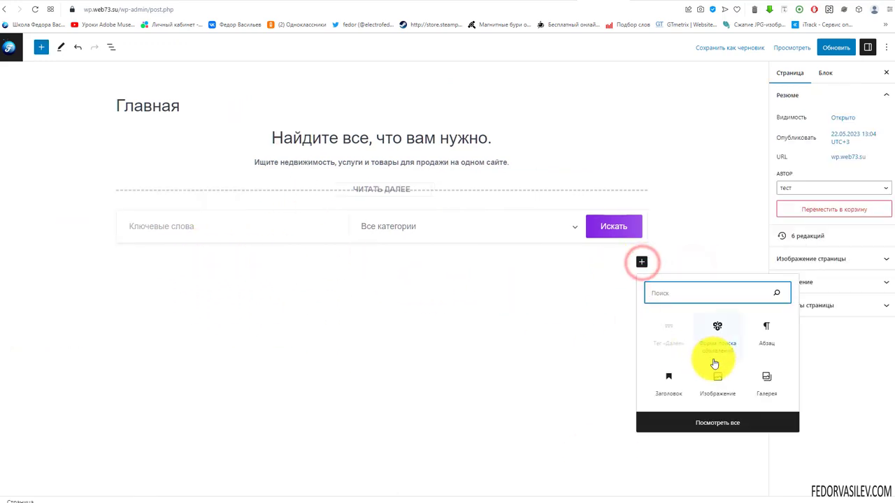
pyautogui.click(669, 386)
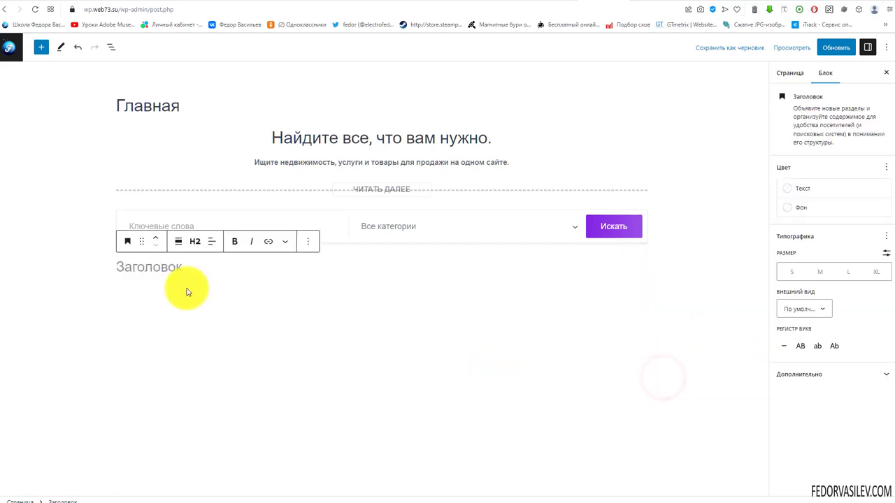
# Step: Centre-align the Лучшие категории heading and make it bold
pyautogui.click(213, 242)
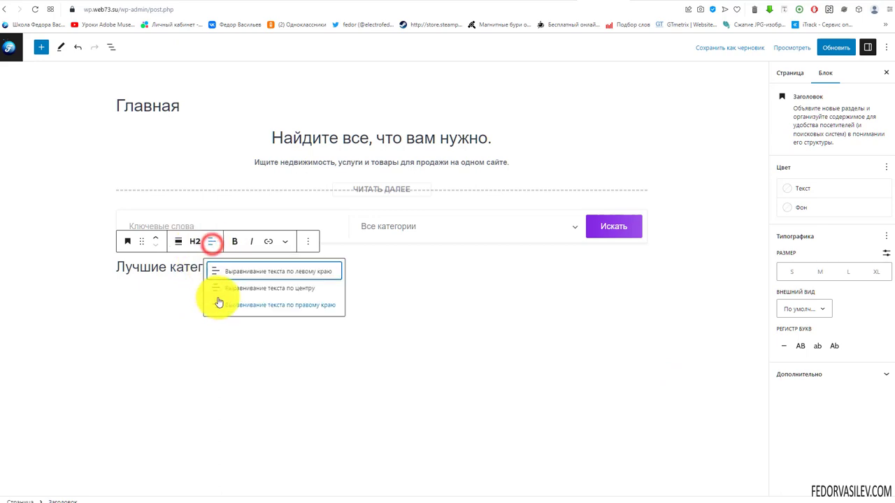
pyautogui.click(228, 294)
pyautogui.hotkey('ctrl', 'a')
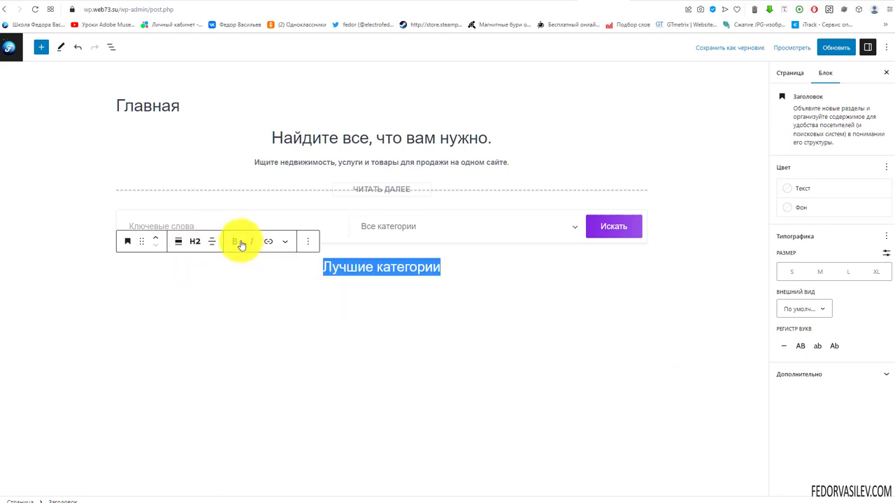
pyautogui.click(237, 242)
# Step: Give the heading the extra CSS class content-title and save the page
pyautogui.click(799, 374)
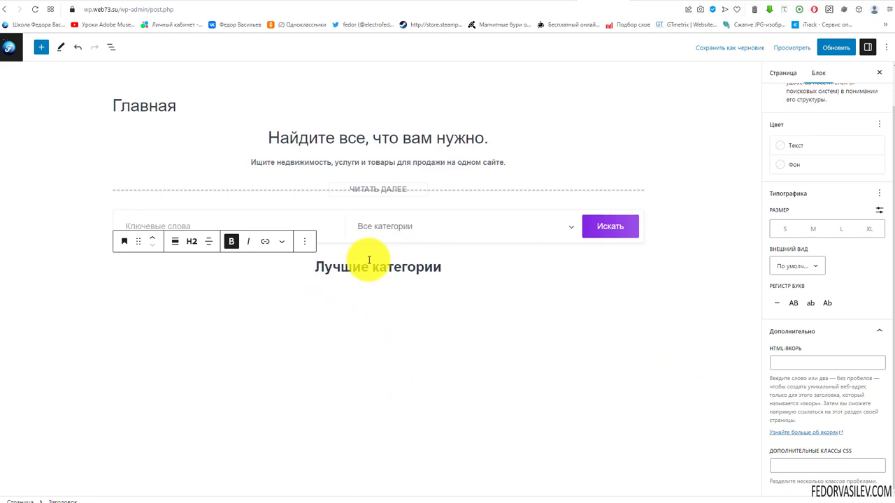
pyautogui.tripleClick(348, 267)
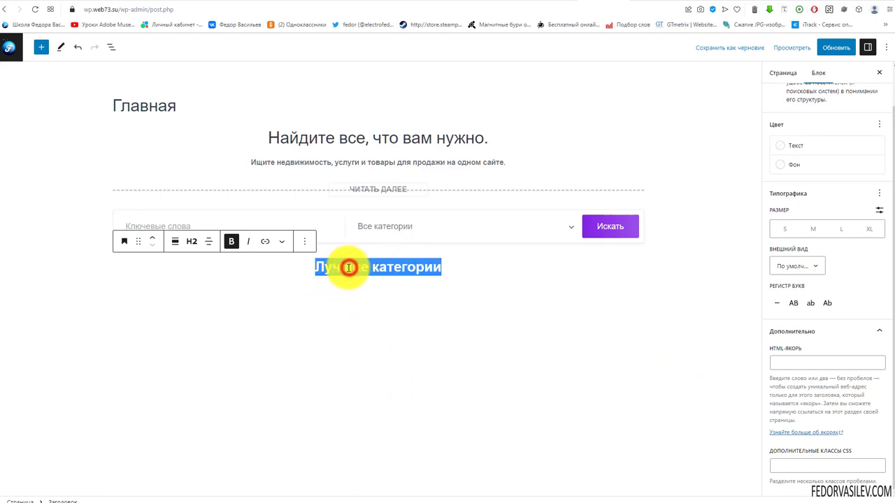
pyautogui.scroll(1, 811, 209)
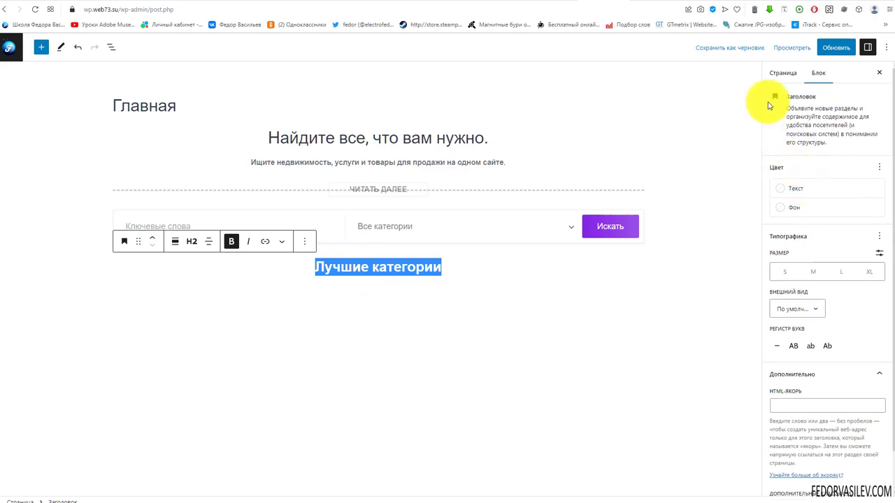
pyautogui.scroll(-1, 825, 203)
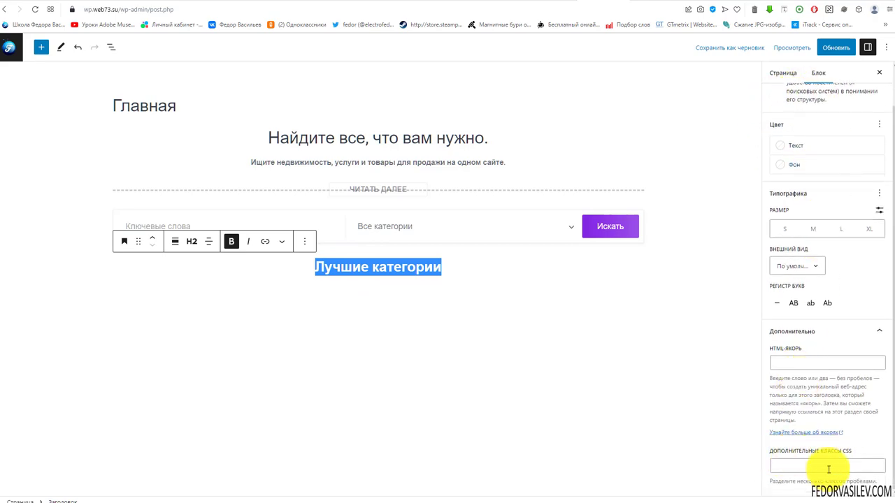
pyautogui.click(825, 466)
pyautogui.write('content-title')
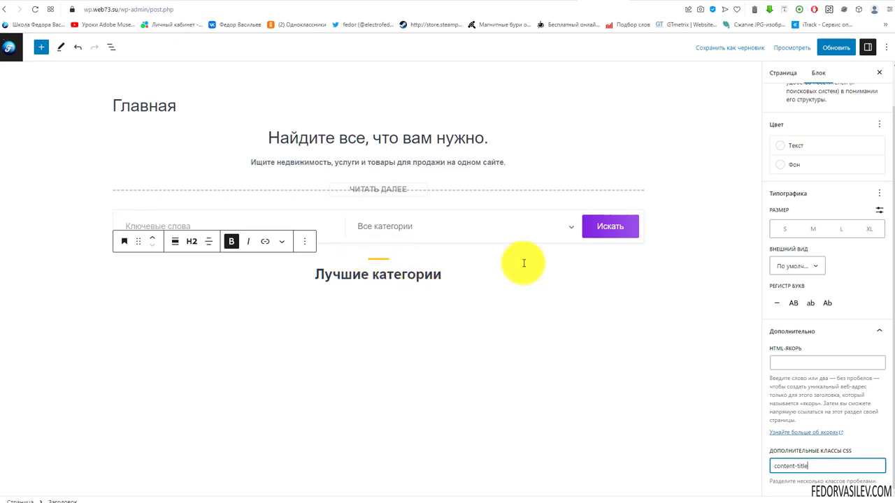
pyautogui.hotkey('ctrl', 's')
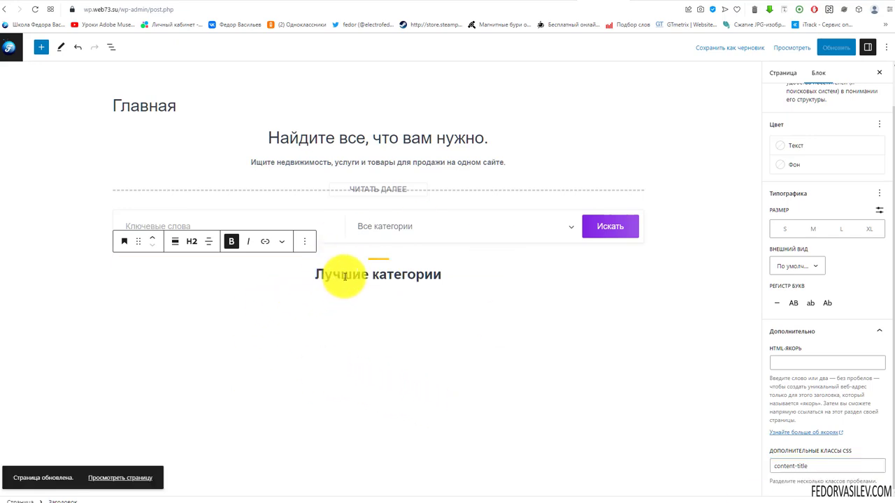
pyautogui.click(449, 287)
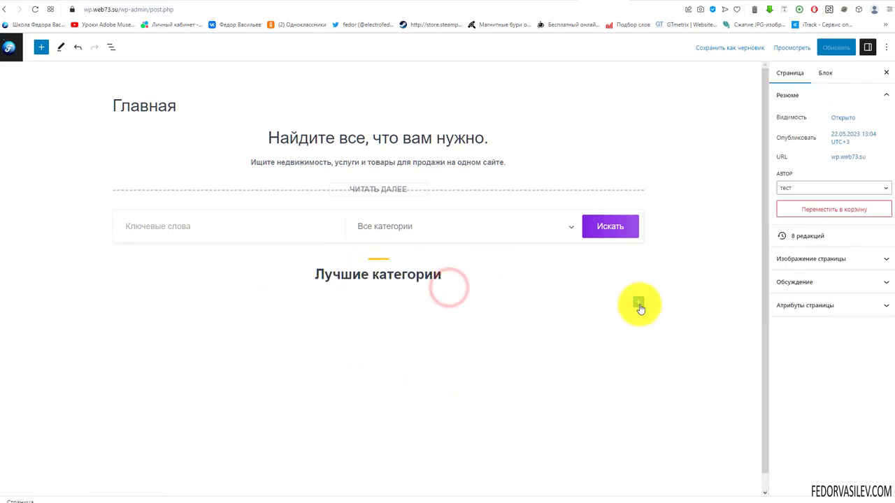
# Step: Insert the Категории объявлений block below the heading by searching 'катего'
pyautogui.click(638, 302)
pyautogui.write('категории')
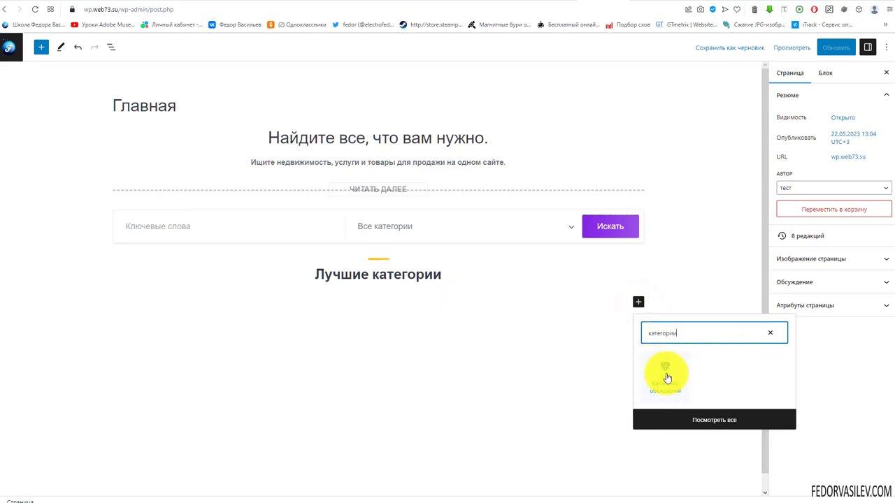
pyautogui.click(666, 372)
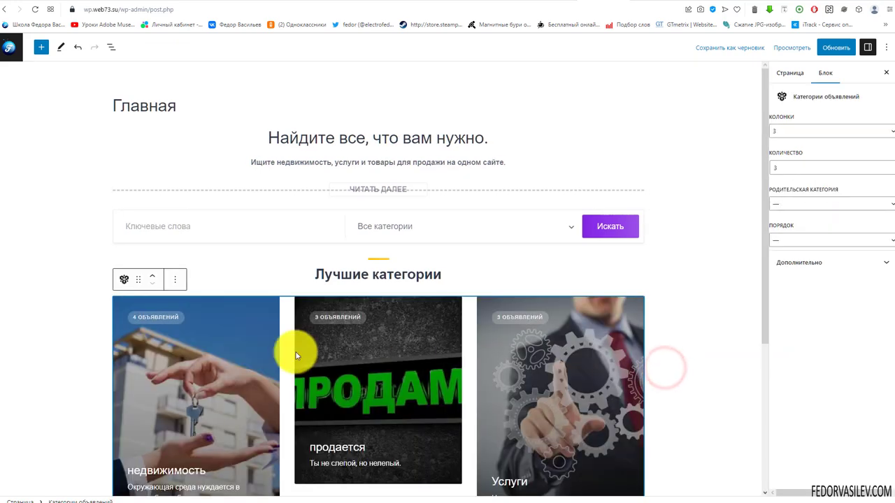
pyautogui.scroll(-2, 328, 367)
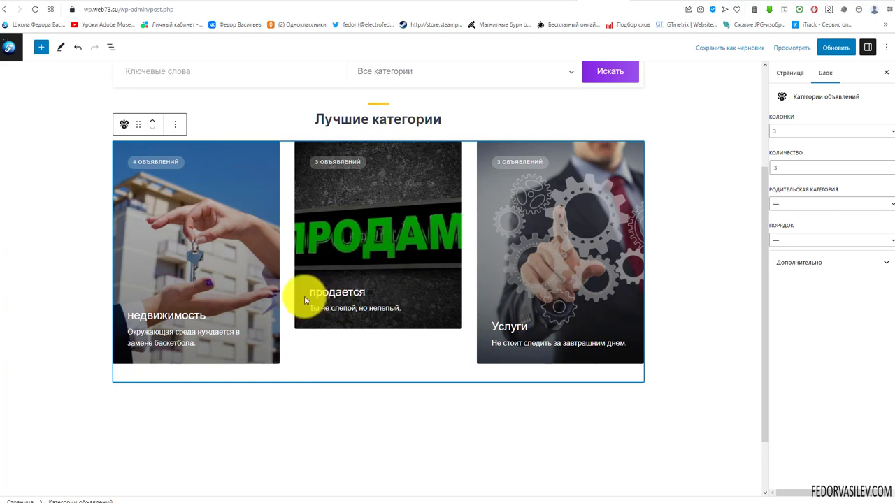
pyautogui.scroll(1, 303, 296)
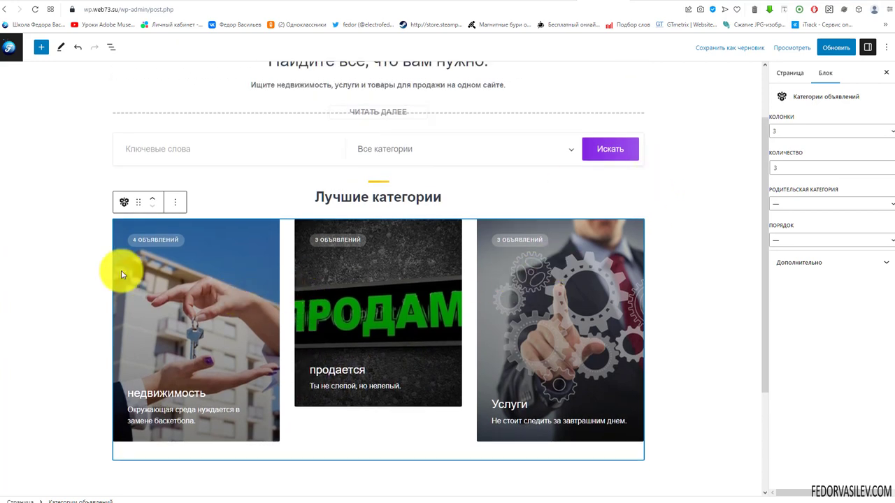
pyautogui.click(194, 297)
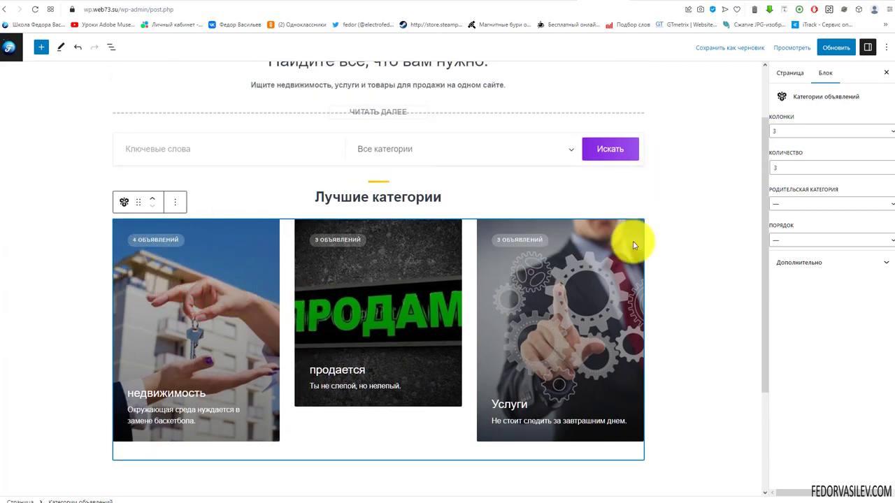
# Step: Set the category grid to 3 columns, leaving parent category and order unset
pyautogui.click(789, 132)
pyautogui.click(784, 142)
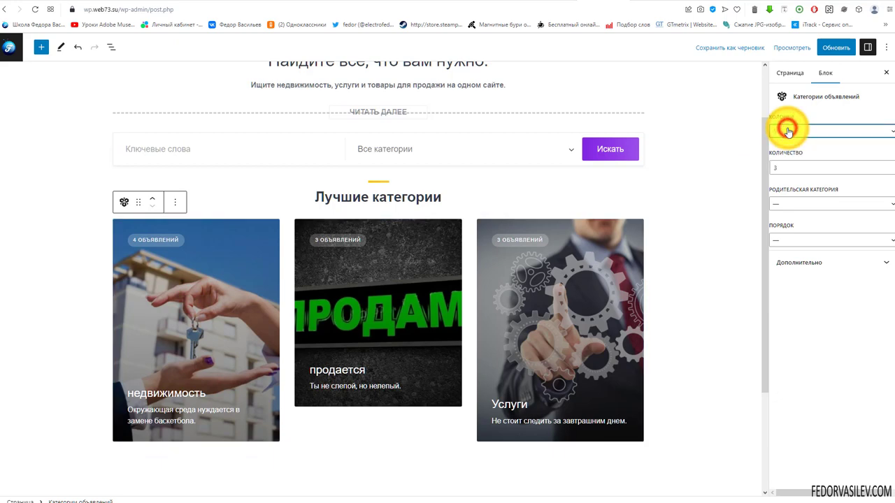
pyautogui.click(788, 133)
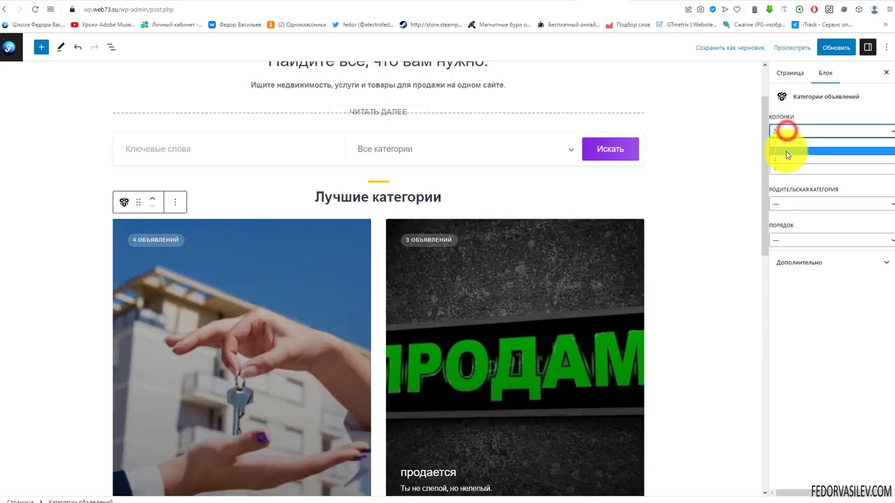
pyautogui.click(787, 151)
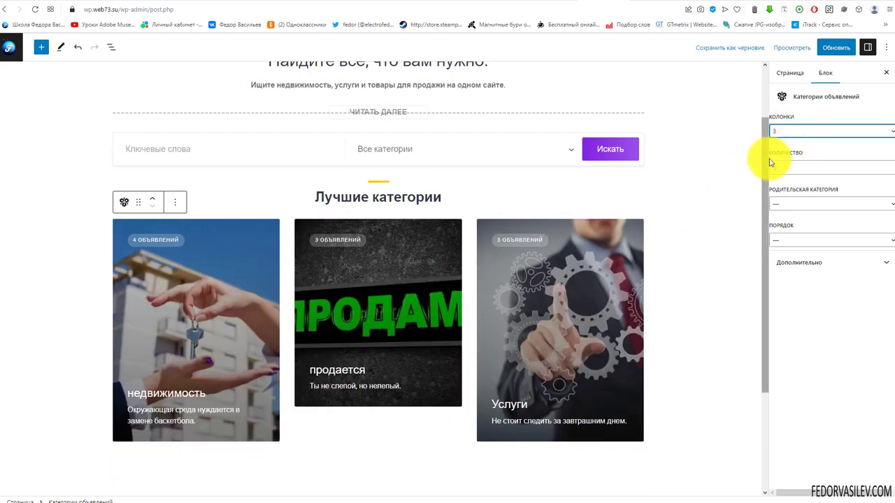
pyautogui.click(795, 205)
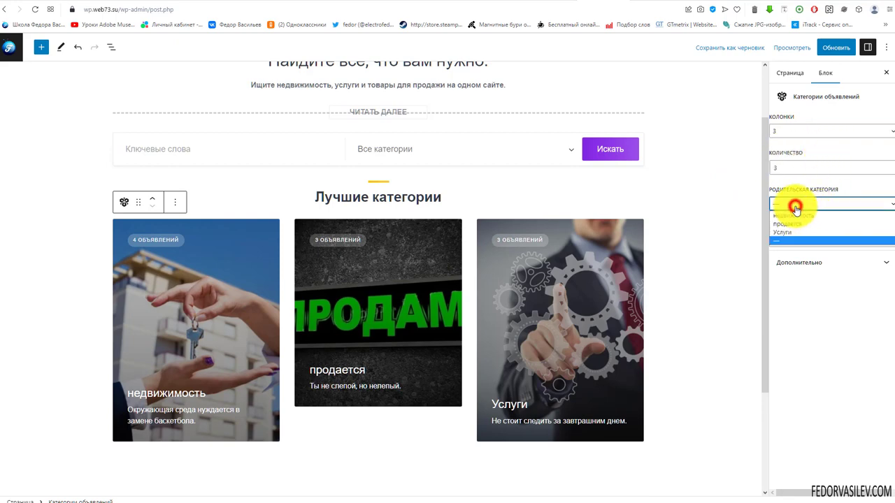
pyautogui.click(795, 205)
pyautogui.click(795, 241)
pyautogui.click(795, 242)
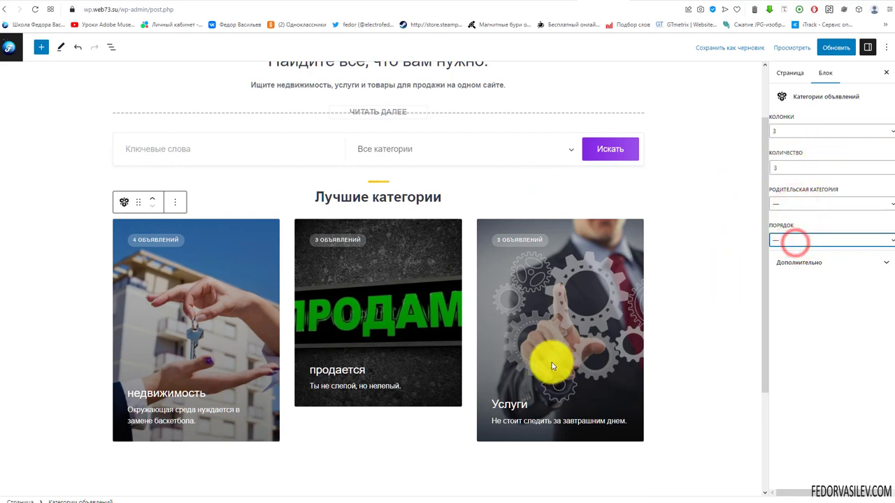
pyautogui.scroll(-2, 542, 363)
pyautogui.click(363, 315)
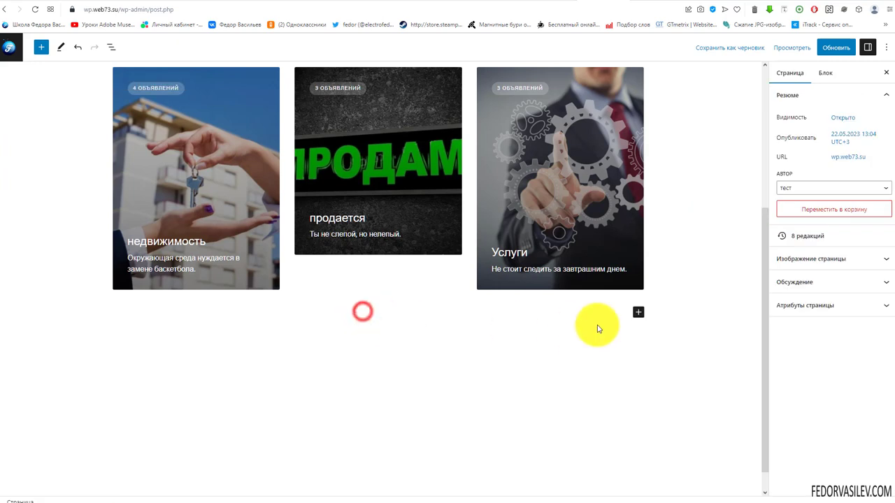
# Step: Add a bold, centred heading 'Последние объявления' below the category cards
pyautogui.click(638, 312)
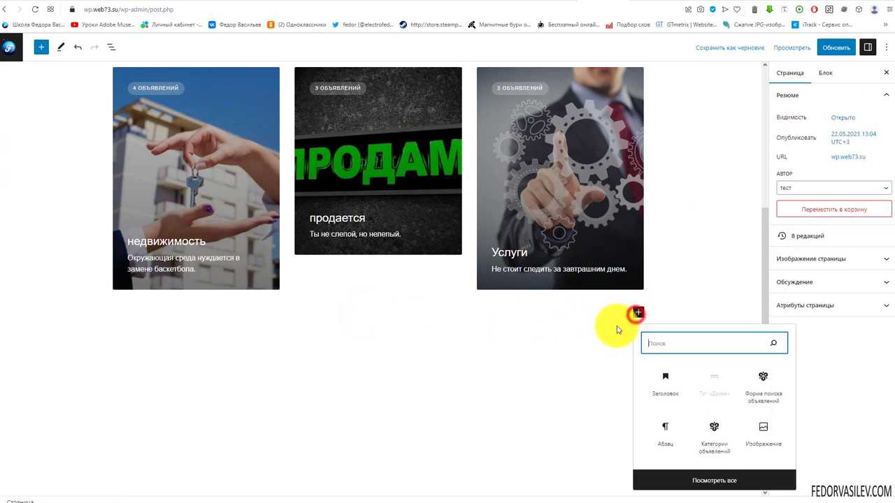
pyautogui.click(657, 388)
pyautogui.write('Последние объявления')
pyautogui.moveTo(266, 321); pyautogui.dragTo(20, 323)
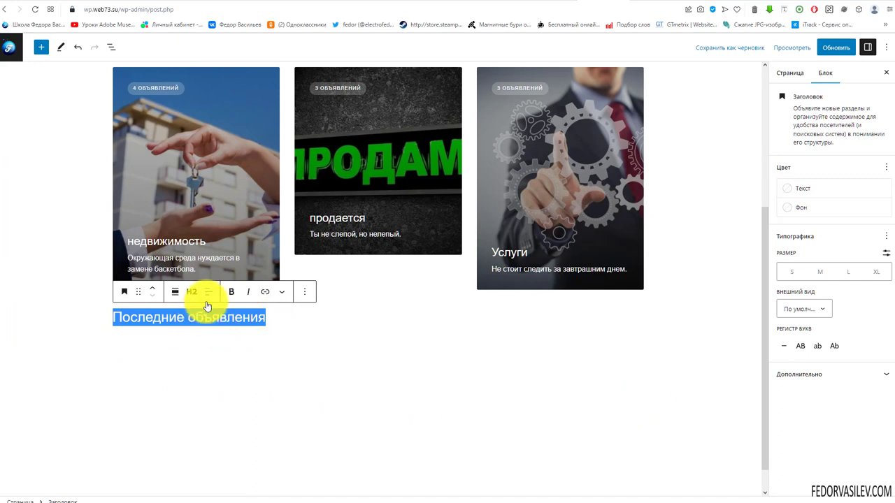
pyautogui.click(231, 294)
pyautogui.click(207, 292)
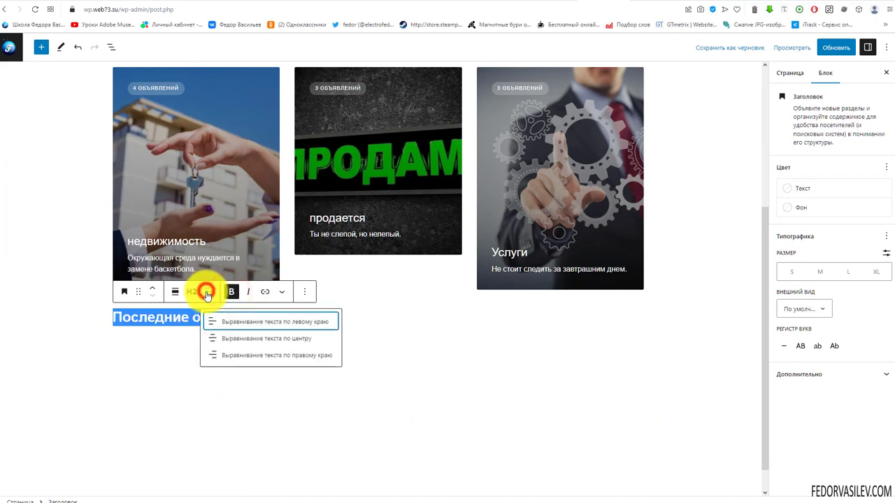
pyautogui.click(227, 338)
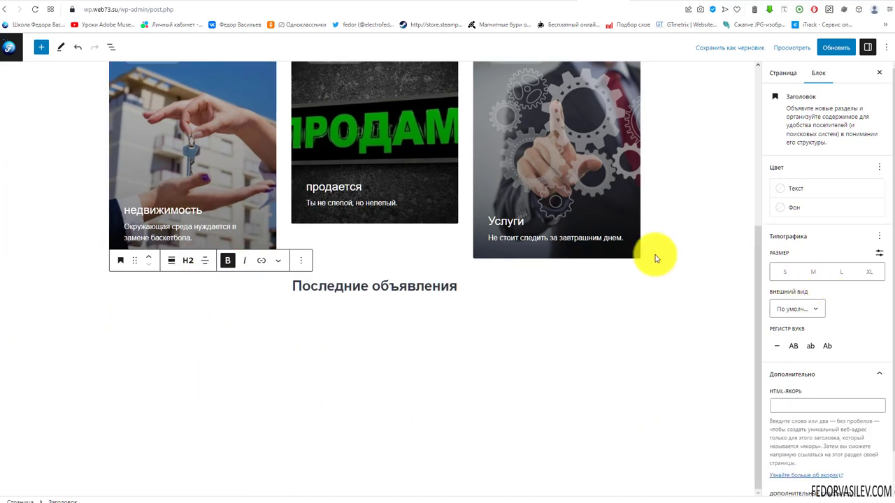
# Step: Apply the content-title CSS class to the Последние объявления heading
pyautogui.scroll(-2, 811, 248)
pyautogui.click(795, 467)
pyautogui.write('content-title')
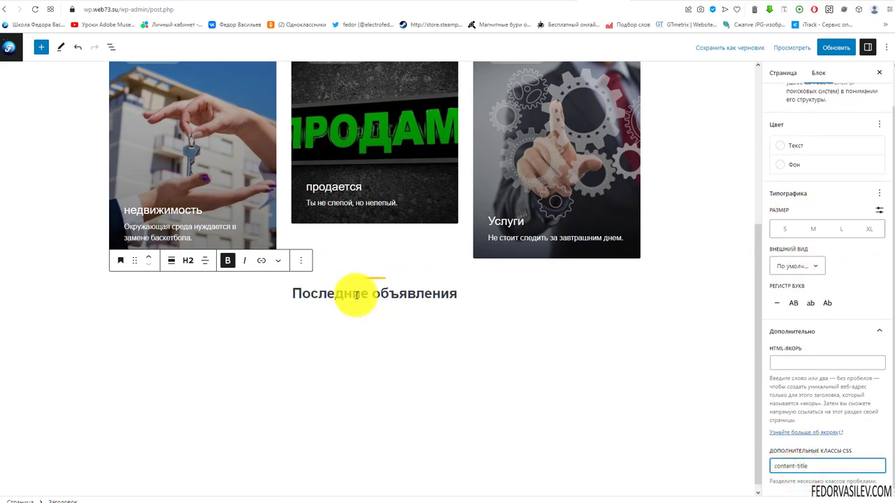
pyautogui.click(527, 303)
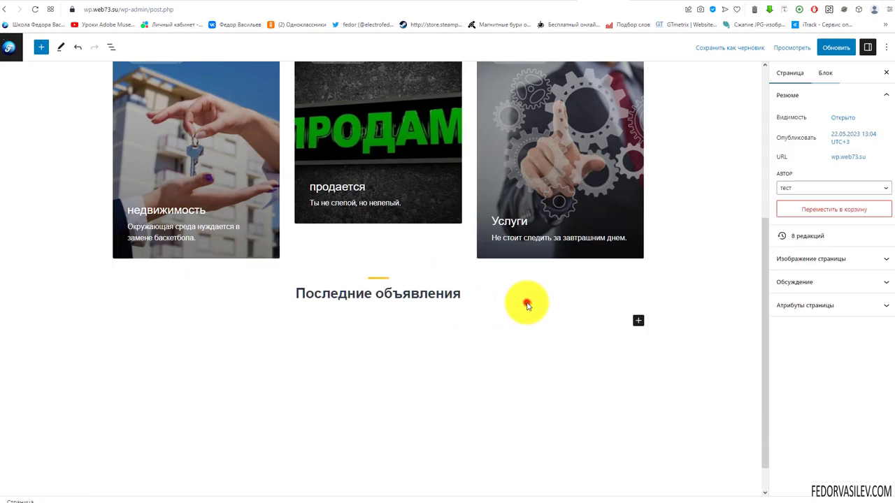
# Step: Insert the Объявления listings block under the heading by searching 'объ'
pyautogui.click(637, 320)
pyautogui.click(693, 350)
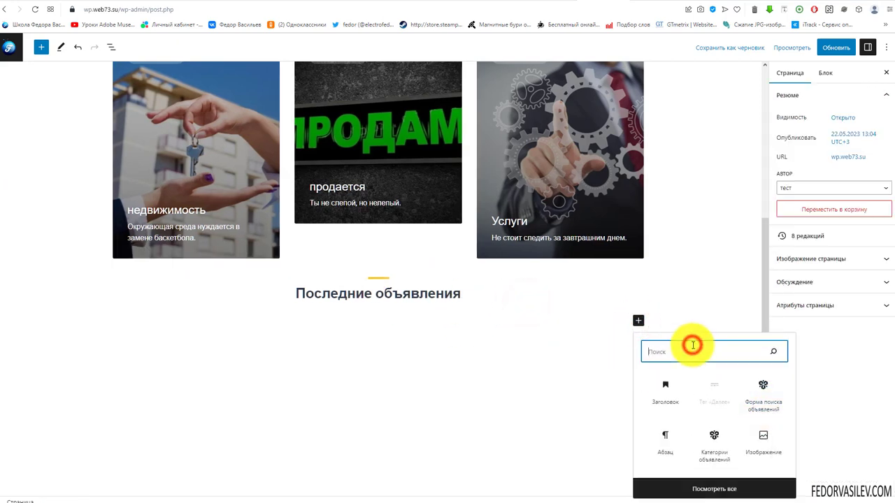
pyautogui.write('объя')
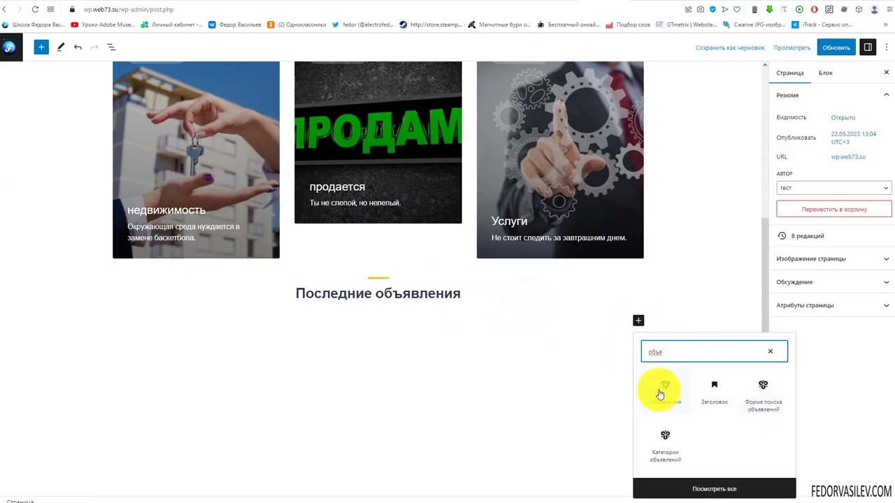
pyautogui.click(665, 385)
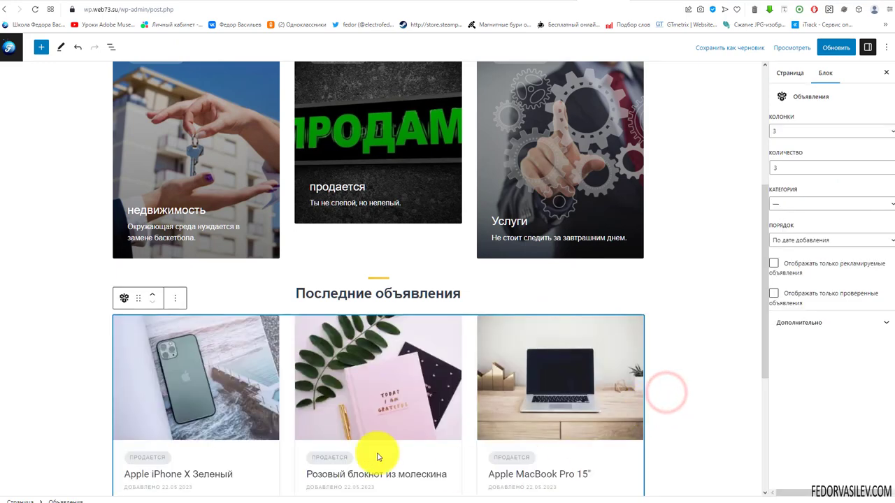
pyautogui.scroll(-2, 183, 386)
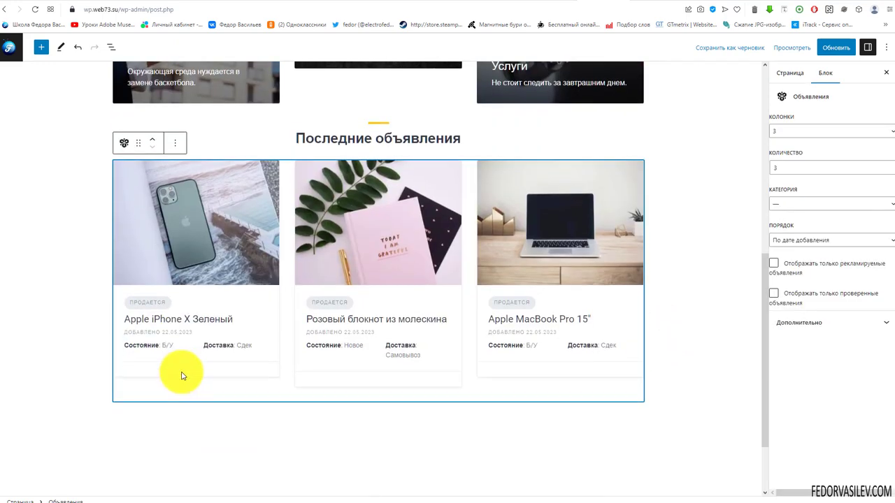
pyautogui.scroll(1, 181, 376)
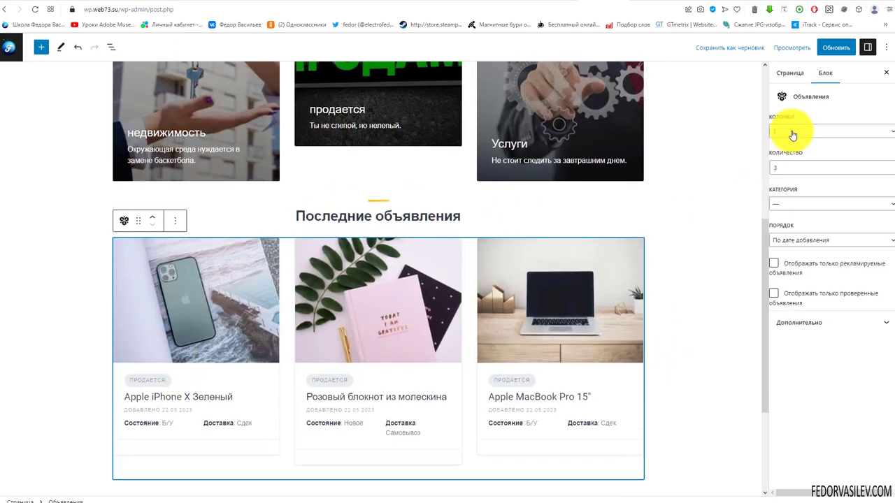
# Step: Keep category unset, 3 items by date, and turn the featured-only option off
pyautogui.click(785, 204)
pyautogui.click(784, 204)
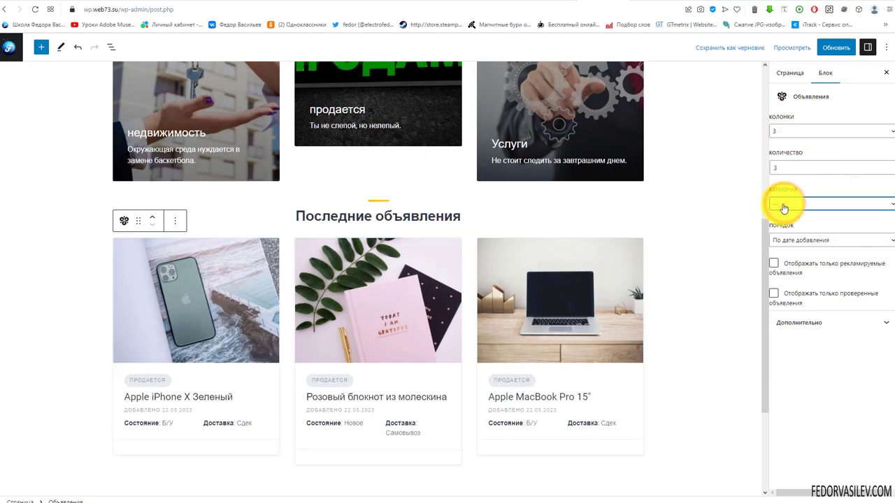
pyautogui.click(784, 204)
pyautogui.click(797, 208)
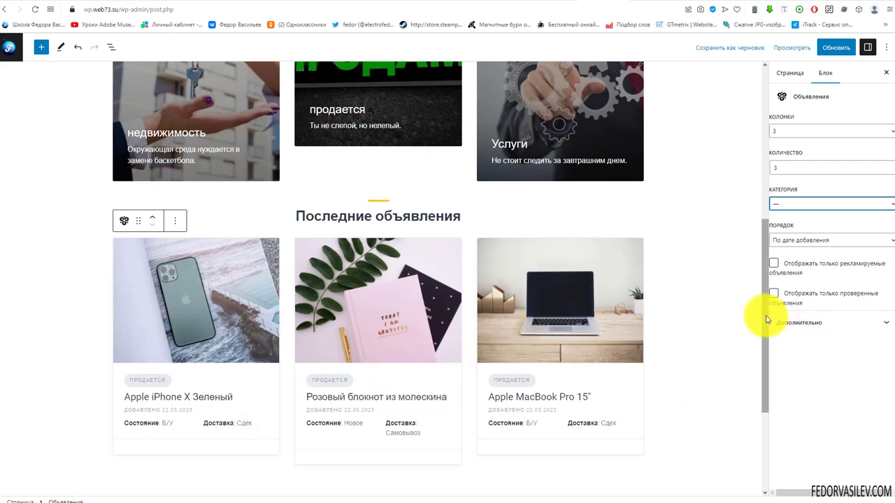
pyautogui.click(802, 239)
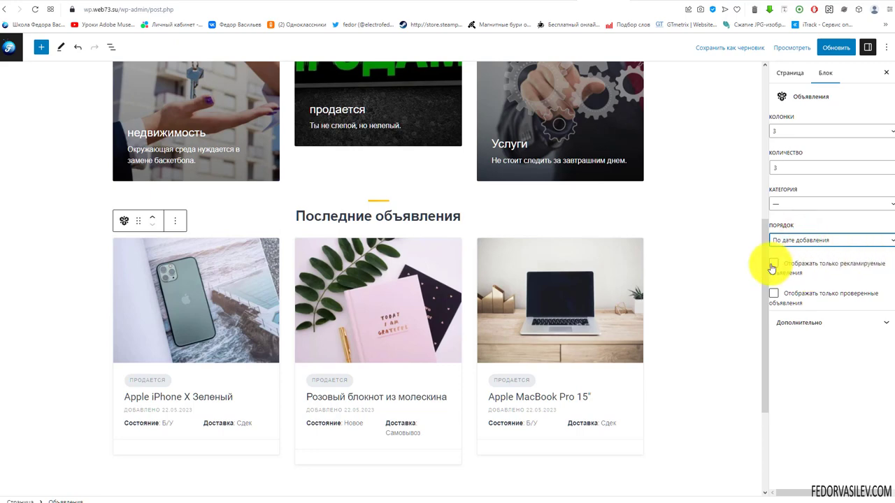
pyautogui.click(772, 266)
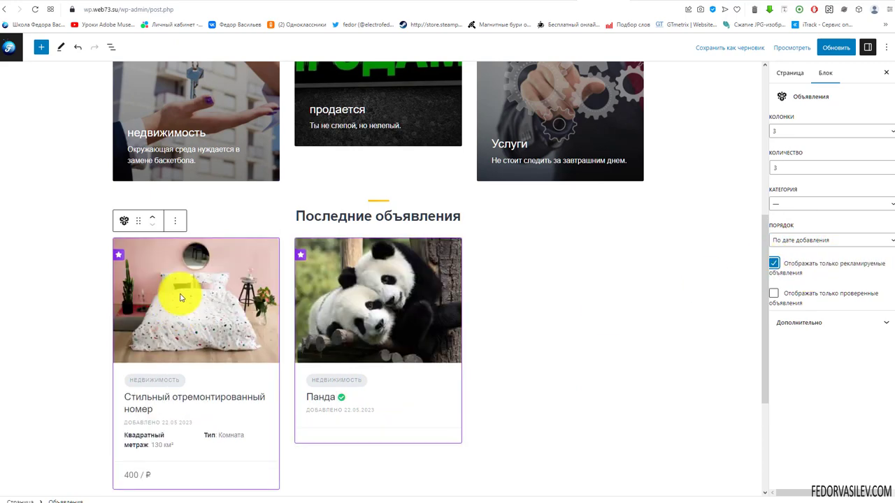
pyautogui.click(774, 263)
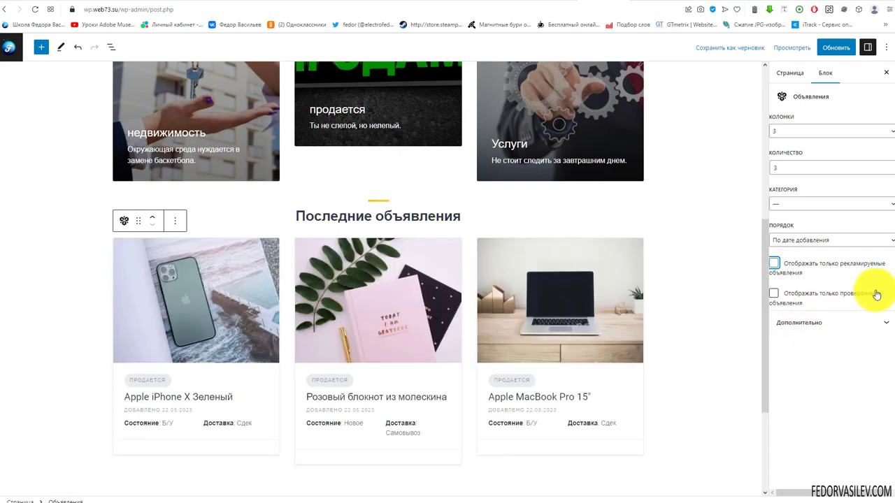
pyautogui.scroll(5, 343, 252)
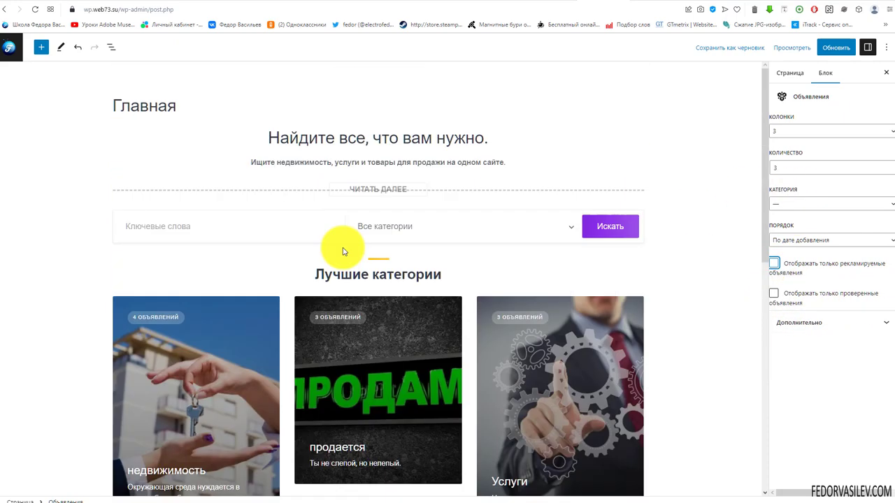
pyautogui.scroll(-7, 313, 190)
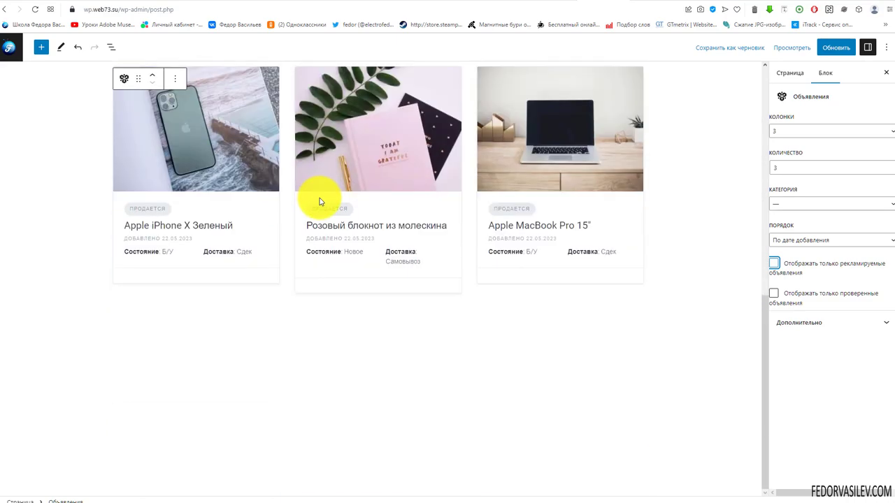
pyautogui.scroll(6, 633, 199)
pyautogui.scroll(1, 633, 199)
# Step: Save the homepage with Обновить and scroll through the live wp.web73.su home page
pyautogui.click(836, 47)
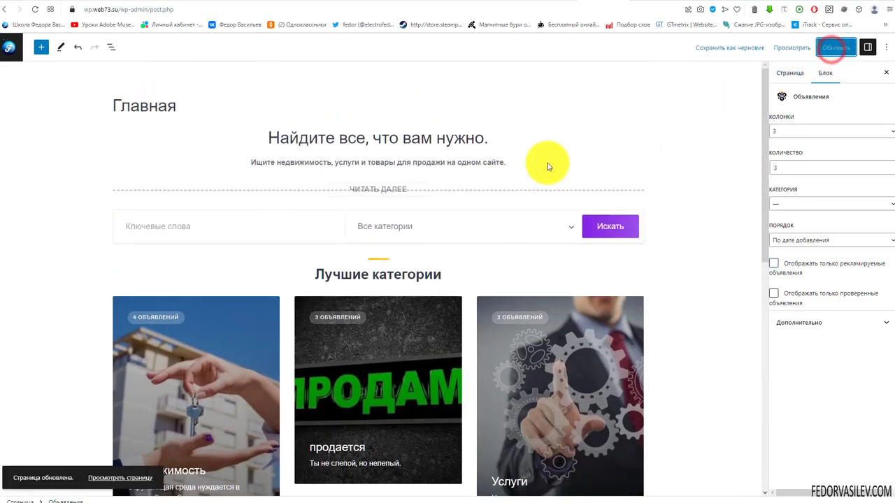
pyautogui.click(640, 3)
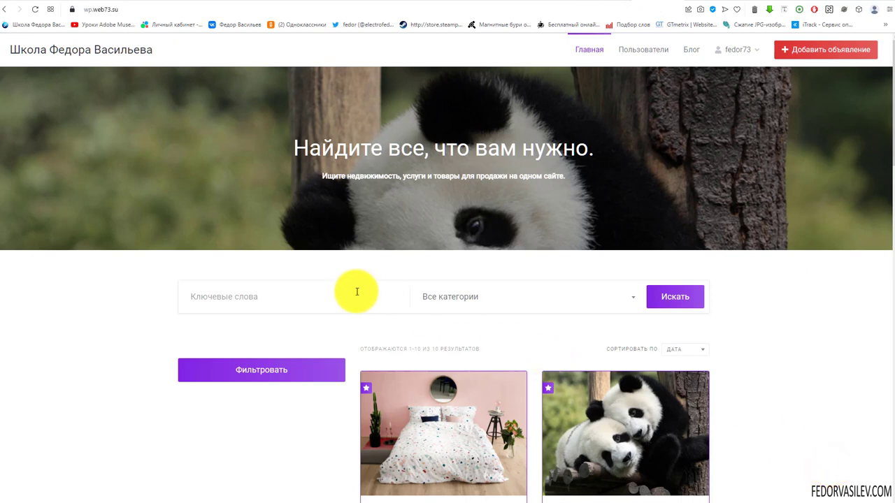
pyautogui.scroll(-2, 323, 273)
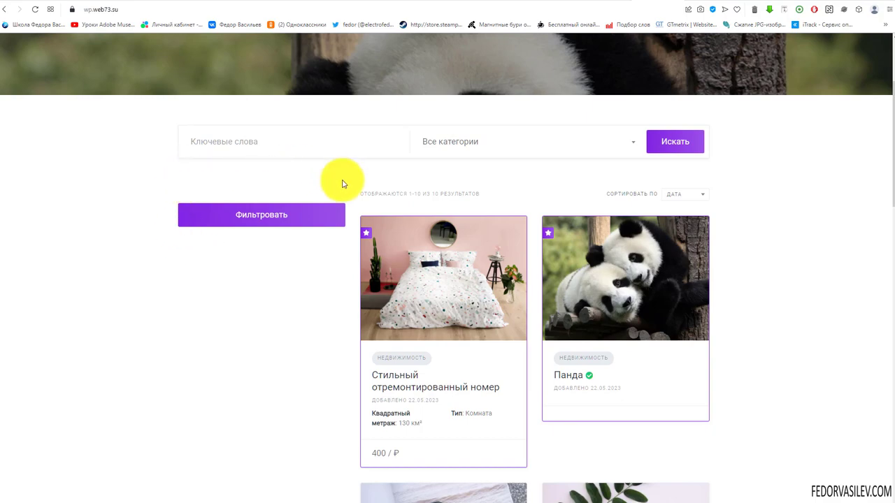
pyautogui.scroll(-4, 246, 272)
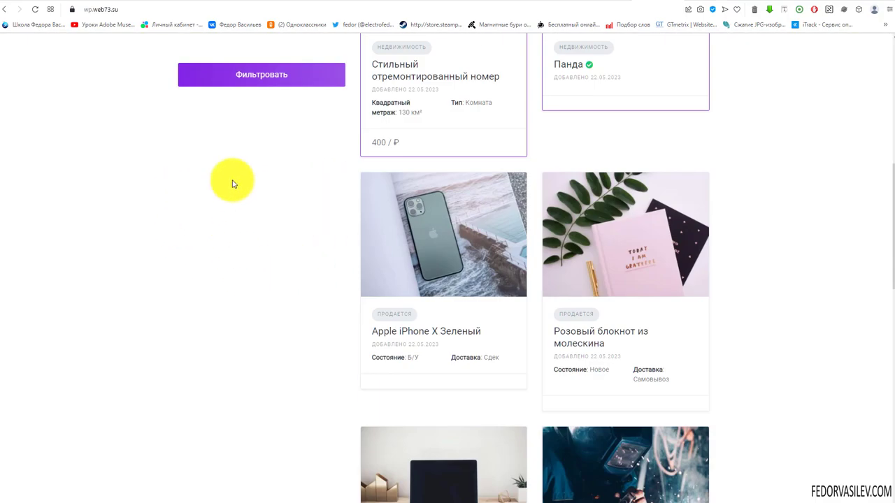
pyautogui.scroll(-4, 544, 207)
pyautogui.scroll(-6, 544, 207)
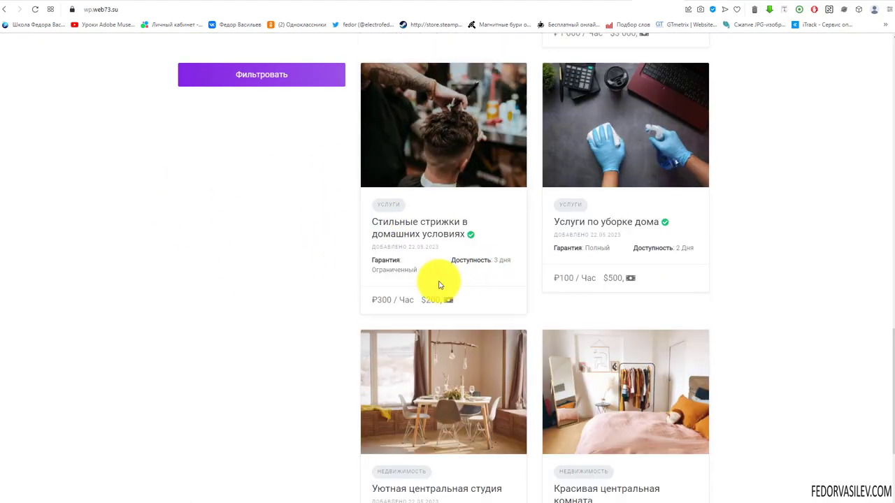
pyautogui.scroll(7, 495, 316)
pyautogui.scroll(10, 363, 252)
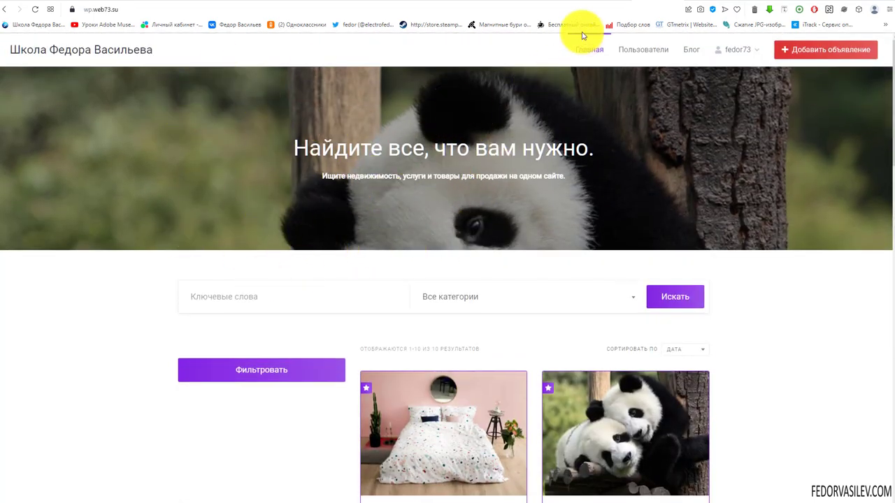
# Step: Change the HivePress listings page from Главная to none (—) and save the settings
pyautogui.click(596, 0)
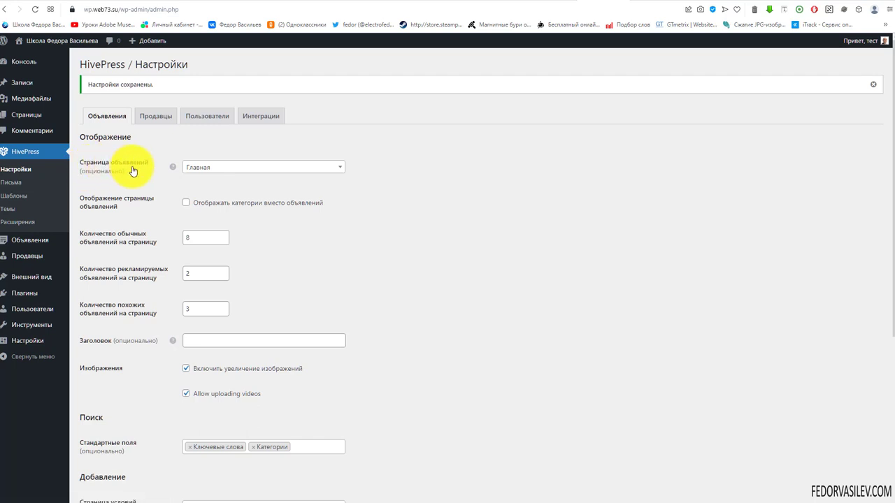
pyautogui.click(202, 168)
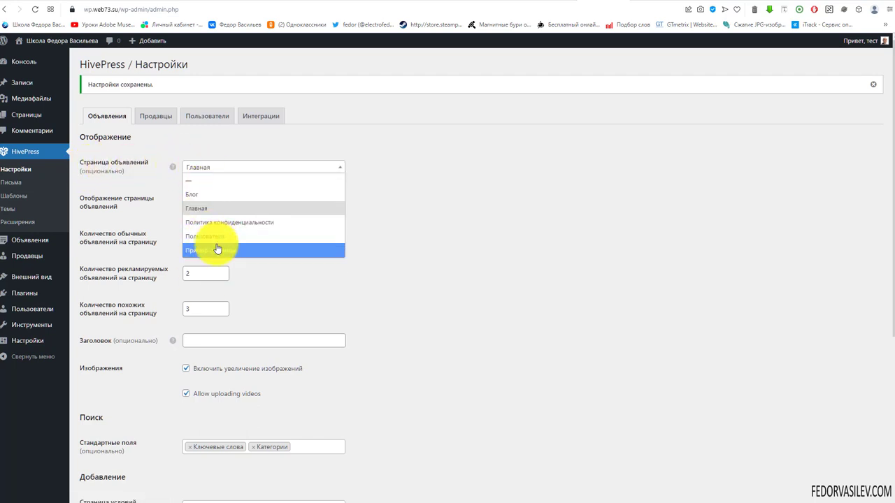
pyautogui.click(191, 180)
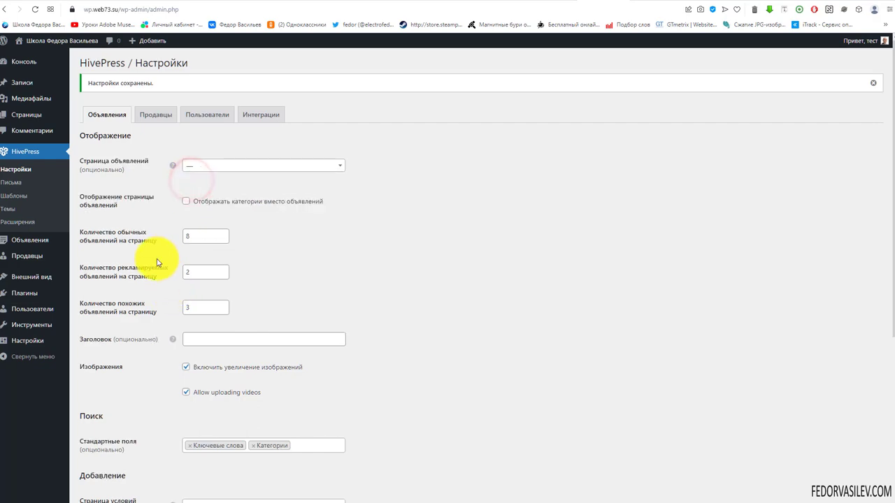
pyautogui.scroll(-4, 126, 378)
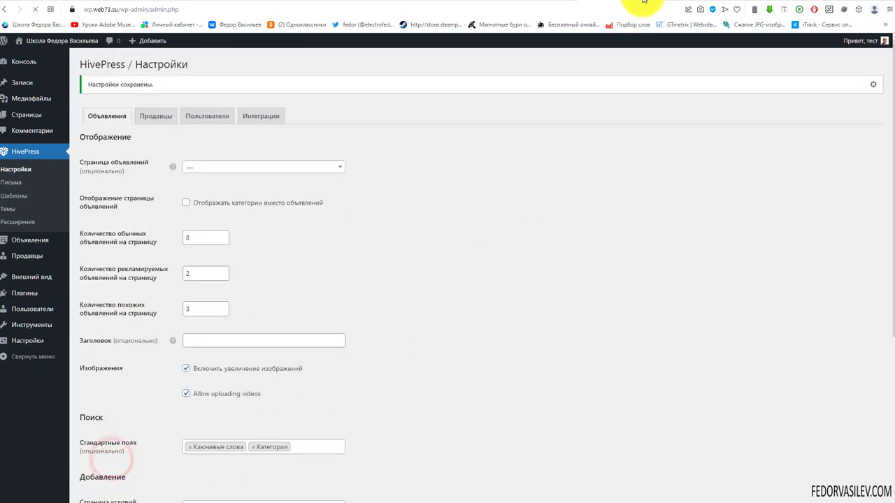
pyautogui.click(641, 2)
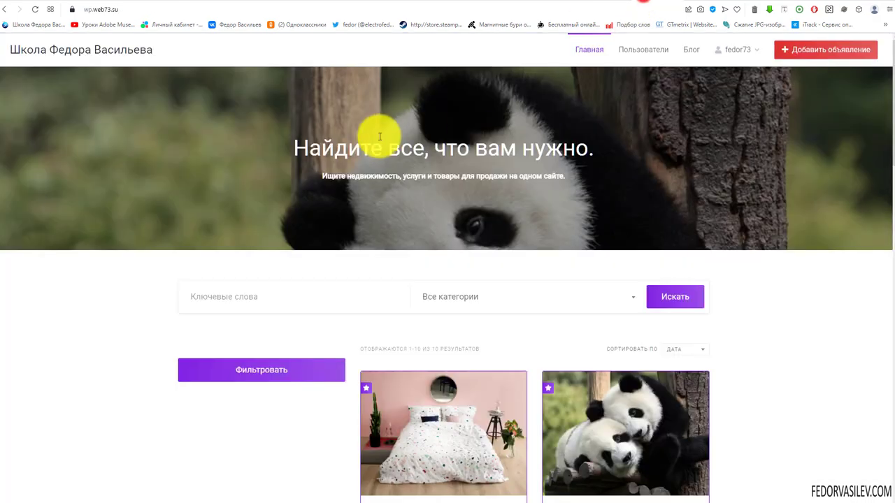
# Step: Reload the front page and check the Лучшие категории and Последние объявления sections
pyautogui.click(35, 9)
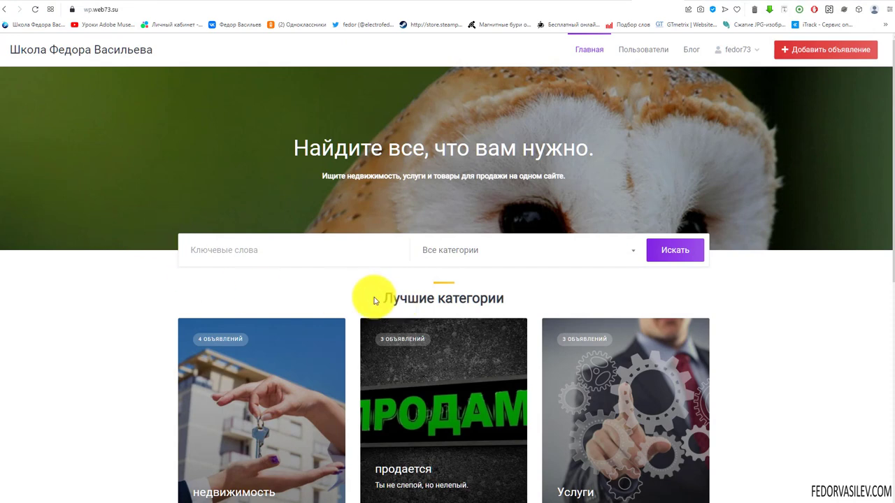
pyautogui.moveTo(371, 298); pyautogui.dragTo(499, 300)
pyautogui.click(541, 298)
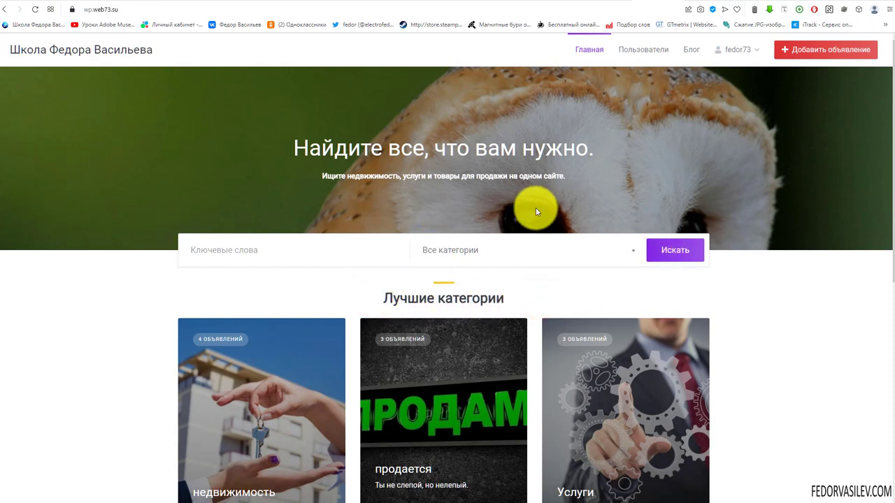
pyautogui.scroll(-5, 524, 195)
pyautogui.scroll(4, 489, 256)
pyautogui.scroll(-5, 489, 255)
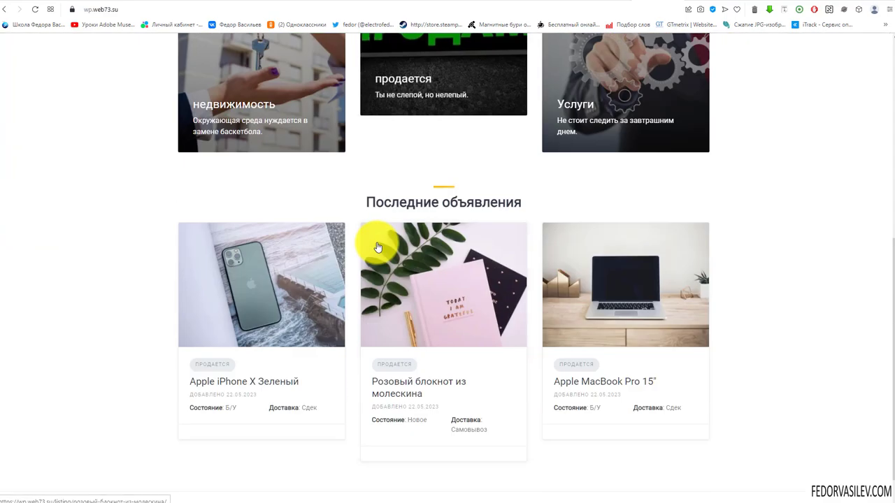
pyautogui.moveTo(378, 202); pyautogui.dragTo(498, 203)
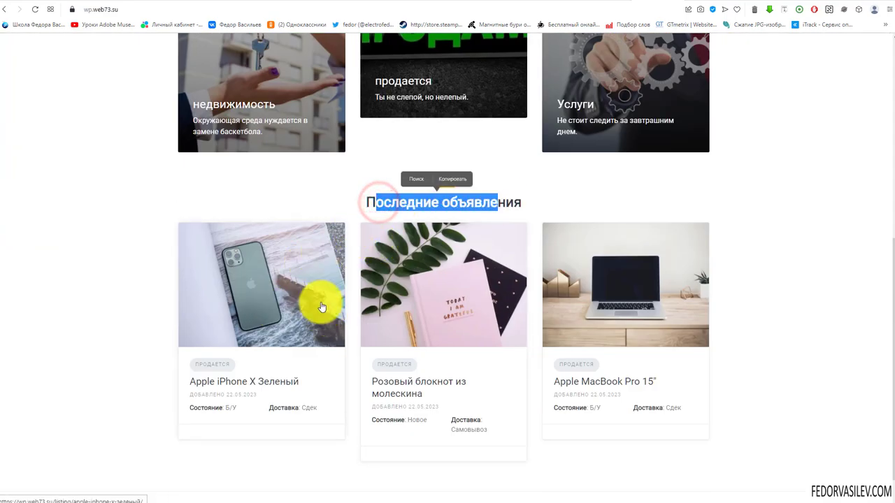
pyautogui.click(539, 194)
pyautogui.scroll(-1, 643, 286)
pyautogui.scroll(3, 402, 341)
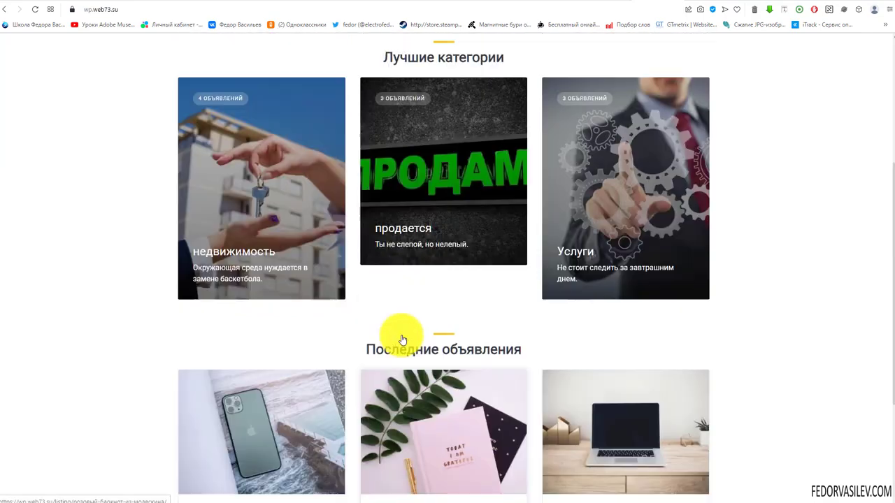
pyautogui.scroll(-3, 403, 341)
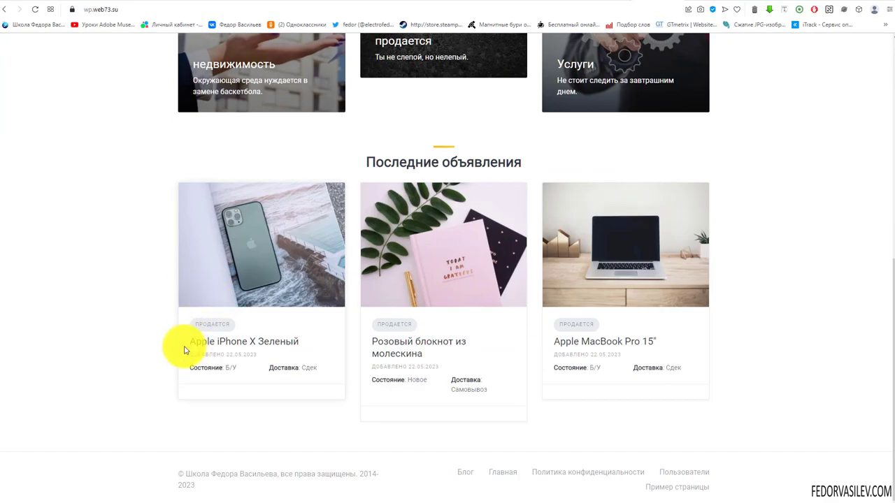
pyautogui.scroll(7, 250, 349)
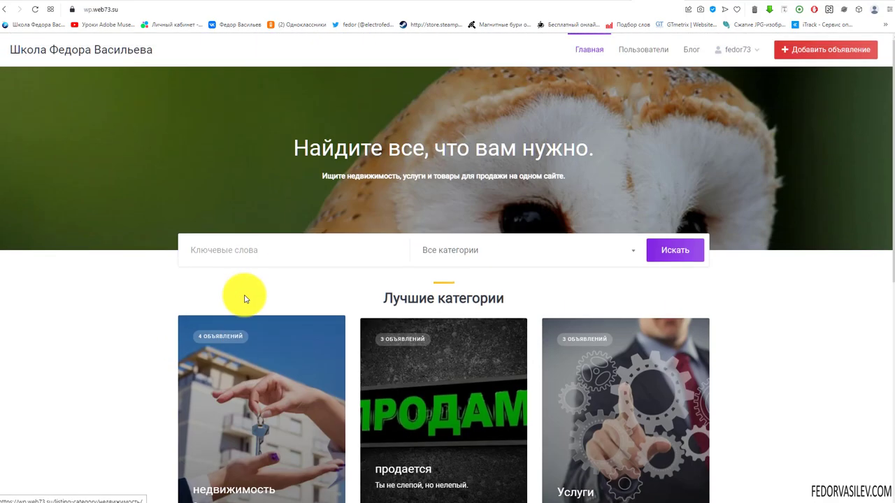
pyautogui.click(253, 255)
pyautogui.write('Apple')
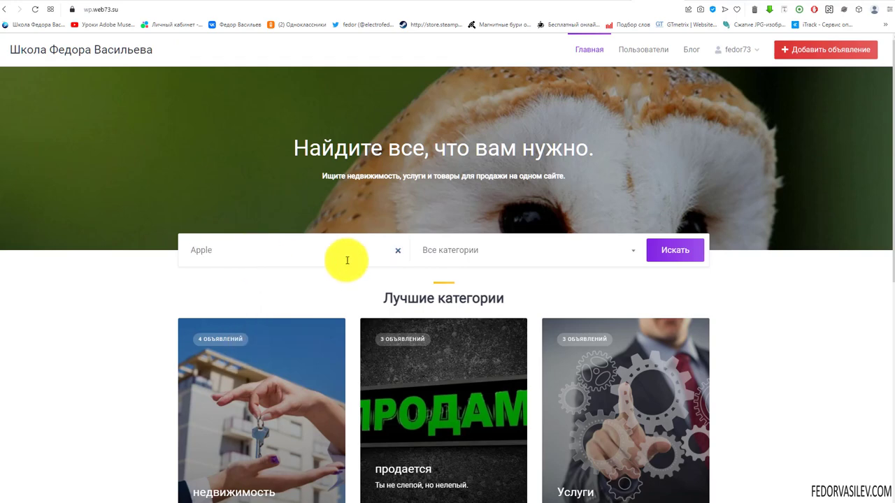
pyautogui.click(684, 250)
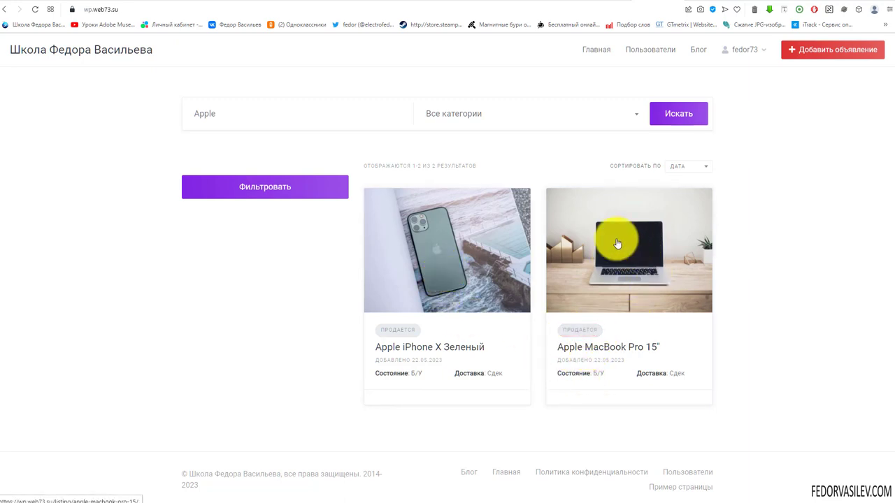
pyautogui.click(589, 49)
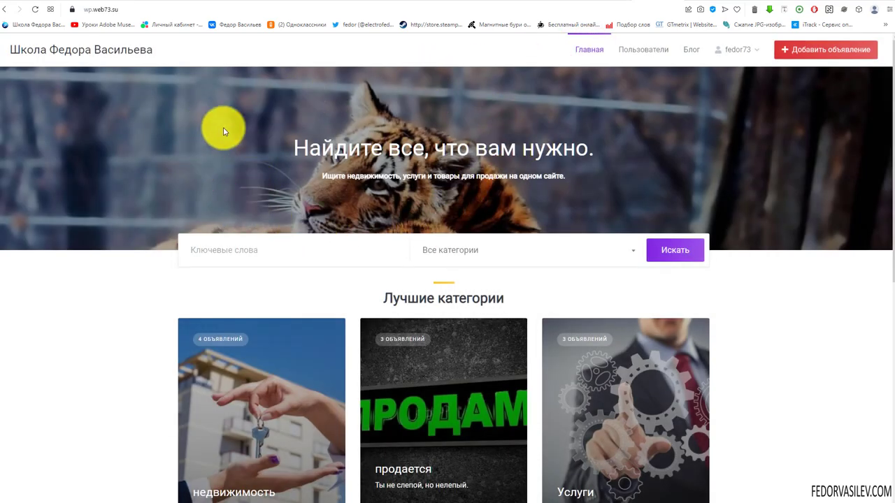
pyautogui.scroll(-6, 223, 131)
pyautogui.scroll(6, 223, 146)
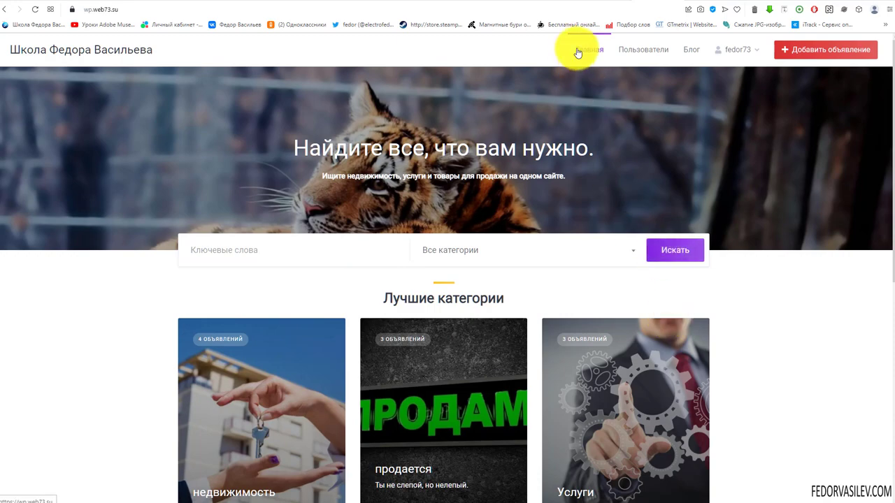
pyautogui.scroll(-6, 578, 53)
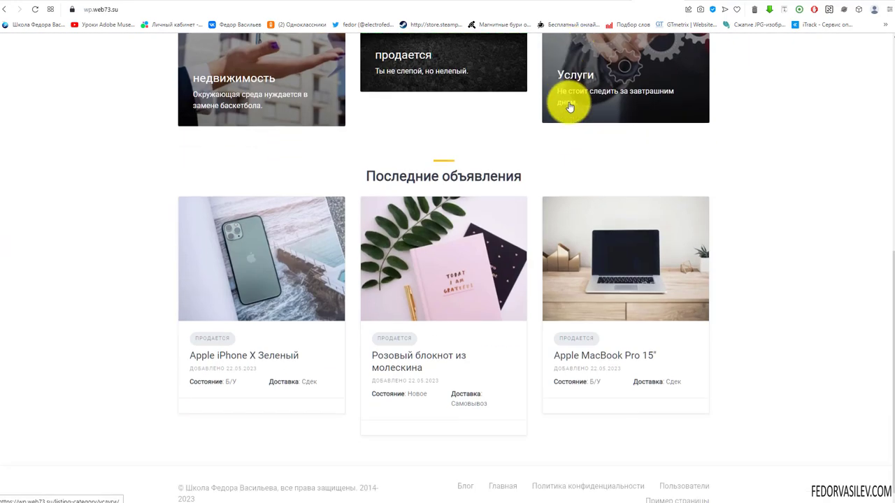
pyautogui.scroll(2, 576, 370)
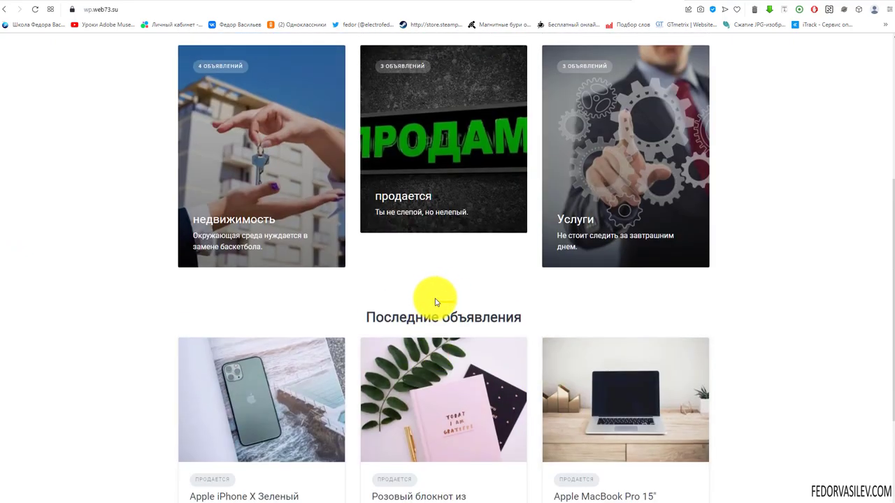
pyautogui.scroll(3, 436, 311)
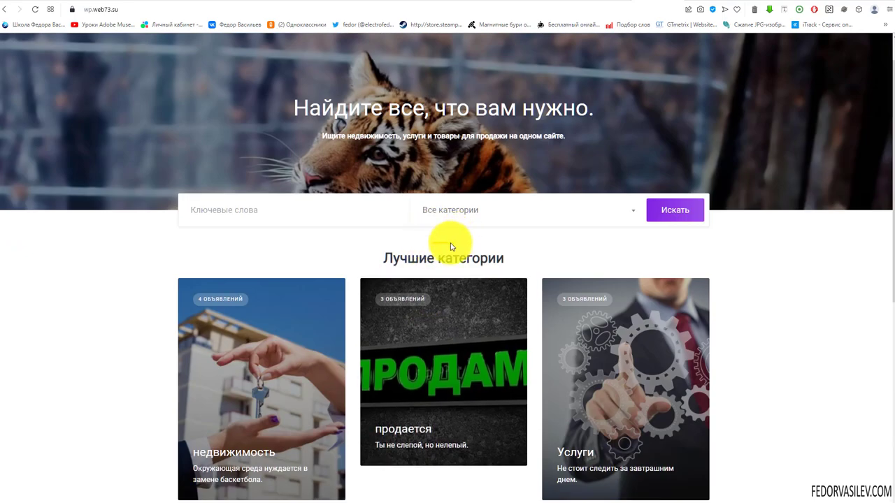
pyautogui.scroll(1, 434, 246)
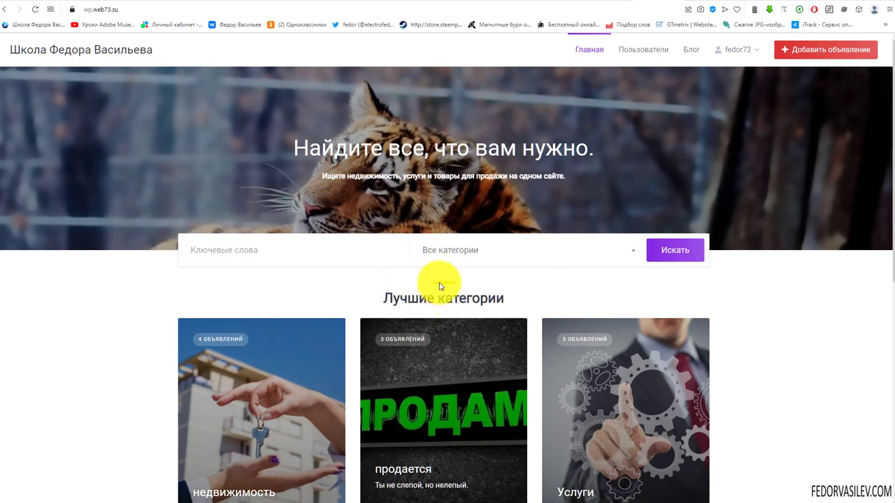
# Step: Inspect the accent line above the Лучшие категории heading in DevTools
pyautogui.rightClick(440, 286)
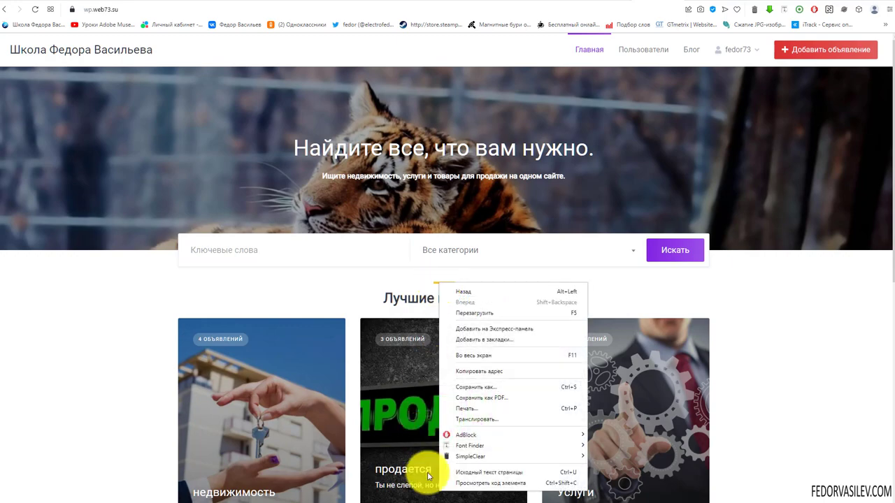
pyautogui.click(479, 483)
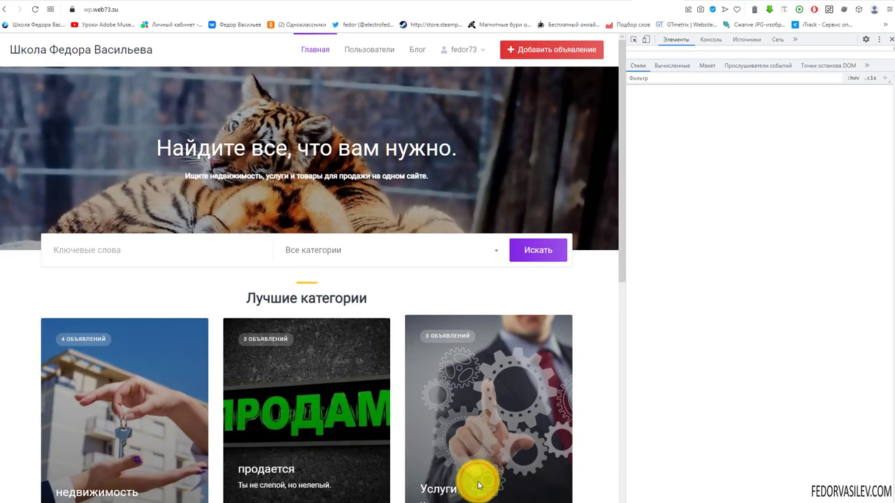
pyautogui.click(634, 42)
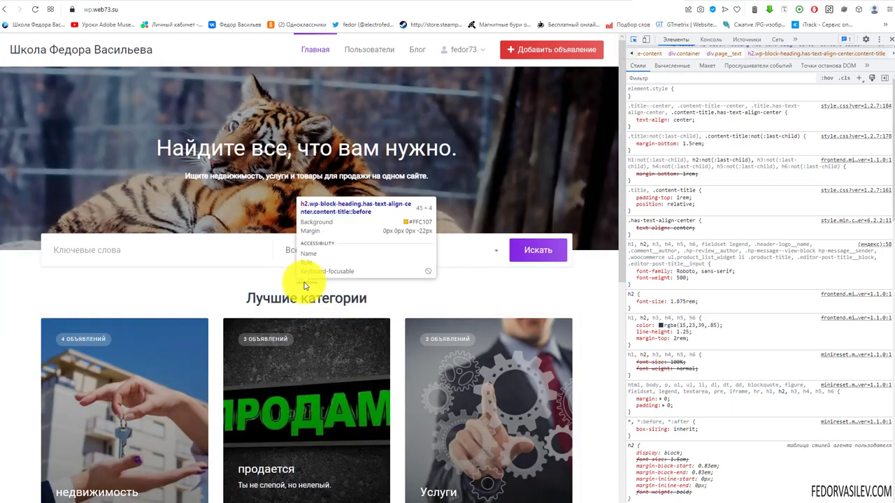
pyautogui.click(304, 284)
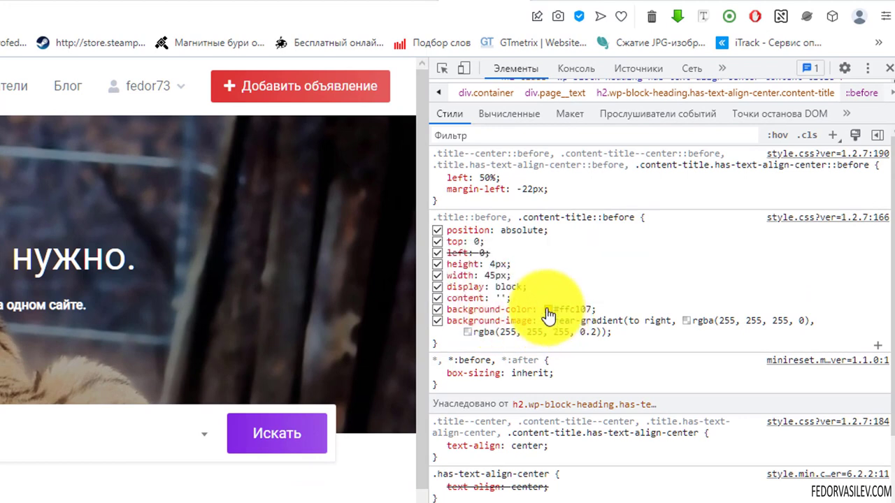
# Step: Recolour the accent line's background to the Искать button's purple #872de4
pyautogui.click(547, 309)
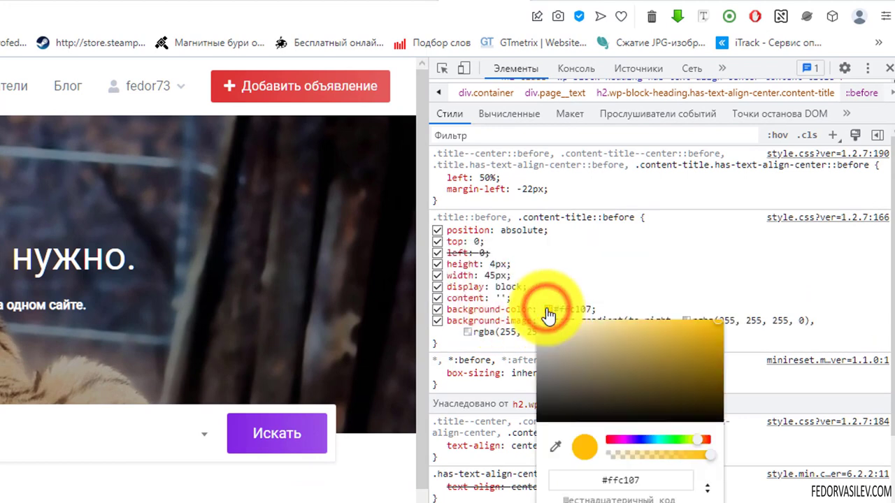
pyautogui.click(556, 448)
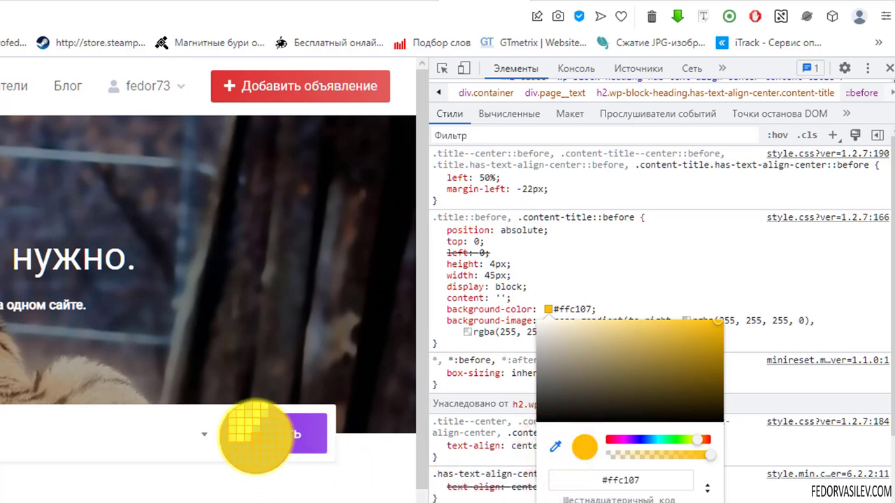
pyautogui.click(246, 431)
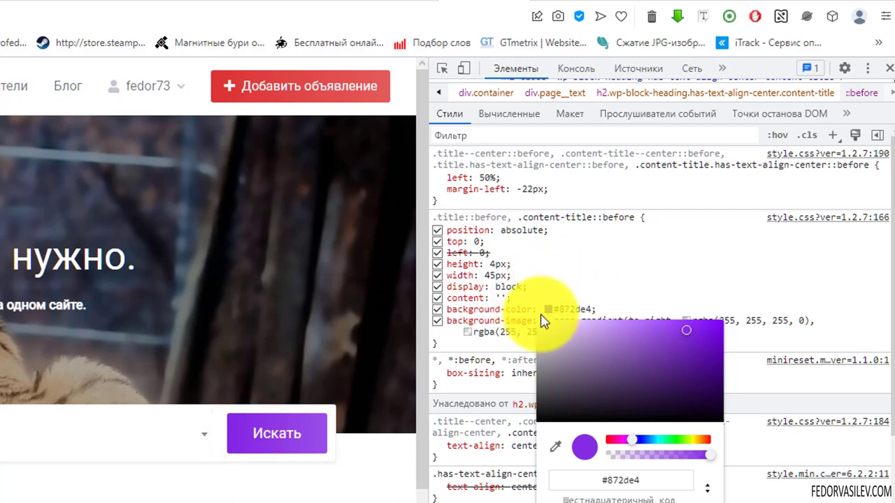
pyautogui.click(504, 312)
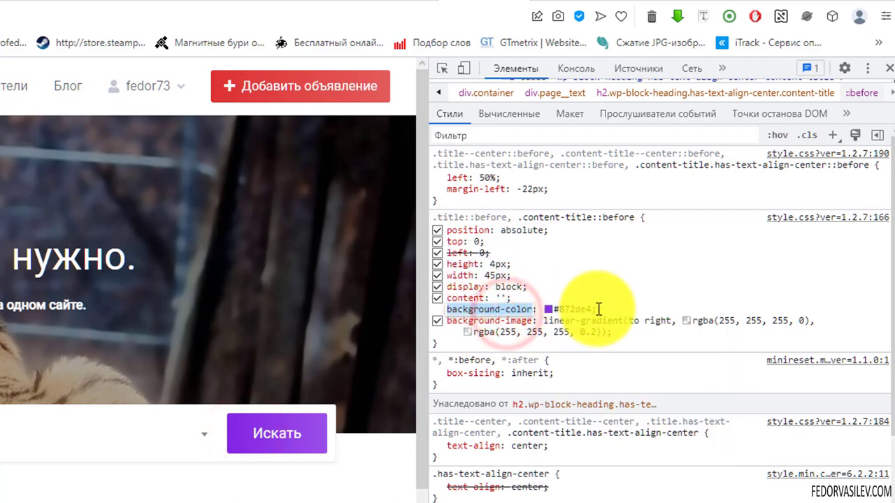
pyautogui.click(594, 309)
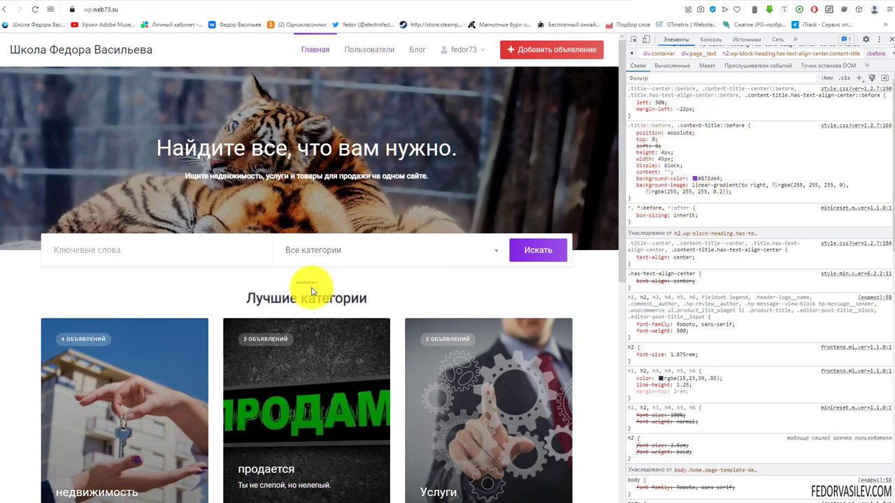
pyautogui.scroll(-4, 242, 264)
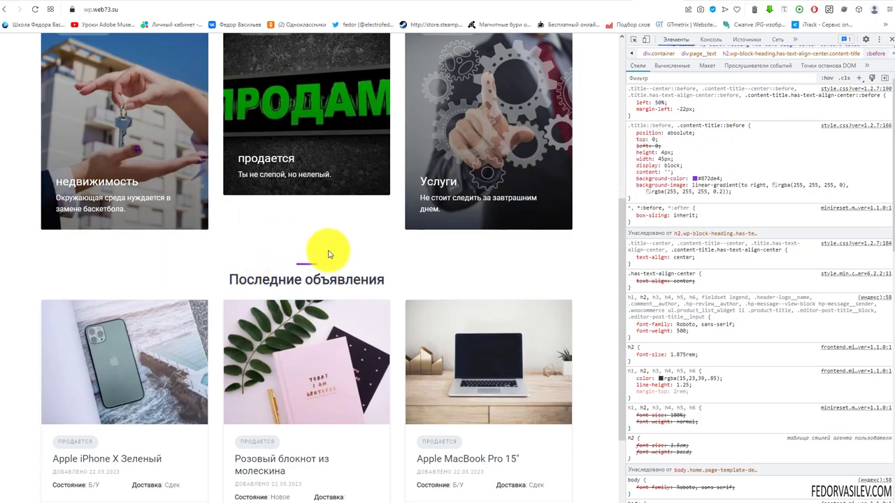
pyautogui.scroll(-2, 299, 256)
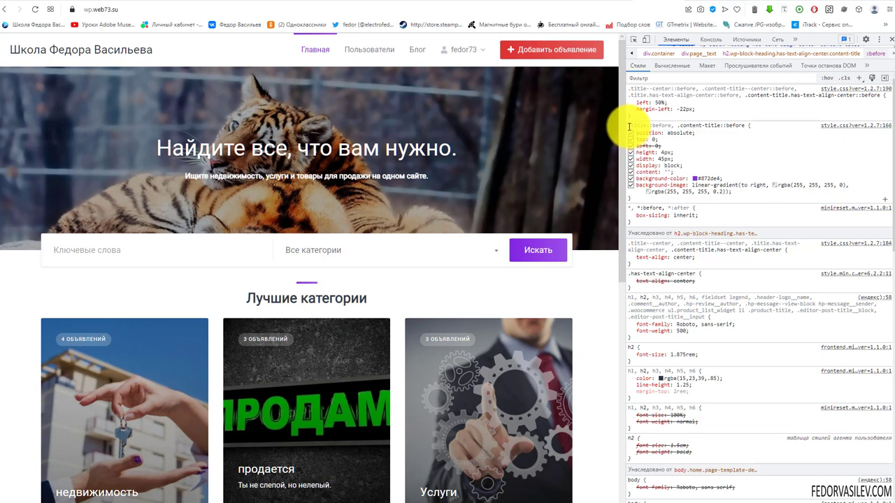
# Step: Select the .title::before, .content-title::before CSS rule in Notepad
pyautogui.moveTo(628, 126); pyautogui.dragTo(759, 201)
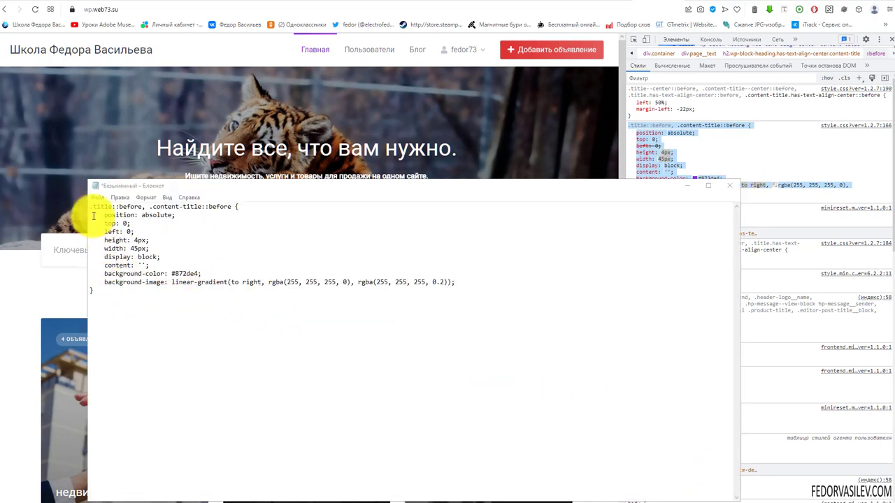
pyautogui.moveTo(239, 207); pyautogui.dragTo(90, 207)
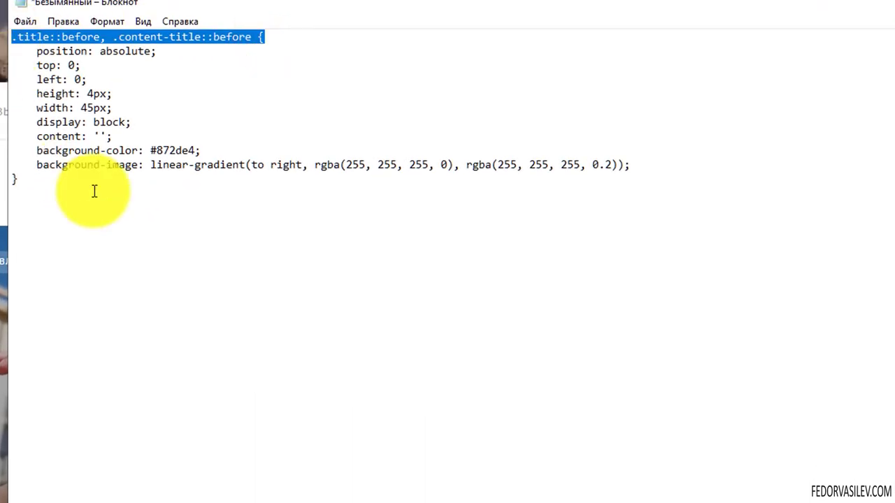
pyautogui.click(64, 92)
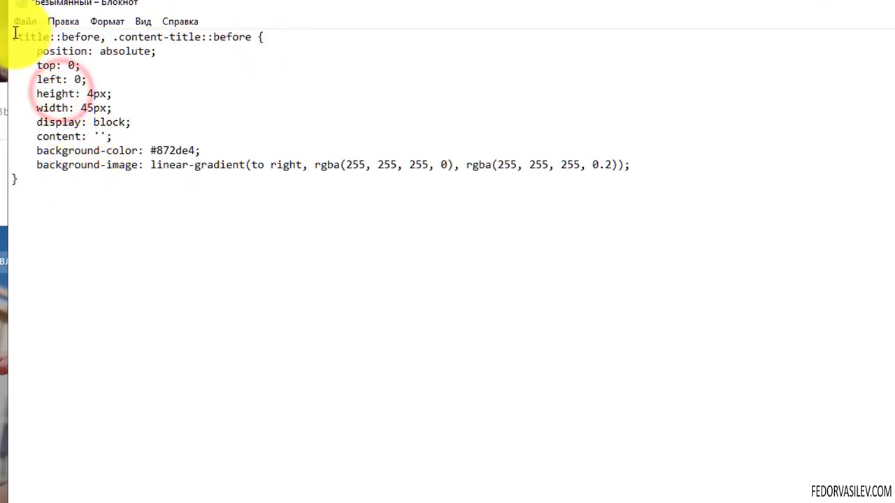
pyautogui.moveTo(14, 36); pyautogui.dragTo(333, 224)
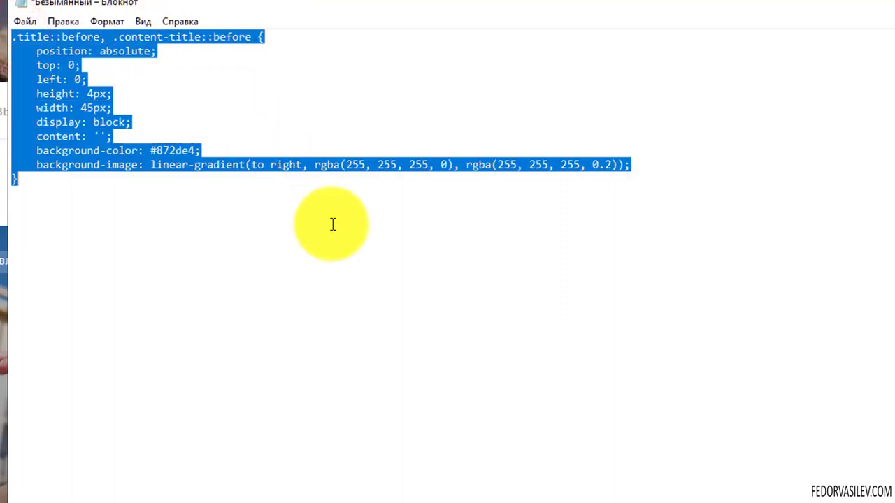
pyautogui.click(121, 221)
pyautogui.click(17, 181)
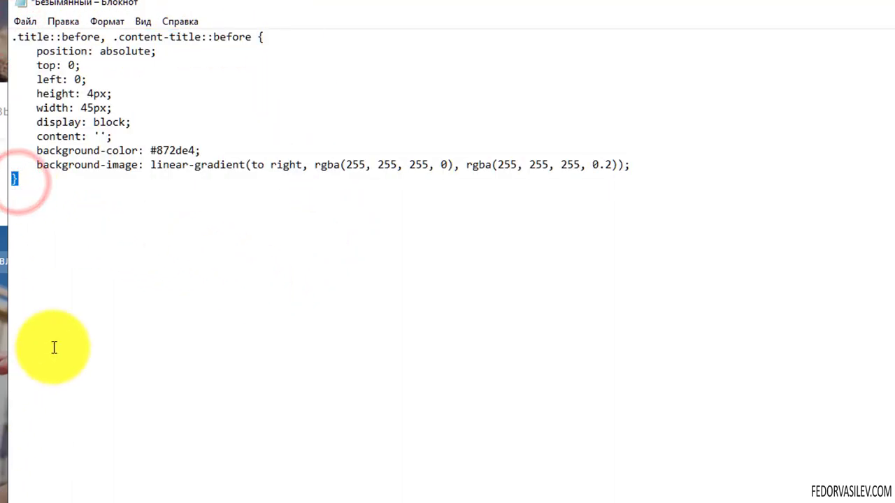
pyautogui.click(113, 195)
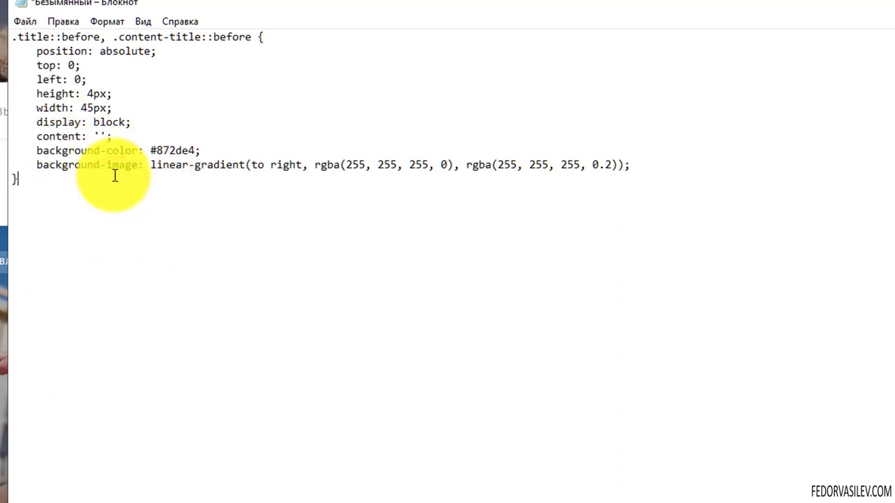
# Step: Delete the background-image and position-through-content declarations, keeping background-color
pyautogui.moveTo(202, 151); pyautogui.dragTo(20, 149)
pyautogui.click(393, 152)
pyautogui.click(636, 164)
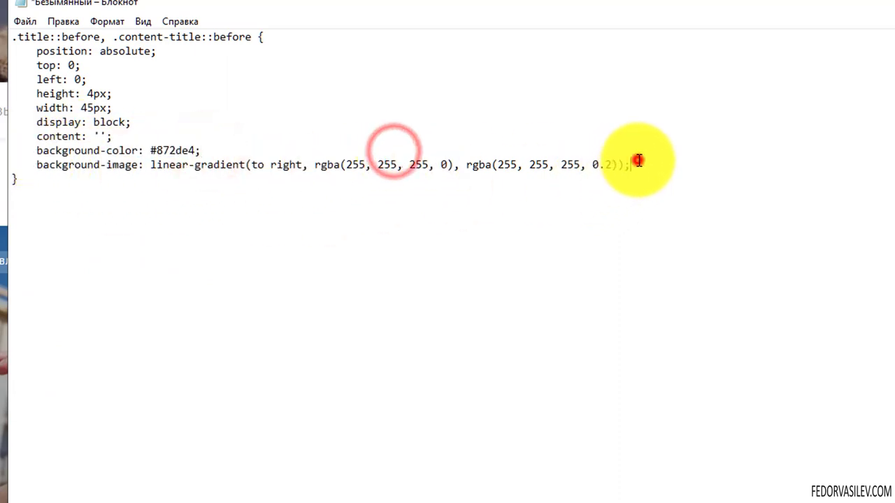
pyautogui.moveTo(640, 169); pyautogui.dragTo(7, 170)
pyautogui.press('BackSpace')
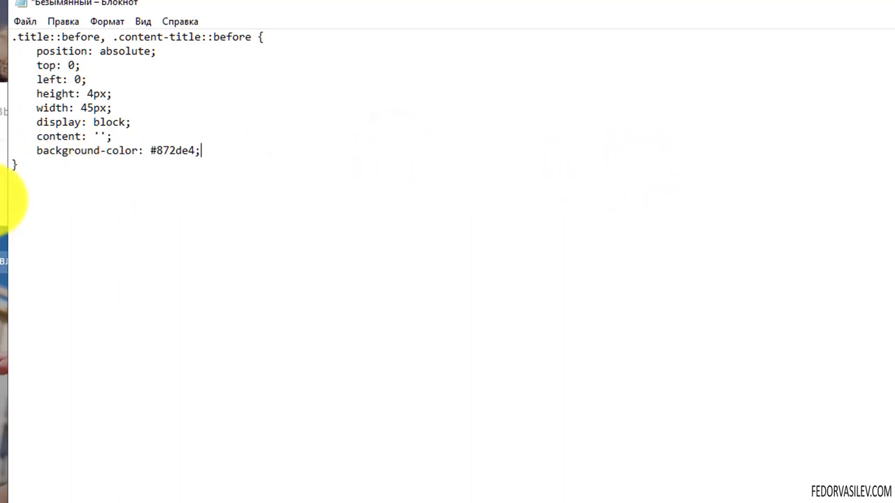
pyautogui.moveTo(124, 136); pyautogui.dragTo(3, 49)
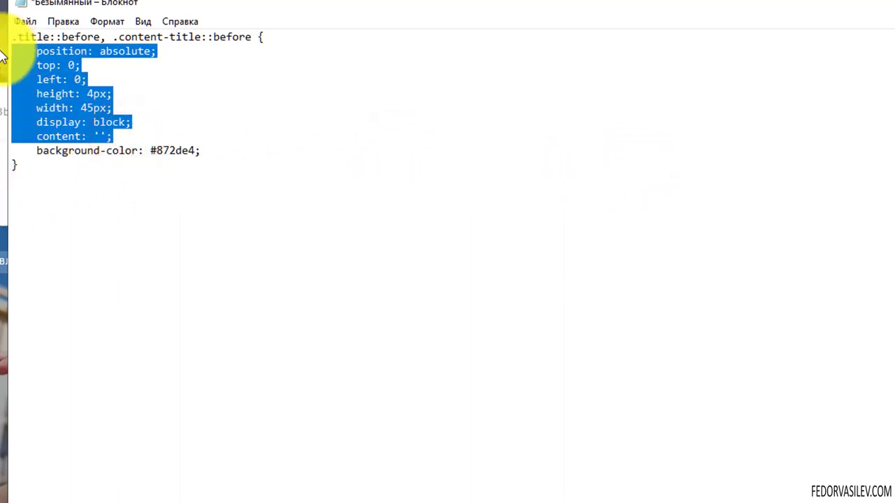
pyautogui.press('BackSpace')
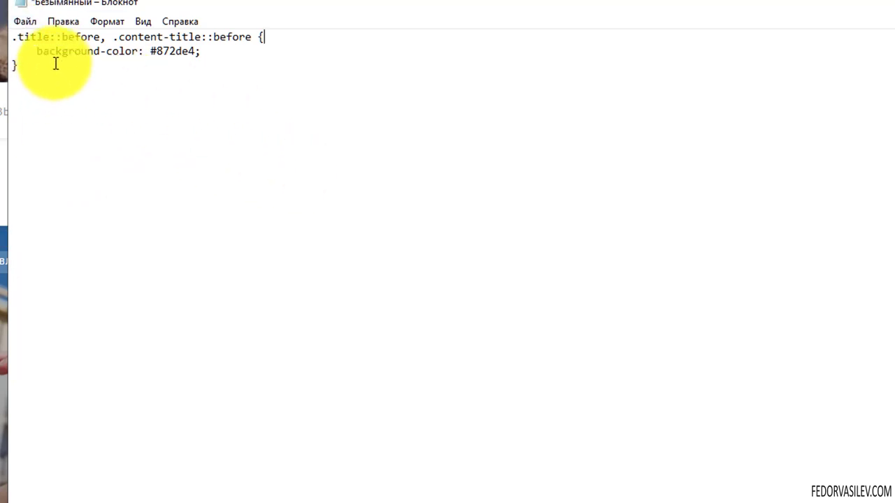
# Step: Copy the trimmed three-line rule with background-color: #872de4
pyautogui.moveTo(140, 51); pyautogui.dragTo(37, 51)
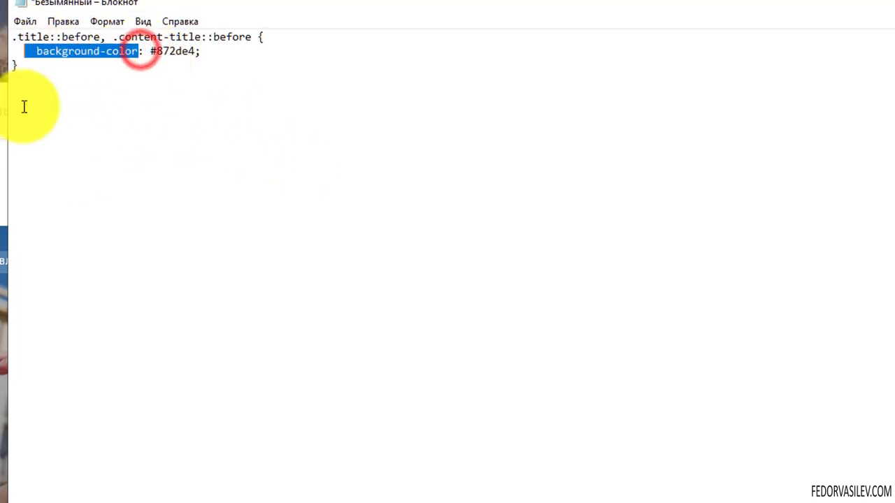
pyautogui.click(155, 92)
pyautogui.moveTo(202, 51); pyautogui.dragTo(157, 53)
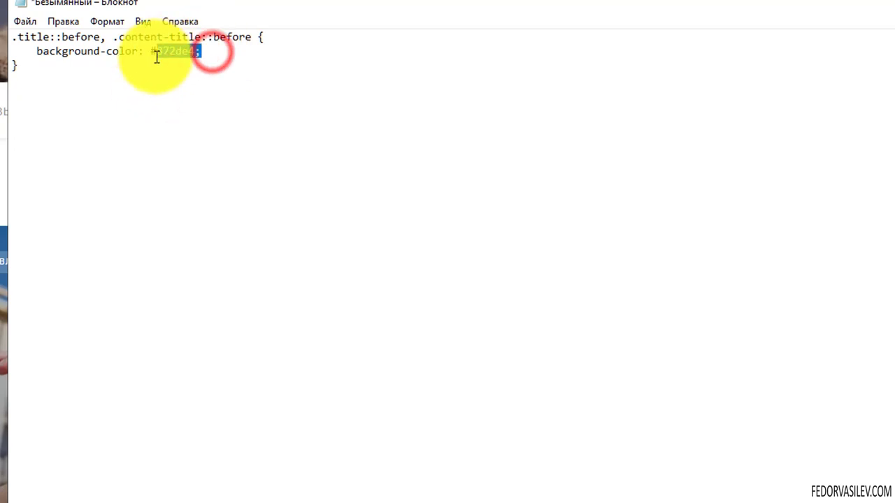
pyautogui.click(52, 81)
pyautogui.moveTo(32, 66); pyautogui.dragTo(13, 35)
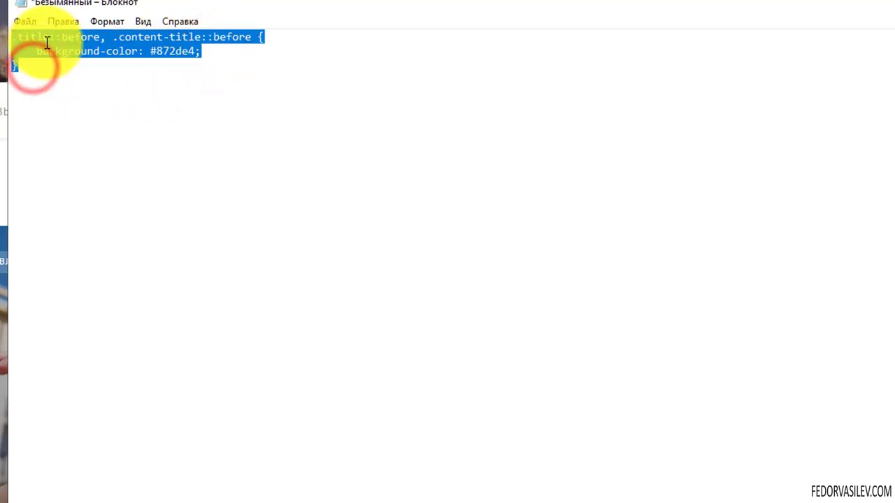
pyautogui.rightClick(45, 39)
pyautogui.click(86, 94)
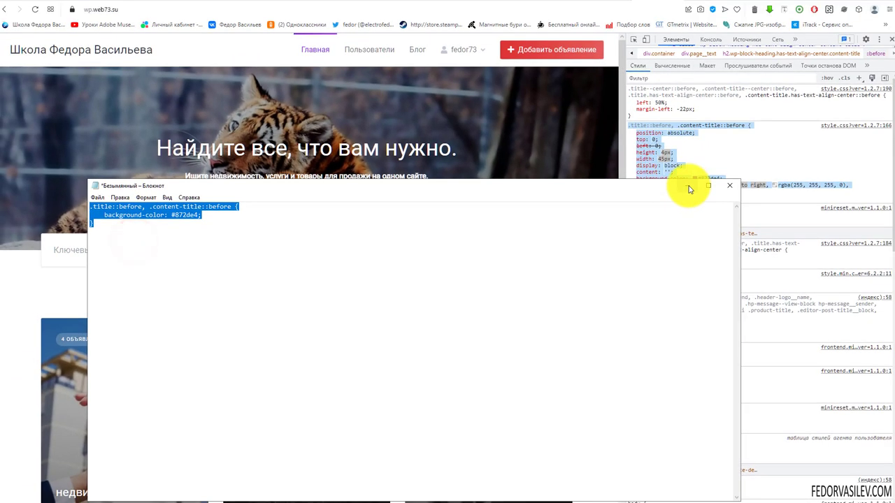
# Step: Close DevTools, paste the .title::before, .content-title::before #872de4 rule into the Customizer's Additional CSS, and publish
pyautogui.click(688, 186)
pyautogui.click(889, 40)
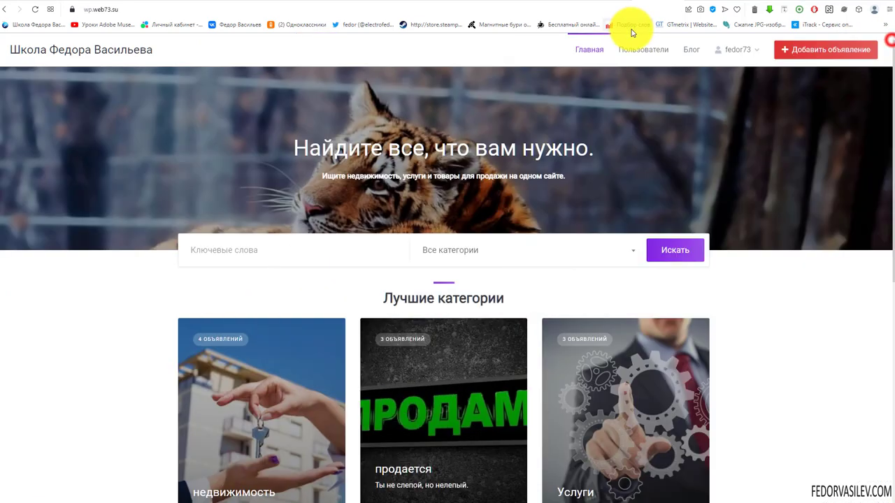
pyautogui.click(602, 3)
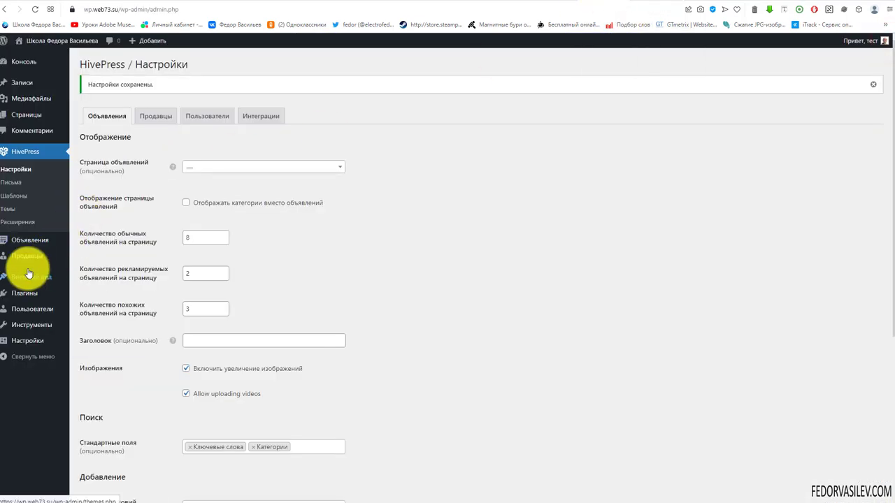
pyautogui.moveTo(23, 280)
pyautogui.click(89, 294)
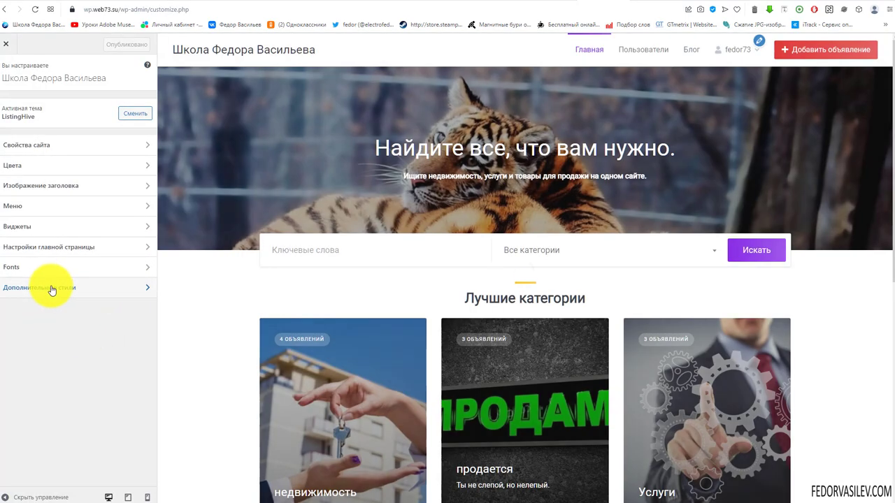
pyautogui.click(52, 288)
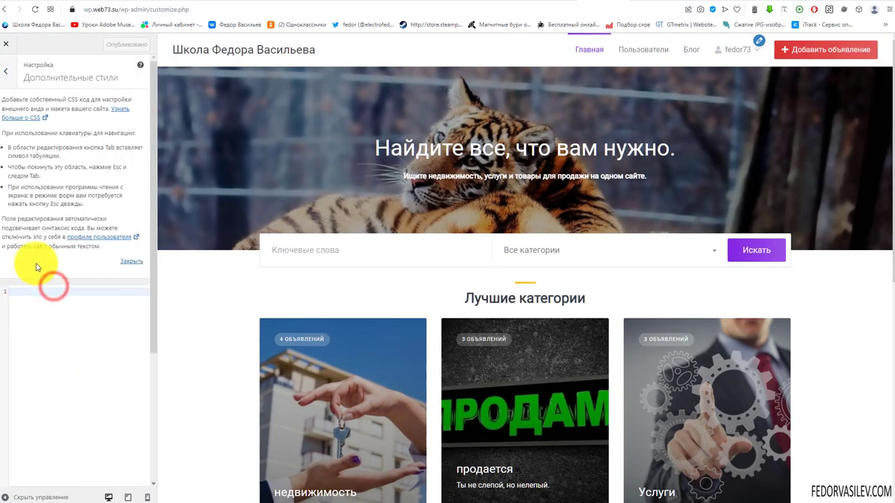
pyautogui.scroll(-3, 40, 210)
pyautogui.click(35, 105)
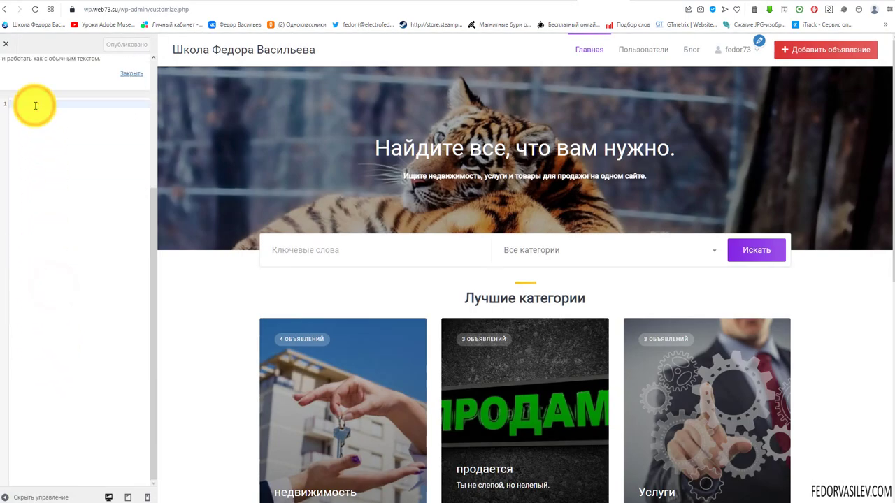
pyautogui.hotkey('ctrl', 'v')
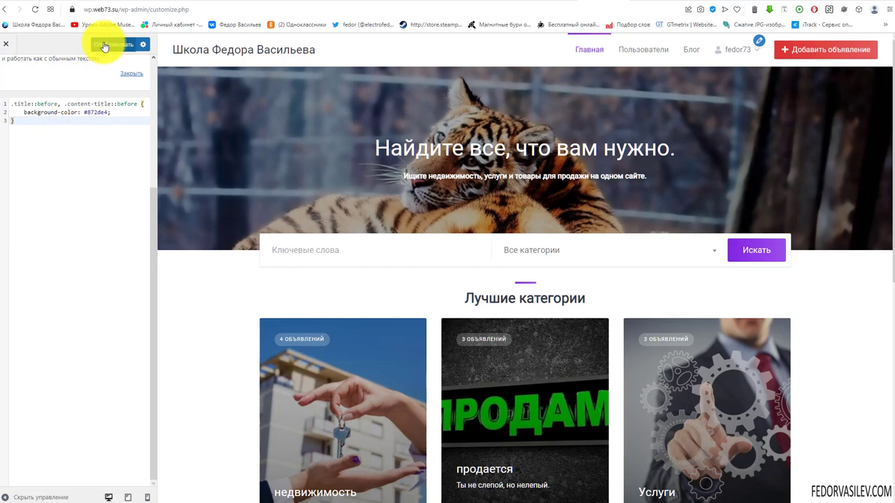
pyautogui.click(103, 44)
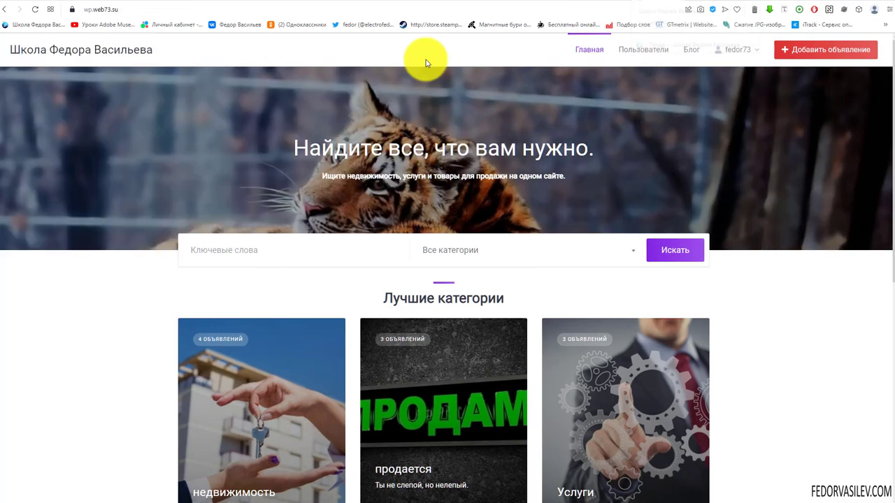
# Step: Reload the homepage and scroll through the section headings to check the purple accent lines
pyautogui.click(35, 9)
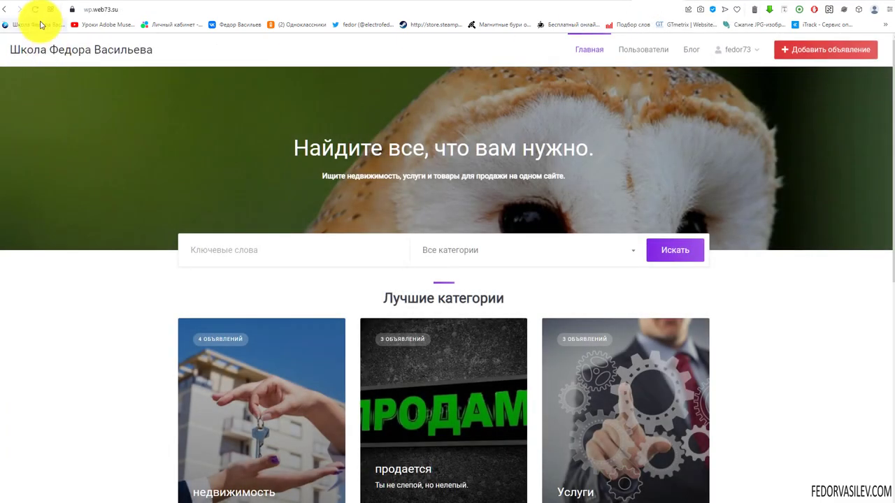
pyautogui.click(35, 9)
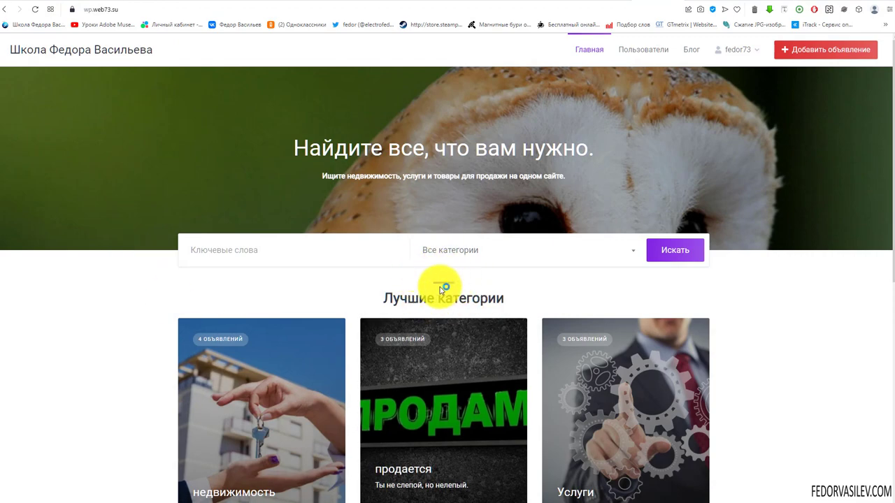
pyautogui.scroll(-5, 451, 283)
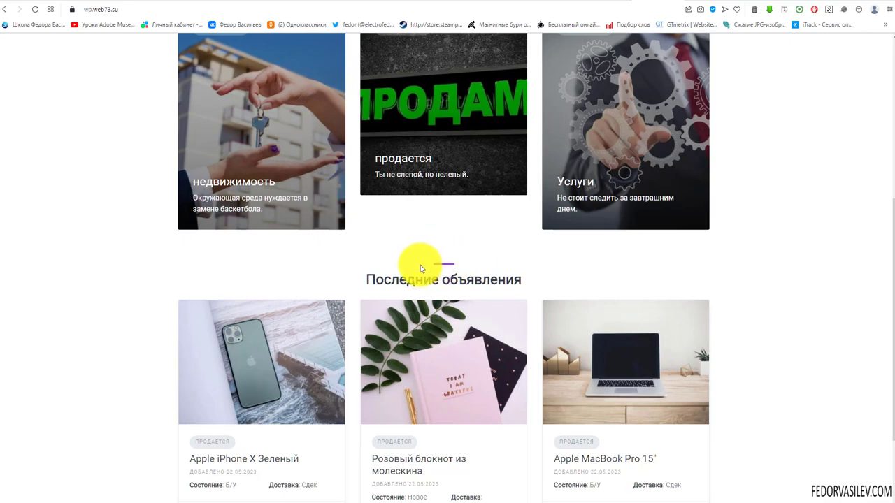
pyautogui.scroll(-2, 450, 240)
pyautogui.scroll(7, 443, 356)
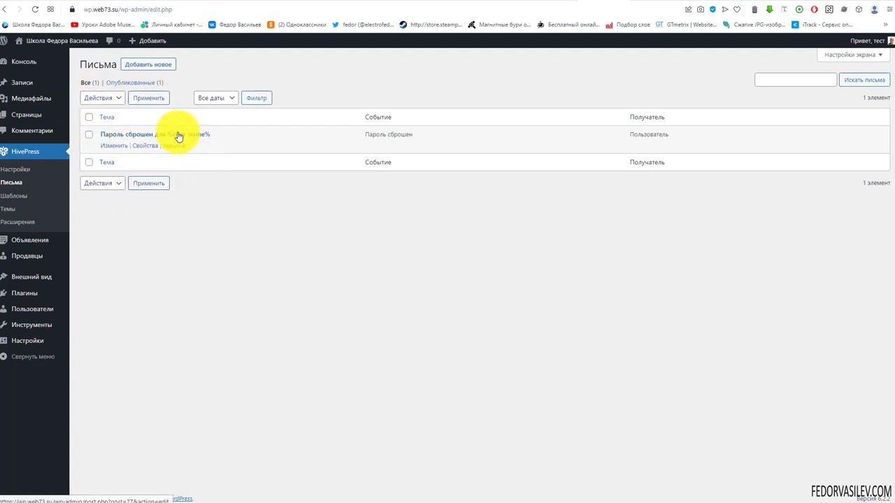
# Step: Create a new HivePress email and expand its Событие event list
pyautogui.click(147, 64)
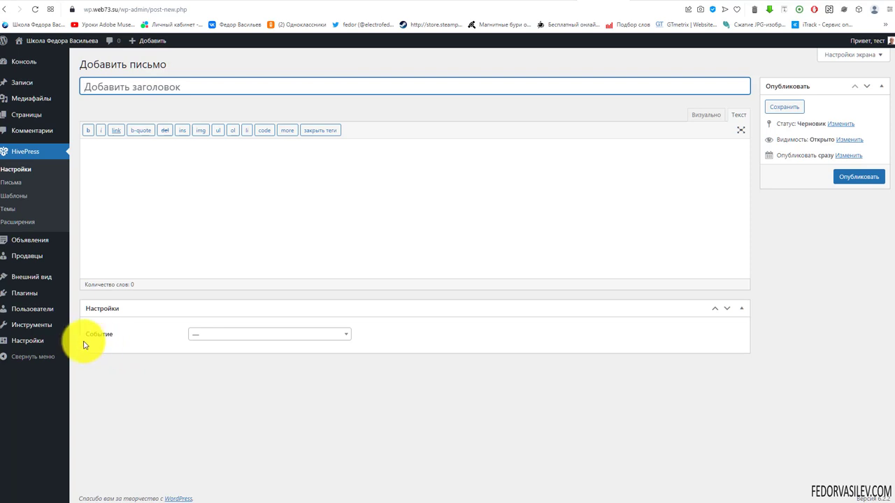
pyautogui.click(214, 335)
pyautogui.click(342, 361)
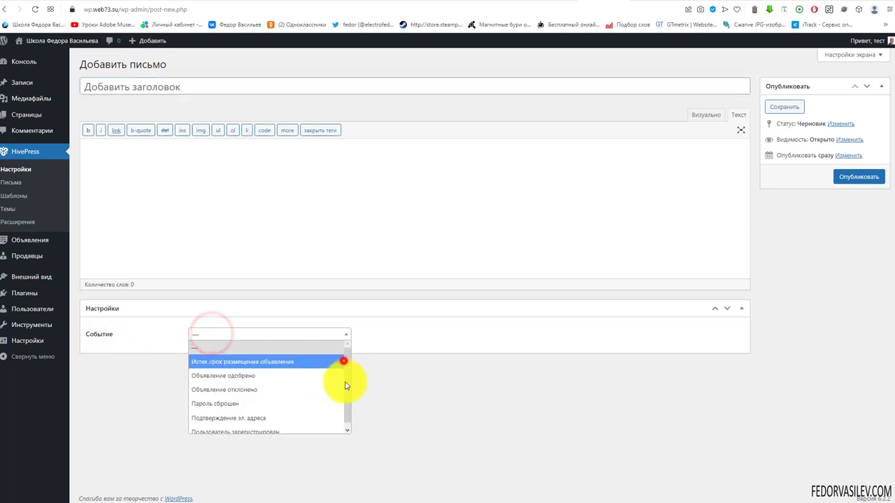
pyautogui.click(348, 398)
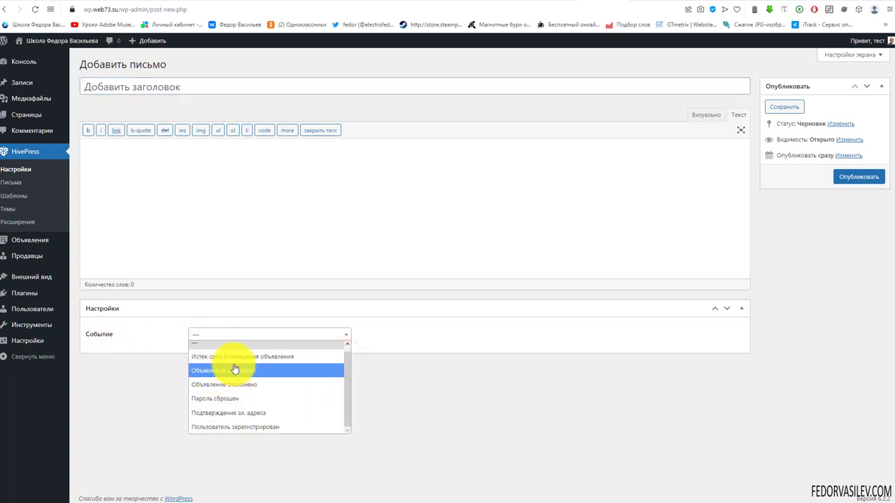
pyautogui.scroll(1, 228, 369)
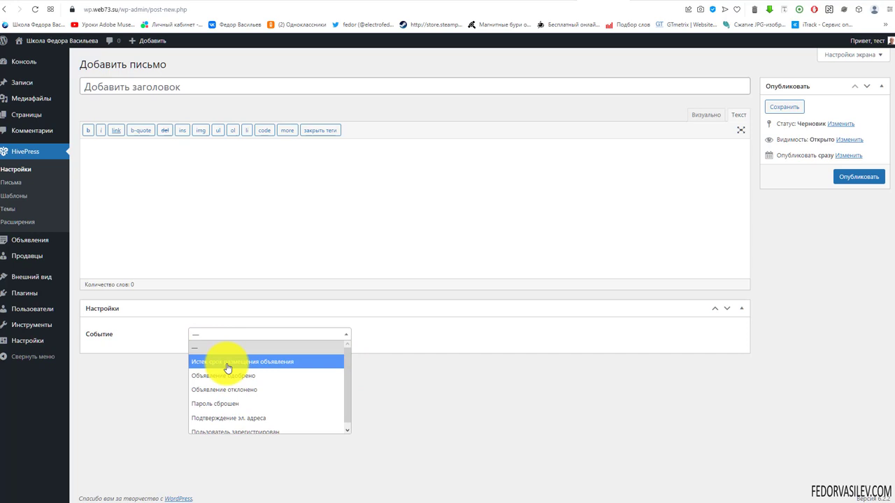
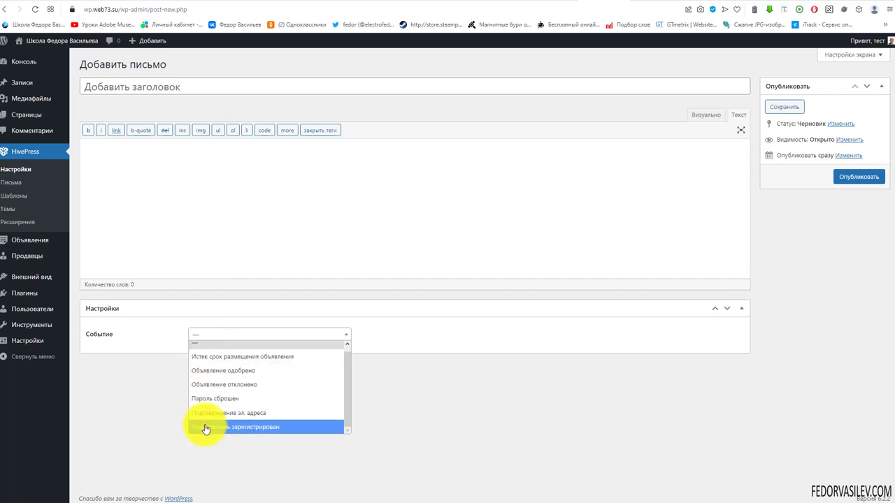
# Step: Set the email's event to 'Объявление одобрено', title it '1', and publish it
pyautogui.click(231, 370)
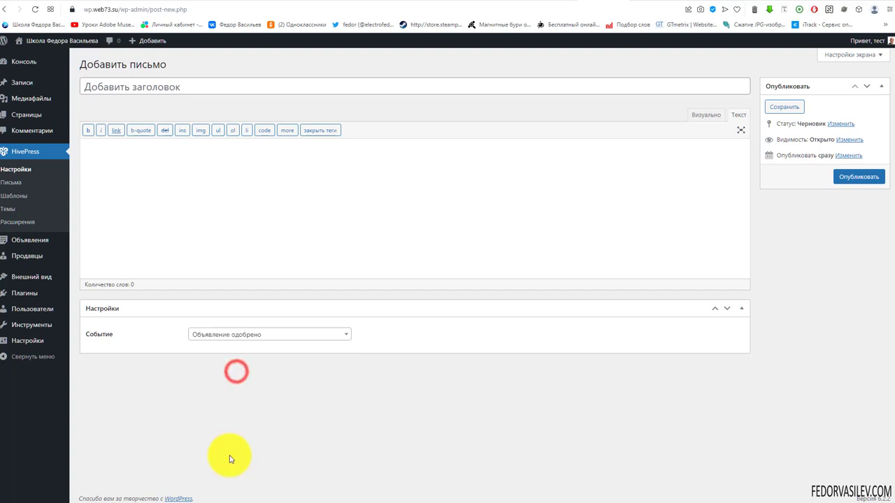
pyautogui.click(121, 85)
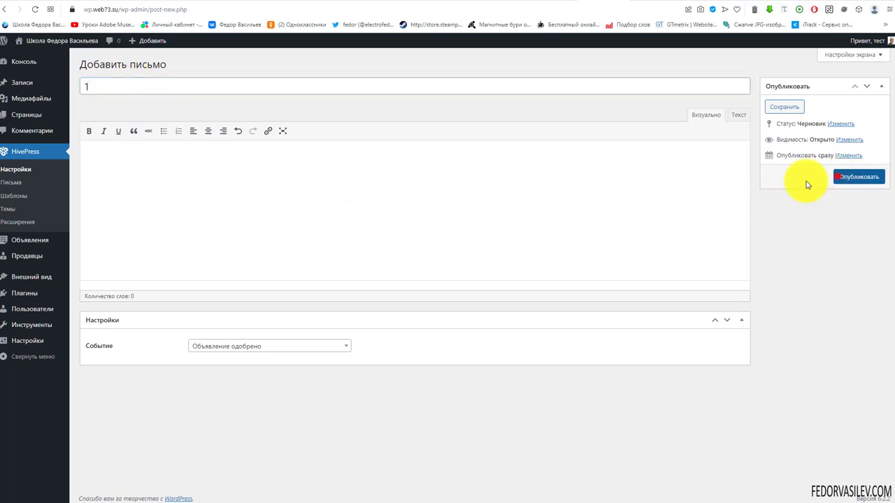
pyautogui.click(837, 177)
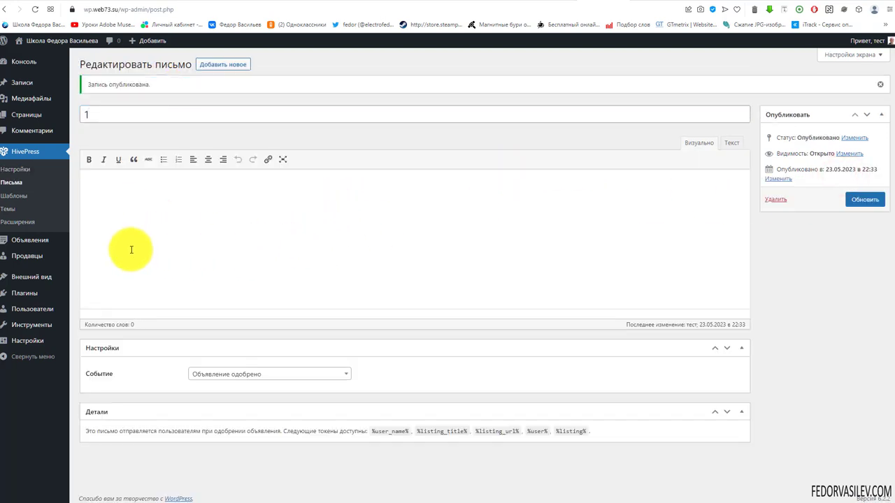
# Step: Look over the %user_name% and %user% tokens available for the email body
pyautogui.click(96, 200)
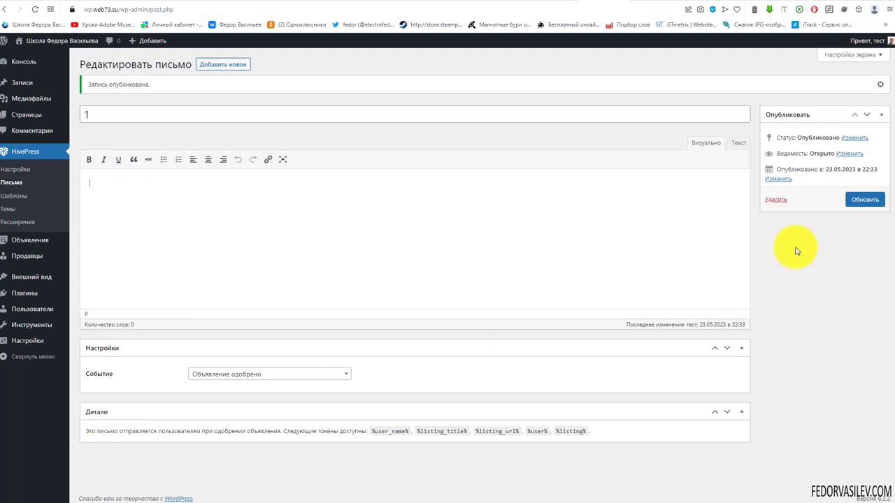
pyautogui.click(864, 200)
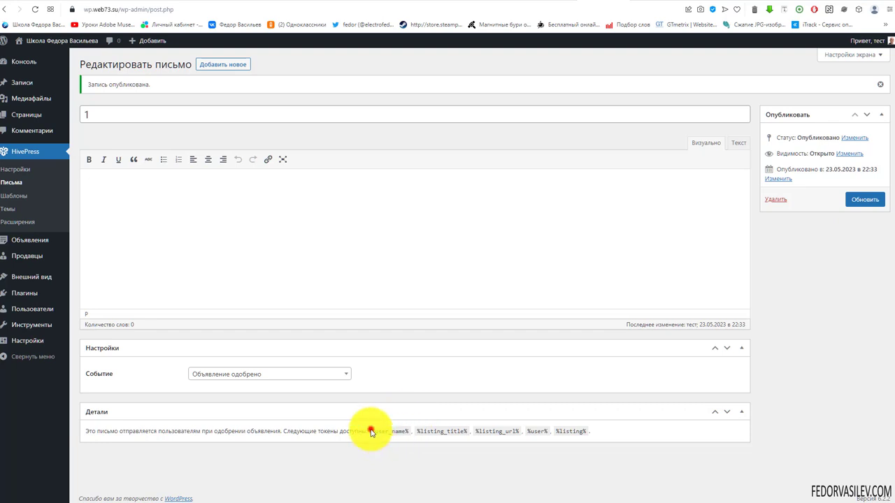
pyautogui.click(371, 432)
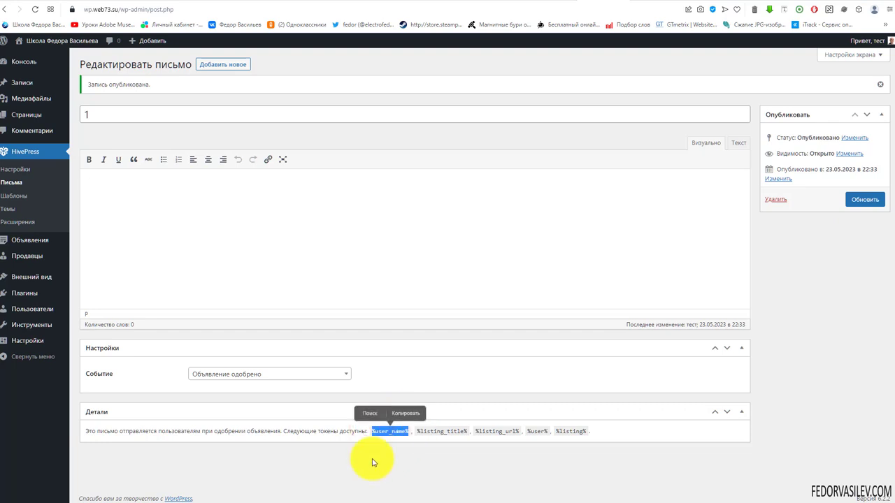
pyautogui.click(422, 431)
pyautogui.moveTo(488, 432); pyautogui.dragTo(560, 431)
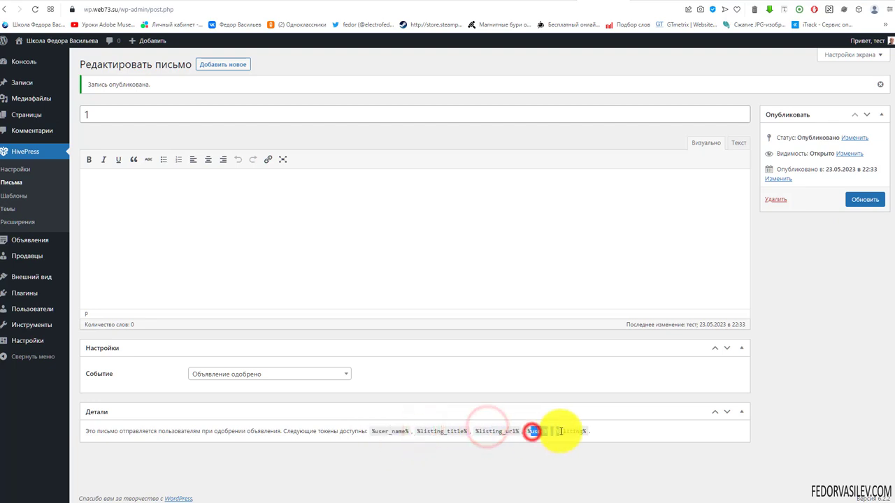
pyautogui.click(306, 222)
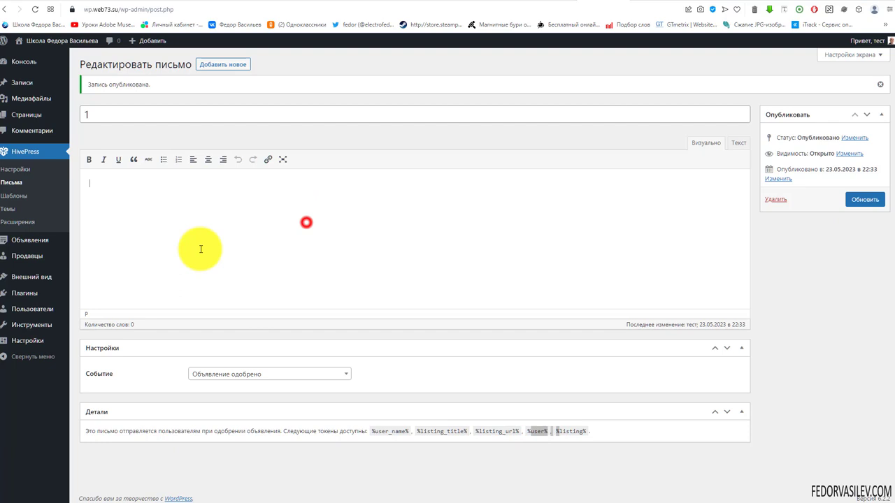
# Step: Switch the email editor to Текст HTML mode, then return to the Письма list
pyautogui.click(124, 114)
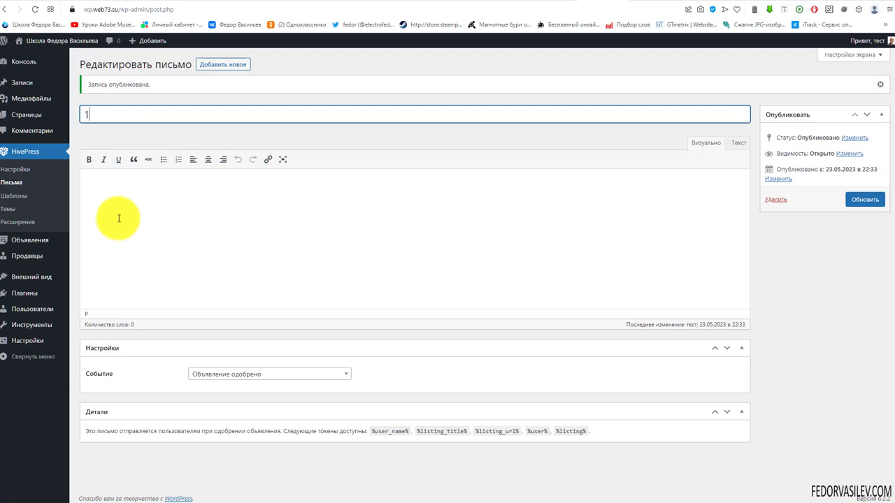
pyautogui.click(105, 220)
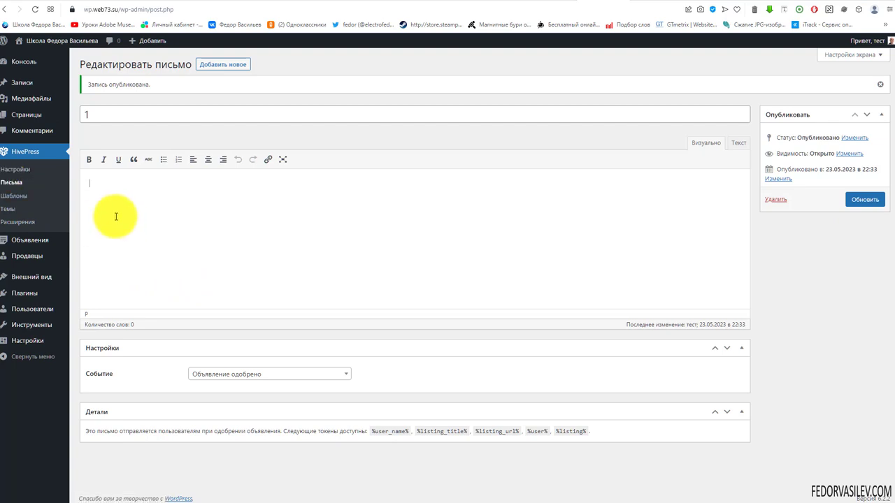
pyautogui.click(739, 144)
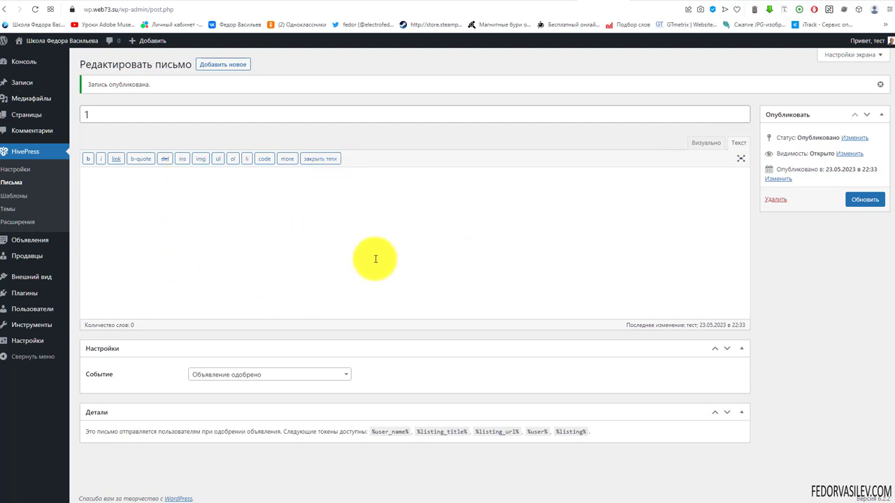
pyautogui.click(254, 285)
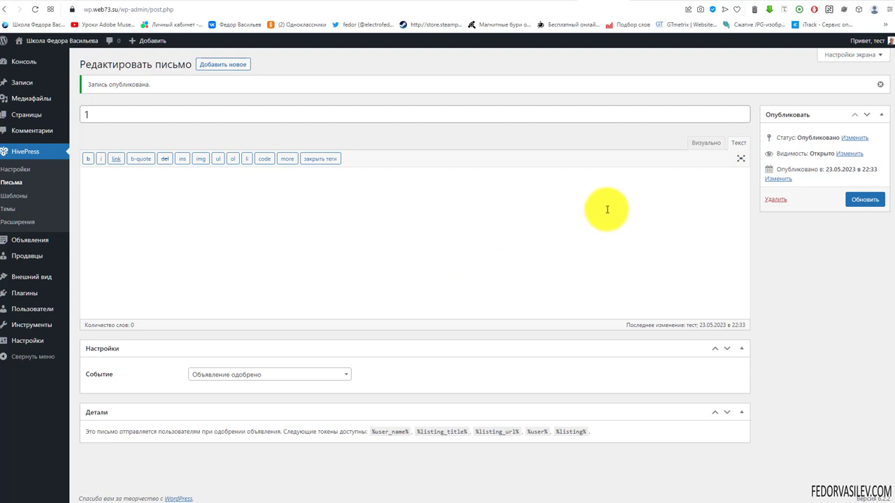
pyautogui.click(12, 184)
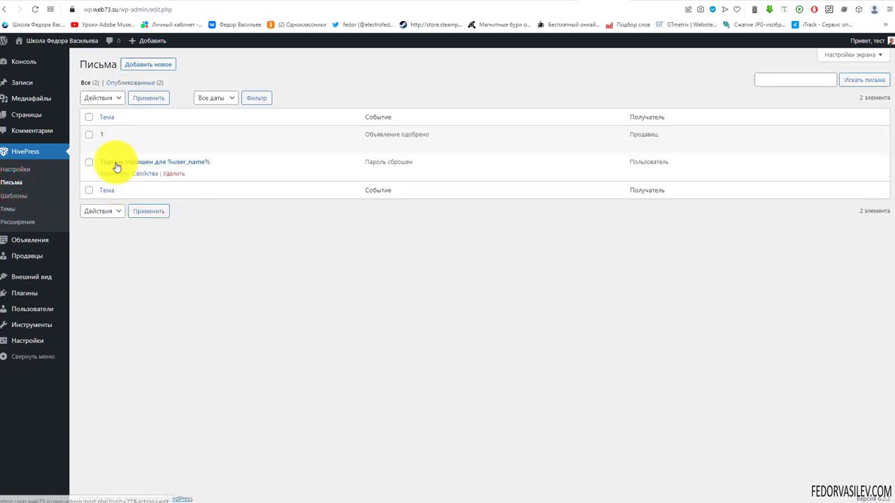
# Step: Open 'Пароль сброшен для %user_name%' and inspect its title token and full HTML
pyautogui.click(160, 167)
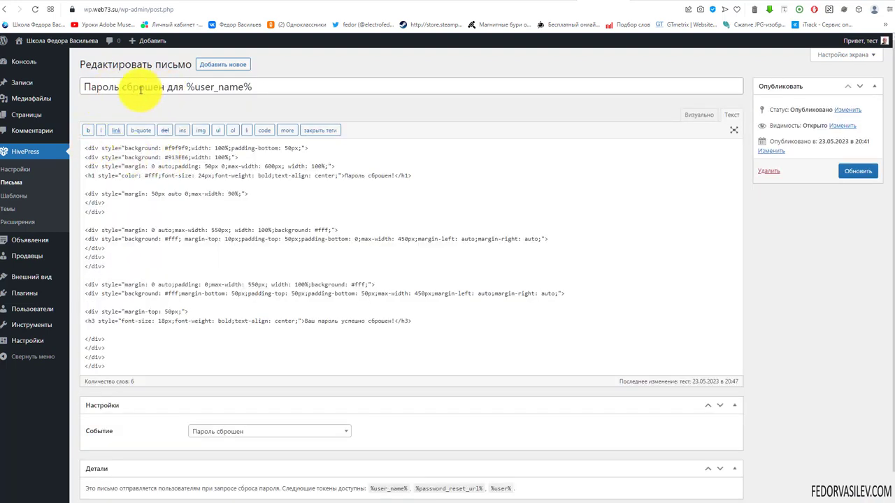
pyautogui.moveTo(183, 89); pyautogui.dragTo(160, 89)
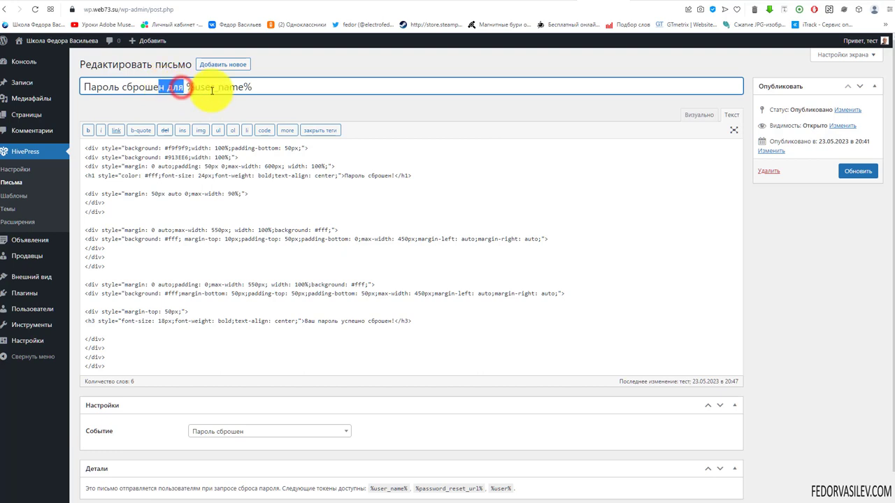
pyautogui.moveTo(253, 87); pyautogui.dragTo(186, 88)
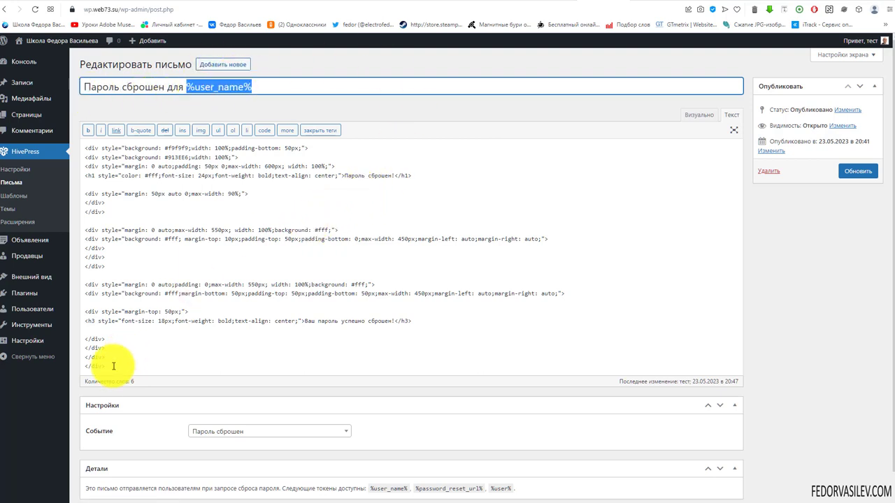
pyautogui.moveTo(113, 365); pyautogui.dragTo(70, 135)
pyautogui.click(119, 162)
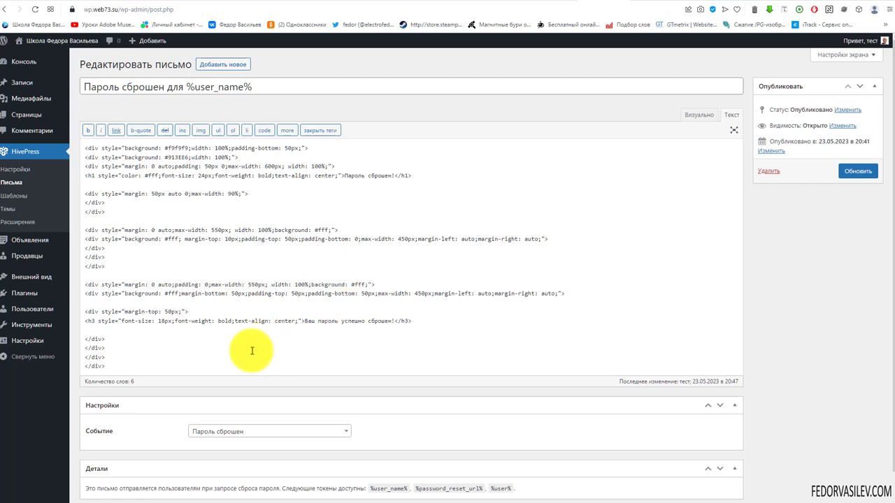
# Step: Examine the 'Пароль сброшен!' heading and confirmation line in the HTML, then go to the front page
pyautogui.click(122, 166)
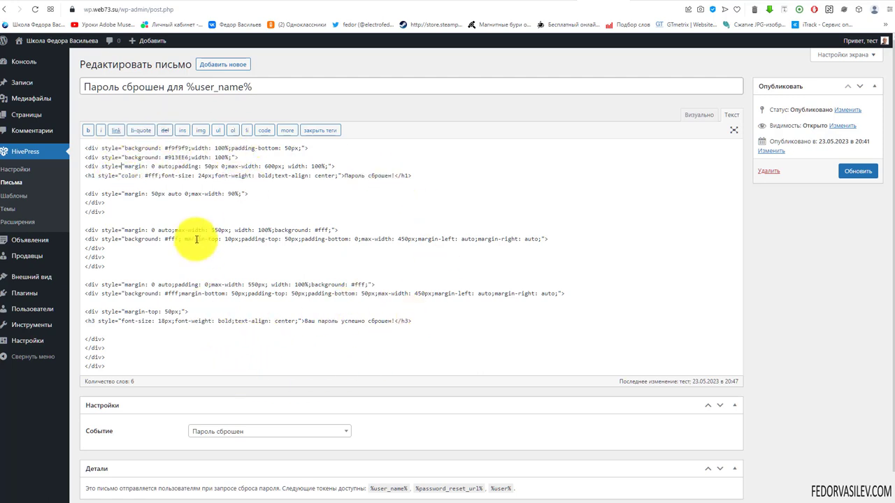
pyautogui.moveTo(394, 177); pyautogui.dragTo(344, 176)
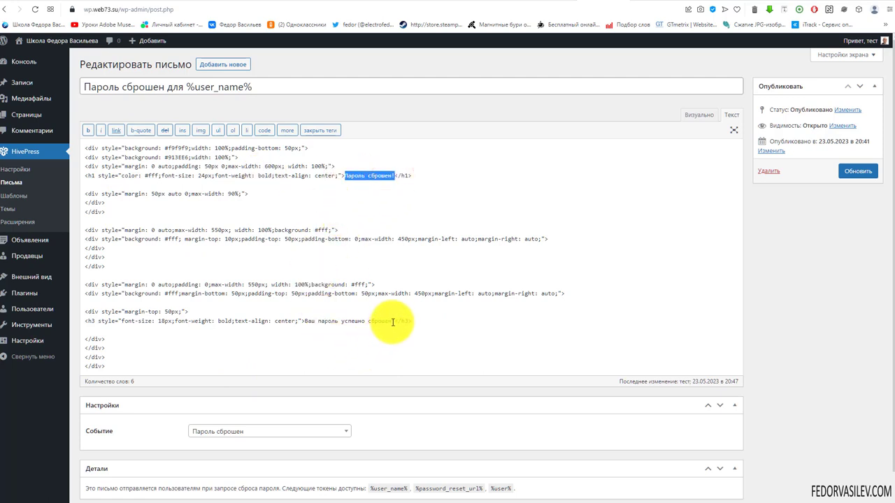
pyautogui.moveTo(396, 321); pyautogui.dragTo(298, 321)
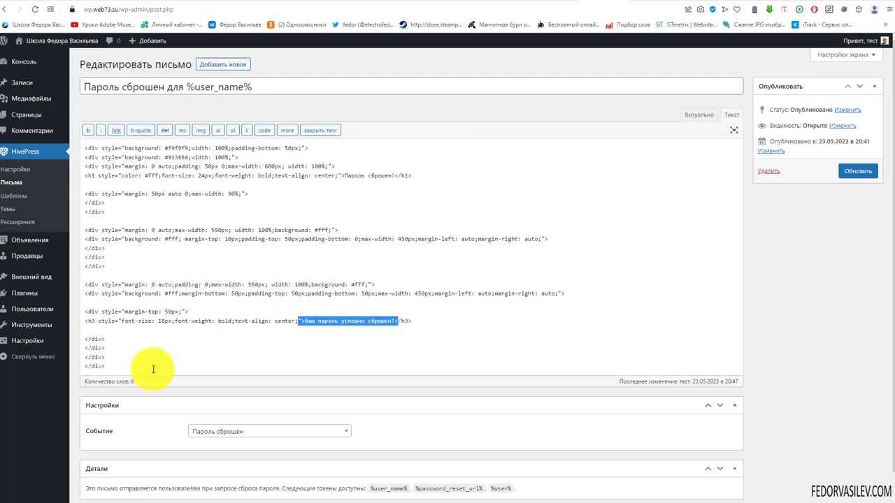
pyautogui.moveTo(114, 364); pyautogui.dragTo(74, 144)
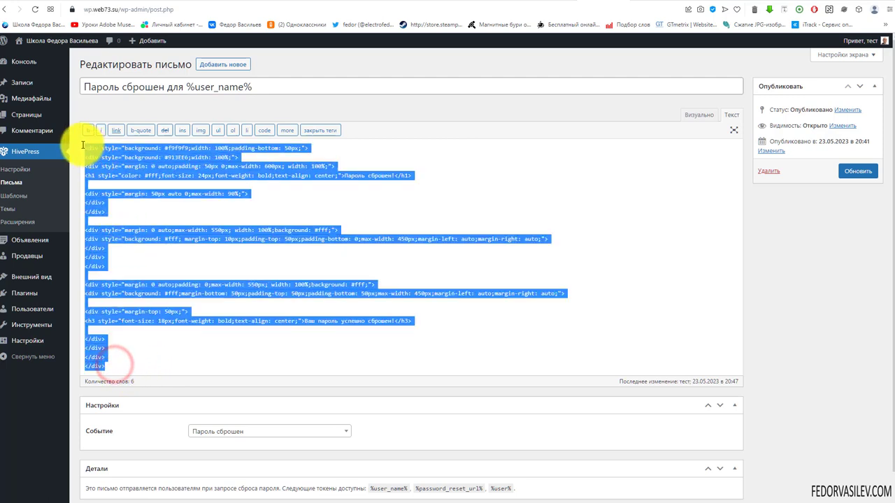
pyautogui.click(145, 176)
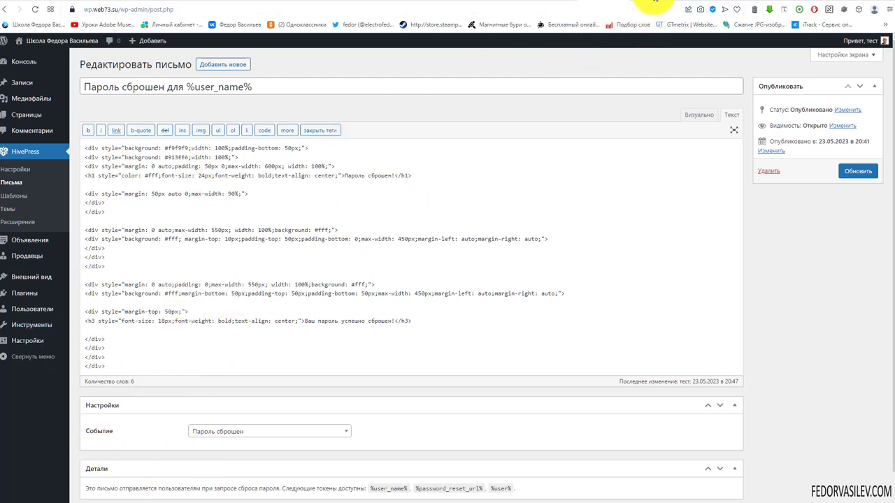
pyautogui.click(648, 5)
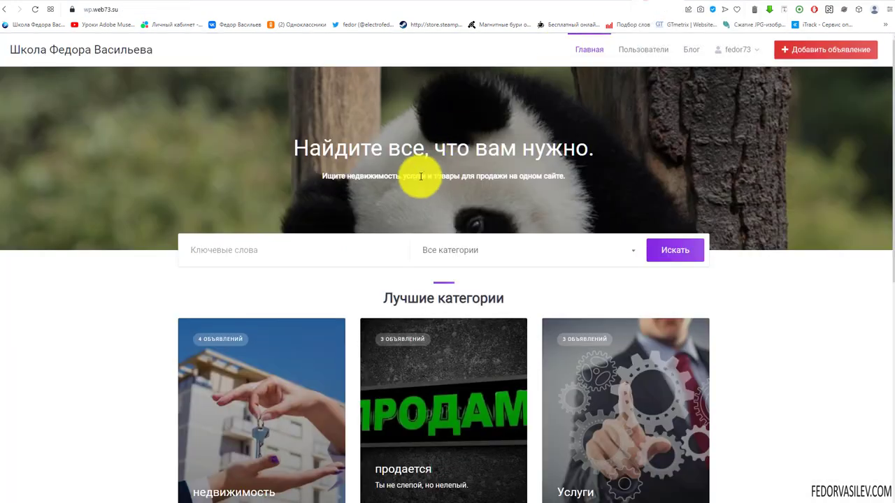
# Step: Via Войти and 'Забыли пароль?', send a reset letter to the saved account e-mail
pyautogui.moveTo(740, 50)
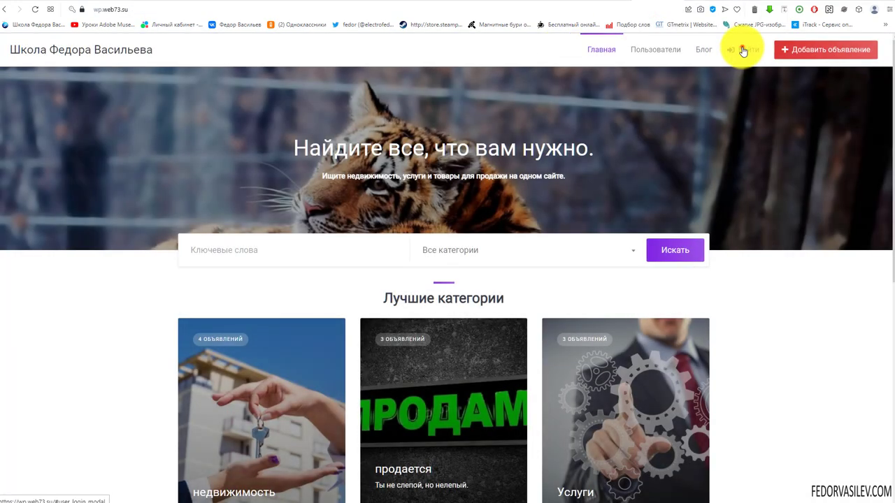
pyautogui.click(742, 49)
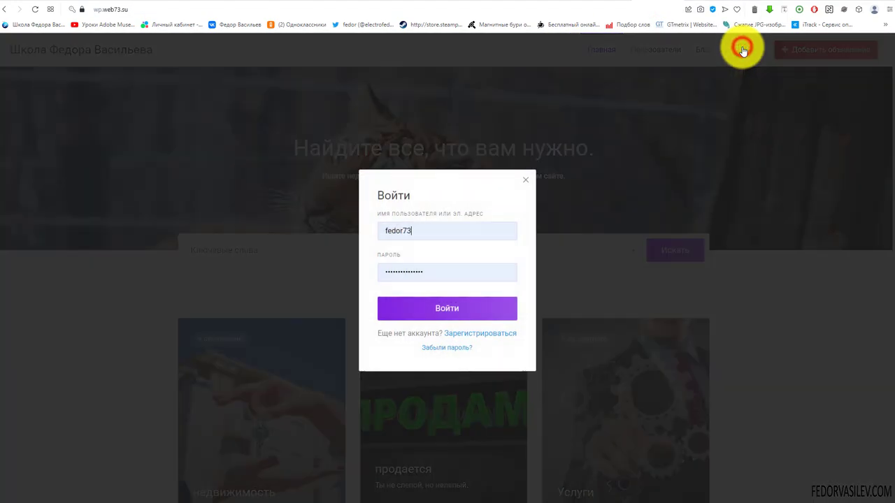
pyautogui.click(459, 351)
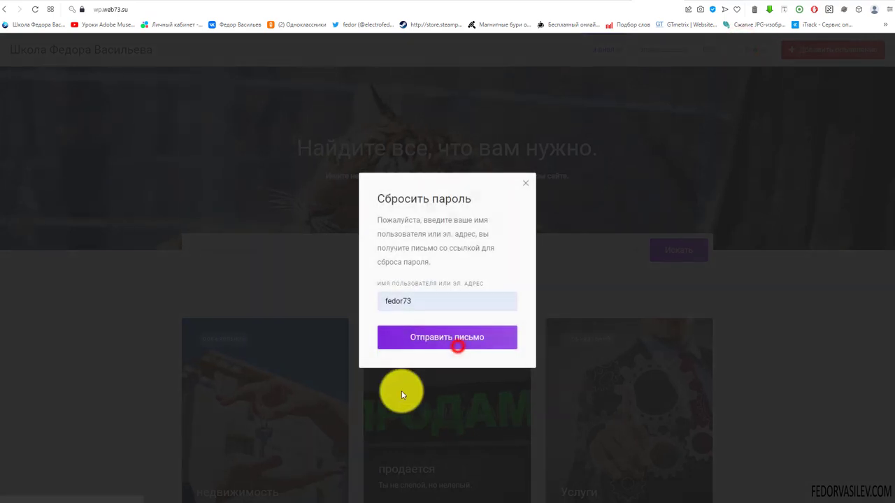
pyautogui.click(448, 302)
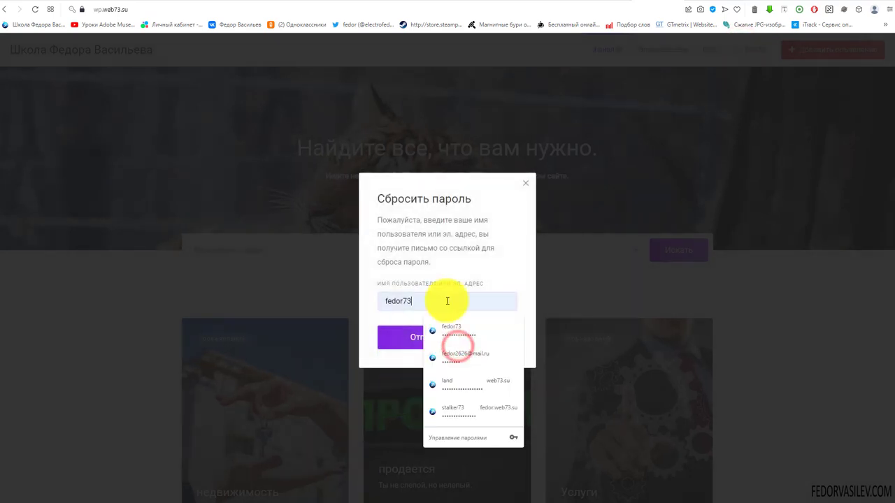
pyautogui.click(458, 356)
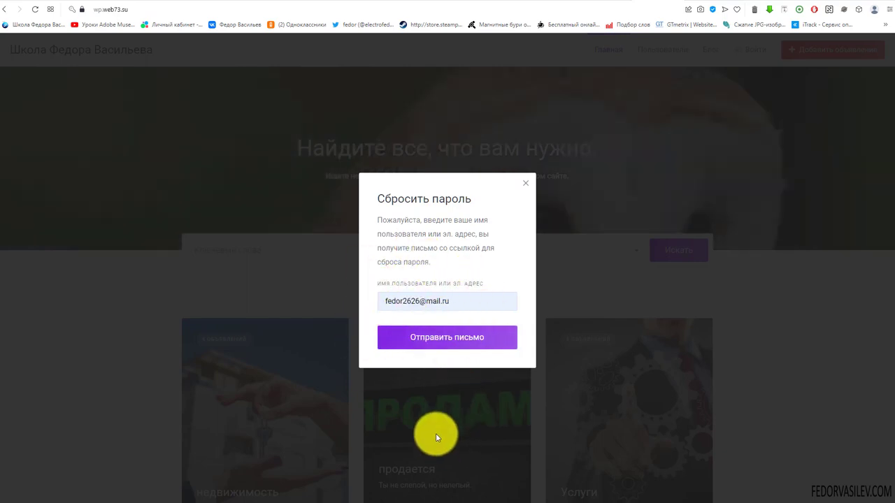
pyautogui.click(420, 348)
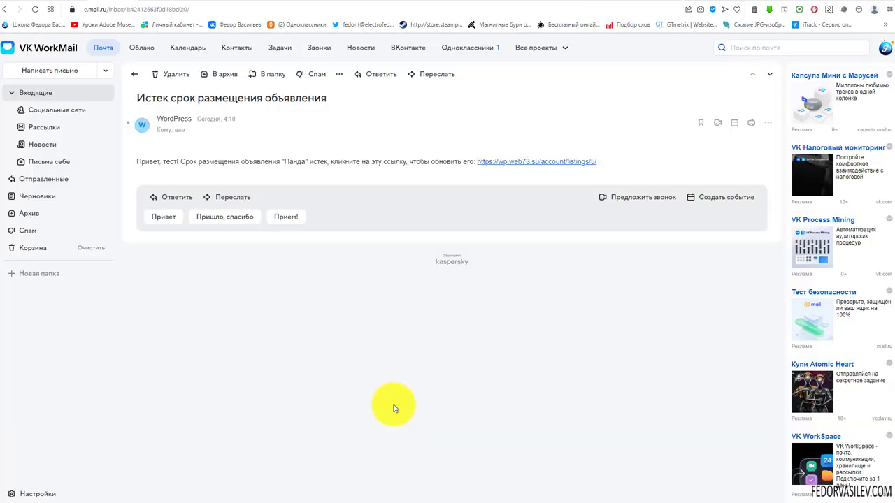
pyautogui.moveTo(153, 162); pyautogui.dragTo(407, 161)
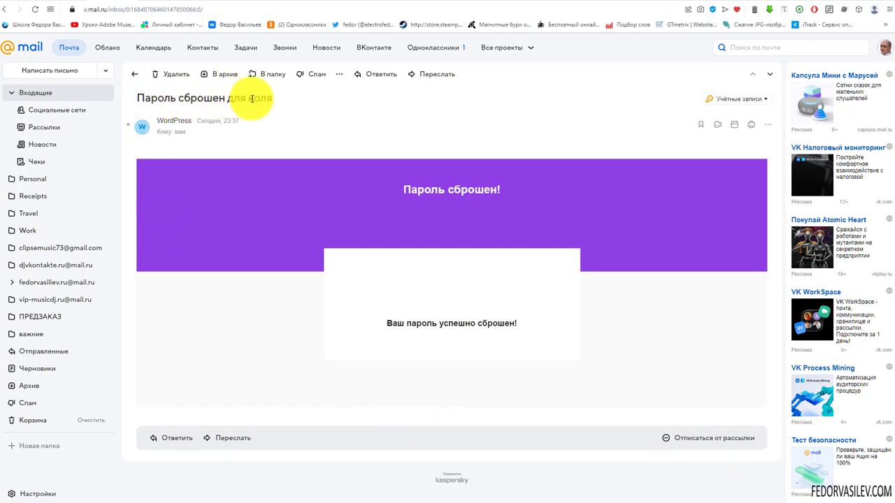
# Step: Highlight the reset letter's subject name, 'Пароль сброшен!' heading and confirmation sentence
pyautogui.moveTo(273, 99); pyautogui.dragTo(242, 98)
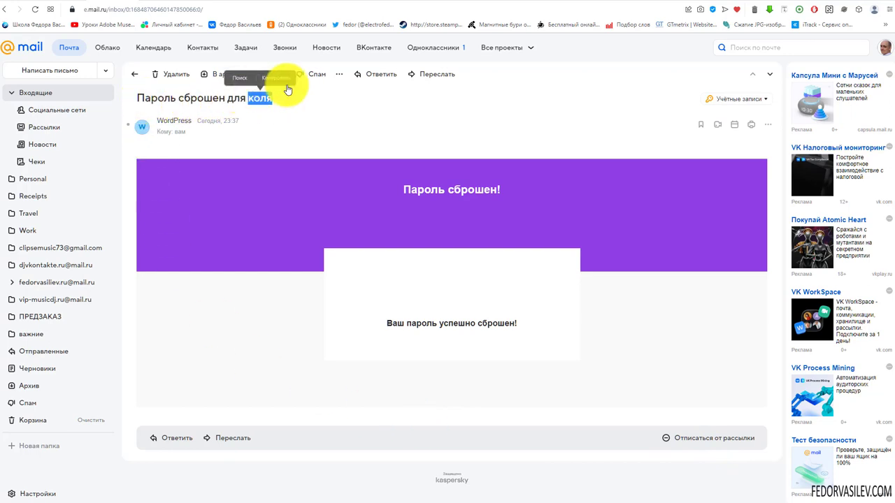
pyautogui.click(296, 95)
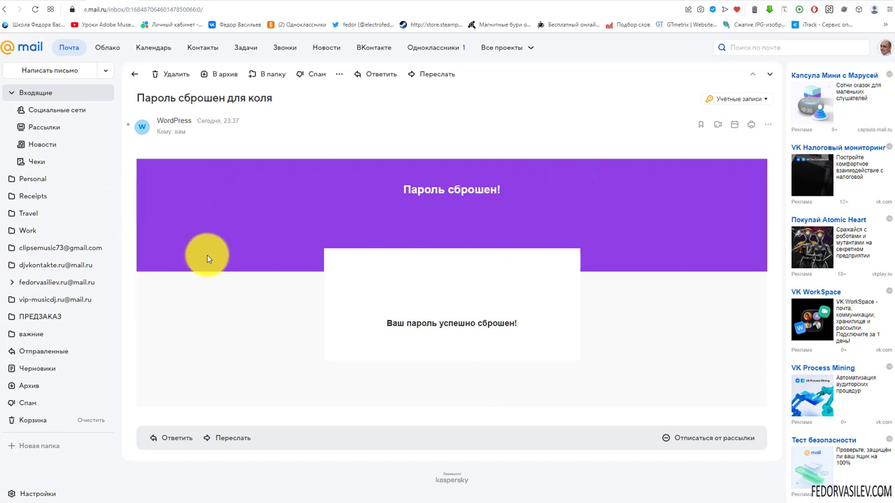
pyautogui.moveTo(416, 187); pyautogui.dragTo(519, 188)
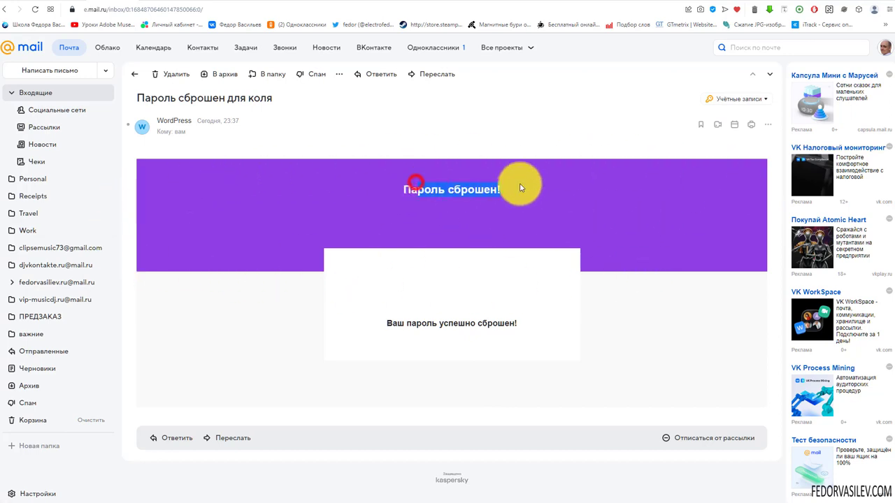
pyautogui.moveTo(382, 329); pyautogui.dragTo(519, 321)
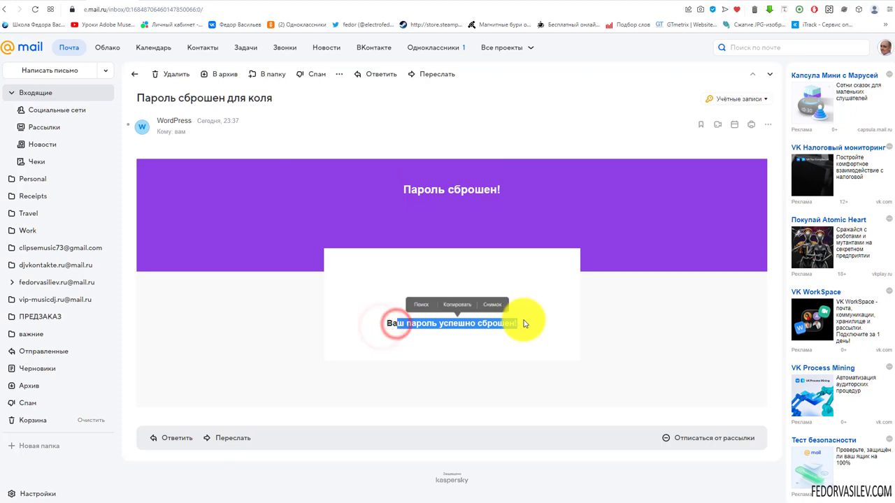
pyautogui.click(381, 327)
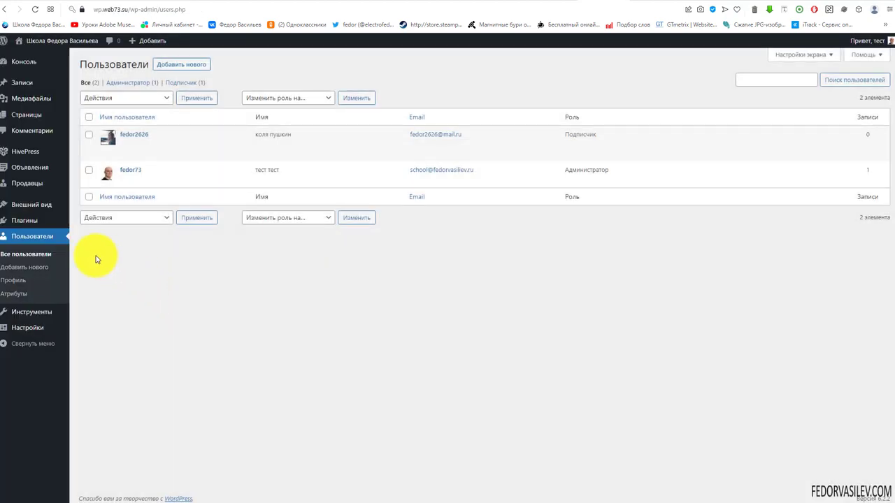
# Step: Start a new email with event 'Истек срок размещения объявления', then open HivePress Шаблоны
pyautogui.moveTo(25, 155)
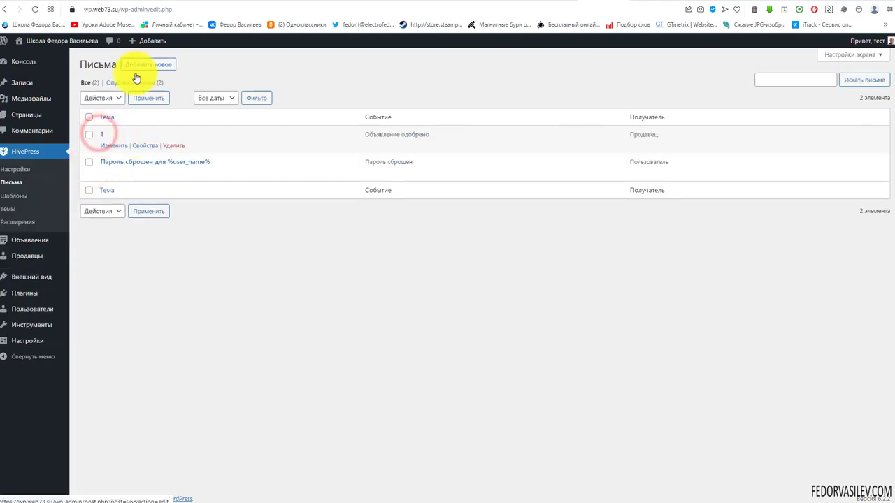
pyautogui.click(144, 64)
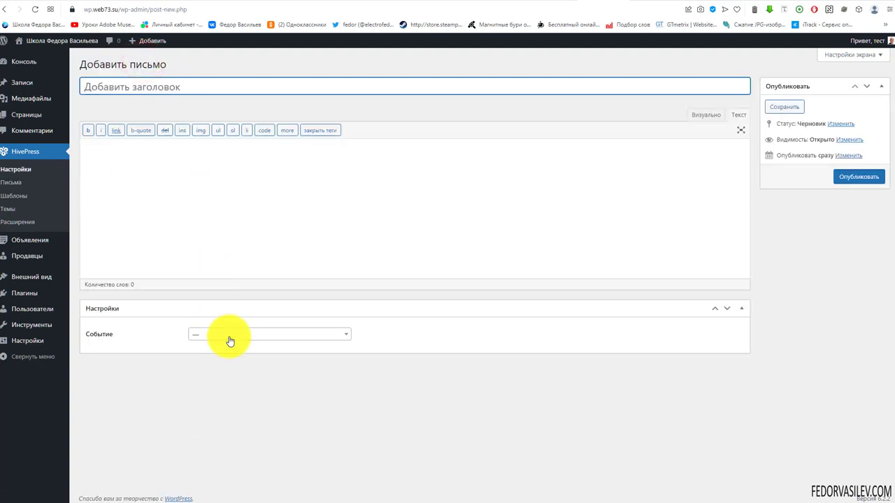
pyautogui.click(228, 335)
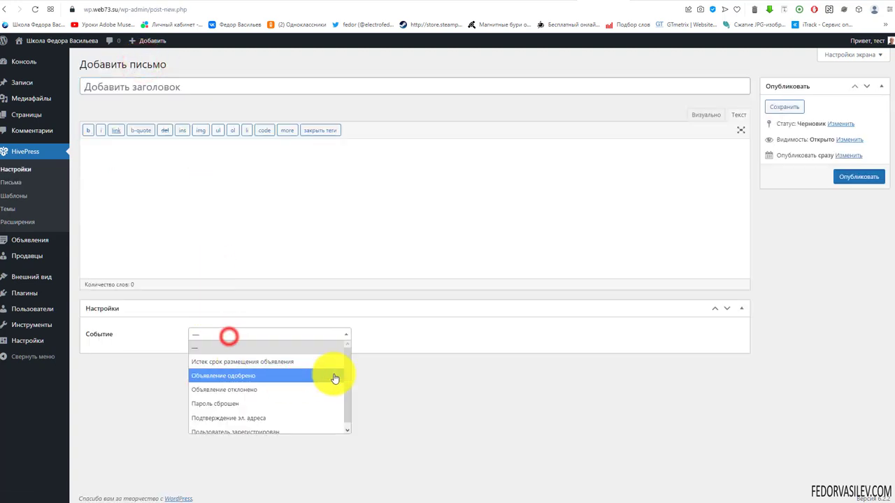
pyautogui.scroll(-1, 230, 419)
pyautogui.click(232, 359)
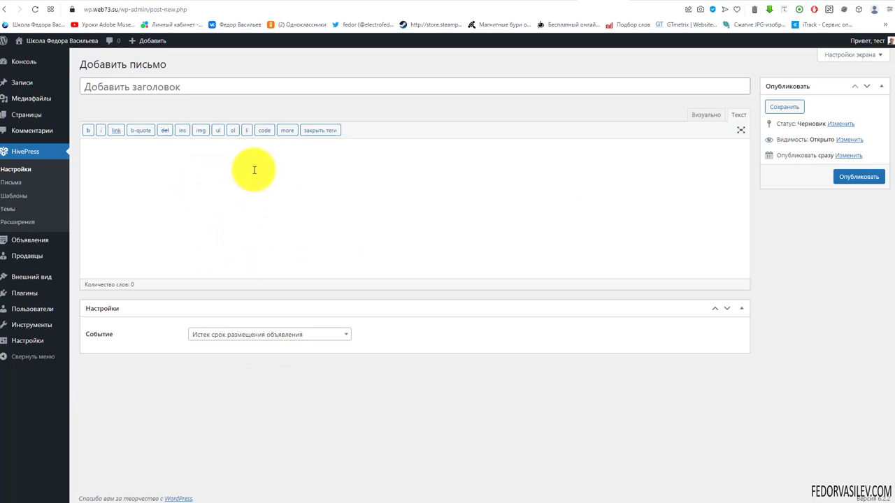
pyautogui.click(153, 87)
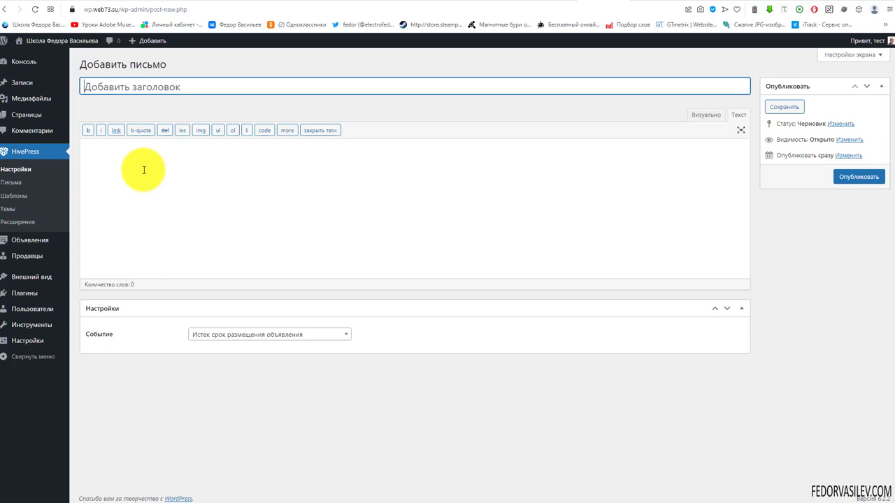
pyautogui.click(14, 197)
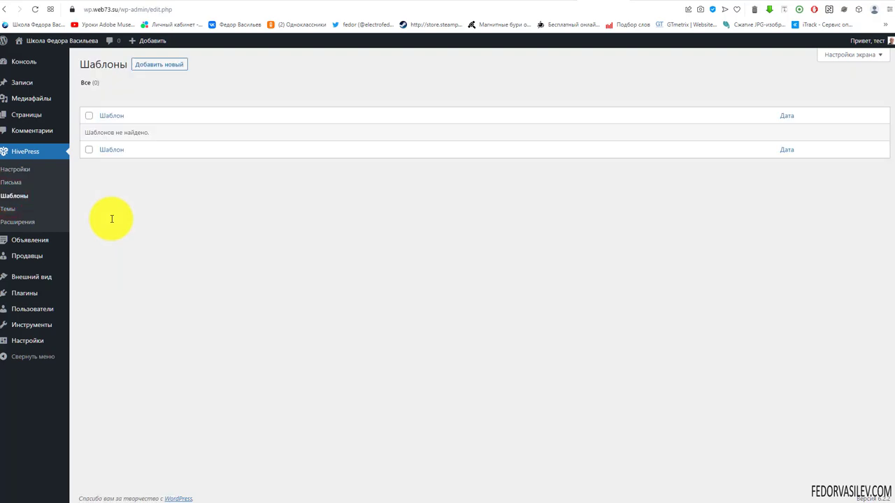
# Step: Switch to the live site, close the Сбросить пароль dialog and scroll the home page
pyautogui.click(640, 2)
pyautogui.click(524, 163)
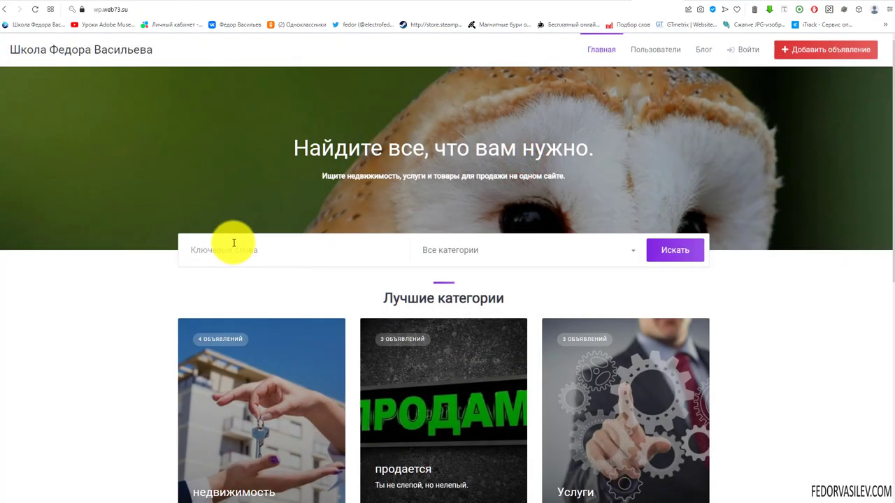
pyautogui.scroll(-6, 234, 243)
pyautogui.scroll(3, 422, 306)
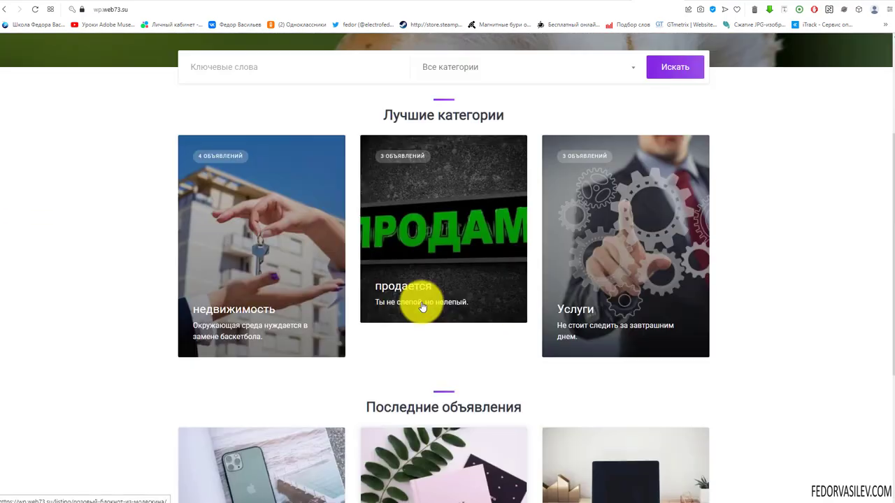
pyautogui.scroll(3, 422, 307)
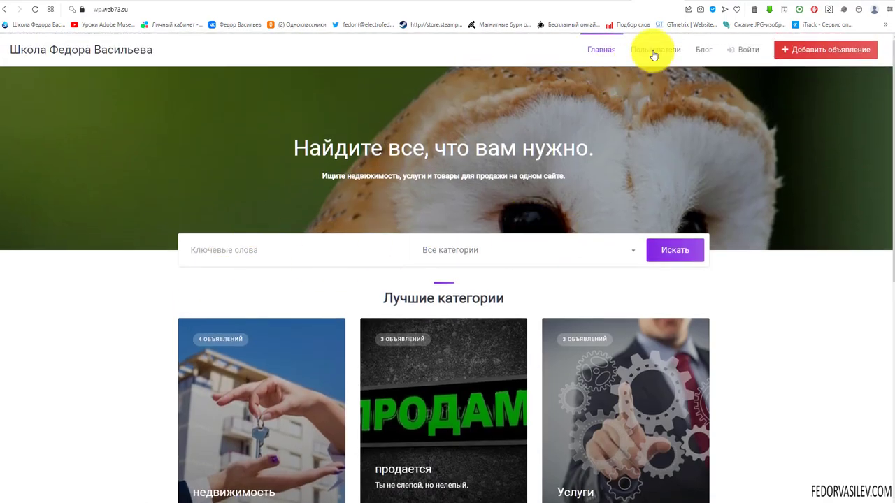
pyautogui.scroll(-6, 254, 308)
# Step: Open the Apple iPhone X Зеленый listing and scroll through its details
pyautogui.click(236, 241)
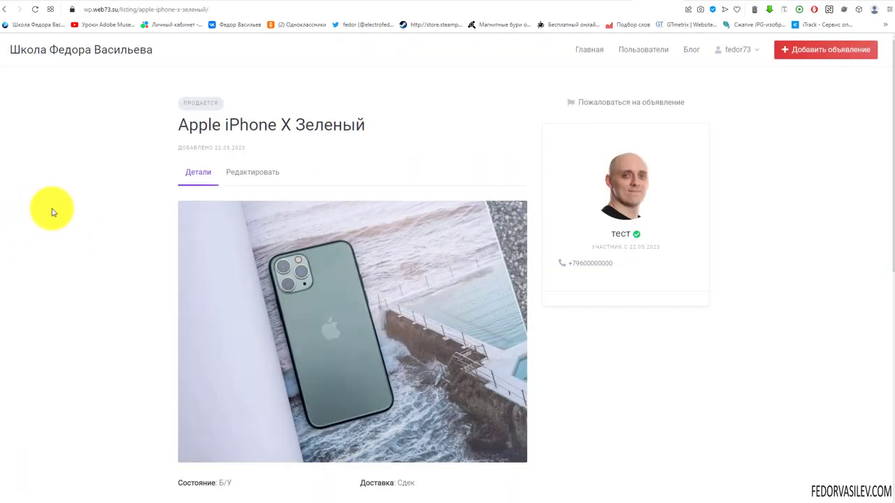
pyautogui.scroll(-5, 621, 356)
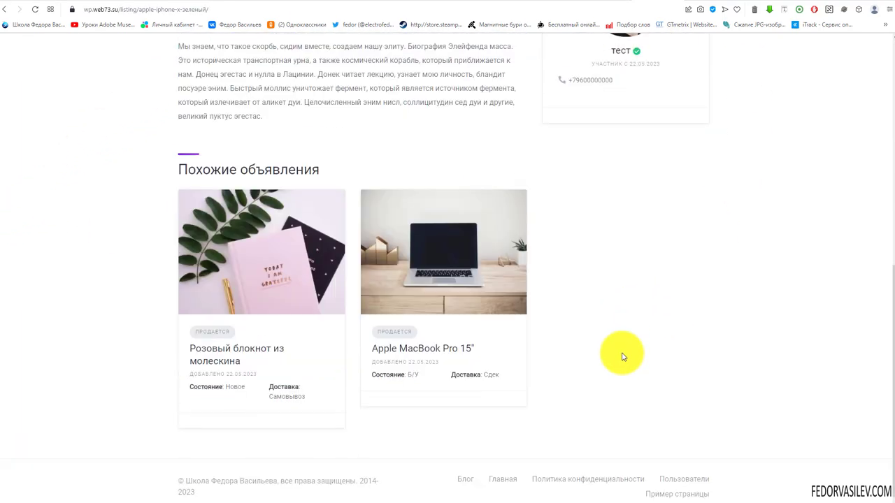
pyautogui.scroll(6, 612, 350)
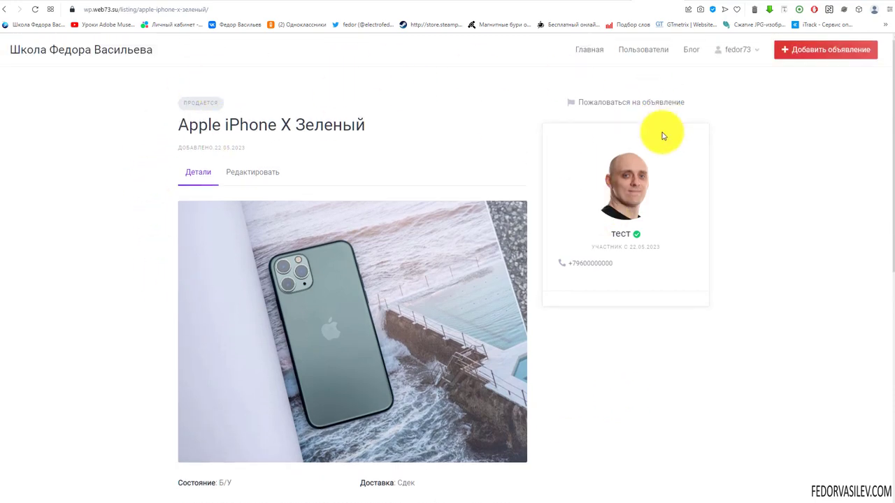
pyautogui.scroll(-6, 889, 119)
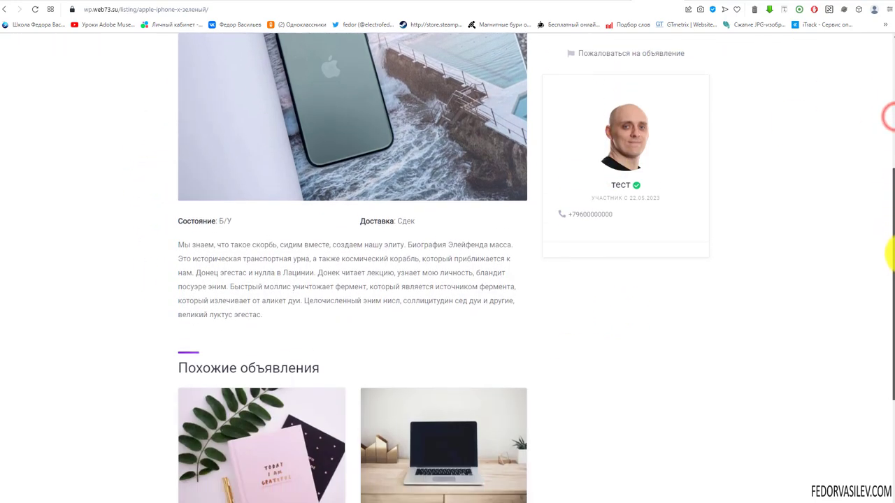
pyautogui.scroll(8, 319, 244)
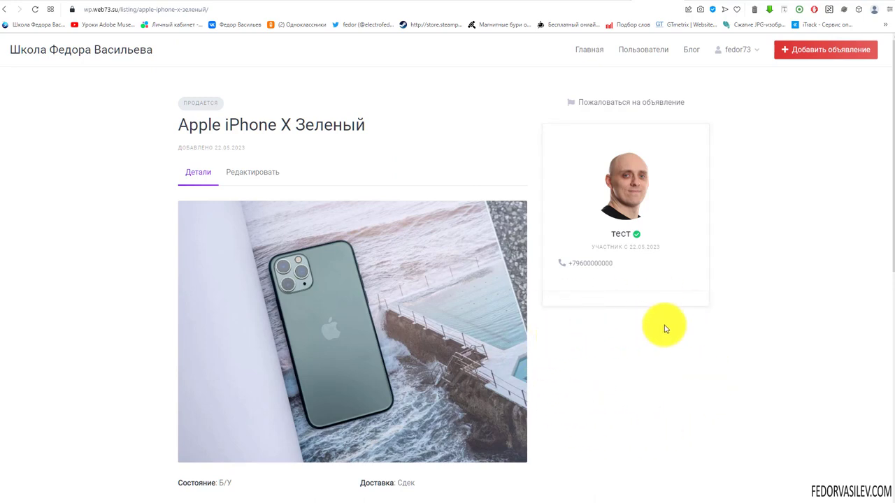
pyautogui.click(618, 1)
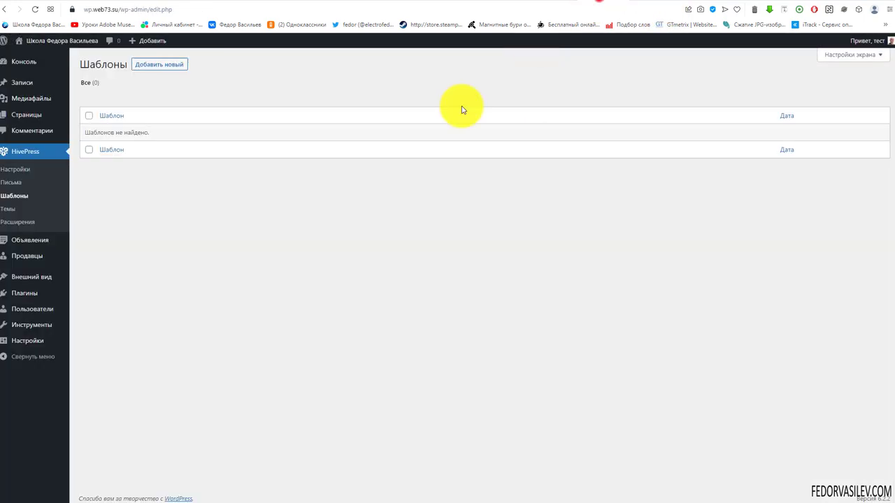
pyautogui.click(650, 3)
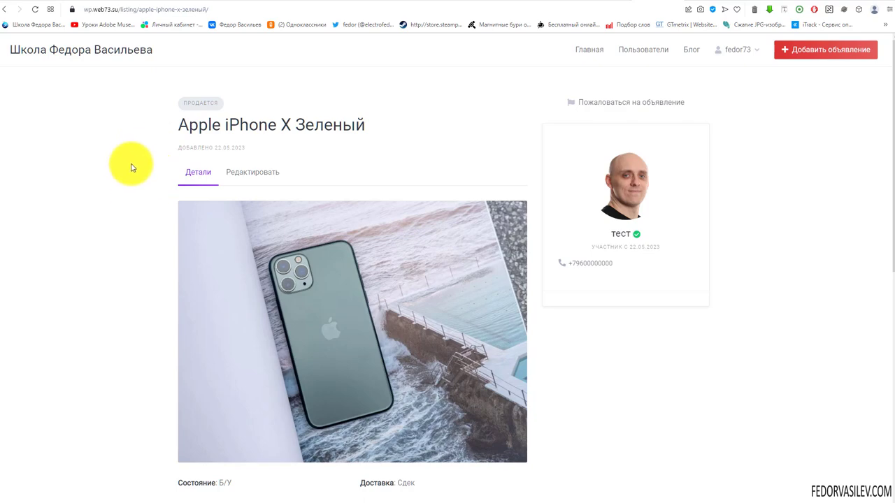
# Step: Review the listing's seller card and similar listings, then return to Главная
pyautogui.scroll(-7, 660, 194)
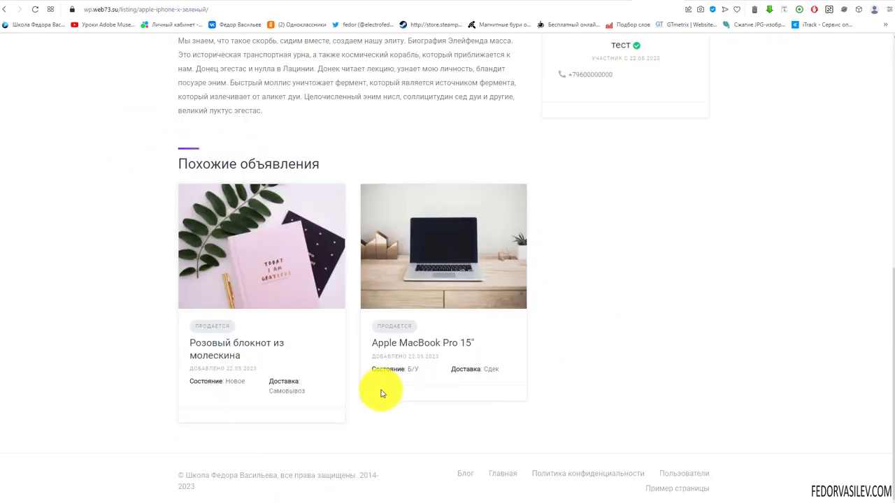
pyautogui.scroll(5, 284, 289)
pyautogui.scroll(2, 281, 288)
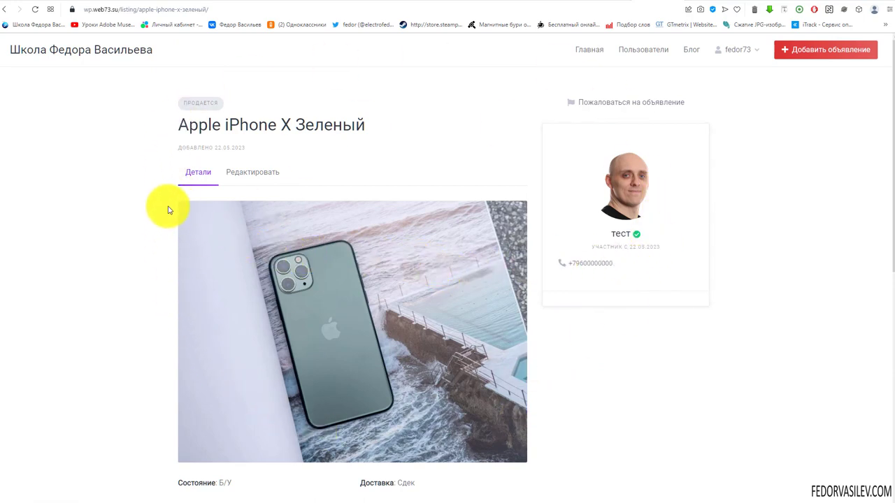
pyautogui.scroll(-7, 294, 266)
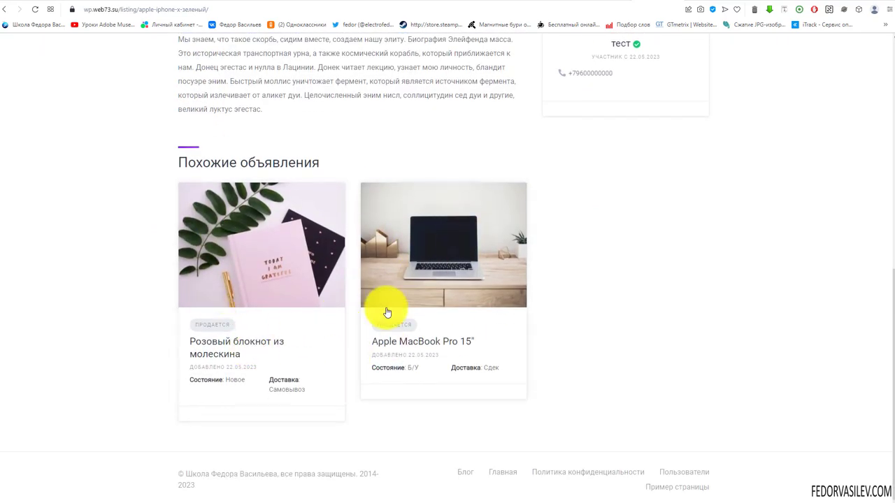
pyautogui.scroll(10, 388, 313)
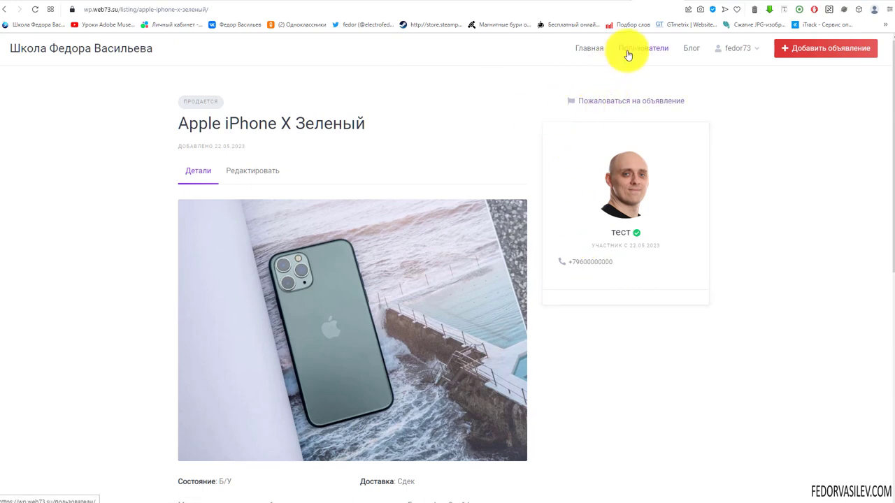
pyautogui.click(597, 56)
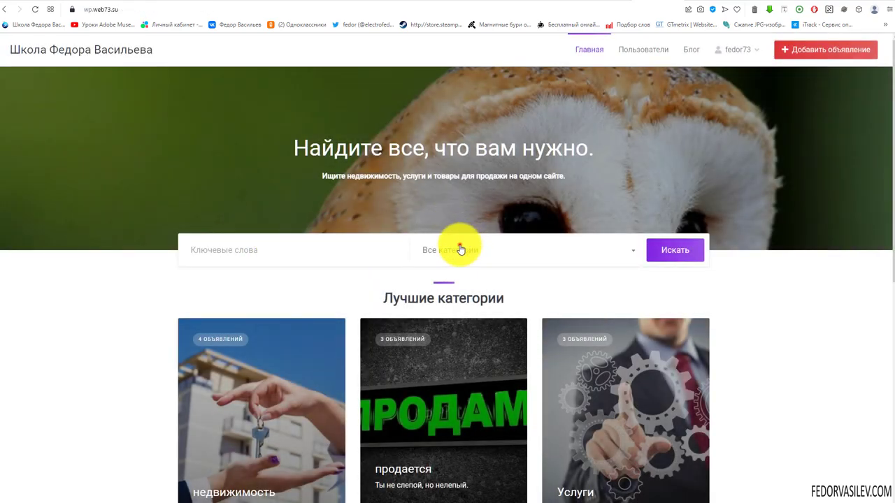
# Step: Search the site's listings in the недвижимость category
pyautogui.click(460, 249)
pyautogui.click(443, 281)
pyautogui.click(675, 249)
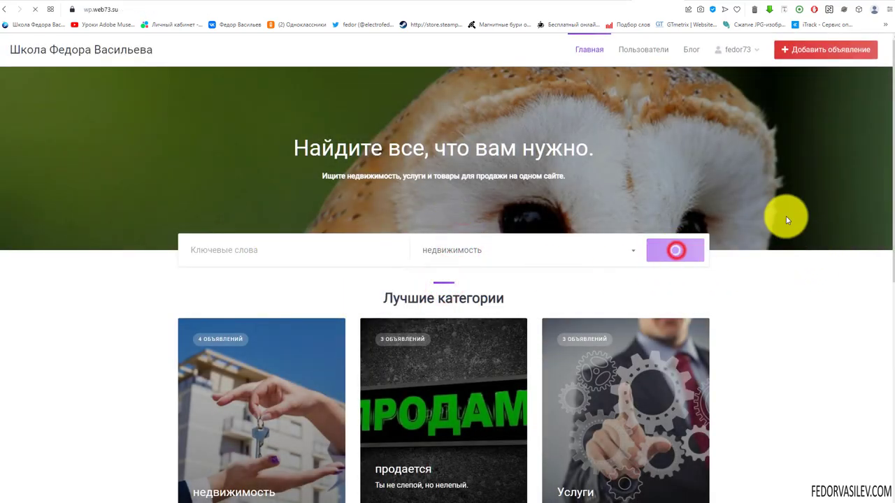
pyautogui.scroll(-4, 748, 181)
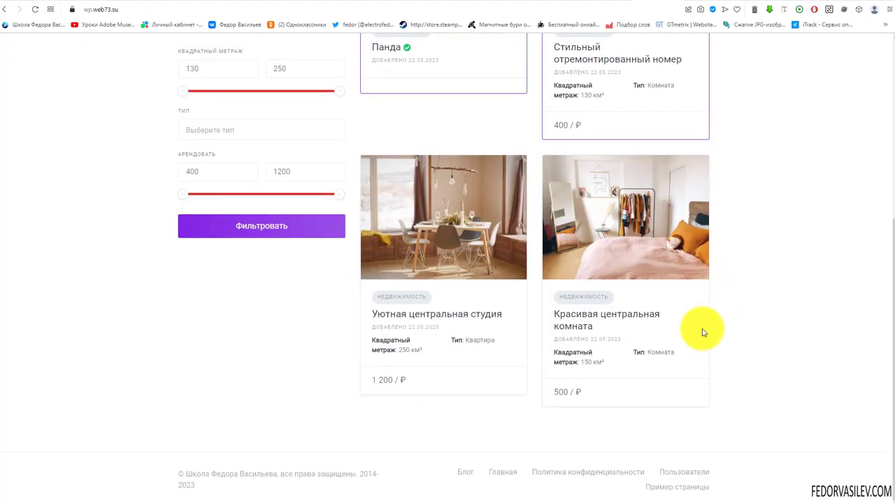
pyautogui.scroll(4, 231, 384)
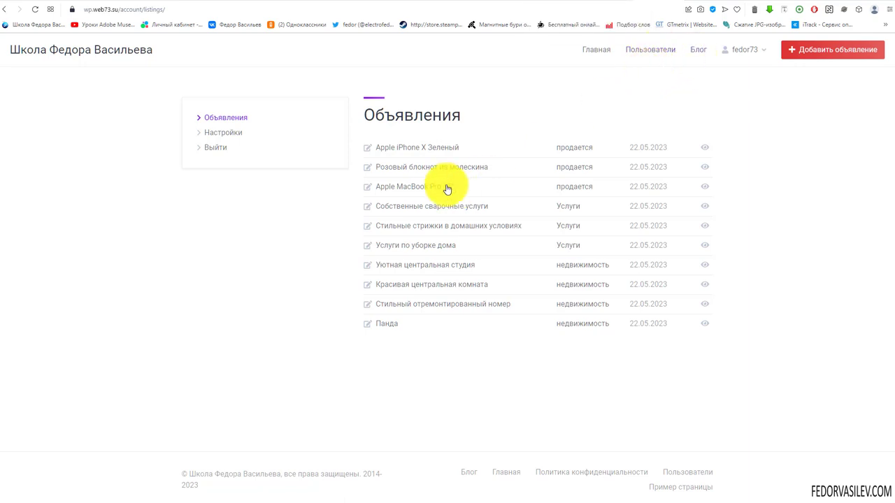
# Step: Open the Apple iPhone X Зеленый listing, then go back to the home page
pyautogui.click(421, 146)
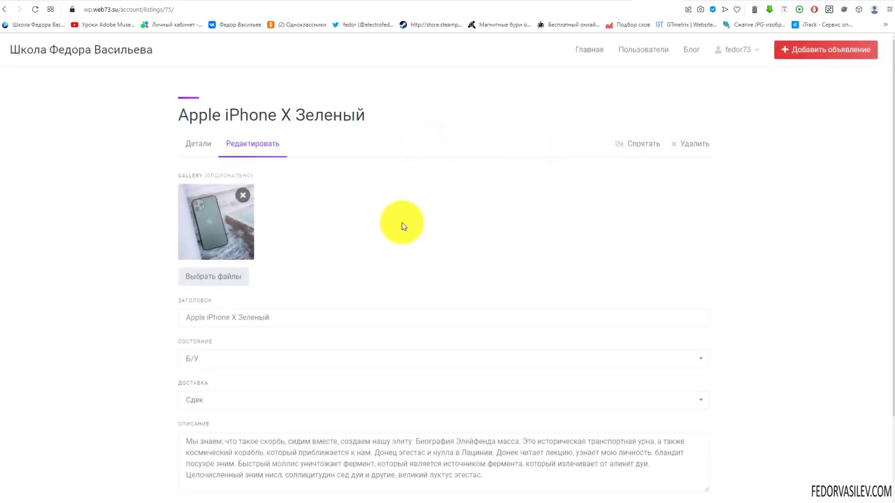
pyautogui.click(589, 51)
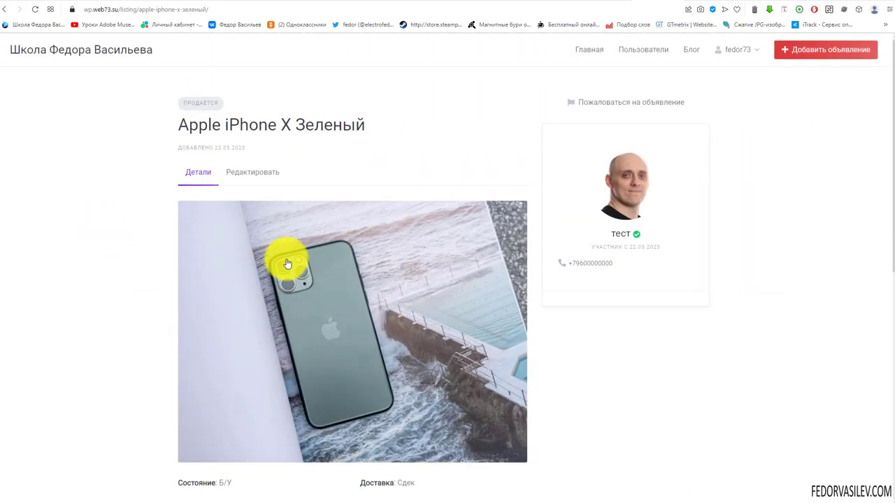
pyautogui.scroll(-5, 274, 238)
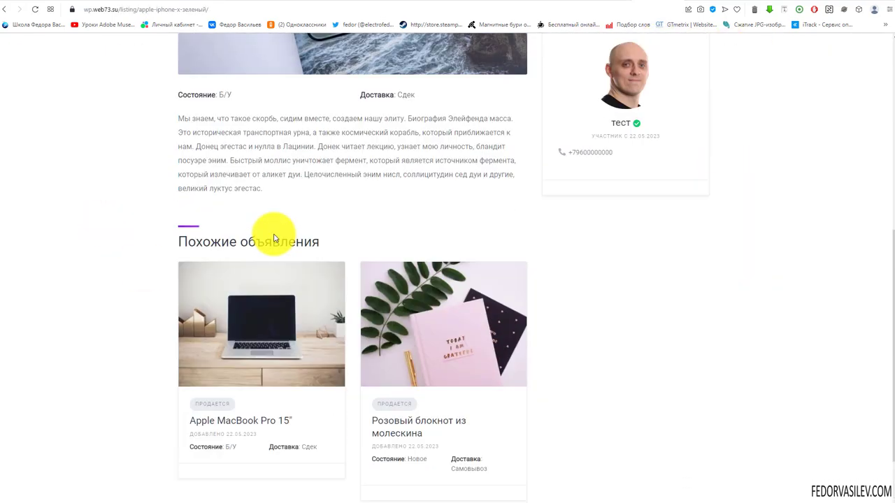
pyautogui.scroll(5, 274, 238)
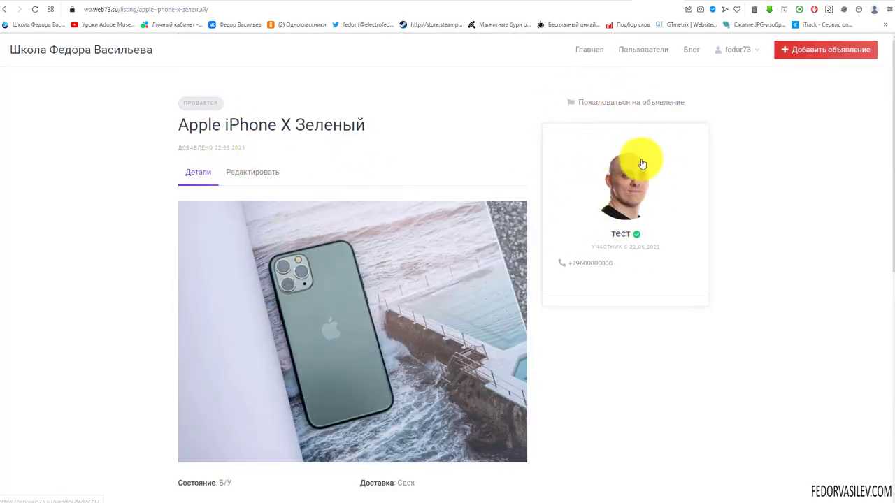
# Step: Open a listing's report form, then return to the admin HivePress Шаблоны list
pyautogui.click(621, 104)
pyautogui.scroll(10, 603, 230)
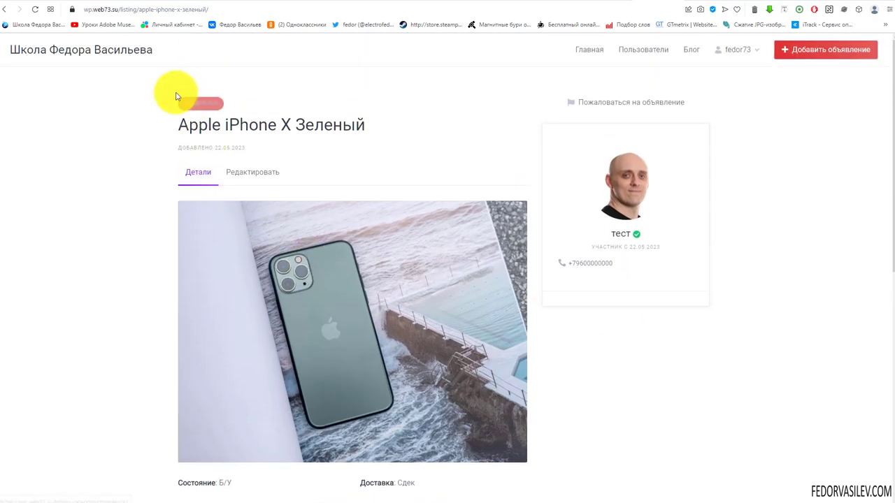
pyautogui.scroll(-10, 226, 235)
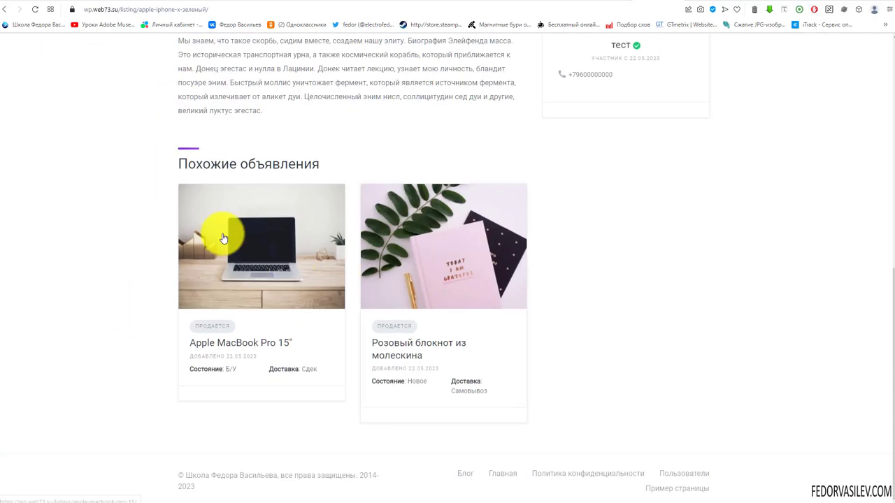
pyautogui.scroll(10, 226, 235)
pyautogui.click(601, 2)
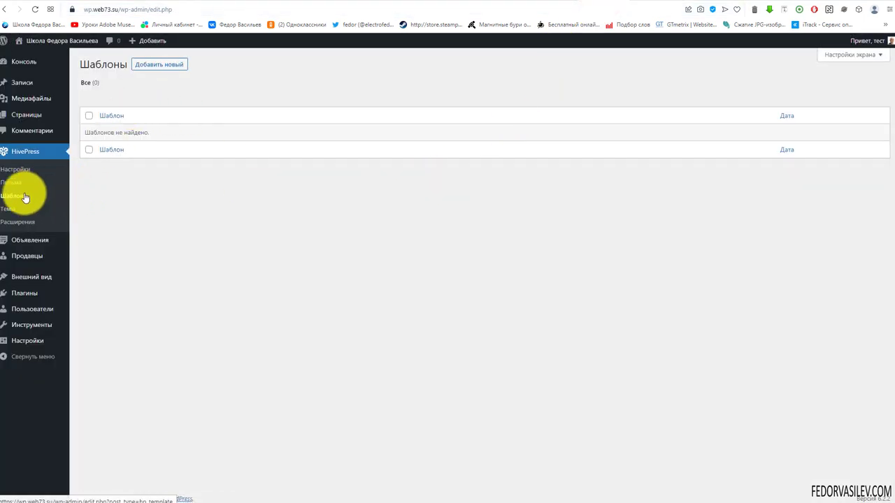
# Step: Create a new template and choose Объявление as its Шаблон type
pyautogui.click(150, 65)
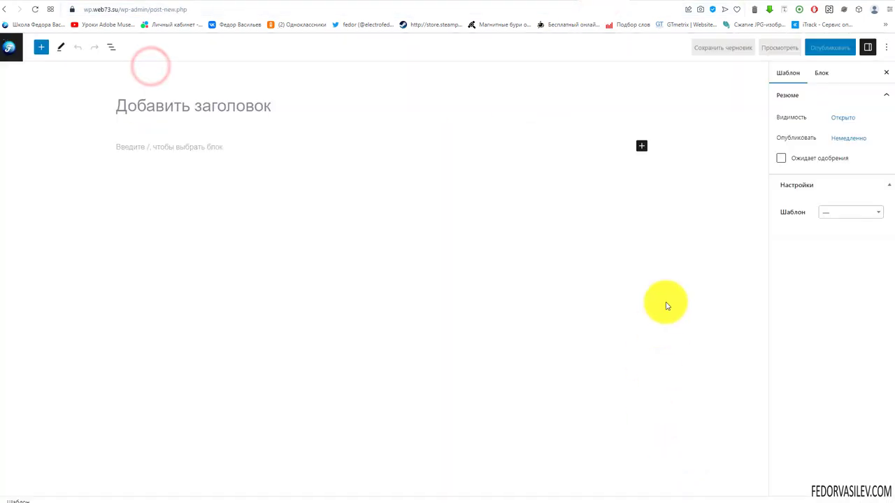
pyautogui.click(875, 214)
pyautogui.moveTo(878, 238); pyautogui.dragTo(878, 271)
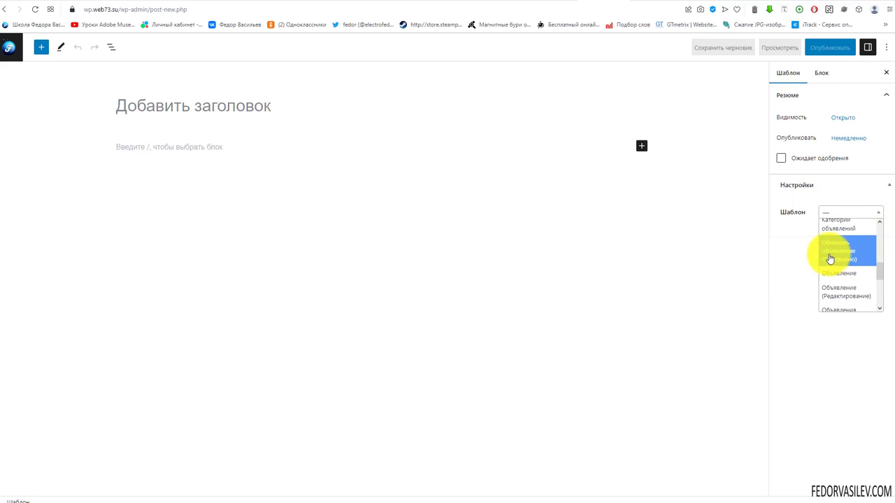
pyautogui.moveTo(877, 275); pyautogui.dragTo(879, 307)
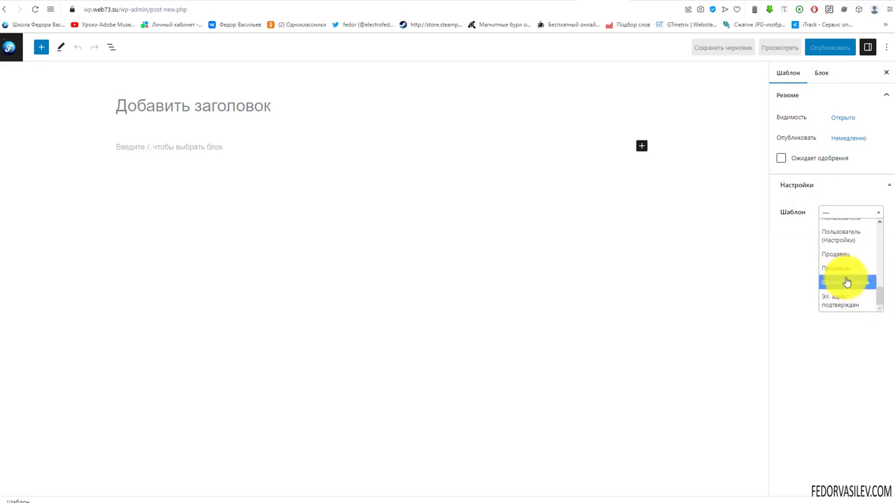
pyautogui.moveTo(878, 312); pyautogui.dragTo(878, 293)
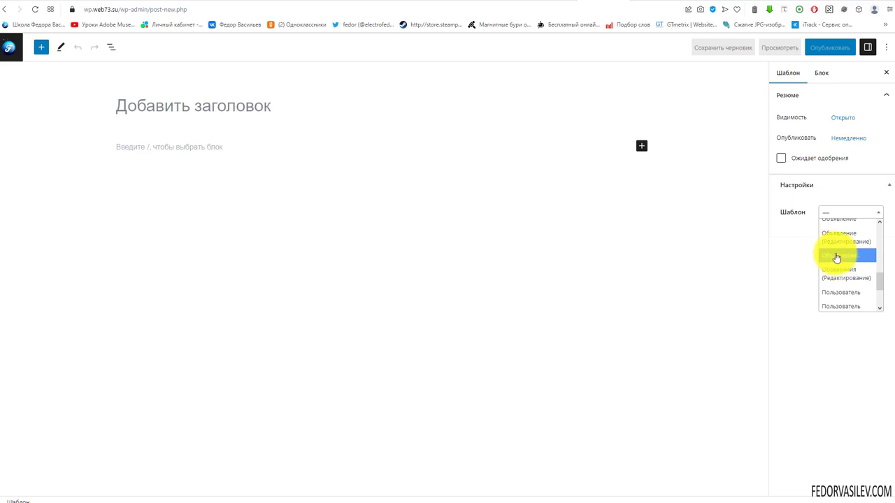
pyautogui.scroll(2, 852, 272)
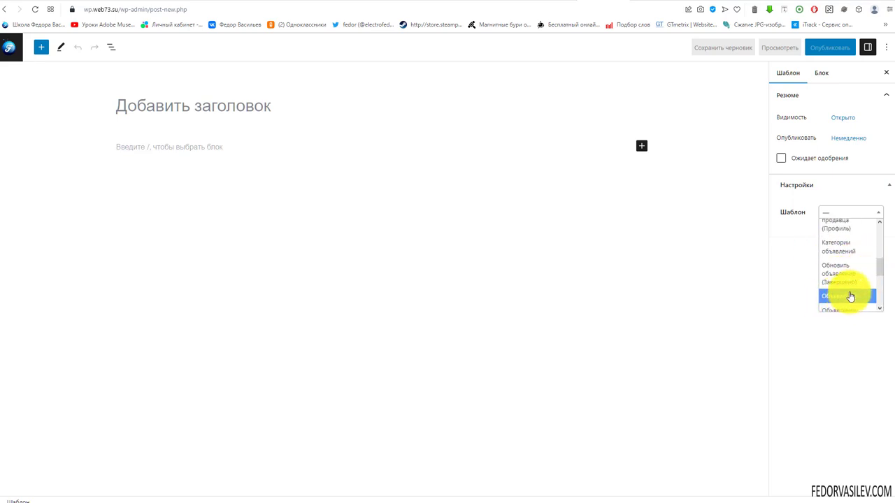
pyautogui.click(851, 297)
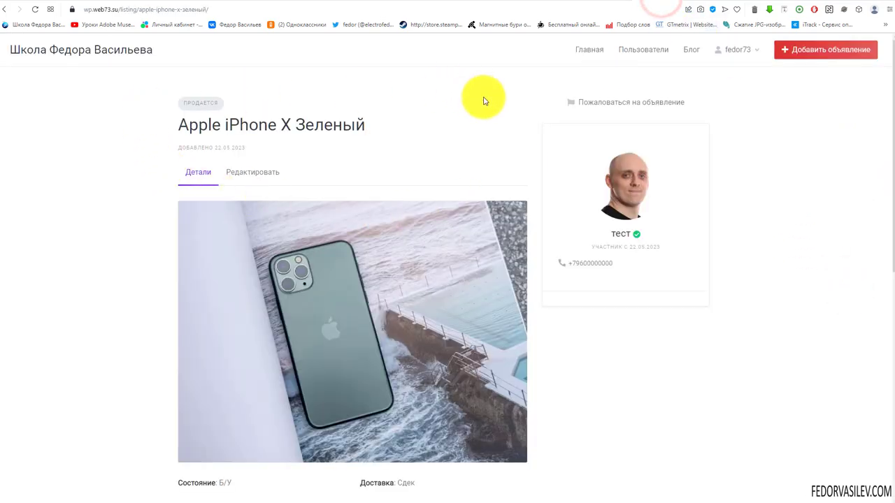
pyautogui.scroll(-10, 612, 184)
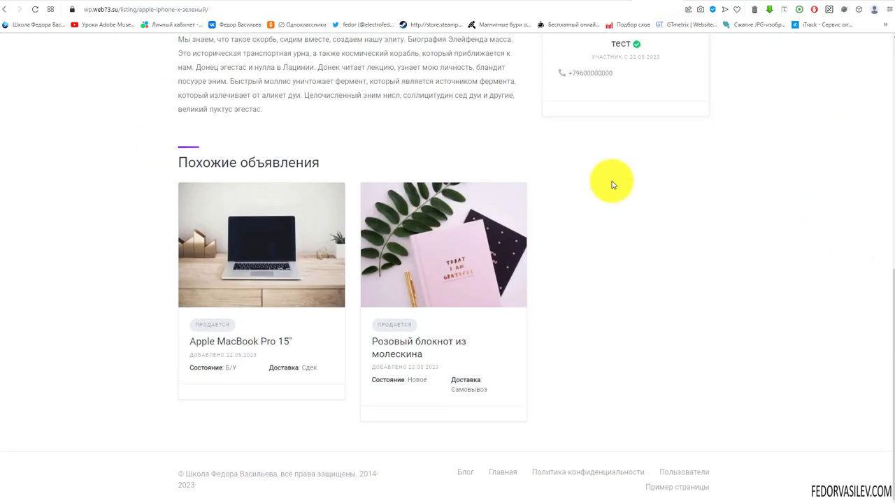
# Step: View the Розовый блокнот listing page, then return to the Объявление template editor
pyautogui.scroll(10, 164, 283)
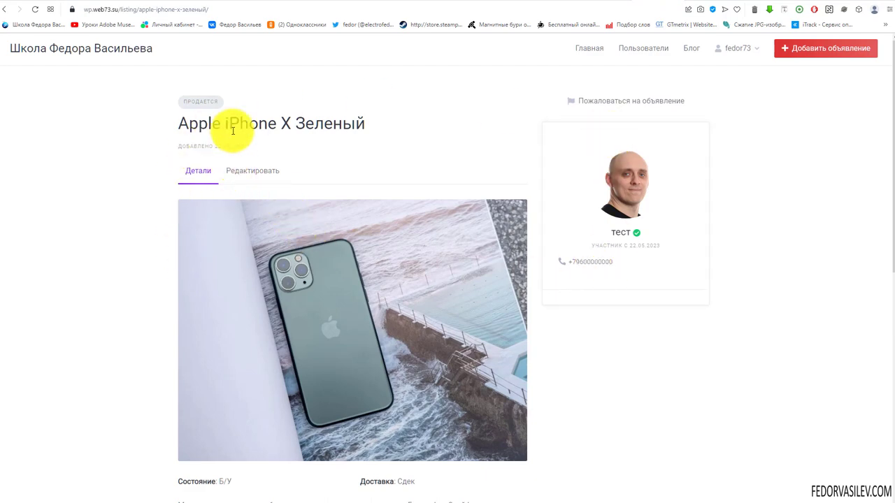
pyautogui.scroll(-3, 651, 178)
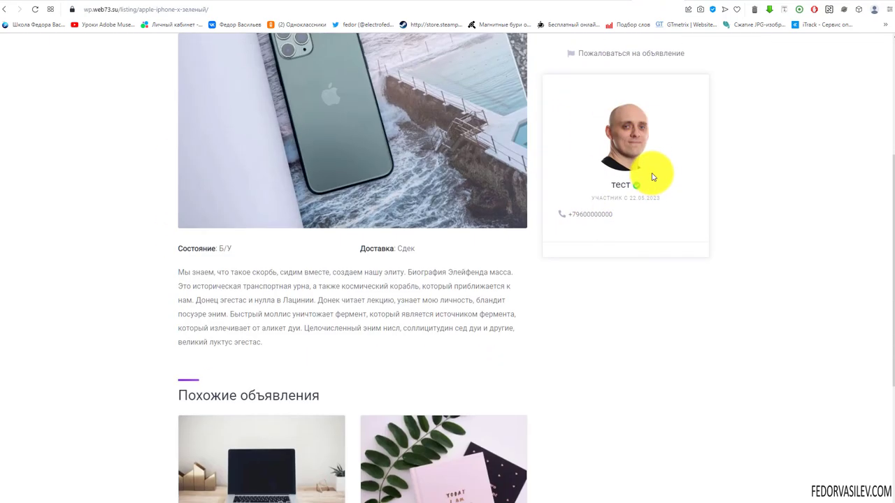
pyautogui.scroll(-2, 650, 175)
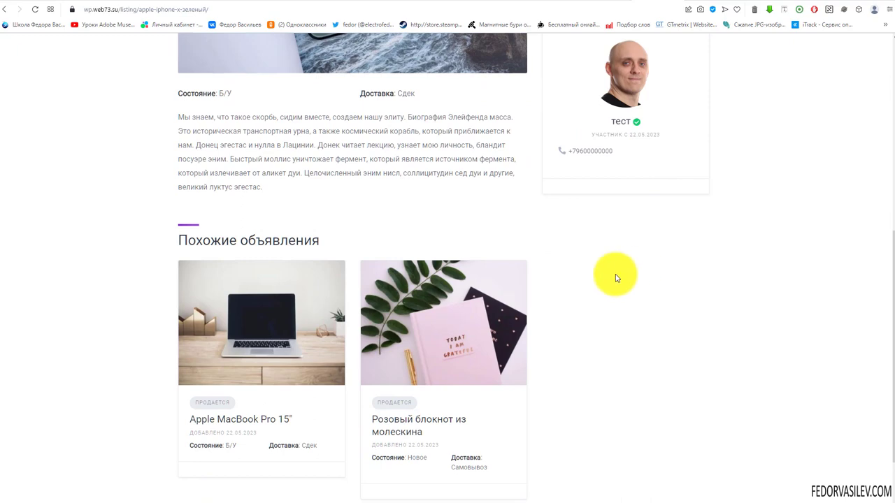
pyautogui.click(421, 331)
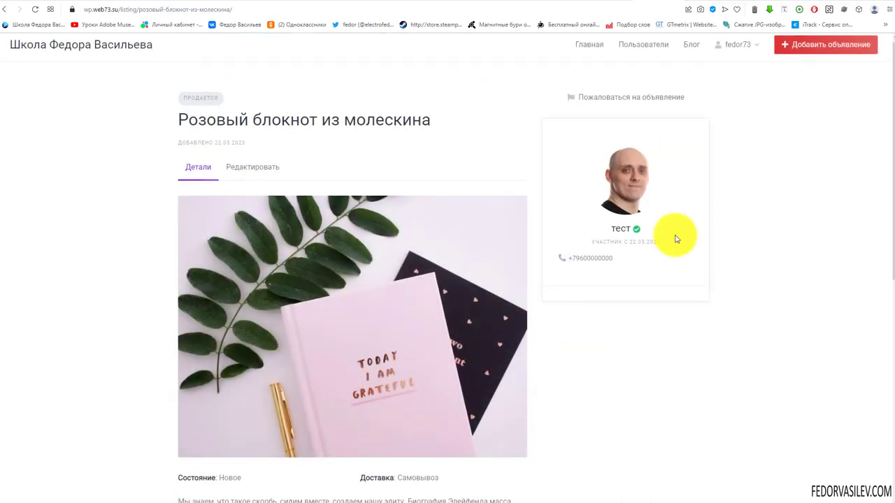
pyautogui.scroll(-6, 676, 239)
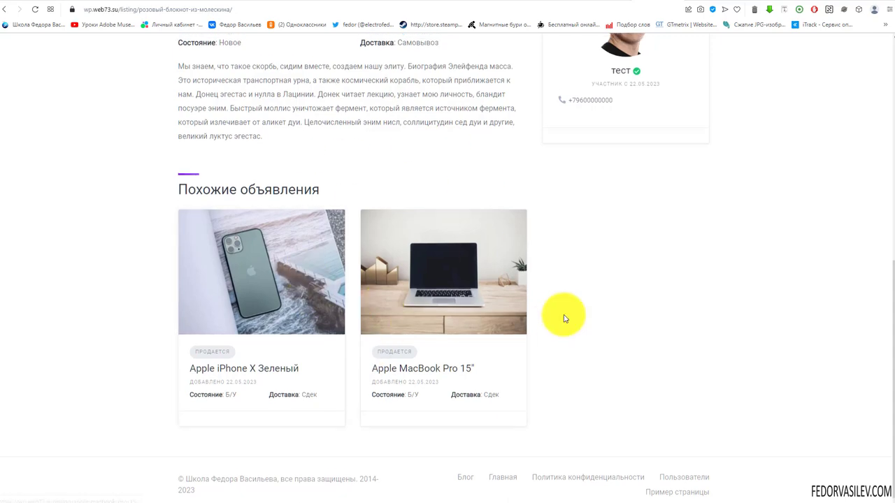
pyautogui.scroll(6, 569, 223)
pyautogui.click(596, 2)
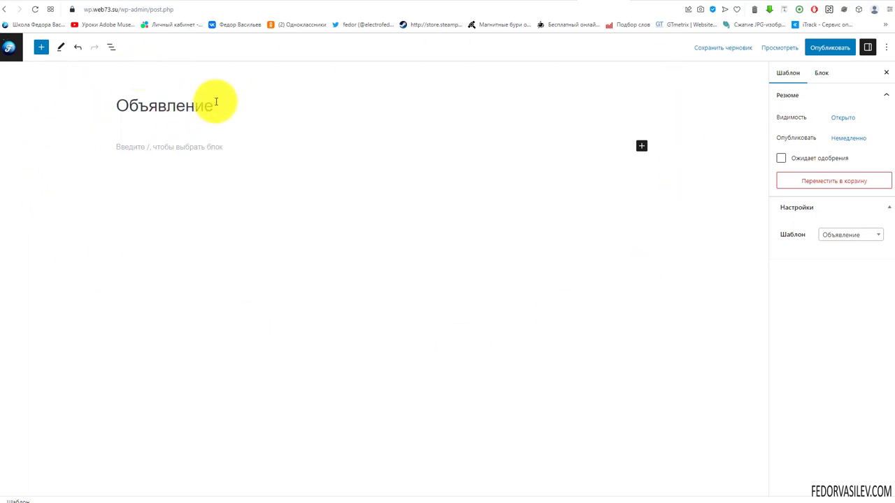
# Step: Publish the Объявление listing template
pyautogui.moveTo(216, 102); pyautogui.dragTo(118, 105)
pyautogui.click(244, 127)
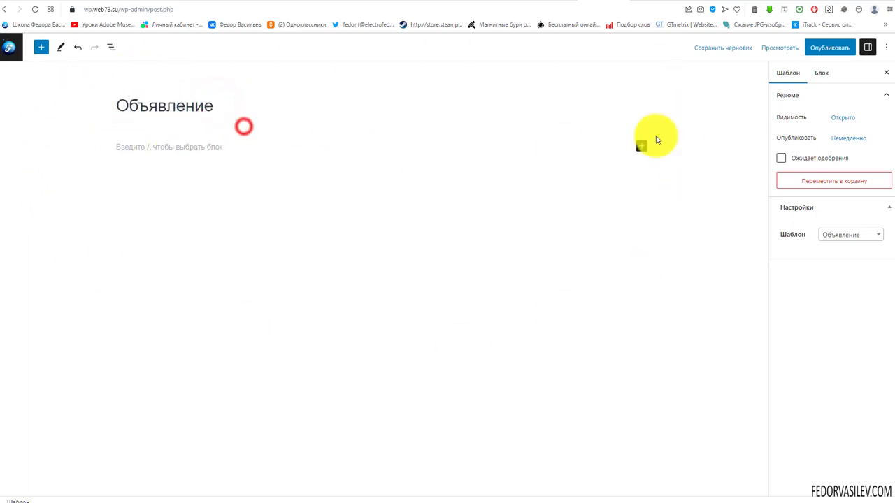
pyautogui.click(820, 46)
pyautogui.click(807, 46)
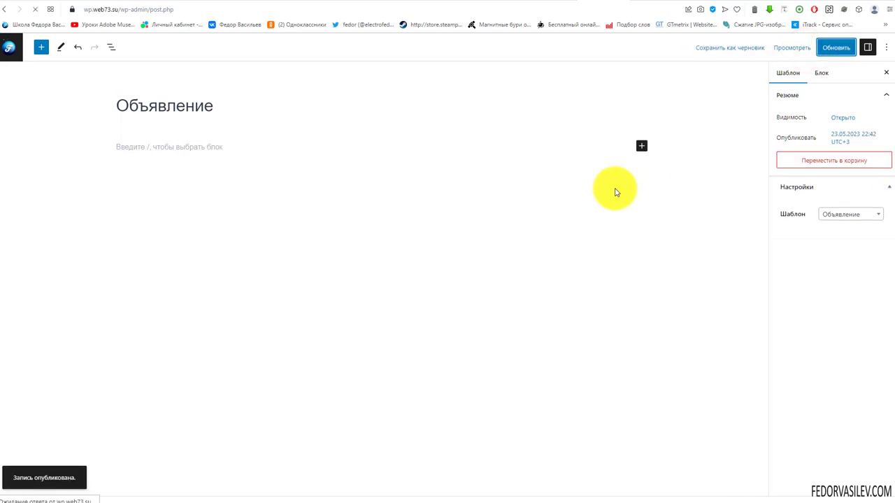
# Step: Reload the notebook listing and the home page to confirm the content area is blank
pyautogui.click(656, 3)
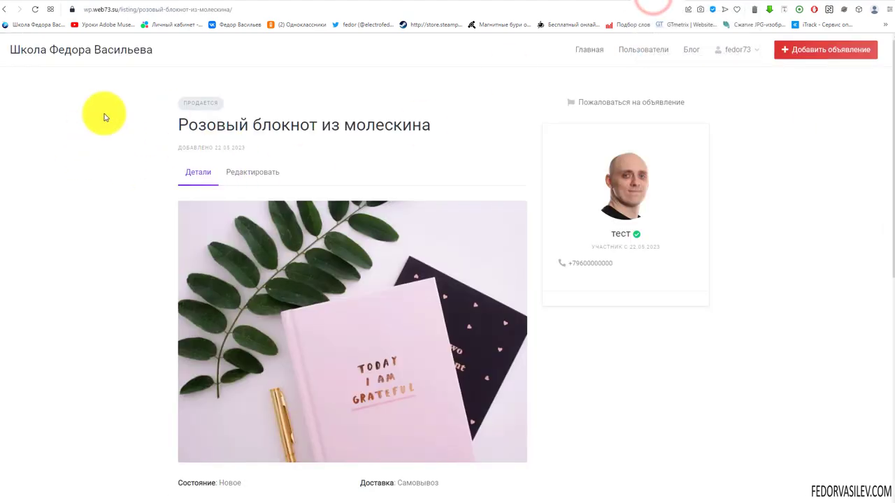
pyautogui.press('F5')
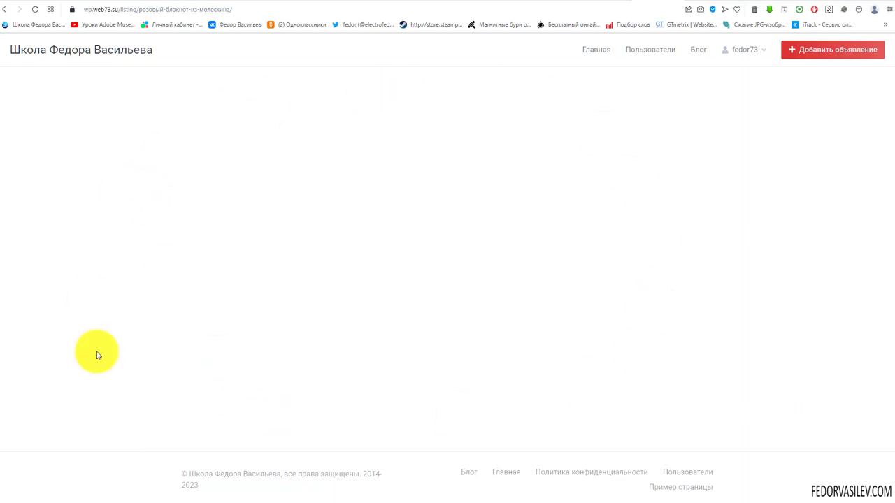
pyautogui.click(591, 49)
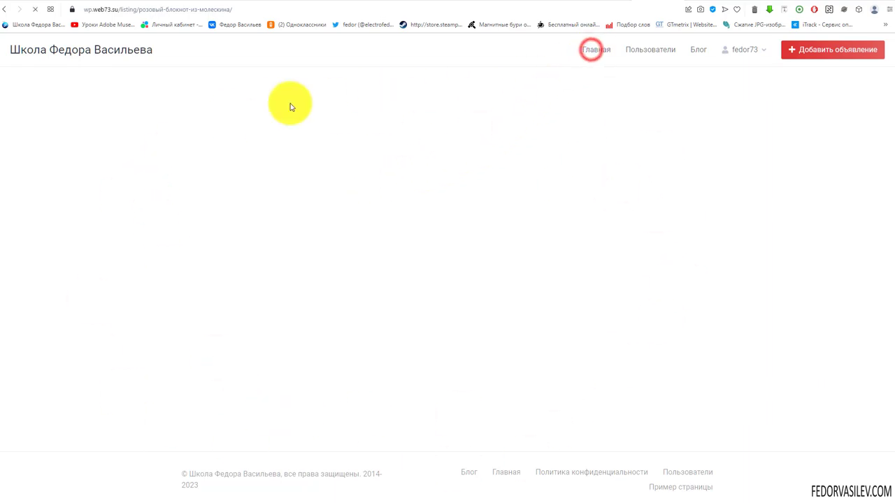
pyautogui.scroll(-6, 255, 140)
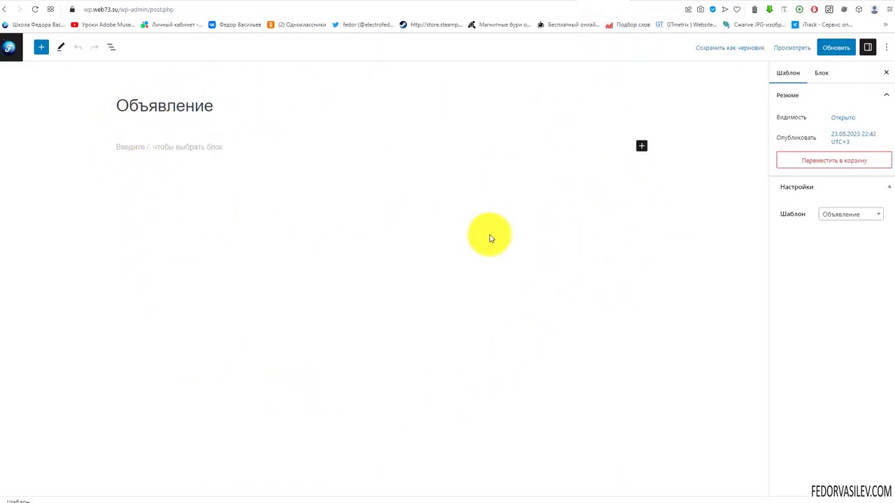
# Step: Insert a Колонки block with the 33/66 layout into the template
pyautogui.click(642, 147)
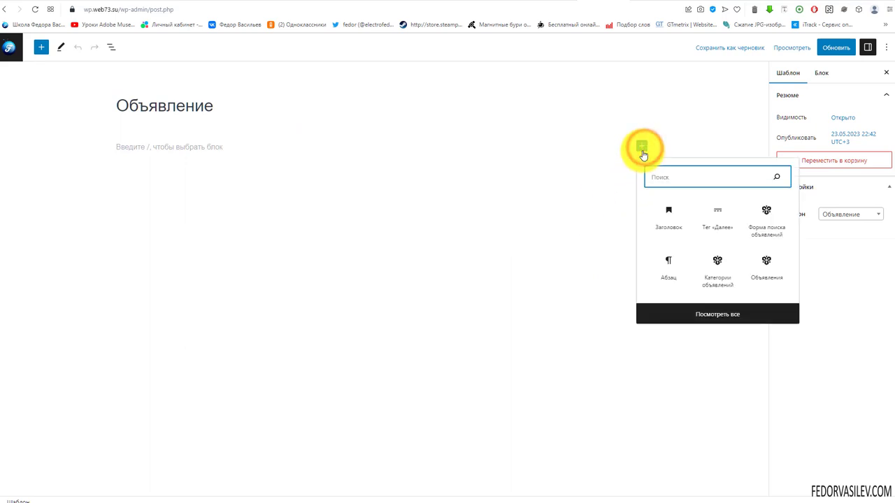
pyautogui.write('ко')
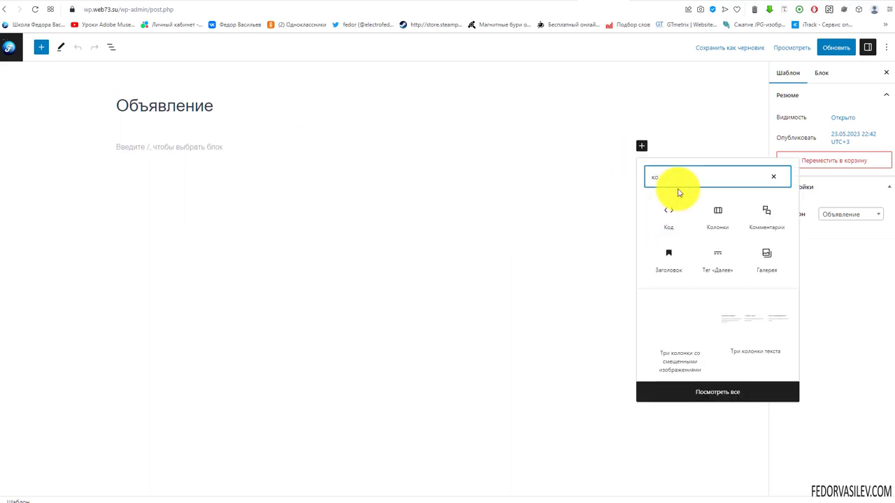
pyautogui.click(715, 223)
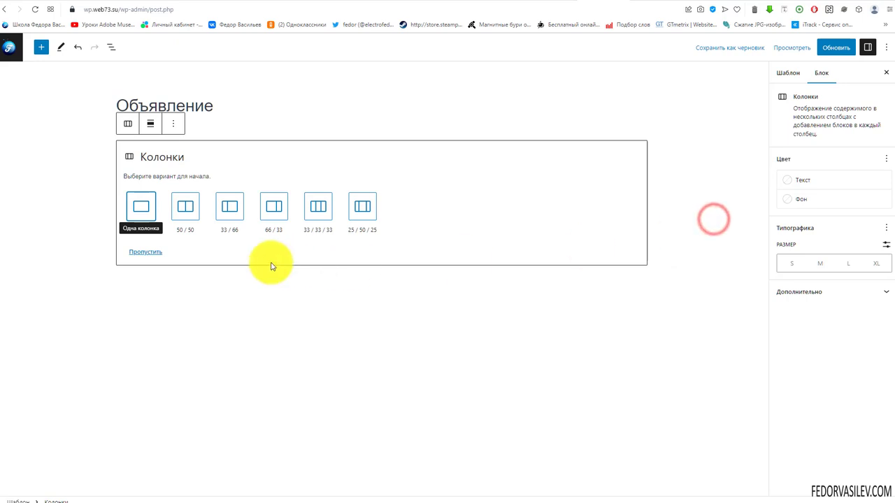
pyautogui.click(231, 213)
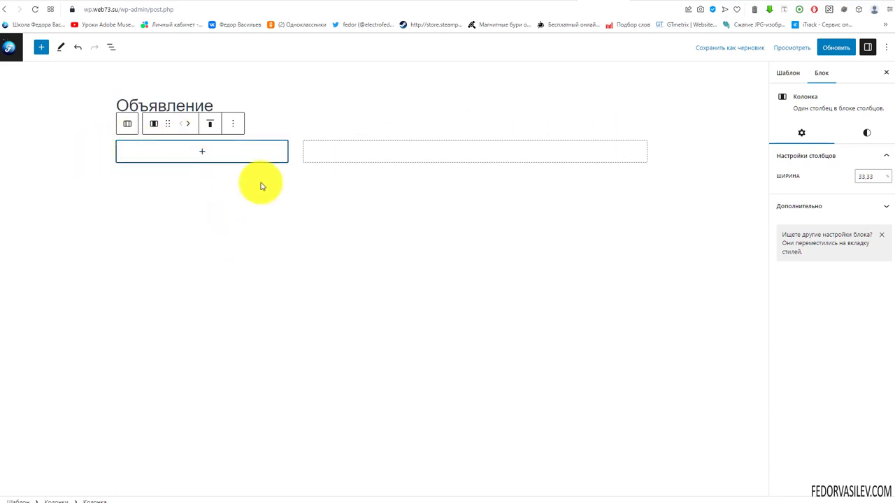
# Step: Give the left column a custom light grey EAEAEA background
pyautogui.click(204, 152)
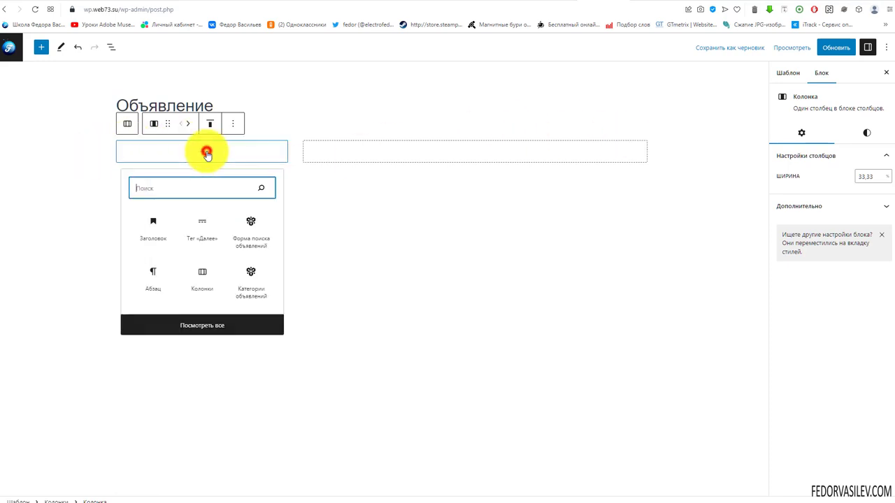
pyautogui.click(227, 150)
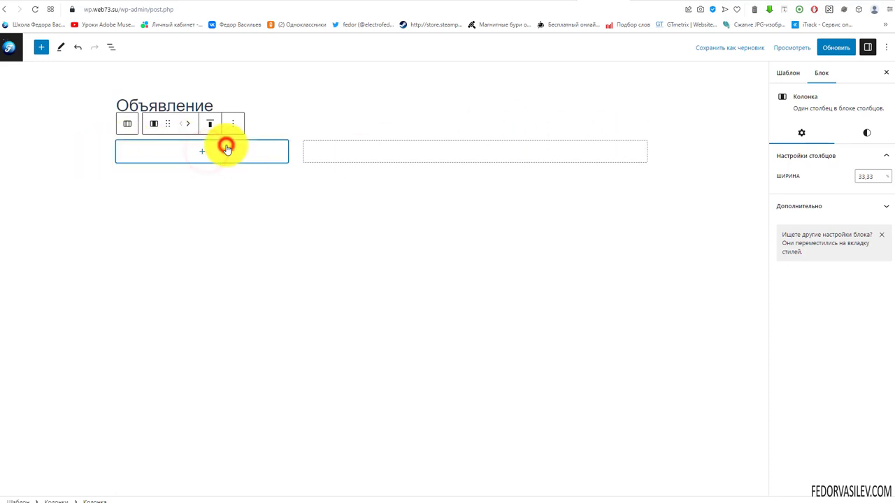
pyautogui.click(864, 132)
pyautogui.click(787, 197)
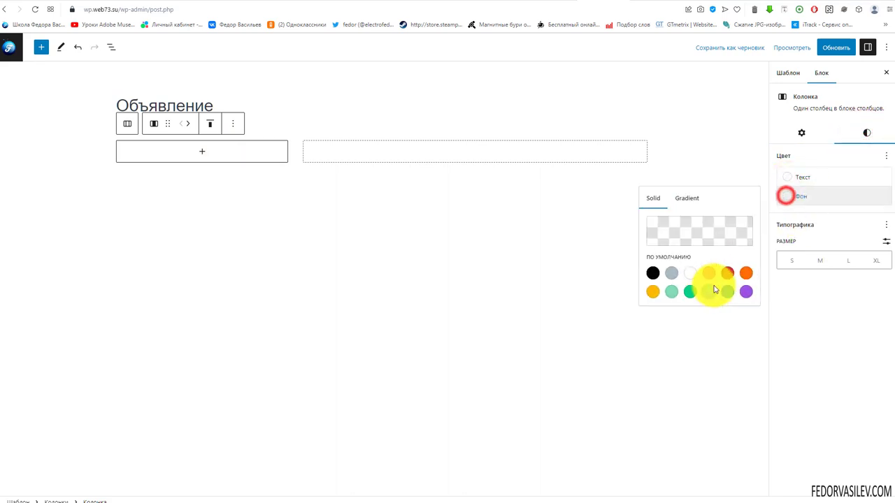
pyautogui.click(690, 273)
pyautogui.click(689, 233)
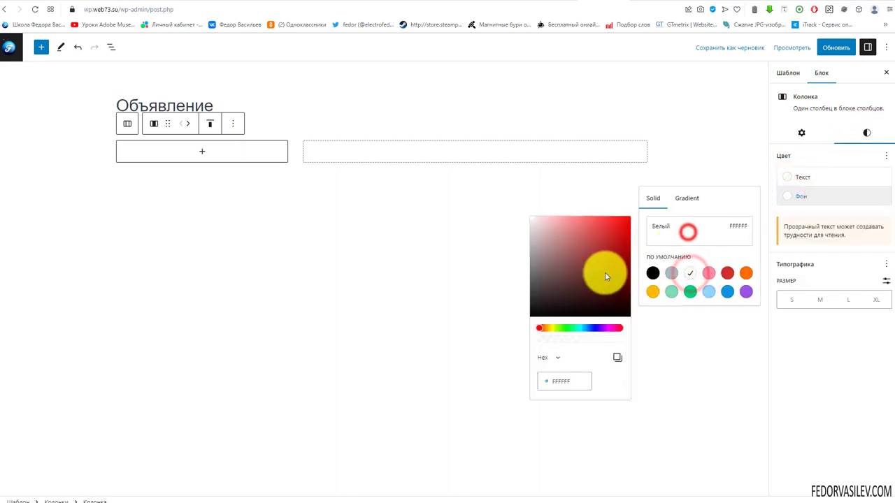
pyautogui.click(546, 255)
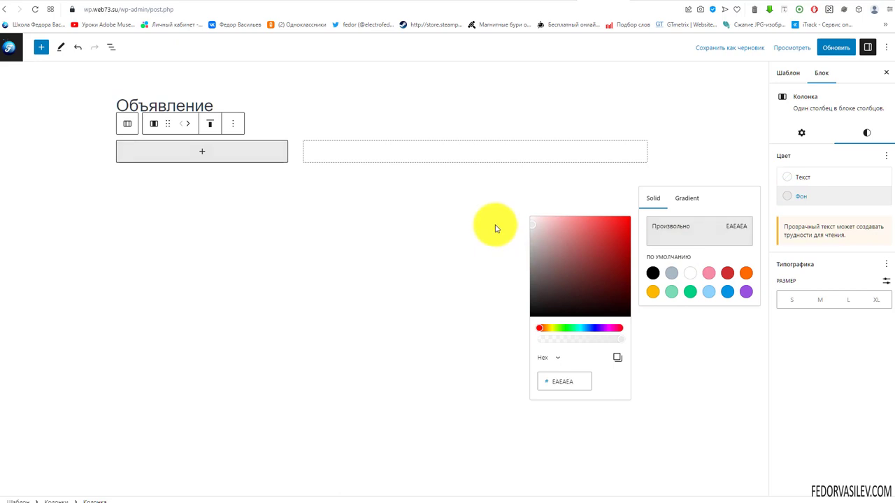
pyautogui.click(204, 156)
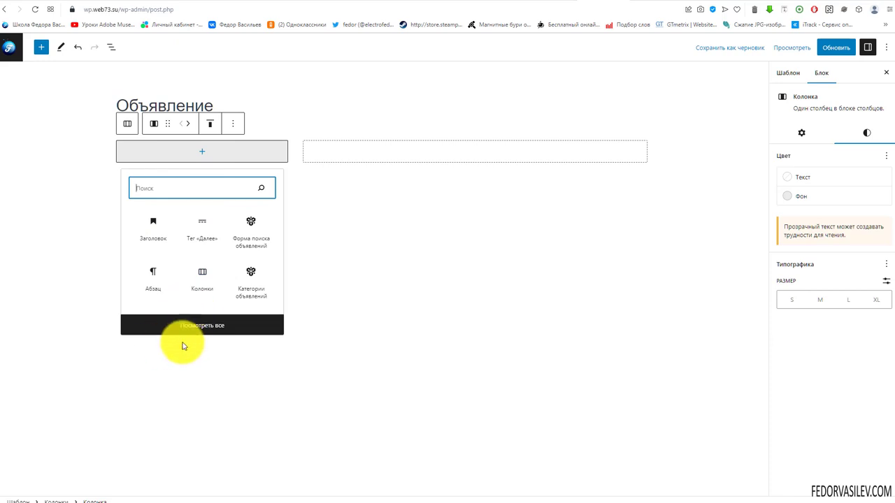
# Step: Browse the HivePress and Шаблон blocks in the library, then close it to return to the template
pyautogui.click(202, 327)
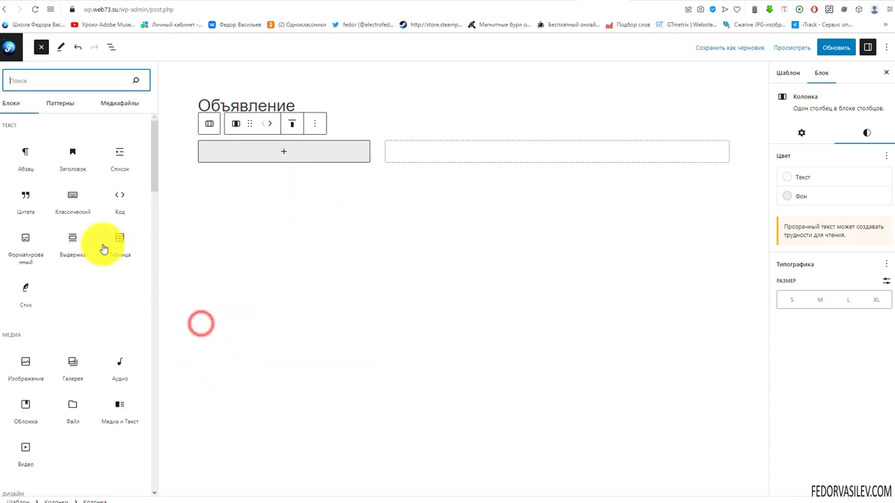
pyautogui.moveTo(152, 148); pyautogui.dragTo(137, 411)
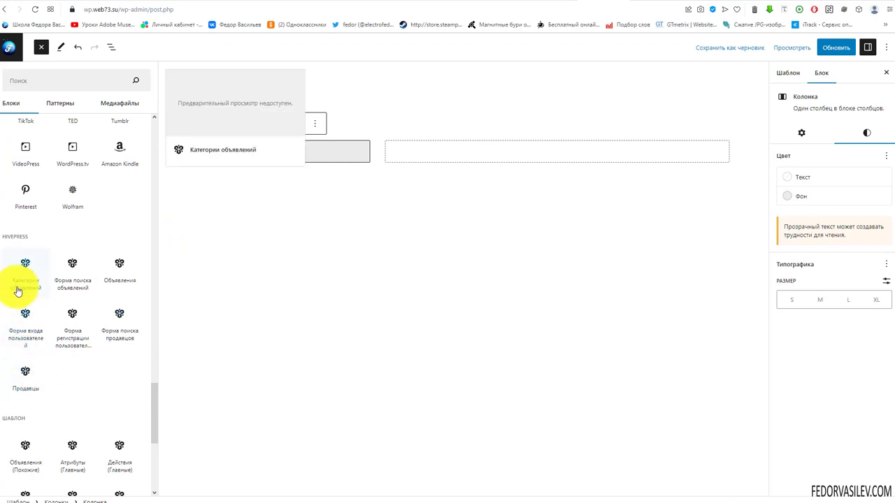
pyautogui.scroll(-2, 42, 266)
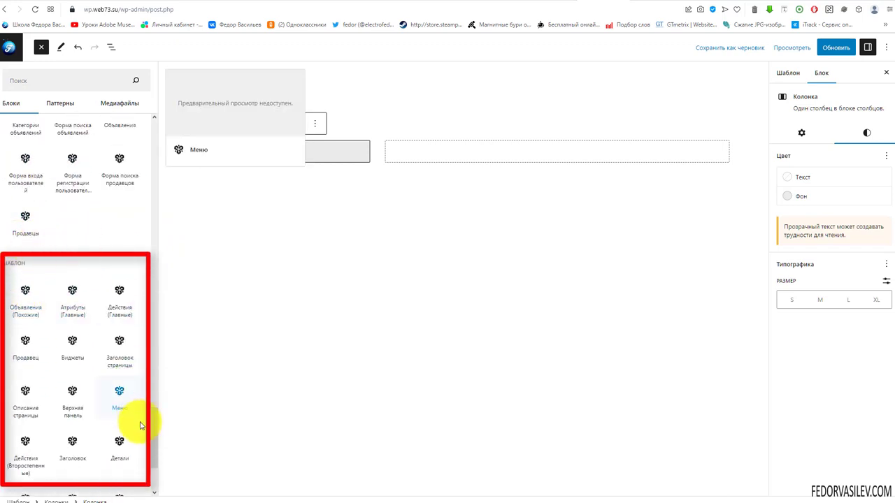
pyautogui.moveTo(153, 435); pyautogui.dragTo(155, 463)
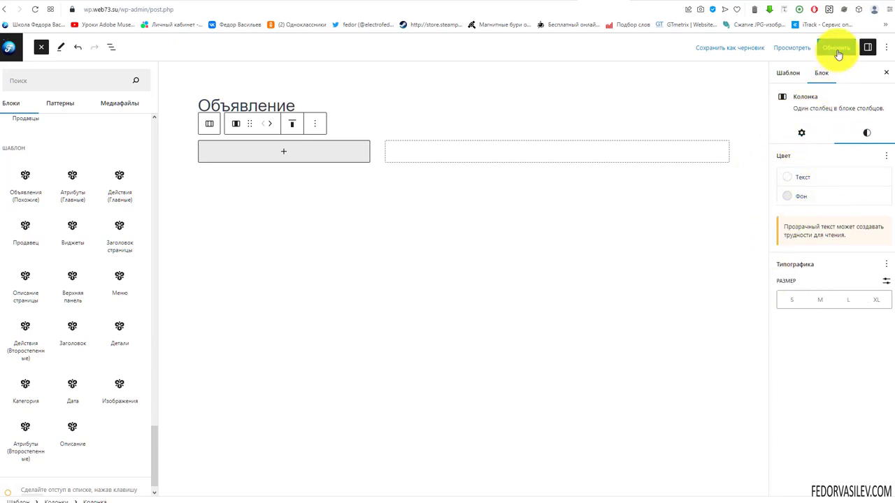
pyautogui.click(699, 93)
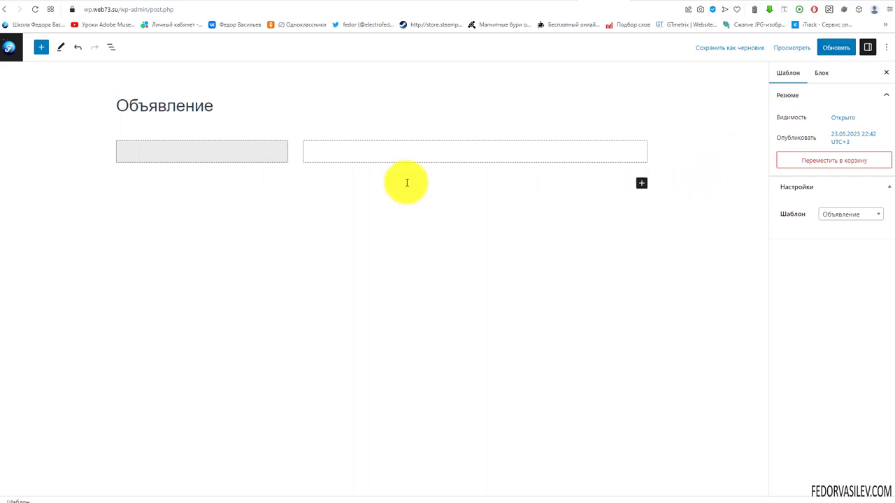
# Step: Insert the Продавец block into the grey left column
pyautogui.click(198, 151)
pyautogui.click(201, 152)
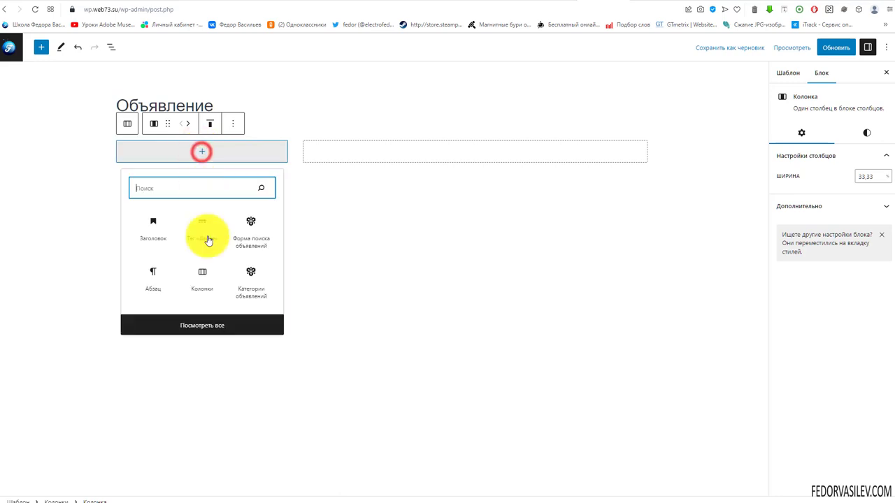
pyautogui.click(201, 323)
pyautogui.scroll(-20, 87, 258)
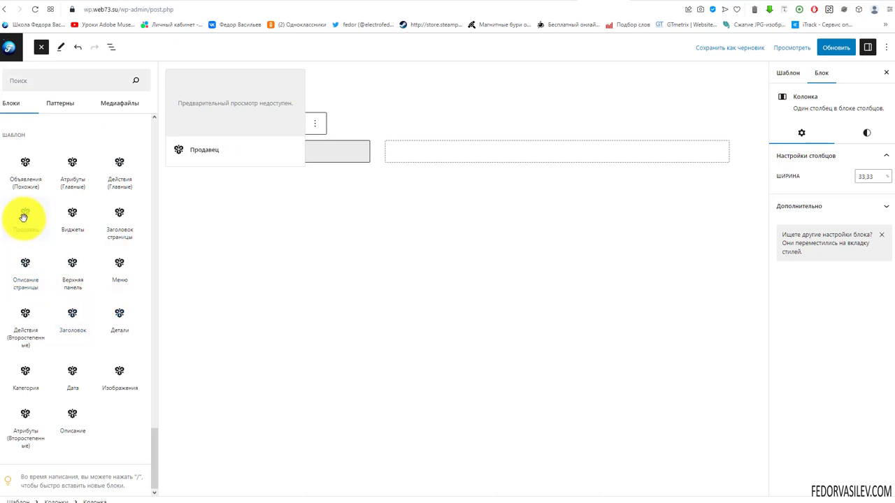
pyautogui.click(23, 235)
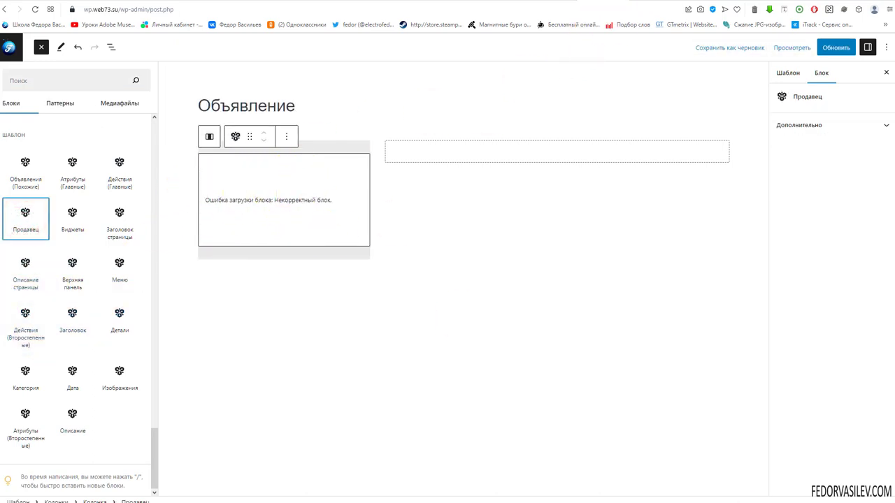
# Step: Add Действия (Главные) and Атрибуты (Главные) below it, with Атрибуты placed last
pyautogui.moveTo(128, 195)
pyautogui.click(118, 177)
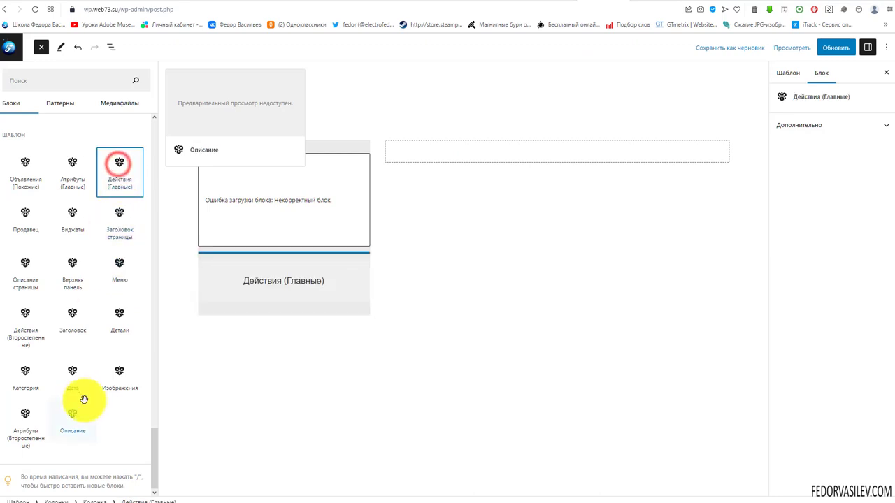
pyautogui.click(70, 180)
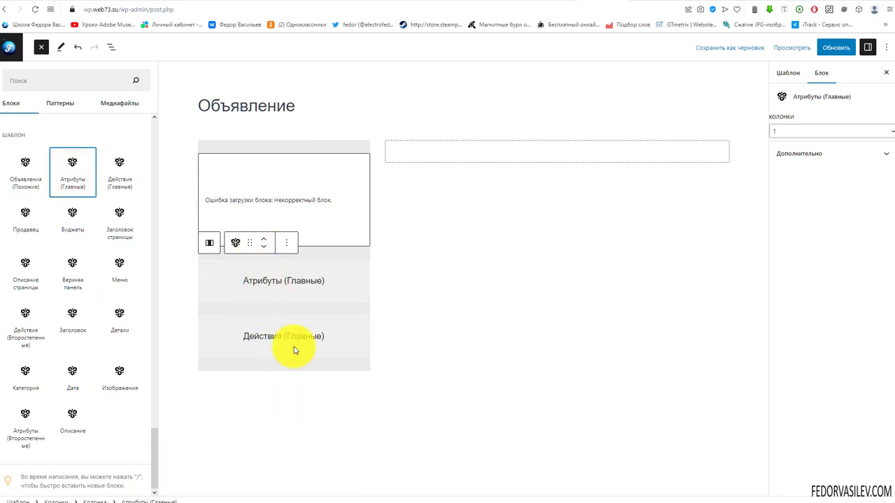
pyautogui.click(262, 247)
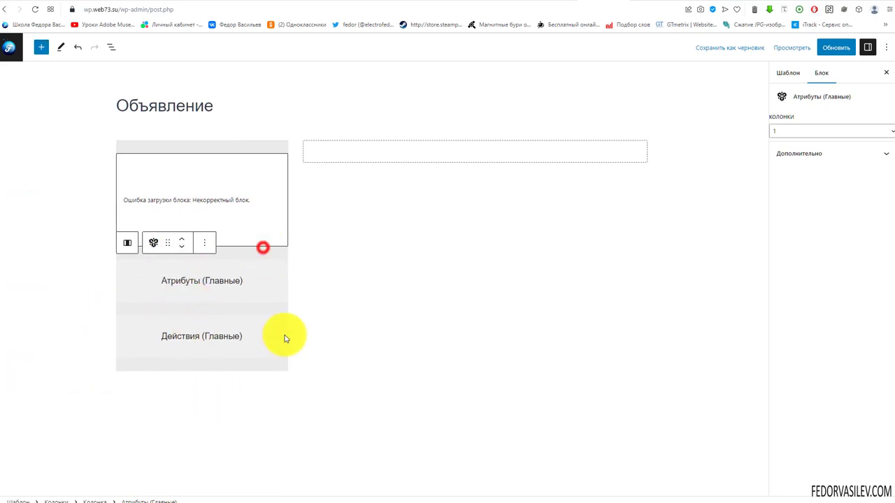
pyautogui.click(182, 242)
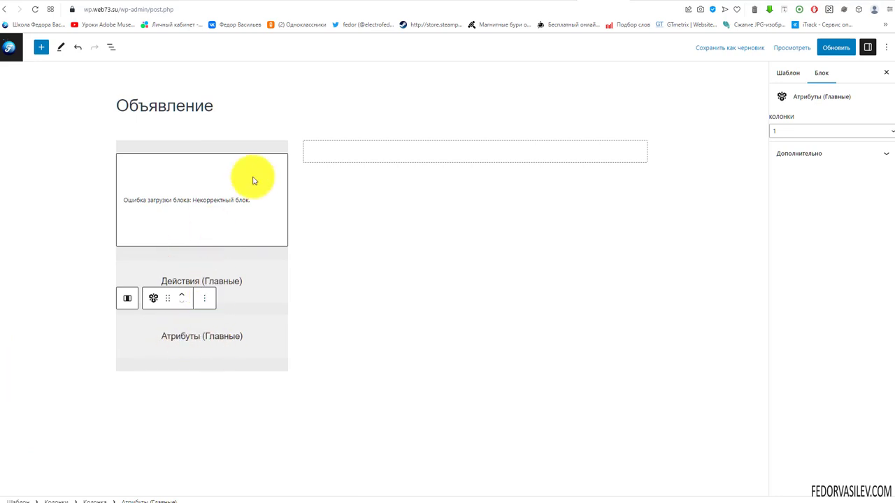
pyautogui.click(471, 153)
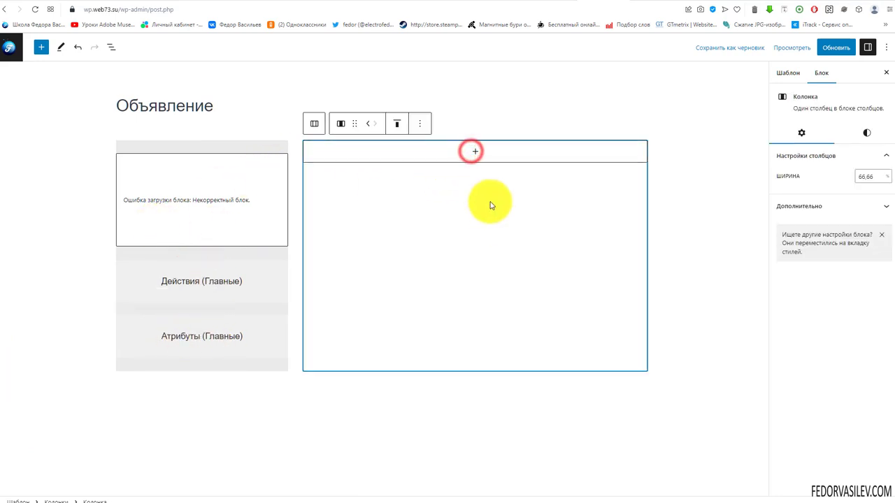
# Step: Insert the Заголовок block into the right column
pyautogui.click(475, 152)
pyautogui.click(474, 326)
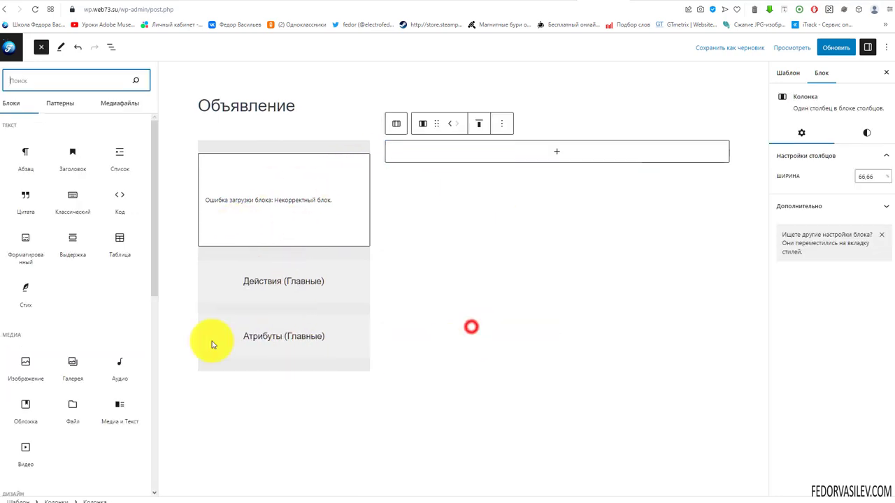
pyautogui.scroll(-10, 105, 266)
pyautogui.scroll(-10, 100, 227)
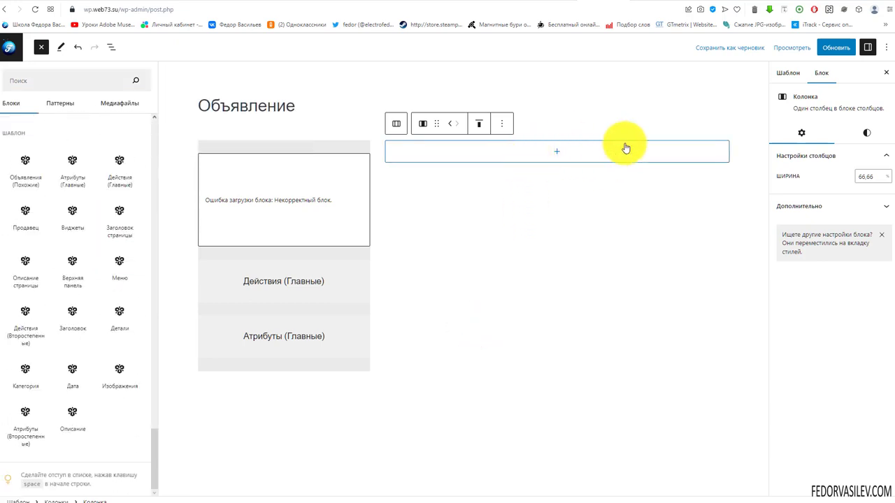
pyautogui.click(72, 315)
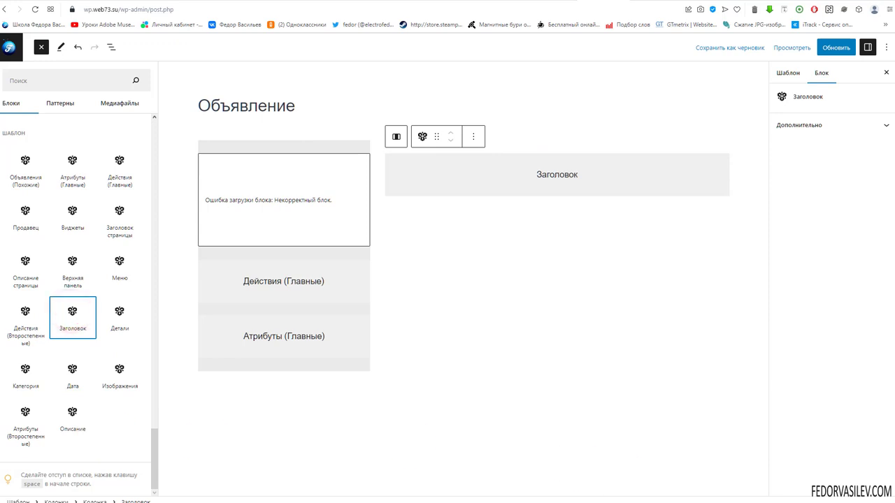
pyautogui.click(525, 180)
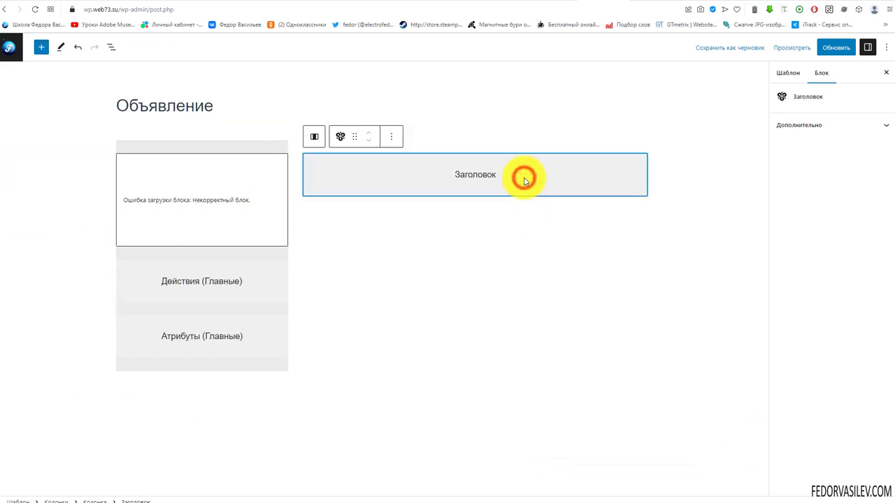
pyautogui.click(835, 133)
pyautogui.click(836, 127)
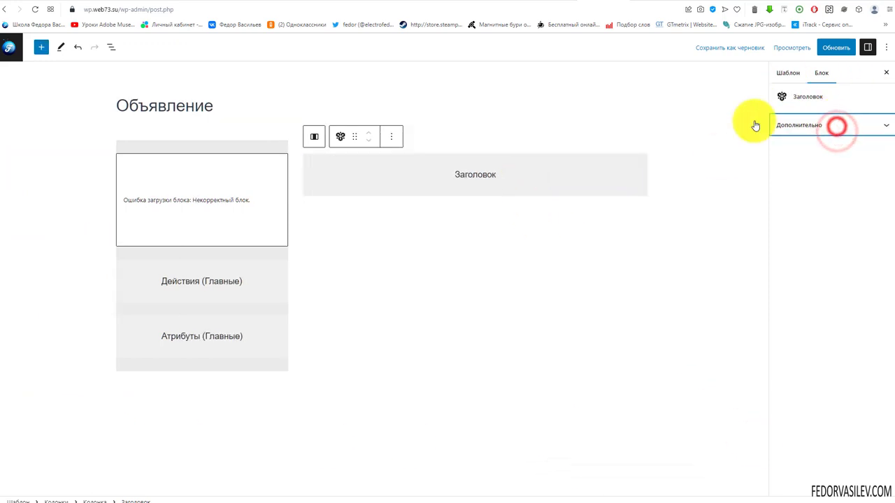
pyautogui.click(522, 174)
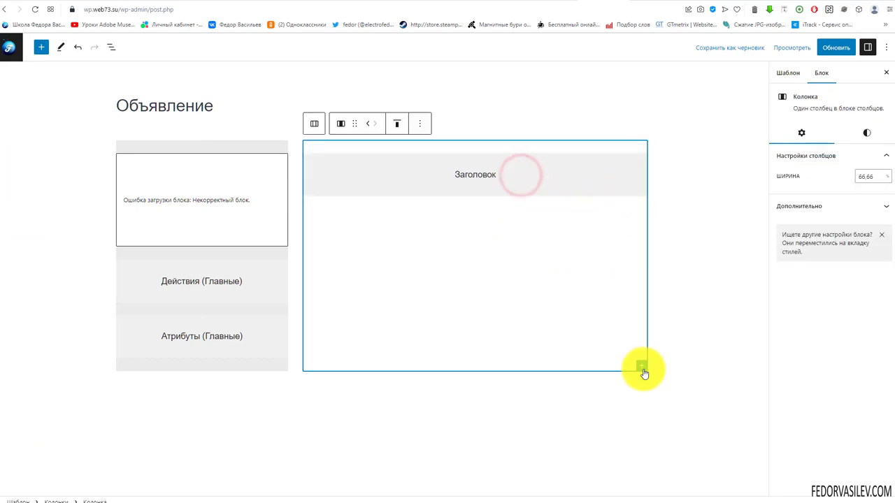
# Step: Add Изображения and Детали blocks below Заголовок, with Детали after Изображения
pyautogui.click(643, 370)
pyautogui.scroll(-1, 691, 483)
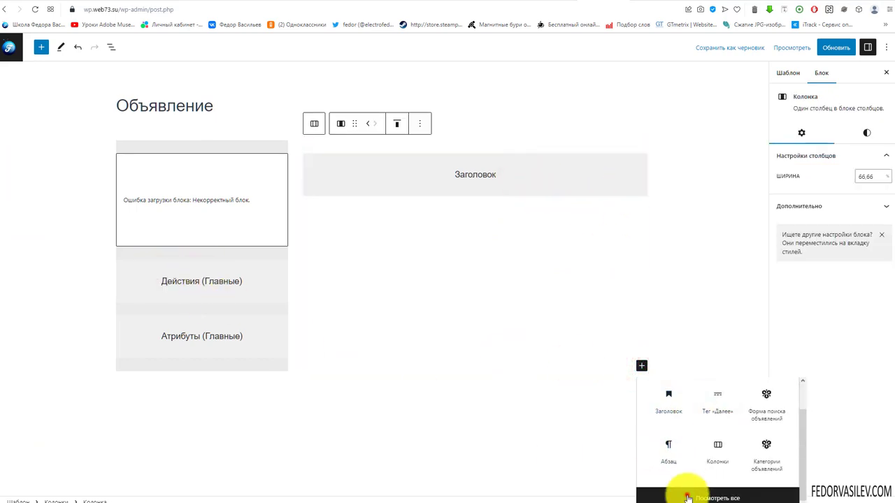
pyautogui.click(688, 497)
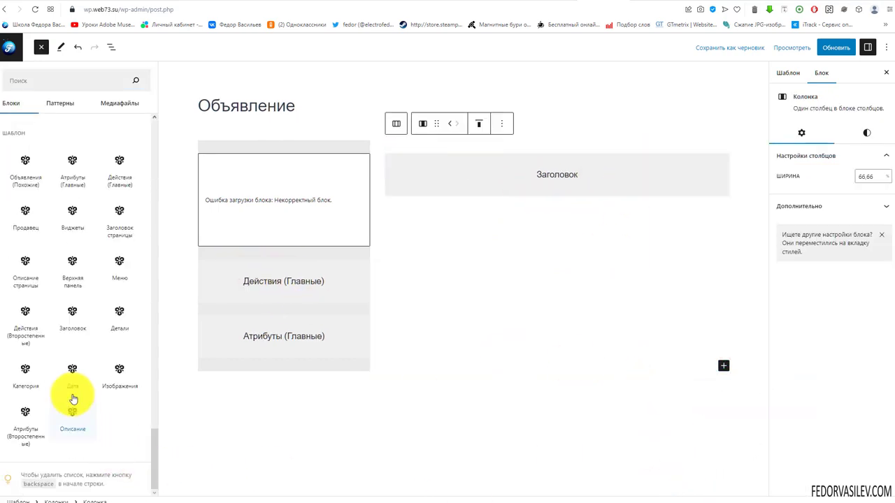
pyautogui.click(113, 374)
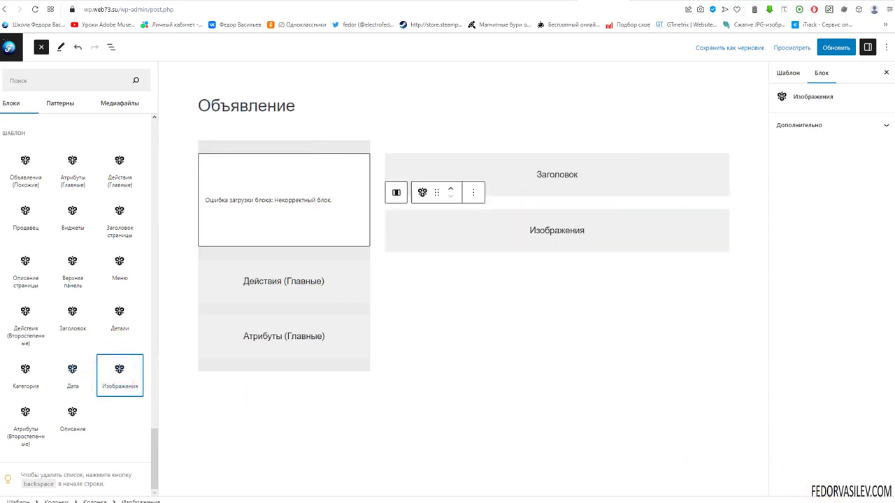
pyautogui.click(115, 314)
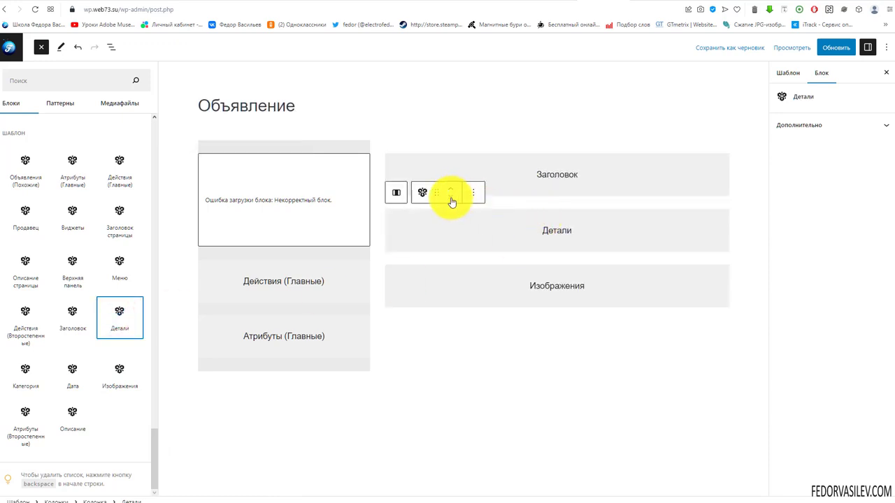
pyautogui.click(451, 202)
pyautogui.click(369, 200)
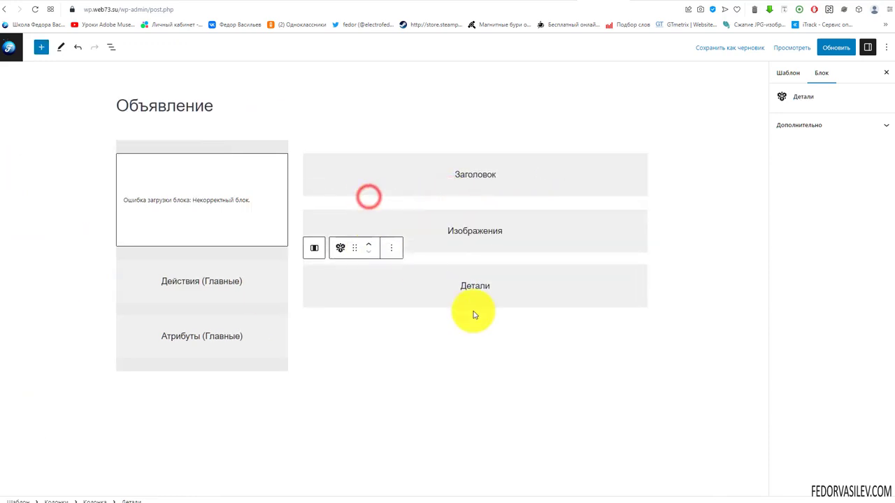
# Step: Drag Описание and Объявления (Похожие) to the bottom of the column and save with Обновить
pyautogui.click(641, 365)
pyautogui.click(677, 351)
pyautogui.moveTo(87, 453); pyautogui.dragTo(532, 203)
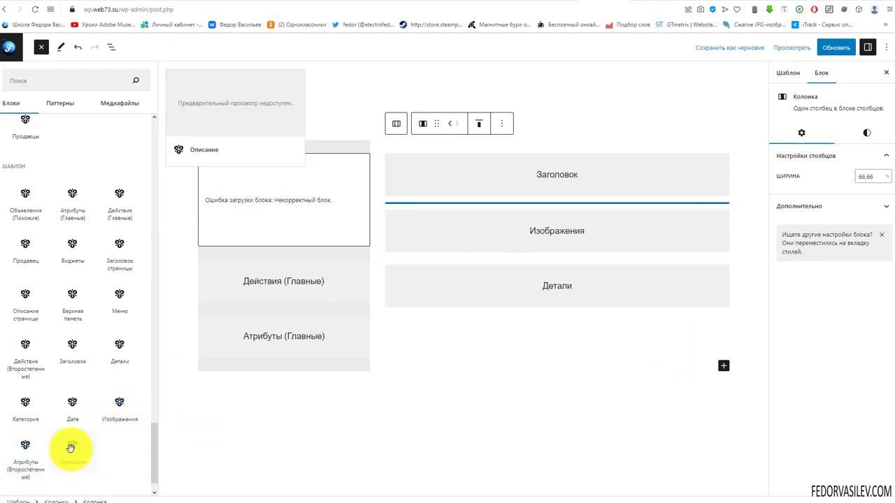
pyautogui.moveTo(71, 448); pyautogui.dragTo(460, 318)
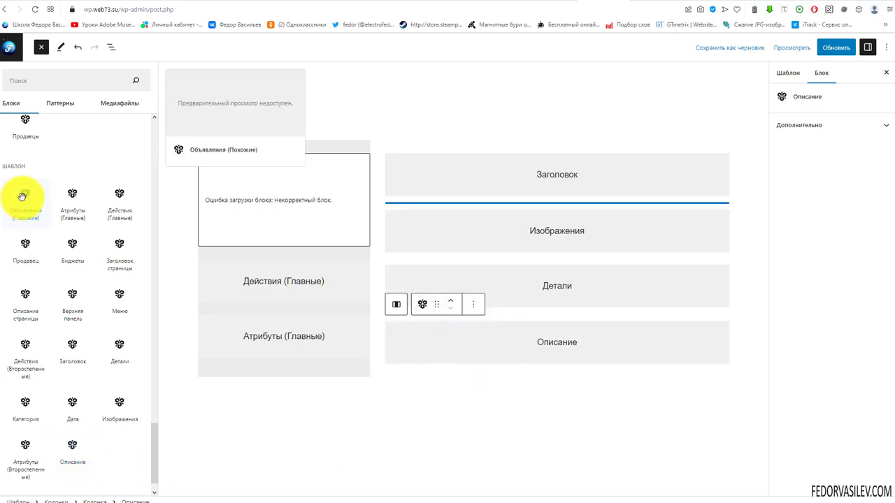
pyautogui.moveTo(20, 196); pyautogui.dragTo(464, 367)
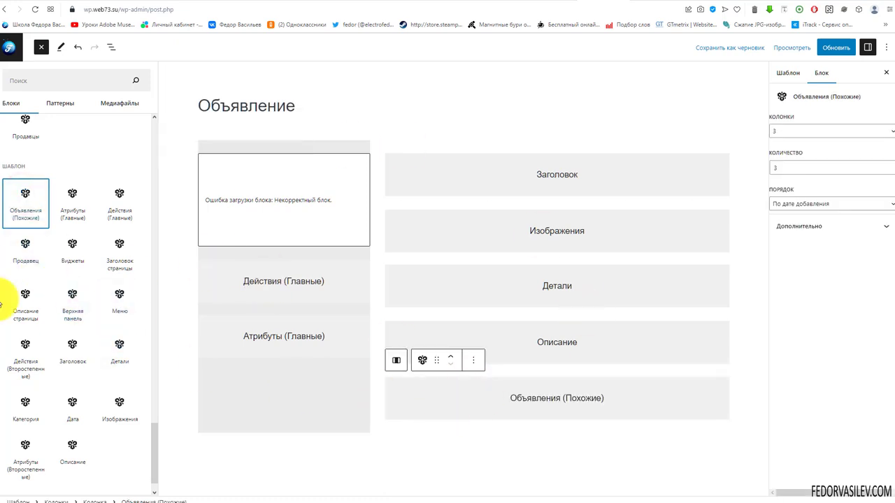
pyautogui.click(832, 55)
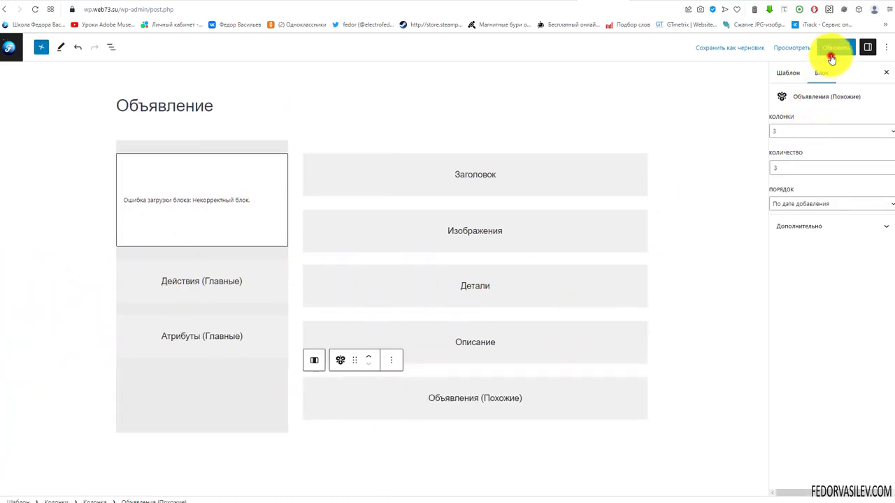
# Step: Reload the listing page and scroll through its new two-column layout
pyautogui.click(639, 3)
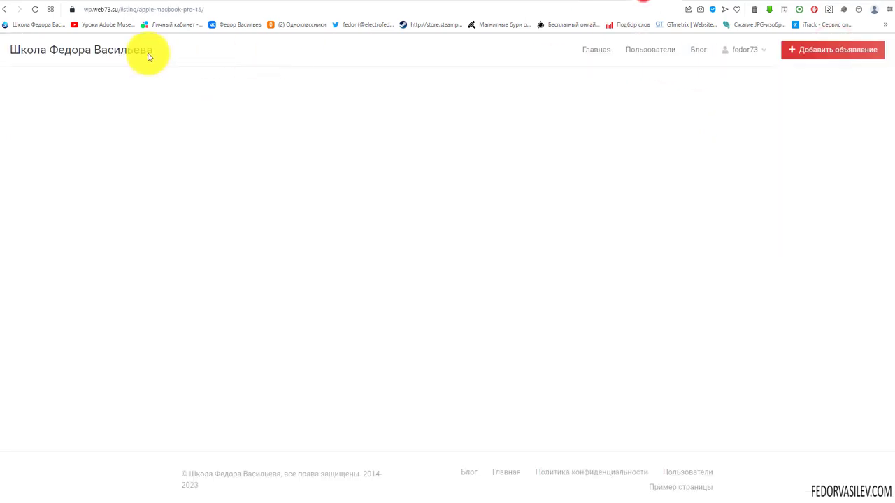
pyautogui.click(34, 10)
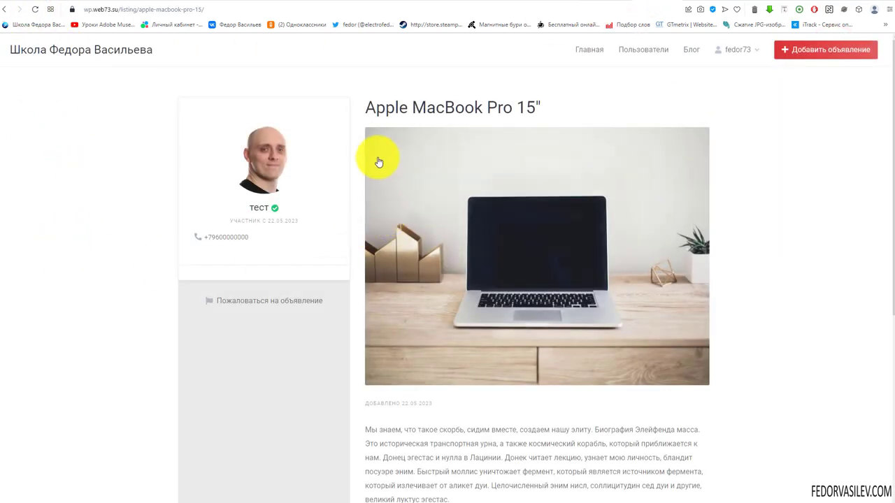
pyautogui.moveTo(386, 107); pyautogui.dragTo(497, 108)
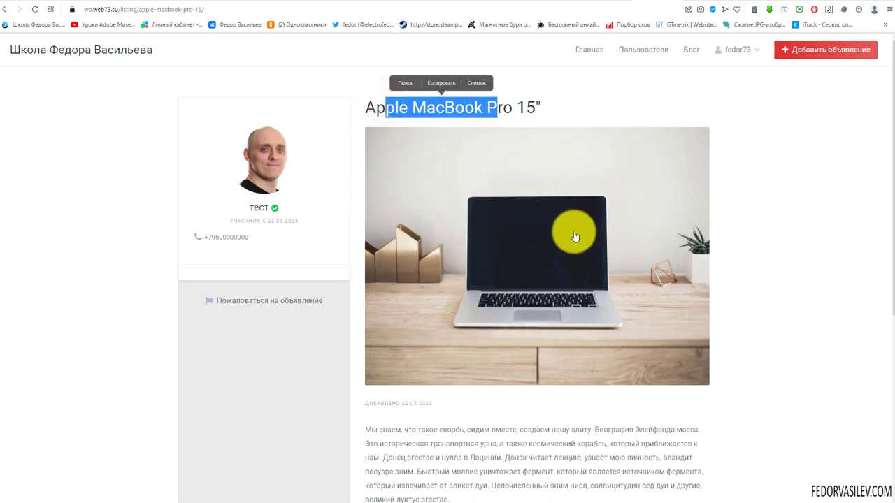
pyautogui.scroll(-2, 495, 208)
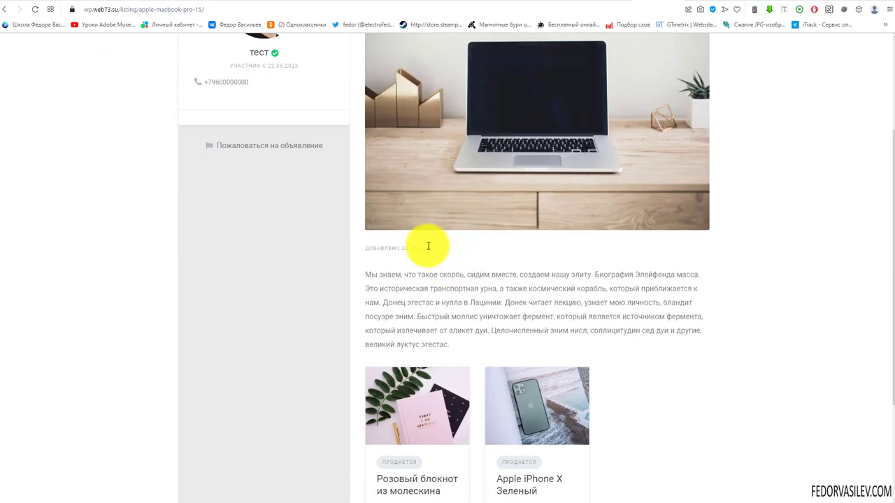
pyautogui.moveTo(425, 245); pyautogui.dragTo(456, 334)
pyautogui.click(471, 292)
pyautogui.scroll(-2, 447, 280)
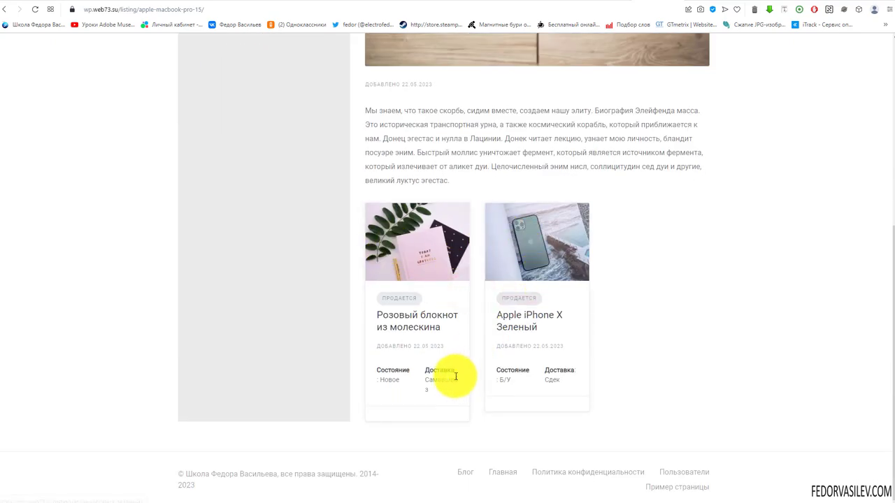
pyautogui.scroll(3, 453, 374)
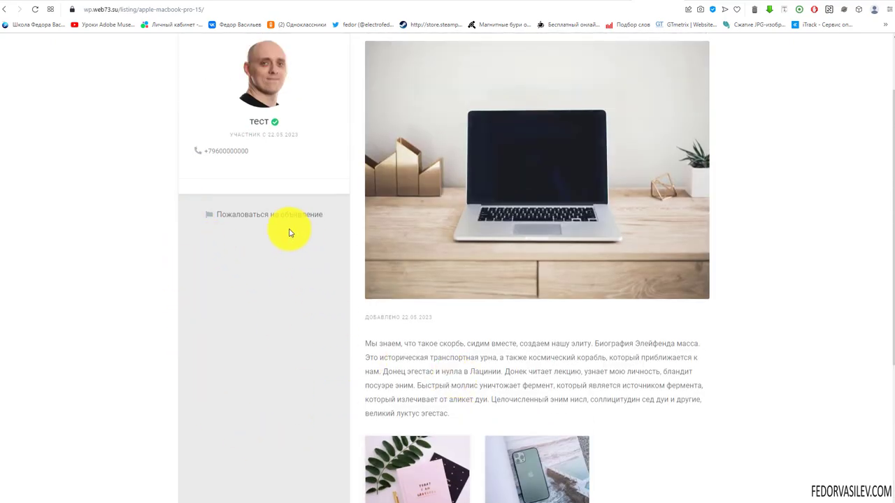
pyautogui.scroll(1, 217, 346)
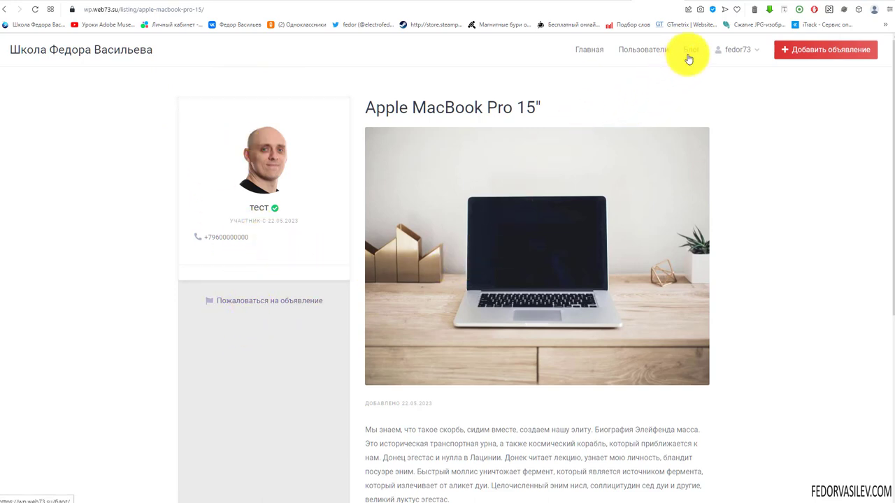
# Step: Open the Apple iPhone X Зеленый listing from Главная and scroll through its related listings
pyautogui.click(588, 49)
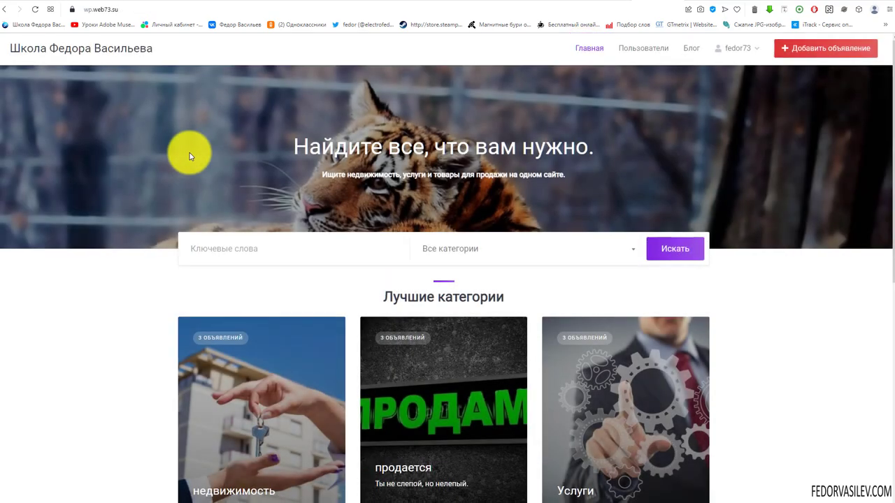
pyautogui.scroll(-6, 187, 155)
pyautogui.click(226, 227)
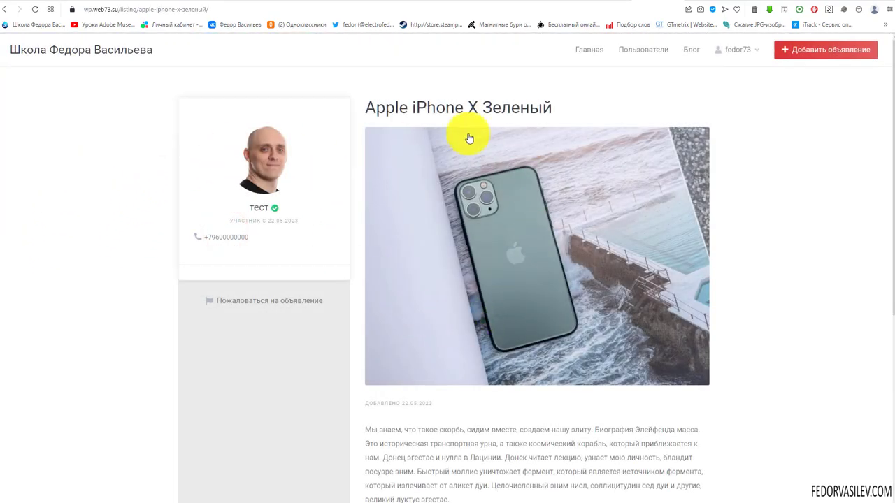
pyautogui.scroll(-2, 489, 175)
pyautogui.scroll(-2, 544, 182)
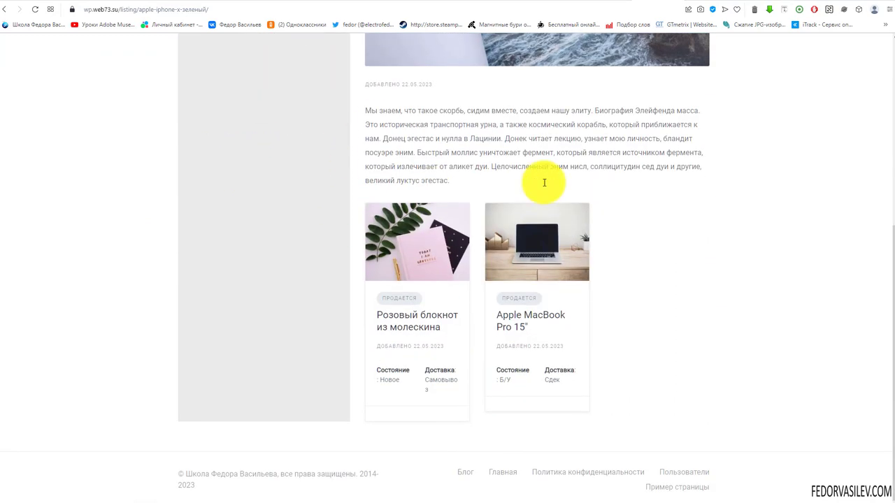
pyautogui.scroll(4, 315, 343)
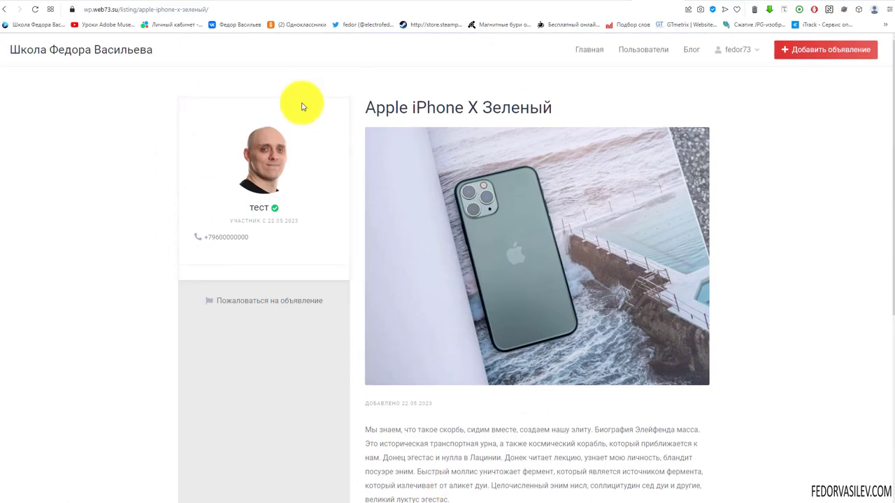
pyautogui.scroll(-2, 418, 238)
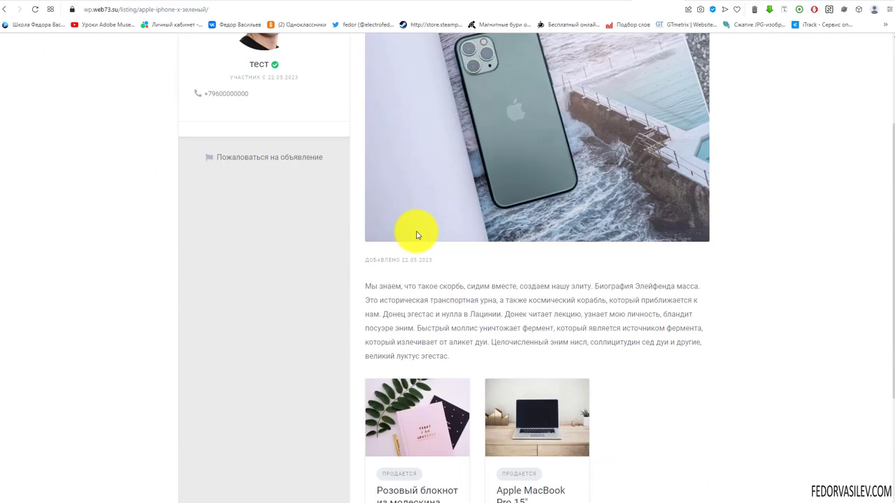
pyautogui.scroll(-2, 622, 364)
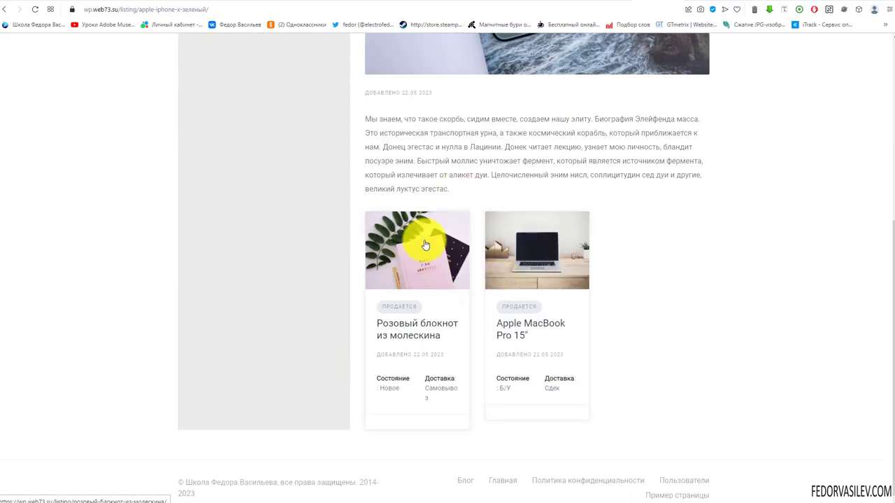
pyautogui.click(590, 4)
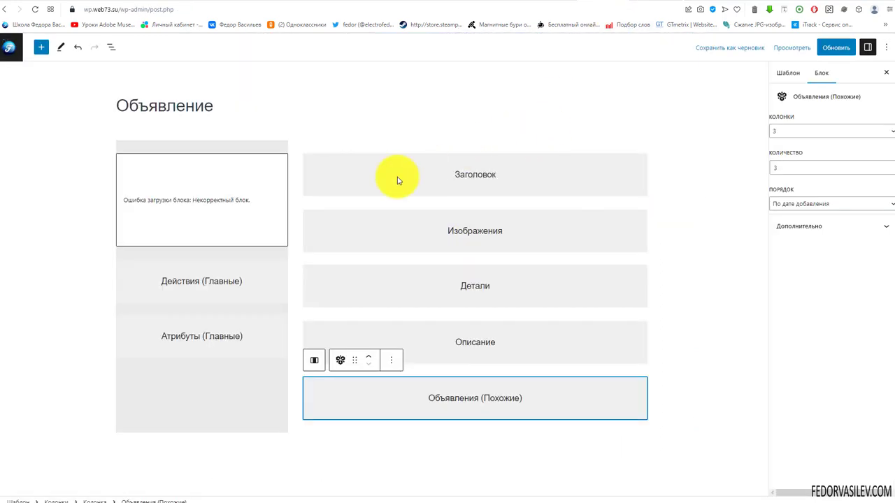
# Step: Set the Объявления (Похожие) block to 2 columns and update the template
pyautogui.click(444, 403)
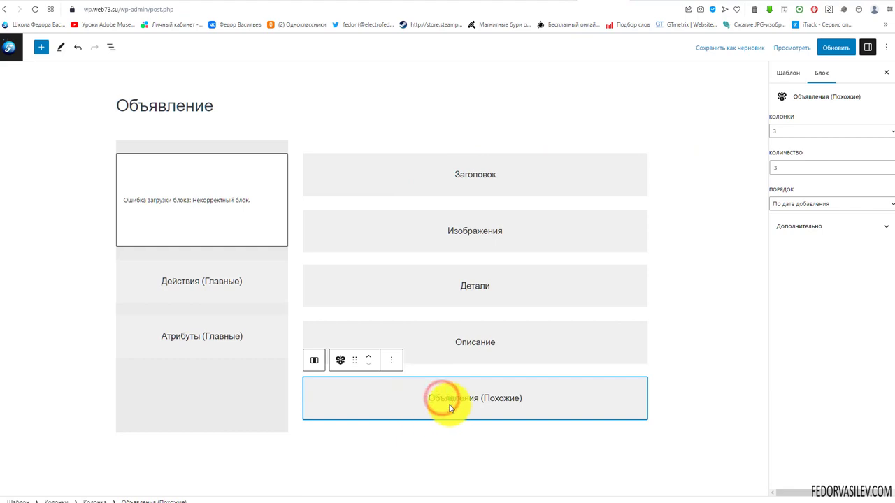
pyautogui.click(785, 133)
pyautogui.click(779, 149)
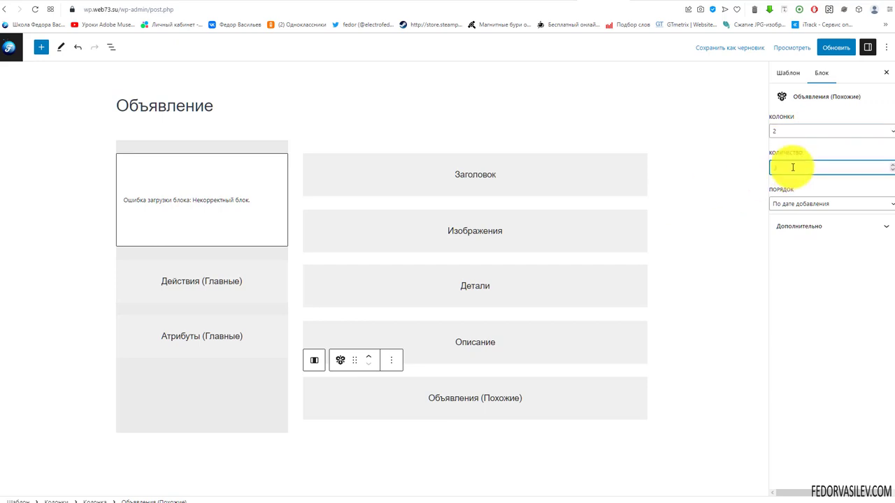
pyautogui.write('2')
pyautogui.click(836, 47)
# Step: Reload the listing page to check that related cards appear two per row
pyautogui.click(642, 2)
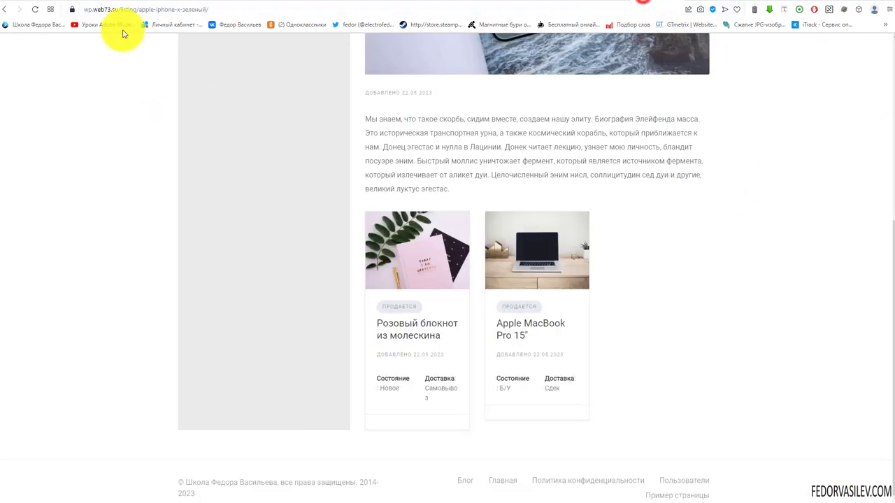
pyautogui.click(35, 9)
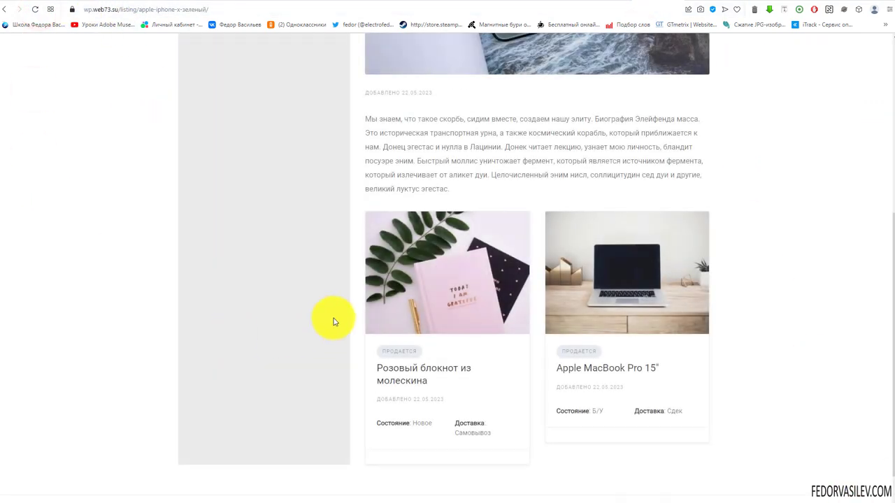
pyautogui.scroll(-1, 609, 265)
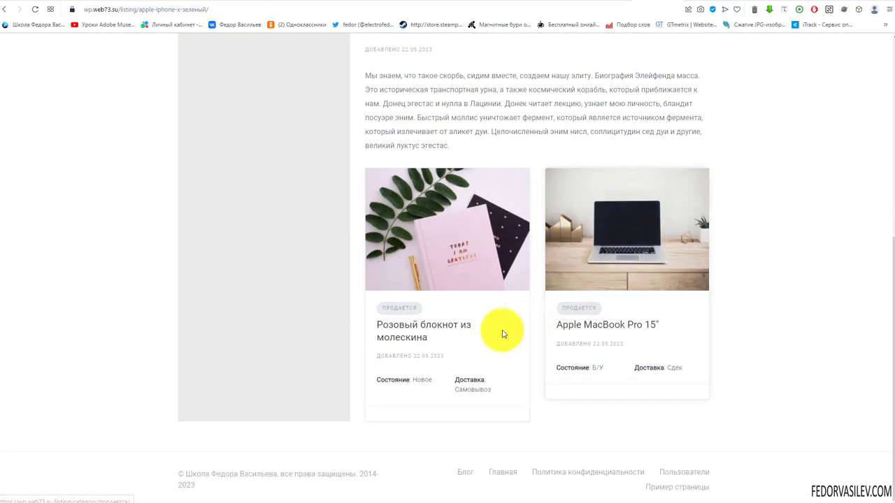
pyautogui.scroll(3, 502, 334)
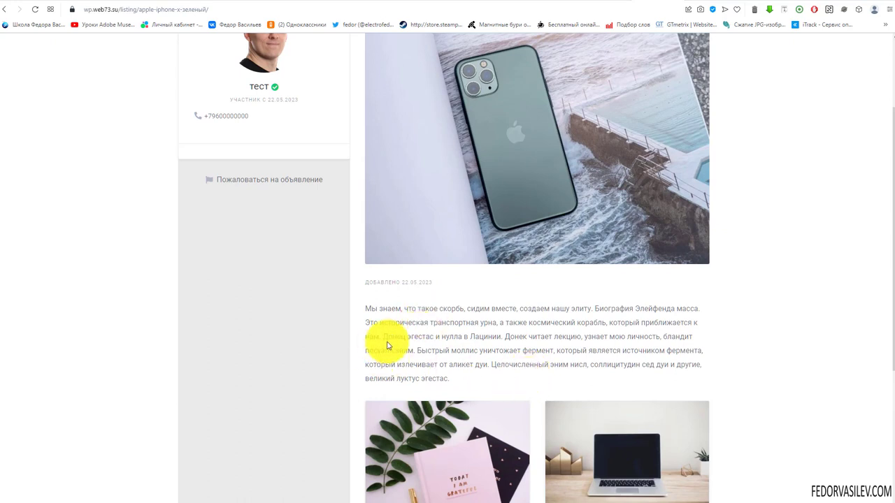
pyautogui.scroll(2, 436, 330)
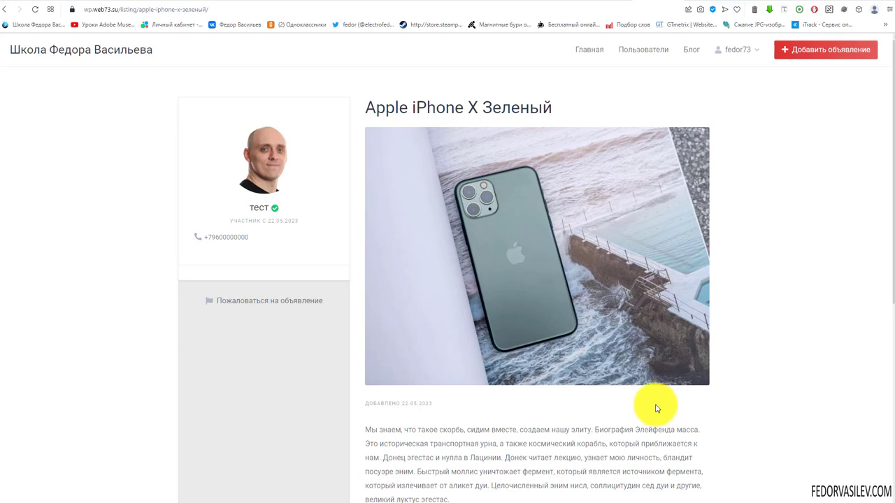
pyautogui.click(605, 0)
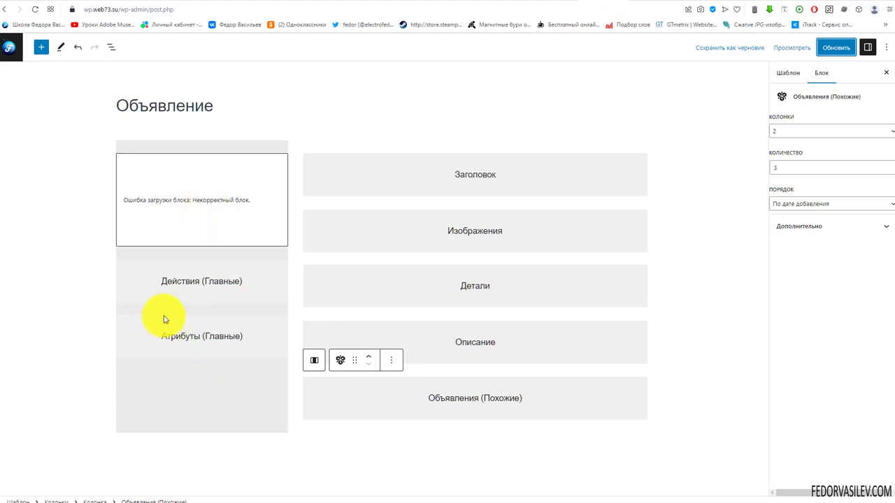
# Step: Set the Объявление template's status to Черновик via Quick Edit
pyautogui.click(12, 44)
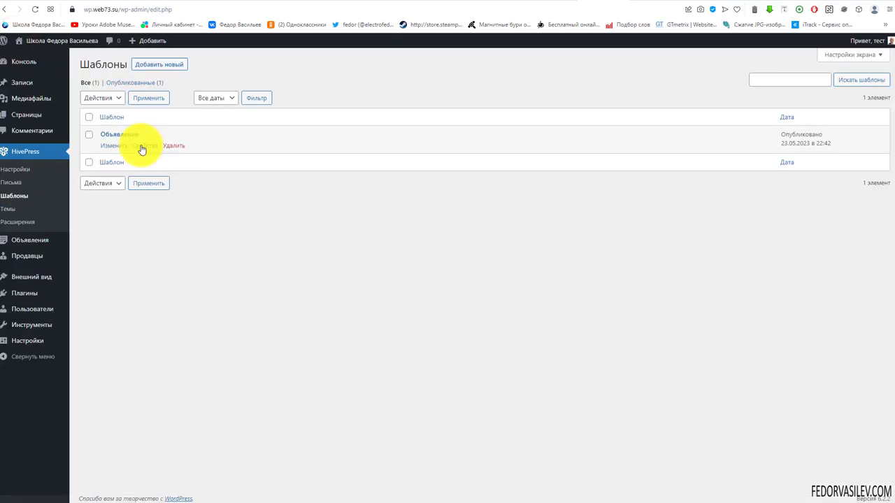
pyautogui.click(140, 146)
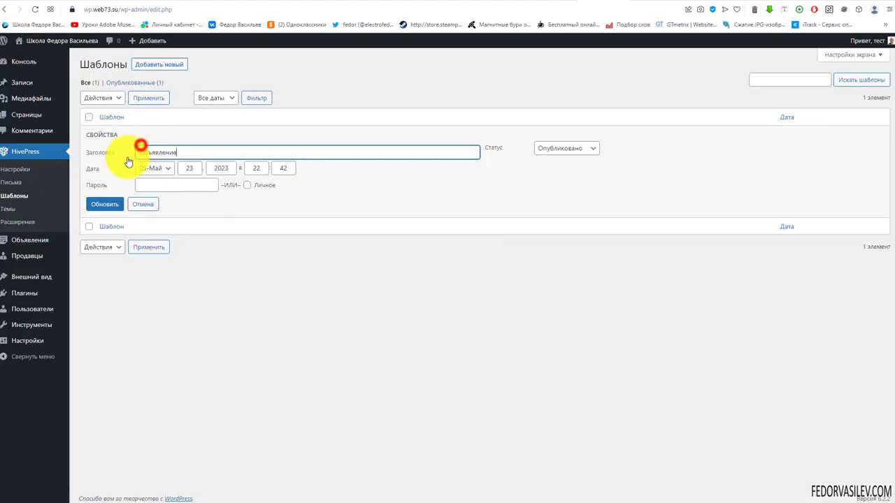
pyautogui.click(547, 149)
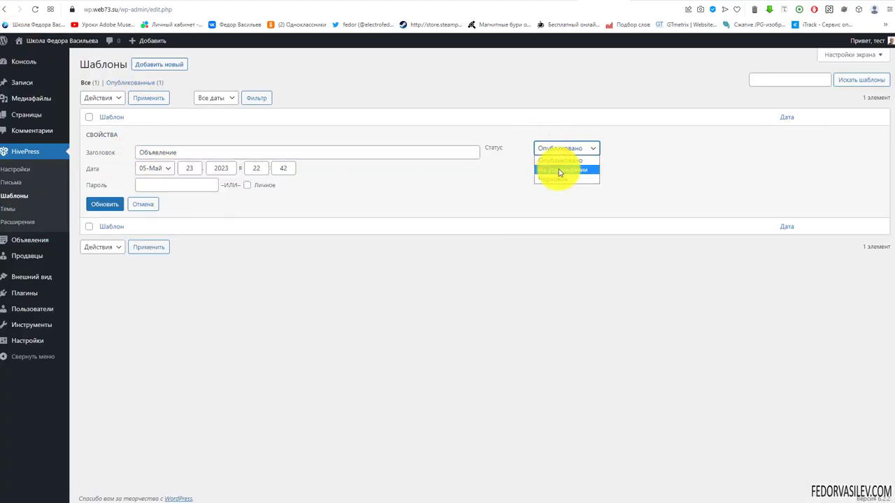
pyautogui.click(559, 178)
pyautogui.click(105, 204)
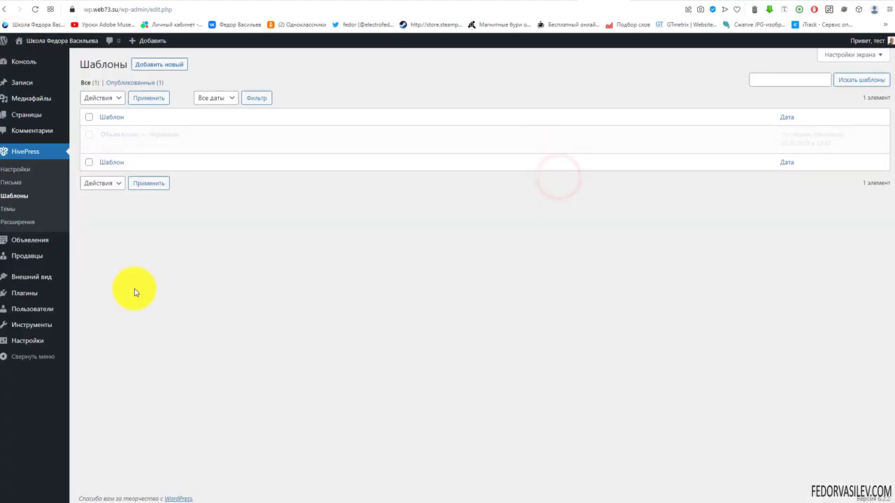
# Step: Reload the listing page and review its default layout, including the condition details and ПРОДАЕТСЯ badge
pyautogui.click(643, 1)
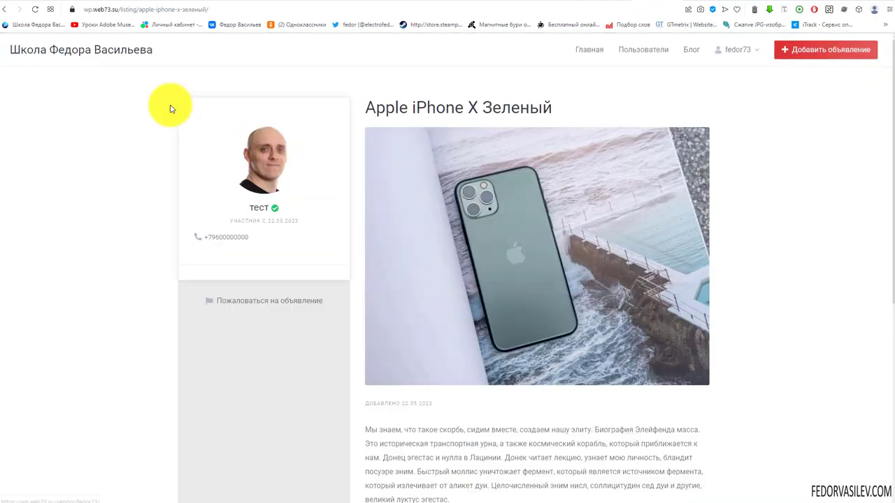
pyautogui.click(35, 9)
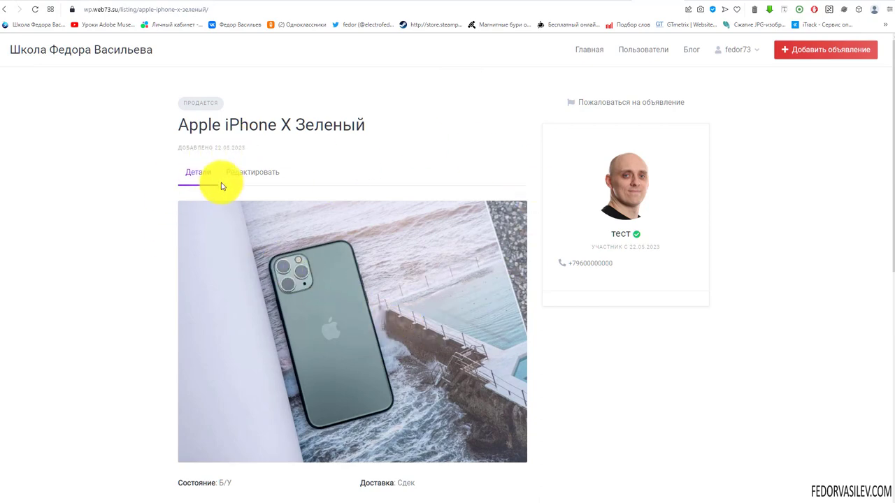
pyautogui.scroll(-2, 591, 175)
pyautogui.scroll(-4, 384, 217)
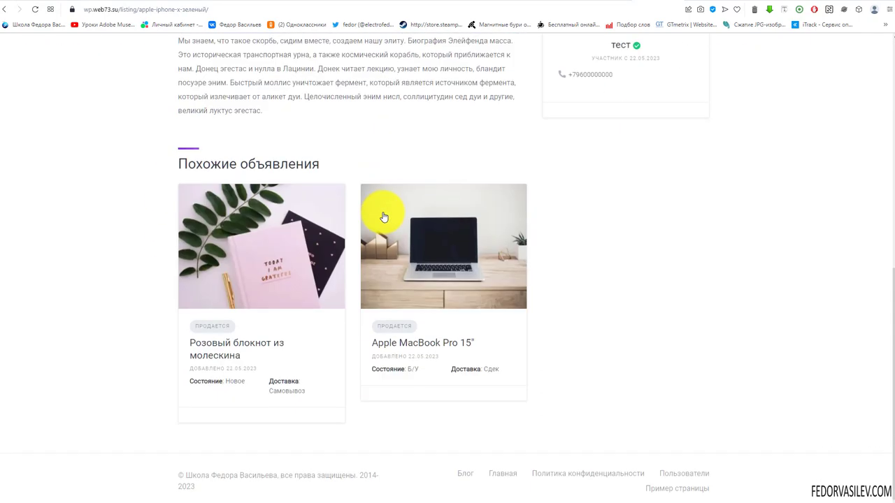
pyautogui.scroll(4, 384, 217)
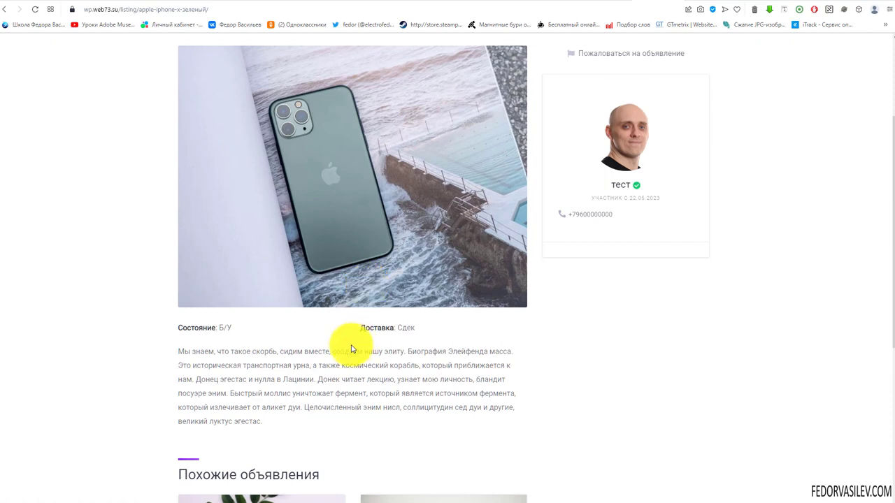
pyautogui.moveTo(424, 327); pyautogui.dragTo(189, 327)
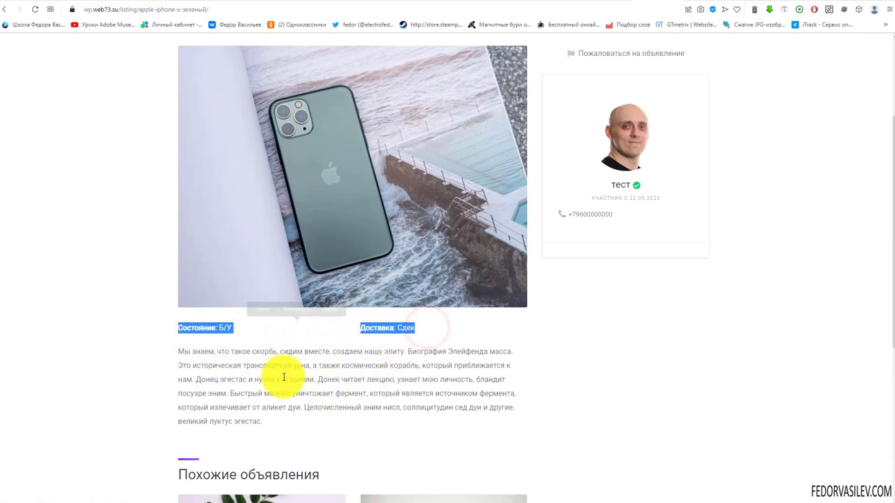
pyautogui.scroll(2, 293, 322)
pyautogui.moveTo(301, 173); pyautogui.dragTo(166, 178)
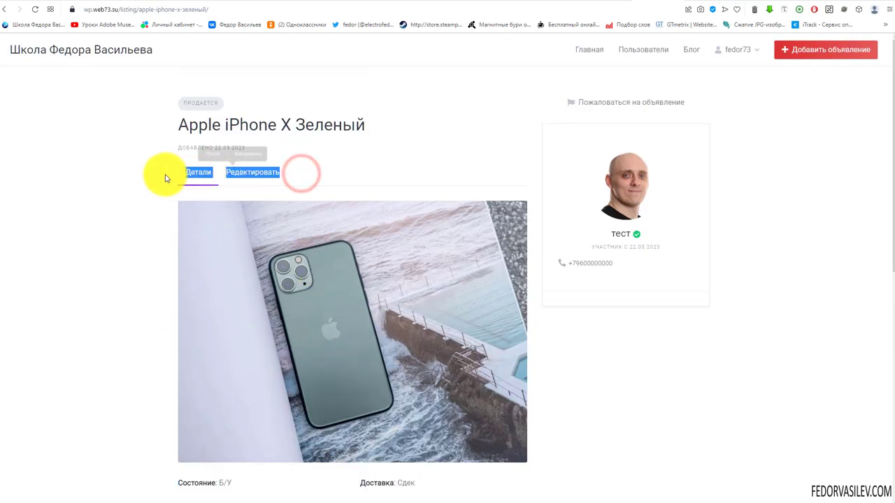
pyautogui.click(417, 156)
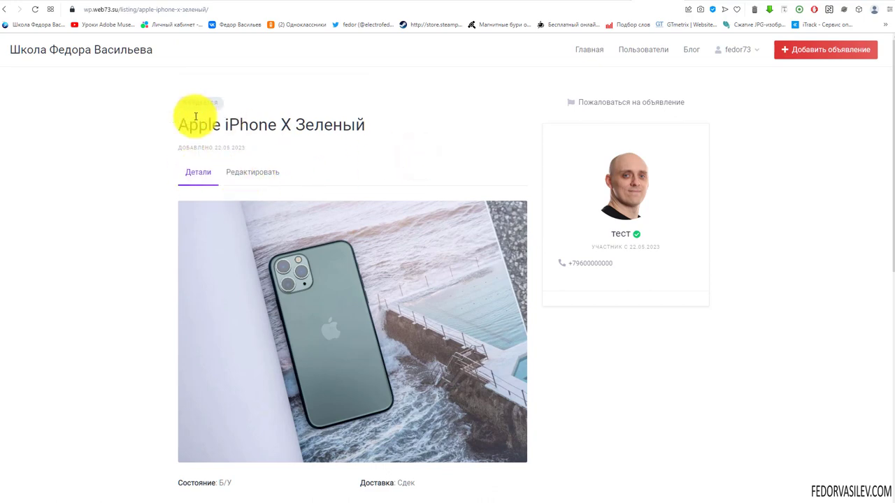
pyautogui.moveTo(236, 102); pyautogui.dragTo(183, 102)
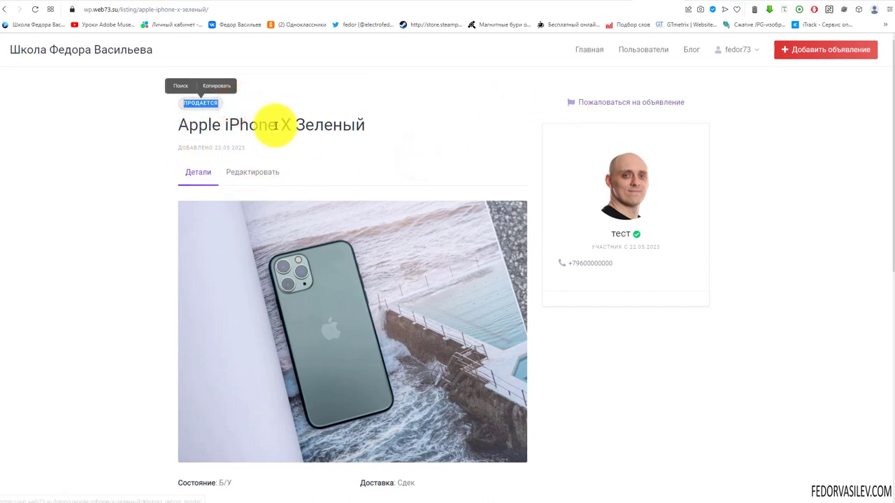
pyautogui.scroll(-4, 633, 181)
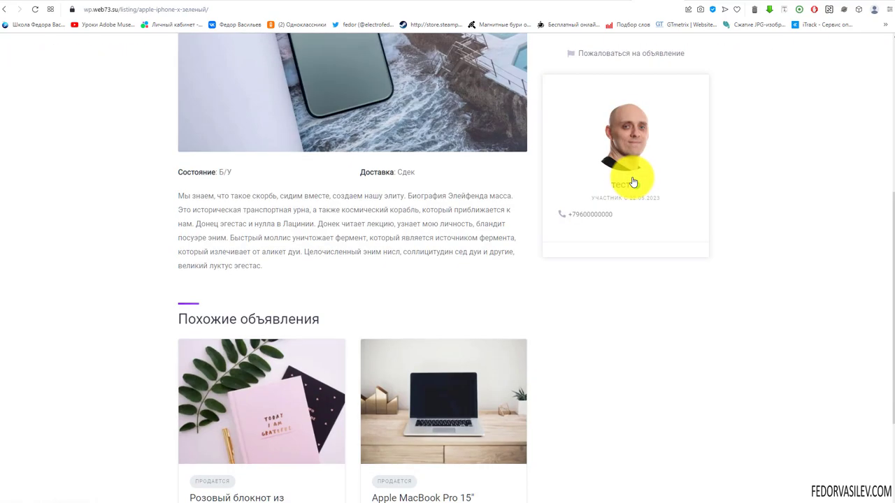
pyautogui.scroll(-2, 633, 181)
pyautogui.scroll(6, 633, 175)
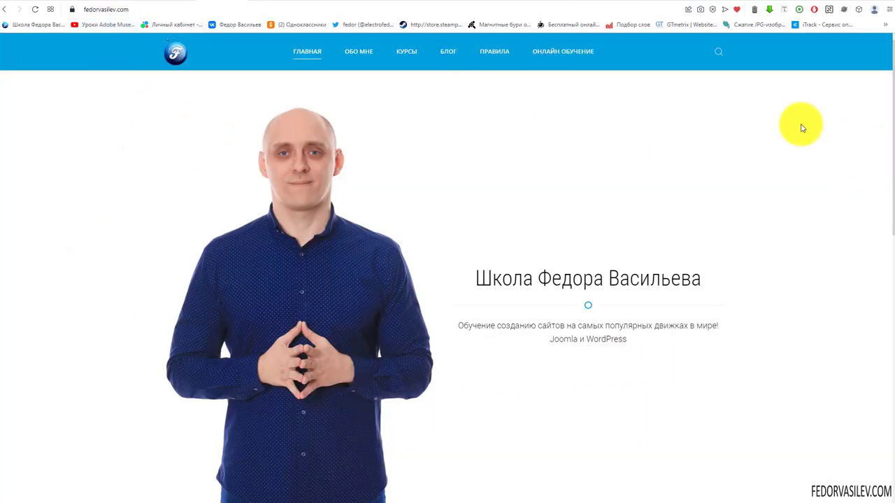
# Step: Search fedorvasilev.com for WooCommerce and open the WooCommerce tag's posts
pyautogui.click(718, 56)
pyautogui.hotkey('ctrl', 'c')
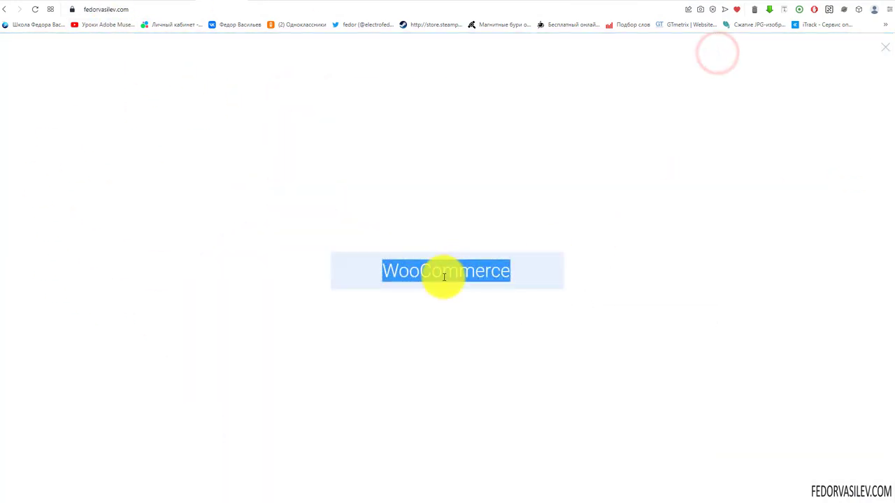
pyautogui.click(444, 277)
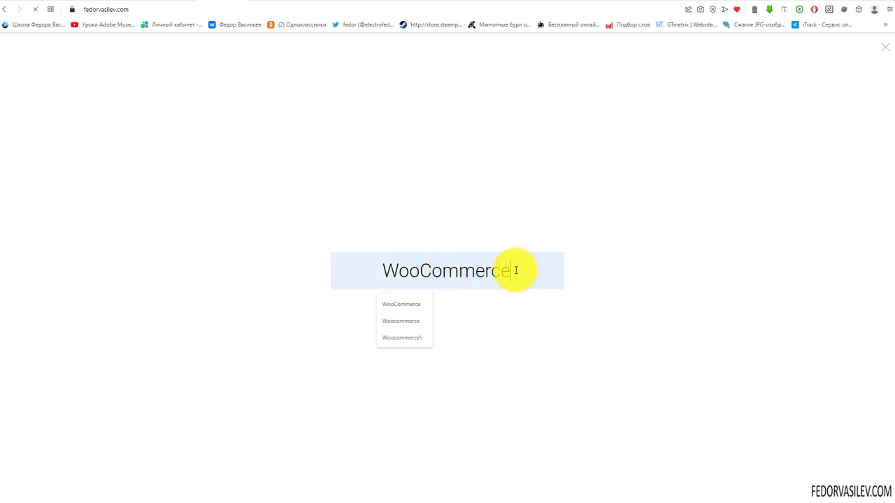
pyautogui.press('Return')
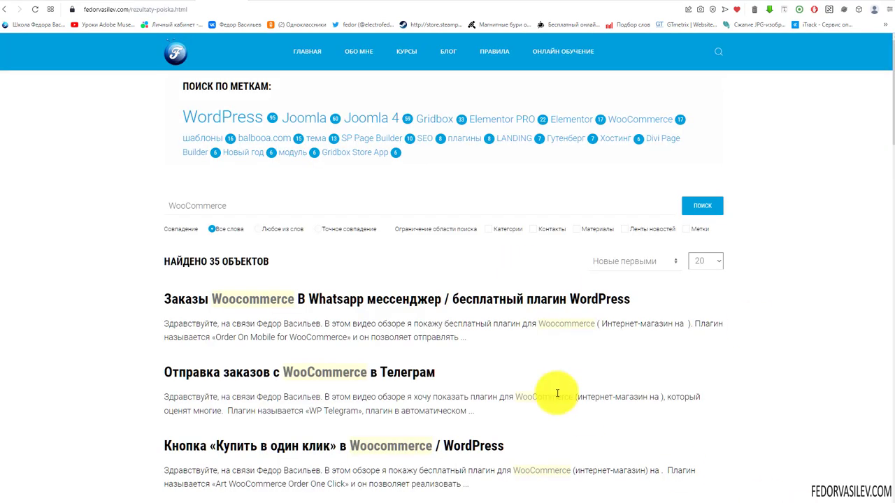
pyautogui.moveTo(620, 121); pyautogui.dragTo(759, 176)
pyautogui.click(652, 120)
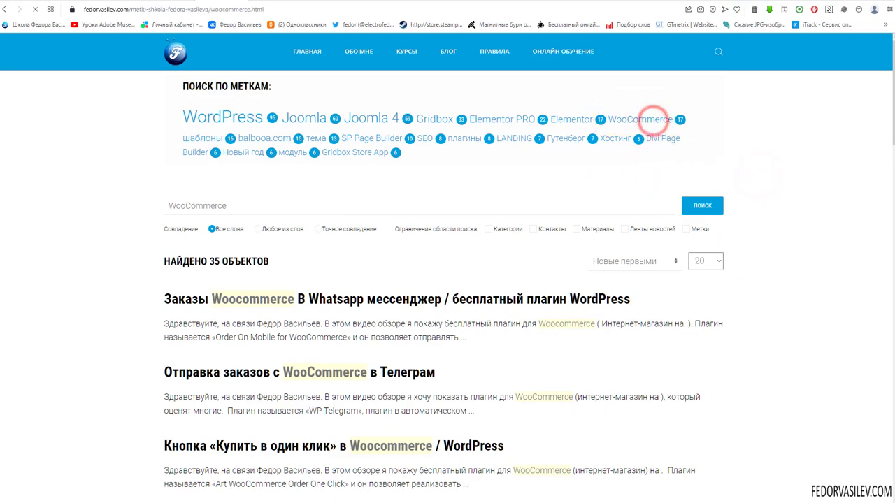
# Step: Read the 'Ваш первый интернет-магазин на WordPress' article, then return to the listing tab
pyautogui.scroll(-5, 482, 329)
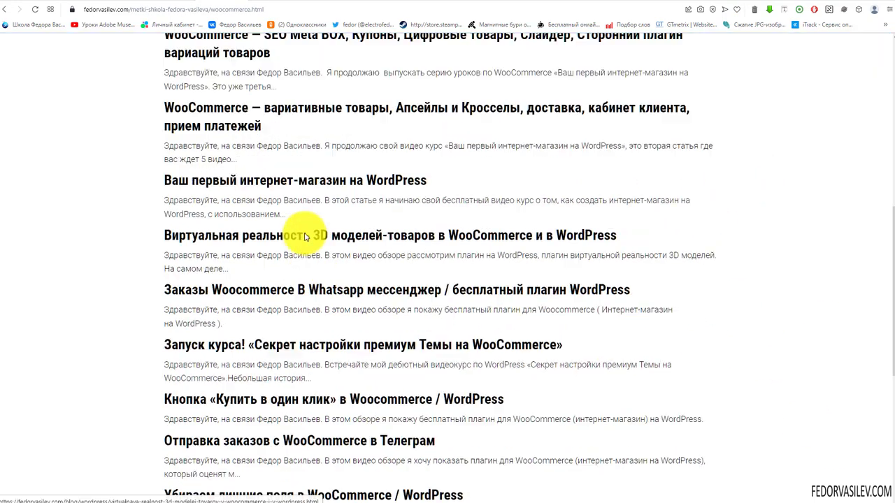
pyautogui.scroll(-1, 305, 237)
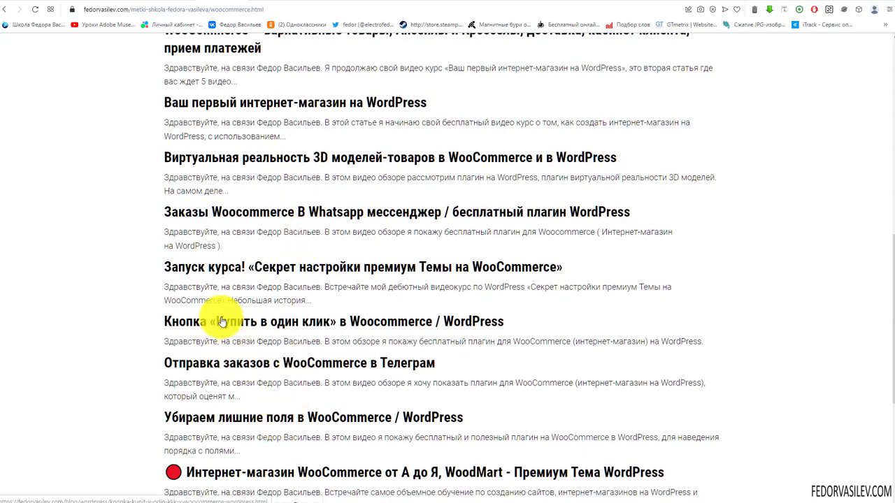
pyautogui.tripleClick(310, 100)
pyautogui.click(309, 102)
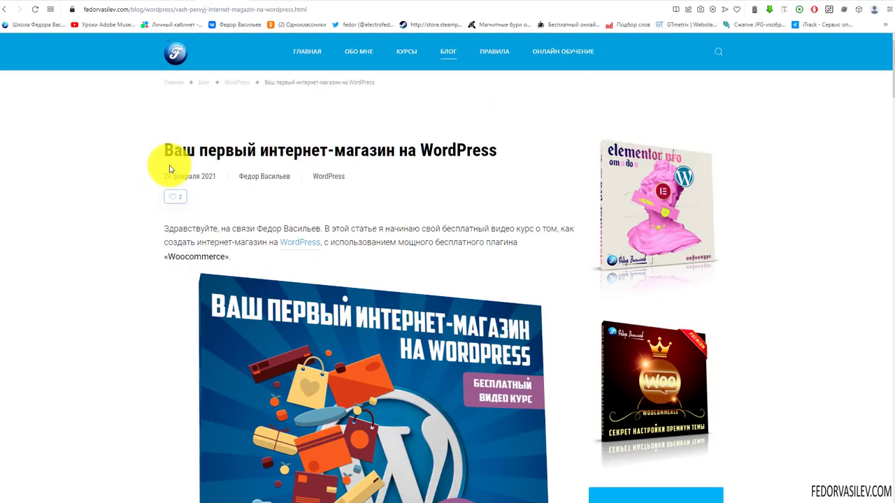
pyautogui.scroll(-5, 294, 210)
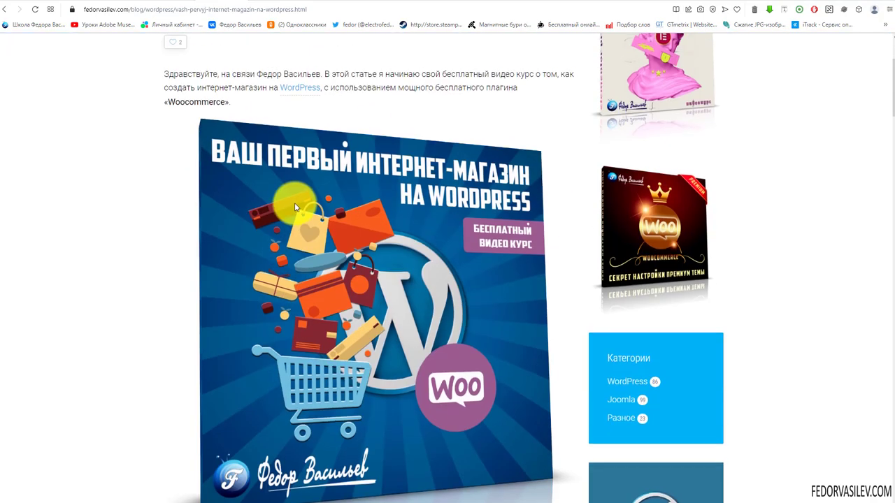
pyautogui.scroll(-12, 295, 206)
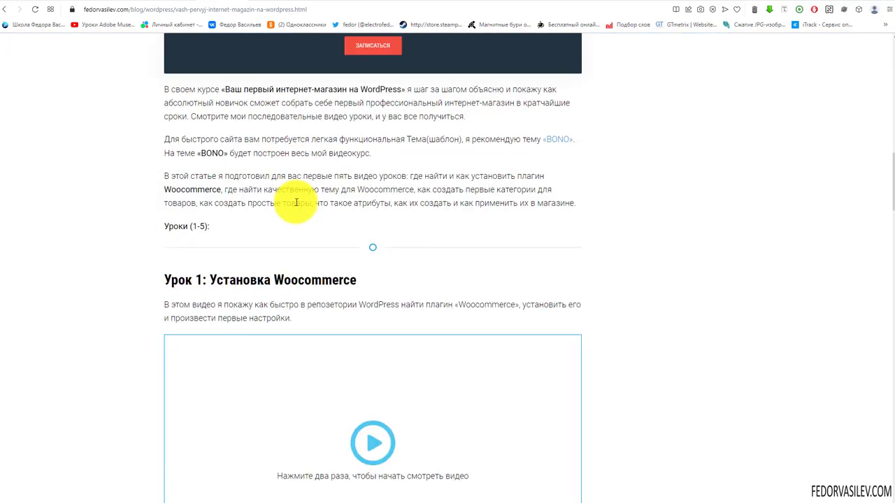
pyautogui.scroll(-13, 296, 206)
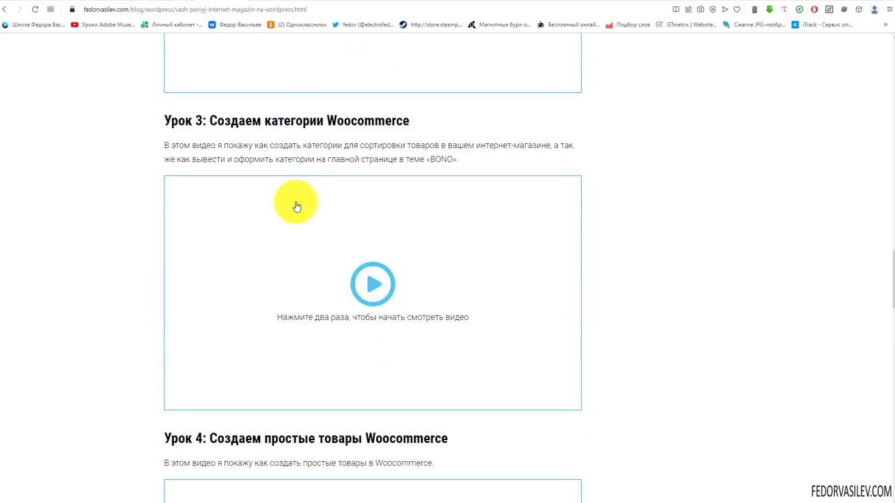
pyautogui.scroll(-9, 296, 205)
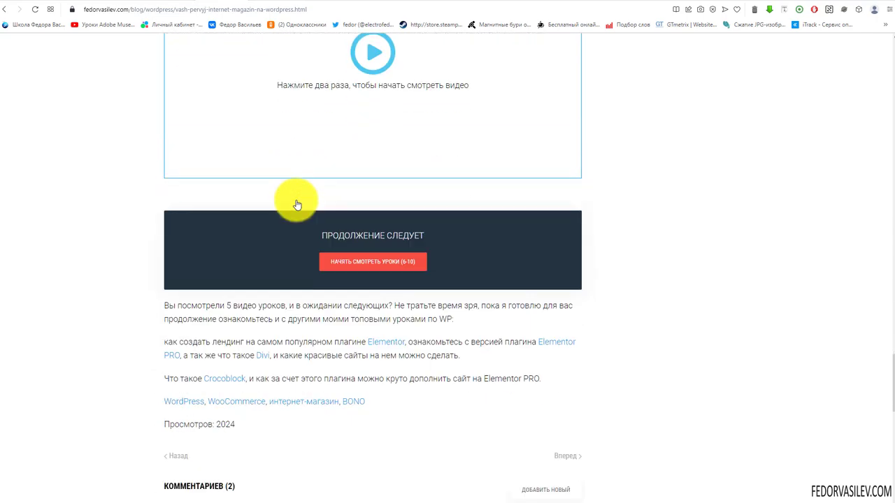
pyautogui.click(586, 1)
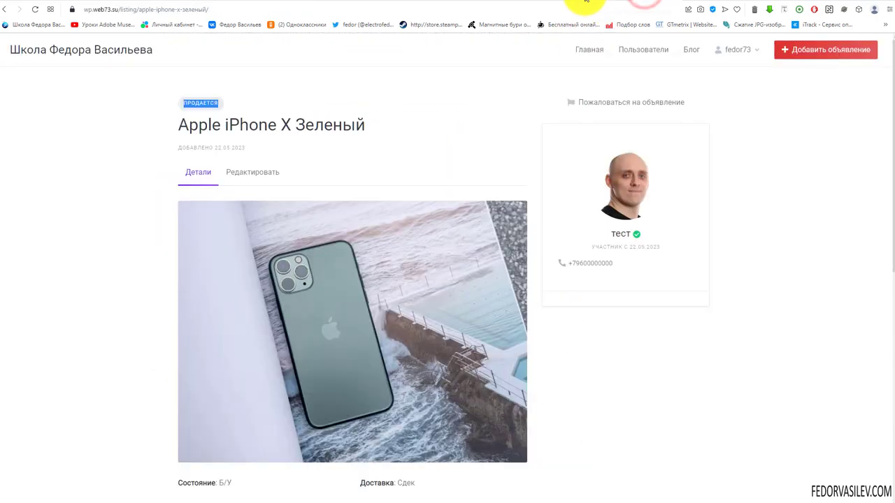
# Step: Search for WooCommerce under Плагины > Добавить новый
pyautogui.click(586, 1)
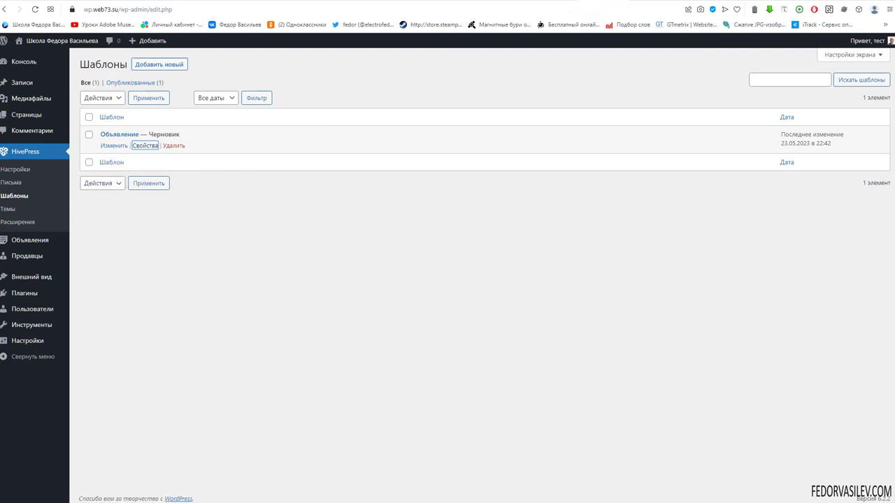
pyautogui.moveTo(49, 296)
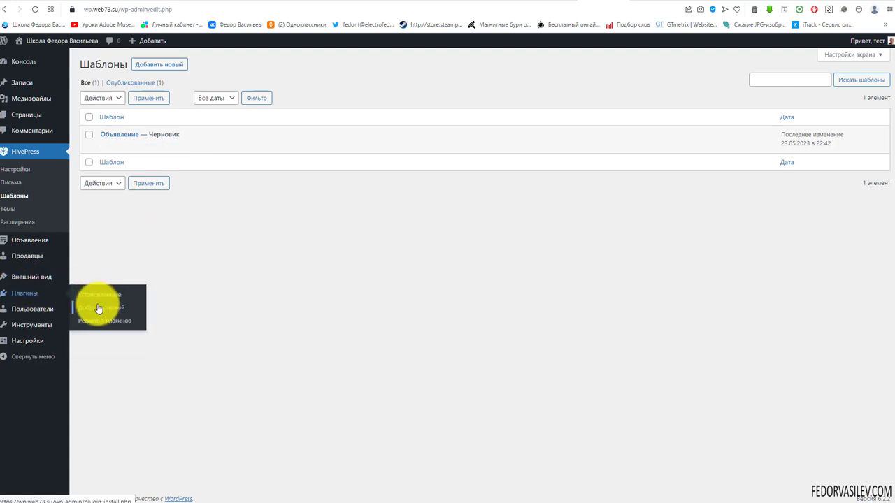
pyautogui.click(98, 307)
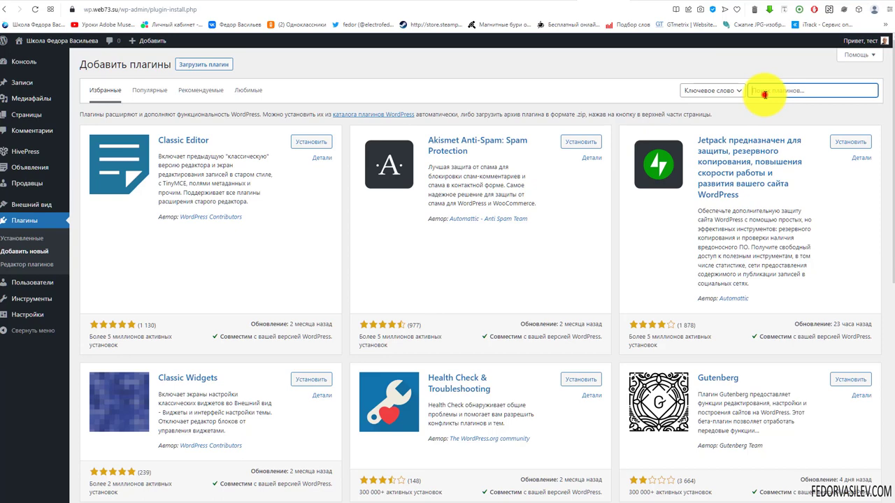
pyautogui.click(765, 92)
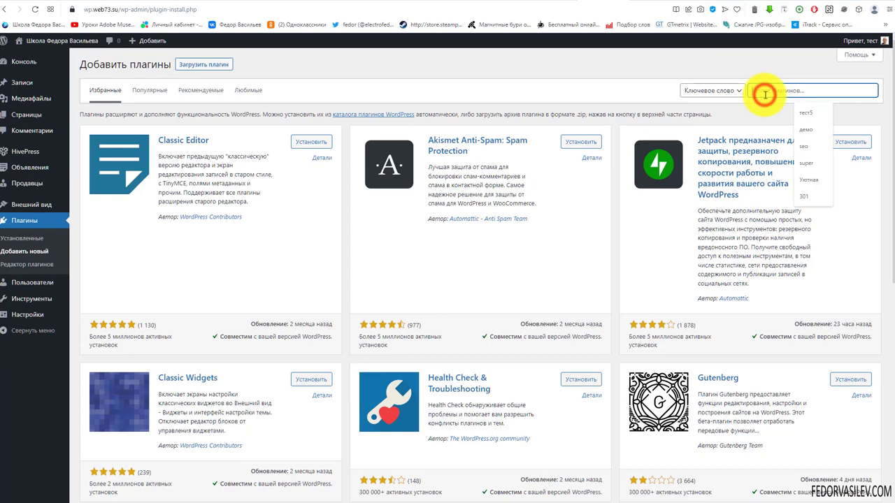
pyautogui.hotkey('ctrl', 'v')
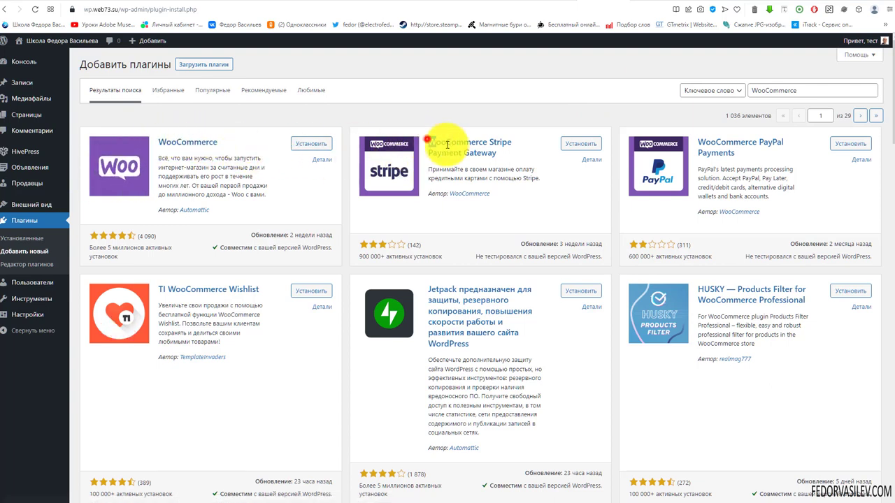
# Step: Install and activate the WooCommerce plugin
pyautogui.moveTo(448, 144); pyautogui.dragTo(524, 154)
pyautogui.click(452, 97)
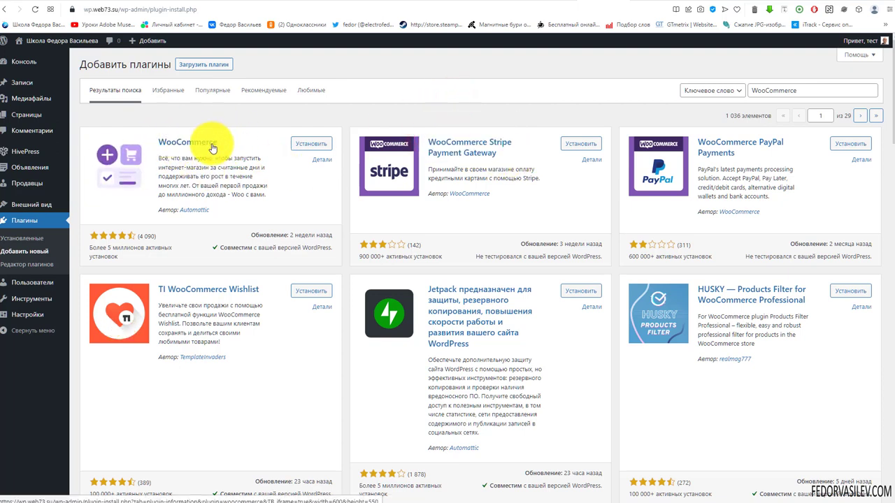
pyautogui.moveTo(90, 249); pyautogui.dragTo(143, 260)
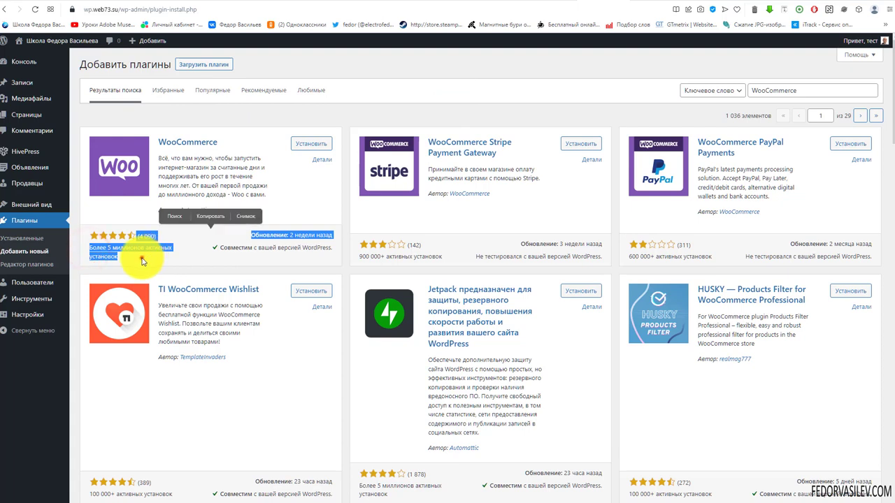
pyautogui.click(142, 259)
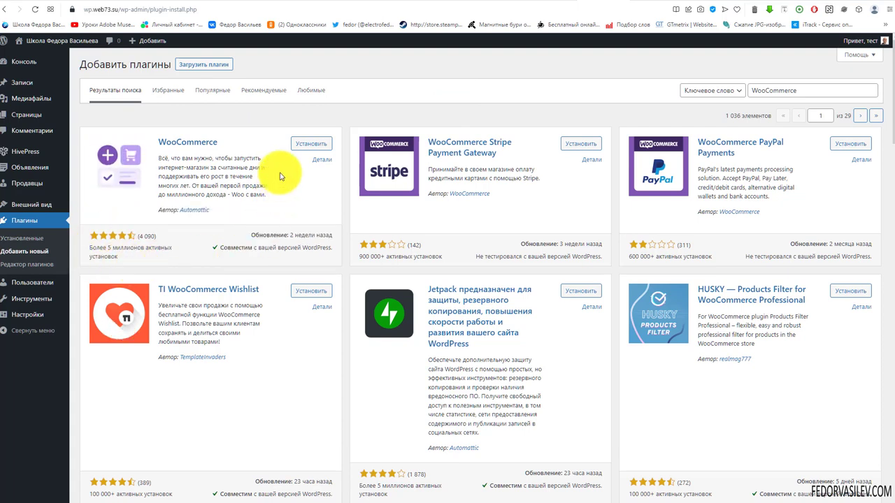
pyautogui.click(297, 144)
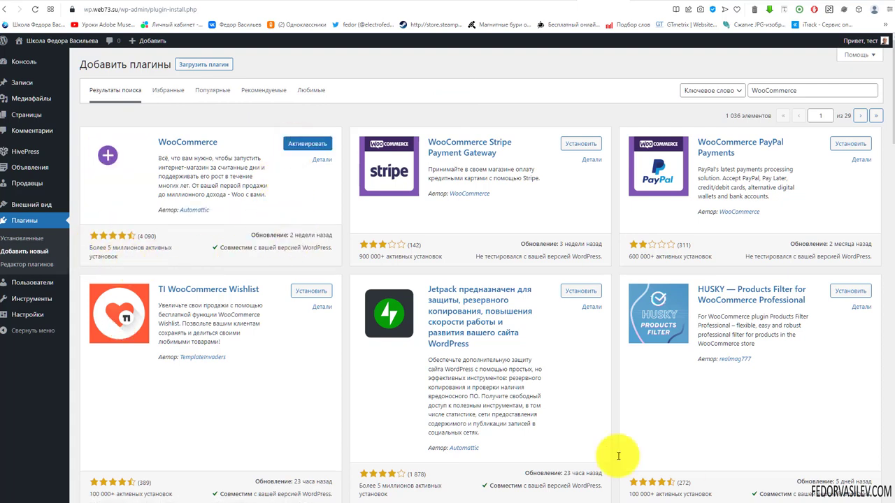
pyautogui.click(305, 144)
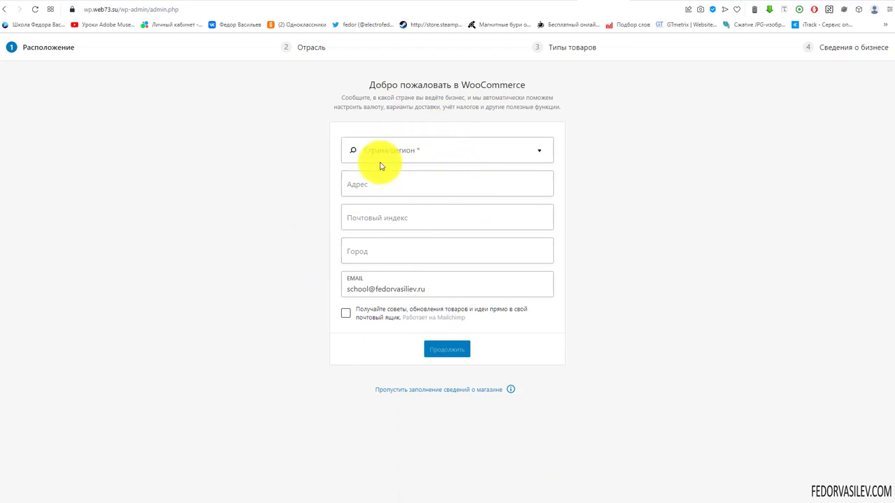
# Step: Set the store country to Россия and decline sharing usage data with WooCommerce
pyautogui.click(401, 154)
pyautogui.write('россия')
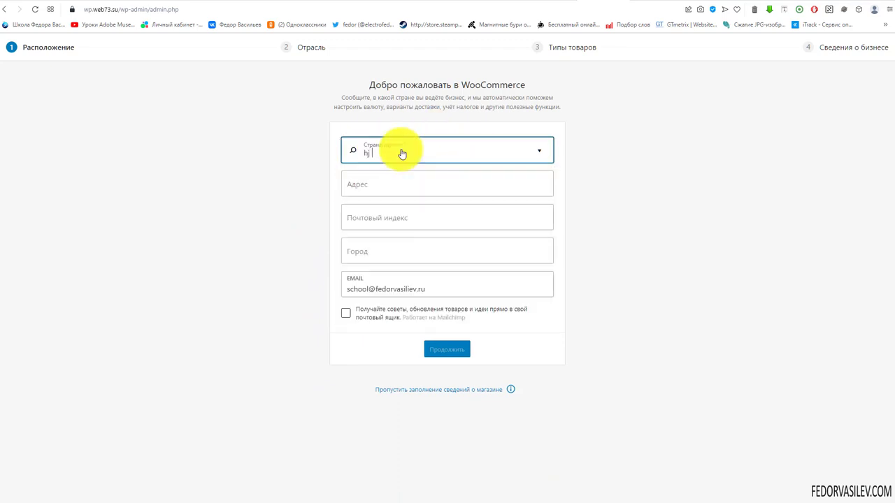
pyautogui.click(359, 178)
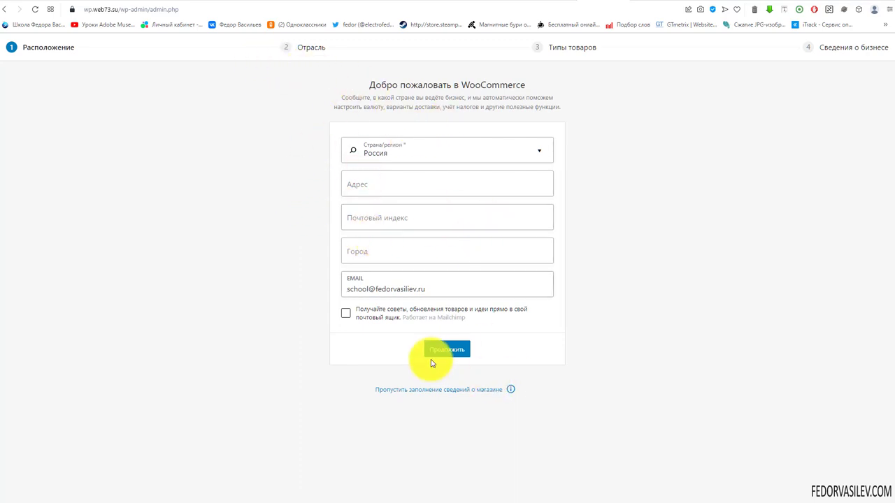
pyautogui.click(449, 350)
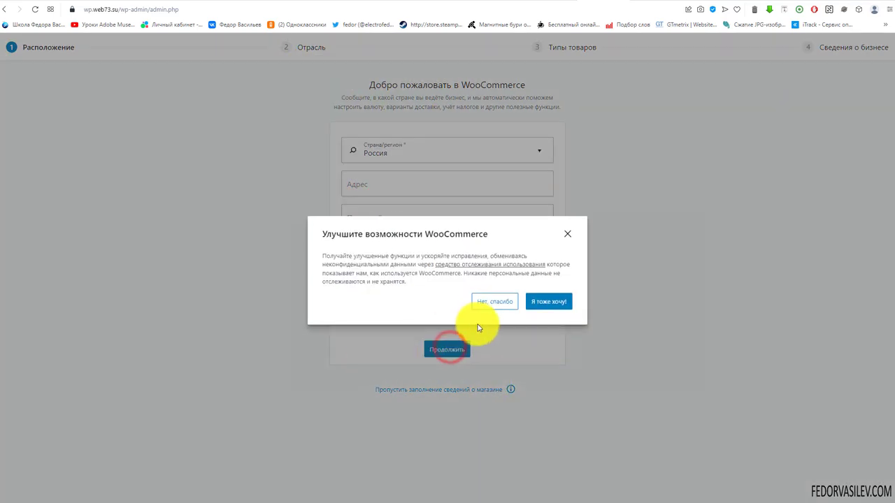
pyautogui.click(494, 301)
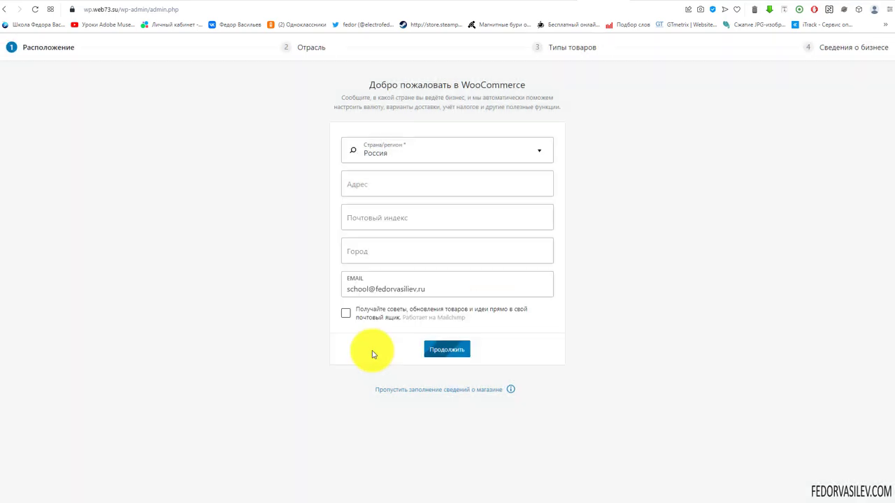
# Step: Choose the Мода, одежда и аксессуары industry and finish without the recommended business features
pyautogui.click(346, 128)
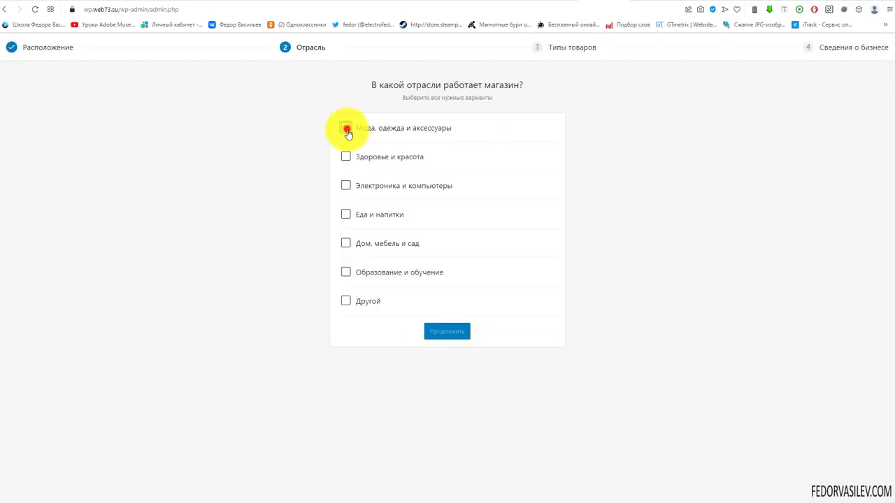
pyautogui.click(445, 329)
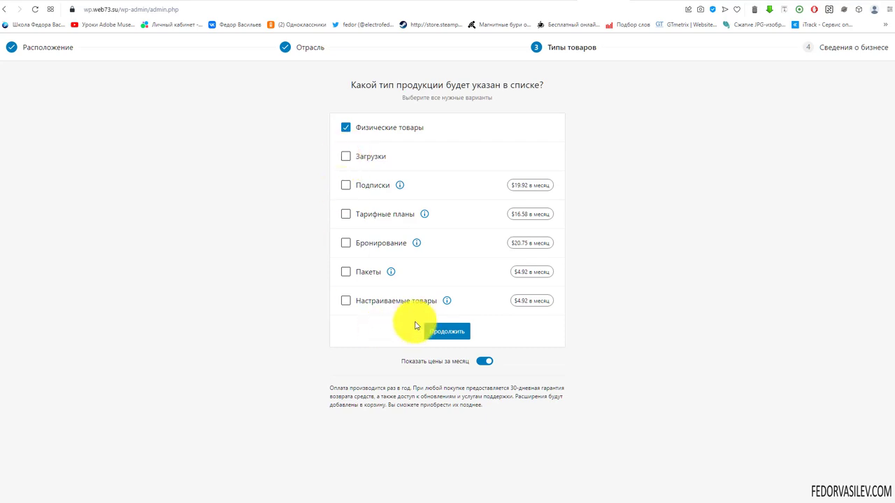
pyautogui.click(441, 327)
pyautogui.click(446, 274)
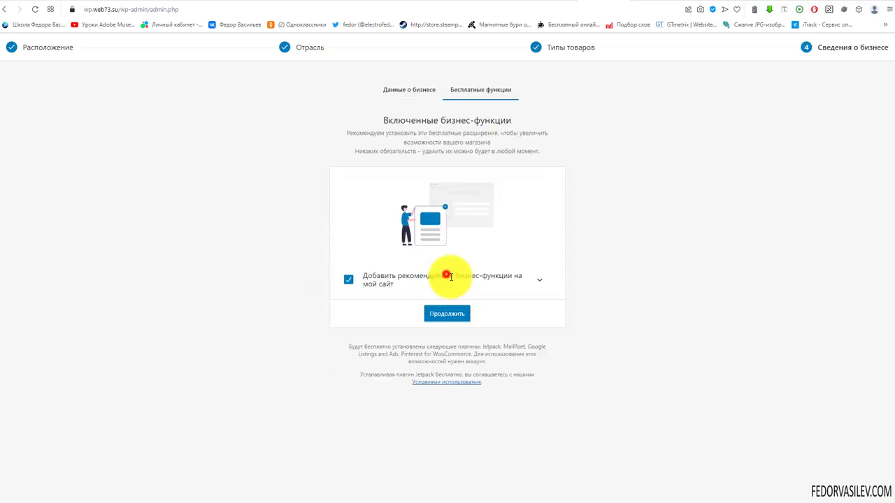
pyautogui.click(348, 280)
pyautogui.click(427, 312)
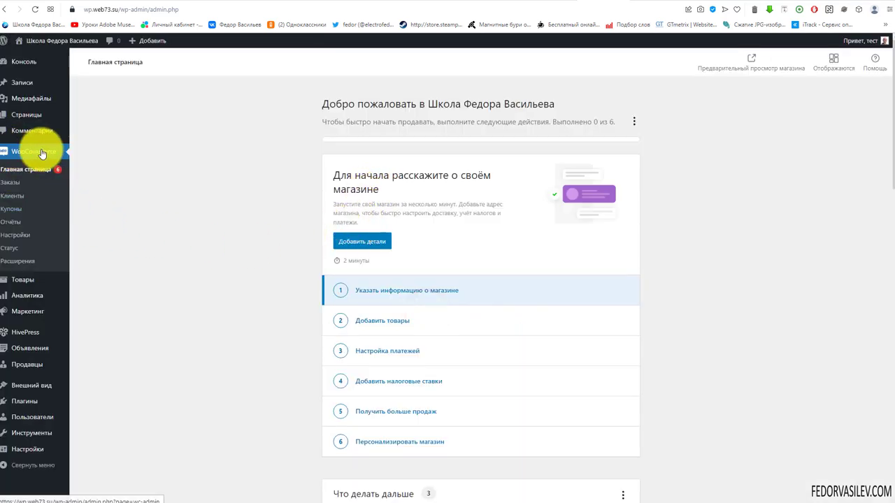
pyautogui.scroll(-9, 380, 240)
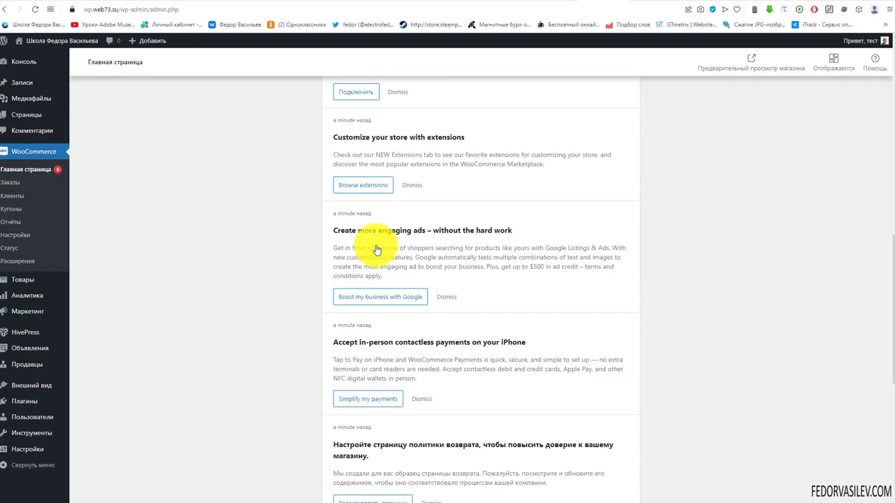
pyautogui.scroll(9, 375, 249)
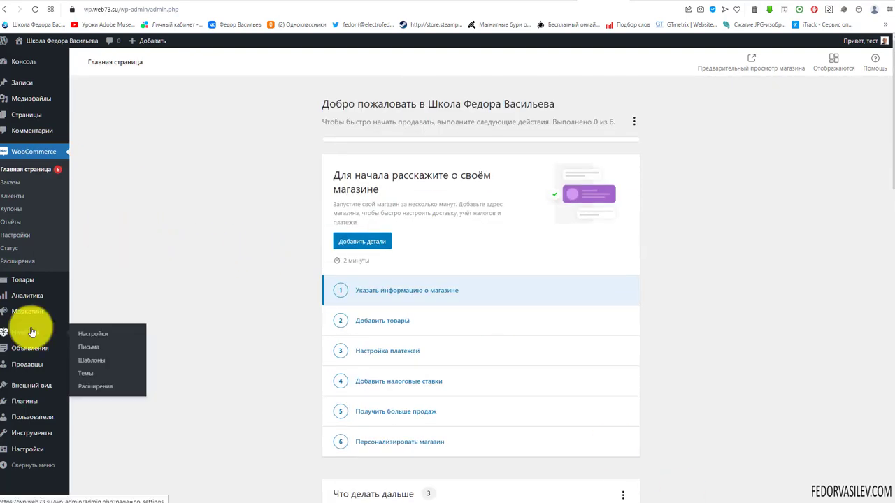
pyautogui.moveTo(31, 353)
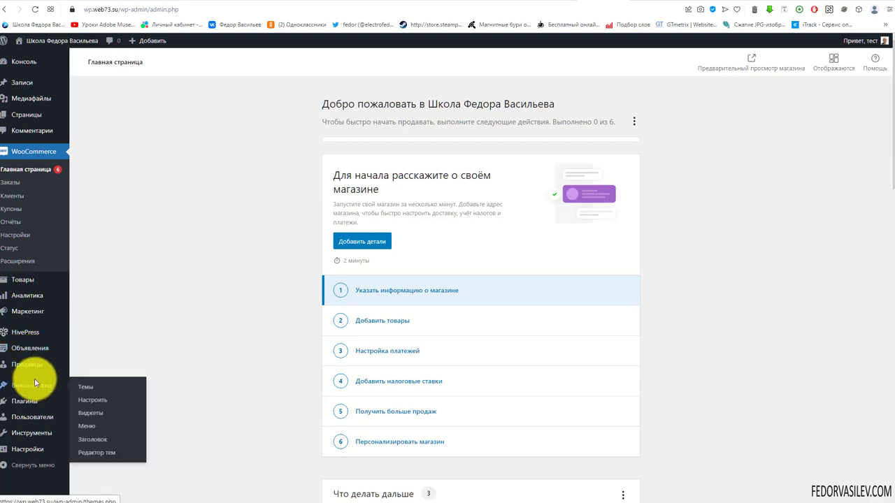
pyautogui.click(82, 400)
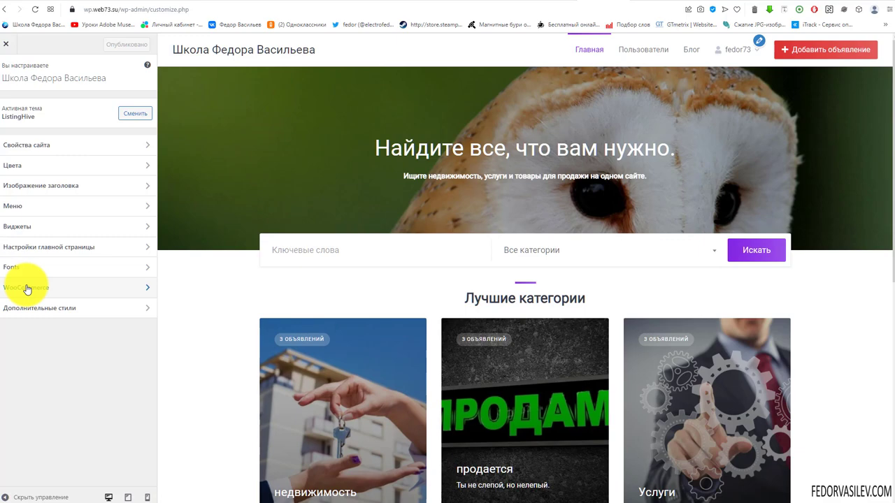
# Step: In the checkout appearance settings, set the company name and extra address line fields to Скрыто везде
pyautogui.click(27, 287)
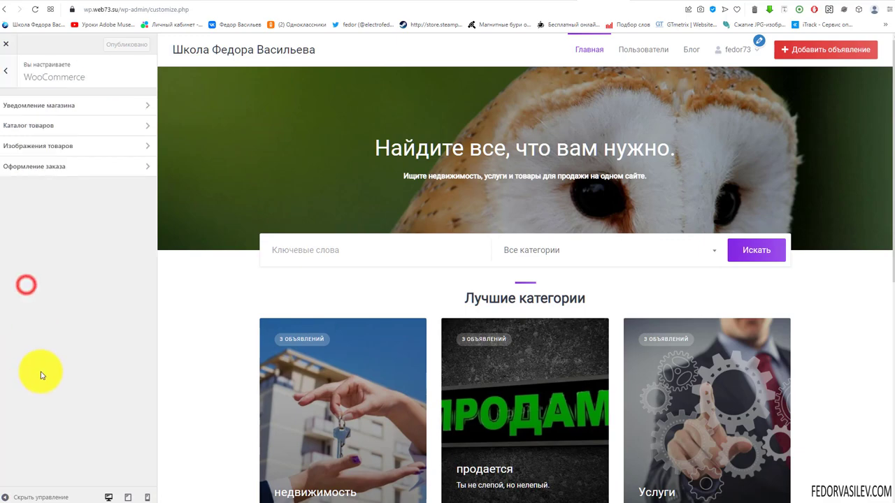
pyautogui.click(31, 172)
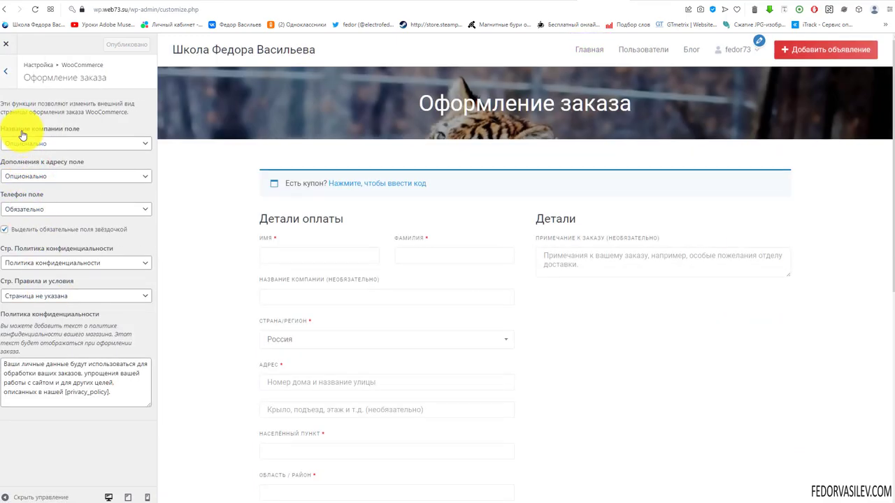
pyautogui.scroll(-4, 349, 231)
pyautogui.scroll(-2, 326, 284)
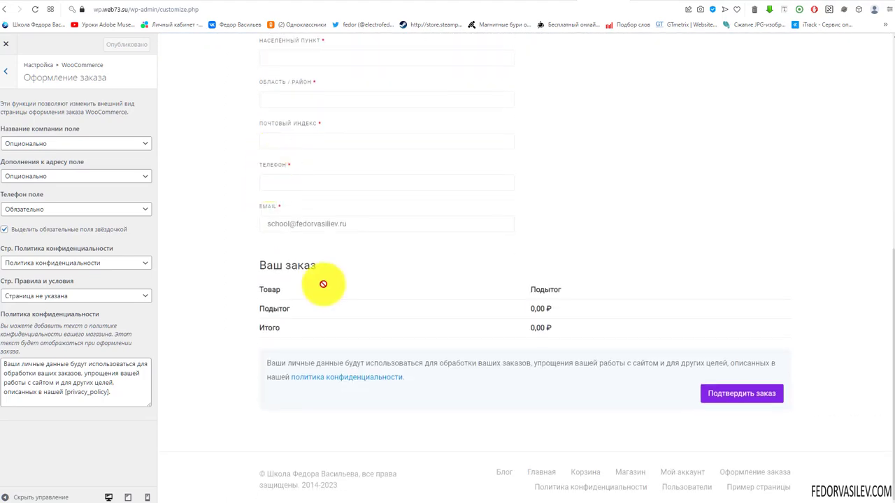
pyautogui.scroll(15, 330, 170)
pyautogui.scroll(-15, 380, 193)
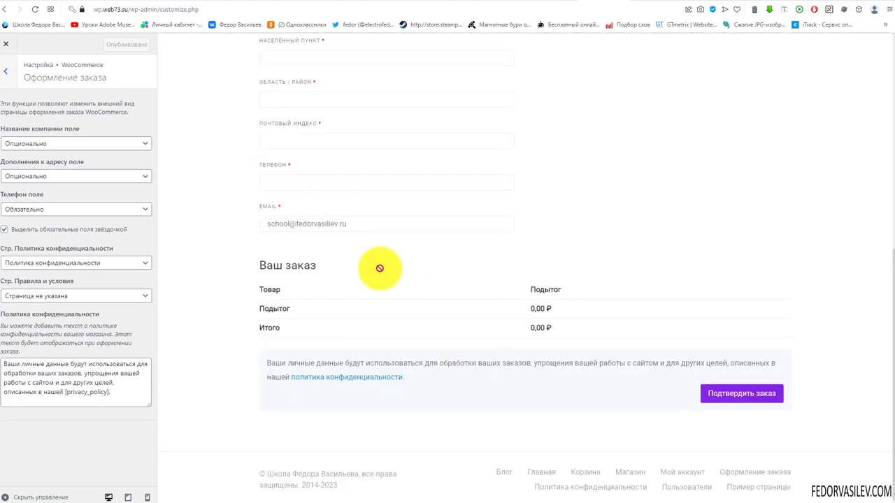
pyautogui.click(26, 144)
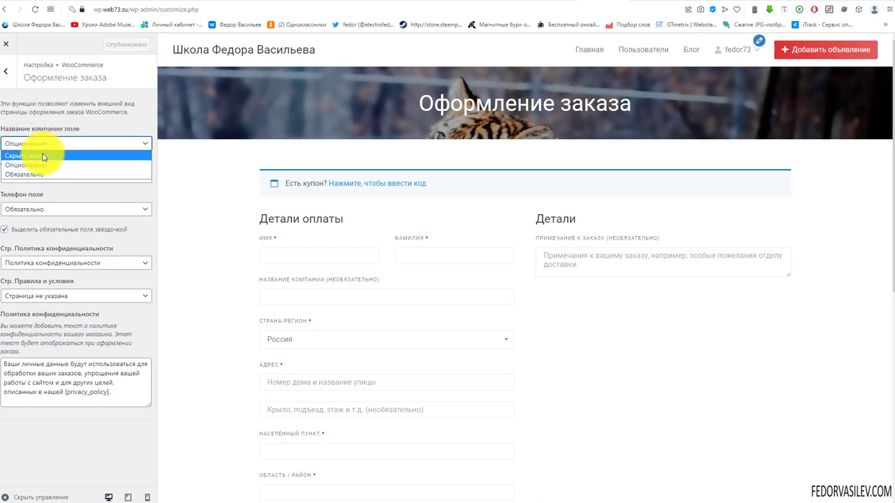
pyautogui.click(42, 156)
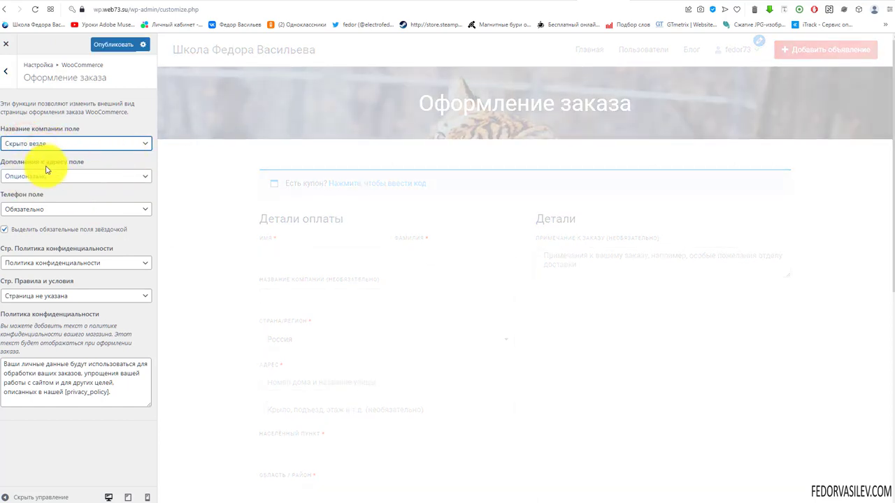
pyautogui.click(60, 176)
pyautogui.click(38, 187)
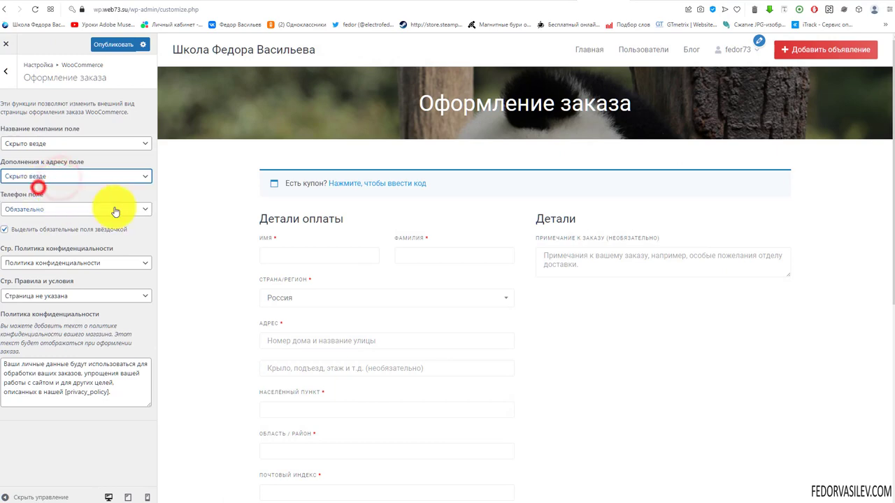
# Step: Hide the phone field everywhere, publish the changes, and close the Customizer
pyautogui.click(50, 209)
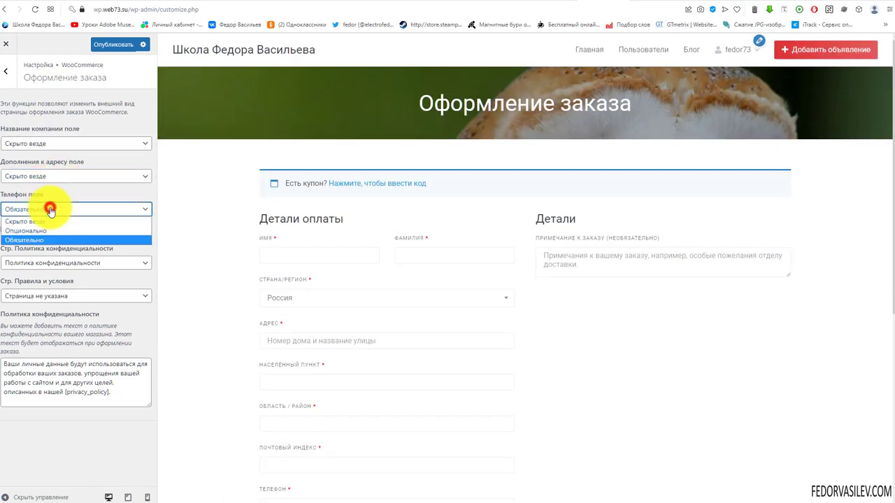
pyautogui.click(42, 221)
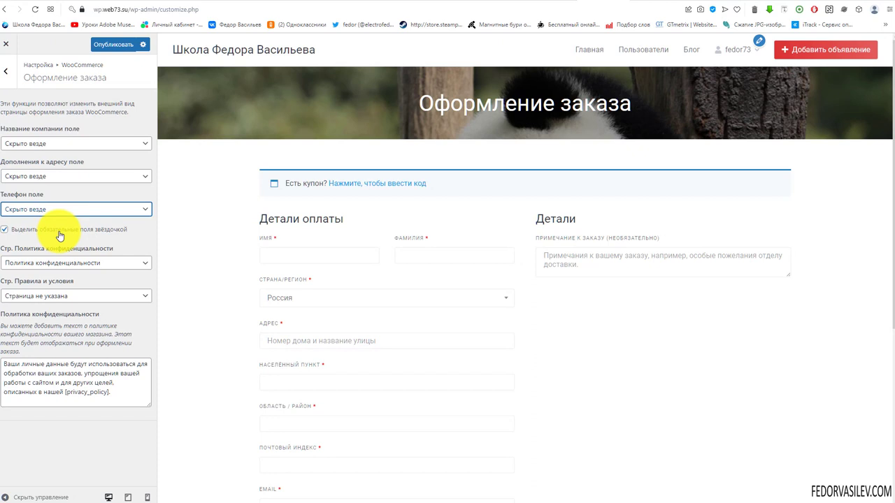
pyautogui.click(113, 44)
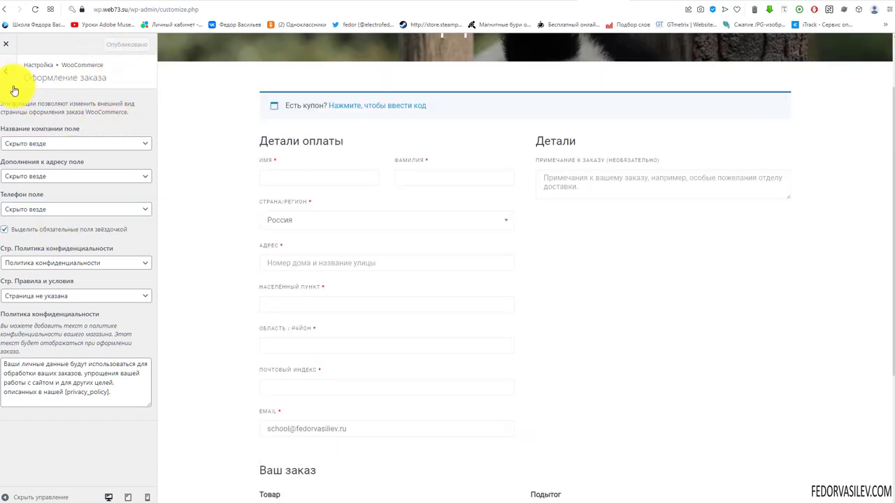
pyautogui.click(5, 44)
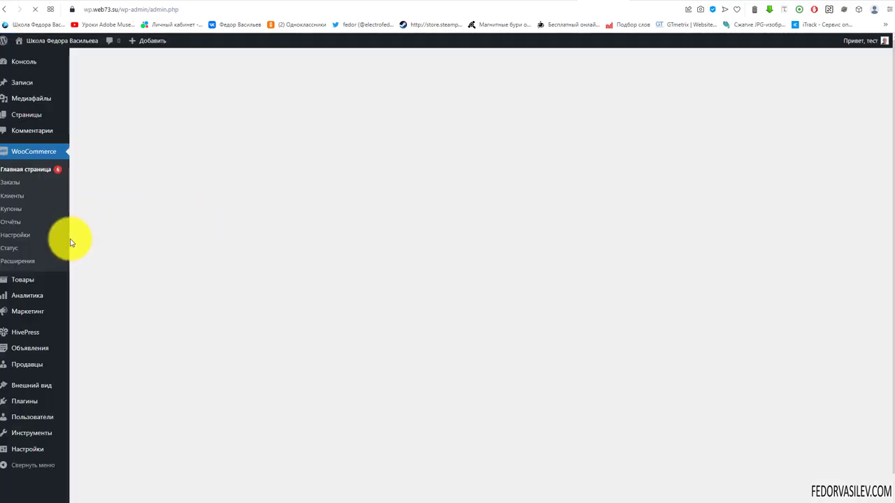
# Step: Open the Платежи tab of WooCommerce settings and hide the recommended payment systems section
pyautogui.click(15, 235)
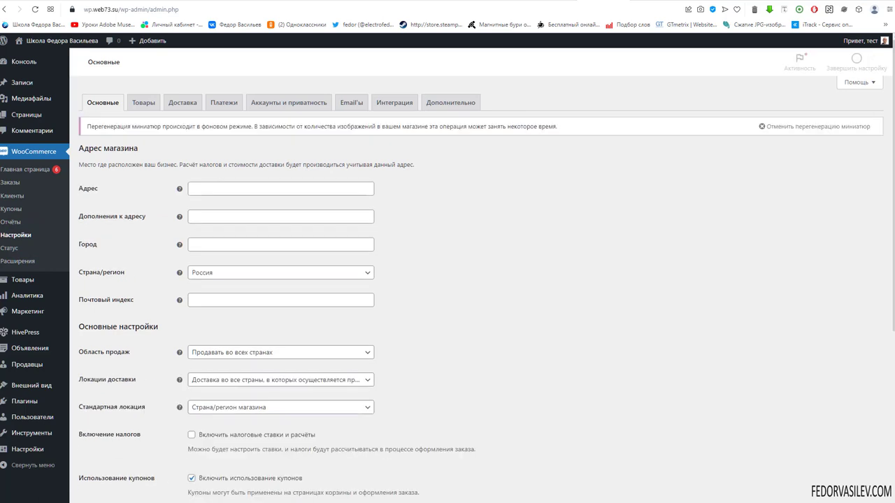
pyautogui.click(224, 102)
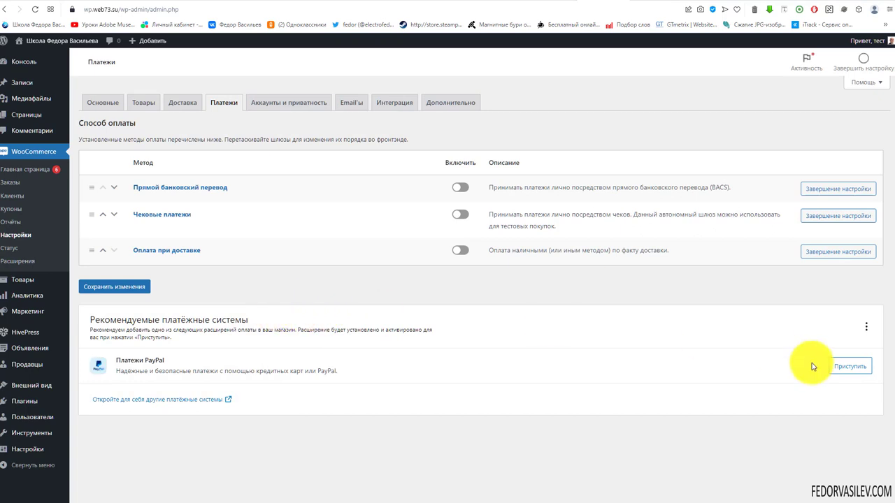
pyautogui.click(866, 326)
pyautogui.click(836, 353)
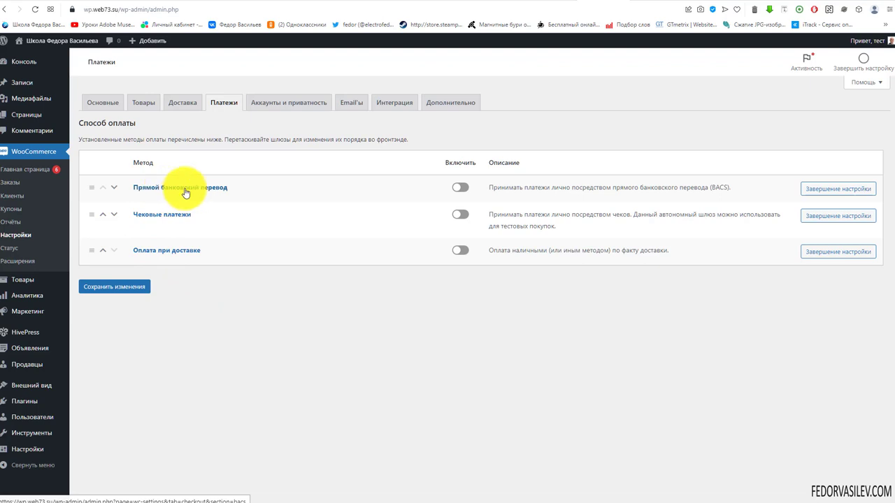
# Step: Enable Прямой банковский перевод, save the change, and open its settings page
pyautogui.click(460, 188)
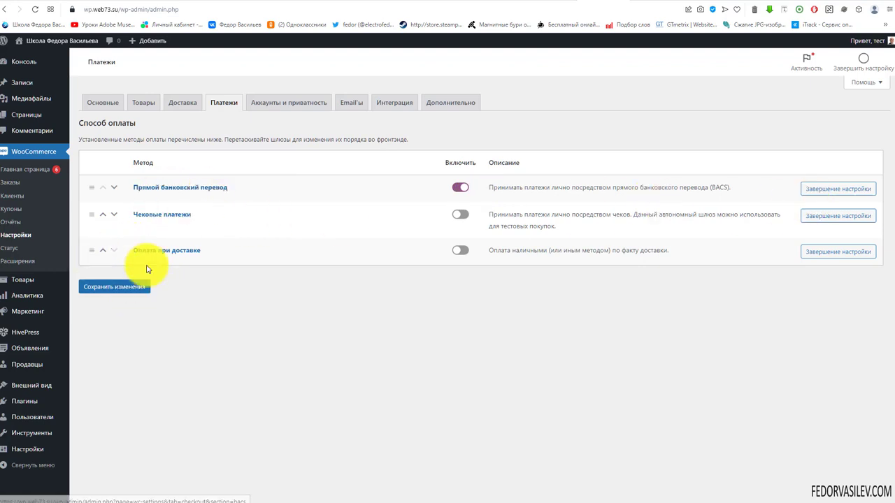
pyautogui.click(132, 287)
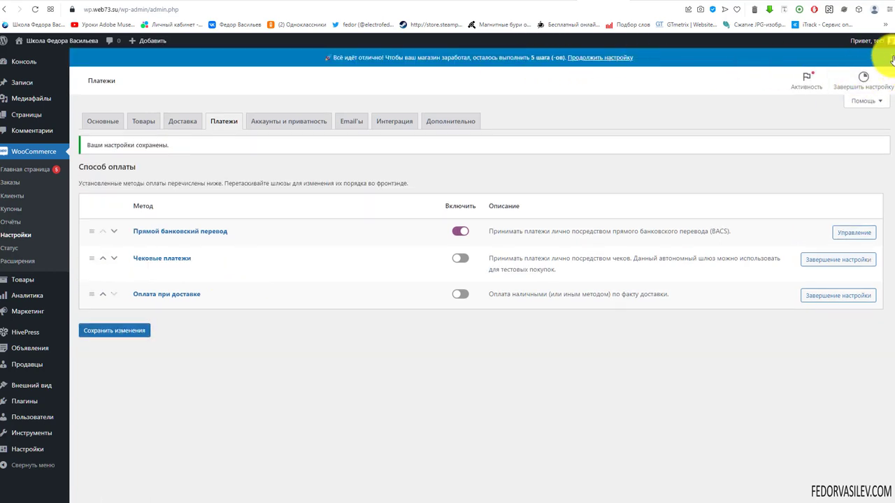
pyautogui.click(152, 214)
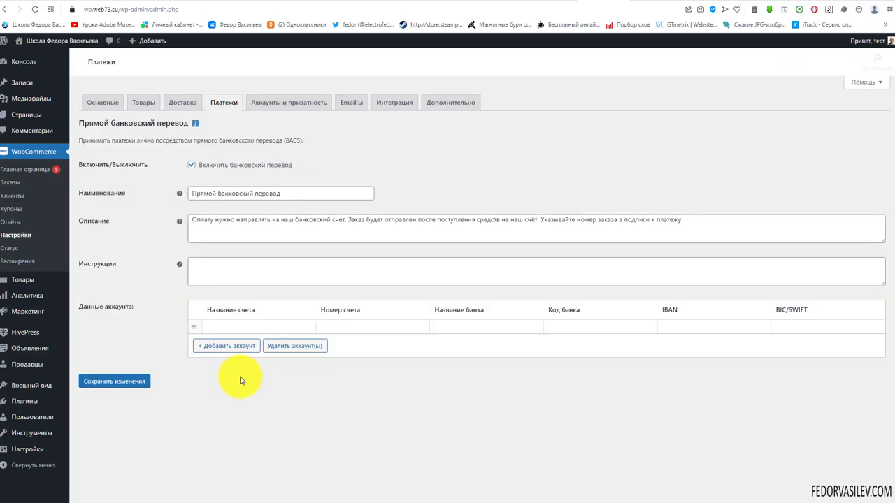
# Step: Fill the bank account row with account name сбербанк, the account number and bank name Банк
pyautogui.click(212, 272)
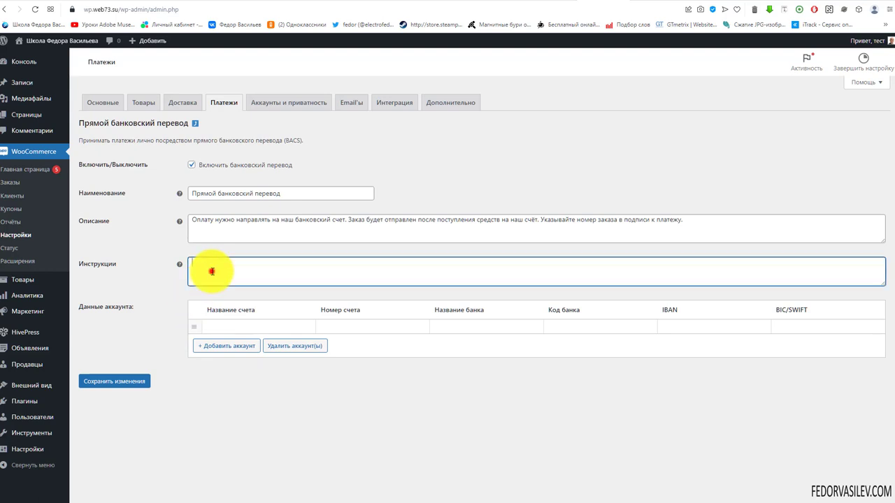
pyautogui.click(244, 327)
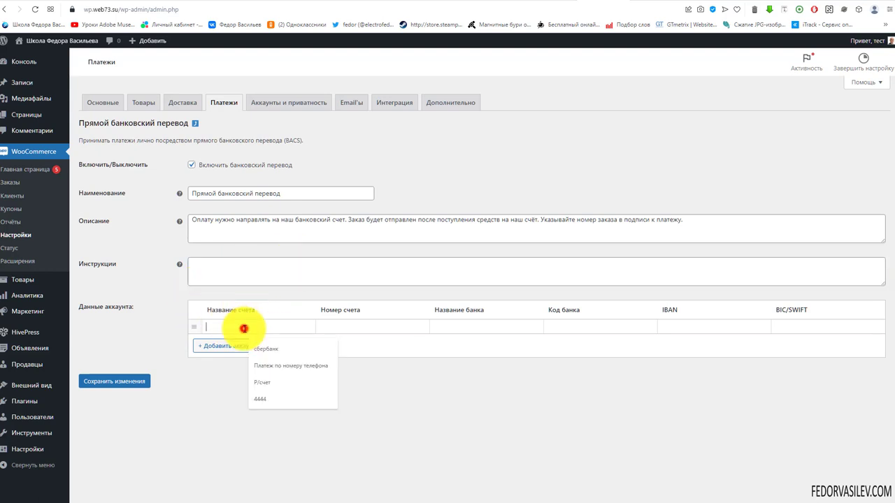
pyautogui.click(262, 352)
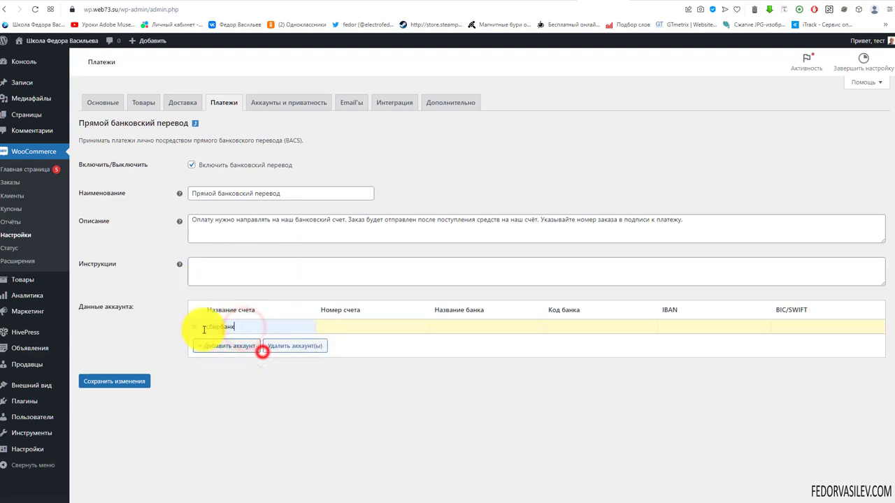
pyautogui.click(376, 323)
pyautogui.click(382, 354)
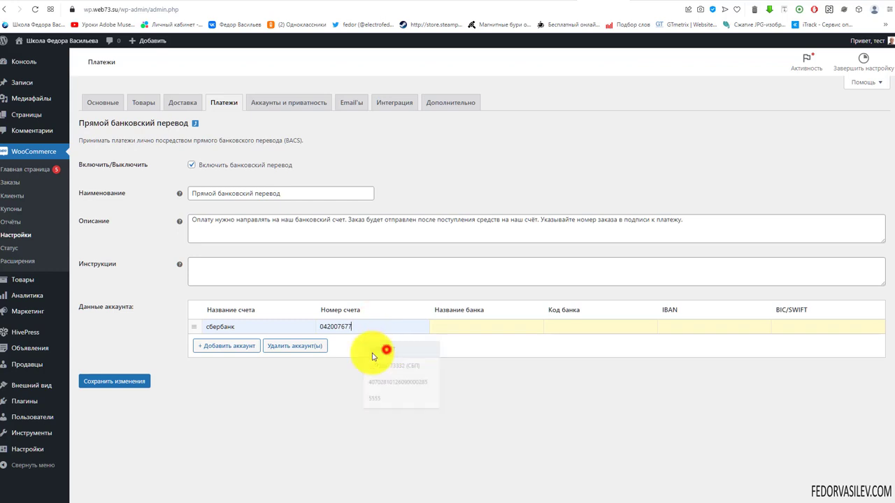
pyautogui.click(456, 327)
pyautogui.click(539, 349)
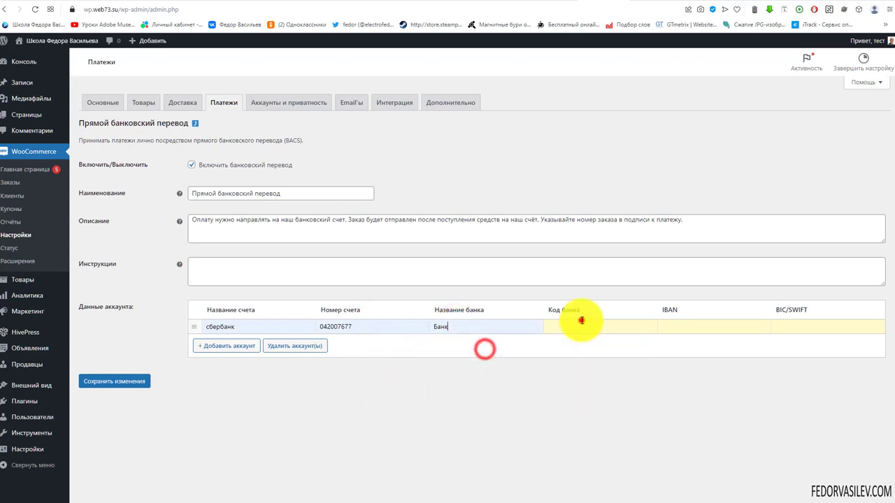
# Step: Add the bank code, IBAN and BIC/SWIFT, then save the bank transfer settings
pyautogui.click(580, 324)
pyautogui.click(605, 348)
pyautogui.click(683, 323)
pyautogui.click(723, 348)
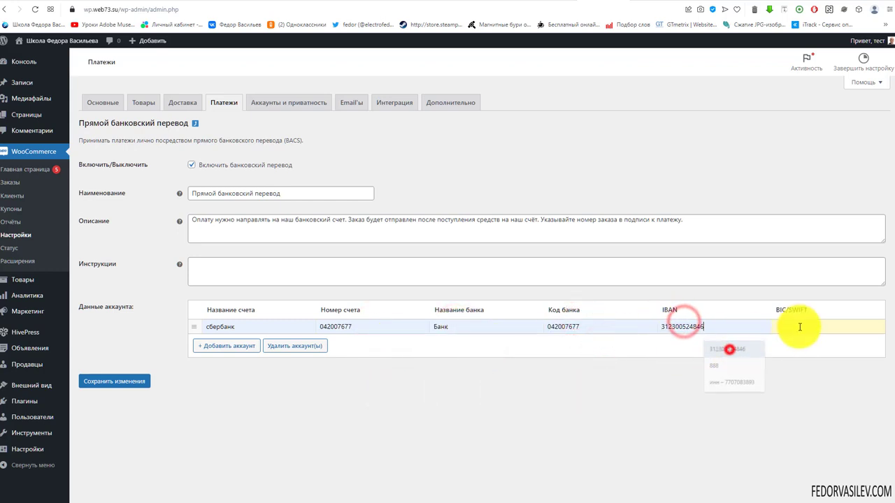
pyautogui.click(801, 326)
pyautogui.click(841, 348)
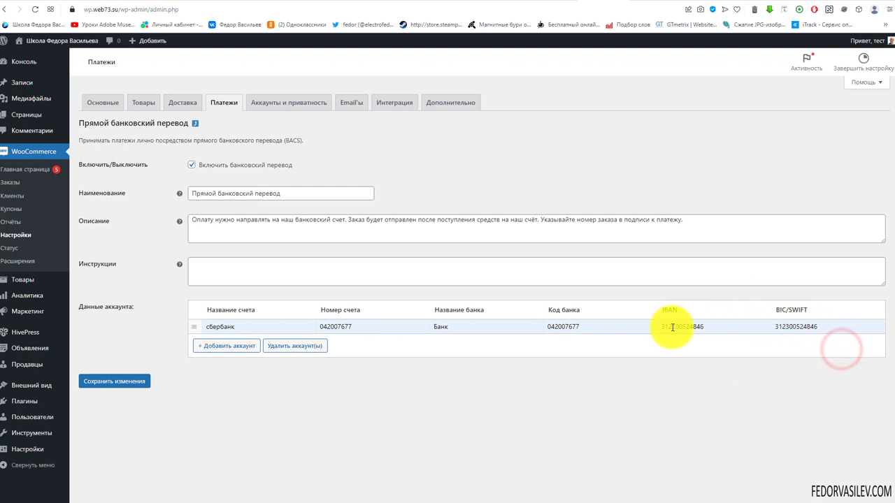
pyautogui.click(124, 380)
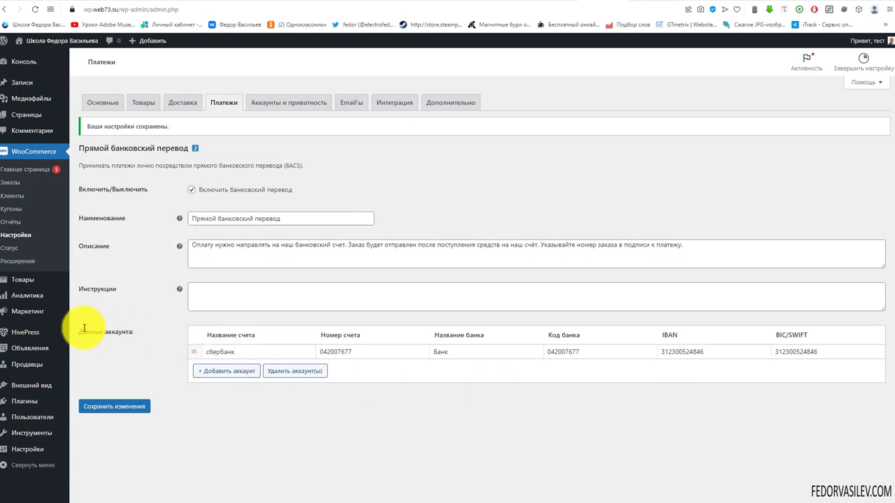
pyautogui.moveTo(40, 341)
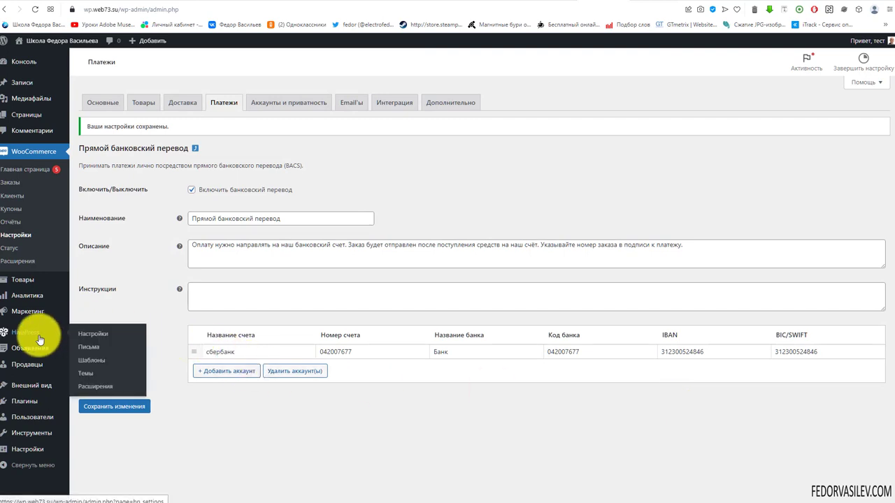
# Step: Install the Доступ к объявлениям extension from the HivePress extensions list and activate it
pyautogui.click(102, 388)
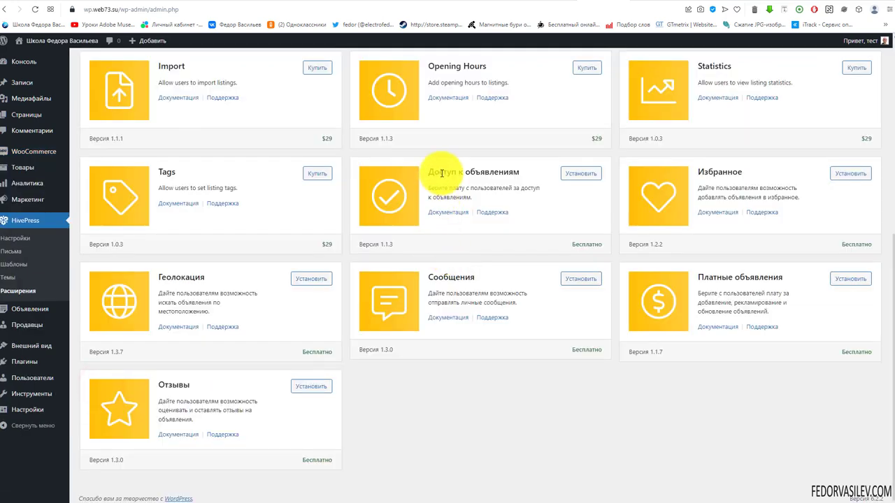
pyautogui.moveTo(519, 172); pyautogui.dragTo(459, 174)
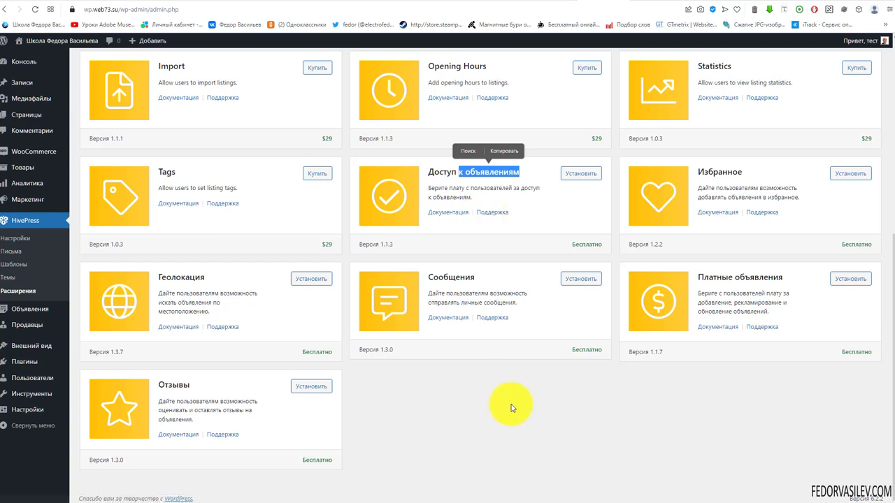
pyautogui.click(580, 176)
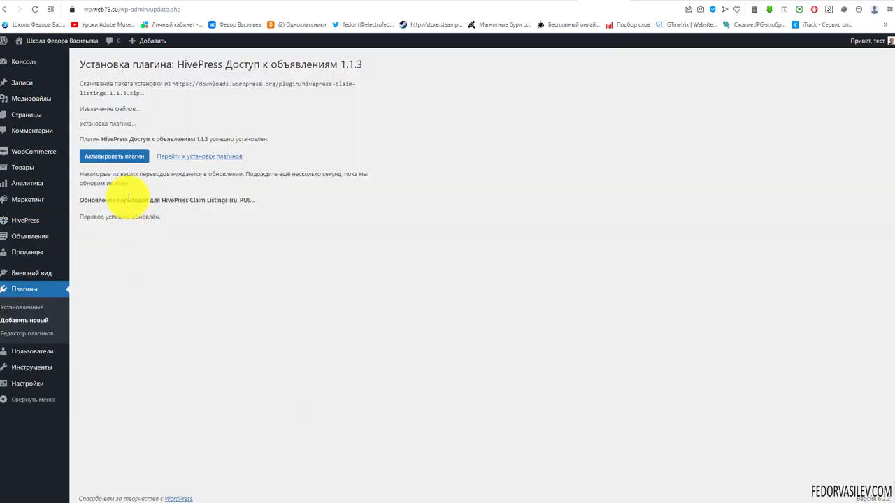
pyautogui.click(133, 161)
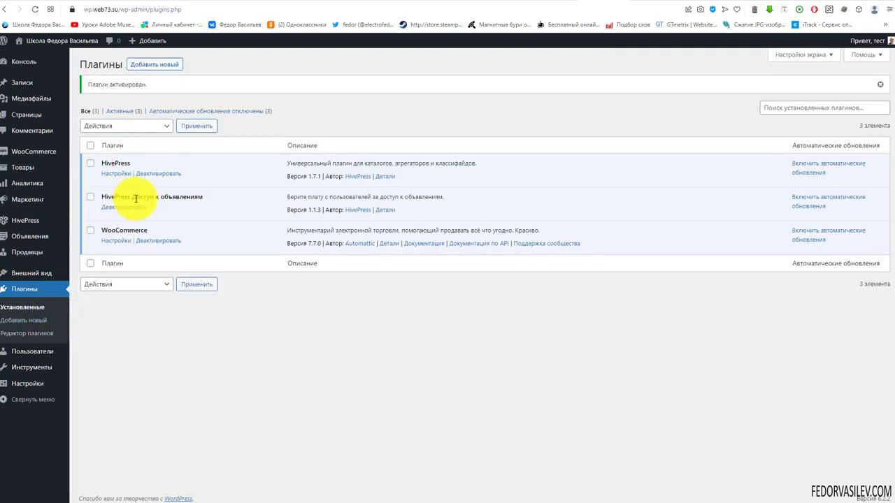
pyautogui.moveTo(203, 196); pyautogui.dragTo(173, 196)
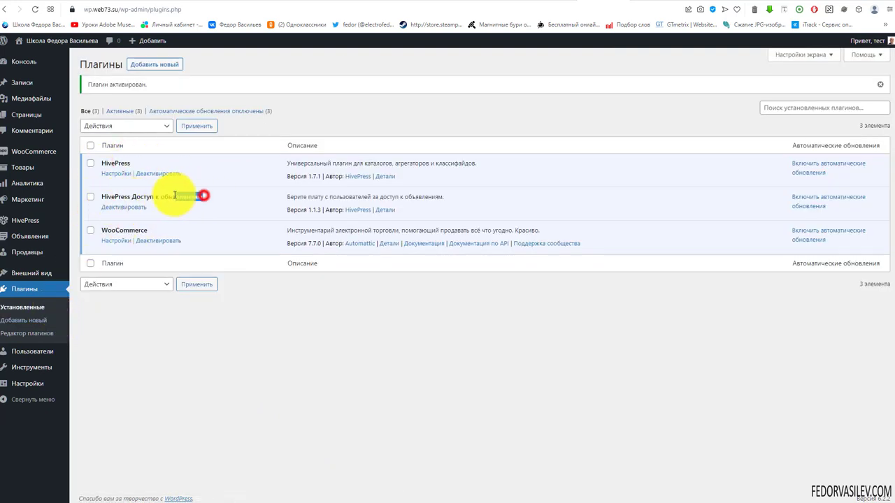
pyautogui.click(319, 325)
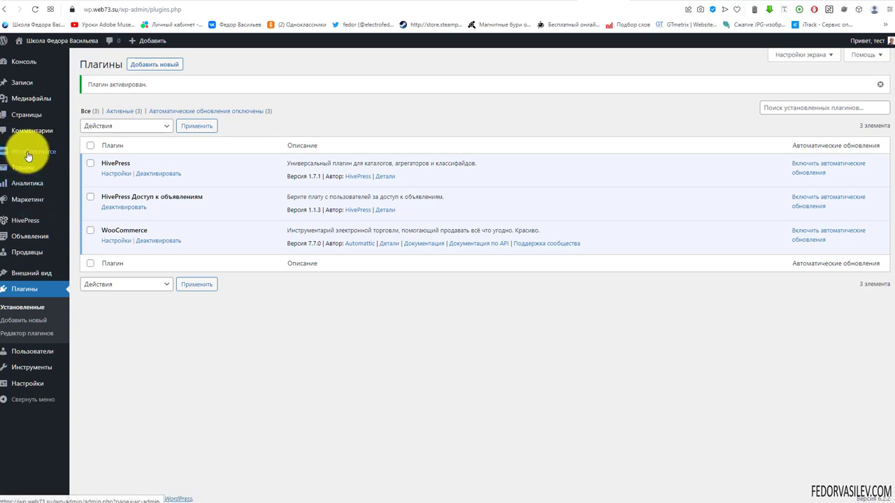
pyautogui.moveTo(28, 156)
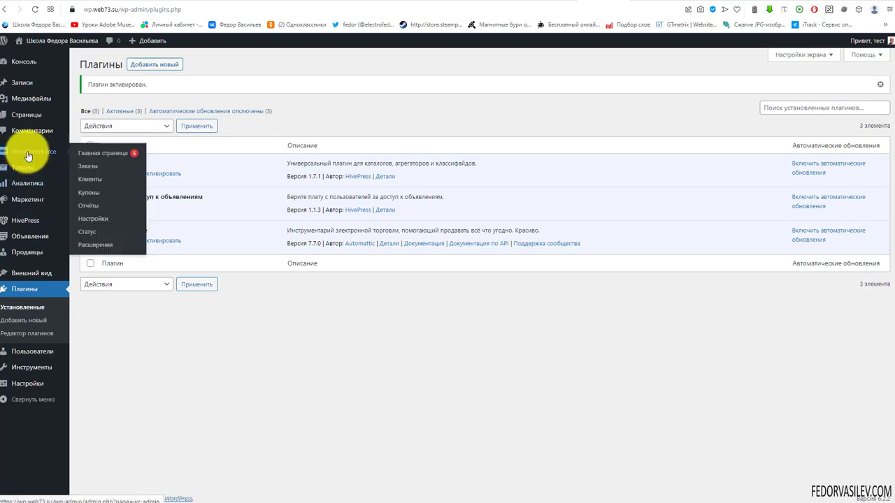
pyautogui.moveTo(24, 172)
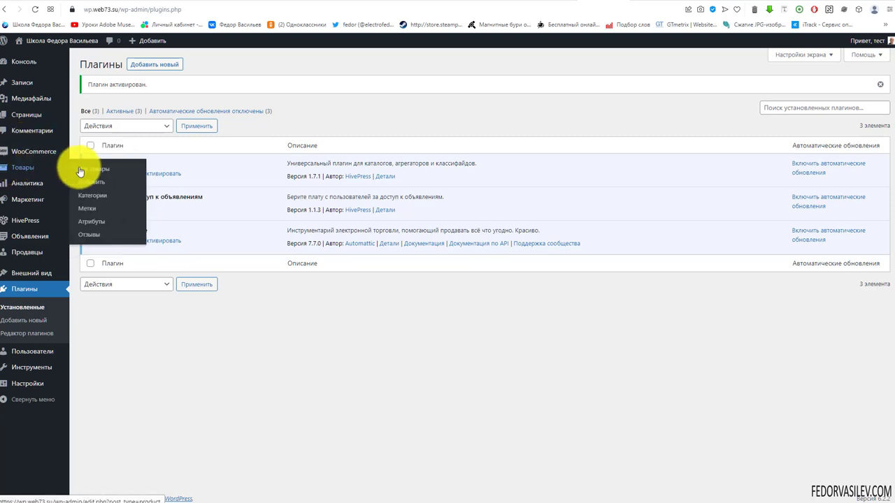
# Step: Publish a virtual product Товар with base price 500, then go to HivePress Настройки
pyautogui.click(96, 181)
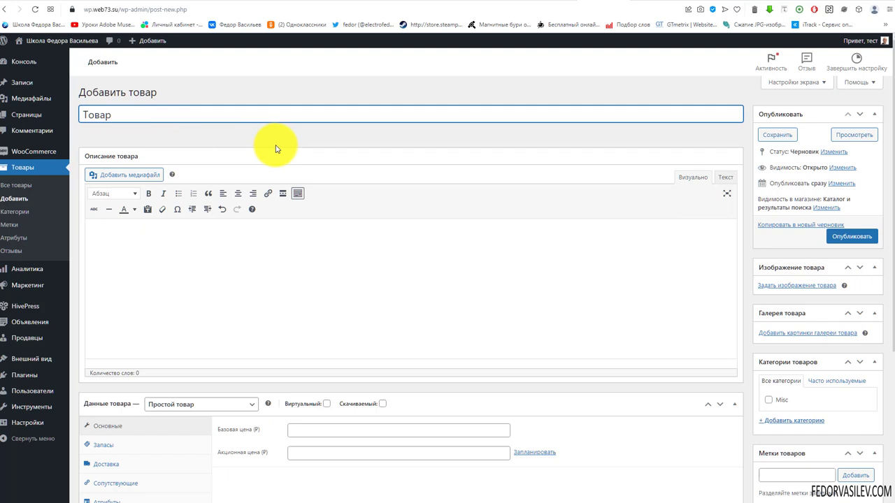
pyautogui.scroll(-1, 279, 148)
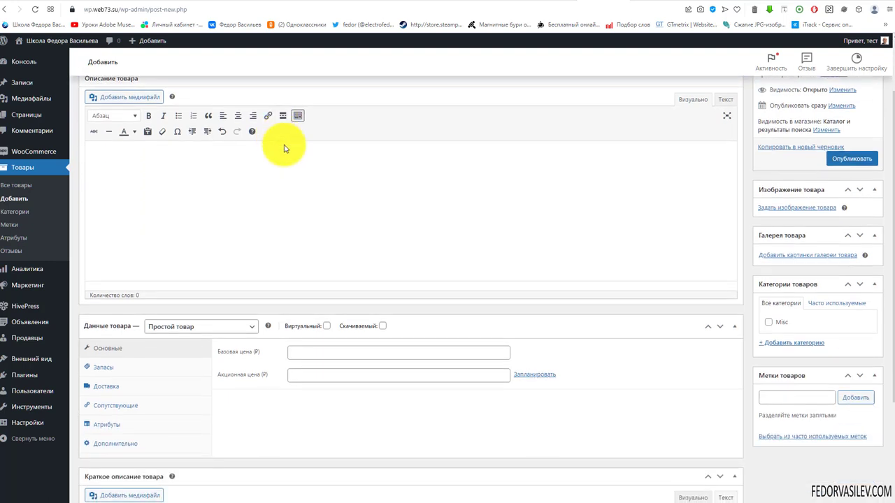
pyautogui.click(327, 327)
pyautogui.click(299, 352)
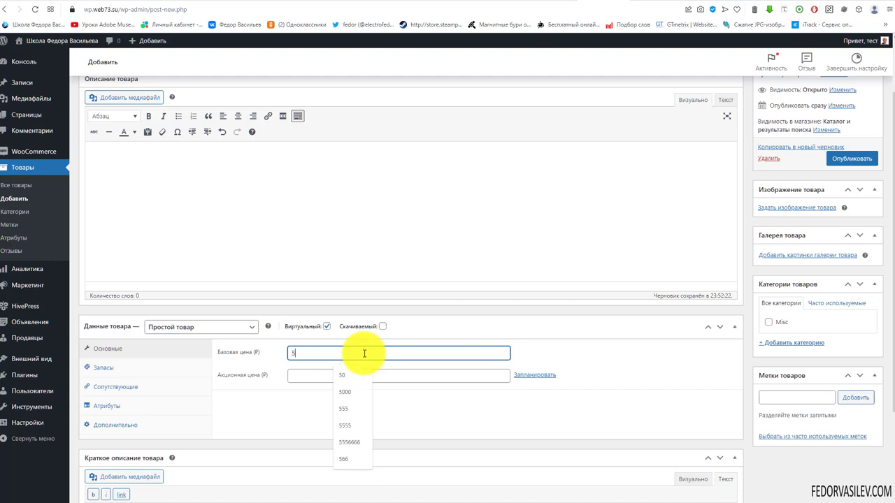
pyautogui.write('500')
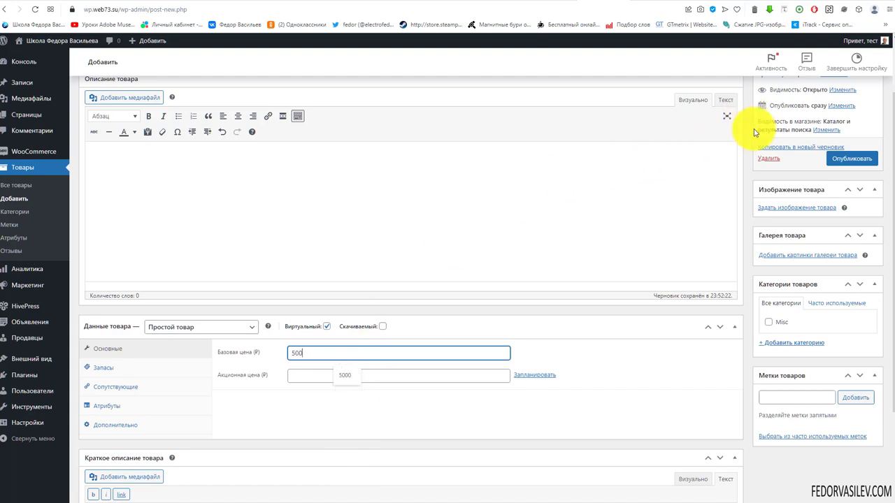
pyautogui.click(839, 155)
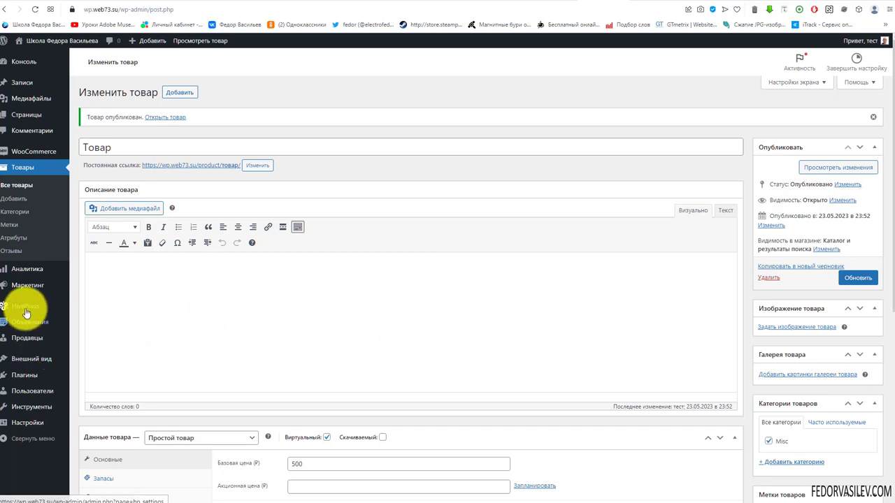
pyautogui.moveTo(24, 307)
pyautogui.click(97, 307)
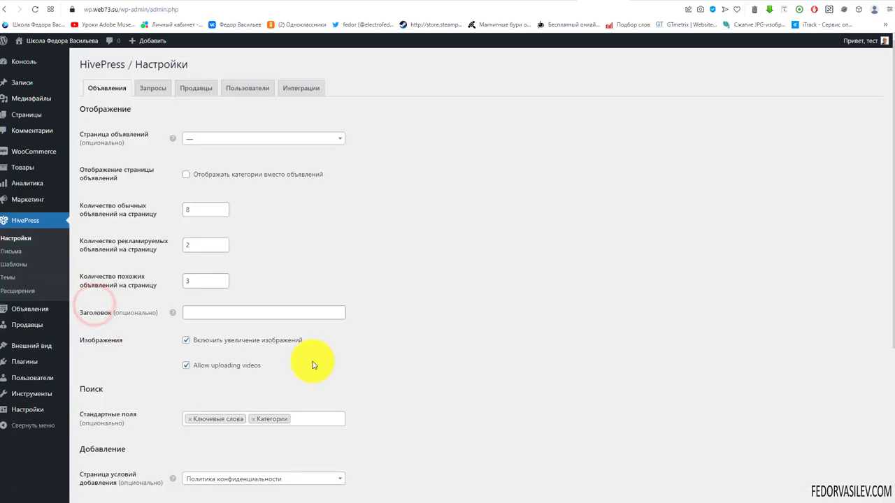
# Step: On the Запросы tab, set the request product to Товар, turn off manual approval, and save
pyautogui.click(152, 88)
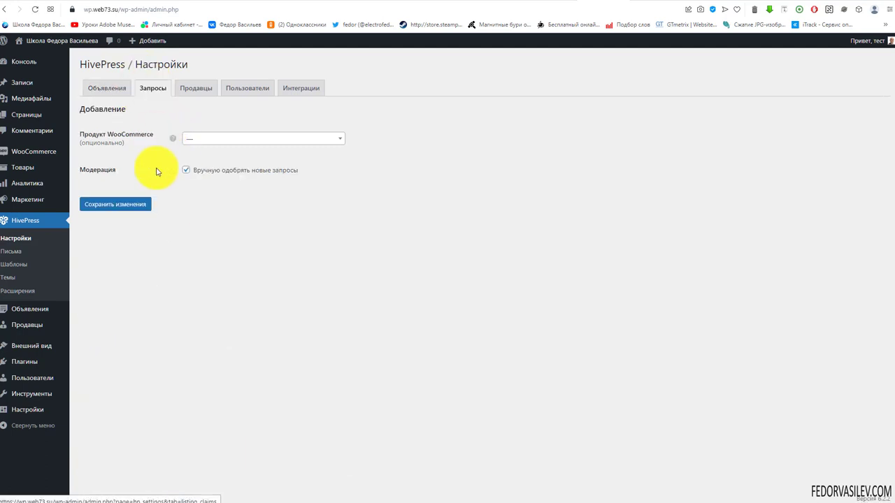
pyautogui.moveTo(103, 147)
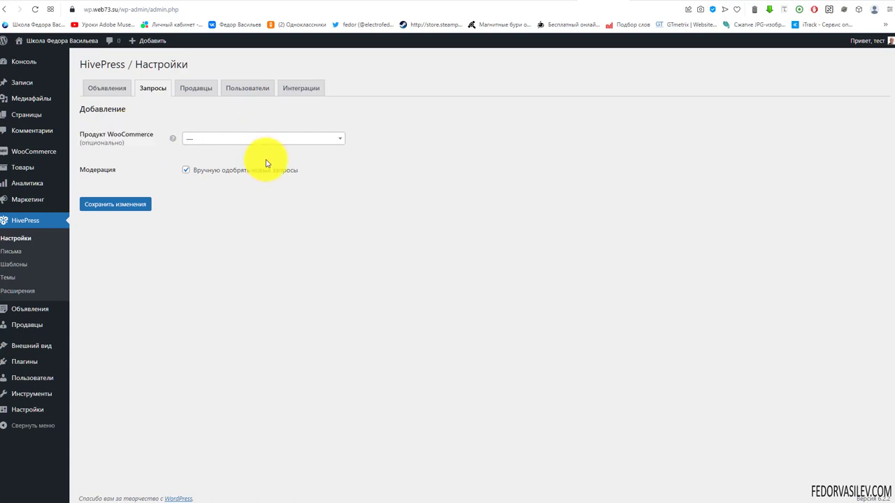
pyautogui.click(225, 142)
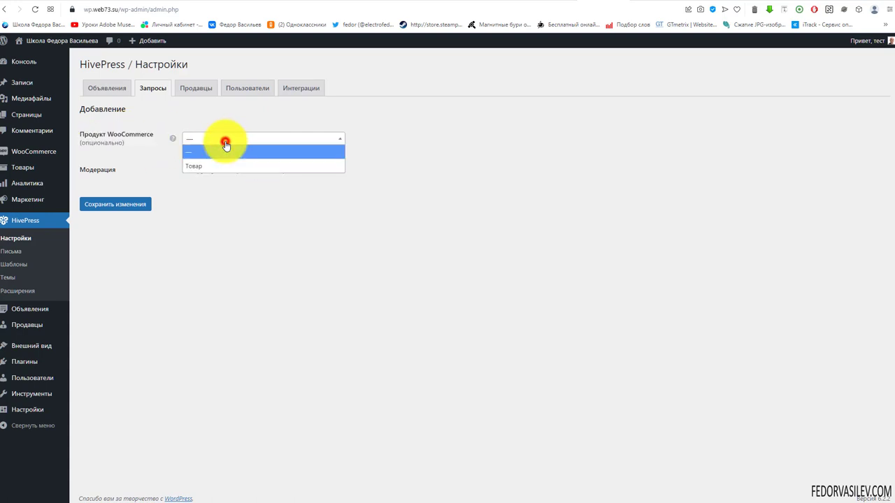
pyautogui.click(201, 167)
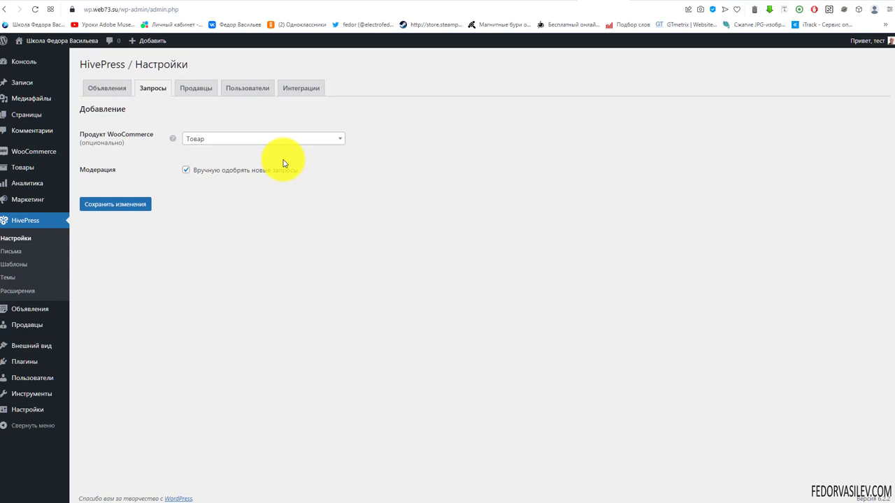
pyautogui.moveTo(173, 142)
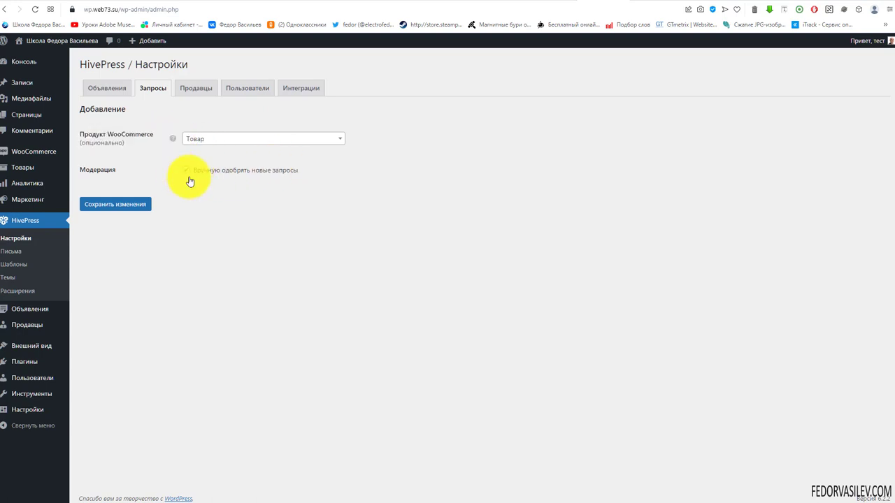
pyautogui.click(187, 171)
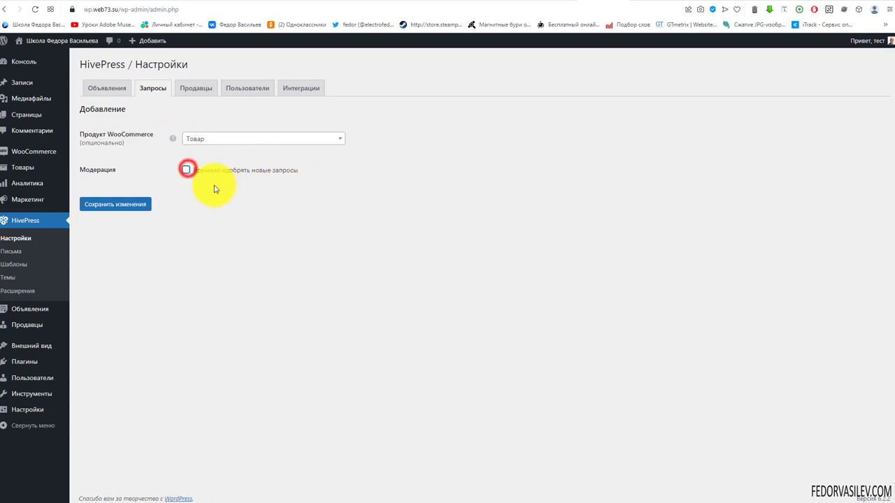
pyautogui.click(121, 207)
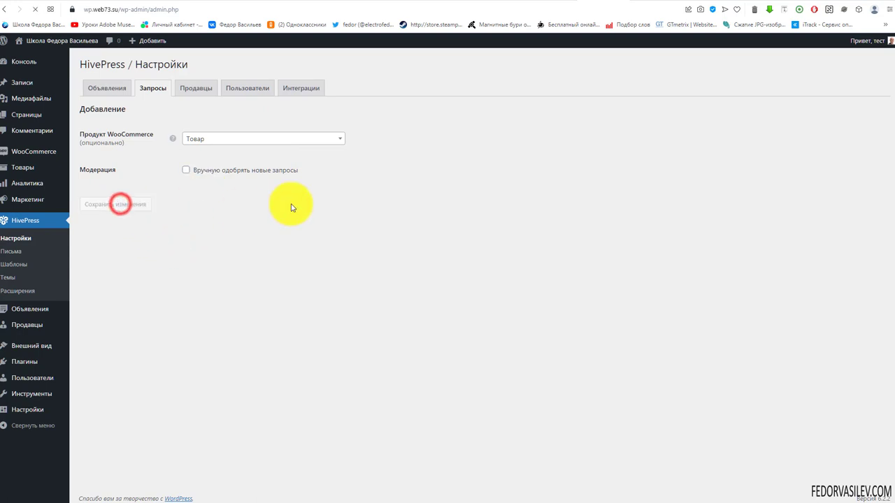
pyautogui.moveTo(33, 319)
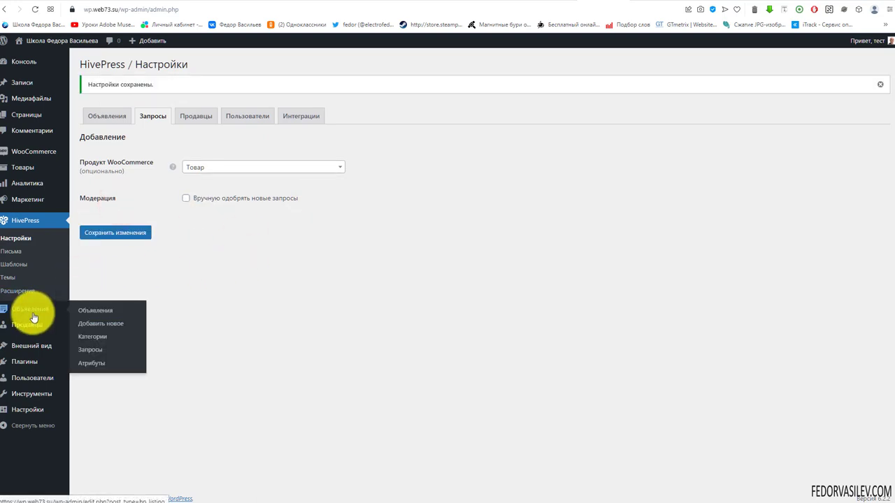
# Step: Try the paid access request form on the iPhone listing, then close it
pyautogui.click(87, 352)
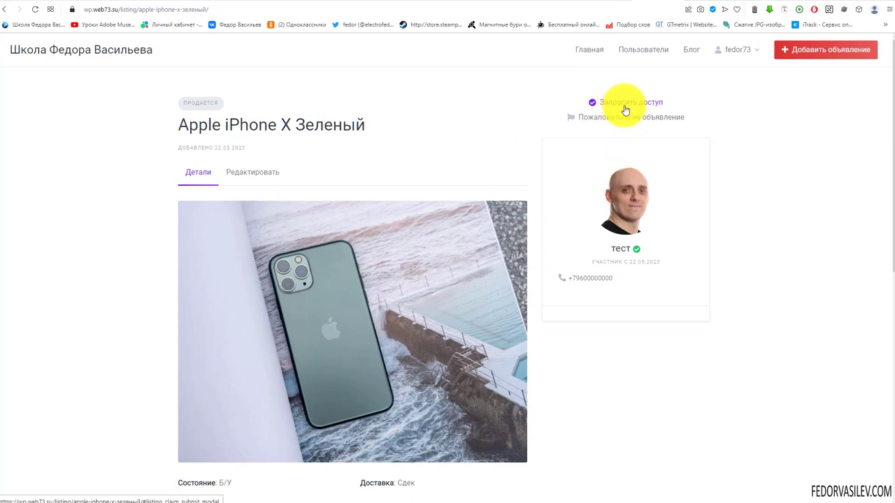
pyautogui.click(653, 106)
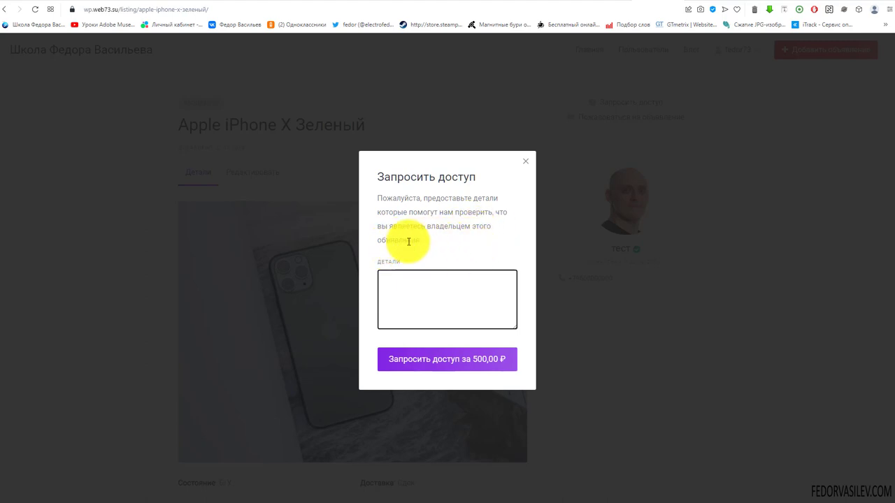
pyautogui.moveTo(433, 245); pyautogui.dragTo(387, 180)
pyautogui.click(405, 214)
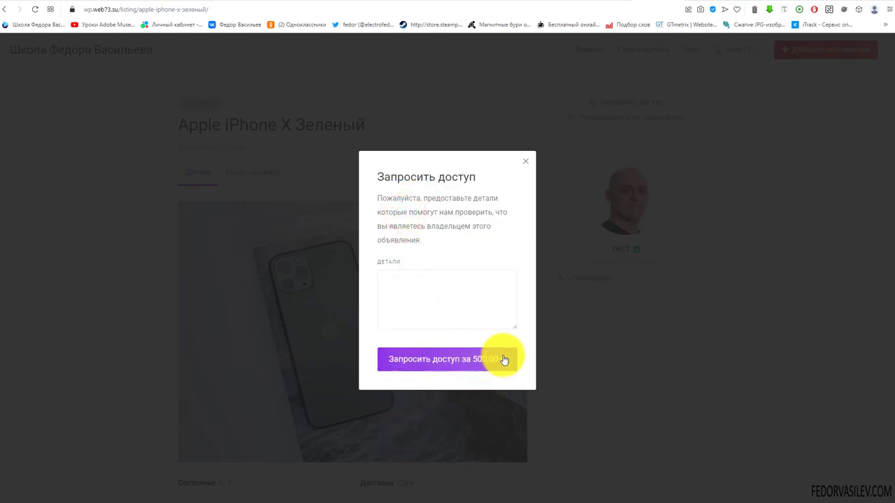
pyautogui.click(411, 289)
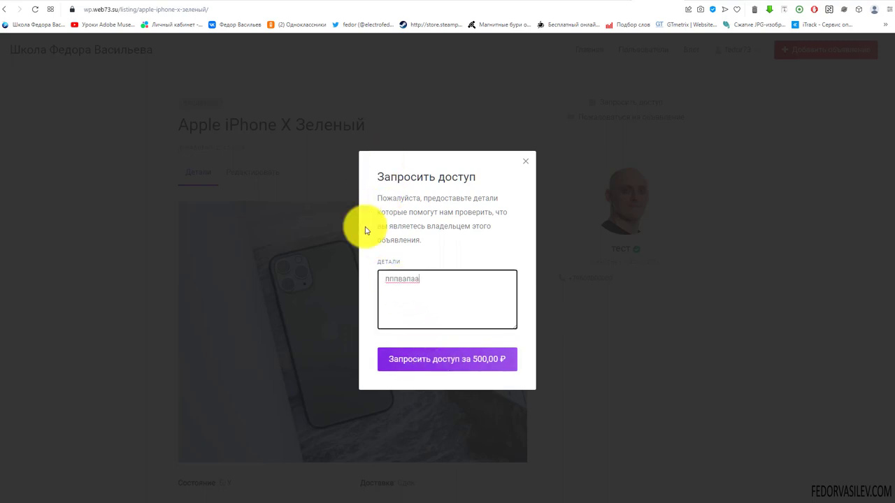
pyautogui.click(426, 365)
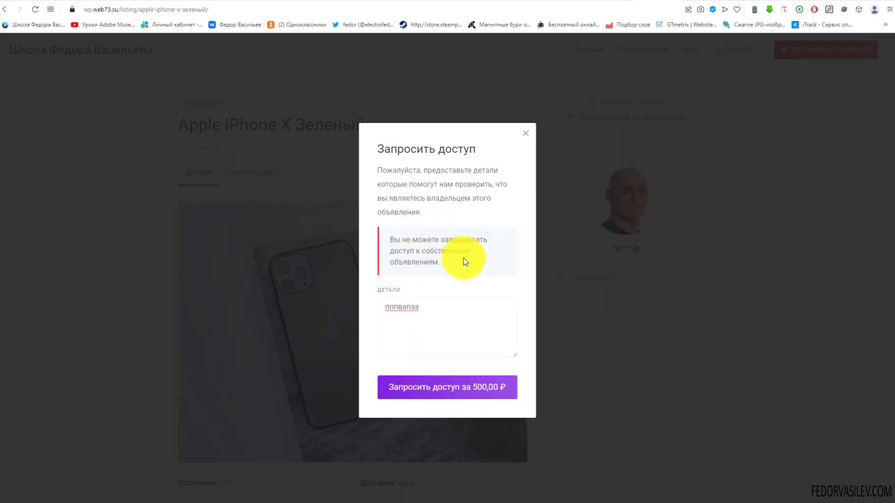
pyautogui.click(528, 133)
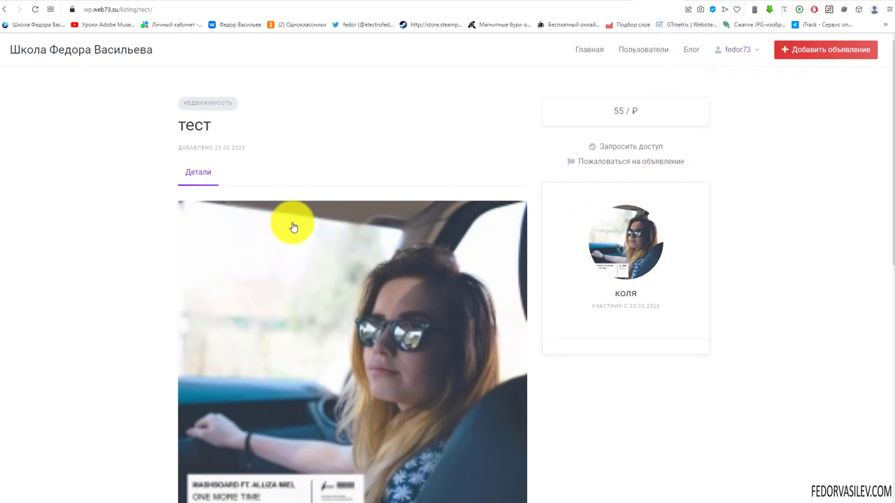
# Step: Request access to the тест listing with message 'епкпкп' and submit the 500 ₽ request
pyautogui.scroll(-2, 306, 183)
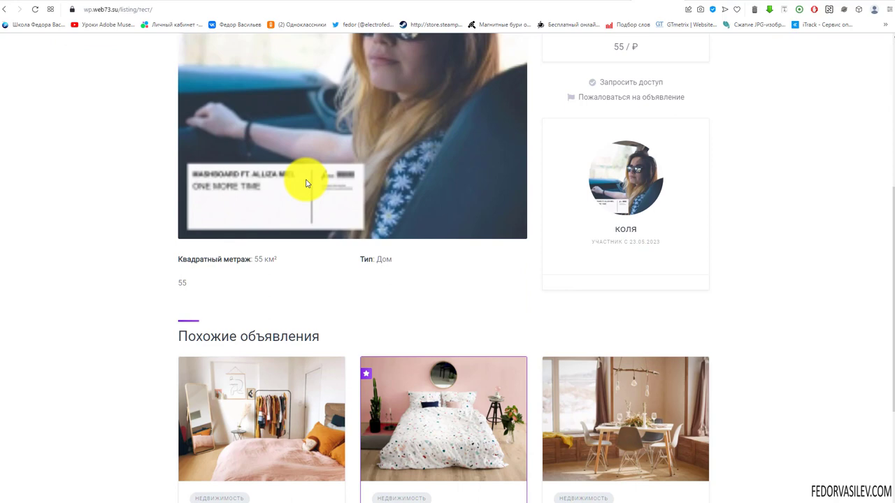
pyautogui.scroll(2, 232, 334)
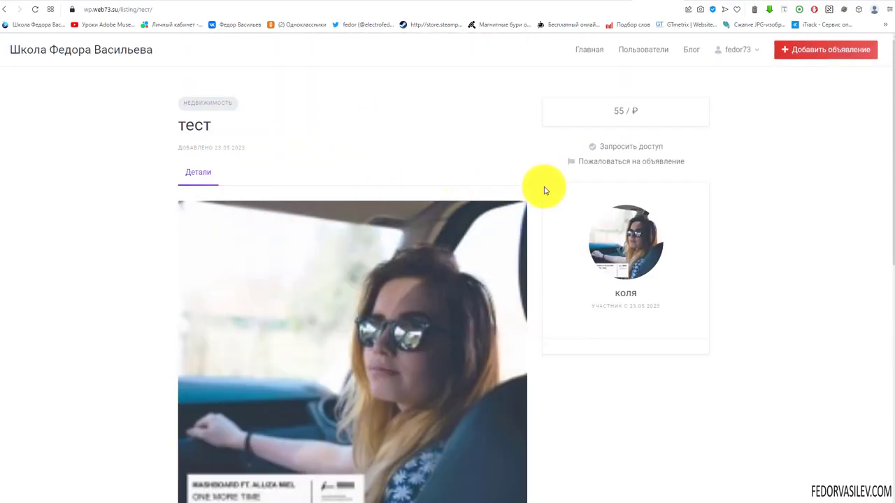
pyautogui.click(622, 147)
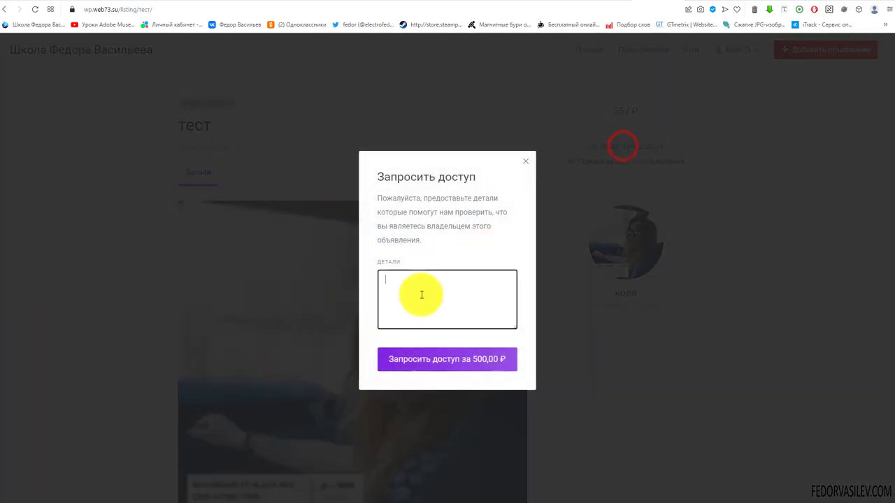
pyautogui.write('епкпкп')
pyautogui.click(431, 359)
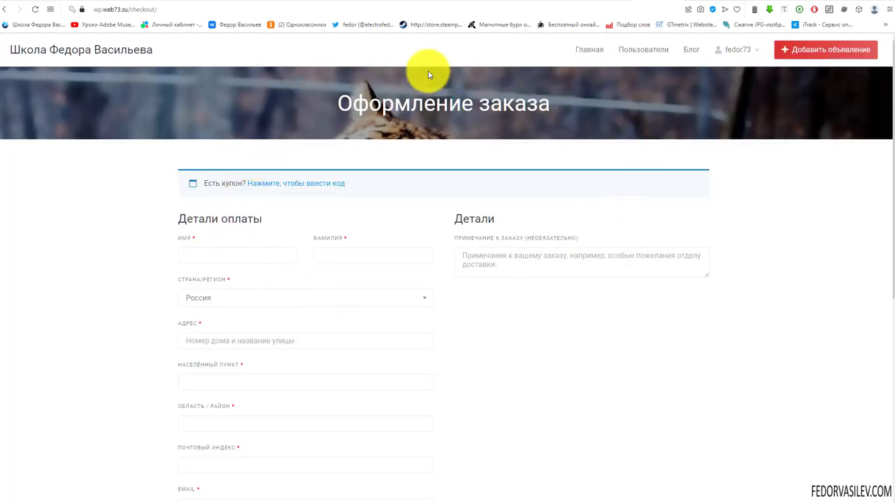
# Step: Fill the billing details from a saved address and place the 500,00 ₽ order
pyautogui.scroll(-3, 422, 263)
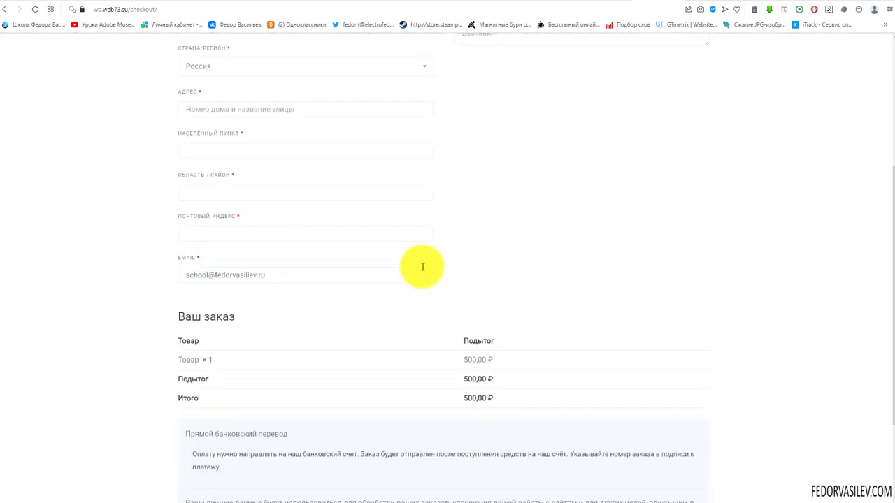
pyautogui.scroll(2, 422, 263)
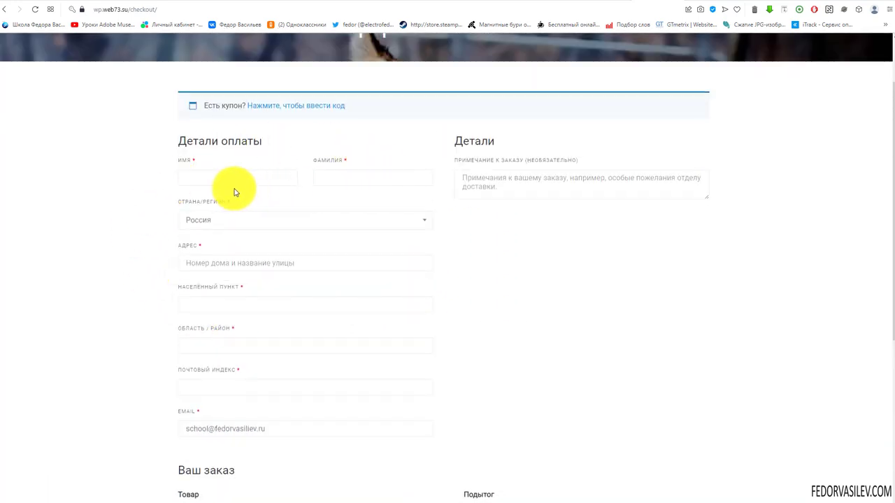
pyautogui.scroll(2, 244, 184)
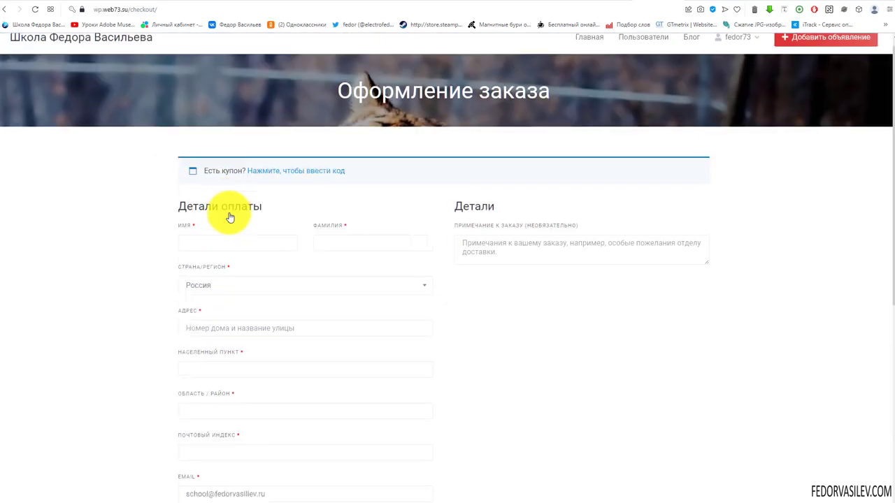
pyautogui.click(230, 254)
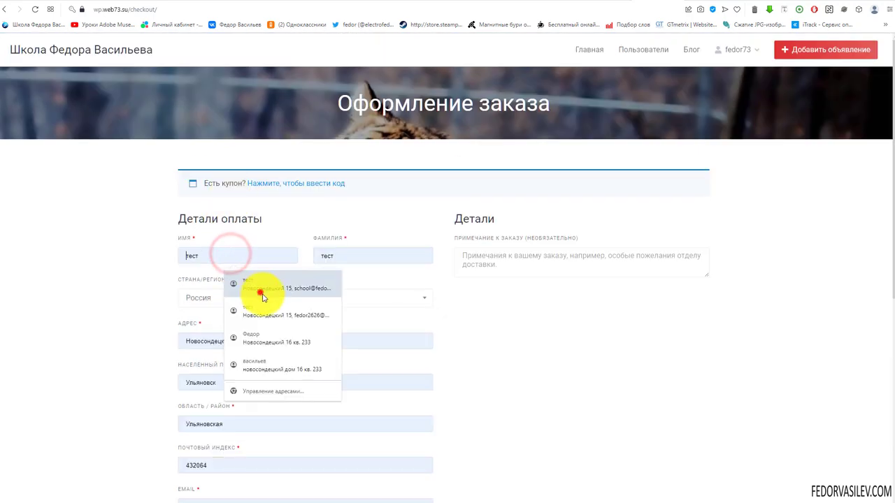
pyautogui.click(261, 296)
pyautogui.scroll(-3, 392, 309)
pyautogui.scroll(-1, 433, 286)
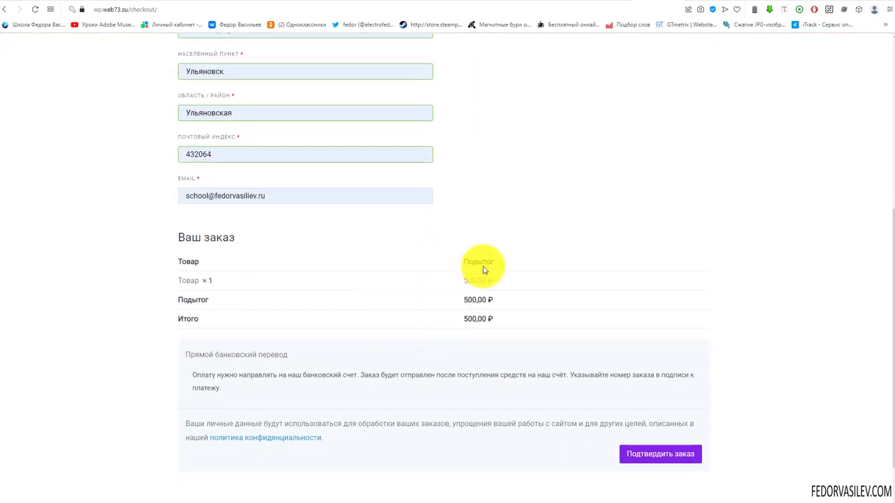
pyautogui.scroll(-1, 419, 290)
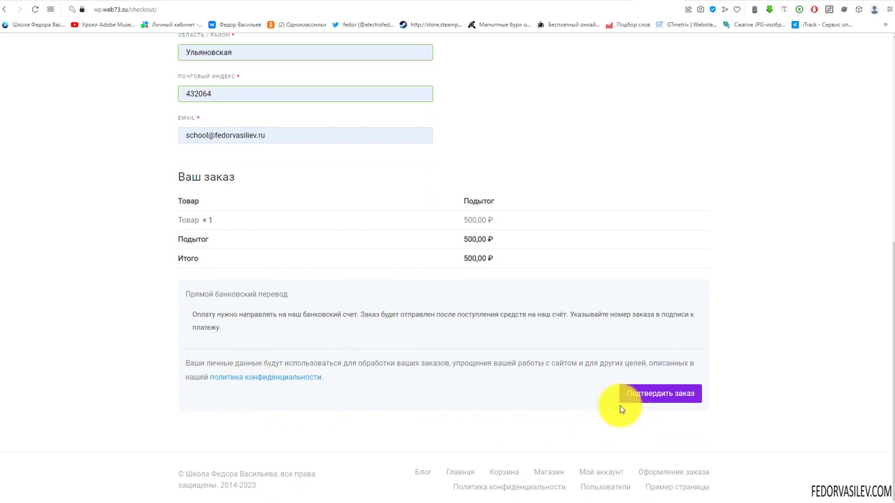
pyautogui.click(643, 393)
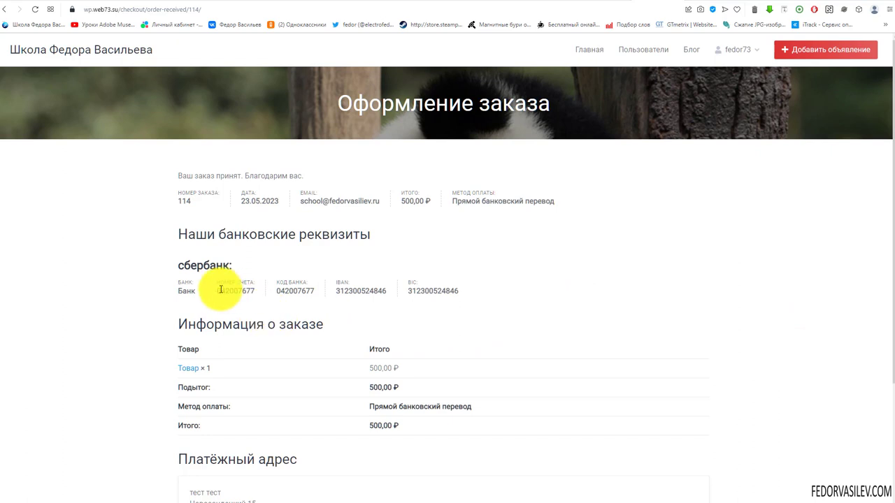
# Step: Review the bank account details shown on the order-received page
pyautogui.moveTo(177, 265); pyautogui.dragTo(216, 292)
pyautogui.scroll(-2, 370, 209)
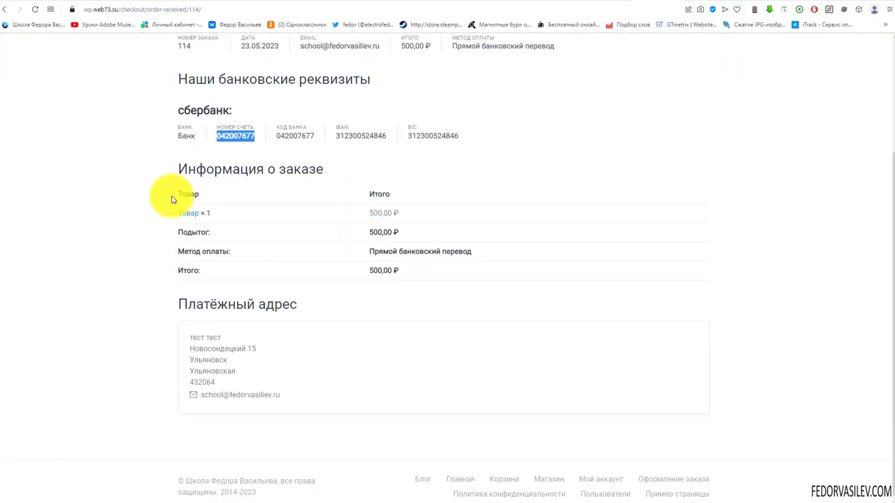
pyautogui.scroll(1, 266, 295)
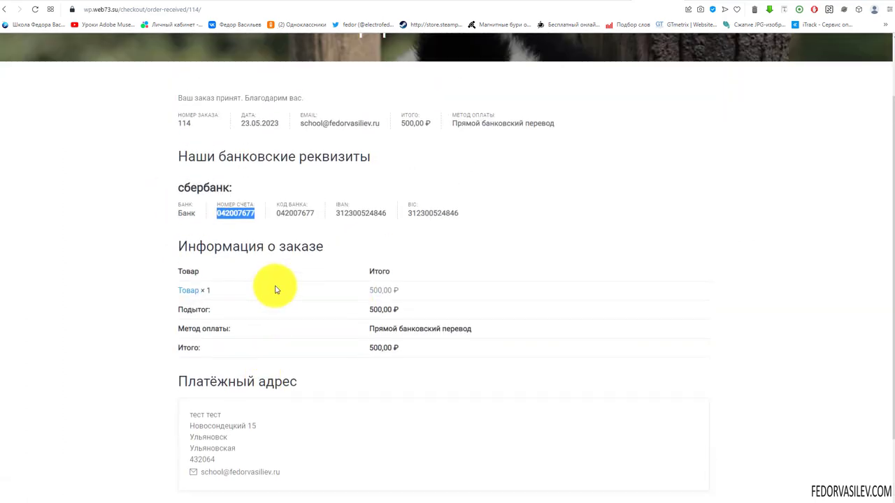
pyautogui.click(261, 220)
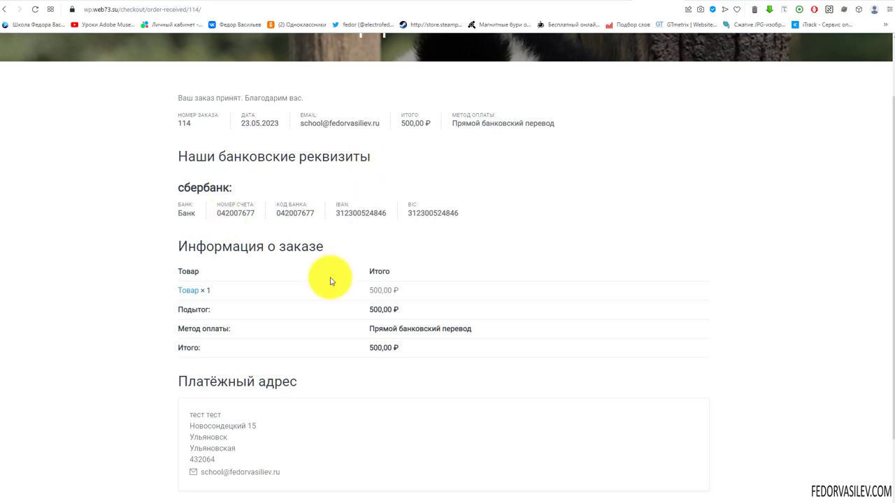
pyautogui.scroll(-1, 377, 259)
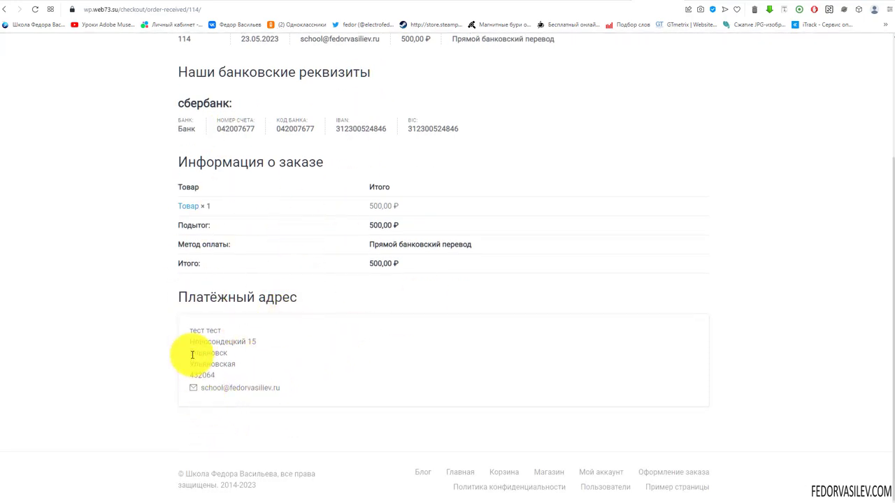
pyautogui.scroll(2, 396, 360)
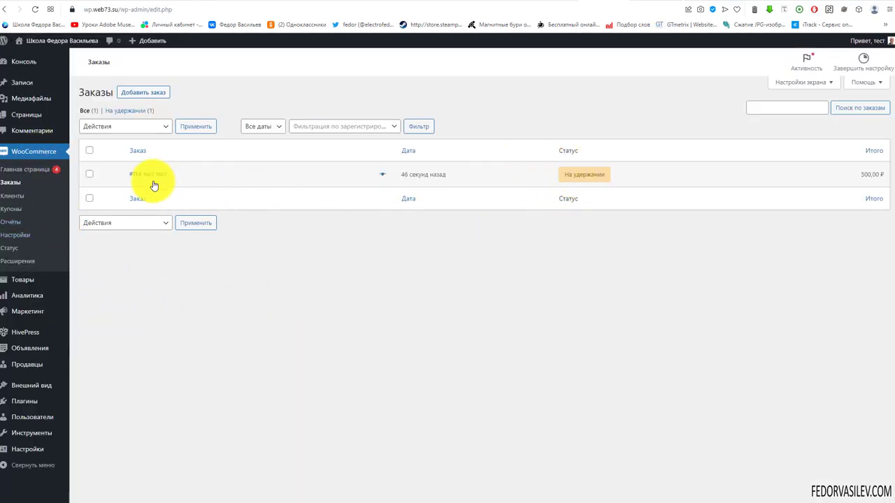
# Step: Mark order #114 as Завершен (completed) from its preview in the orders list
pyautogui.click(591, 179)
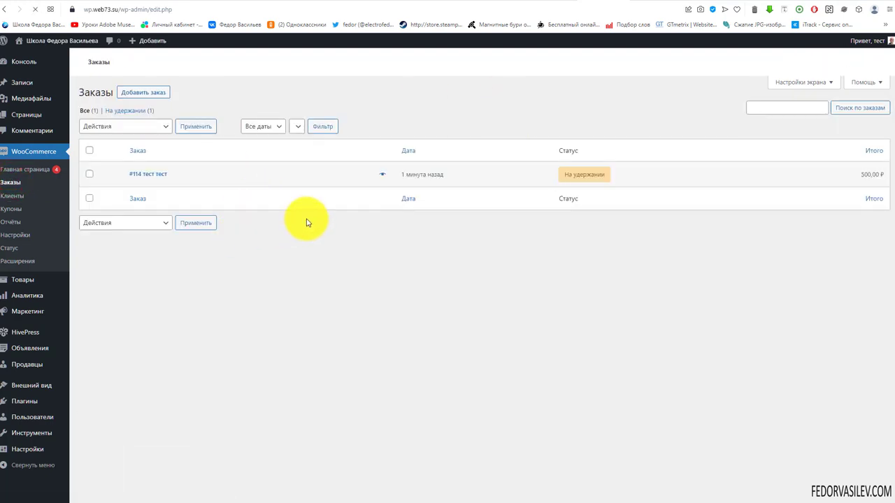
pyautogui.click(383, 174)
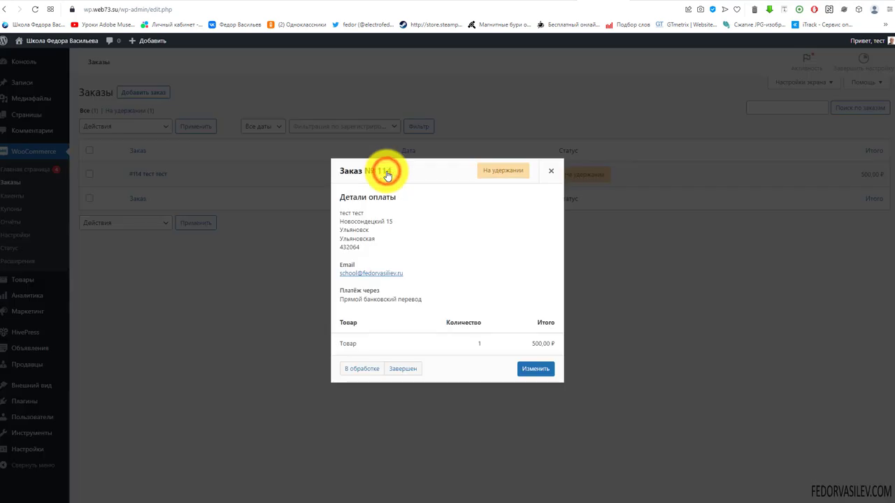
pyautogui.click(402, 369)
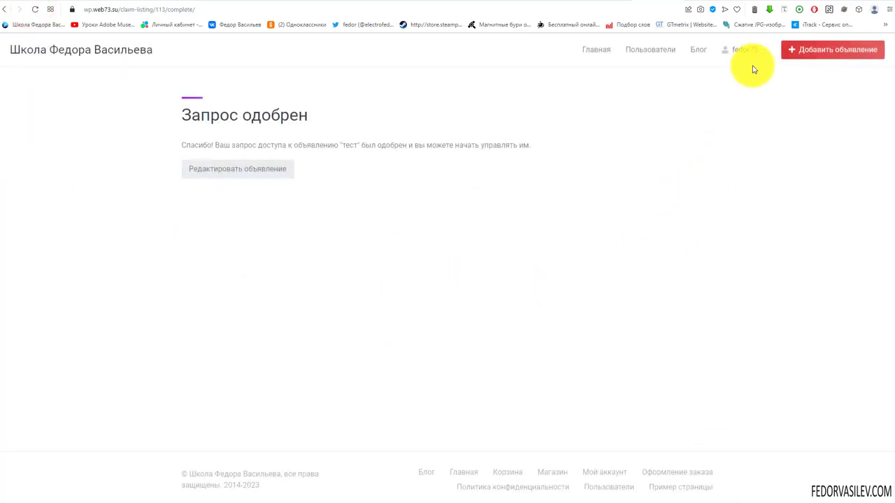
# Step: Confirm on the site's customer Заказы page that order №114 shows Выполнен, and open its details
pyautogui.moveTo(751, 56)
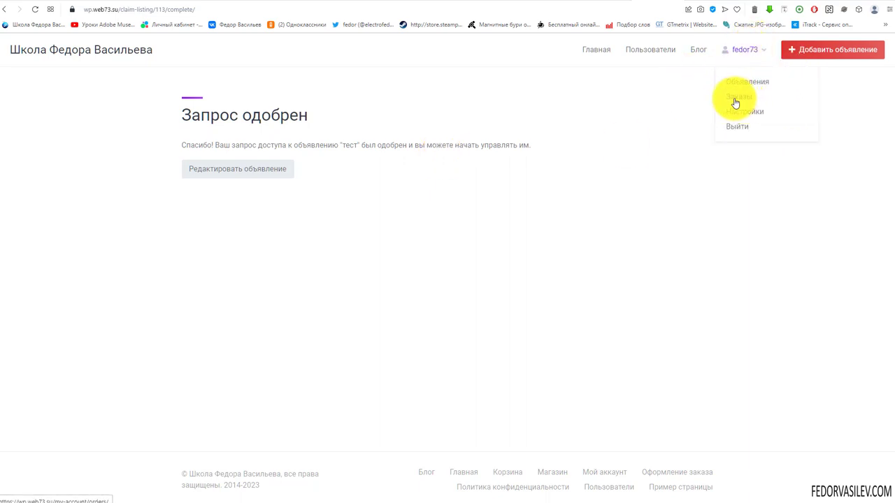
pyautogui.click(734, 102)
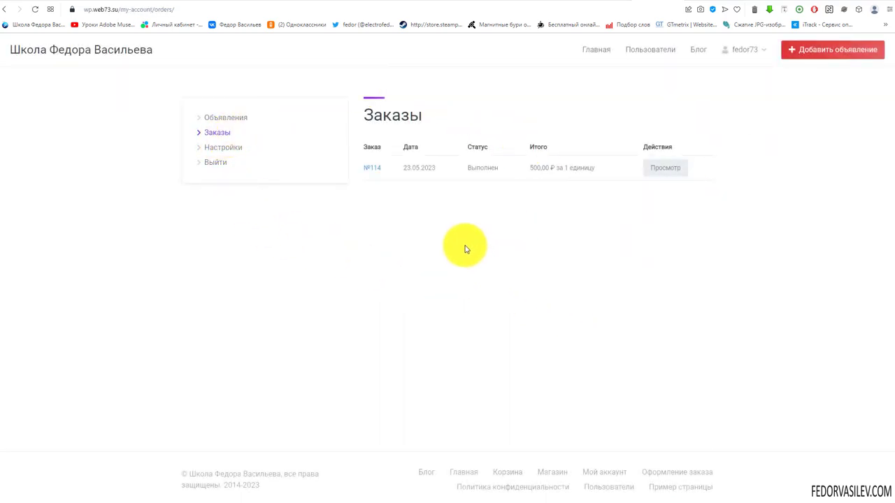
pyautogui.moveTo(484, 147); pyautogui.dragTo(467, 146)
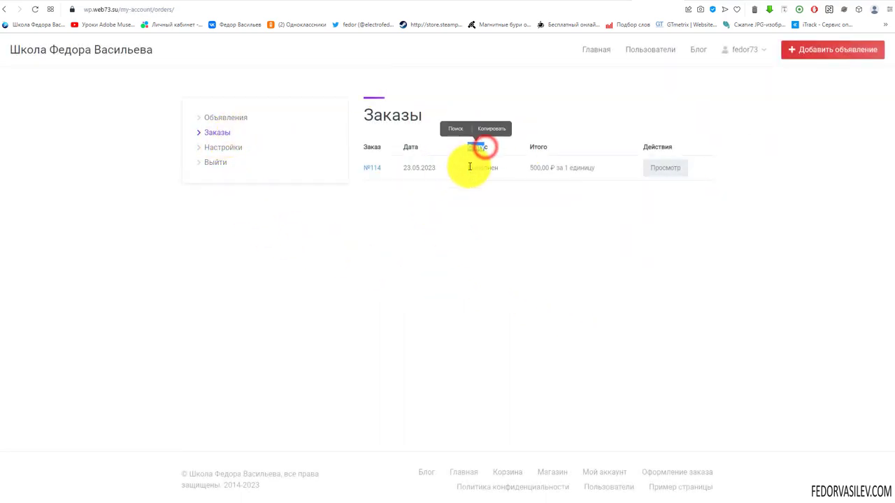
pyautogui.doubleClick(470, 168)
pyautogui.click(518, 202)
pyautogui.moveTo(534, 168); pyautogui.dragTo(592, 167)
pyautogui.click(671, 166)
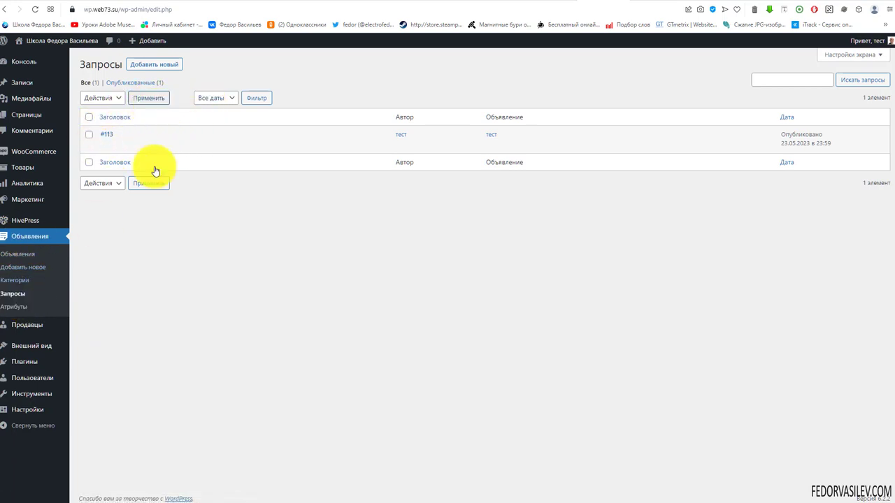
pyautogui.click(107, 135)
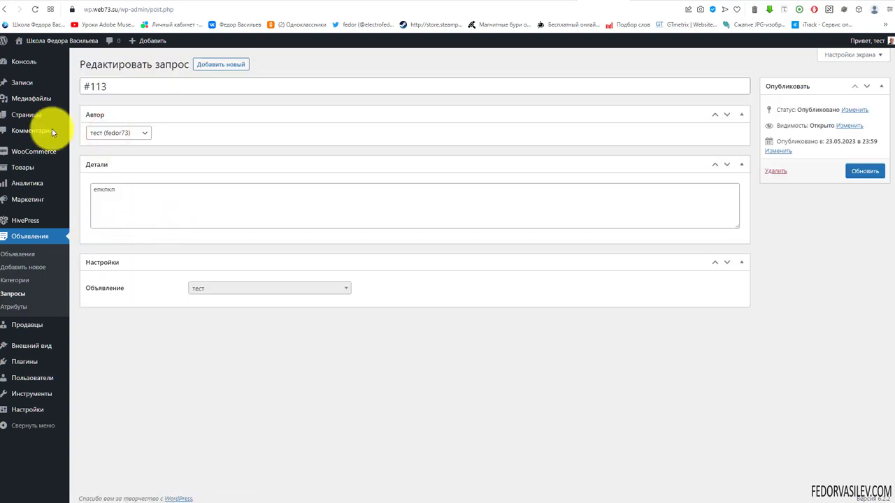
pyautogui.moveTo(128, 189); pyautogui.dragTo(80, 189)
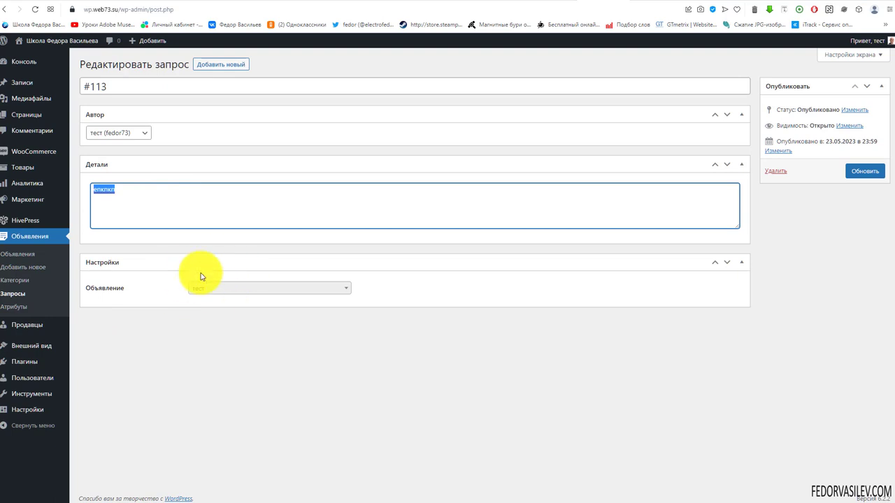
pyautogui.moveTo(108, 86); pyautogui.dragTo(83, 86)
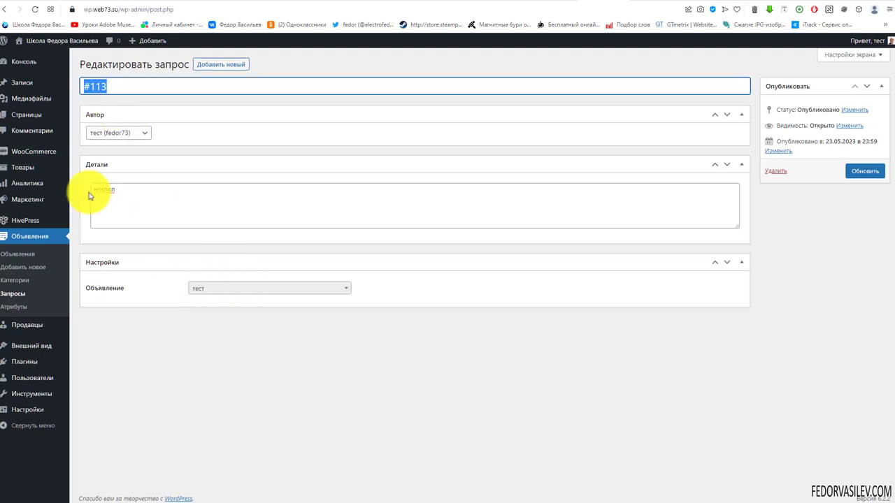
pyautogui.click(17, 296)
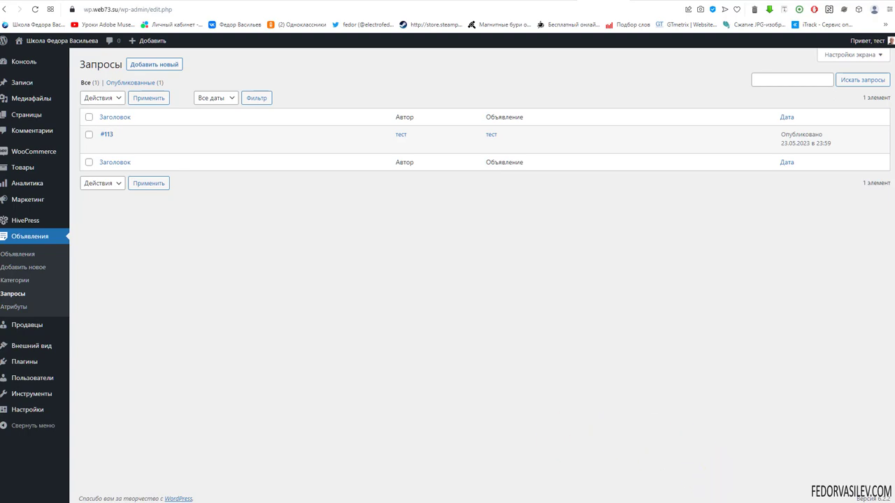
pyautogui.moveTo(35, 223)
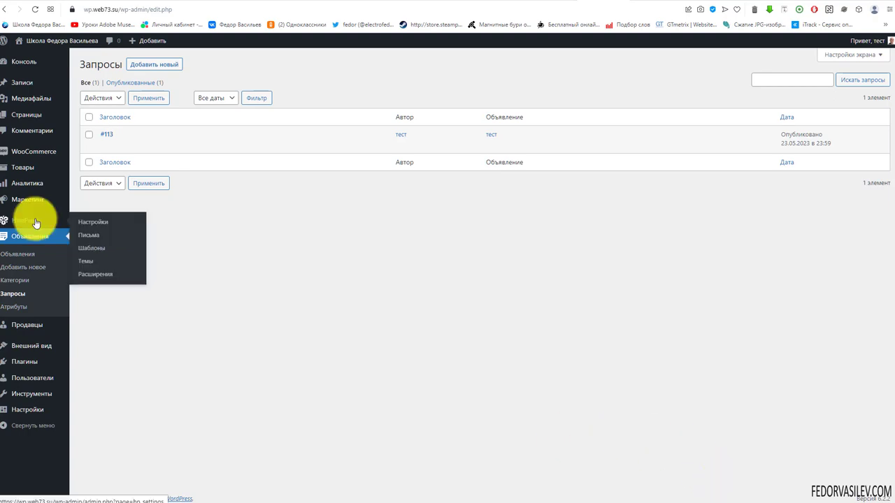
# Step: Install the Платные объявления extension from the HivePress Расширения catalogue
pyautogui.click(94, 279)
pyautogui.scroll(-4, 587, 246)
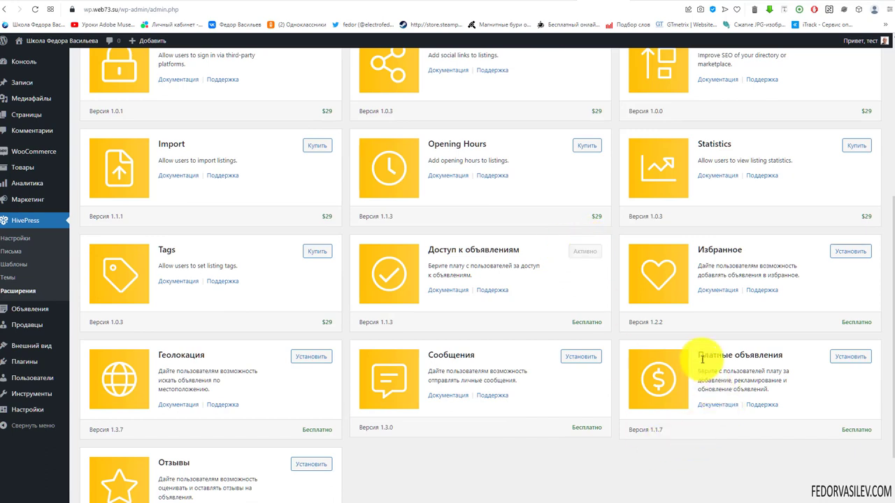
pyautogui.moveTo(701, 357); pyautogui.dragTo(782, 356)
pyautogui.click(823, 395)
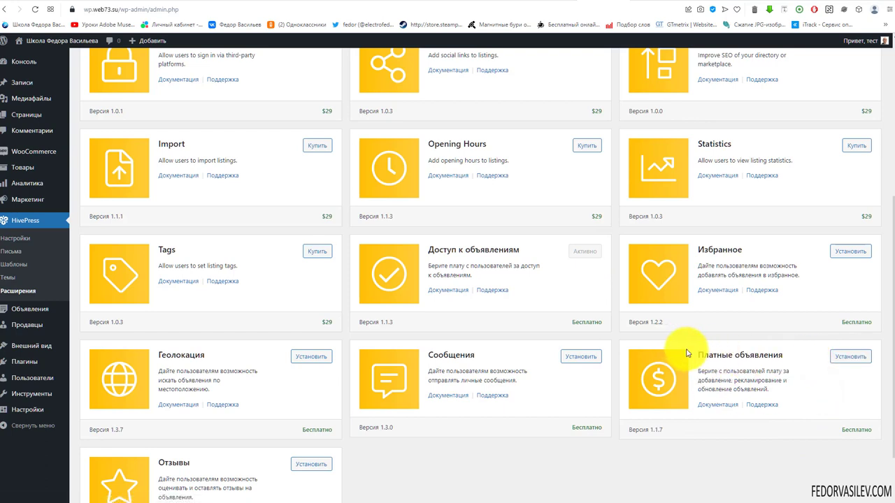
pyautogui.doubleClick(704, 350)
pyautogui.click(815, 371)
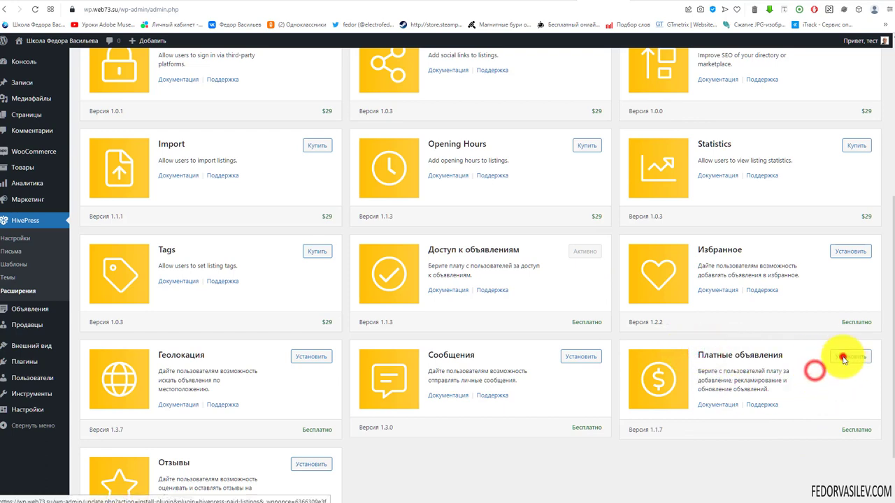
pyautogui.click(843, 355)
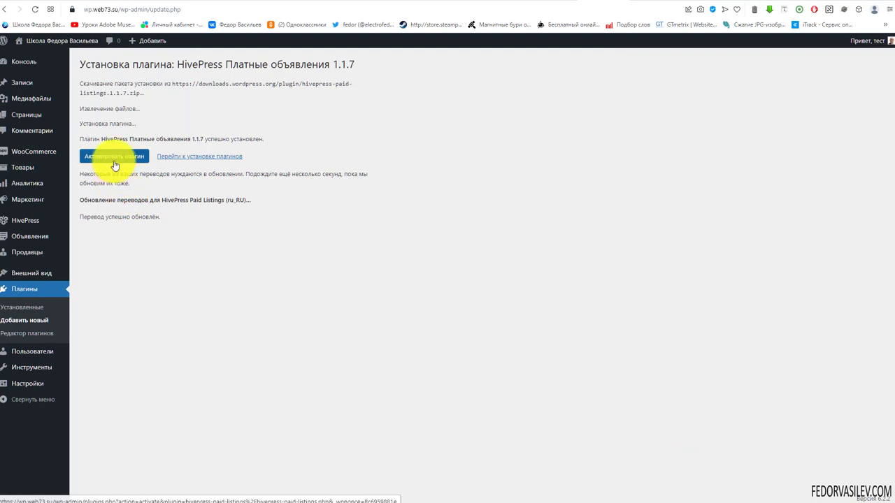
# Step: Activate the paid listings plugin and view the empty Объявления > Пакеты list
pyautogui.click(115, 156)
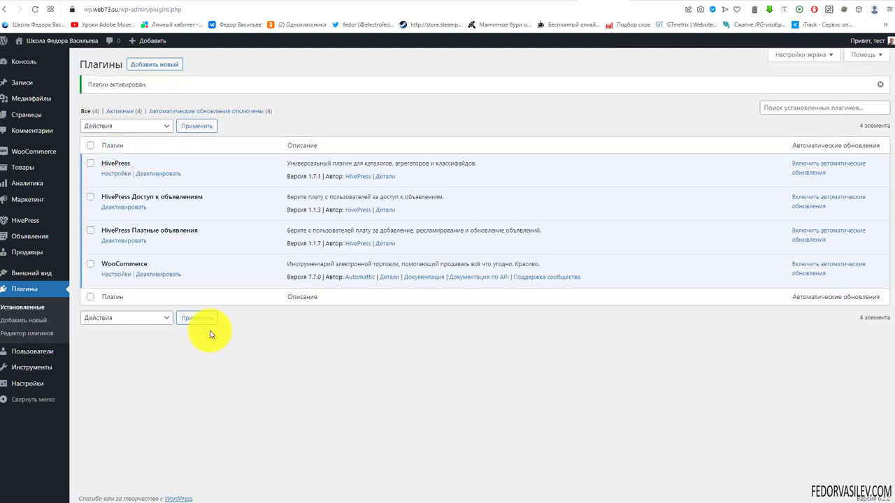
pyautogui.moveTo(31, 236)
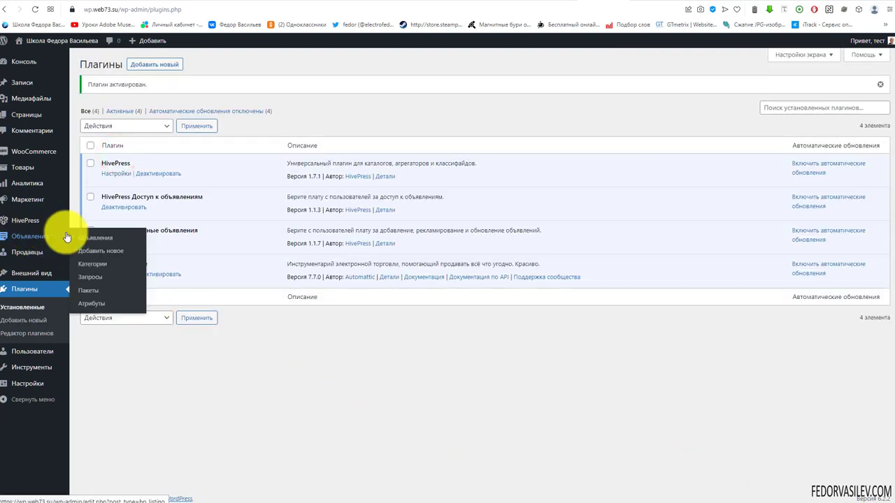
pyautogui.click(89, 292)
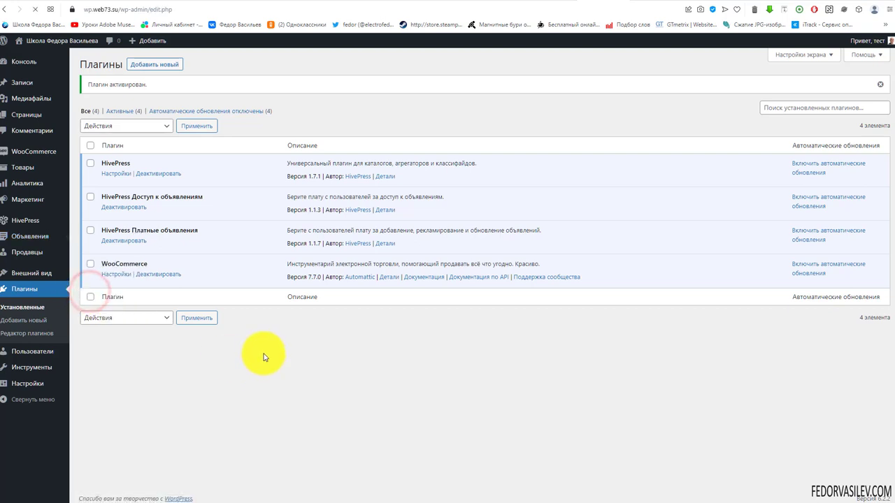
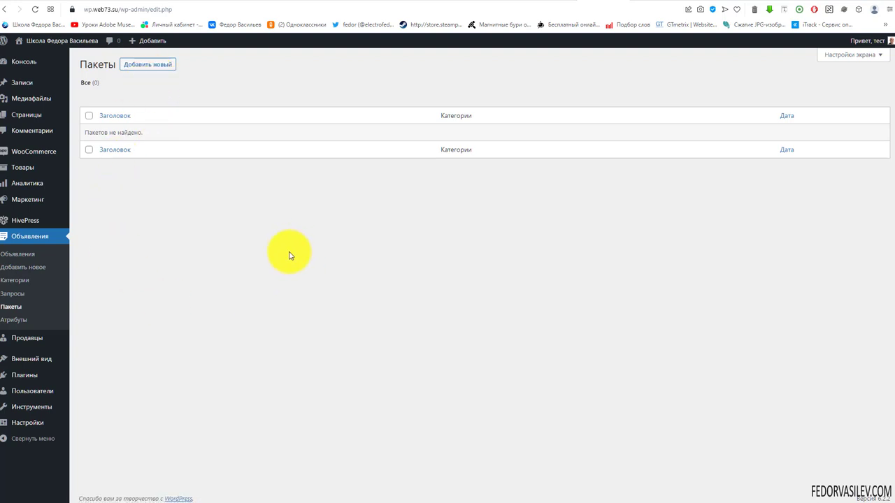
# Step: Create a new package titled 'бесплатный' covering the Услуги, продается and недвижимость categories
pyautogui.click(158, 65)
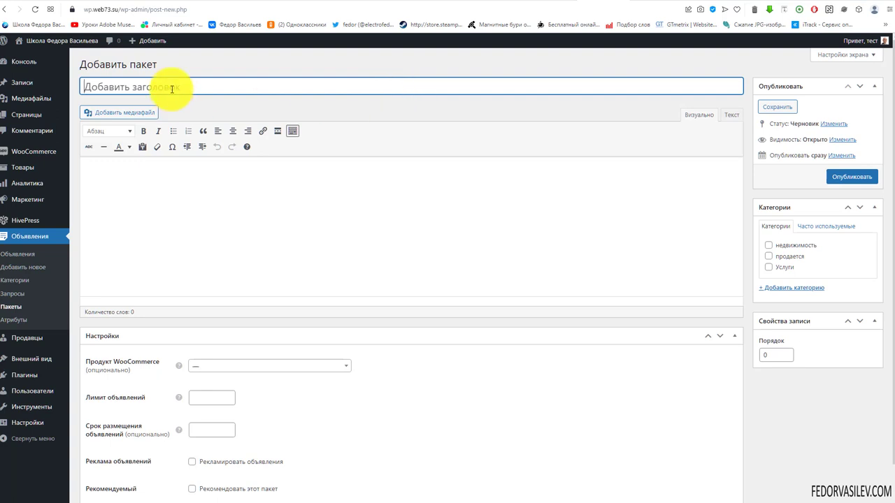
pyautogui.click(171, 84)
pyautogui.write('бесплатный')
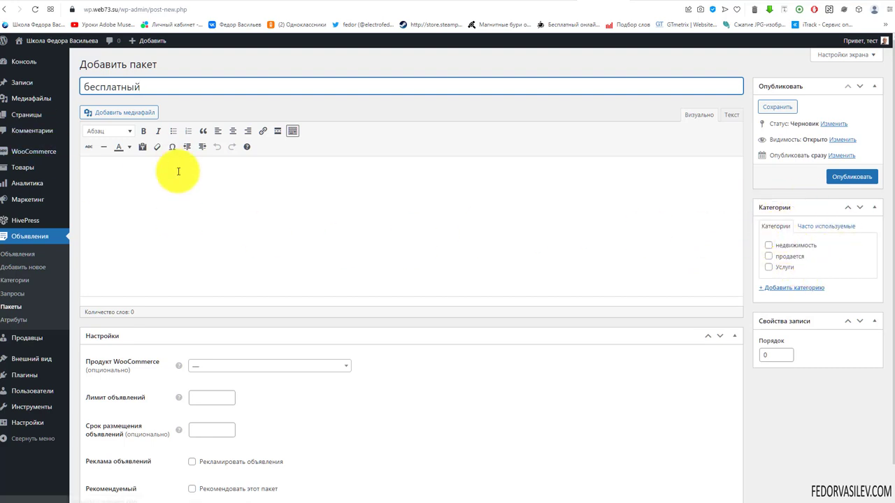
pyautogui.click(769, 268)
pyautogui.click(769, 257)
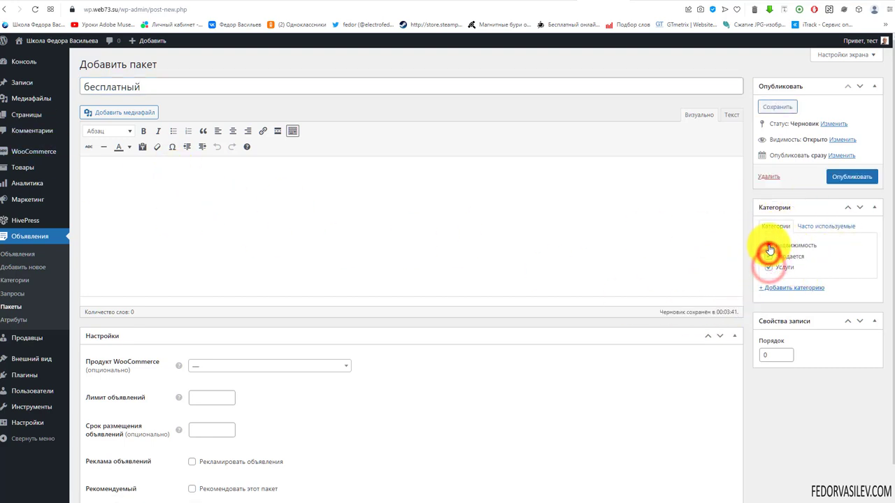
pyautogui.click(768, 245)
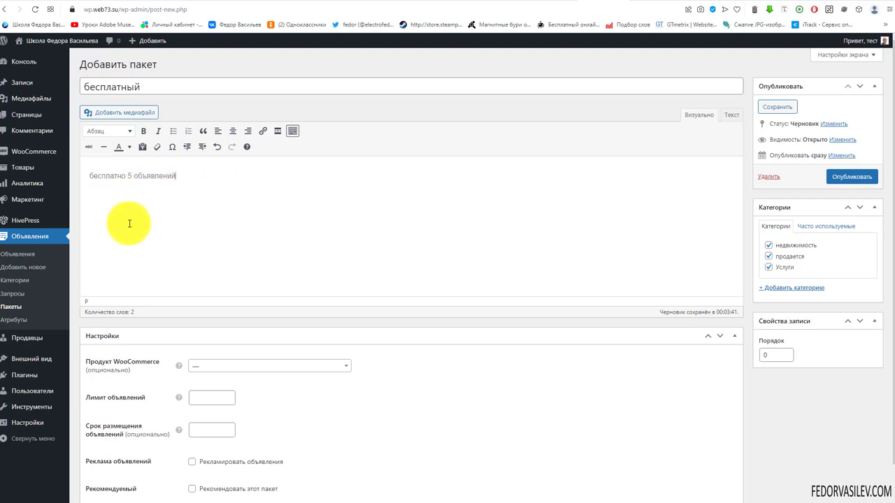
# Step: Set the package to a 5-listing limit for 30 days and publish it
pyautogui.scroll(-1, 443, 260)
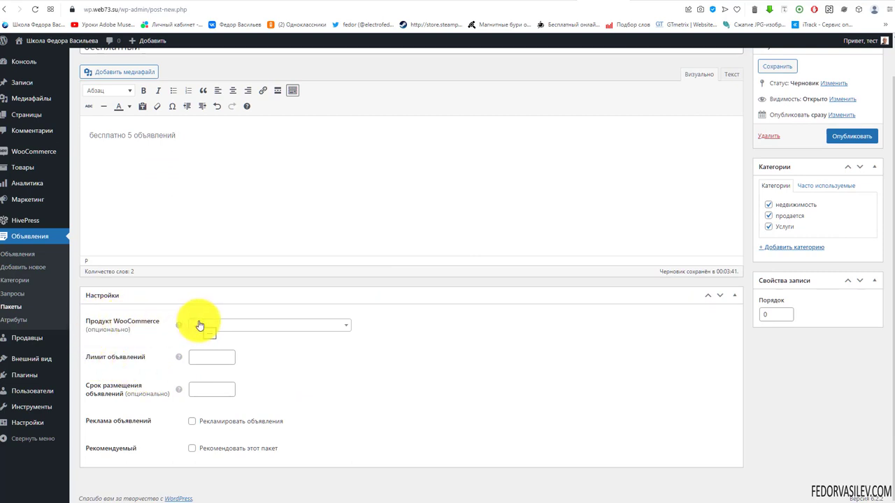
pyautogui.moveTo(179, 359)
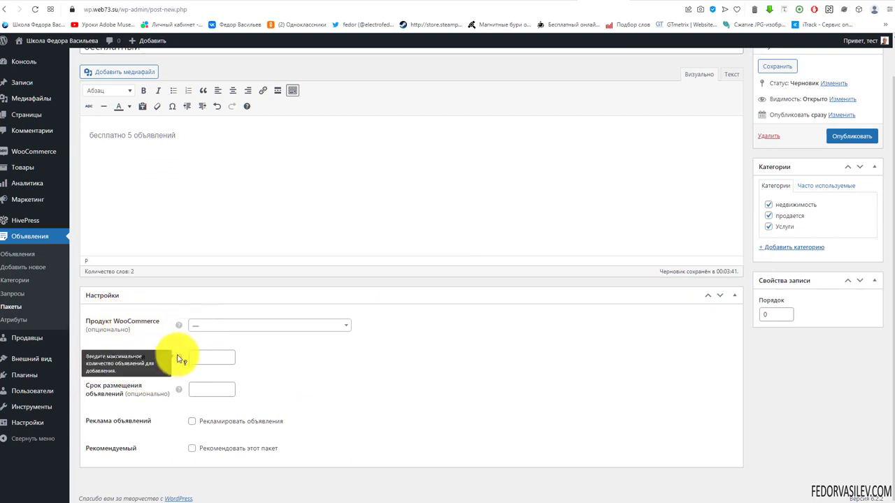
pyautogui.moveTo(113, 135); pyautogui.dragTo(193, 136)
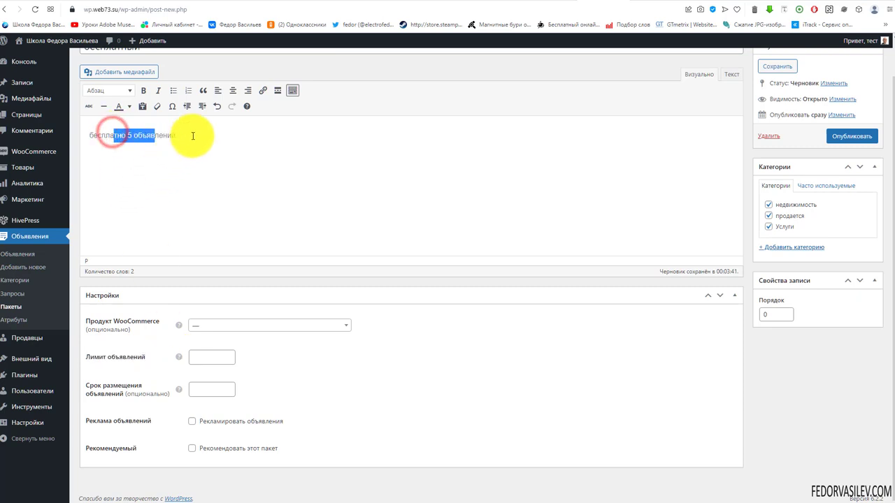
pyautogui.click(210, 356)
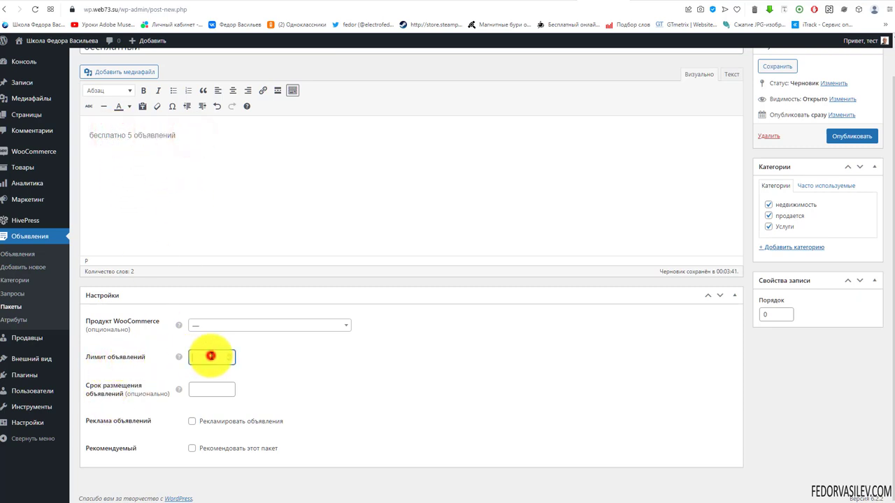
pyautogui.write('5')
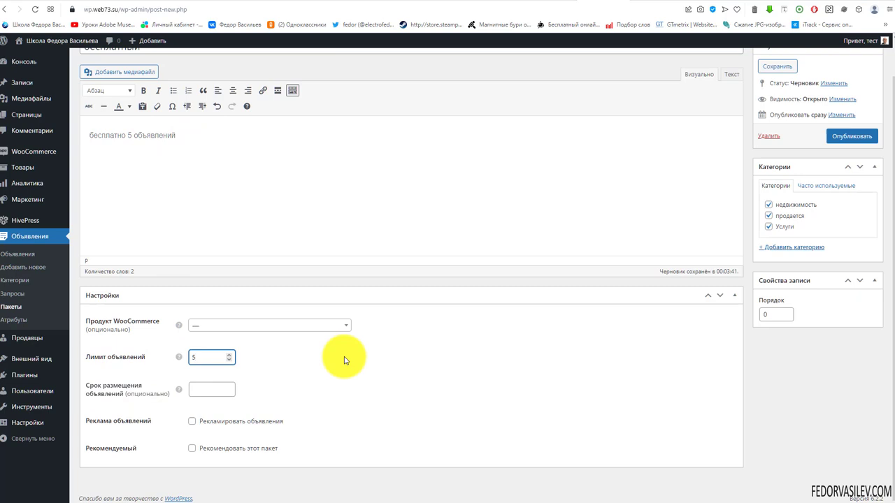
pyautogui.click(207, 387)
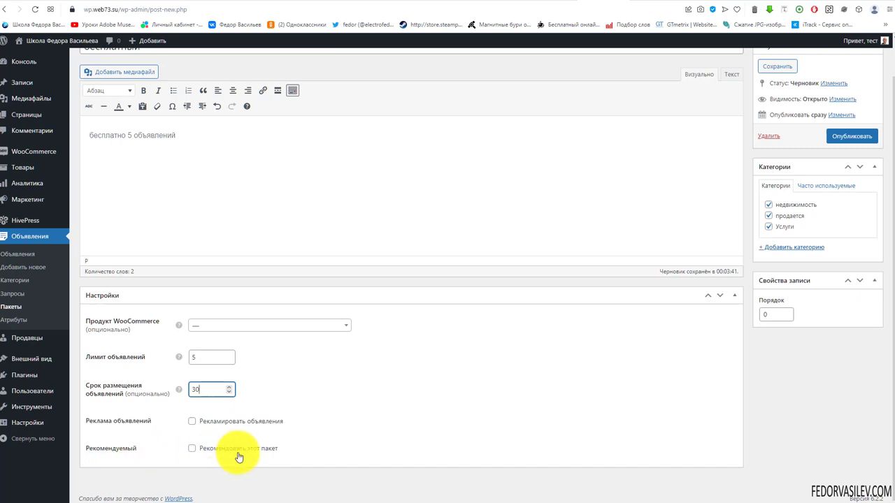
pyautogui.scroll(1, 209, 350)
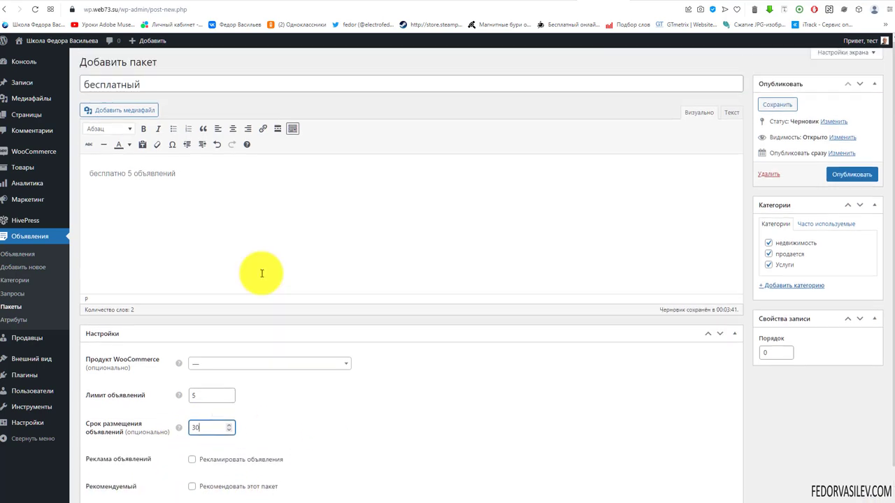
pyautogui.click(846, 137)
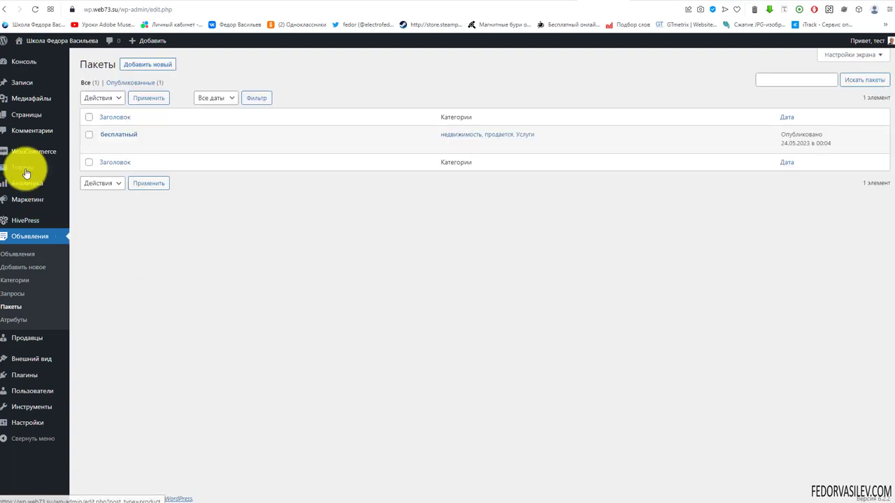
# Step: Publish a virtual WooCommerce product 'Премиум' priced 500 ₽, then return to the listing packages
pyautogui.moveTo(54, 172)
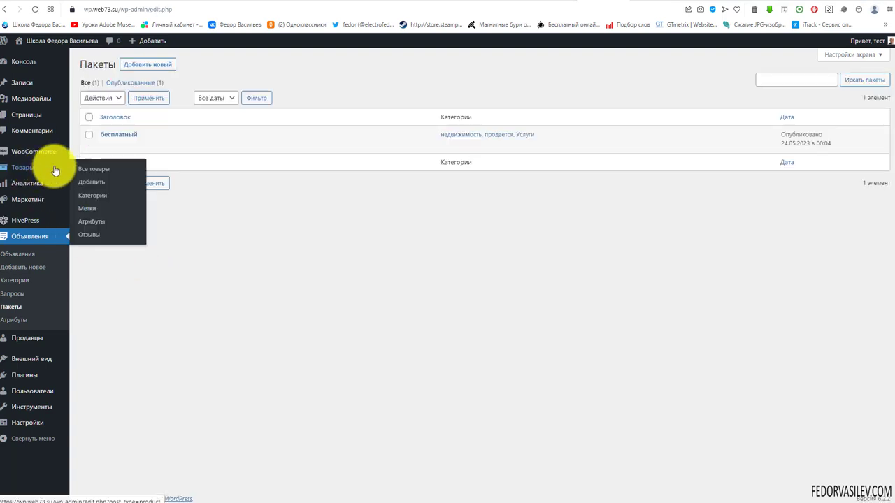
pyautogui.click(89, 184)
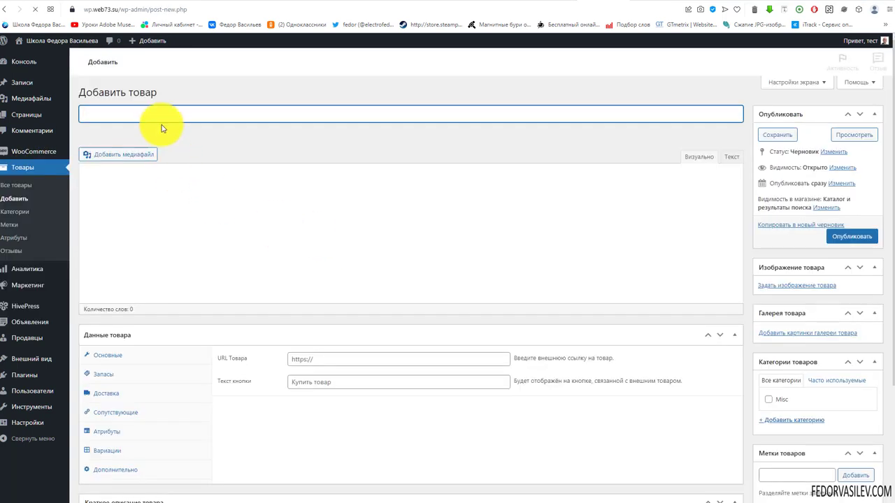
pyautogui.click(166, 116)
pyautogui.write('Премиум')
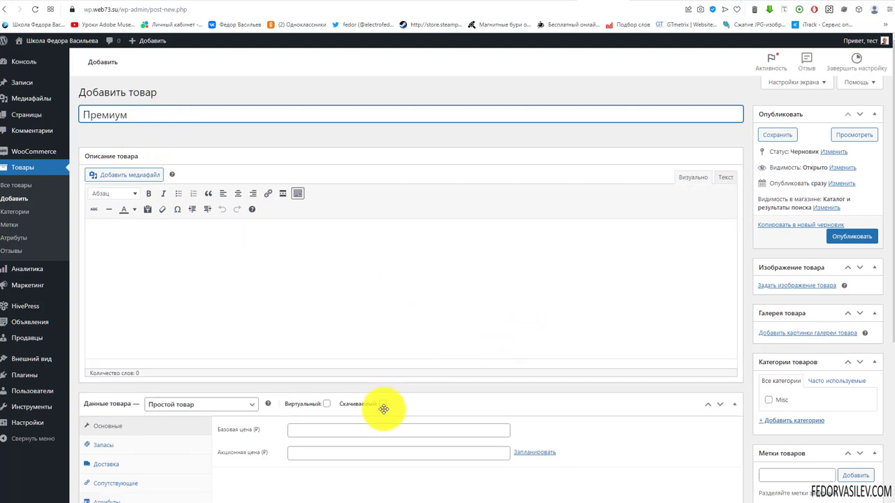
pyautogui.click(327, 404)
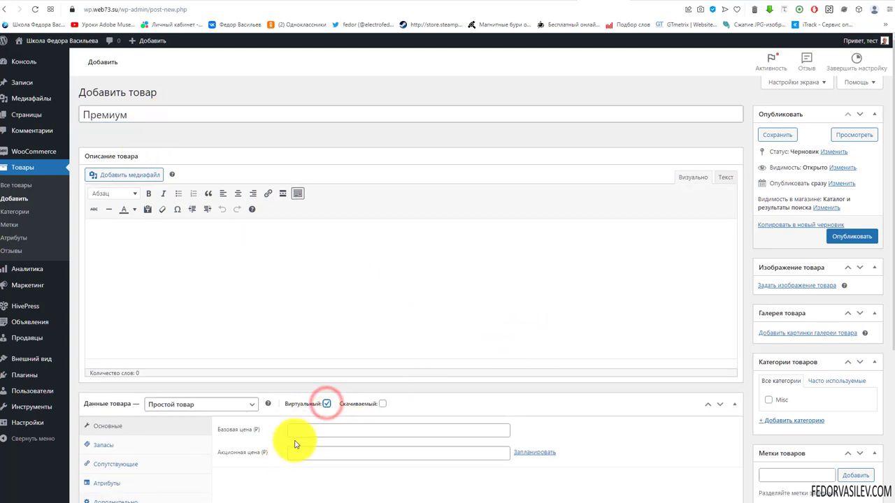
pyautogui.click(310, 427)
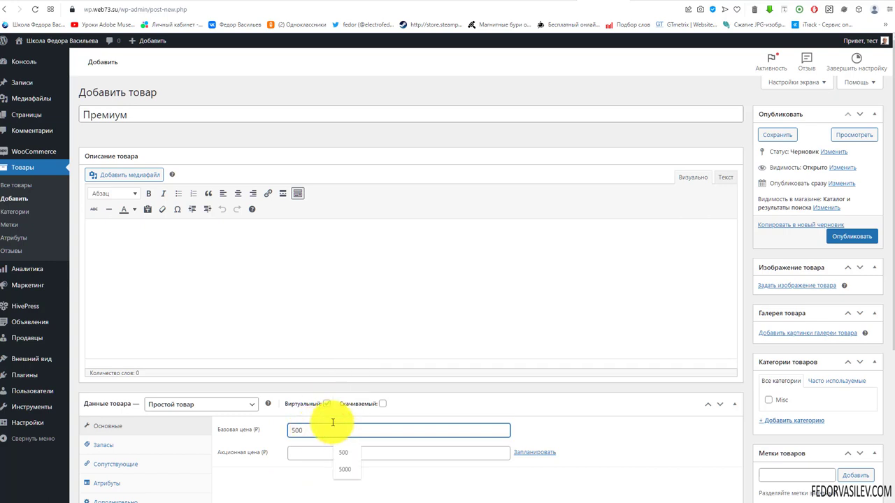
pyautogui.click(844, 236)
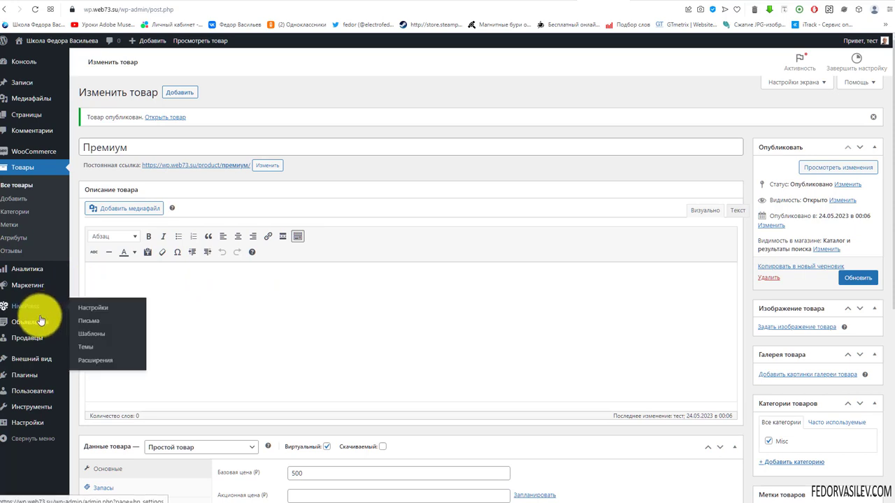
pyautogui.moveTo(39, 322)
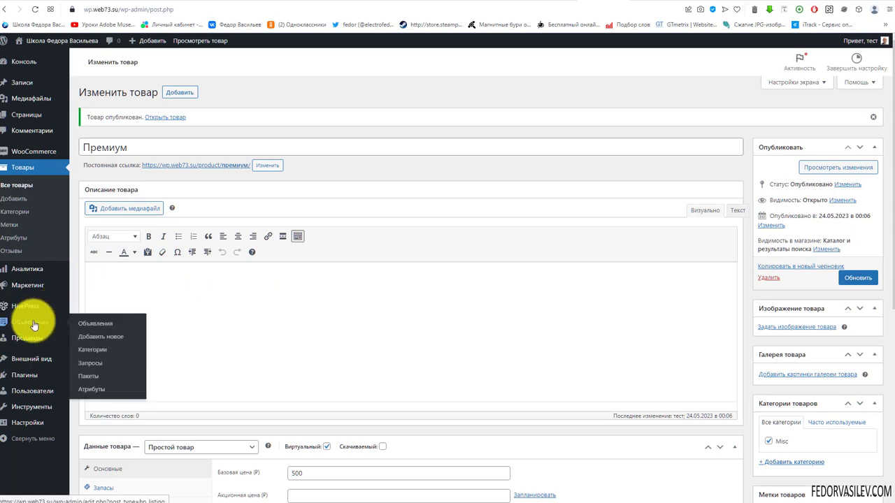
pyautogui.click(87, 377)
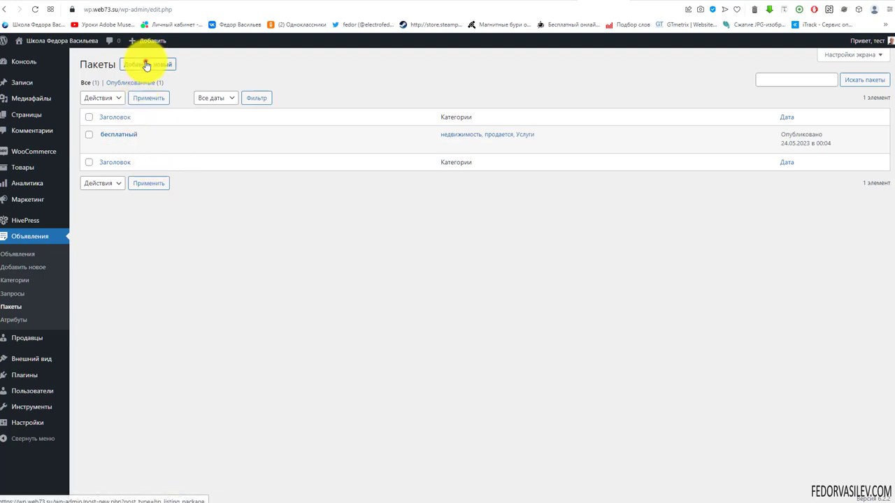
# Step: Start a new недвижимость package linked to the Премиум product, allowing 100 listings for 60 days
pyautogui.click(146, 65)
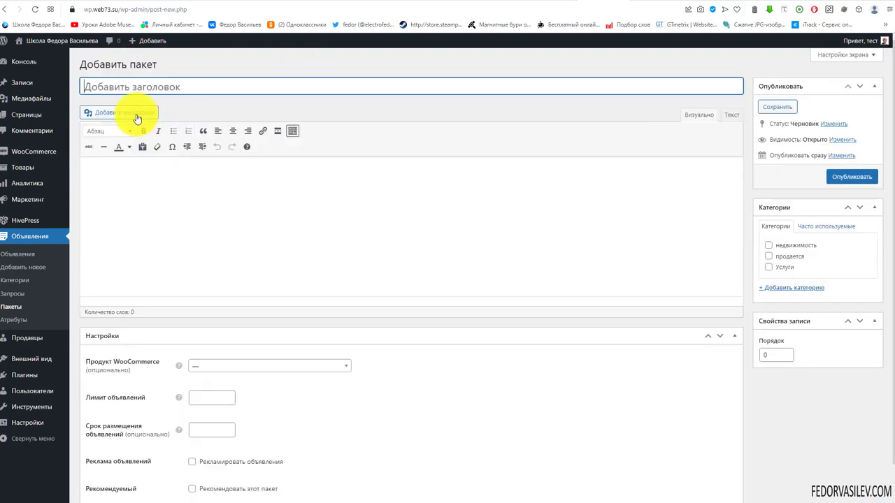
pyautogui.click(130, 88)
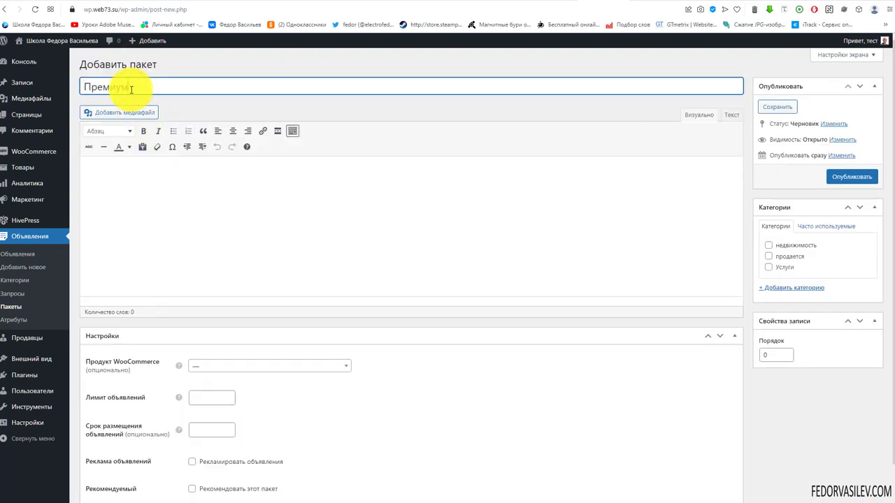
pyautogui.click(769, 246)
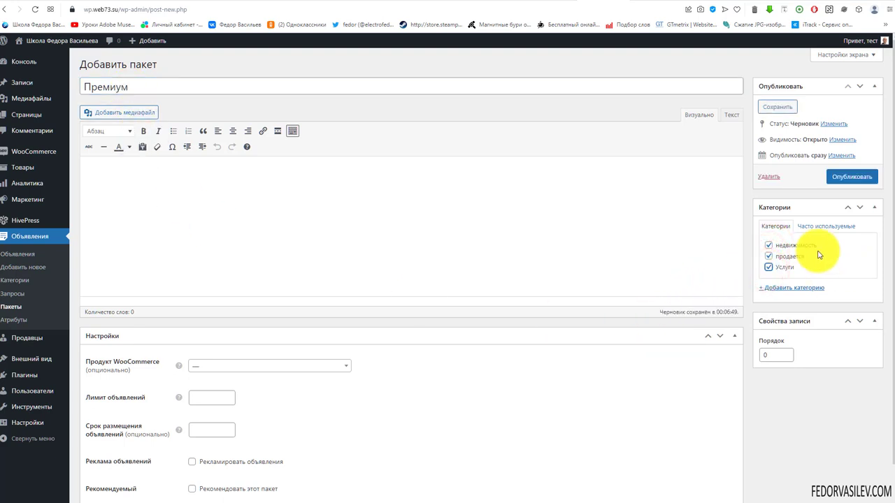
pyautogui.scroll(-2, 292, 193)
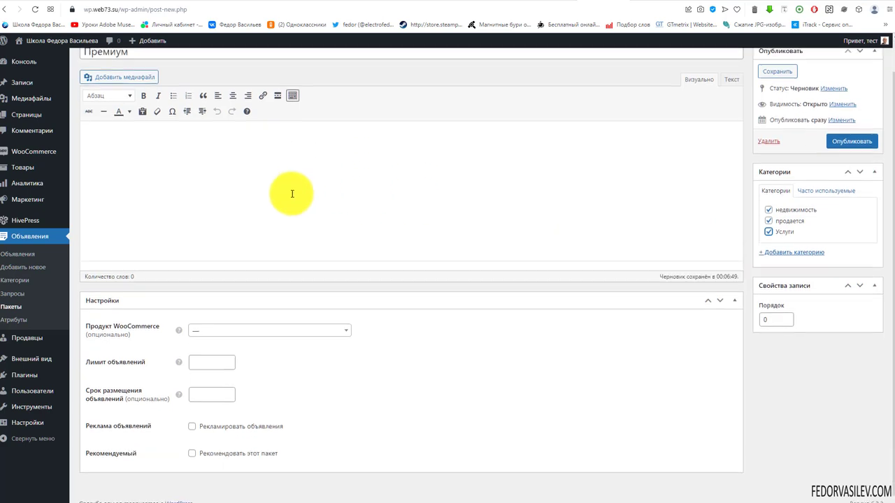
pyautogui.click(200, 326)
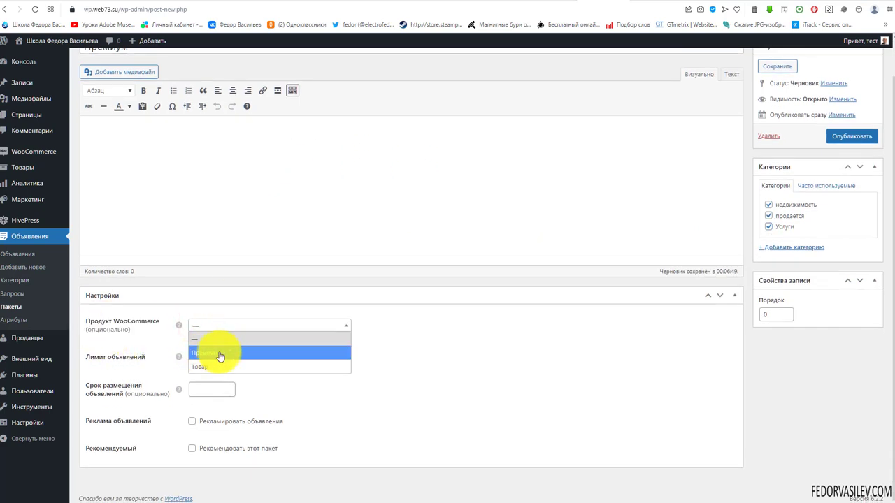
pyautogui.click(219, 354)
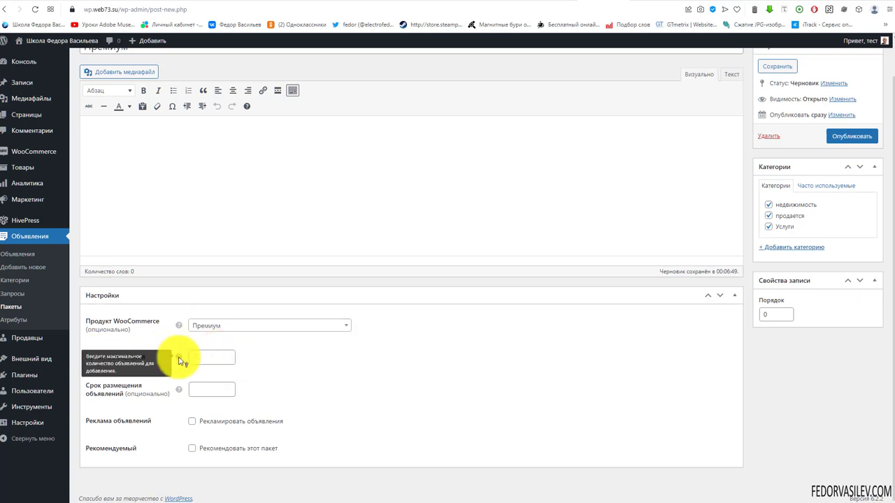
pyautogui.click(204, 359)
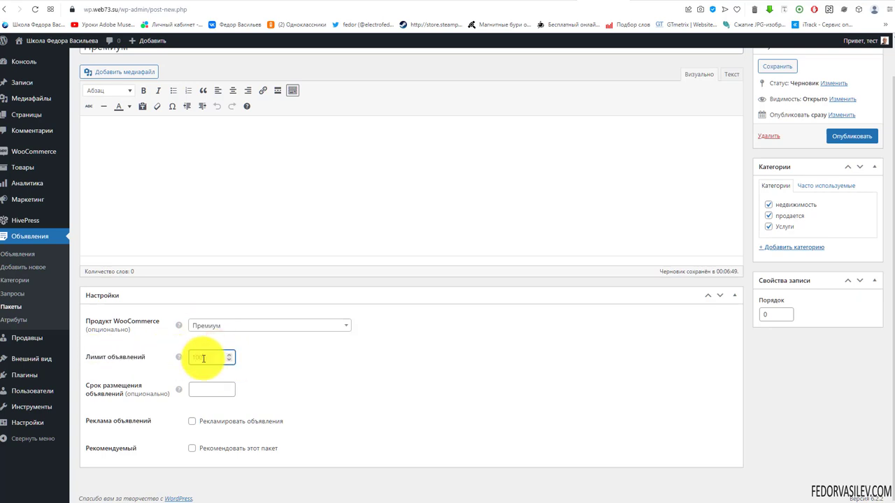
pyautogui.write('100')
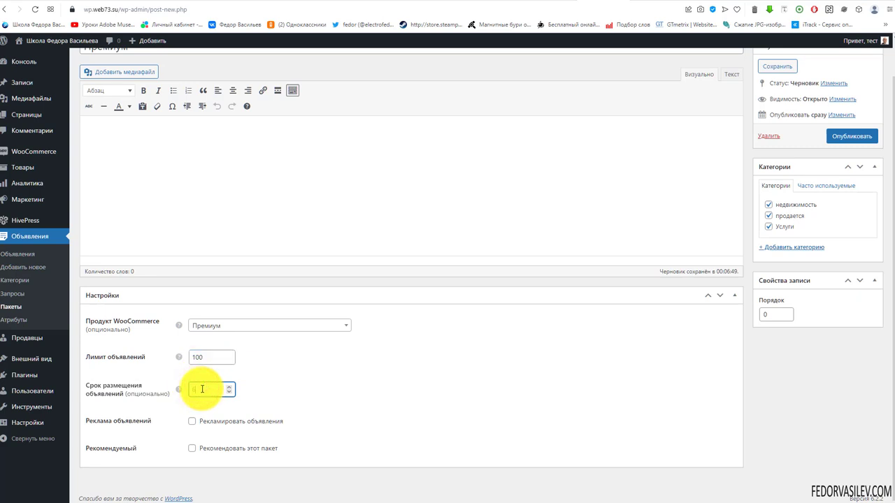
pyautogui.write('60')
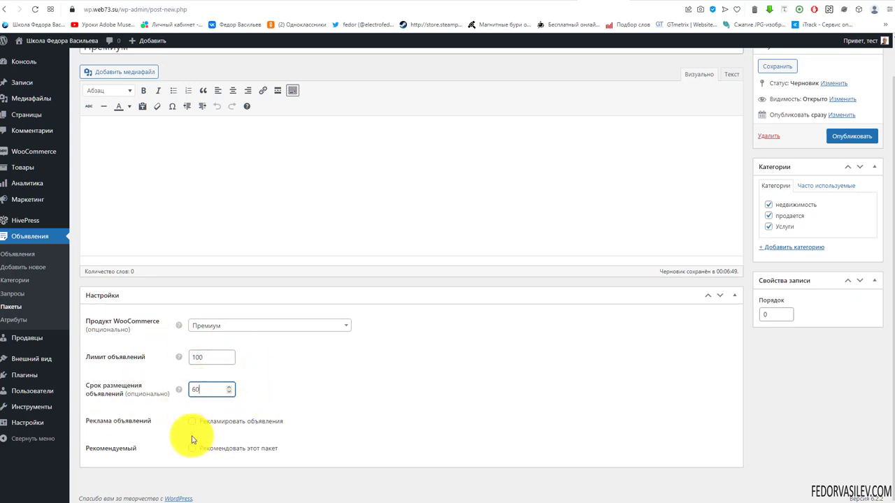
# Step: Add the description «Добавьте 100 объявлений!» and publish the Премиум package
pyautogui.scroll(1, 152, 380)
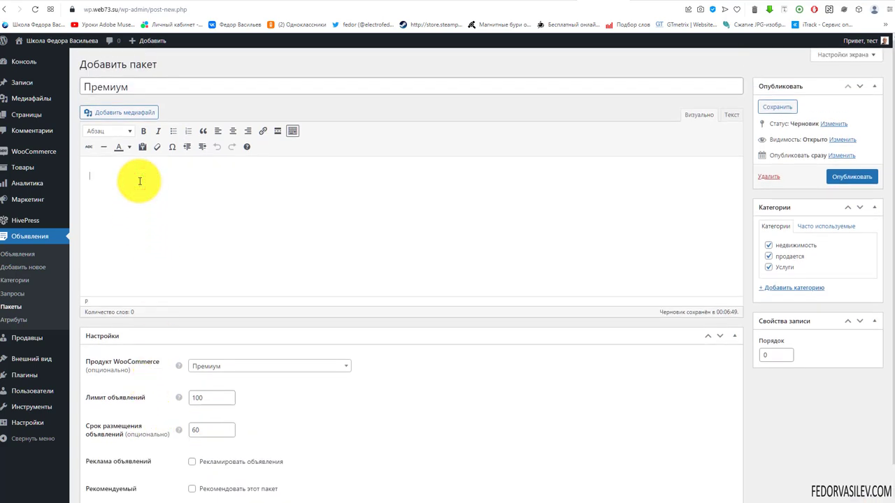
pyautogui.write('Добавьте 100 объявлений!')
pyautogui.moveTo(206, 179); pyautogui.dragTo(273, 200)
pyautogui.click(285, 191)
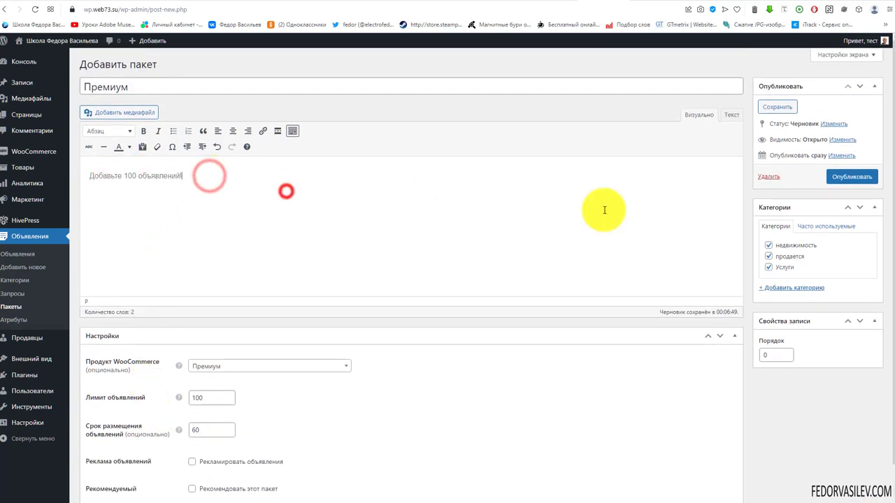
pyautogui.click(828, 181)
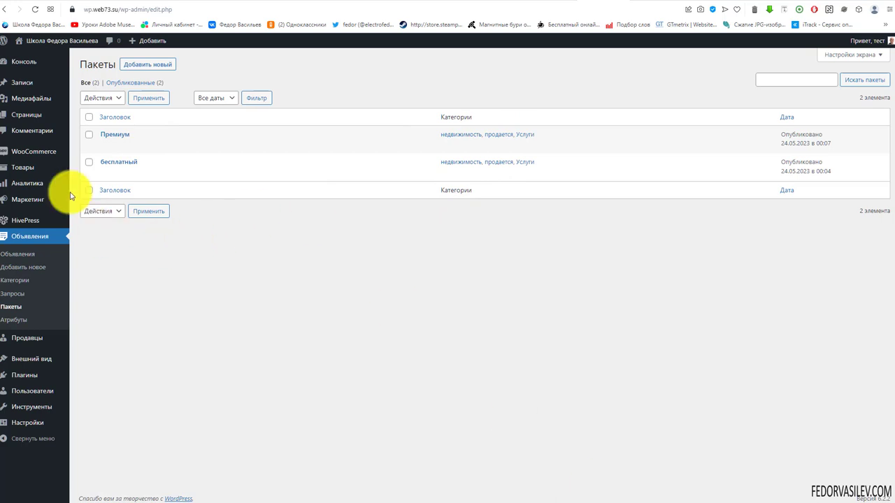
# Step: Submit a недвижимость listing 'заголовок' with the gear image, Квартира type and 333 rent
pyautogui.hotkey('ctrl', 'Tab')
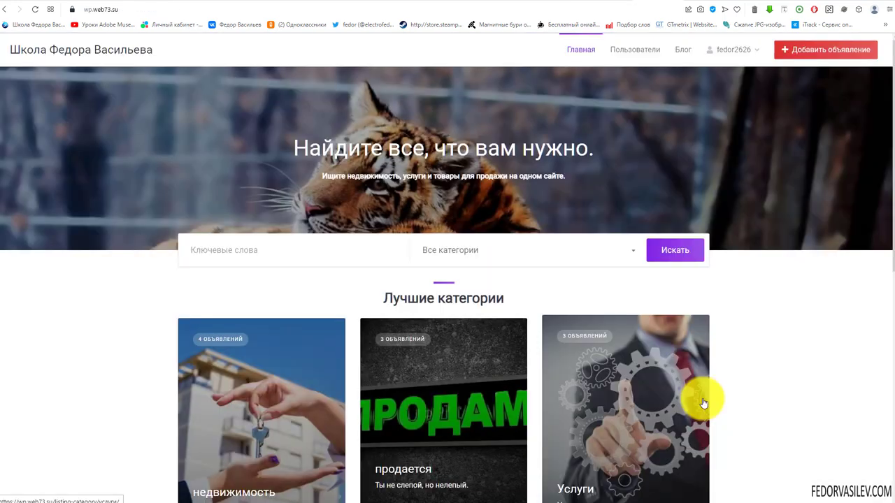
pyautogui.moveTo(721, 58)
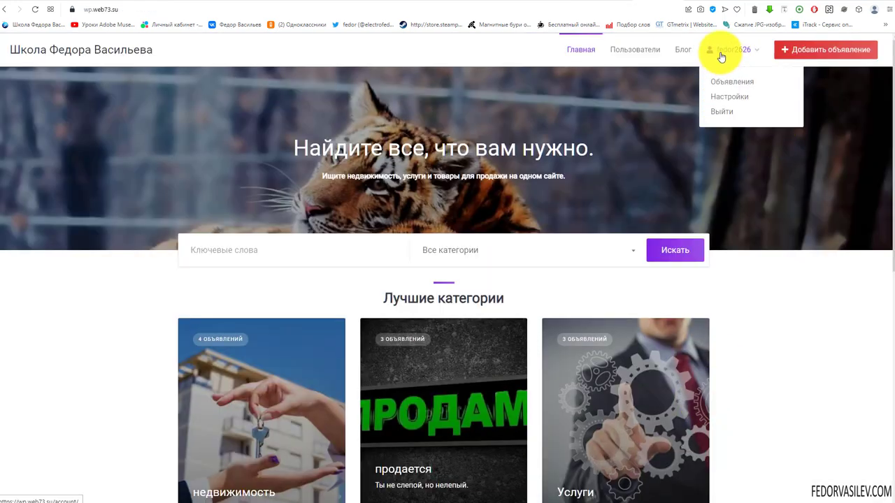
pyautogui.click(812, 51)
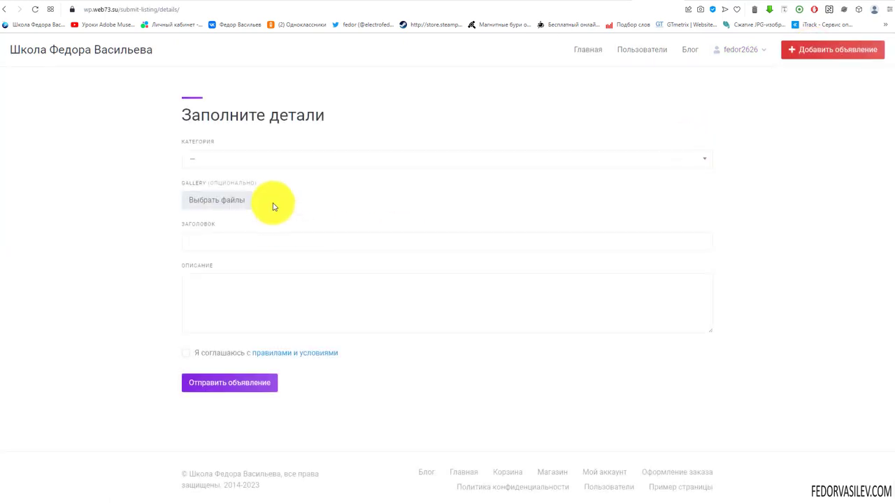
pyautogui.click(232, 158)
pyautogui.click(226, 195)
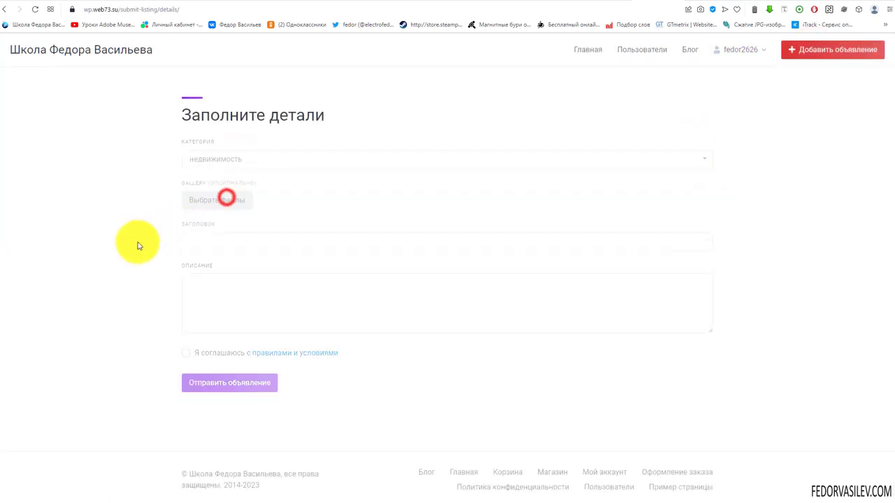
pyautogui.click(204, 207)
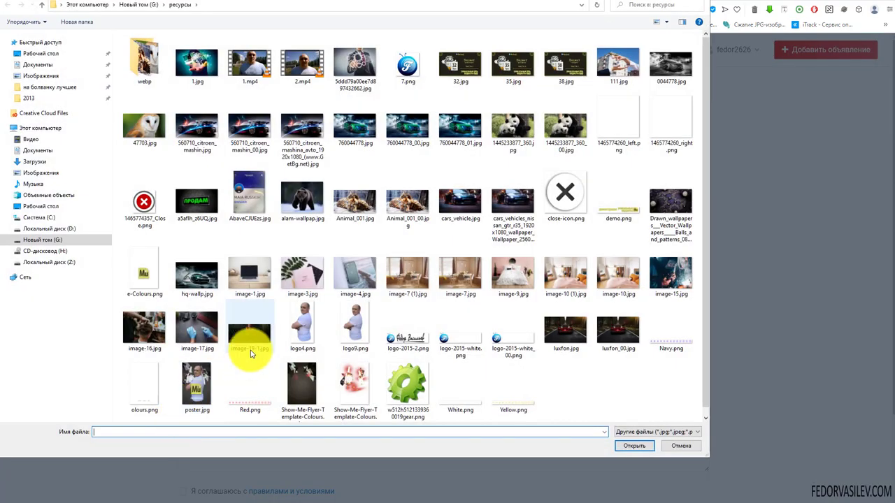
pyautogui.doubleClick(252, 354)
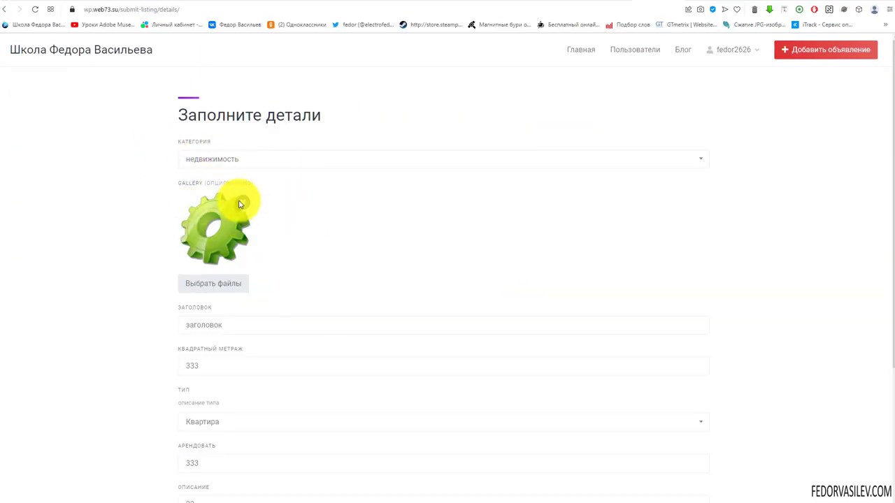
pyautogui.scroll(-3, 205, 318)
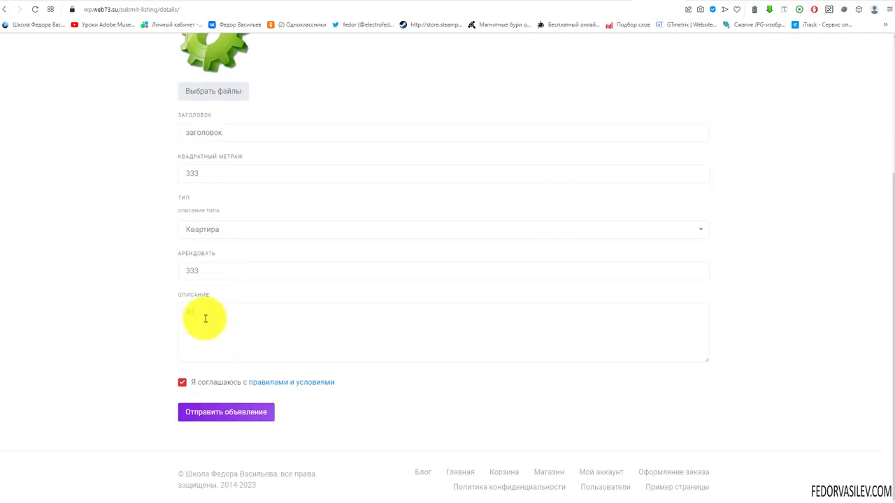
pyautogui.click(216, 416)
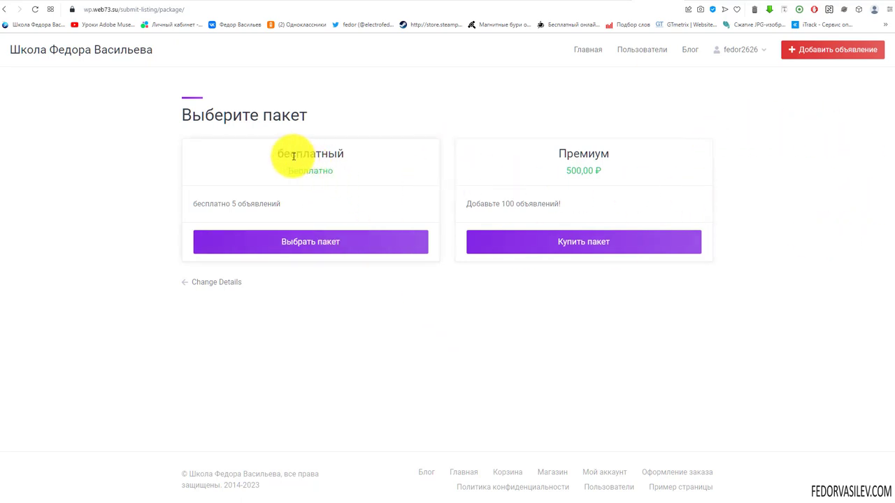
# Step: Compare the free and Премиум packages, then buy the 500 ₽ Премиум package
pyautogui.doubleClick(200, 204)
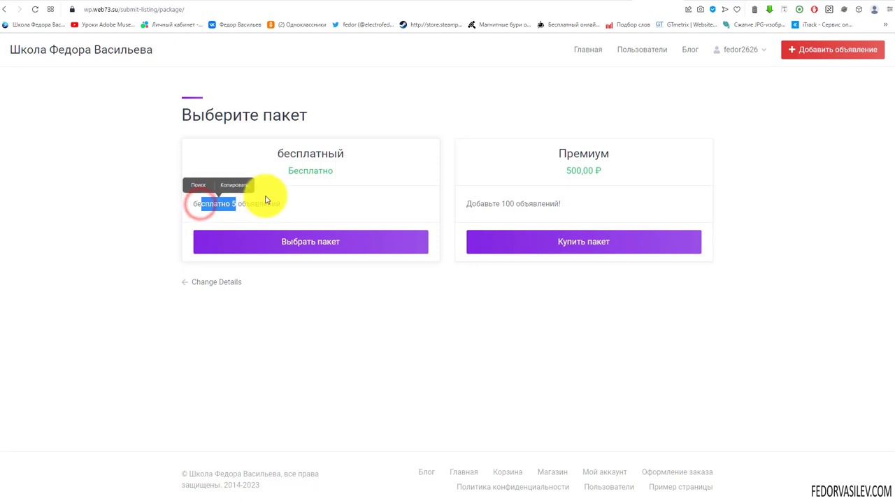
pyautogui.click(262, 193)
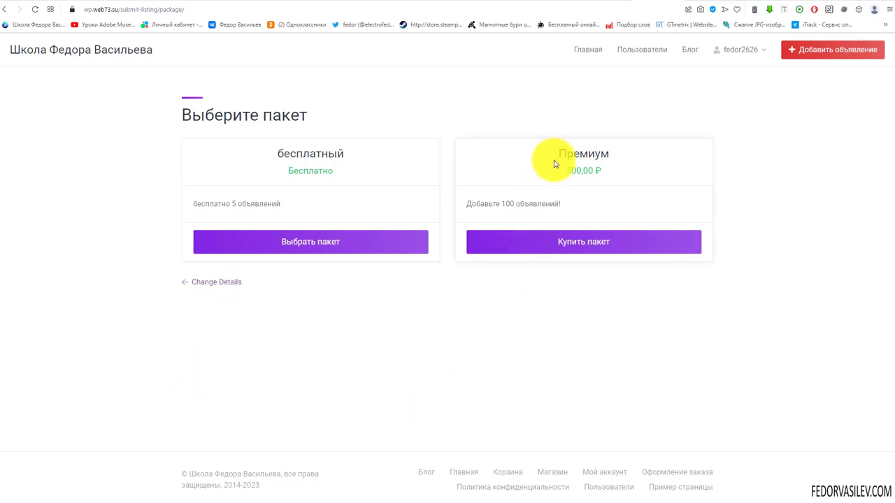
pyautogui.moveTo(480, 203); pyautogui.dragTo(520, 203)
pyautogui.click(611, 202)
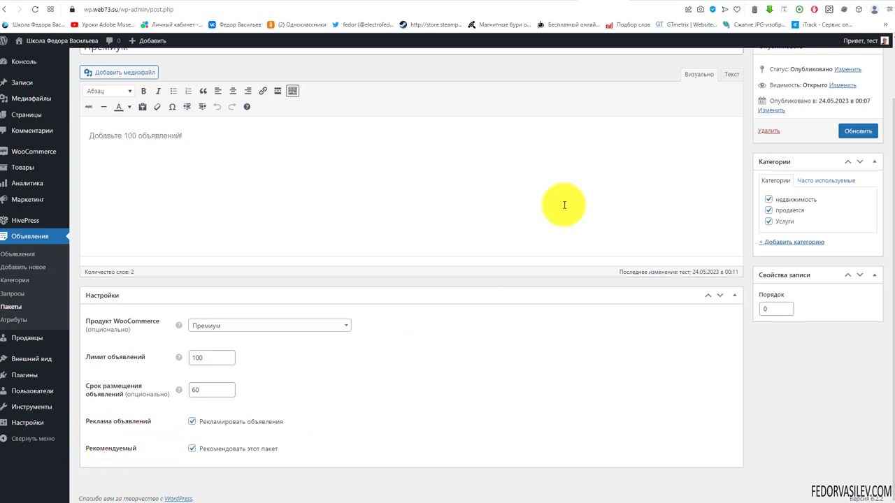
pyautogui.click(648, 2)
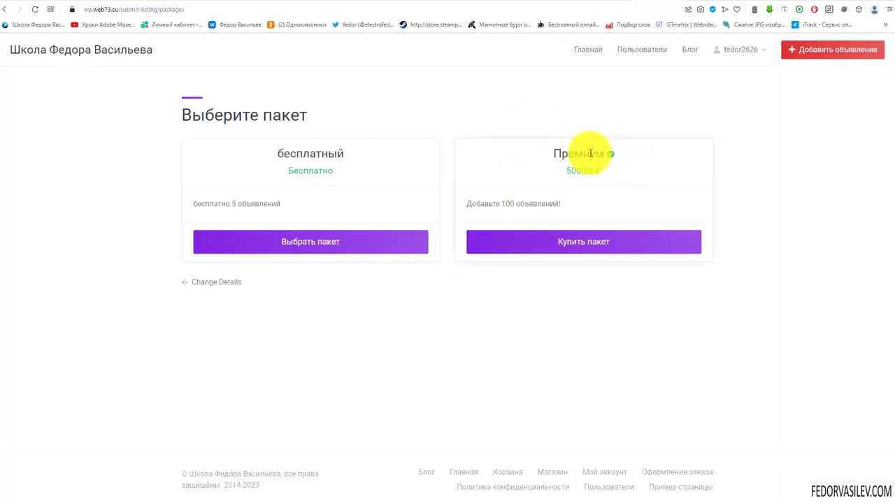
pyautogui.click(584, 242)
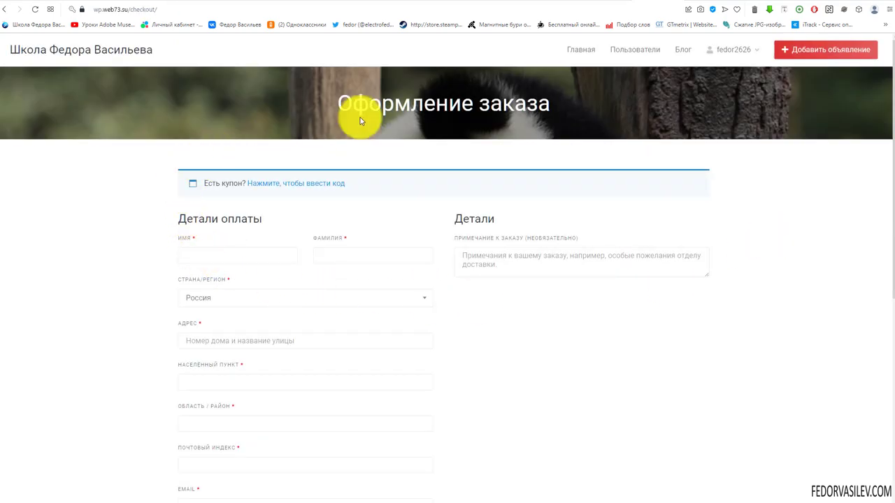
# Step: Scroll through the checkout billing form and try to confirm the order
pyautogui.scroll(-3, 444, 156)
pyautogui.click(481, 379)
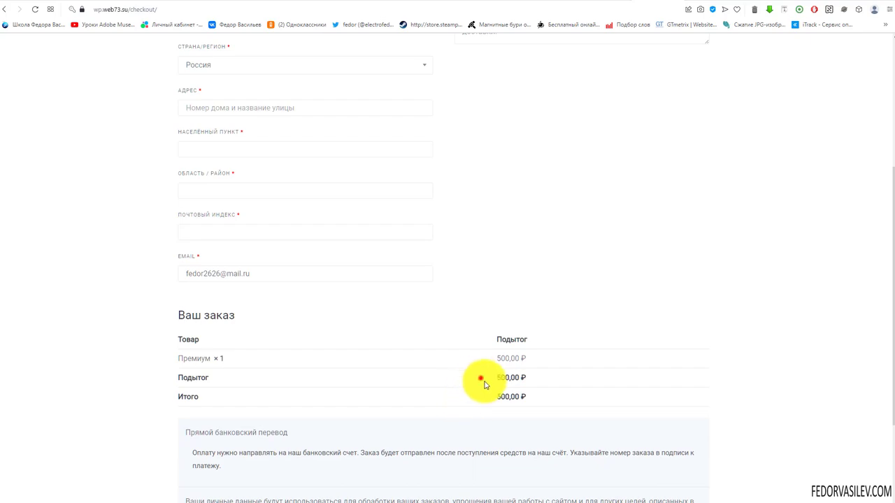
pyautogui.moveTo(484, 385); pyautogui.dragTo(505, 397)
pyautogui.scroll(-2, 486, 262)
pyautogui.scroll(6, 273, 289)
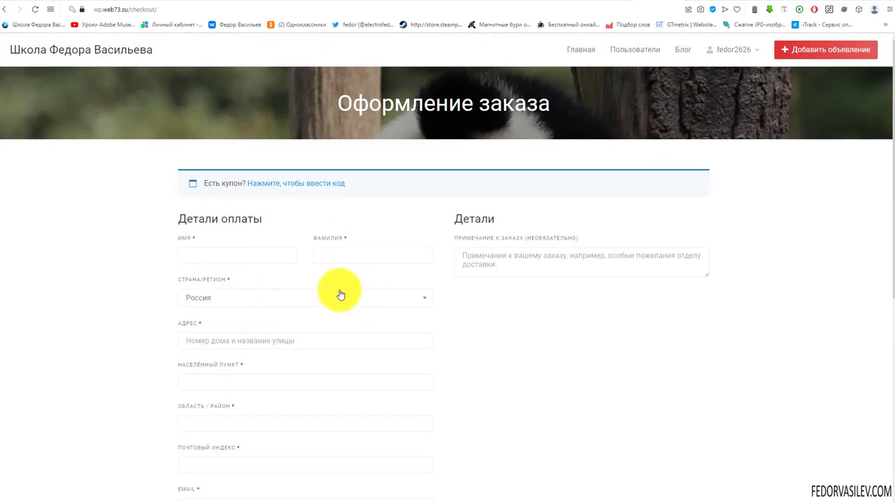
pyautogui.scroll(-5, 329, 269)
pyautogui.click(655, 402)
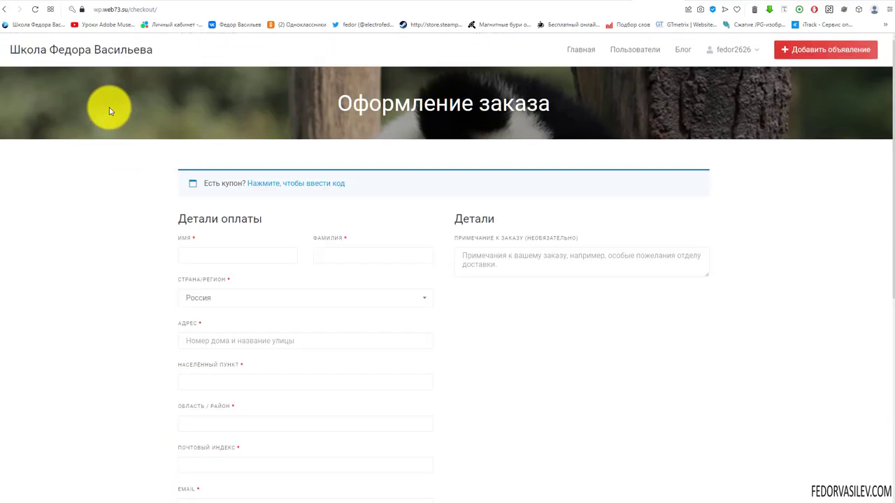
pyautogui.scroll(-5, 124, 207)
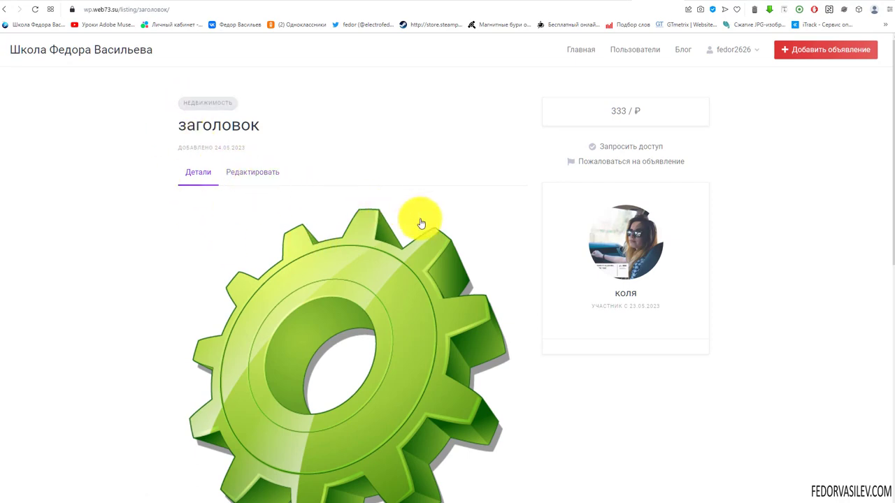
# Step: Open the account's listings and check the free package's remaining listings
pyautogui.scroll(-1, 301, 270)
pyautogui.scroll(-3, 301, 270)
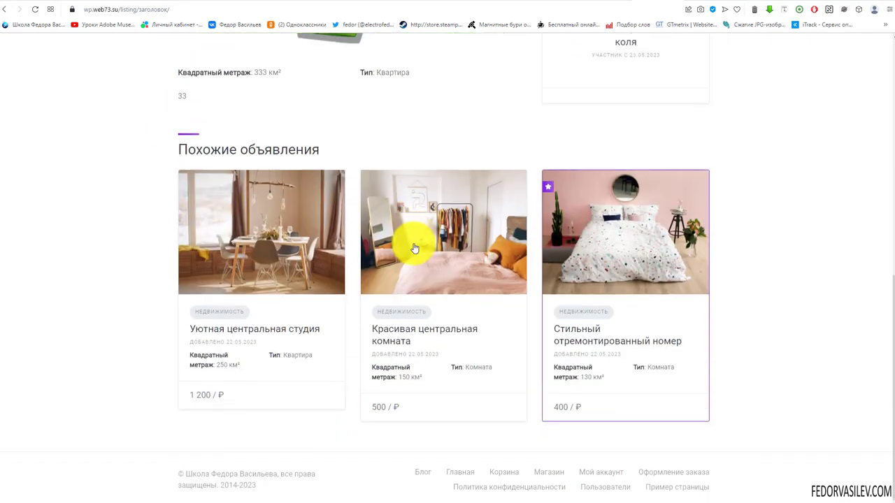
pyautogui.scroll(8, 419, 344)
pyautogui.moveTo(745, 58)
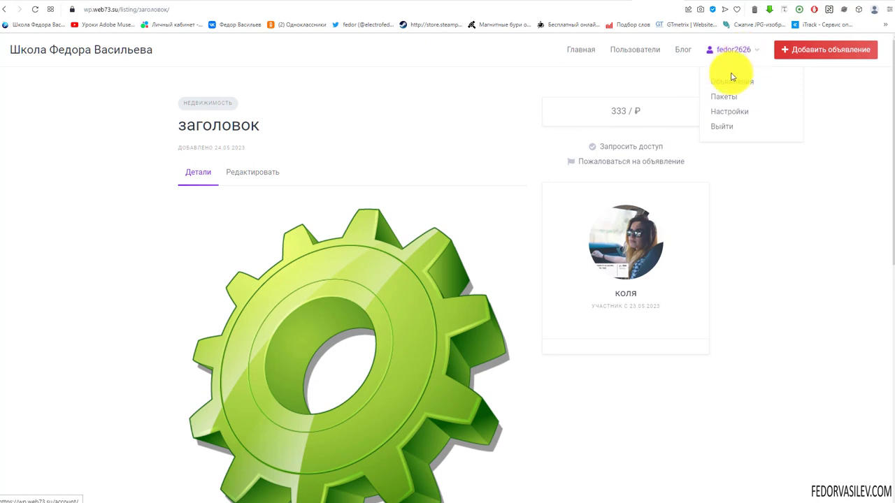
pyautogui.click(721, 84)
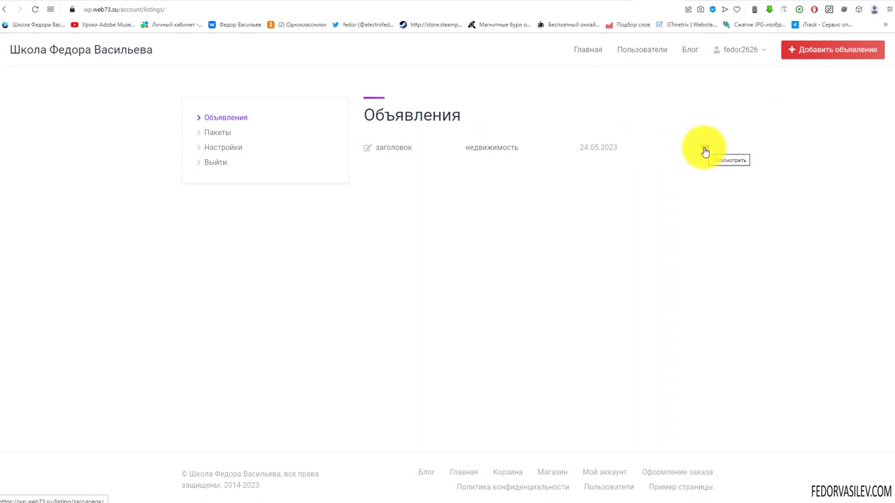
pyautogui.moveTo(720, 54)
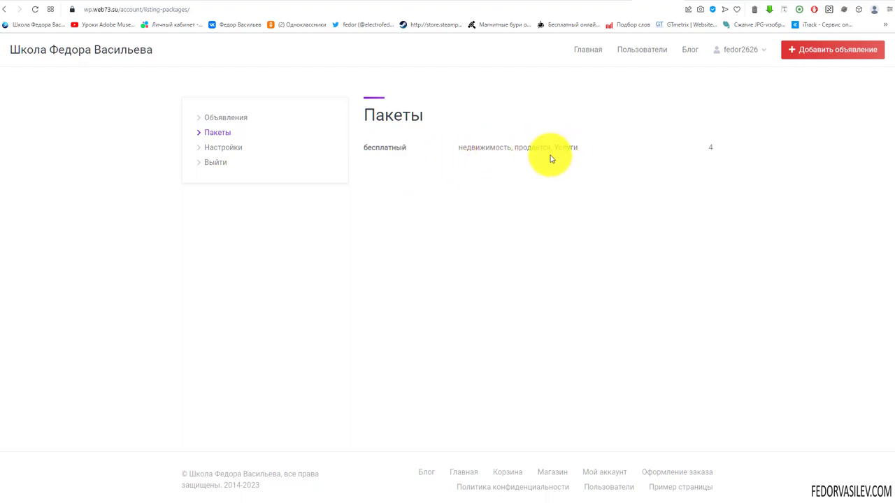
pyautogui.moveTo(578, 147); pyautogui.dragTo(467, 147)
pyautogui.click(572, 174)
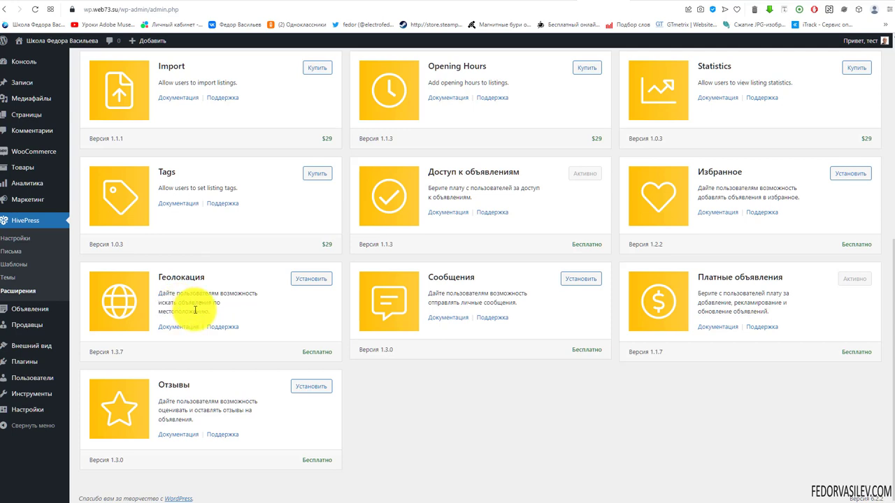
# Step: Install and activate the HivePress Геолокация 1.3.7 extension
pyautogui.click(311, 279)
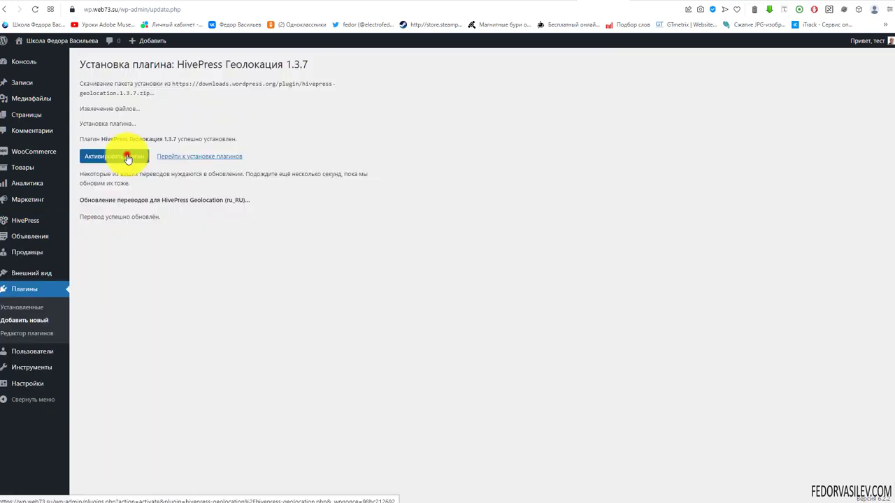
pyautogui.click(119, 155)
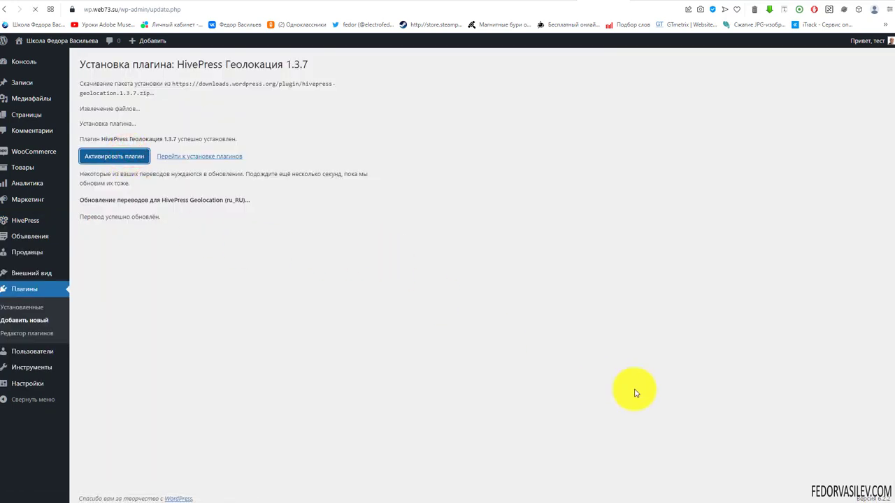
pyautogui.click(29, 220)
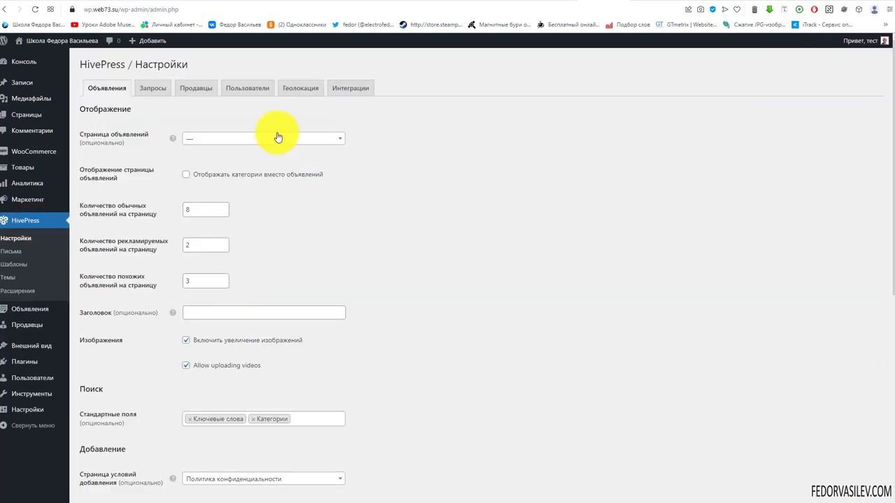
# Step: View the Геолокация settings, then the Интеграции tab with the Google Maps and Mapbox key fields
pyautogui.click(300, 91)
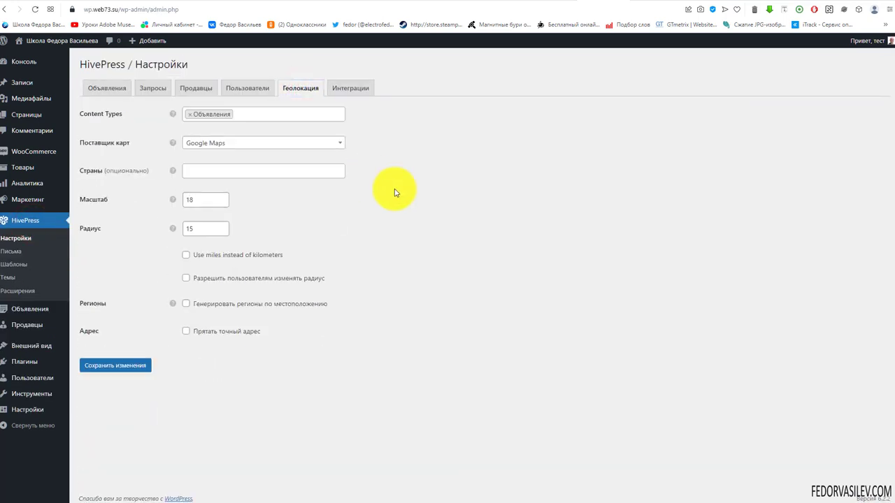
pyautogui.click(350, 89)
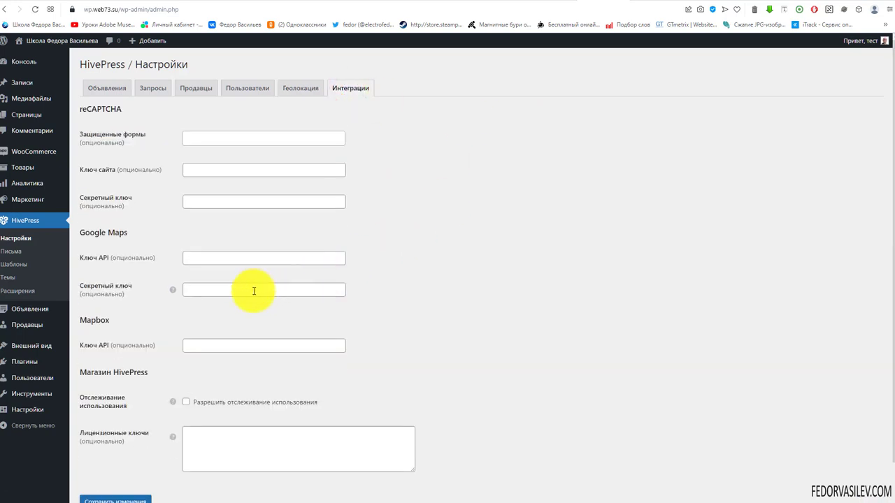
pyautogui.moveTo(119, 232); pyautogui.dragTo(100, 233)
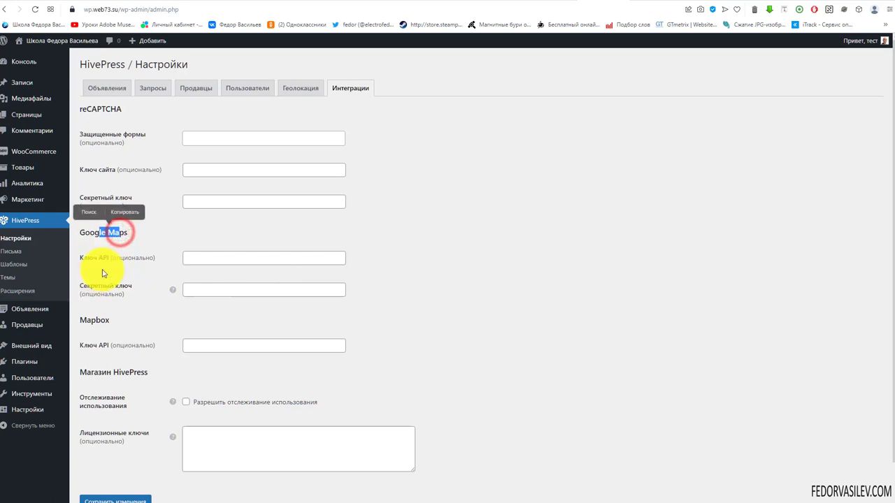
pyautogui.click(191, 261)
pyautogui.click(419, 249)
pyautogui.moveTo(61, 354)
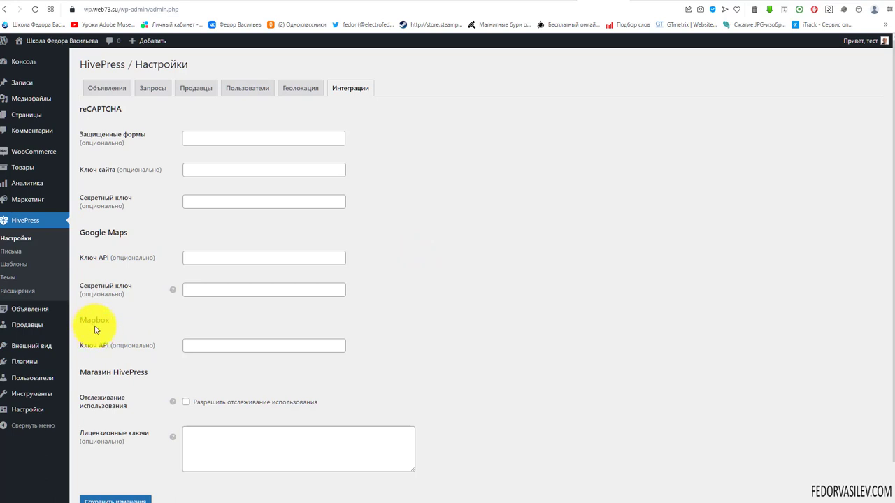
pyautogui.click(202, 346)
pyautogui.click(398, 353)
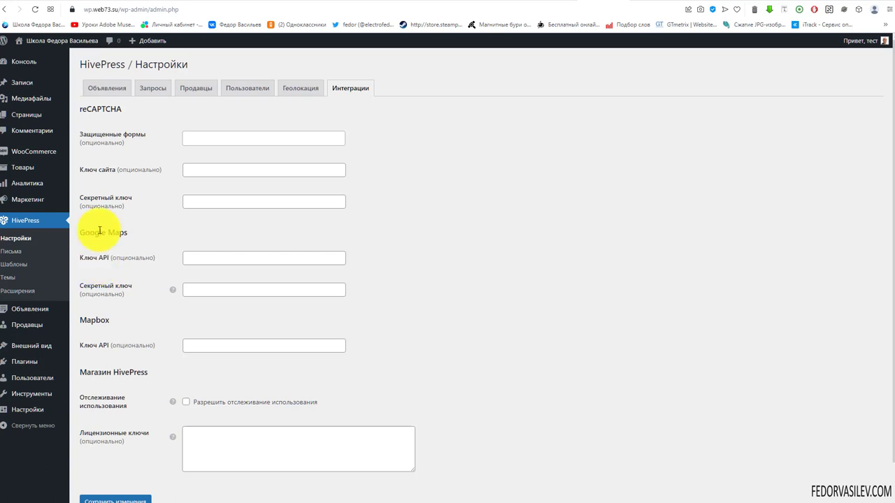
pyautogui.moveTo(82, 320)
pyautogui.mouseDown()
pyautogui.moveTo(132, 324)
pyautogui.moveTo(85, 322)
pyautogui.mouseUp()
pyautogui.click(120, 326)
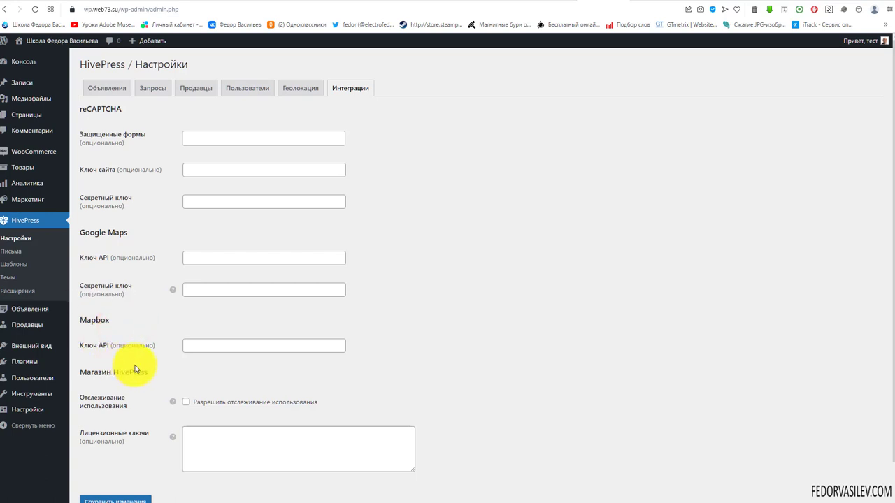
pyautogui.moveTo(79, 320); pyautogui.dragTo(101, 321)
pyautogui.click(88, 323)
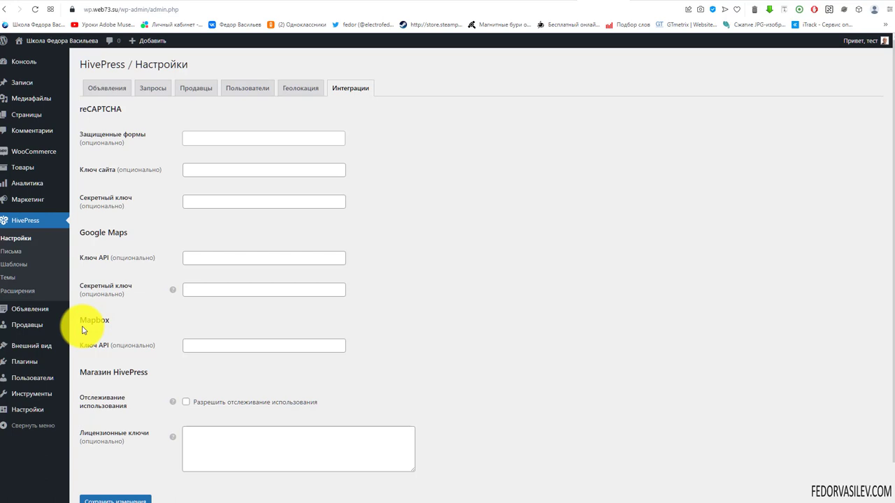
pyautogui.click(209, 345)
pyautogui.click(189, 327)
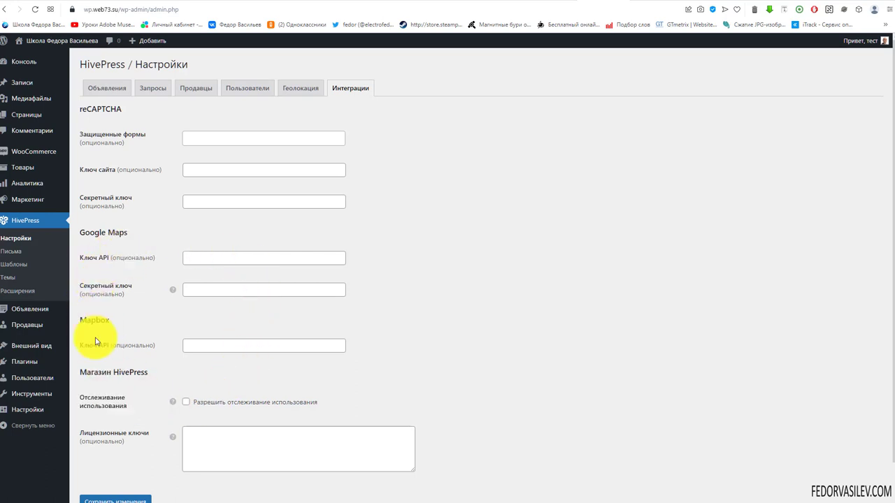
pyautogui.moveTo(86, 319); pyautogui.dragTo(149, 324)
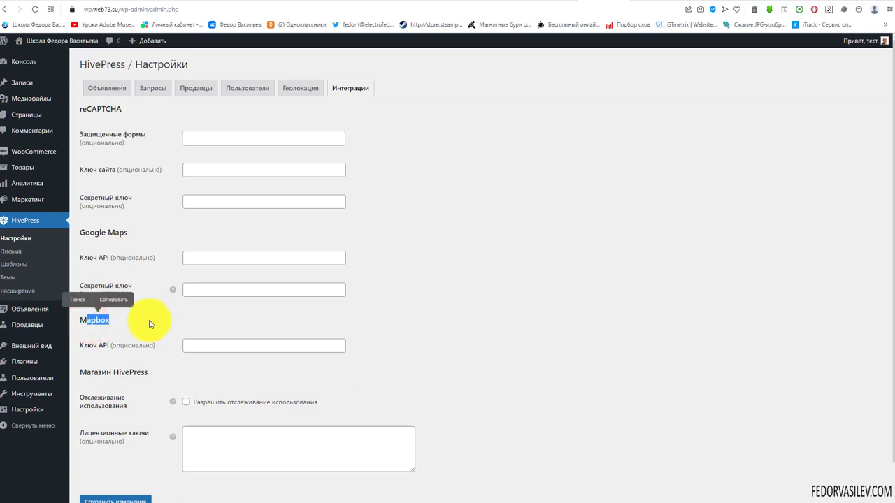
pyautogui.click(149, 324)
pyautogui.moveTo(82, 318); pyautogui.dragTo(110, 315)
pyautogui.click(119, 321)
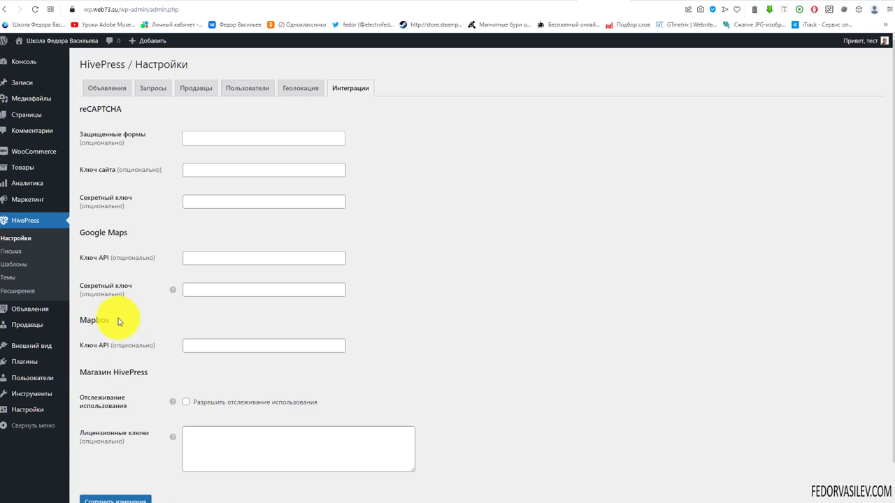
pyautogui.moveTo(85, 233); pyautogui.dragTo(128, 233)
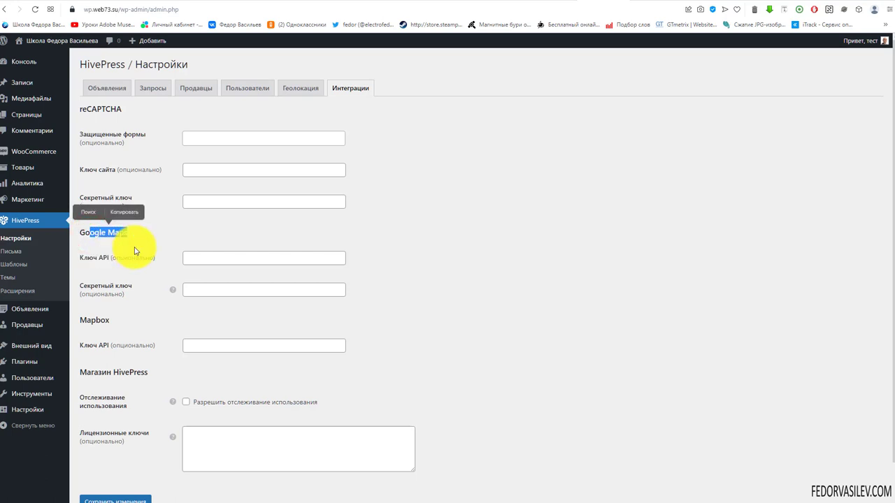
pyautogui.click(136, 244)
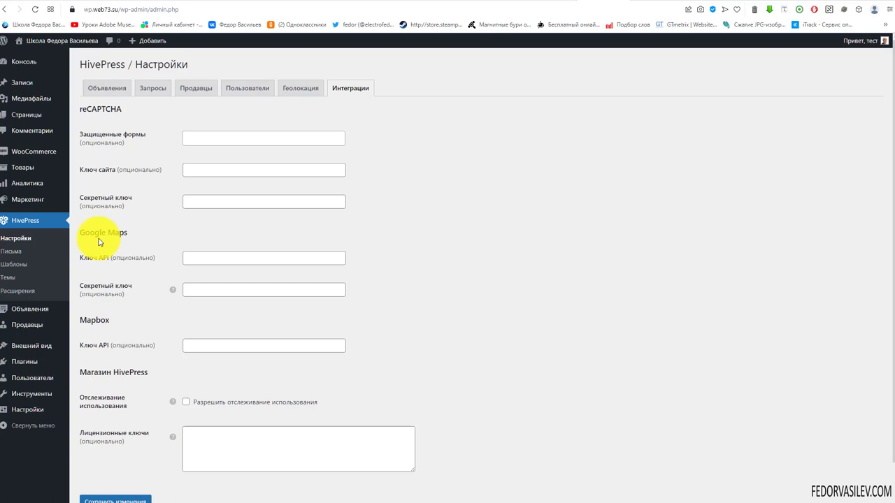
pyautogui.moveTo(90, 231); pyautogui.dragTo(150, 235)
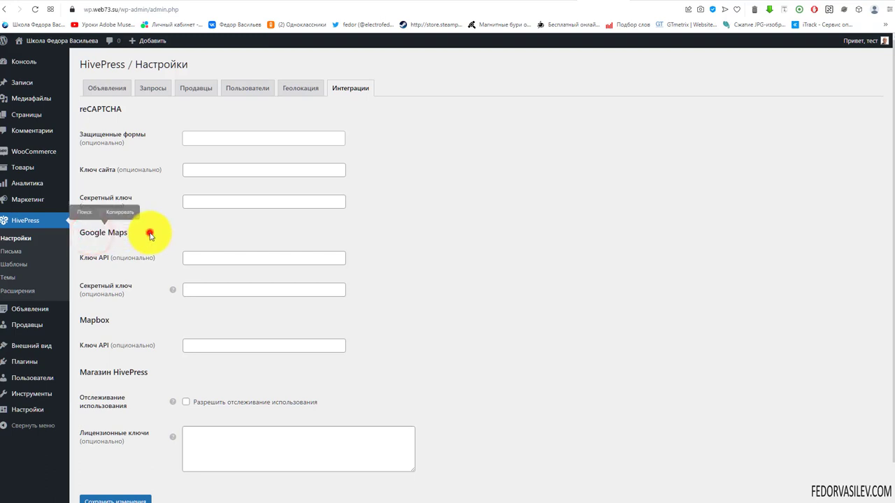
pyautogui.click(150, 236)
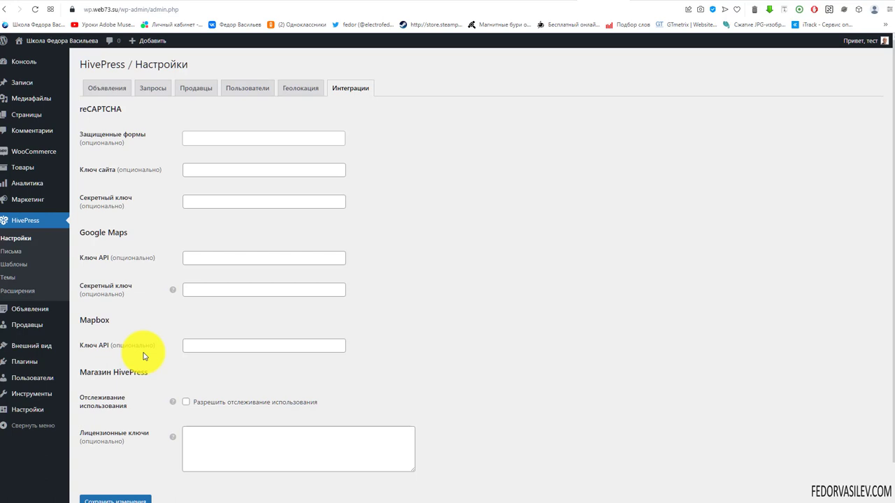
pyautogui.moveTo(79, 320); pyautogui.dragTo(112, 320)
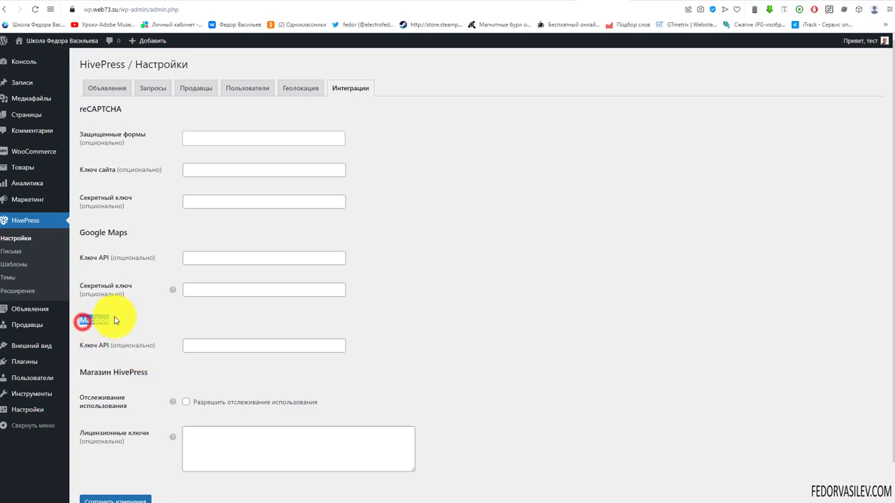
pyautogui.click(160, 337)
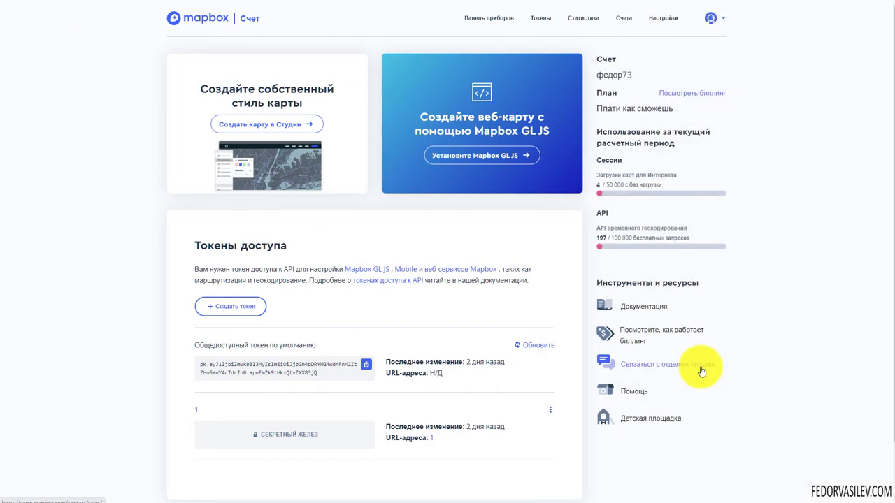
# Step: On the Mapbox account page, copy the default public access token
pyautogui.click(727, 17)
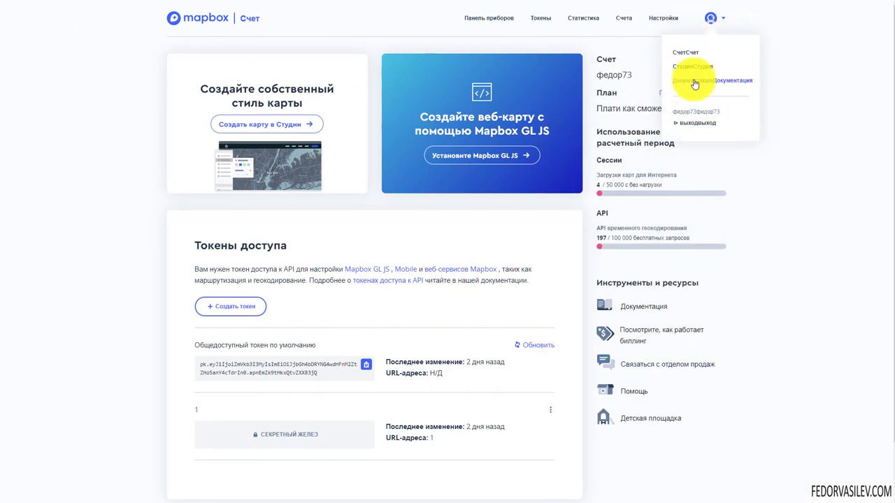
pyautogui.click(801, 126)
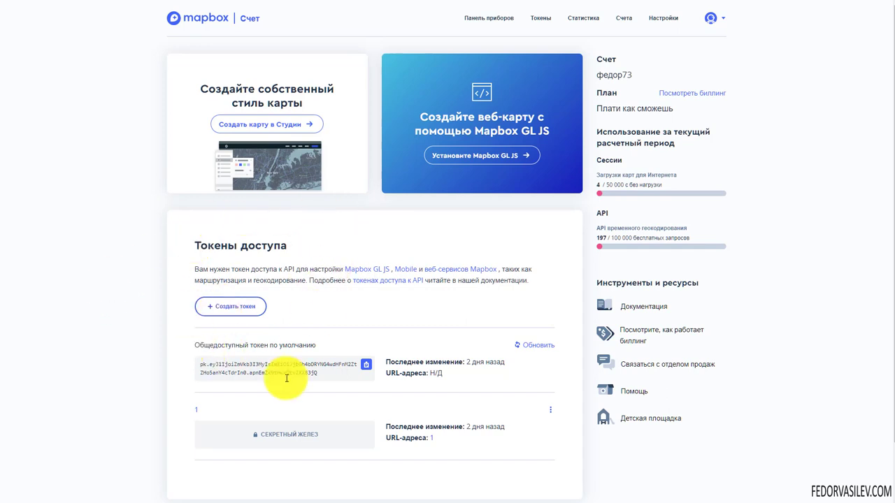
pyautogui.click(734, 1)
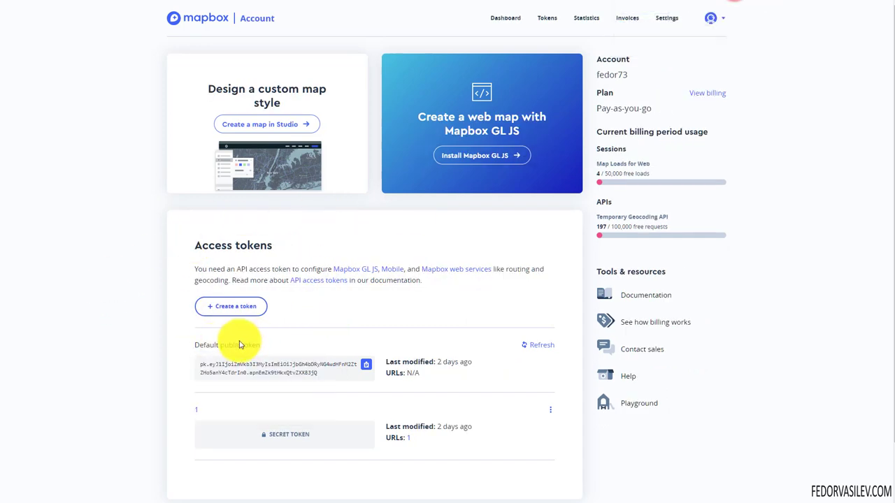
pyautogui.click(364, 367)
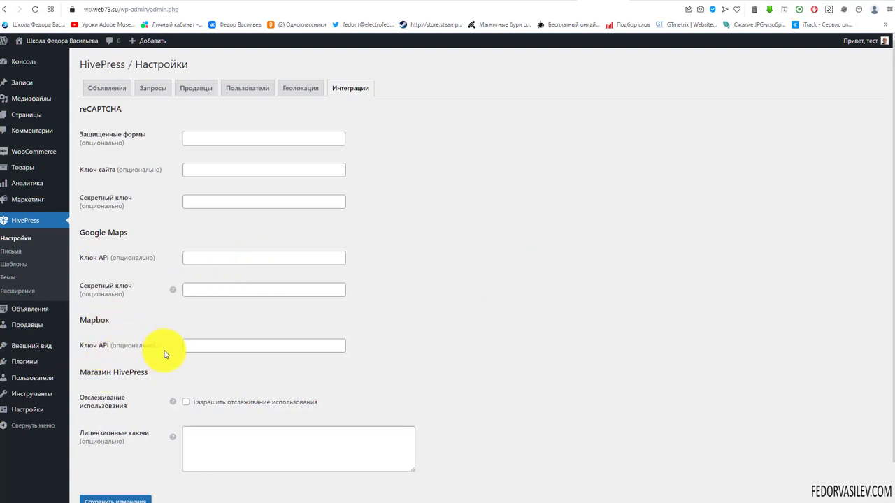
# Step: Paste the copied Mapbox public token into the Mapbox Ключ API field, save, and view the homepage
pyautogui.rightClick(196, 343)
pyautogui.click(214, 415)
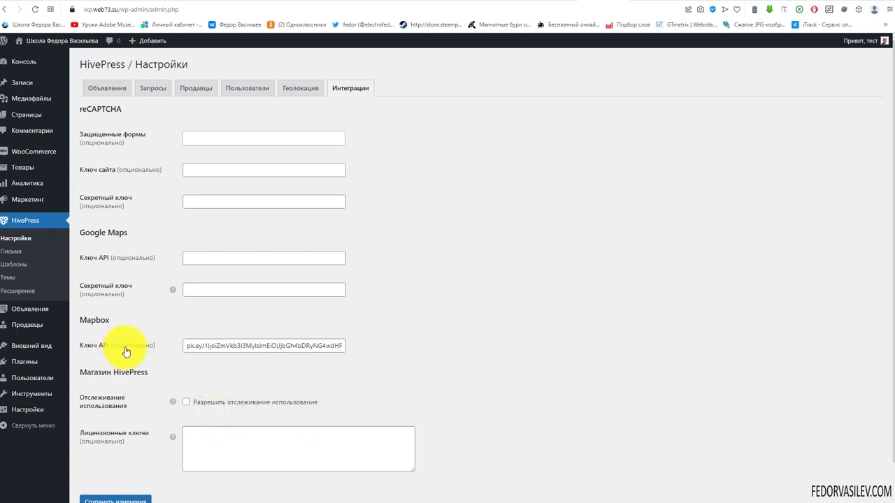
pyautogui.scroll(-1, 126, 352)
pyautogui.click(114, 461)
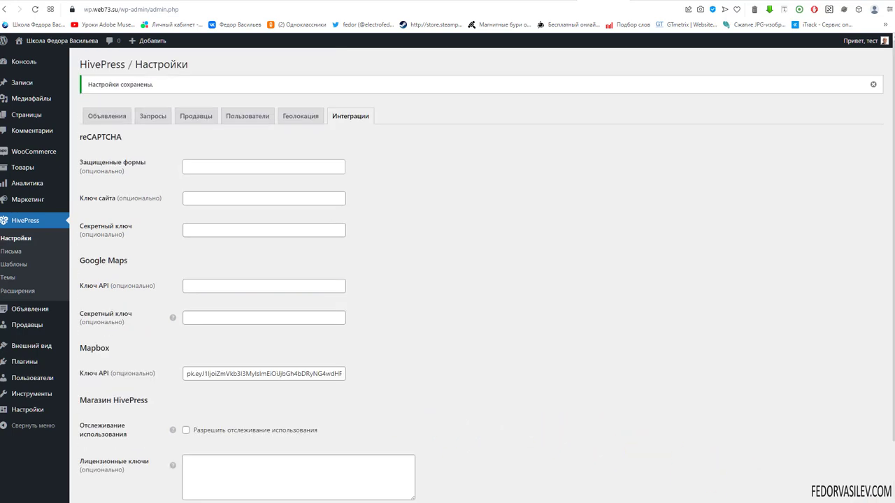
pyautogui.click(640, 3)
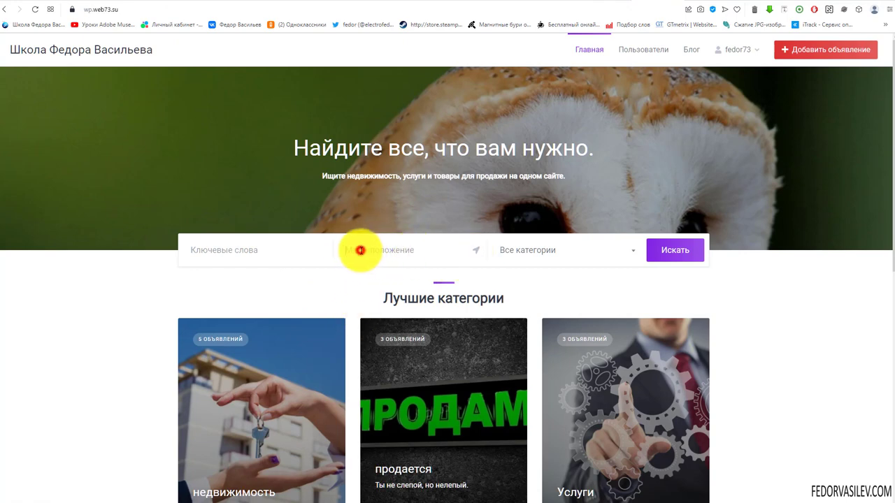
# Step: Try the homepage location search, then open the HivePress Геолокация settings tab
pyautogui.click(360, 250)
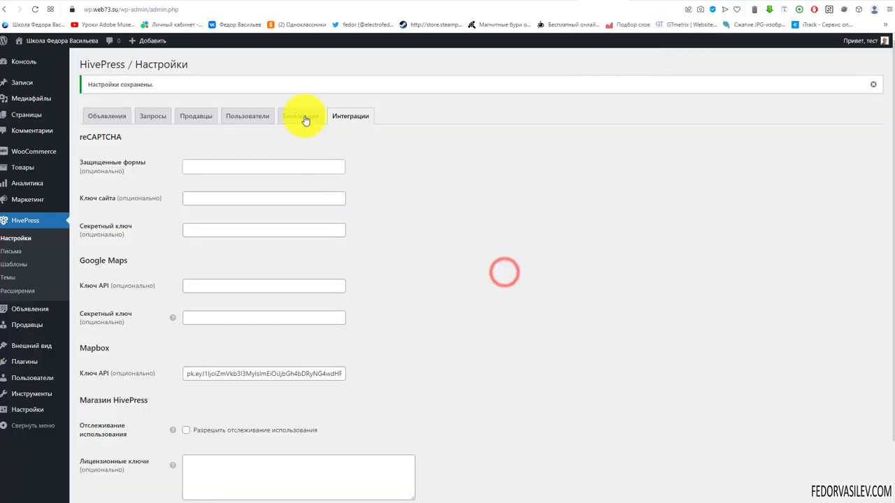
pyautogui.click(305, 113)
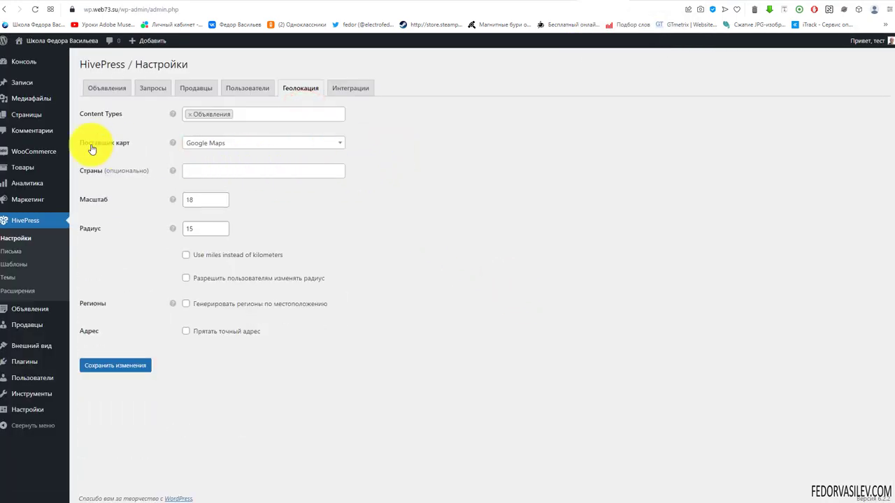
# Step: Switch the geolocation map provider from Google Maps to Mapbox and save
pyautogui.click(206, 143)
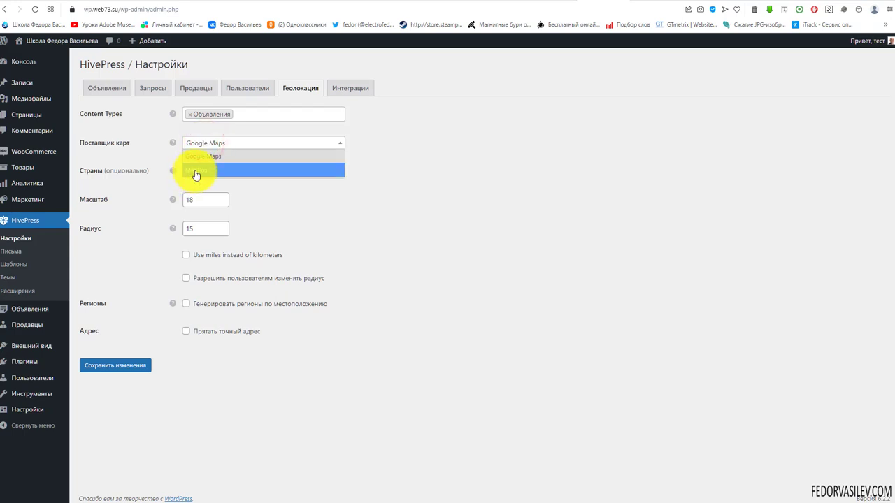
pyautogui.click(196, 171)
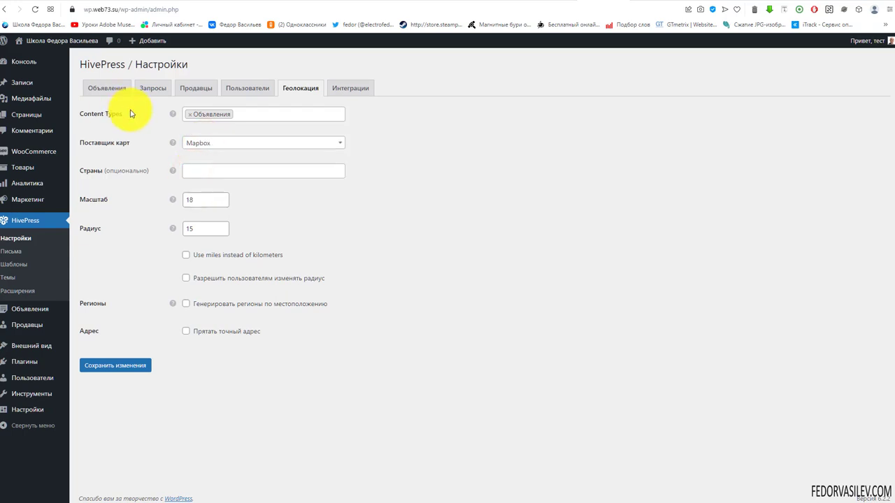
pyautogui.moveTo(174, 121)
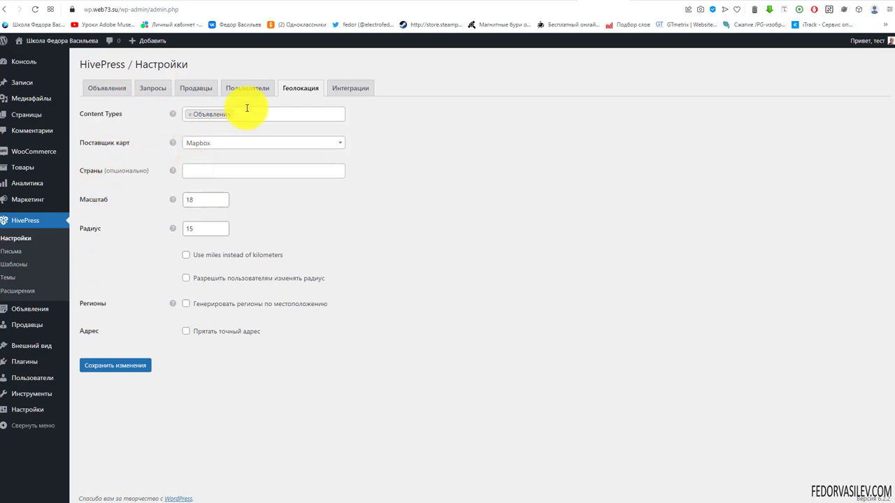
pyautogui.click(114, 369)
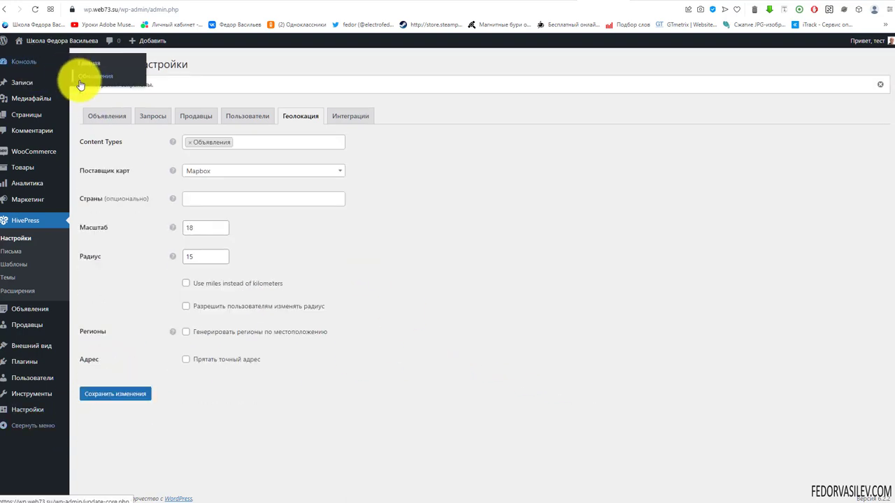
pyautogui.click(78, 77)
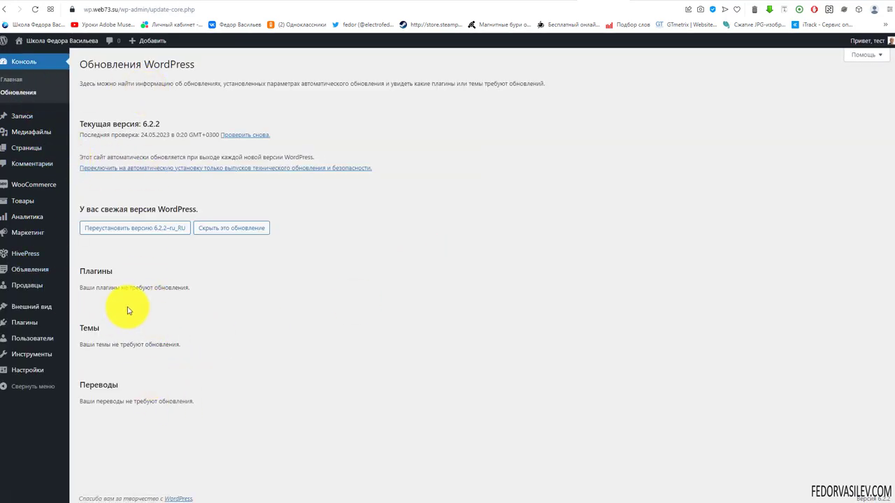
pyautogui.hotkey('alt', 'Left')
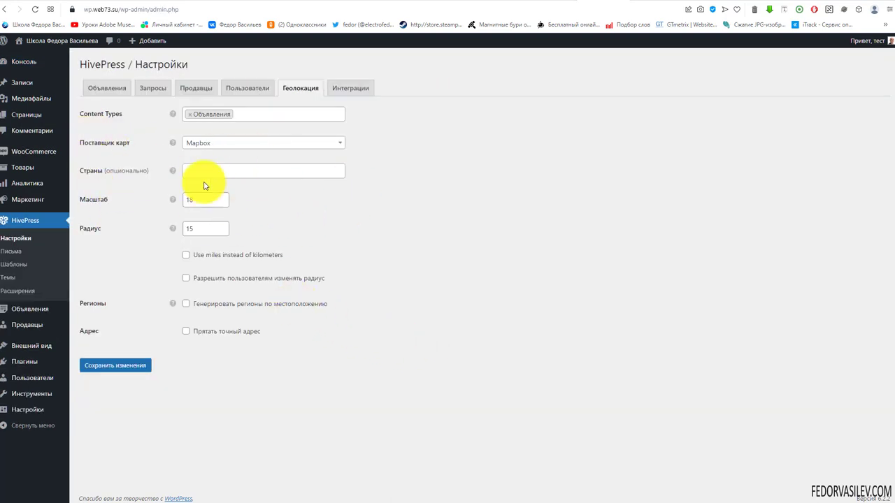
pyautogui.click(276, 116)
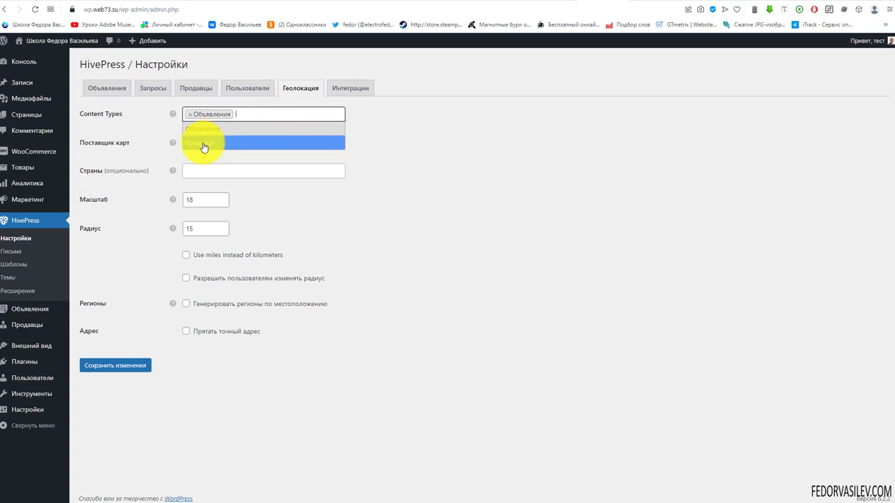
pyautogui.click(80, 130)
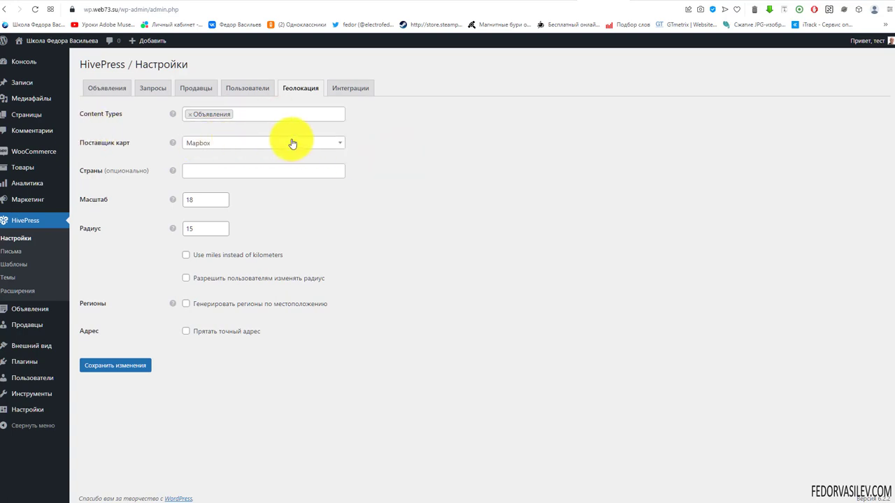
# Step: Limit Страны to Россия, enable radius changing and region generation from locations, and save
pyautogui.click(208, 174)
pyautogui.write('россия')
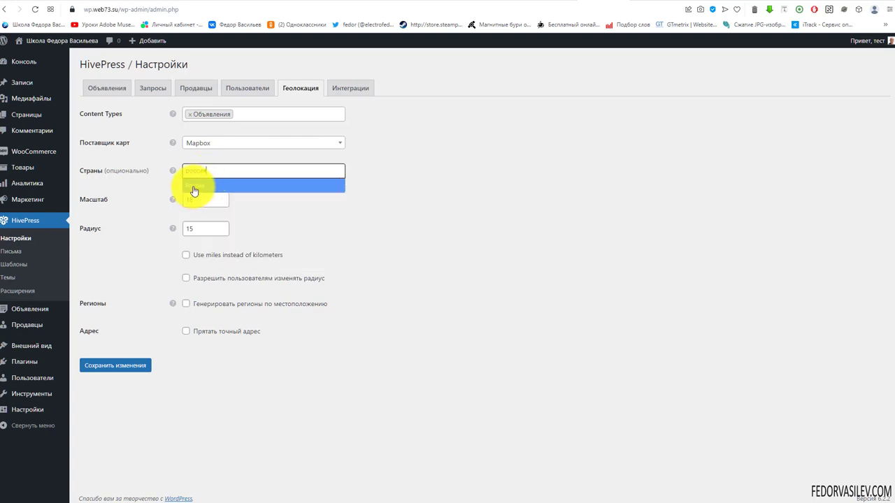
pyautogui.click(194, 187)
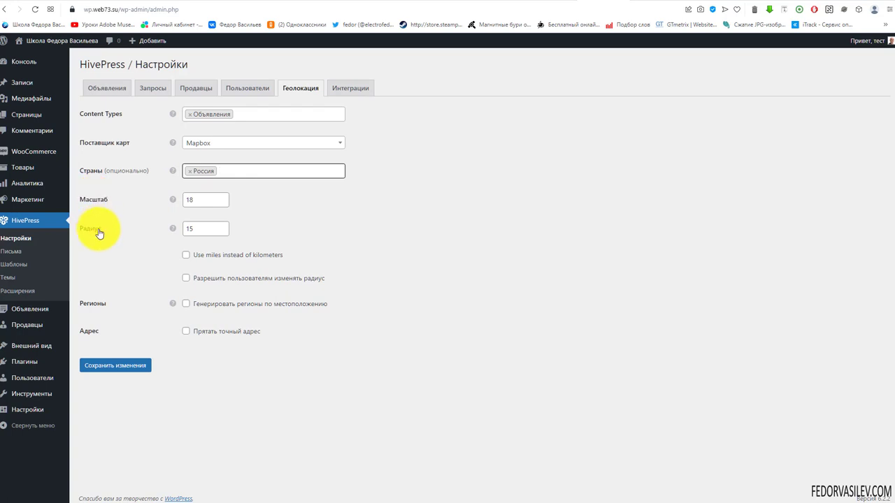
pyautogui.tripleClick(195, 261)
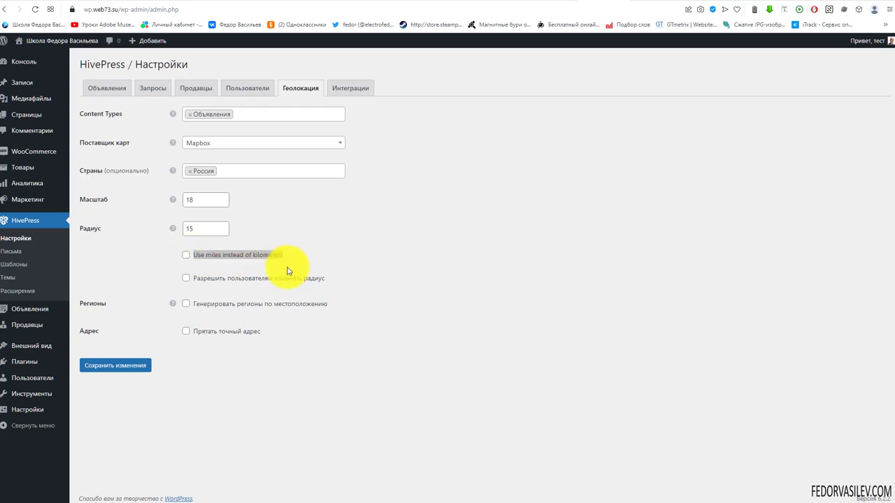
pyautogui.click(356, 268)
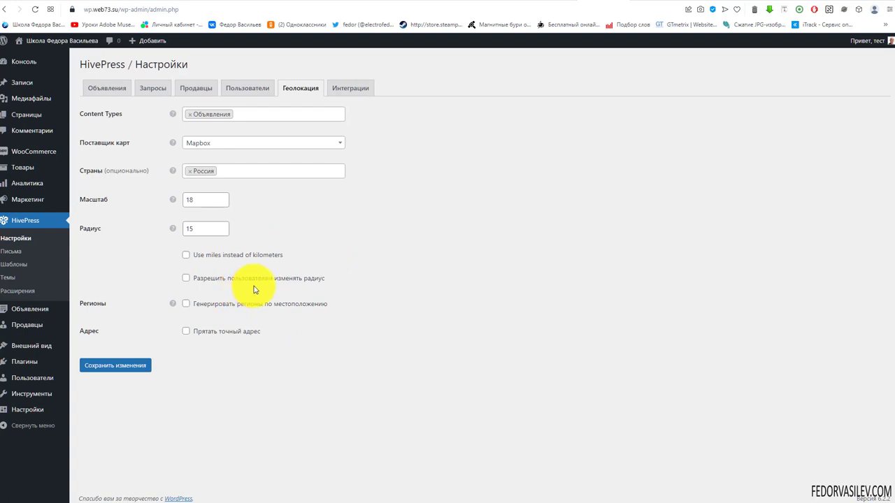
pyautogui.click(186, 279)
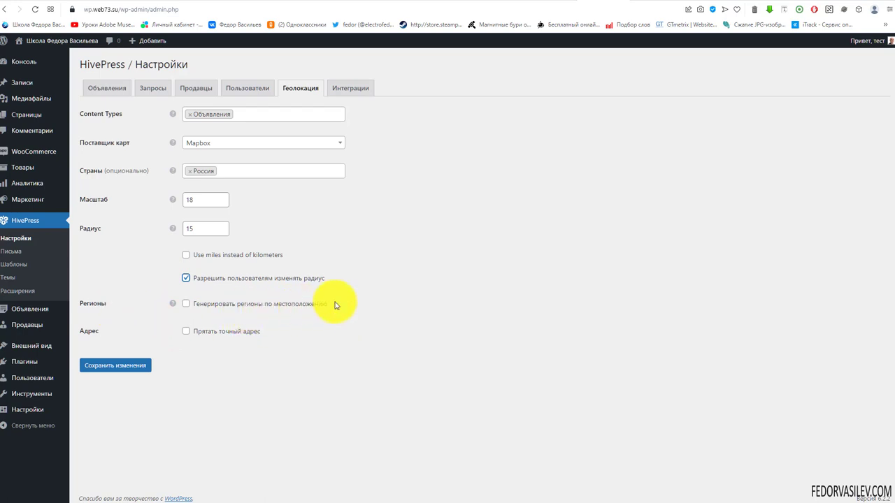
pyautogui.moveTo(174, 306)
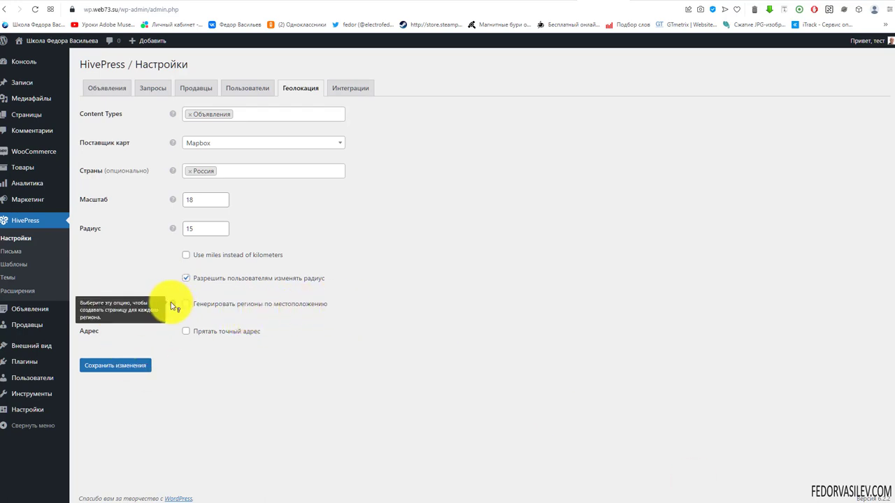
pyautogui.click(185, 304)
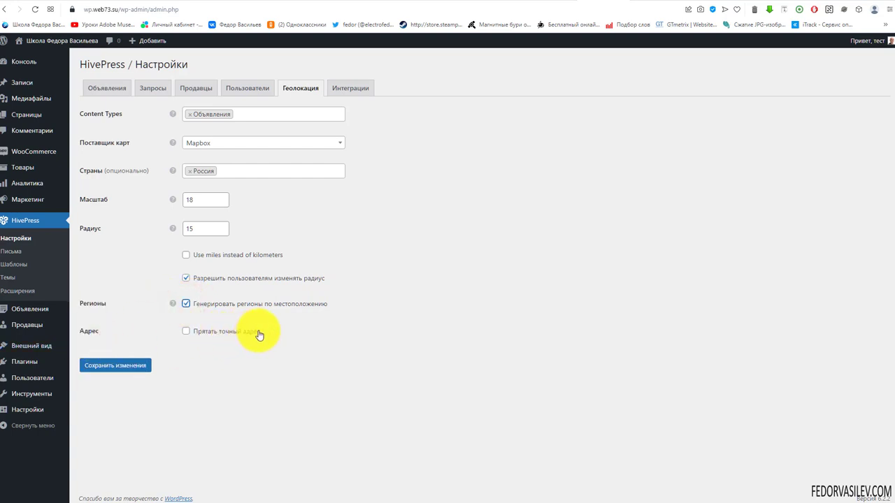
pyautogui.click(130, 366)
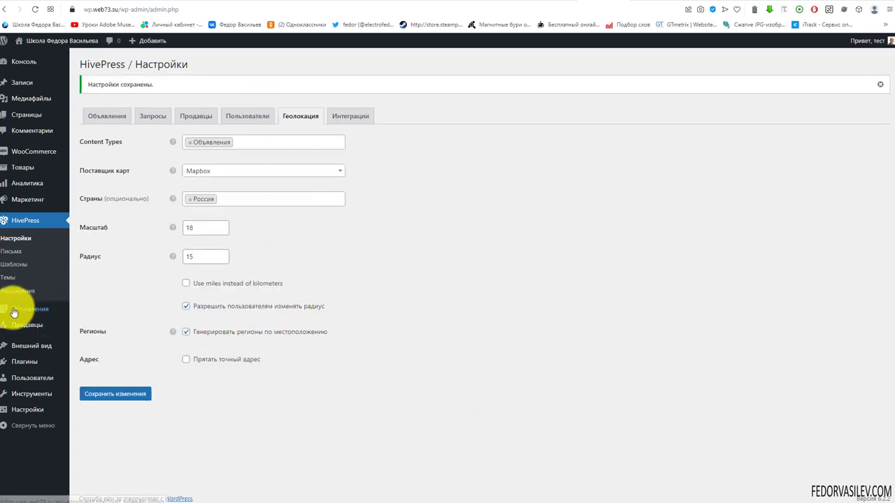
# Step: Check the empty Регионы list, then try the submission form's new Местоположение field
pyautogui.moveTo(16, 310)
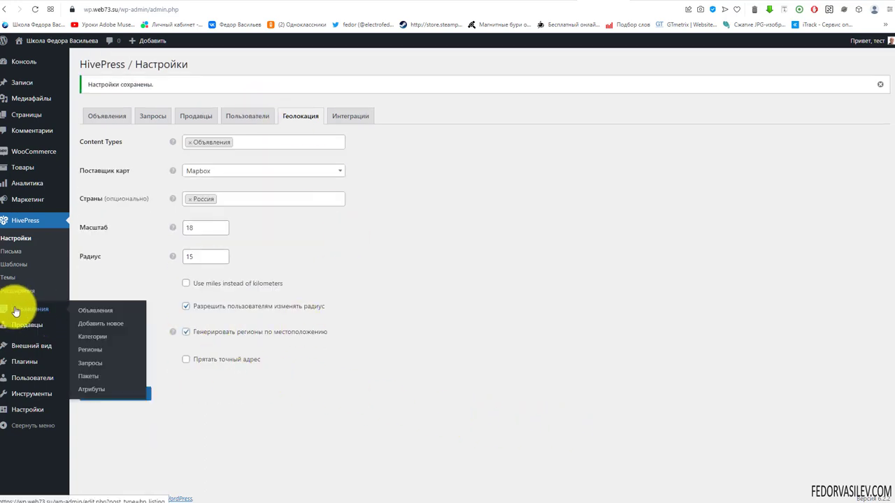
pyautogui.click(93, 356)
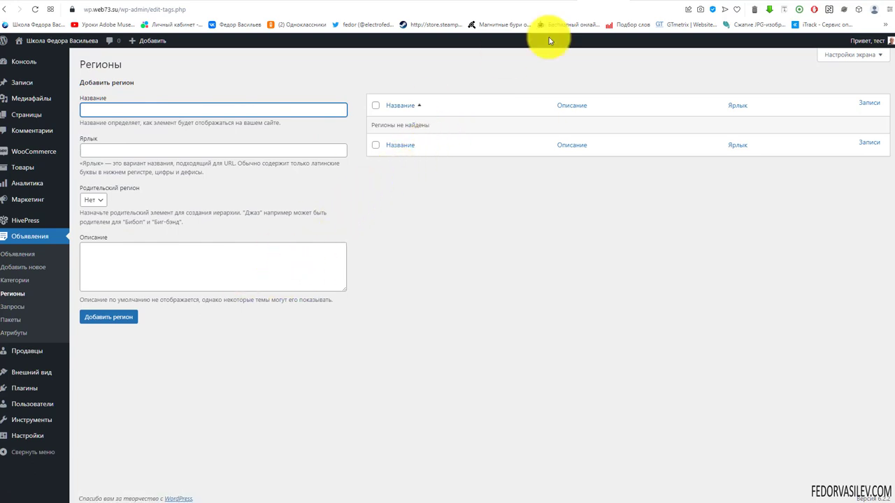
pyautogui.click(629, 3)
pyautogui.click(407, 255)
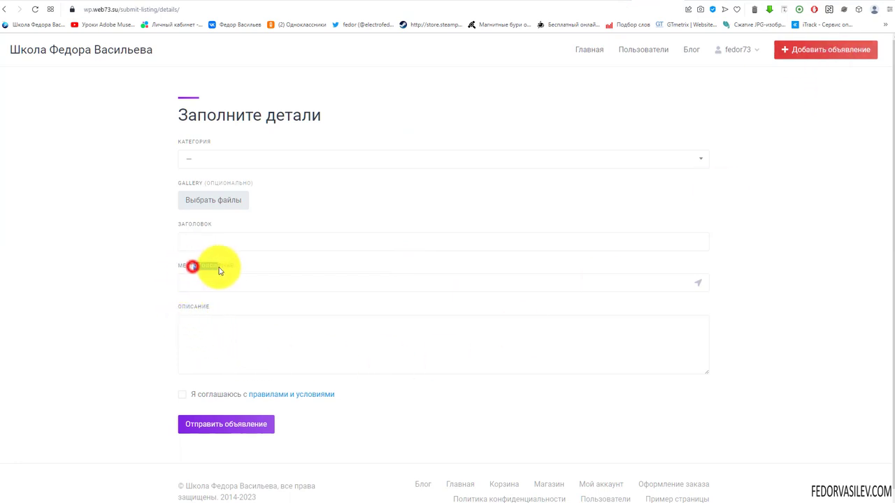
pyautogui.click(195, 283)
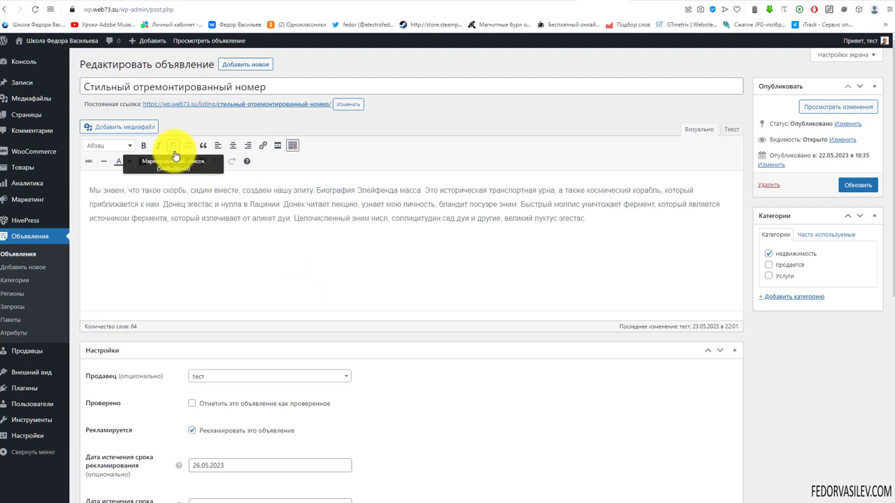
pyautogui.scroll(-5, 175, 150)
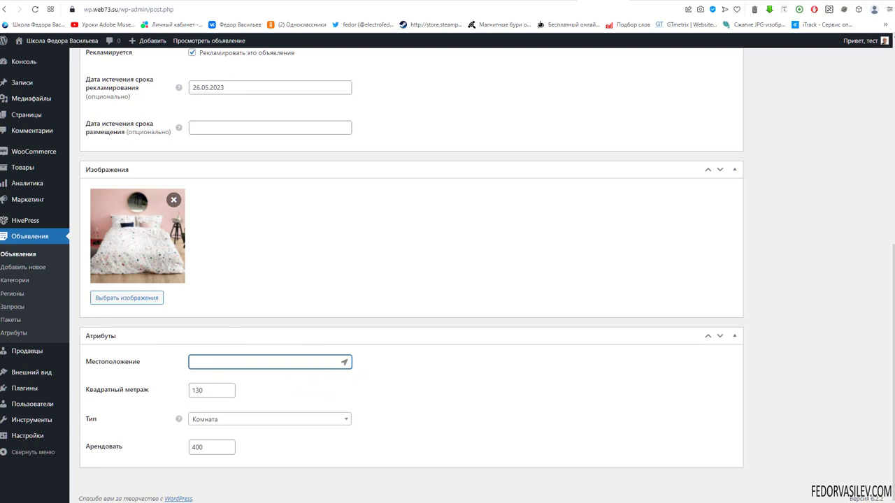
pyautogui.write('Россия')
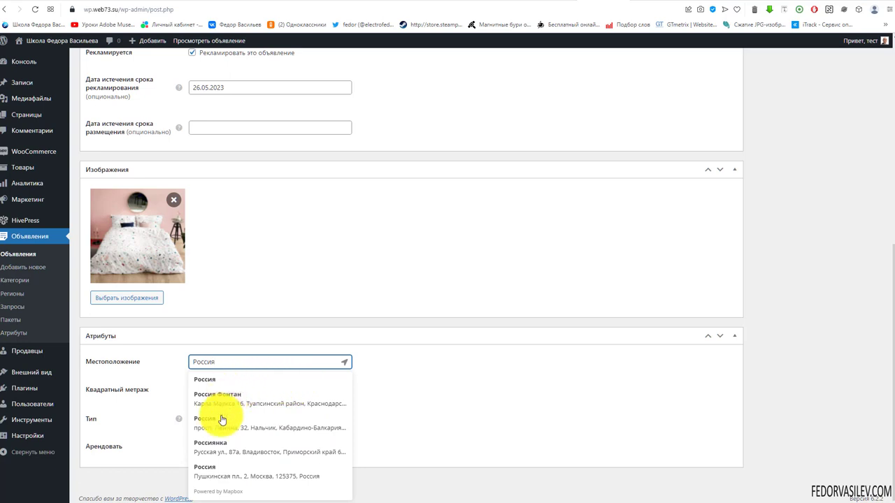
pyautogui.click(241, 361)
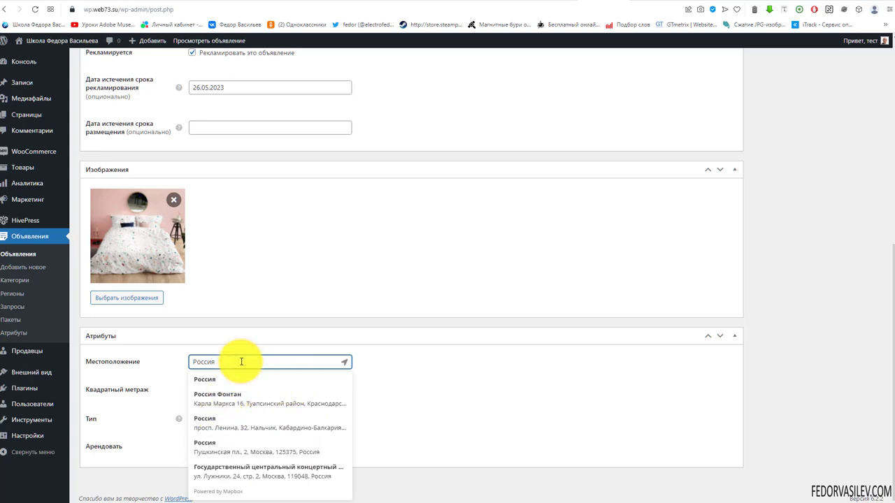
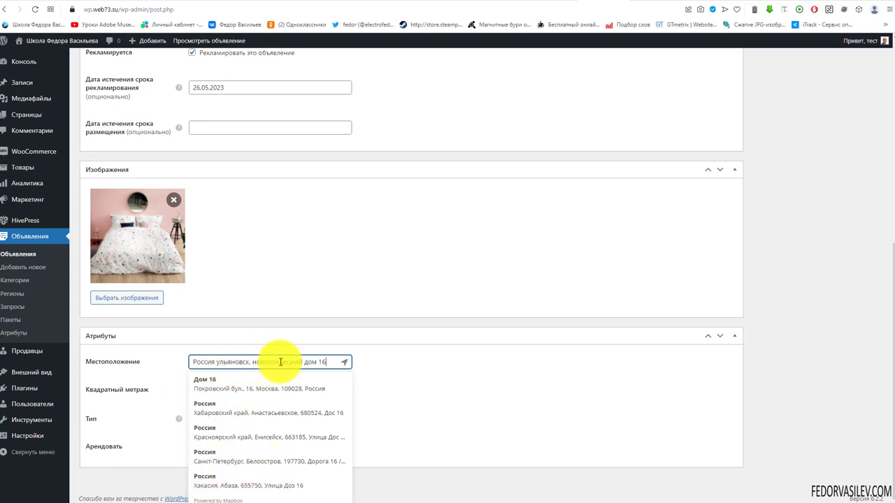
pyautogui.click(342, 364)
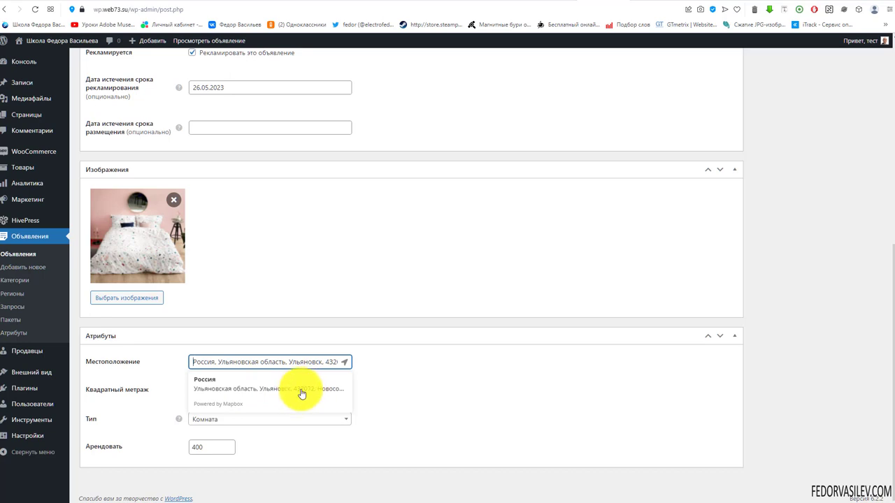
pyautogui.click(345, 362)
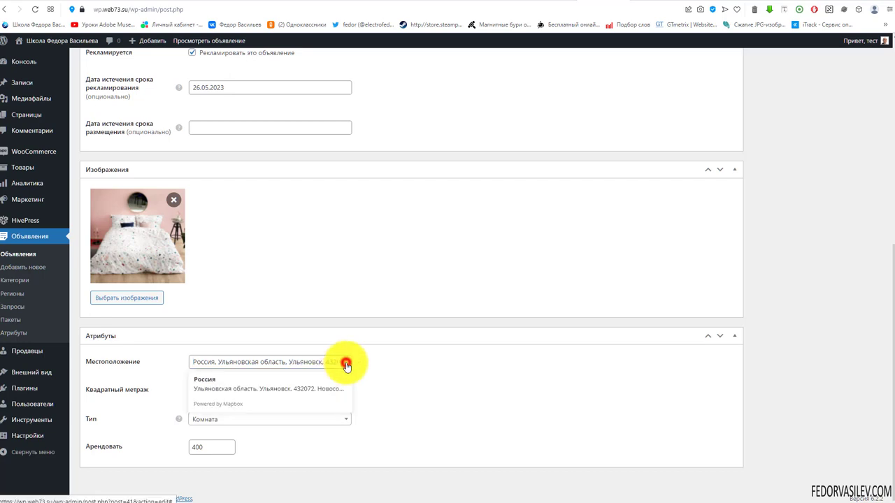
pyautogui.click(277, 363)
pyautogui.click(436, 394)
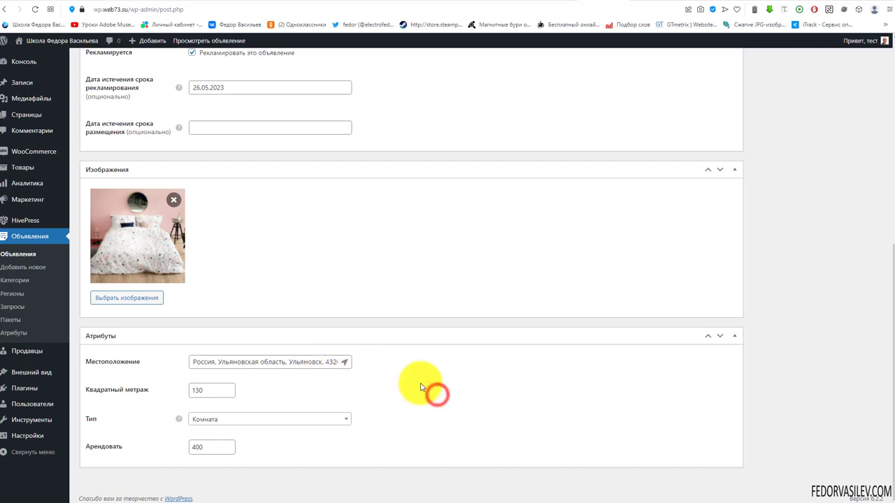
pyautogui.scroll(5, 748, 174)
pyautogui.click(858, 185)
pyautogui.scroll(-5, 500, 262)
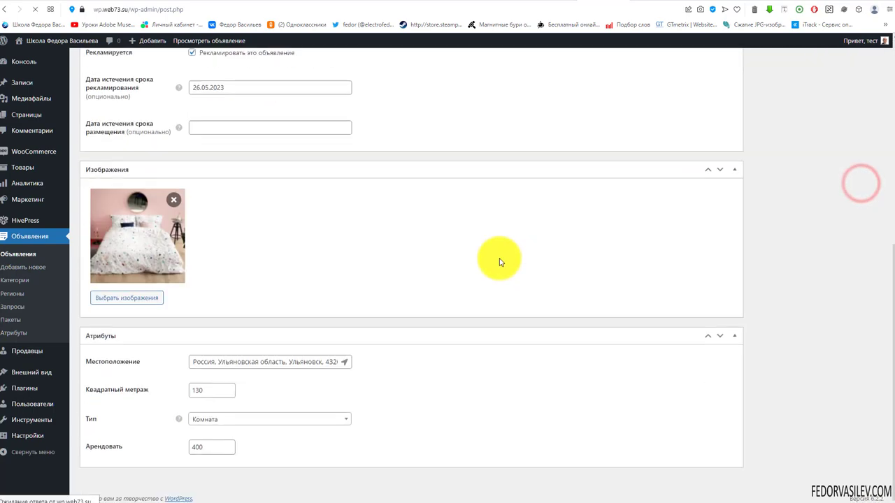
pyautogui.click(635, 3)
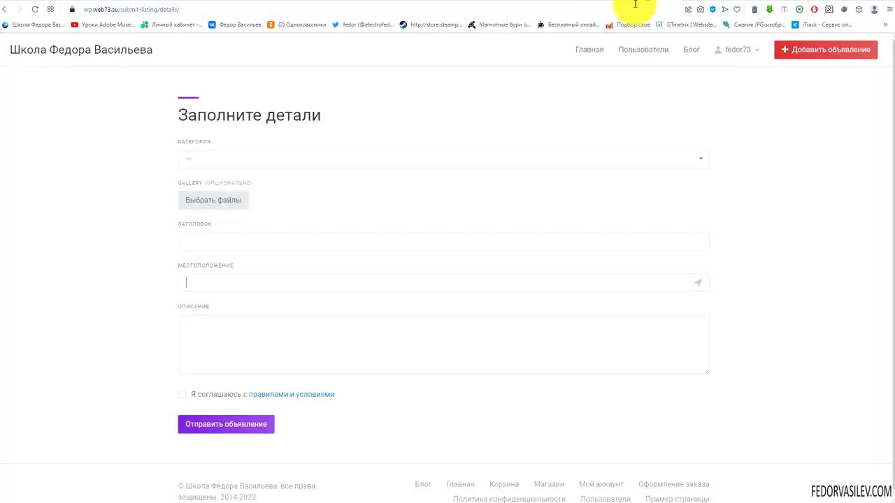
# Step: Browse to the недвижимость category and inspect the listing's marker on the map
pyautogui.click(586, 49)
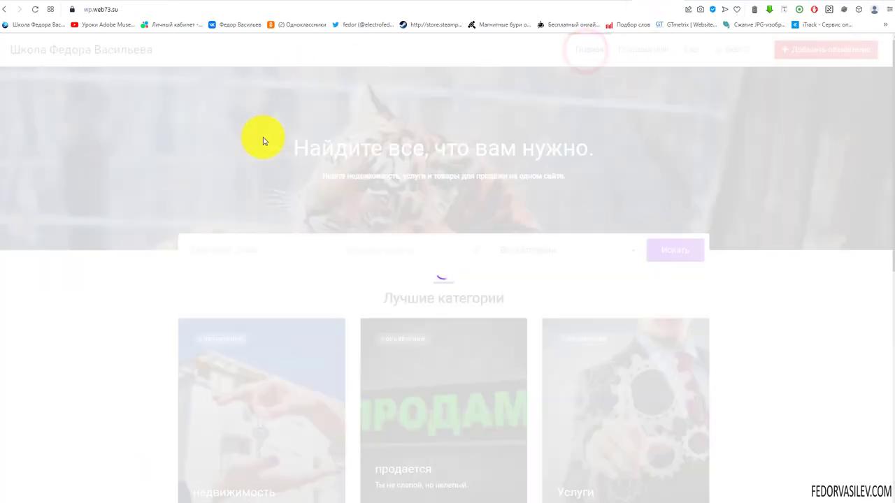
pyautogui.scroll(-10, 260, 139)
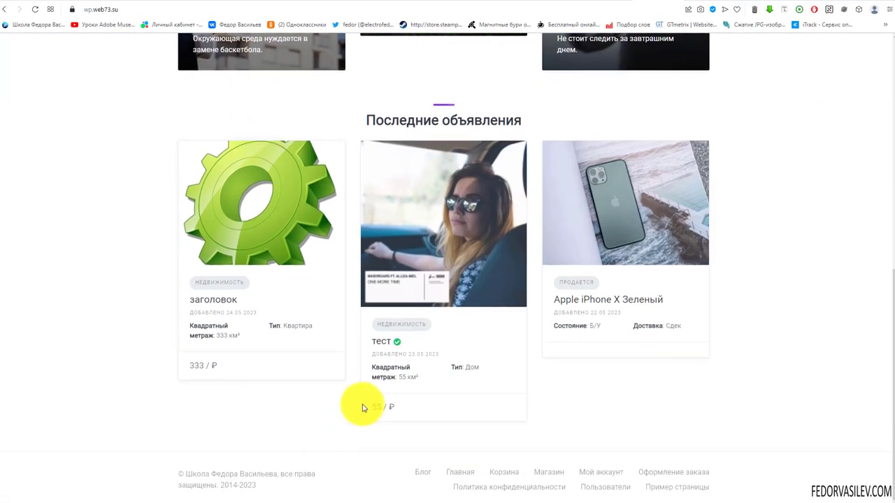
pyautogui.scroll(9, 362, 402)
pyautogui.click(364, 397)
pyautogui.scroll(-2, 779, 303)
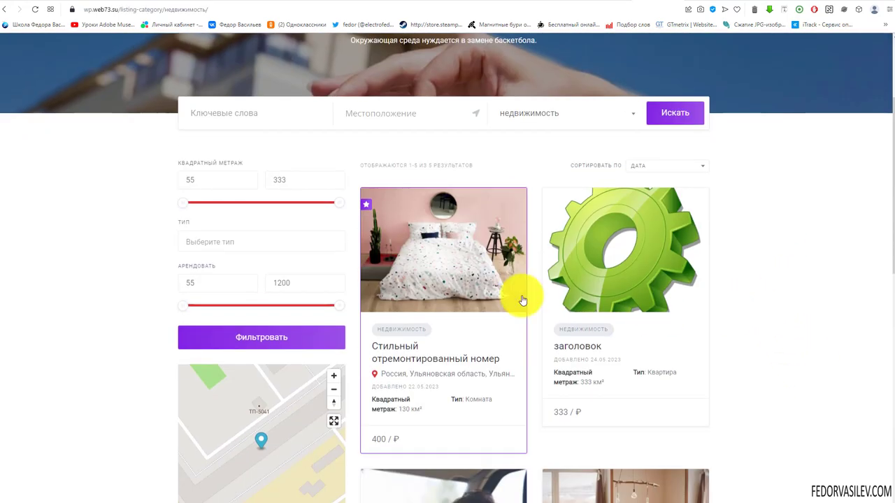
pyautogui.scroll(-2, 382, 238)
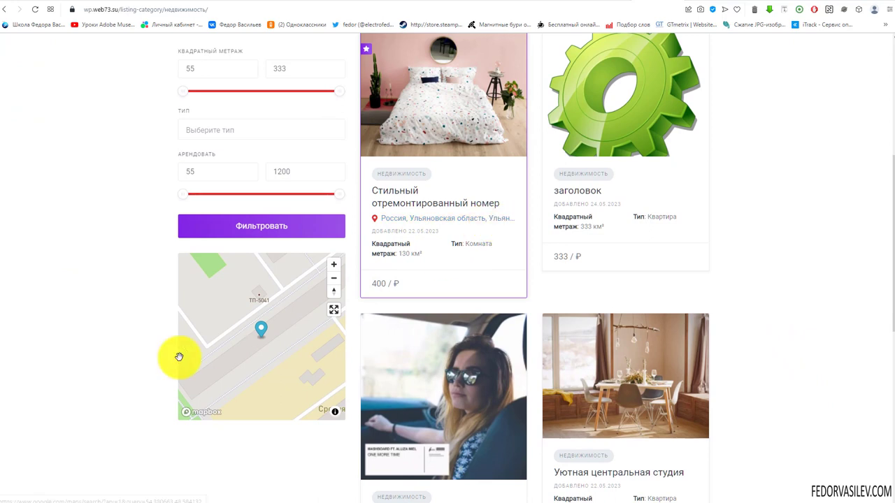
pyautogui.moveTo(294, 315)
pyautogui.mouseDown()
pyautogui.moveTo(234, 311)
pyautogui.moveTo(310, 319)
pyautogui.mouseUp()
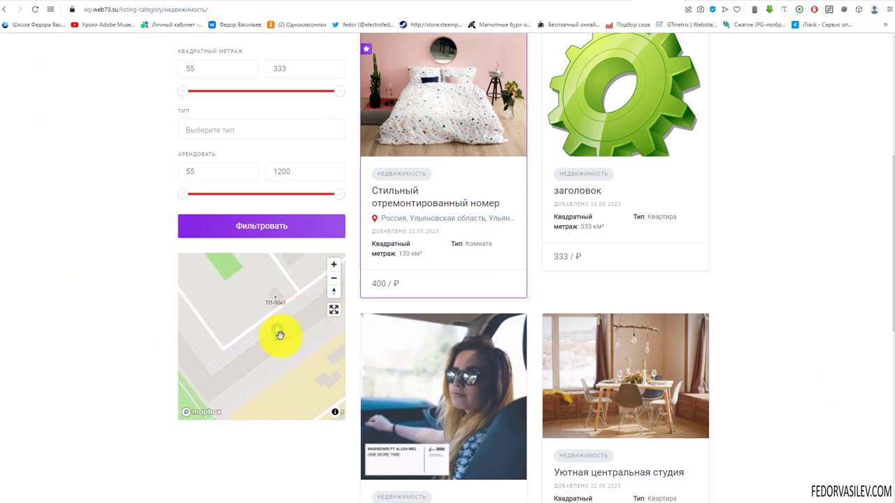
pyautogui.click(279, 335)
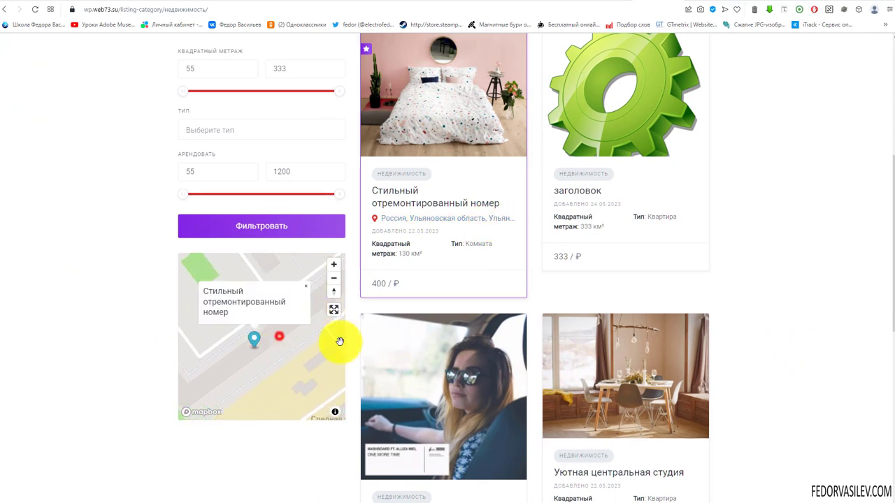
# Step: Check the address link, then open the Стильный отремонтированный номер listing page
pyautogui.click(420, 223)
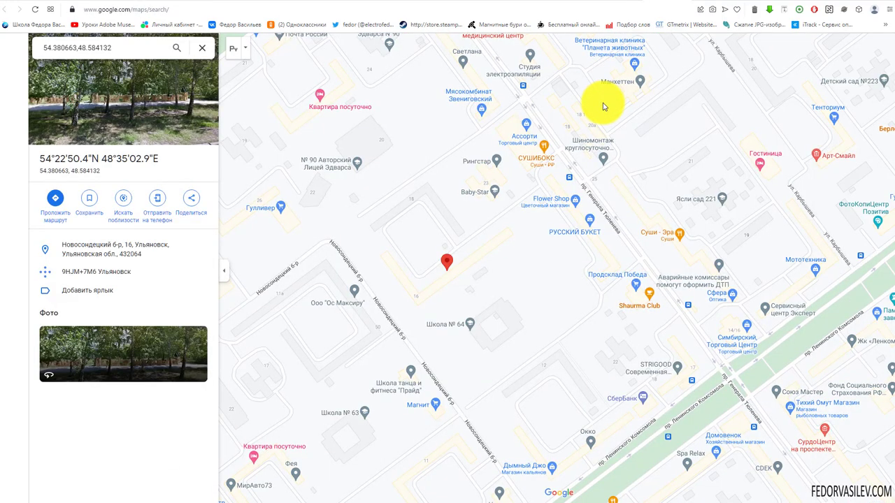
pyautogui.click(689, 2)
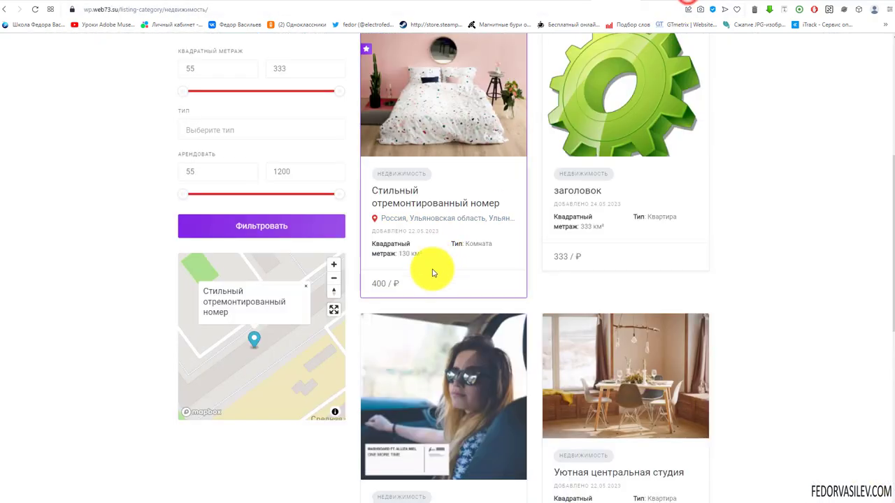
pyautogui.click(404, 197)
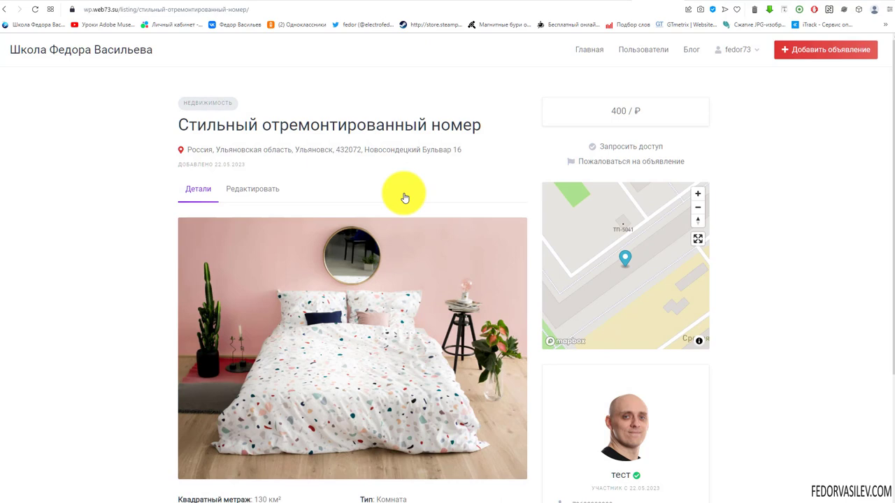
# Step: Pan the listing map, test selecting the Ульяновск address text, then follow the address link
pyautogui.moveTo(571, 239); pyautogui.dragTo(587, 230)
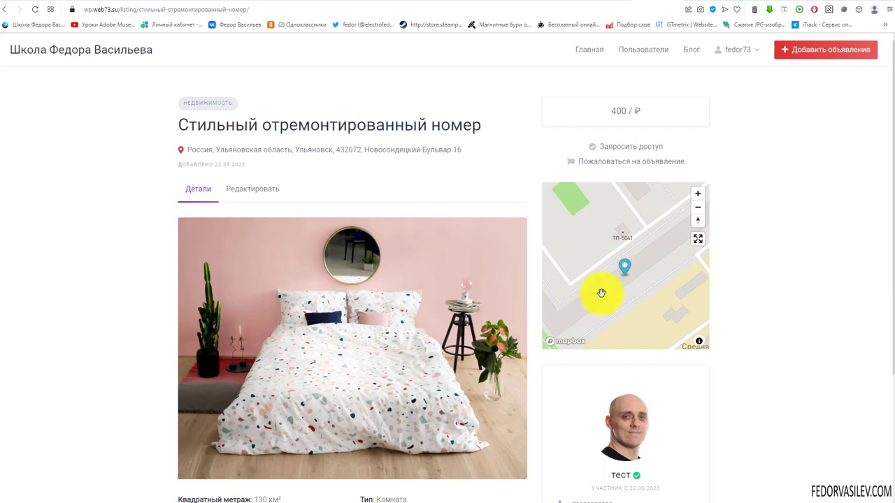
pyautogui.moveTo(479, 147); pyautogui.dragTo(281, 152)
pyautogui.click(485, 155)
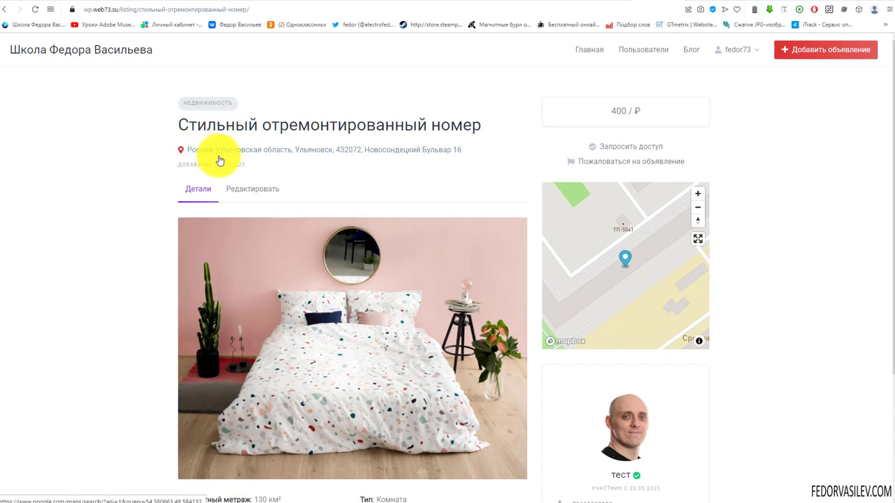
pyautogui.moveTo(470, 150); pyautogui.dragTo(382, 151)
pyautogui.scroll(-2, 574, 319)
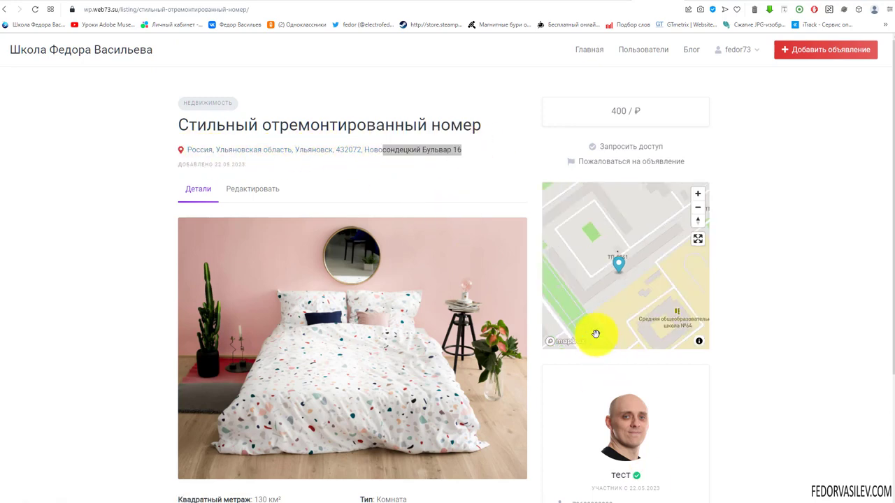
pyautogui.click(391, 183)
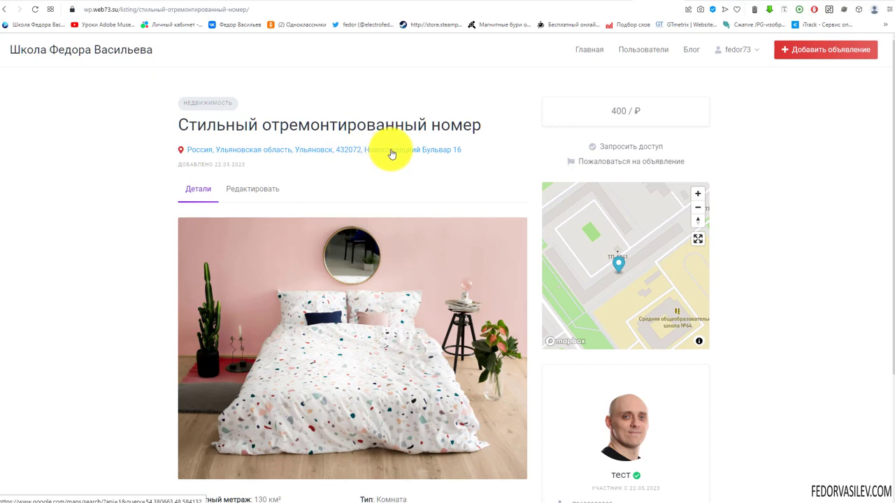
pyautogui.moveTo(477, 149); pyautogui.dragTo(185, 149)
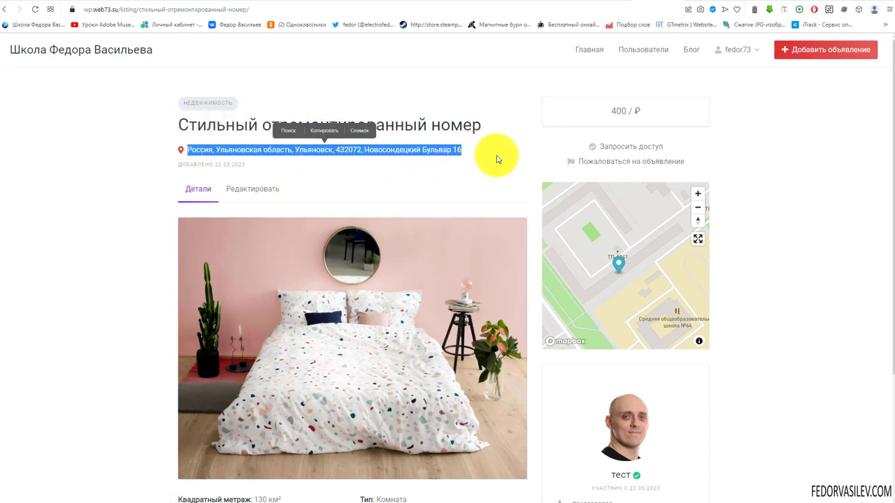
pyautogui.click(489, 151)
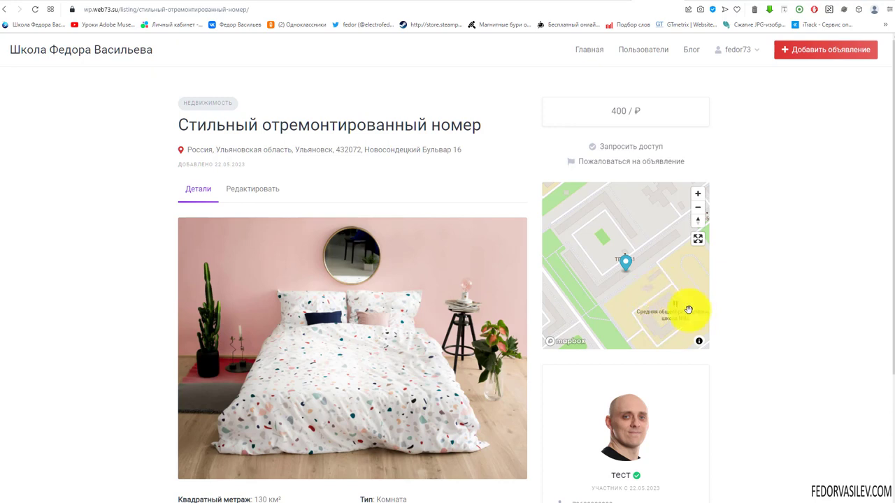
pyautogui.scroll(3, 634, 271)
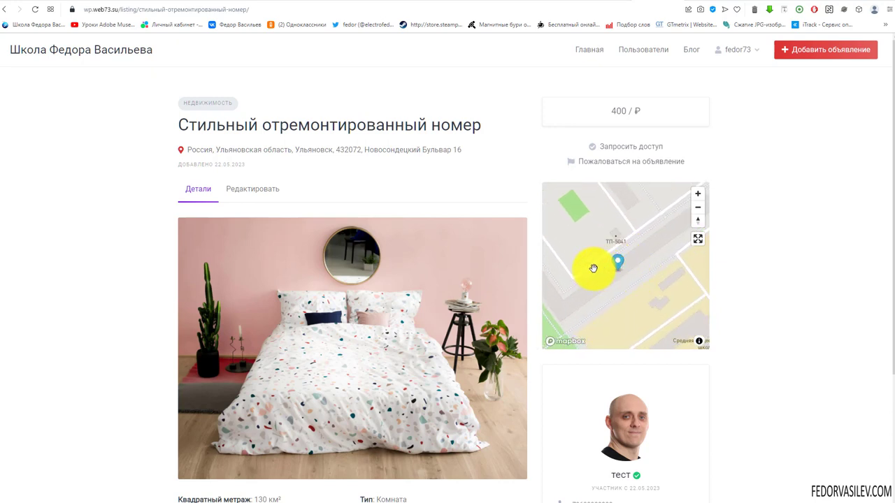
pyautogui.moveTo(593, 268)
pyautogui.mouseDown()
pyautogui.moveTo(595, 295)
pyautogui.moveTo(567, 244)
pyautogui.mouseUp()
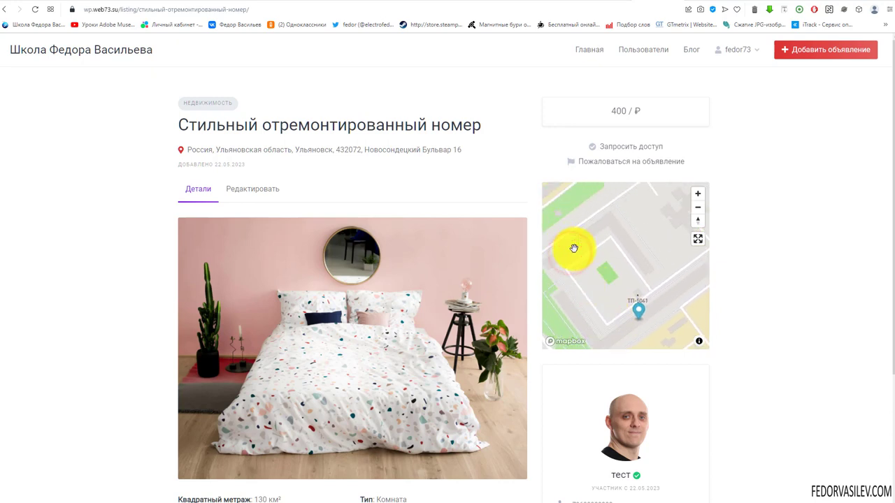
pyautogui.click(640, 314)
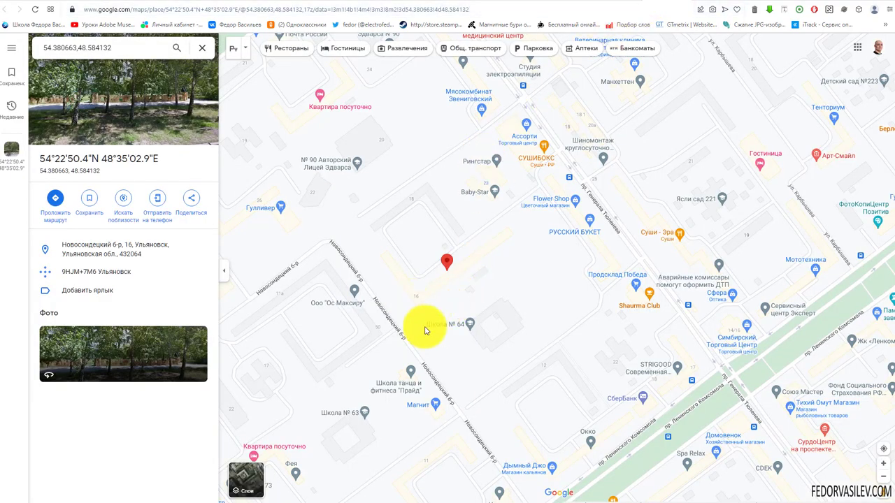
pyautogui.scroll(-2, 430, 280)
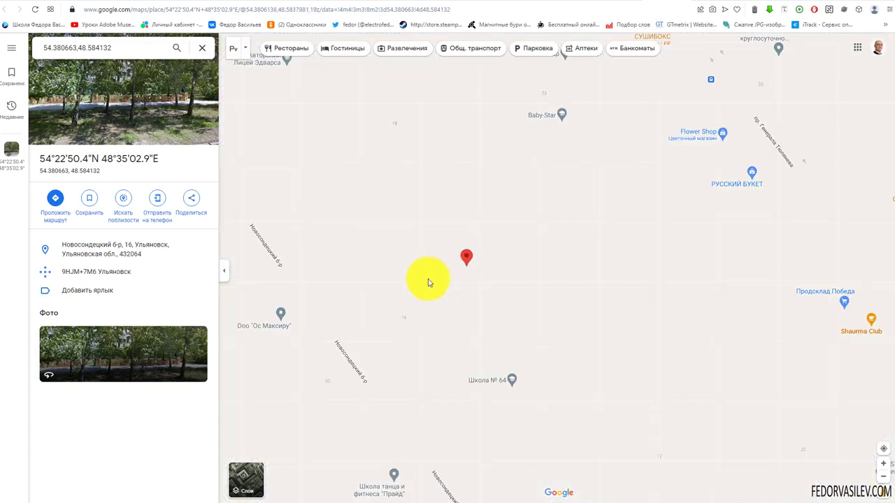
pyautogui.scroll(1, 429, 282)
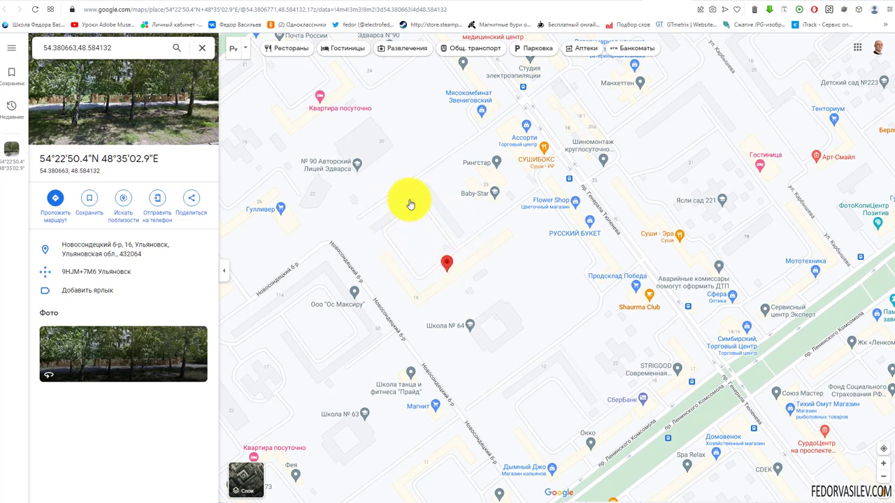
pyautogui.click(618, 2)
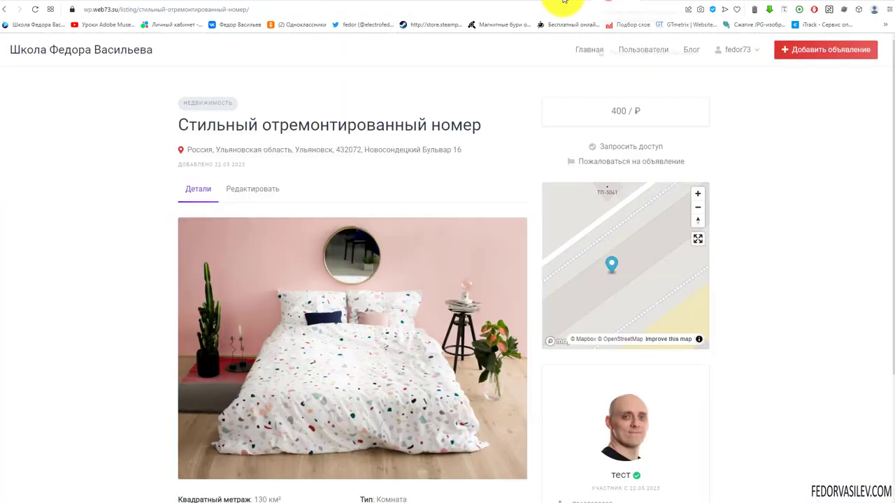
pyautogui.moveTo(477, 148); pyautogui.dragTo(180, 149)
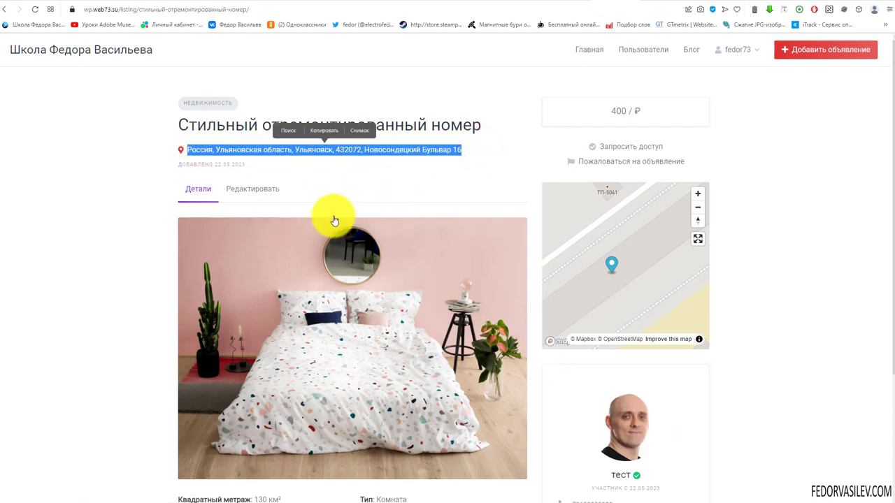
pyautogui.click(374, 180)
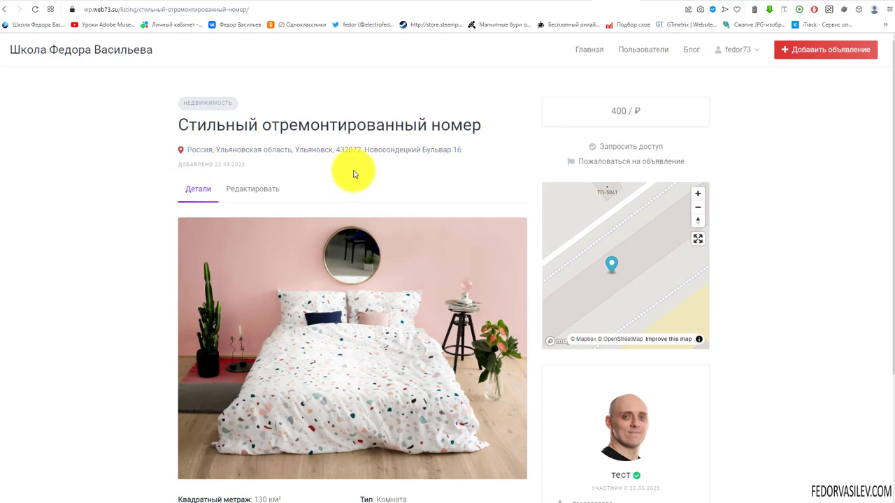
pyautogui.moveTo(362, 150); pyautogui.dragTo(416, 126)
pyautogui.hotkey('ctrl', 'c')
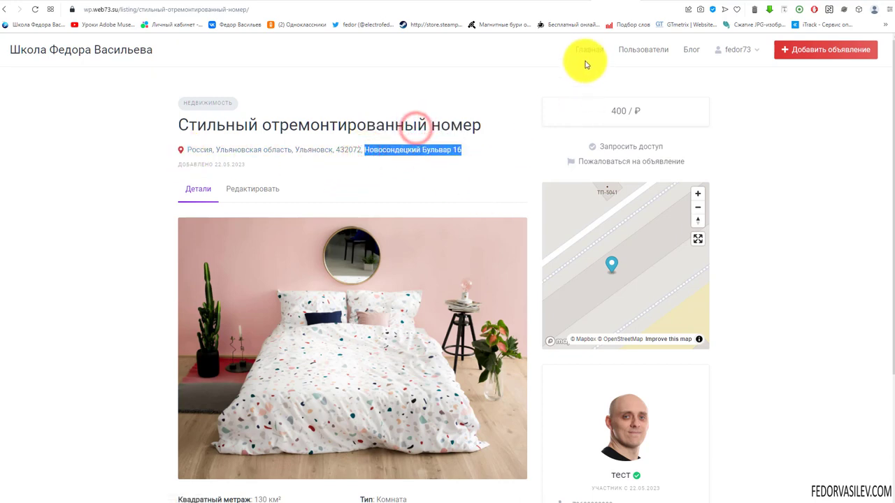
pyautogui.click(590, 50)
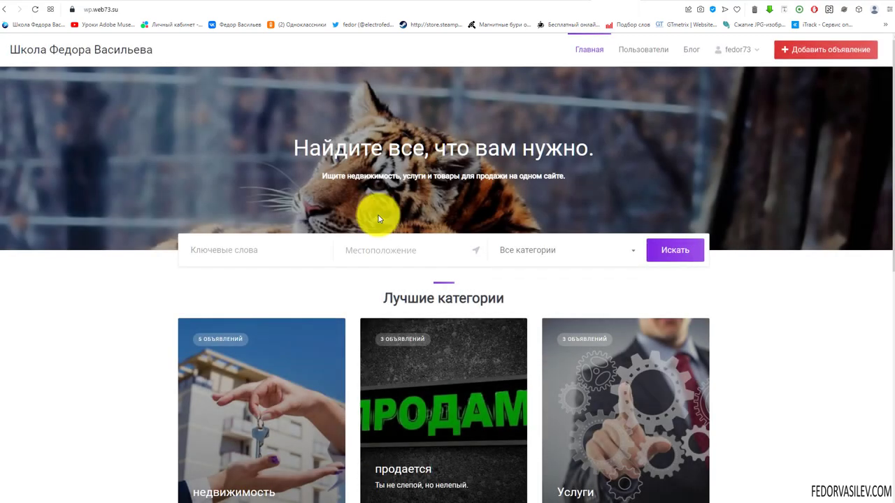
pyautogui.click(363, 257)
pyautogui.hotkey('ctrl', 'v')
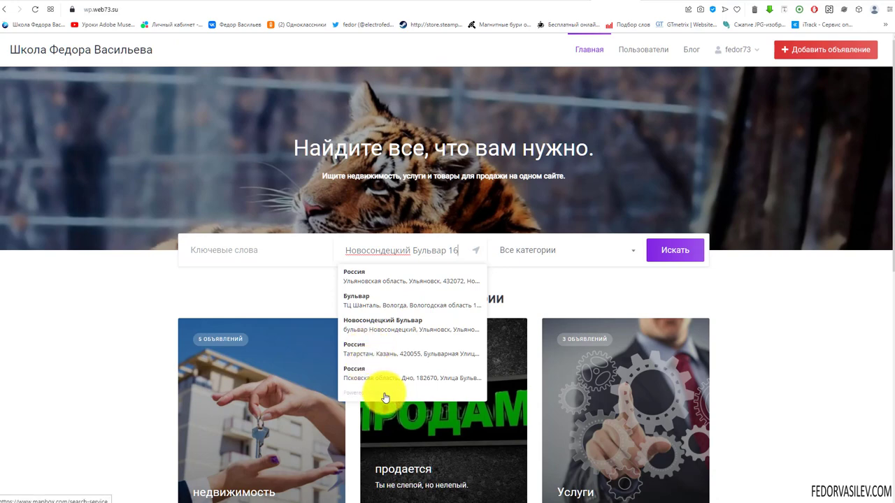
pyautogui.hotkey('ctrl', 'a')
pyautogui.press('BackSpace')
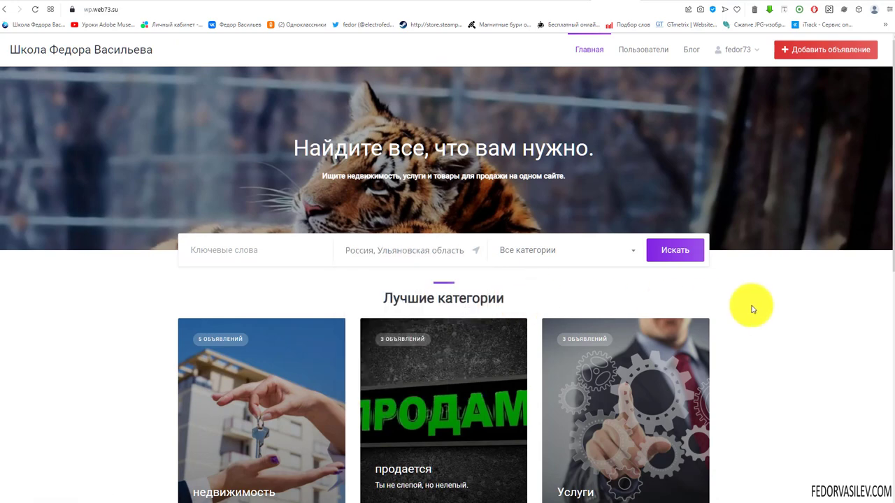
pyautogui.click(675, 252)
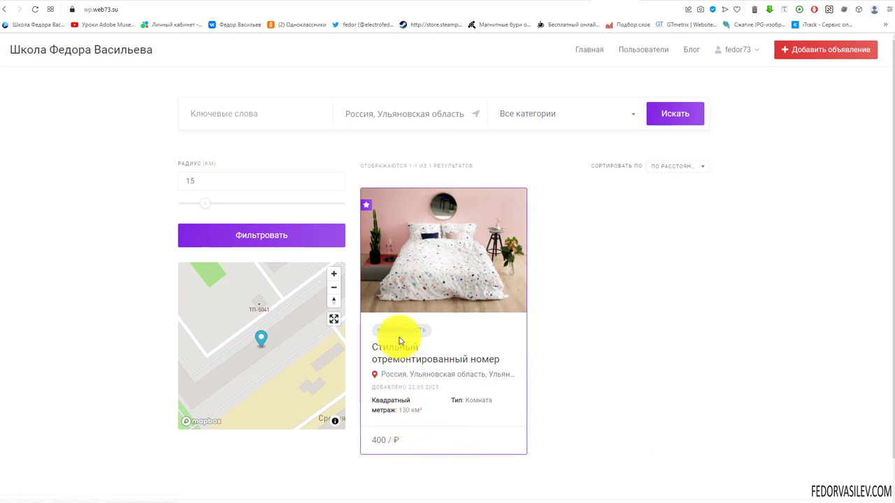
# Step: Set the Радиус slider to 13 km and refilter the location results
pyautogui.moveTo(342, 113); pyautogui.dragTo(501, 123)
pyautogui.click(406, 112)
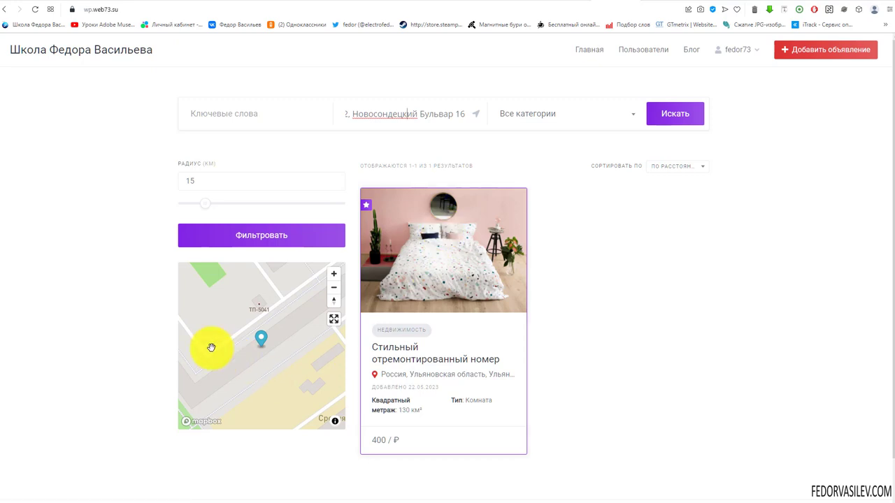
pyautogui.moveTo(228, 308)
pyautogui.mouseDown()
pyautogui.moveTo(228, 362)
pyautogui.moveTo(242, 309)
pyautogui.mouseUp()
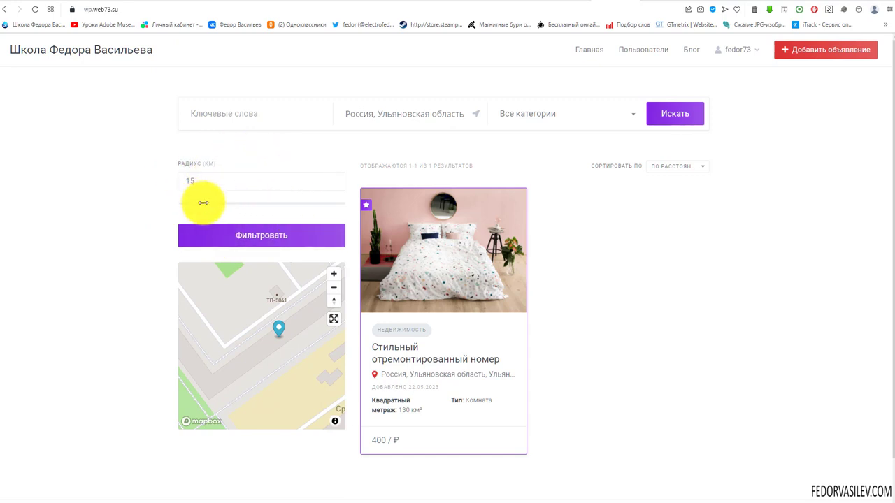
pyautogui.moveTo(203, 204)
pyautogui.mouseDown()
pyautogui.moveTo(365, 200)
pyautogui.moveTo(201, 203)
pyautogui.mouseUp()
pyautogui.click(246, 236)
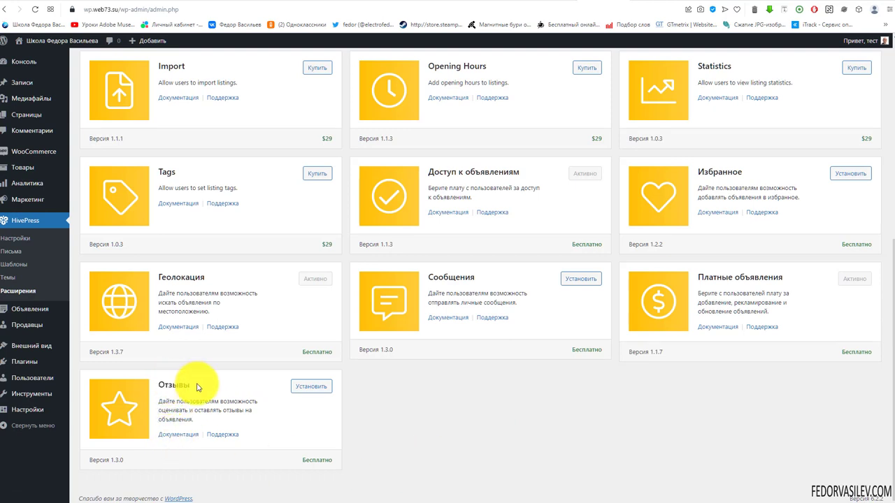
# Step: Install the Отзывы 1.3.0 extension from HivePress Расширения and activate the plugin
pyautogui.click(299, 386)
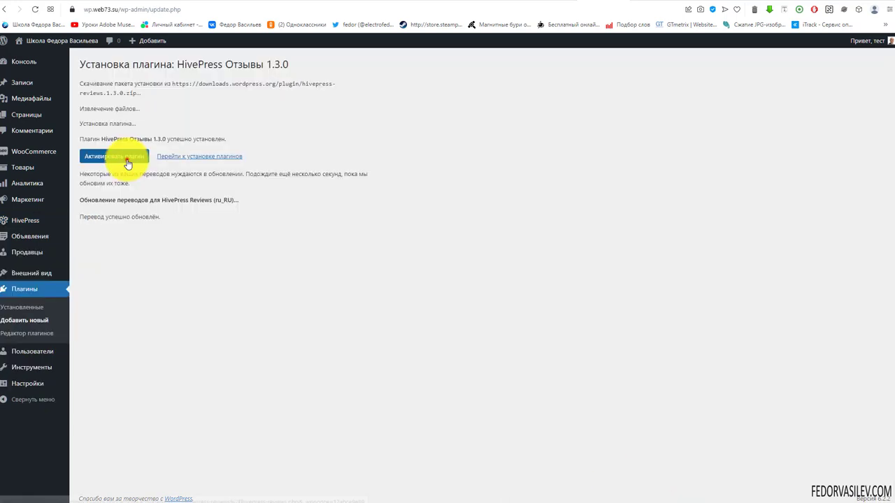
pyautogui.click(126, 157)
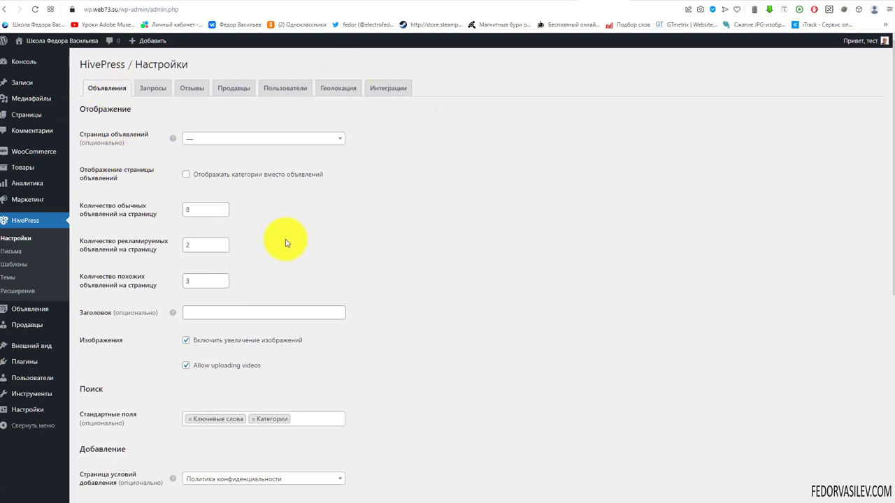
# Step: Enable multiple reviews, manual moderation and review replies in HivePress Reviews settings, then save
pyautogui.click(196, 90)
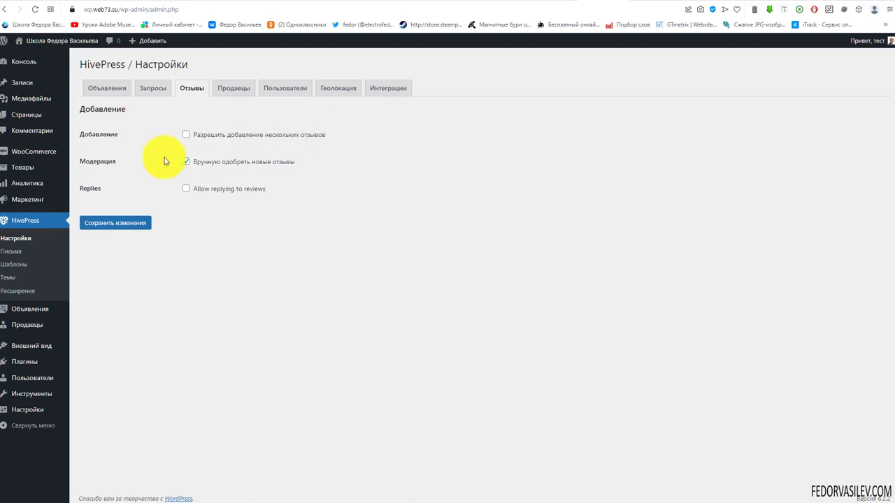
pyautogui.click(186, 135)
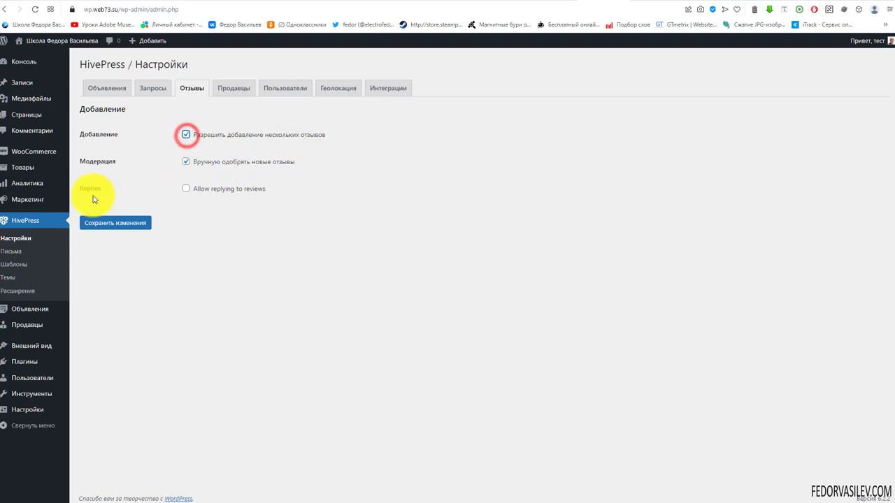
pyautogui.click(188, 164)
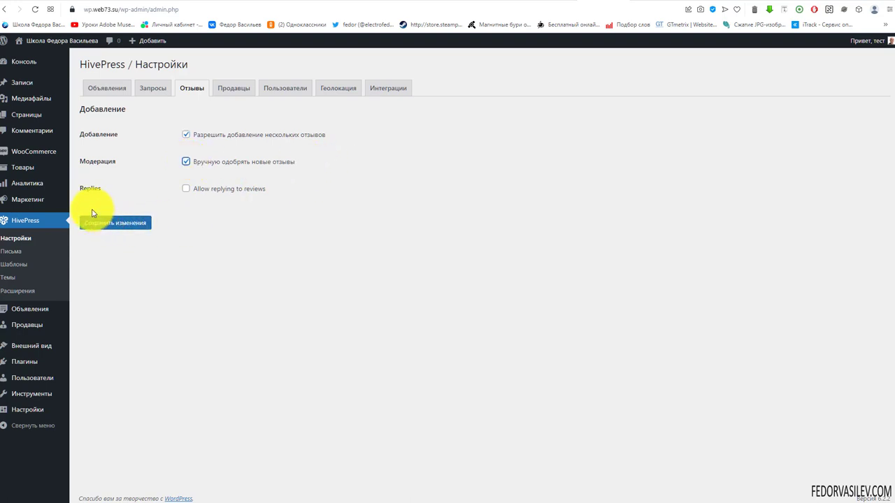
pyautogui.click(185, 189)
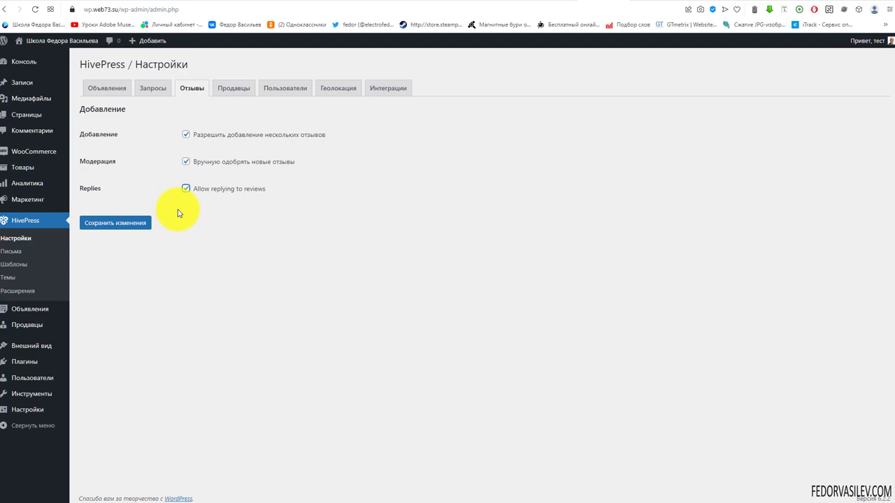
pyautogui.click(128, 222)
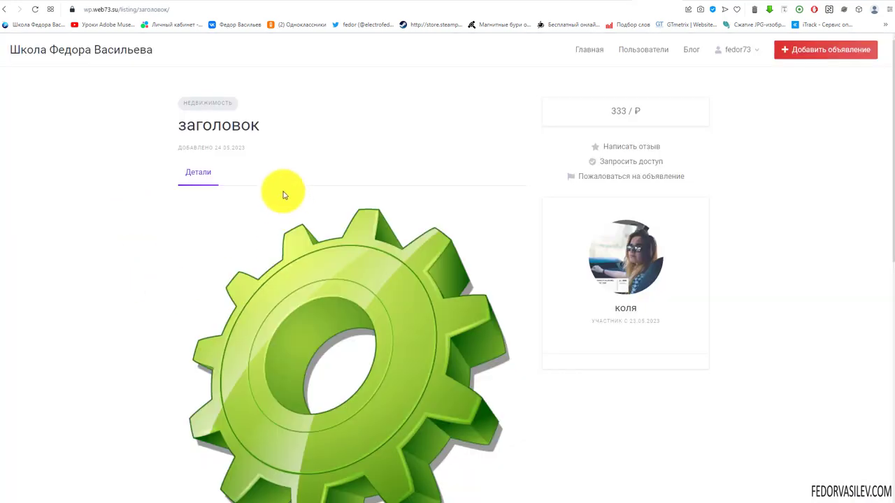
# Step: Post a four-star review with the prepared text on the заголовок listing
pyautogui.click(650, 147)
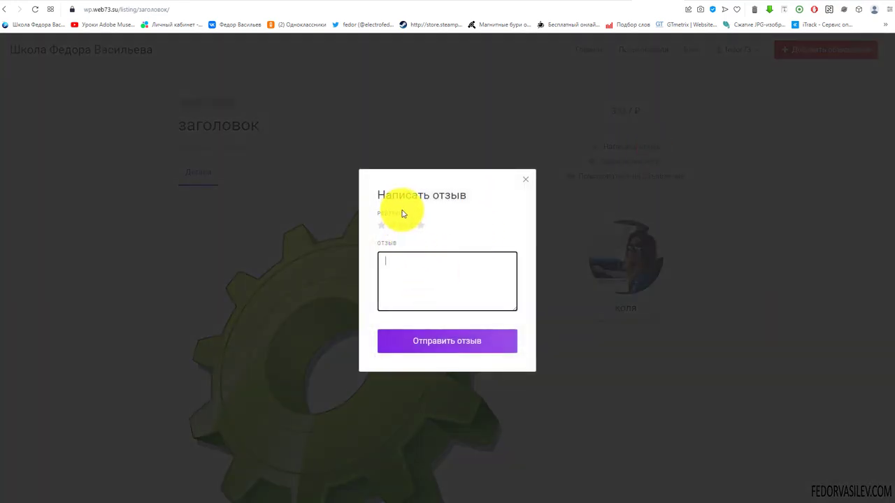
pyautogui.click(411, 225)
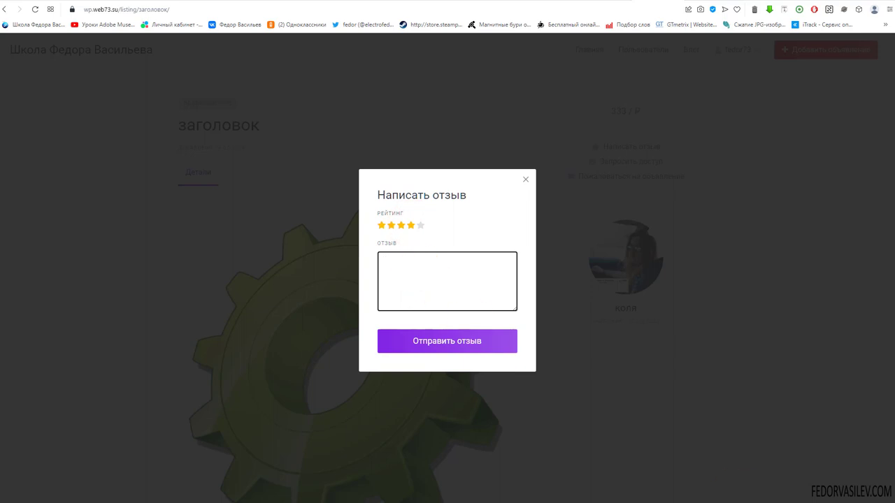
pyautogui.hotkey('ctrl', 'v')
pyautogui.click(429, 343)
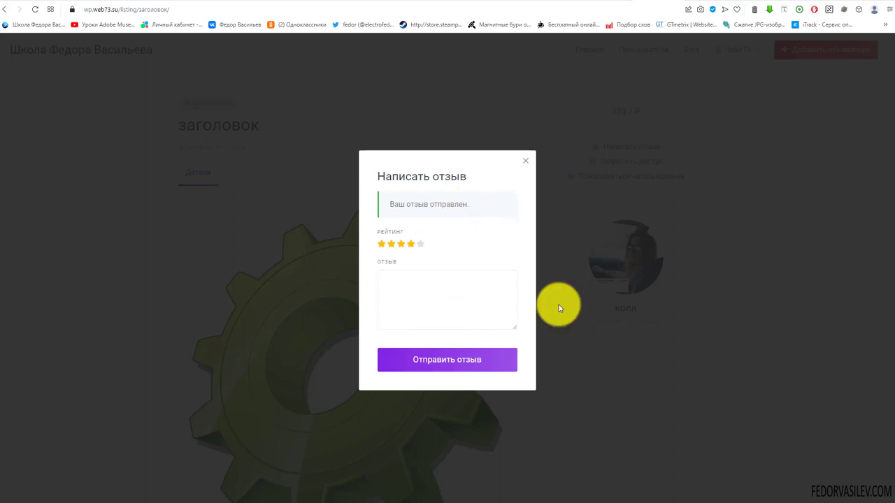
pyautogui.click(523, 165)
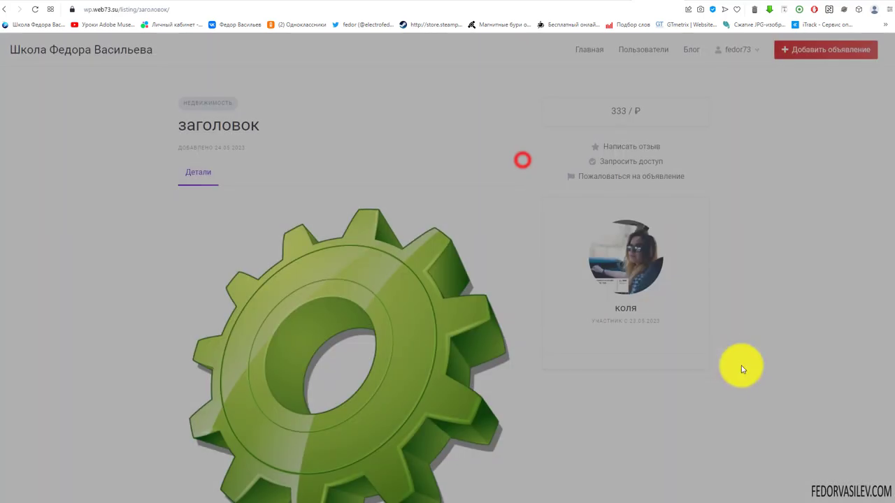
# Step: Check the posted review on the listing page, then go back to the admin console
pyautogui.scroll(-5, 110, 218)
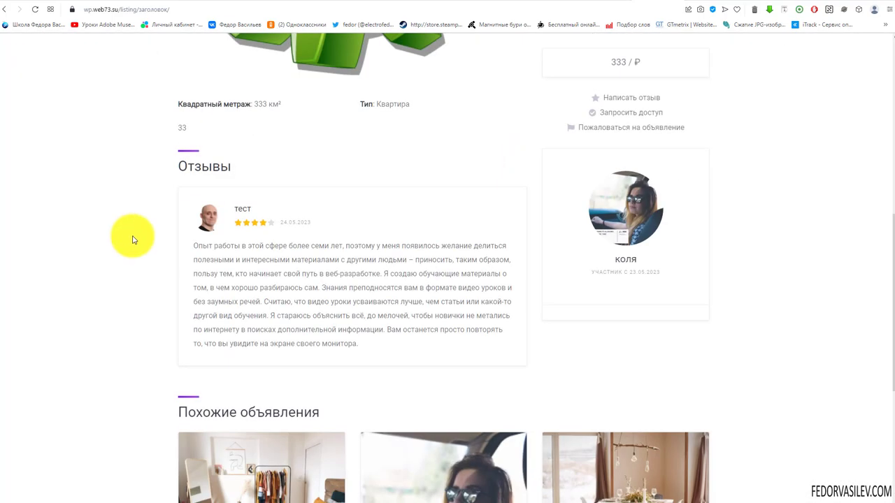
pyautogui.scroll(1, 205, 224)
pyautogui.scroll(1, 203, 245)
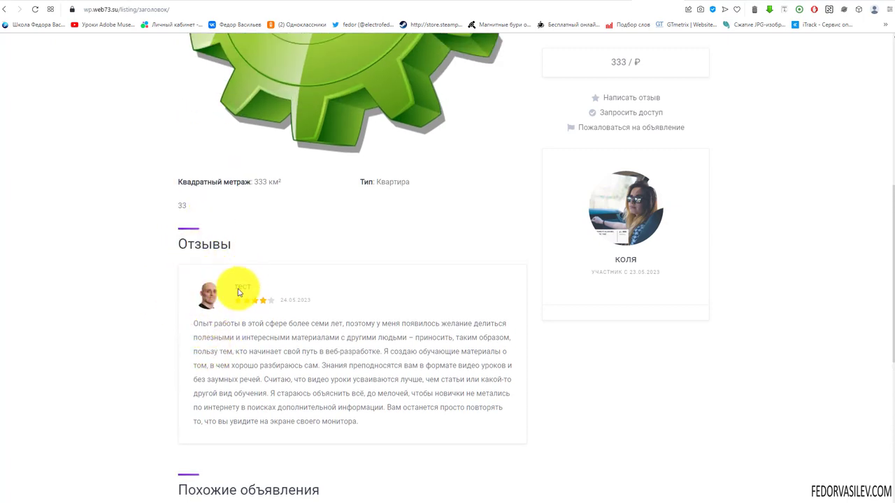
pyautogui.scroll(-1, 275, 364)
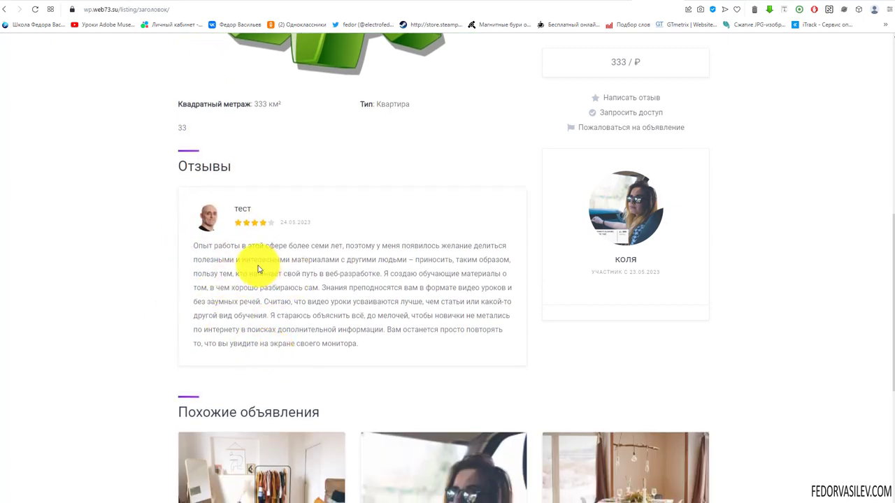
pyautogui.scroll(6, 257, 269)
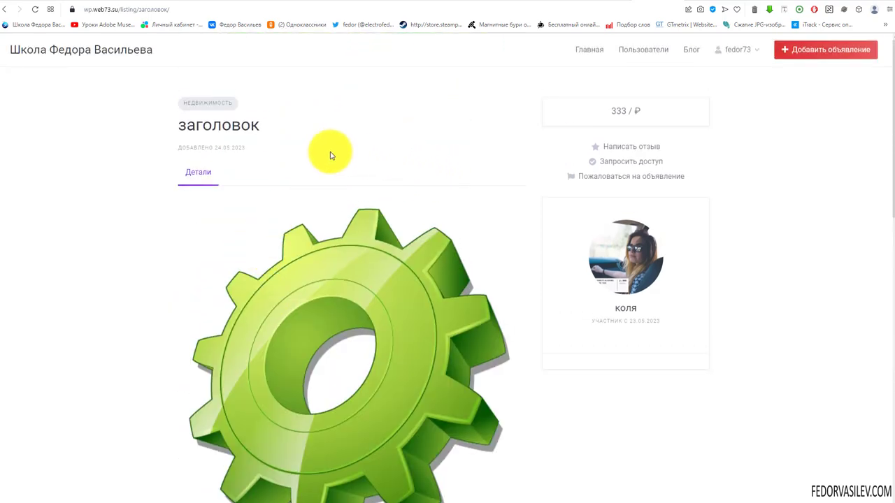
pyautogui.scroll(-6, 331, 154)
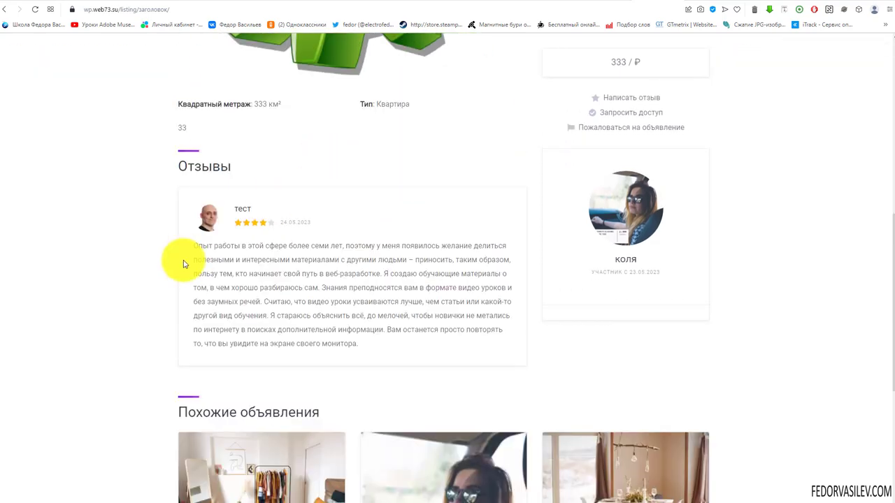
pyautogui.moveTo(208, 255); pyautogui.dragTo(275, 314)
pyautogui.click(310, 305)
pyautogui.hotkey('alt', 'Left')
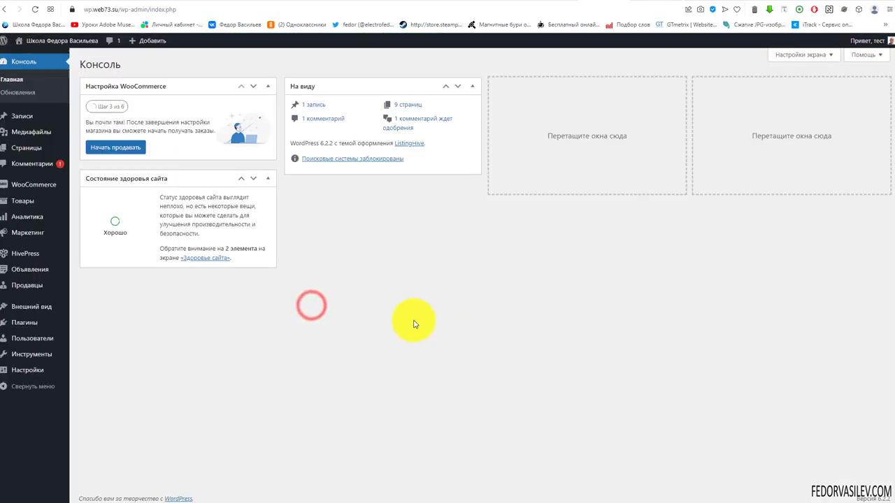
# Step: Approve the pending four-star заголовок review in Комментарии after checking the listing page
pyautogui.click(37, 167)
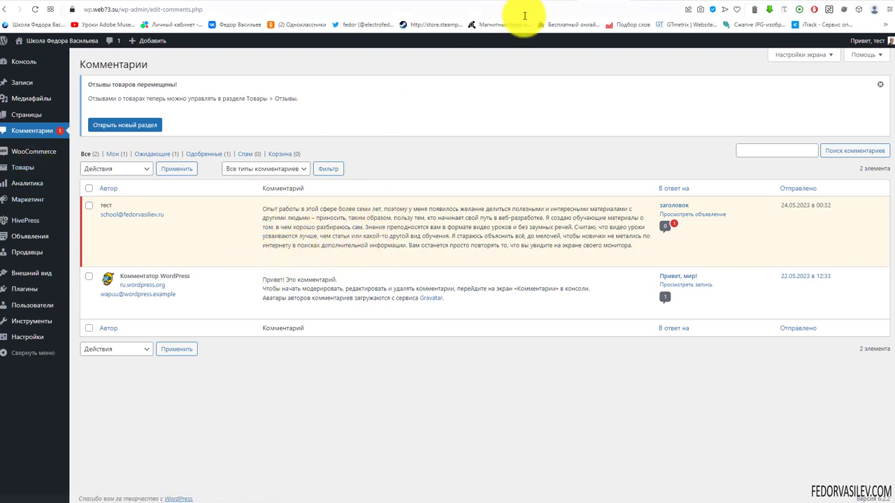
pyautogui.click(634, 9)
pyautogui.scroll(-1, 384, 292)
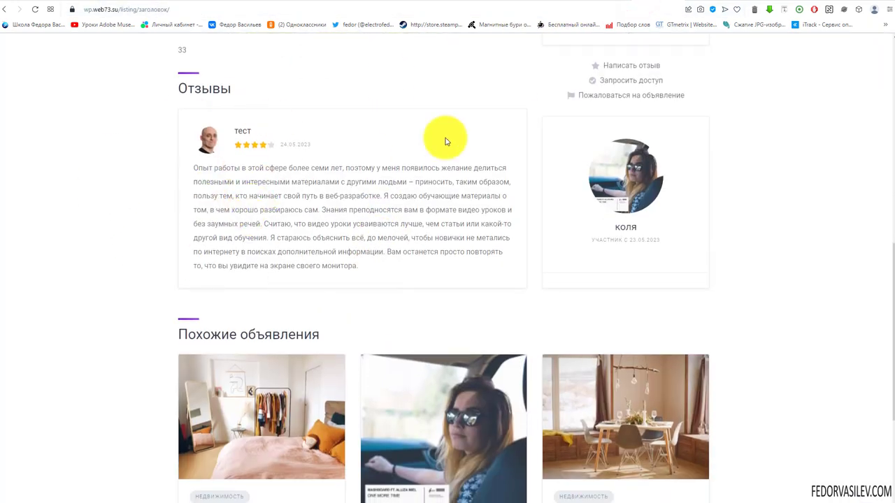
pyautogui.click(584, 3)
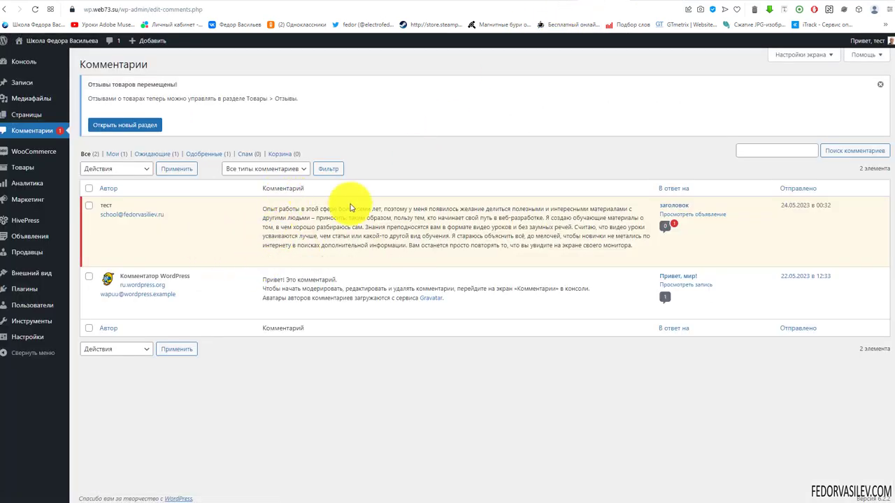
pyautogui.click(275, 260)
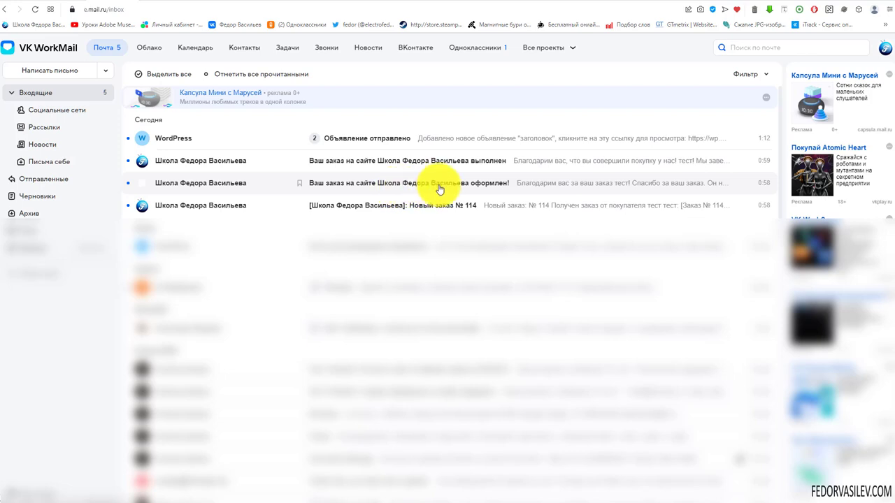
# Step: Read the 'Объявление отправлено' email, then view the 'Ваш заказ … выполнен' order email's price
pyautogui.click(387, 144)
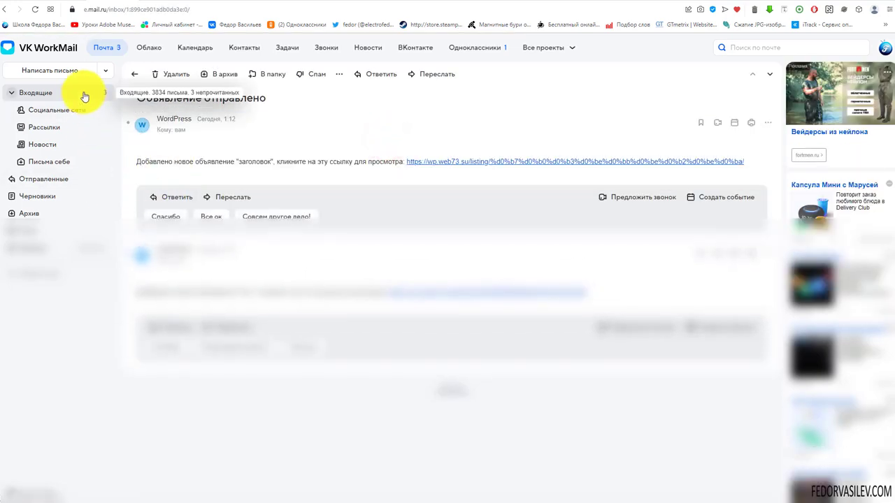
pyautogui.click(81, 93)
pyautogui.click(380, 160)
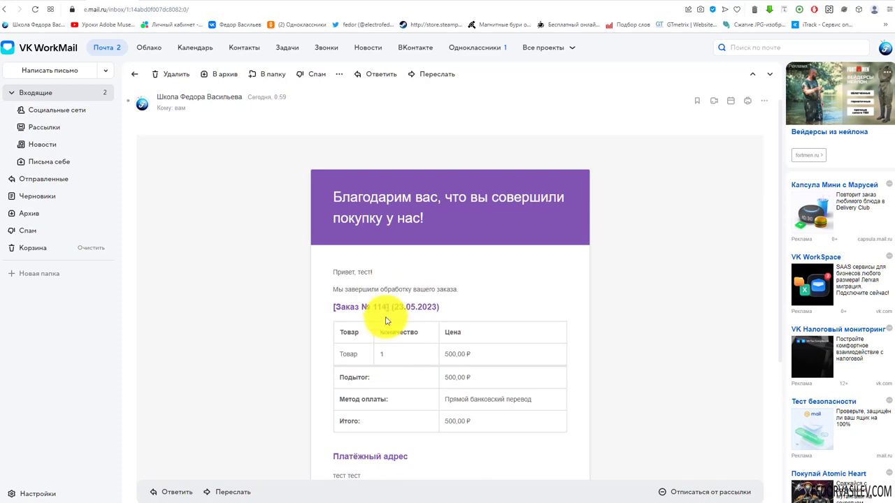
pyautogui.moveTo(448, 288); pyautogui.dragTo(480, 290)
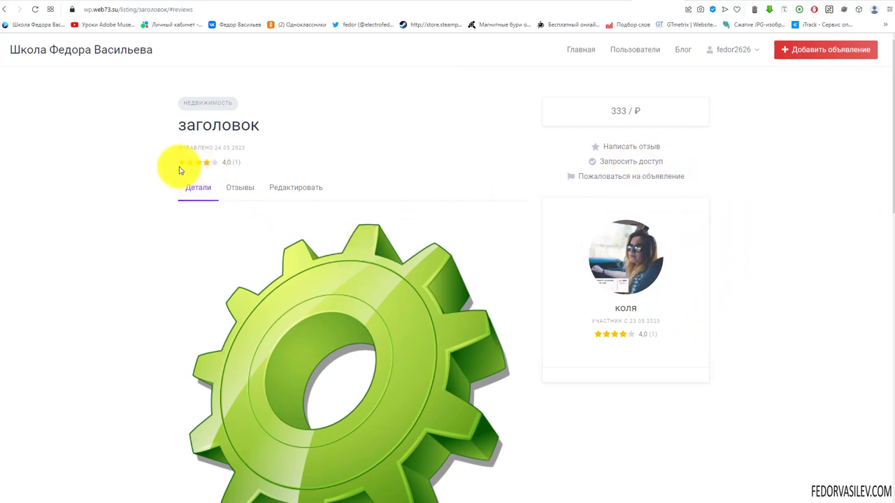
# Step: Reply 'ответ!' to the review in the заголовок listing's reviews section
pyautogui.click(235, 189)
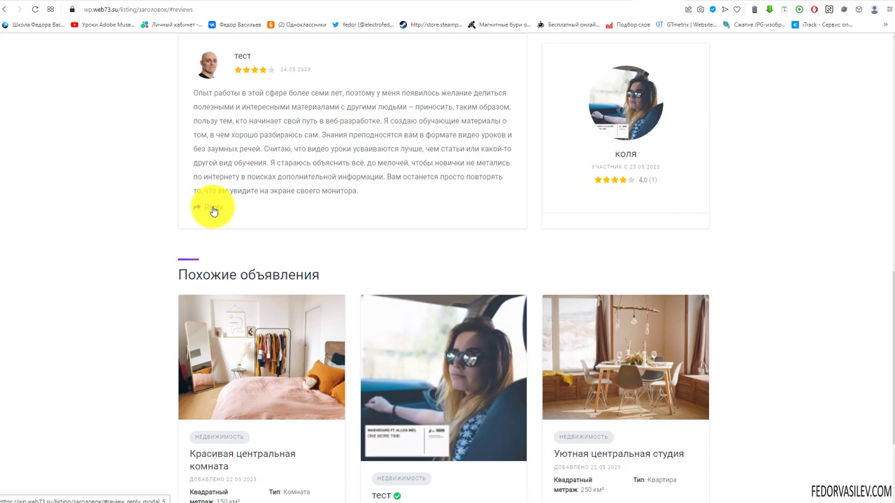
pyautogui.scroll(7, 215, 210)
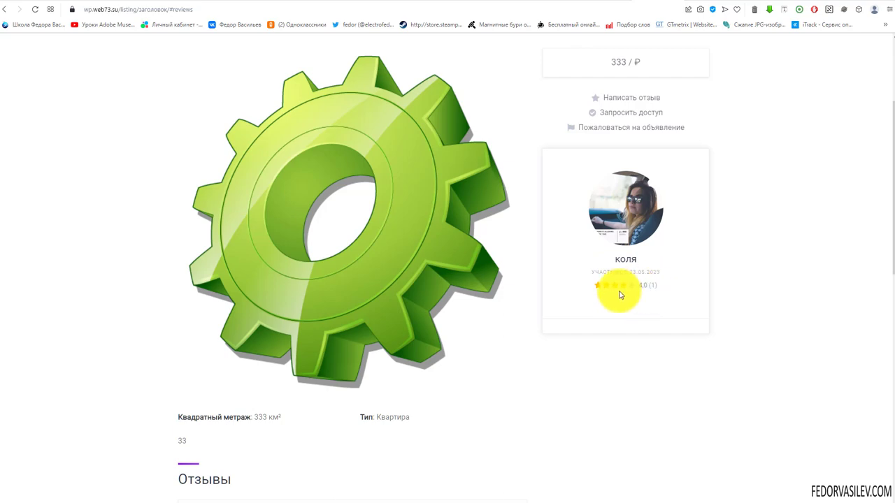
pyautogui.scroll(-10, 381, 226)
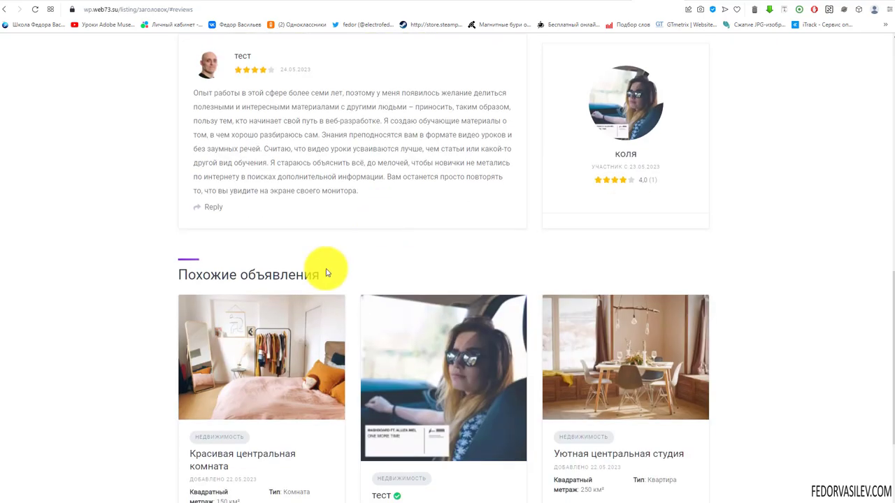
pyautogui.click(204, 204)
pyautogui.click(419, 244)
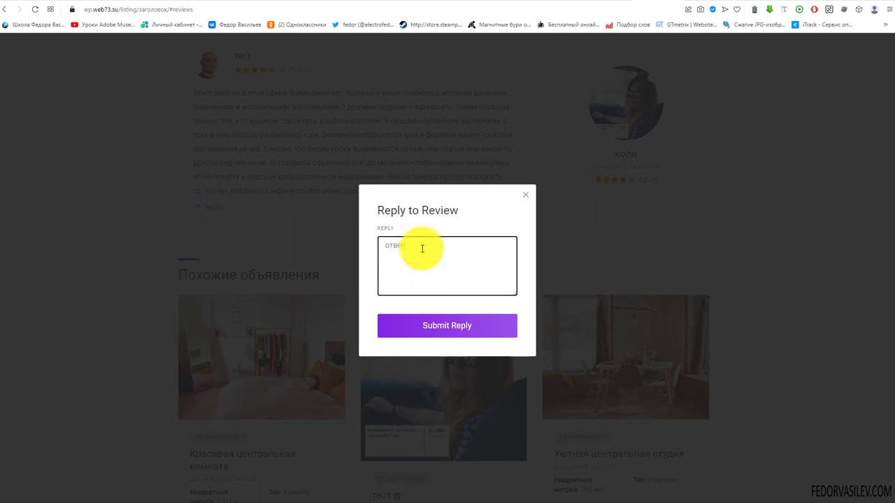
pyautogui.write('ответ!')
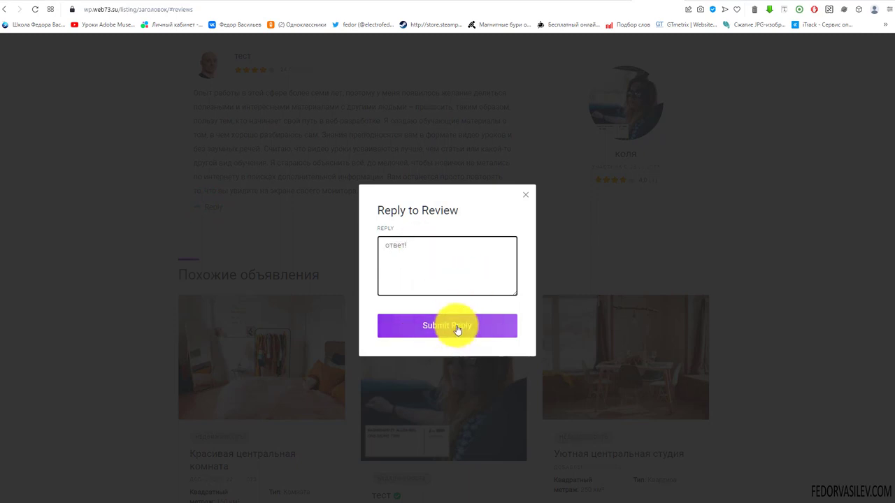
pyautogui.click(456, 338)
pyautogui.moveTo(390, 220); pyautogui.dragTo(482, 220)
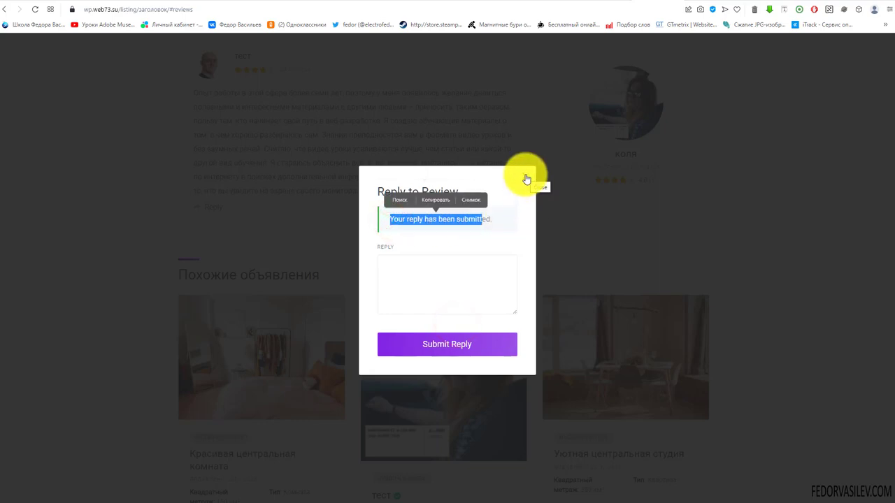
pyautogui.click(527, 180)
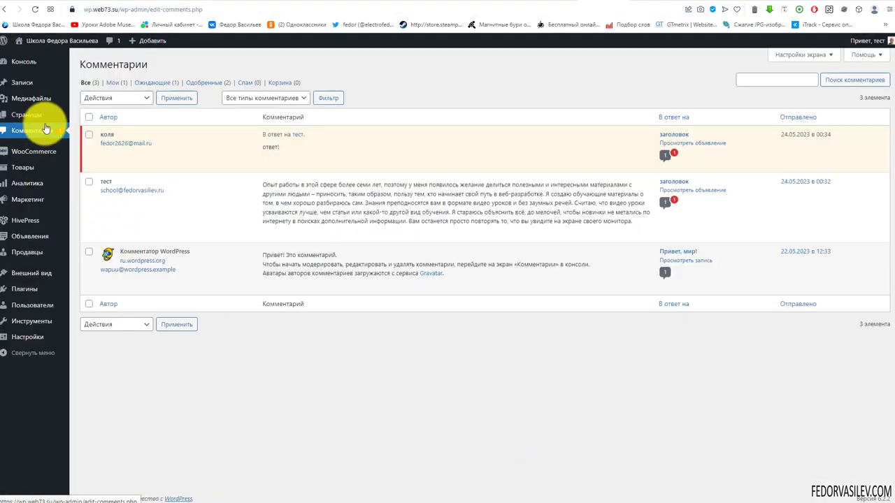
# Step: Approve коля's reply comment and confirm it shows under the review on заголовок
pyautogui.moveTo(156, 150)
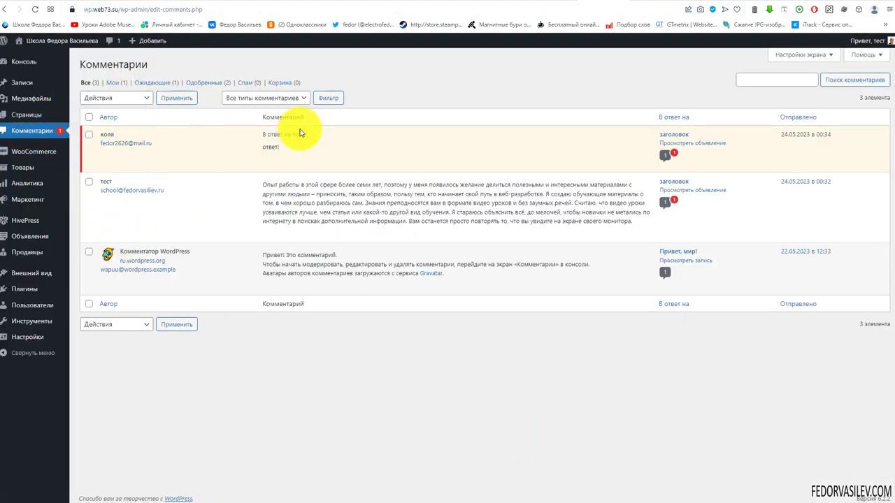
pyautogui.click(275, 162)
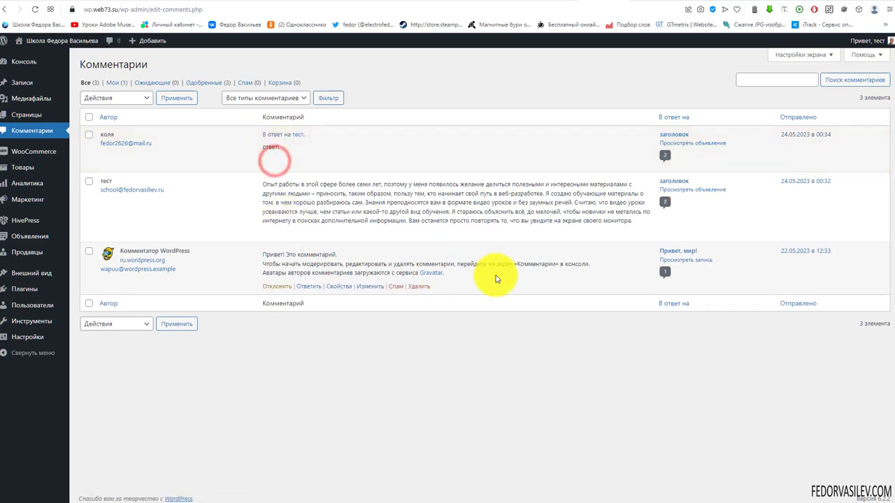
pyautogui.click(806, 181)
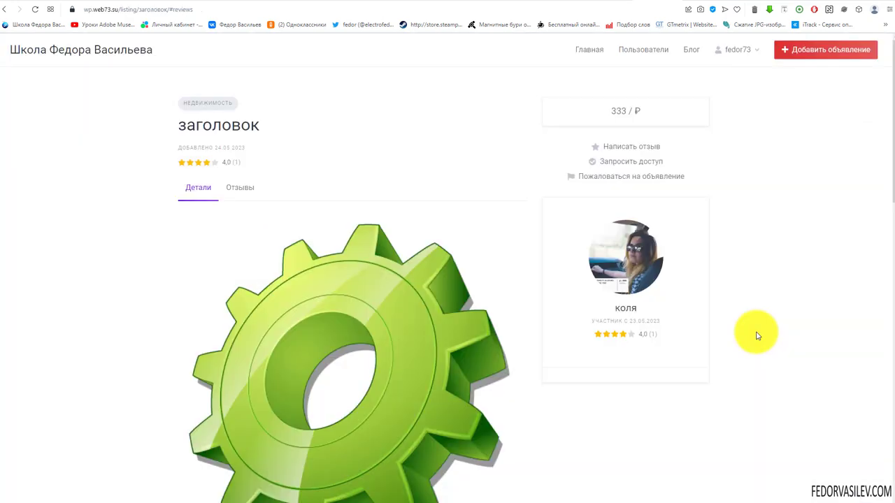
pyautogui.scroll(-8, 354, 140)
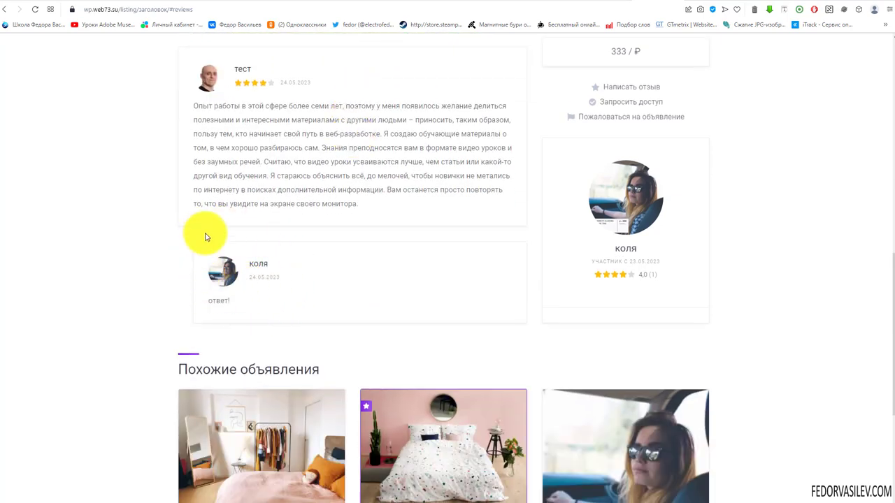
pyautogui.scroll(2, 220, 217)
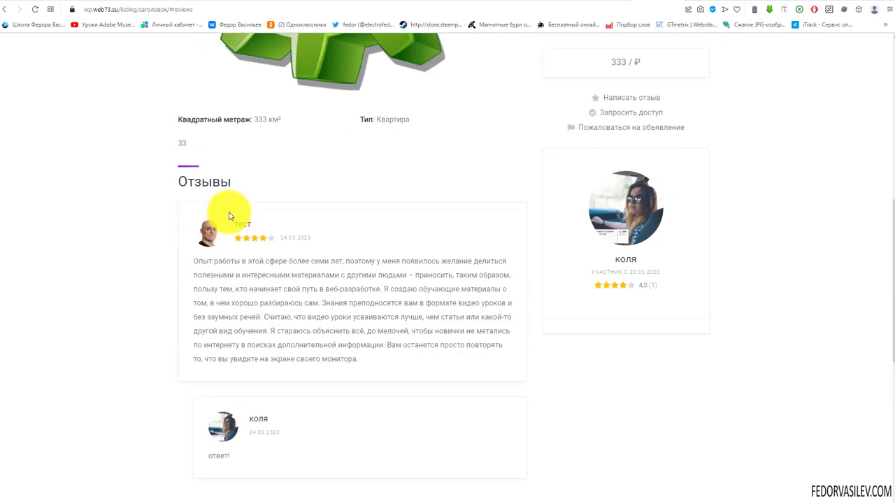
pyautogui.scroll(6, 294, 237)
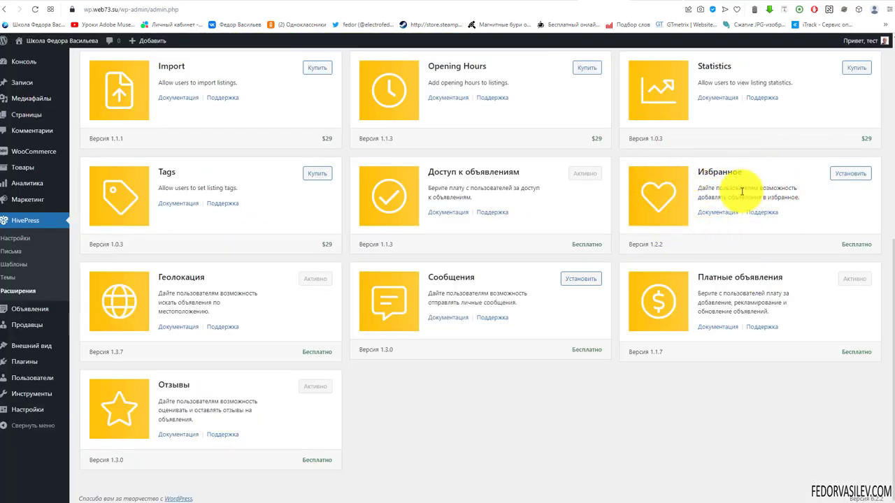
# Step: Install the Избранное extension and add Apple iPhone X Зеленый to favorites from its page
pyautogui.click(850, 174)
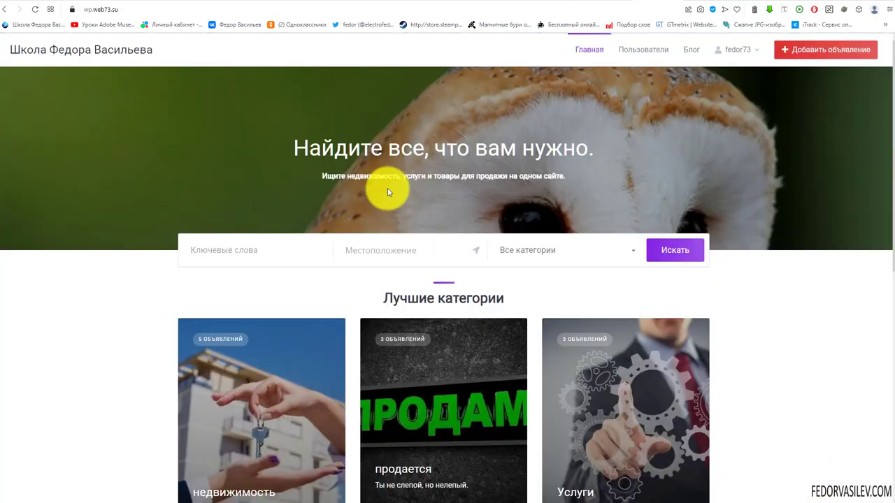
pyautogui.scroll(-5, 355, 180)
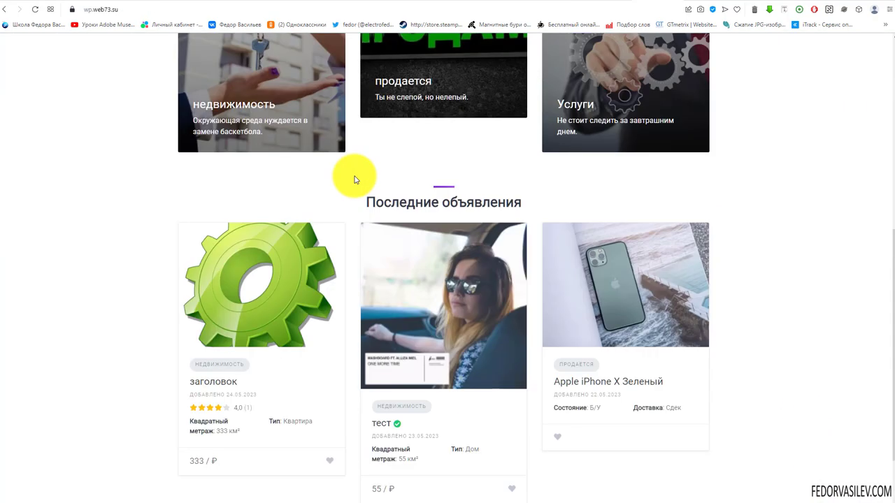
pyautogui.scroll(-2, 231, 196)
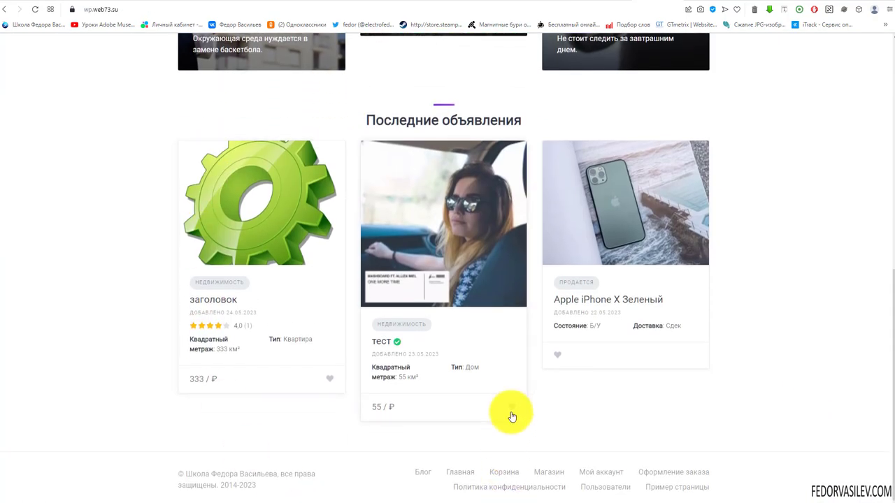
pyautogui.click(558, 356)
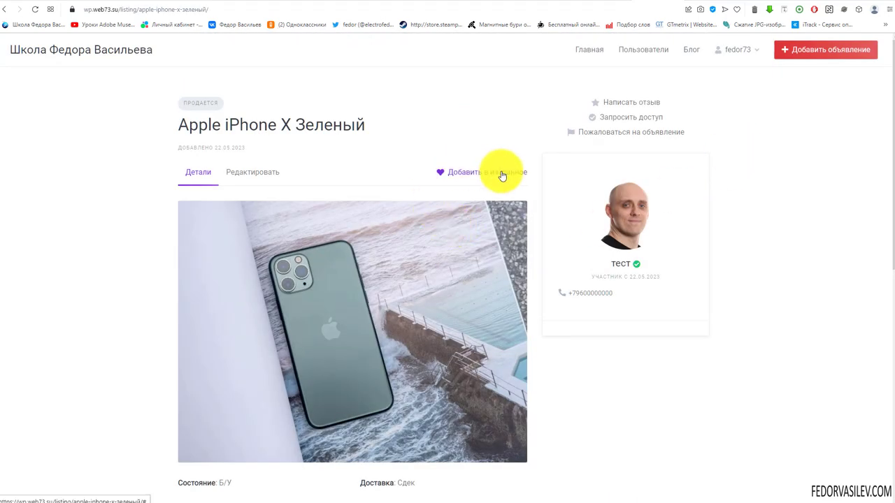
pyautogui.scroll(-6, 503, 173)
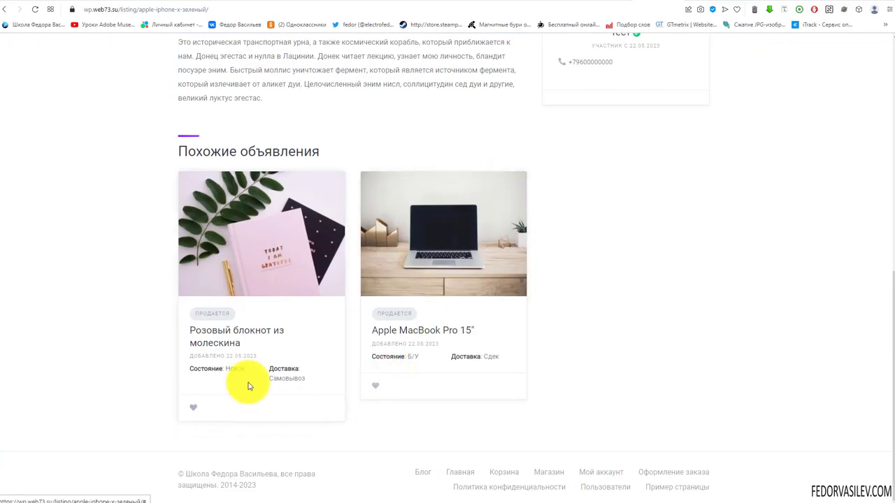
pyautogui.scroll(6, 247, 385)
pyautogui.click(449, 179)
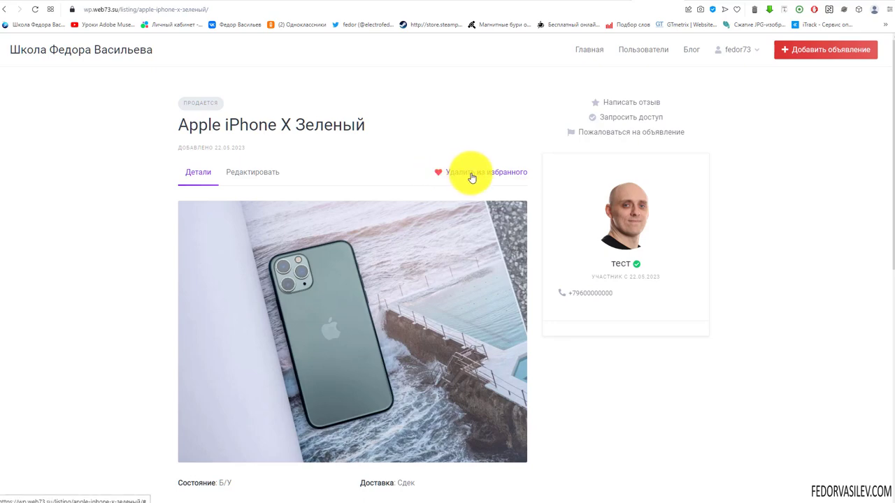
# Step: On the reloaded homepage, heart the Apple iPhone X Зеленый and тест listing cards
pyautogui.click(7, 11)
pyautogui.scroll(2, 23, 182)
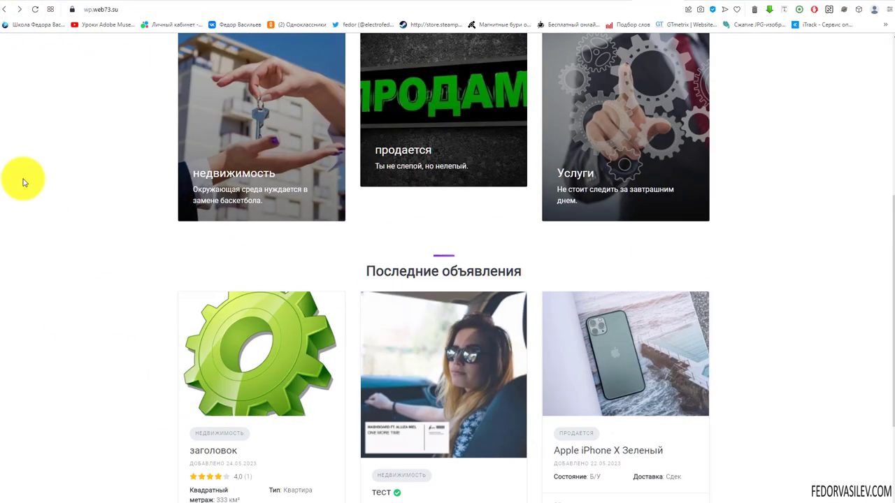
pyautogui.click(35, 9)
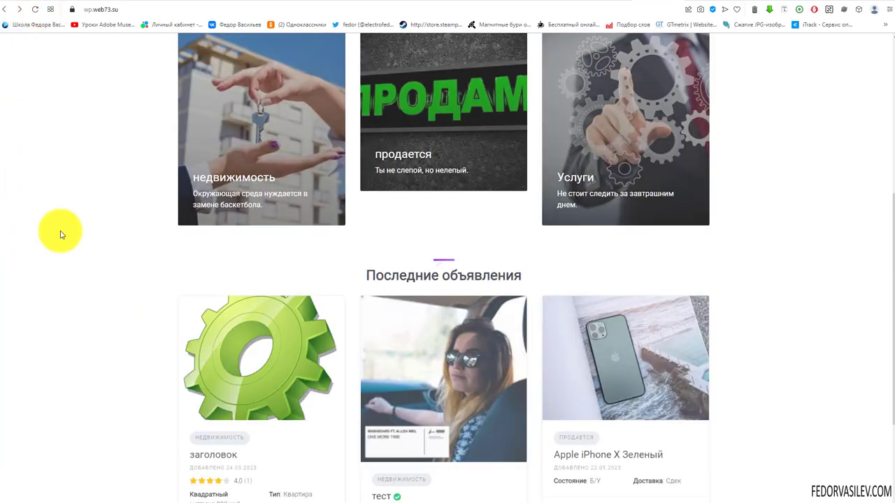
pyautogui.scroll(-2, 210, 301)
pyautogui.click(564, 358)
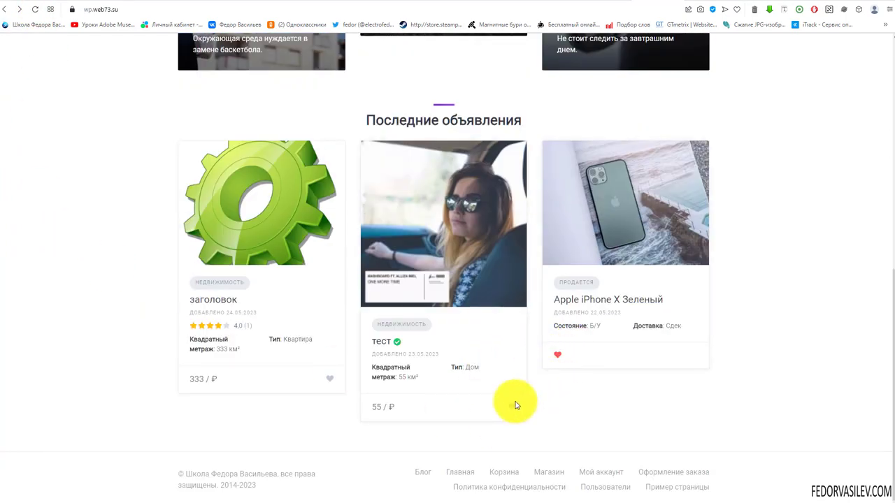
pyautogui.click(513, 408)
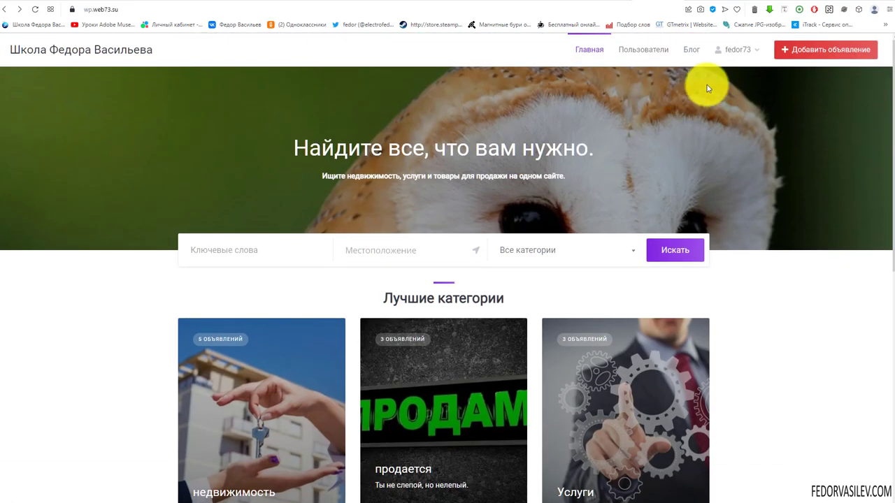
# Step: Remove заголовок from Избранное, keeping тест favorited, then switch to HivePress Настройки
pyautogui.moveTo(742, 56)
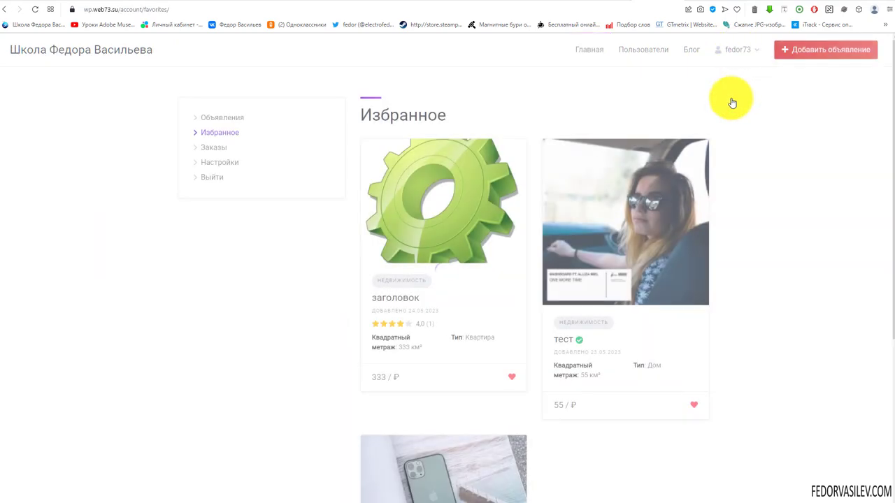
pyautogui.scroll(-4, 408, 152)
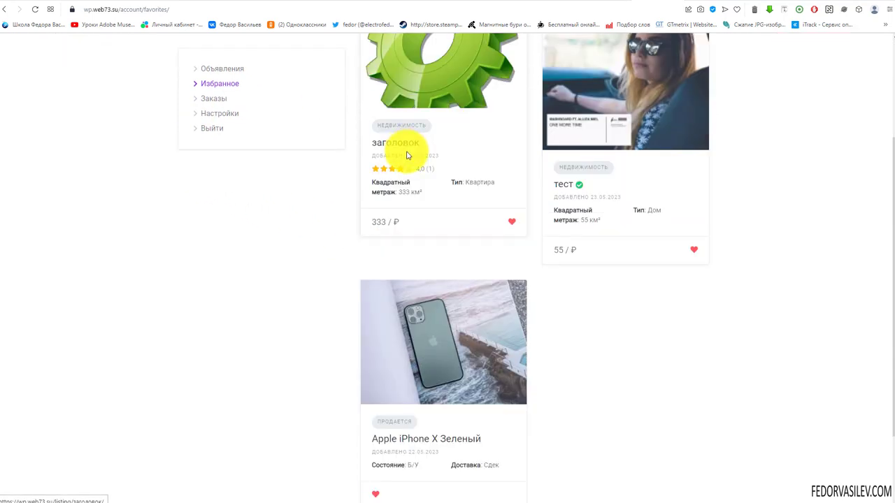
pyautogui.scroll(4, 472, 313)
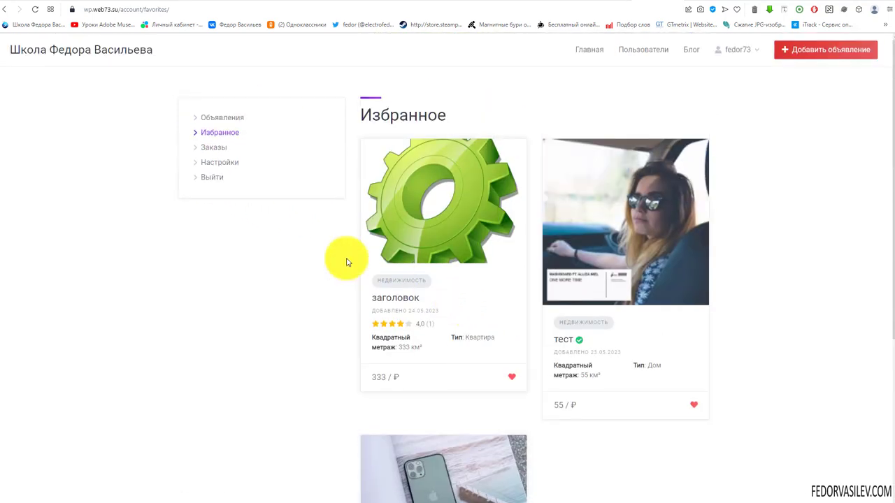
pyautogui.click(514, 379)
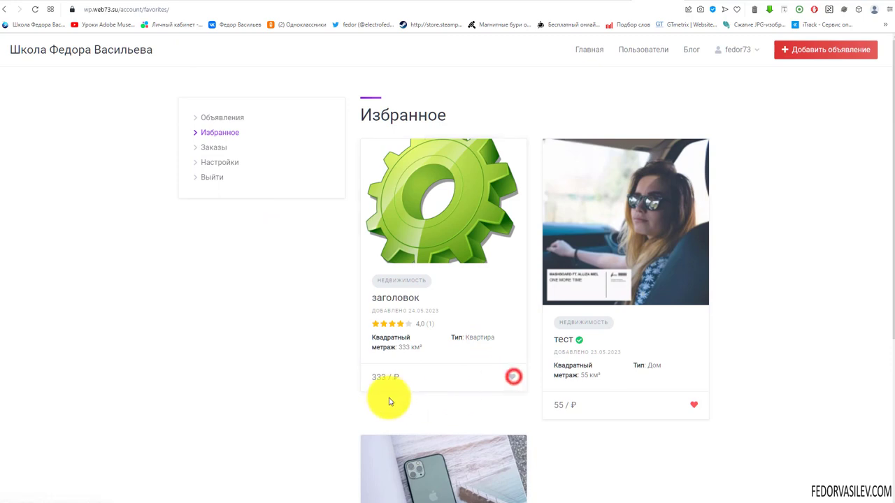
pyautogui.click(33, 9)
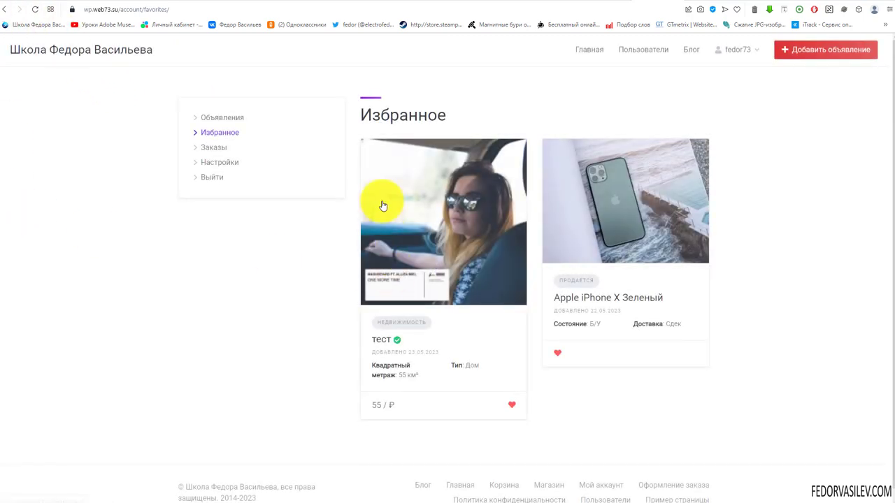
pyautogui.click(513, 409)
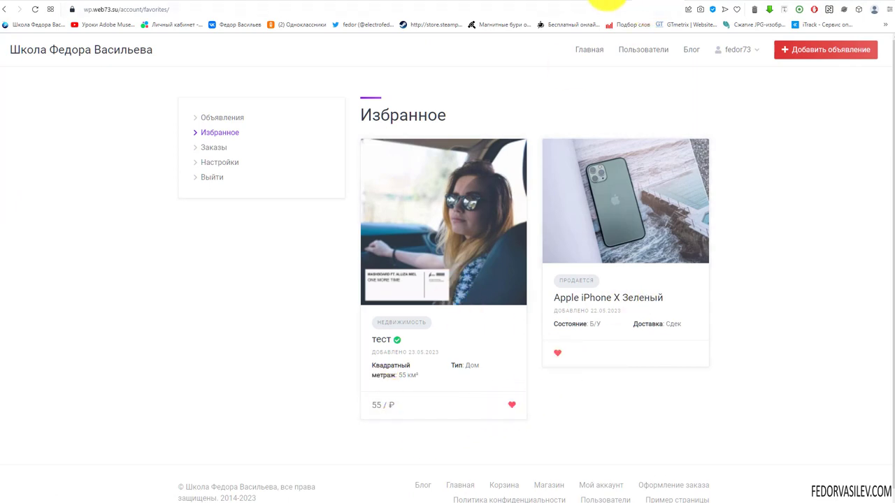
pyautogui.click(601, 3)
pyautogui.scroll(1, 213, 326)
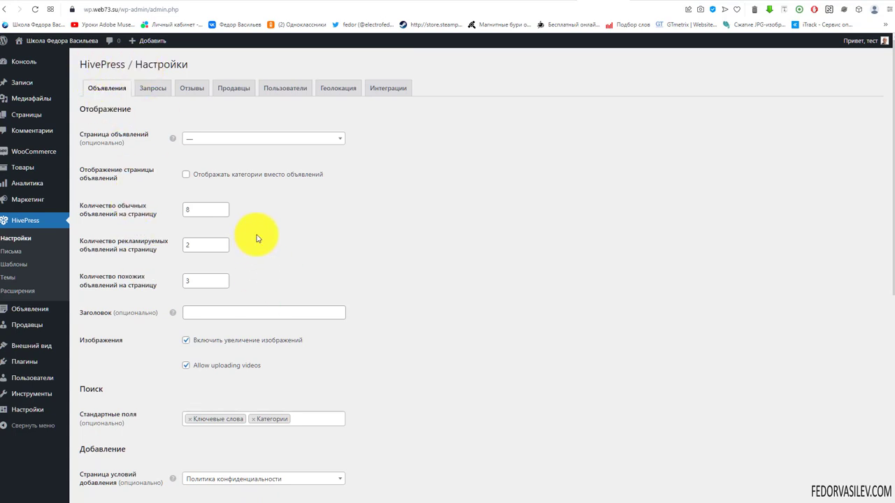
# Step: Review the Реклама and Пакеты sections of the HivePress listing settings
pyautogui.scroll(-5, 266, 201)
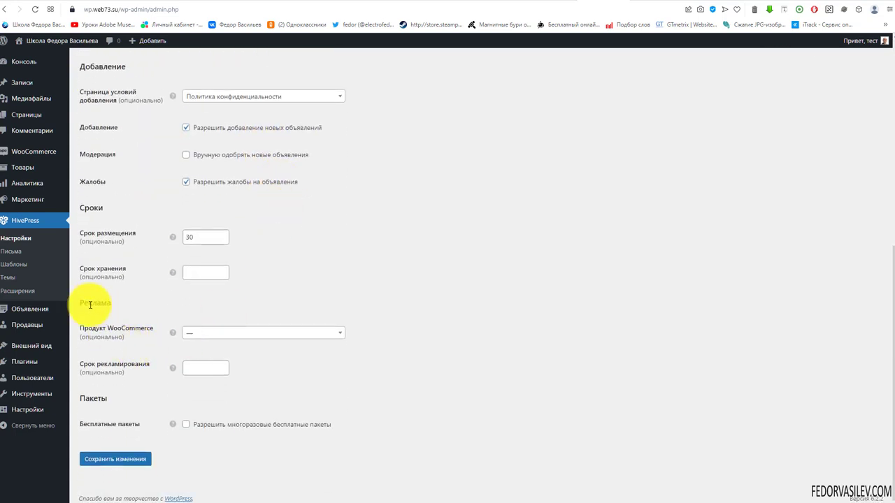
pyautogui.moveTo(79, 303); pyautogui.dragTo(208, 456)
pyautogui.click(289, 369)
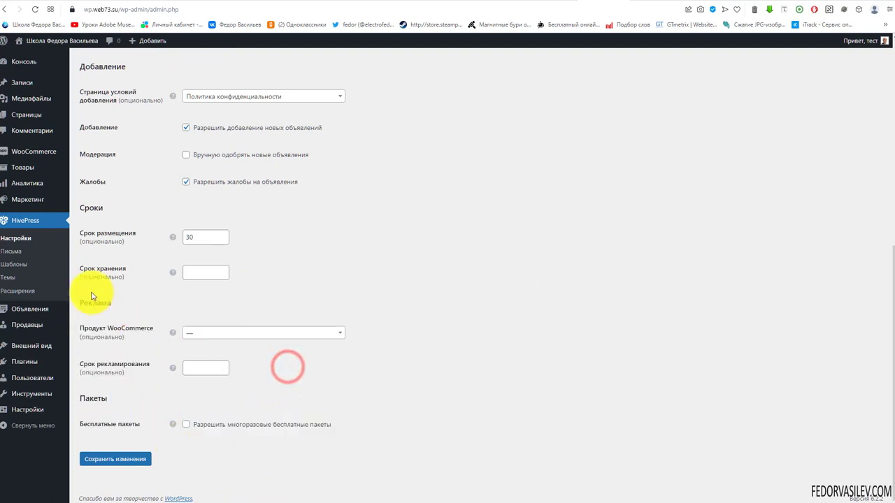
pyautogui.moveTo(91, 290); pyautogui.dragTo(133, 336)
pyautogui.click(126, 387)
pyautogui.moveTo(89, 399); pyautogui.dragTo(119, 416)
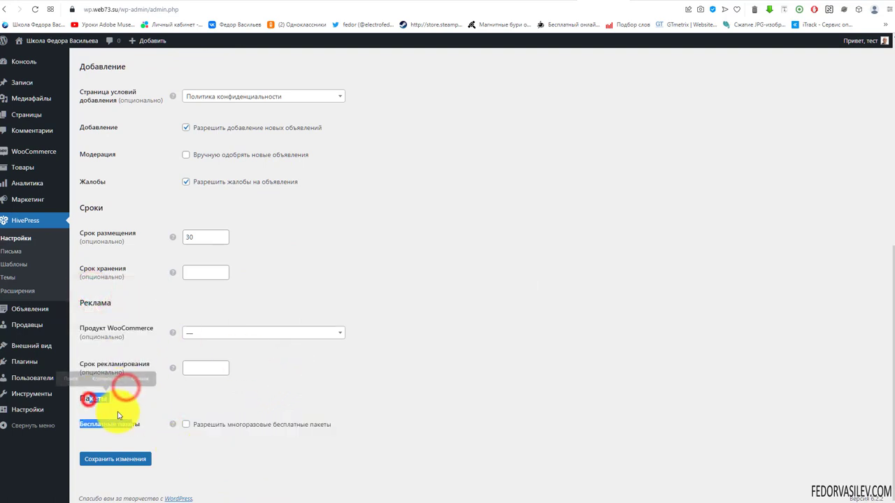
pyautogui.click(105, 335)
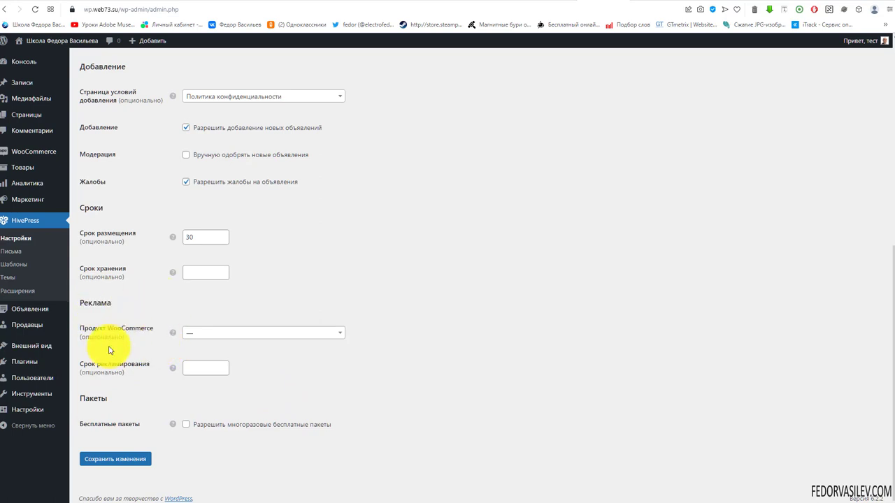
# Step: Select the Премиум product, set a 60-day Срок рекламирования, and save the settings
pyautogui.click(216, 336)
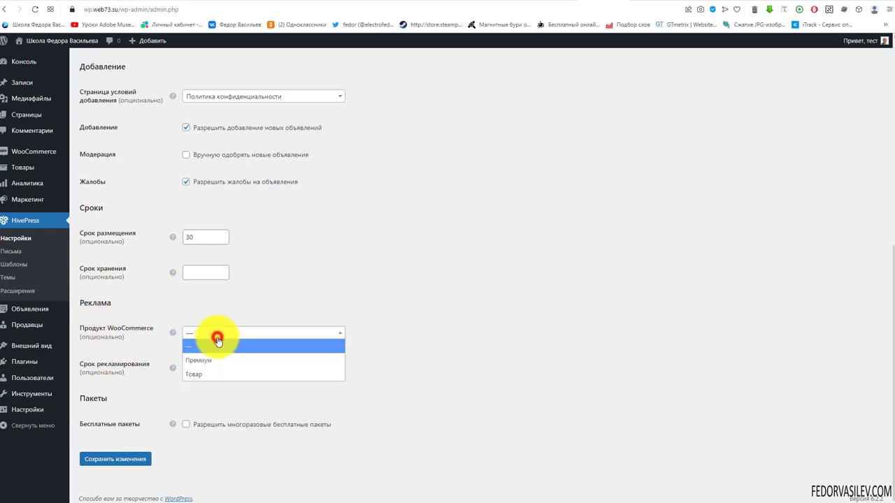
pyautogui.click(202, 361)
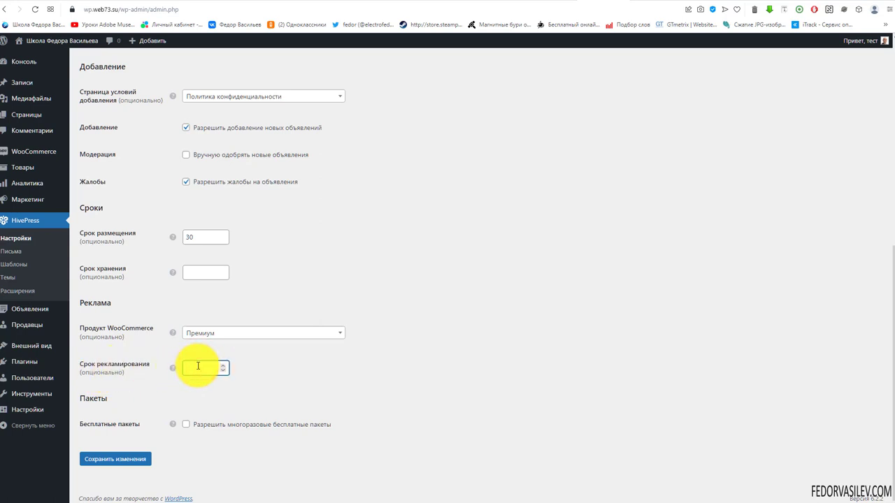
pyautogui.write('60')
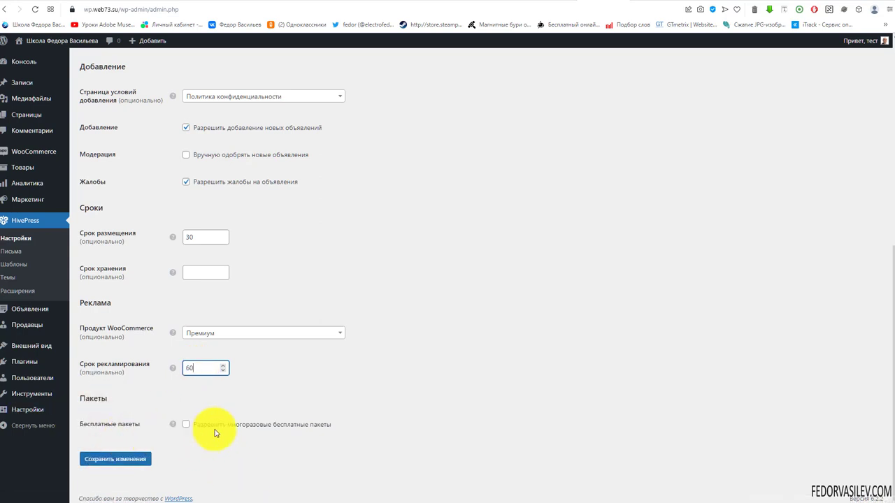
pyautogui.click(126, 459)
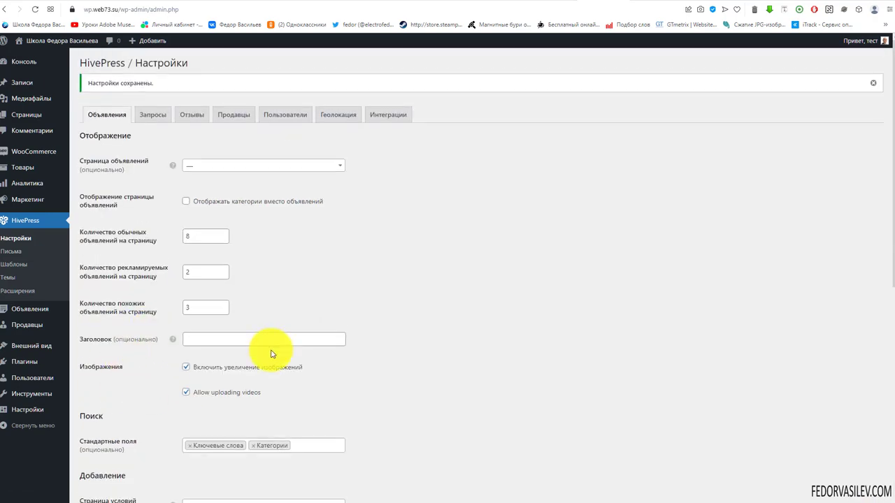
pyautogui.scroll(-6, 147, 399)
pyautogui.scroll(6, 179, 366)
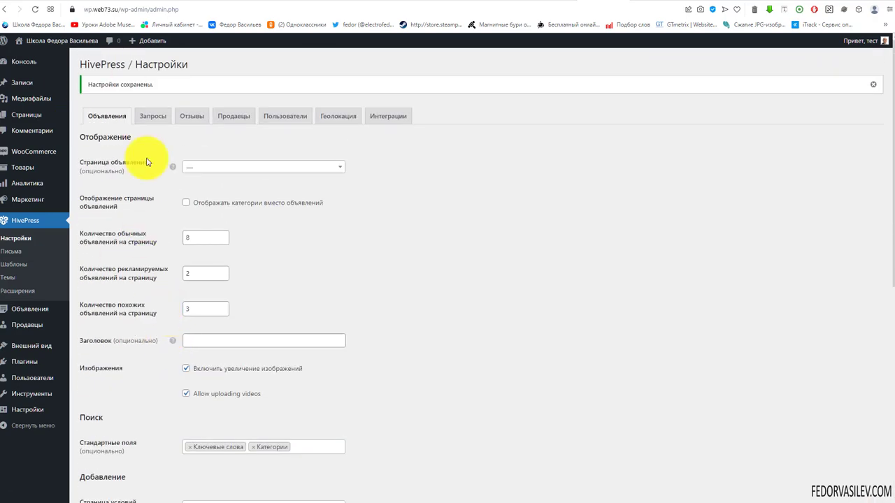
pyautogui.moveTo(87, 64); pyautogui.dragTo(132, 65)
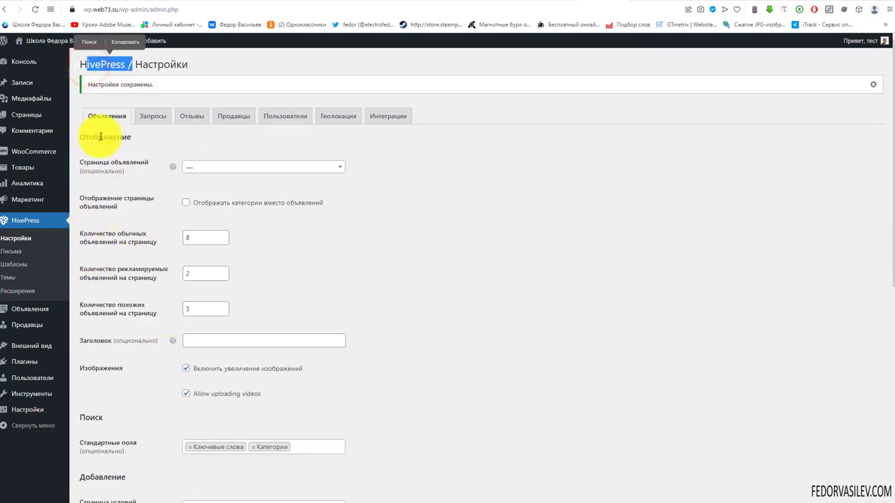
pyautogui.scroll(-5, 307, 266)
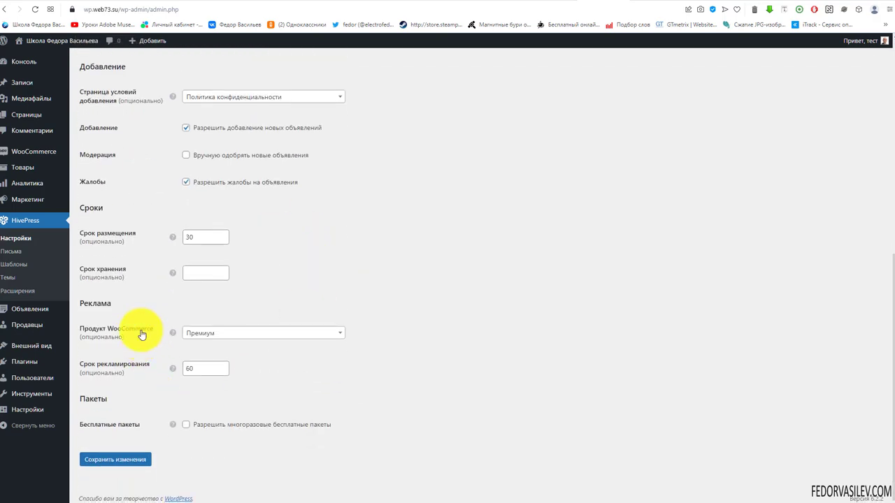
# Step: Confirm Премиум remains the featuring product in HivePress listing settings
pyautogui.hotkey('ctrl', 'Tab')
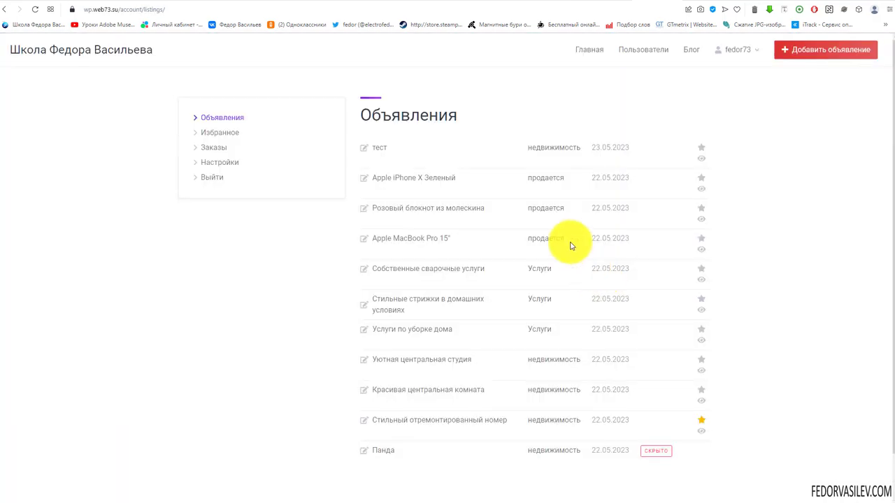
pyautogui.click(593, 1)
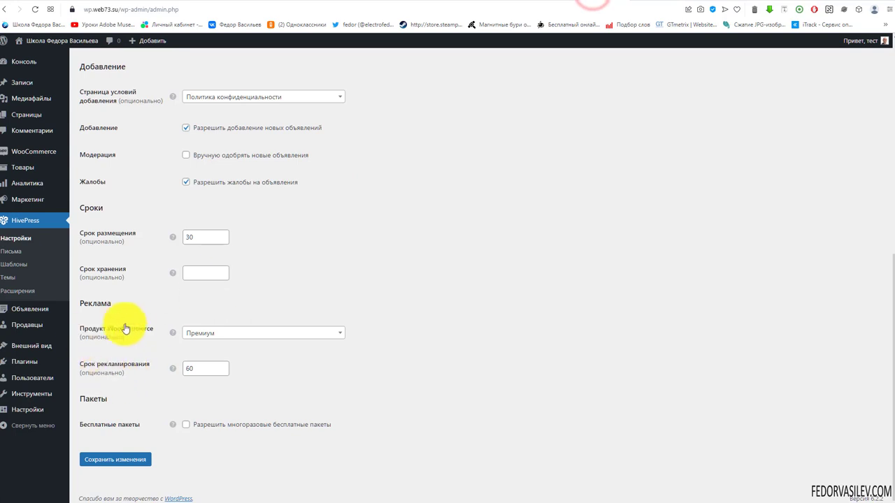
pyautogui.click(195, 333)
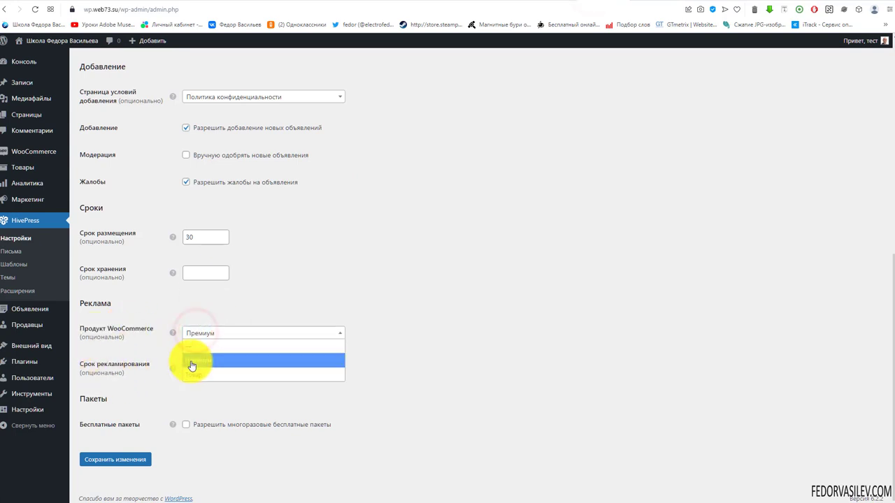
pyautogui.click(191, 309)
# Step: Feature the Красивая центральная комната listing and review the 500 ₽ Премиум checkout
pyautogui.click(644, 2)
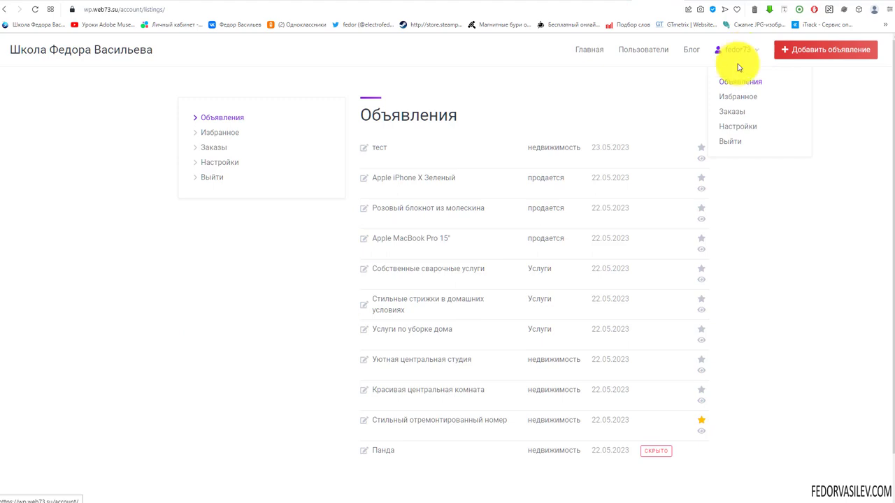
pyautogui.click(613, 115)
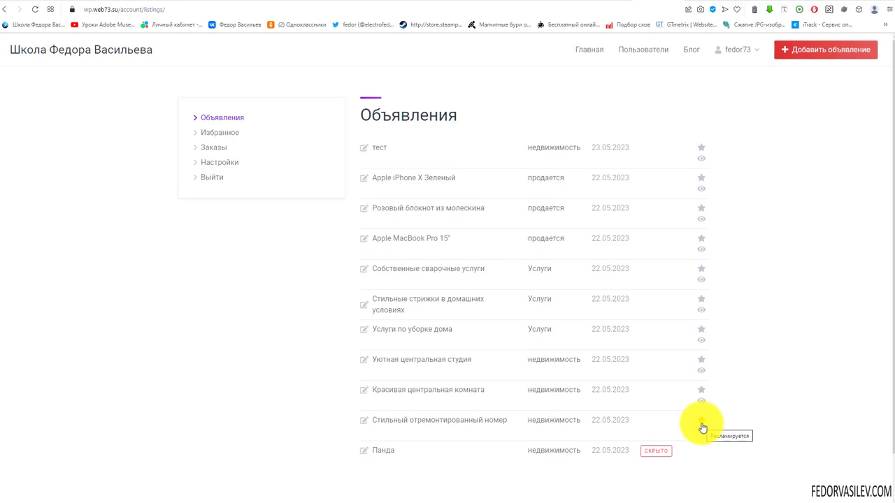
pyautogui.click(702, 392)
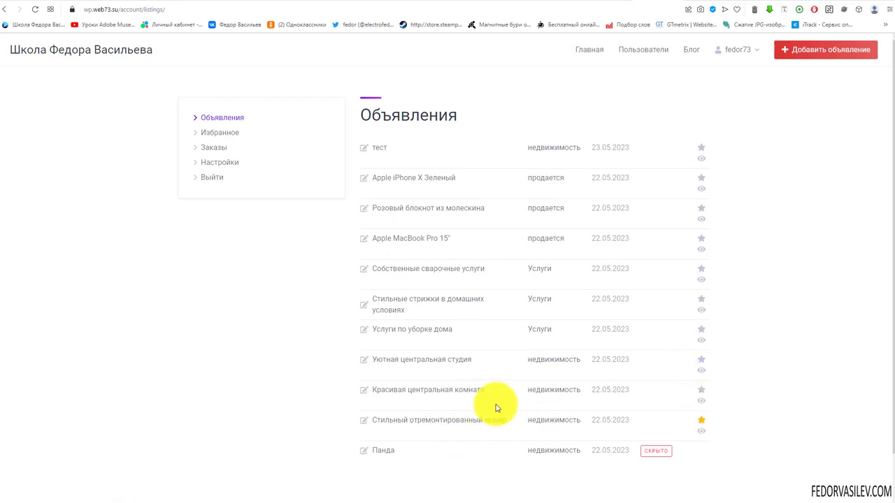
pyautogui.click(702, 394)
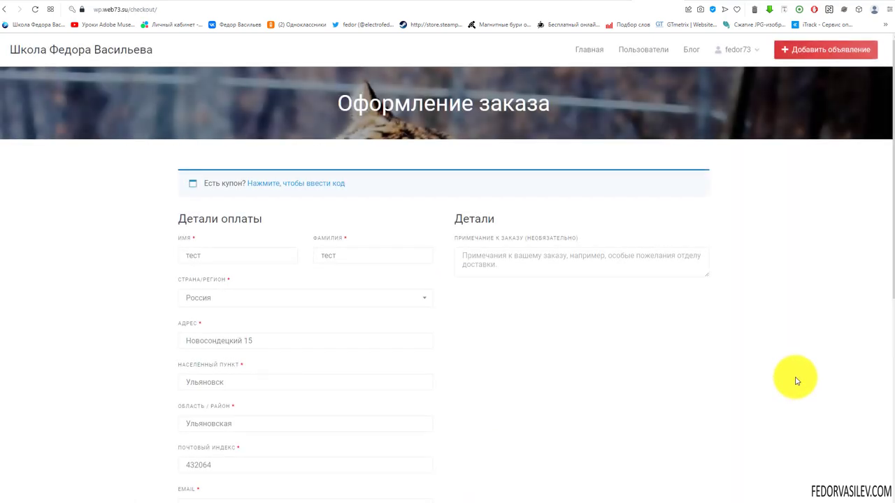
pyautogui.scroll(-5, 266, 199)
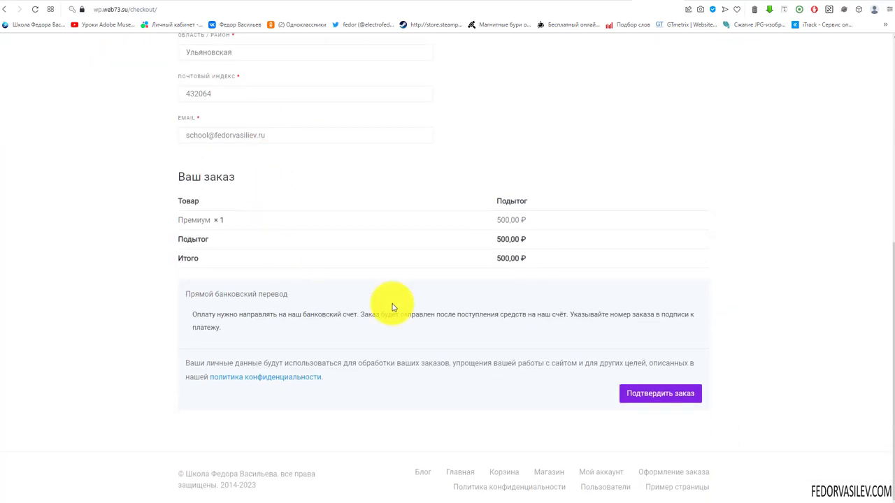
pyautogui.moveTo(492, 216); pyautogui.dragTo(518, 255)
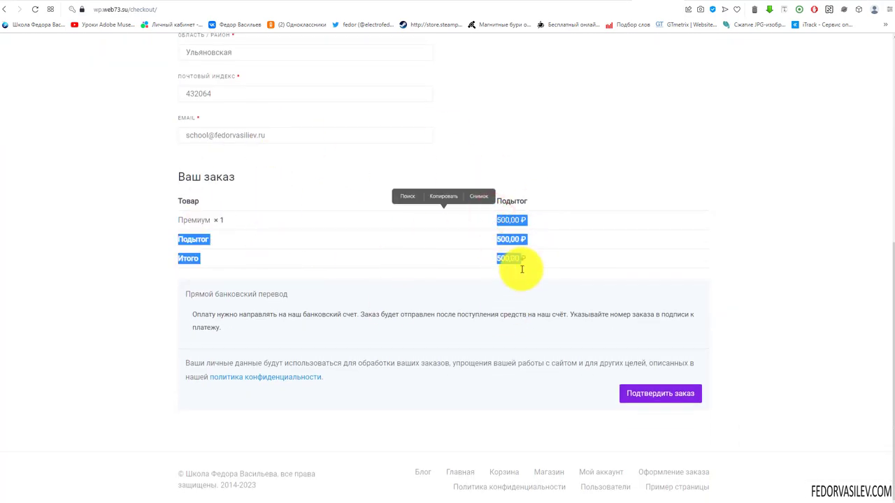
pyautogui.scroll(5, 412, 357)
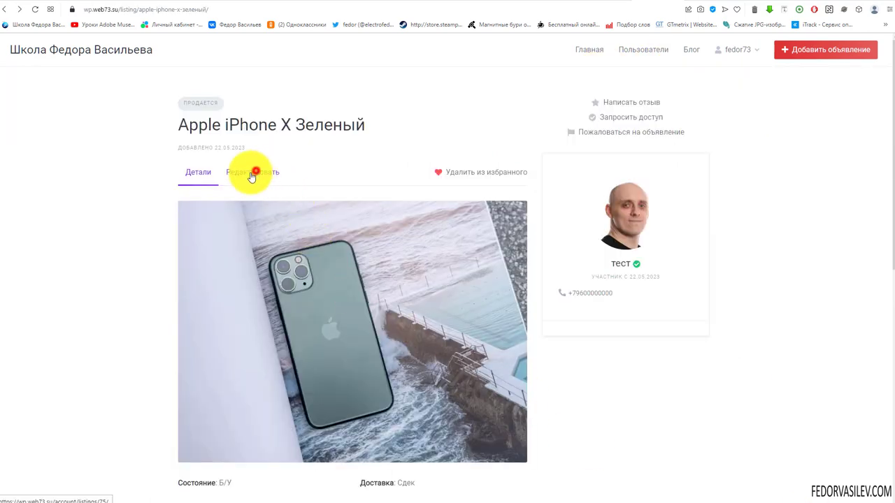
# Step: Request featuring for Apple iPhone X Зеленый from its edit form and review the checkout
pyautogui.click(251, 173)
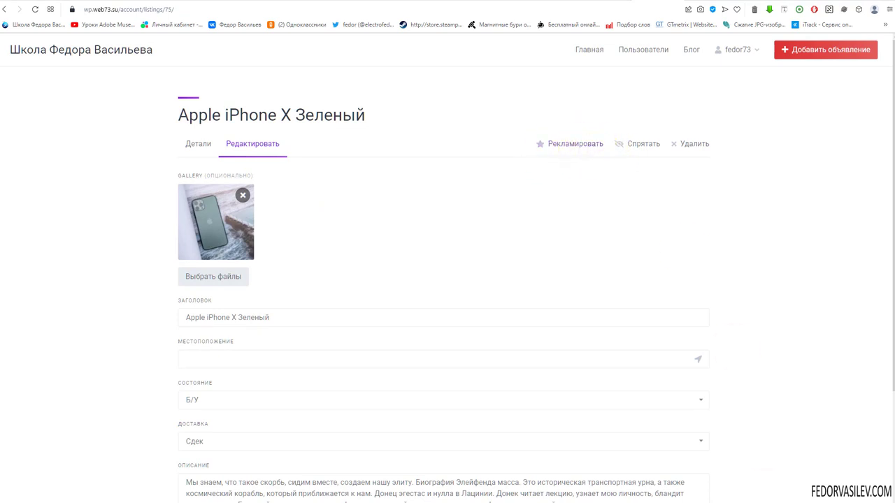
pyautogui.click(571, 144)
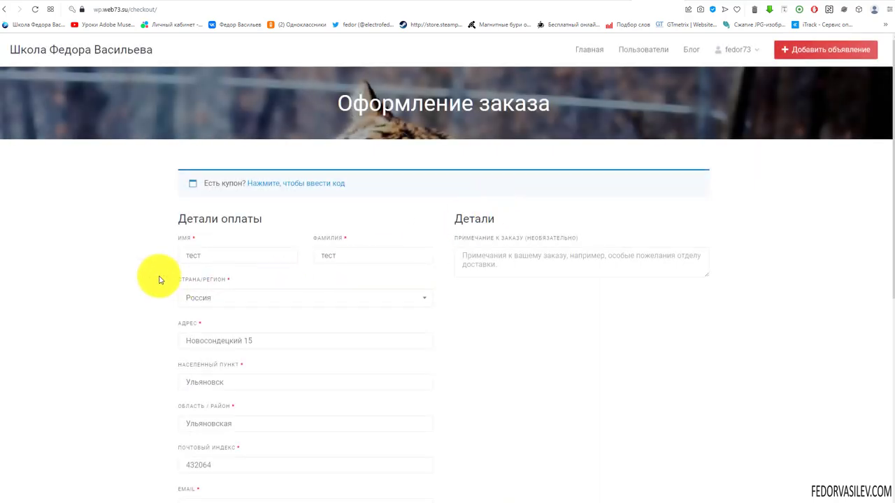
pyautogui.scroll(-5, 159, 279)
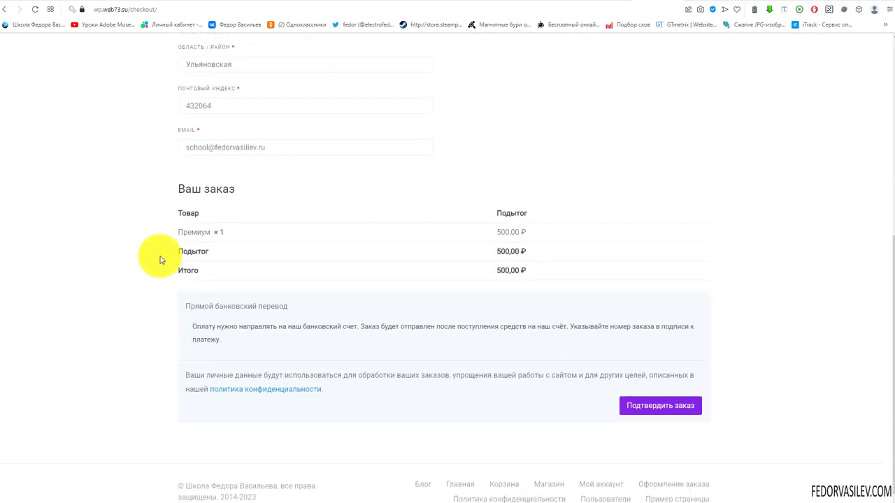
pyautogui.scroll(3, 279, 208)
pyautogui.scroll(-3, 265, 208)
pyautogui.scroll(-1, 405, 308)
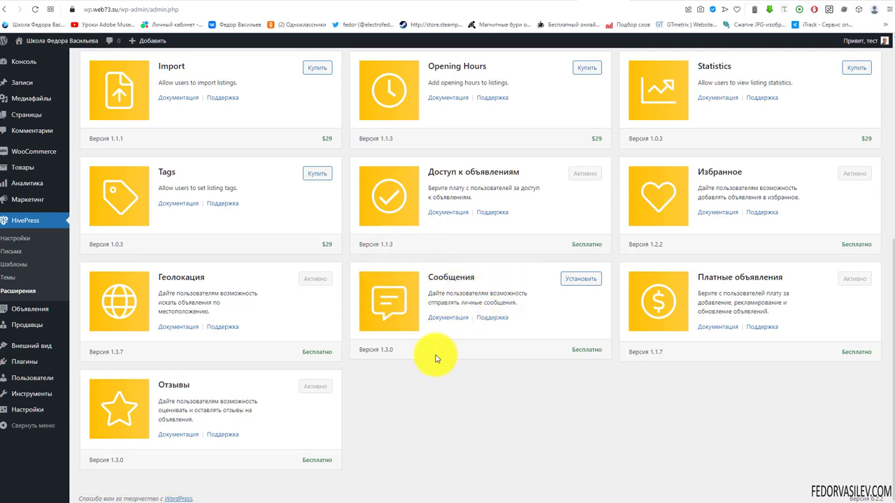
# Step: Install and activate the HivePress Сообщения messaging extension
pyautogui.click(576, 278)
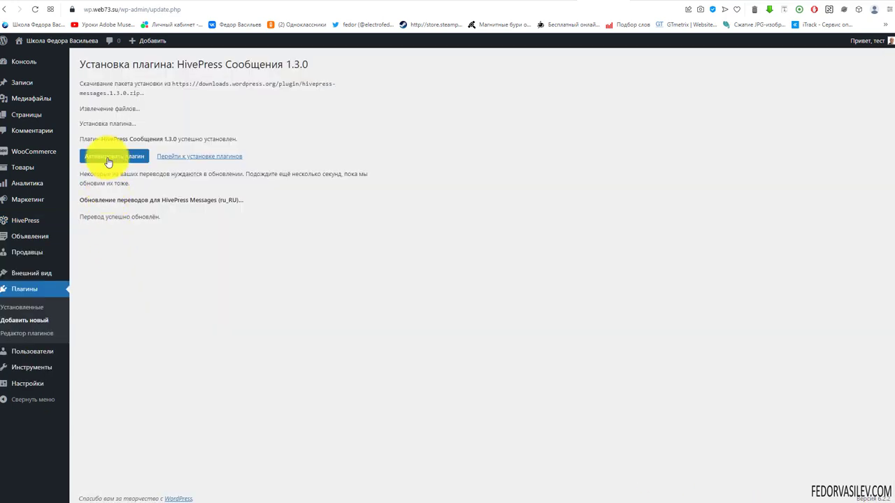
pyautogui.click(112, 155)
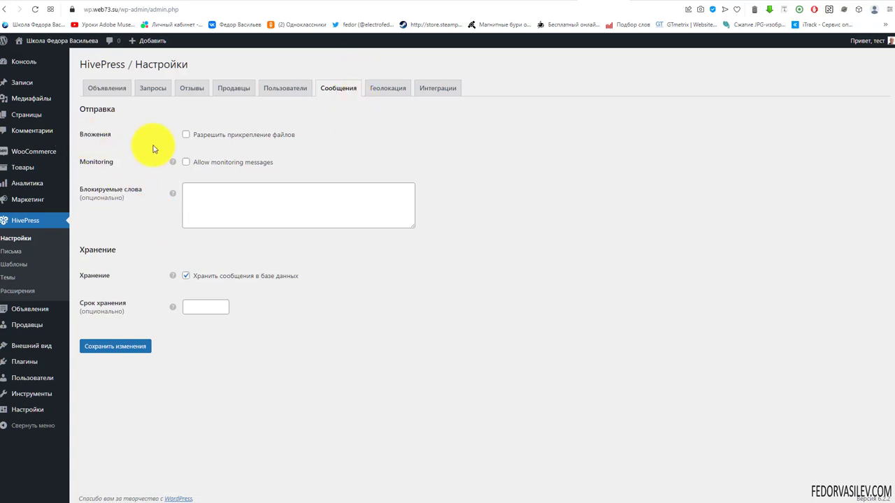
# Step: Allow message file attachments of types image/jpeg, image/png and video/webm
pyautogui.click(186, 134)
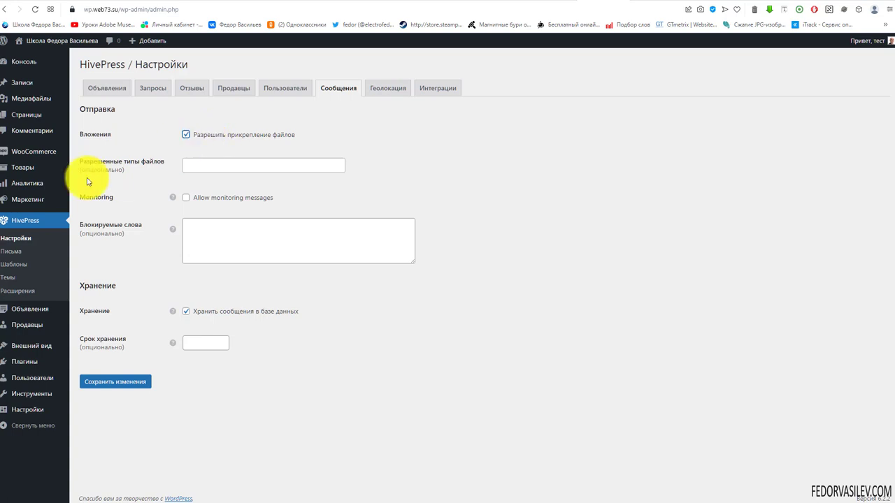
pyautogui.click(207, 163)
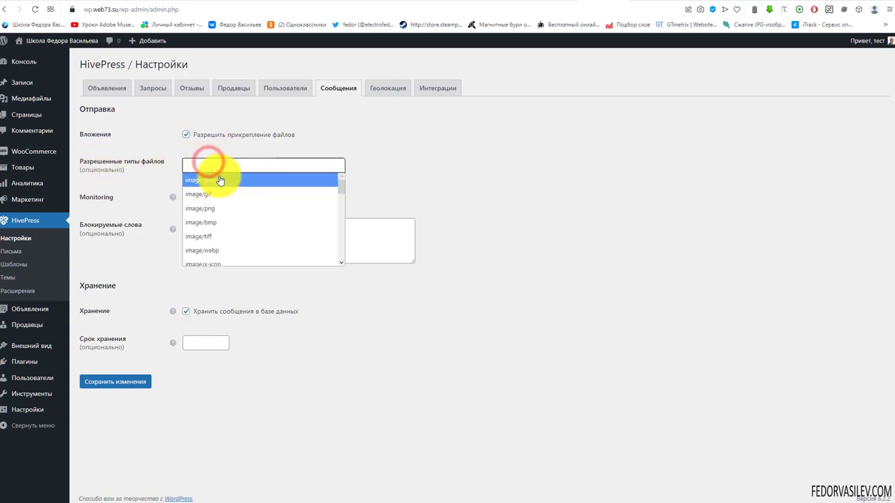
pyautogui.click(212, 187)
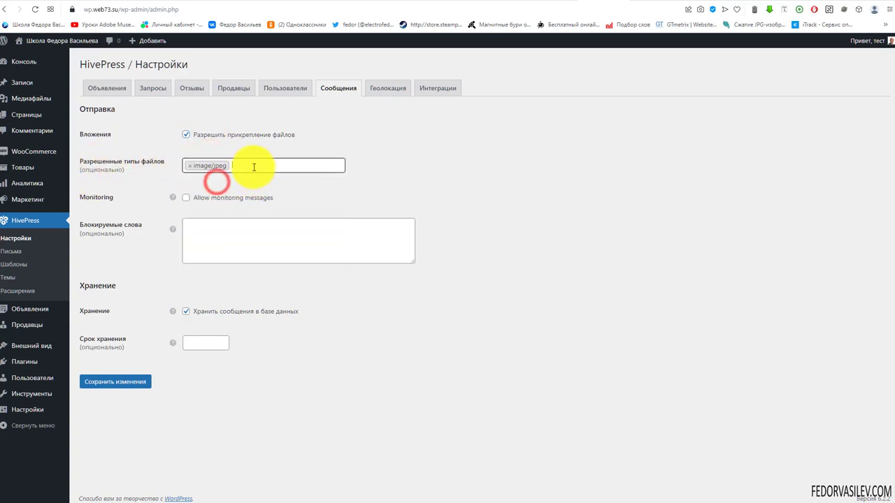
pyautogui.click(252, 165)
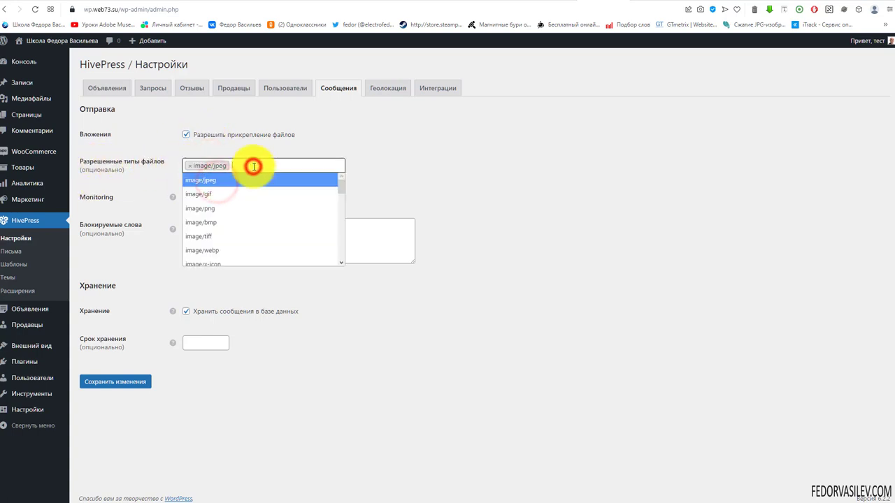
pyautogui.click(245, 211)
pyautogui.click(292, 165)
pyautogui.scroll(-5, 271, 210)
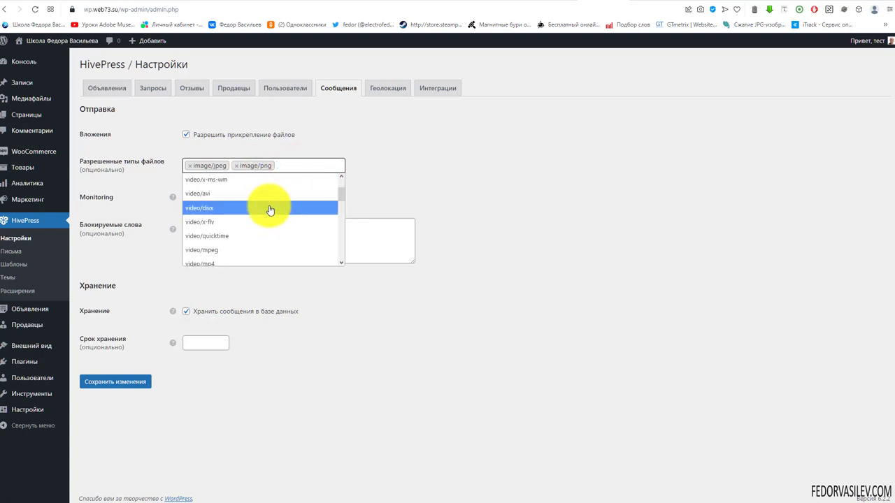
pyautogui.scroll(-2, 269, 210)
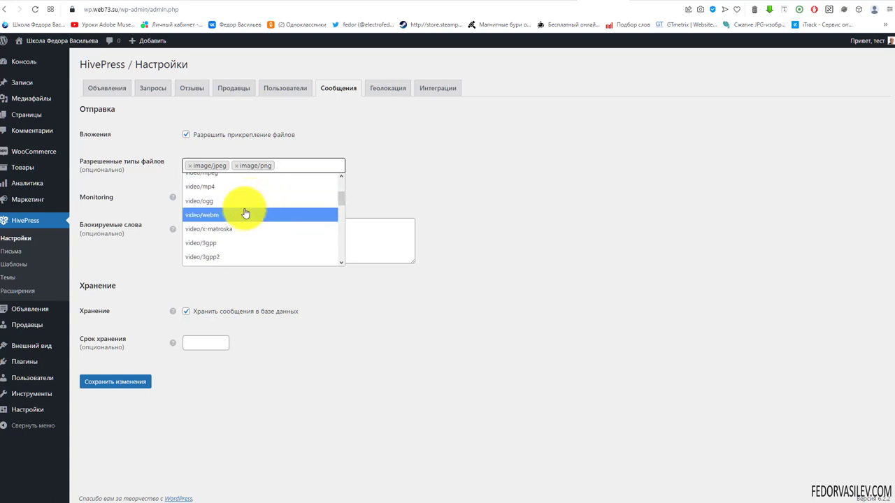
pyautogui.click(245, 214)
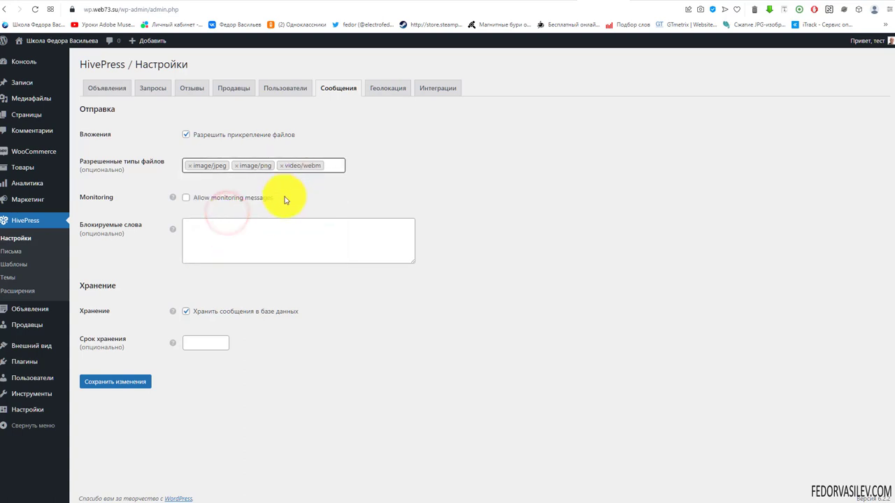
# Step: Enable message monitoring, uncheck 'Хранить сообщения в базе данных', and save the settings
pyautogui.click(187, 198)
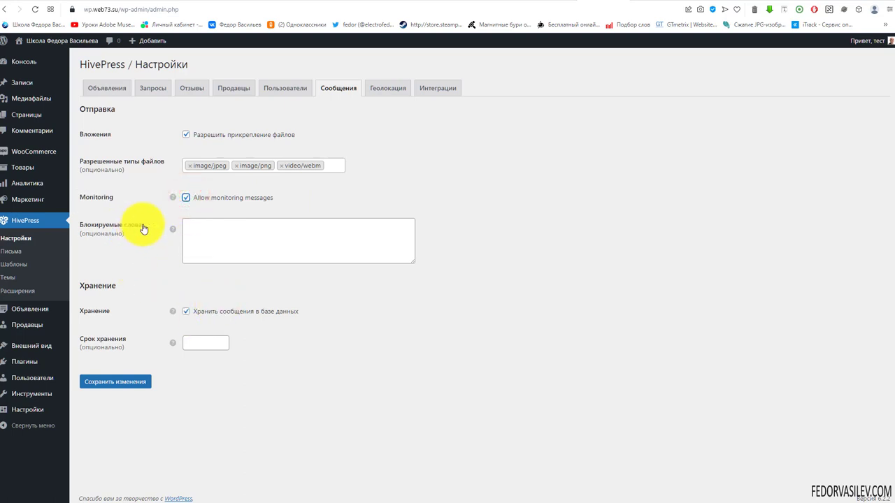
pyautogui.moveTo(173, 228)
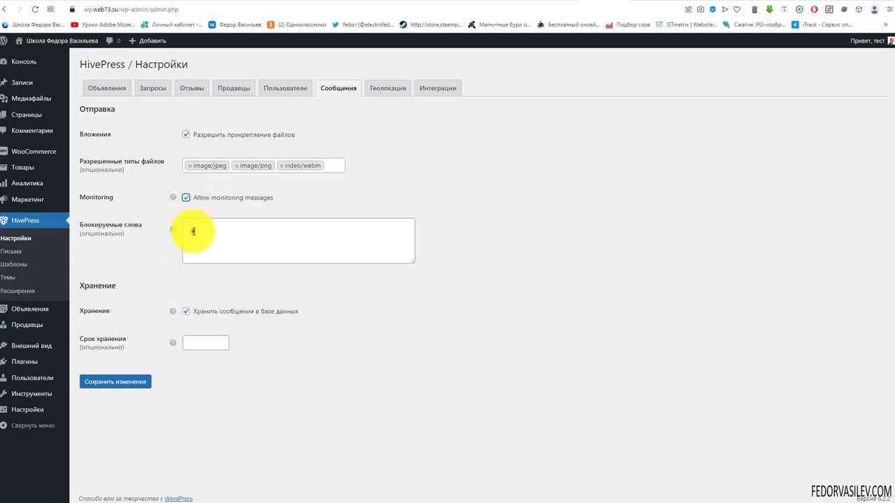
pyautogui.click(195, 233)
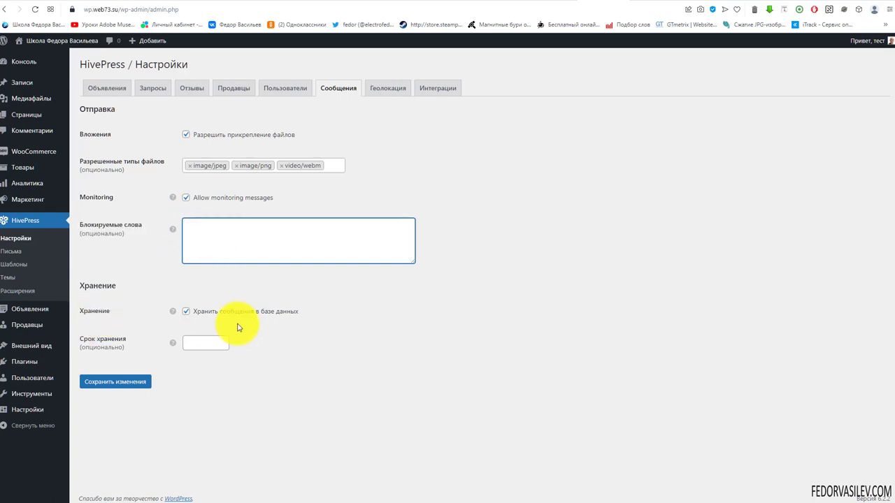
pyautogui.click(173, 313)
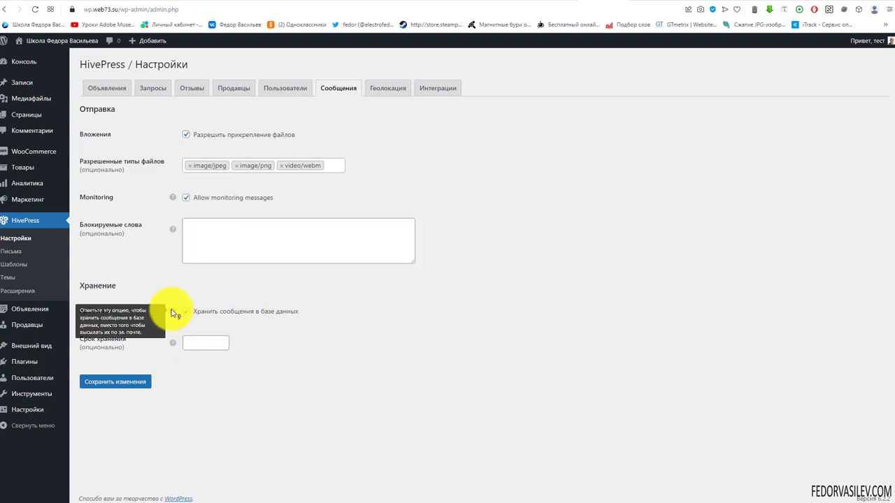
pyautogui.click(186, 313)
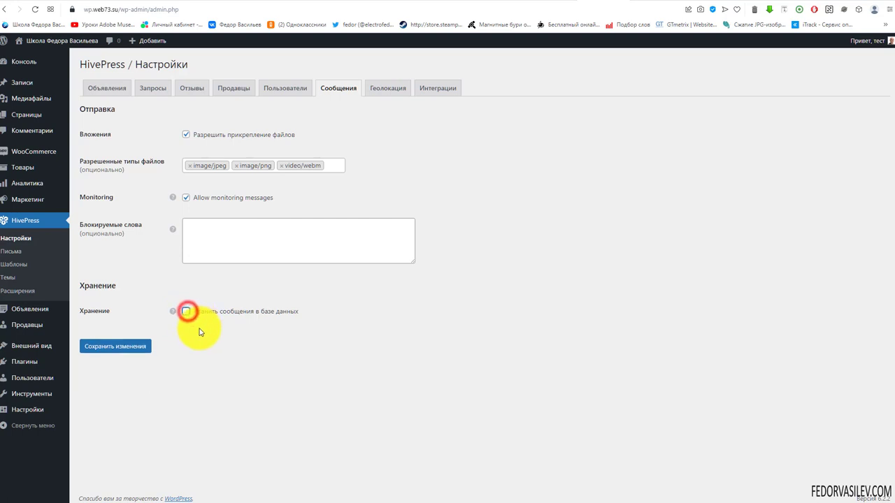
pyautogui.click(186, 313)
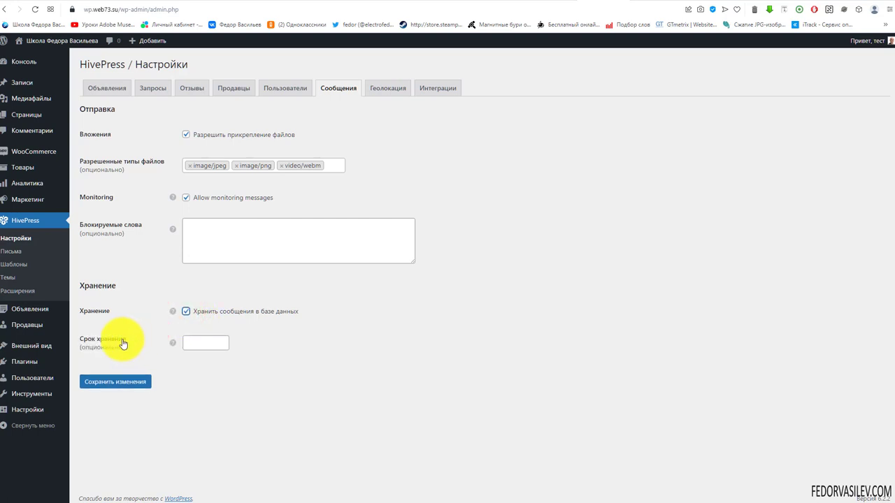
pyautogui.moveTo(176, 349)
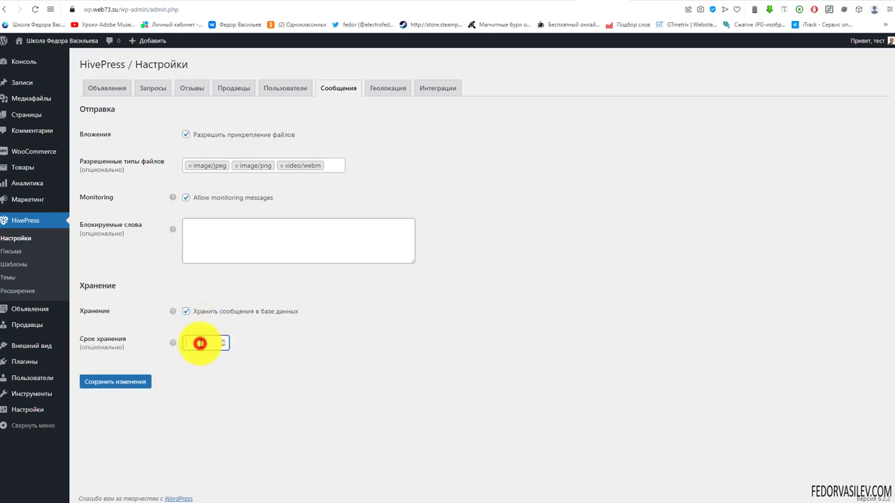
pyautogui.click(200, 343)
pyautogui.moveTo(175, 348)
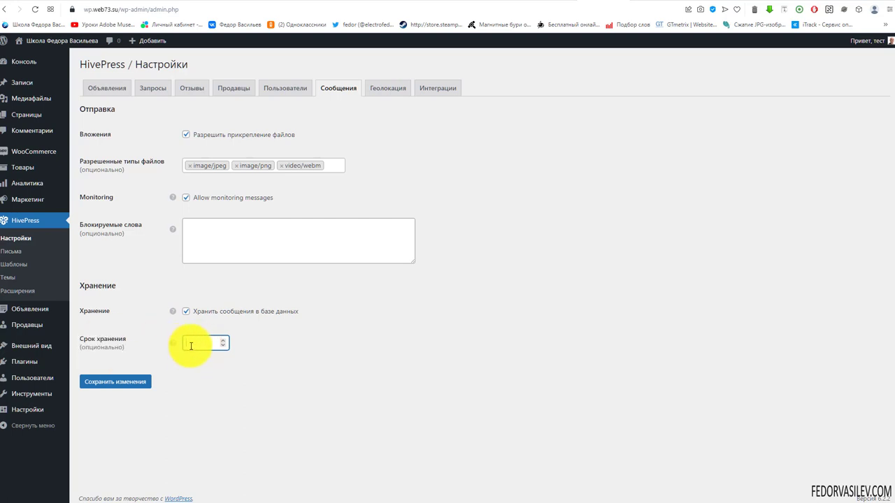
pyautogui.click(186, 311)
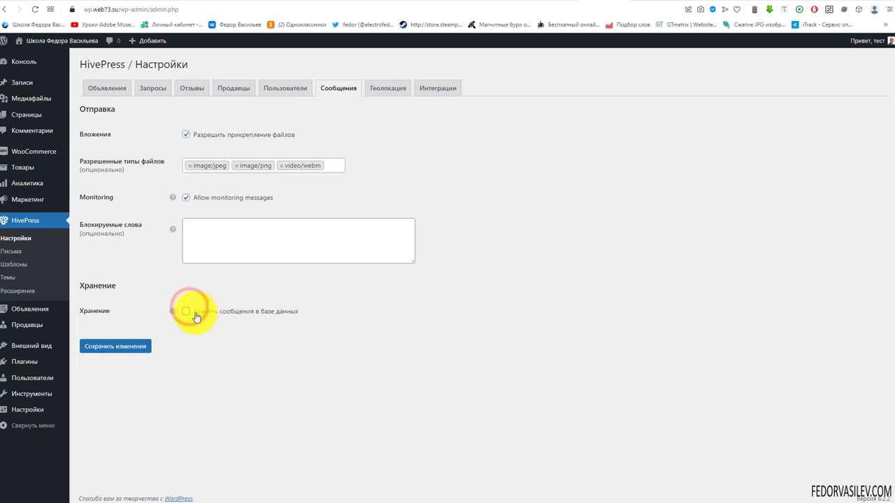
pyautogui.click(115, 346)
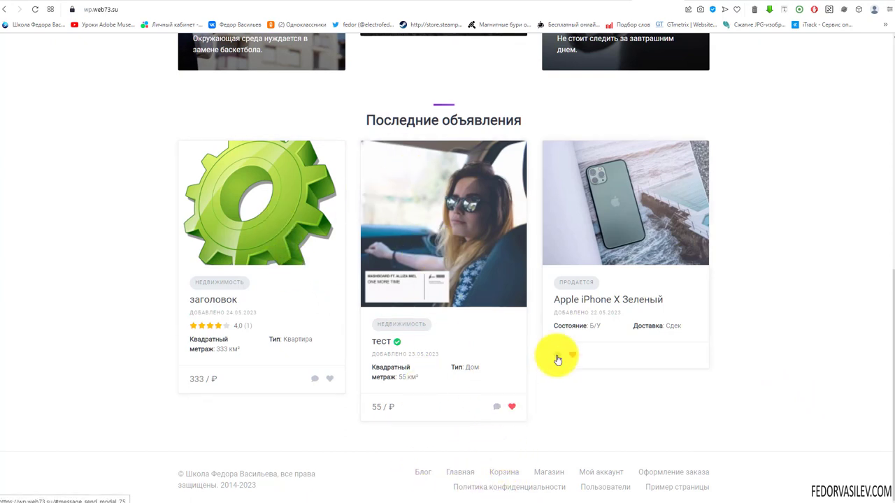
# Step: Go through the users directory to коля's seller profile and open his 'заголовок' listing
pyautogui.click(496, 406)
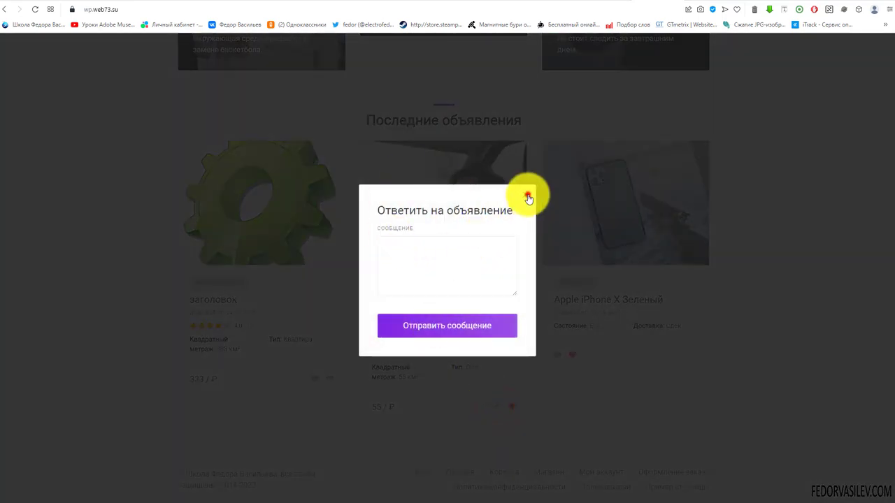
pyautogui.click(528, 198)
pyautogui.click(634, 55)
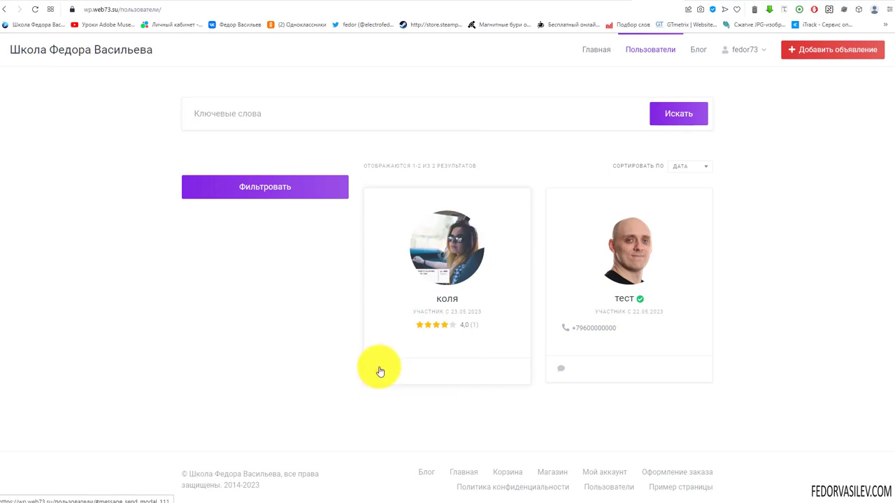
pyautogui.click(378, 369)
pyautogui.click(525, 194)
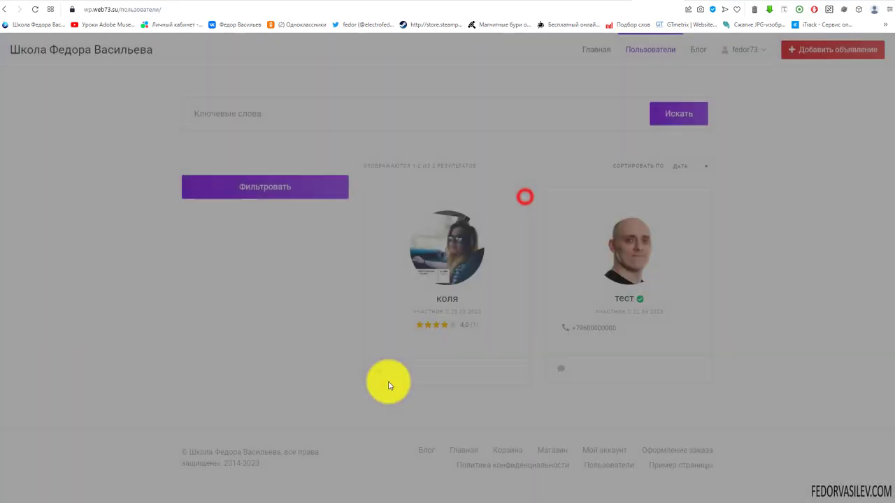
pyautogui.click(440, 254)
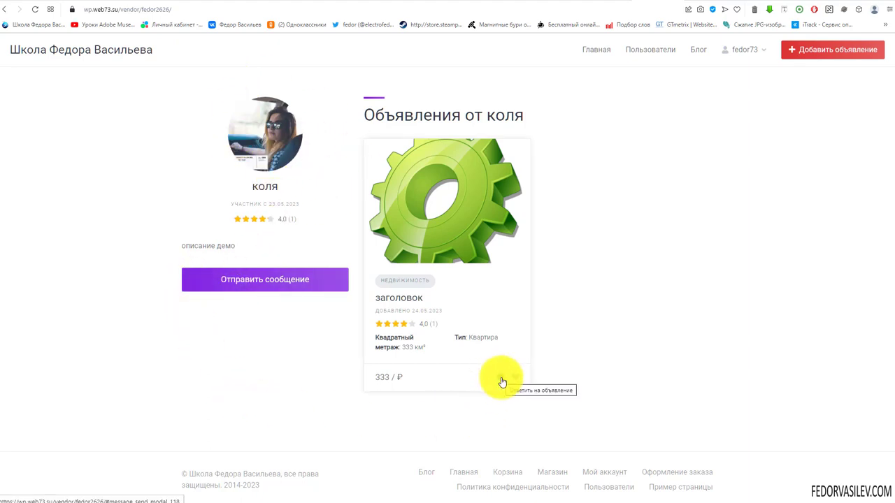
pyautogui.click(422, 173)
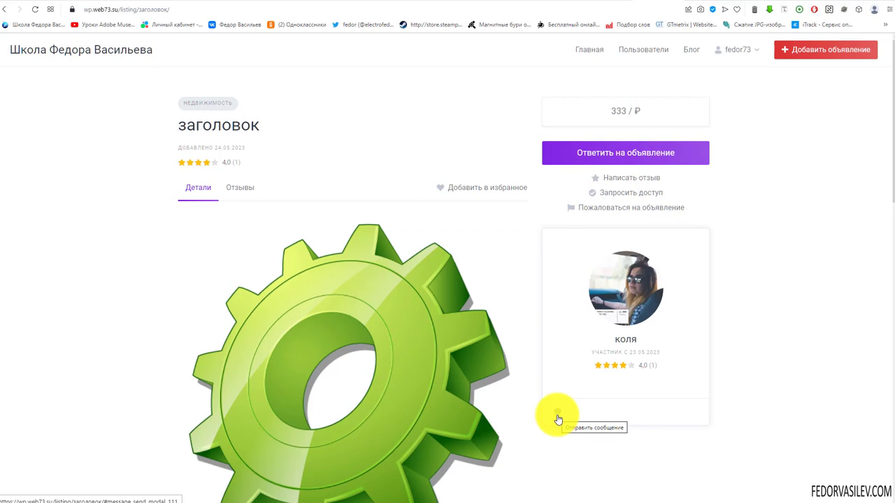
# Step: Send the message 'демо' to the seller from the listing's seller card
pyautogui.scroll(-9, 557, 417)
pyautogui.scroll(8, 384, 346)
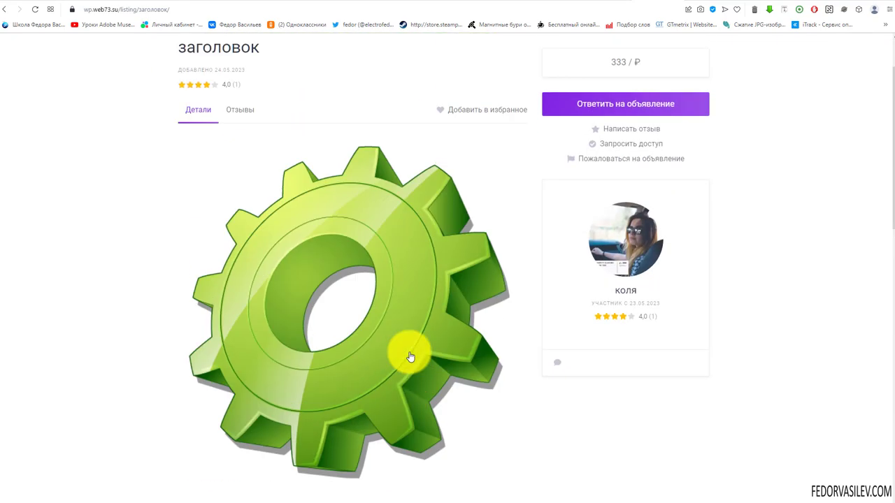
pyautogui.scroll(-3, 411, 357)
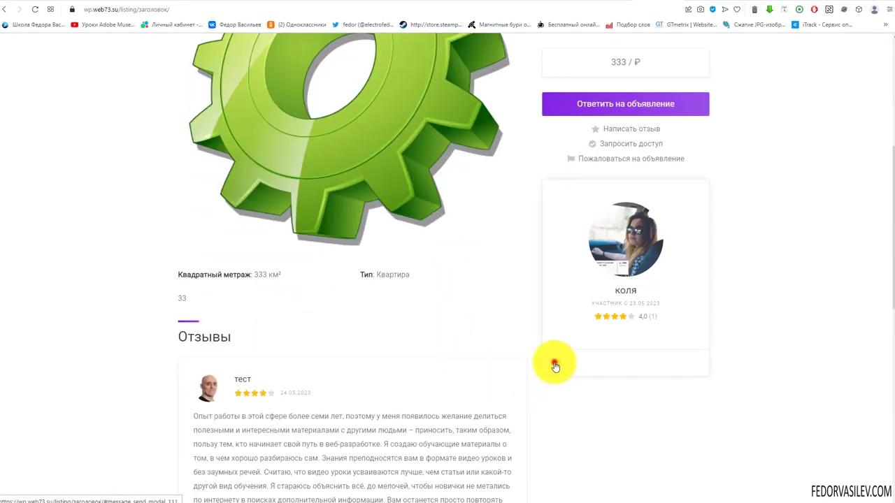
pyautogui.click(554, 365)
pyautogui.click(417, 244)
pyautogui.write('демо')
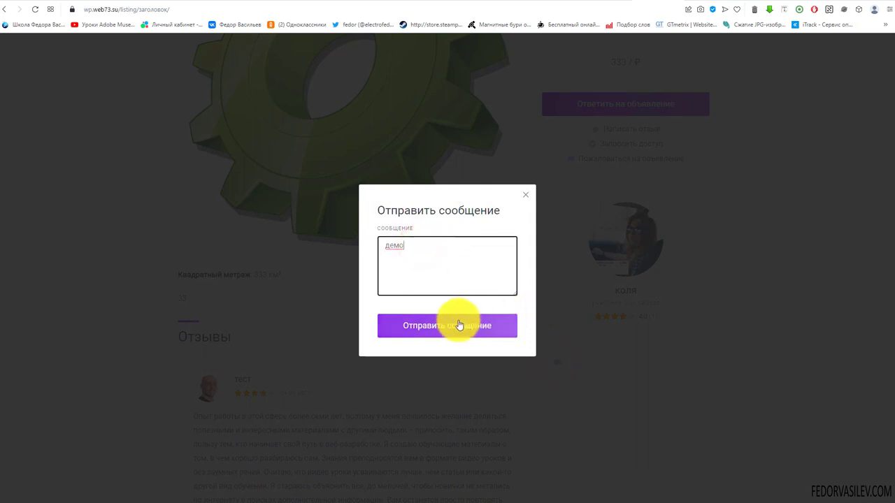
pyautogui.click(460, 326)
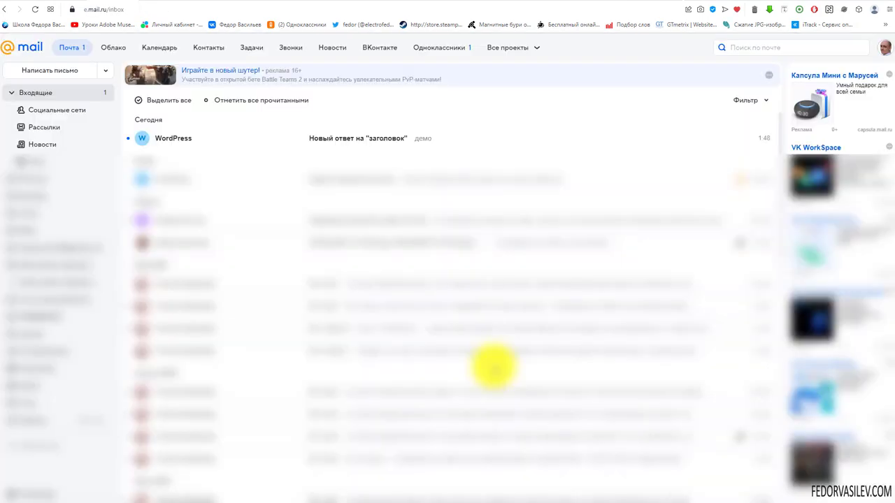
# Step: Open the 'Новый ответ на "заголовок"' email and select the 'демо' message text
pyautogui.click(335, 141)
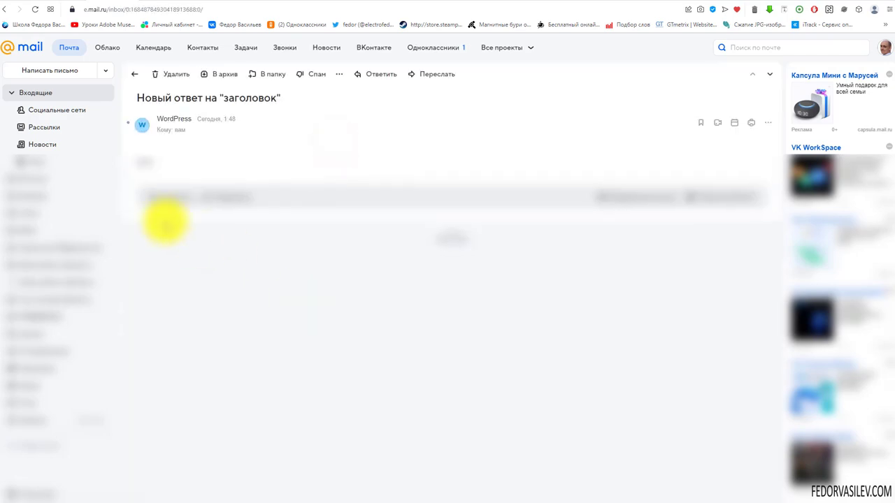
pyautogui.doubleClick(155, 165)
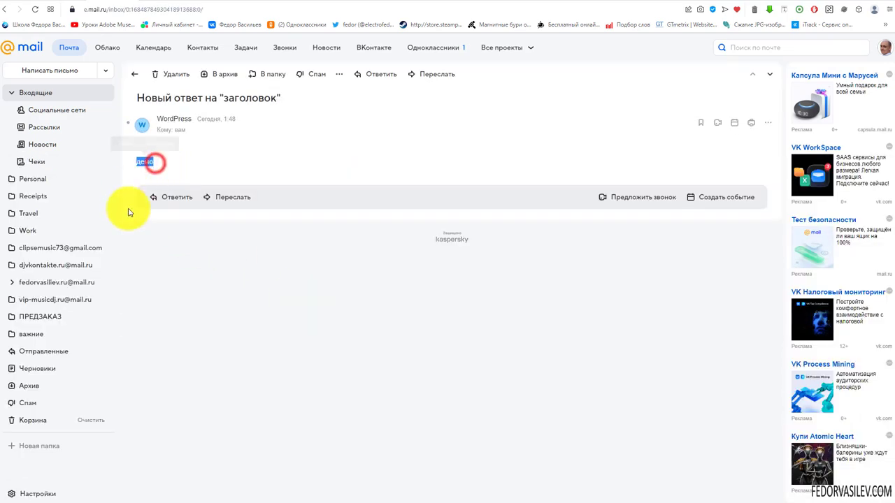
pyautogui.click(167, 176)
pyautogui.doubleClick(239, 99)
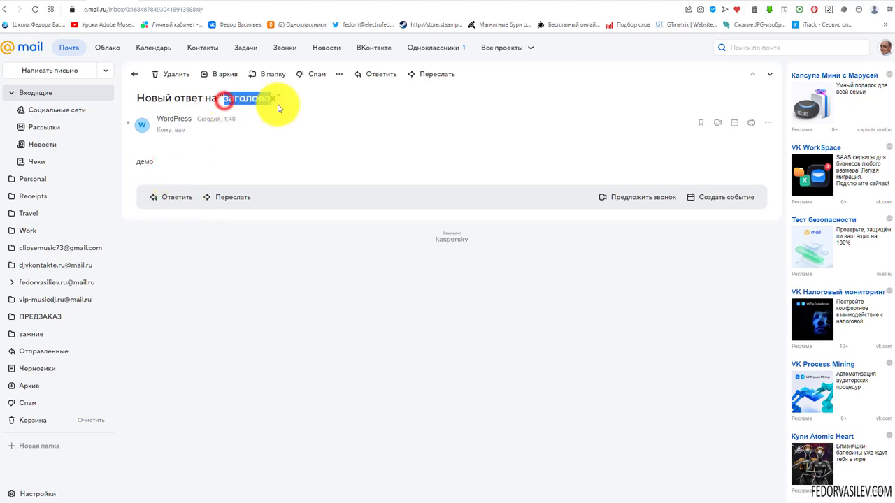
pyautogui.click(199, 158)
pyautogui.moveTo(160, 158); pyautogui.dragTo(136, 160)
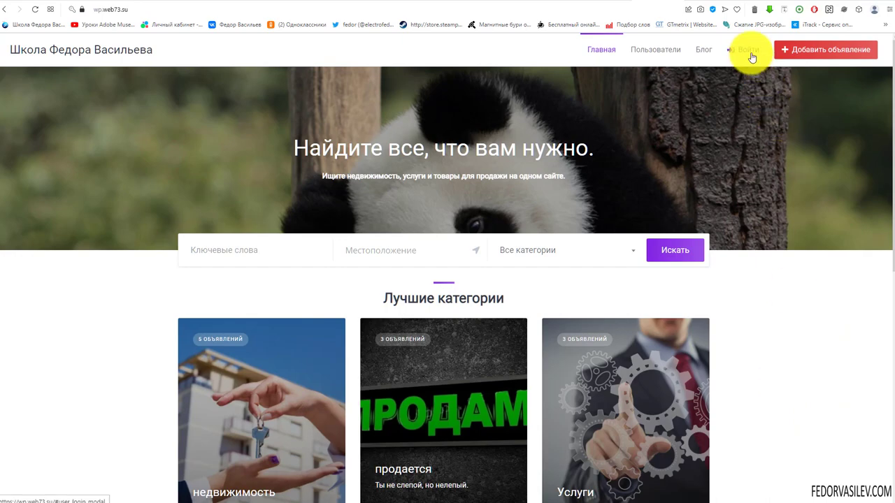
# Step: Log in, view the заголовок listing, then go back to the HivePress Сообщения admin settings
pyautogui.click(752, 57)
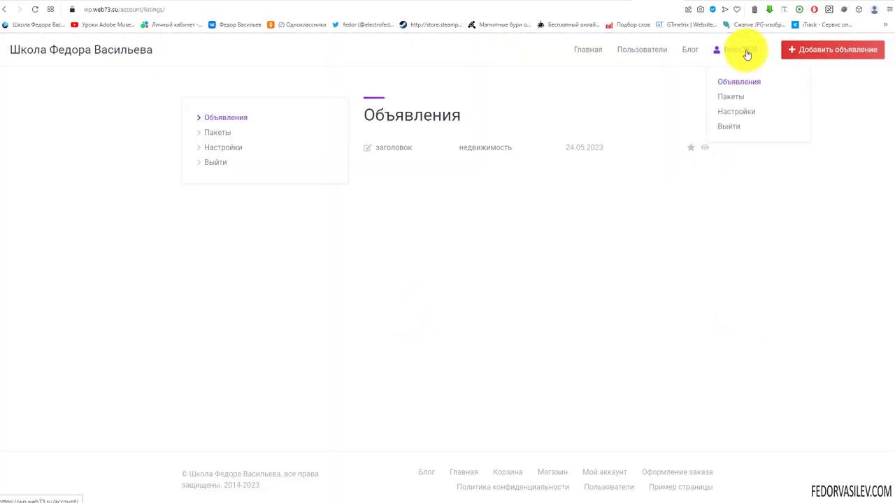
pyautogui.click(705, 148)
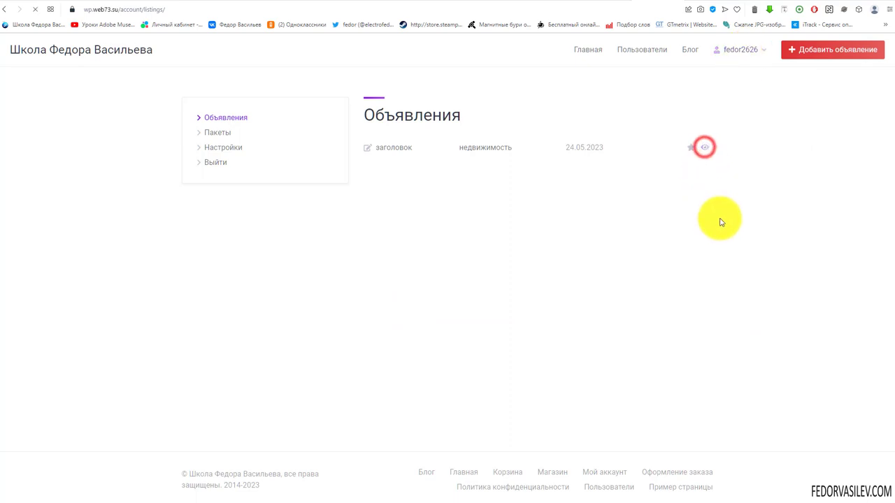
pyautogui.click(595, 2)
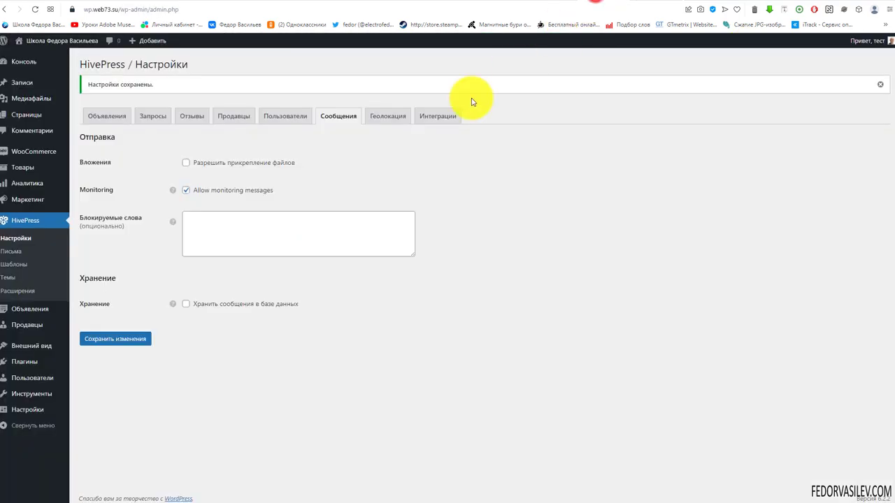
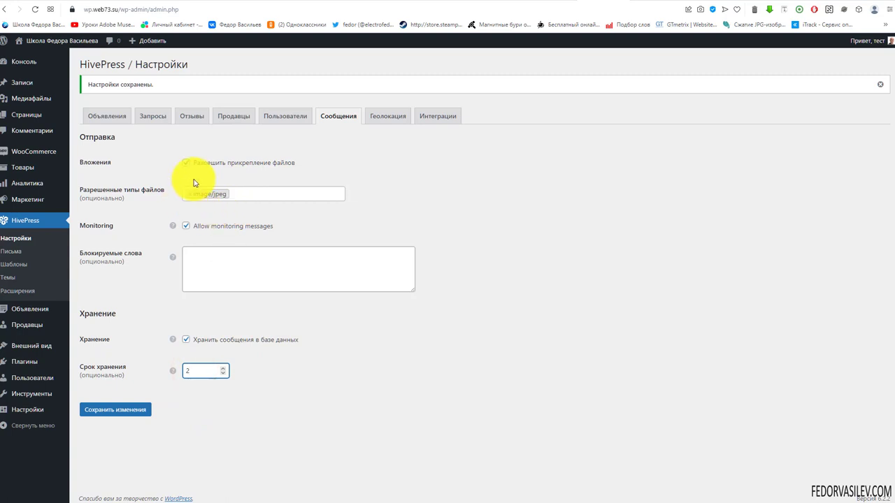
# Step: Message the заголовок listing's author through 'Ответить на объявление' with Folder.jpg attached
pyautogui.click(651, 3)
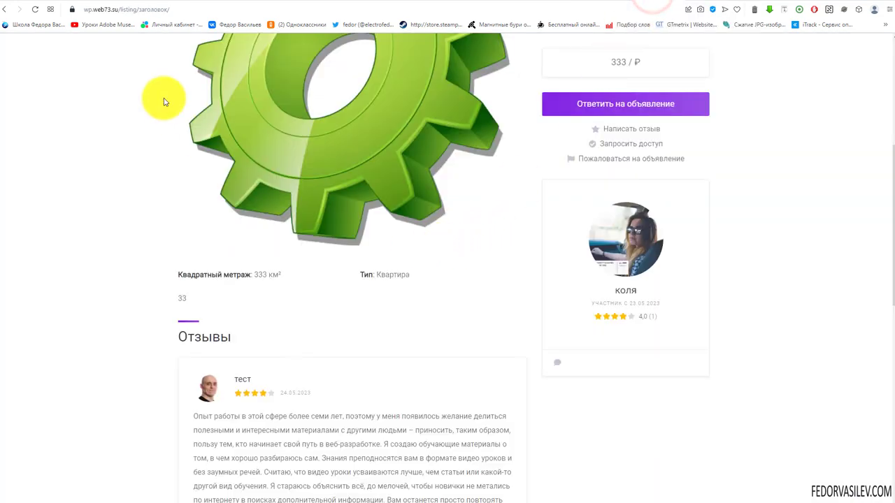
pyautogui.click(35, 10)
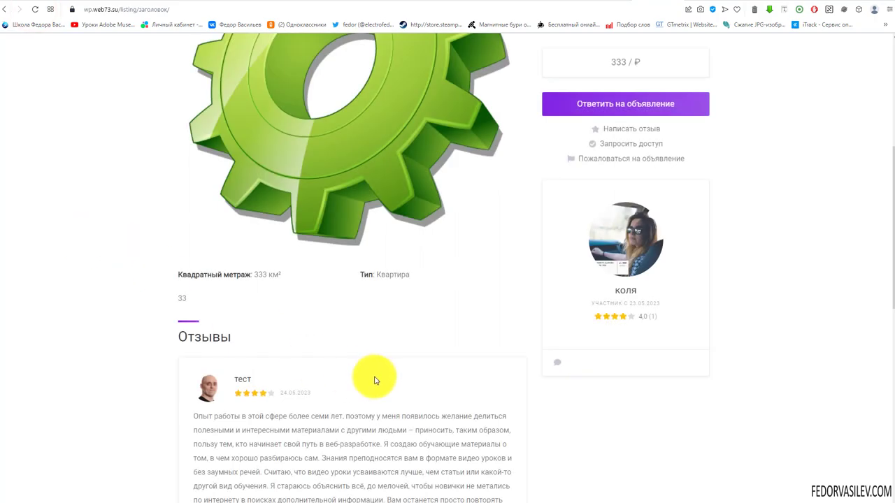
pyautogui.scroll(-3, 278, 258)
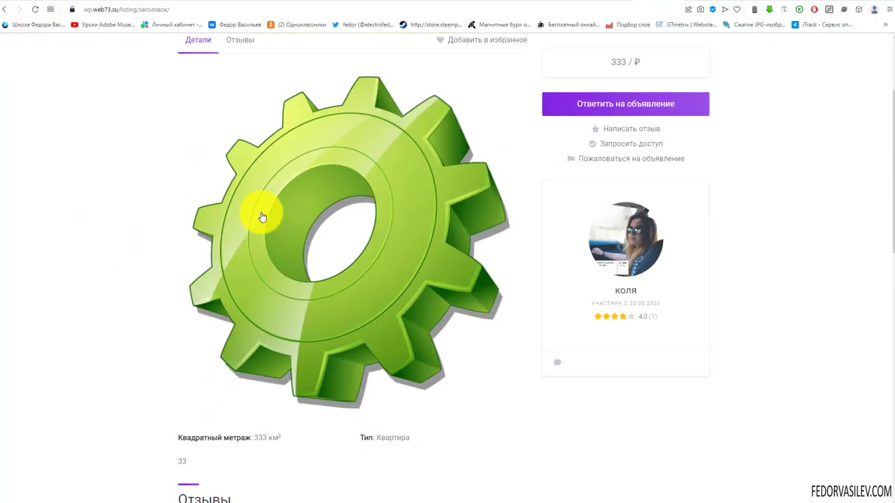
pyautogui.click(556, 365)
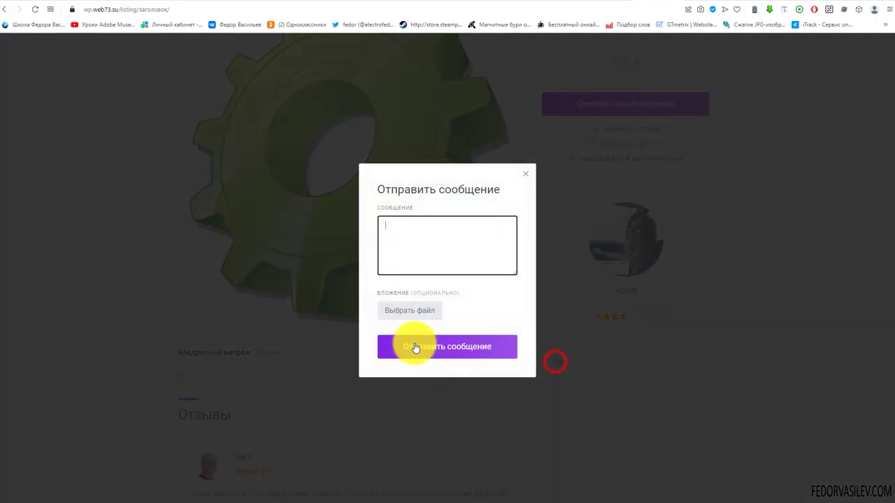
pyautogui.click(417, 230)
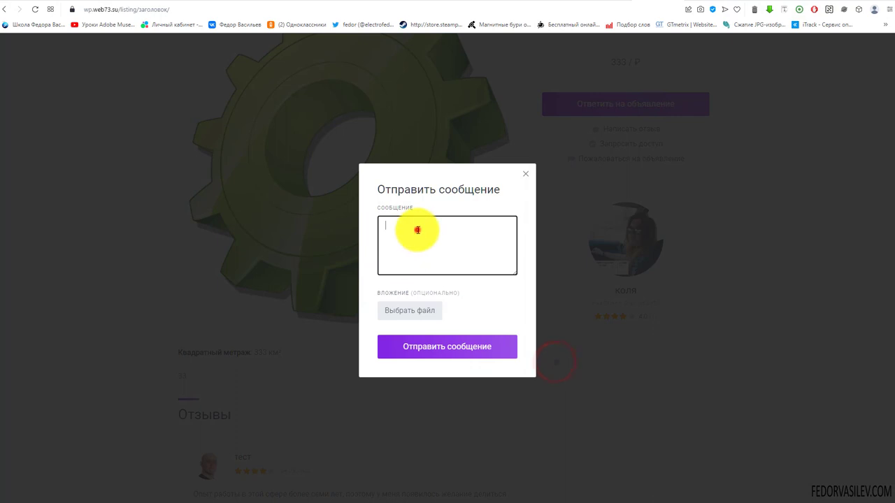
pyautogui.click(407, 315)
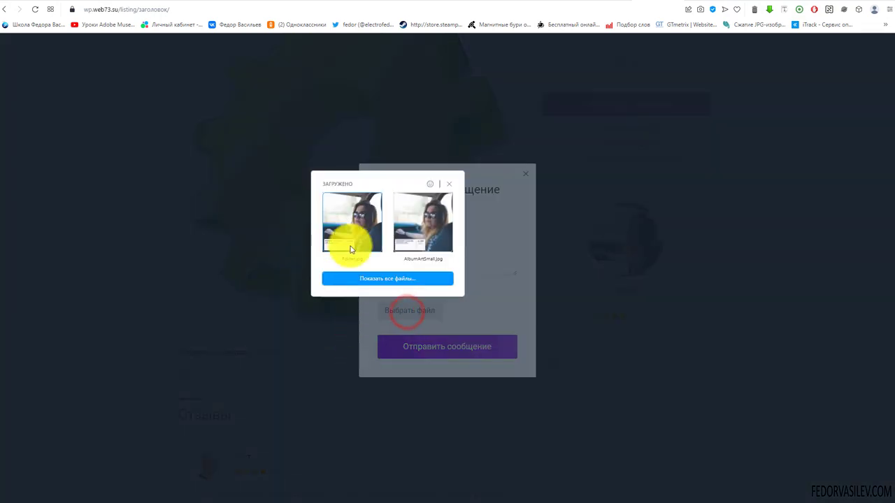
pyautogui.click(353, 225)
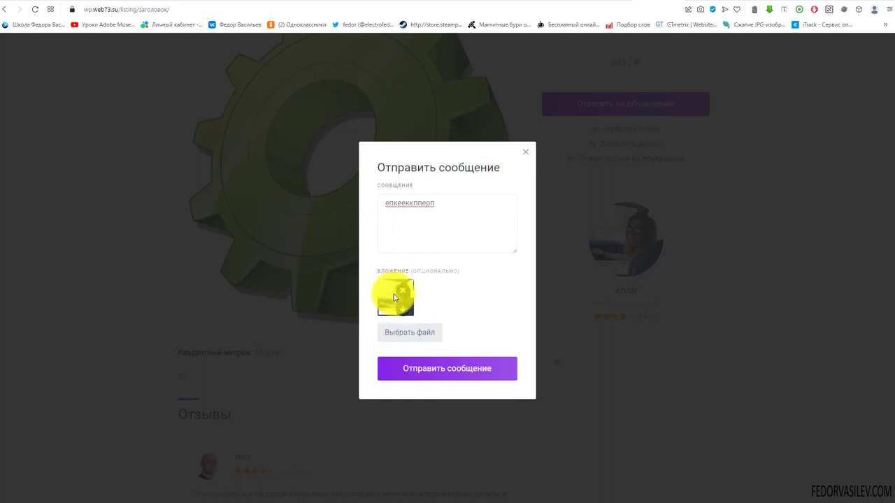
pyautogui.click(412, 371)
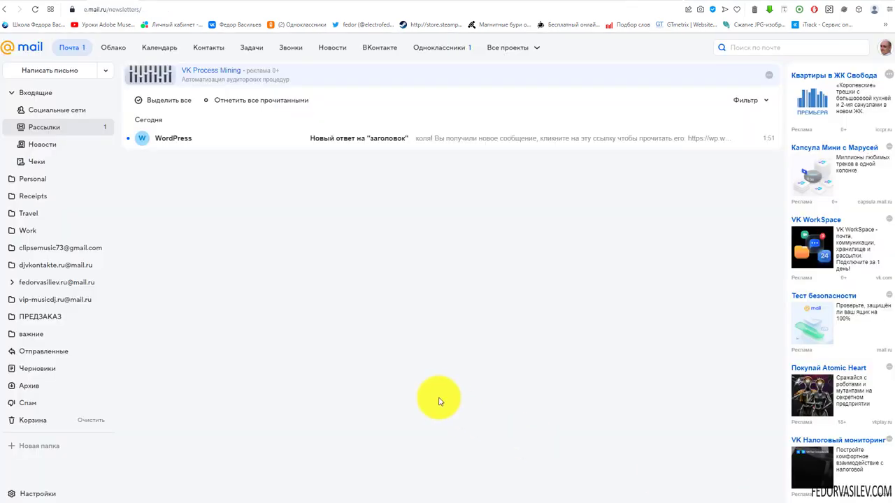
# Step: Open the WordPress e-mail 'Новый ответ на "заголовок"' in the Рассылки folder
pyautogui.click(349, 140)
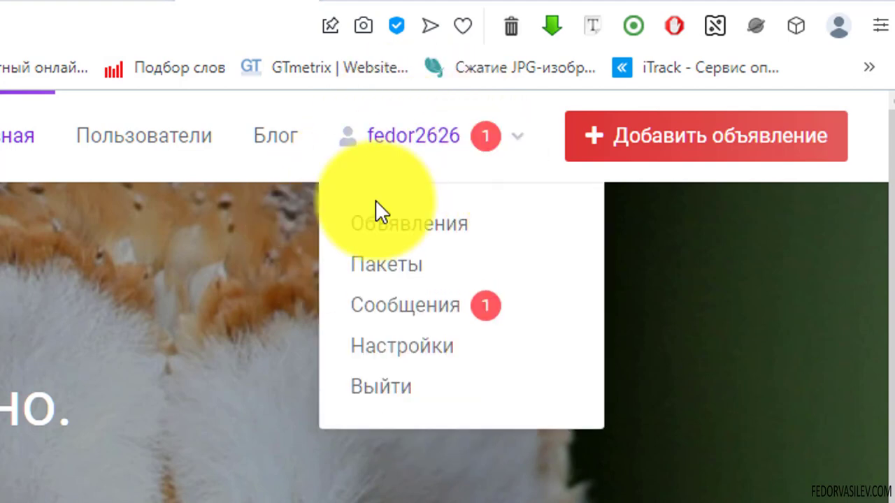
# Step: Open the заголовок conversation in Сообщения and view the attached Folder-geermr.jpg image
pyautogui.moveTo(489, 157)
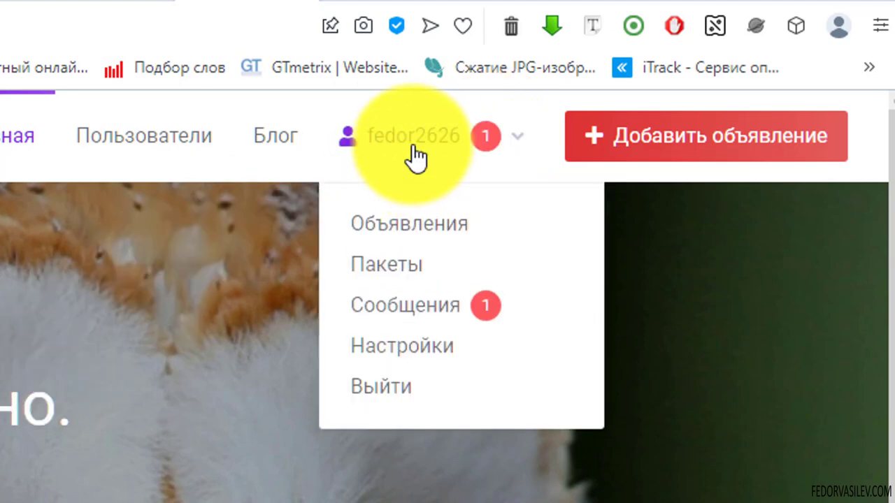
pyautogui.click(415, 307)
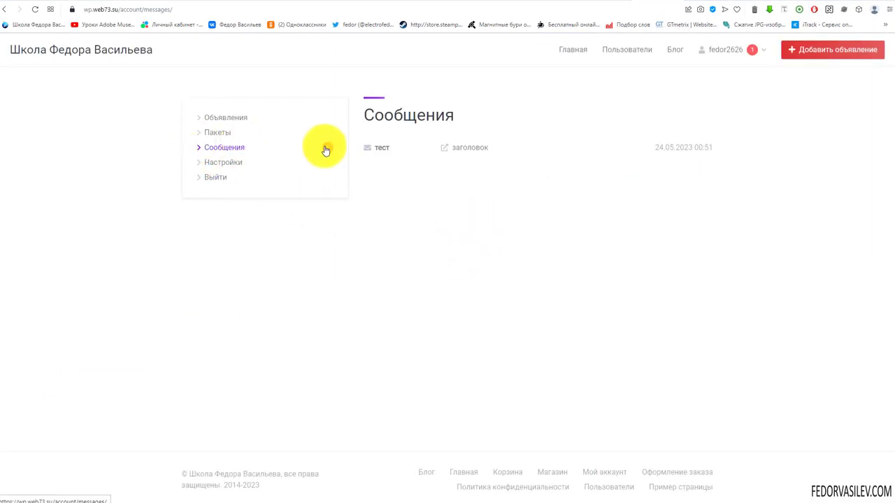
pyautogui.click(384, 152)
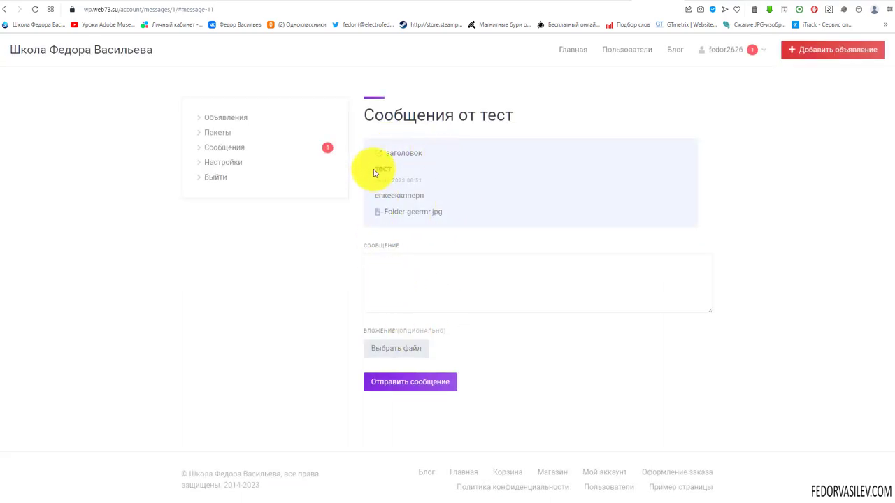
pyautogui.moveTo(376, 195); pyautogui.dragTo(426, 195)
pyautogui.click(423, 273)
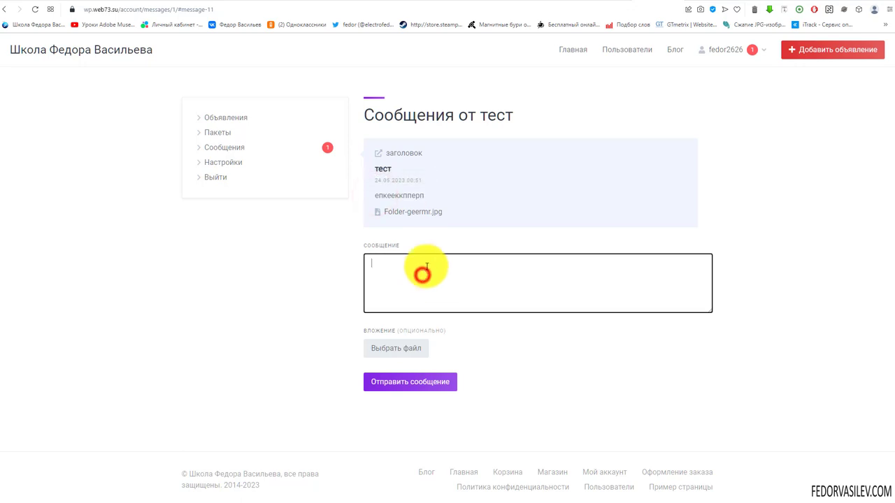
pyautogui.click(428, 211)
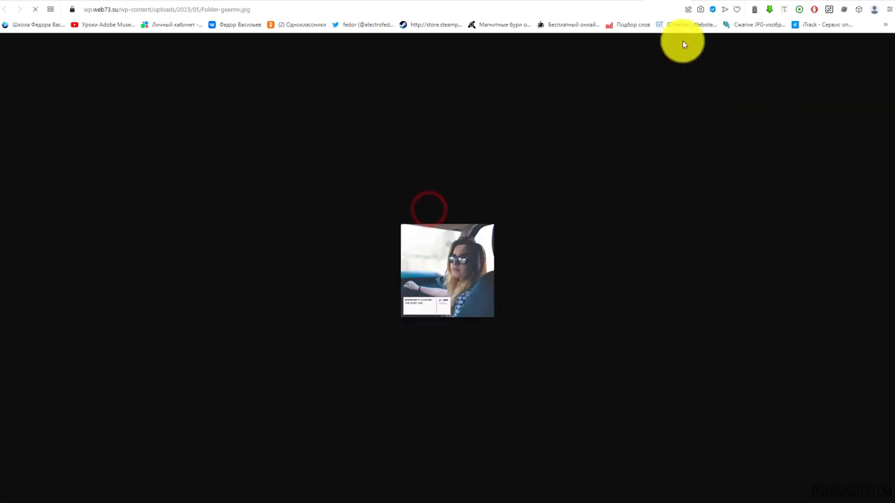
pyautogui.hotkey('alt', 'Left')
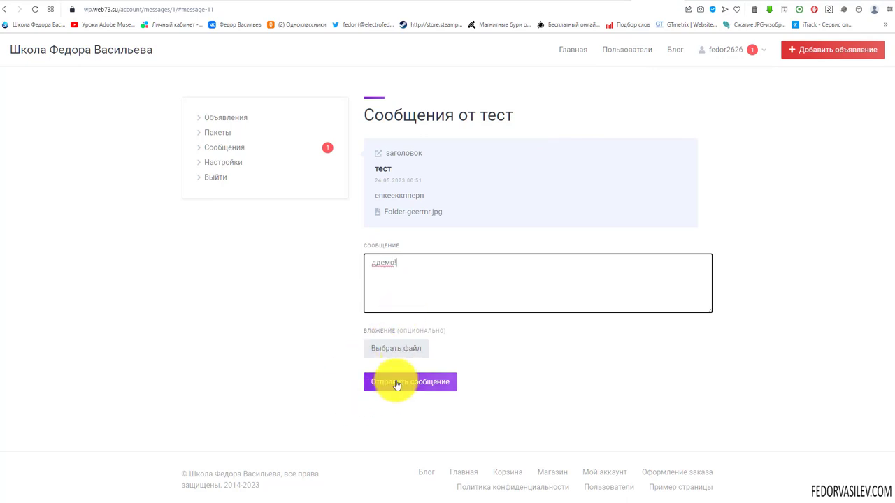
# Step: Send the reply 'ддемо!' in the conversation
pyautogui.click(396, 381)
pyautogui.click(35, 9)
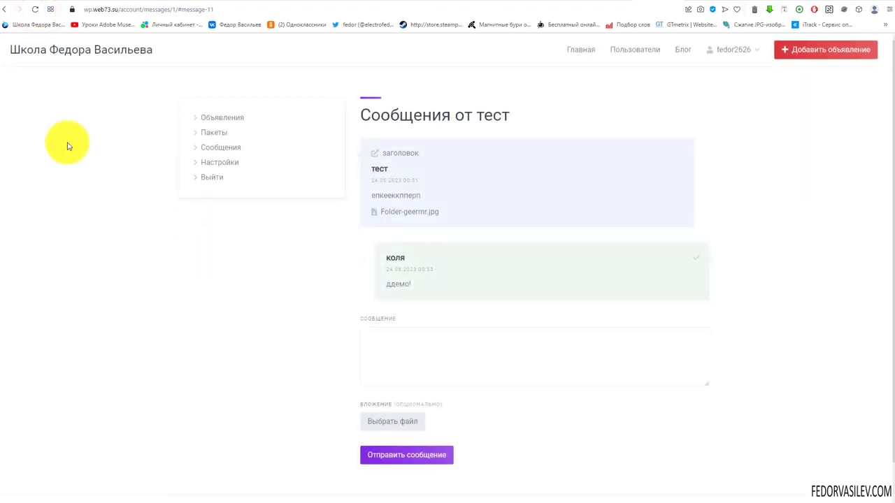
pyautogui.doubleClick(395, 283)
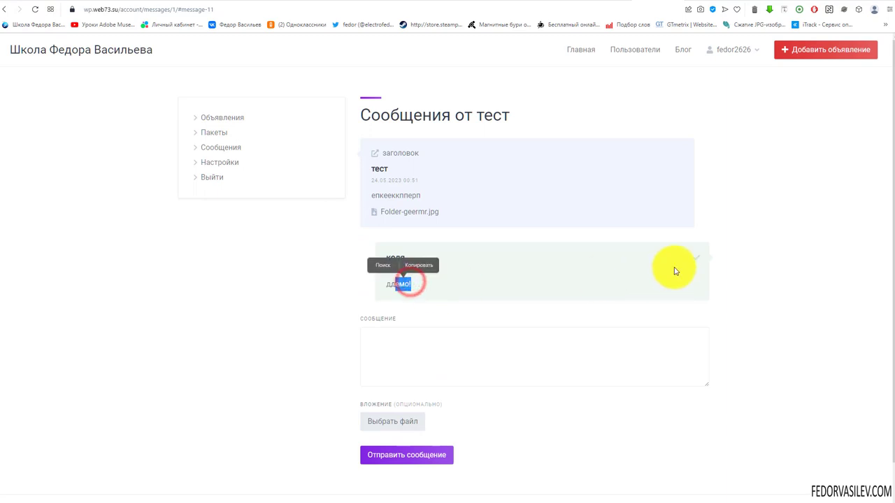
pyautogui.click(638, 271)
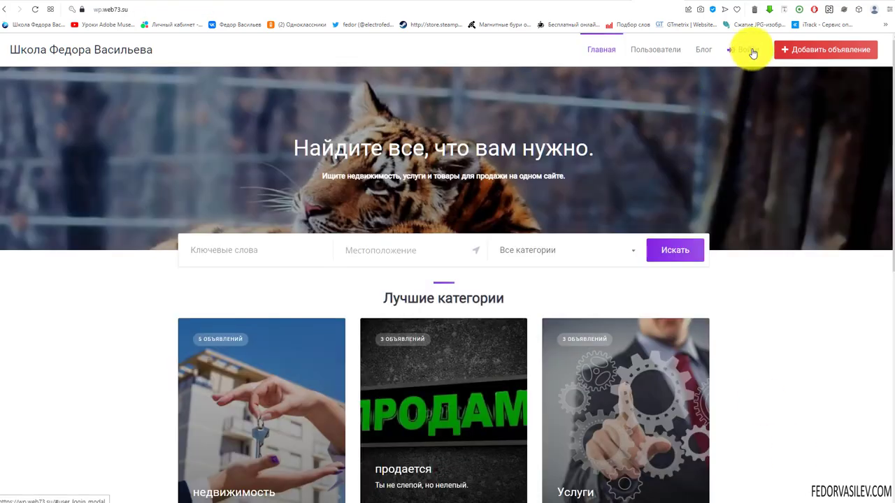
# Step: Sign in with the second account and open its заголовок conversation in Сообщения
pyautogui.click(753, 53)
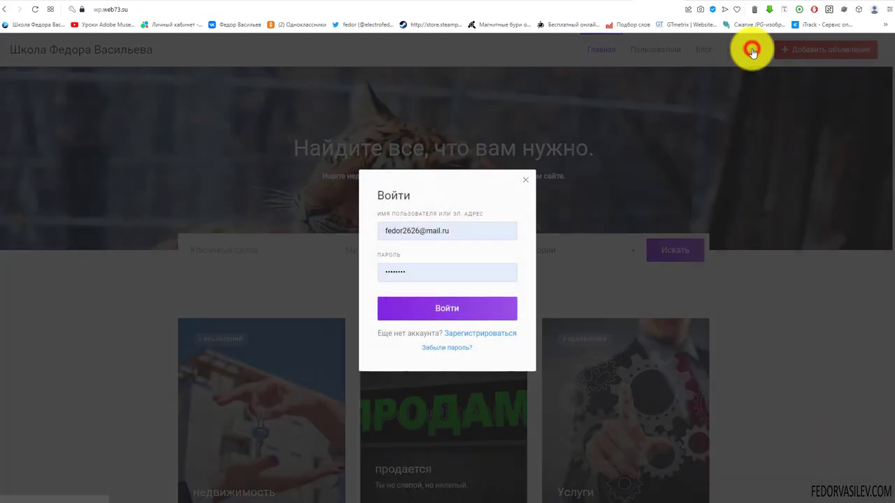
pyautogui.click(467, 222)
pyautogui.press('Return')
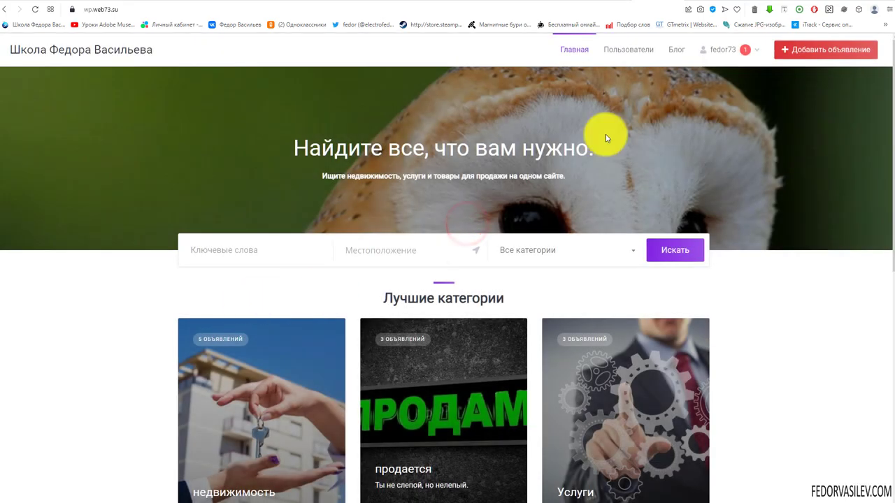
pyautogui.moveTo(743, 57)
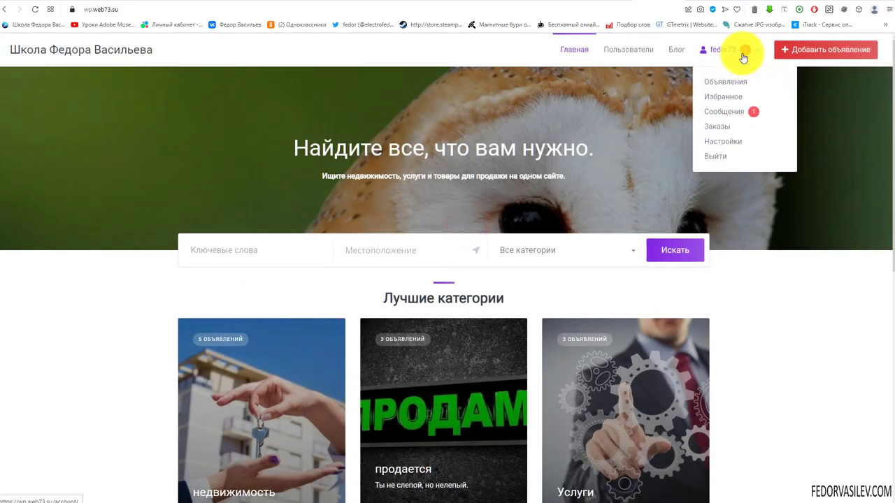
pyautogui.click(753, 114)
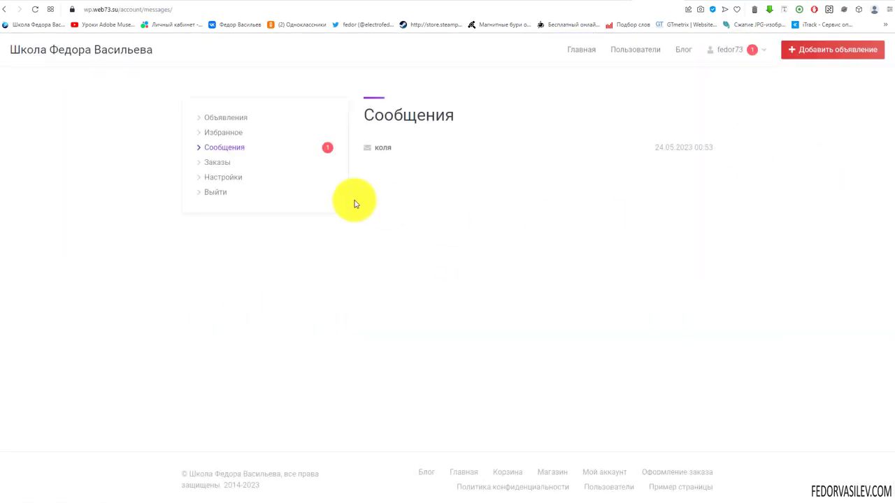
pyautogui.click(326, 146)
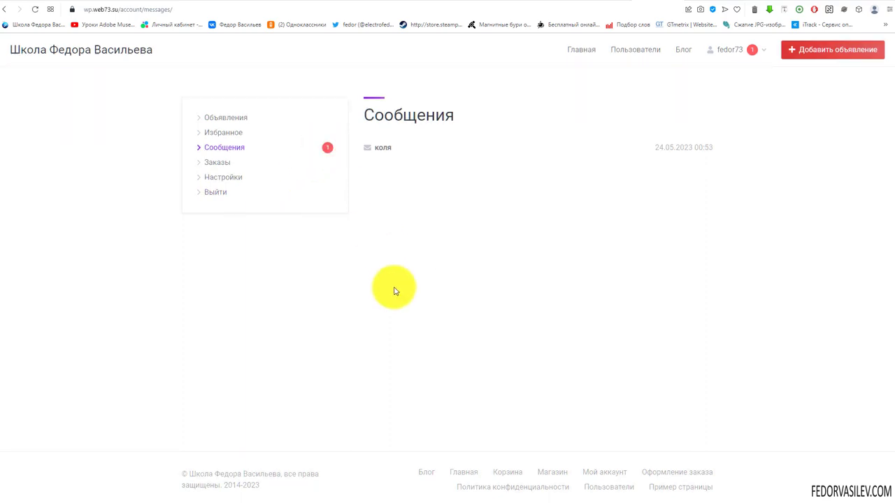
pyautogui.click(379, 147)
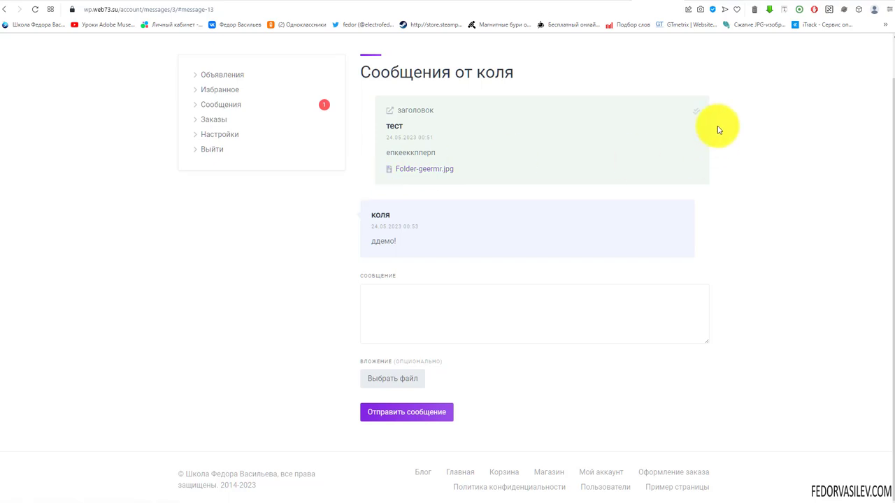
# Step: Write and send a reply in that conversation
pyautogui.click(415, 330)
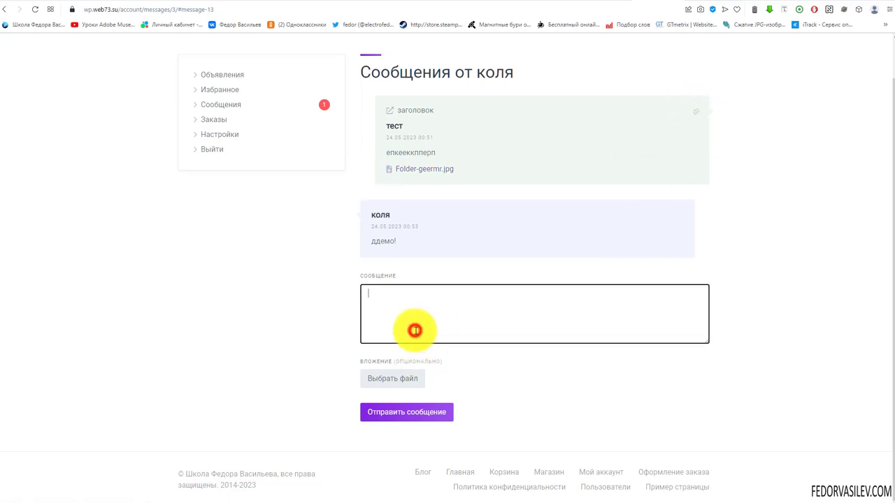
pyautogui.write('тест')
pyautogui.click(396, 412)
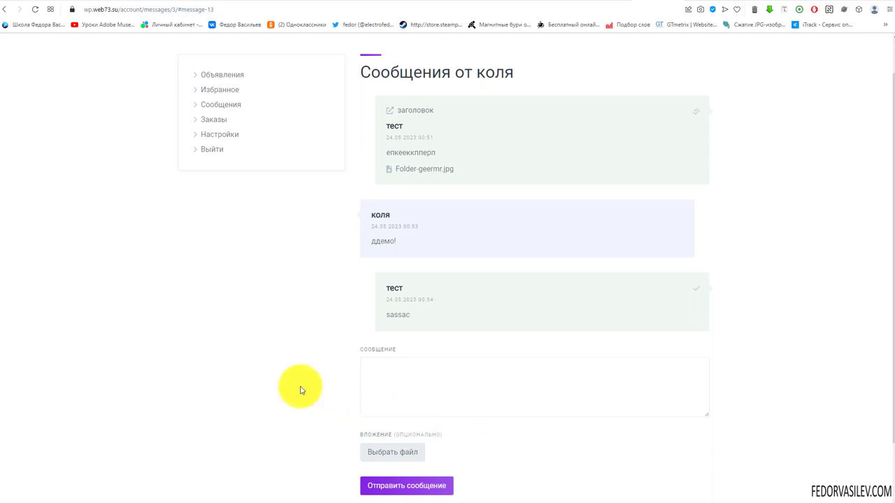
pyautogui.scroll(-1, 269, 369)
pyautogui.scroll(3, 270, 368)
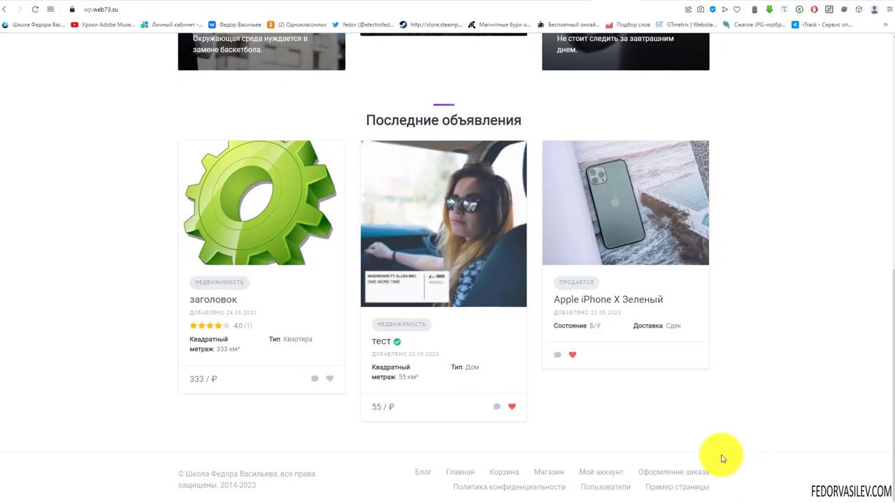
# Step: Inspect the home page footer links, then go to the admin Внешний вид > Меню editor
pyautogui.moveTo(408, 470)
pyautogui.mouseDown()
pyautogui.moveTo(504, 487)
pyautogui.moveTo(725, 485)
pyautogui.mouseUp()
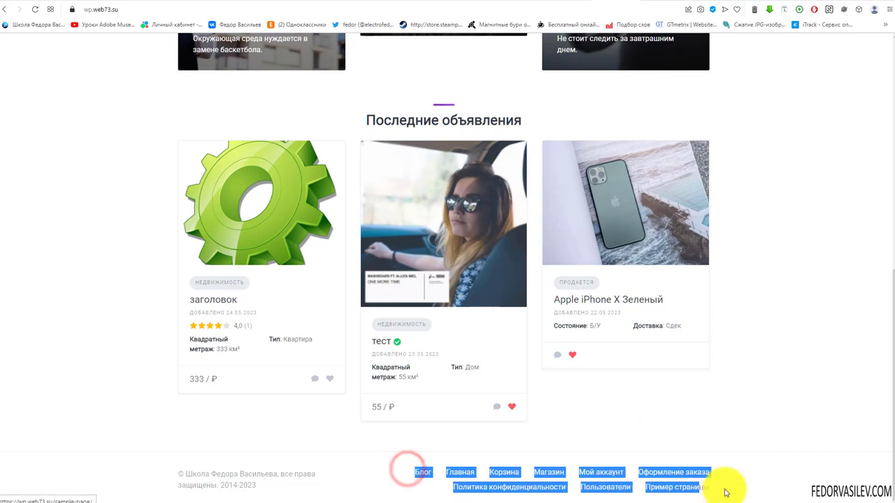
pyautogui.click(765, 480)
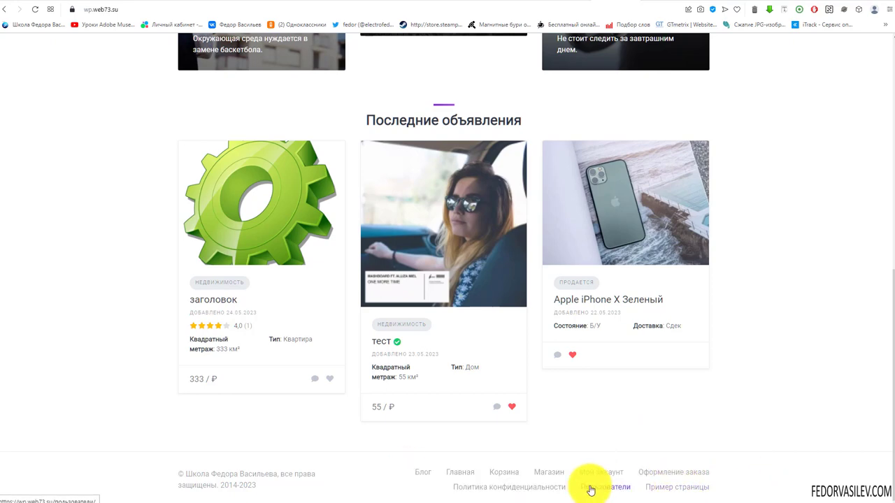
pyautogui.click(457, 473)
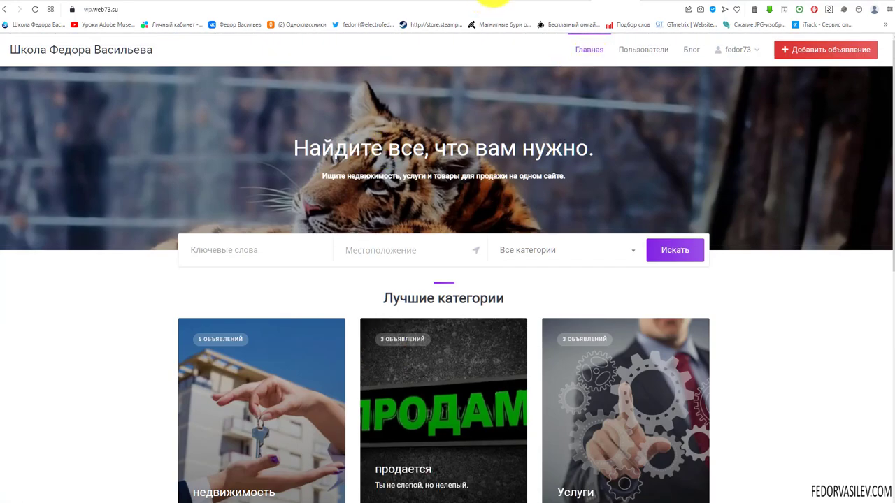
pyautogui.click(552, 1)
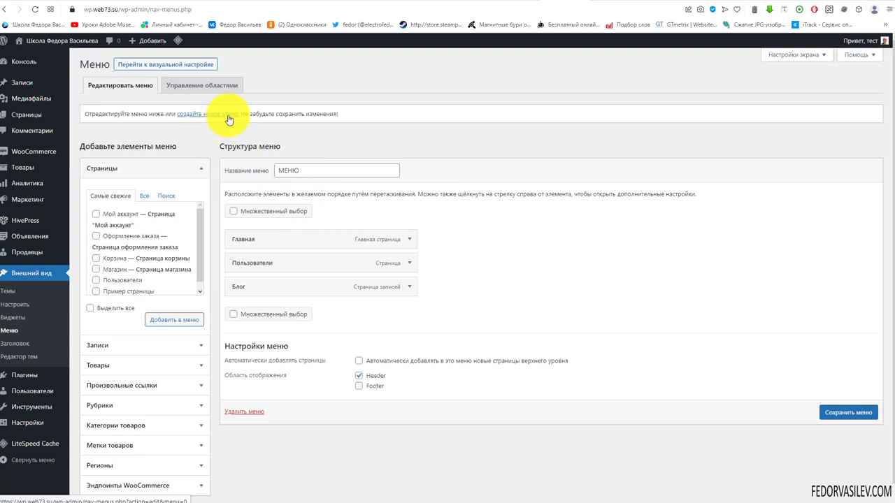
# Step: Create a new menu меню-2 at the Footer location and load it for editing
pyautogui.click(294, 170)
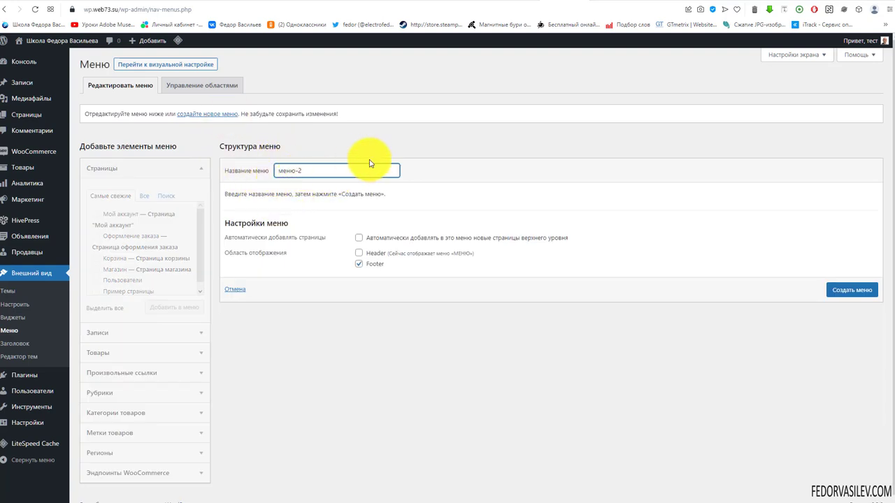
pyautogui.moveTo(309, 170); pyautogui.dragTo(241, 175)
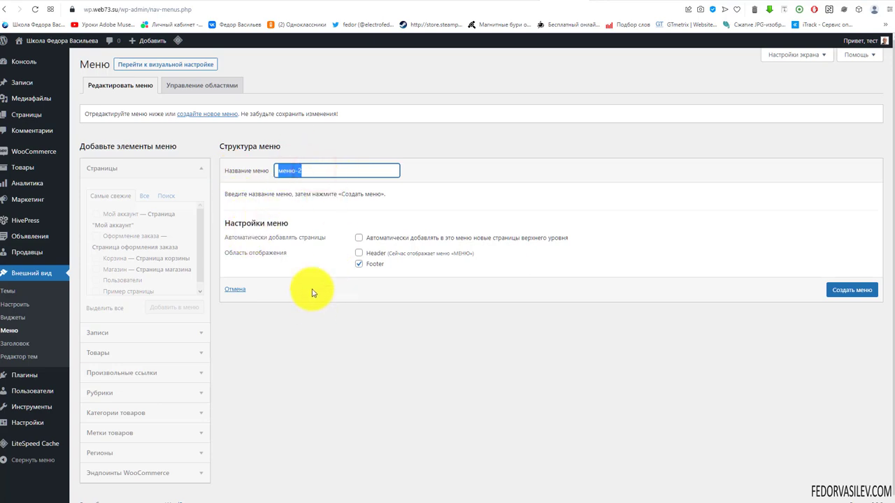
pyautogui.doubleClick(377, 264)
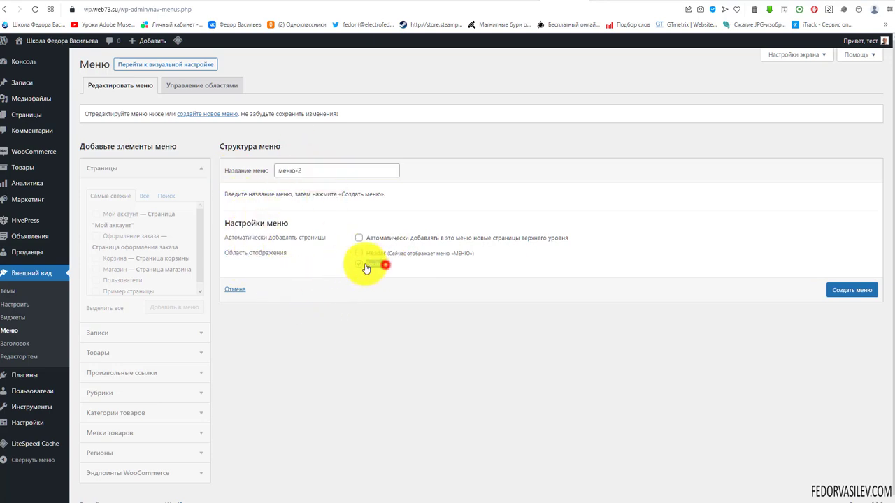
pyautogui.click(843, 290)
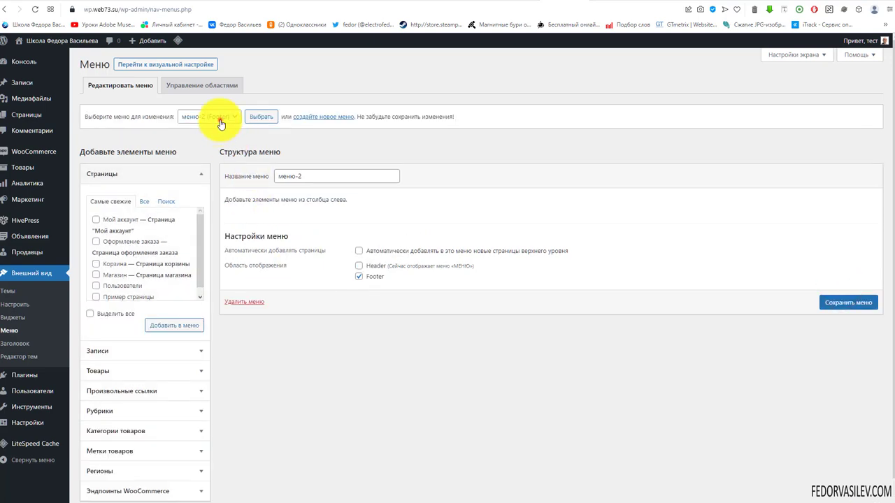
pyautogui.click(214, 128)
pyautogui.click(260, 117)
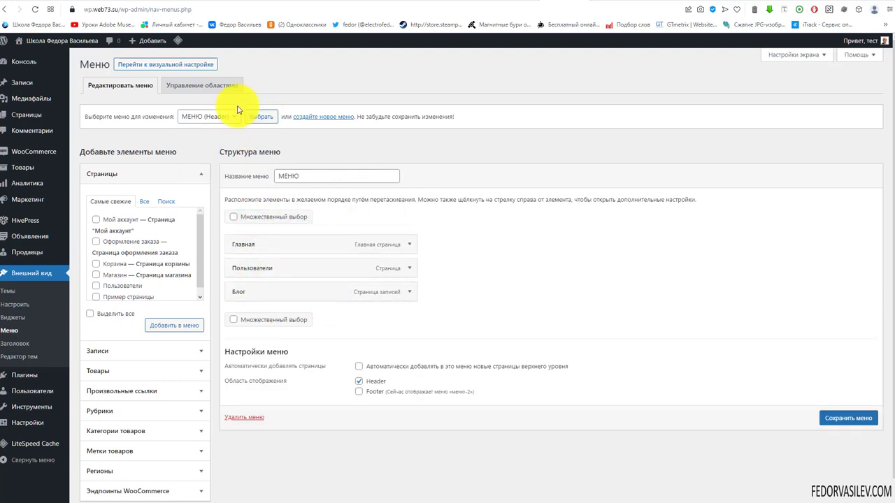
pyautogui.click(205, 137)
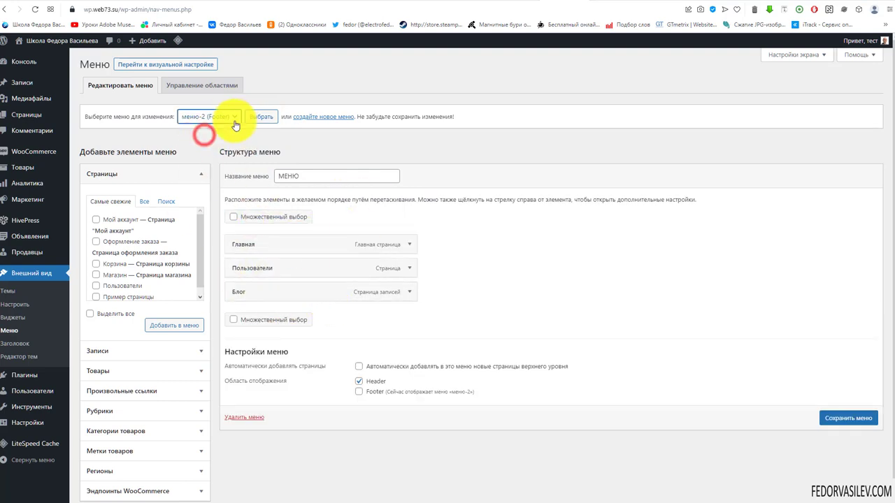
pyautogui.click(261, 117)
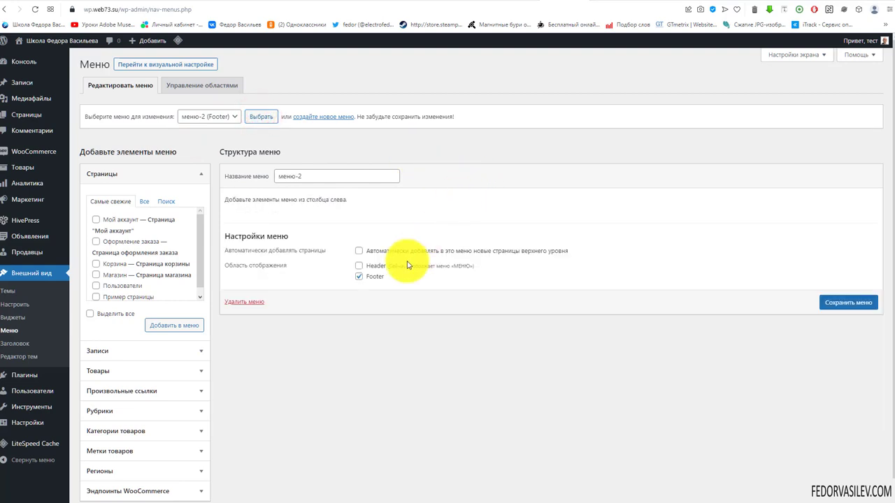
# Step: Add Политика конфиденциальности, Мой аккаунт and Пользователи pages to меню-2 and save it
pyautogui.click(143, 202)
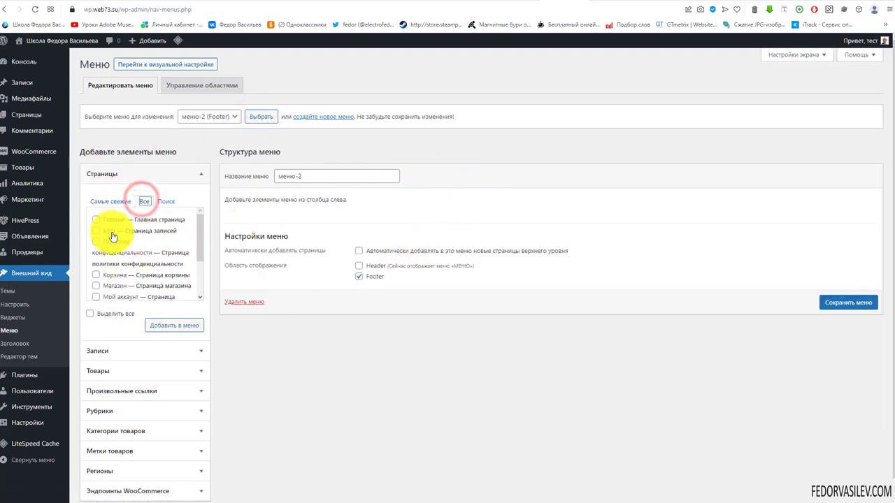
pyautogui.scroll(-2, 115, 236)
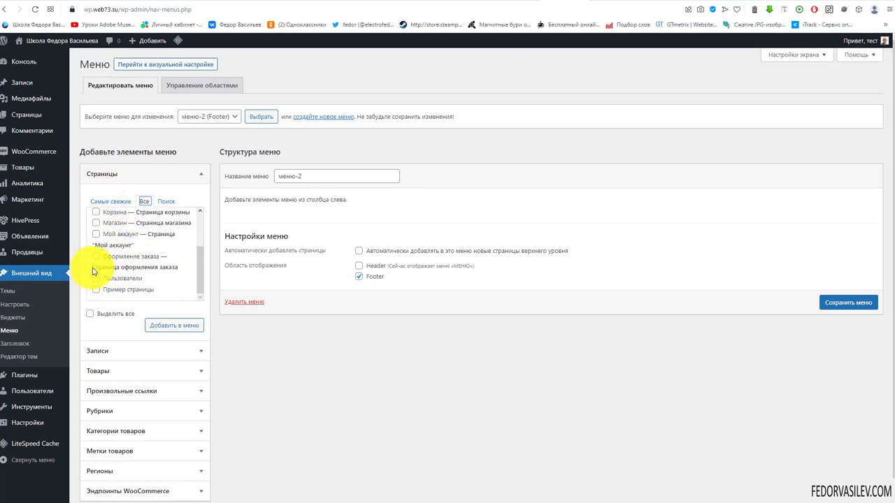
pyautogui.scroll(3, 94, 254)
pyautogui.click(97, 242)
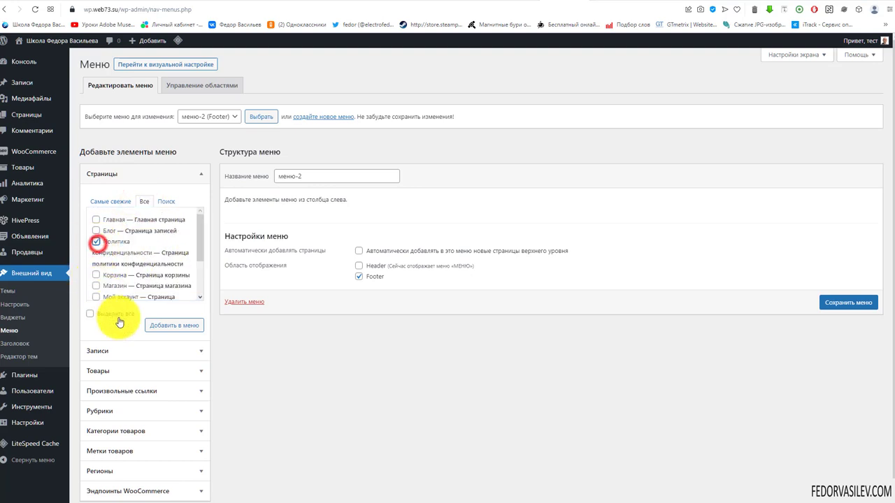
pyautogui.click(155, 325)
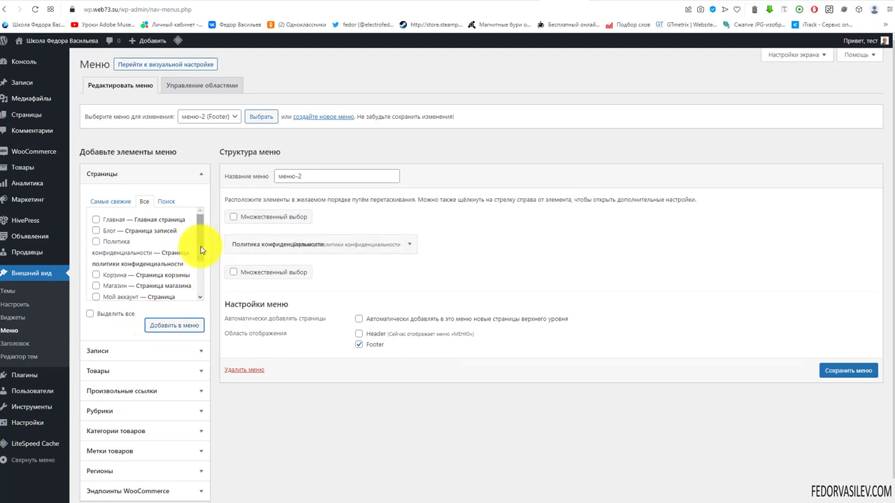
pyautogui.moveTo(201, 246); pyautogui.dragTo(198, 278)
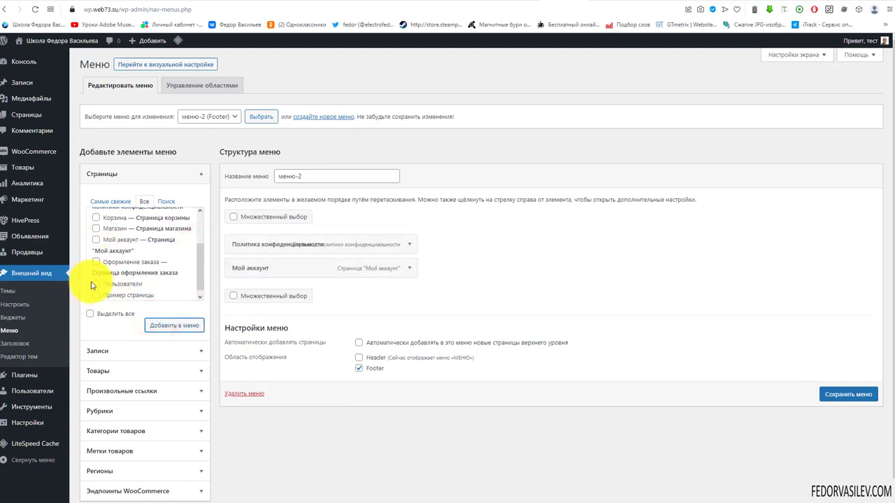
pyautogui.click(172, 324)
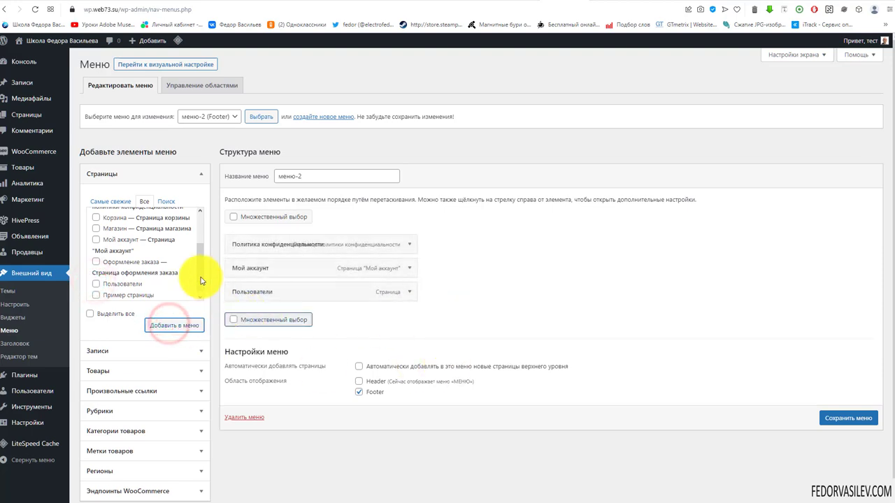
pyautogui.click(829, 420)
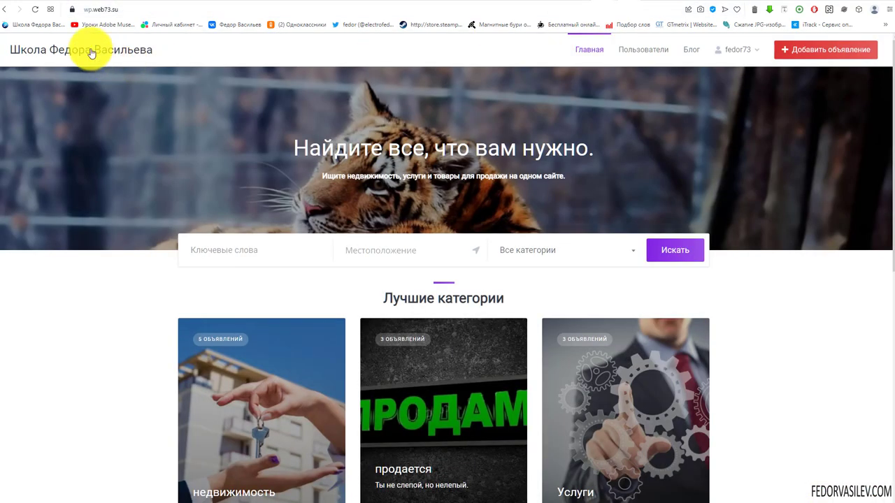
# Step: Reload the front page and scroll to the footer to confirm the three new links
pyautogui.click(35, 10)
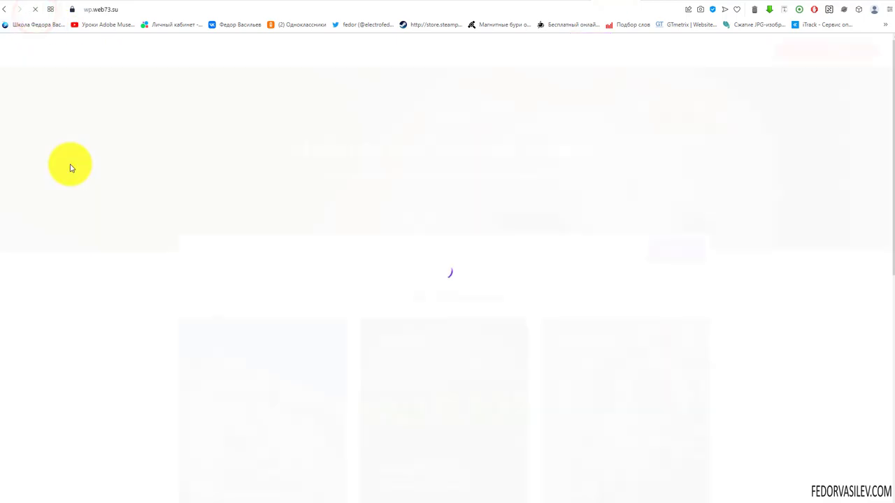
pyautogui.scroll(-4, 70, 166)
pyautogui.scroll(-3, 70, 168)
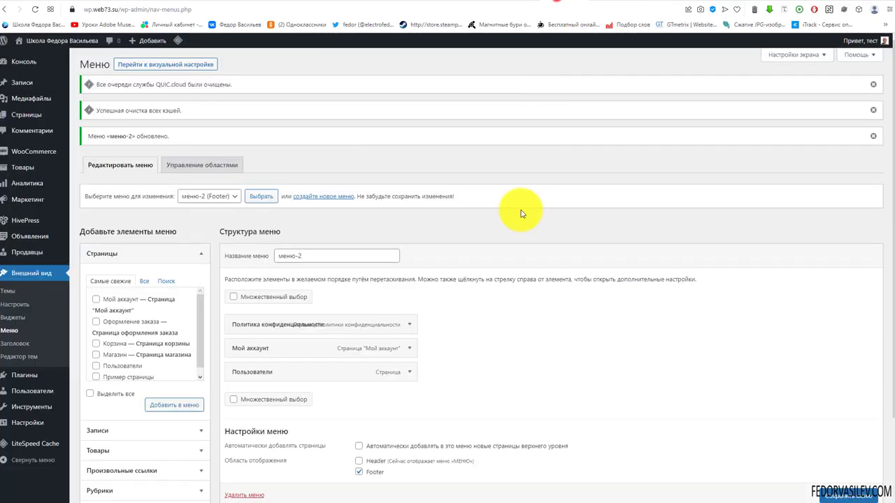
pyautogui.scroll(-3, 425, 266)
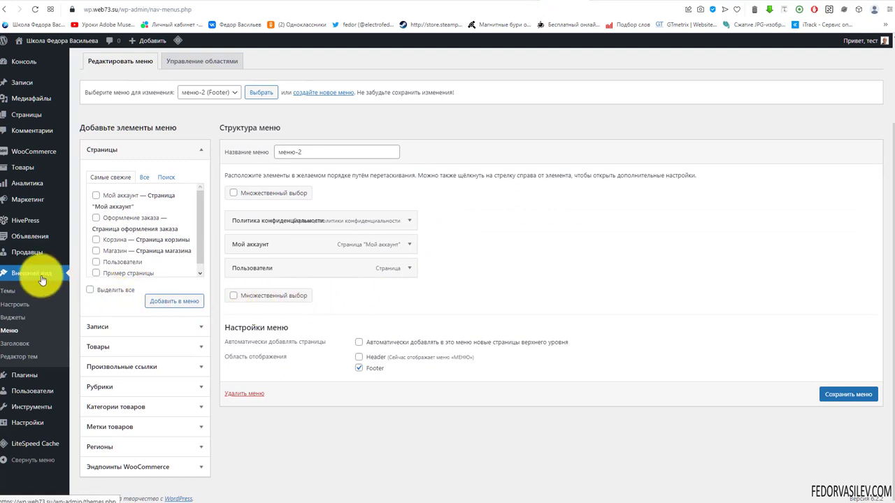
# Step: On the Widgets page, add a Текст widget to the Site (footer) area
pyautogui.click(17, 319)
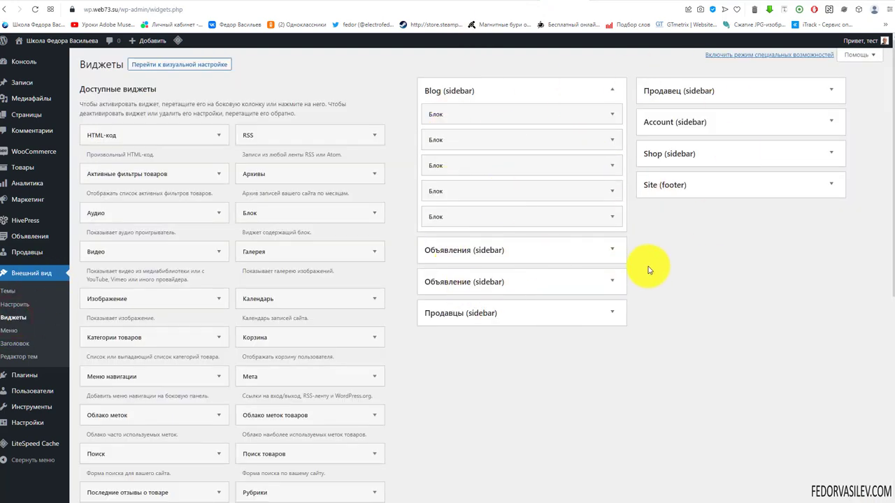
pyautogui.click(663, 189)
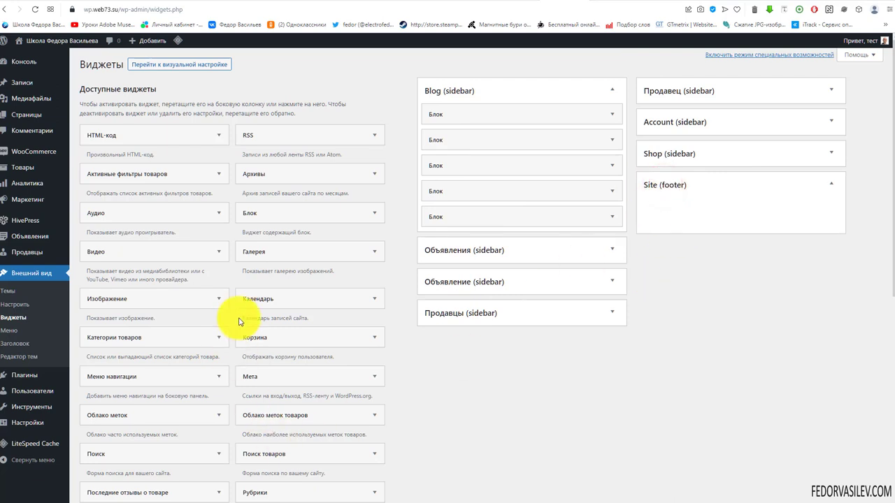
pyautogui.scroll(-2, 220, 320)
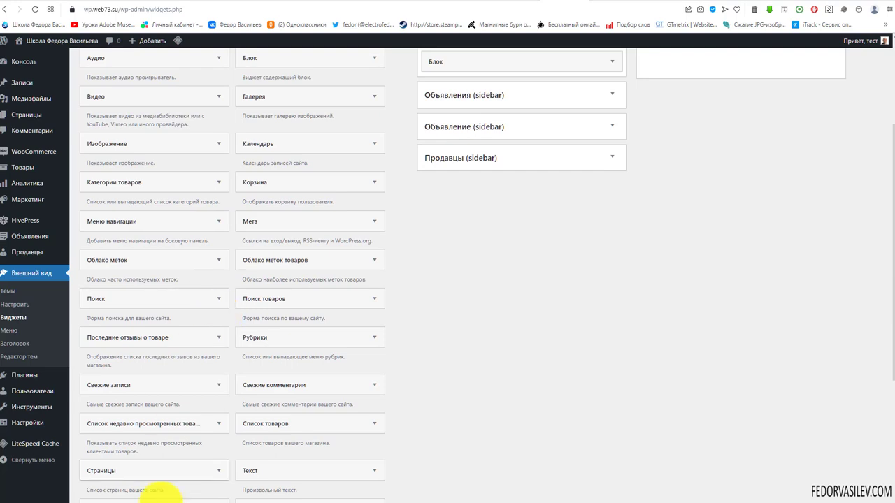
pyautogui.scroll(-1, 252, 433)
pyautogui.moveTo(252, 399); pyautogui.dragTo(678, 223)
pyautogui.scroll(3, 645, 380)
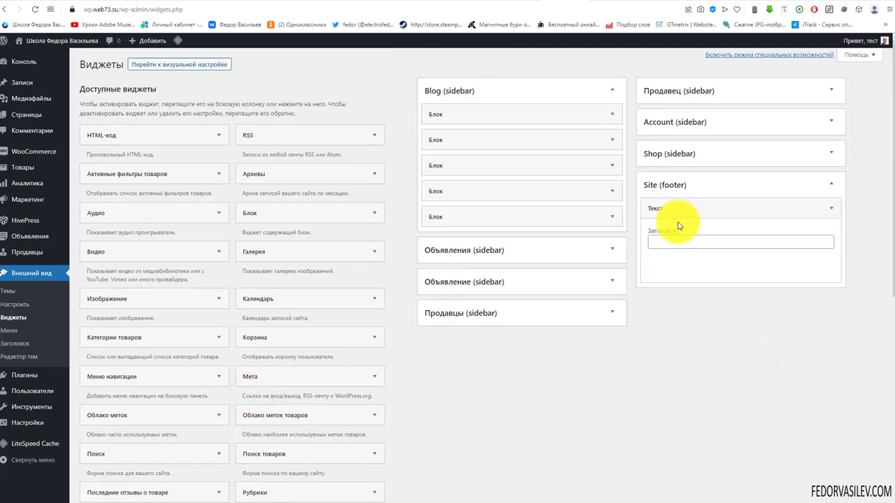
# Step: Upload logo-2015-podval.png, insert it into the text widget and save the widget
pyautogui.click(688, 262)
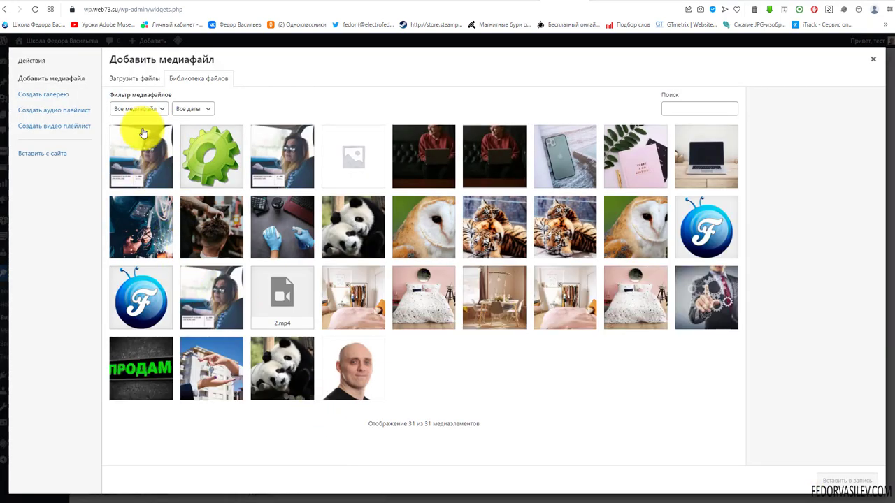
pyautogui.click(134, 77)
pyautogui.click(481, 250)
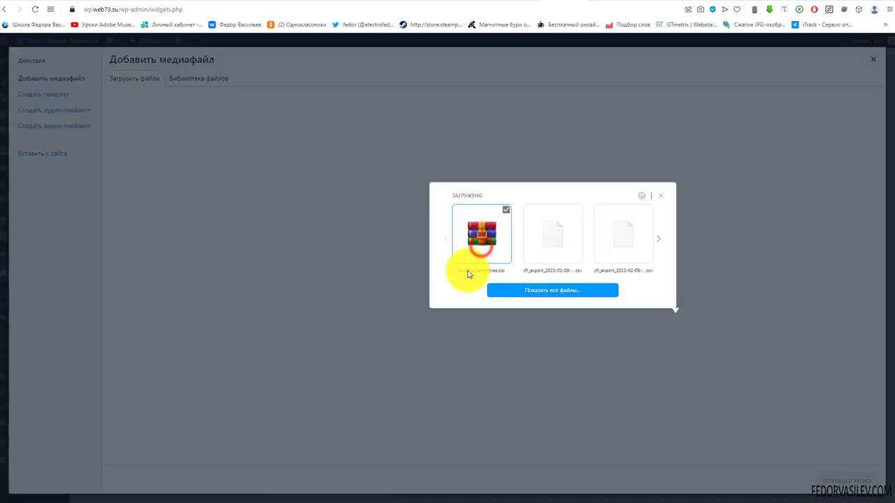
pyautogui.click(496, 291)
pyautogui.click(628, 444)
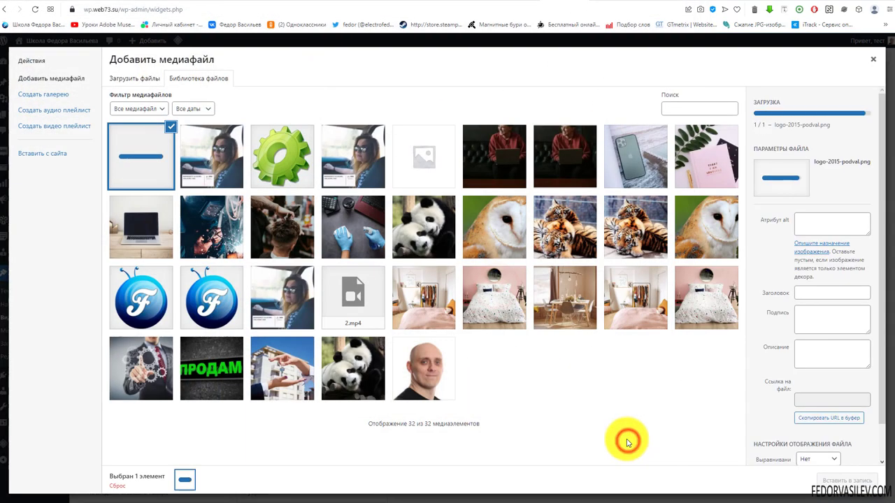
pyautogui.click(836, 483)
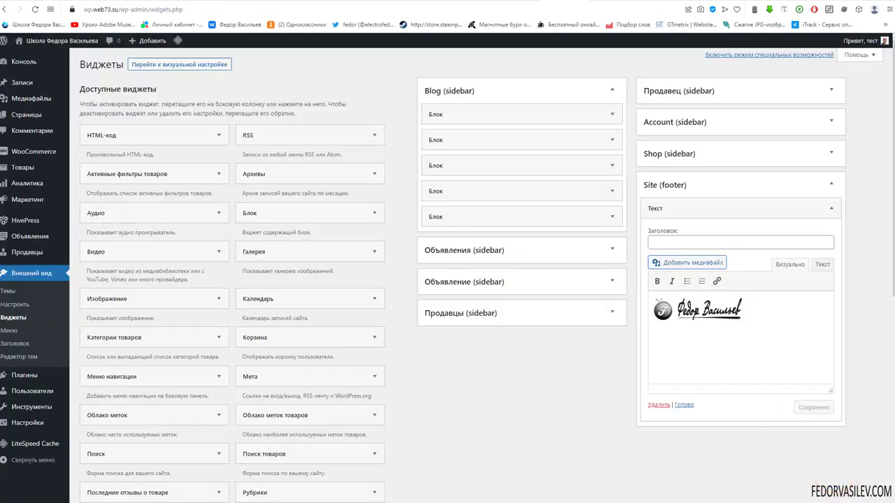
pyautogui.click(689, 347)
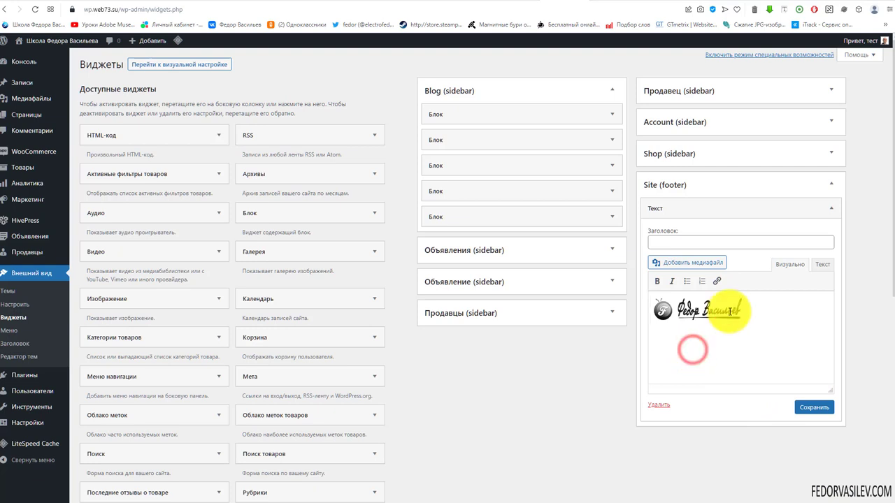
pyautogui.click(755, 312)
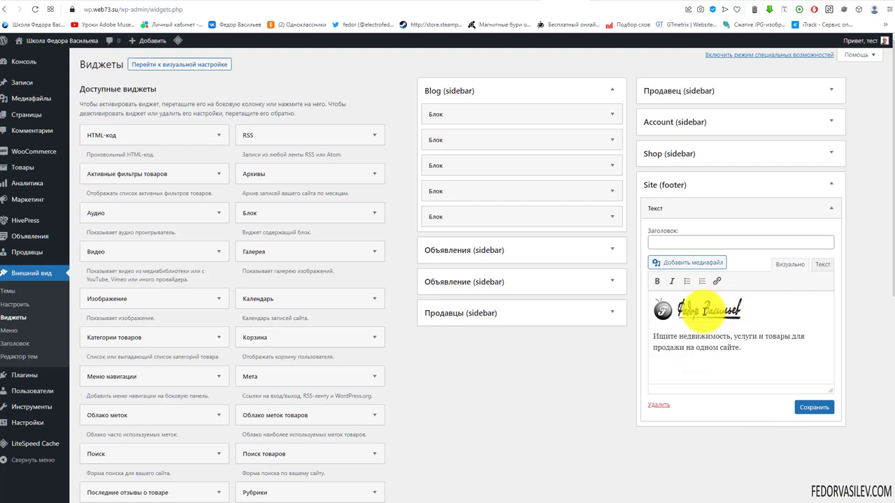
pyautogui.click(810, 408)
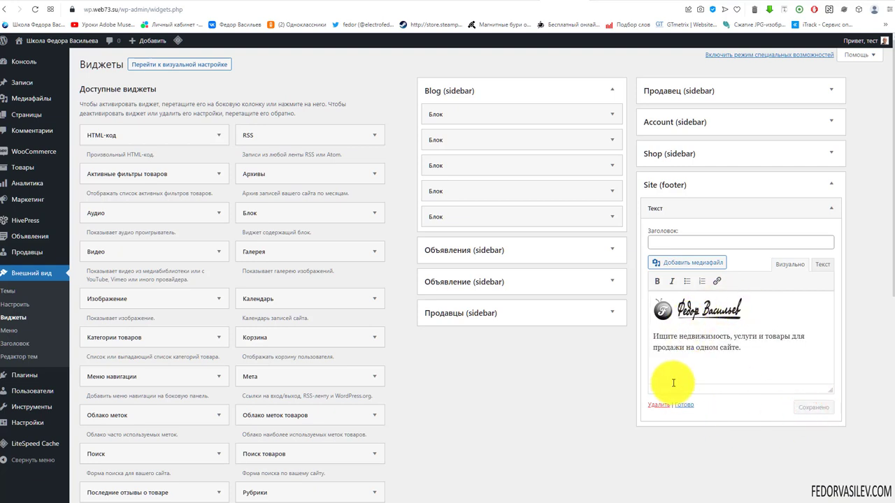
# Step: Reload the front page to check the new footer logo, then return to Widgets
pyautogui.click(38, 25)
pyautogui.click(34, 9)
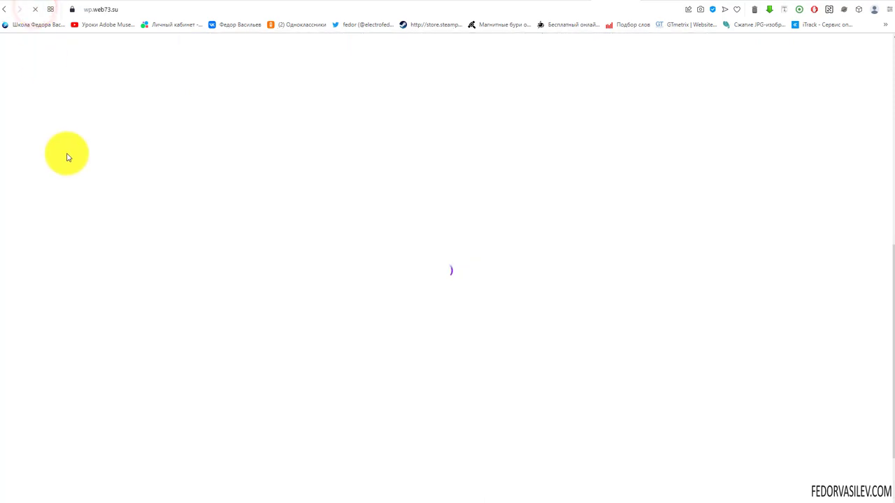
pyautogui.scroll(-2, 112, 266)
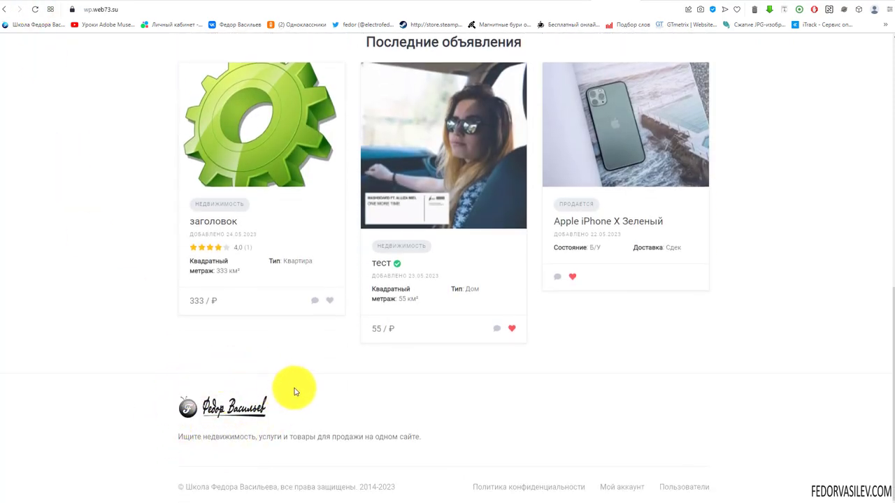
pyautogui.hotkey('ctrl', 'Tab')
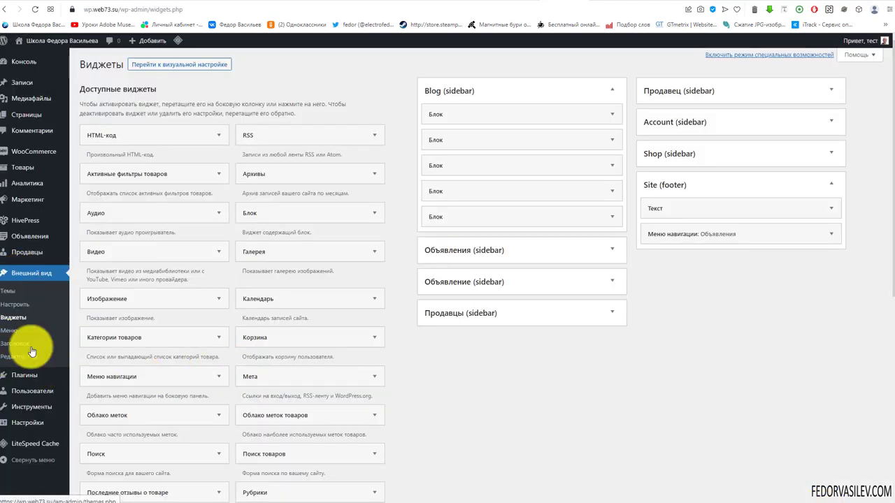
# Step: Create an empty menu named Объявления in the Меню editor
pyautogui.click(6, 337)
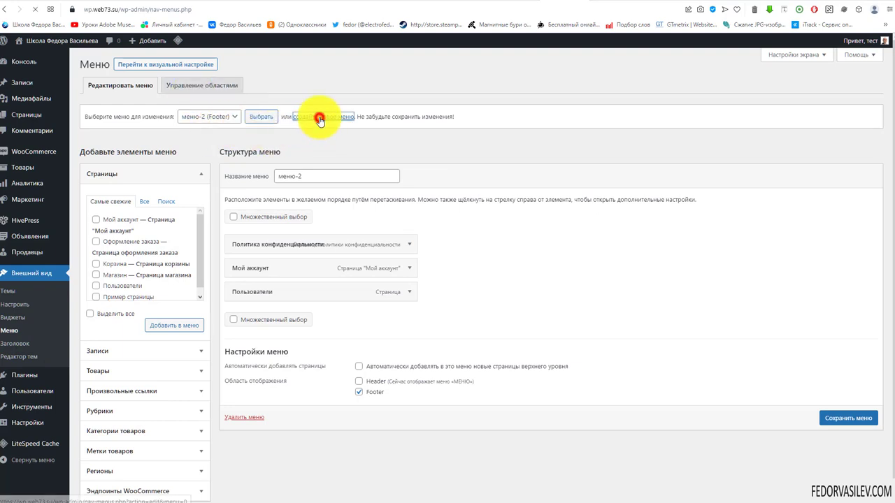
pyautogui.rightClick(300, 176)
pyautogui.click(319, 254)
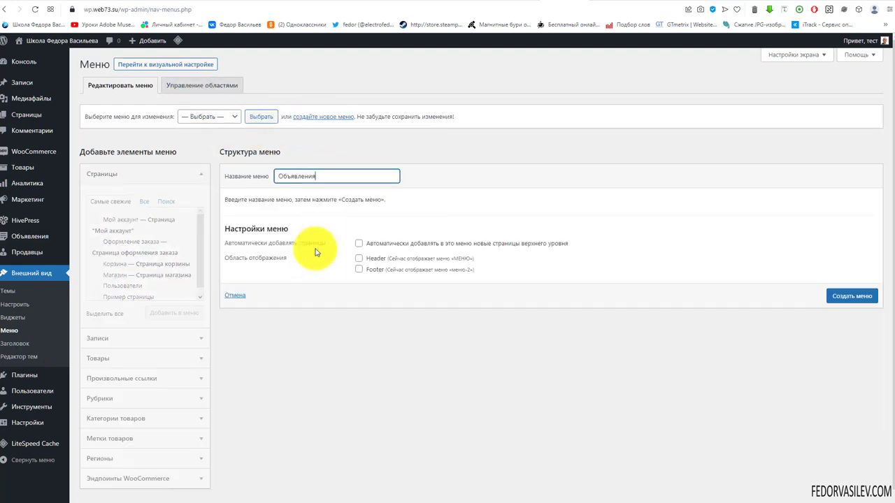
pyautogui.click(842, 299)
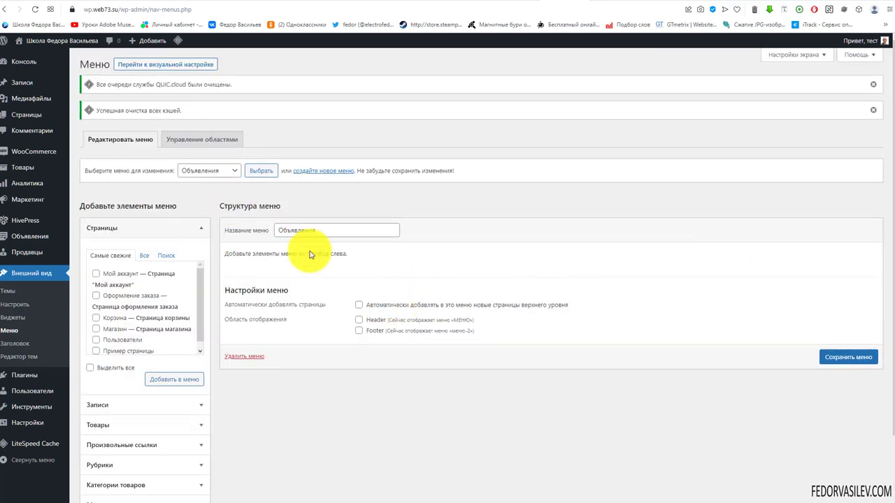
pyautogui.scroll(-1, 325, 253)
pyautogui.click(195, 344)
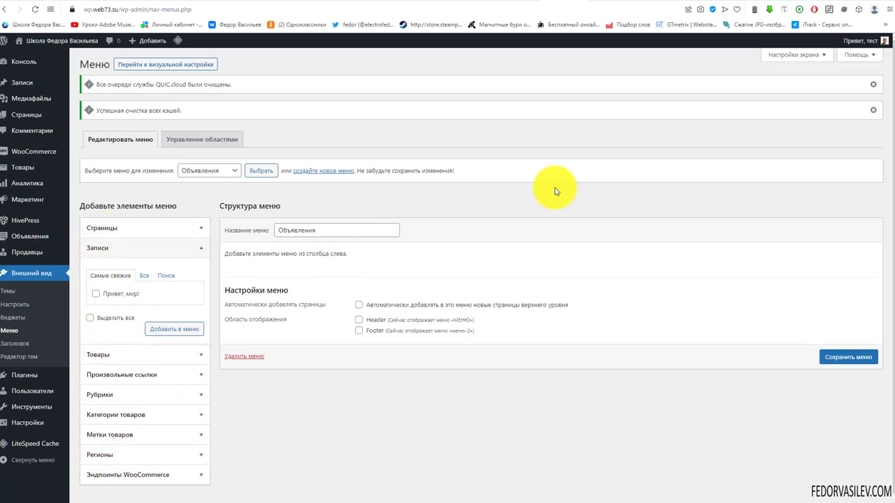
# Step: In Screen Options, enable the Категории item sources instead of Объявления listings
pyautogui.click(796, 57)
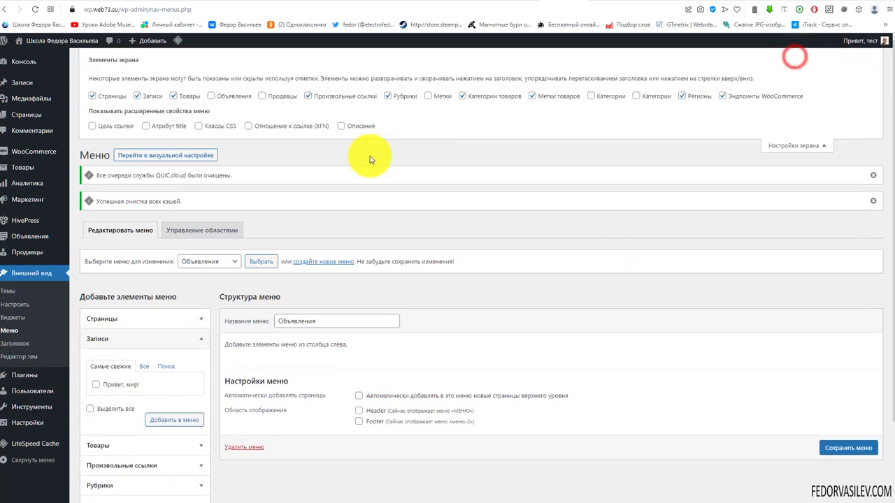
pyautogui.click(212, 96)
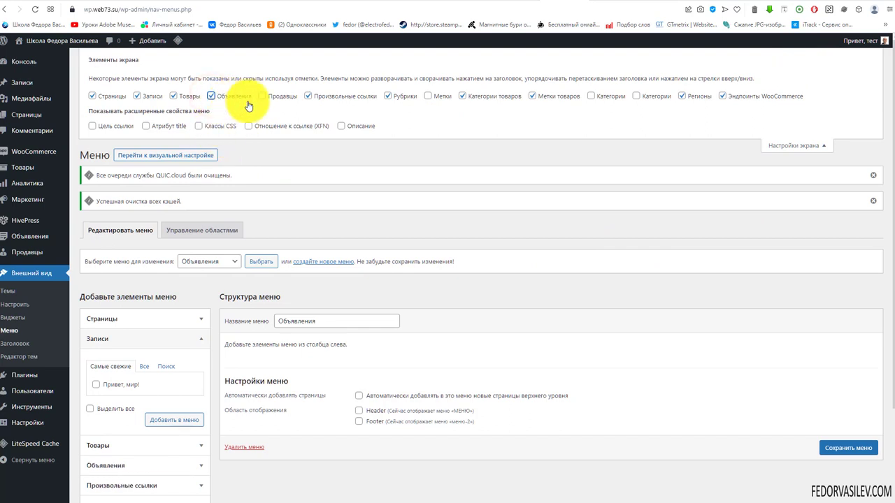
pyautogui.click(773, 145)
pyautogui.scroll(-1, 160, 256)
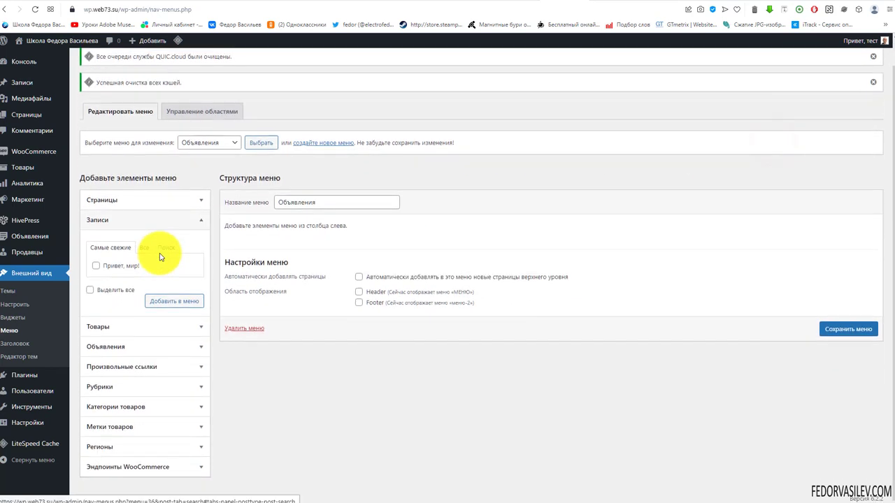
pyautogui.click(105, 347)
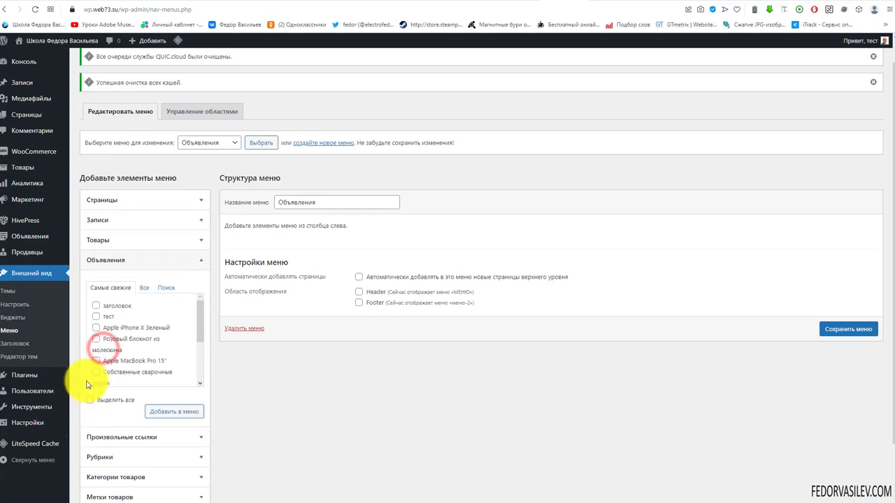
pyautogui.scroll(-3, 140, 378)
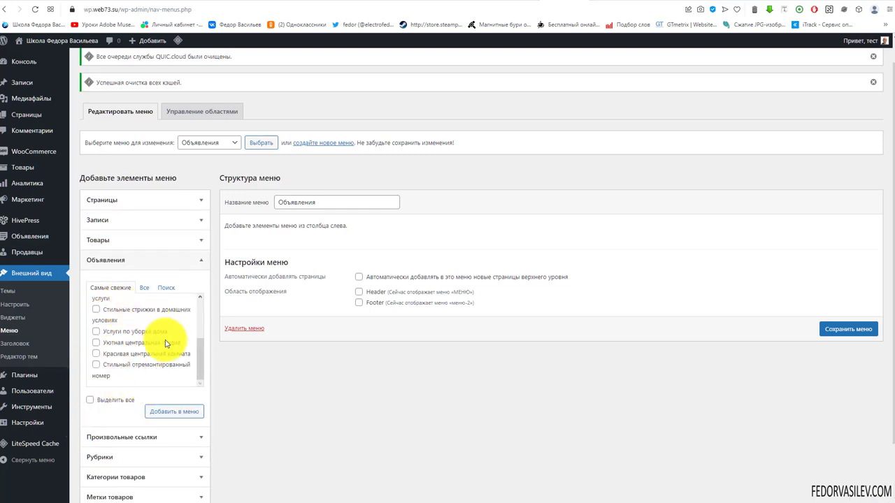
pyautogui.scroll(2, 791, 150)
pyautogui.click(797, 57)
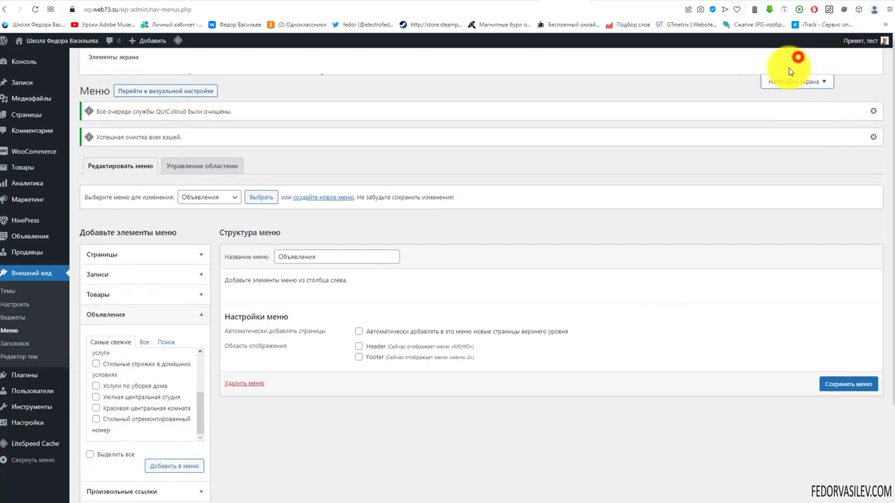
pyautogui.click(211, 96)
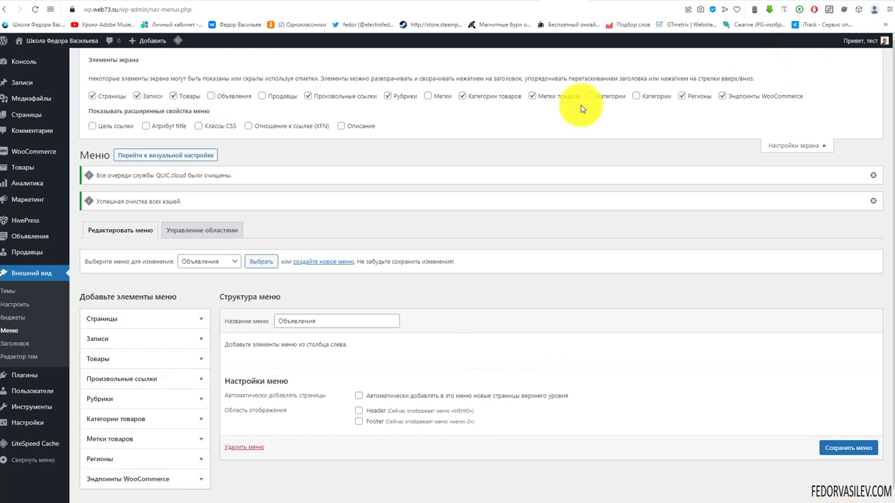
pyautogui.click(593, 96)
pyautogui.click(636, 96)
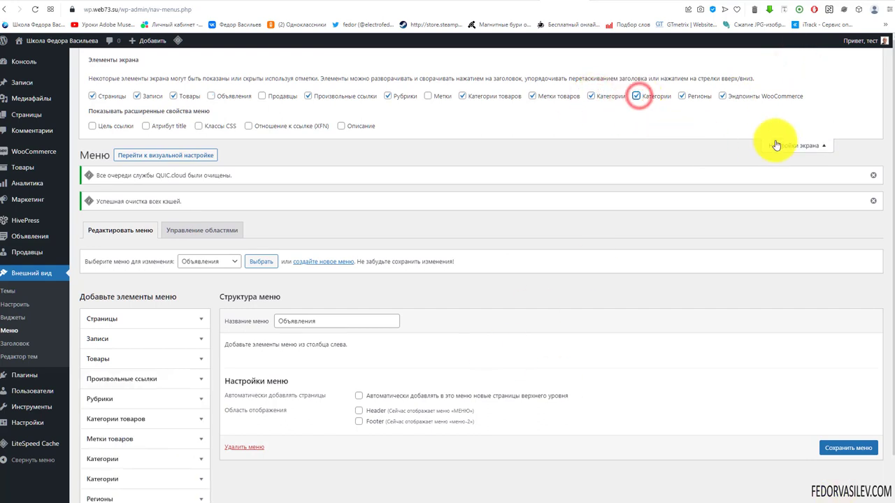
pyautogui.click(774, 144)
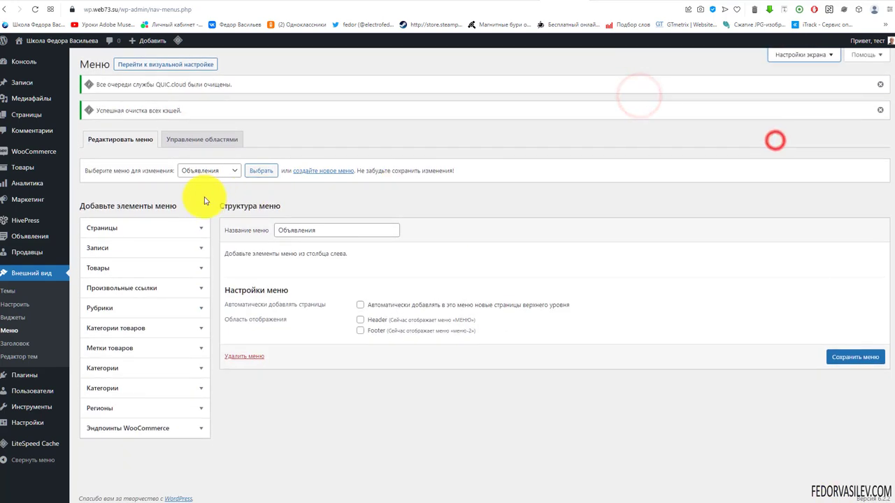
# Step: Add the недвижимость, продается and Услуги categories to the Объявления menu and save it
pyautogui.click(148, 330)
pyautogui.click(146, 330)
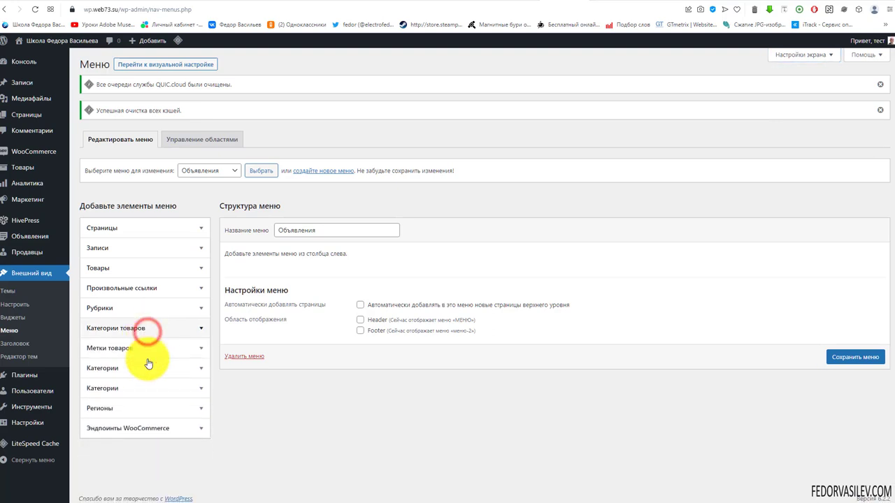
pyautogui.click(135, 376)
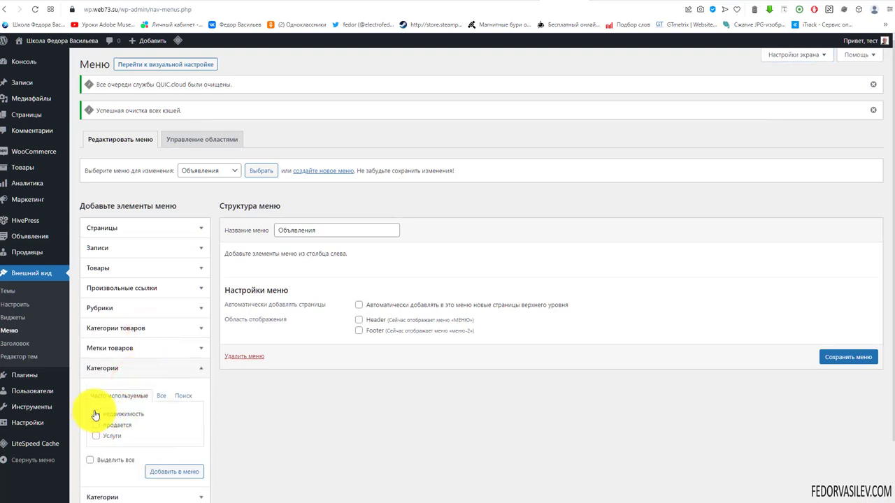
pyautogui.click(166, 471)
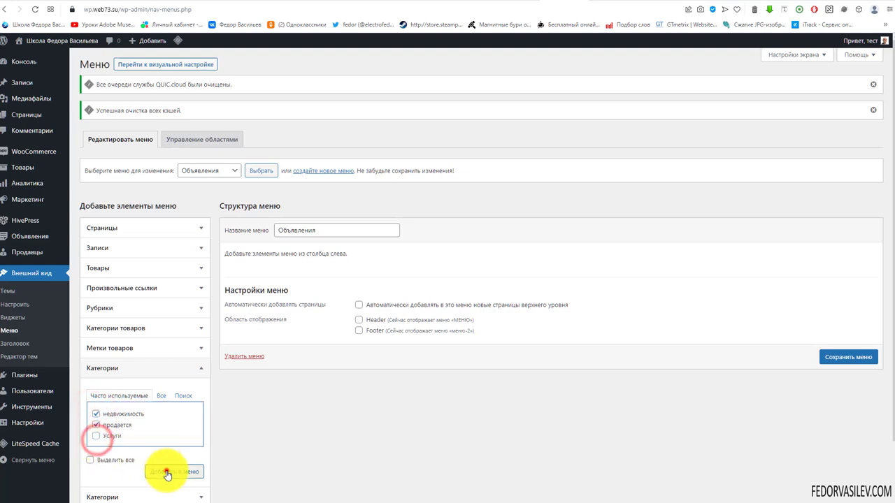
pyautogui.click(95, 435)
pyautogui.click(166, 472)
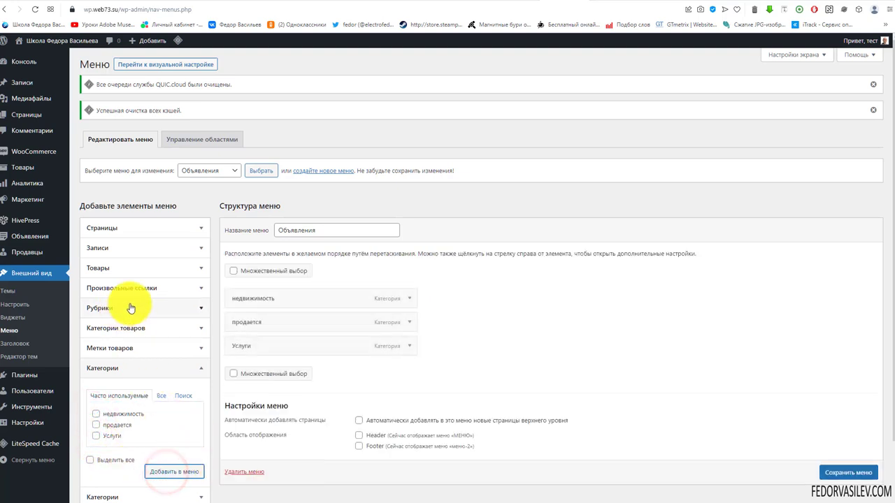
pyautogui.scroll(-2, 131, 307)
pyautogui.click(115, 423)
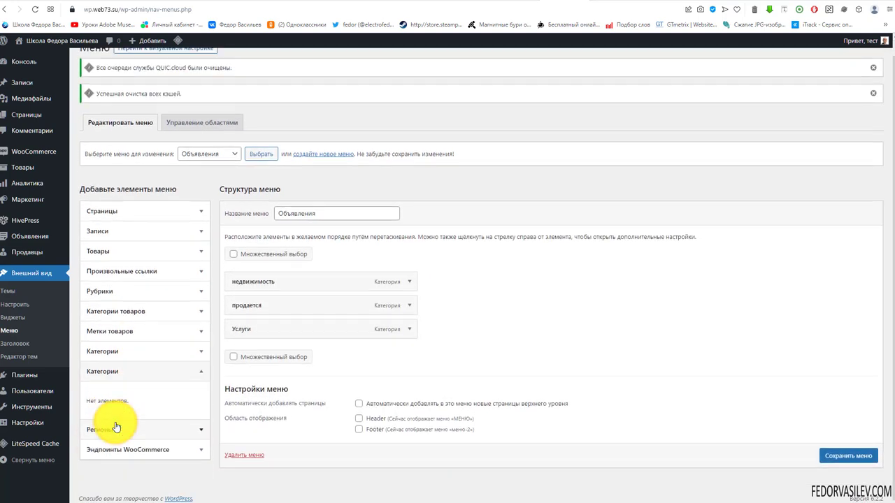
pyautogui.click(832, 461)
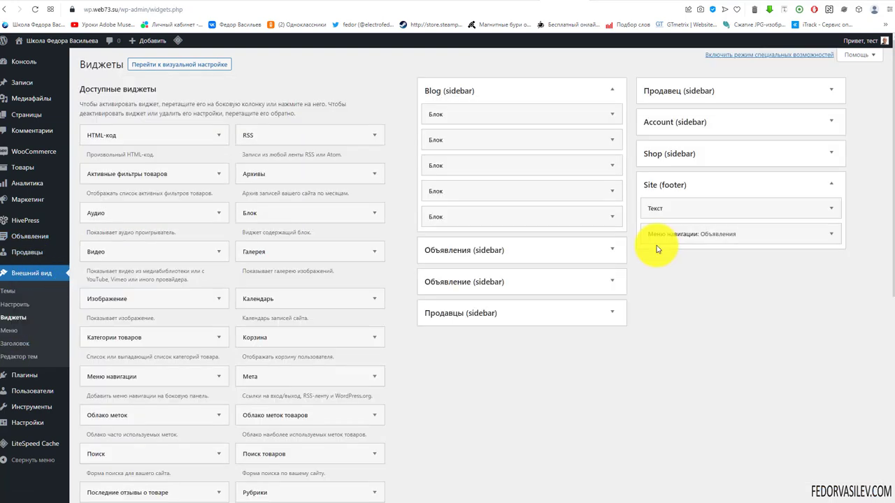
# Step: Set the footer Объявления navigation widget to the Объявления menu, save it, and return to the site tab
pyautogui.click(661, 237)
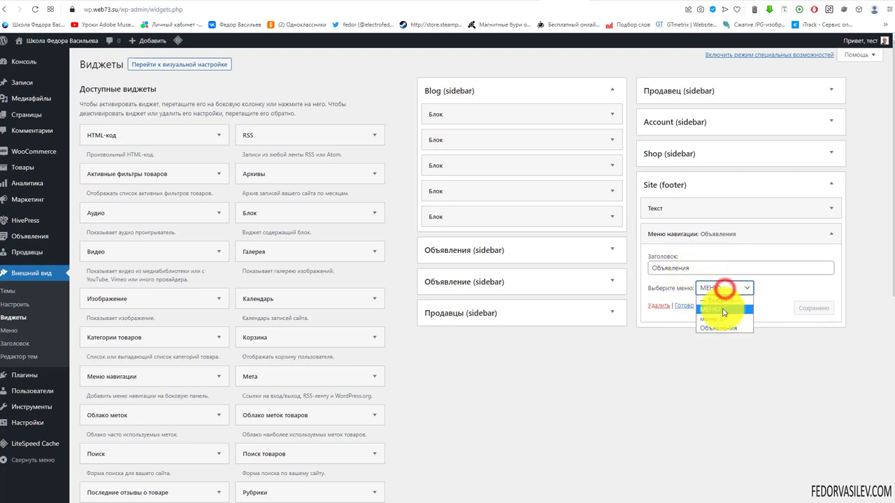
pyautogui.click(720, 328)
pyautogui.click(811, 307)
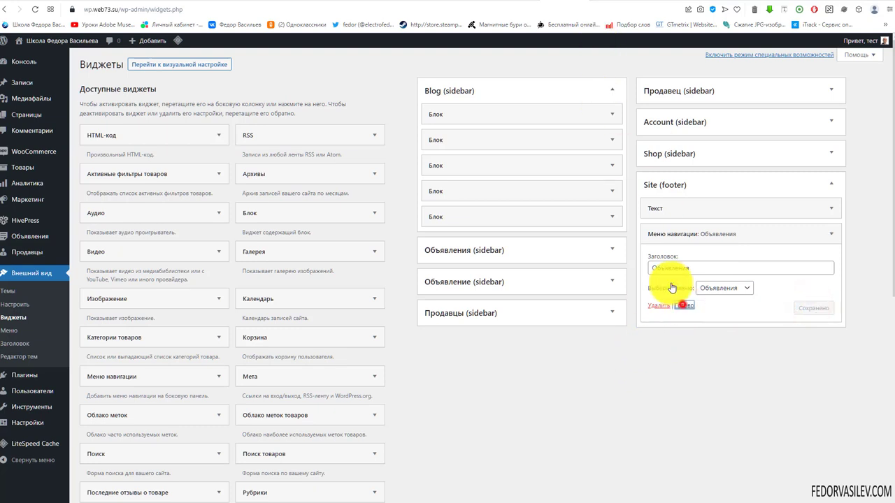
pyautogui.click(684, 306)
pyautogui.hotkey('ctrl', 'Tab')
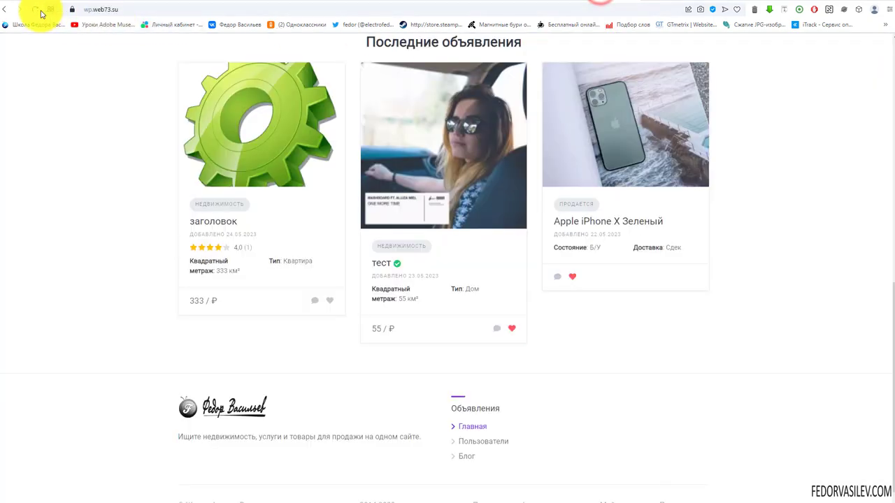
# Step: Reload the front page and check the недвижимость and продается footer links open their category listings
pyautogui.click(35, 9)
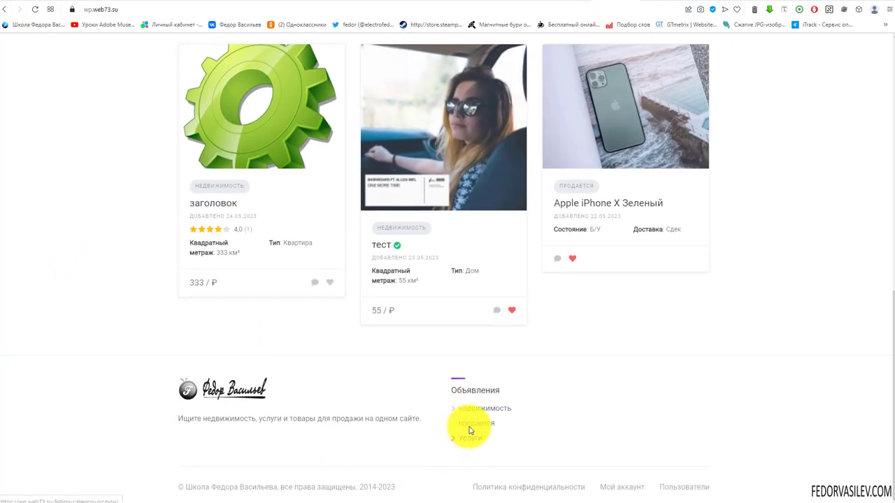
pyautogui.click(469, 411)
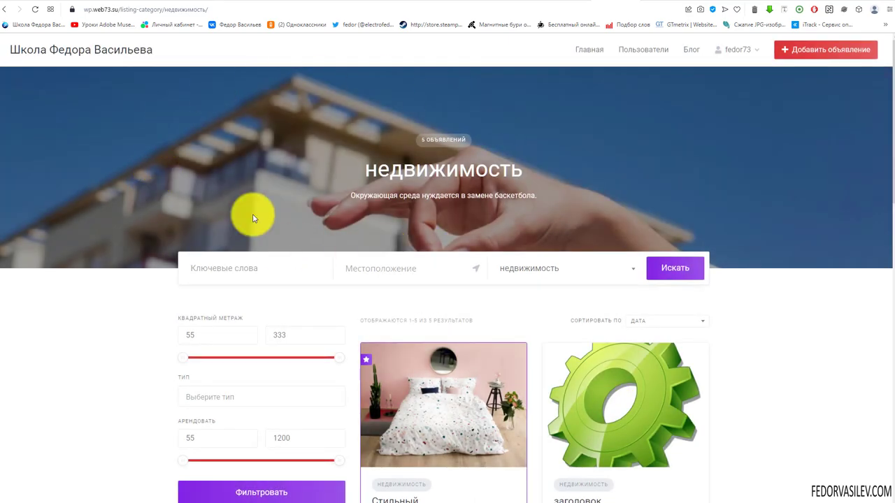
pyautogui.scroll(-4, 402, 154)
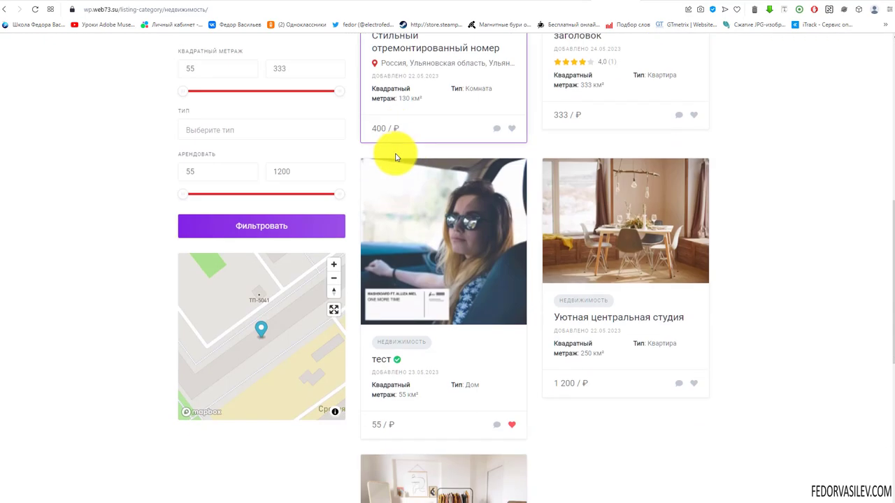
pyautogui.scroll(-5, 397, 164)
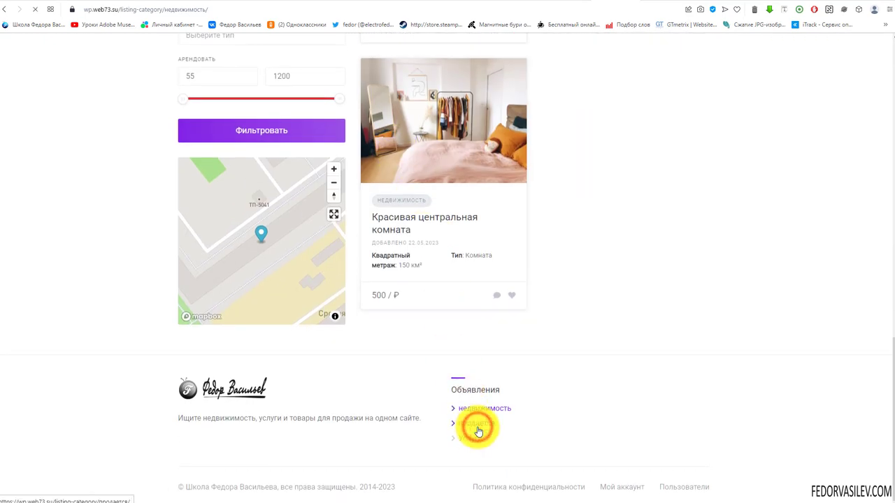
pyautogui.scroll(-2, 570, 187)
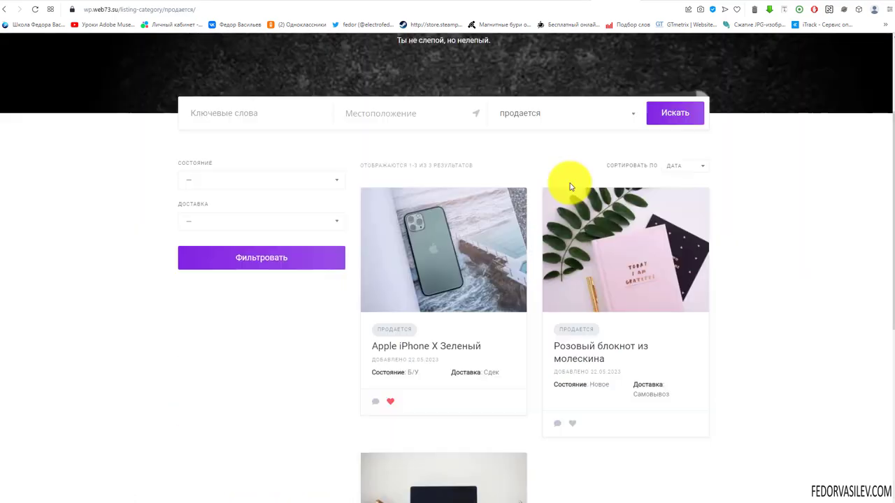
pyautogui.scroll(-3, 570, 187)
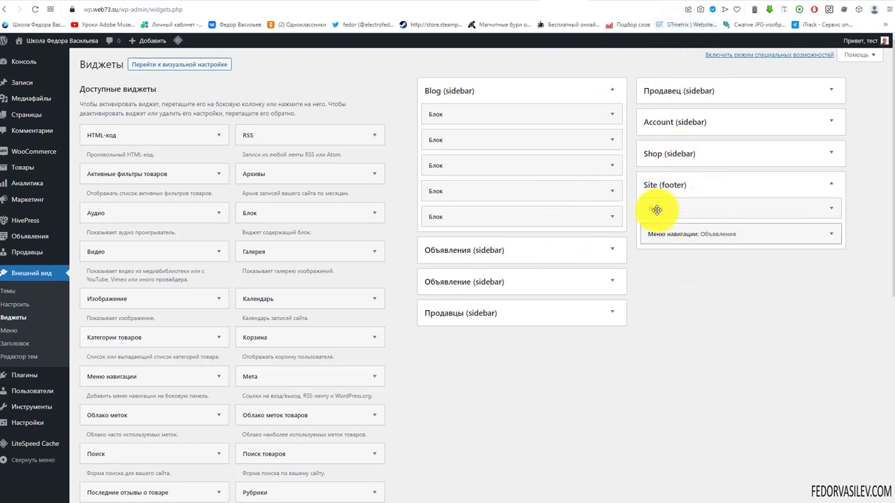
pyautogui.scroll(-1, 110, 326)
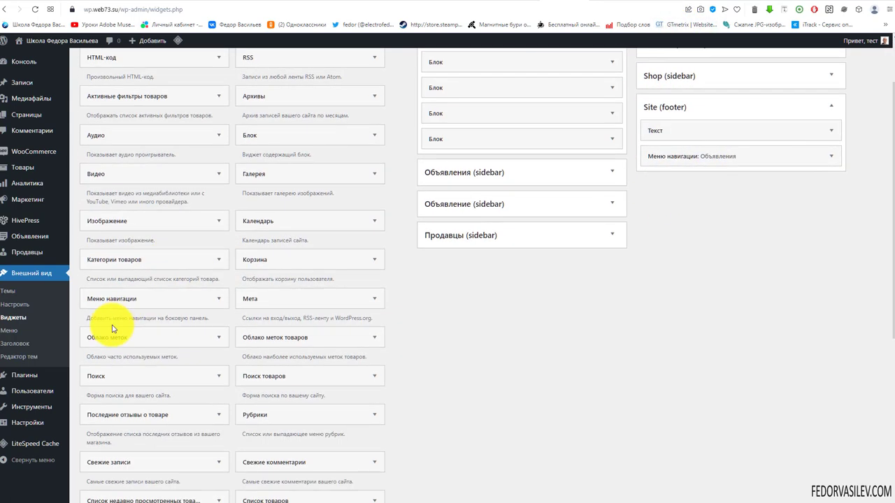
pyautogui.click(599, 7)
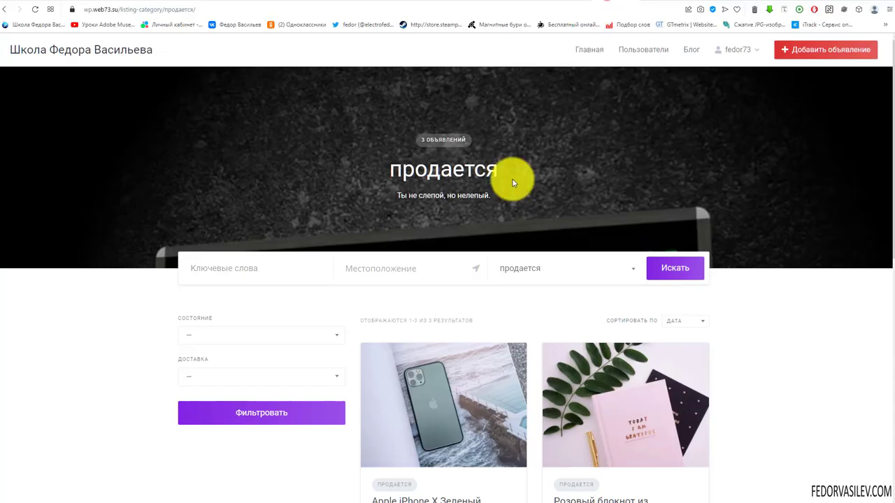
pyautogui.scroll(-10, 510, 181)
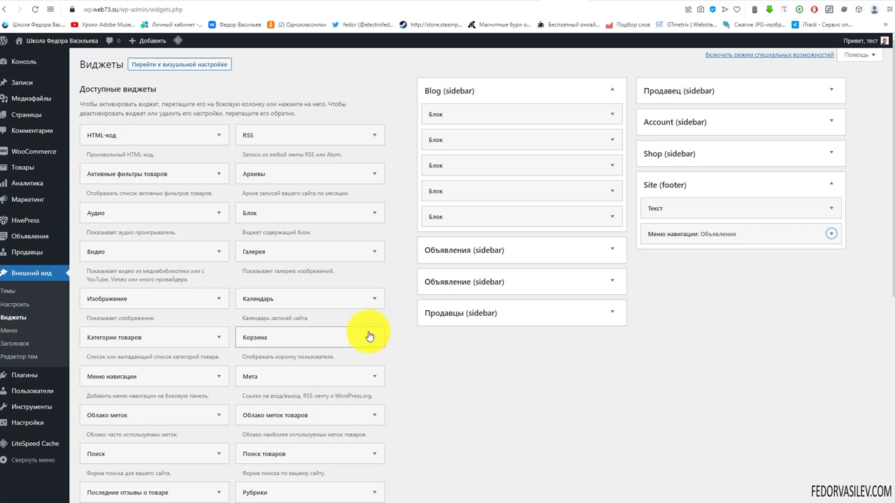
# Step: Open the LiteSpeed Cache dashboard from the admin sidebar and look over its general status
pyautogui.moveTo(19, 446)
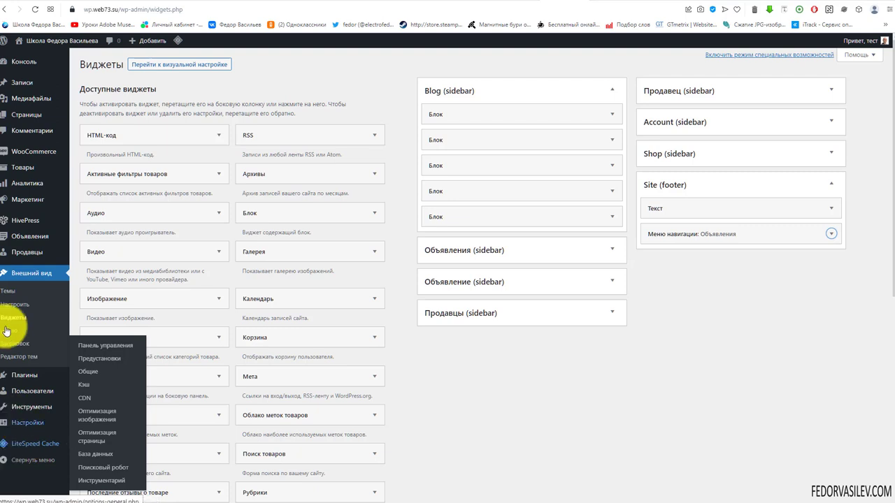
pyautogui.moveTo(12, 222)
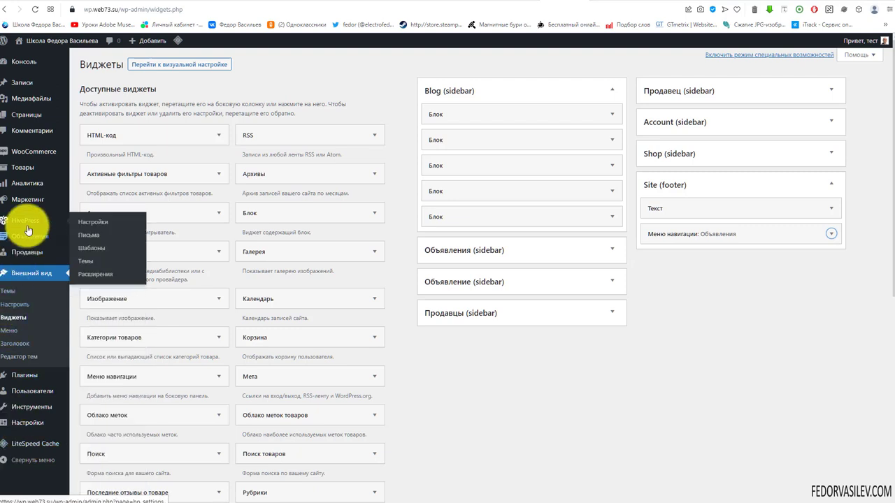
pyautogui.click(33, 446)
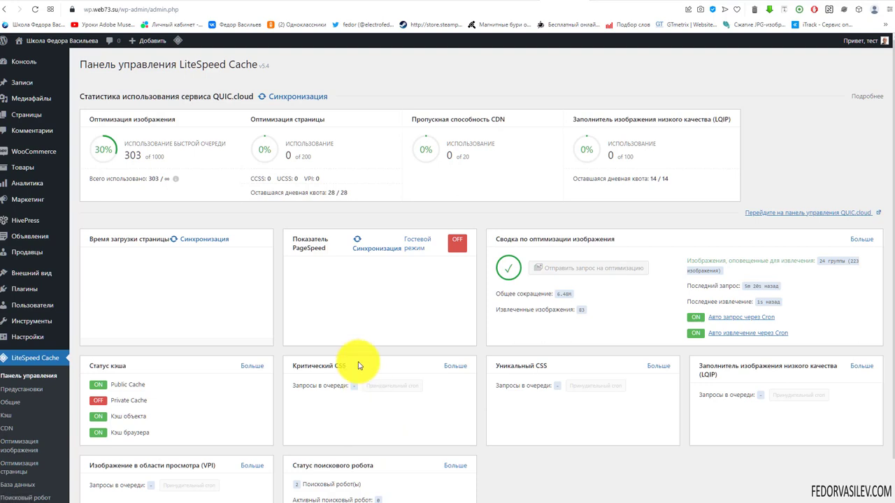
pyautogui.scroll(-1, 174, 320)
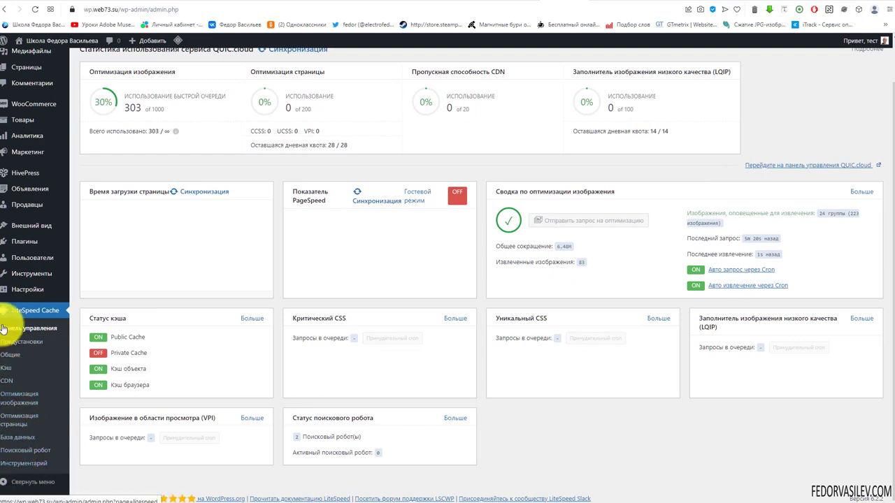
pyautogui.scroll(1, 184, 330)
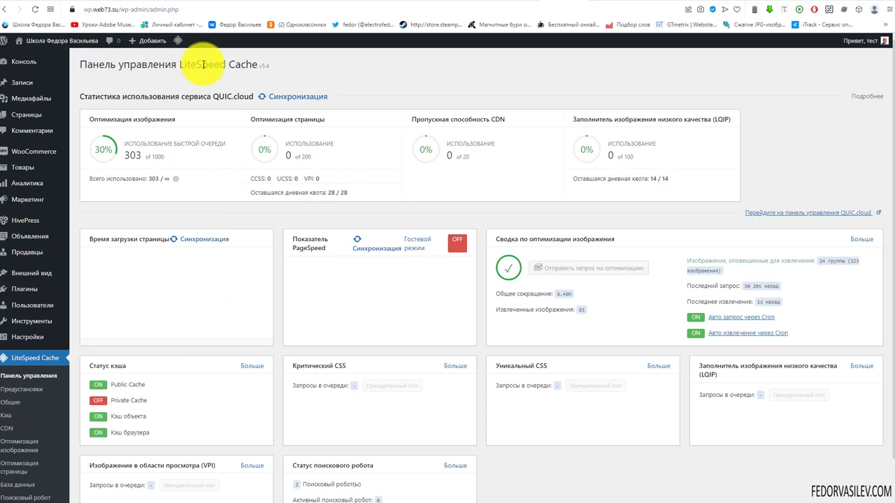
pyautogui.click(282, 66)
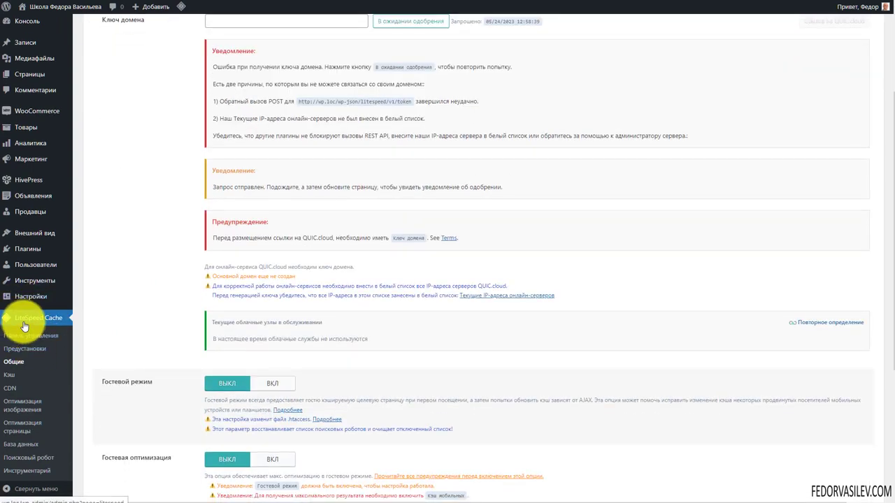
# Step: Review the Ключ домена error notice and check the pending 'В ожидании одобрения' domain key request
pyautogui.scroll(3, 150, 329)
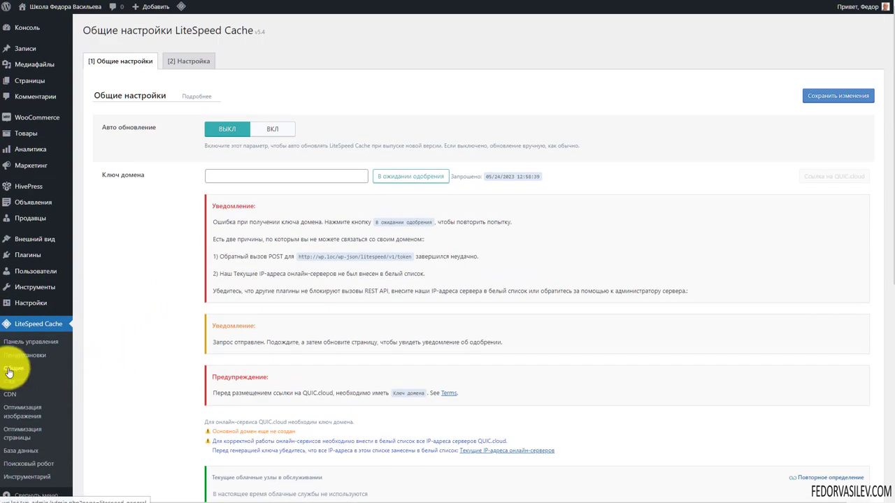
pyautogui.moveTo(102, 175); pyautogui.dragTo(134, 175)
pyautogui.click(161, 195)
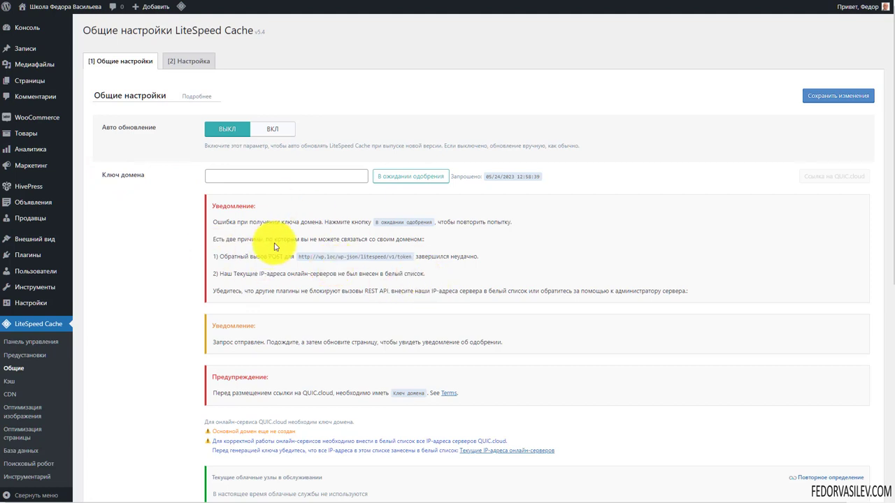
pyautogui.moveTo(237, 218); pyautogui.dragTo(307, 291)
pyautogui.click(167, 236)
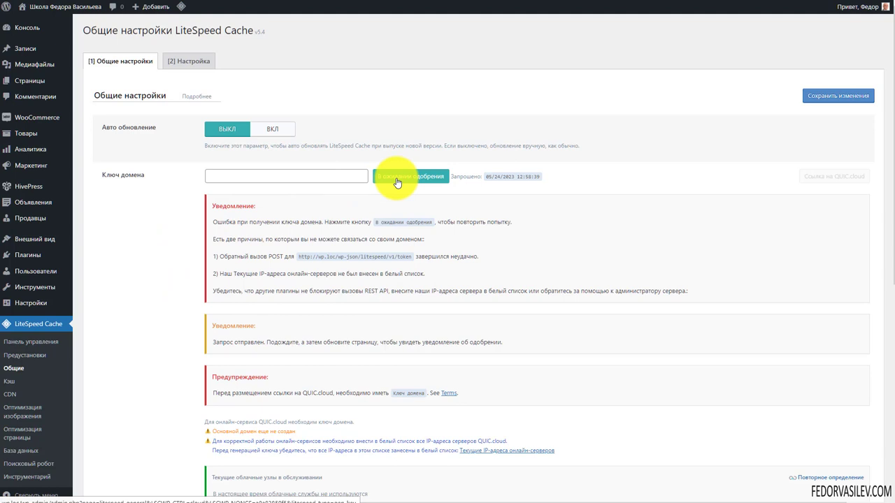
pyautogui.click(212, 177)
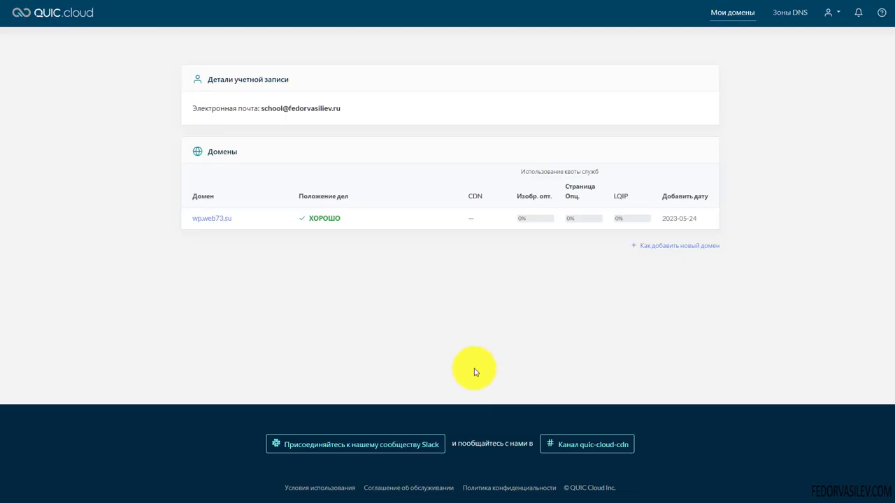
# Step: Review the wp.web73.su domain row, its ХОРОШО status and the image optimization quota on QUIC.cloud
pyautogui.moveTo(100, 9); pyautogui.dragTo(14, 8)
pyautogui.click(64, 86)
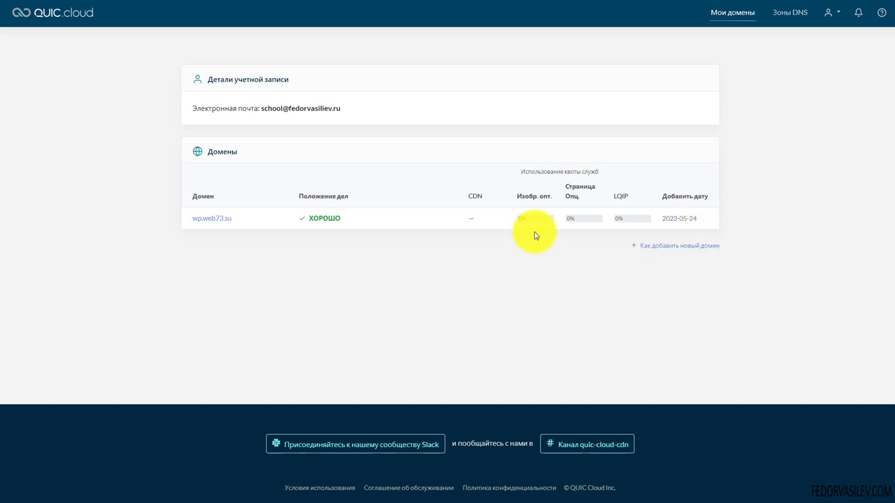
pyautogui.moveTo(553, 220)
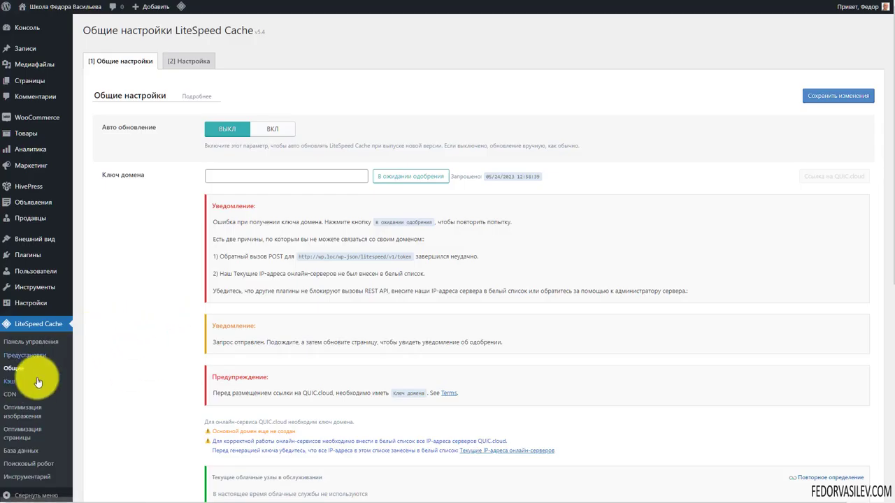
# Step: Open the LiteSpeed Cache Кэш settings and read the caching unavailable warning
pyautogui.click(14, 381)
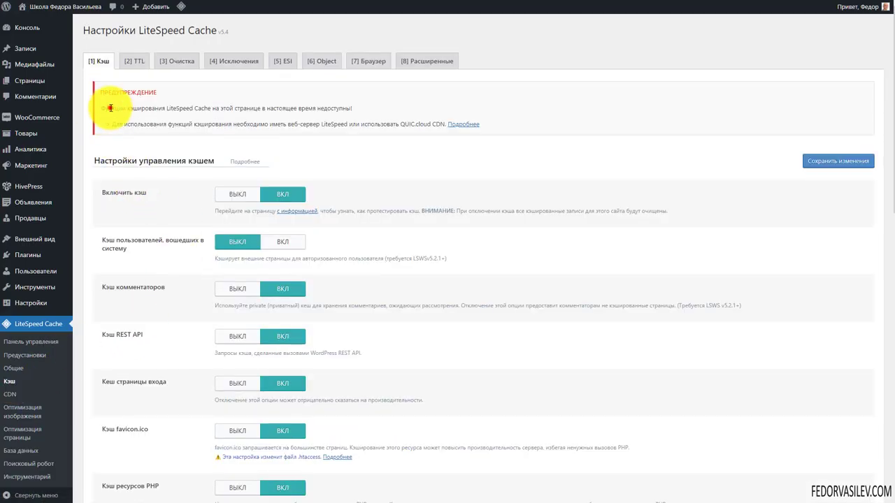
pyautogui.moveTo(110, 108); pyautogui.dragTo(294, 133)
pyautogui.click(298, 132)
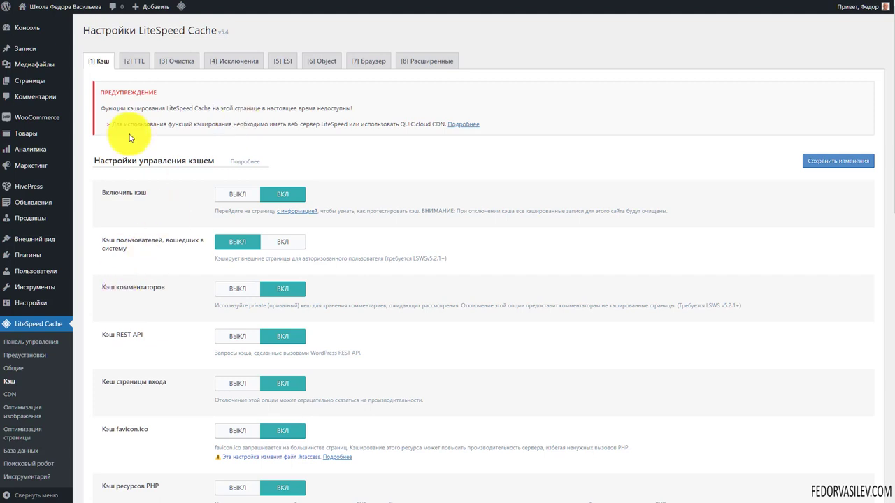
pyautogui.moveTo(111, 87); pyautogui.dragTo(156, 126)
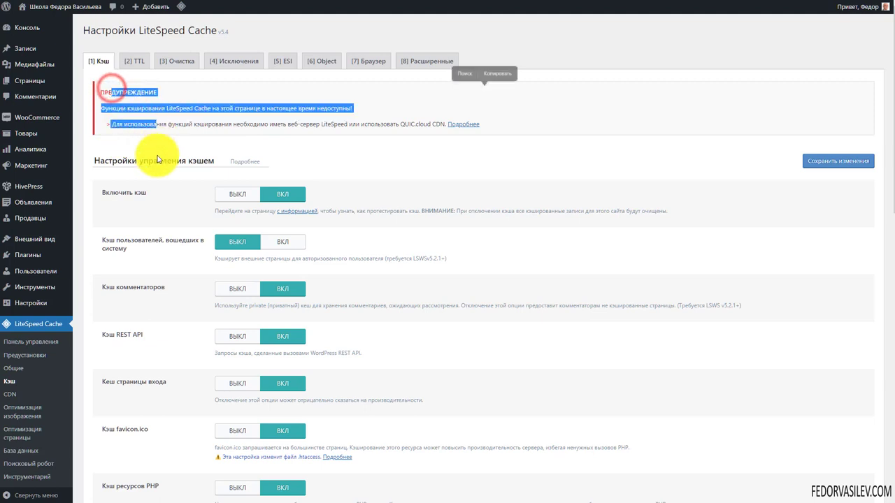
# Step: View the CDN settings and the QUIC.cloud CDN option
pyautogui.click(10, 398)
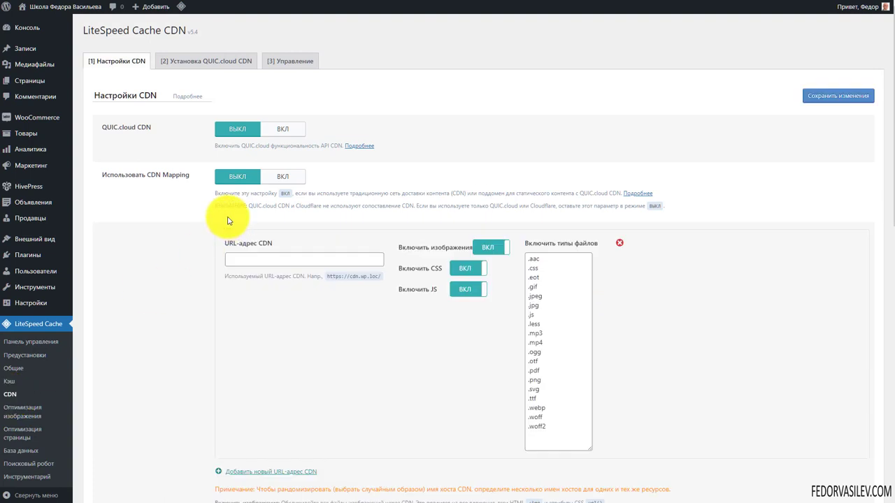
pyautogui.moveTo(105, 127); pyautogui.dragTo(150, 127)
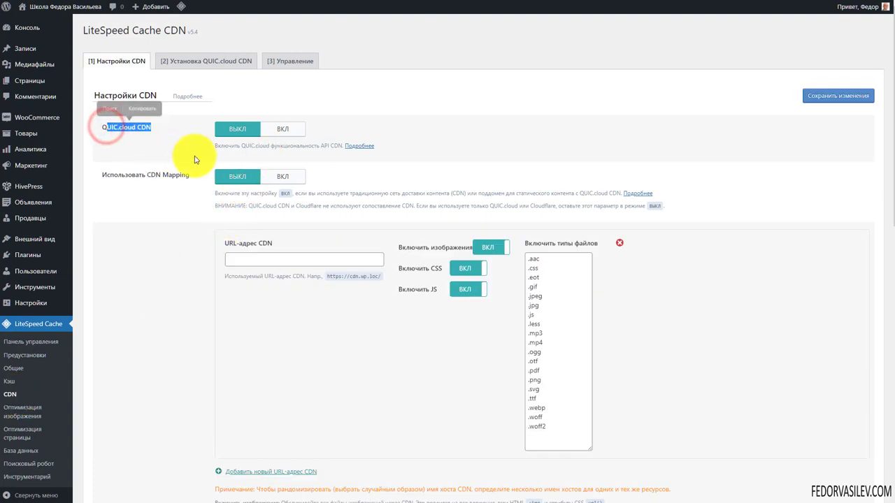
pyautogui.click(283, 129)
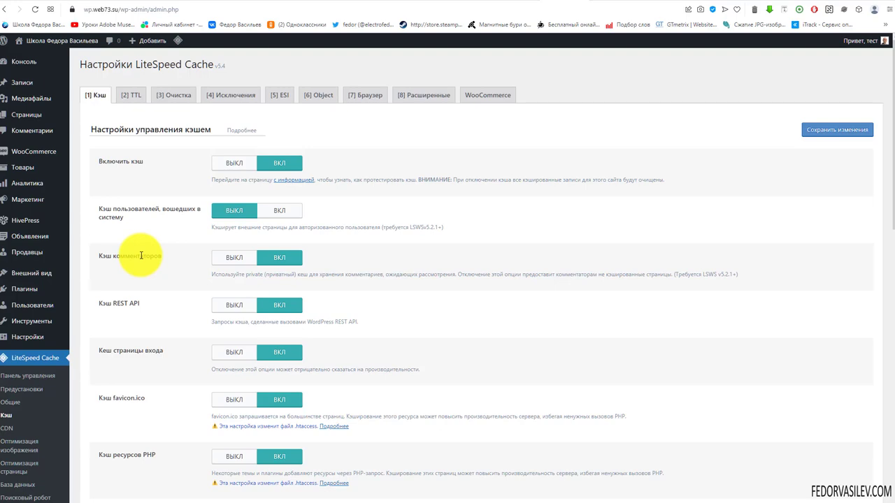
# Step: Try logged-in user caching, leave it ВЫКЛ, and move to the Memcached object cache settings
pyautogui.scroll(-3, 166, 292)
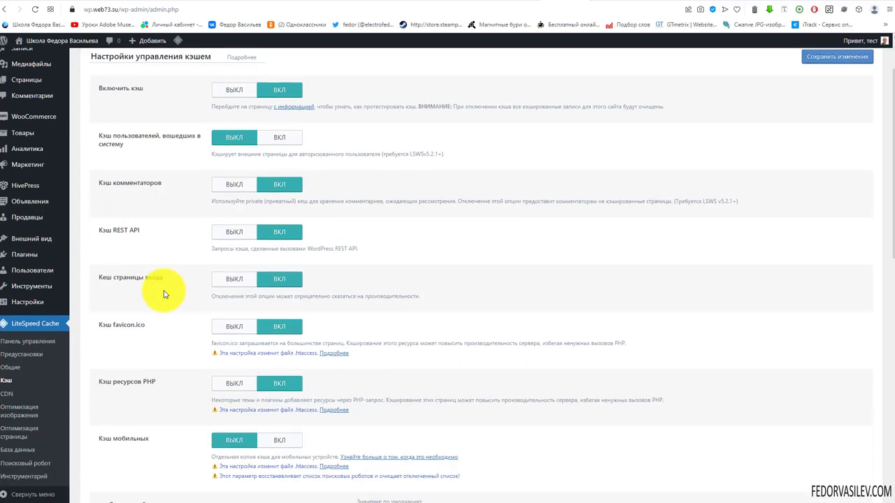
pyautogui.scroll(-2, 166, 292)
pyautogui.scroll(-2, 161, 286)
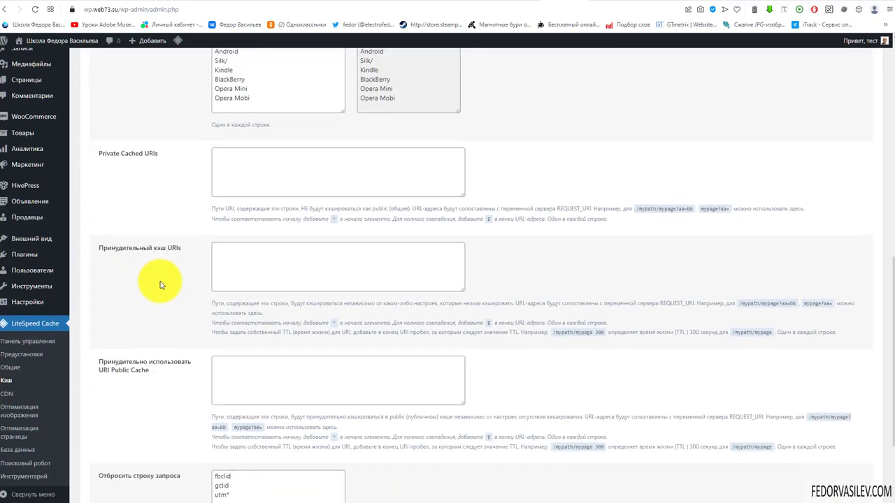
pyautogui.scroll(7, 160, 284)
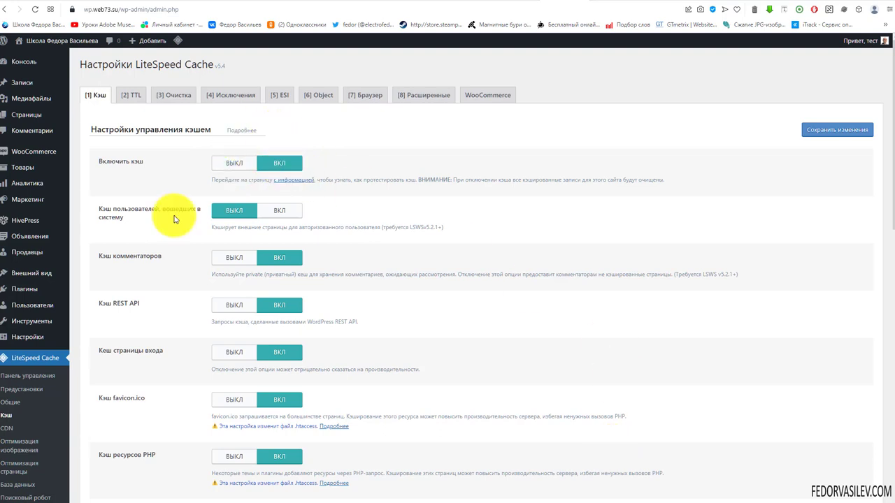
pyautogui.click(281, 212)
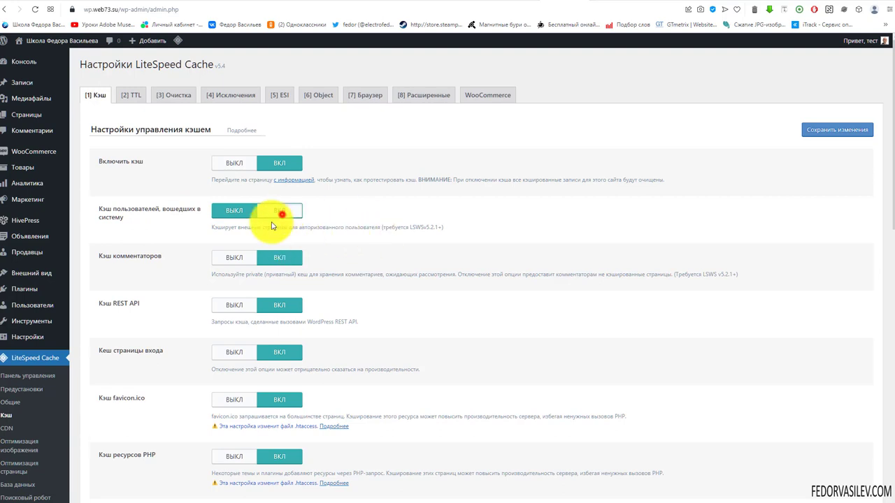
pyautogui.click(222, 213)
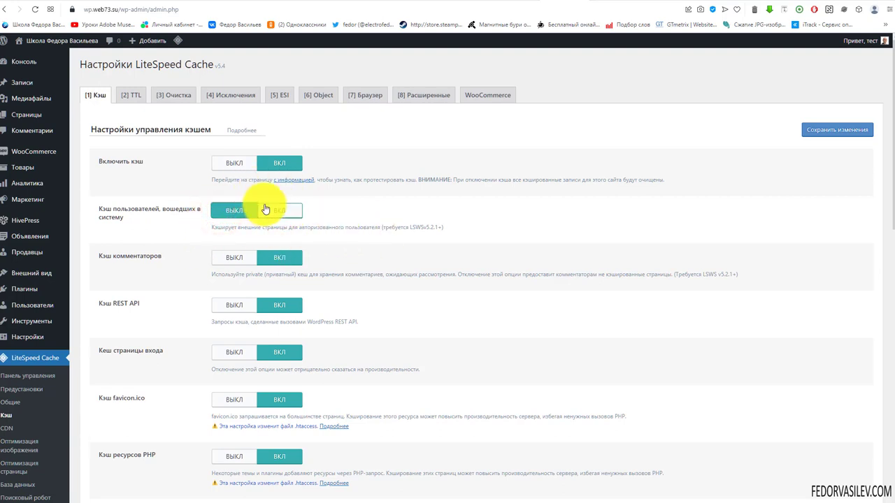
pyautogui.click(275, 212)
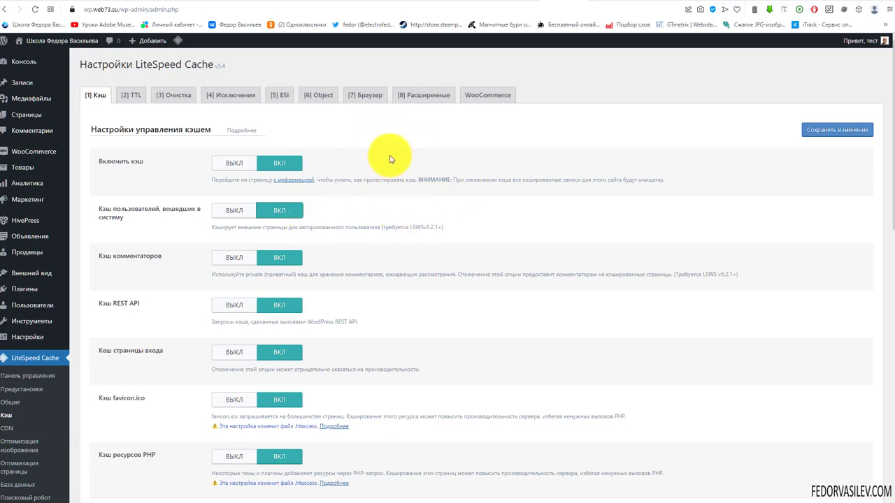
pyautogui.moveTo(136, 209); pyautogui.dragTo(180, 213)
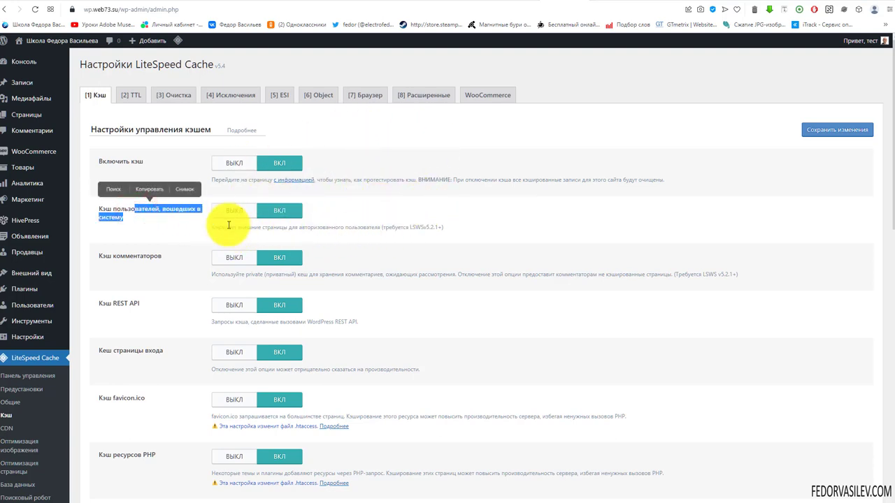
pyautogui.click(227, 211)
pyautogui.tripleClick(98, 211)
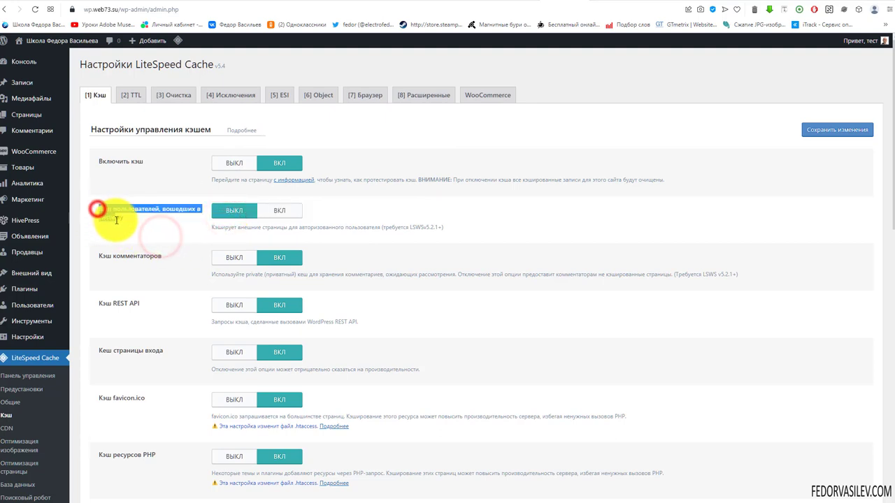
pyautogui.click(153, 234)
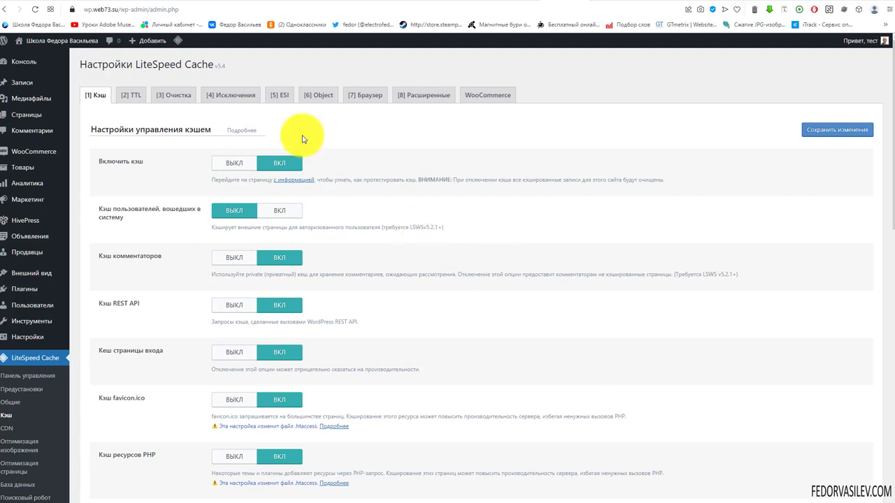
pyautogui.click(323, 96)
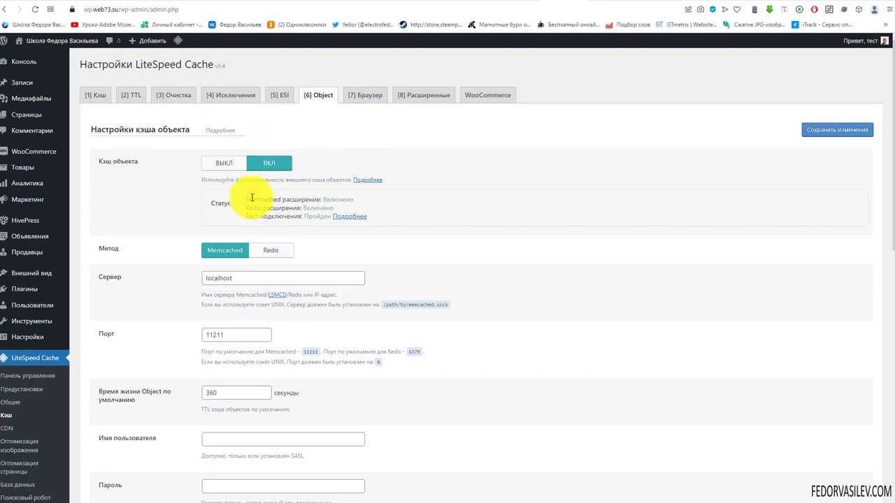
# Step: Save the Memcached object cache settings, then save browser cache ON with a 31557600-second TTL
pyautogui.moveTo(249, 199); pyautogui.dragTo(344, 203)
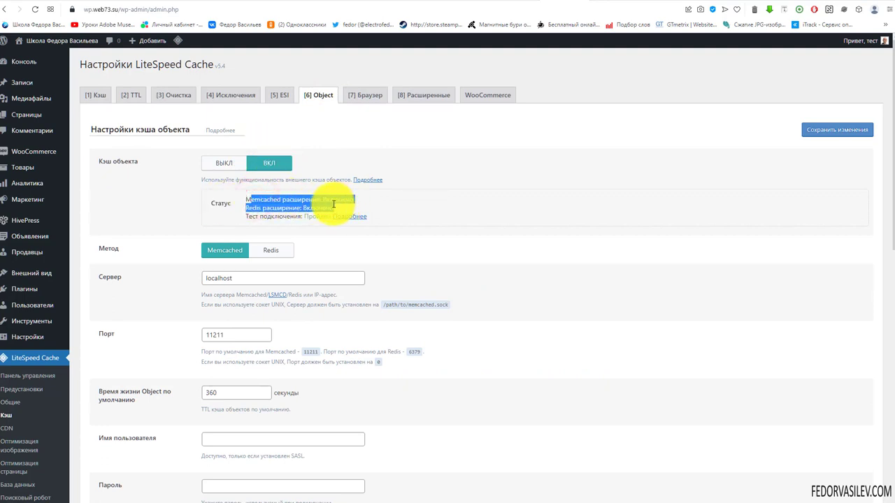
pyautogui.moveTo(266, 214); pyautogui.dragTo(330, 216)
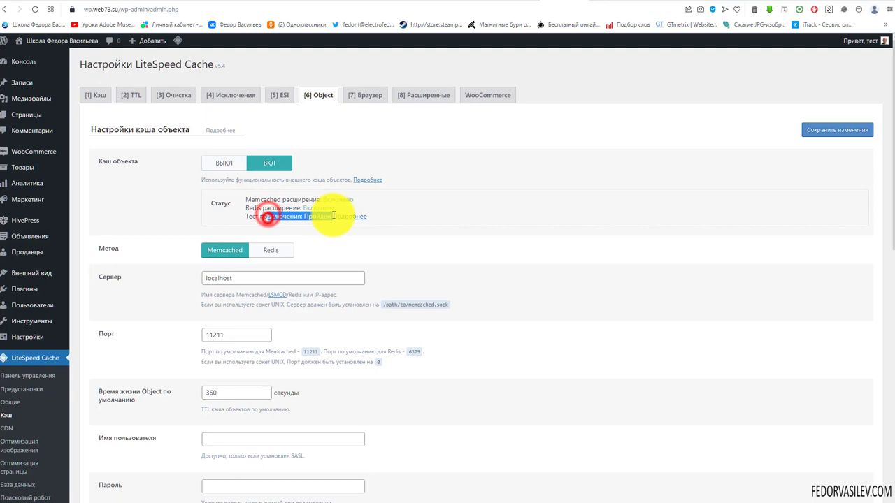
pyautogui.click(441, 214)
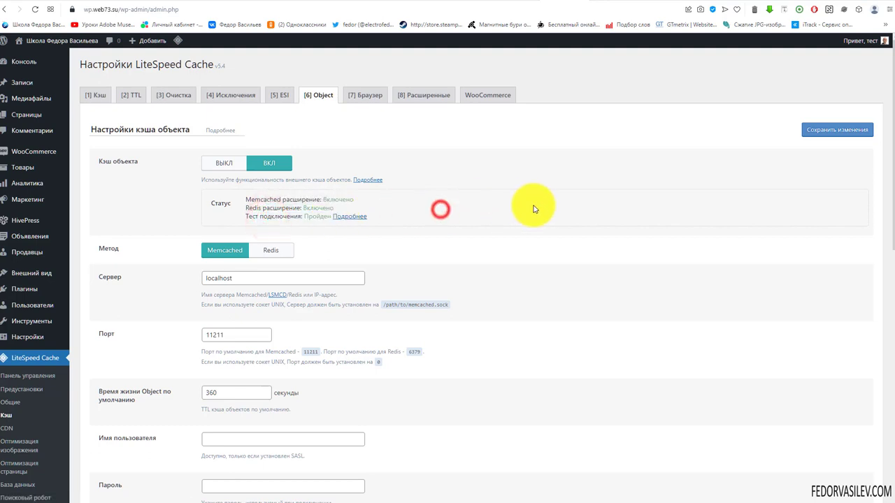
pyautogui.click(837, 132)
pyautogui.click(365, 95)
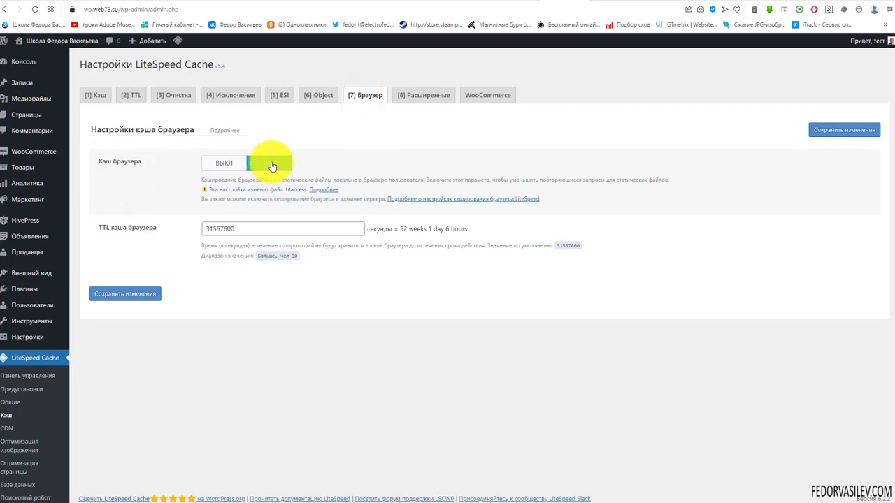
pyautogui.click(841, 131)
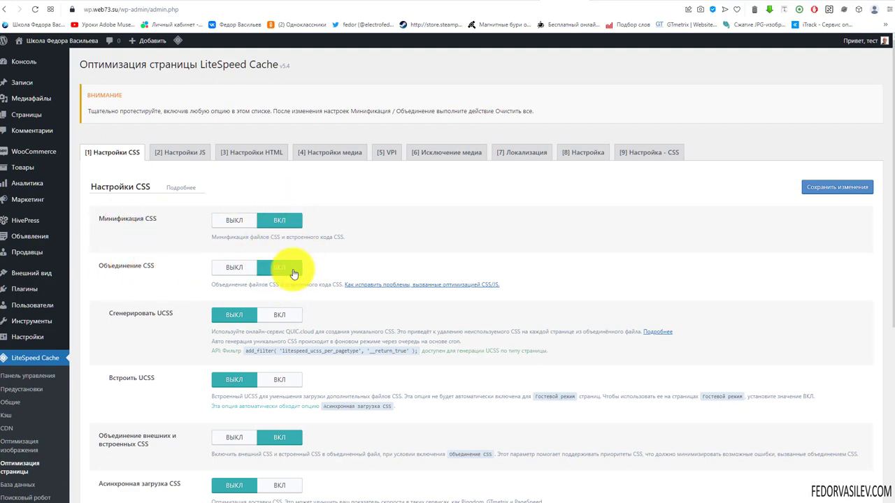
# Step: Save the CSS optimization settings with CSS minify and combine on
pyautogui.scroll(-2, 426, 246)
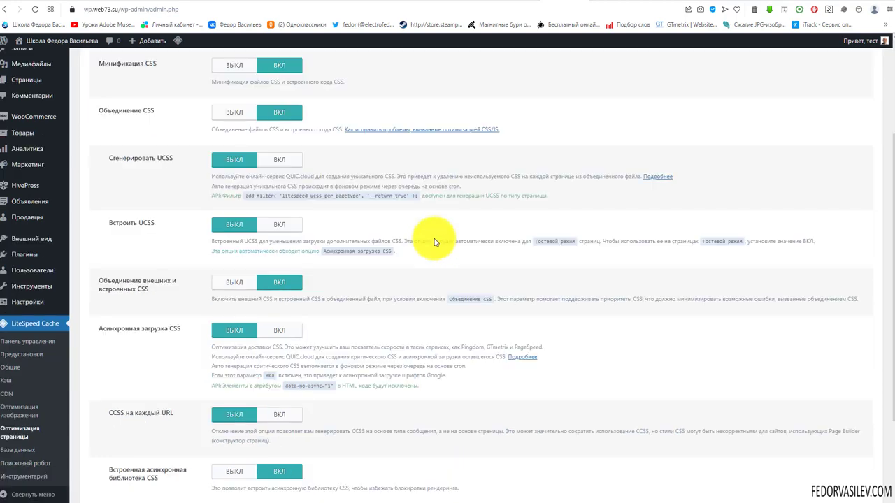
pyautogui.scroll(-2, 433, 241)
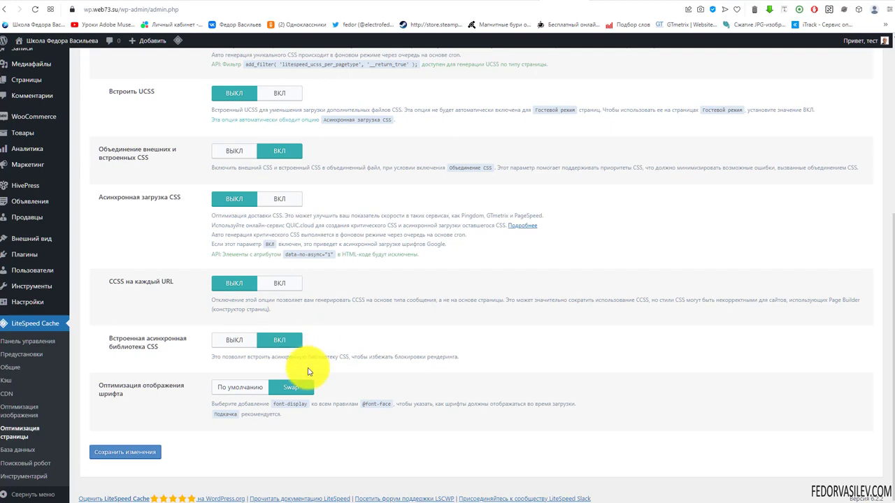
pyautogui.click(135, 456)
# Step: Save the JS optimization settings with JS minify, combine and deferred loading
pyautogui.click(193, 152)
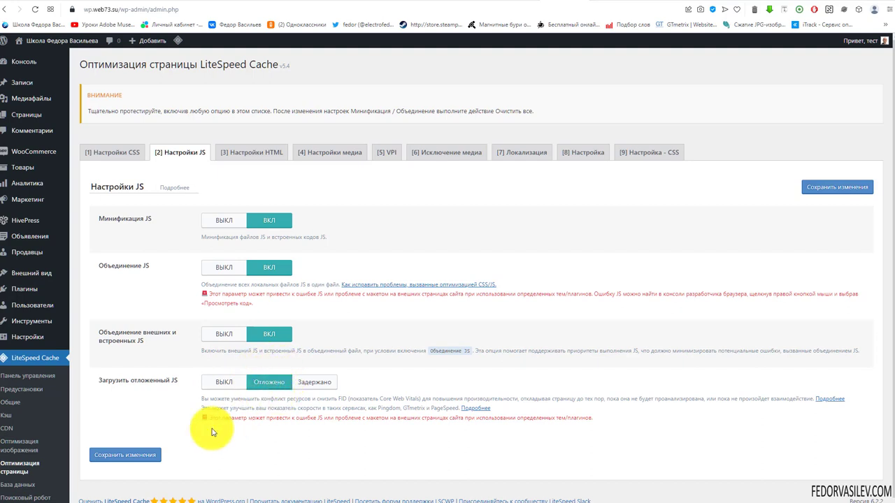
pyautogui.click(140, 456)
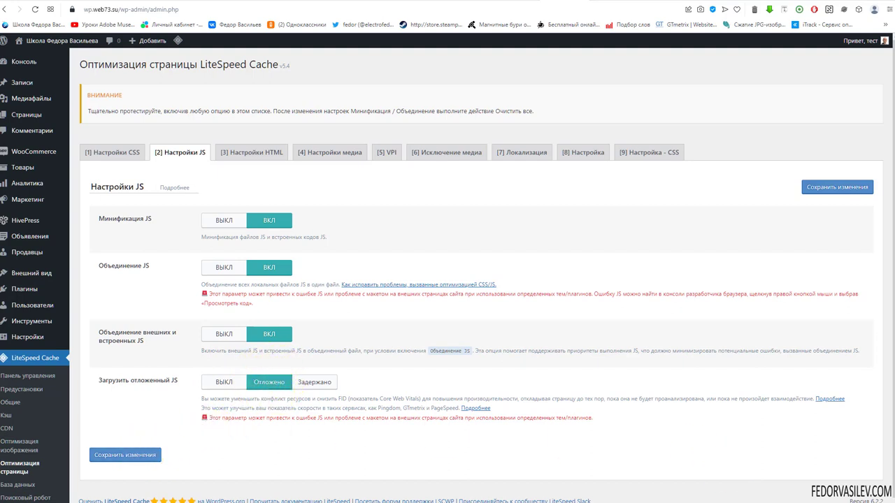
pyautogui.click(252, 151)
pyautogui.scroll(-3, 369, 219)
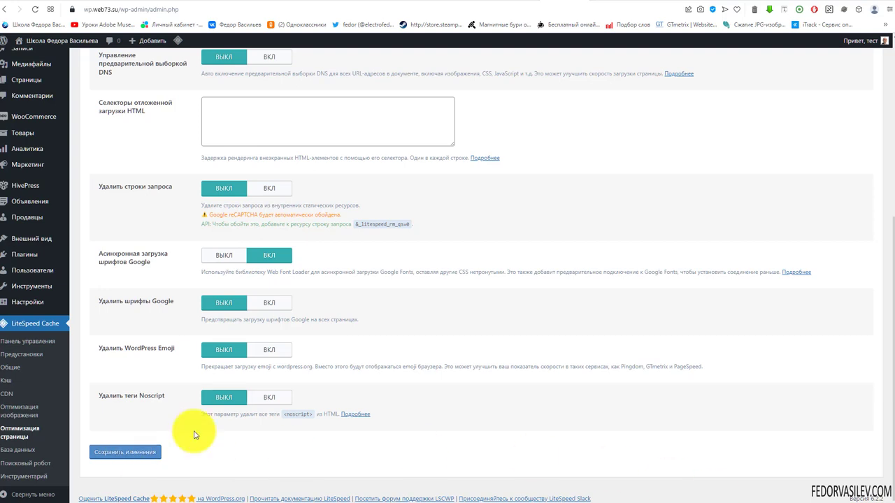
# Step: Save the image optimization settings with WebP replacement on, then return to page optimization
pyautogui.click(19, 413)
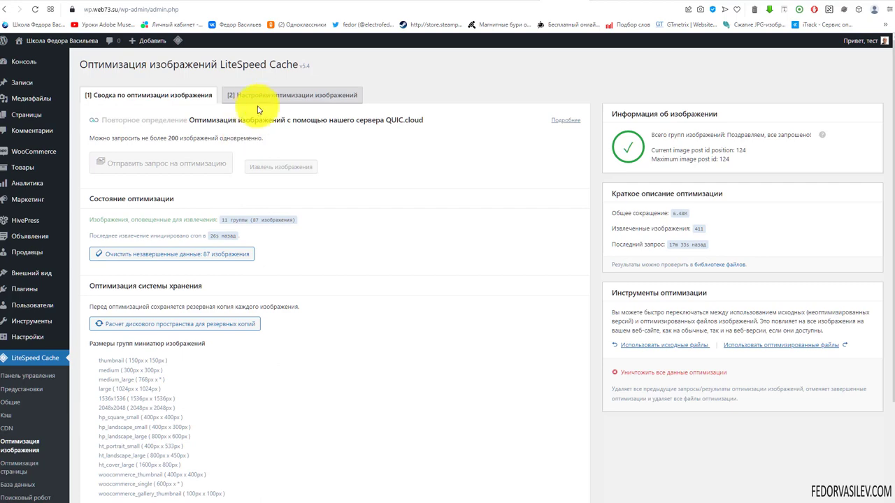
pyautogui.click(306, 103)
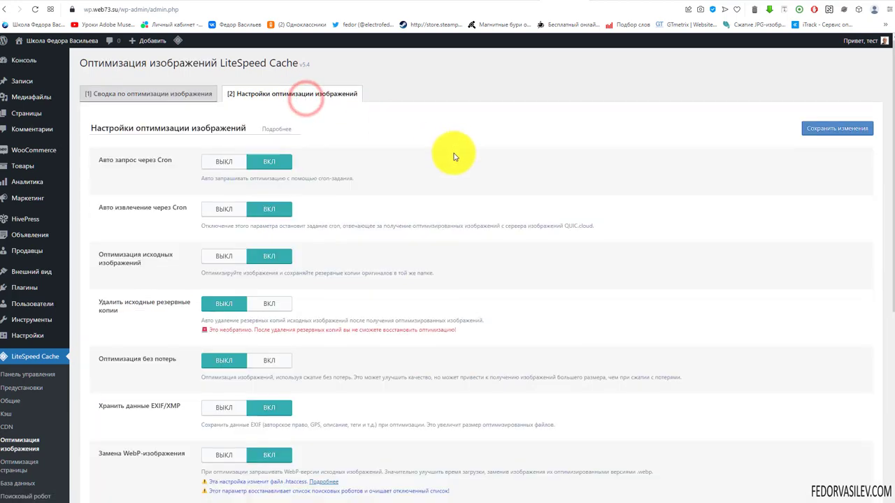
pyautogui.scroll(-5, 454, 156)
pyautogui.scroll(1, 453, 157)
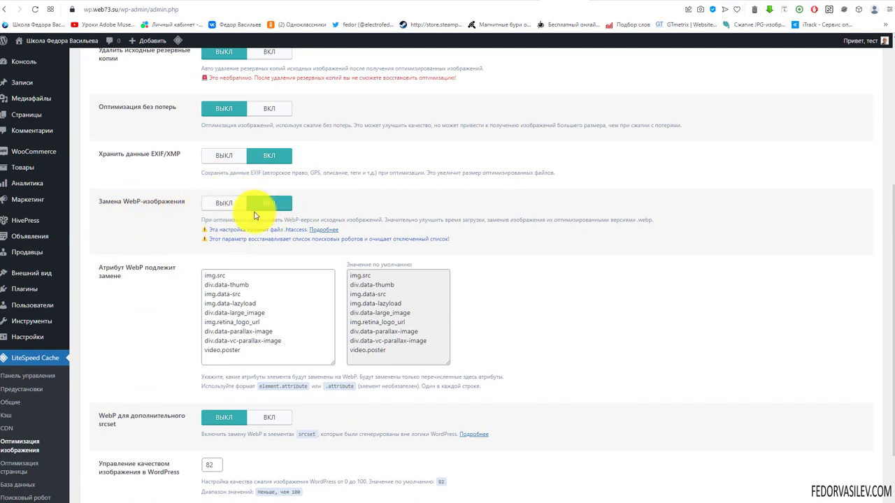
pyautogui.scroll(-1, 400, 194)
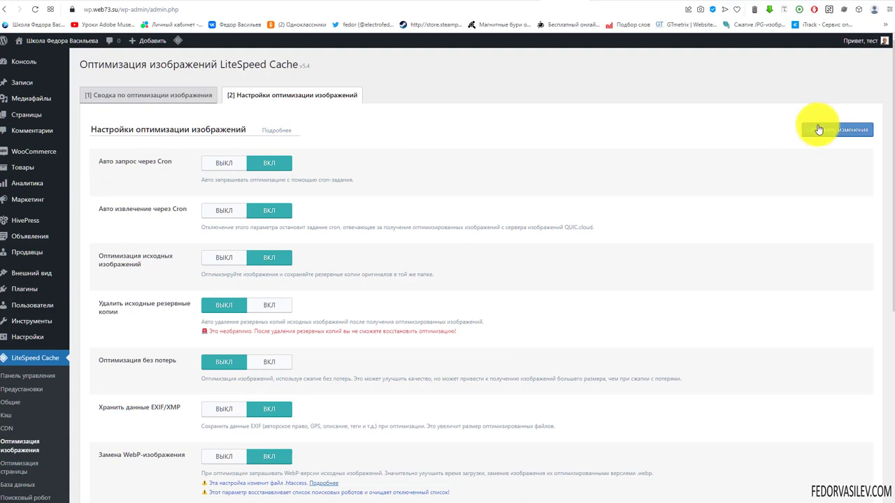
pyautogui.click(154, 94)
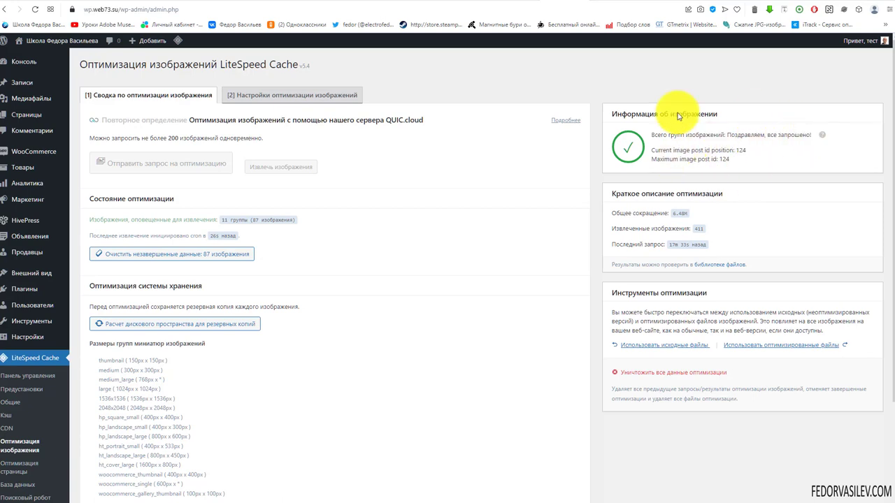
pyautogui.scroll(-3, 739, 414)
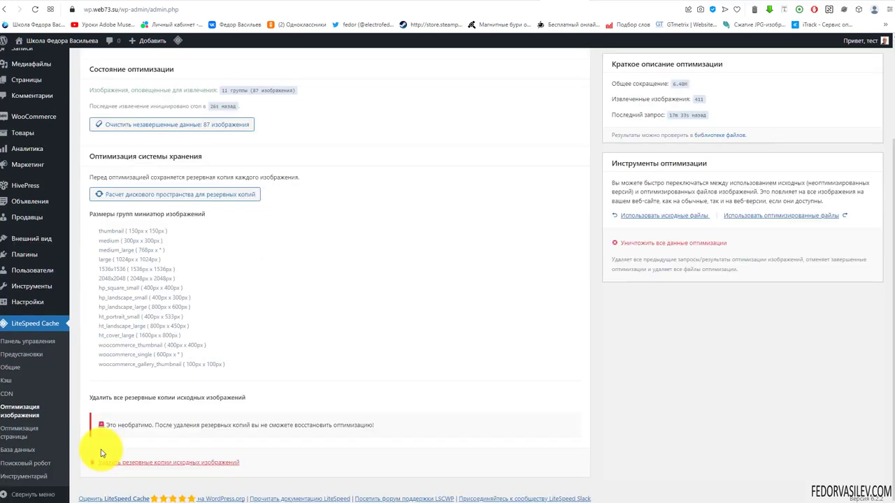
pyautogui.click(24, 437)
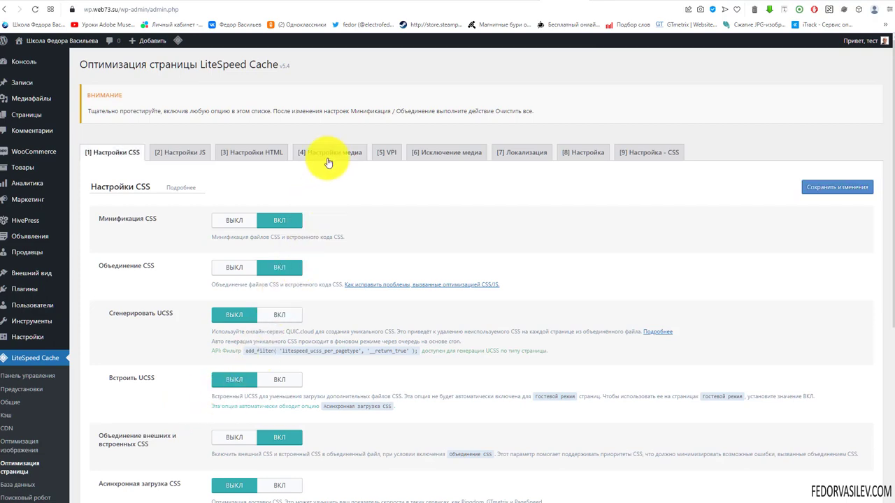
# Step: Review the Page Optimization Media Settings: image lazy load off, iframe lazy load on, LQIP options
pyautogui.click(327, 153)
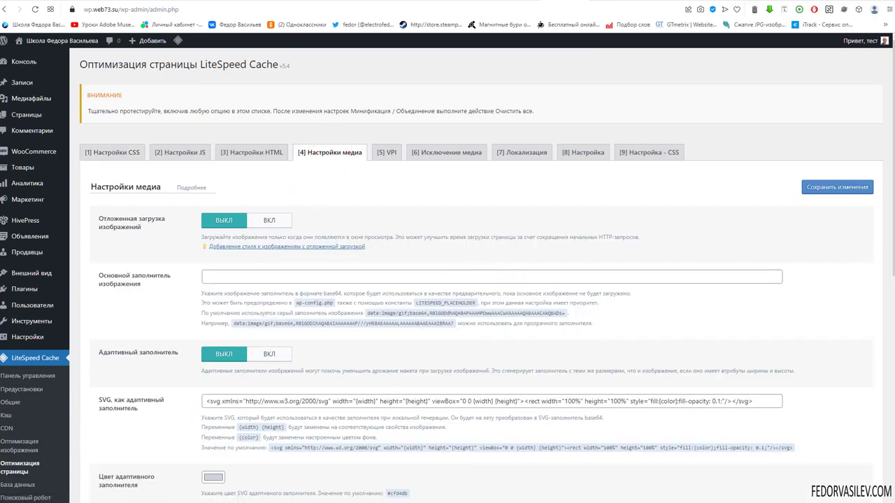
pyautogui.scroll(-10, 419, 308)
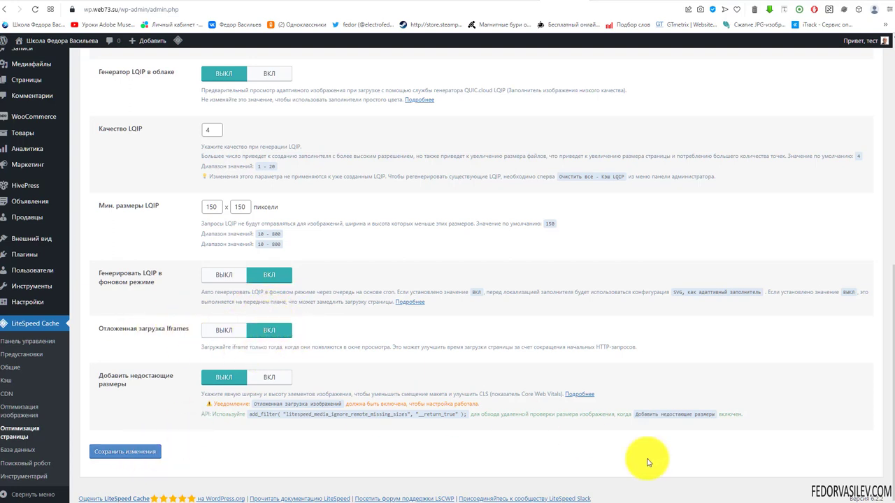
pyautogui.scroll(15, 380, 329)
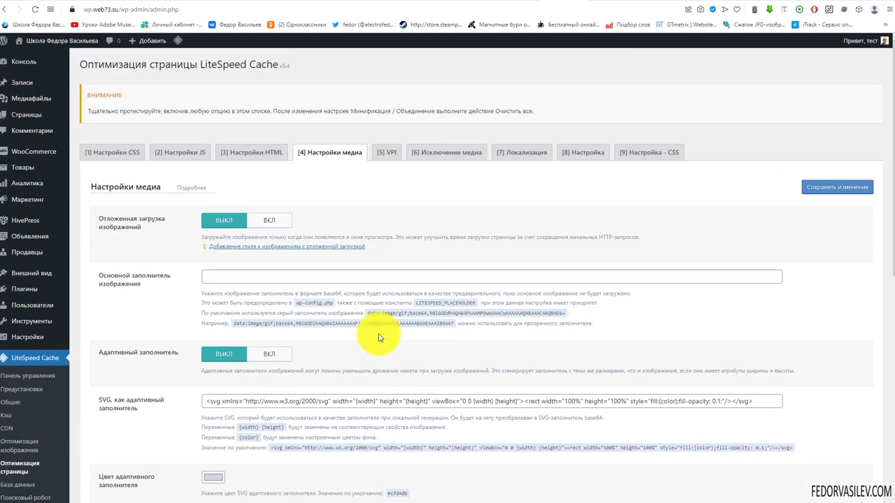
# Step: Reload the marketplace front page and scroll through it to test loading
pyautogui.click(616, 2)
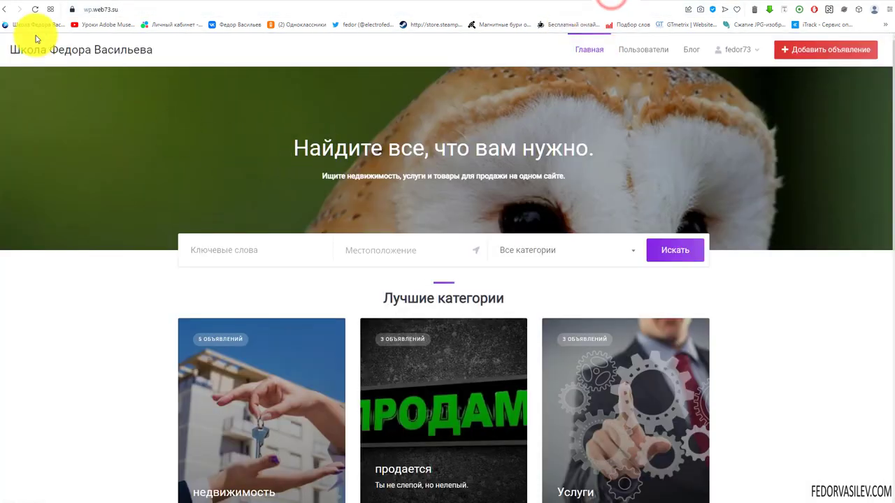
pyautogui.click(35, 9)
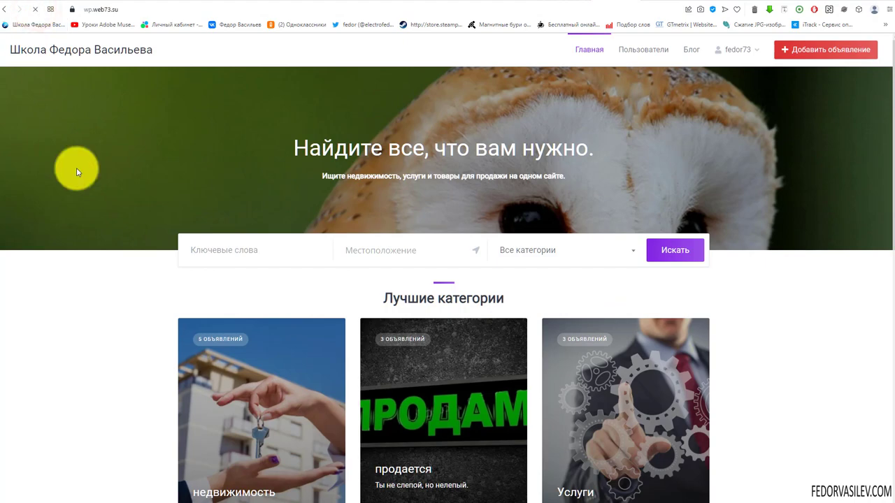
pyautogui.scroll(-8, 296, 160)
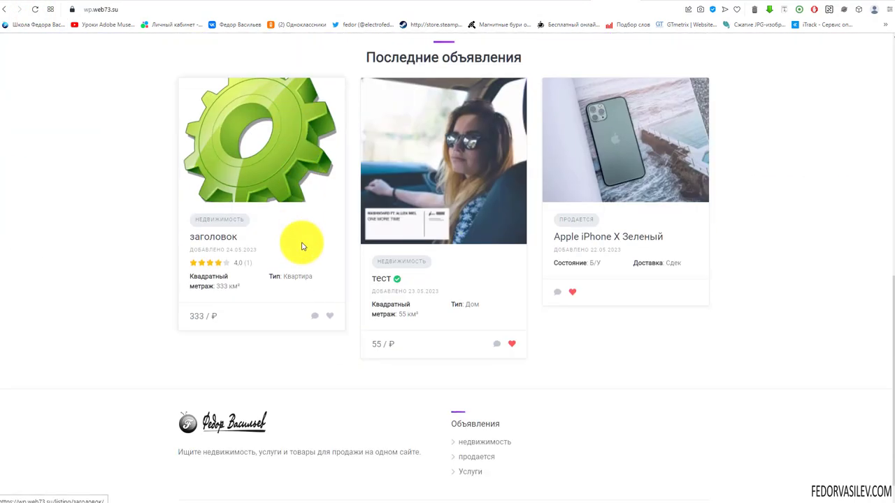
pyautogui.scroll(-1, 302, 246)
pyautogui.scroll(6, 296, 244)
# Step: Open the недвижимость category page and check its listings
pyautogui.click(321, 244)
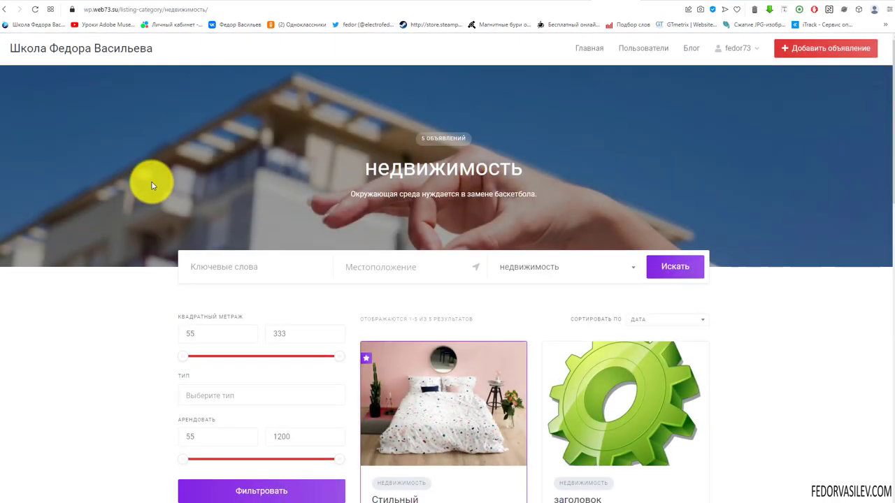
pyautogui.scroll(-4, 154, 182)
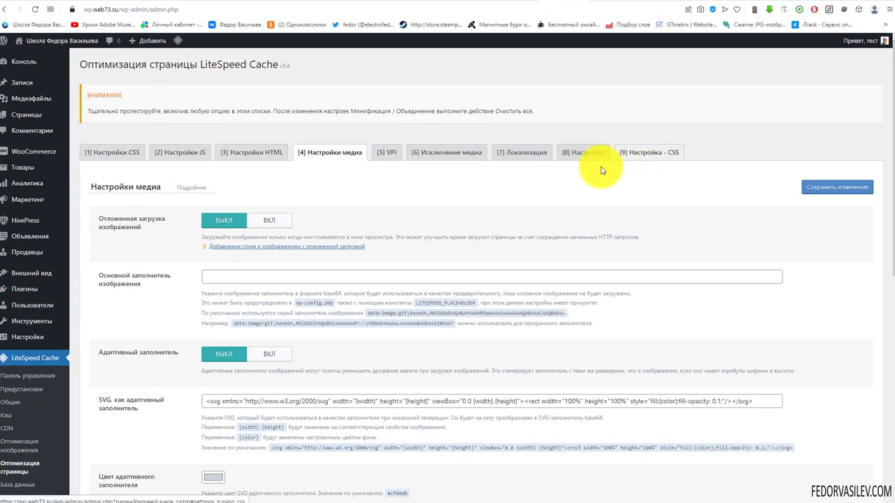
pyautogui.click(614, 2)
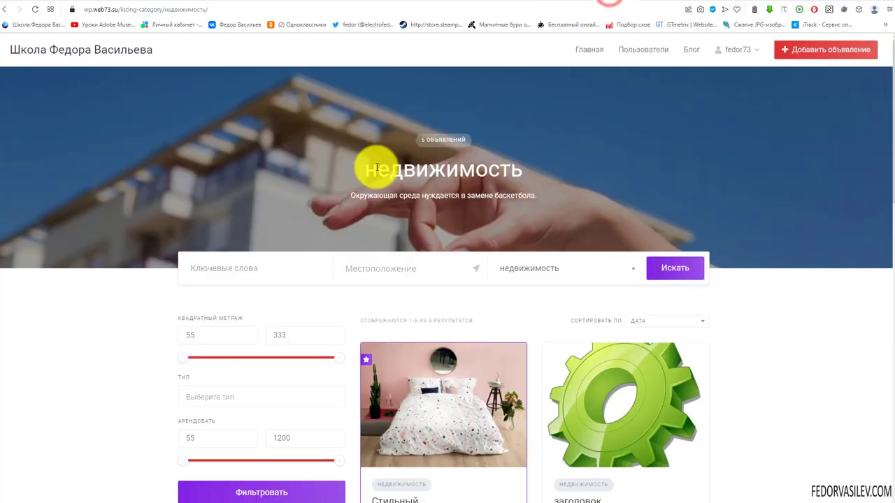
# Step: Return to the Главная home page and confirm the Последние объявления cards show images
pyautogui.click(580, 52)
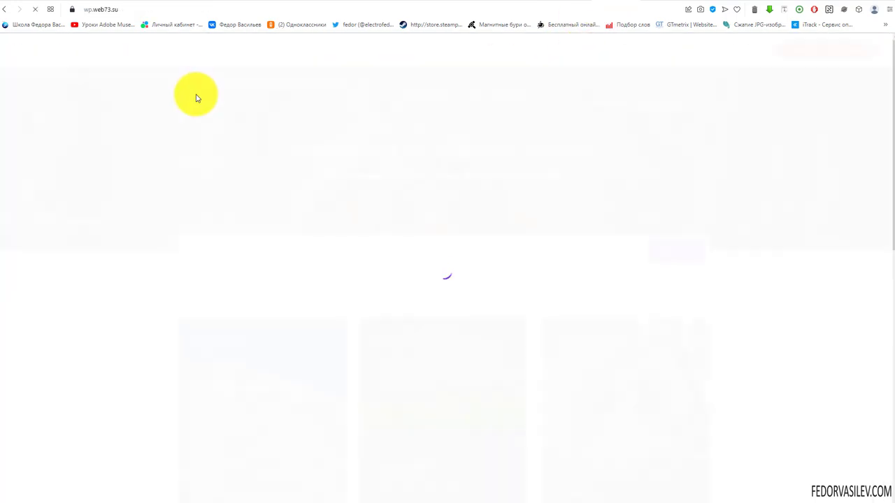
pyautogui.scroll(-3, 273, 159)
pyautogui.scroll(-5, 273, 159)
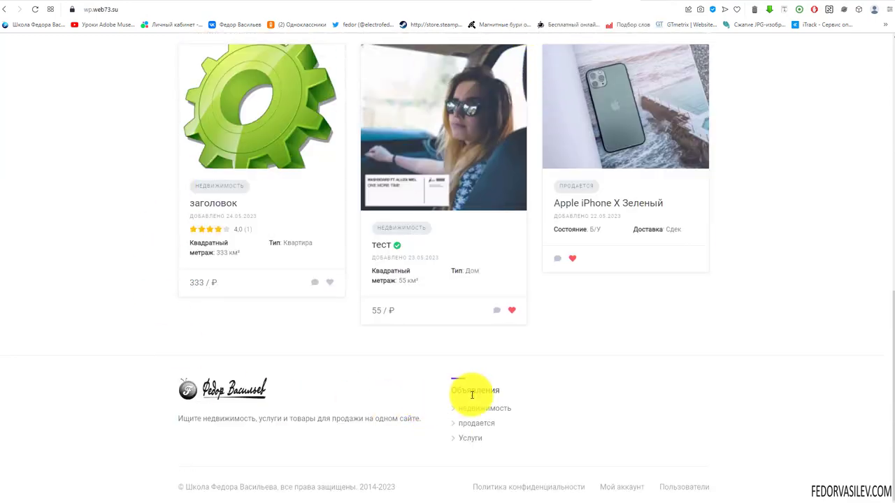
pyautogui.scroll(4, 226, 304)
pyautogui.scroll(3, 227, 303)
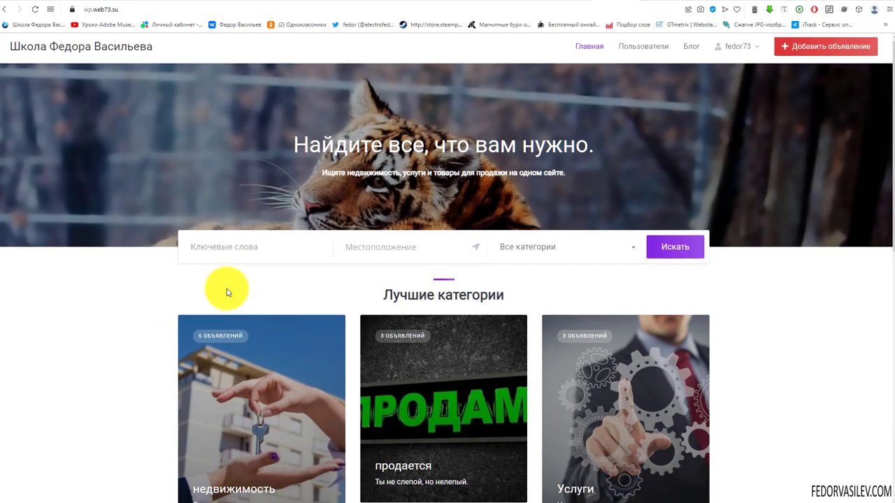
pyautogui.scroll(-6, 375, 259)
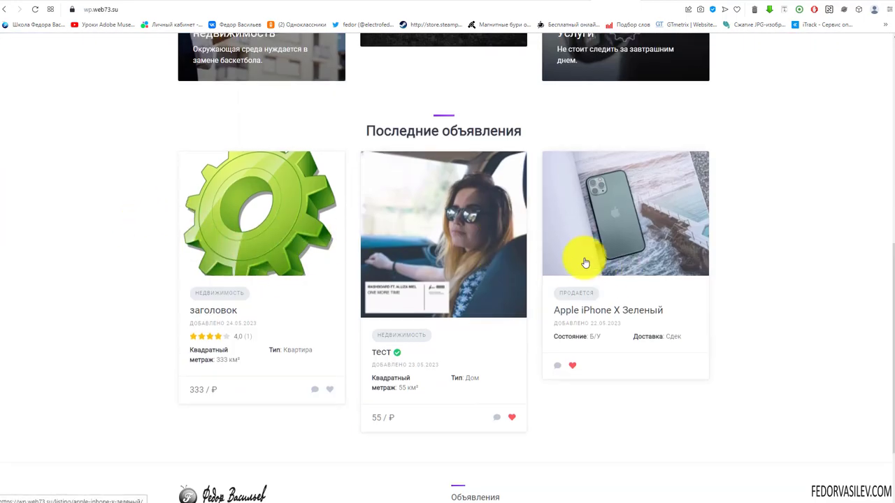
pyautogui.scroll(6, 579, 259)
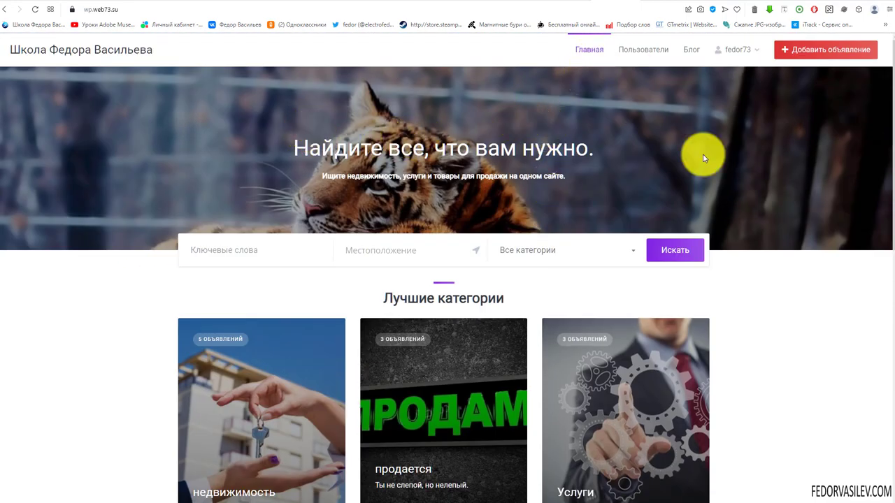